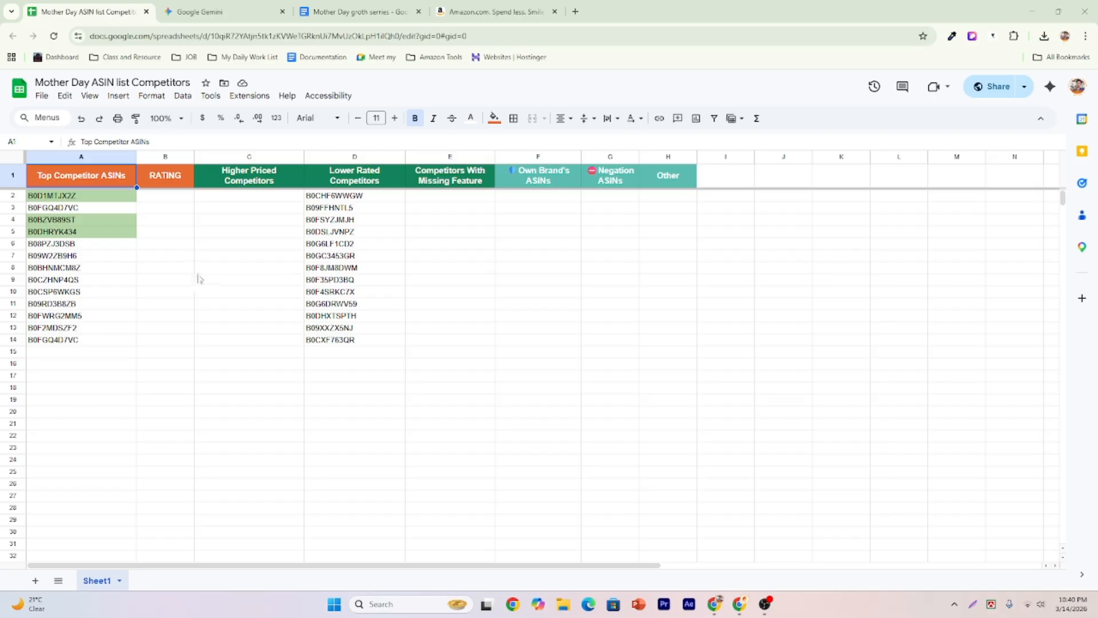
Check cells B5 and A5 (ASIN B0DHRYK434), then glance at the Gemini and Mother Day tabs.
click(147, 236)
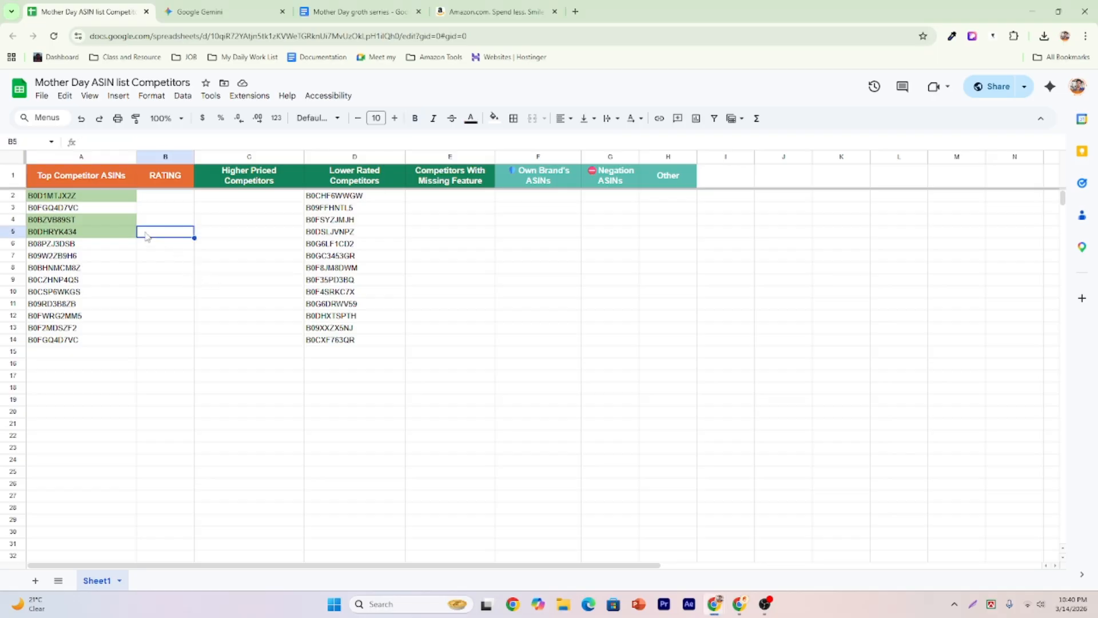
click(125, 236)
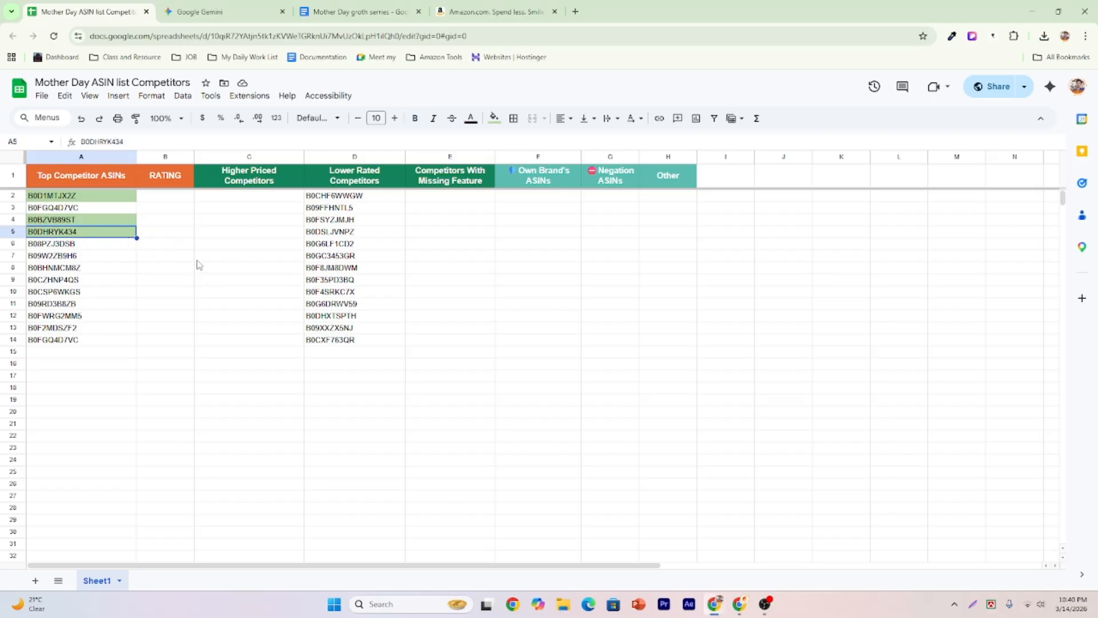
click(228, 14)
key(ctrl+Tab)
click(190, 19)
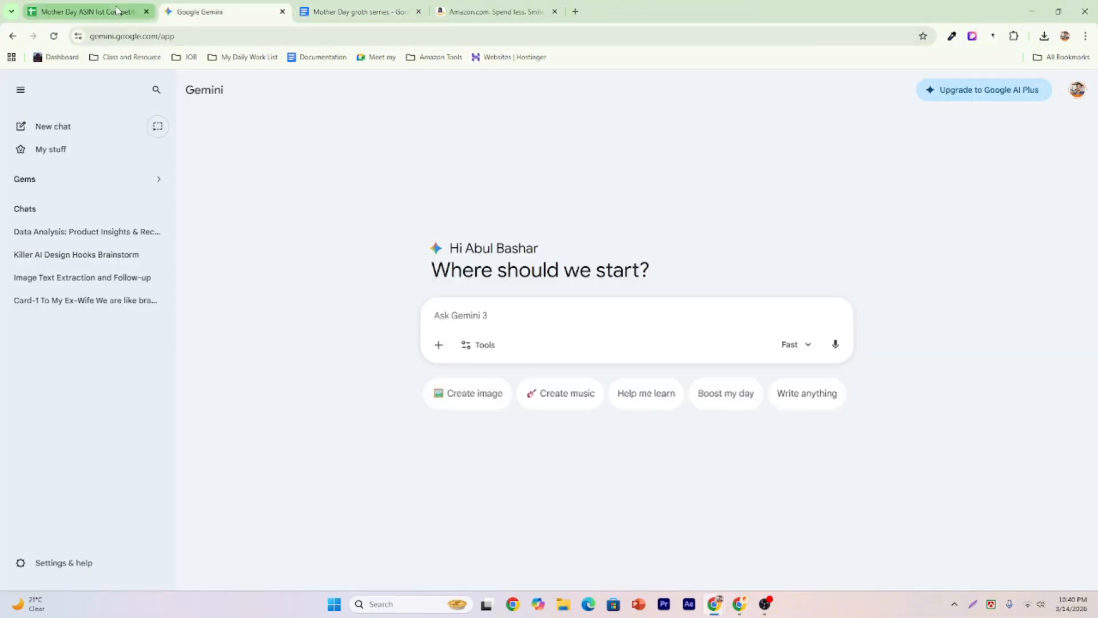
click(119, 10)
Cycle through the Amazon, Gemini and Mother Day tabs, ending back on the ASIN competitors spreadsheet.
click(466, 7)
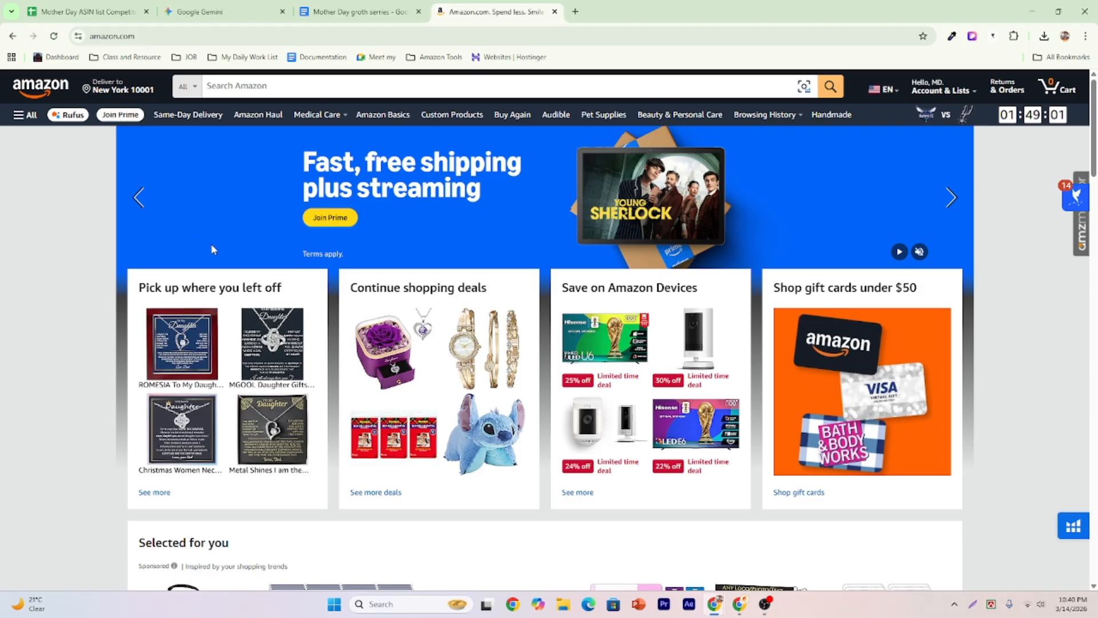
click(219, 22)
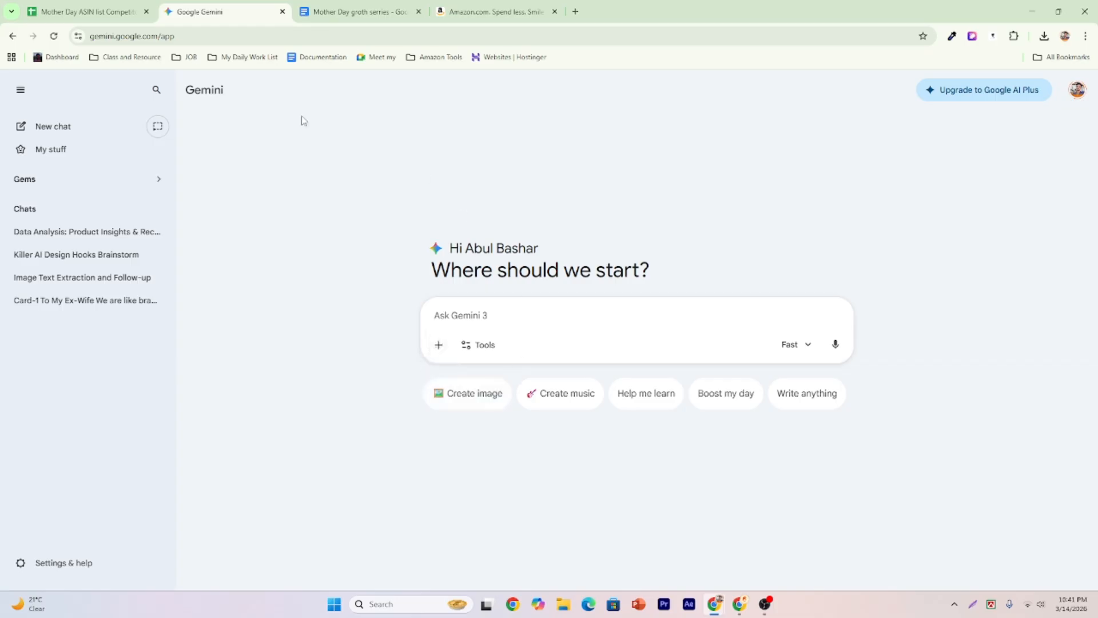
click(360, 12)
key(ctrl+1)
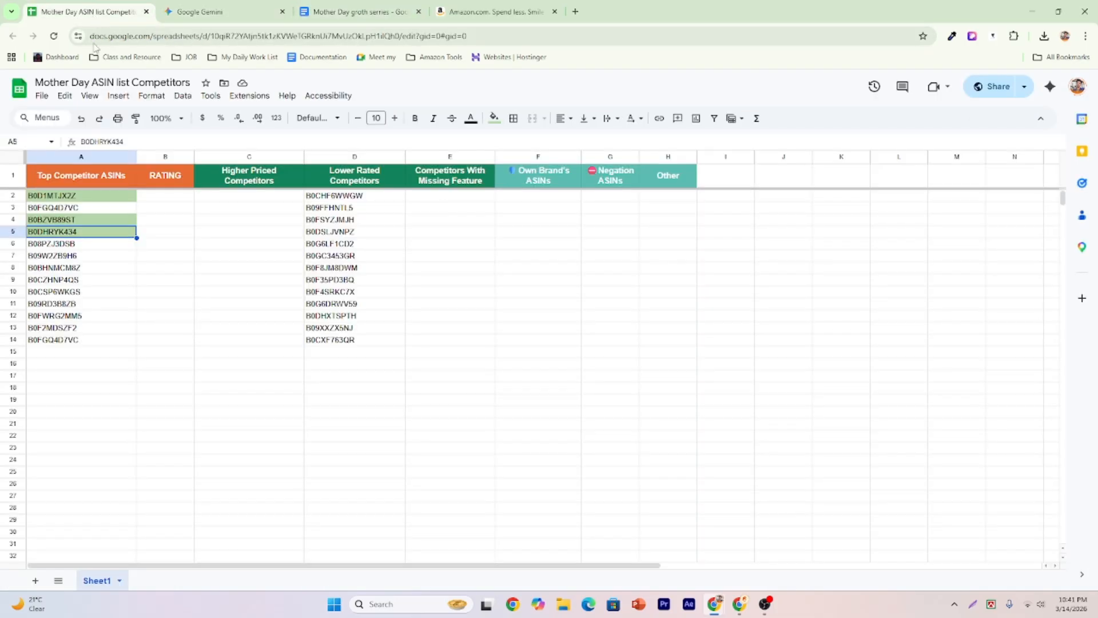
click(492, 11)
click(378, 9)
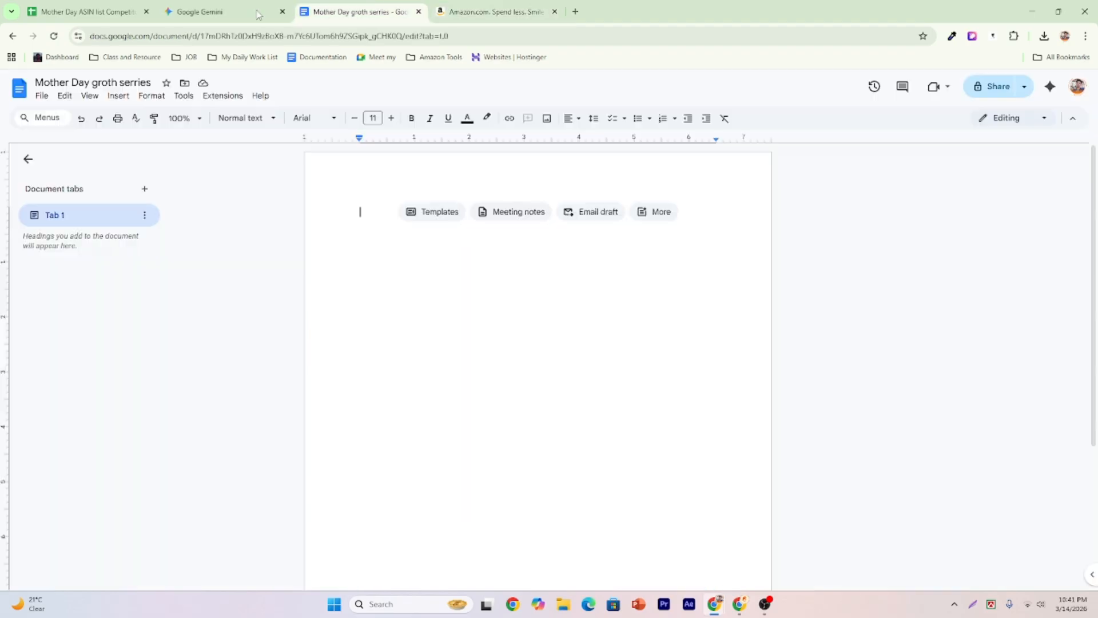
click(247, 15)
click(342, 8)
click(91, 11)
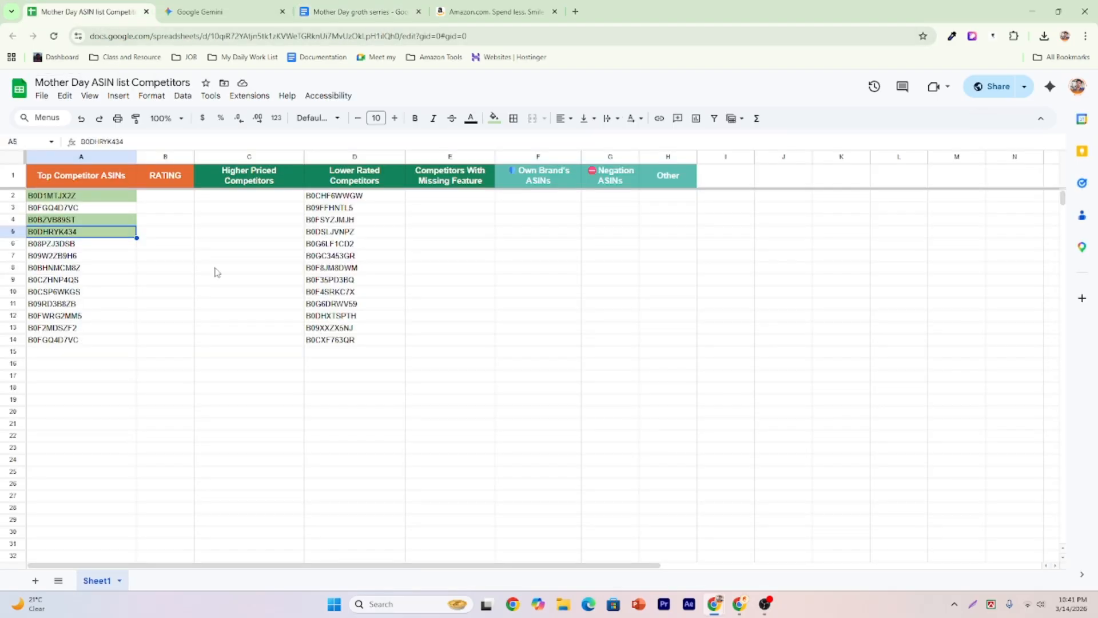
Review the RATING column values in cells B7, B10, B6, B5 and B4.
click(185, 257)
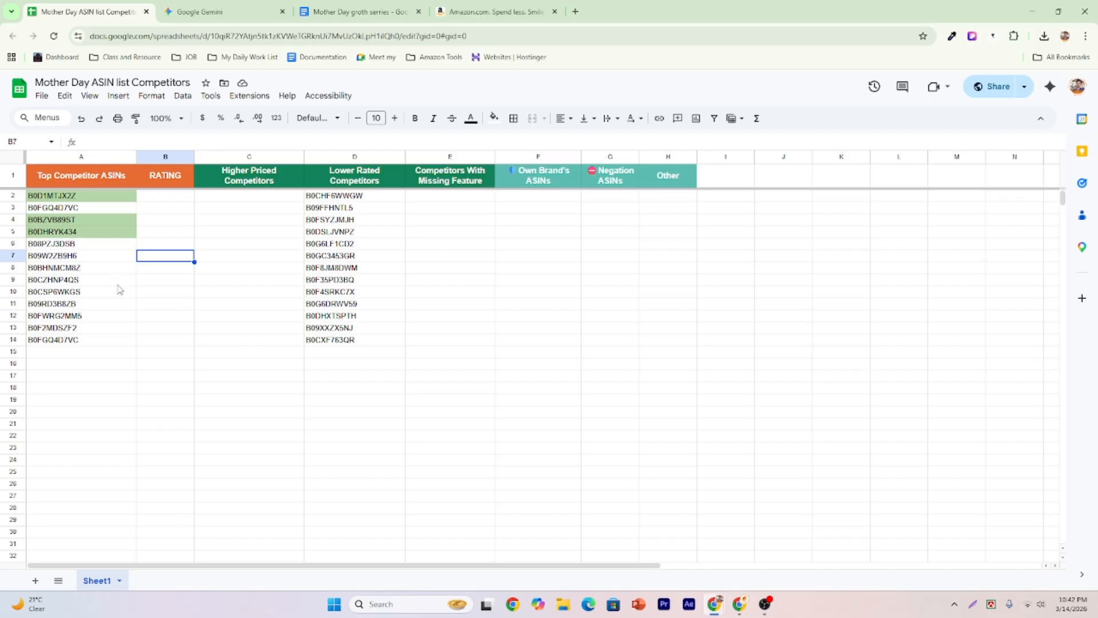
click(145, 294)
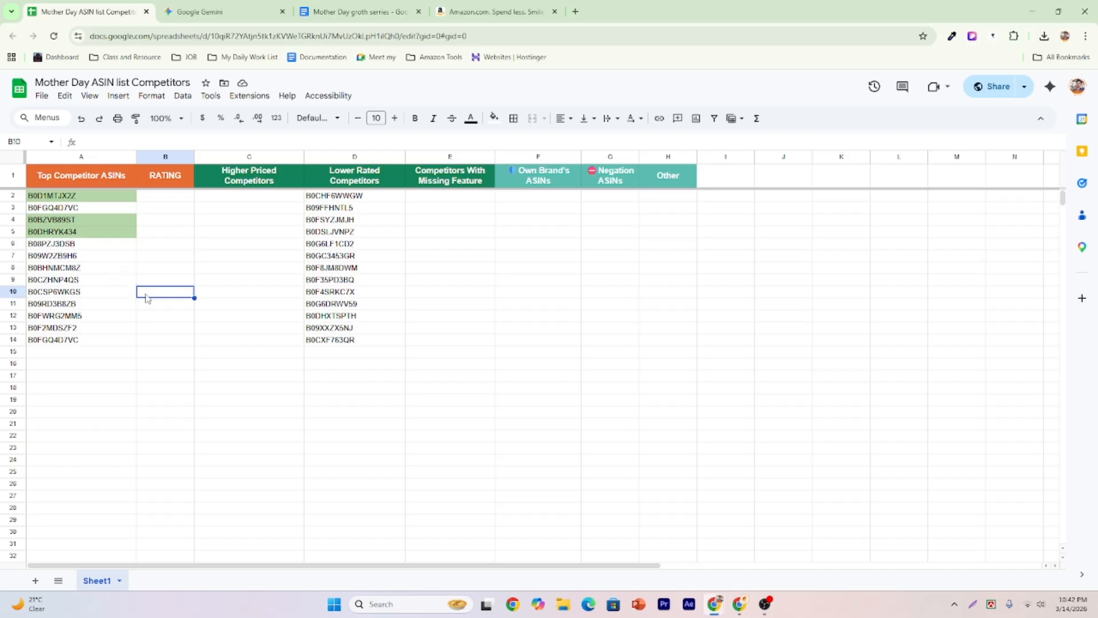
click(141, 244)
click(151, 234)
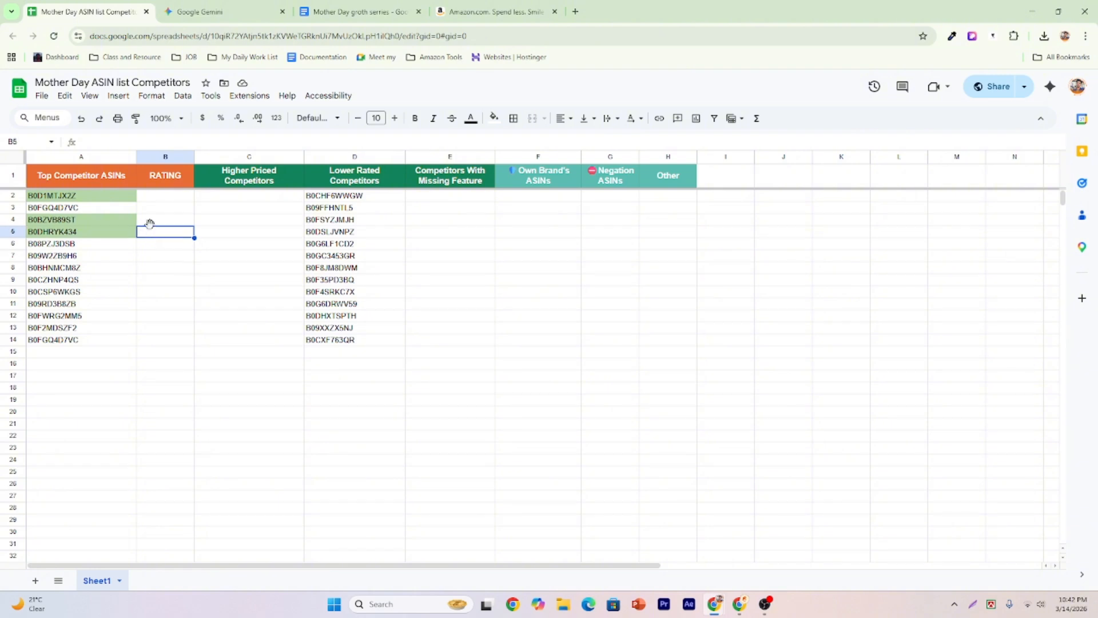
click(152, 221)
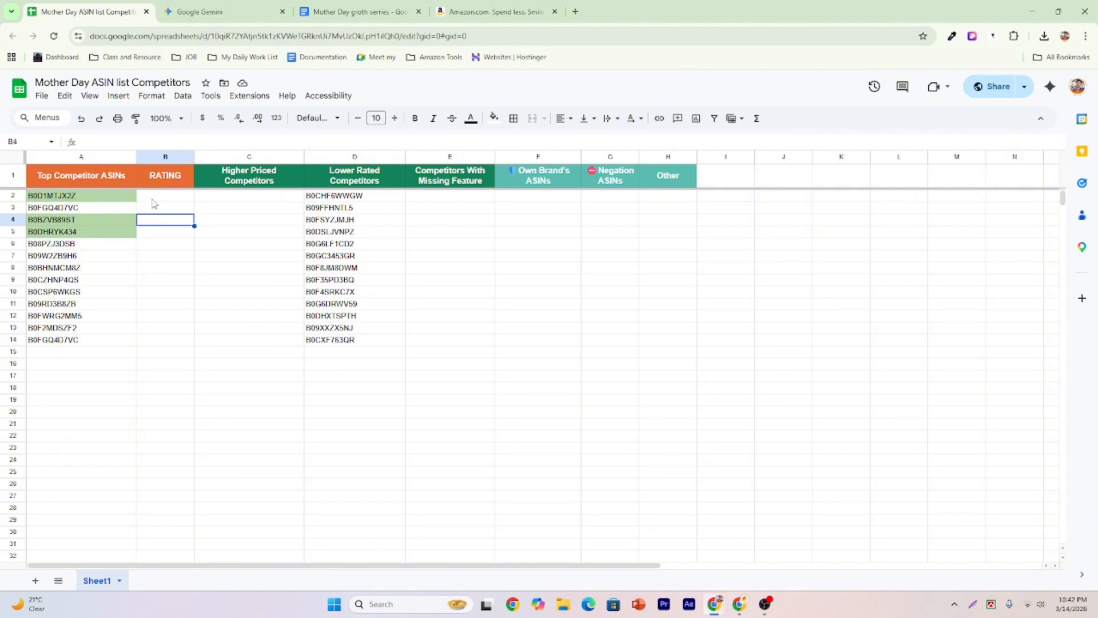
click(152, 198)
click(153, 220)
key(alt+Tab)
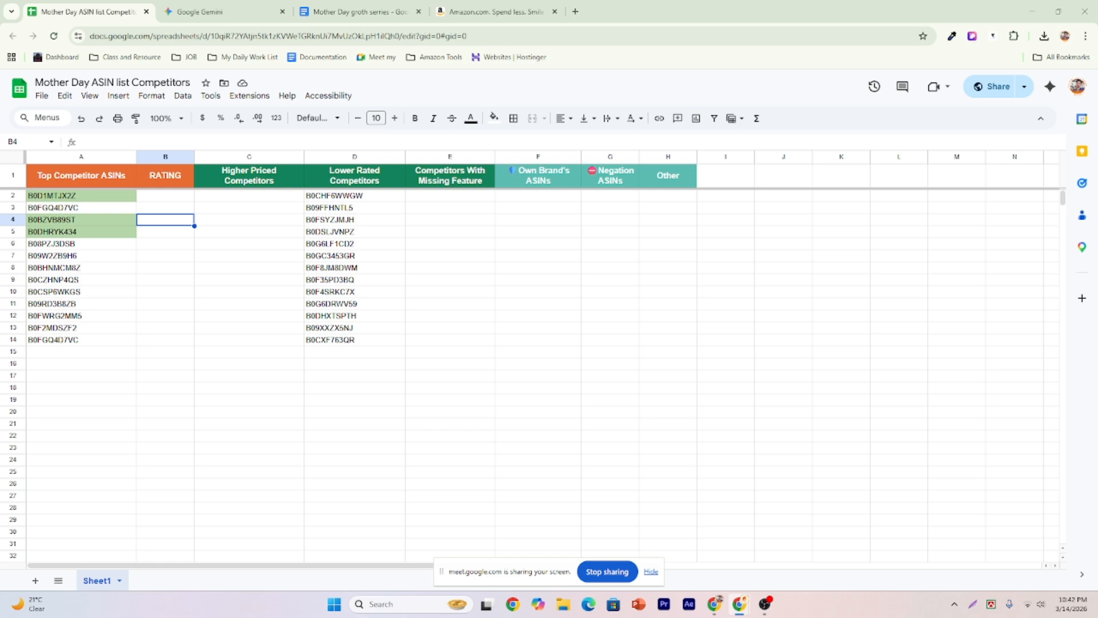
Dismiss the screen-sharing notice and review ASINs in cells A2, A13, A4, A5 and A6.
click(650, 572)
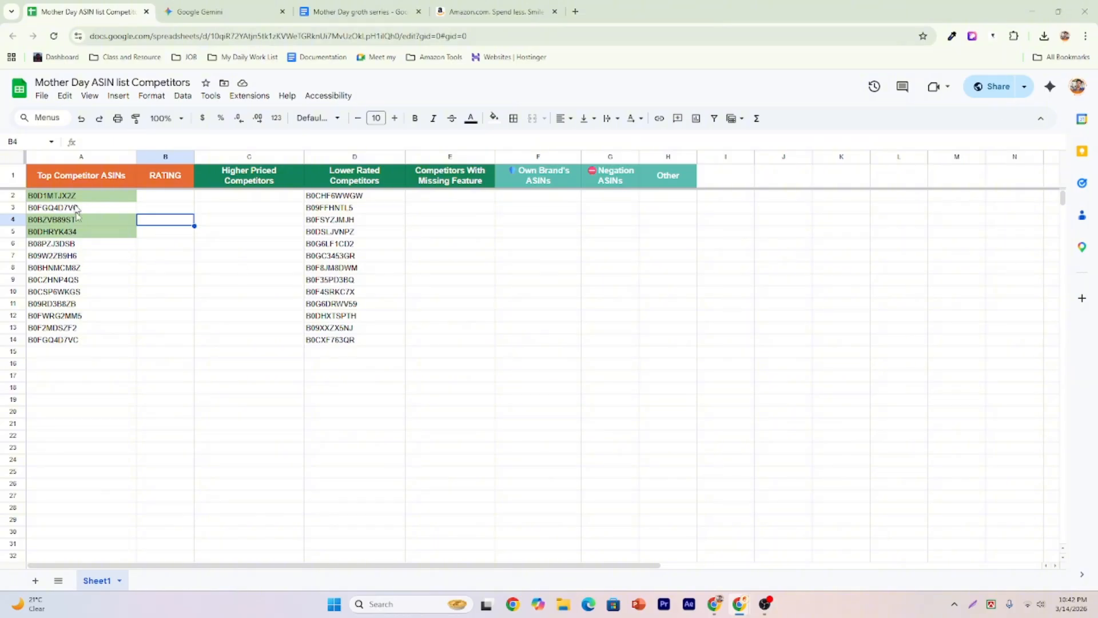
click(104, 198)
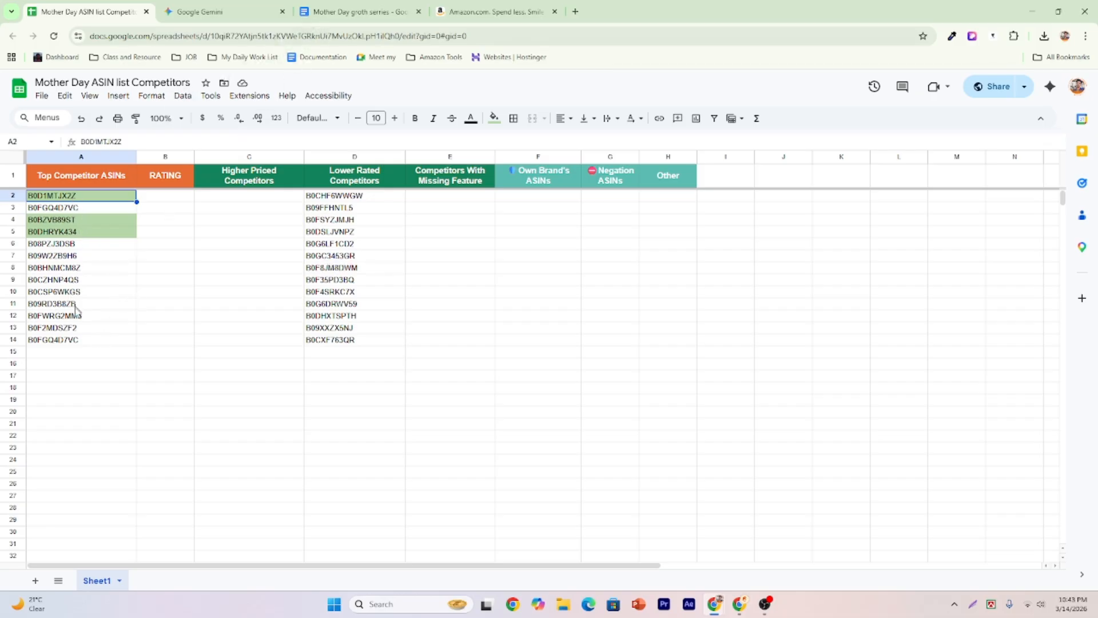
click(79, 331)
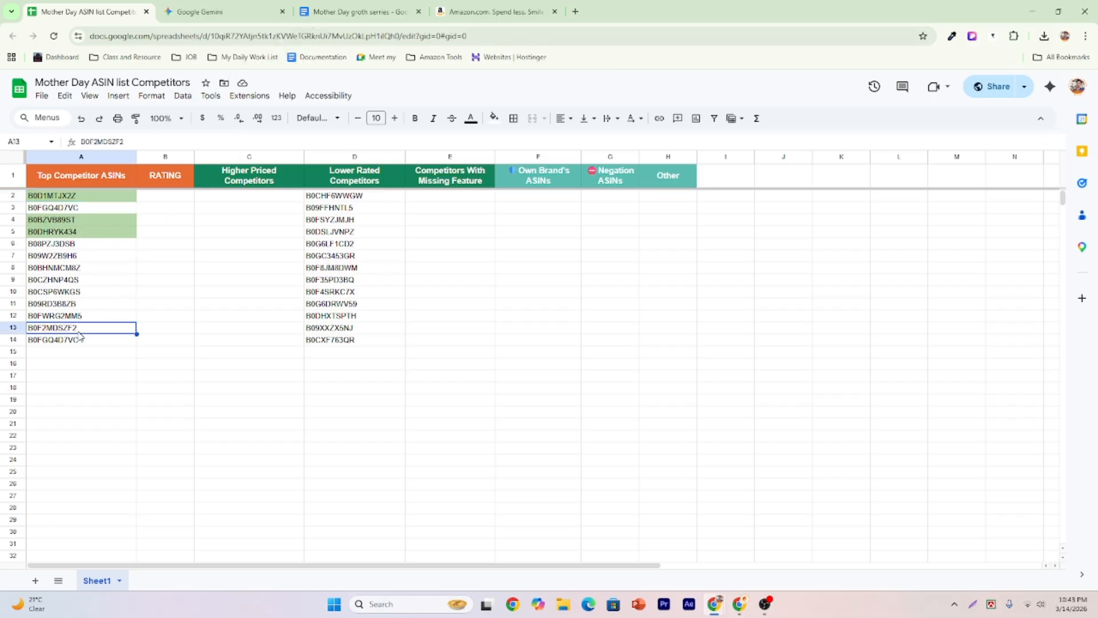
click(64, 198)
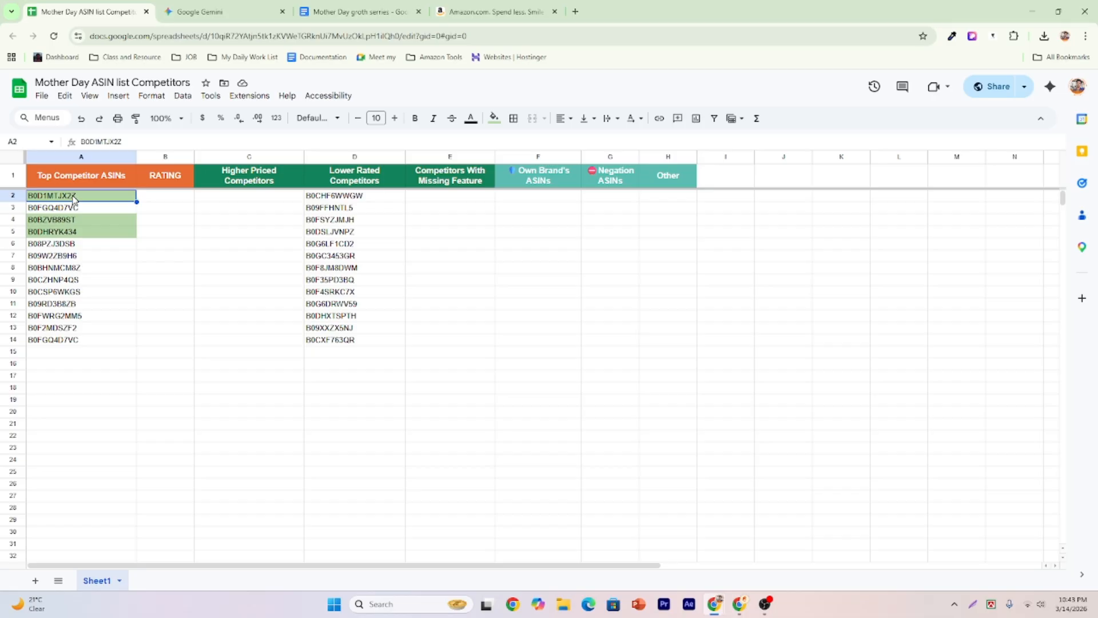
click(82, 222)
click(81, 233)
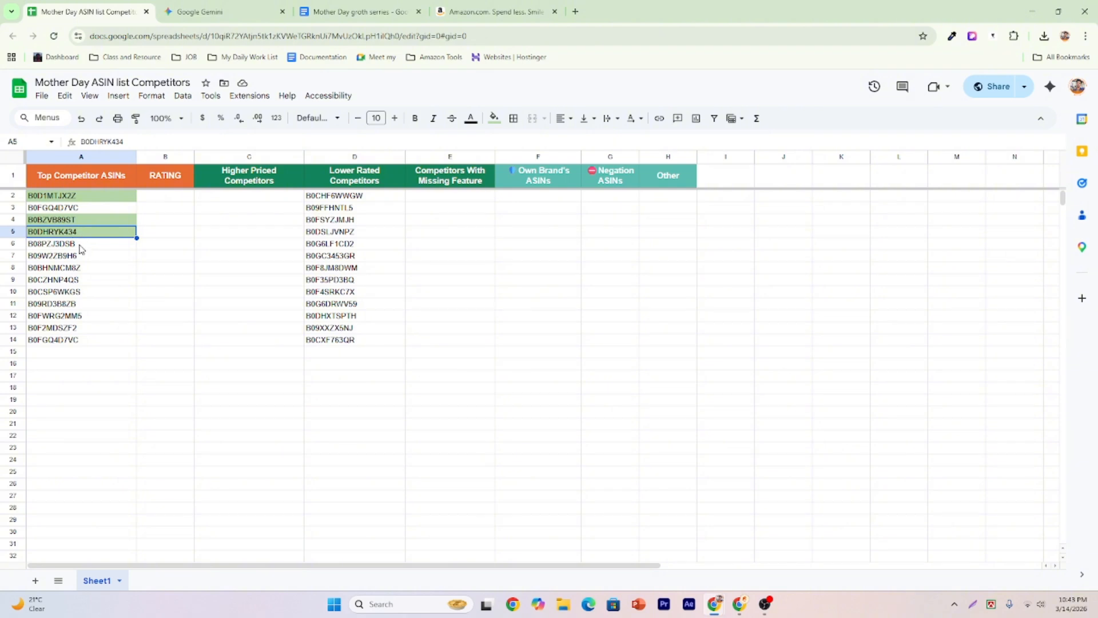
click(80, 245)
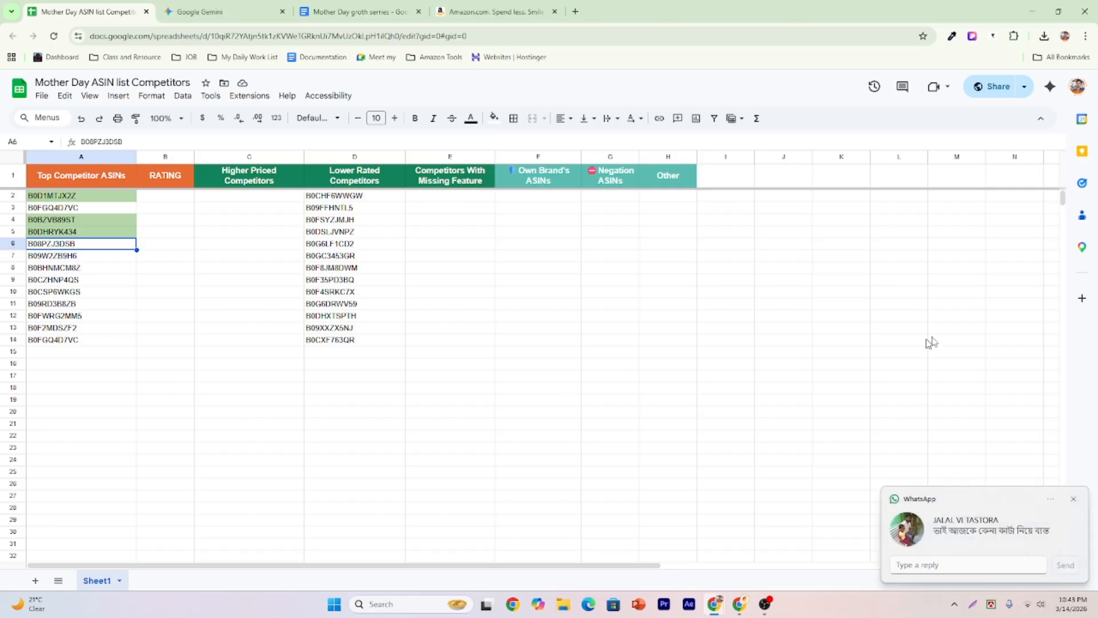
Move the WhatsApp window aside, settle on ASIN B0D1MTJX2Z in cell A2, and go to Amazon.
click(984, 522)
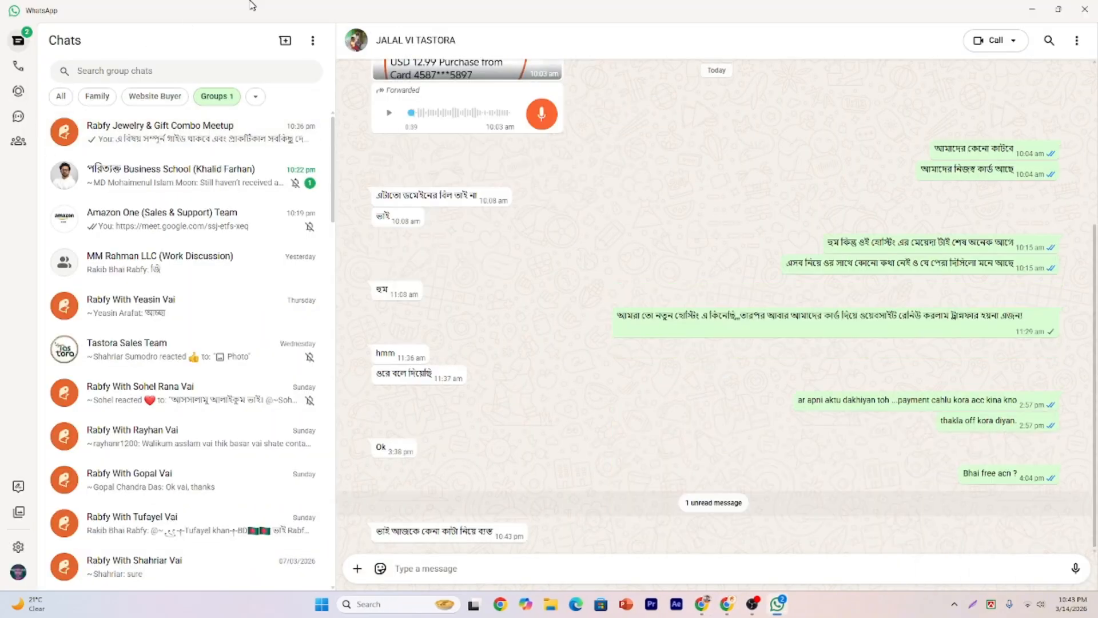
drag(249, 5, 1097, 343)
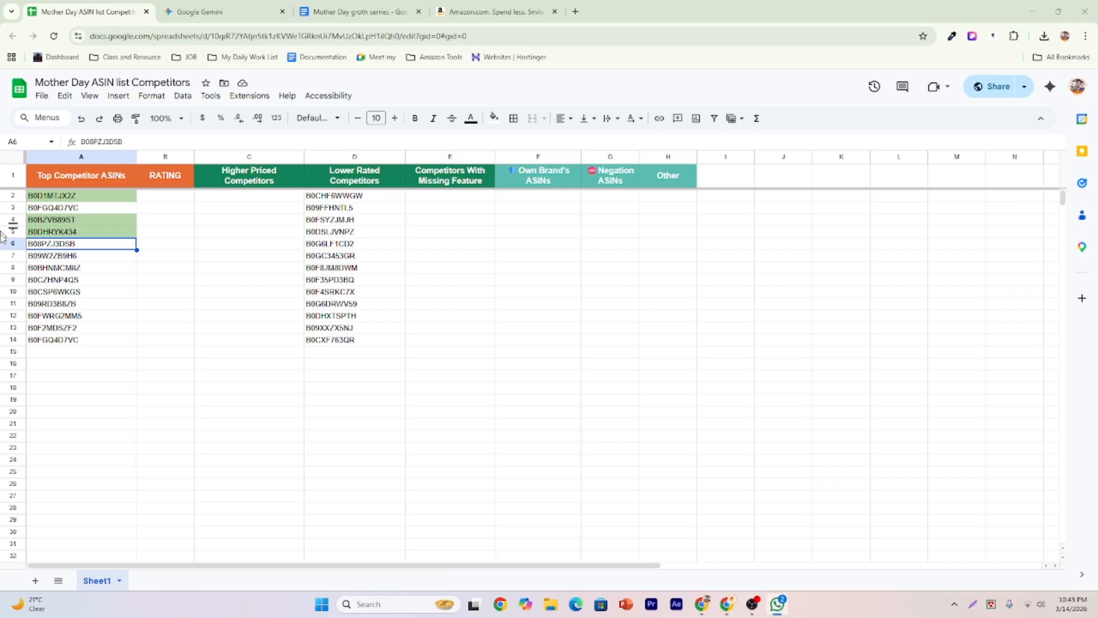
click(81, 196)
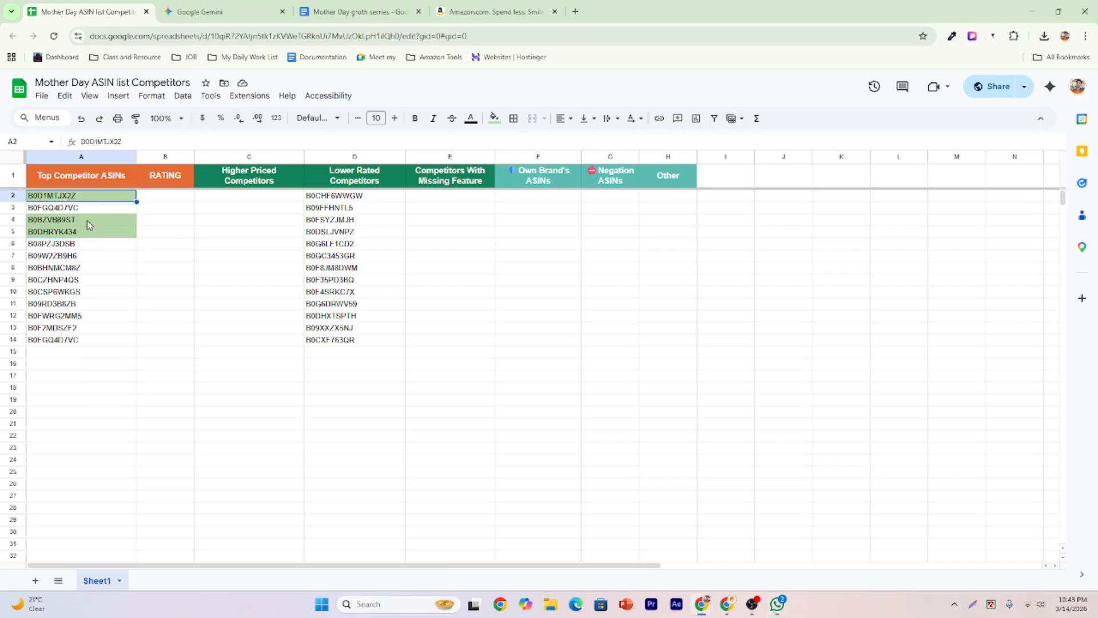
click(88, 224)
click(94, 237)
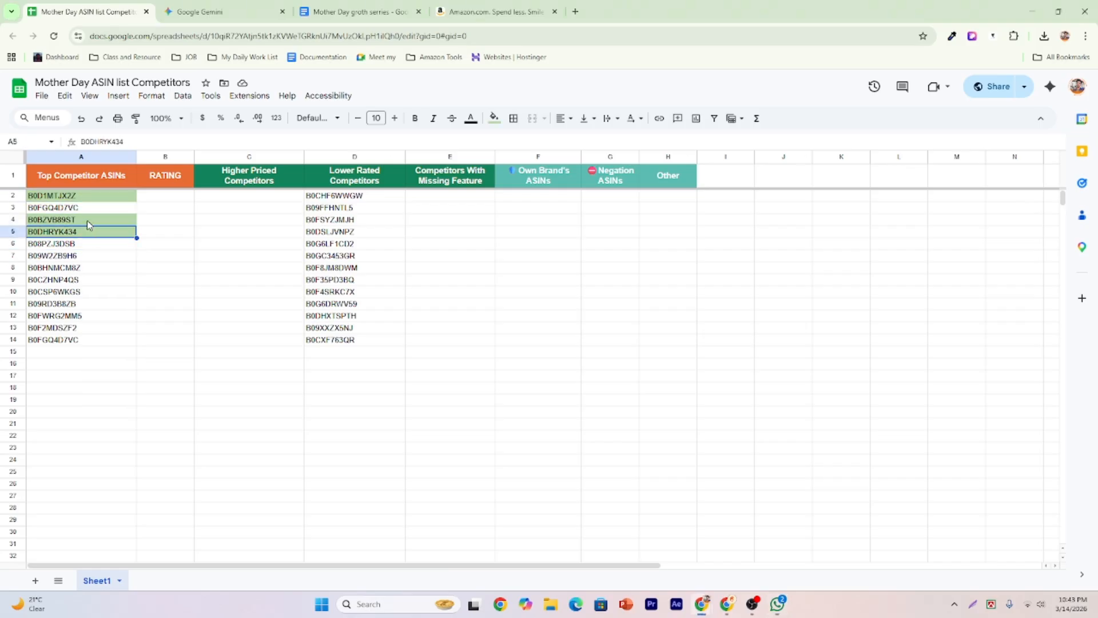
click(89, 224)
click(84, 198)
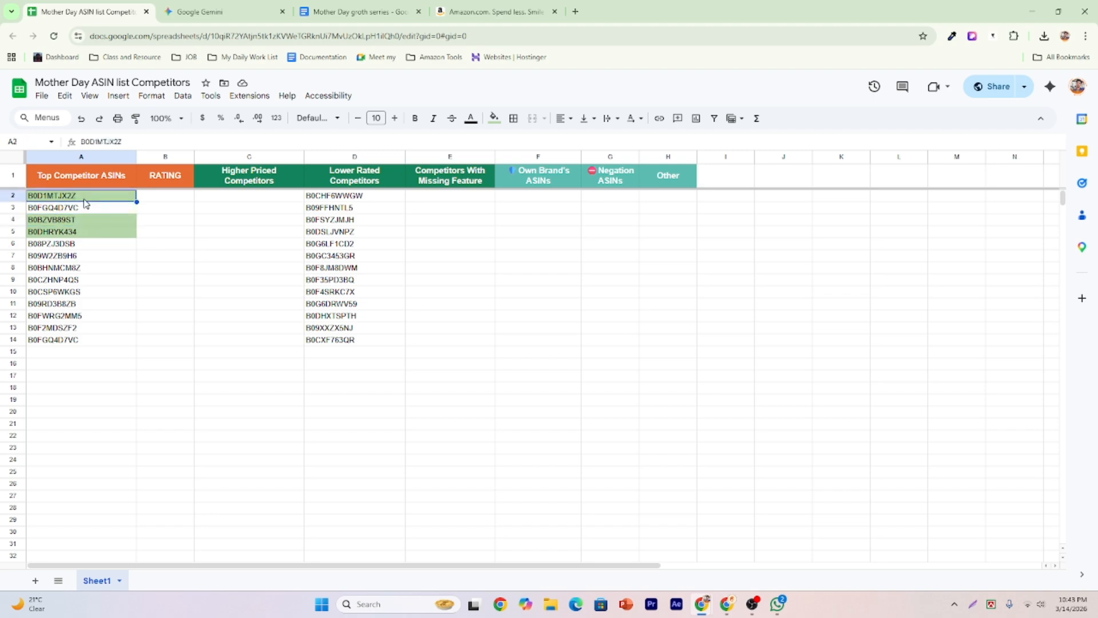
click(496, 11)
Search Amazon for B0D1MTJX2Z, find it in the results, and open the Mom necklace listing in a new tab.
click(349, 83)
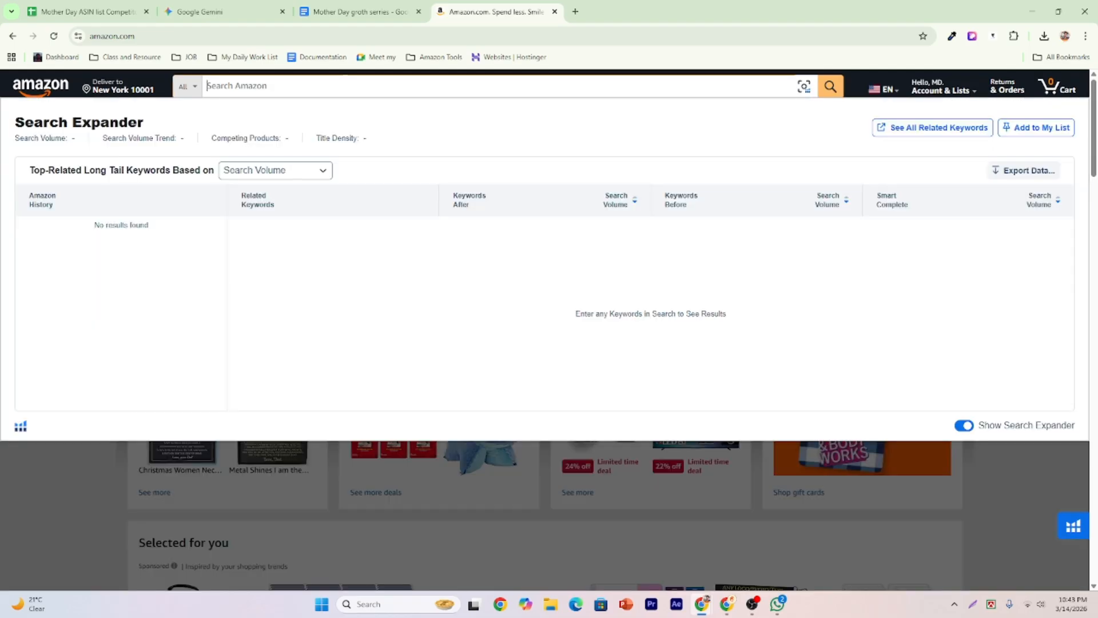
text(B0D1MTJX2Z)
key(Return)
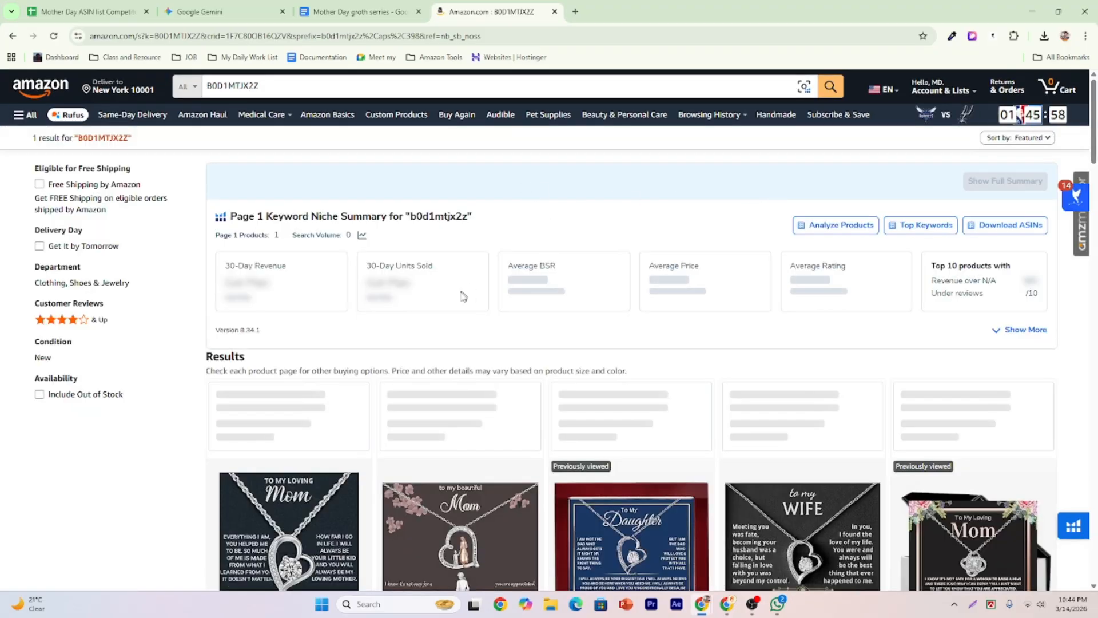
scroll(462, 294, down, 2)
scroll(612, 226, down, 1)
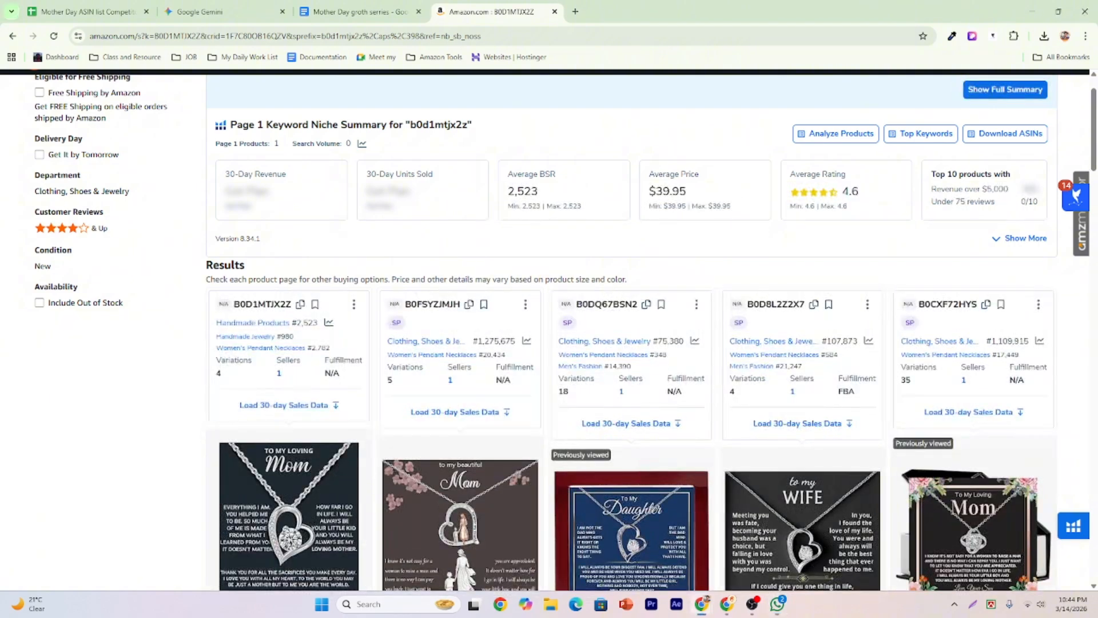
scroll(734, 257, down, 6)
scroll(483, 243, up, 8)
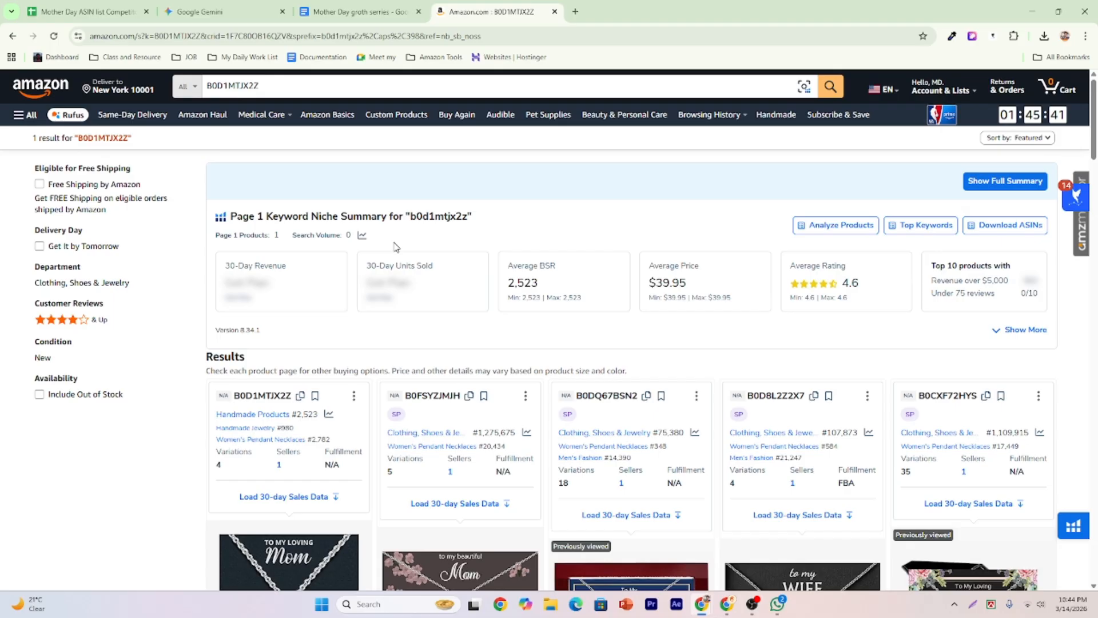
key(ctrl+f)
text(B0D1MTJX2Z)
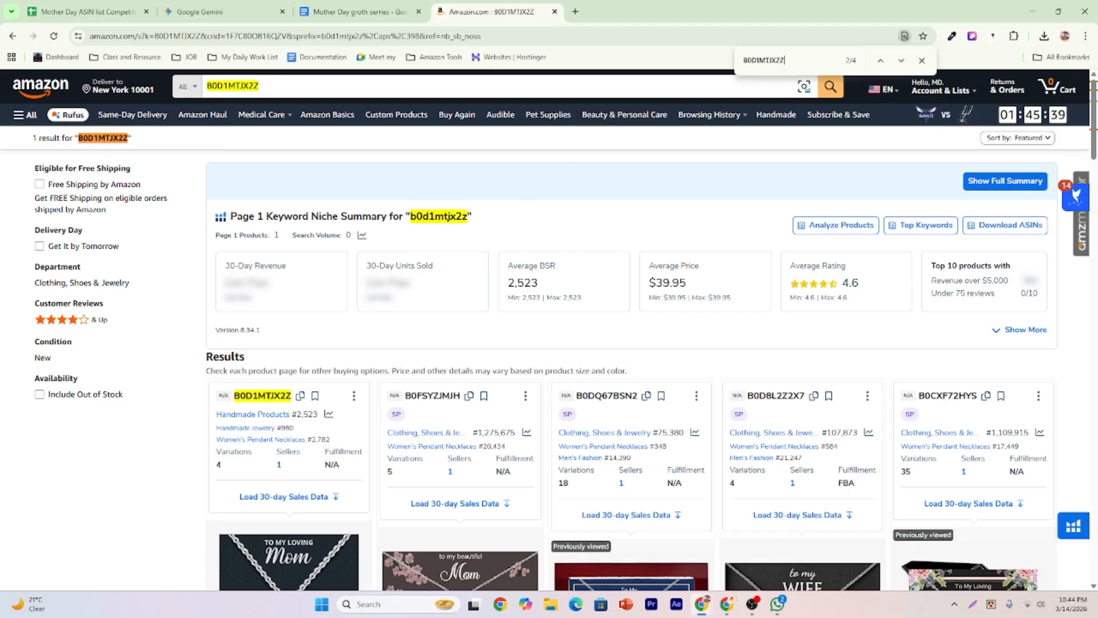
scroll(309, 366, down, 6)
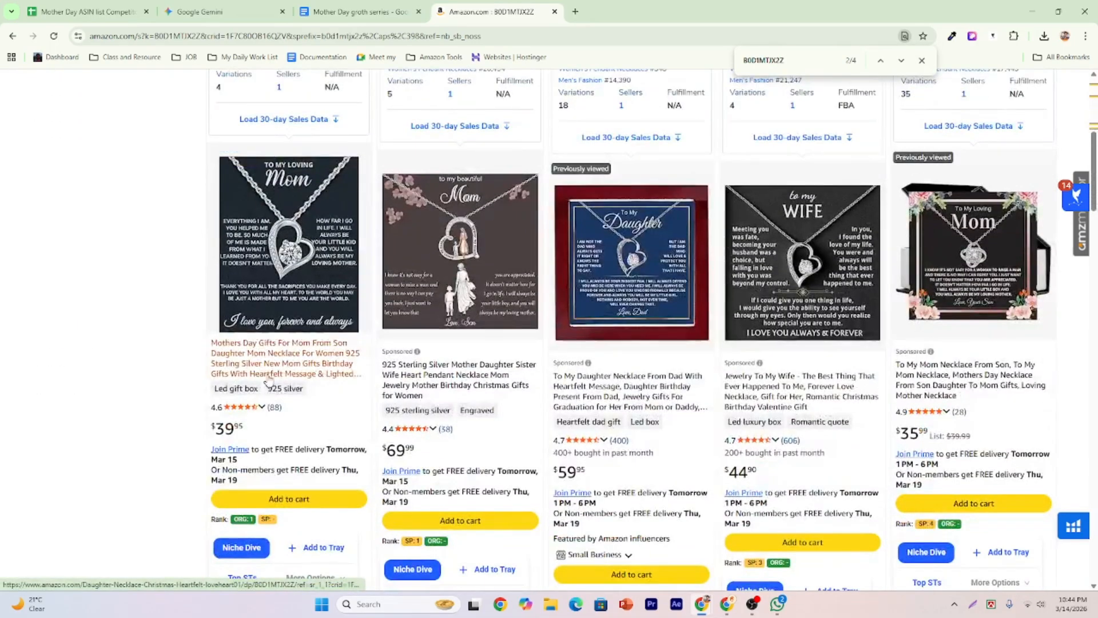
right_click(293, 364)
click(321, 373)
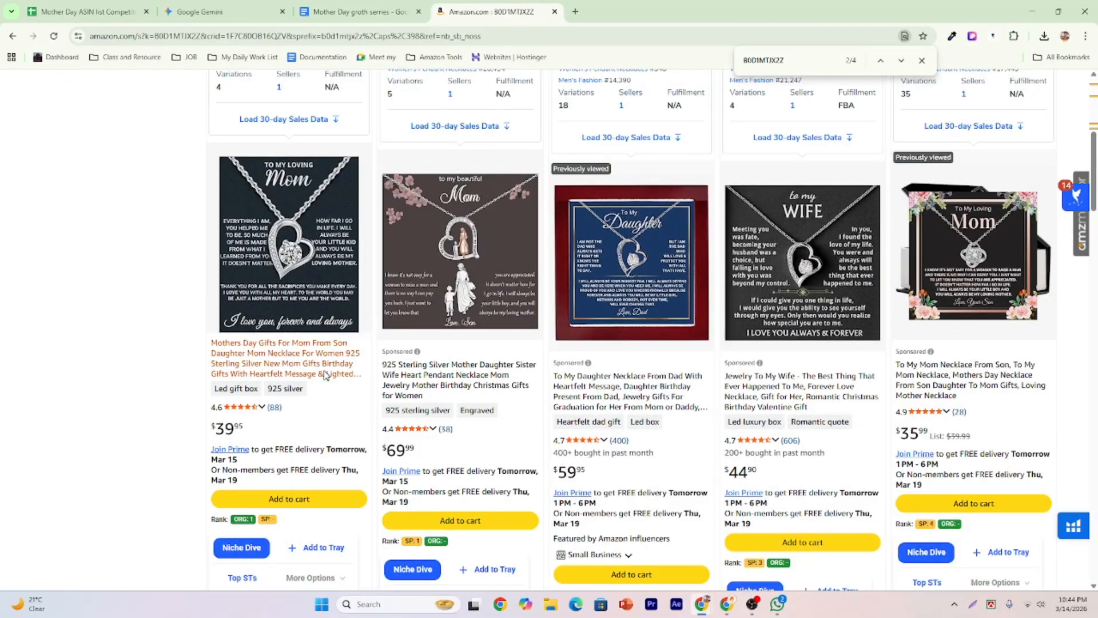
Pick the next ASIN, B0BZVB89ST, from cell A4 and return to the Amazon results.
click(334, 12)
click(228, 12)
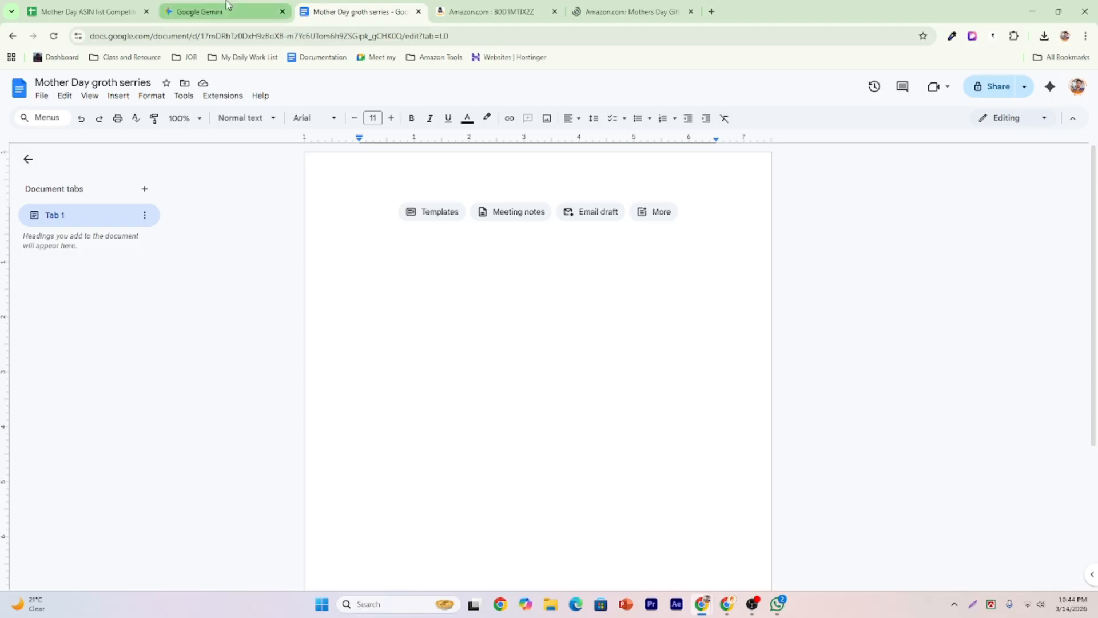
click(102, 9)
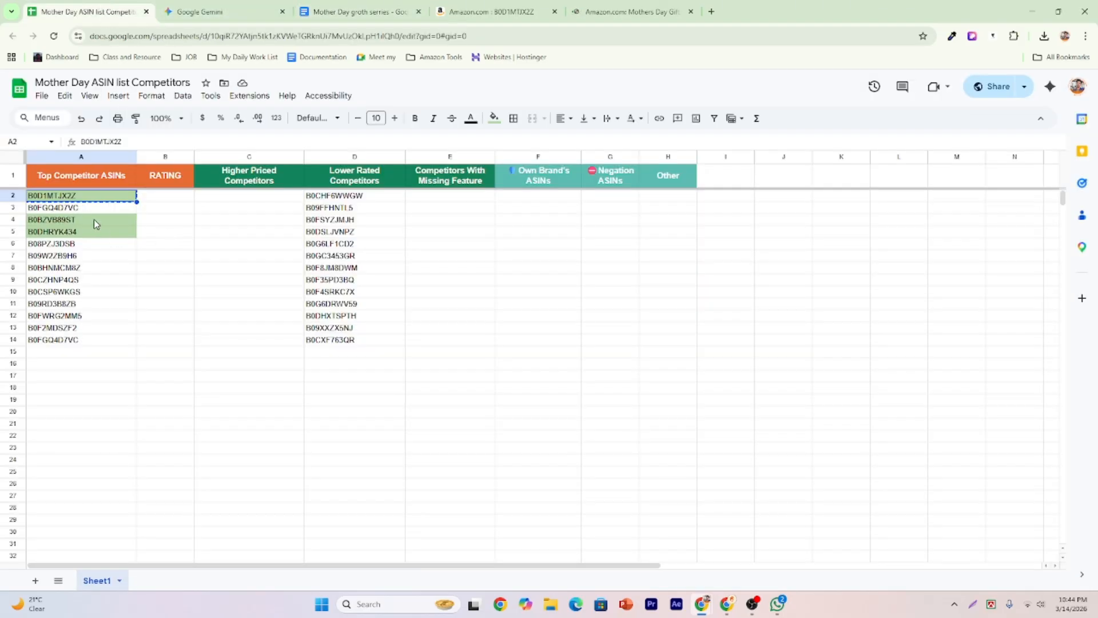
click(95, 224)
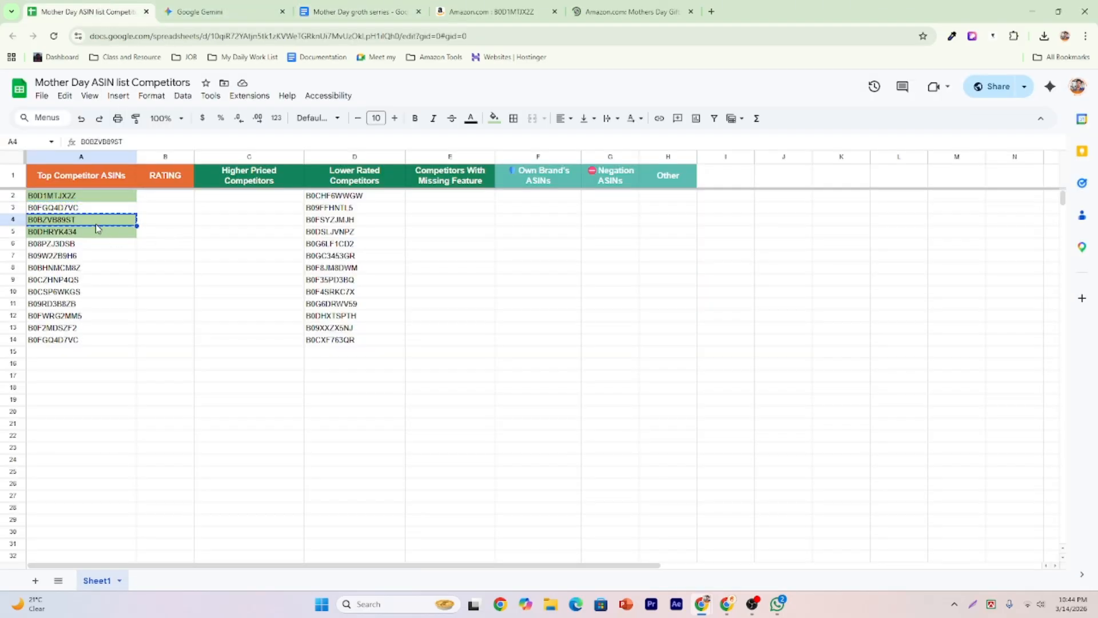
click(483, 10)
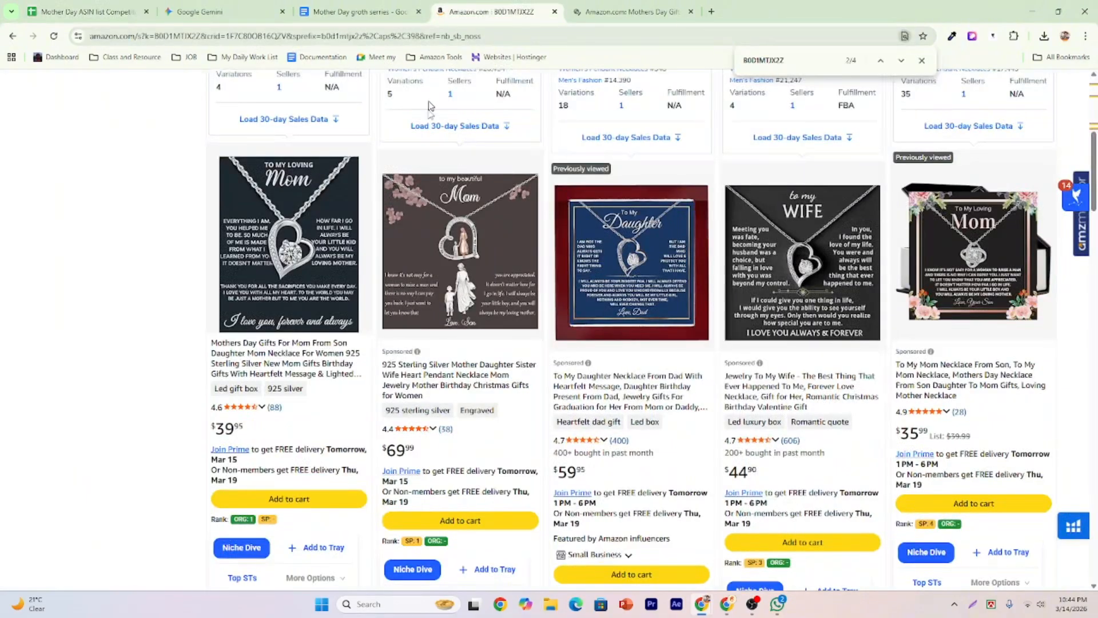
Replace the Amazon search with ASIN B0BZVB89ST and run it.
scroll(409, 137, up, 7)
double_click(281, 87)
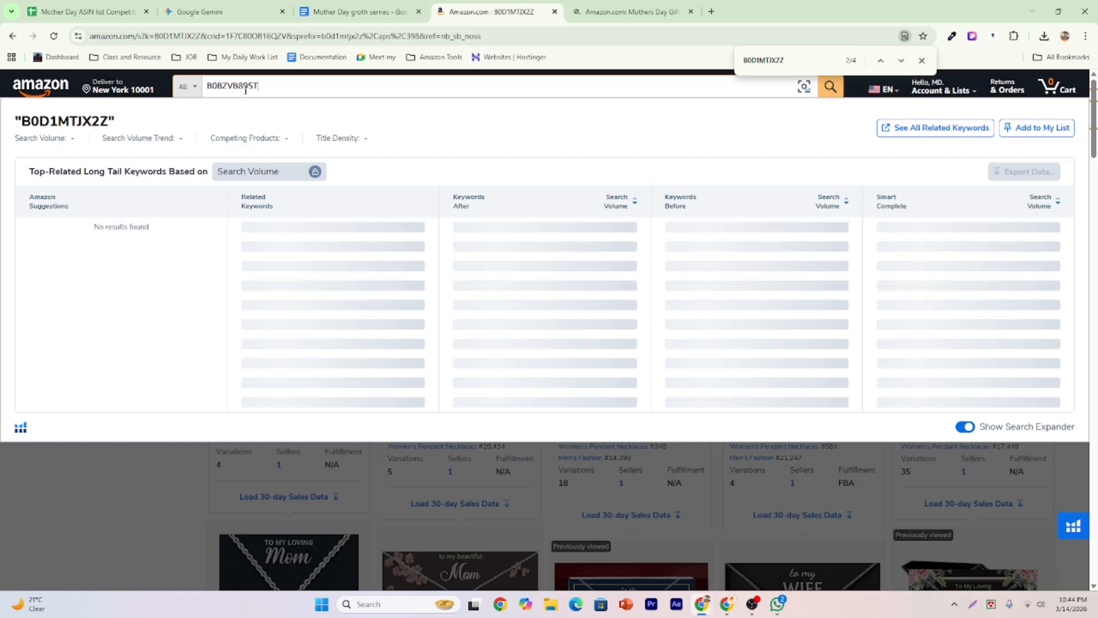
text(B0BZVB89ST)
key(Return)
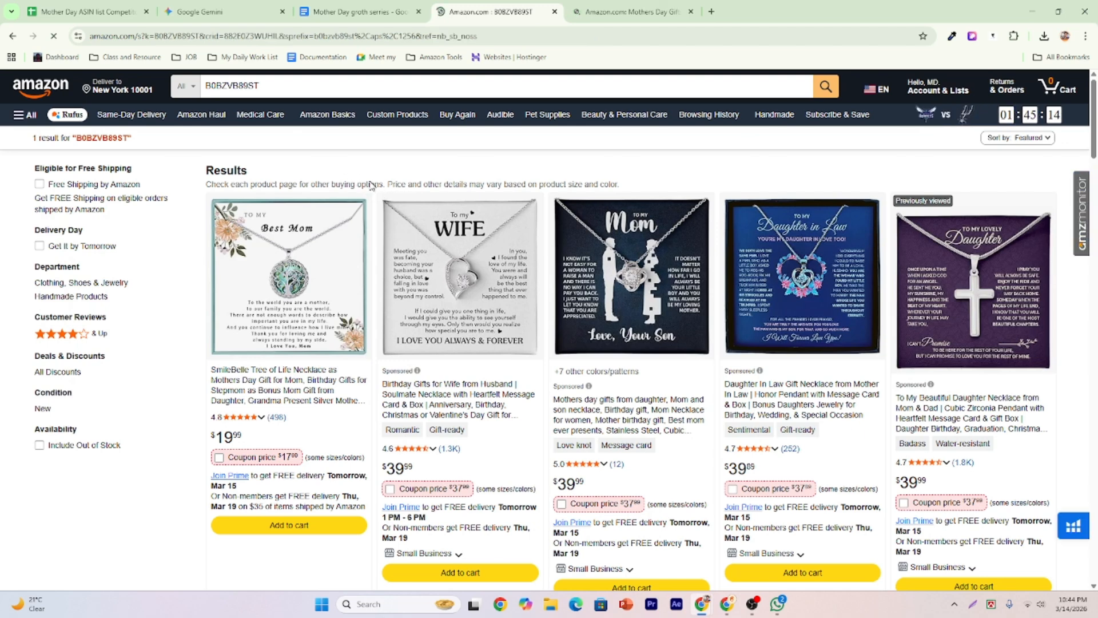
scroll(357, 186, down, 1)
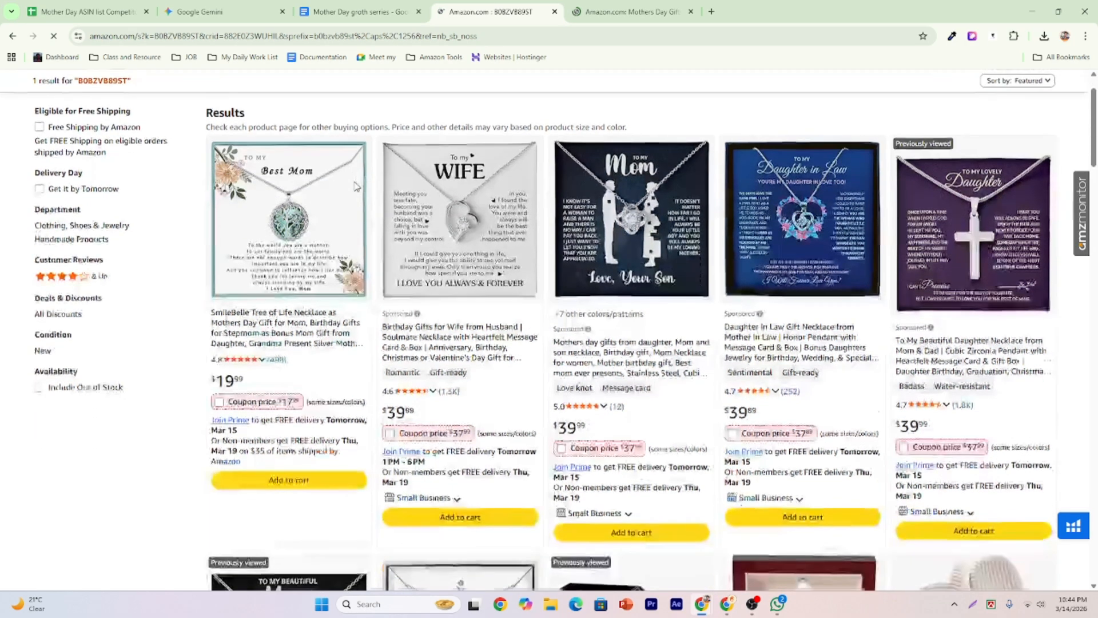
scroll(357, 187, down, 4)
scroll(357, 187, up, 6)
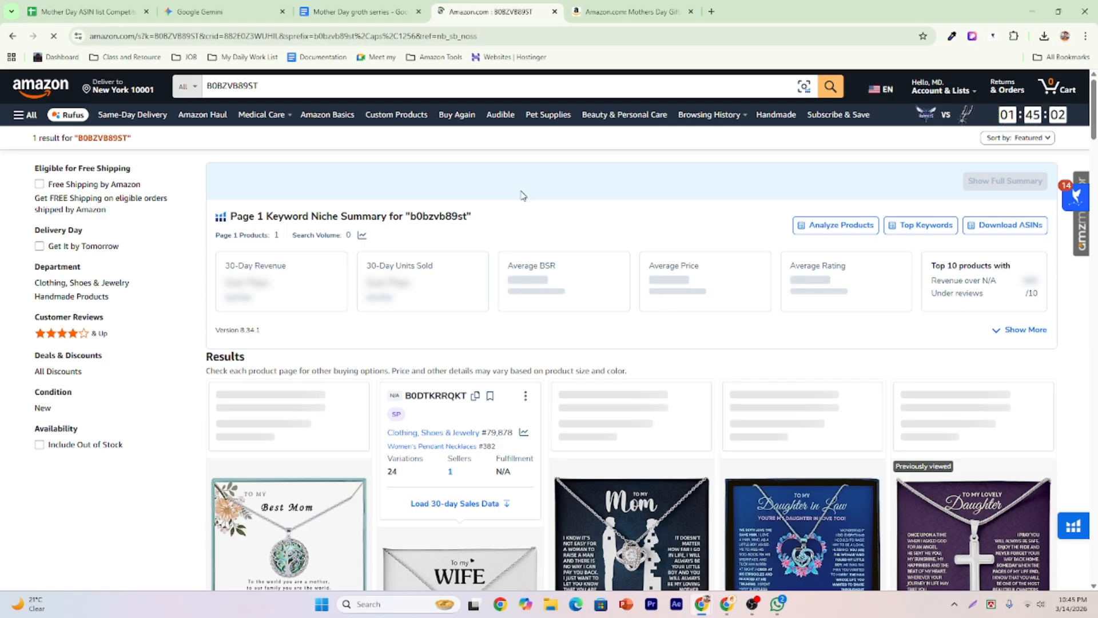
scroll(519, 199, down, 2)
scroll(519, 198, down, 4)
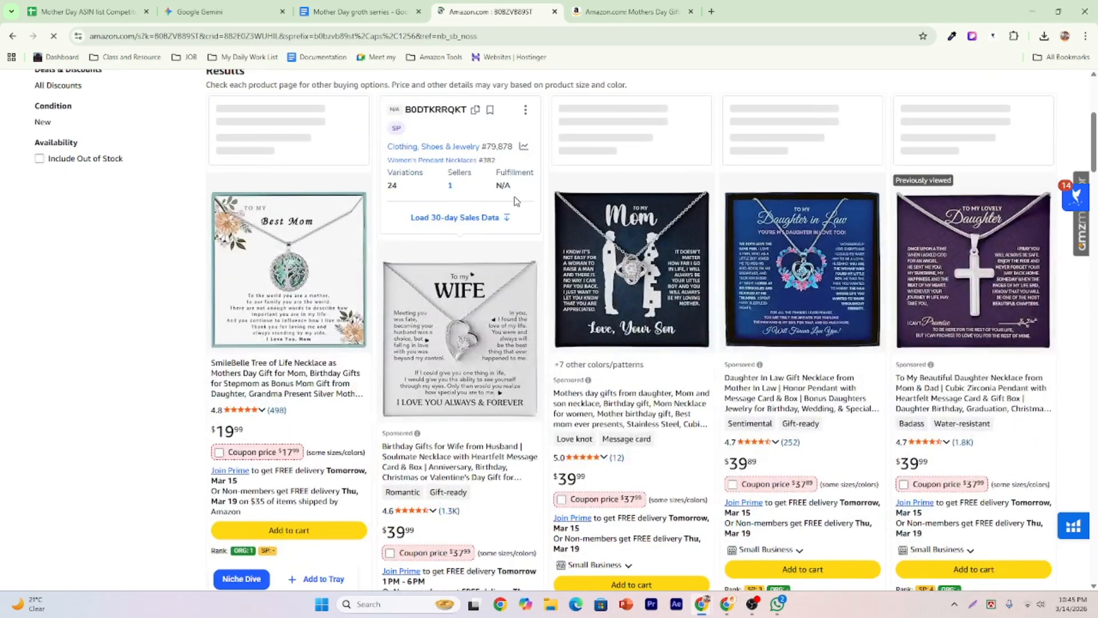
Use find-in-page to step through the B0BZVB89ST matches in the results.
key(ctrl+f)
scroll(514, 198, up, 5)
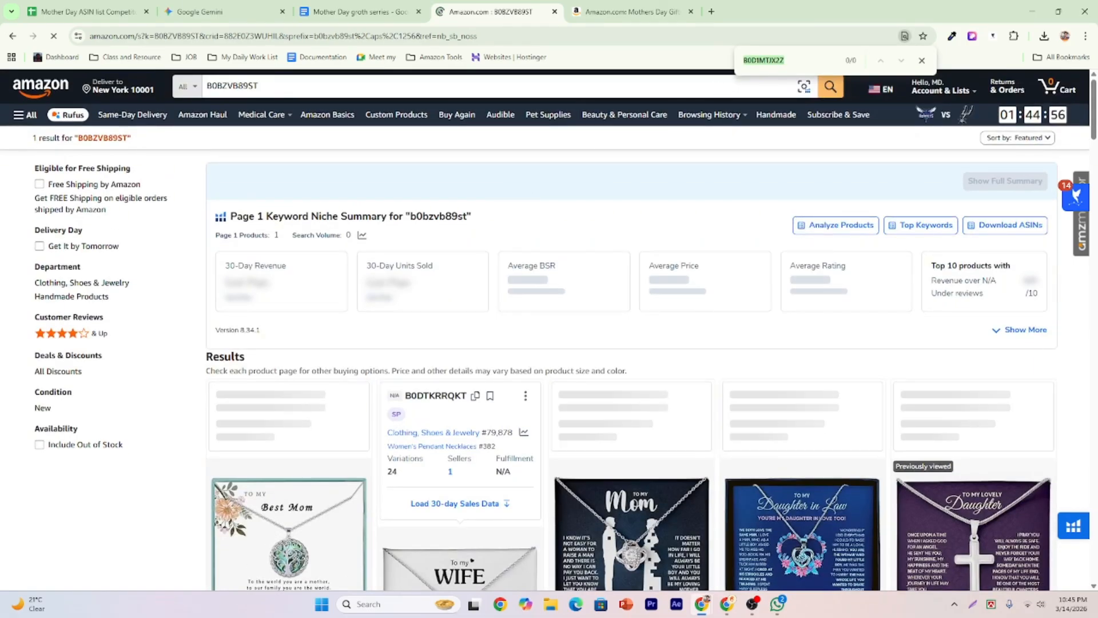
text(B0BZVB89ST)
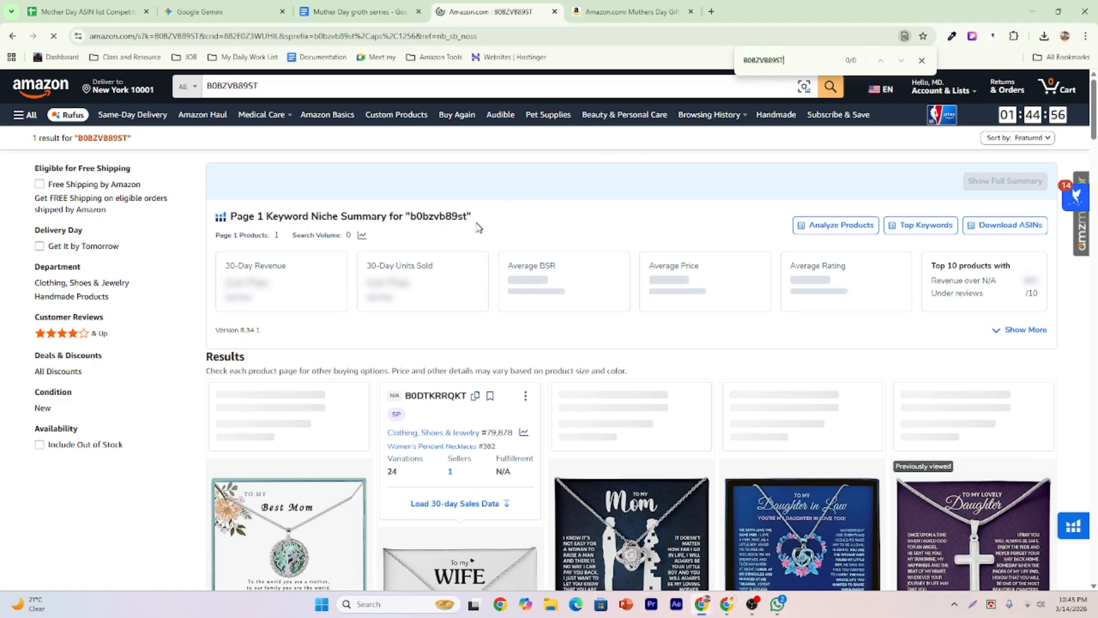
scroll(517, 179, down, 7)
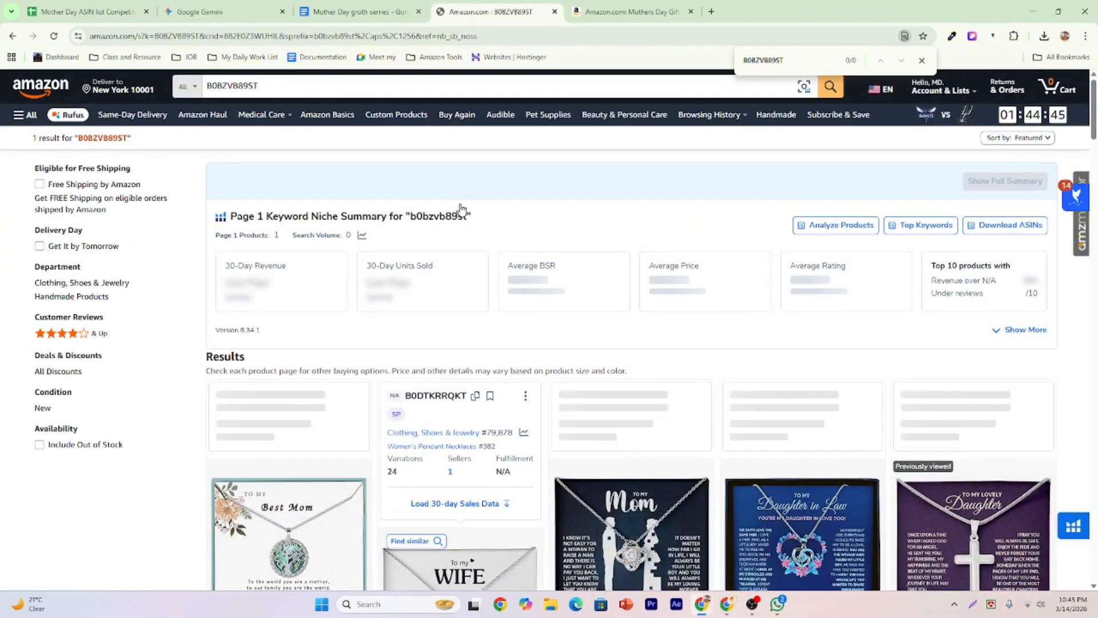
scroll(562, 212, down, 5)
scroll(551, 207, up, 3)
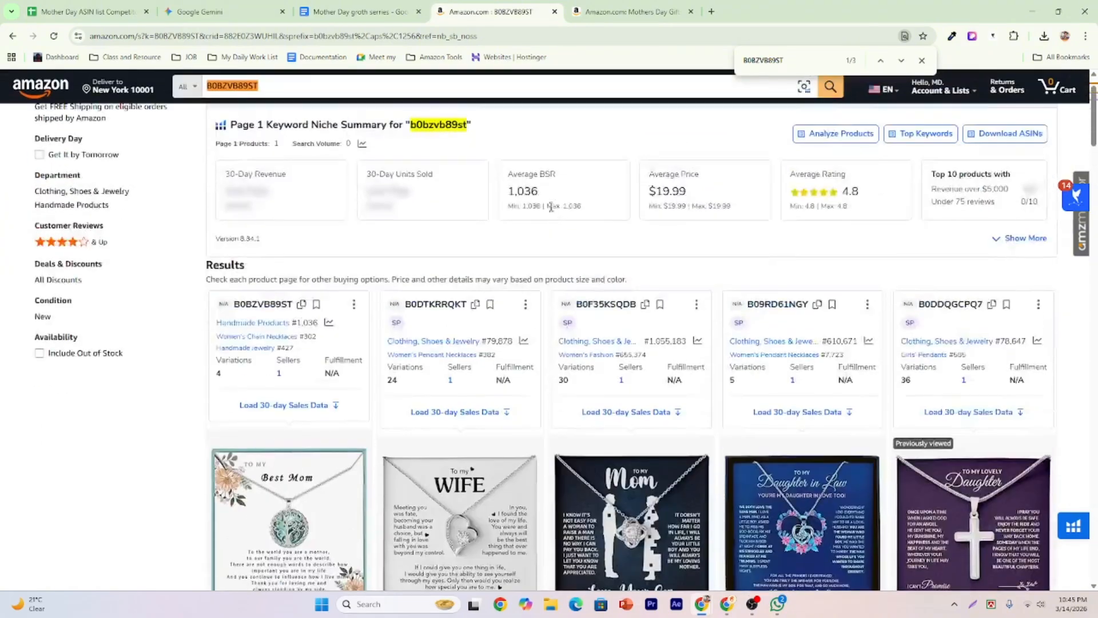
scroll(579, 192, up, 2)
click(901, 60)
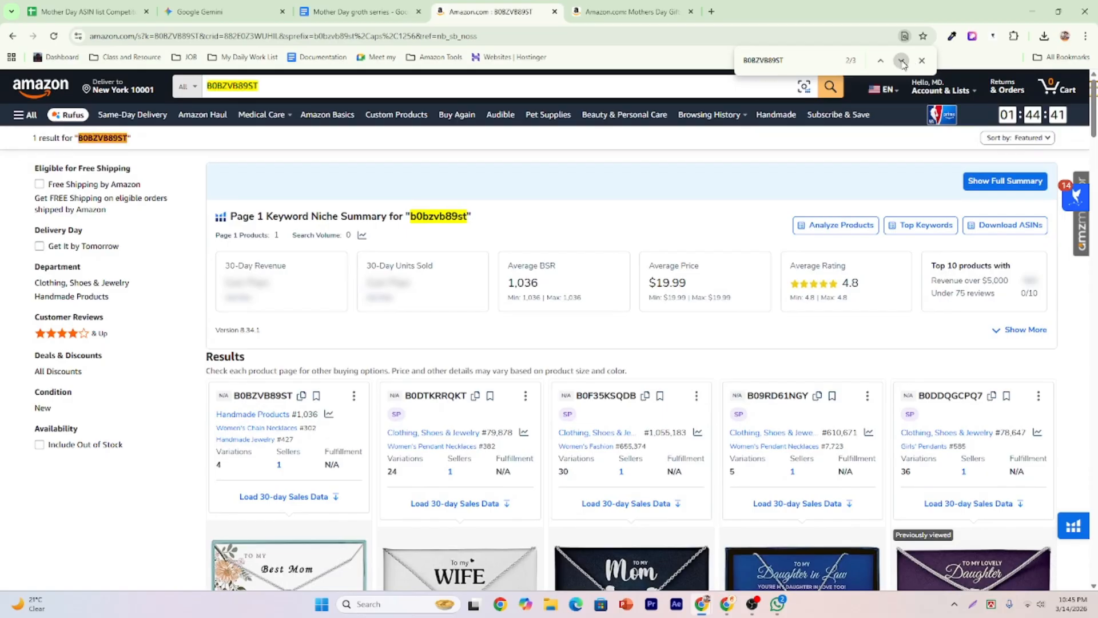
click(901, 61)
click(901, 60)
scroll(309, 287, down, 8)
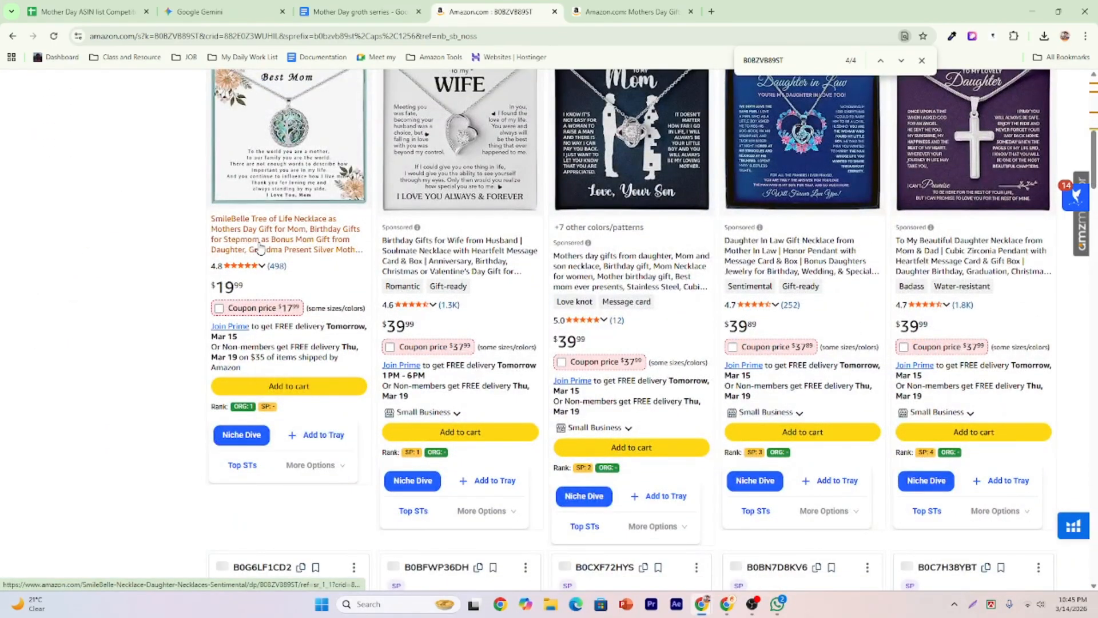
Open the $19.99 SmileBelle necklace listing in a new tab and bring up the Mother Day document.
right_click(260, 249)
click(292, 256)
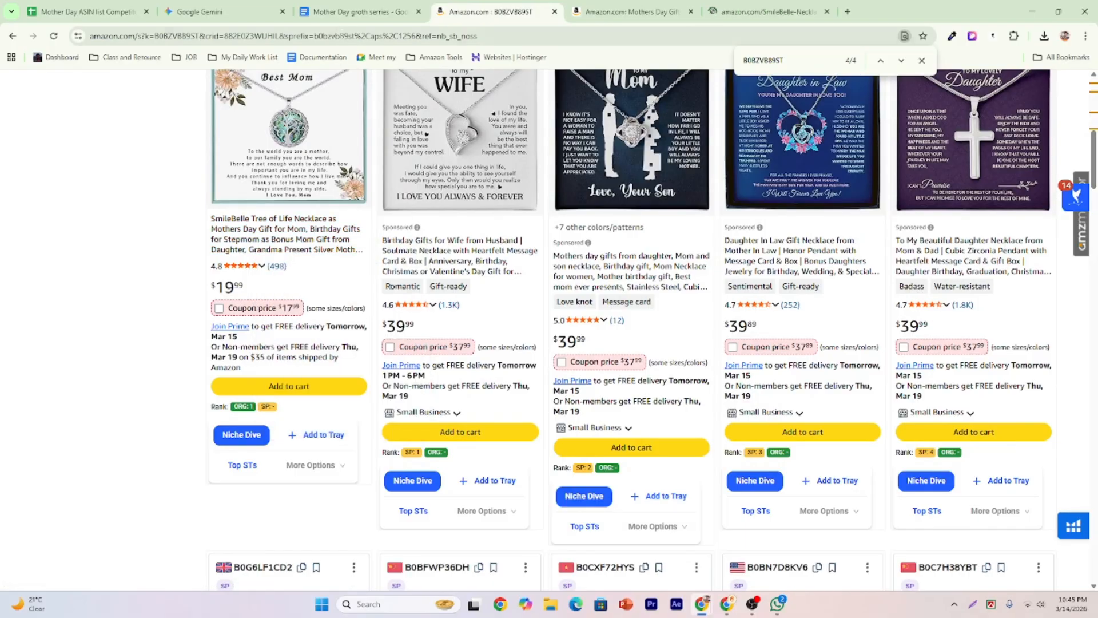
click(343, 11)
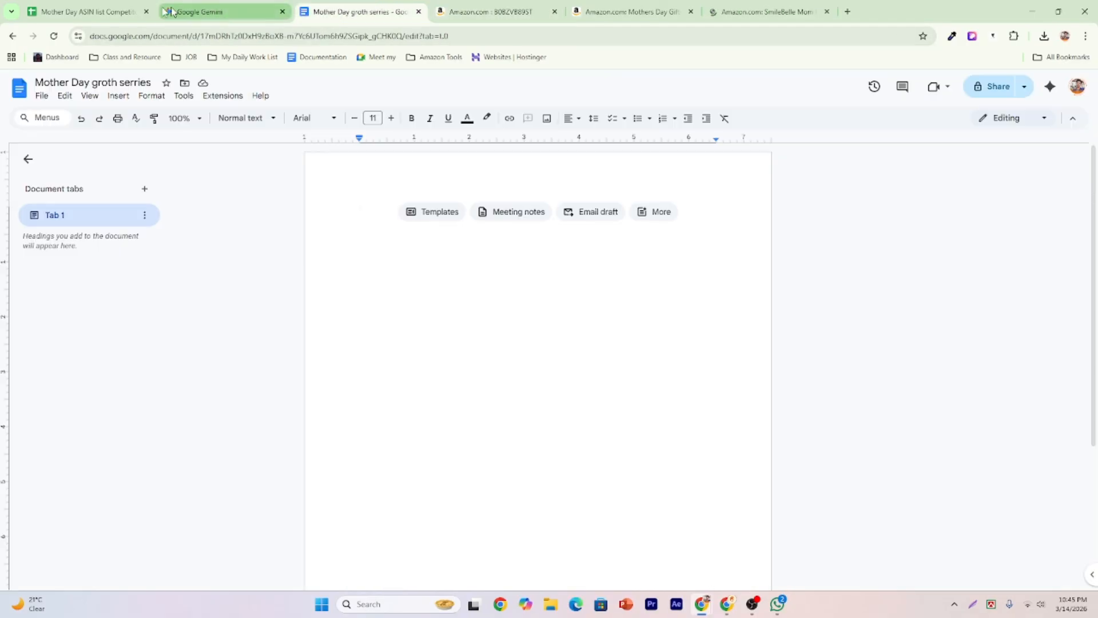
Copy ASIN B0DHRYK434 from cell A5 and search Amazon for it.
click(109, 11)
click(97, 236)
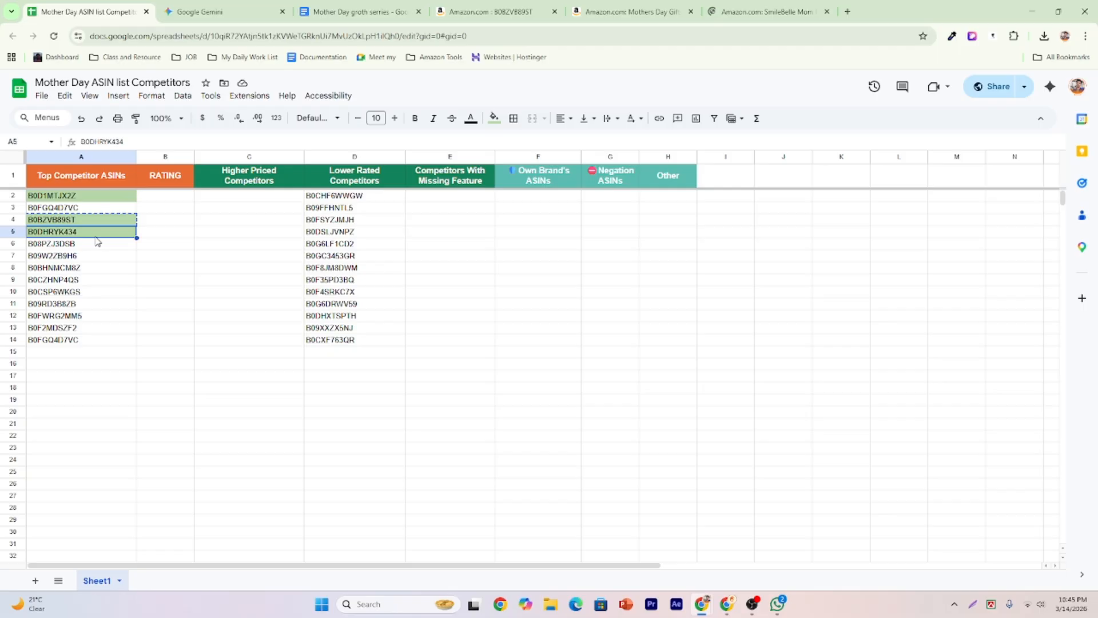
key(ctrl+c)
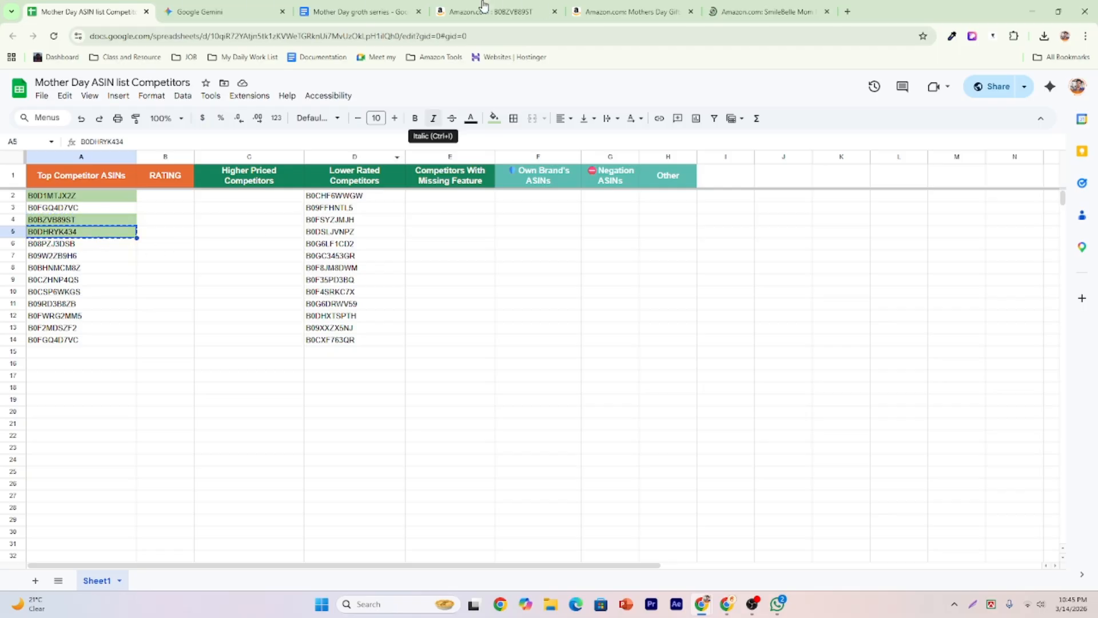
click(487, 23)
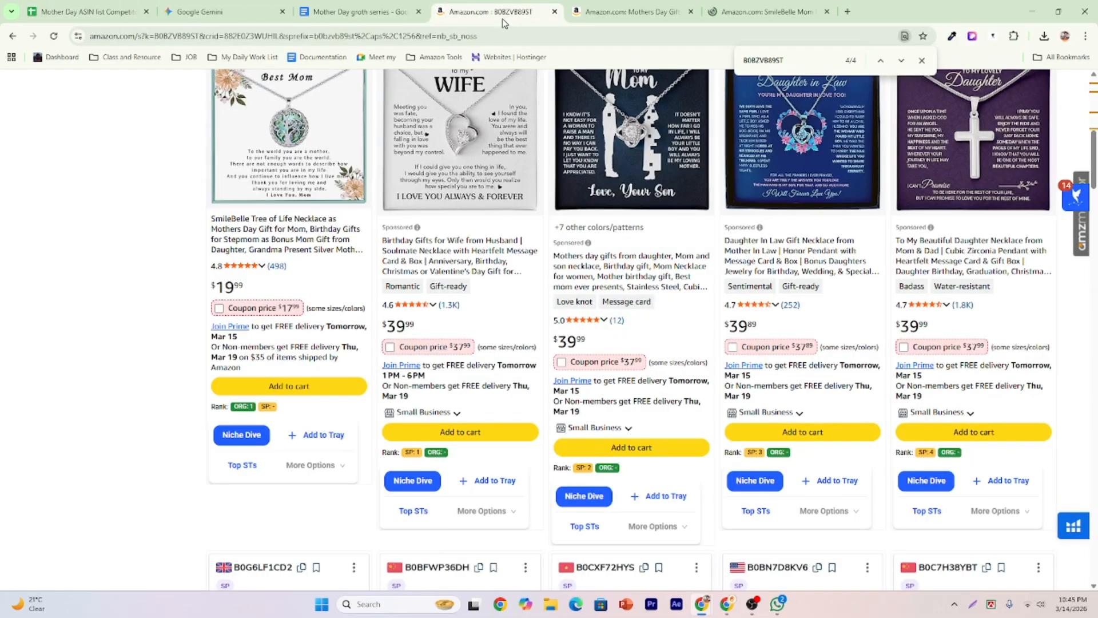
scroll(449, 163, up, 5)
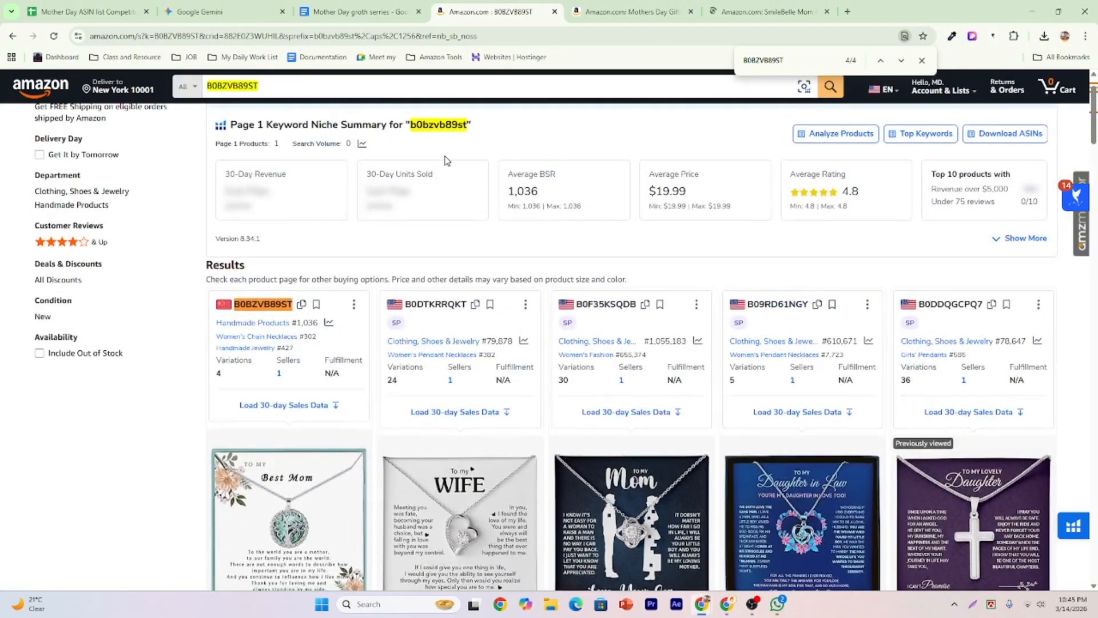
scroll(447, 160, up, 2)
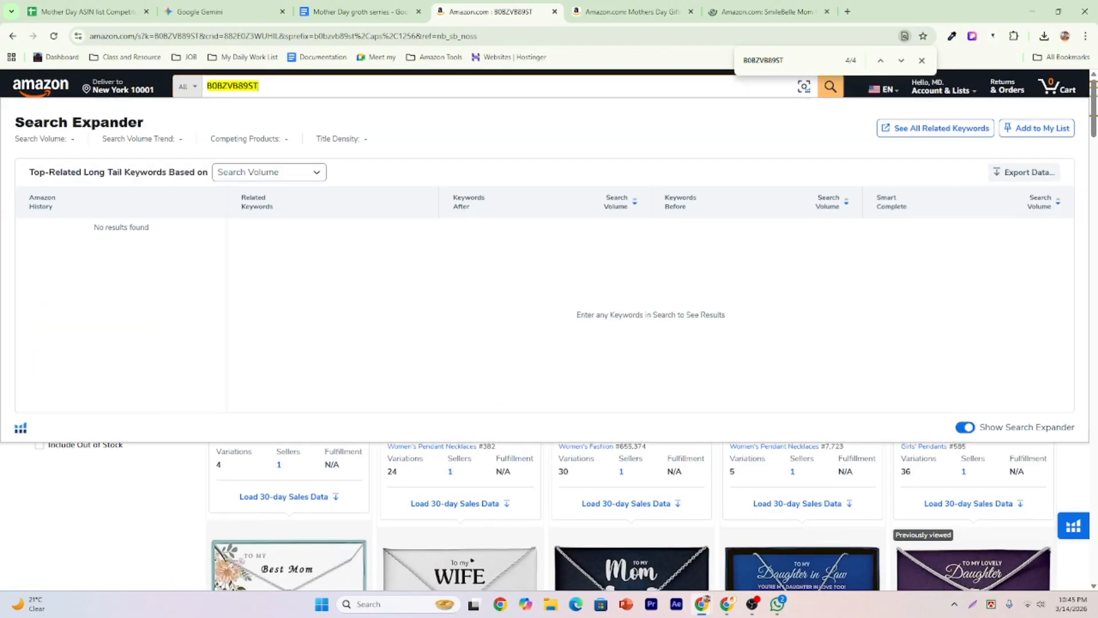
double_click(259, 86)
key(ctrl+v)
key(Return)
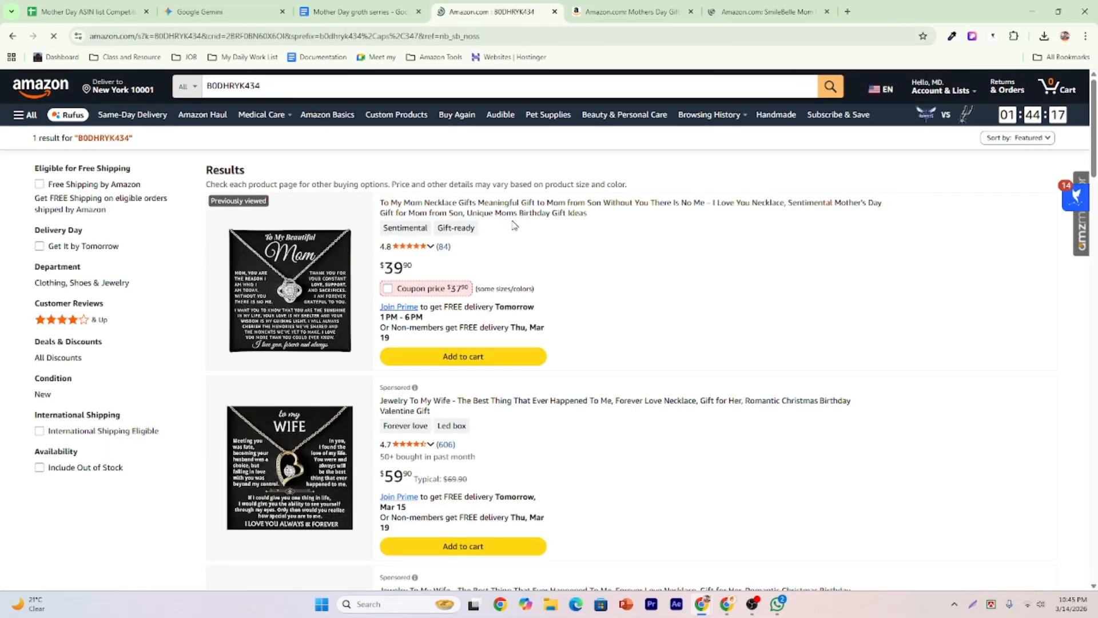
Highlight the B0DHRYK434 matches on the results page with find-in-page.
key(ctrl+f)
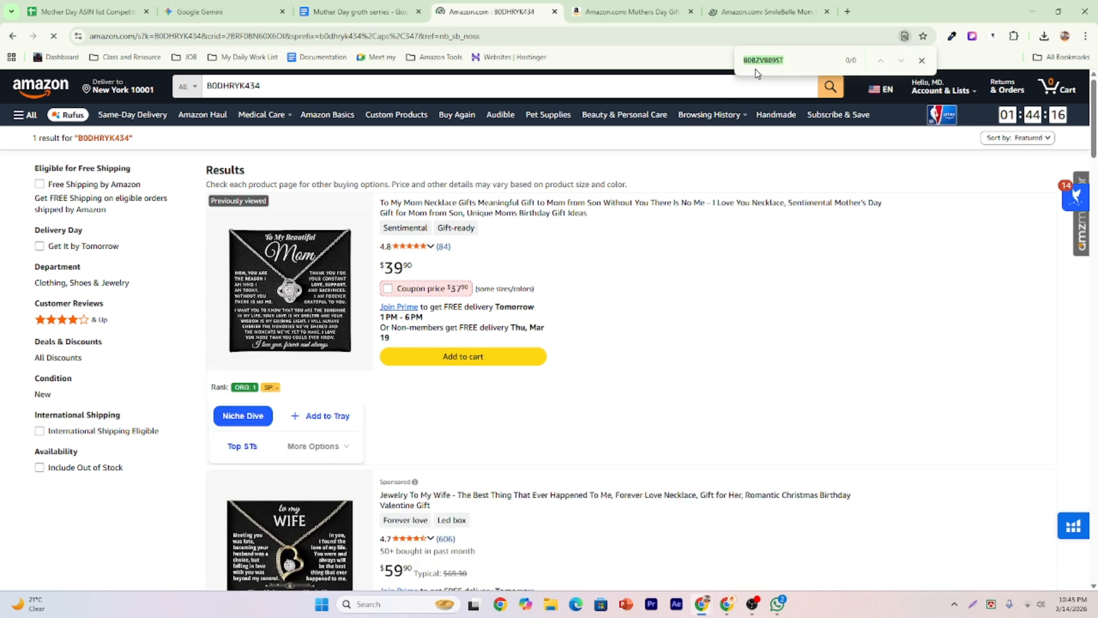
click(770, 60)
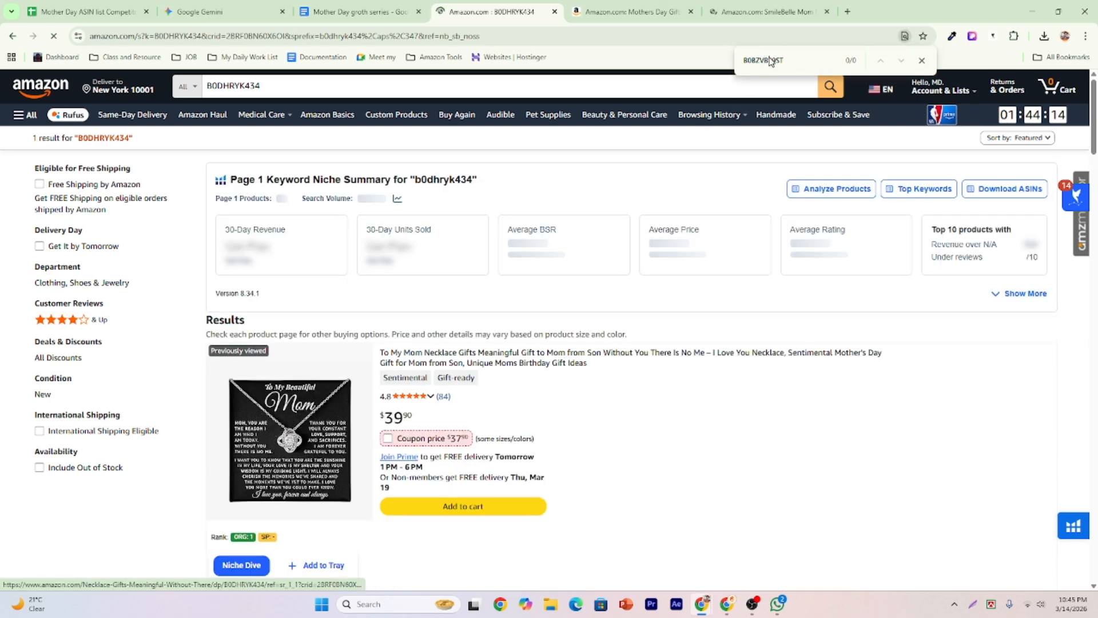
key(ctrl+a)
key(ctrl+v)
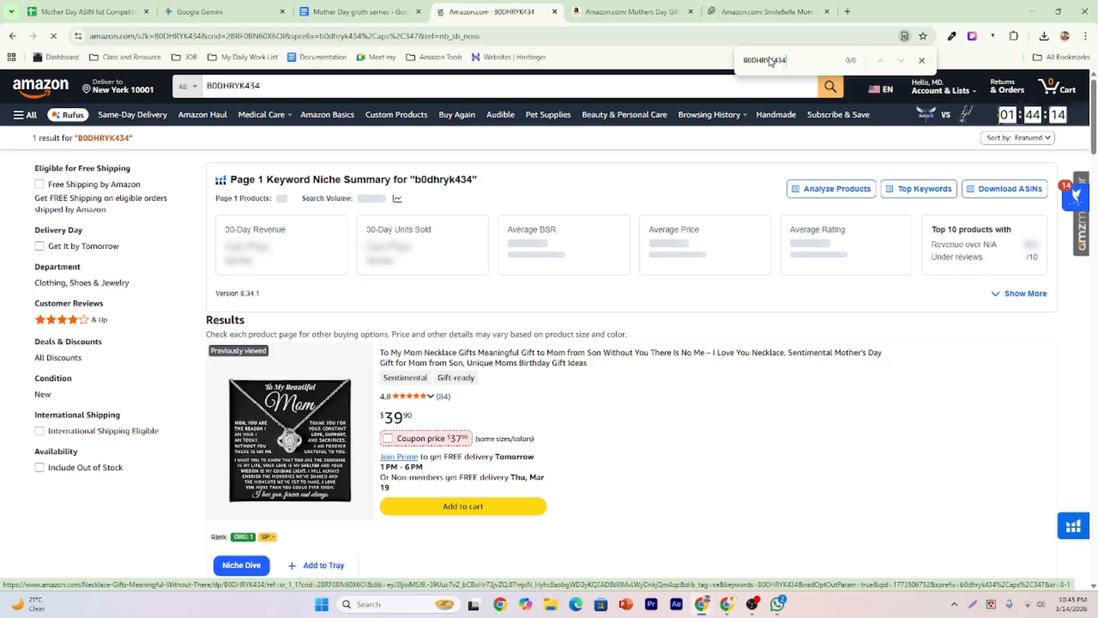
key(Return)
scroll(458, 311, down, 3)
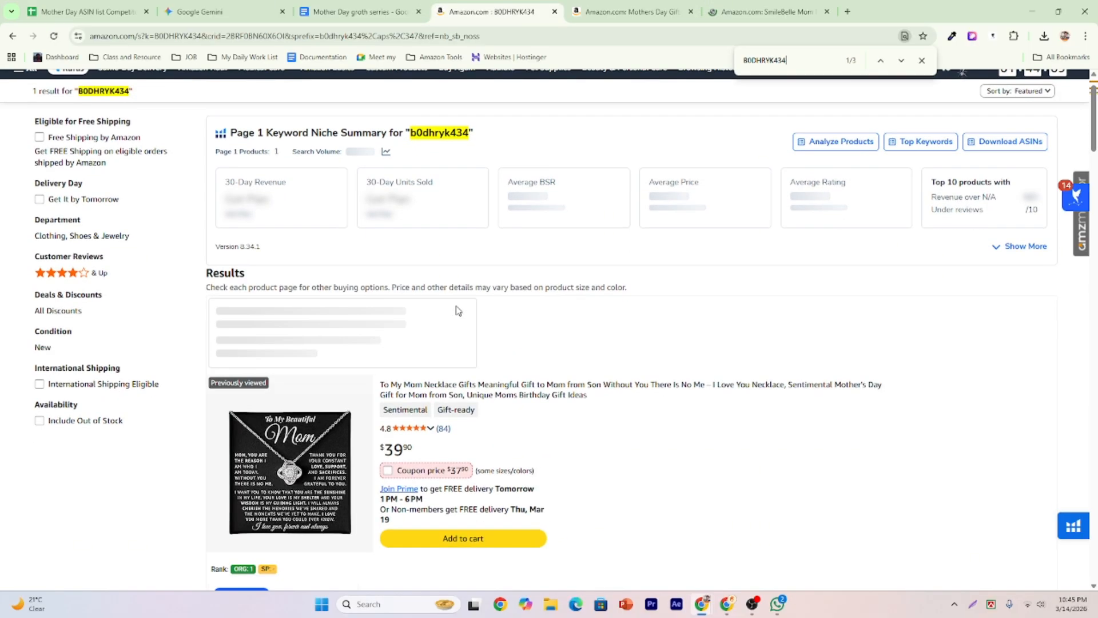
scroll(458, 310, down, 2)
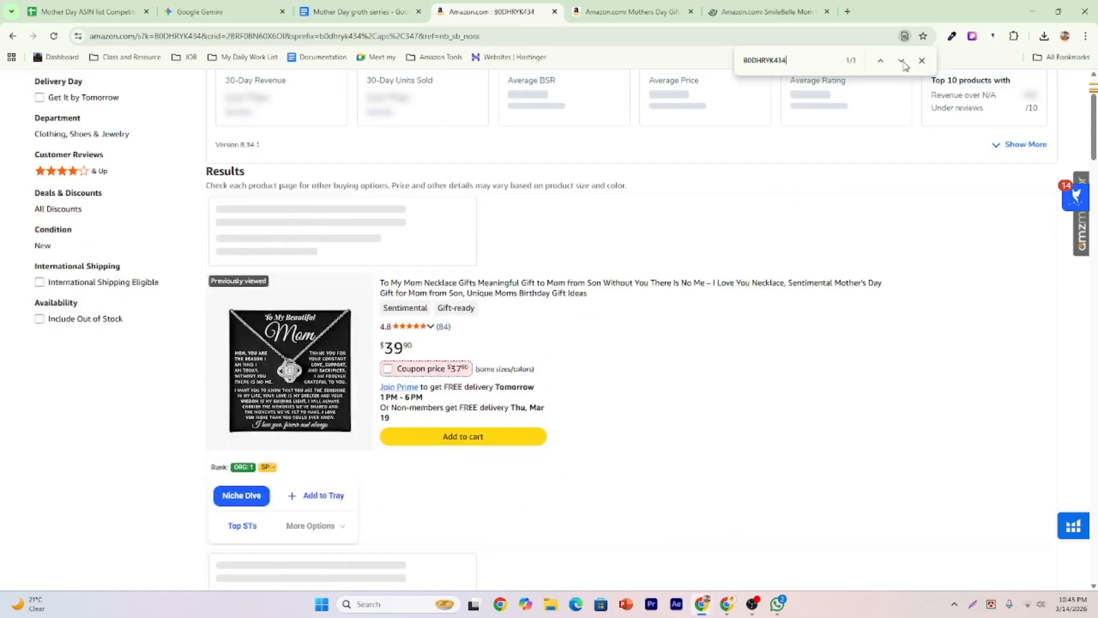
scroll(904, 66, up, 2)
scroll(904, 66, up, 1)
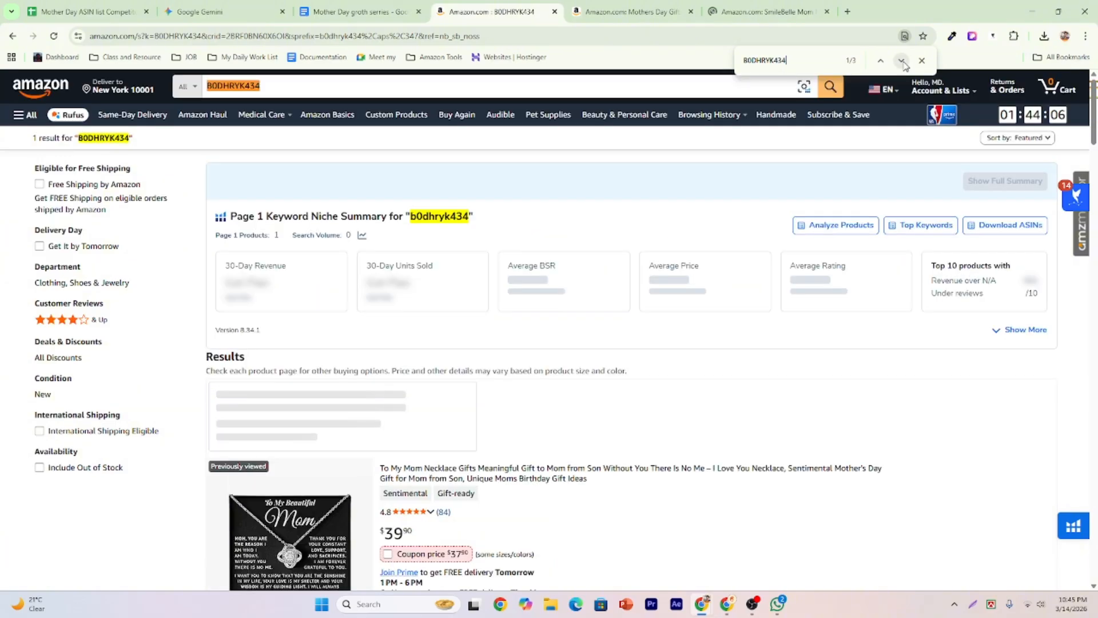
Step to the third B0DHRYK434 match and open that necklace listing in a new tab.
click(902, 61)
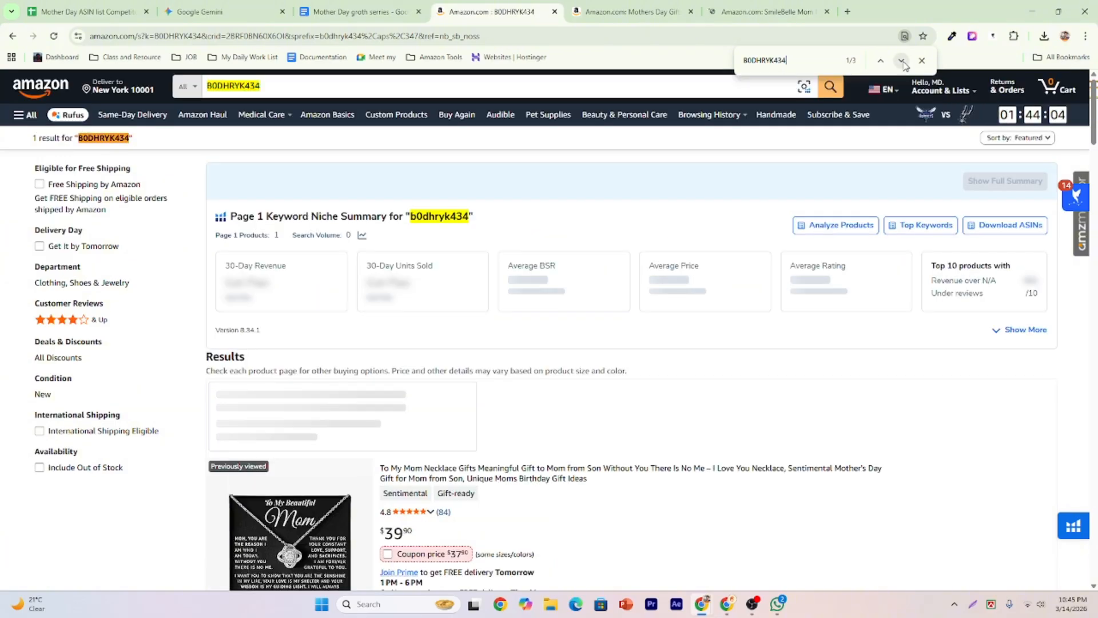
click(902, 61)
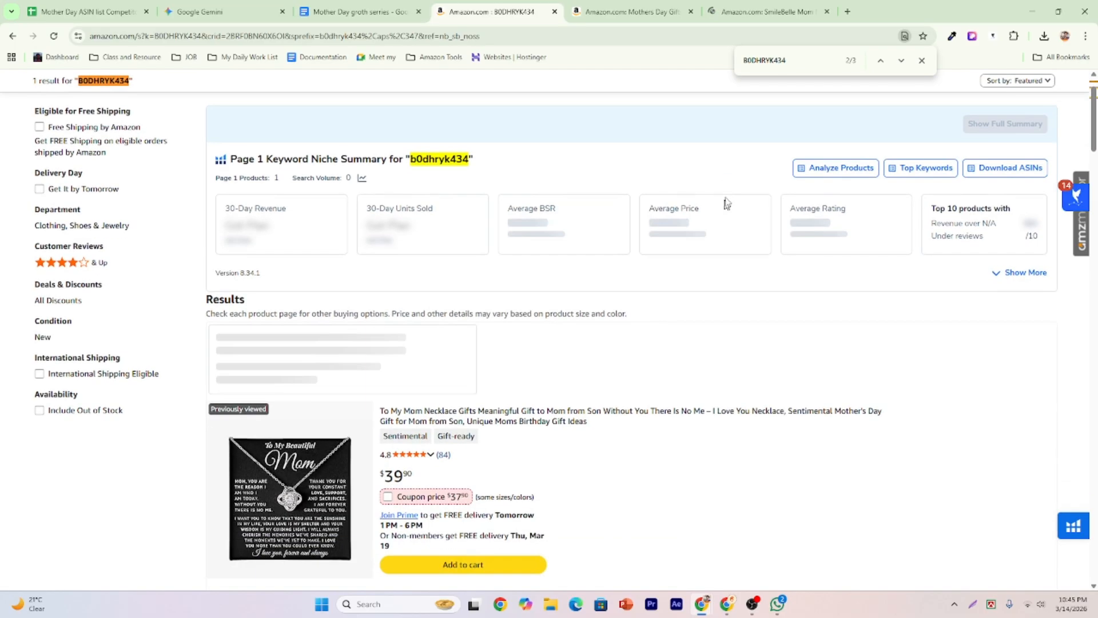
click(902, 61)
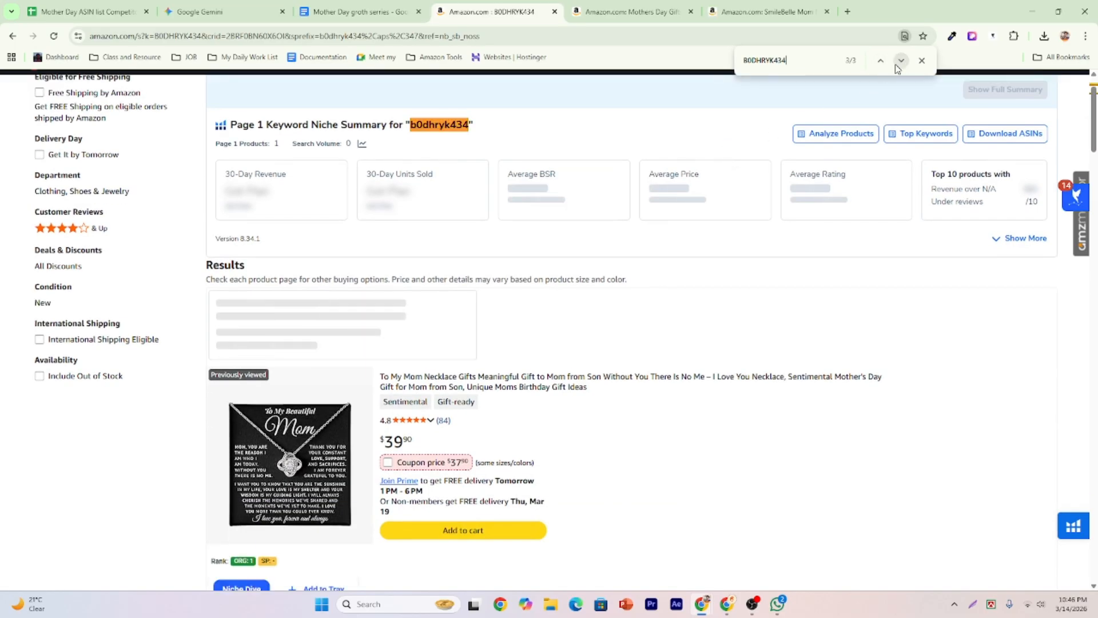
scroll(679, 290, down, 3)
scroll(567, 330, up, 3)
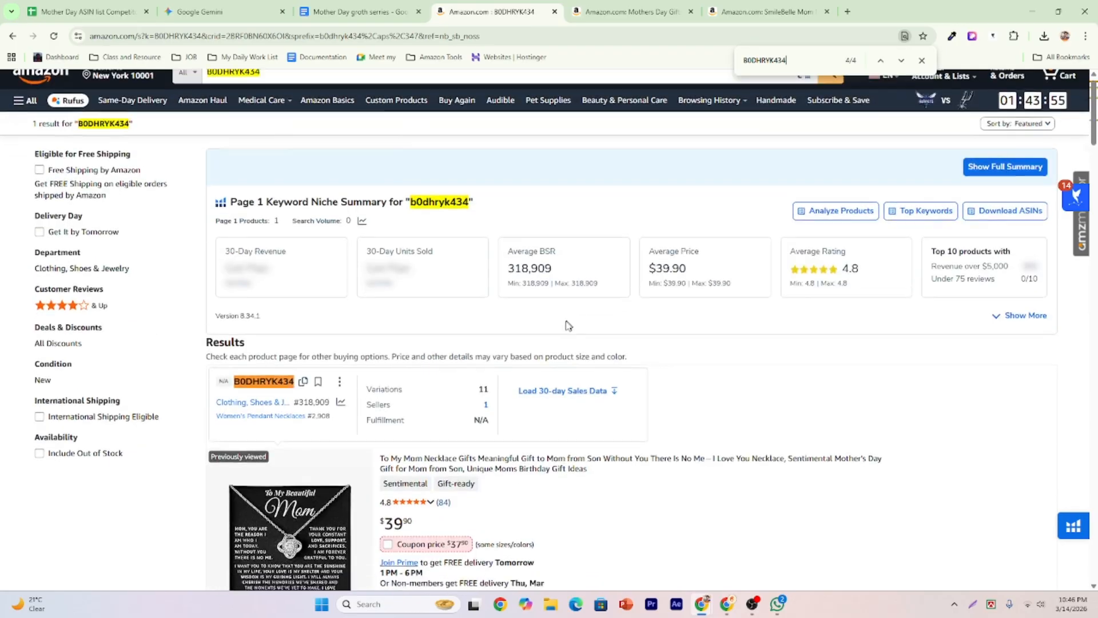
key(Return)
right_click(440, 224)
click(461, 235)
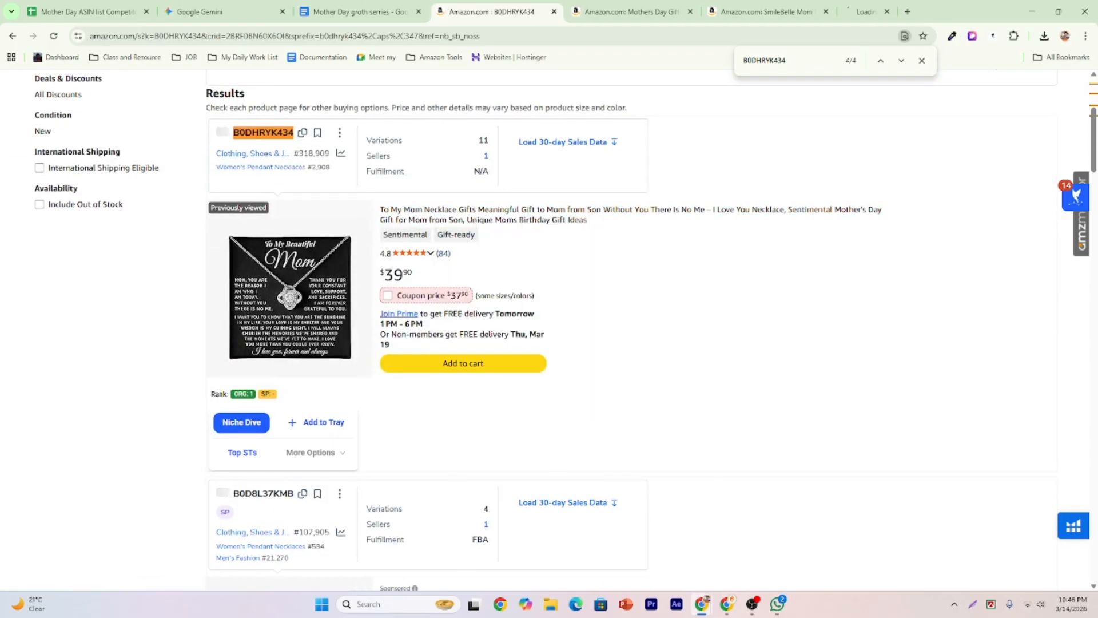
click(554, 11)
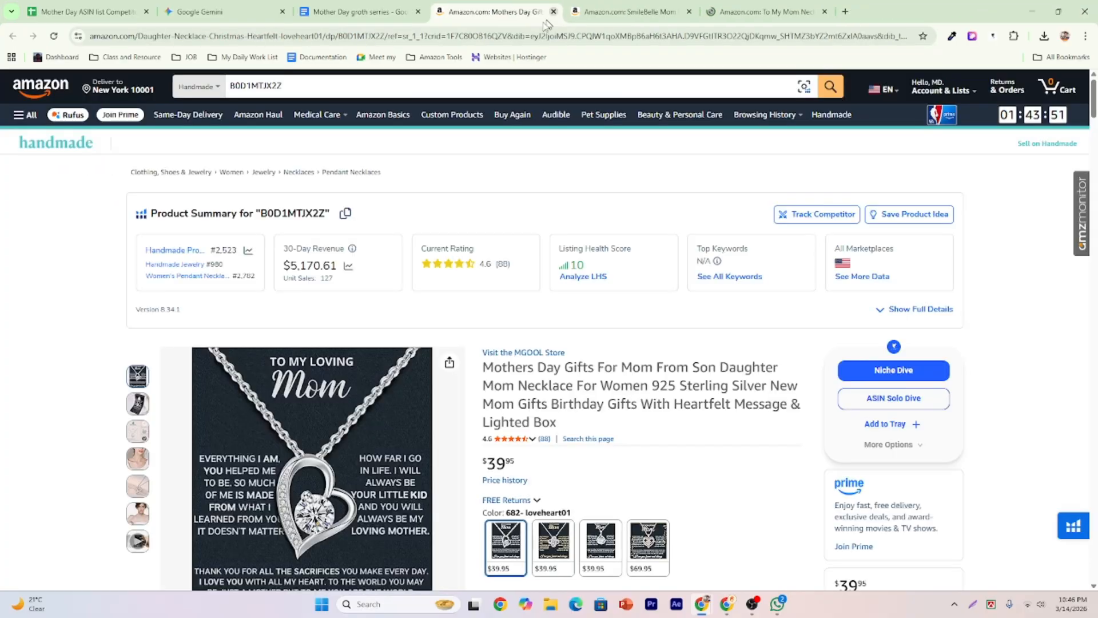
scroll(673, 327, down, 5)
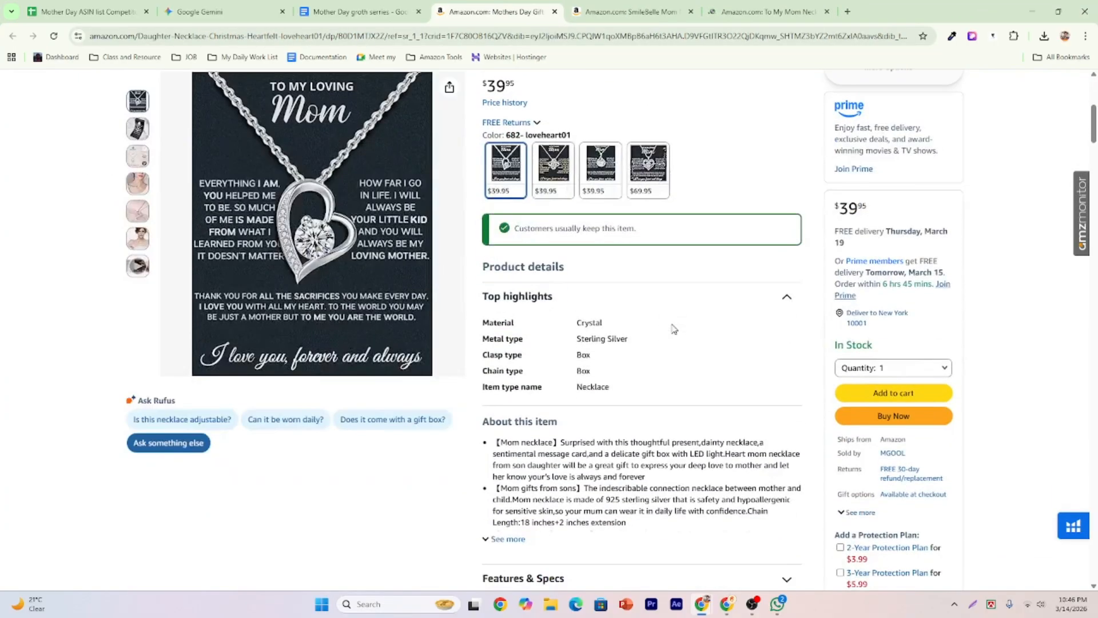
scroll(674, 326, up, 3)
scroll(536, 336, up, 4)
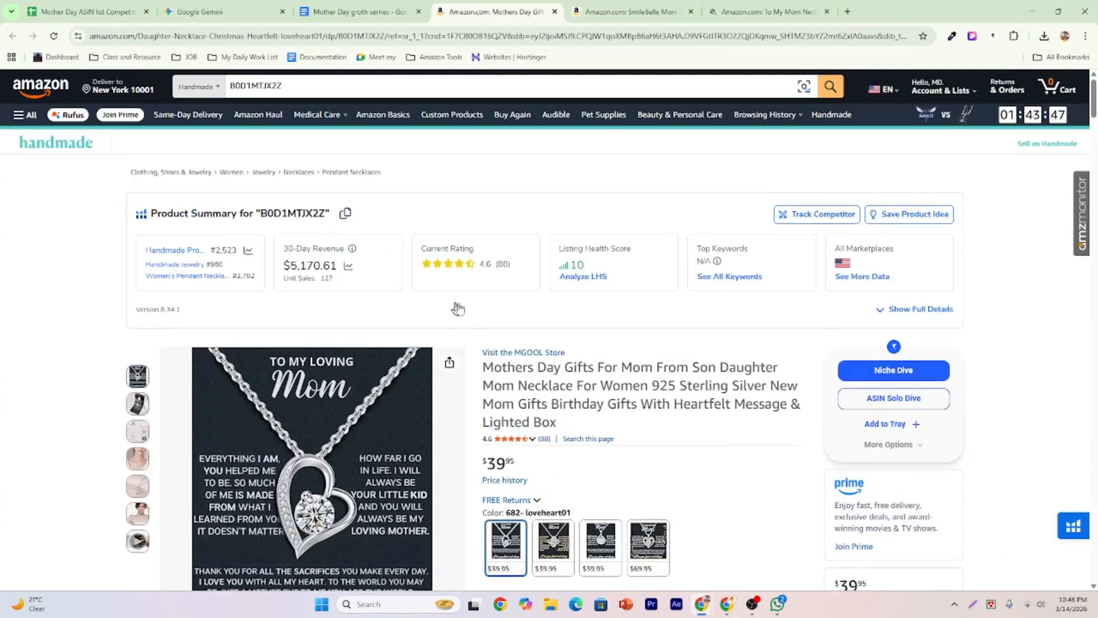
scroll(474, 303, down, 3)
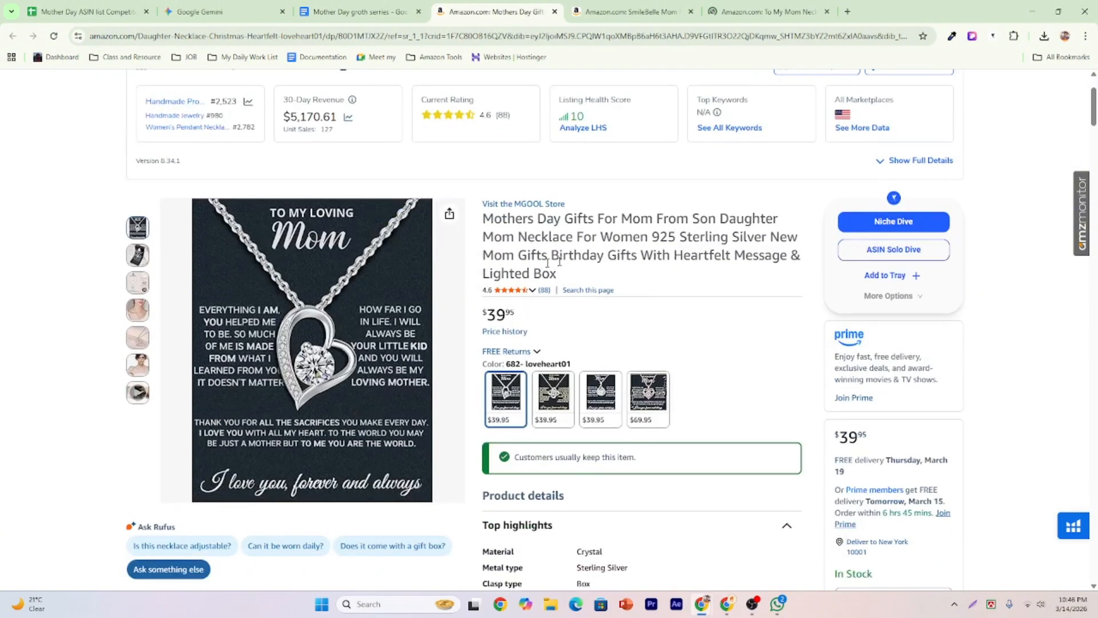
scroll(609, 238, up, 1)
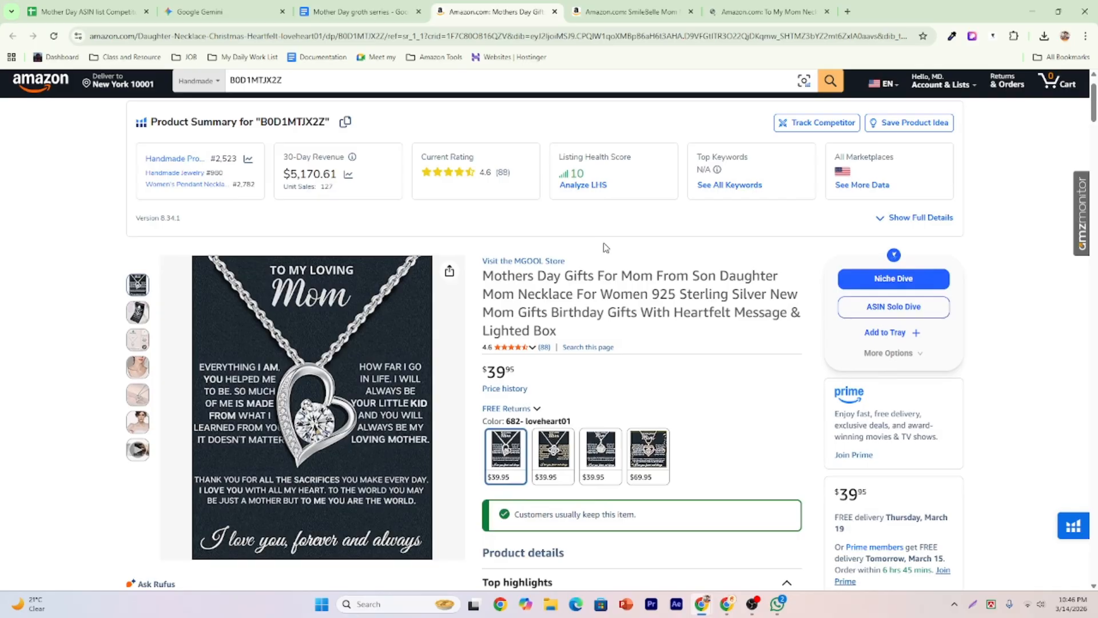
scroll(664, 257, down, 1)
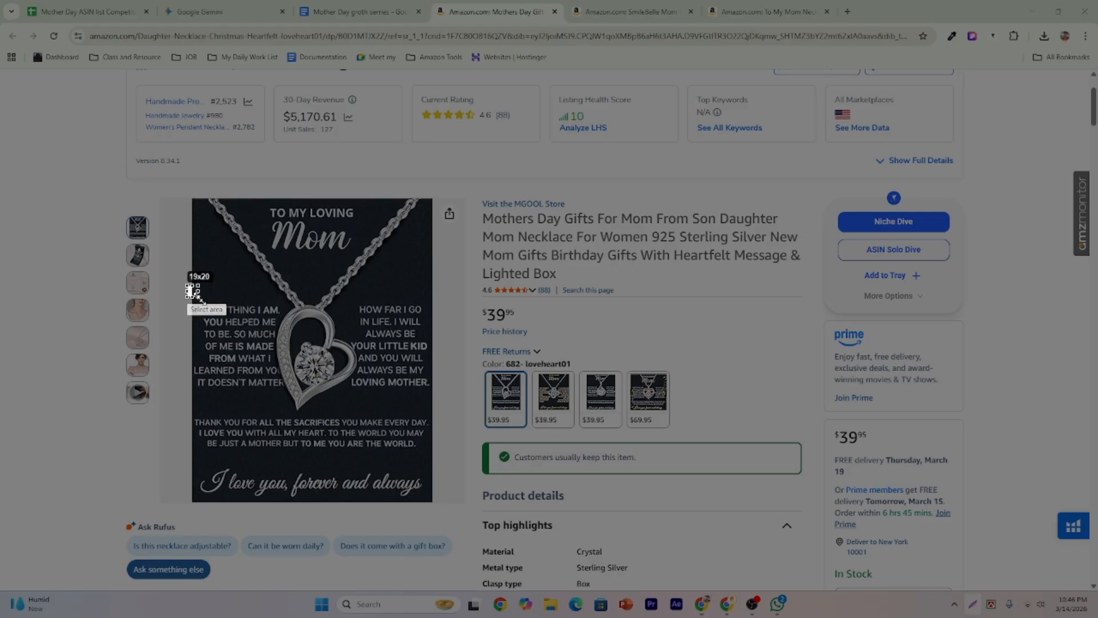
Try screenshot selections over the card's left, right, bottom and closing-line text, then dismiss.
drag(187, 284, 294, 406)
drag(335, 295, 433, 402)
drag(180, 410, 442, 458)
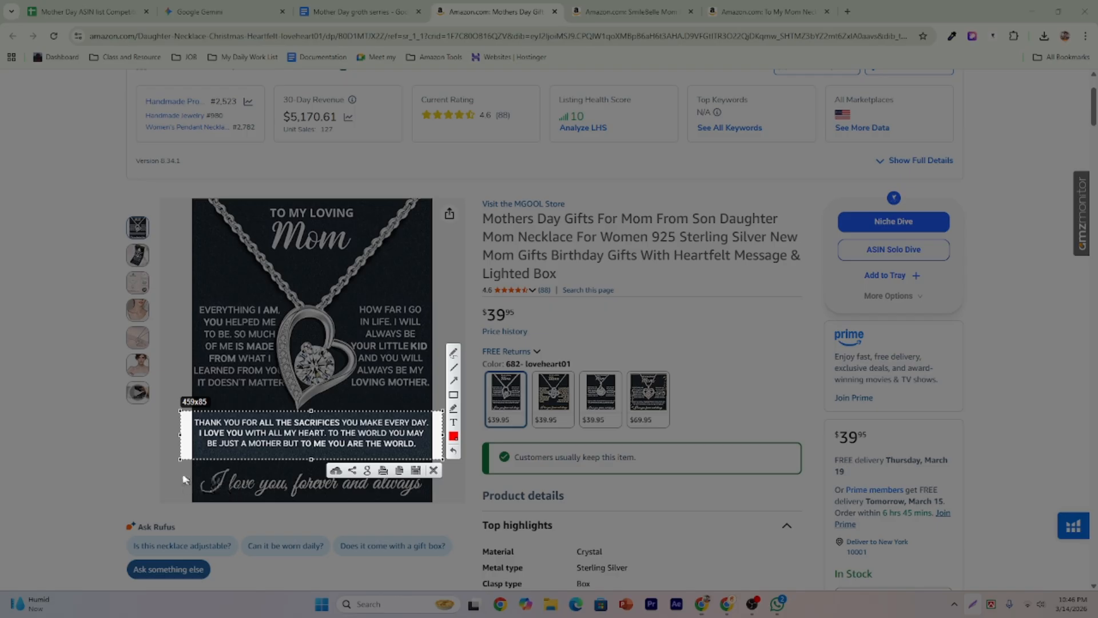
drag(169, 466, 437, 502)
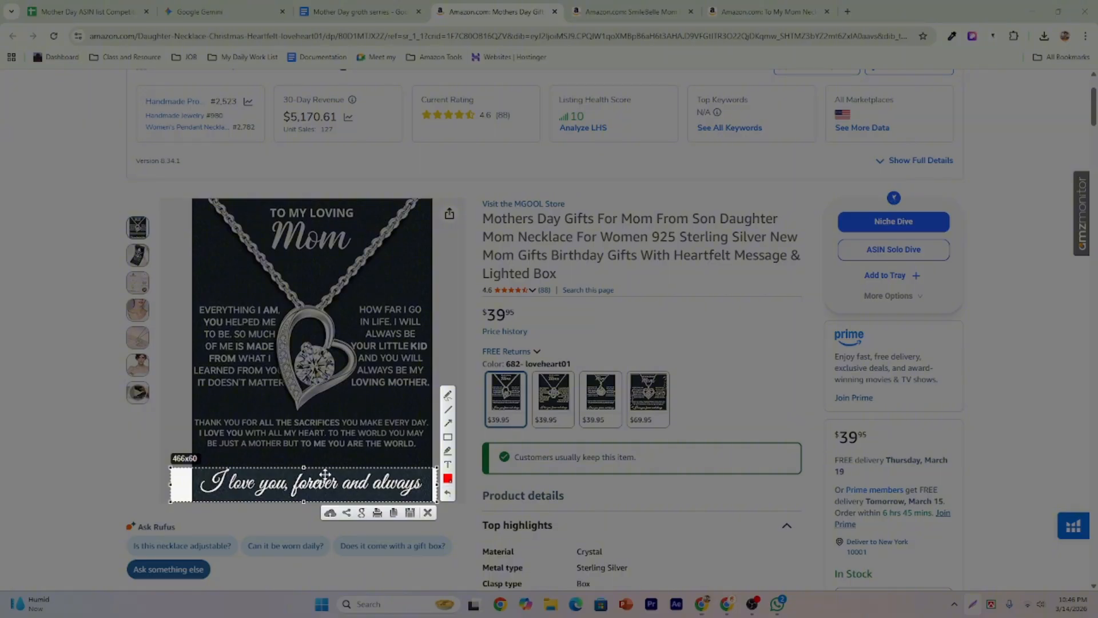
click(427, 512)
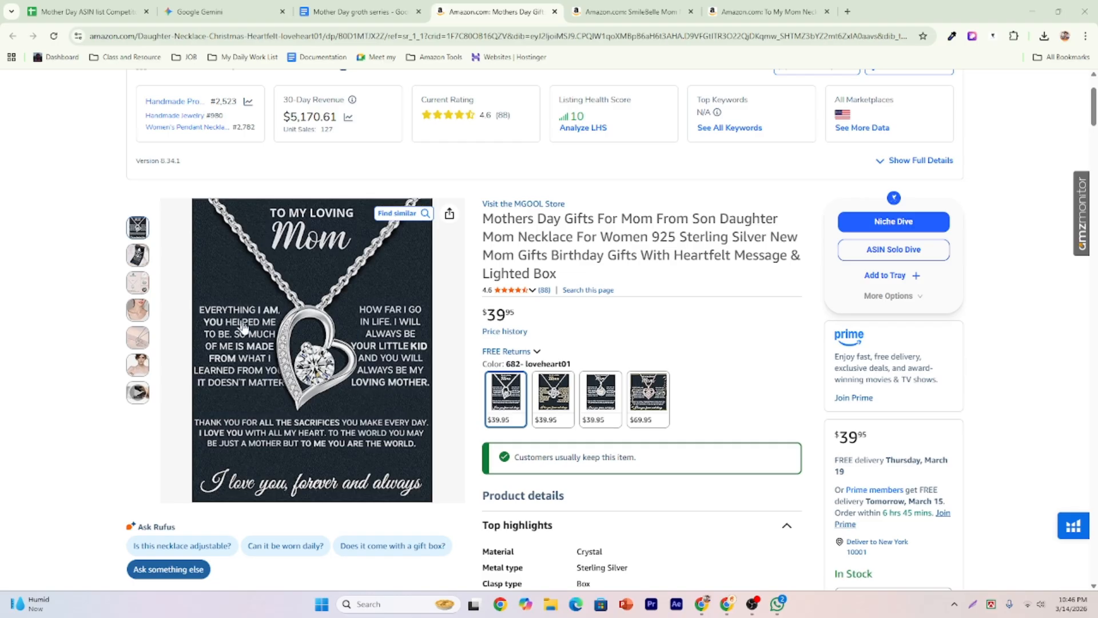
click(185, 421)
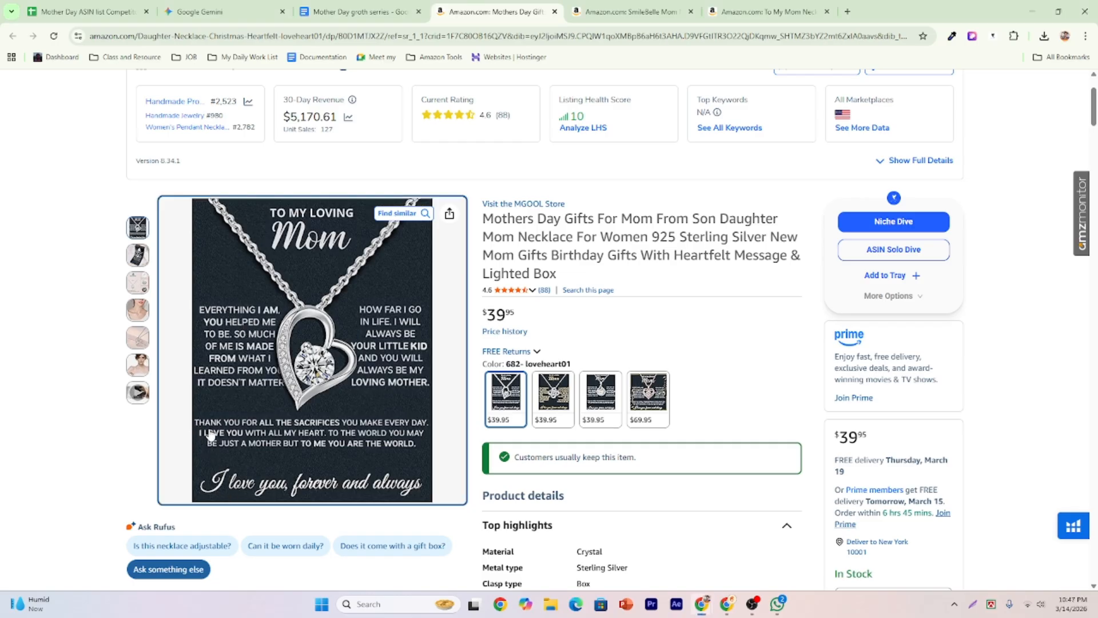
Capture the card's message text region with a red box drawn around it.
click(975, 607)
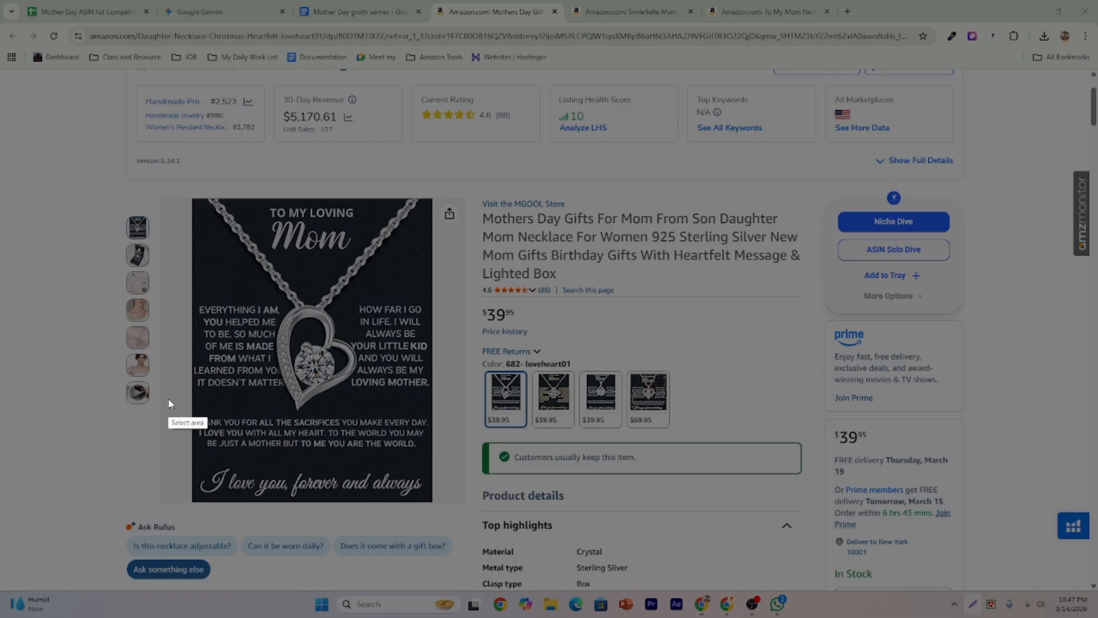
drag(171, 398, 524, 467)
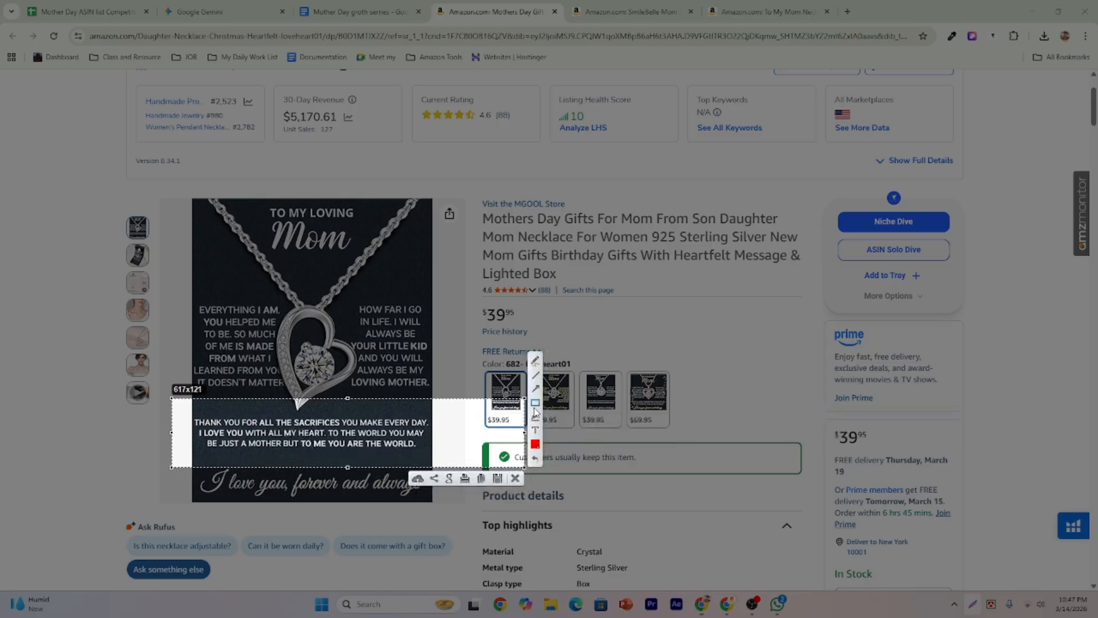
mouse_move(182, 407)
mouse_down()
mouse_move(363, 461)
mouse_move(449, 458)
mouse_up()
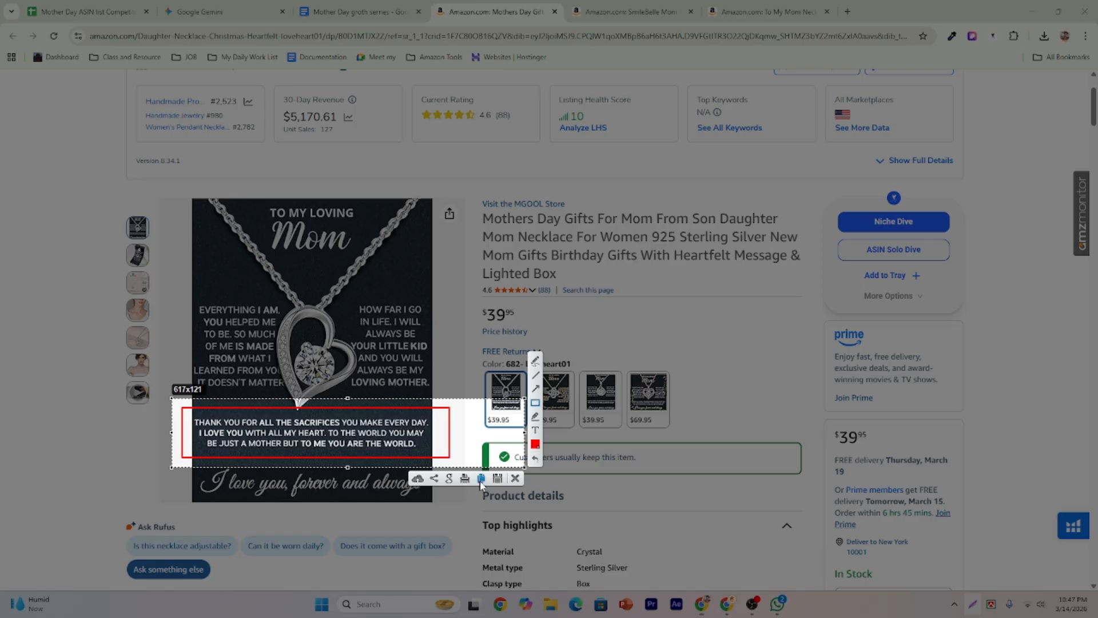
click(514, 478)
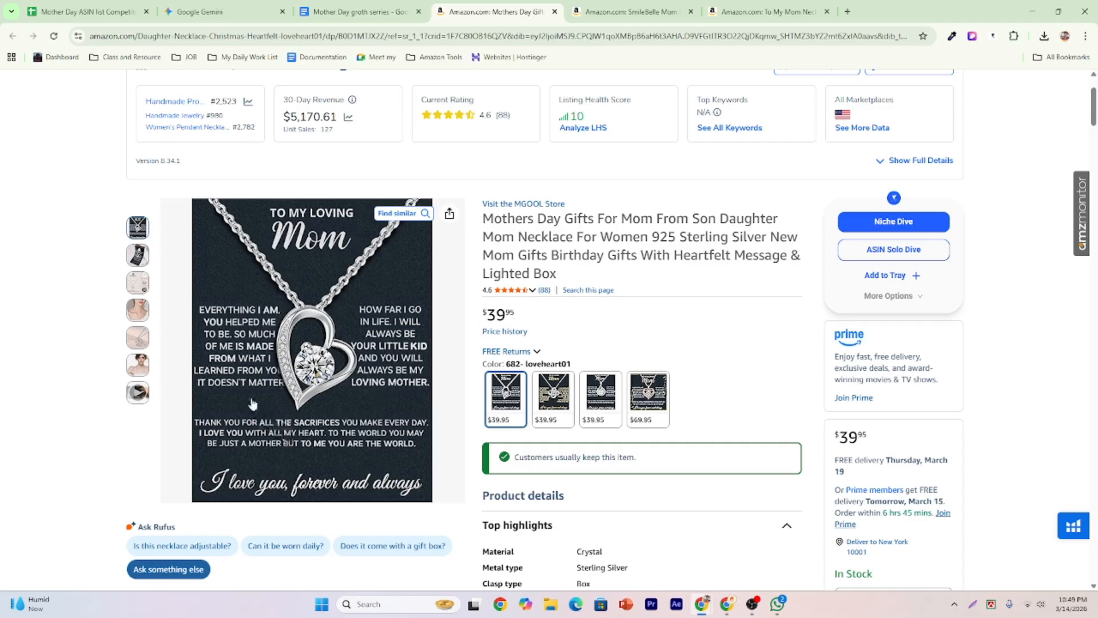
Screenshot and copy the full To My Loving Mom card from the first thumbnail, then switch to Gemini.
mouse_move(137, 365)
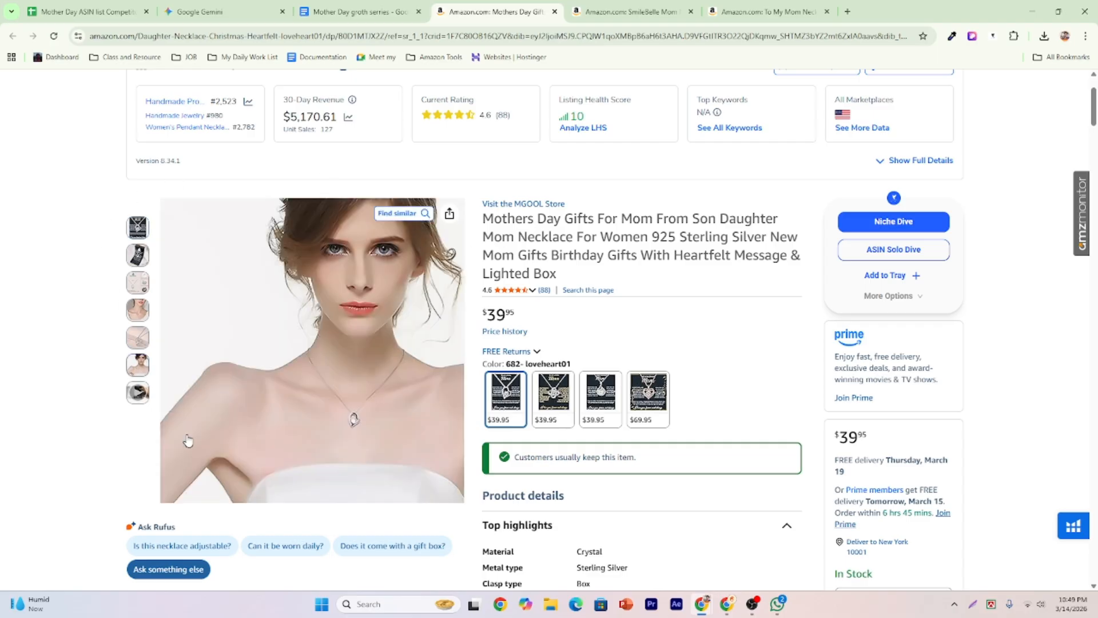
mouse_move(137, 229)
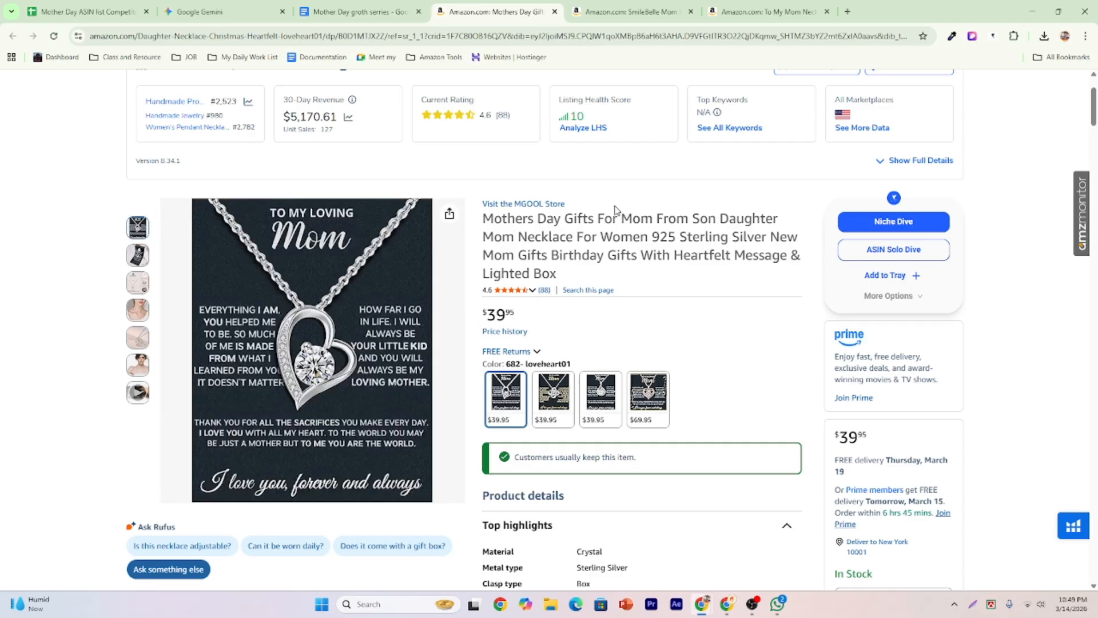
click(972, 603)
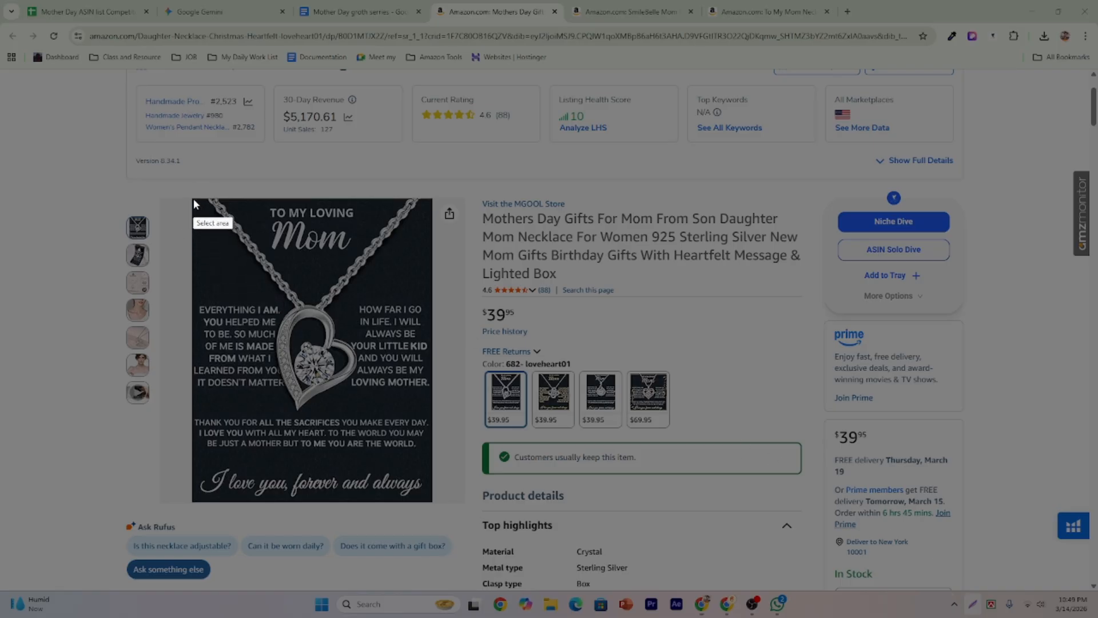
drag(193, 199, 433, 501)
click(406, 513)
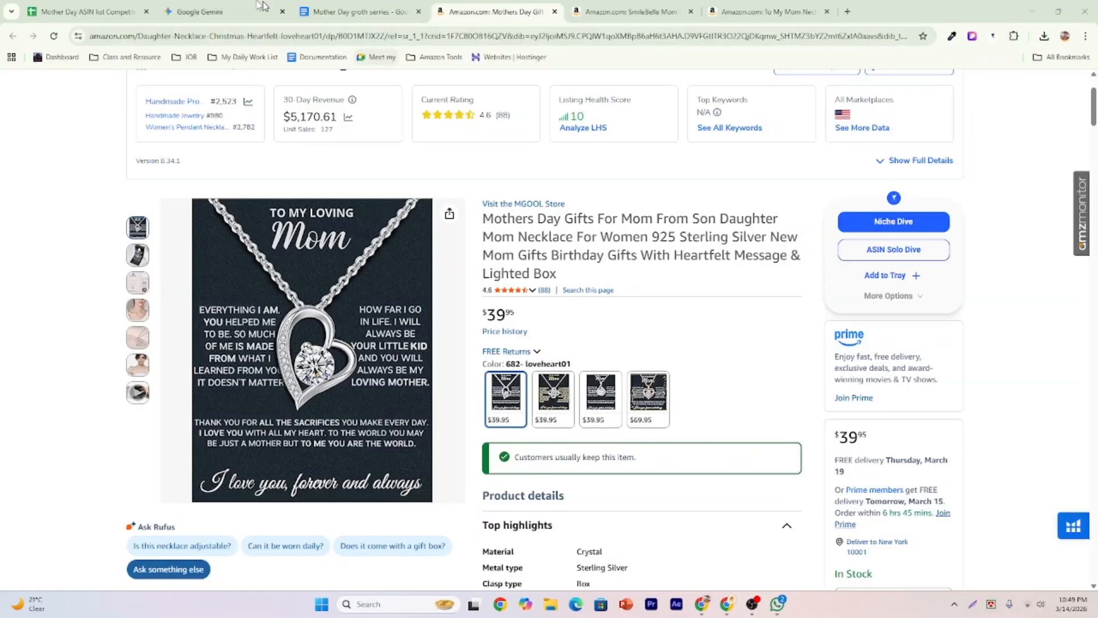
click(218, 8)
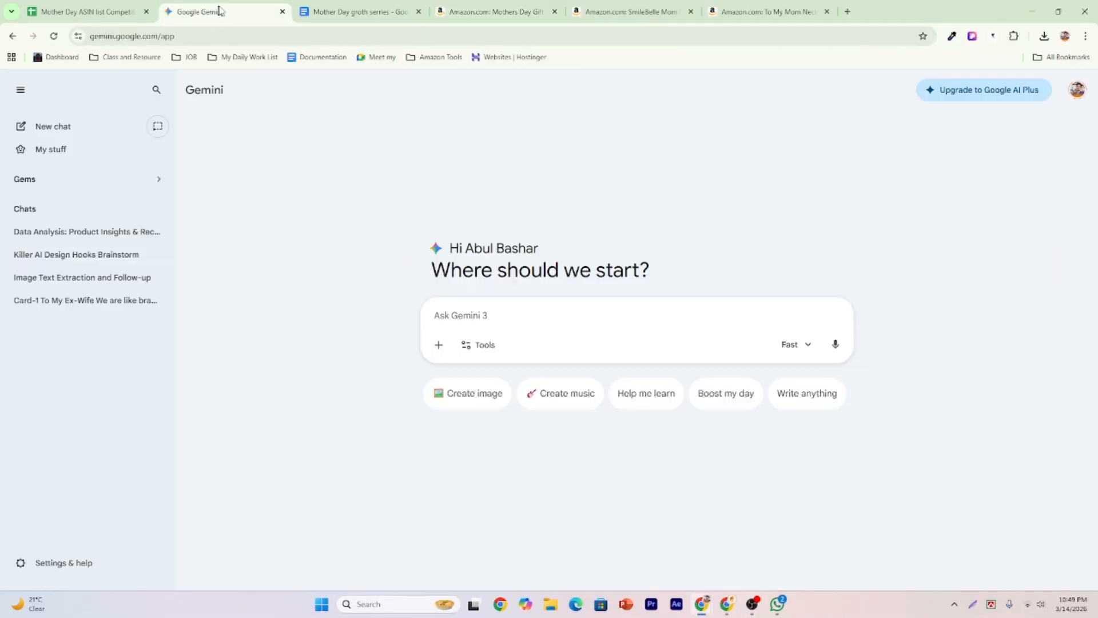
Paste the card image into Gemini and type 'You will extract and rewrite all the text part by… don not make any correctio'.
drag(218, 9, 366, 11)
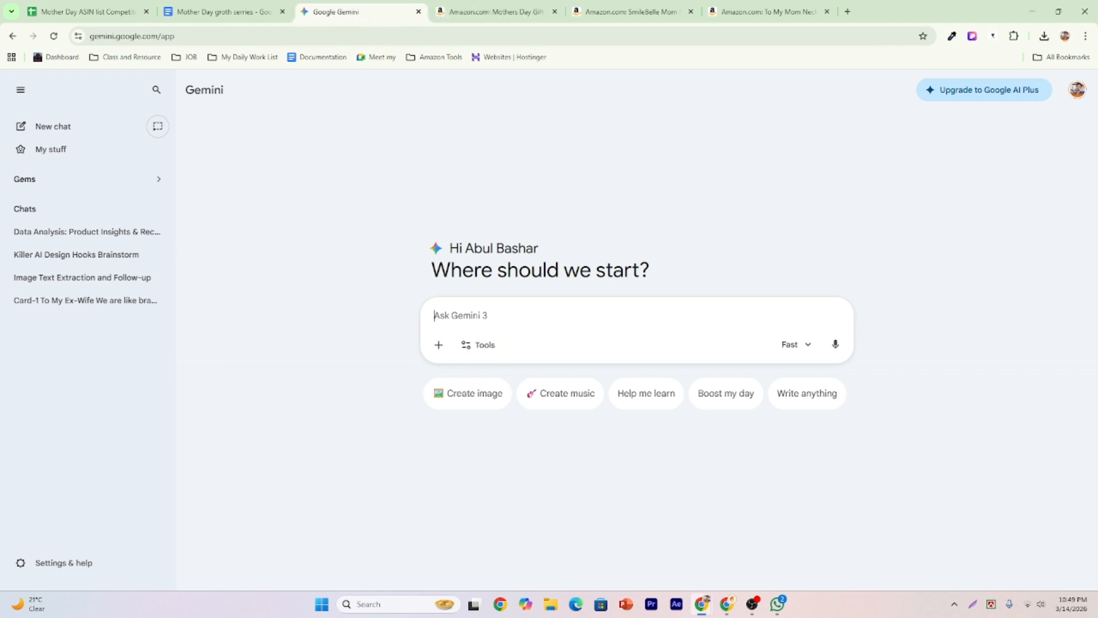
key(ctrl+v)
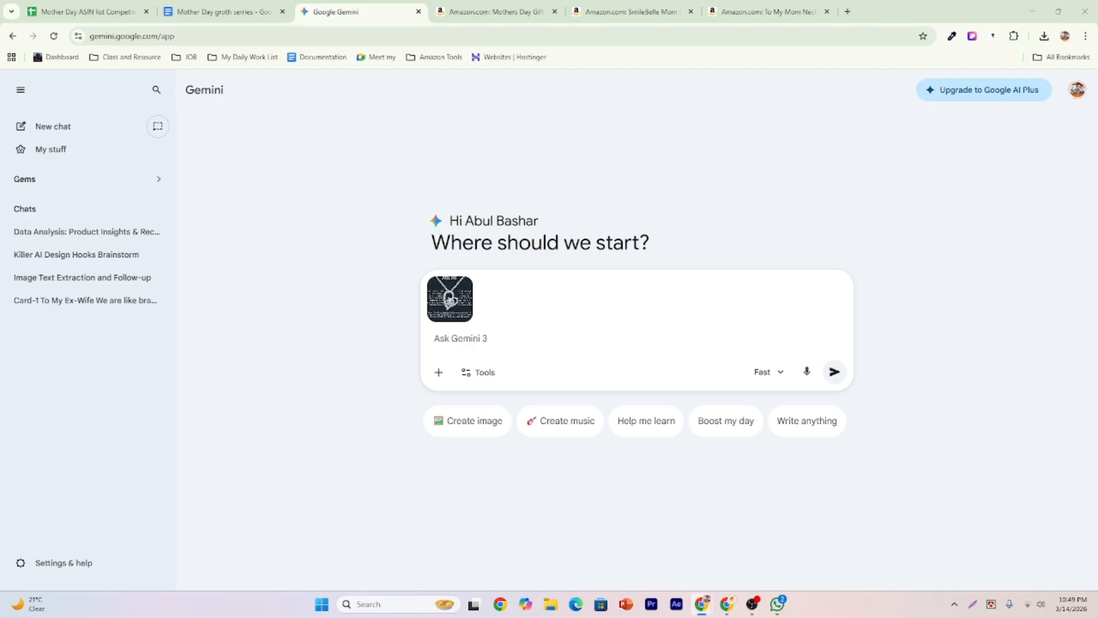
click(466, 350)
text(You wi)
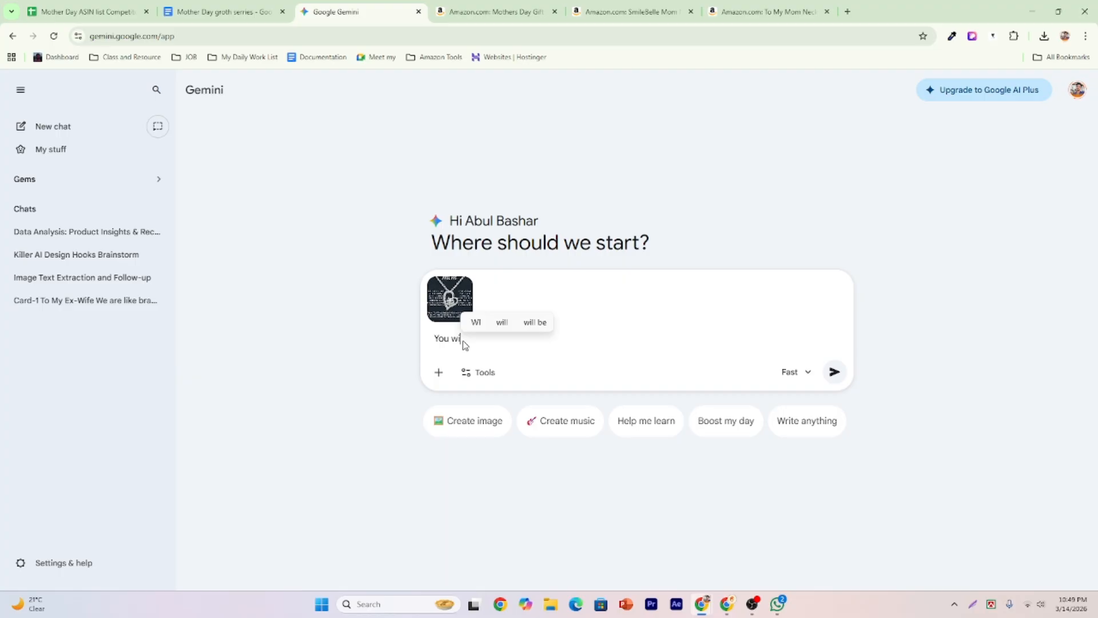
text(ll ext)
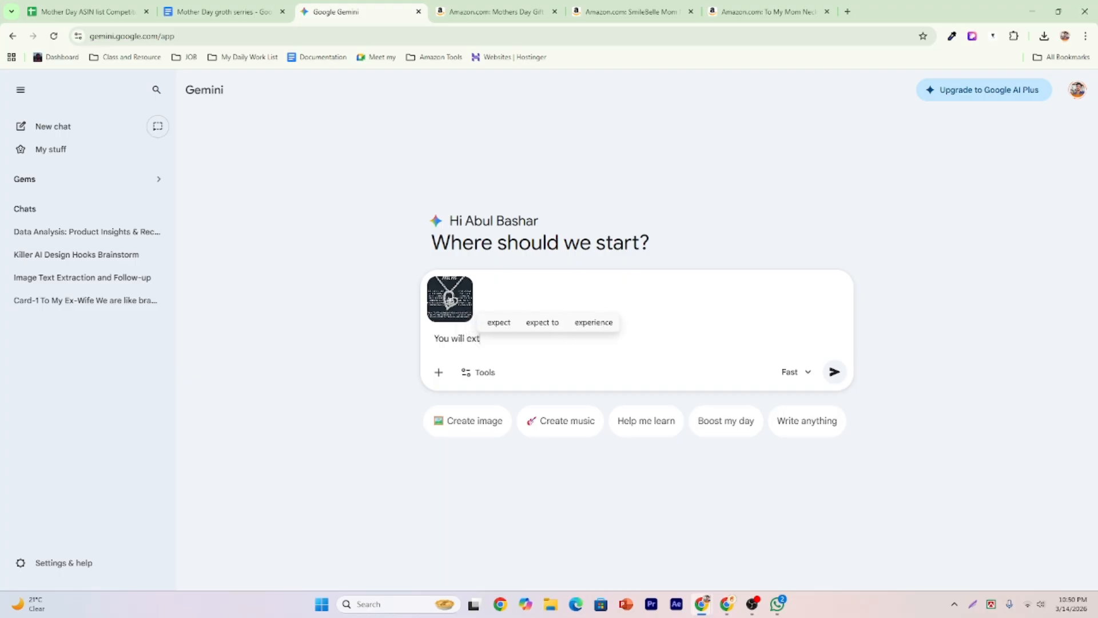
text(ra)
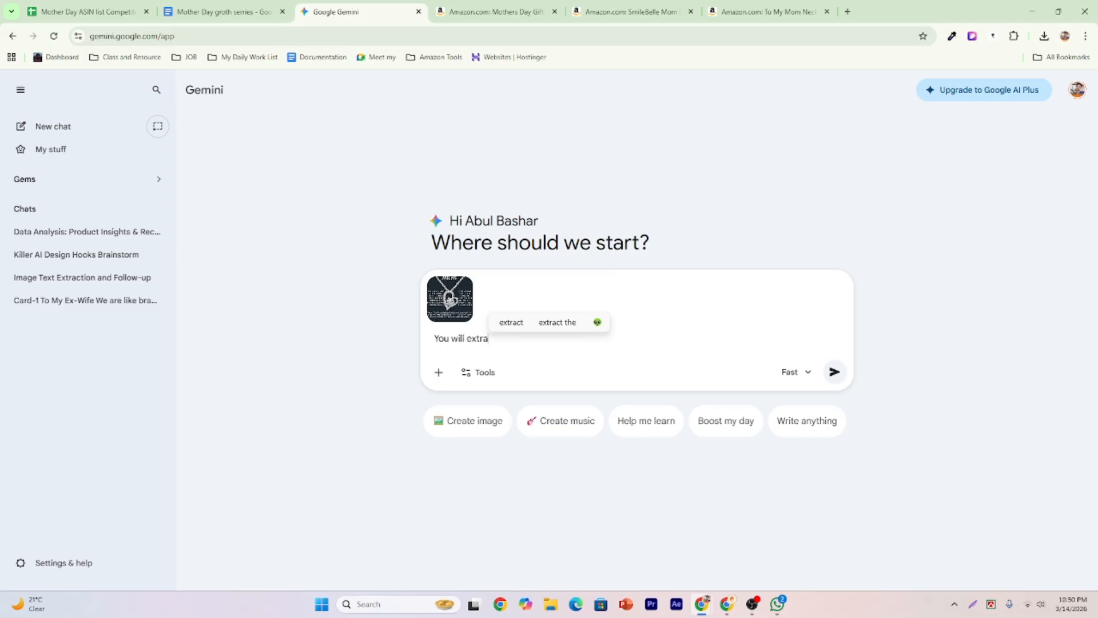
text(ct and re)
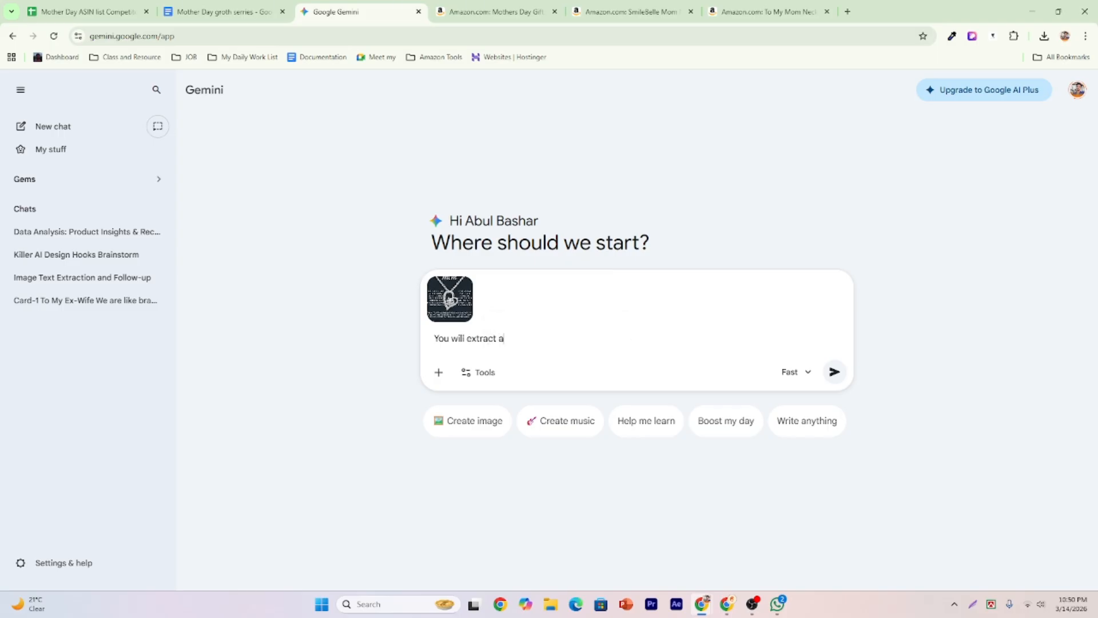
text(write )
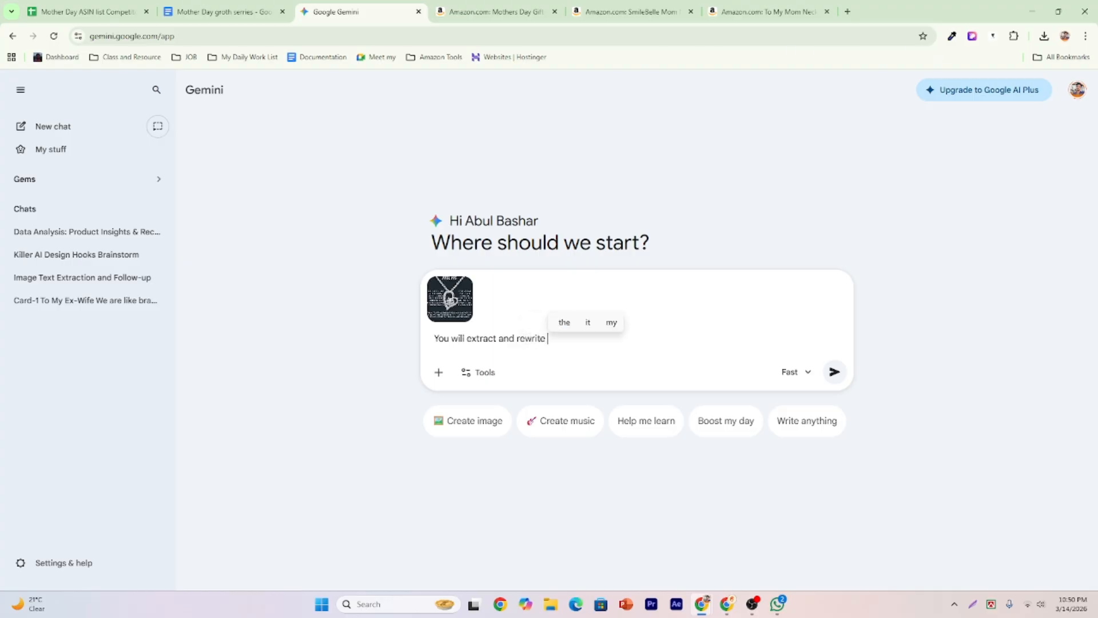
text(and)
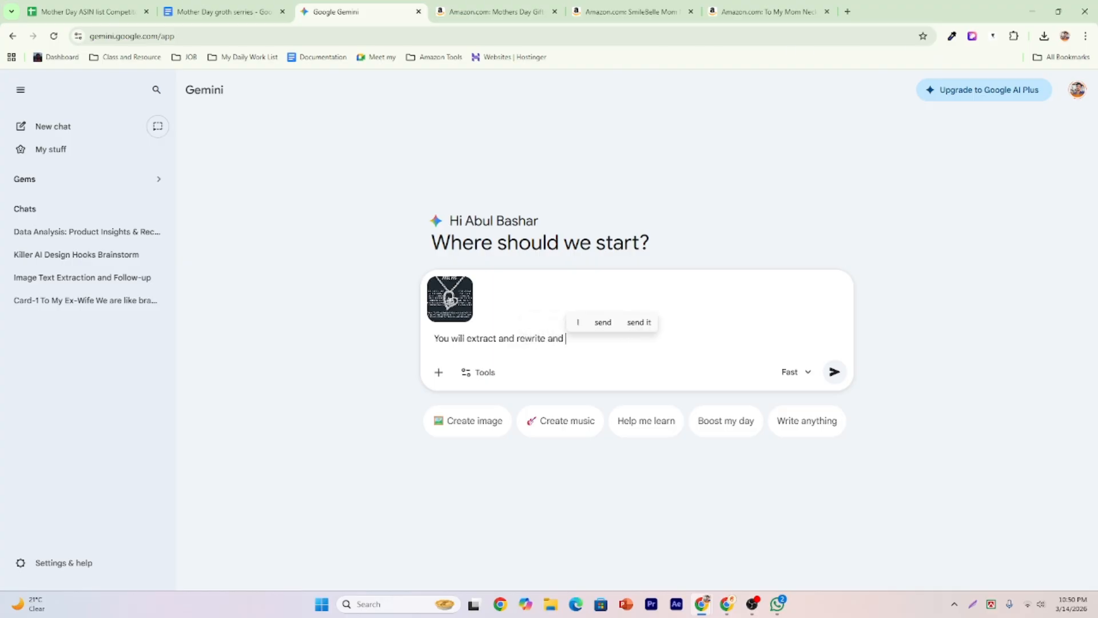
key(BackSpace)
key(BackSpace)
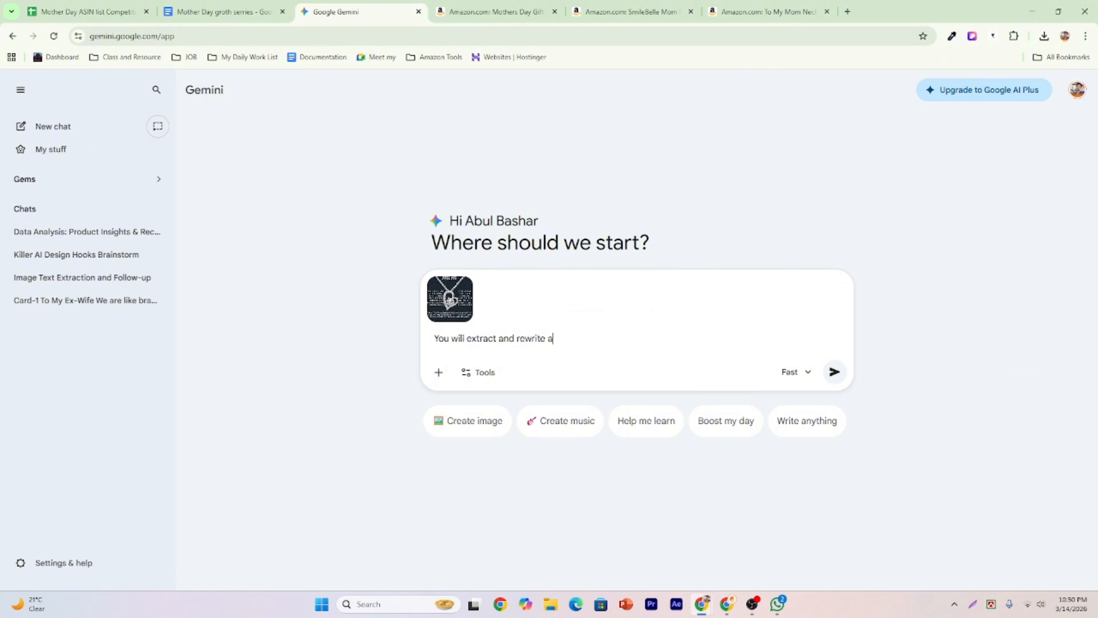
text(all the)
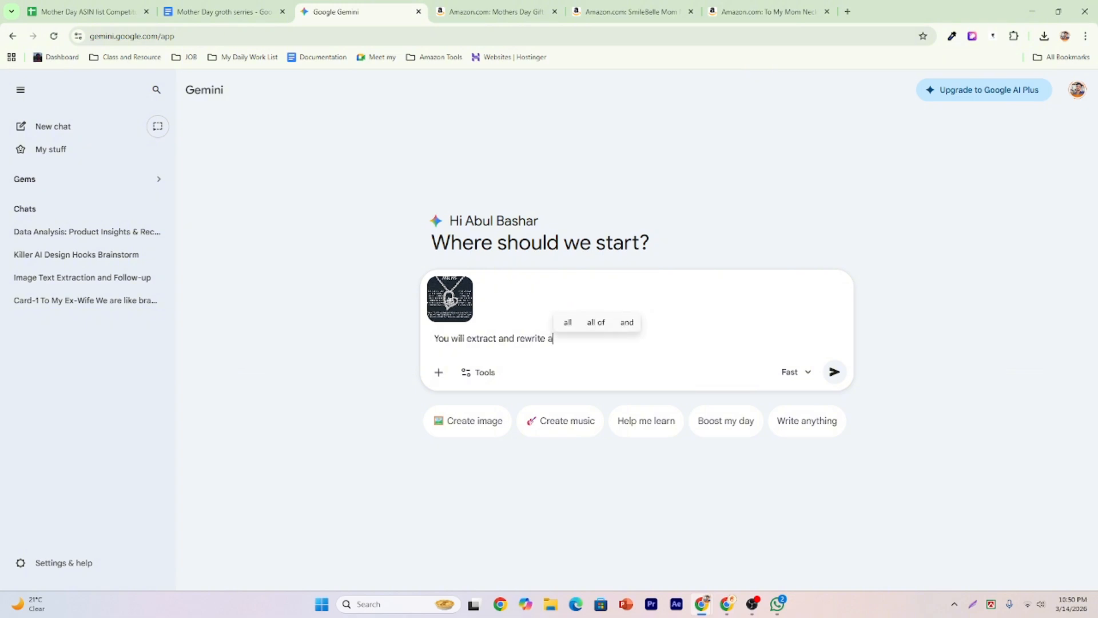
text( text pa)
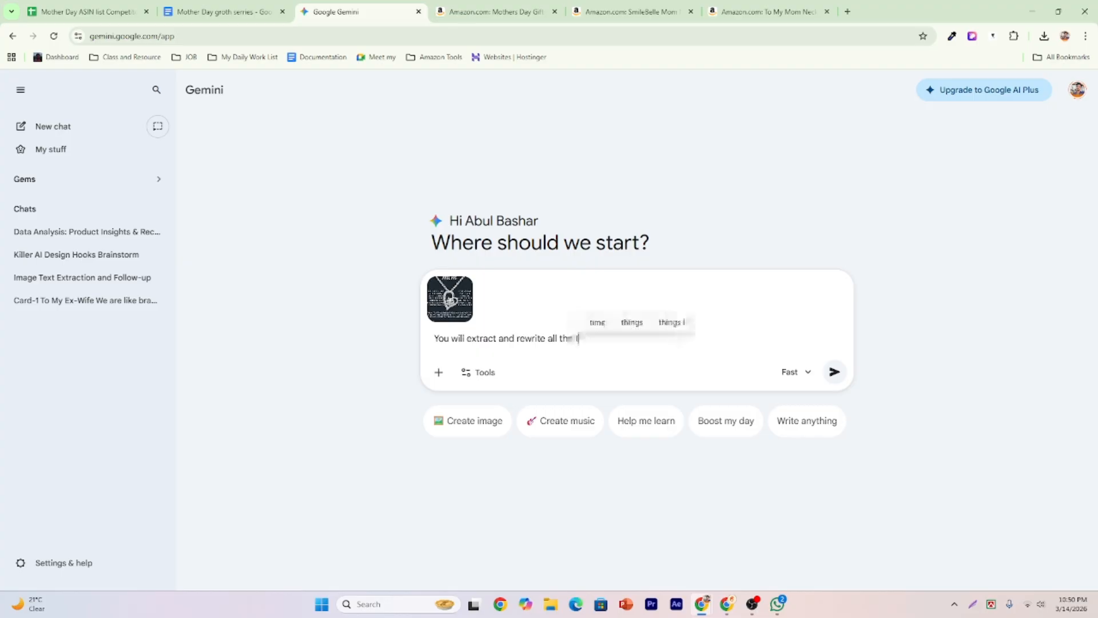
text(rt)
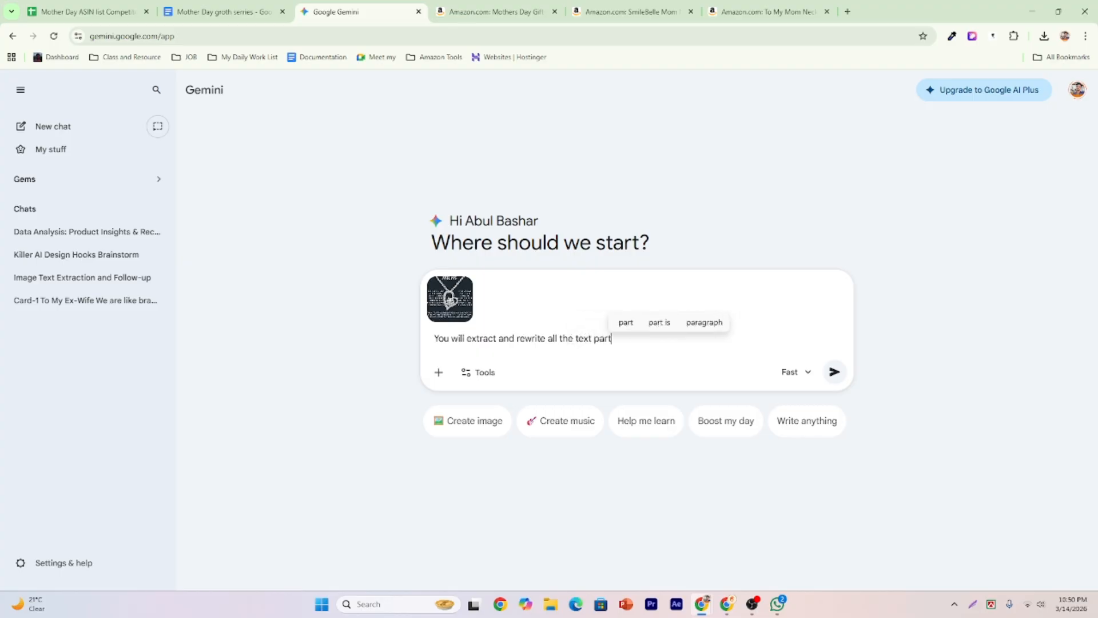
text( by)
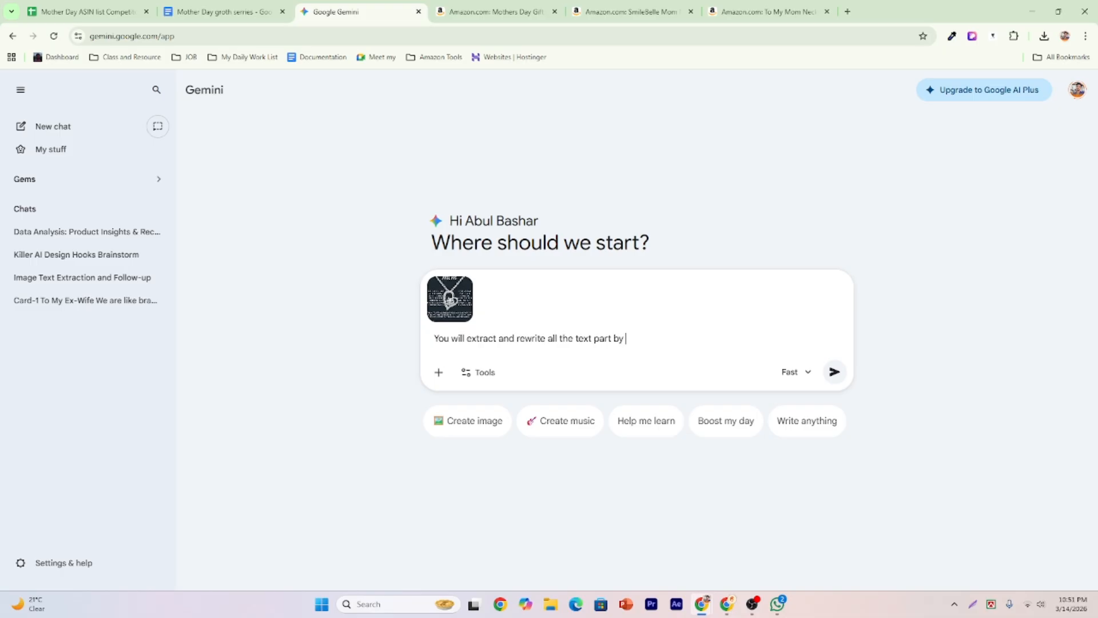
text(. don n)
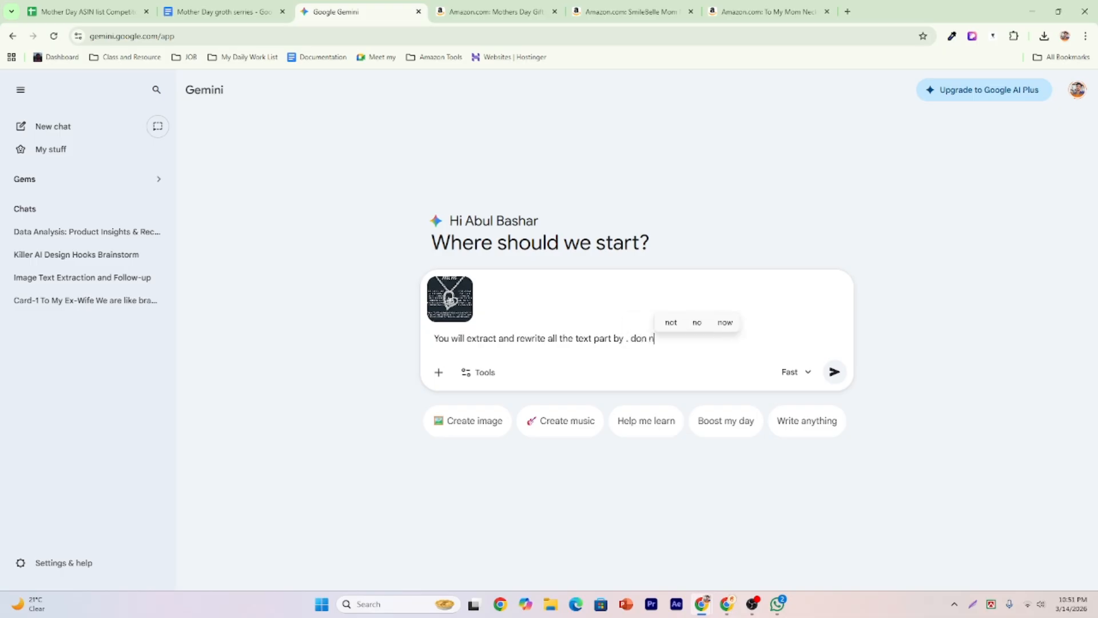
text(o add )
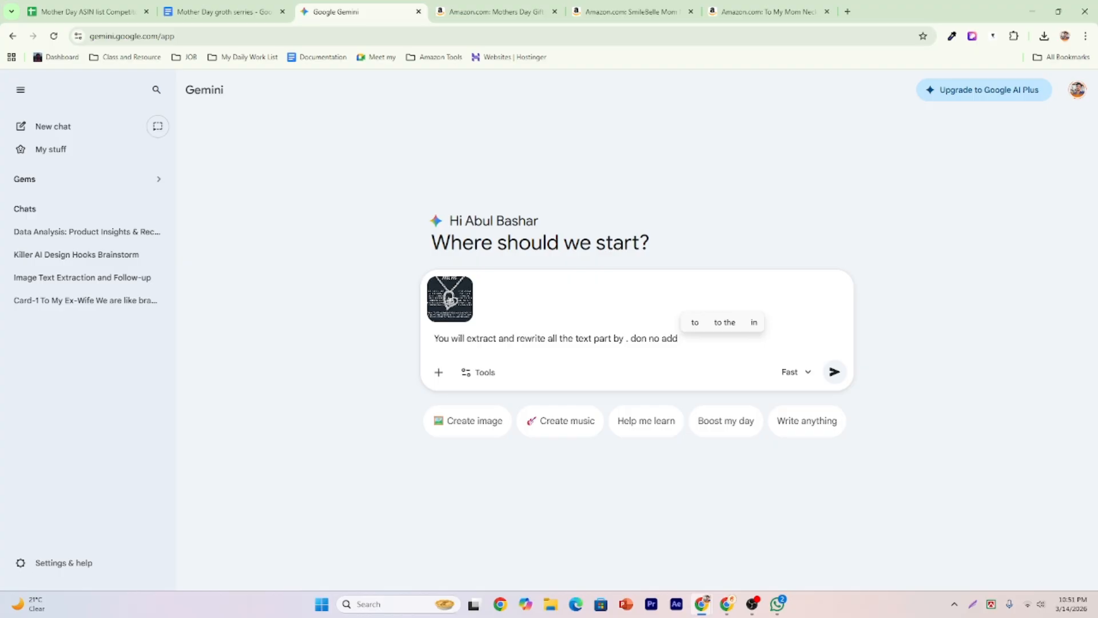
text(a single )
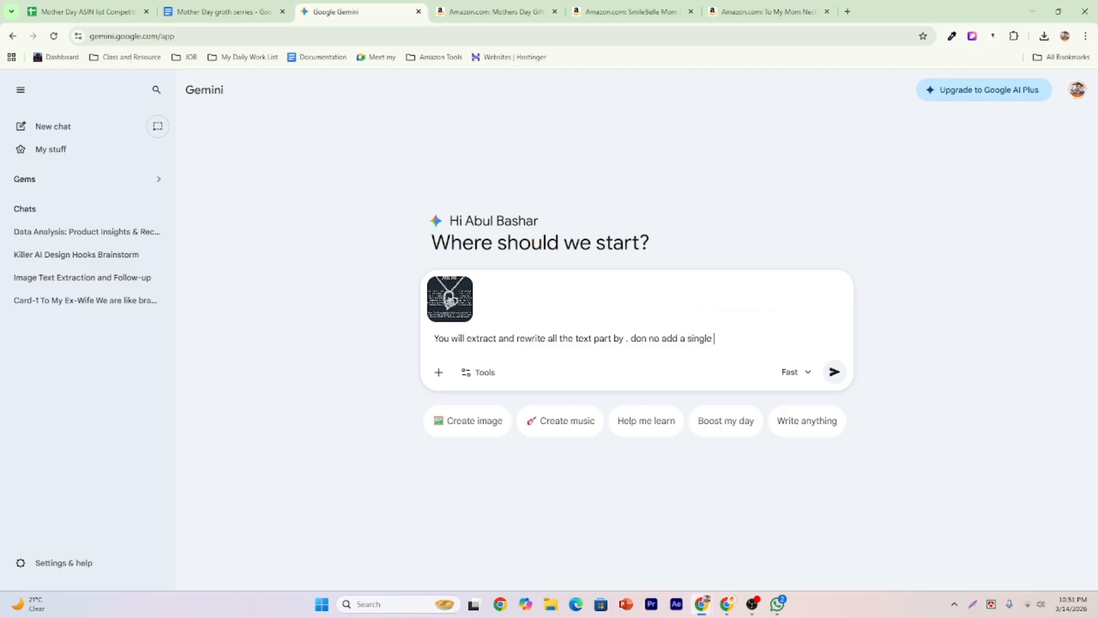
text(new word )
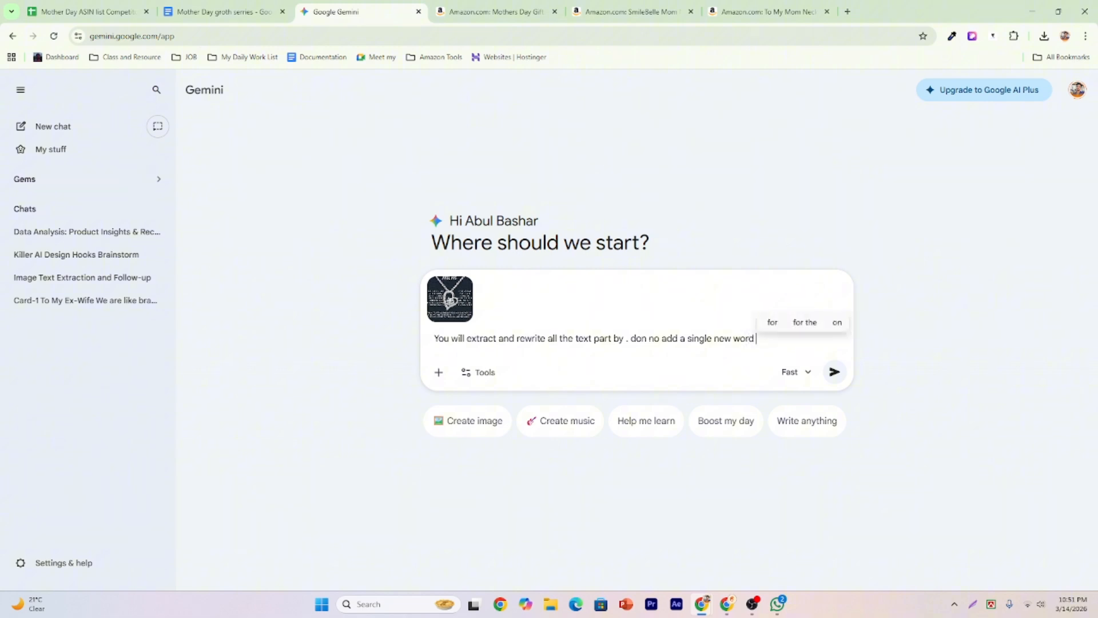
text(and don)
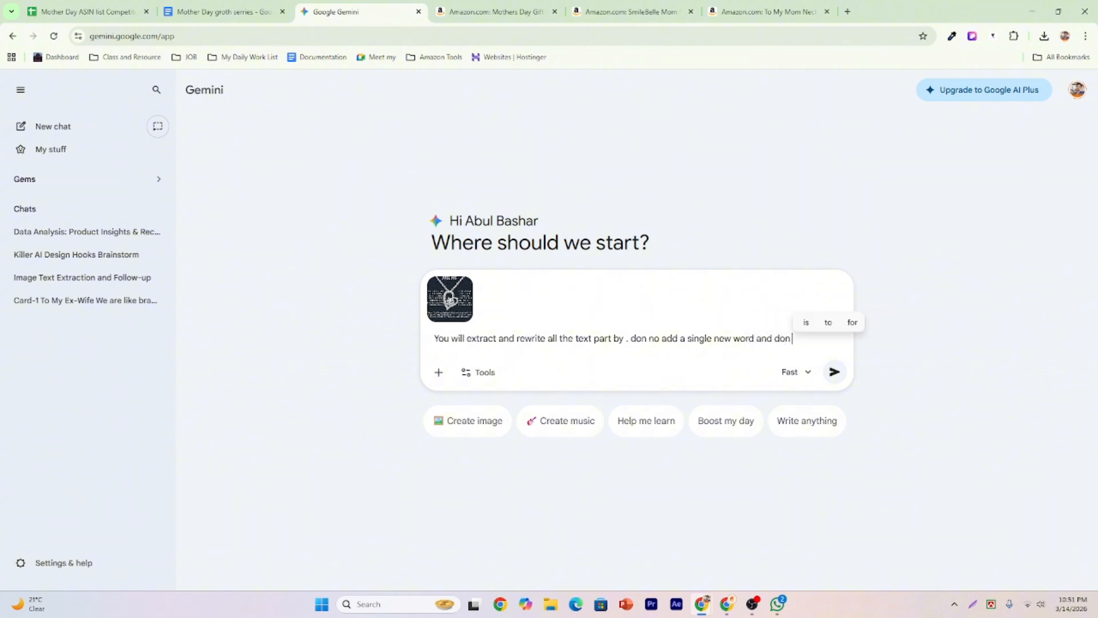
text( not ma)
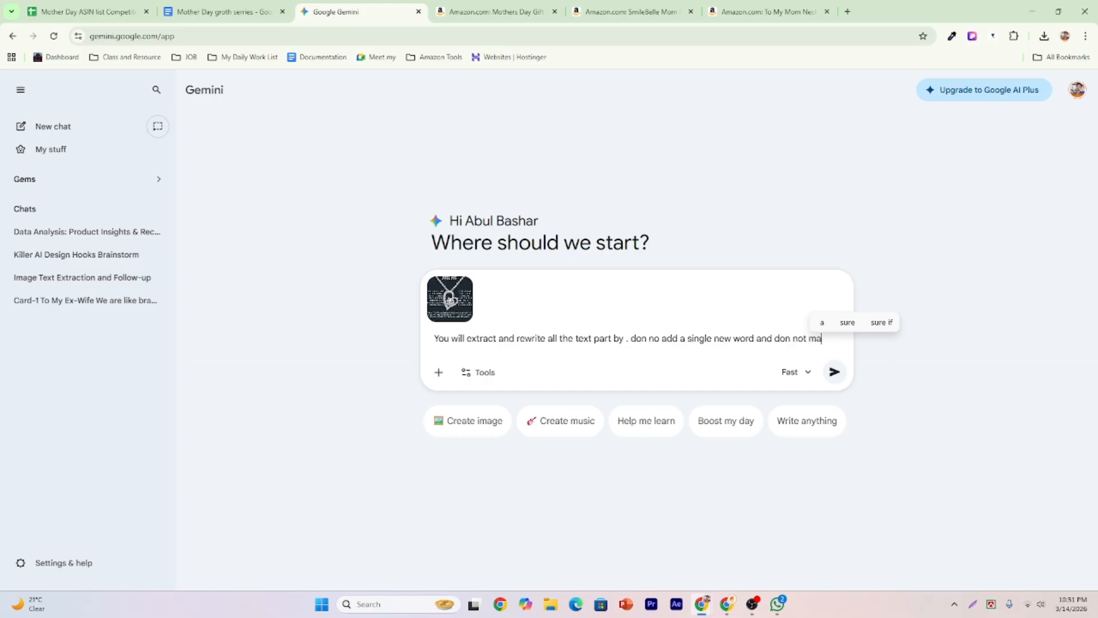
text(ke any )
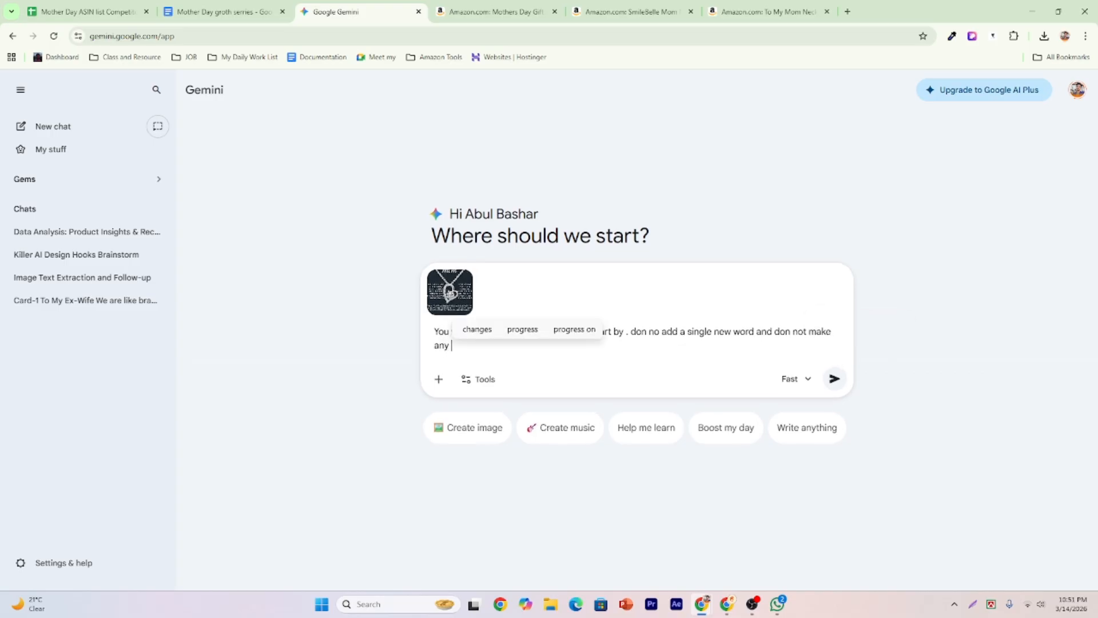
text(correct)
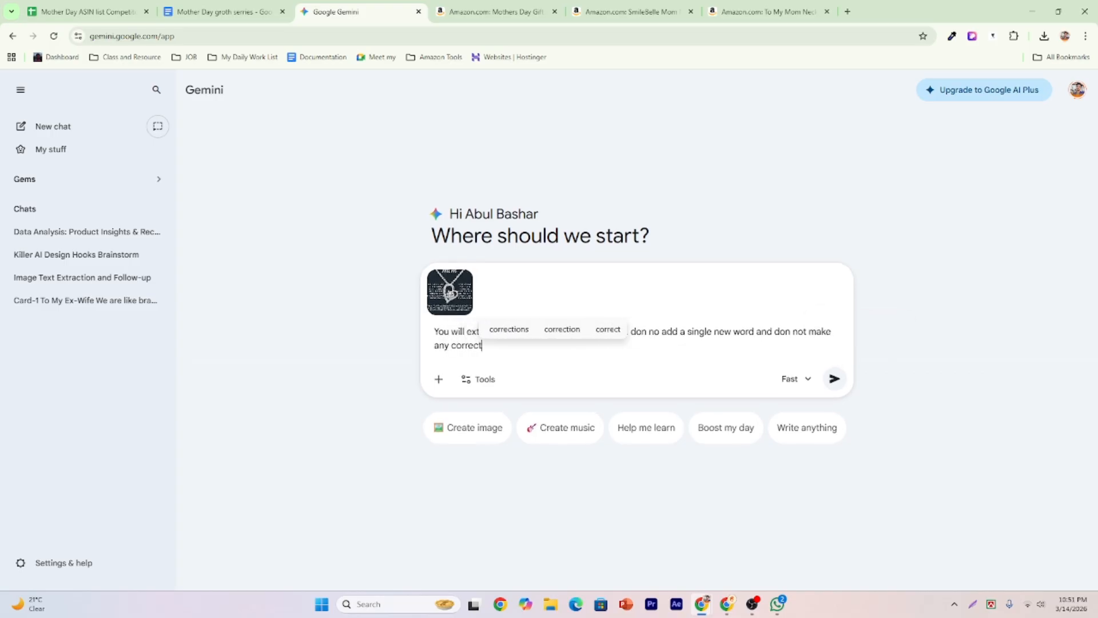
text(io .)
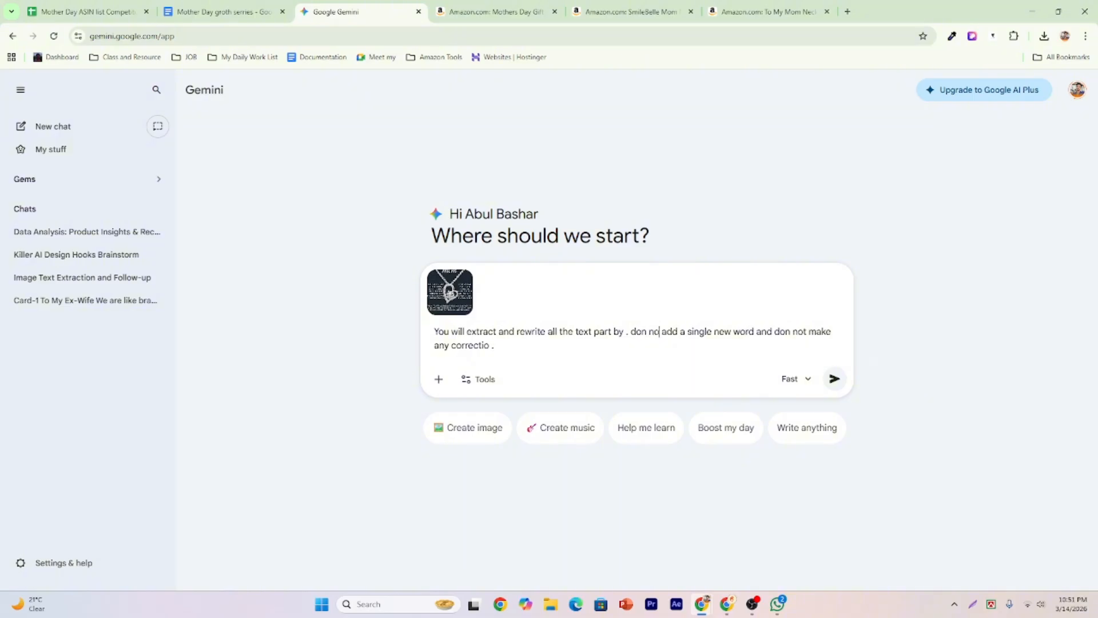
Correct 'don no' to 'don not' in the prompt and submit it with the card image.
click(658, 331)
text(y)
key(BackSpace)
text(t)
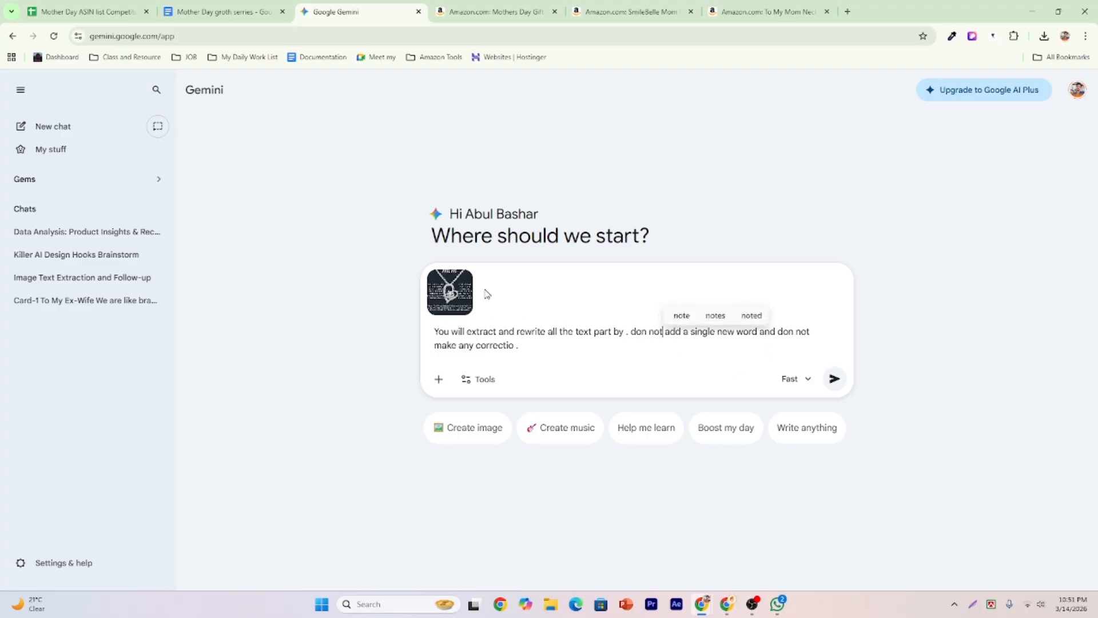
mouse_move(467, 306)
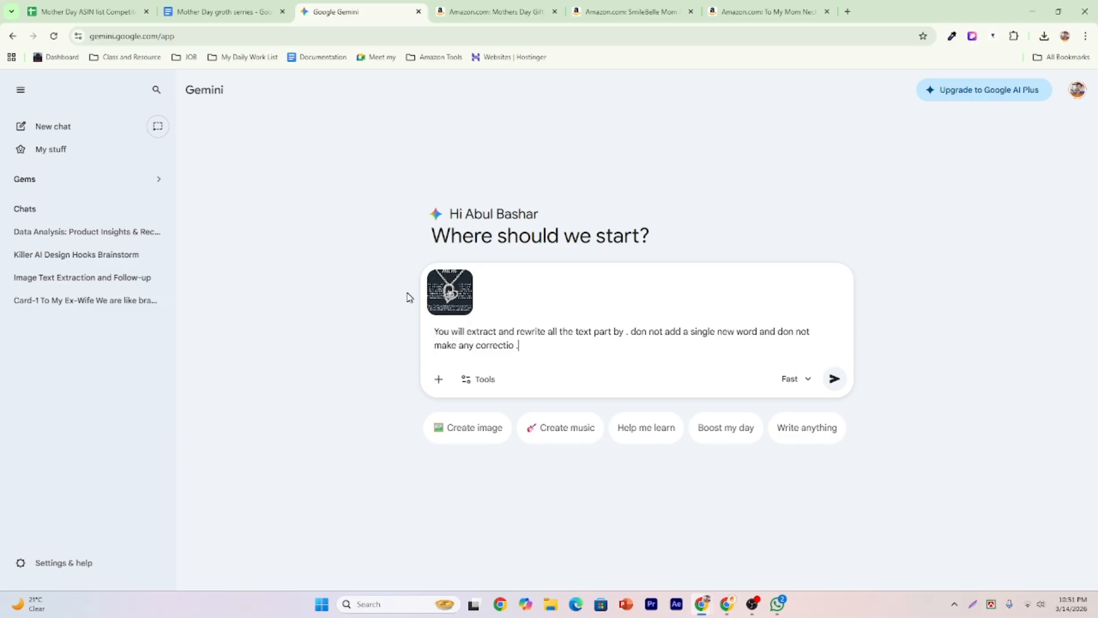
click(834, 379)
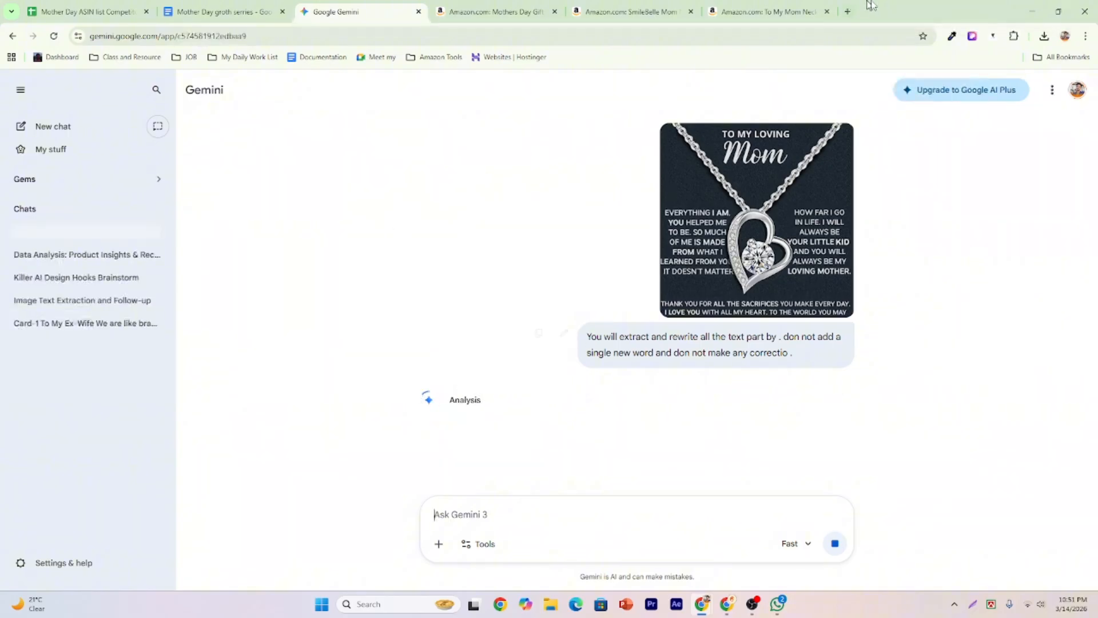
Load chatgpt.com in a new tab next to the Mother Day groth serries document, then view the document.
click(847, 11)
text(c)
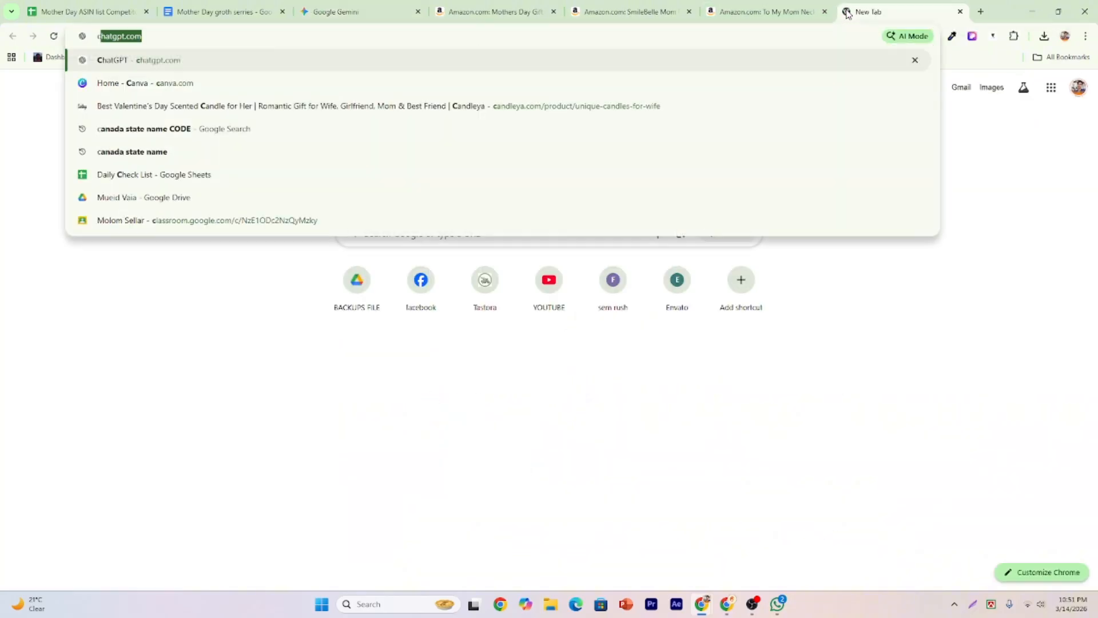
key(Return)
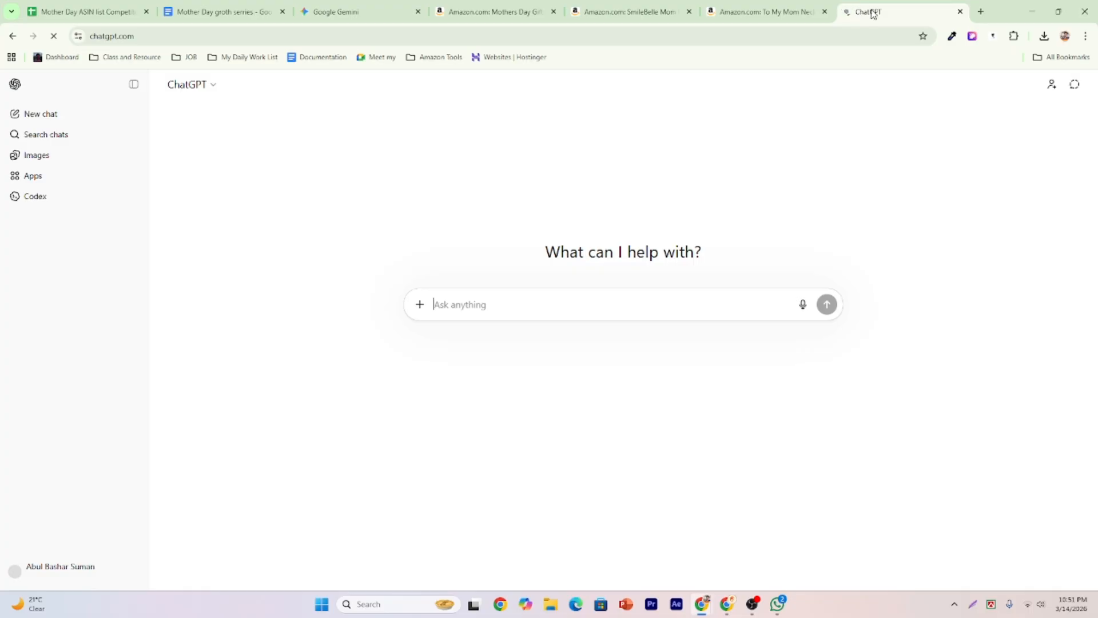
drag(870, 12, 318, 10)
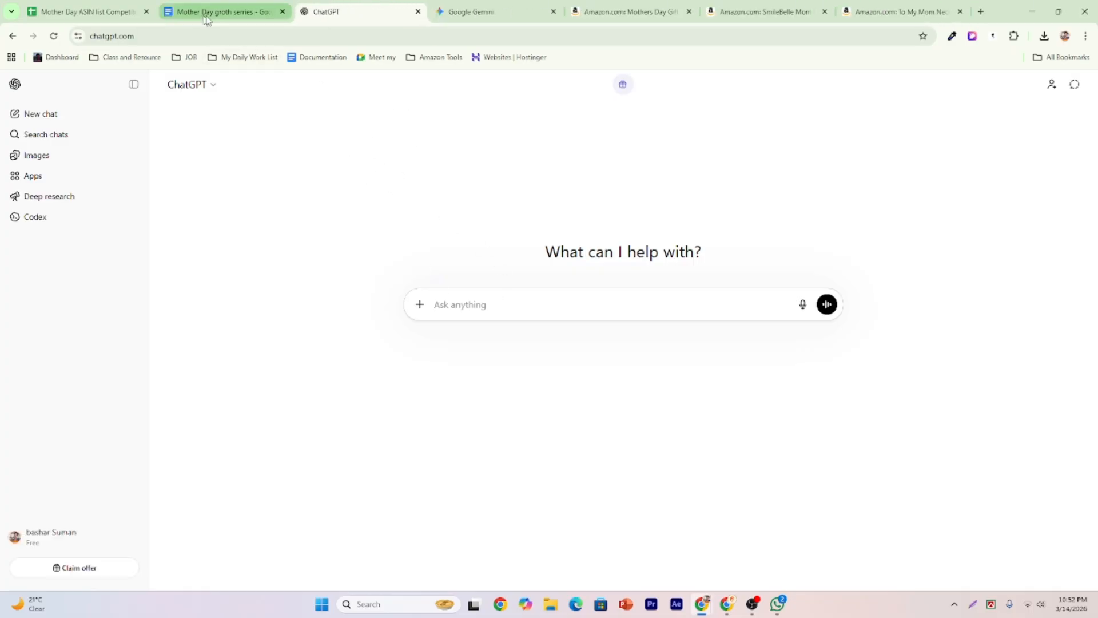
click(232, 6)
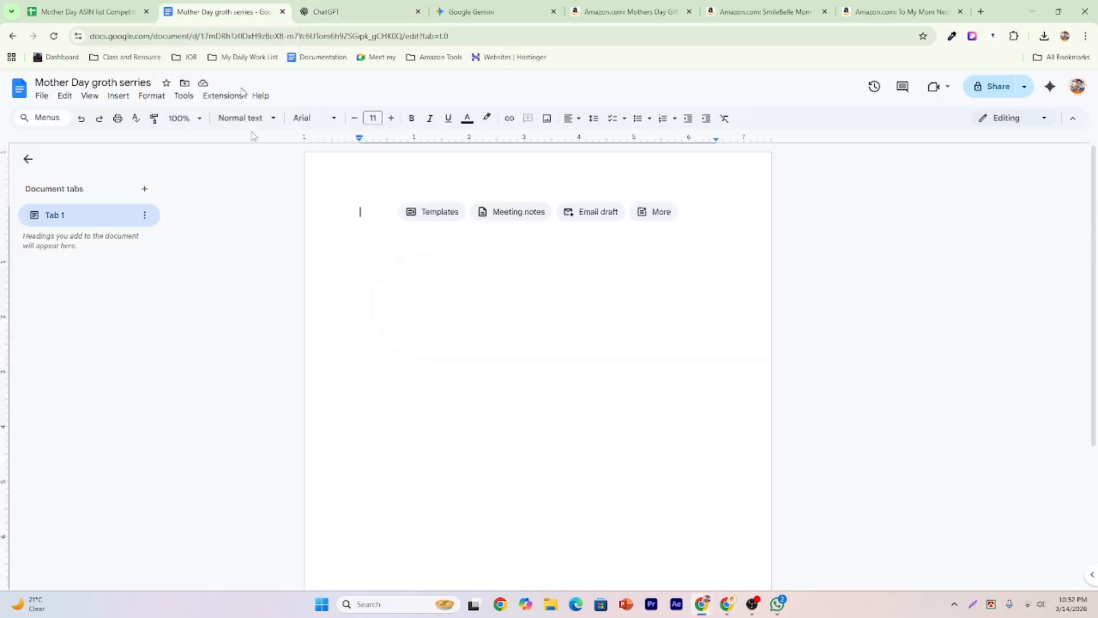
Copy Gemini's extracted card text, from 'TO MY LOVING Mom' to the closing line.
click(493, 10)
scroll(532, 343, down, 5)
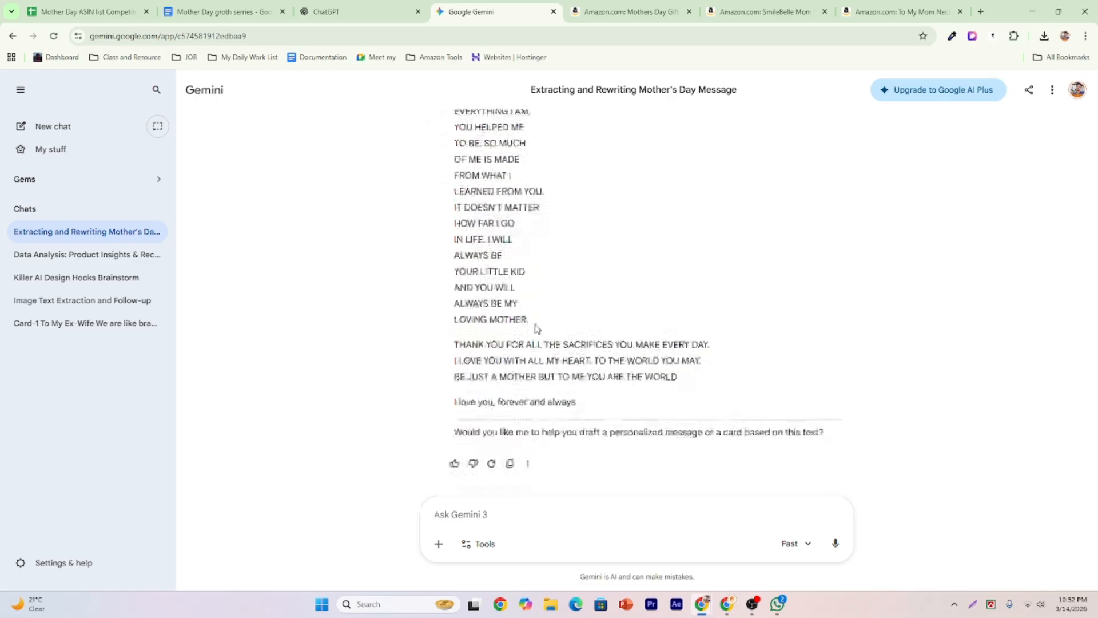
scroll(535, 323, up, 2)
drag(449, 186, 567, 456)
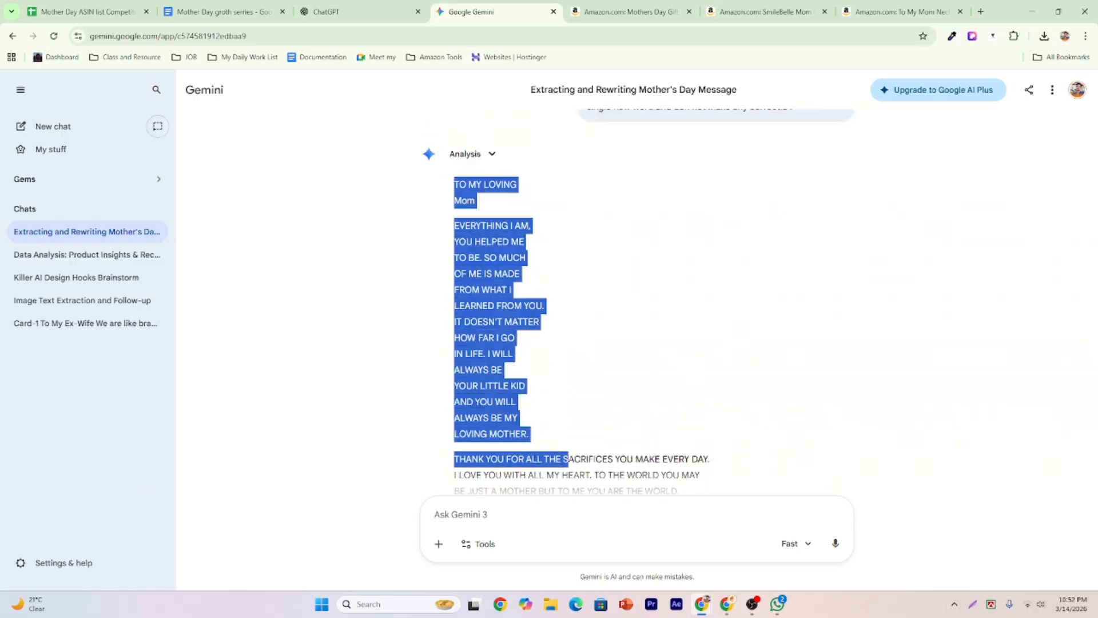
scroll(568, 458, down, 1)
click(535, 359)
scroll(452, 209, up, 1)
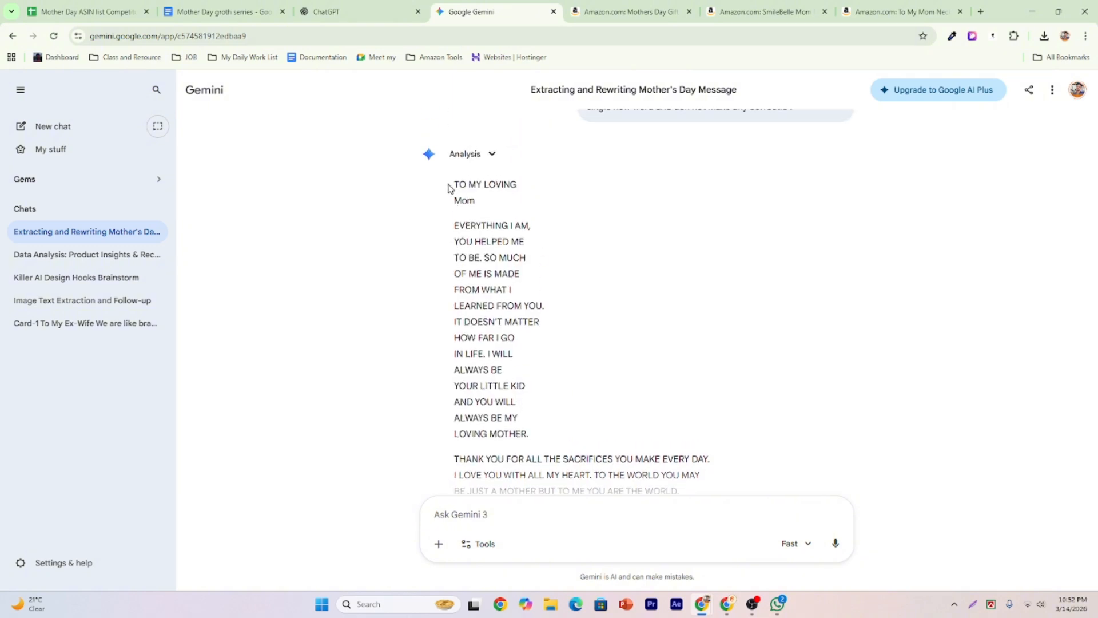
drag(448, 182, 698, 390)
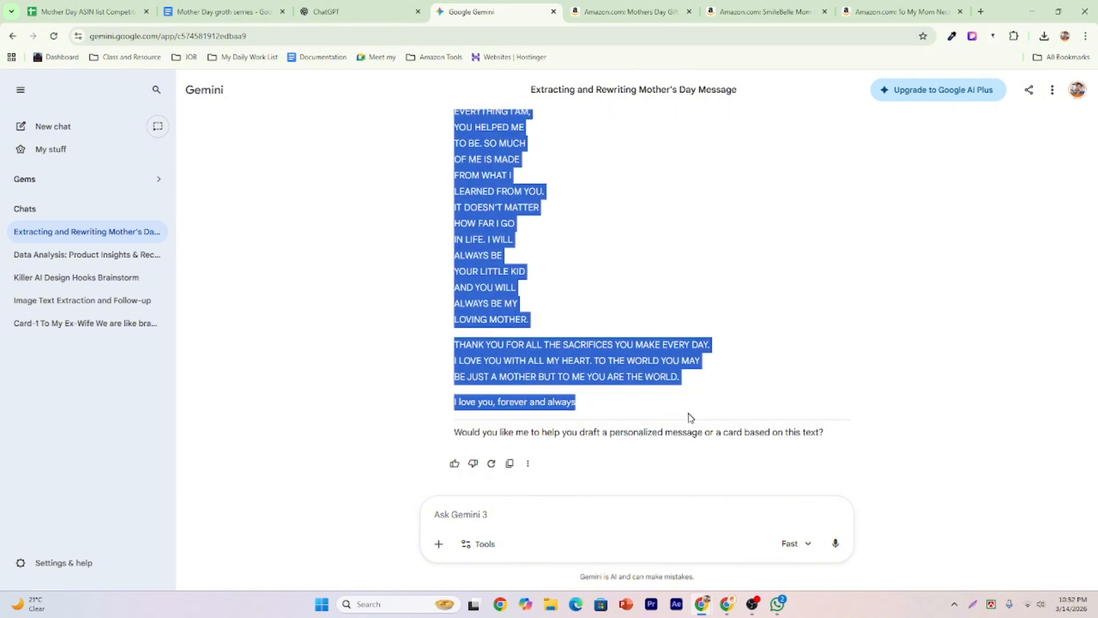
right_click(532, 358)
click(566, 372)
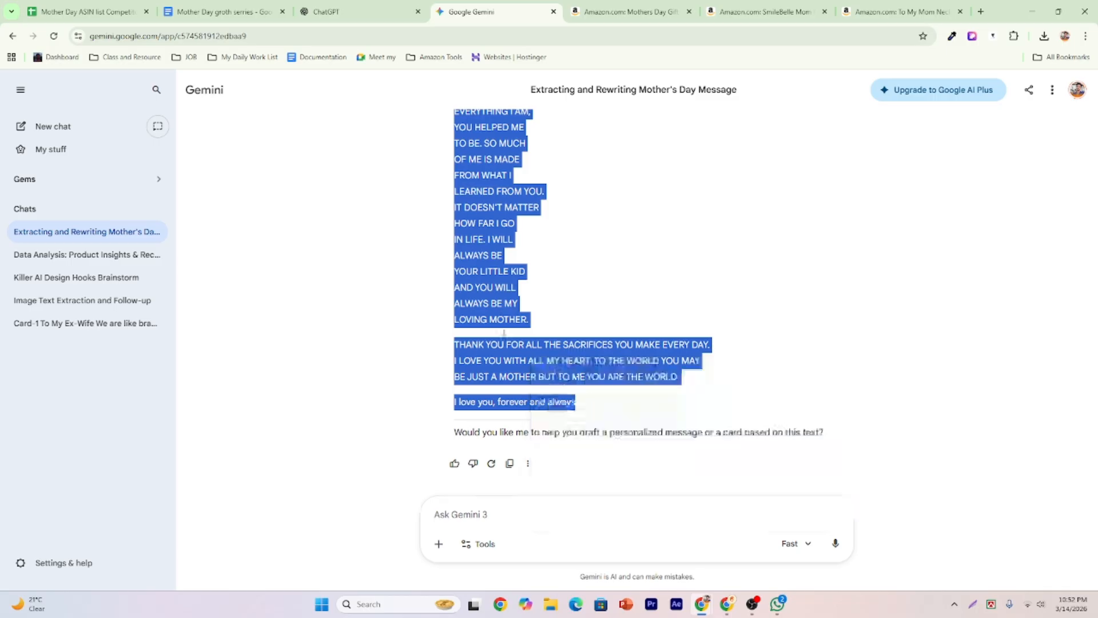
Paste the card text into the Mother Day document and delete the 'Gemini said' heading.
click(217, 11)
key(ctrl+v)
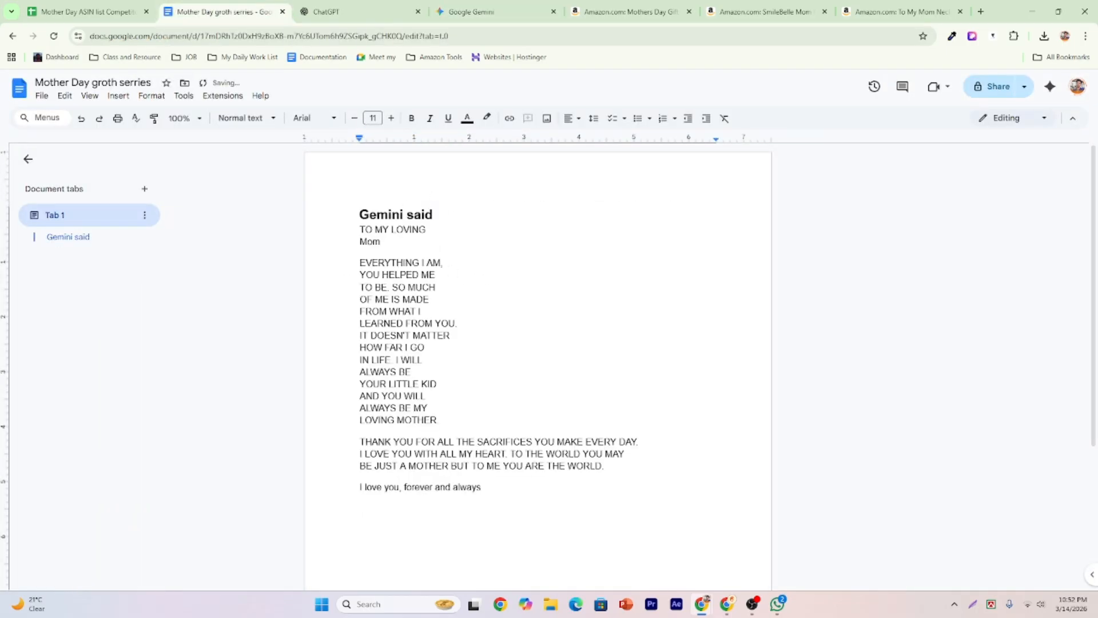
click(68, 236)
key(Delete)
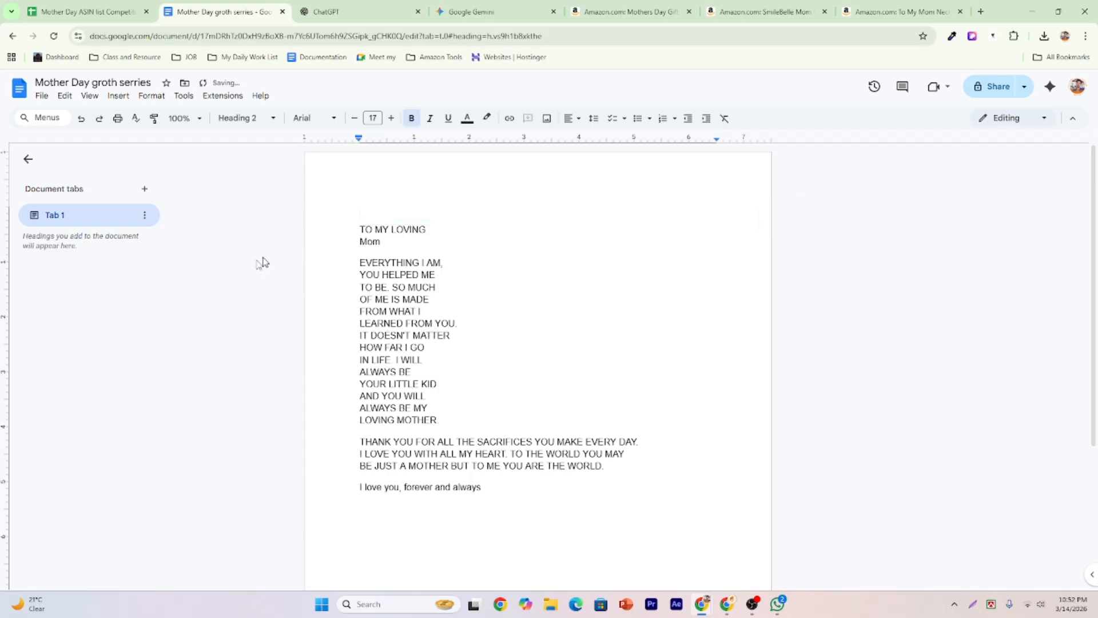
Snip and copy the necklace card image from the Amazon listing, then return to the document.
click(641, 7)
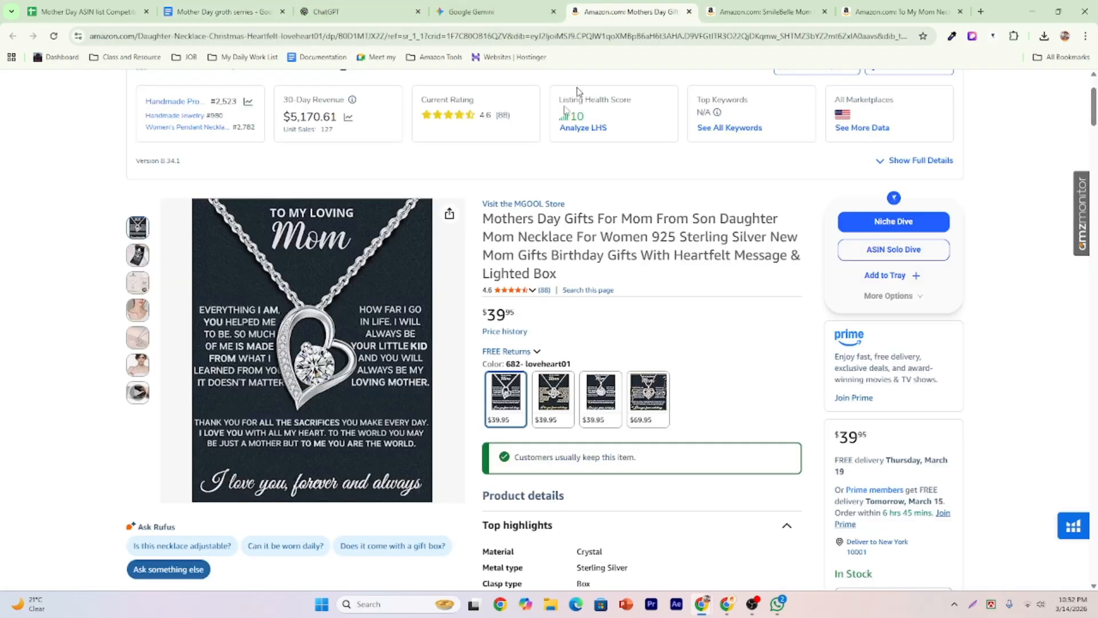
click(991, 604)
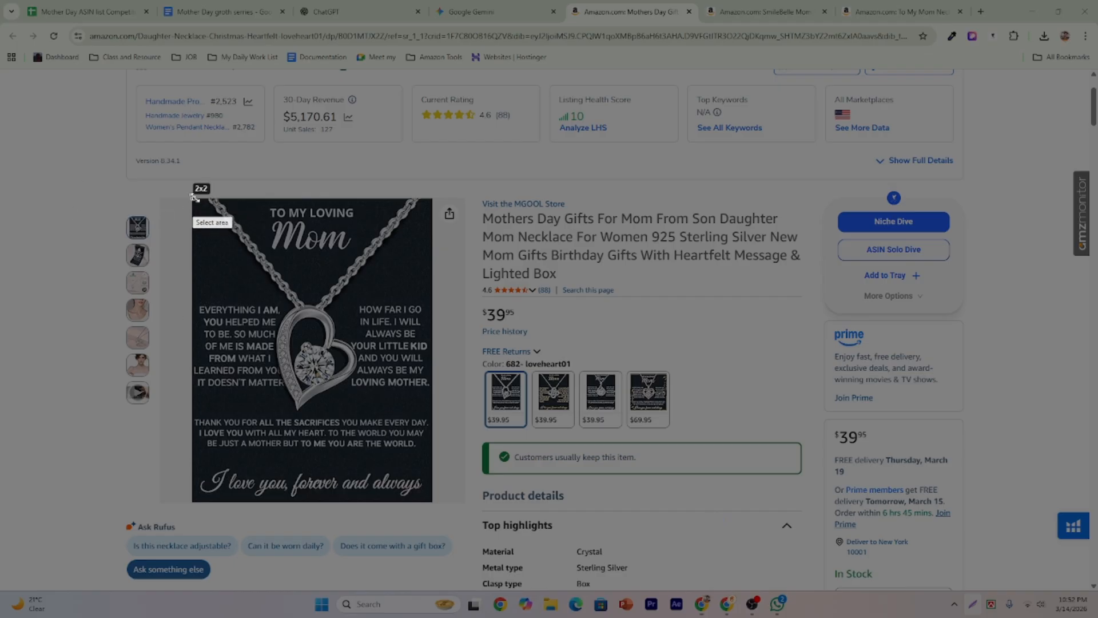
drag(193, 198, 431, 498)
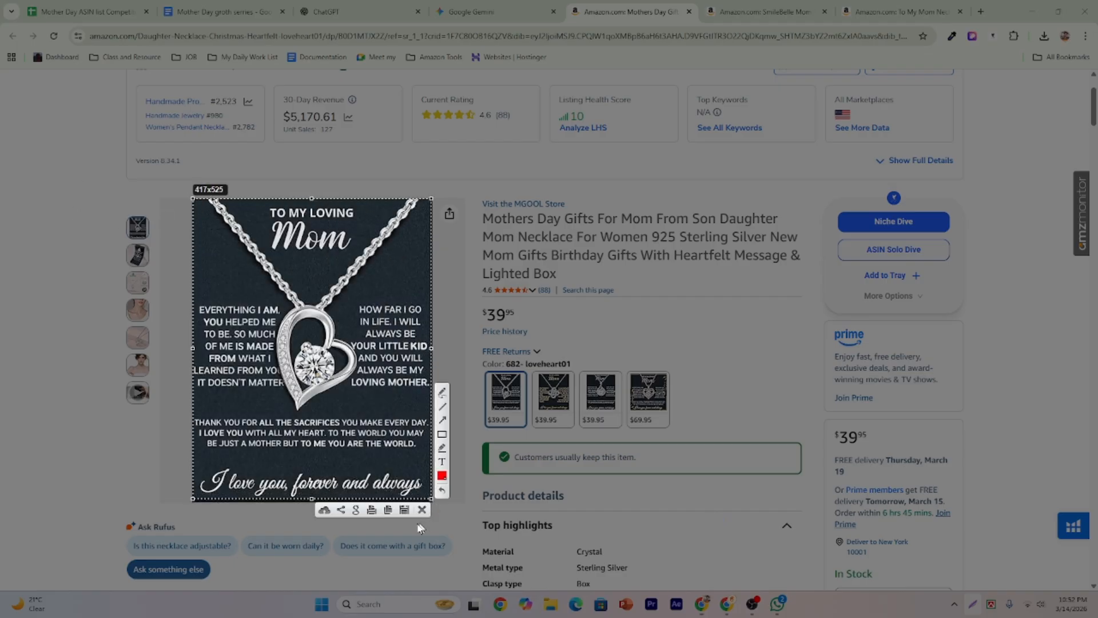
click(387, 509)
click(474, 11)
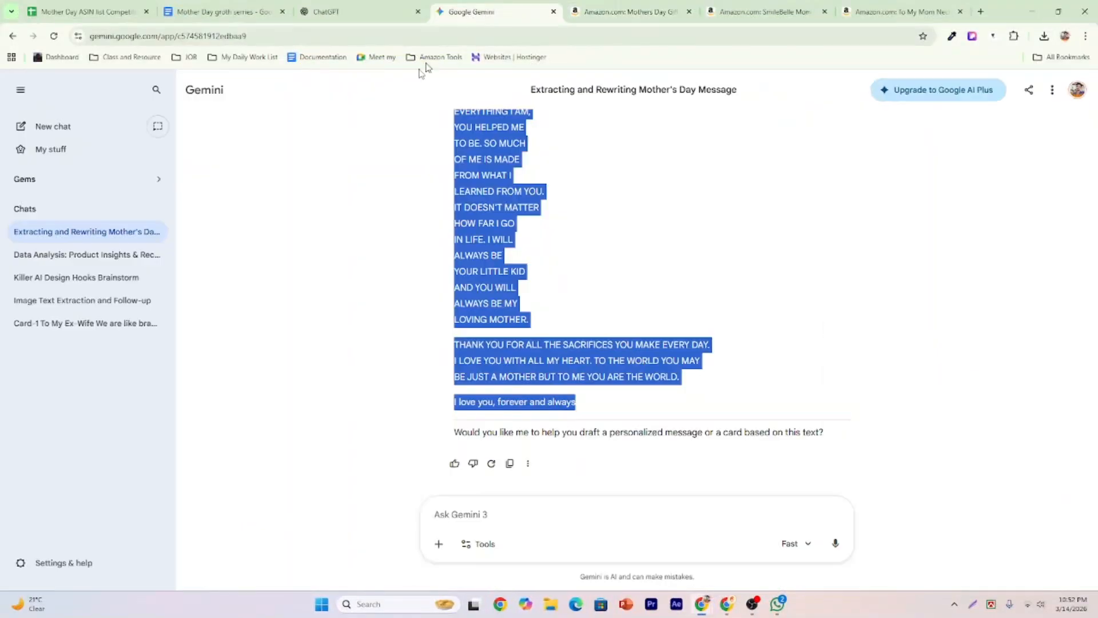
click(220, 11)
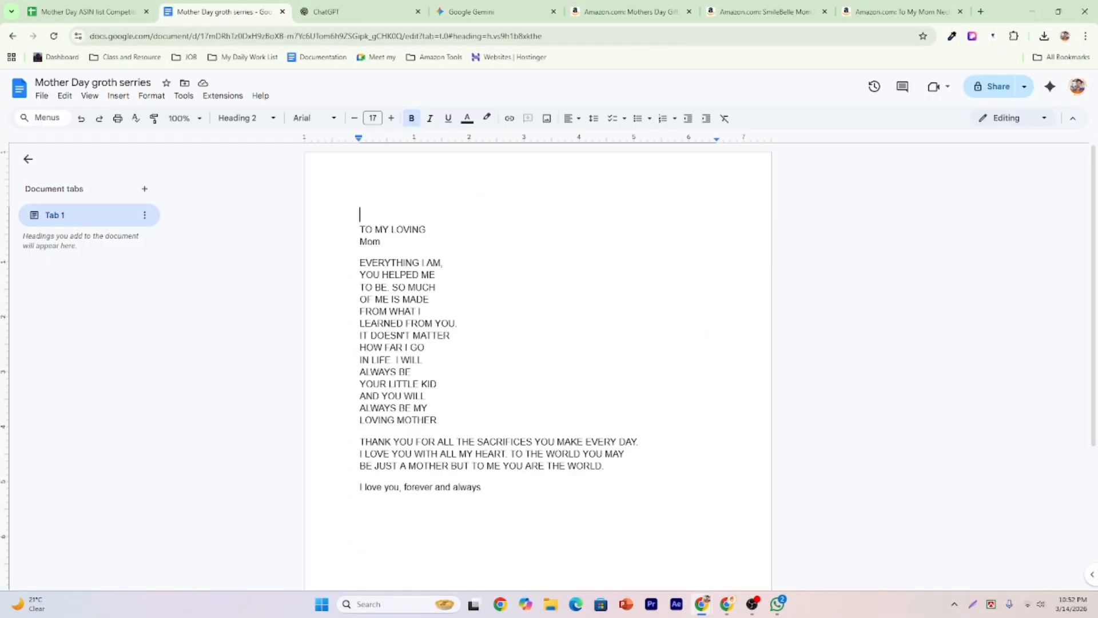
Add a 'Card-1' heading and paste the necklace card image beneath it.
text(Card)
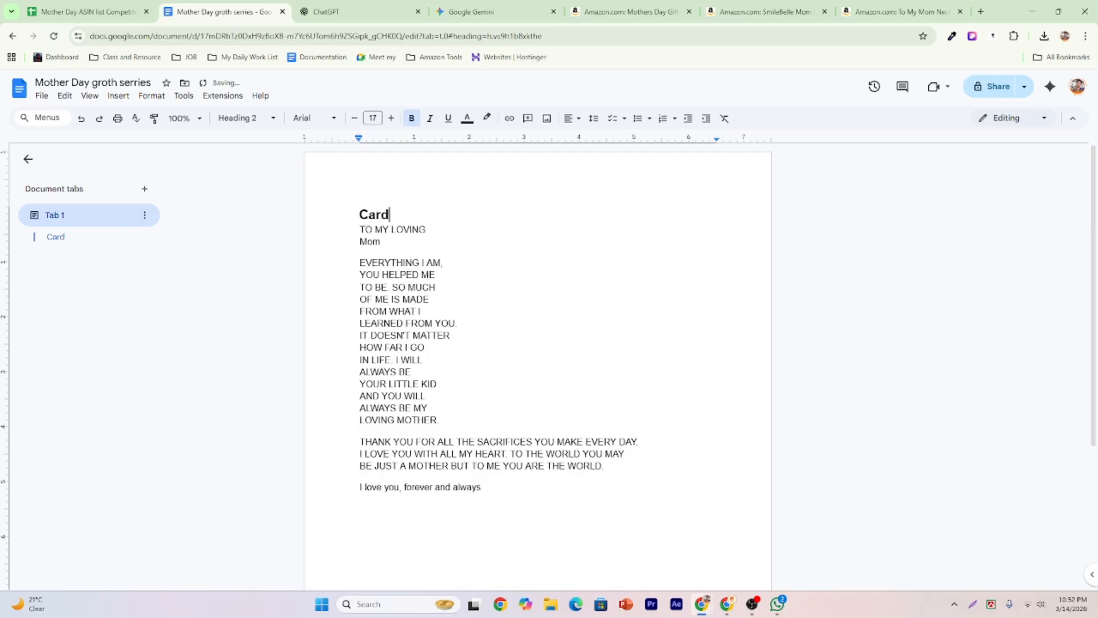
text(-1)
key(Return)
key(ctrl+v)
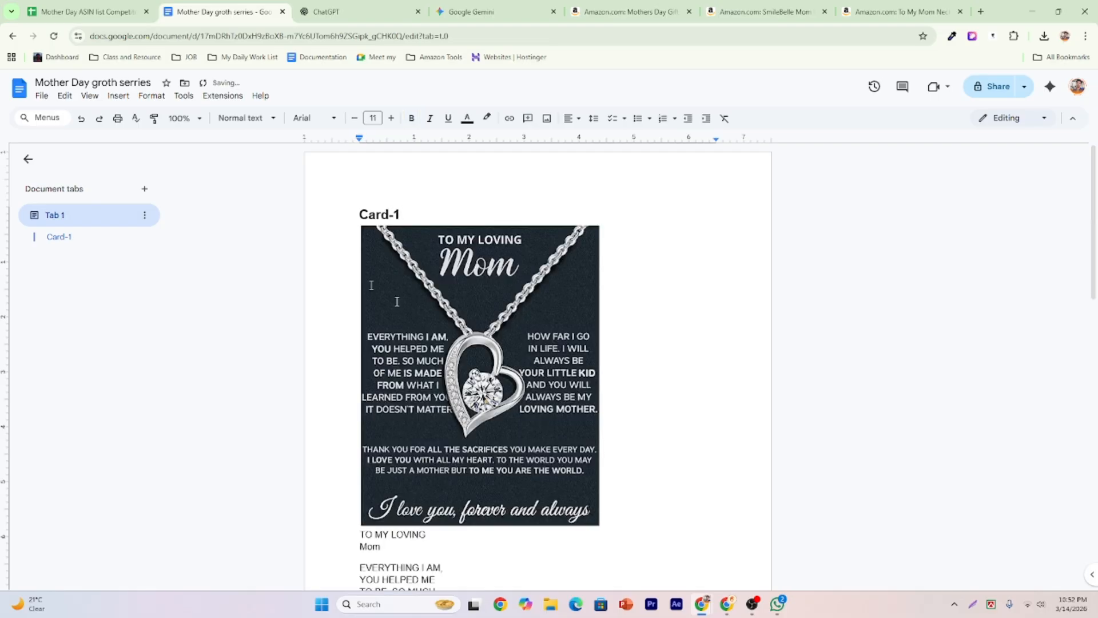
scroll(566, 343, down, 2)
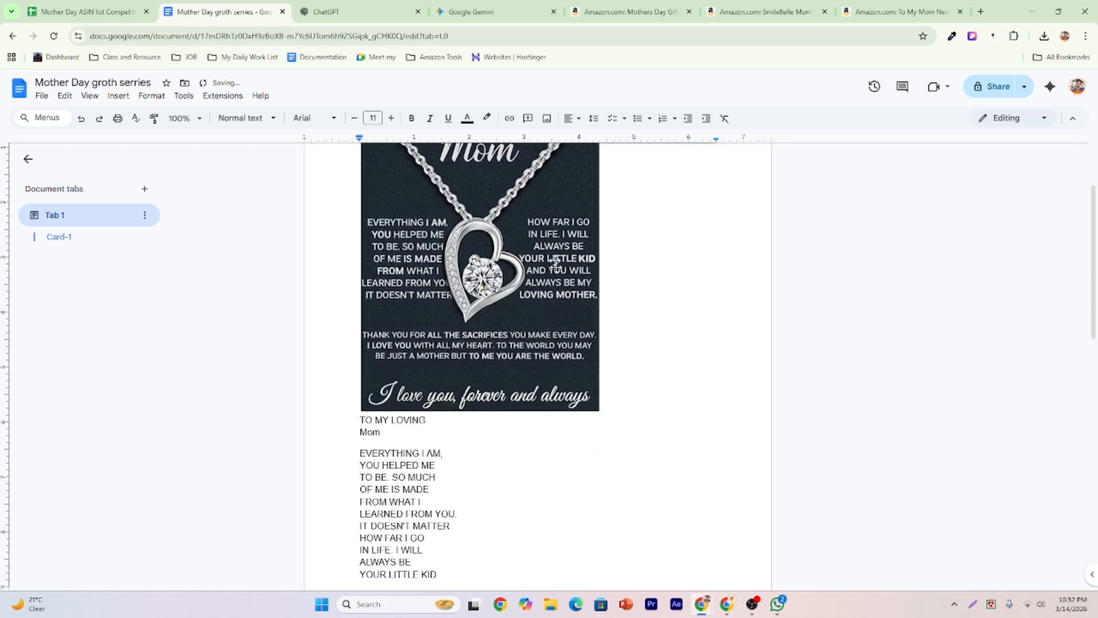
scroll(563, 241, down, 2)
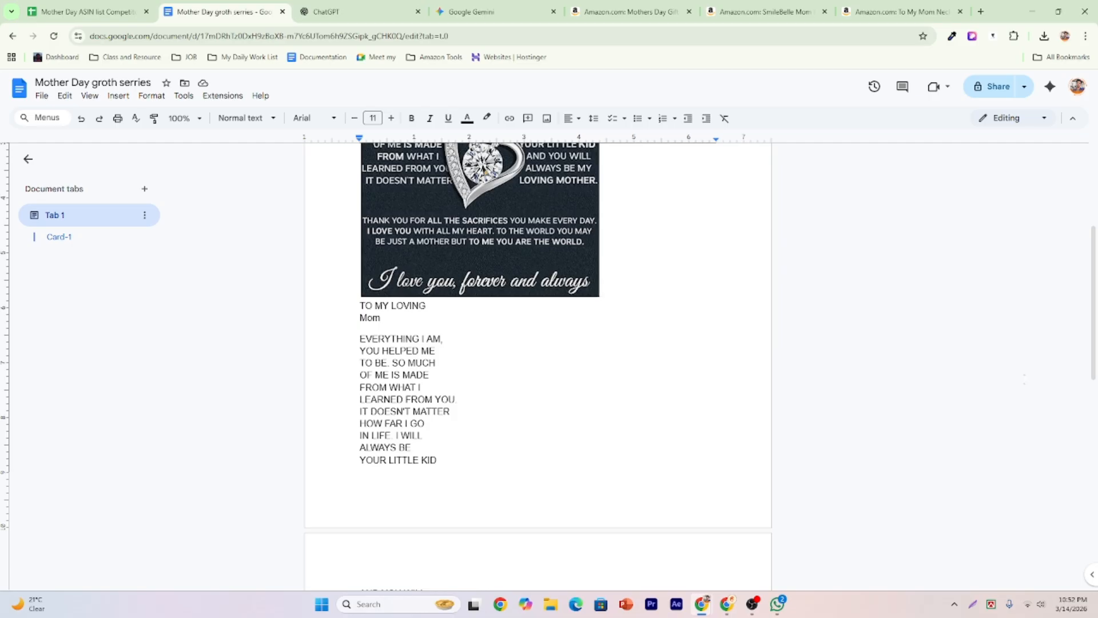
Insert a blank line after the 'IT DOESN'T MATTER' line.
key(alt+Tab)
scroll(415, 392, down, 1)
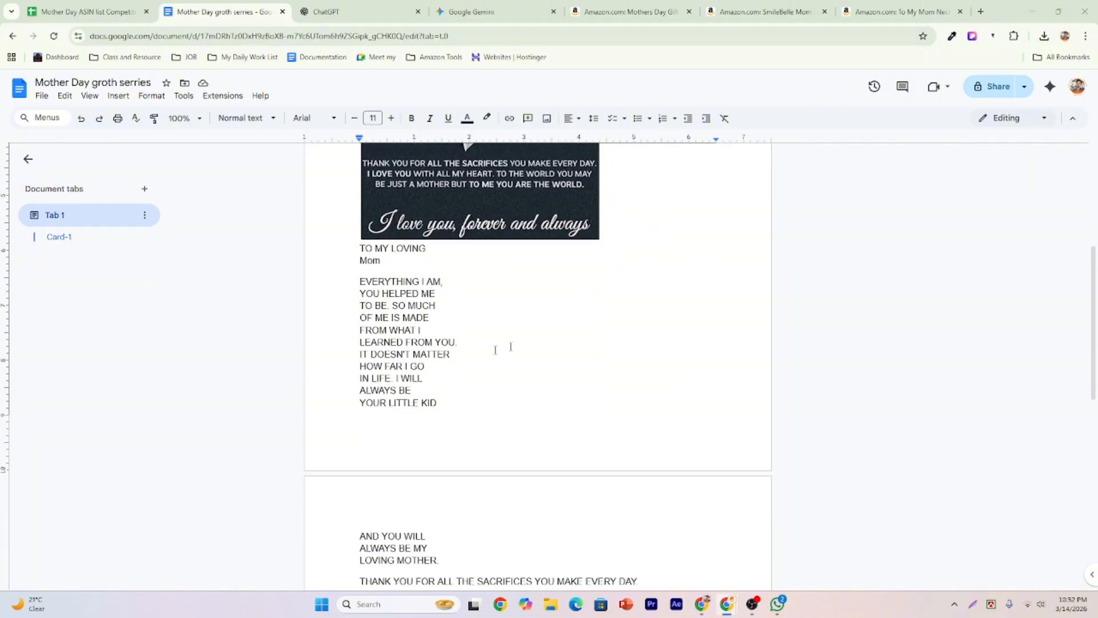
scroll(496, 349, up, 3)
scroll(541, 170, down, 2)
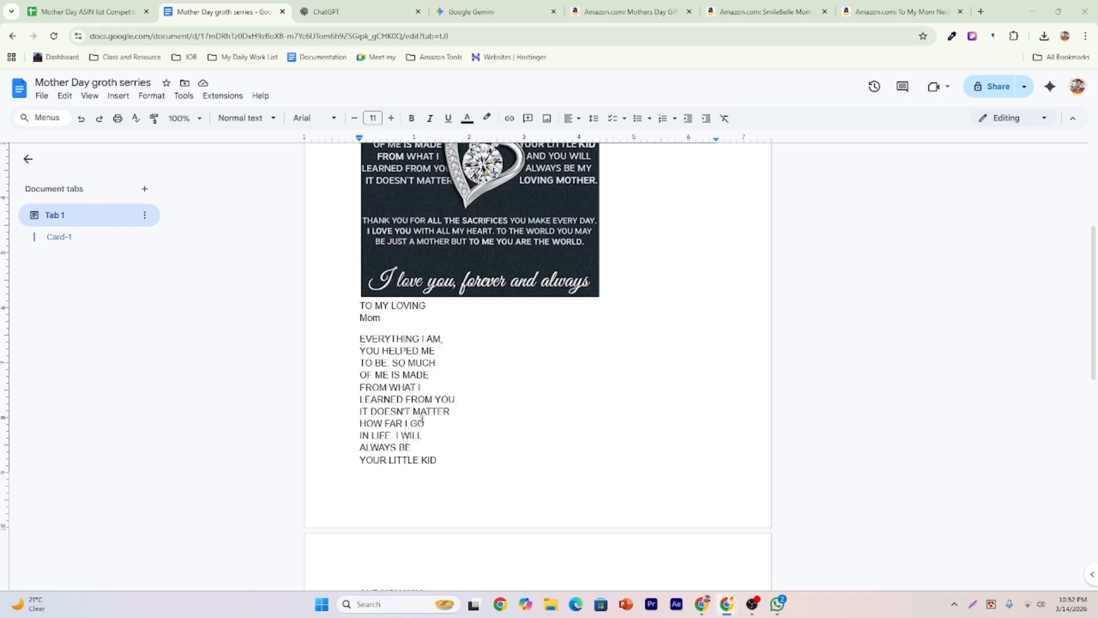
double_click(463, 411)
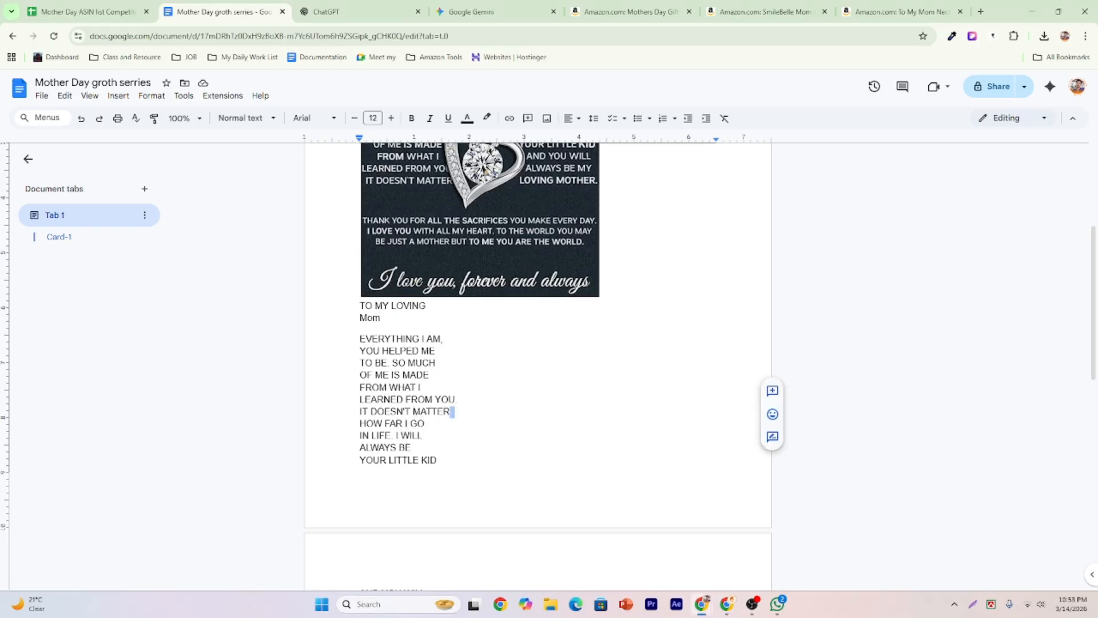
key(Return)
scroll(538, 343, down, 4)
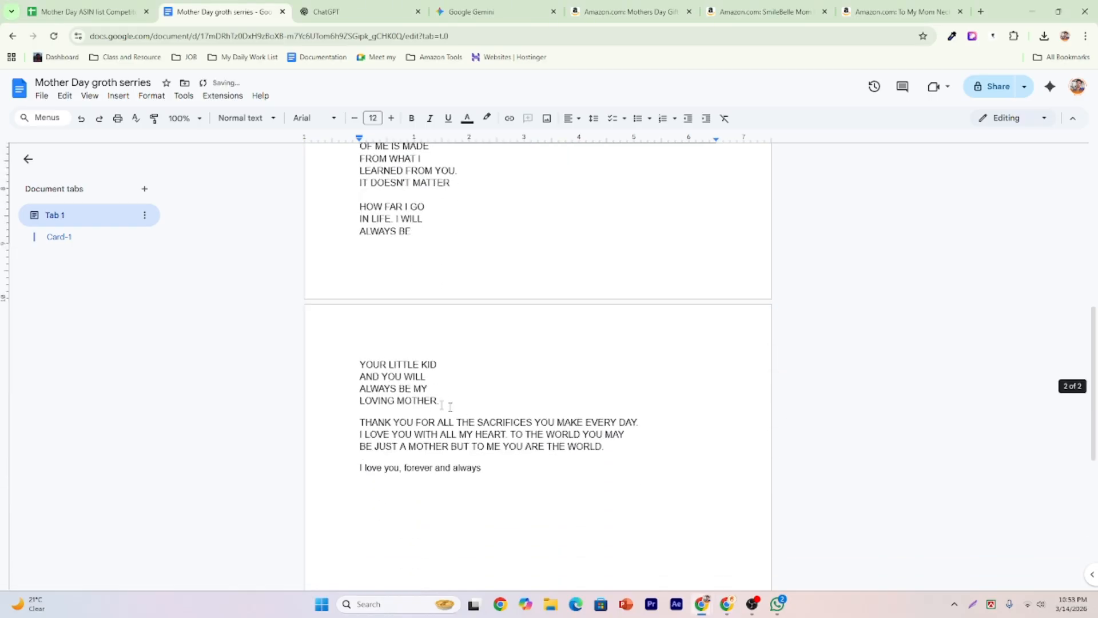
scroll(450, 406, up, 2)
Add an empty line between the card image and the 'TO MY LOVING' text.
click(355, 191)
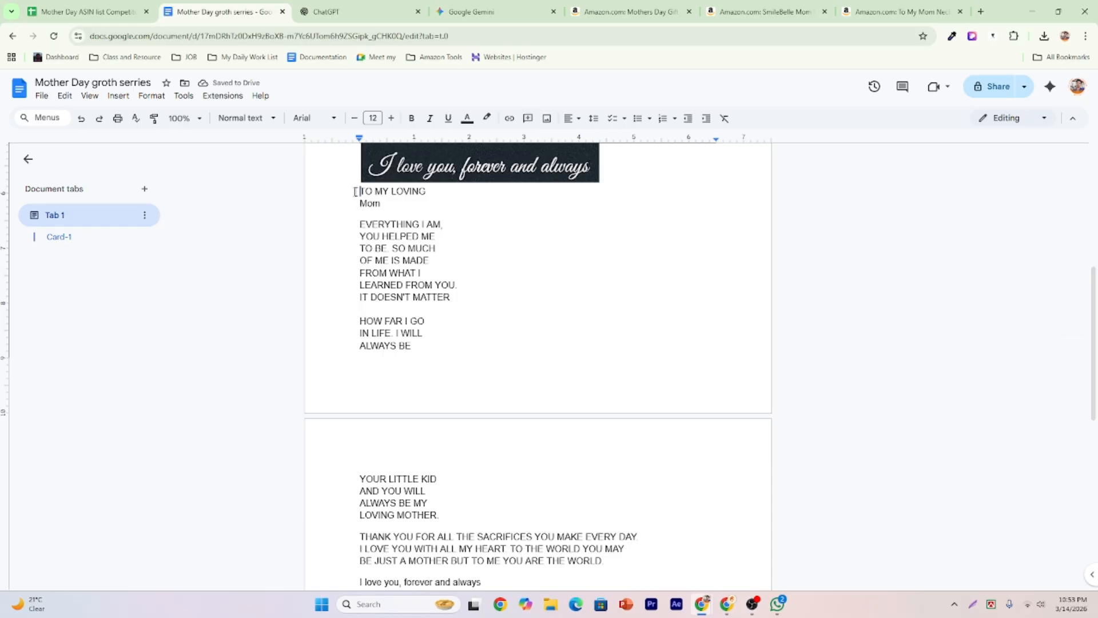
key(shift+Down)
key(shift+Down)
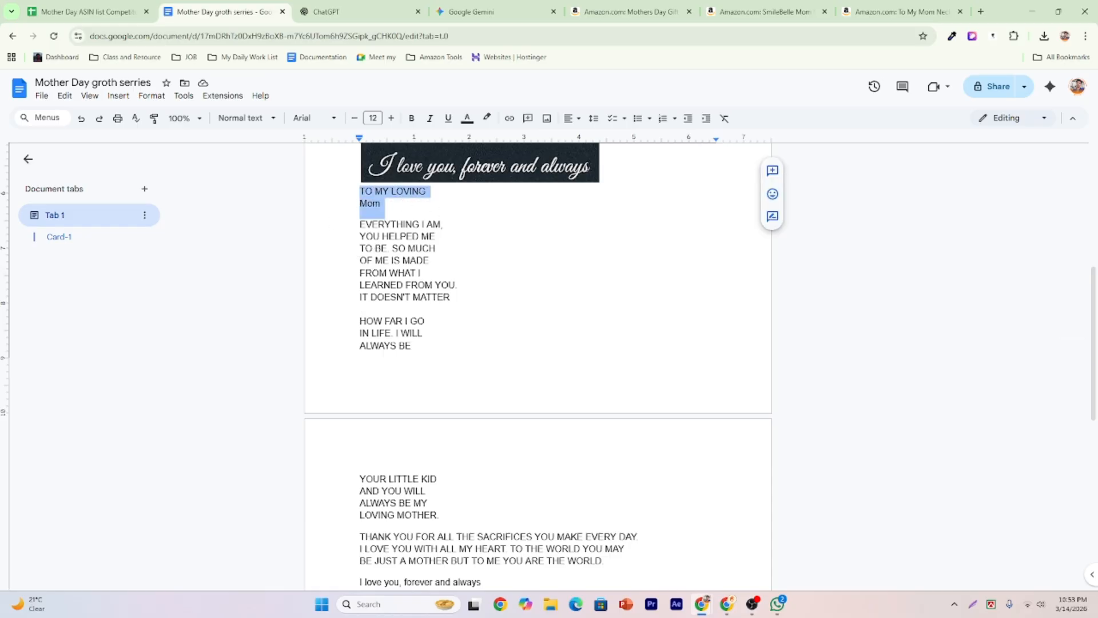
click(417, 248)
scroll(417, 248, up, 1)
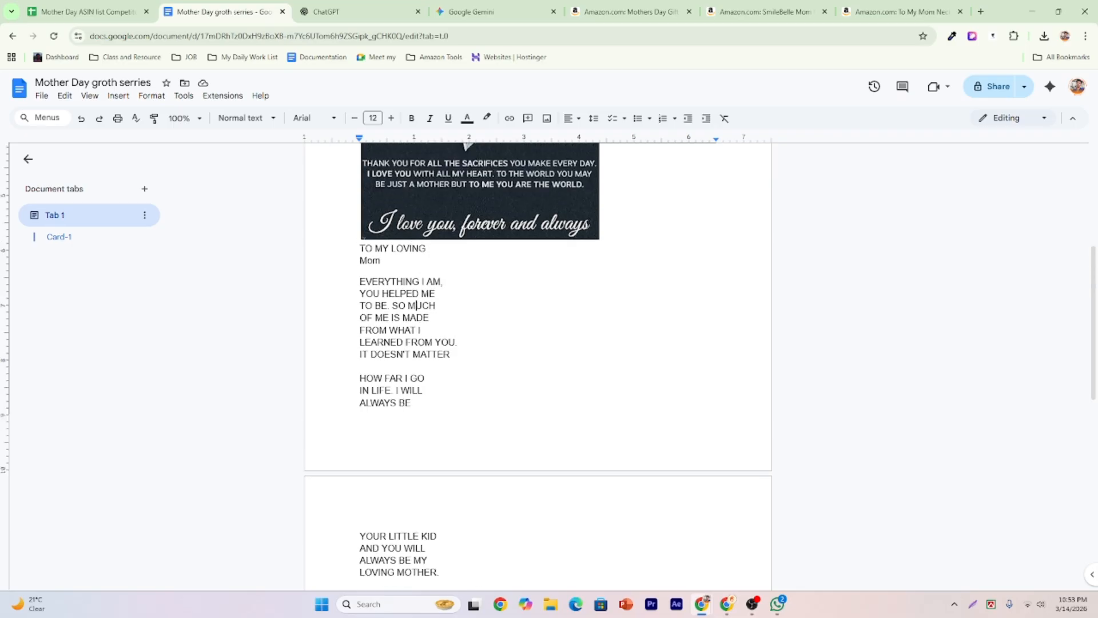
click(606, 231)
key(Return)
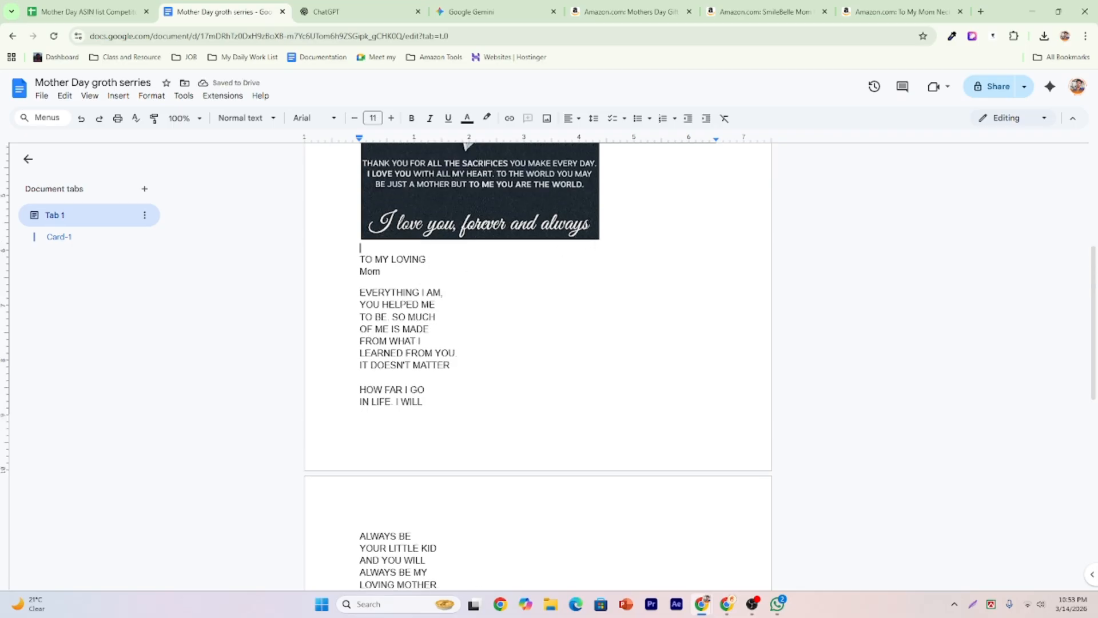
Select and review the card paragraphs from 'TO MY LOVING' through the 'HOW FAR I GO' lines.
triple_click(417, 260)
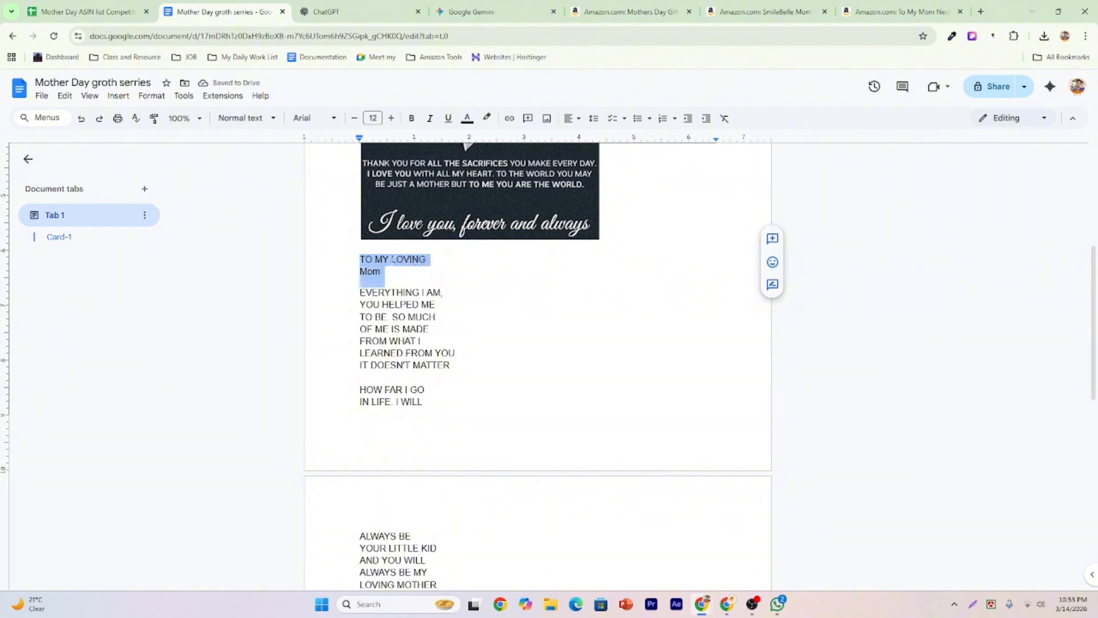
click(393, 259)
drag(351, 294, 469, 379)
scroll(435, 343, up, 2)
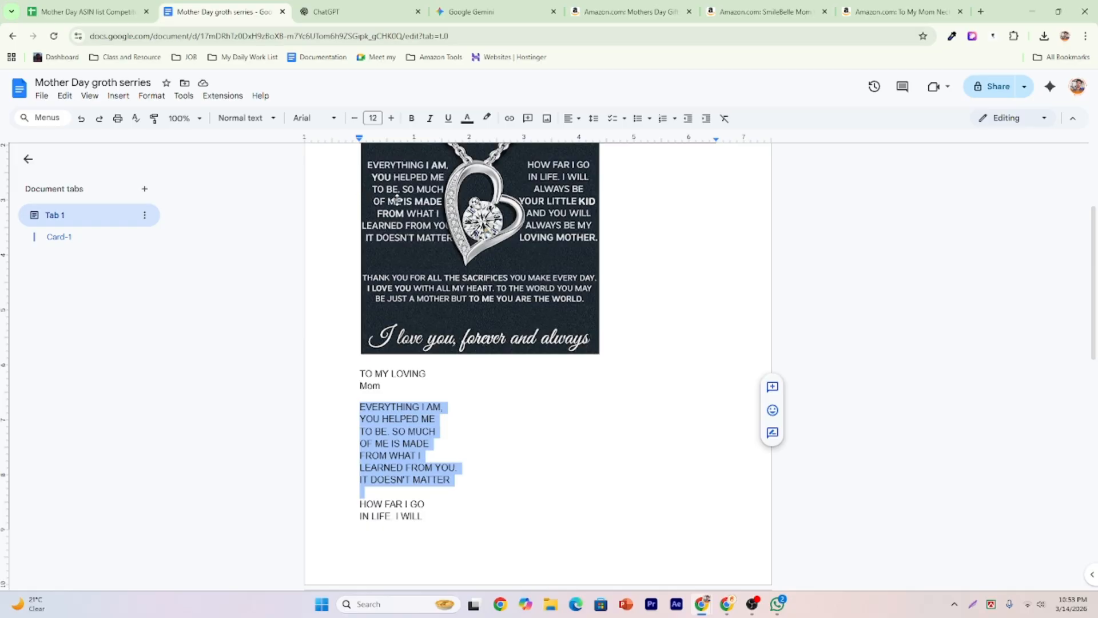
scroll(400, 229, down, 3)
click(360, 332)
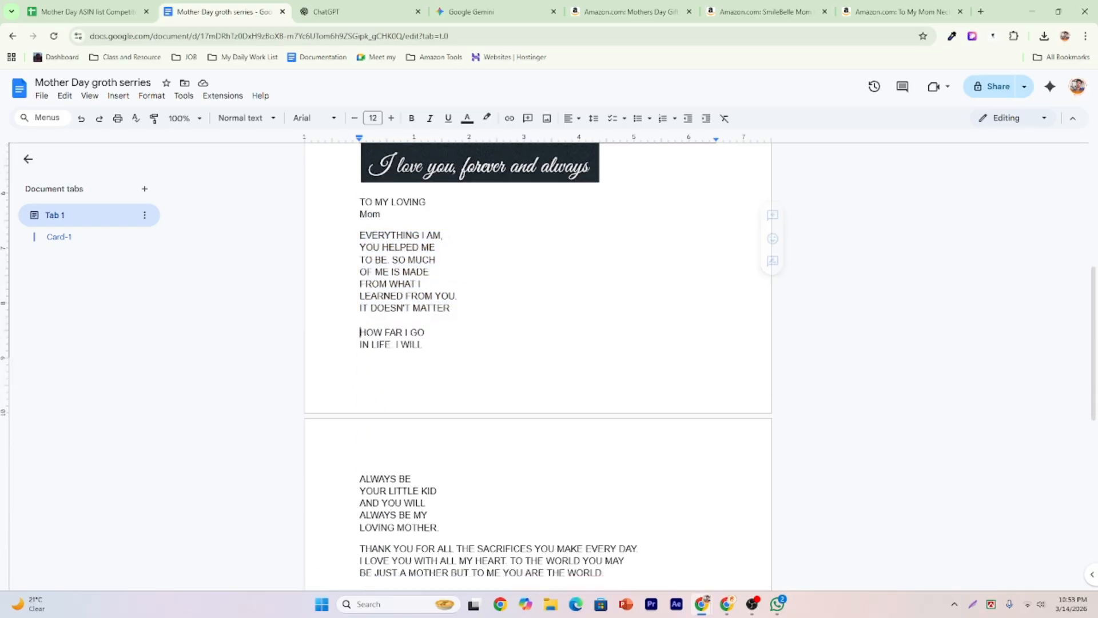
drag(360, 333, 551, 470)
scroll(550, 470, up, 2)
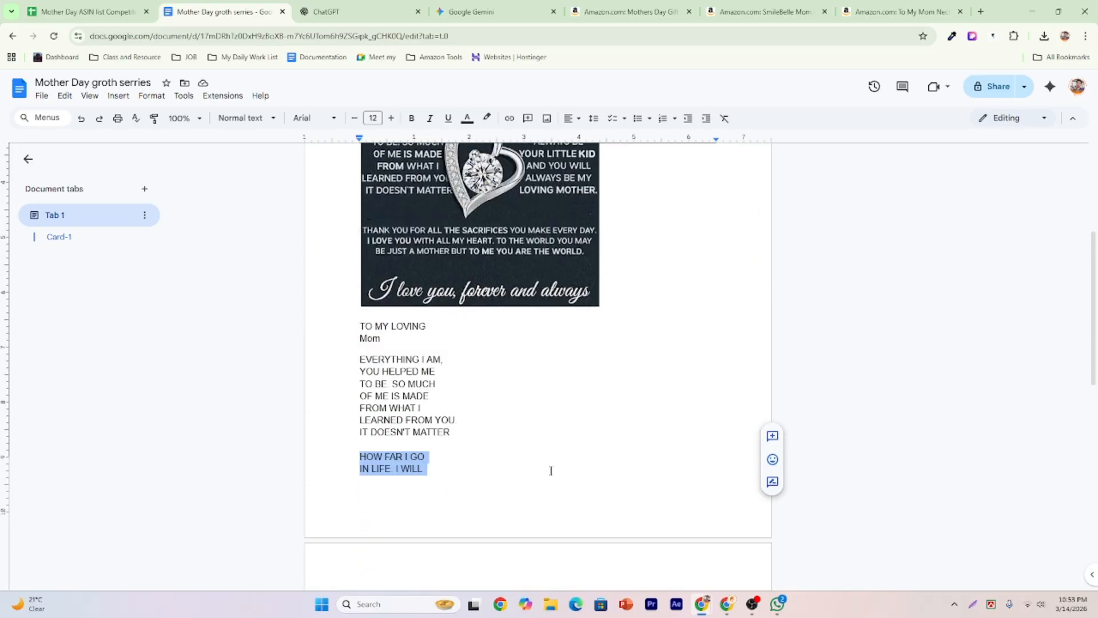
scroll(551, 470, up, 2)
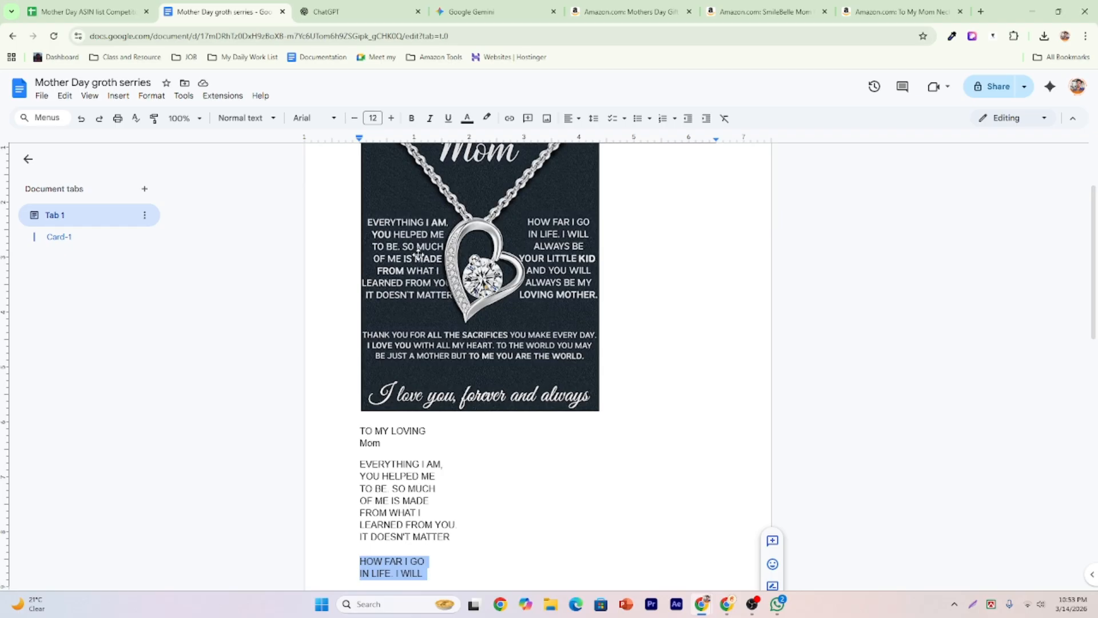
Select the 'THANK YOU' paragraph, then place the cursor after the closing line.
scroll(418, 253, down, 1)
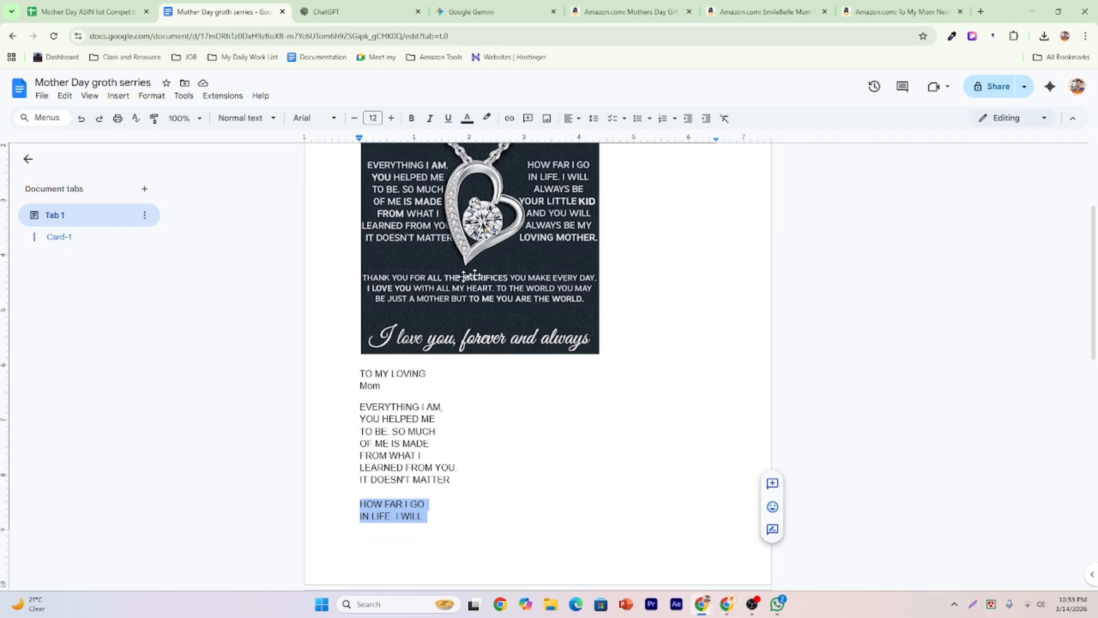
scroll(572, 294, down, 7)
shift+click(569, 298)
click(368, 334)
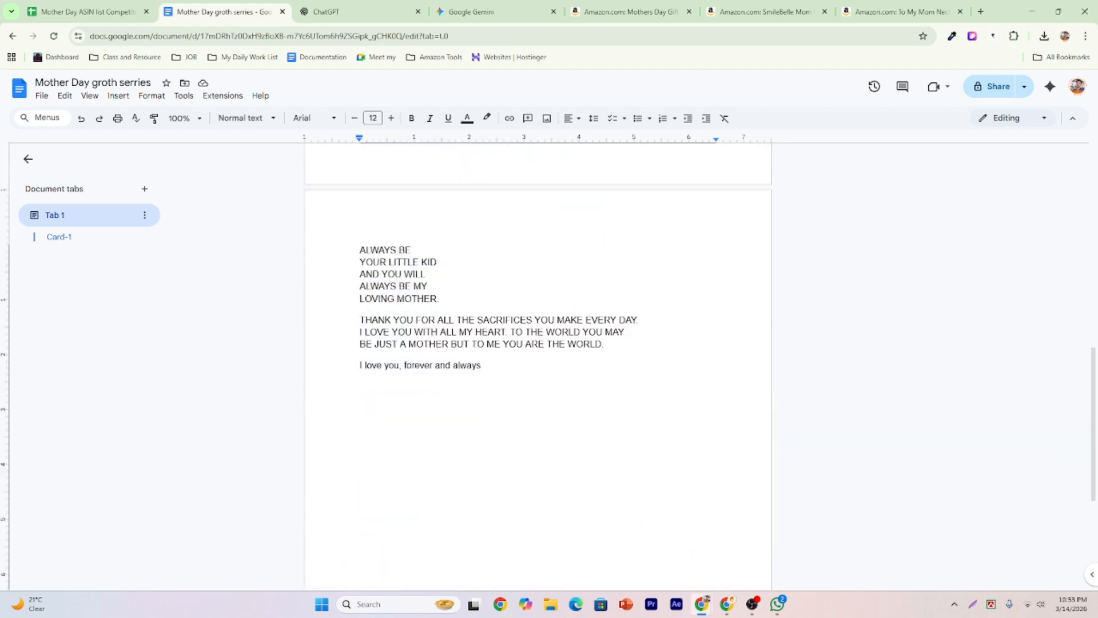
drag(360, 319, 607, 346)
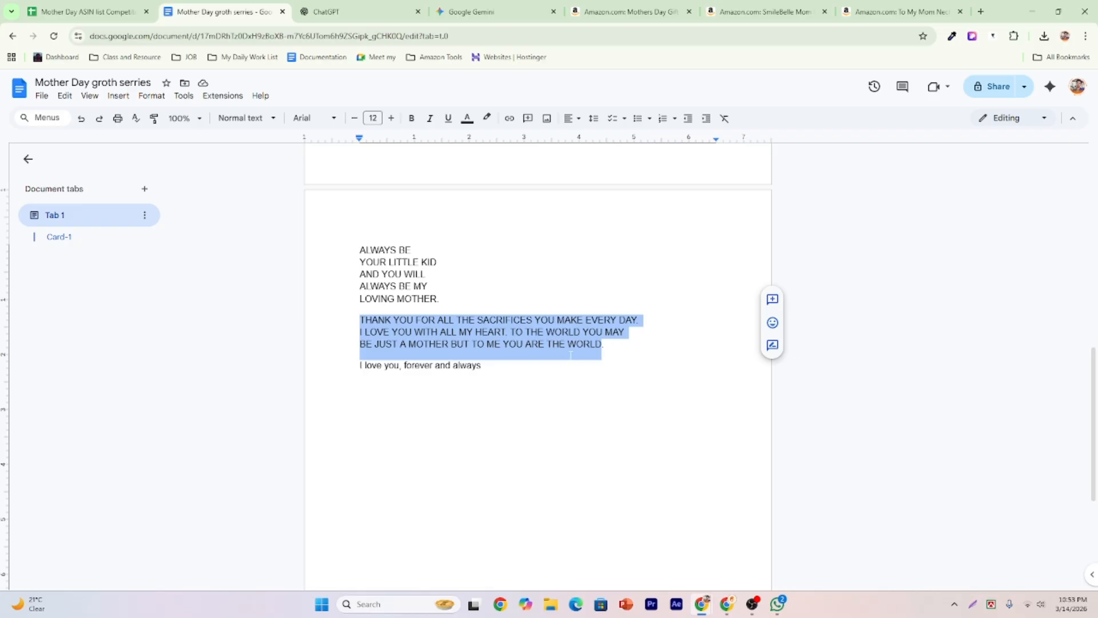
scroll(570, 355, up, 1)
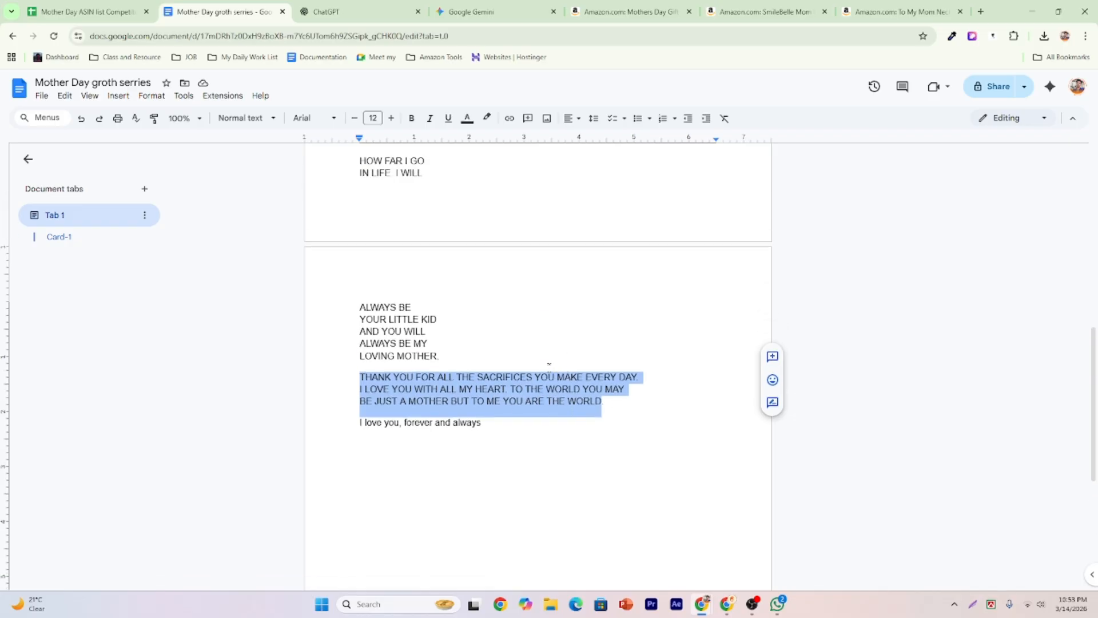
scroll(548, 369, up, 5)
scroll(501, 349, down, 4)
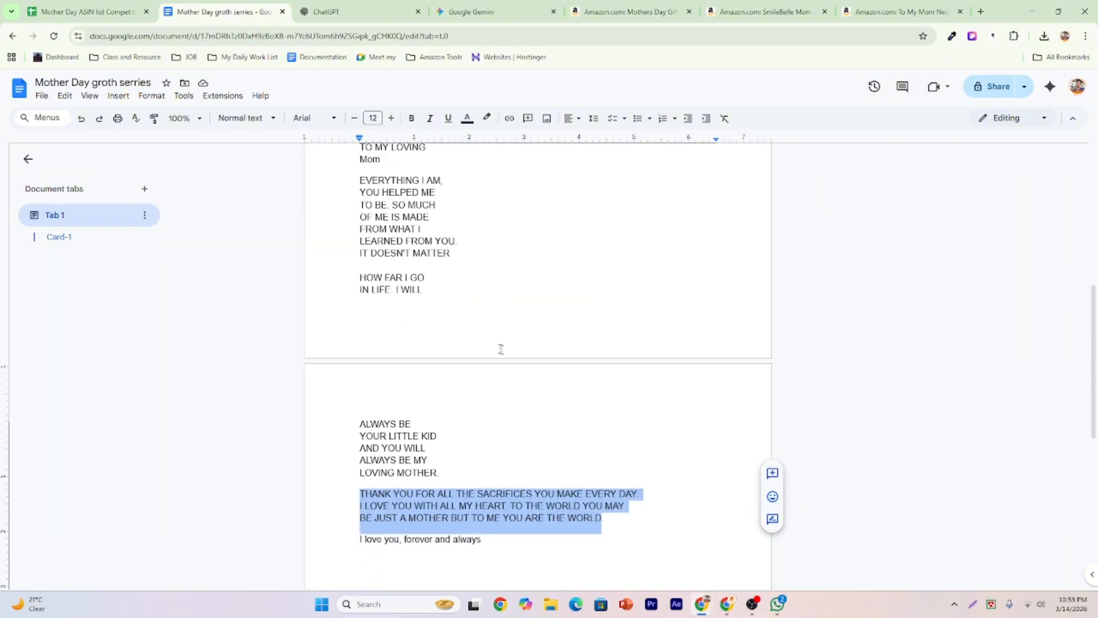
scroll(514, 389, down, 3)
click(482, 365)
Add blank lines below the closing line and type the label 'Final Card Text'.
key(Return)
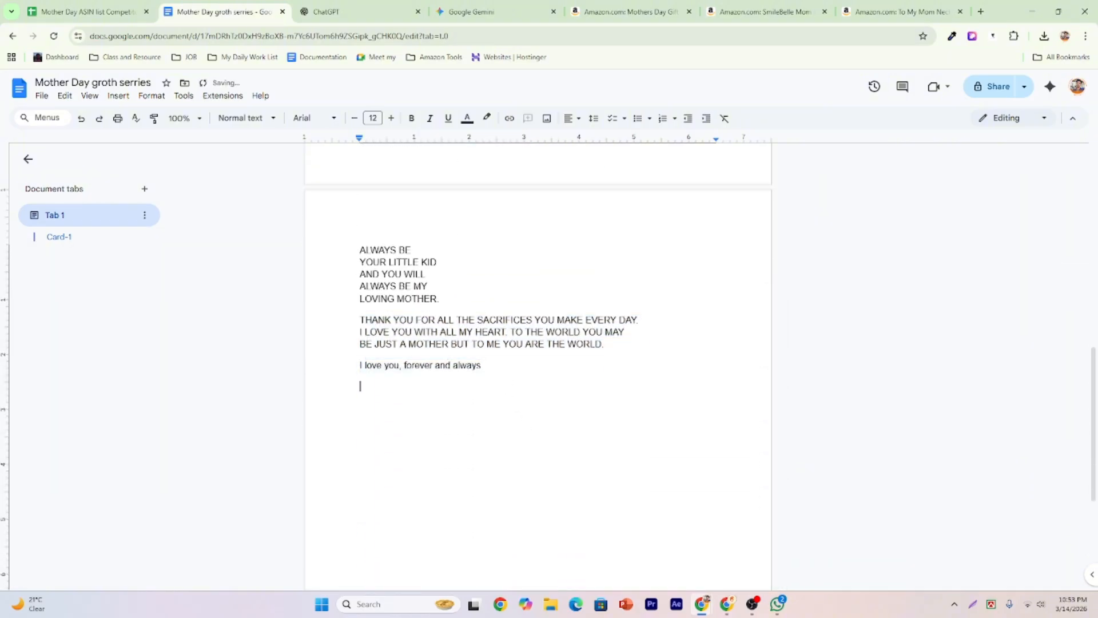
key(Return)
text(M)
key(BackSpace)
text(Card)
key(BackSpace)
key(BackSpace)
key(BackSpace)
key(BackSpace)
key(BackSpace)
key(BackSpace)
text(Final Card Text)
Highlight the 'Final Card Text' label in yellow.
drag(424, 392, 304, 399)
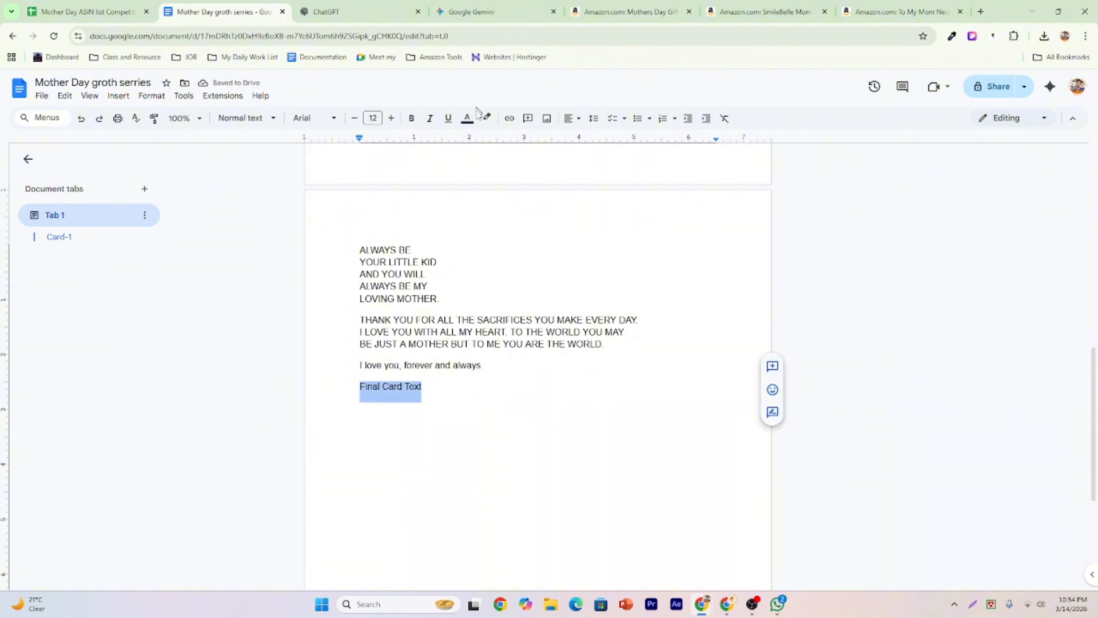
click(486, 117)
click(528, 172)
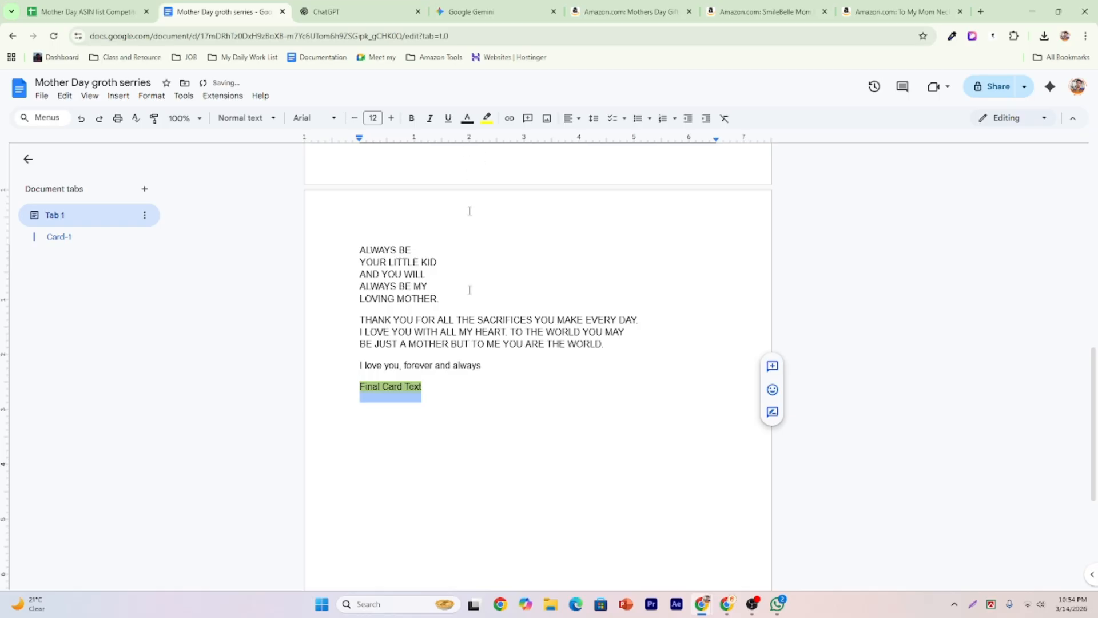
scroll(468, 210, up, 6)
Copy the 'TO MY LOVING / Mom' lines and paste them below 'Final Card Text'.
triple_click(356, 316)
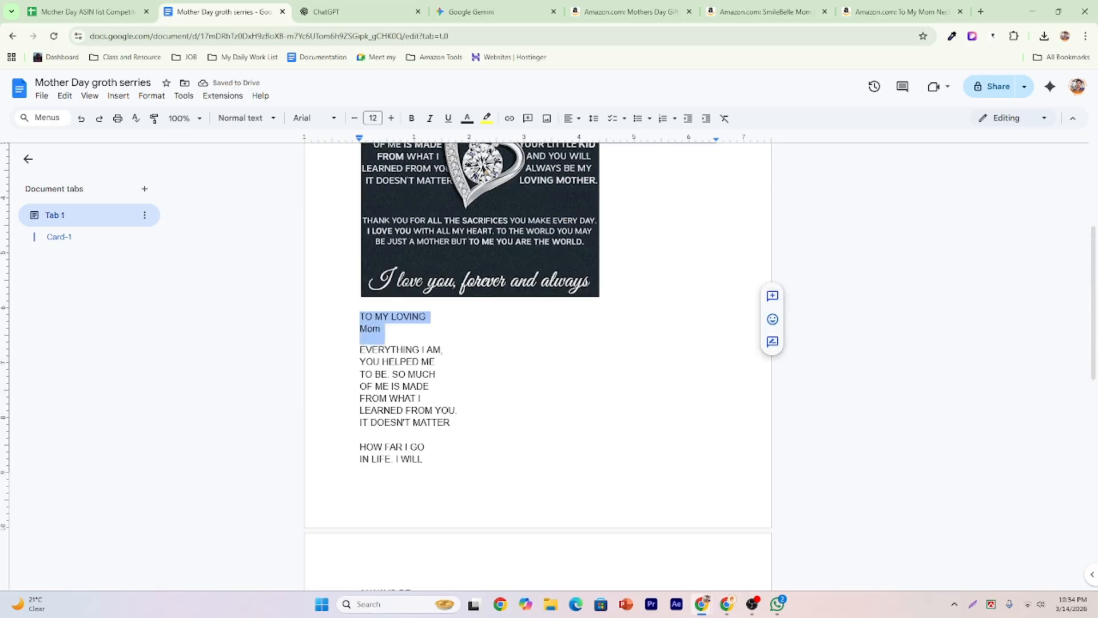
right_click(390, 323)
click(421, 316)
scroll(417, 421, down, 6)
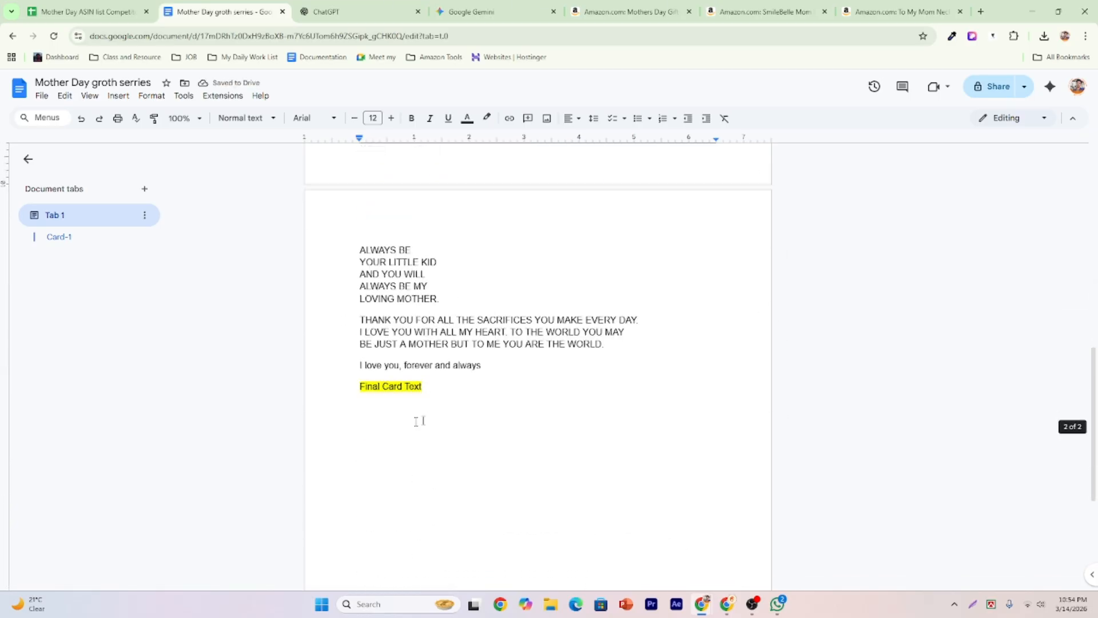
click(416, 422)
key(ctrl+v)
scroll(416, 421, up, 3)
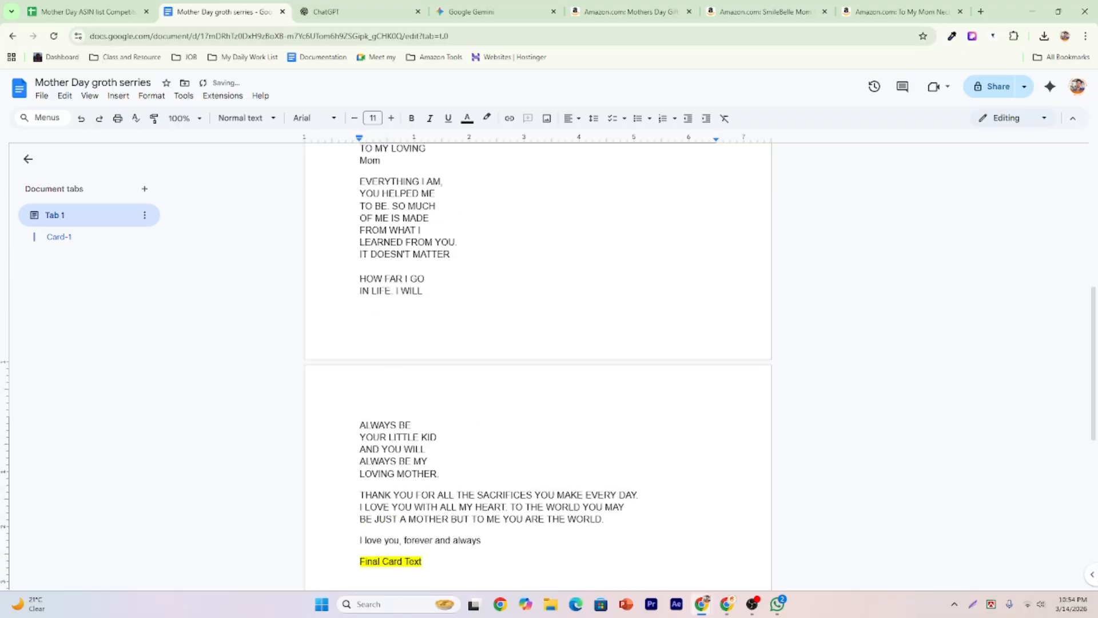
scroll(360, 217, up, 1)
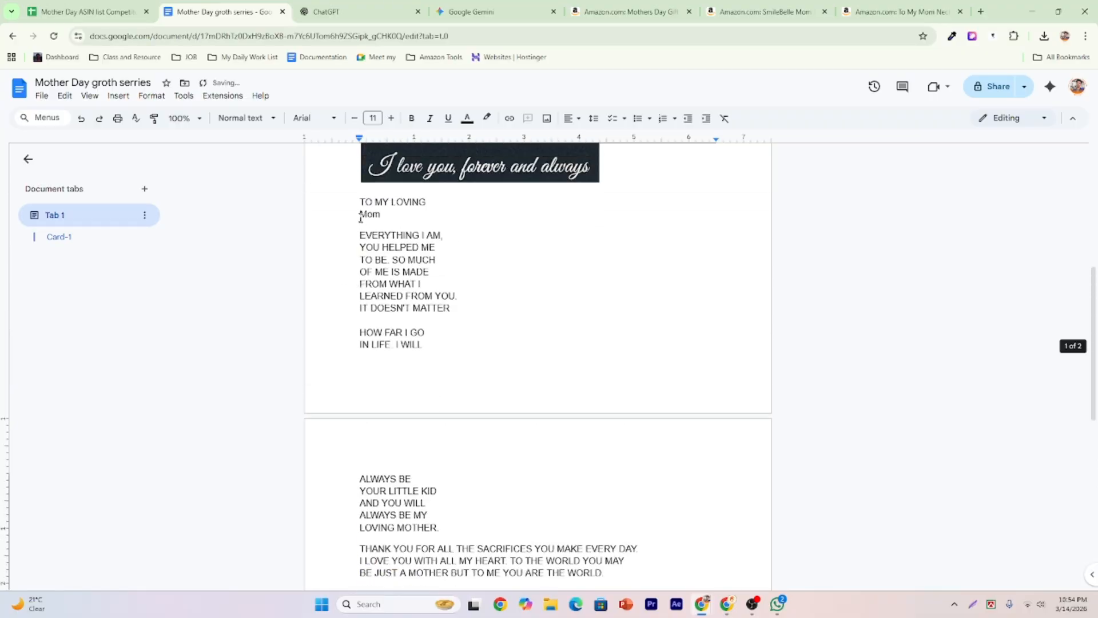
Start a ChatGPT prompt saying the first and second parts of the text must not change.
click(334, 11)
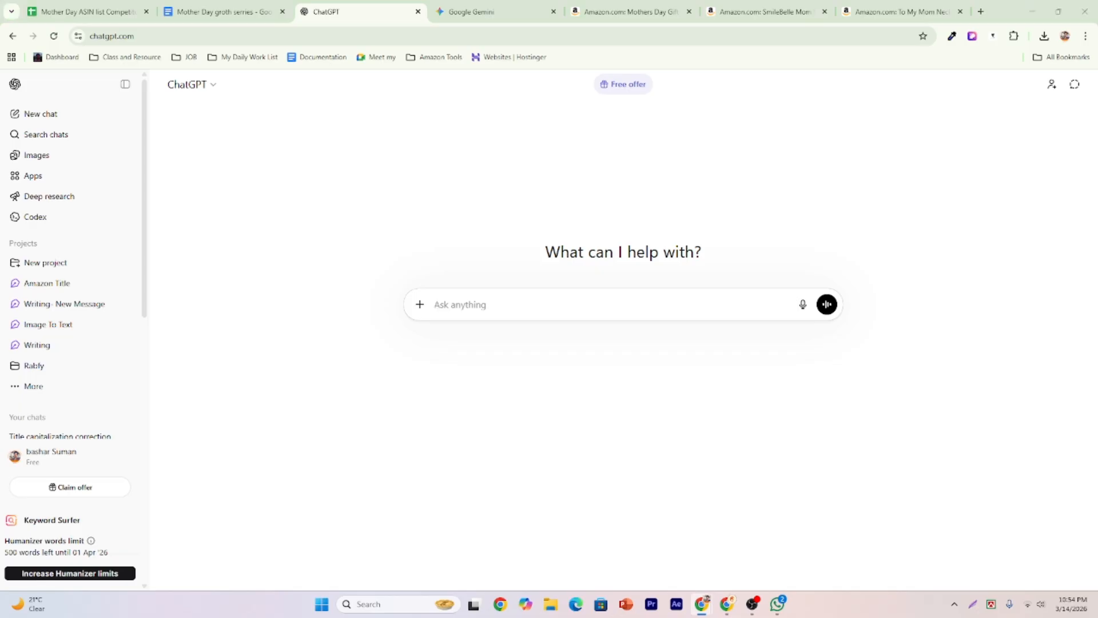
click(498, 305)
text(i wi)
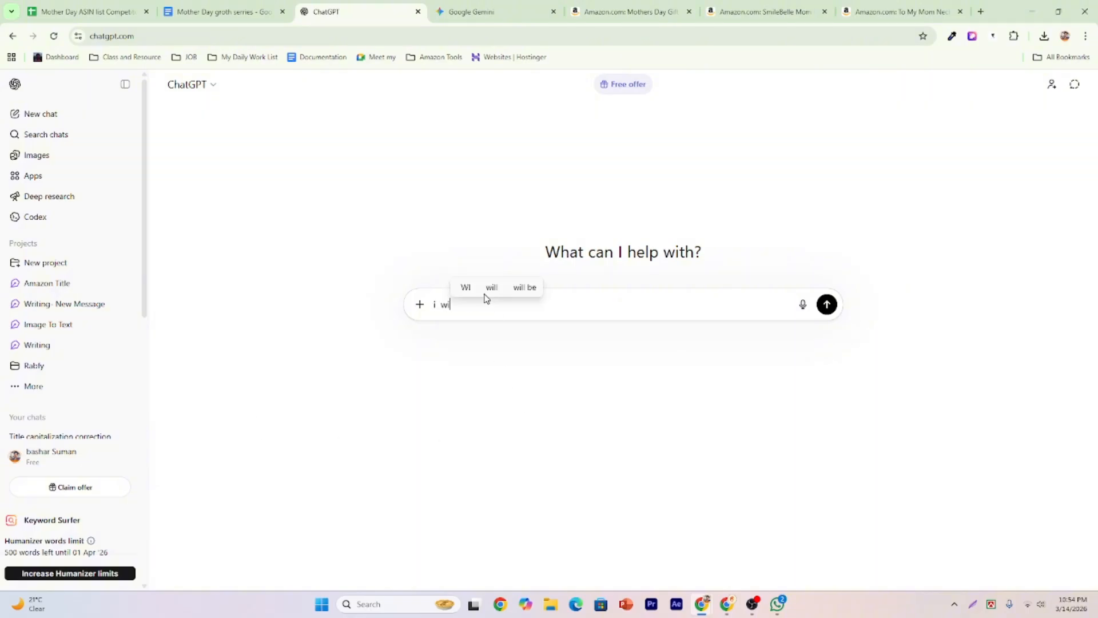
text(ll provie)
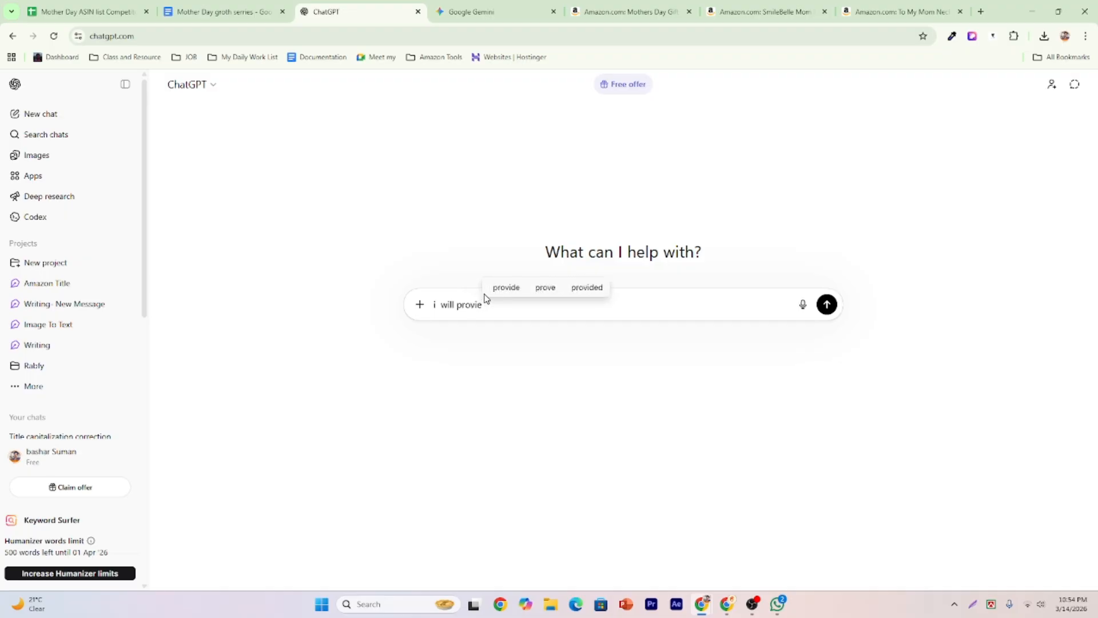
text(de a )
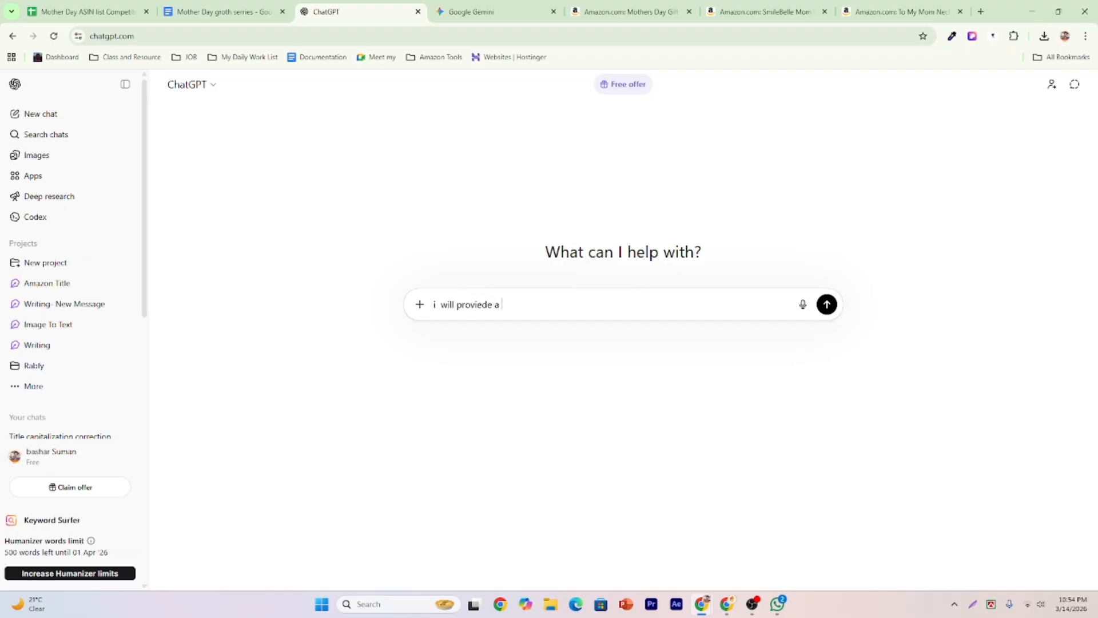
text(text. You shoul)
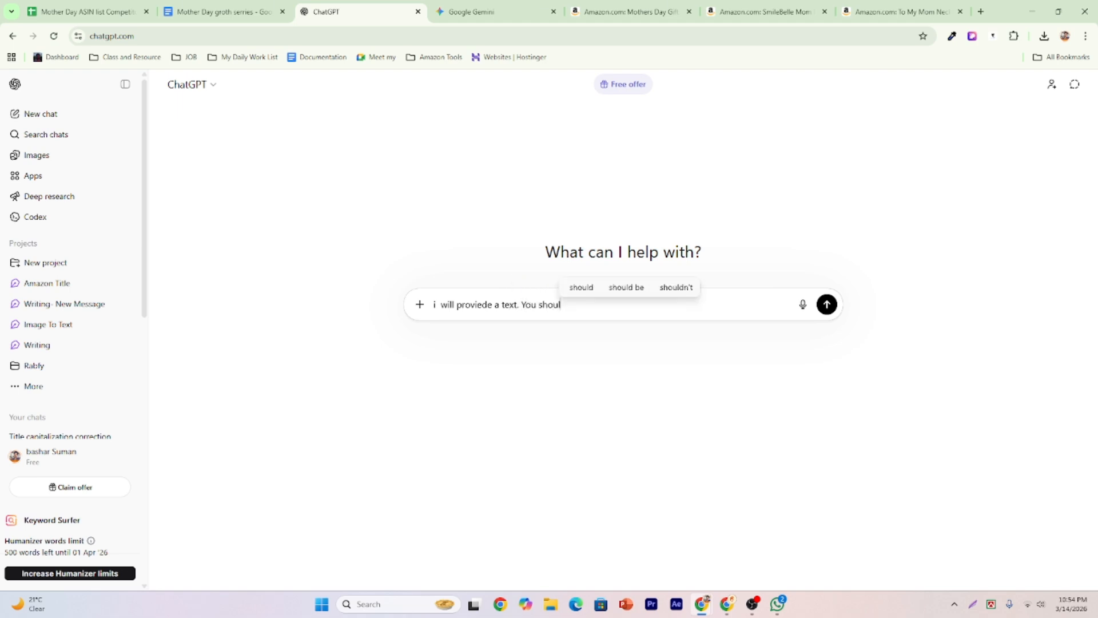
text(d no ch)
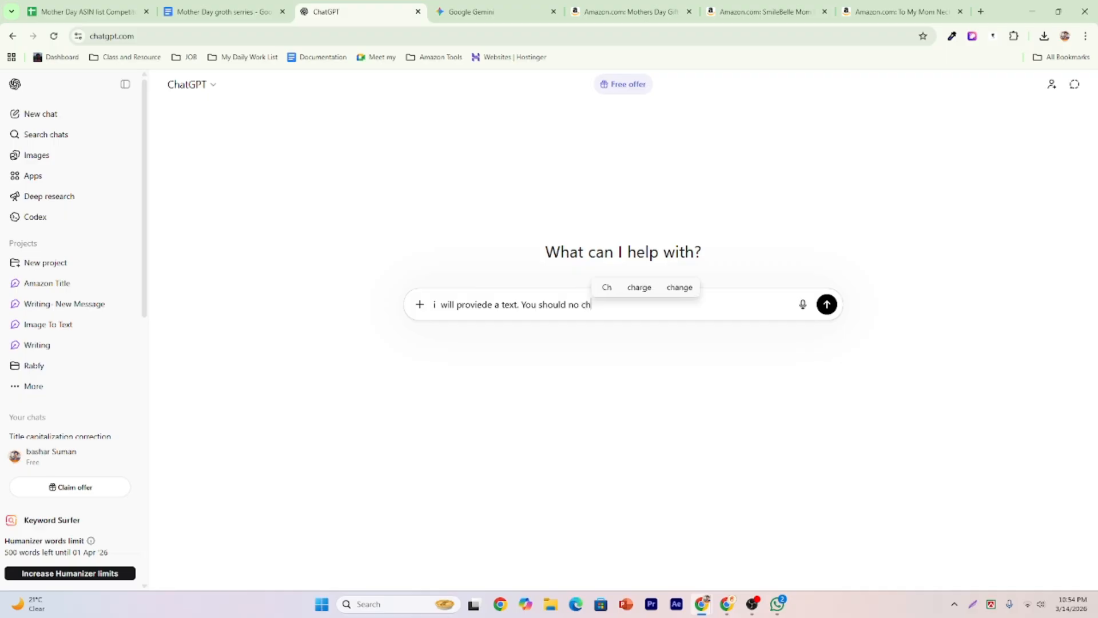
text(ange )
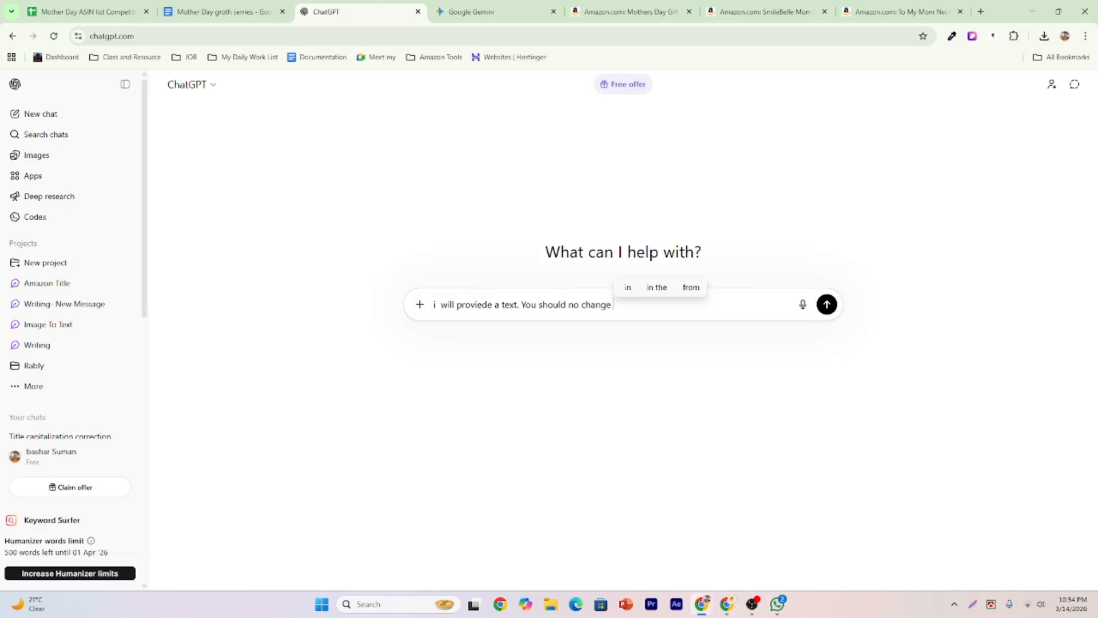
text(the firs)
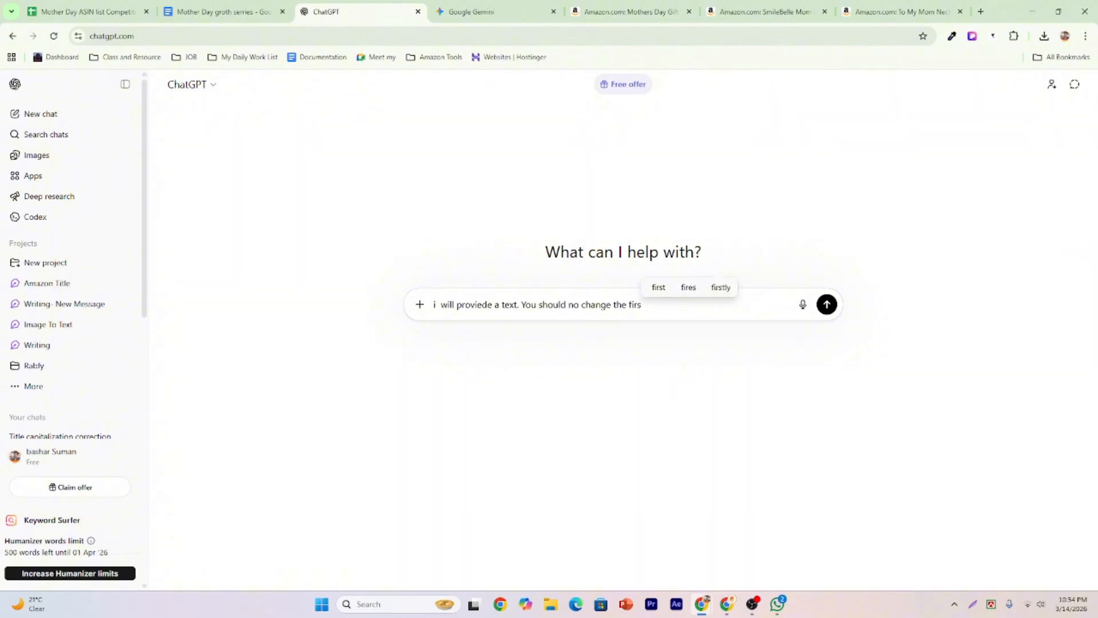
text(t)
text( and)
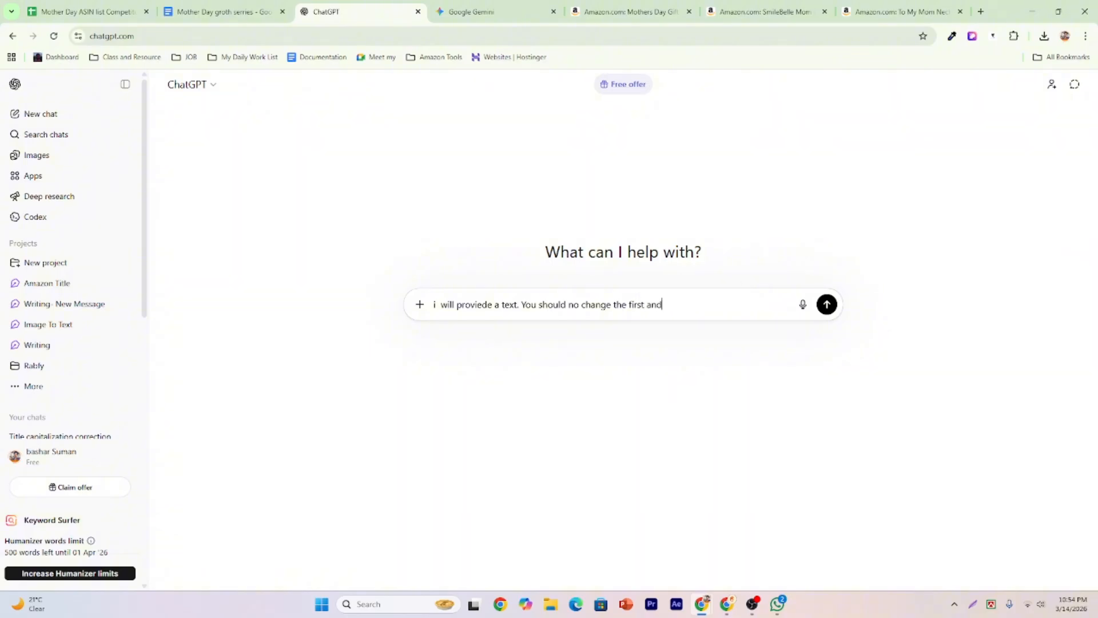
text( secon)
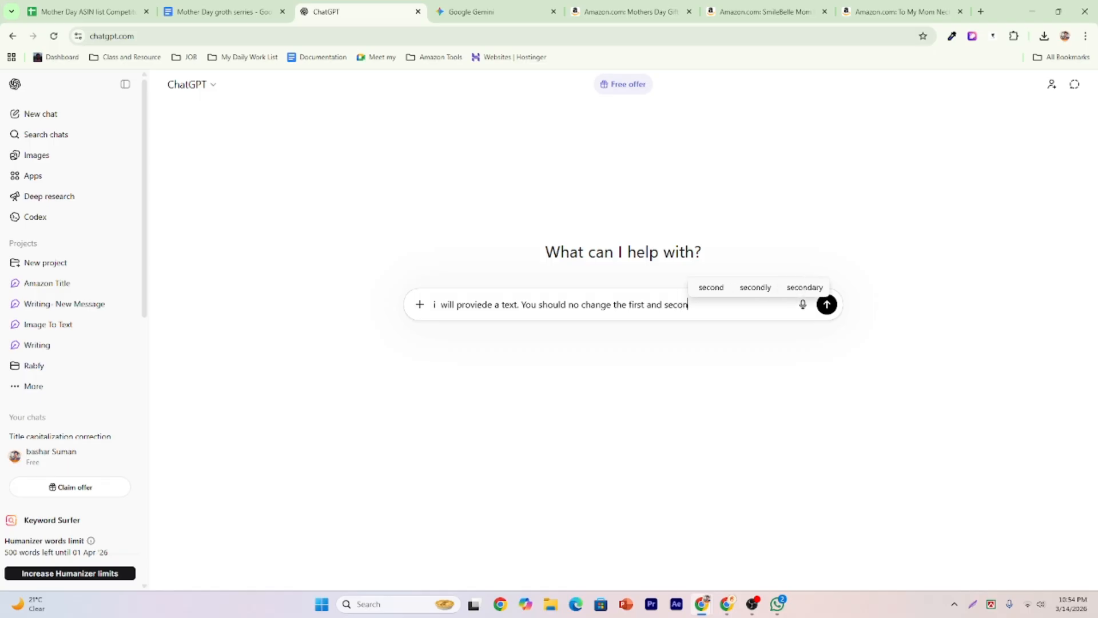
text(d part)
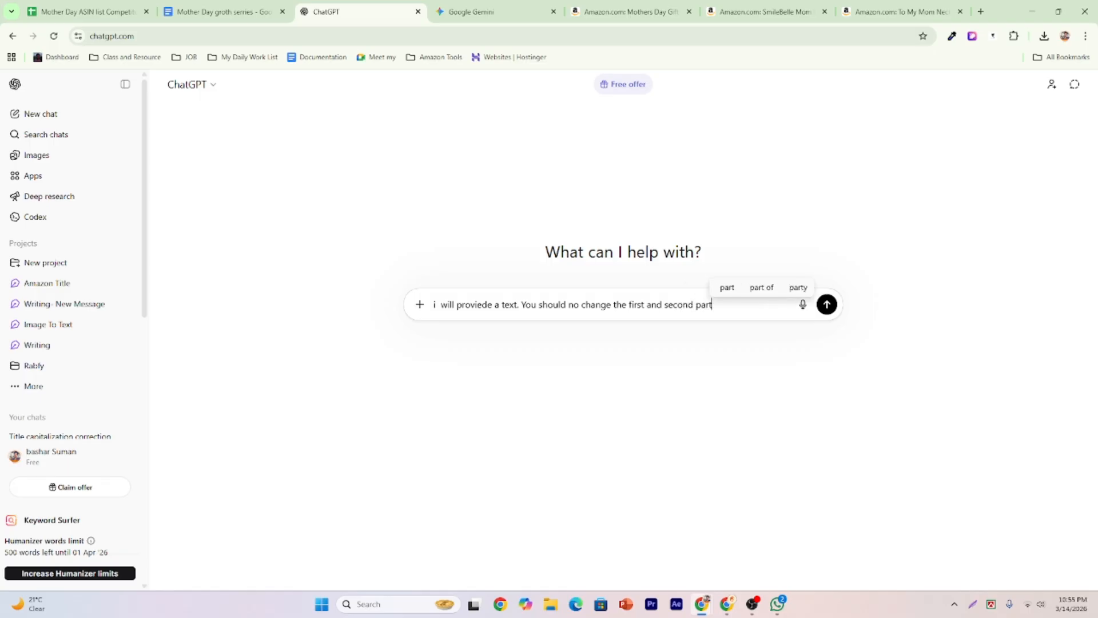
text(s.)
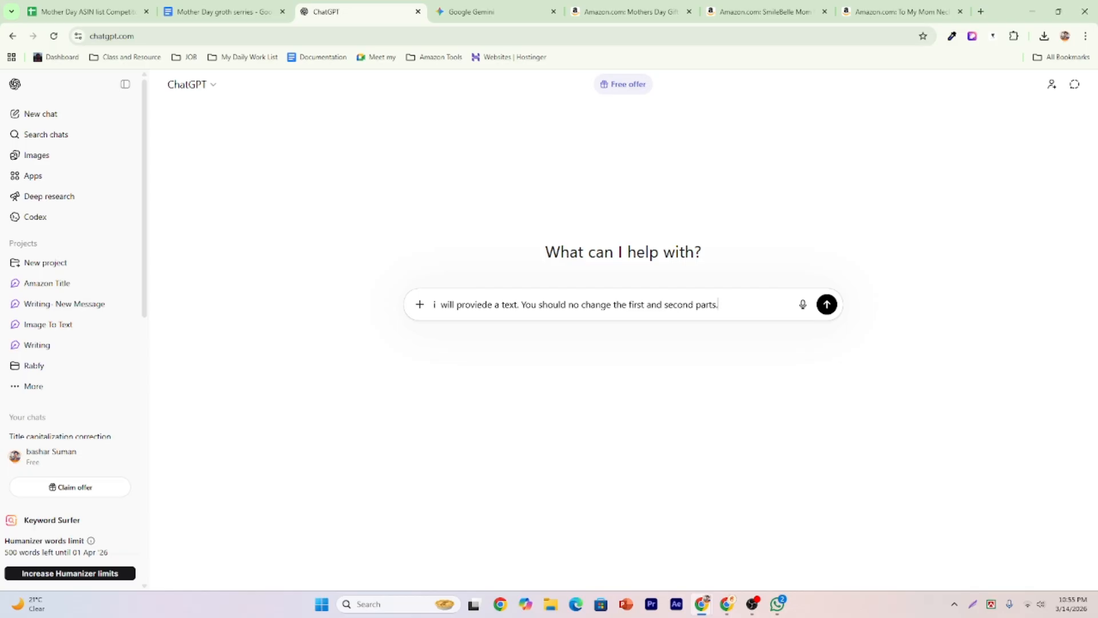
click(265, 10)
scroll(417, 264, up, 5)
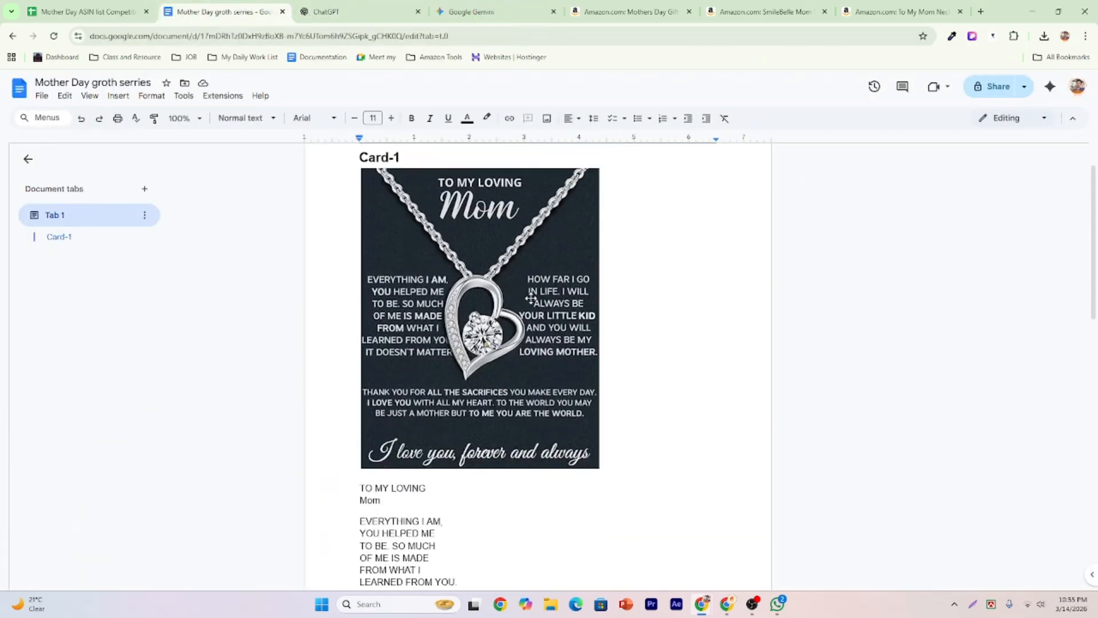
click(376, 12)
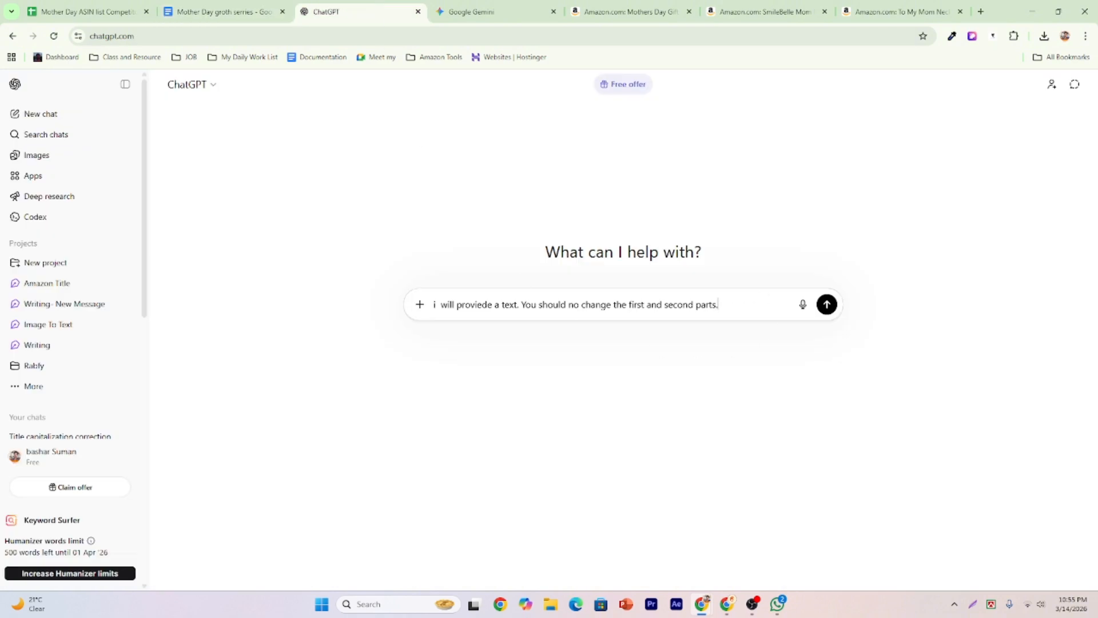
Add that only the third paragraph may be rephrased about 15%, keeping emotion and rhythm.
text(only t)
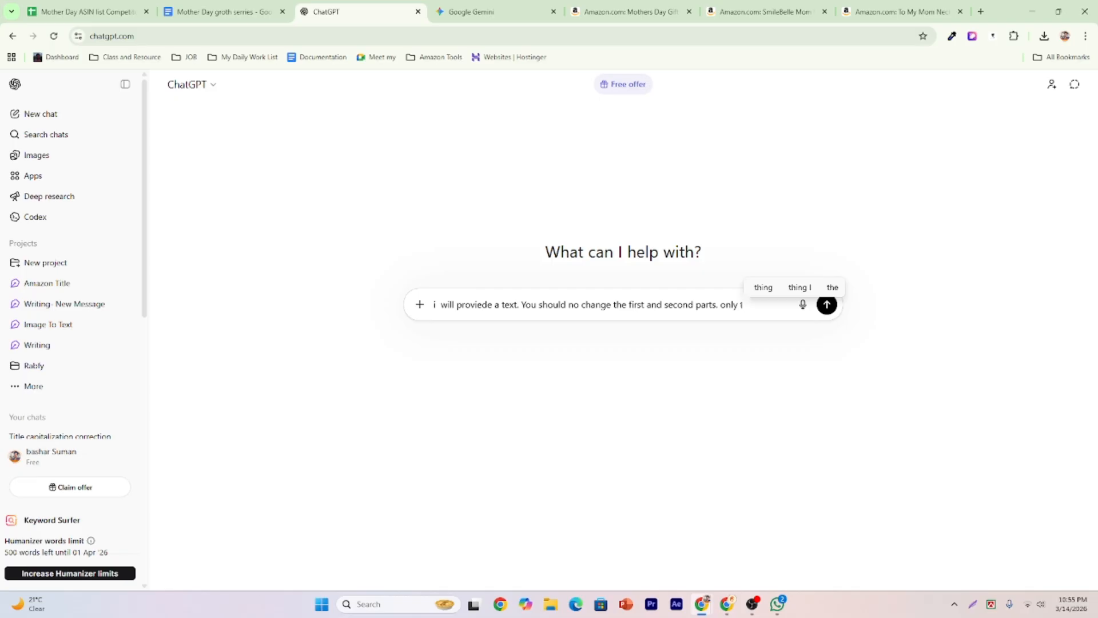
text(he thi)
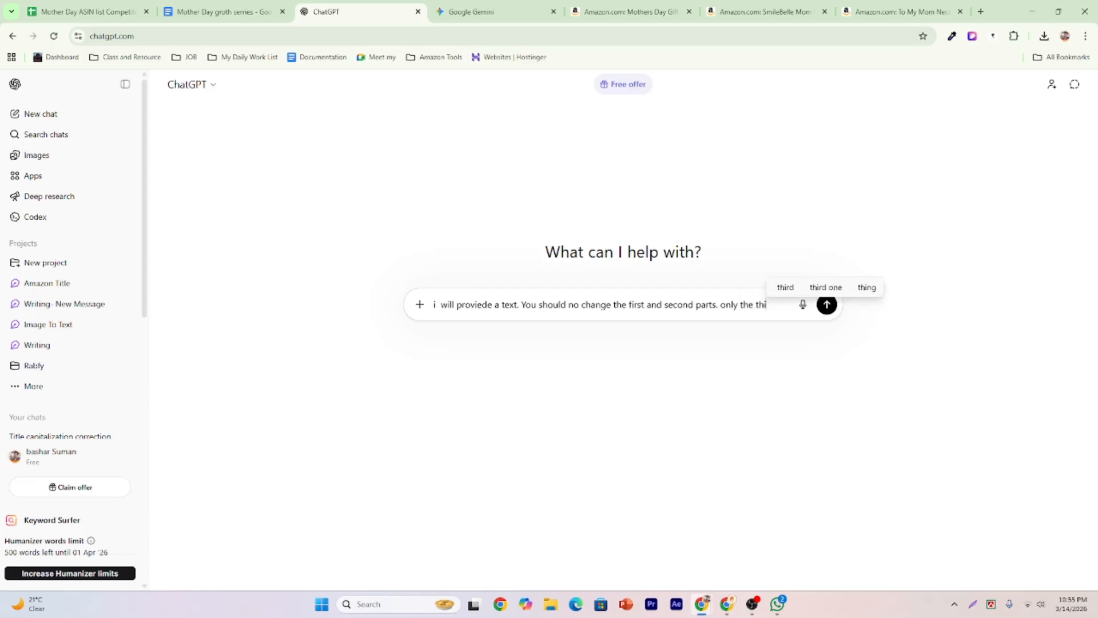
text(rd par)
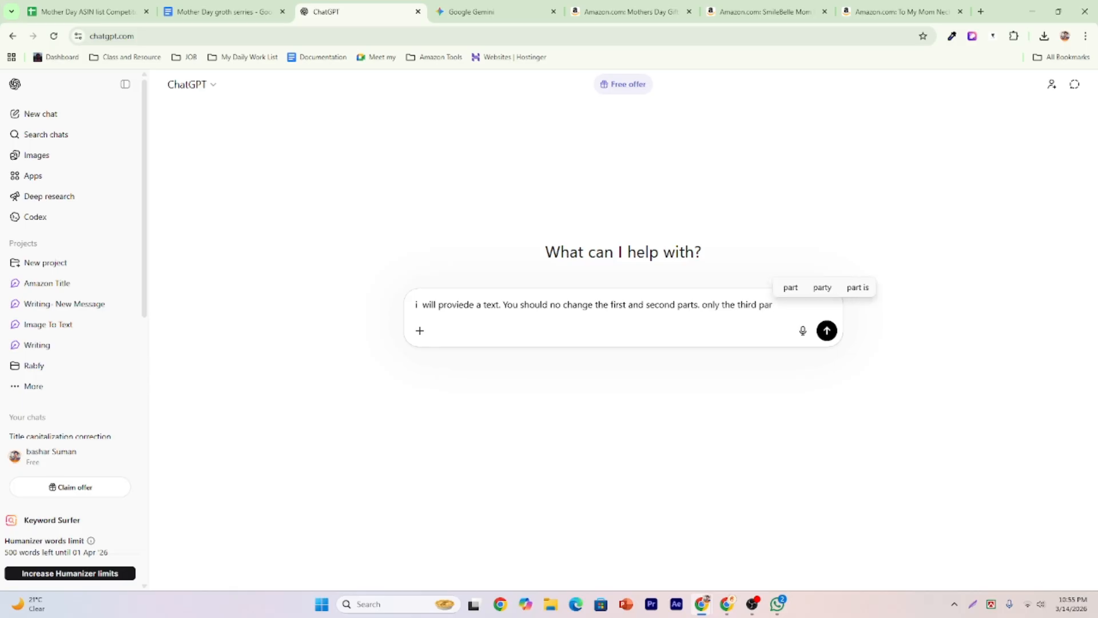
text(g)
text(rap)
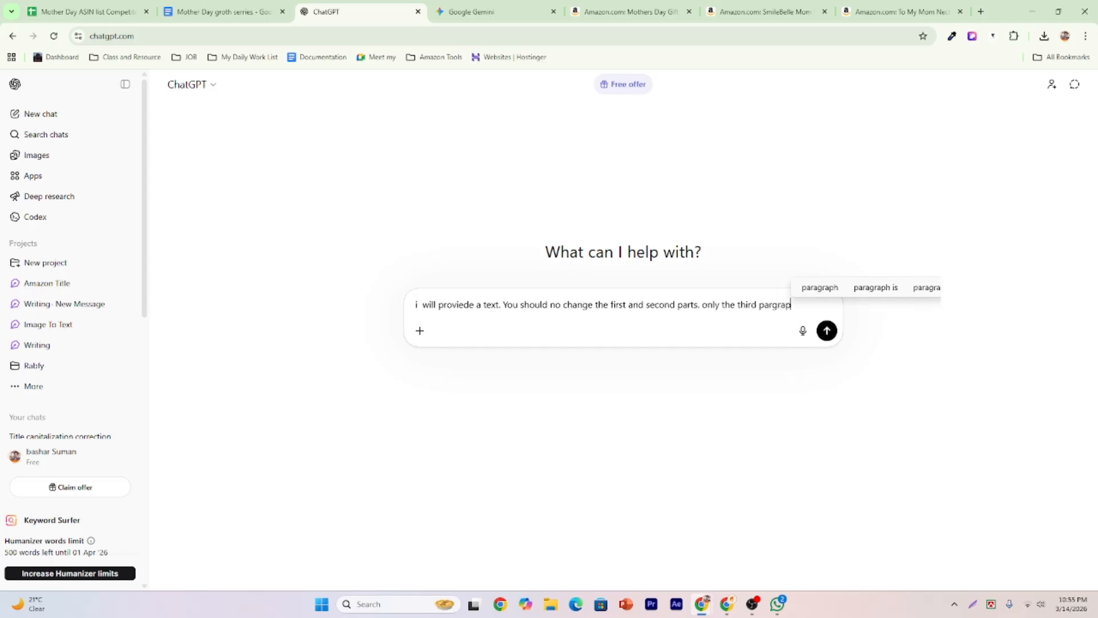
text(h can be )
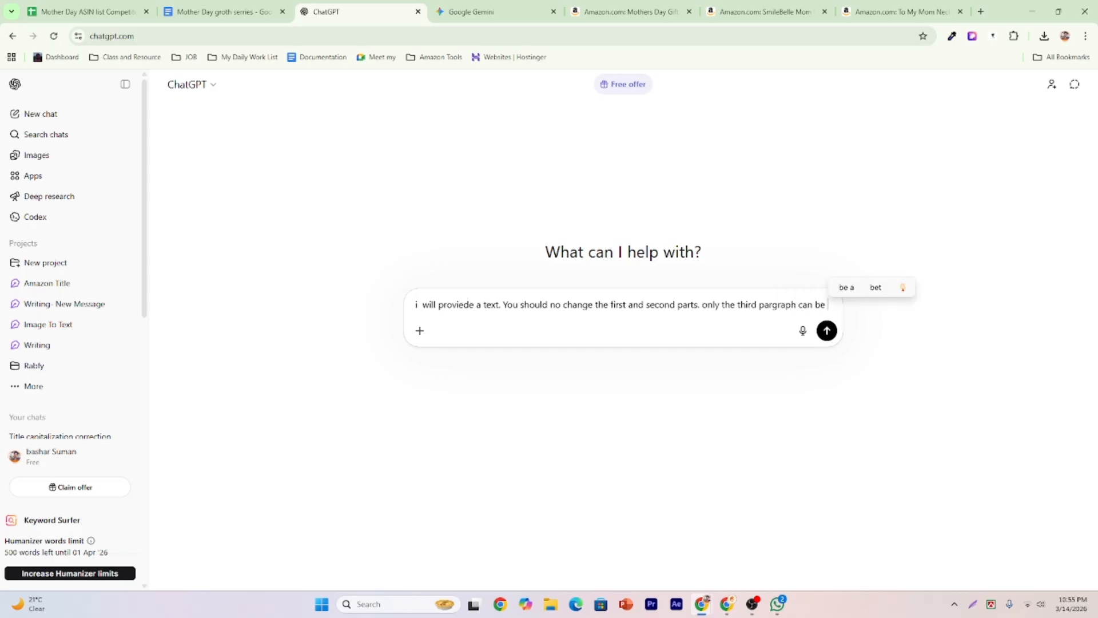
text(slightly )
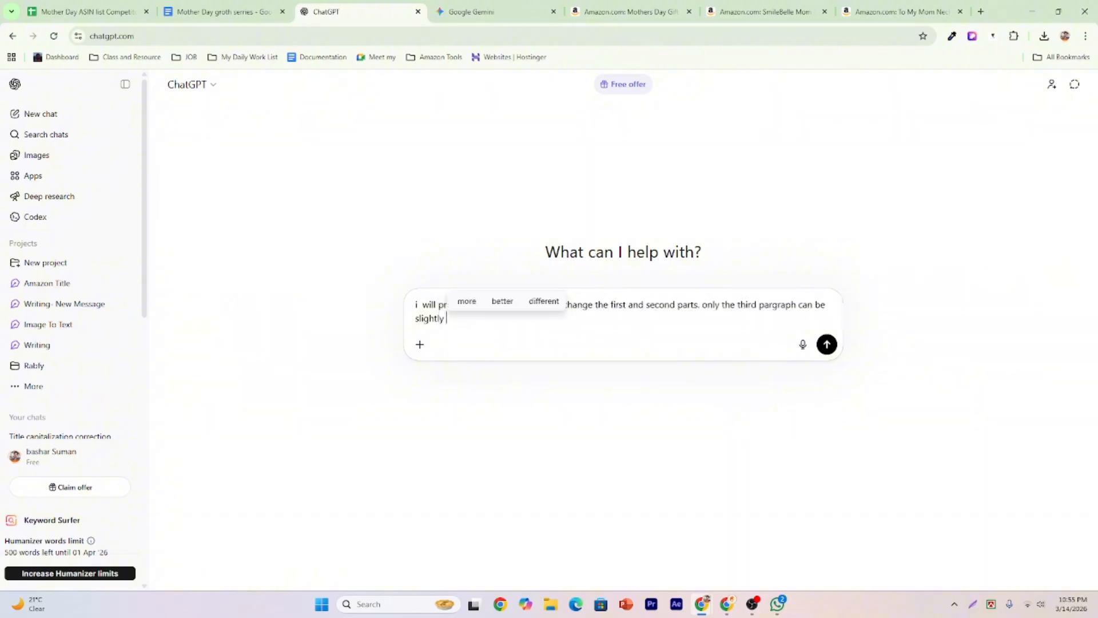
text(rp)
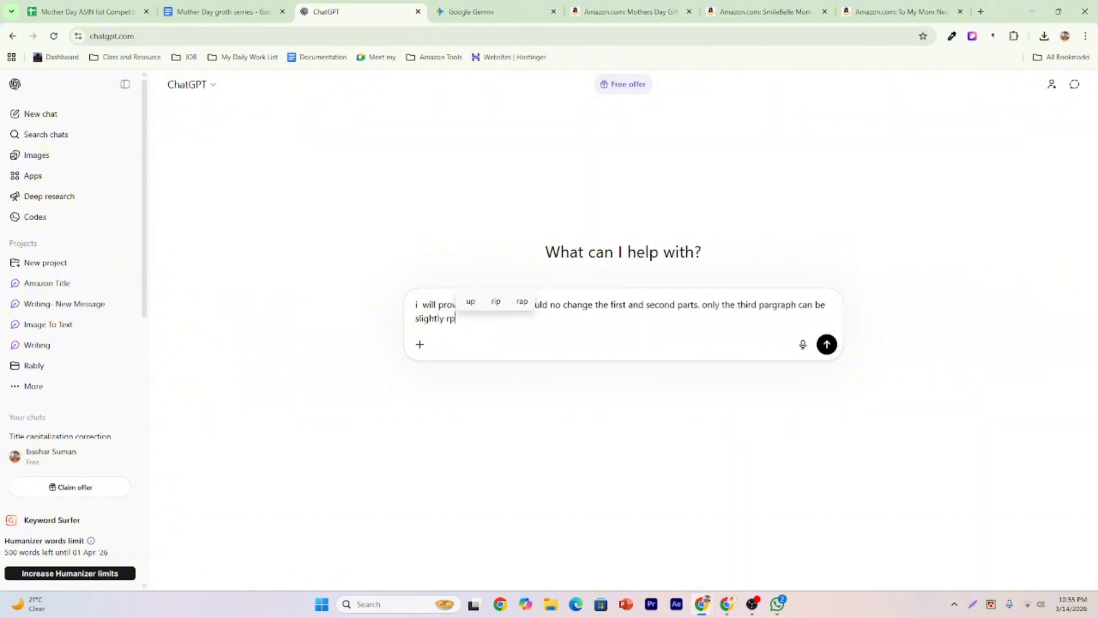
key(BackSpace)
text(e)
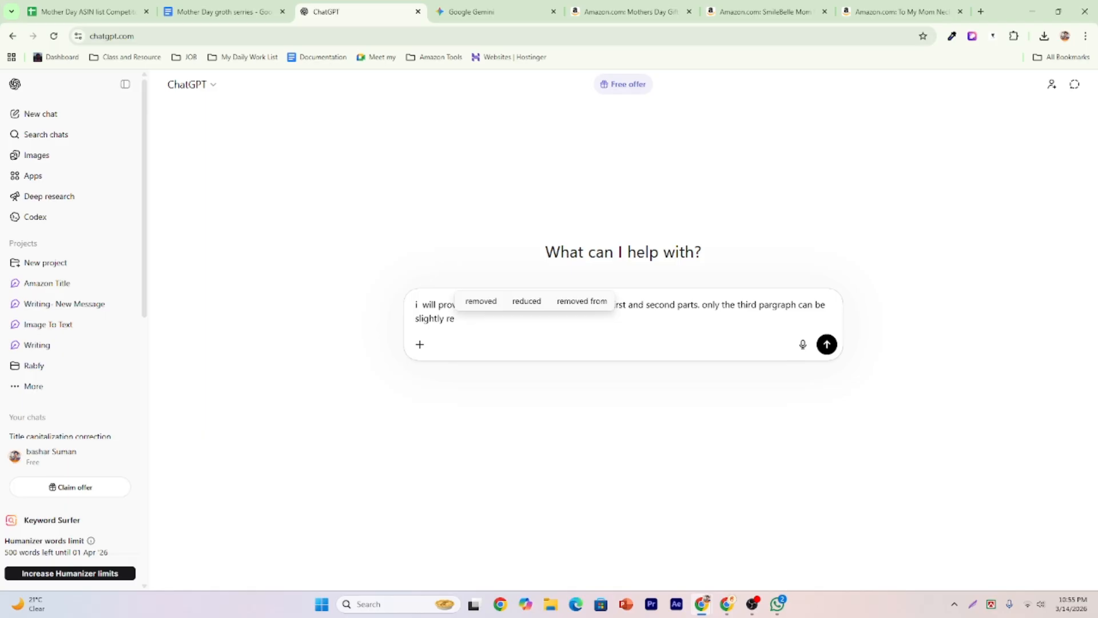
text(p)
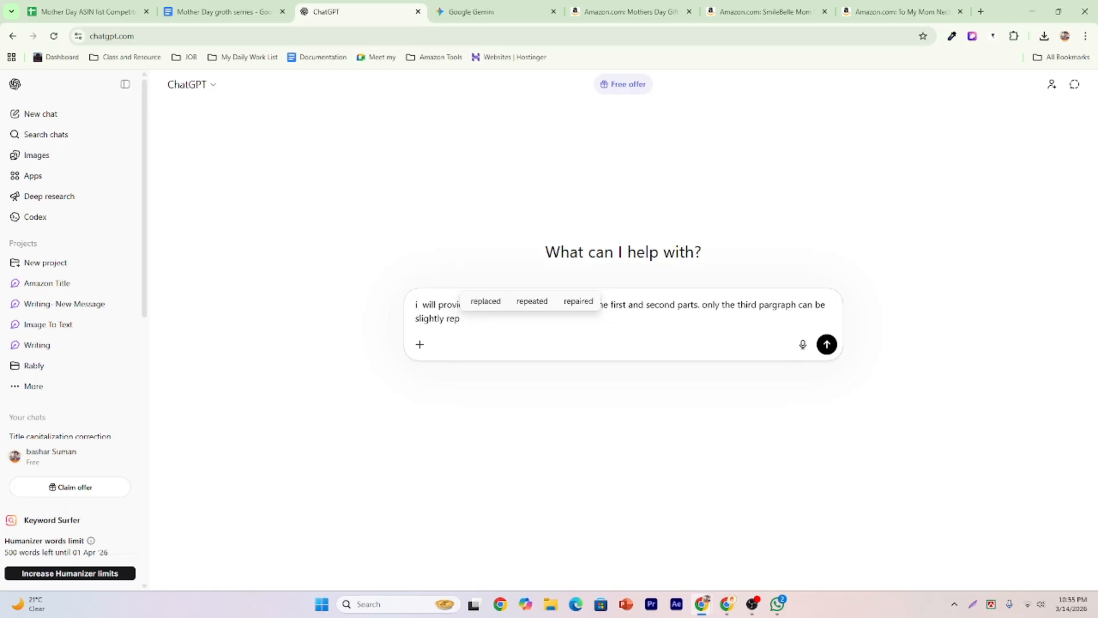
text(h)
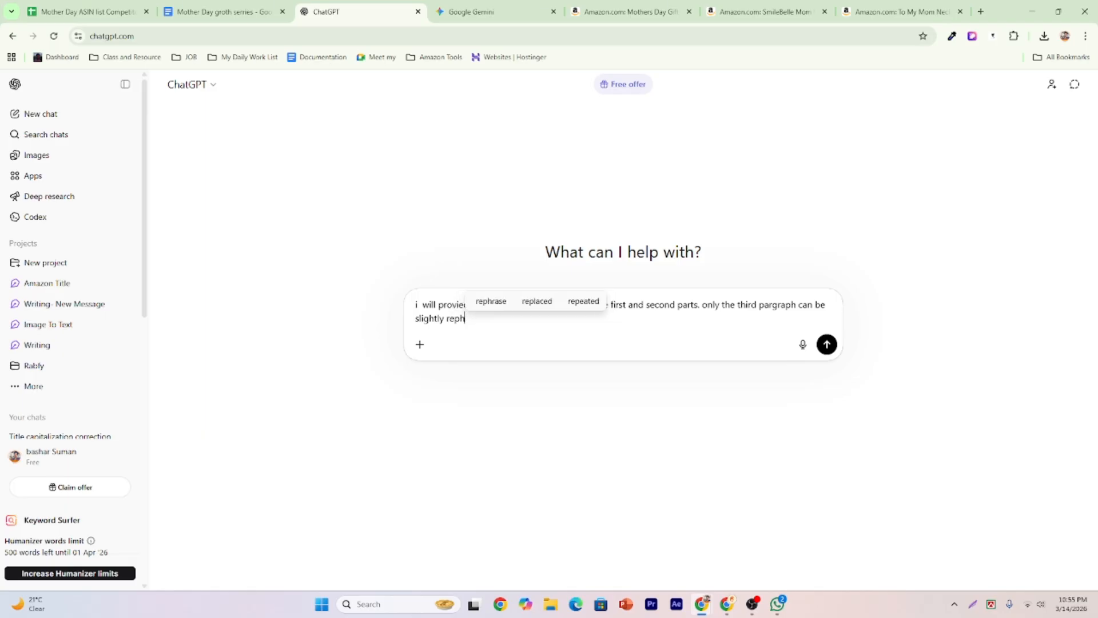
text(ras)
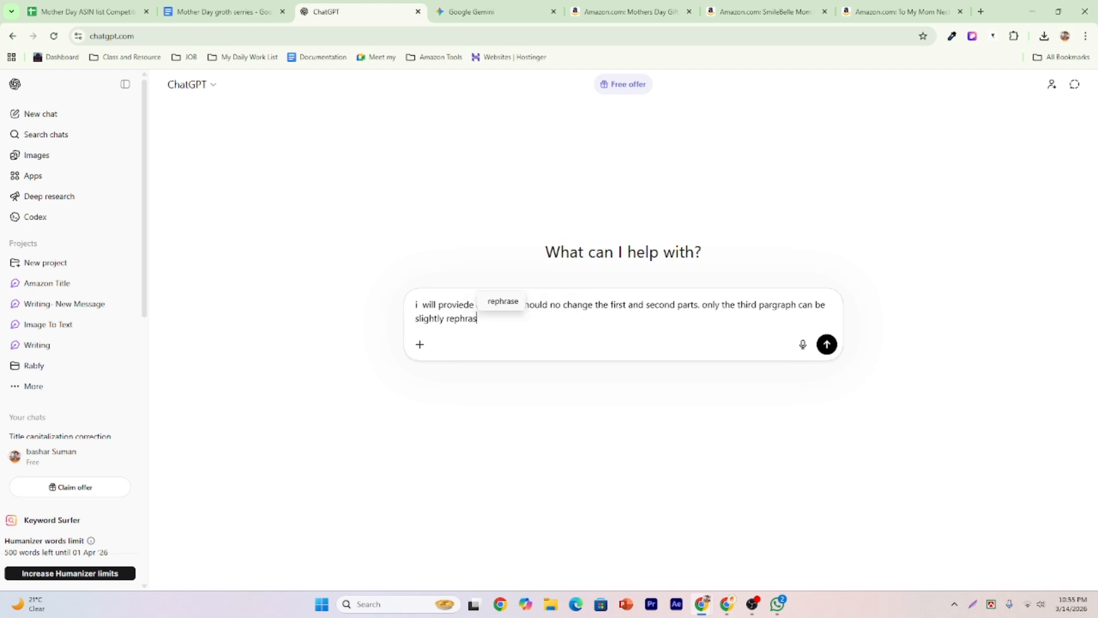
text(ed with minimal)
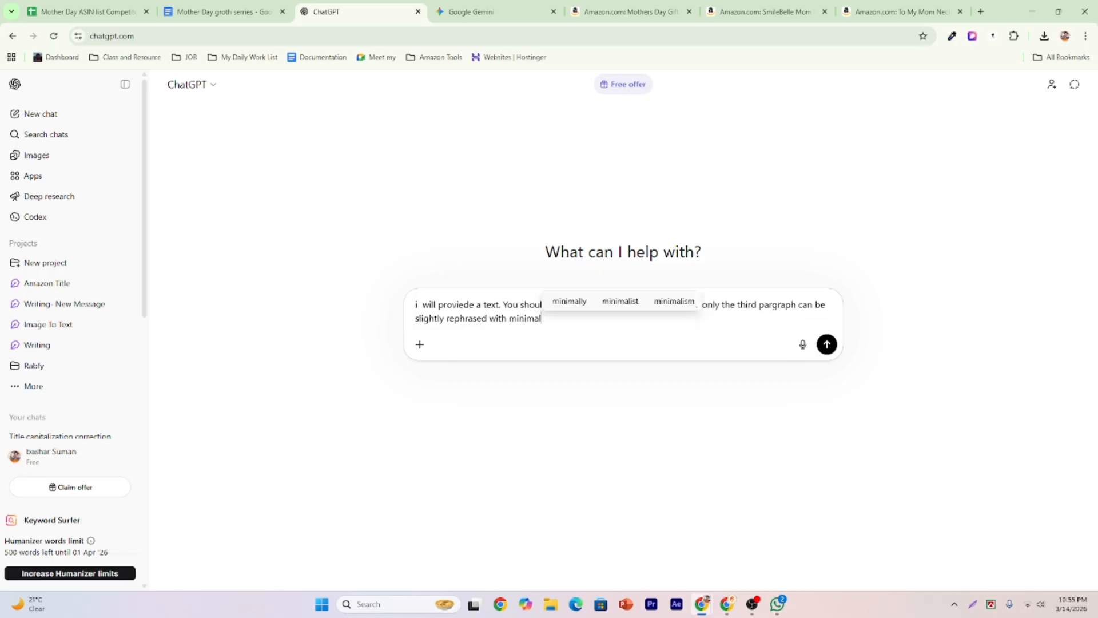
text( ch)
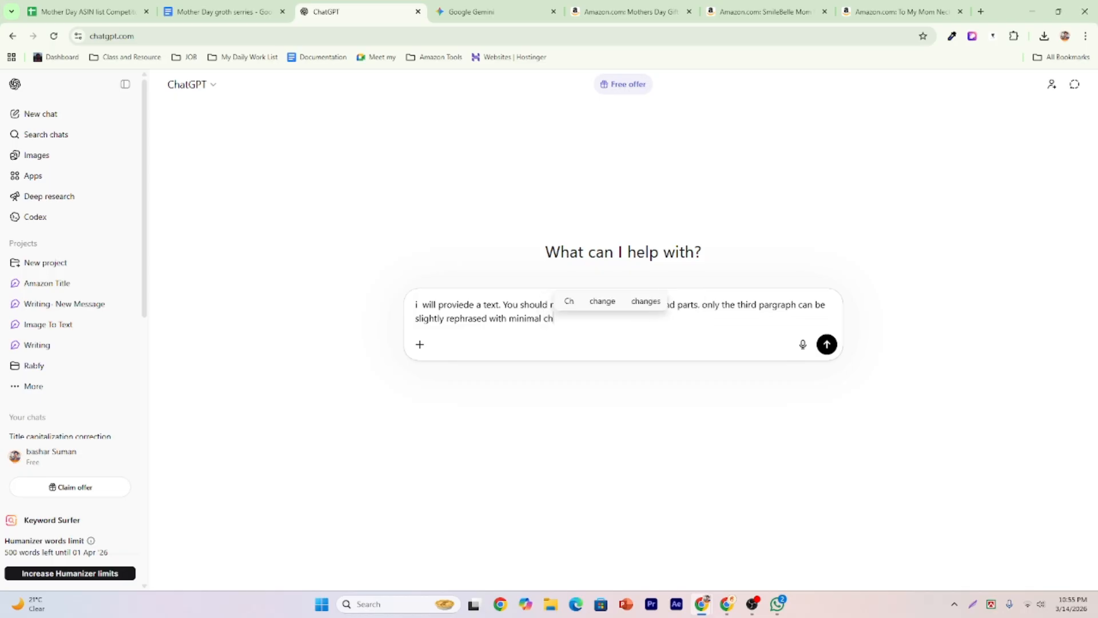
text(ange)
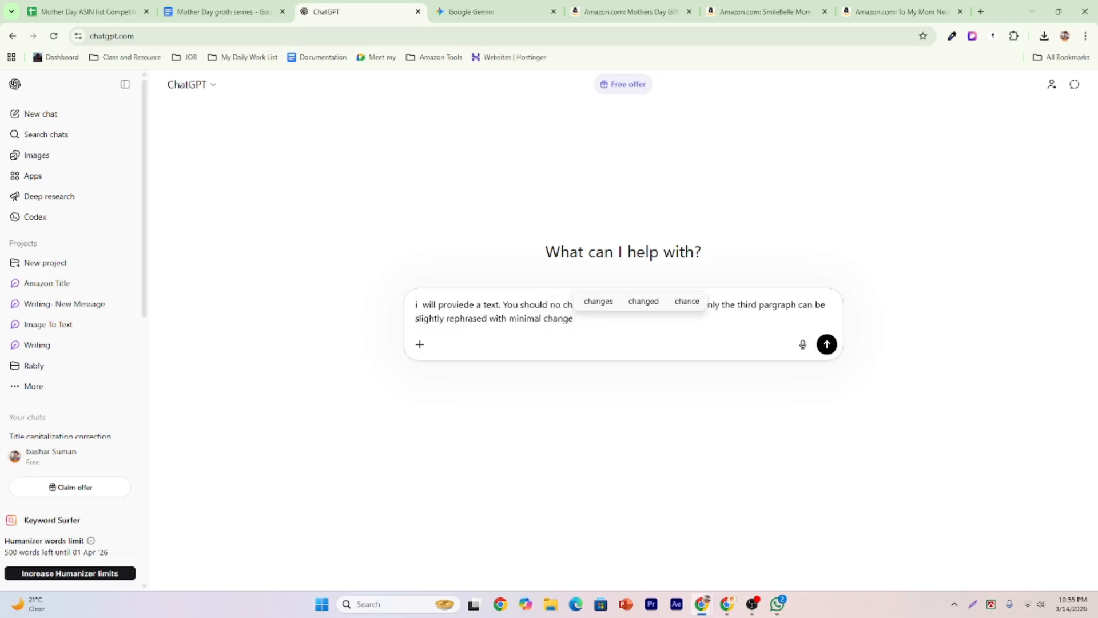
text(es)
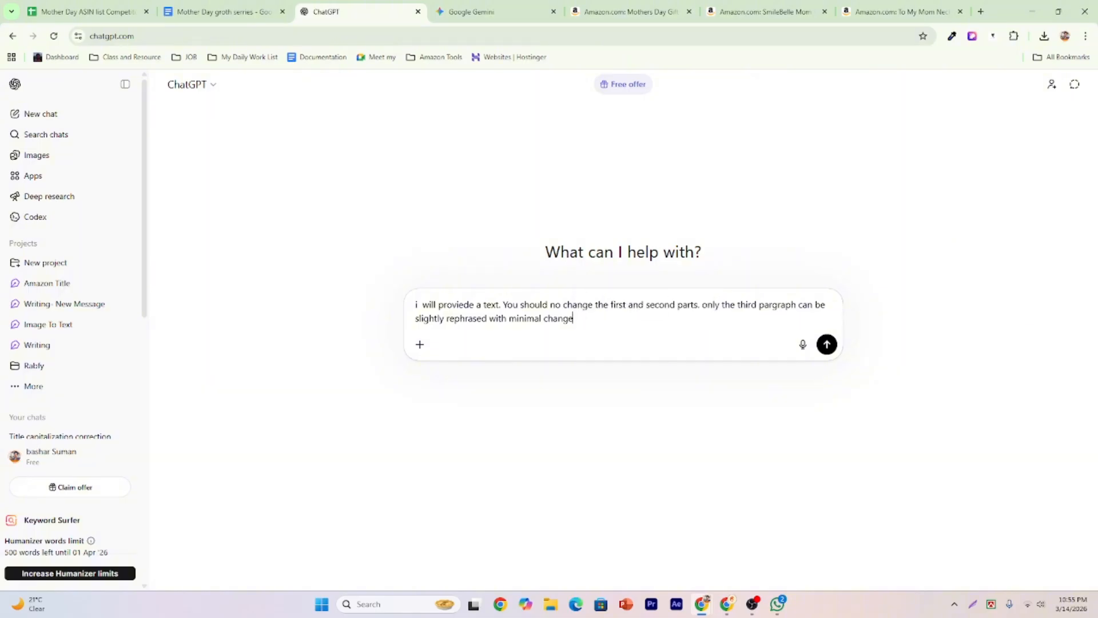
text(s )
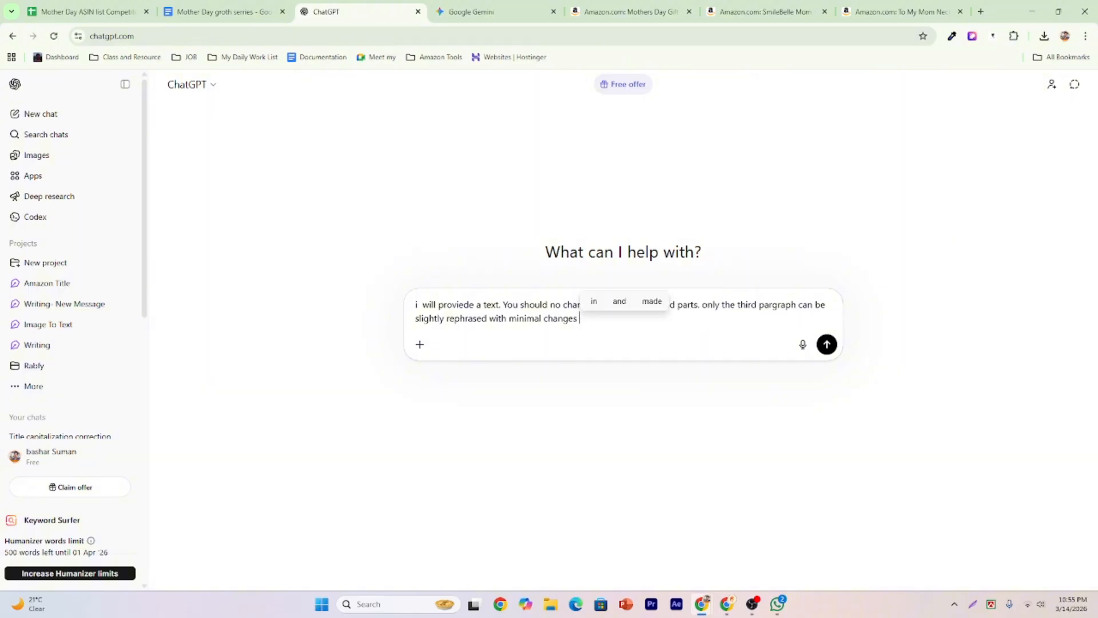
text(somt)
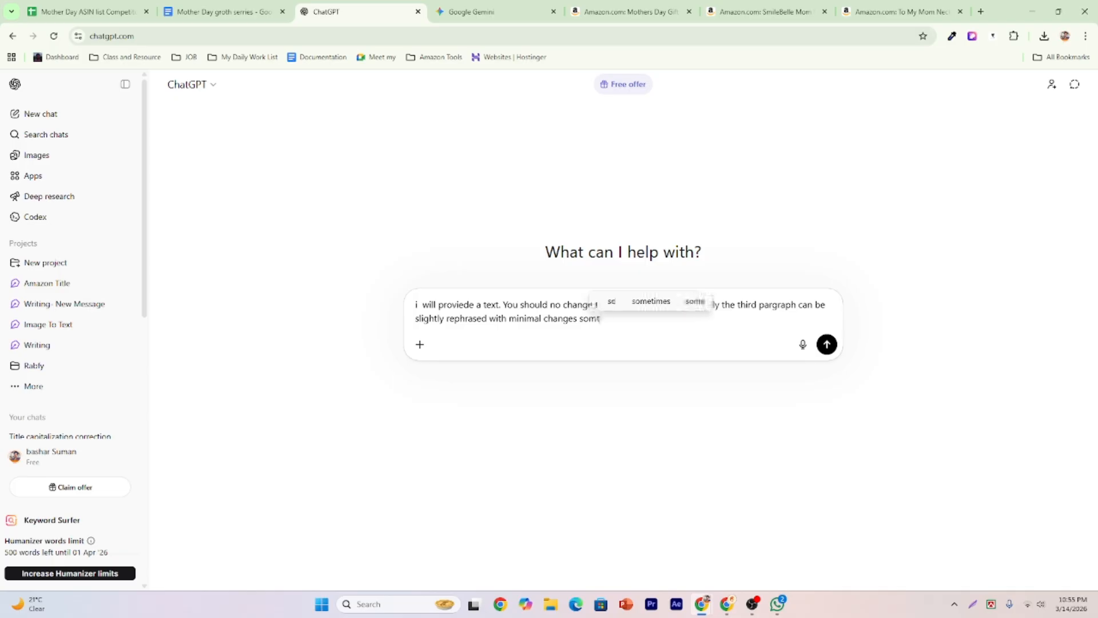
text(hing)
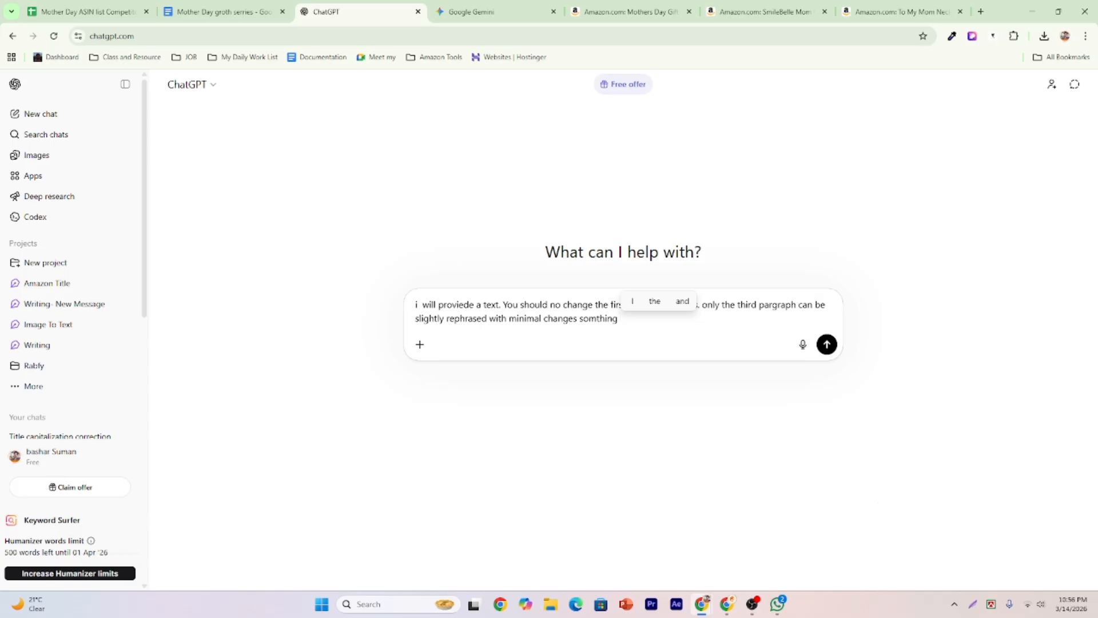
key(alt+Tab)
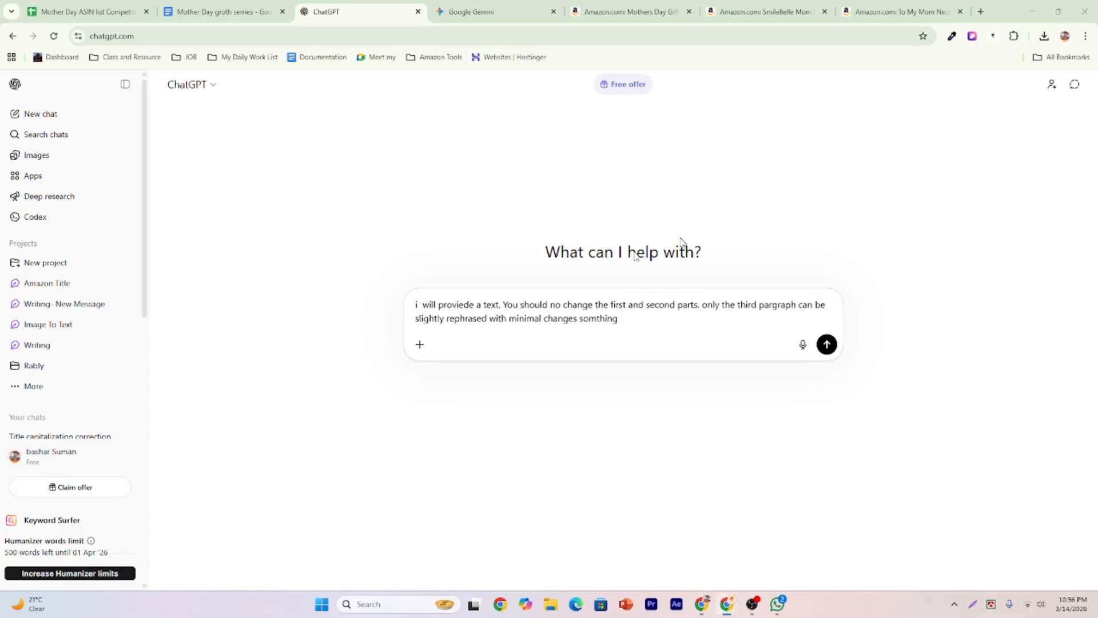
key(alt+Tab)
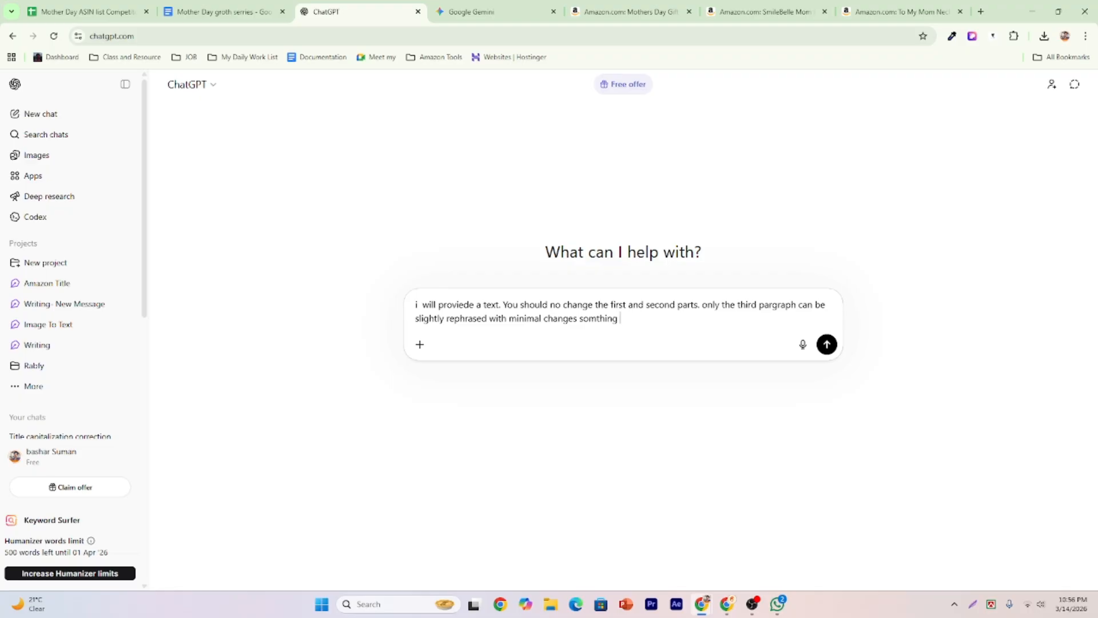
text(15)
text(% keepin)
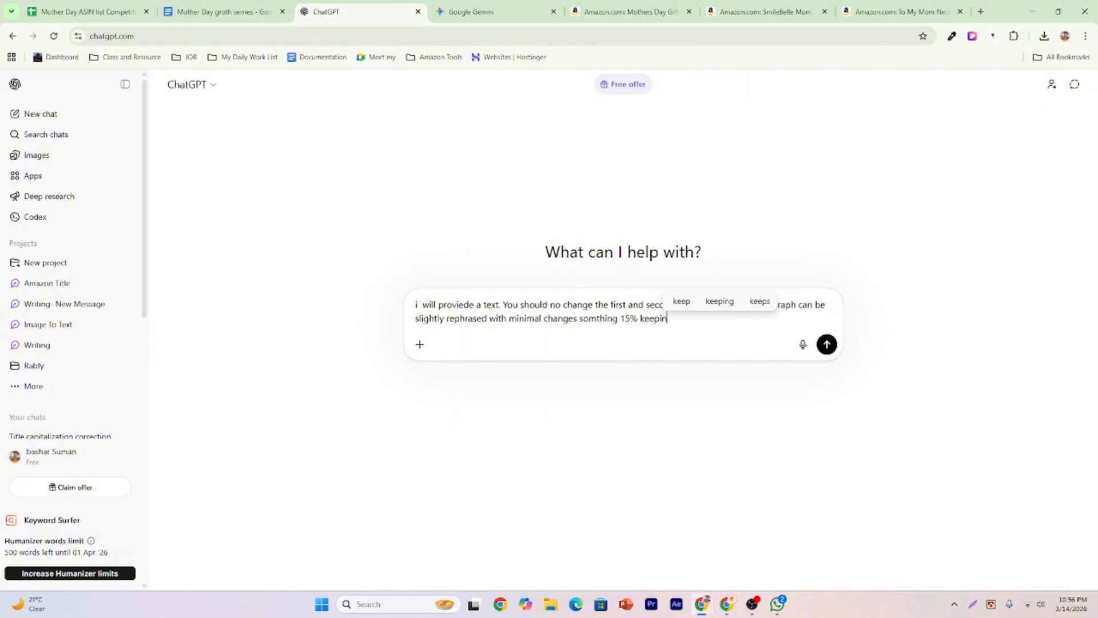
text(g the s)
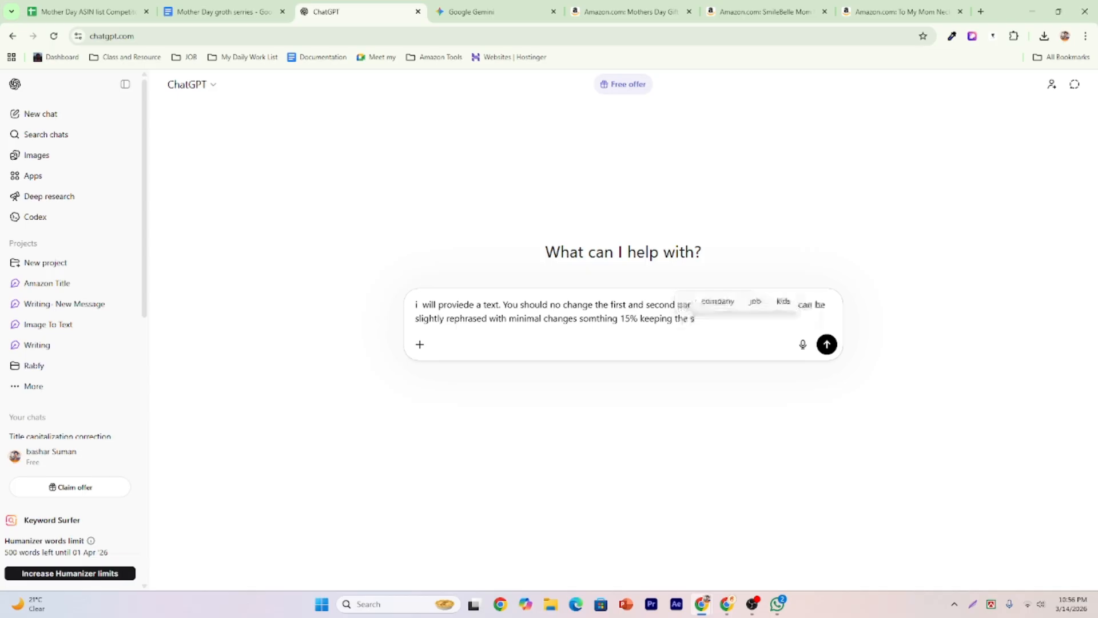
text(ame emotion )
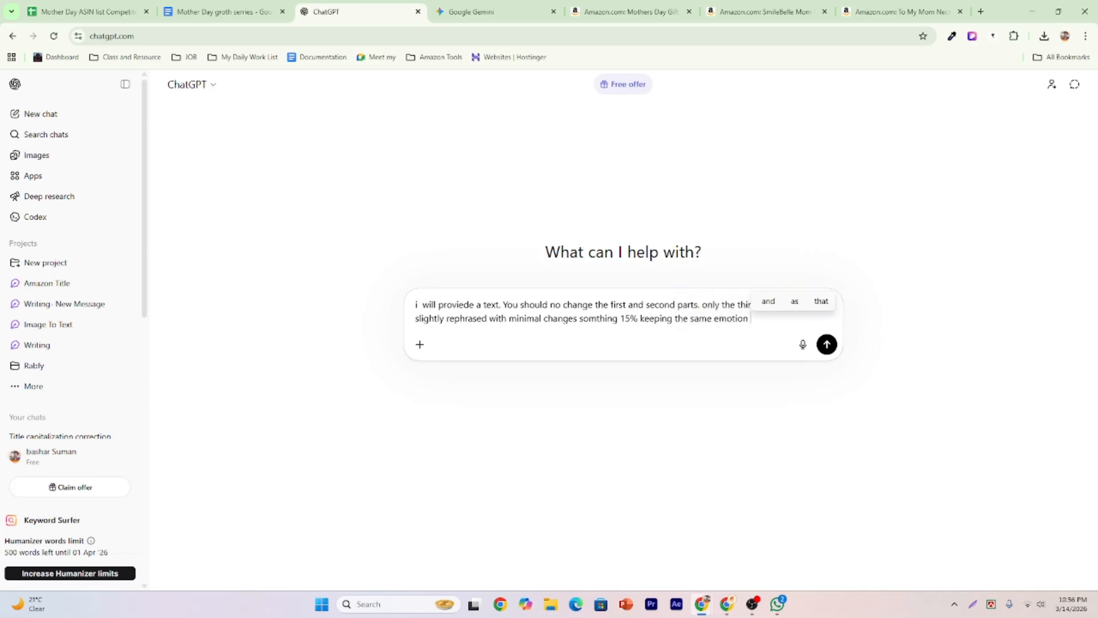
text(and r)
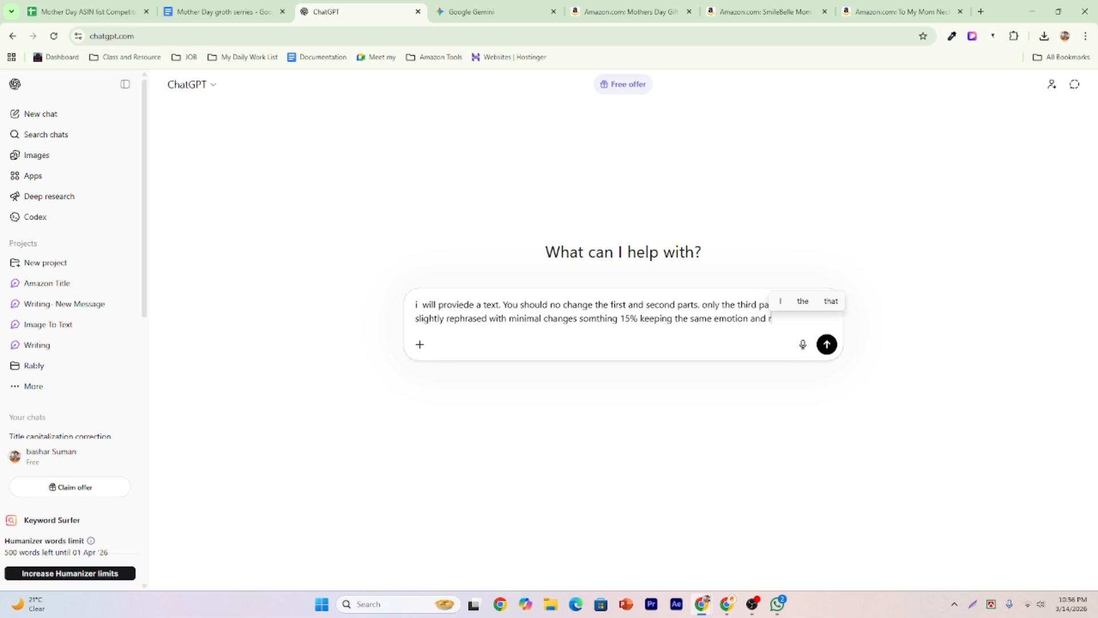
text(hythm)
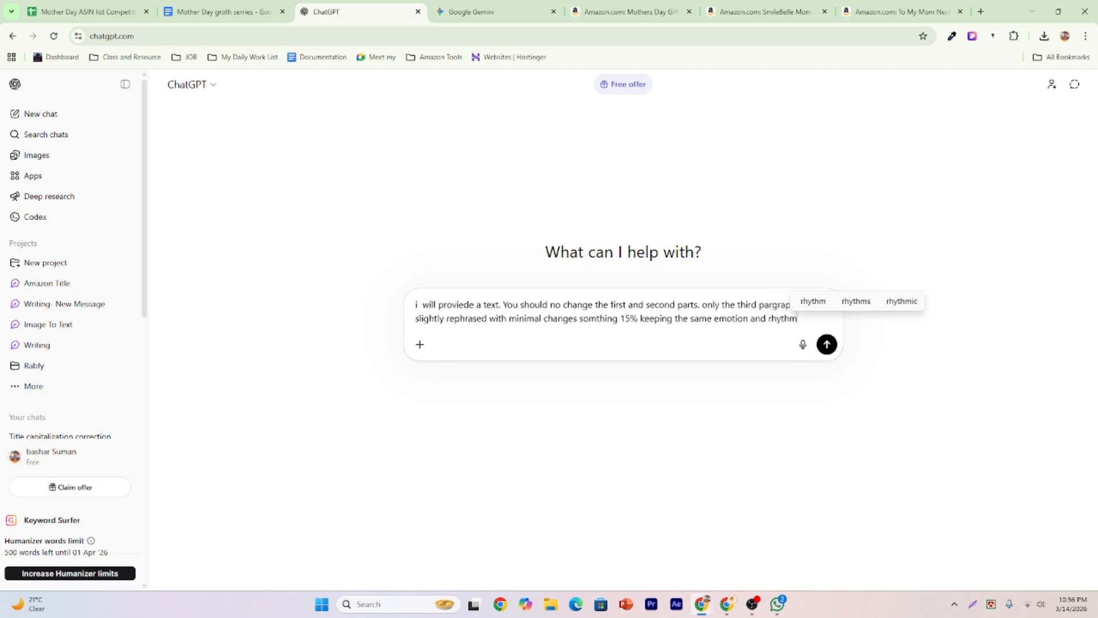
text(.)
Send the rephrasing prompt and check the reply's bullets confirming parts 1–2 unchanged and the 15% rewording.
key(Return)
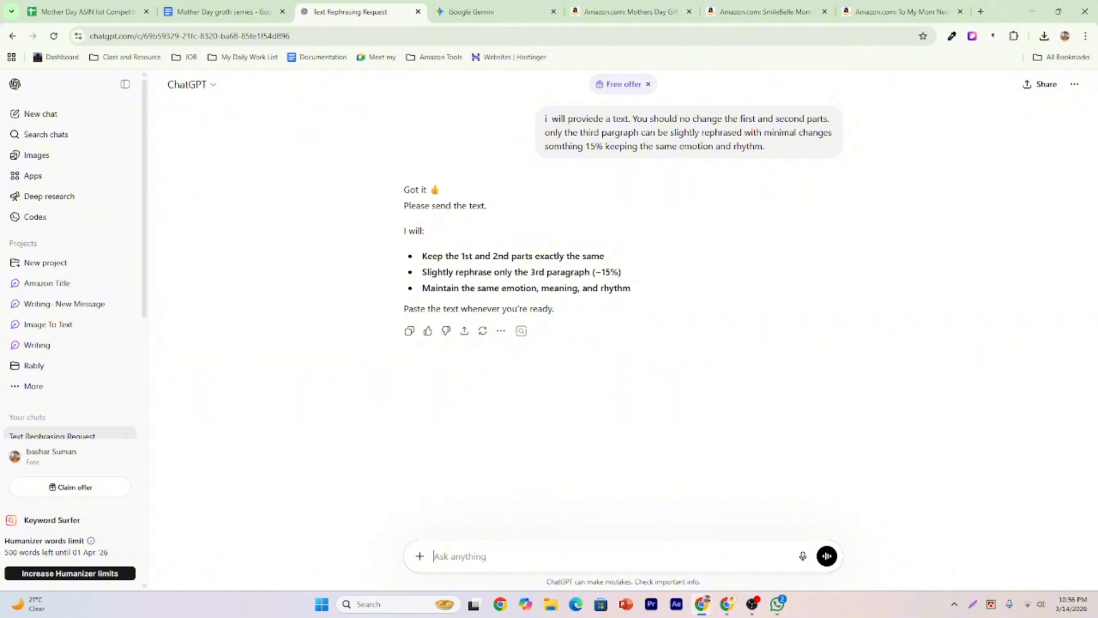
drag(464, 255, 600, 256)
click(599, 255)
drag(456, 271, 574, 272)
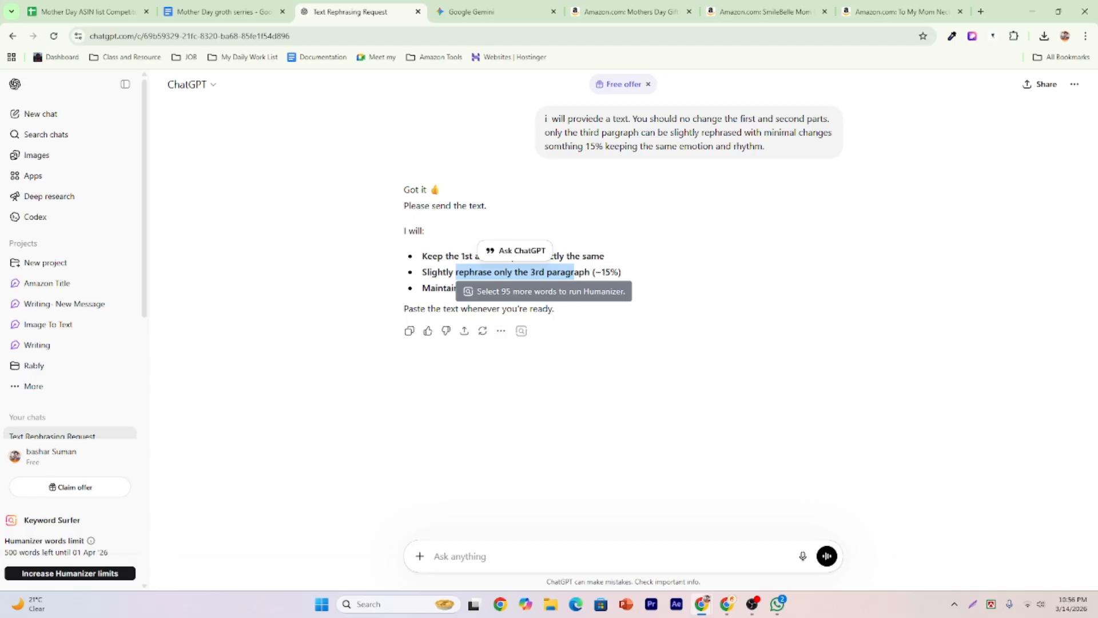
click(605, 271)
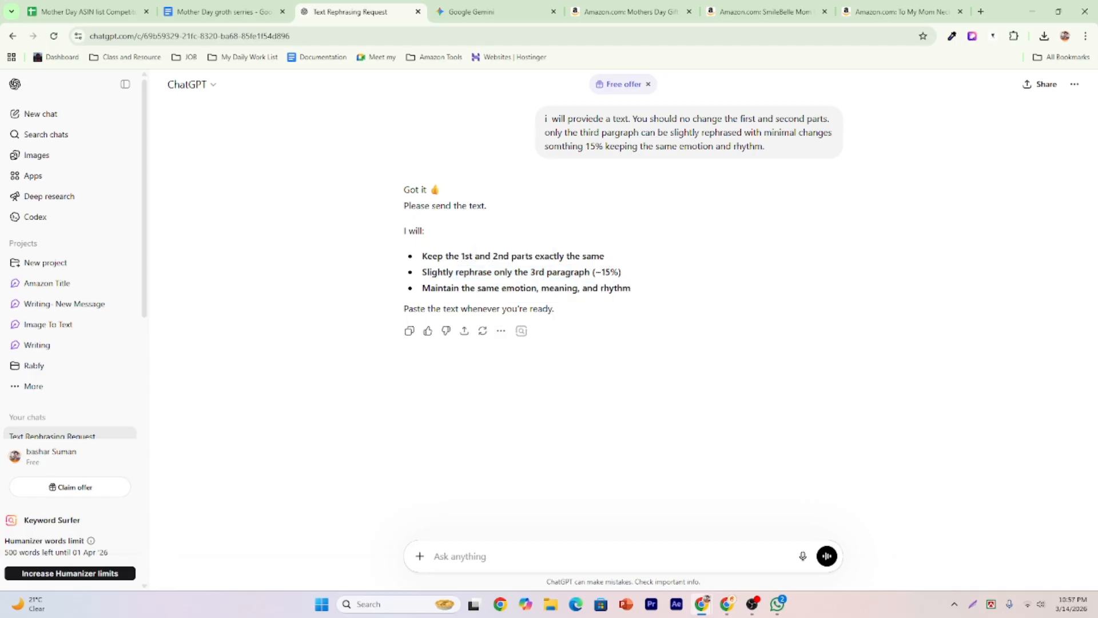
double_click(605, 271)
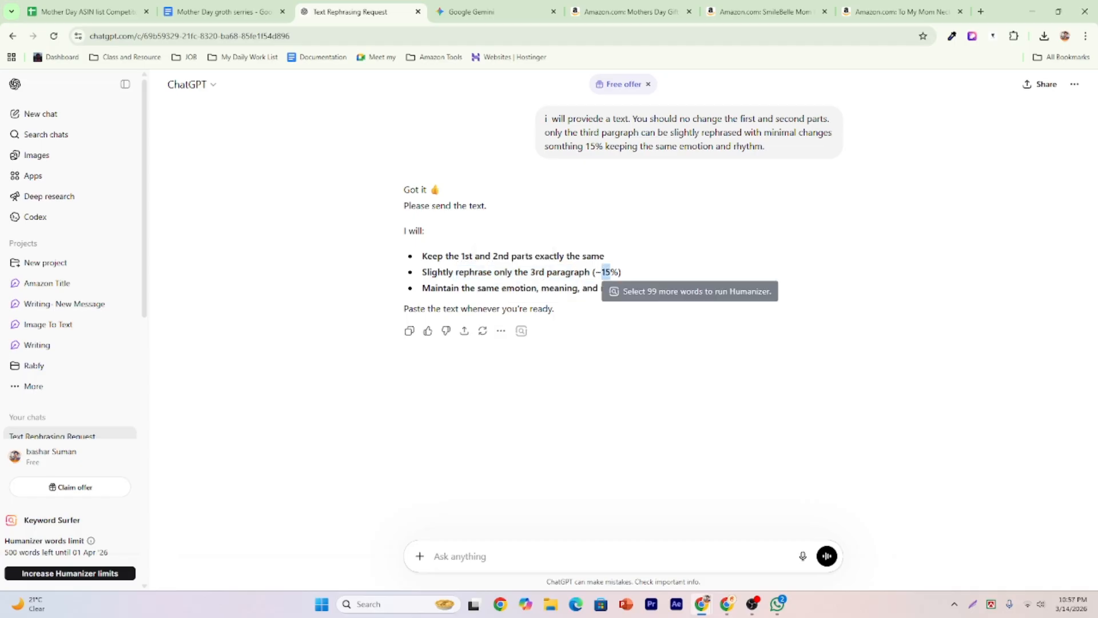
Copy the document's card text from 'EVERYTHING I AM' through the 'THANK YOU' paragraph, then go back to ChatGPT.
click(194, 14)
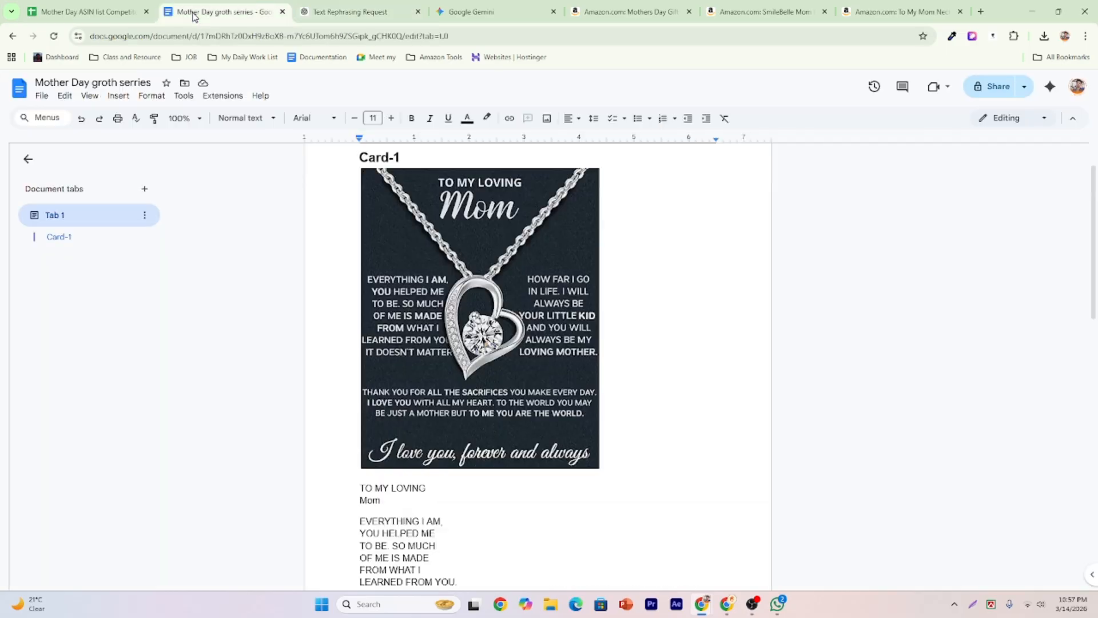
scroll(490, 423, down, 4)
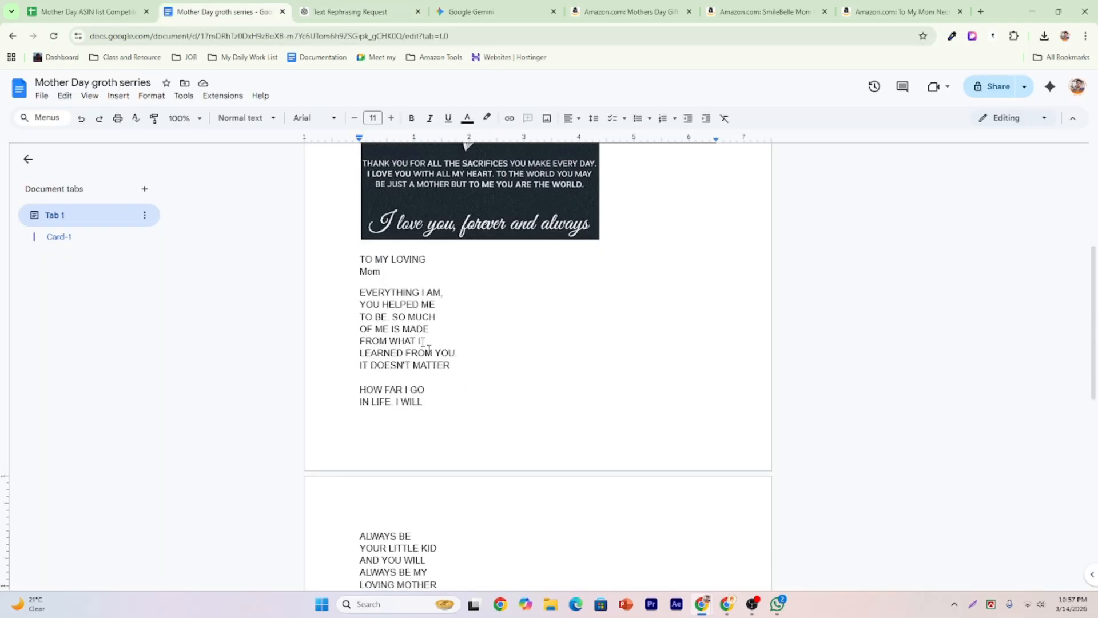
drag(359, 293, 636, 451)
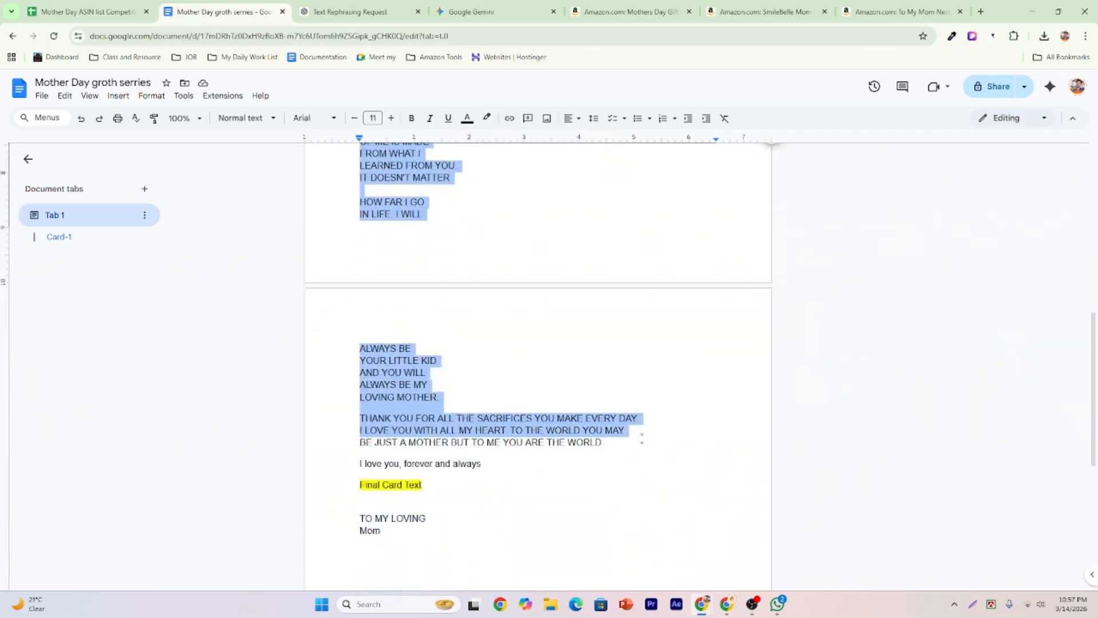
right_click(366, 354)
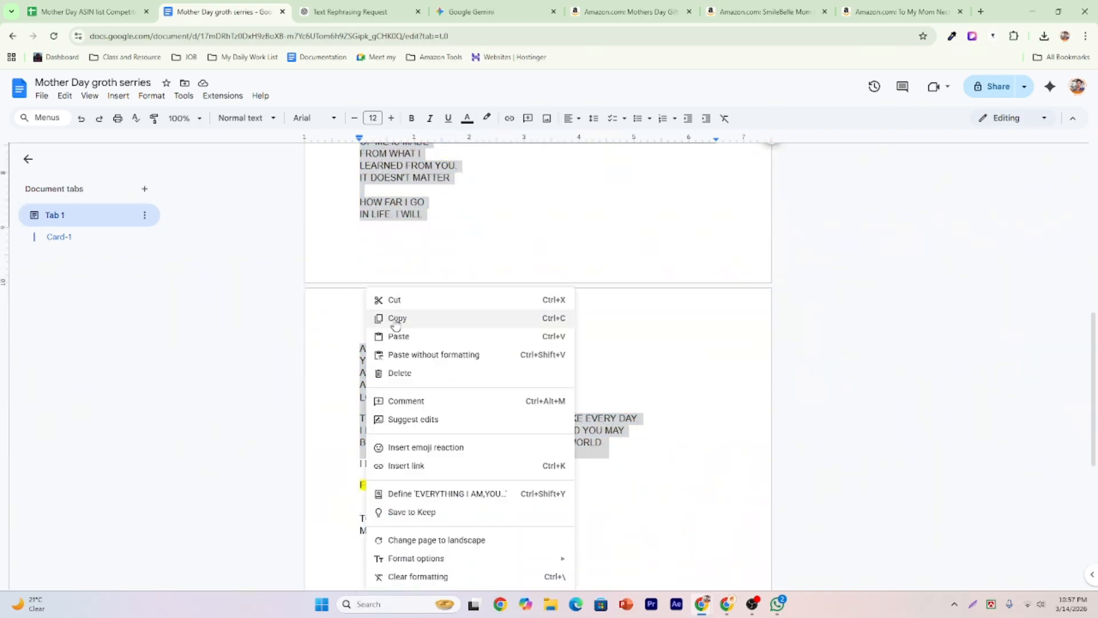
click(392, 316)
click(342, 14)
Paste the copied card text into ChatGPT and send it for rephrasing.
click(485, 557)
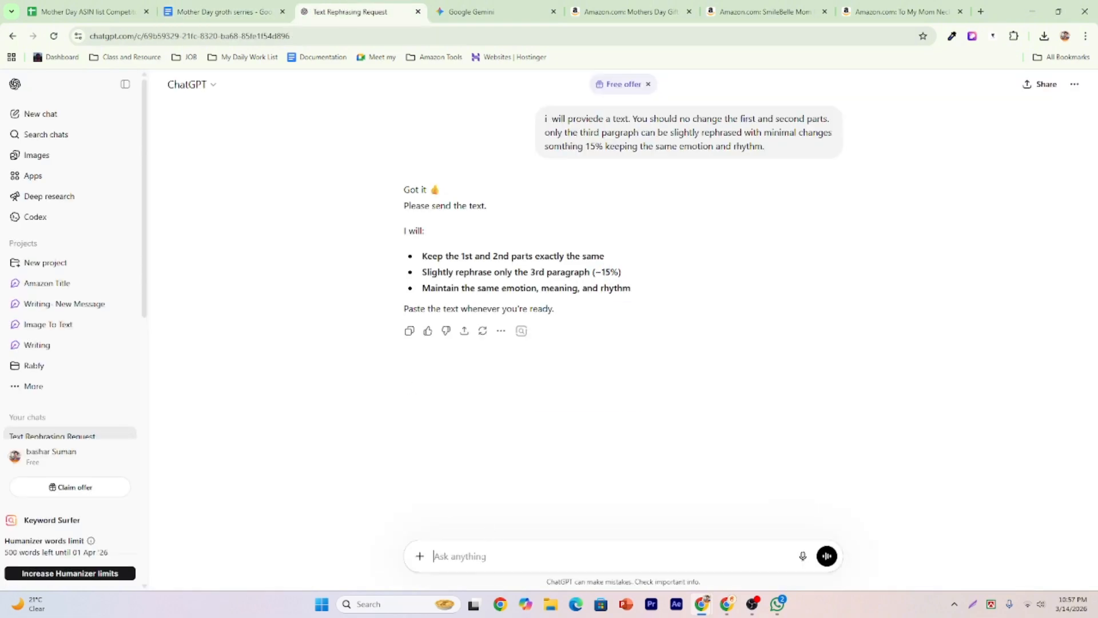
key(ctrl+v)
key(Return)
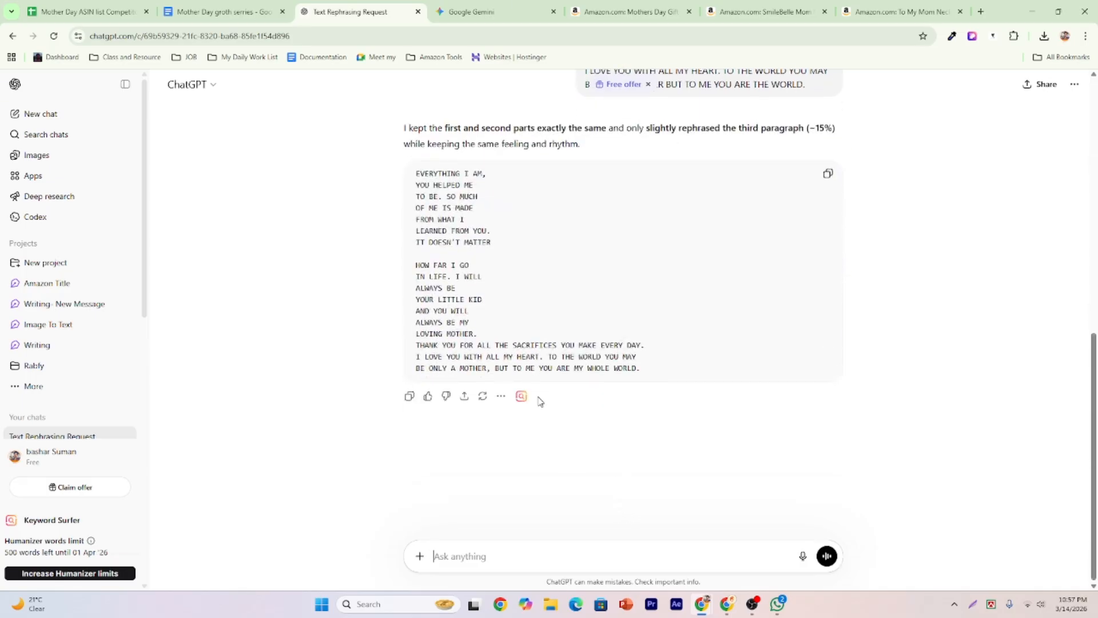
scroll(540, 401, up, 6)
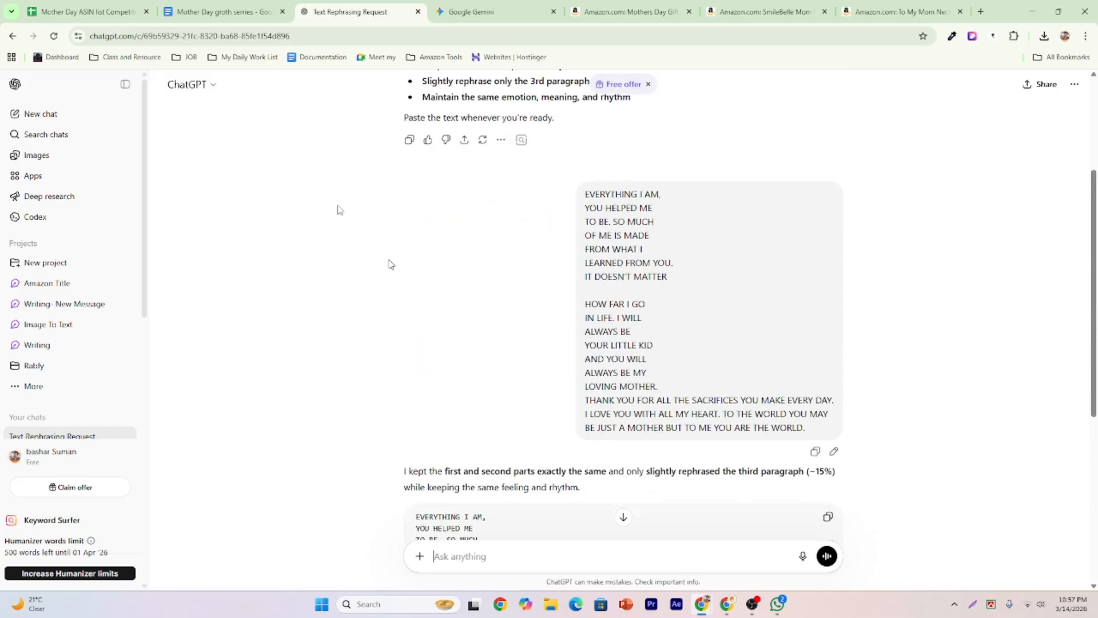
Copy ChatGPT's rephrased card text ending 'MY WHOLE WORLD' and return to the document.
click(212, 10)
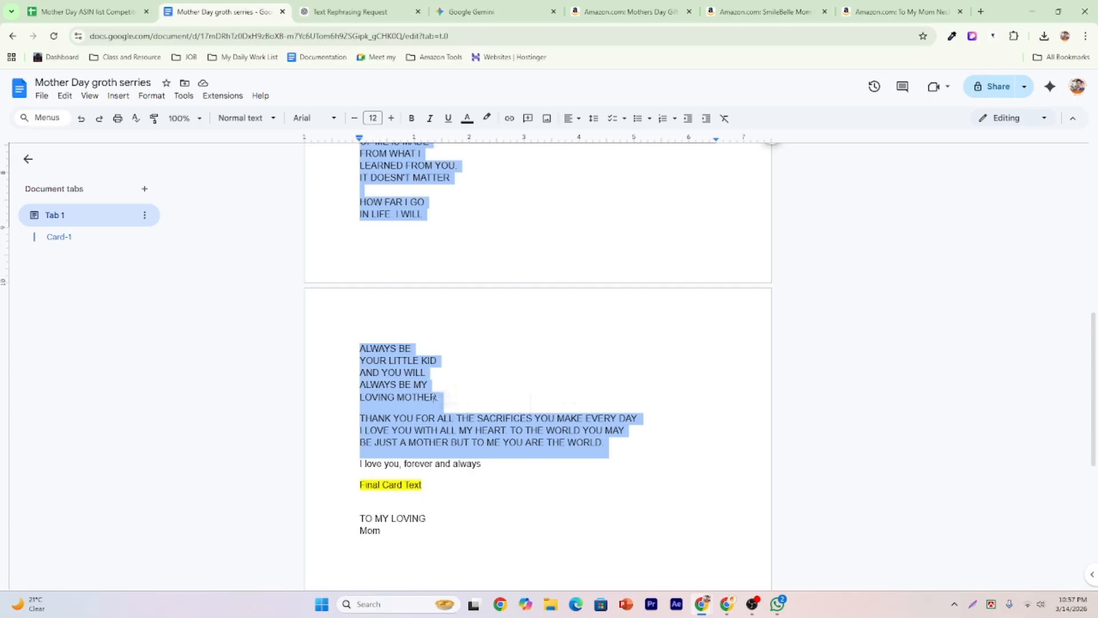
click(361, 418)
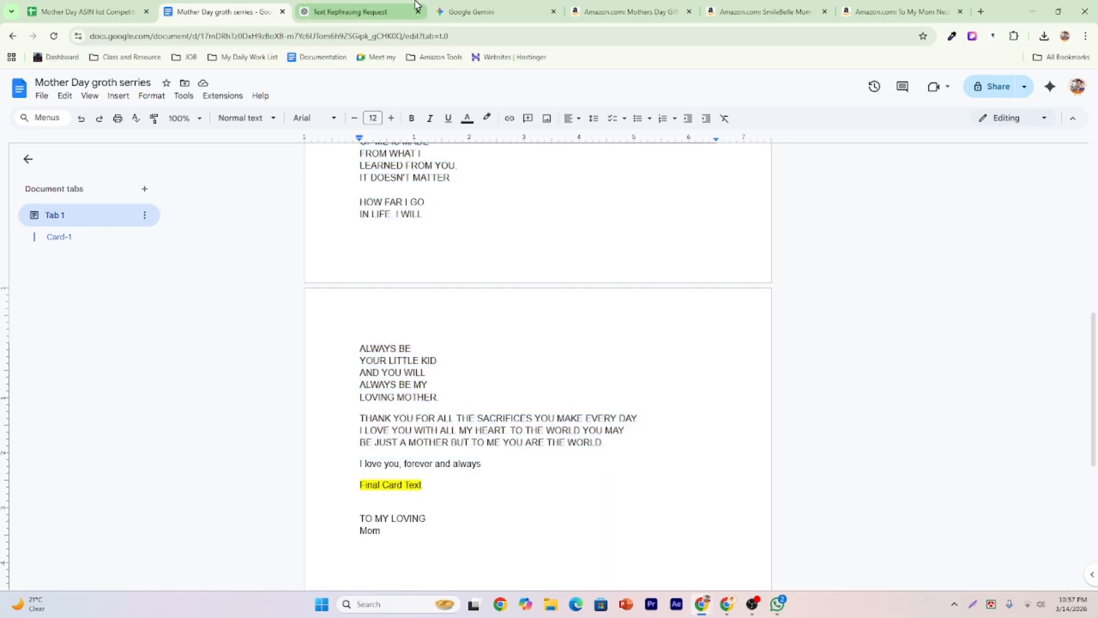
click(357, 8)
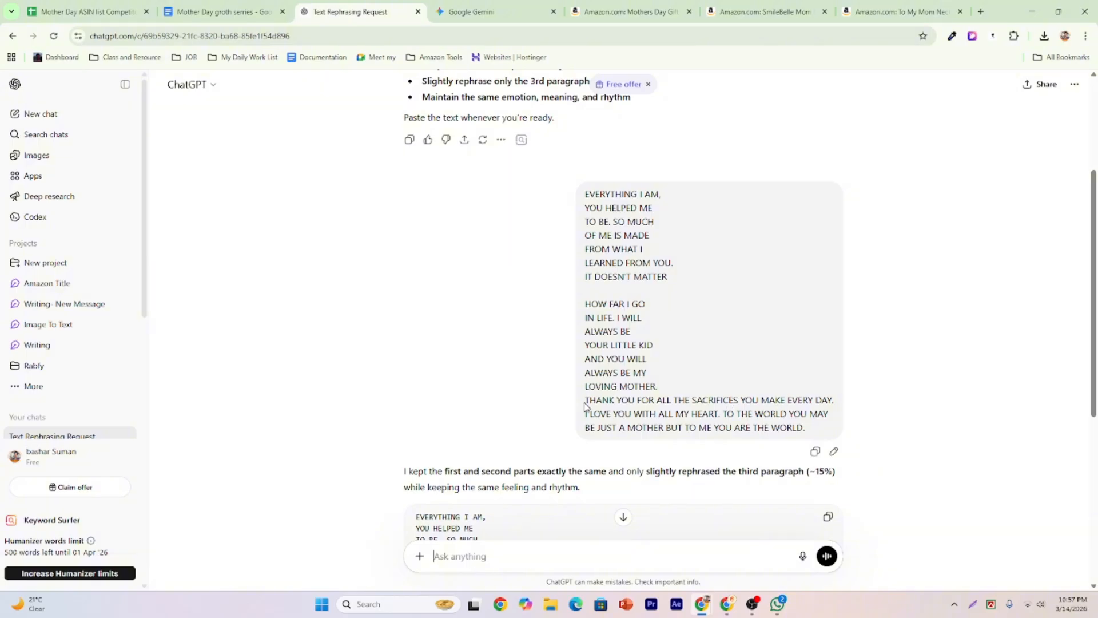
scroll(582, 271, up, 1)
scroll(721, 389, down, 2)
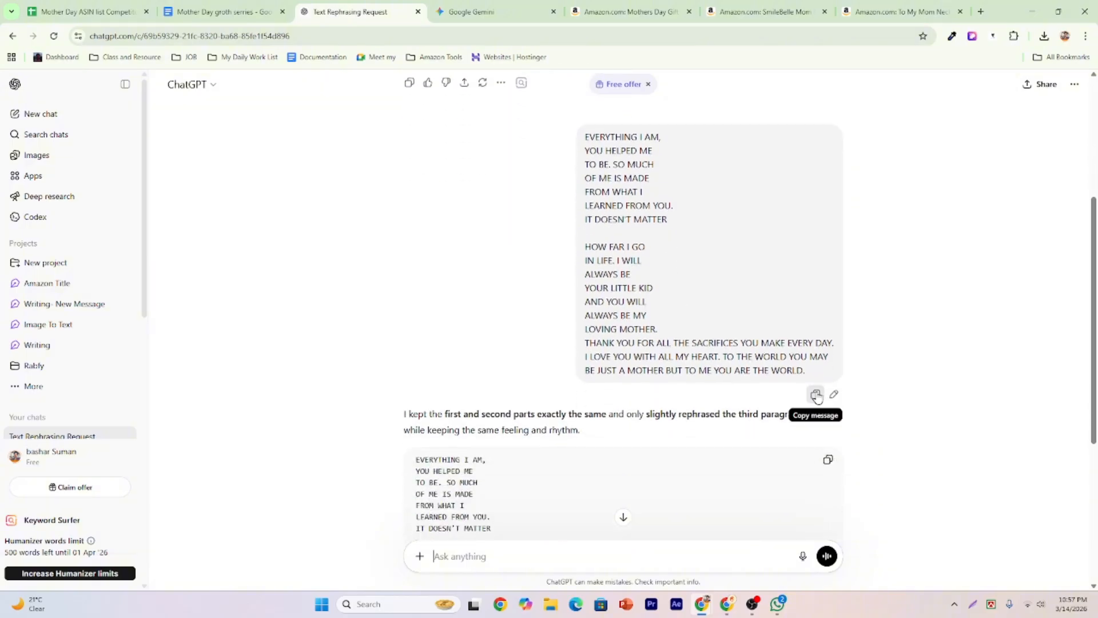
scroll(760, 409, down, 5)
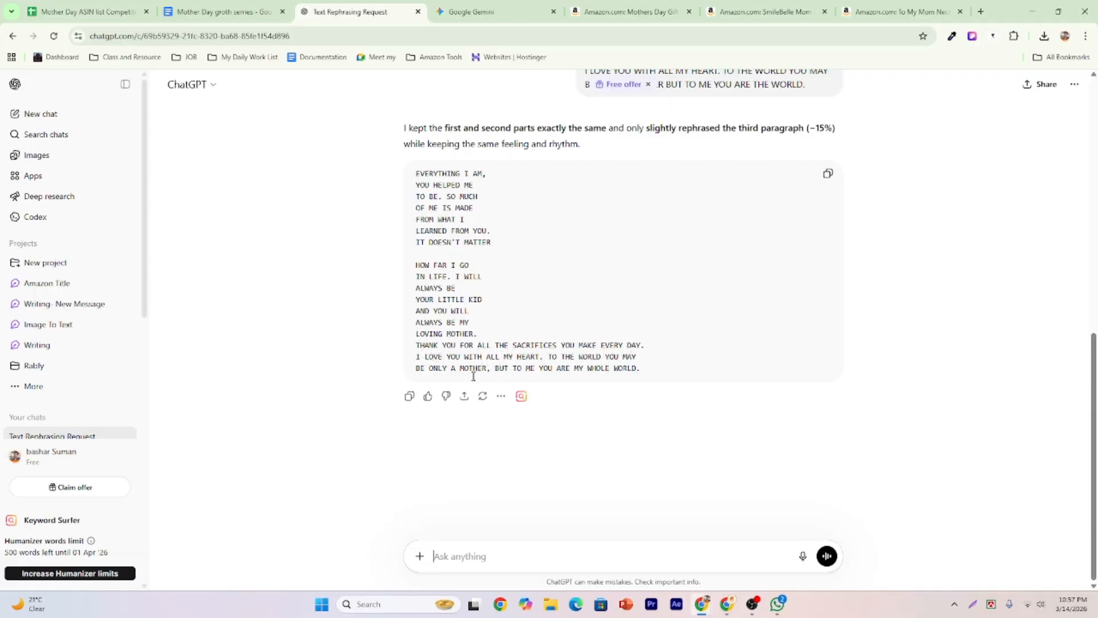
click(409, 396)
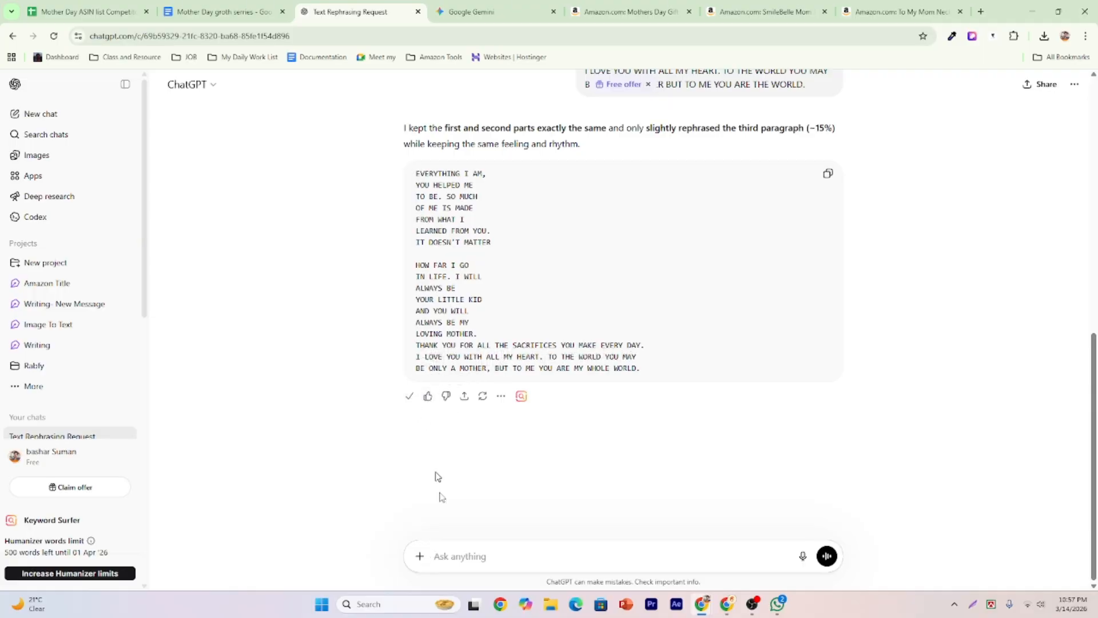
click(179, 6)
scroll(478, 475, down, 4)
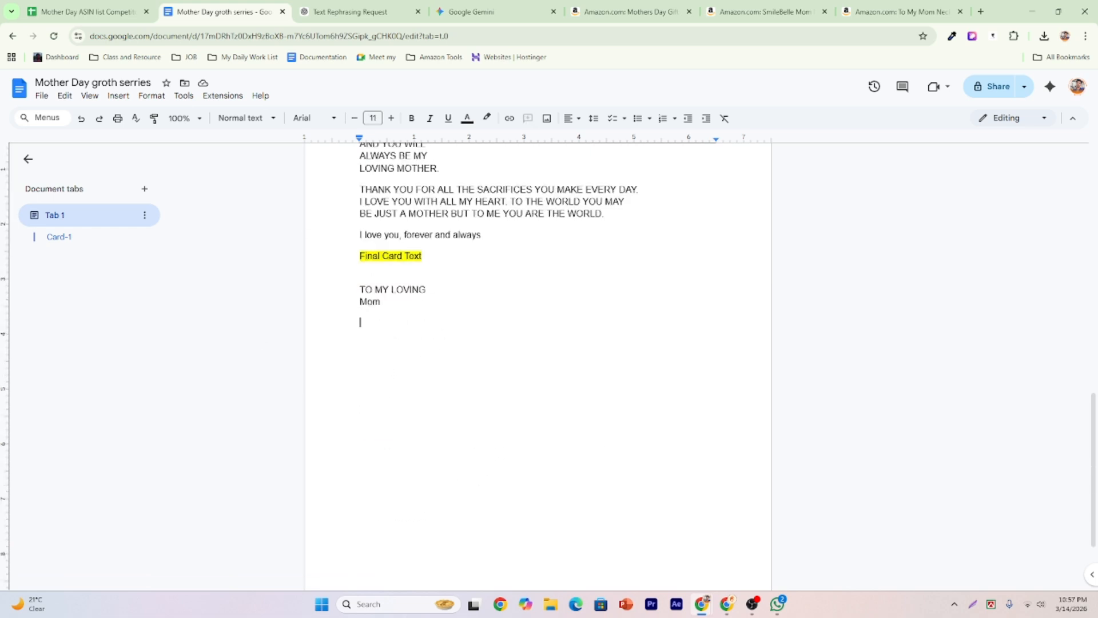
Paste the rephrased text below 'Mom' and add a blank line before the 'THANK YOU' paragraph.
key(ctrl+v)
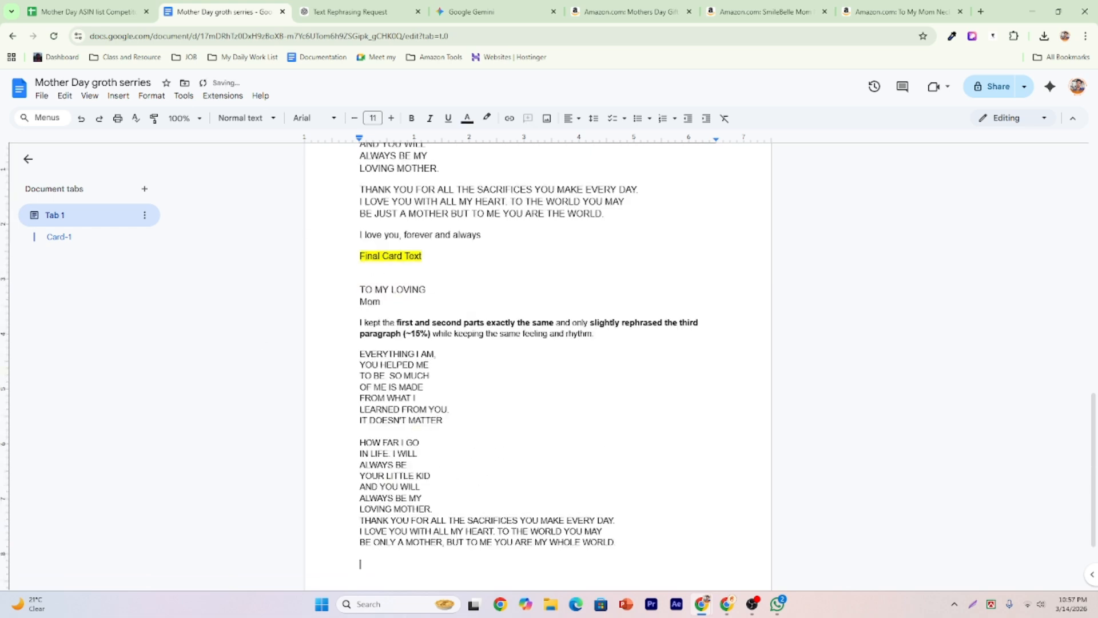
click(448, 513)
key(Return)
scroll(536, 476, up, 1)
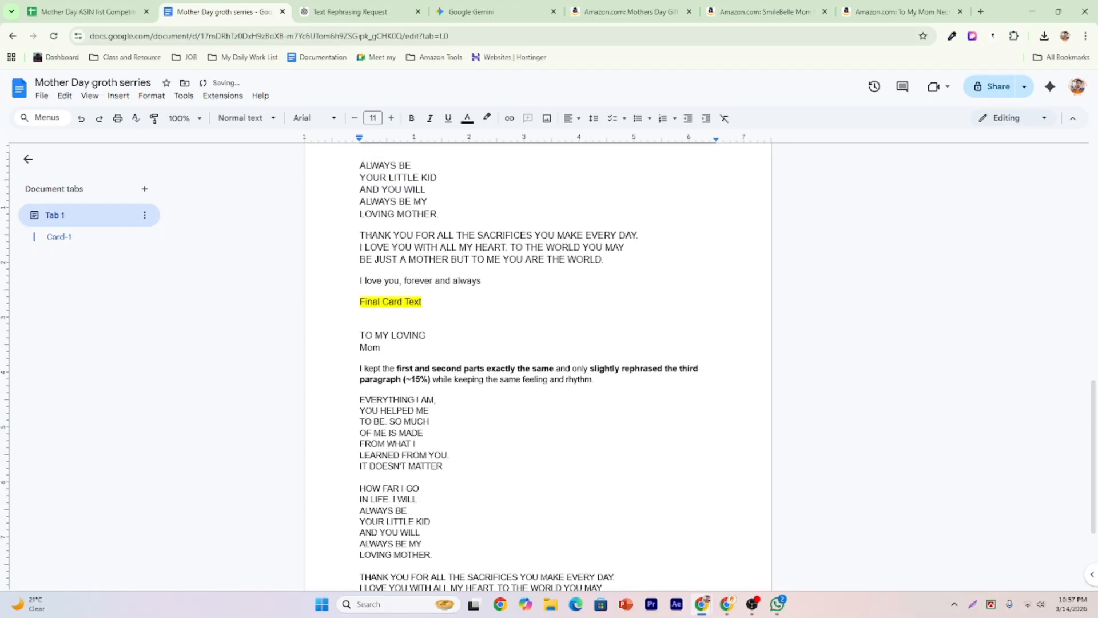
scroll(462, 320, up, 2)
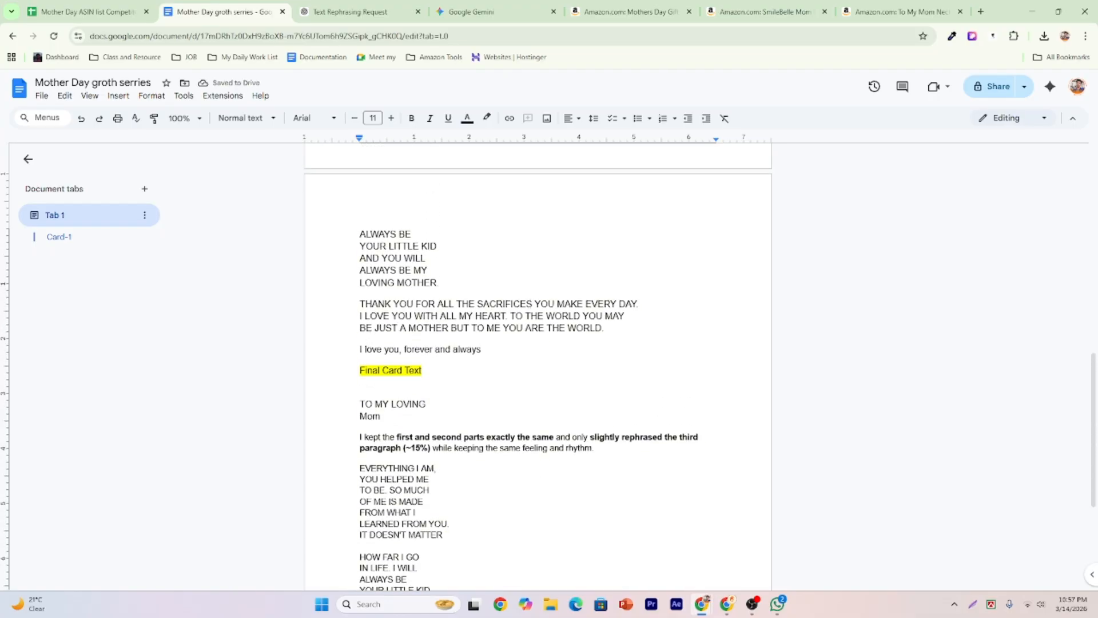
Compare 'BE JUST A MOTHER' in the original with 'BE ONLY A MOTHER,' in the rephrased paragraph.
scroll(551, 320, down, 4)
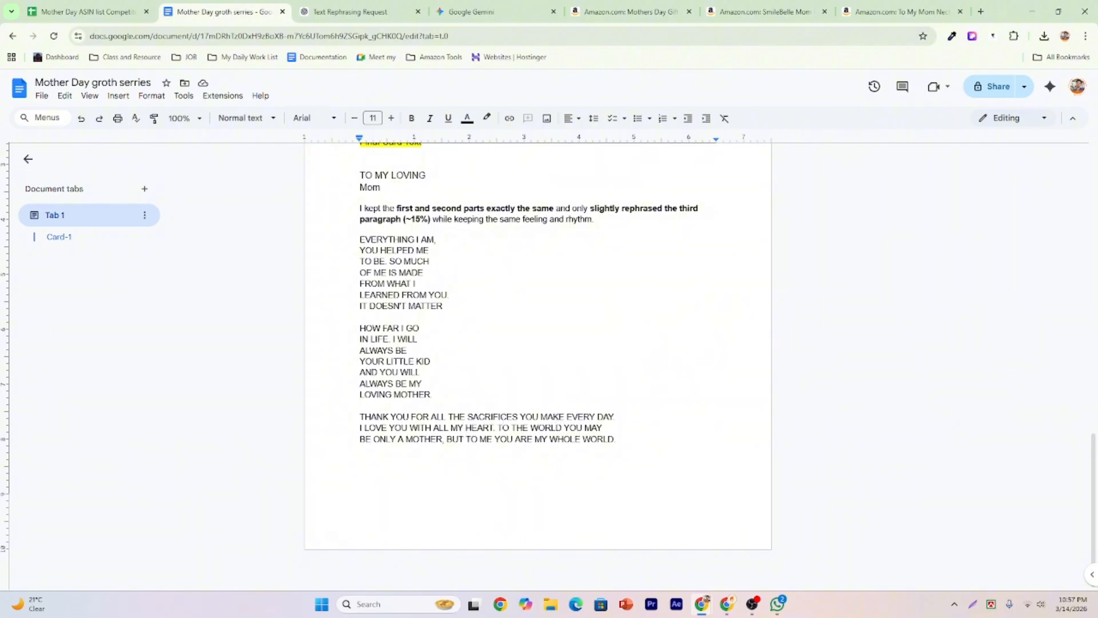
scroll(634, 410, up, 4)
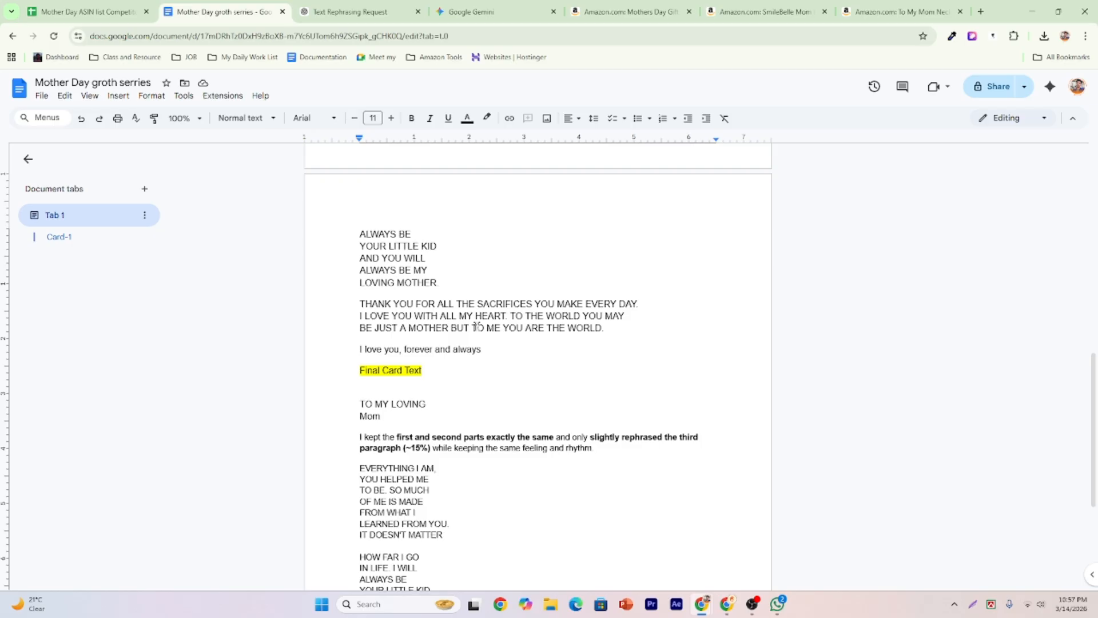
scroll(388, 456, down, 4)
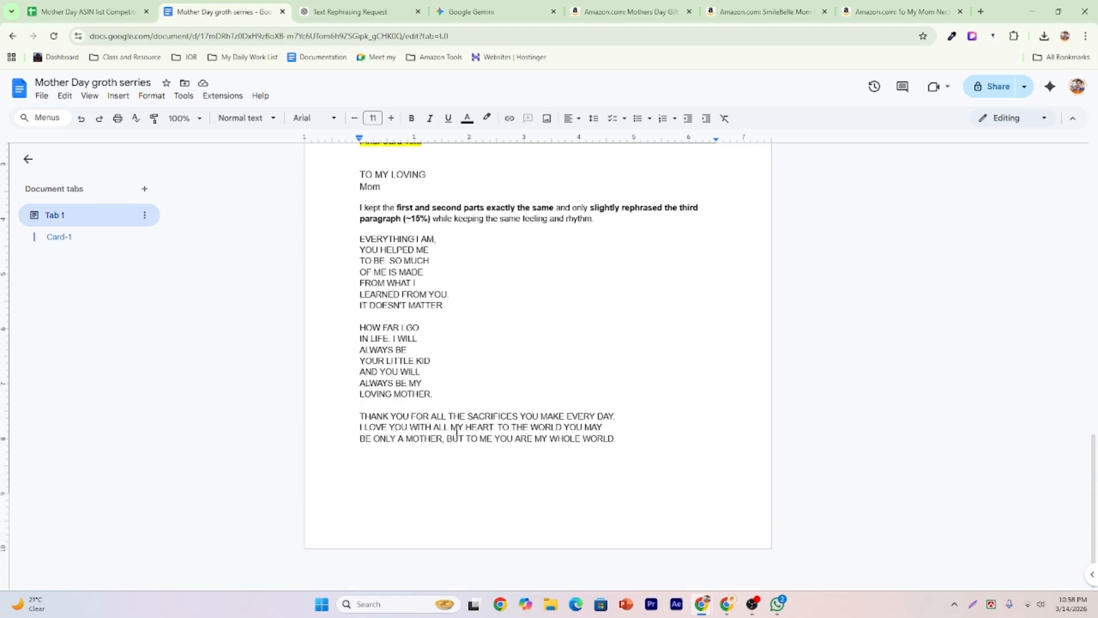
scroll(501, 378, up, 4)
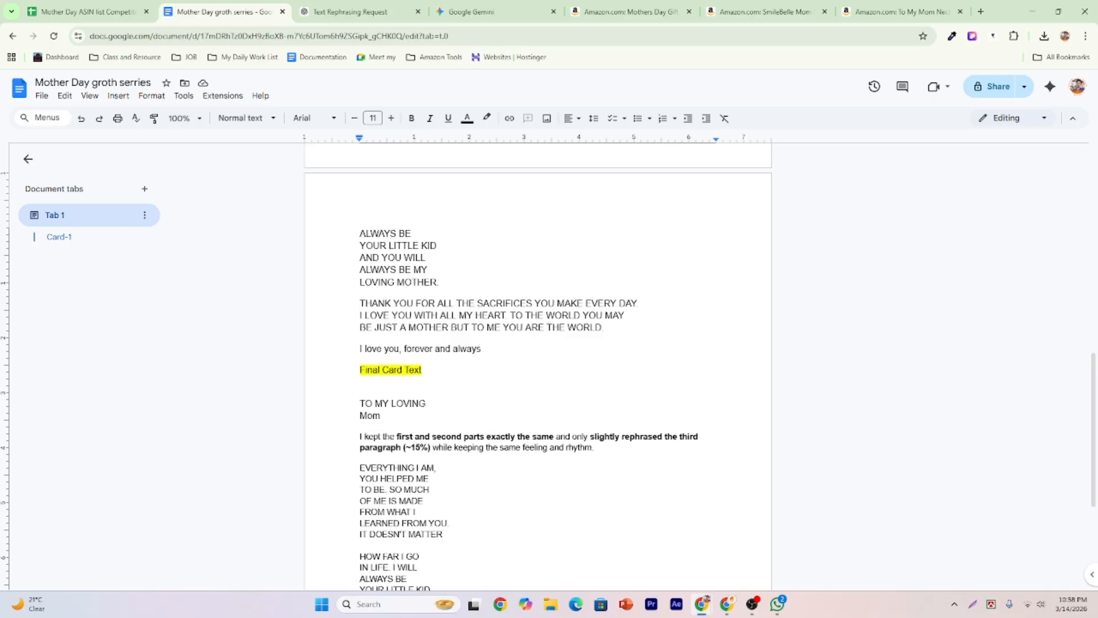
scroll(538, 366, down, 4)
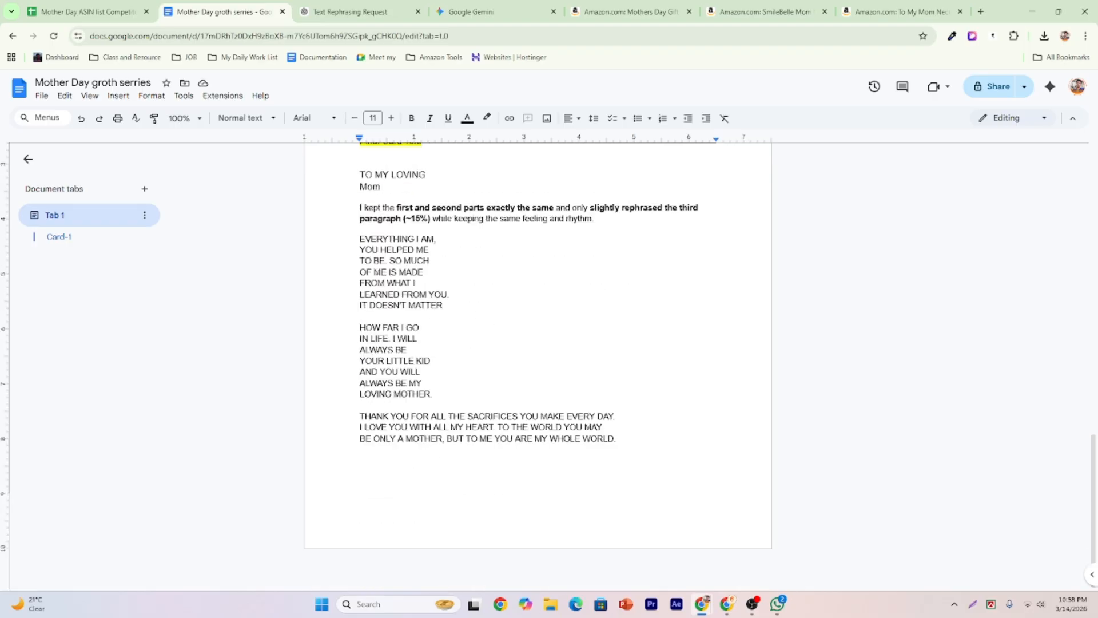
scroll(442, 420, up, 3)
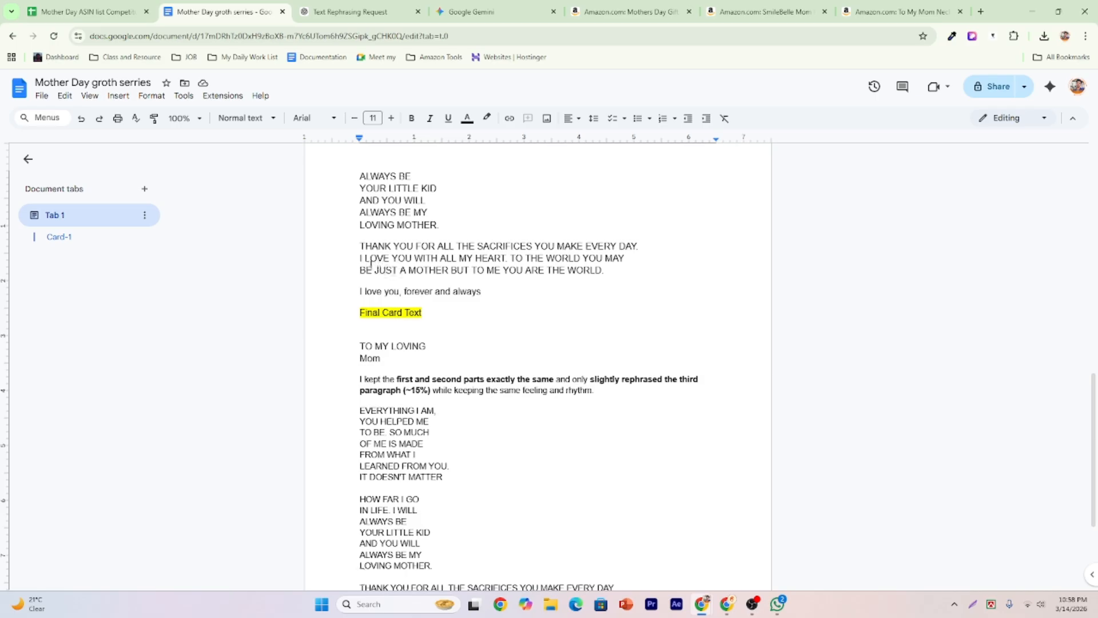
drag(360, 270, 467, 270)
scroll(488, 318, down, 3)
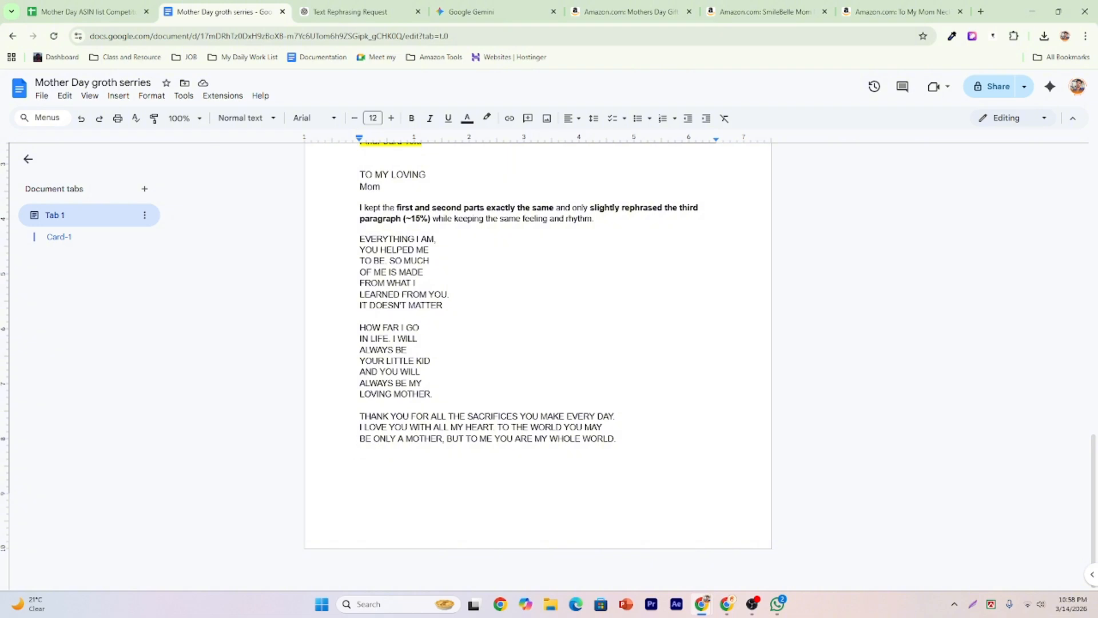
drag(357, 439, 449, 445)
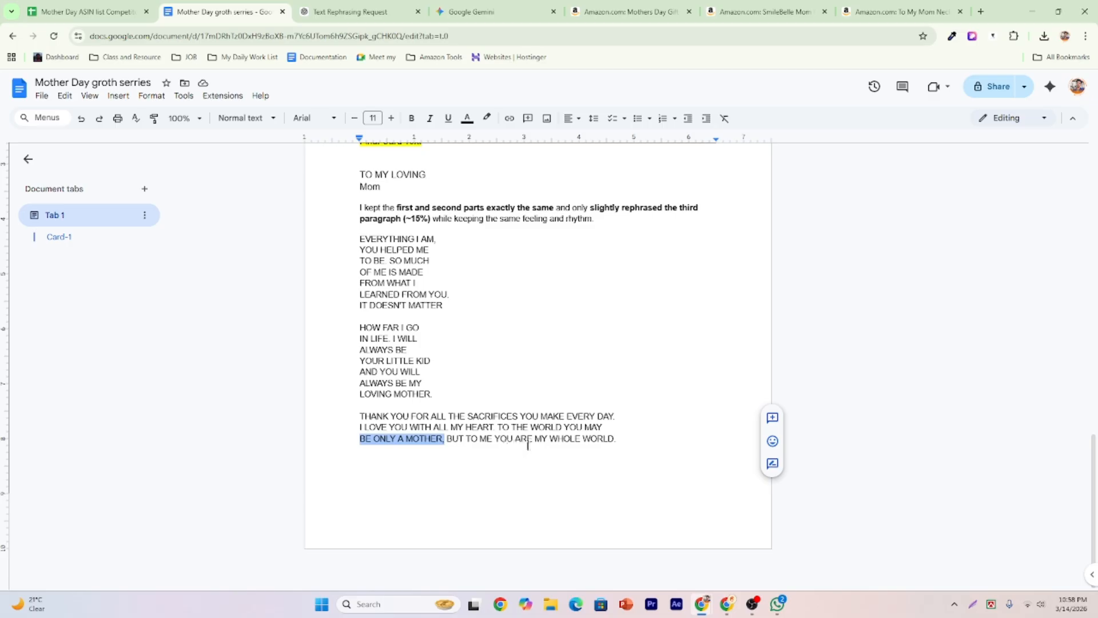
scroll(572, 451, up, 2)
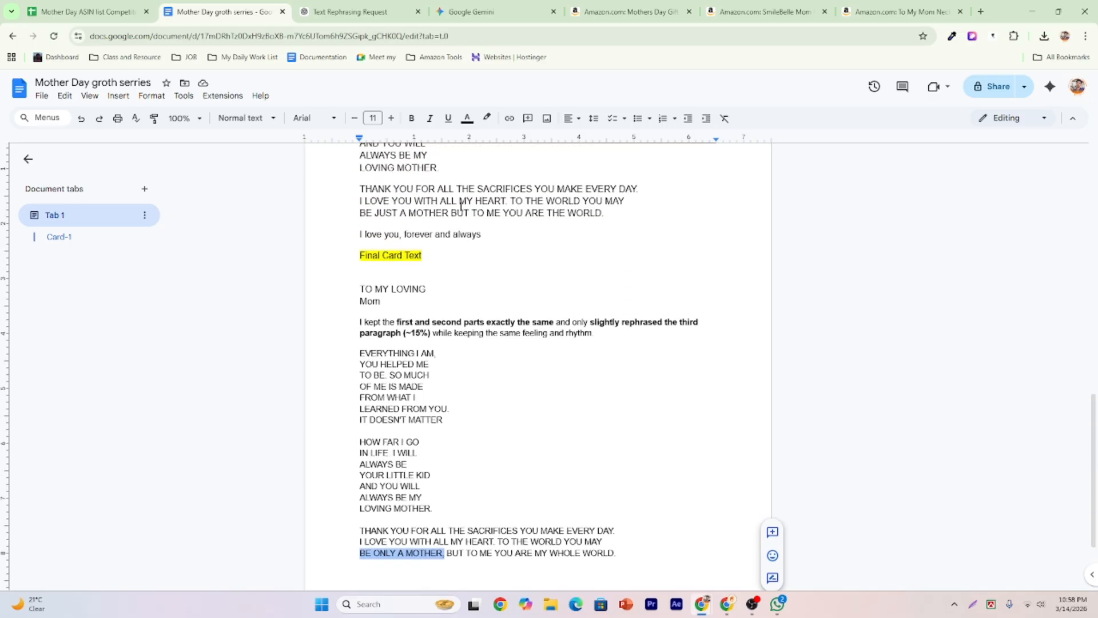
double_click(386, 213)
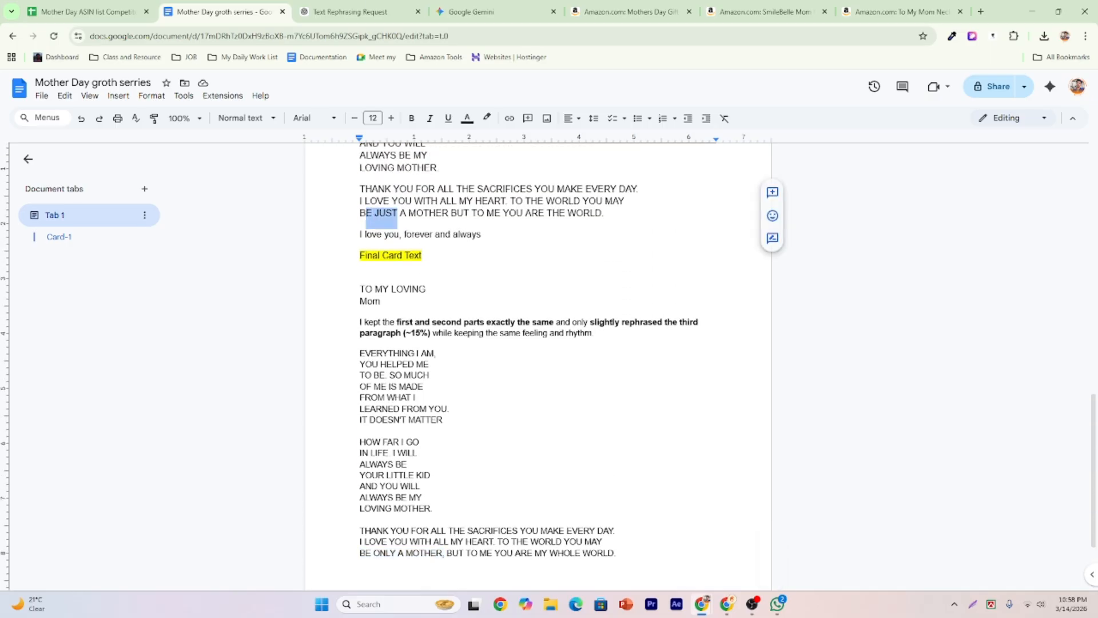
click(385, 213)
Delete ChatGPT's explanation paragraph above the final card text.
scroll(470, 272, down, 2)
scroll(470, 272, up, 1)
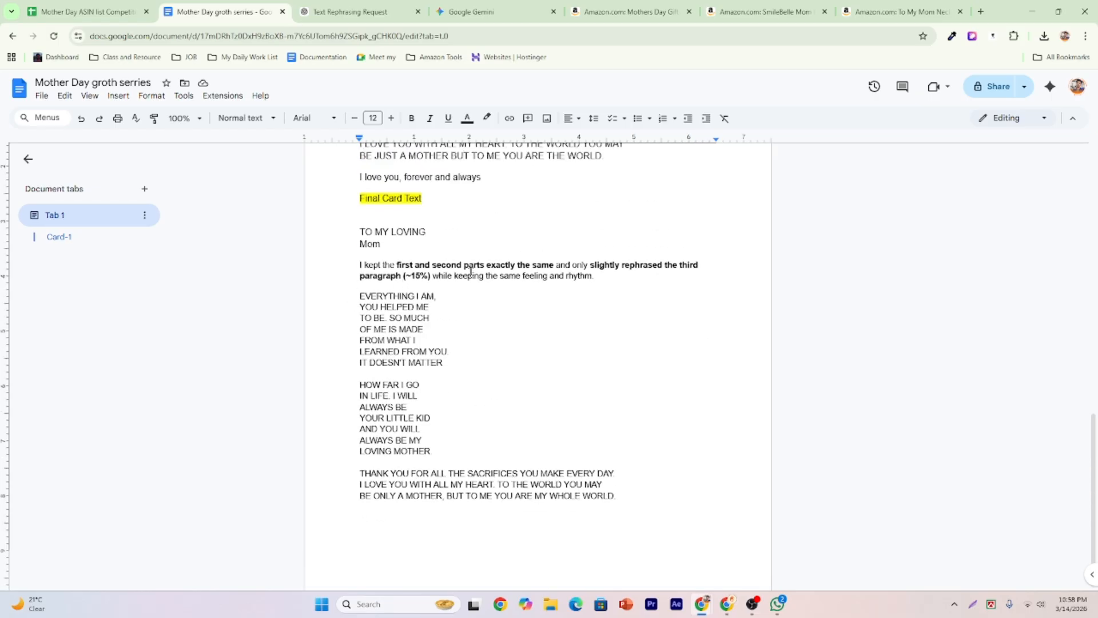
drag(594, 275, 360, 264)
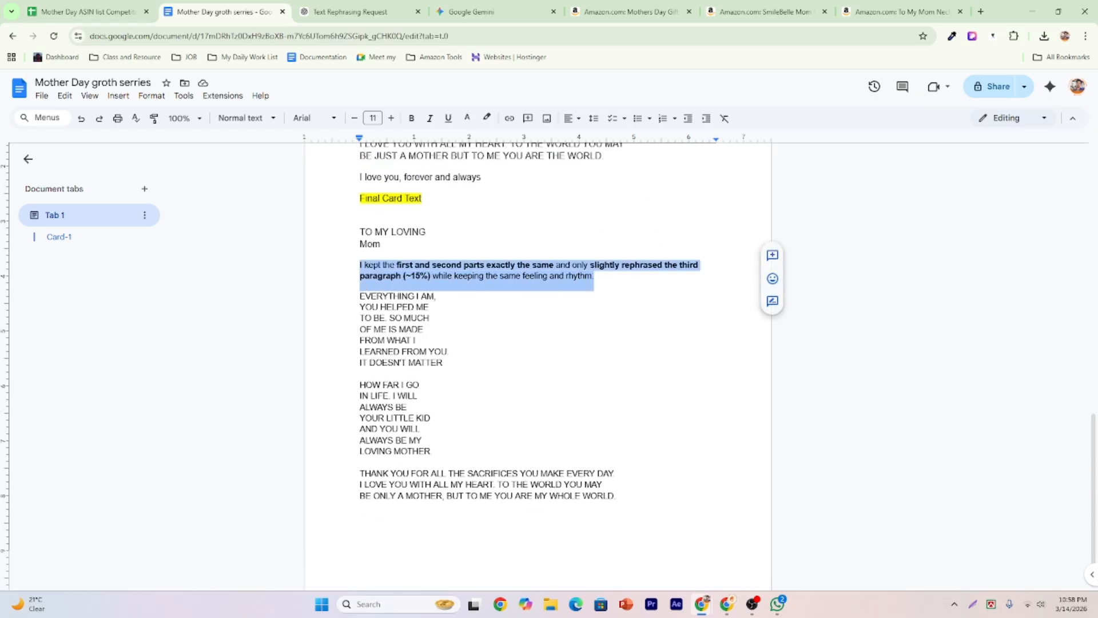
key(BackSpace)
key(BackSpace)
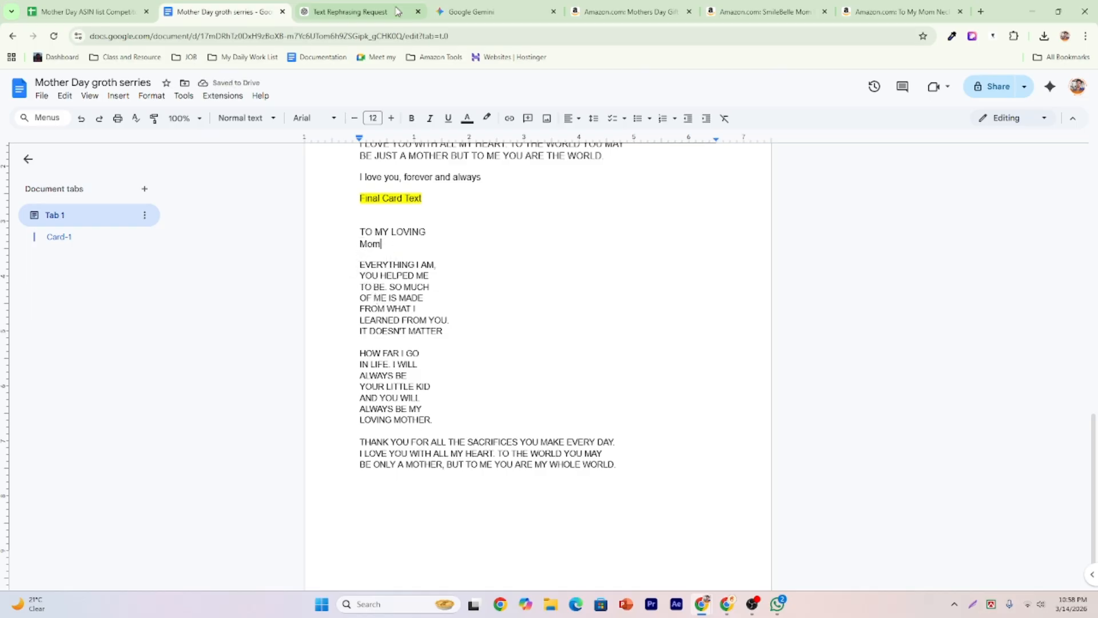
Check the final card text against the Amazon product page and the ChatGPT rephrasing chat.
click(629, 11)
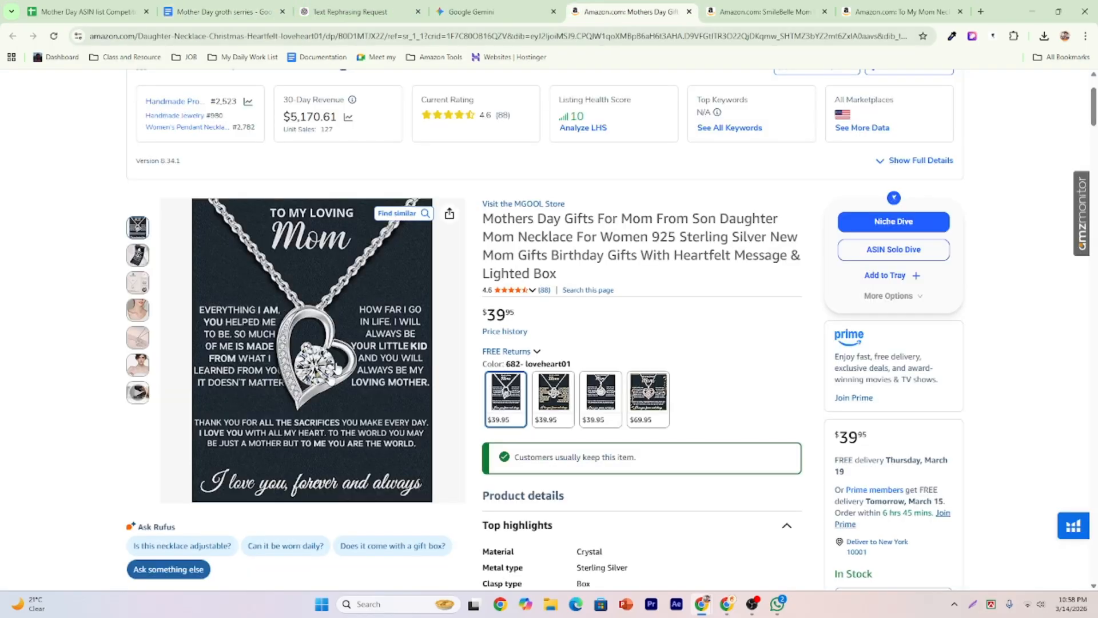
click(335, 12)
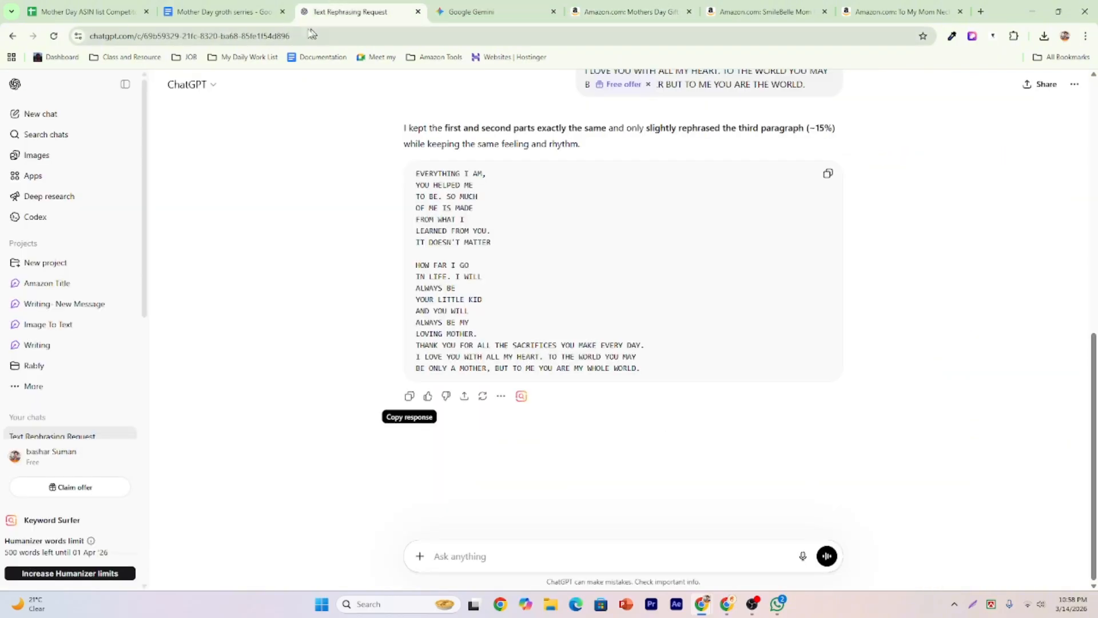
click(250, 14)
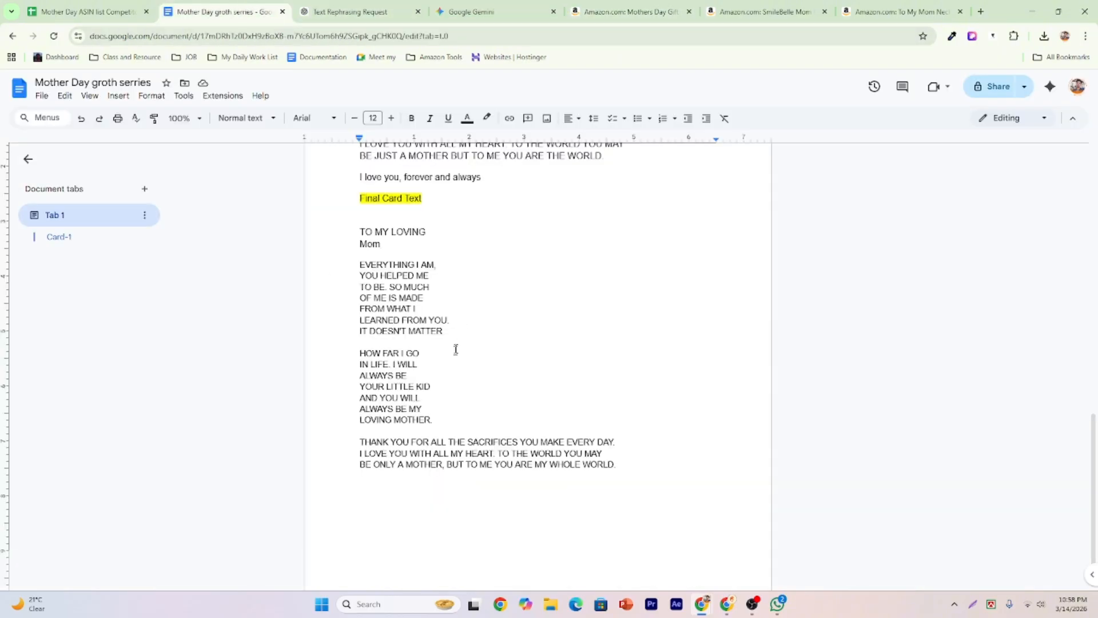
drag(359, 231, 621, 464)
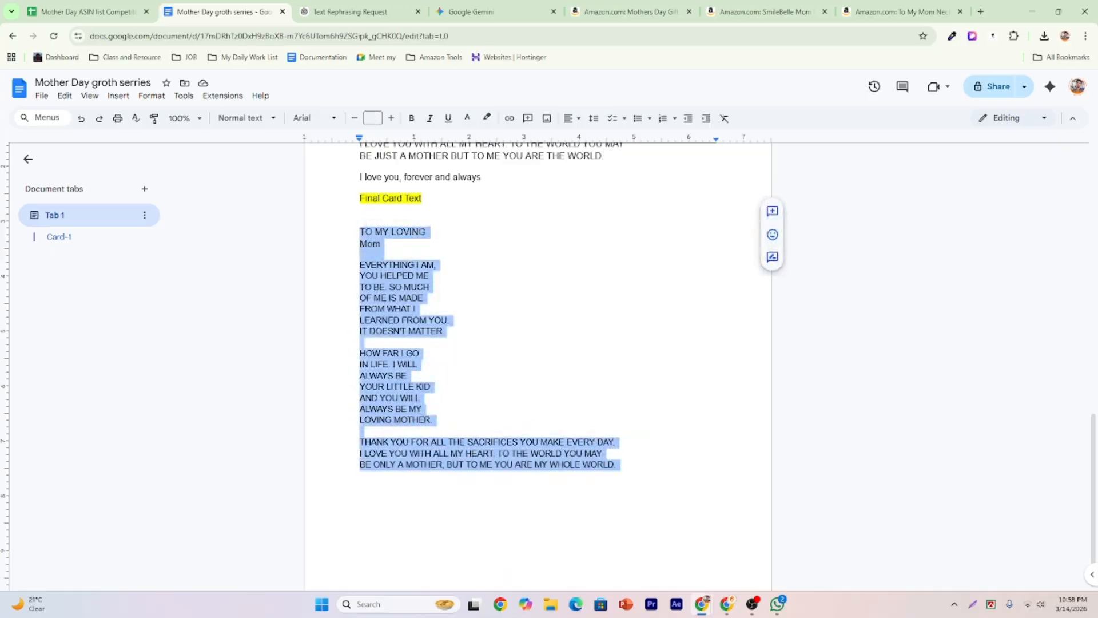
click(620, 465)
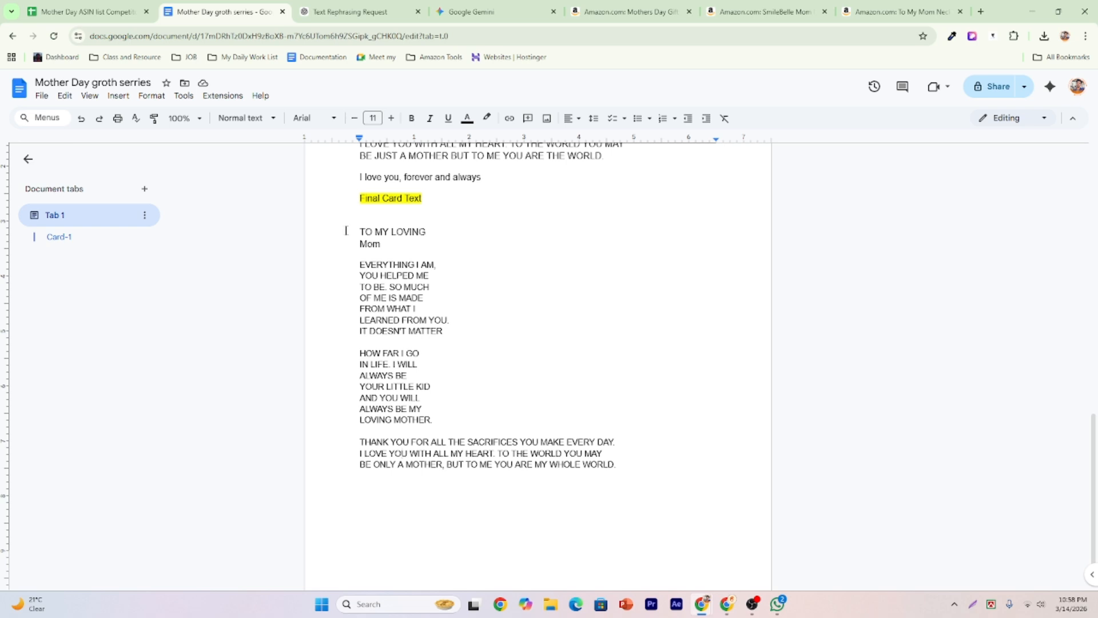
drag(346, 231, 382, 246)
key(Left)
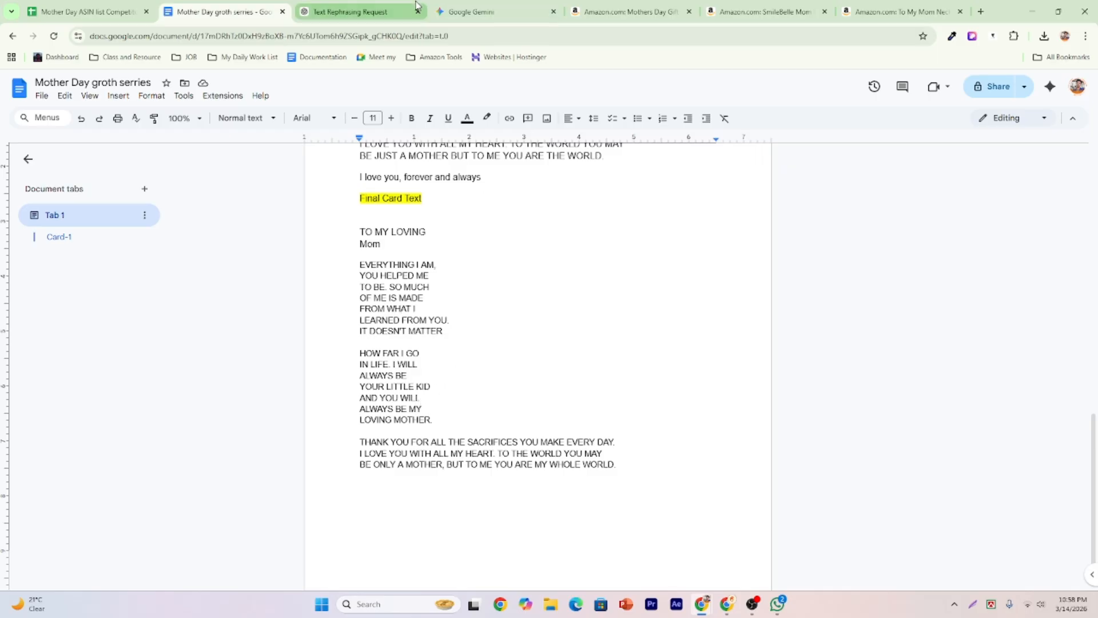
Copy the line 'I love you, forever and always' and paste it below the final card text.
click(626, 12)
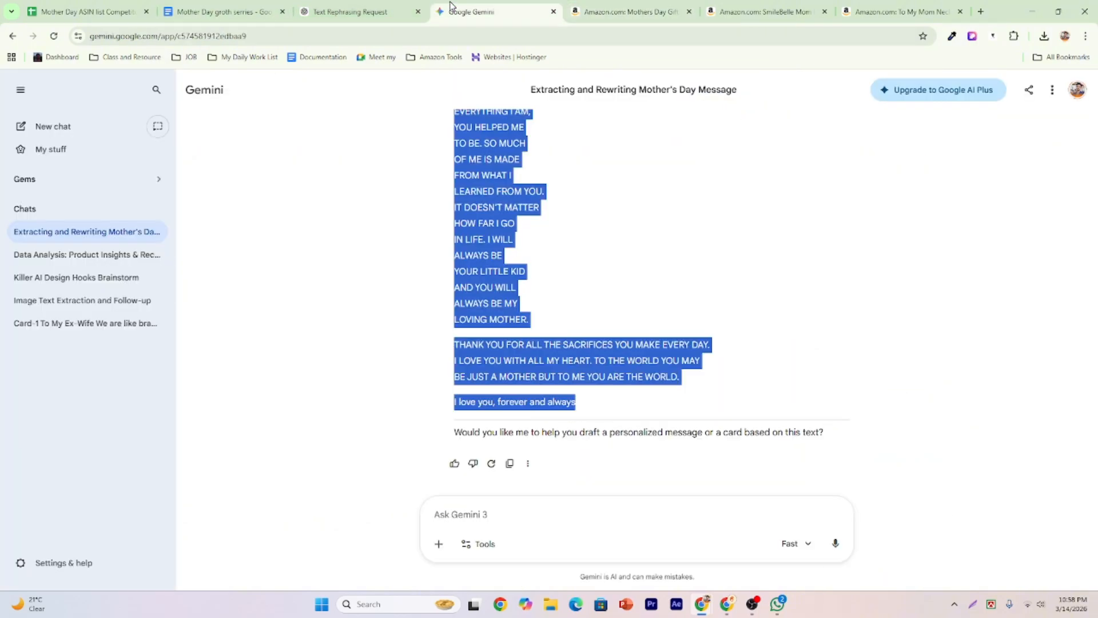
click(470, 11)
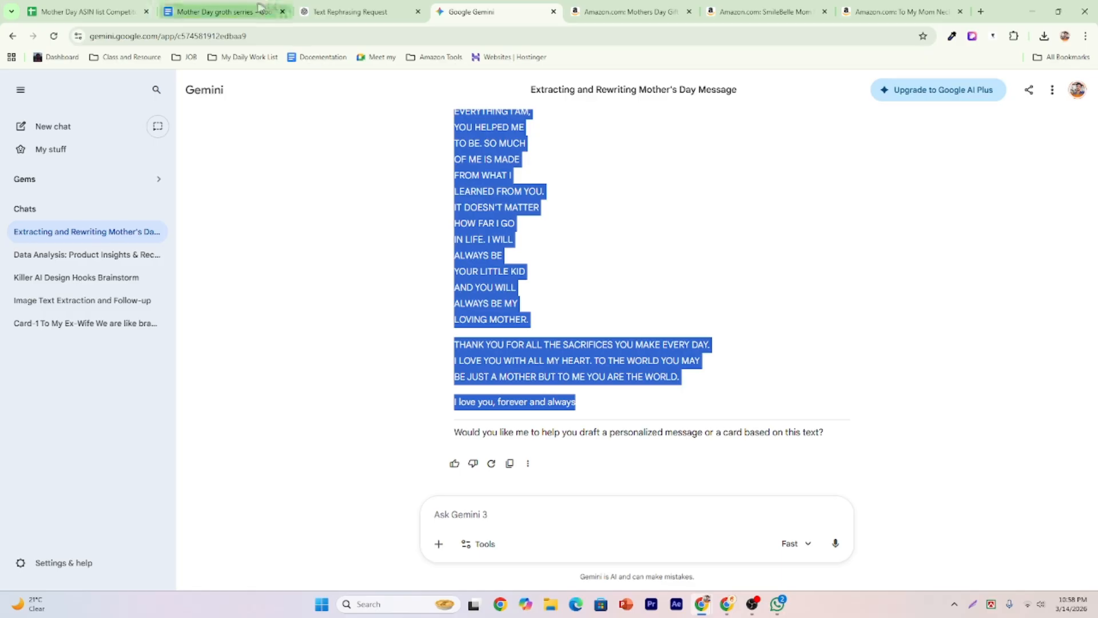
click(231, 11)
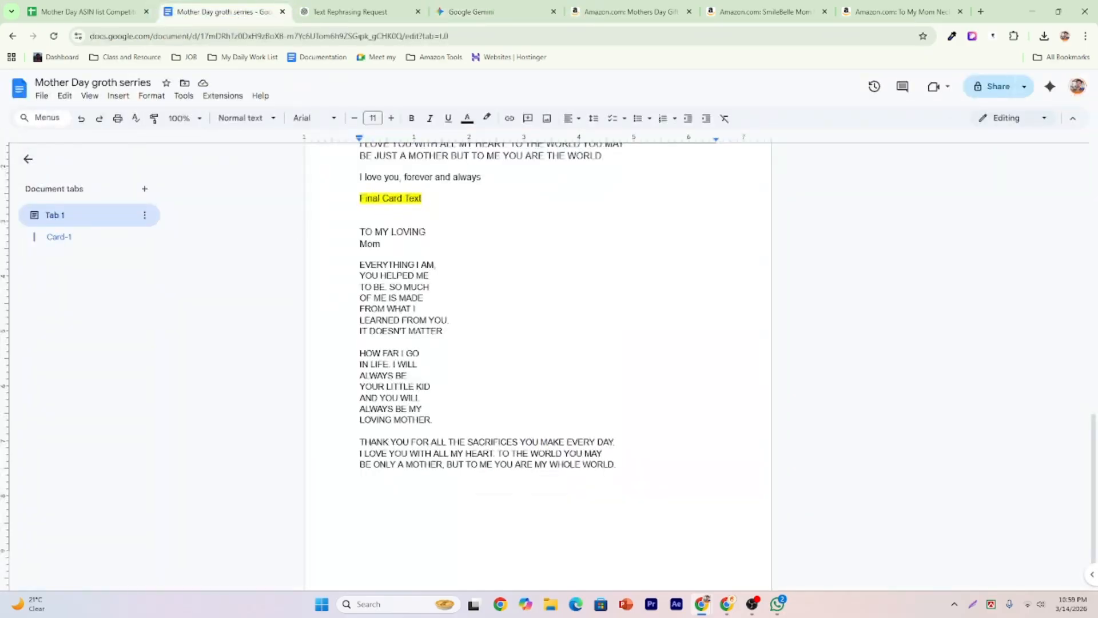
scroll(402, 366, up, 1)
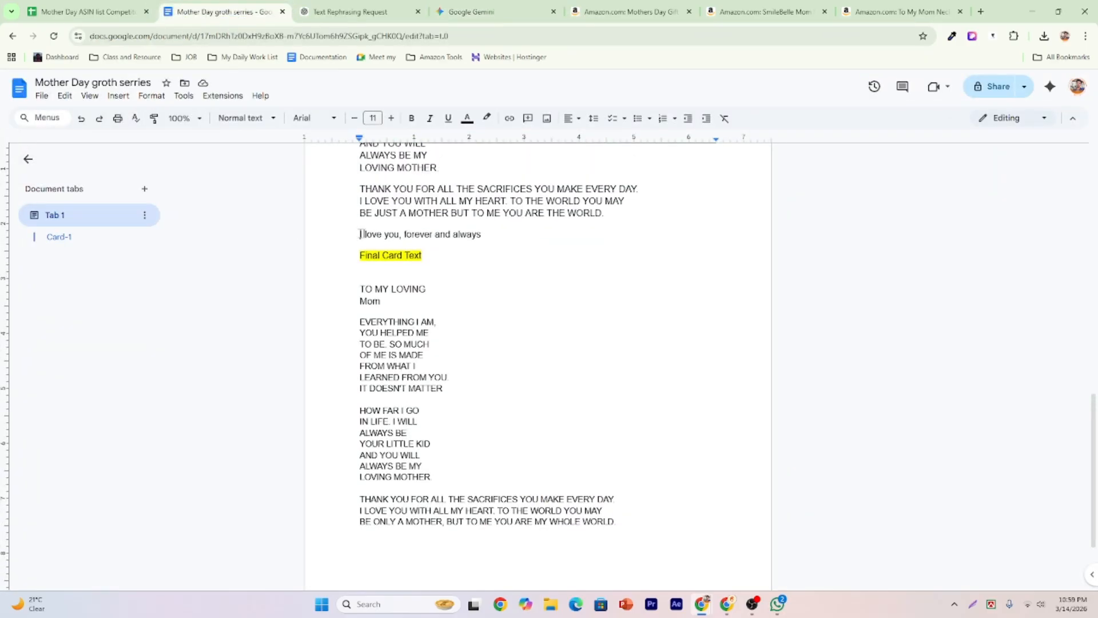
triple_click(360, 234)
right_click(447, 233)
click(472, 264)
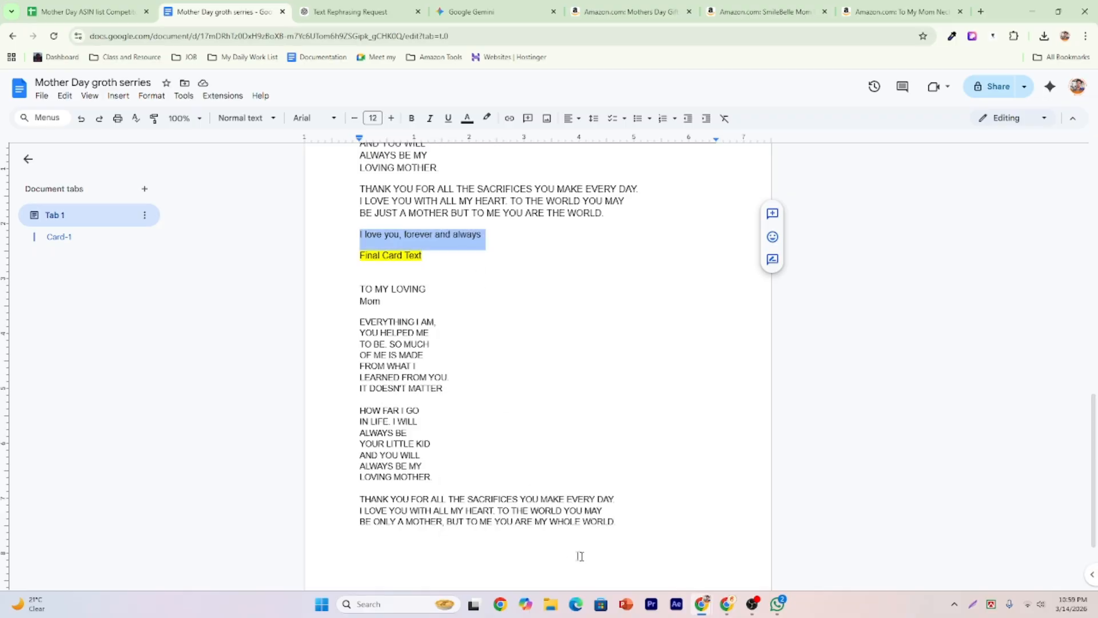
click(651, 556)
key(Return)
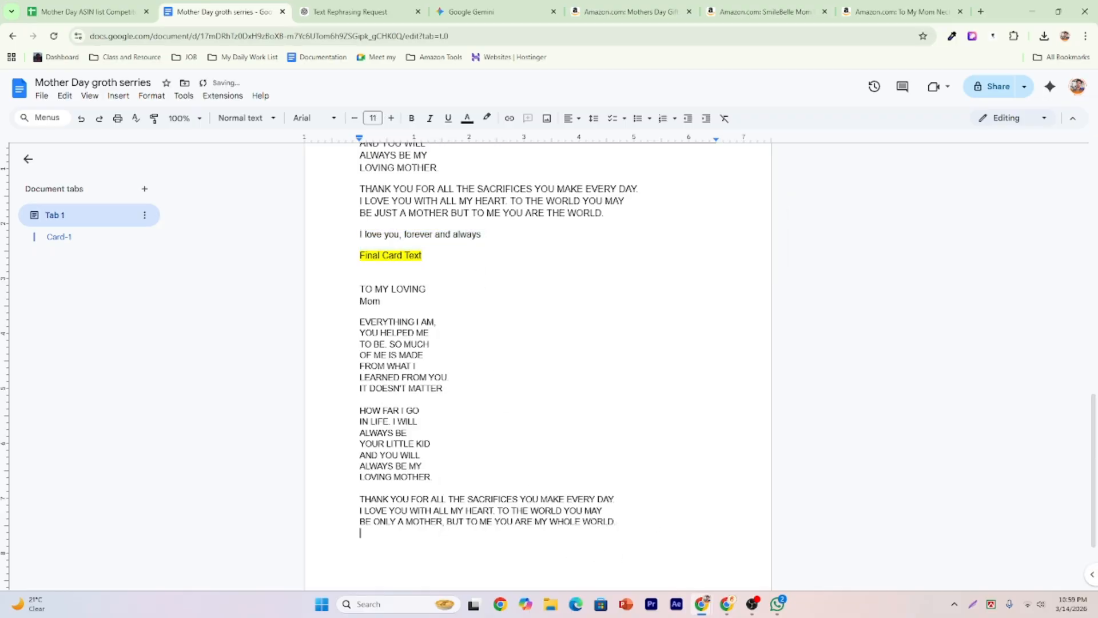
key(ctrl+v)
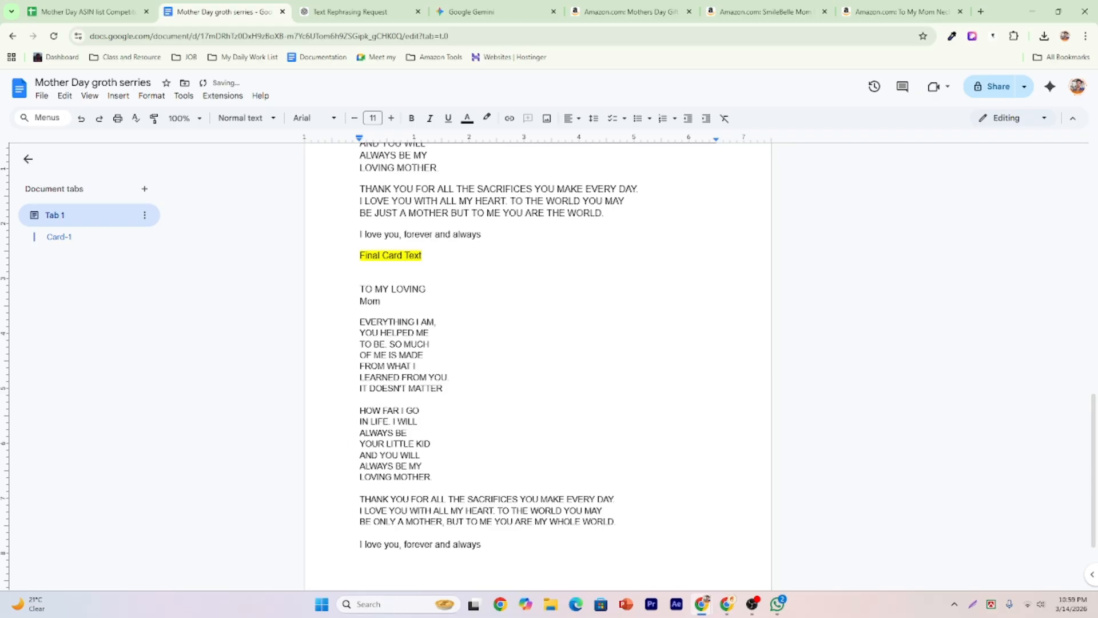
key(BackSpace)
Review the competitor ASINs in cells A2, A3, A4 and A14, then view the $39.95 Amazon necklace listing.
click(73, 10)
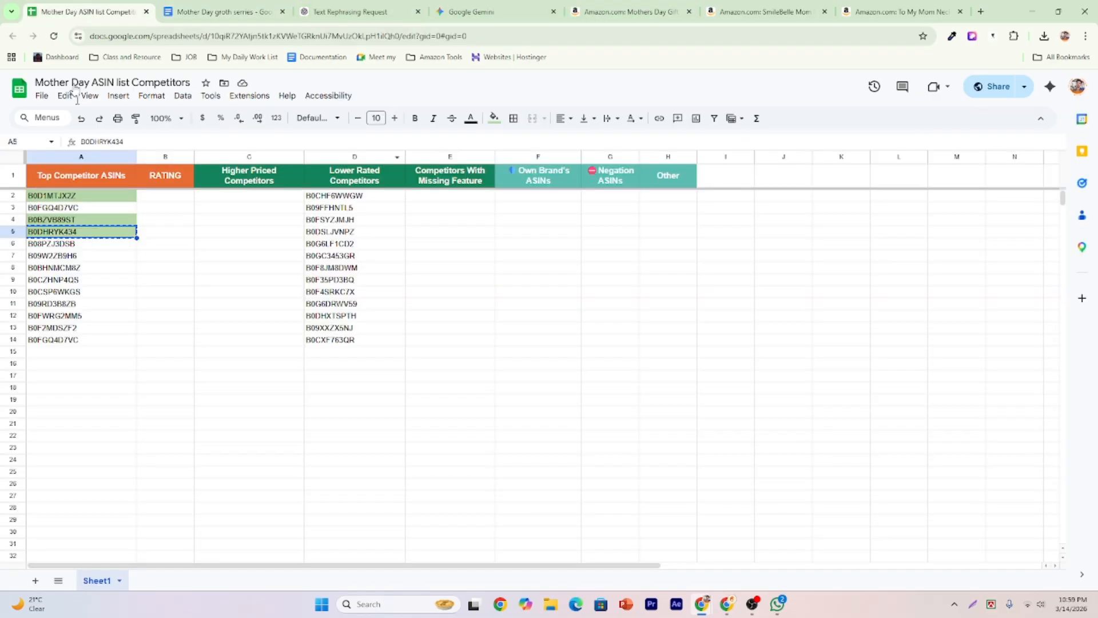
click(101, 197)
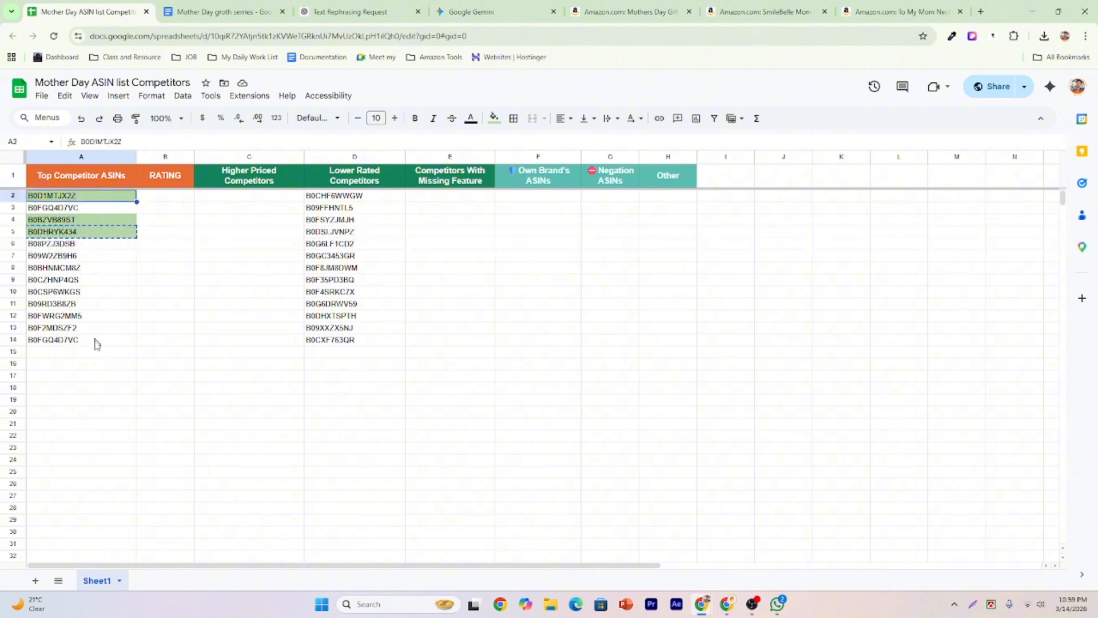
click(96, 340)
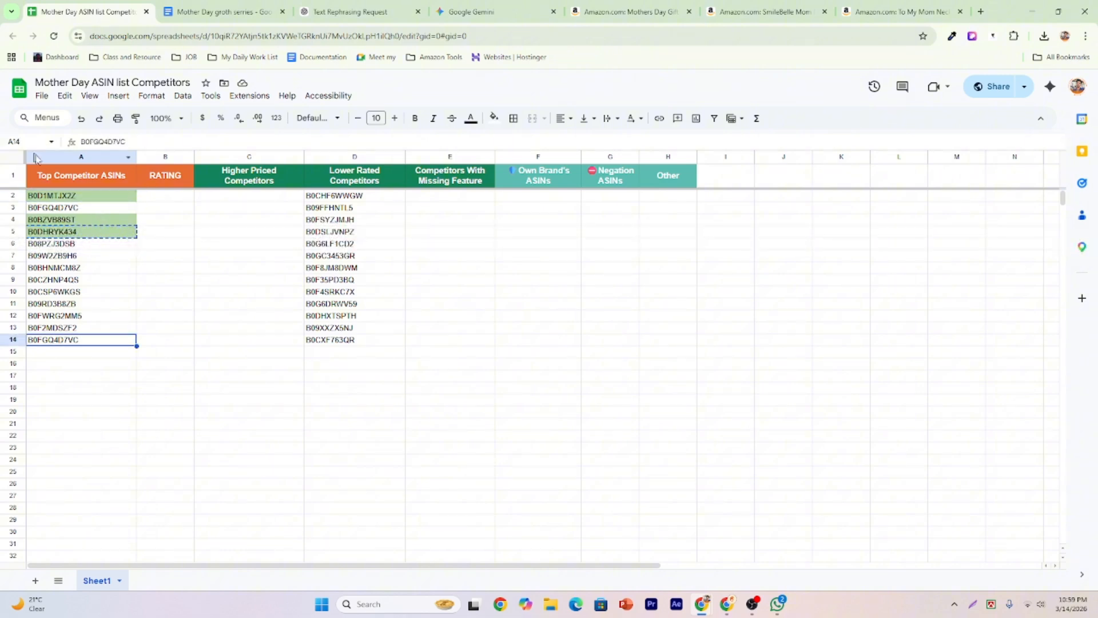
click(83, 208)
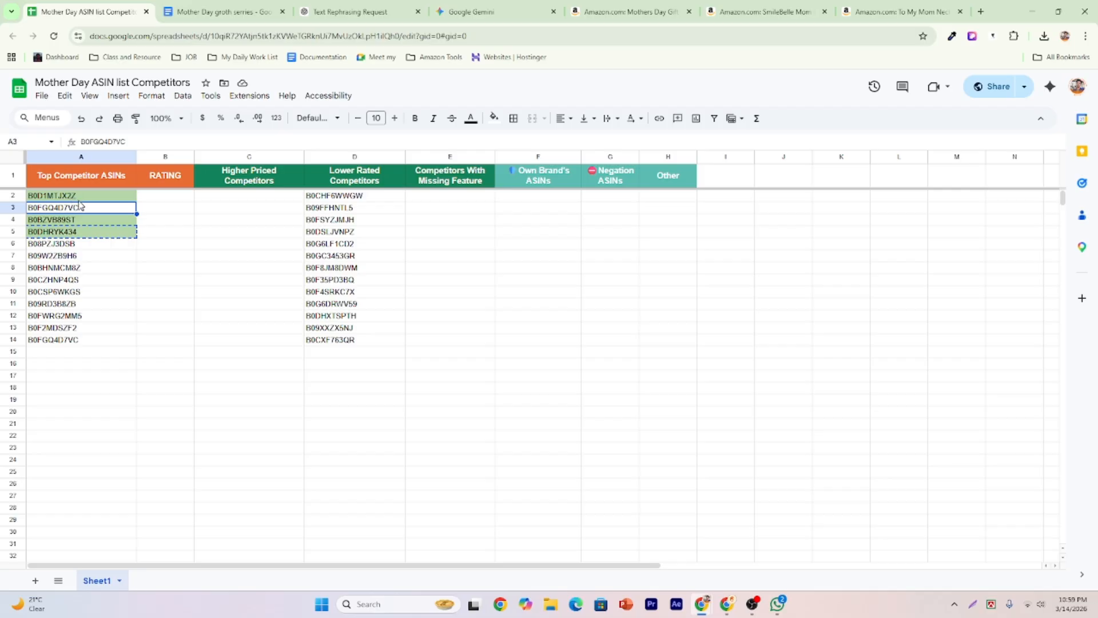
click(80, 197)
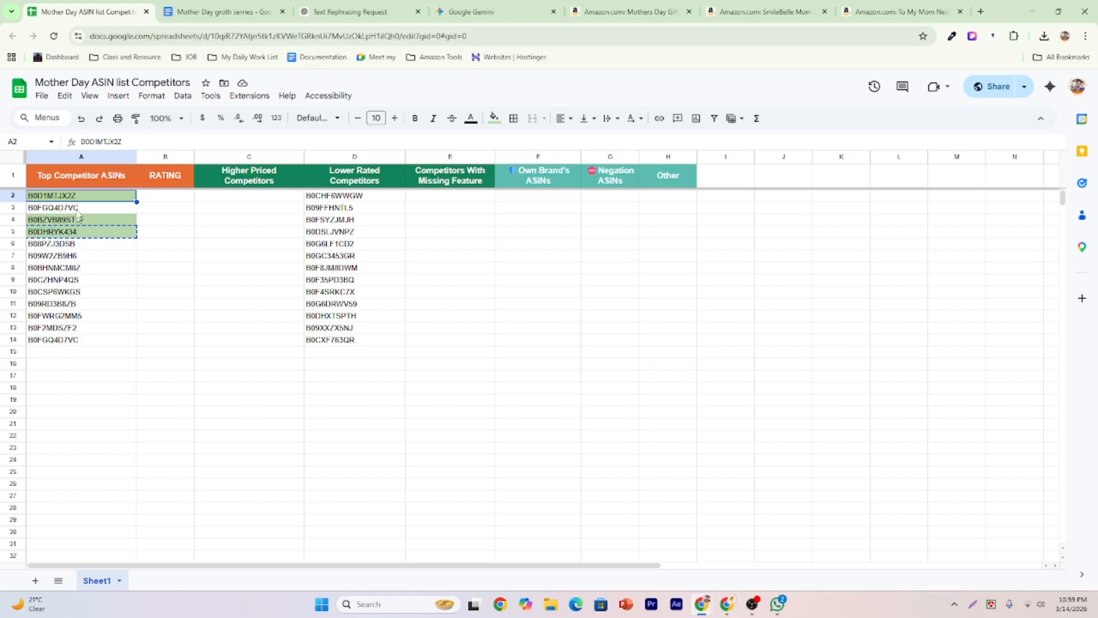
click(81, 221)
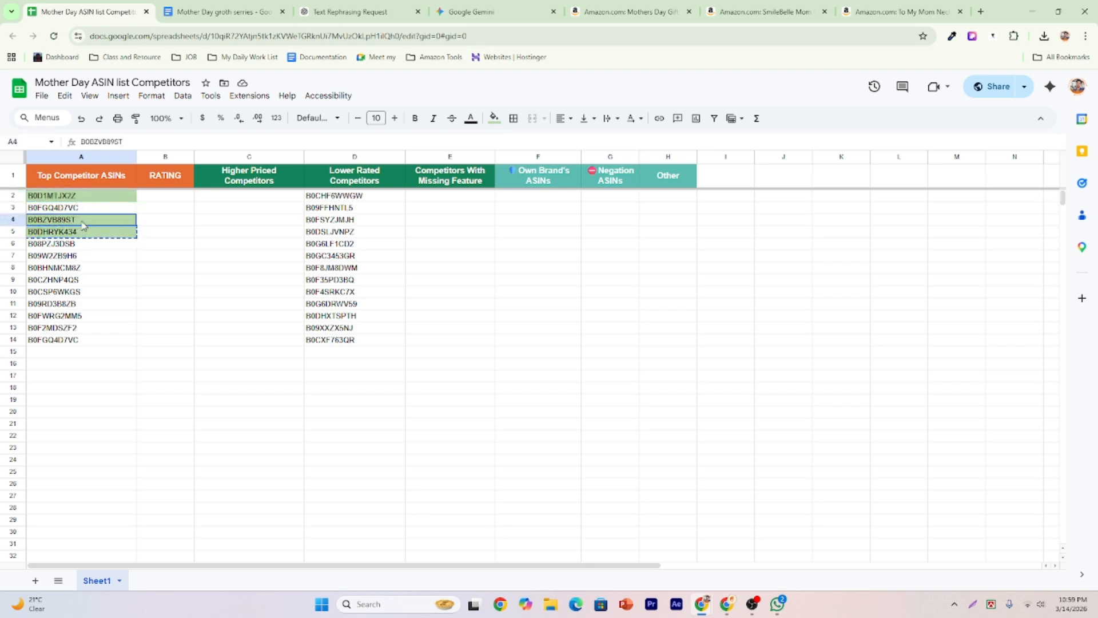
click(578, 13)
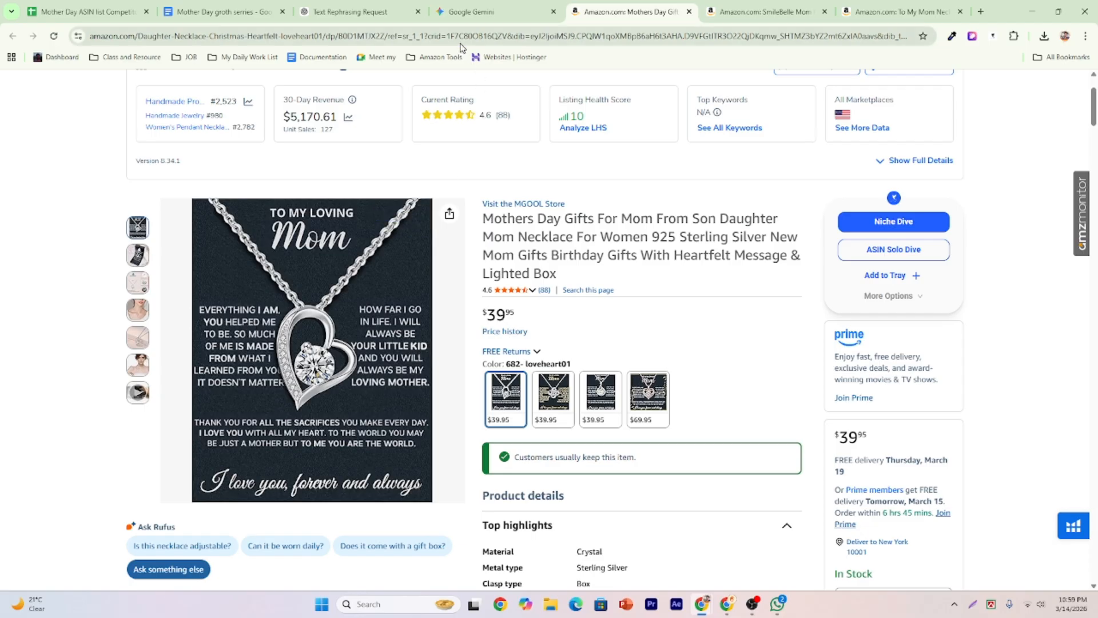
Scroll through Gemini's extracted card text, then go back to the Mother Day groth series document.
click(494, 4)
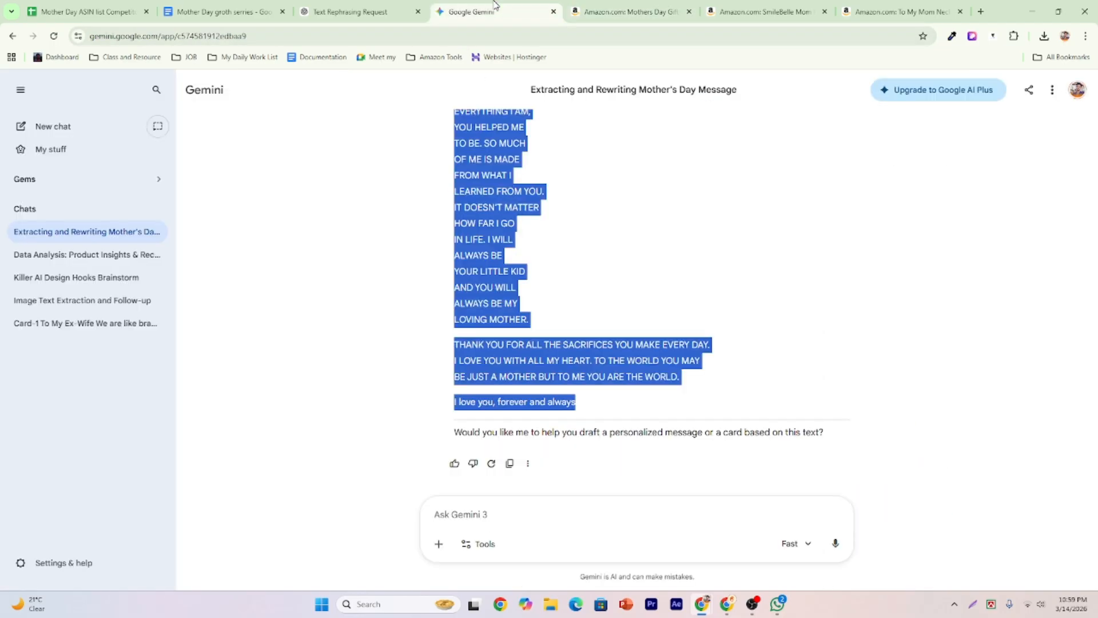
scroll(535, 226, up, 6)
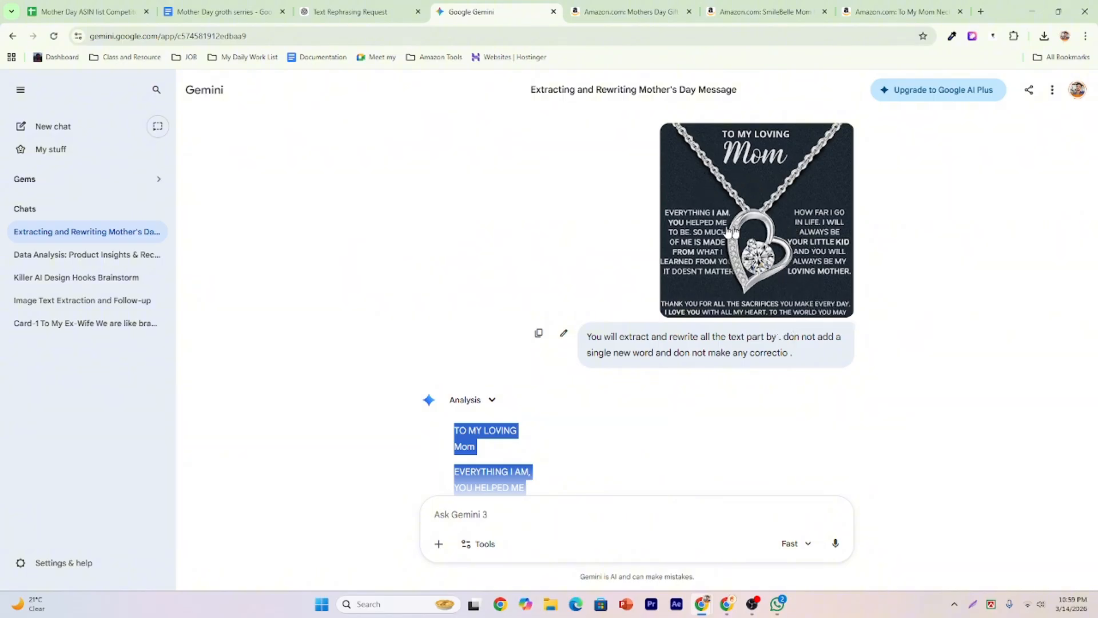
scroll(721, 219, down, 4)
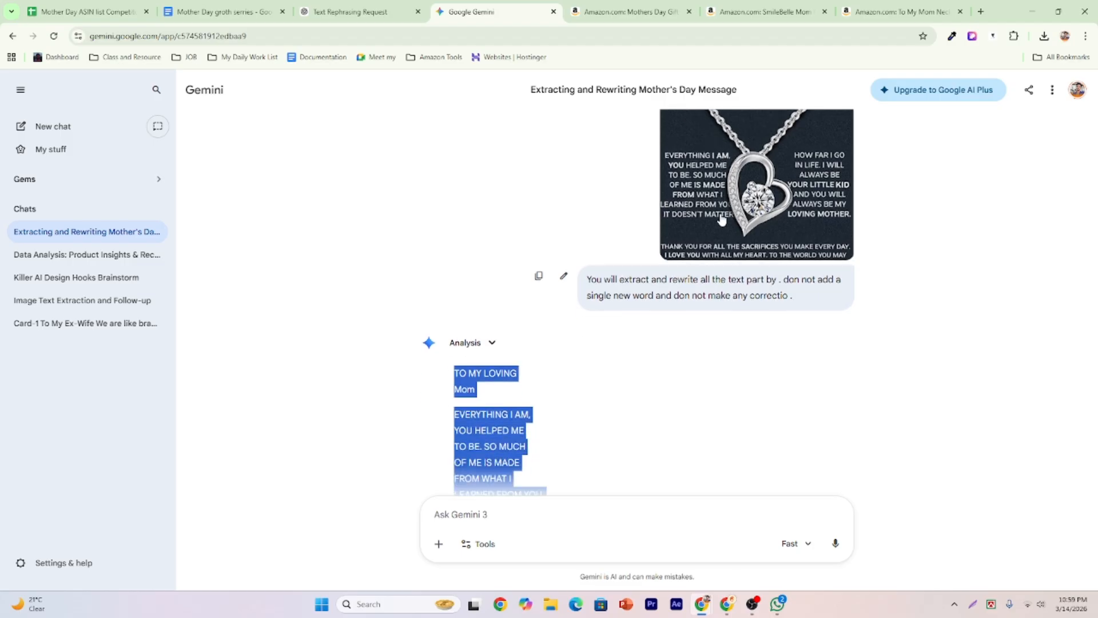
click(477, 251)
scroll(466, 234, down, 3)
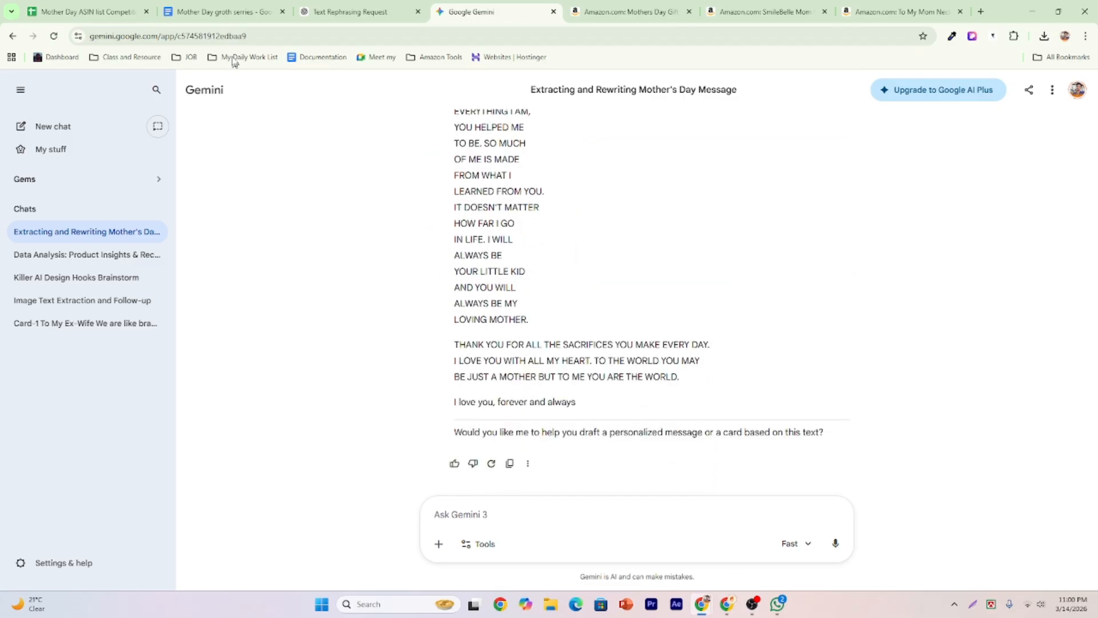
click(216, 11)
Scroll up to the Card-1 image and back down to Final Card Text, then bring up the ChatGPT rephrasing chat.
scroll(487, 239, up, 7)
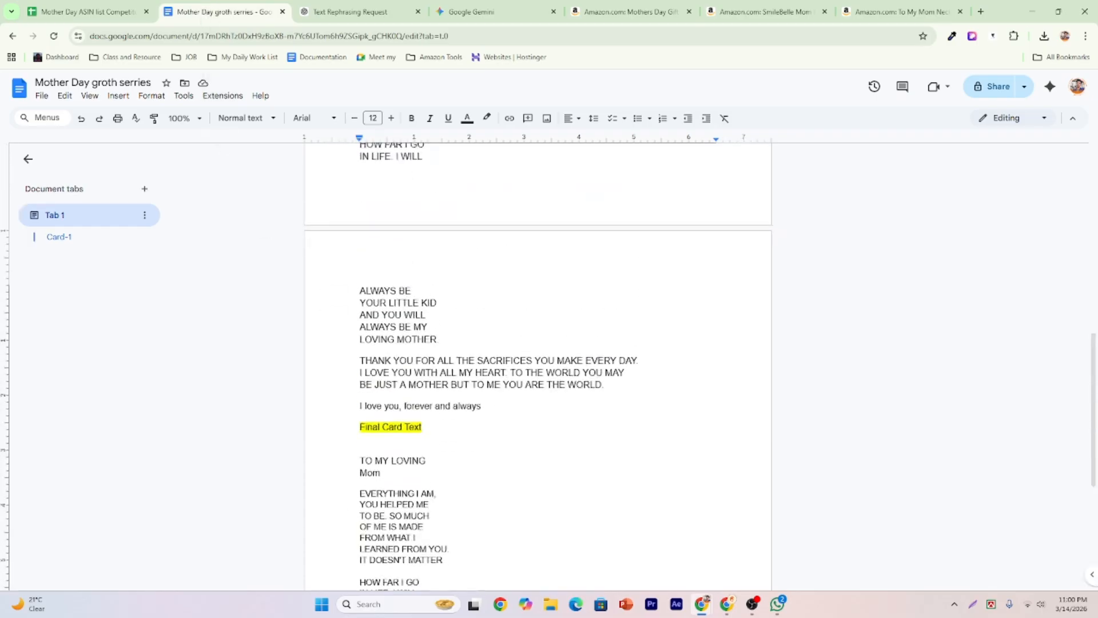
scroll(451, 260, up, 4)
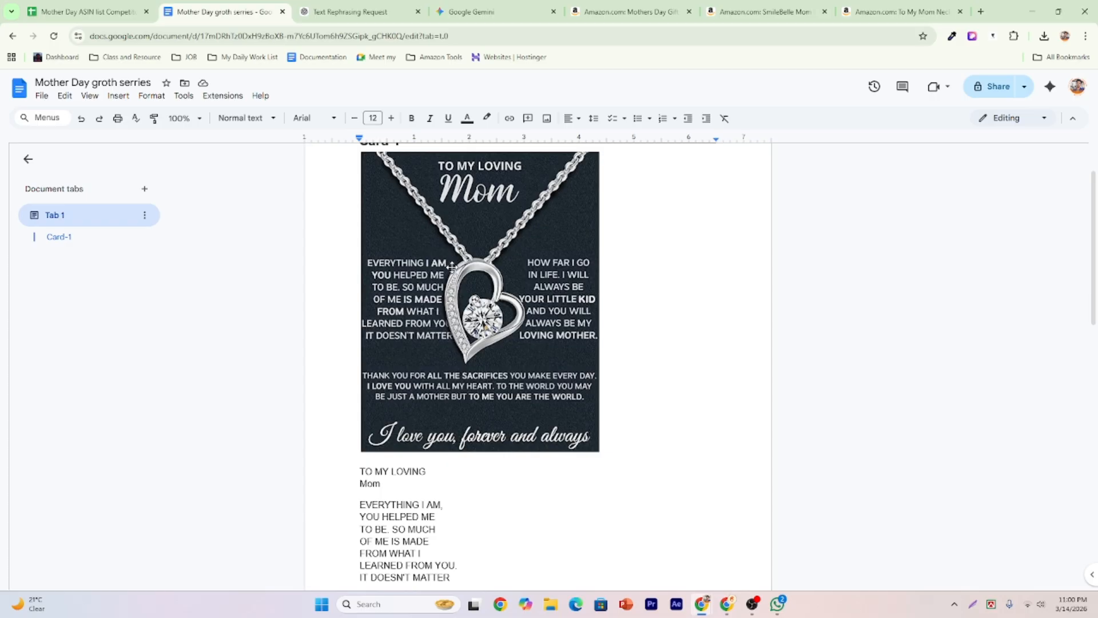
scroll(451, 260, up, 1)
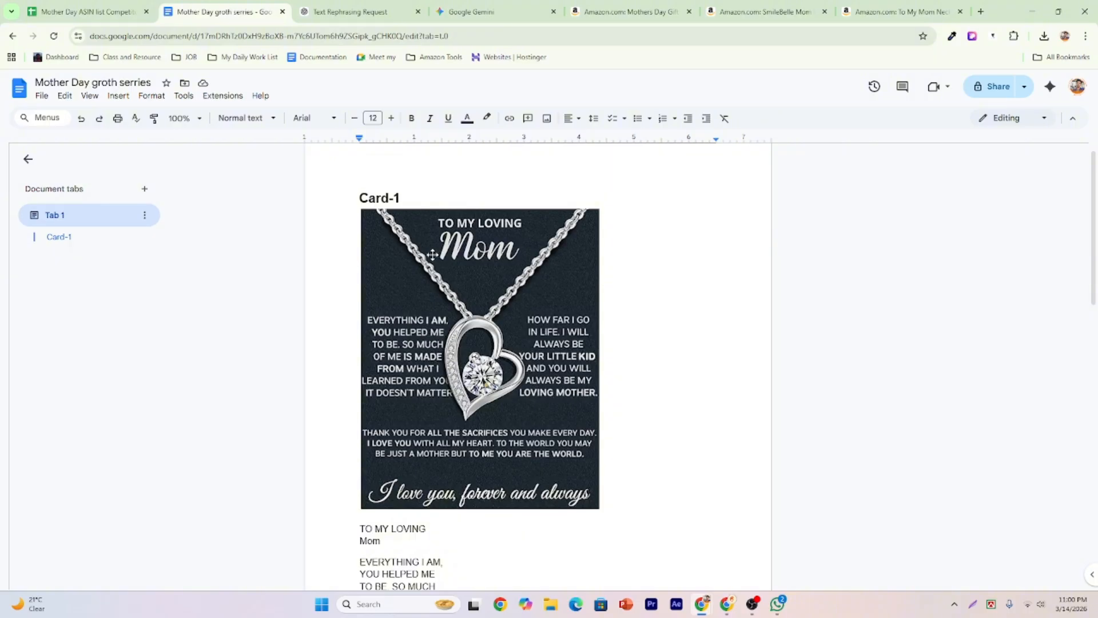
scroll(394, 218, down, 3)
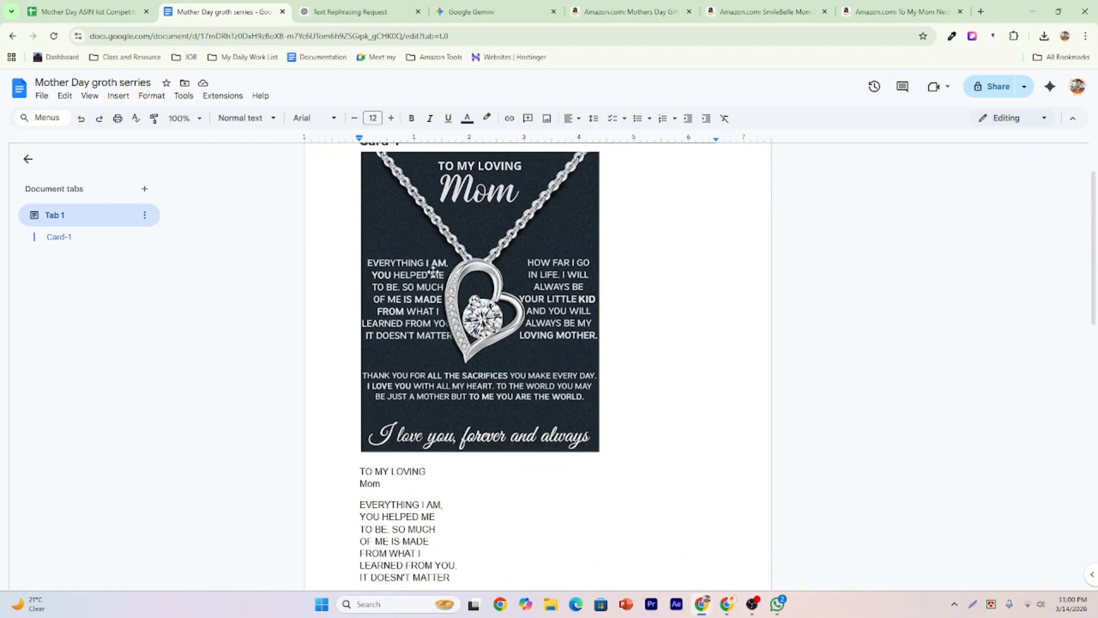
scroll(403, 317, down, 2)
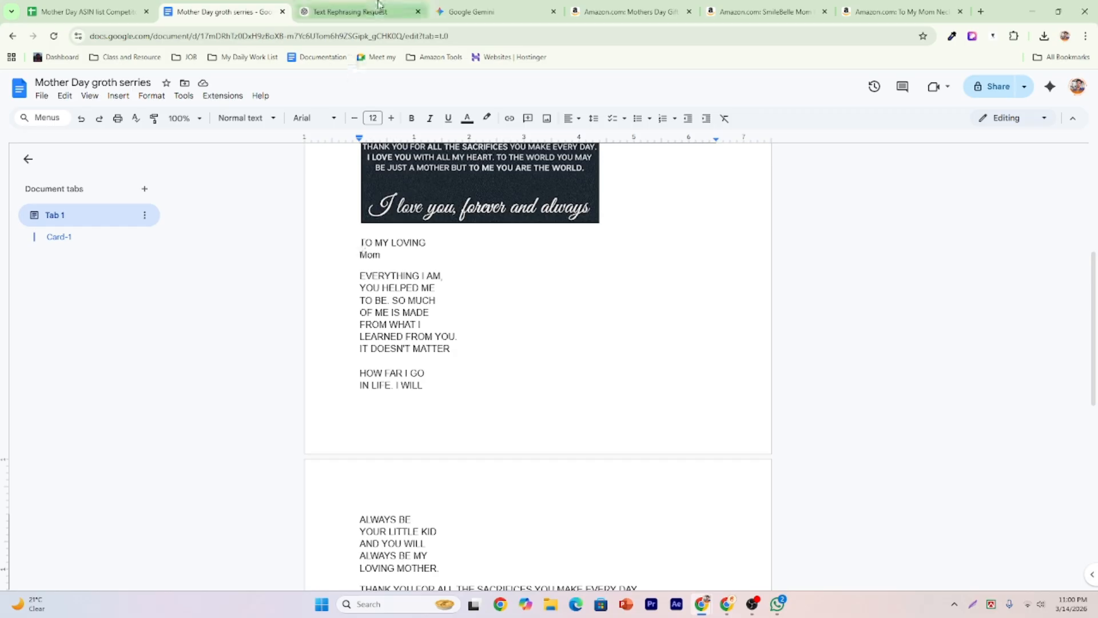
scroll(537, 366, down, 1)
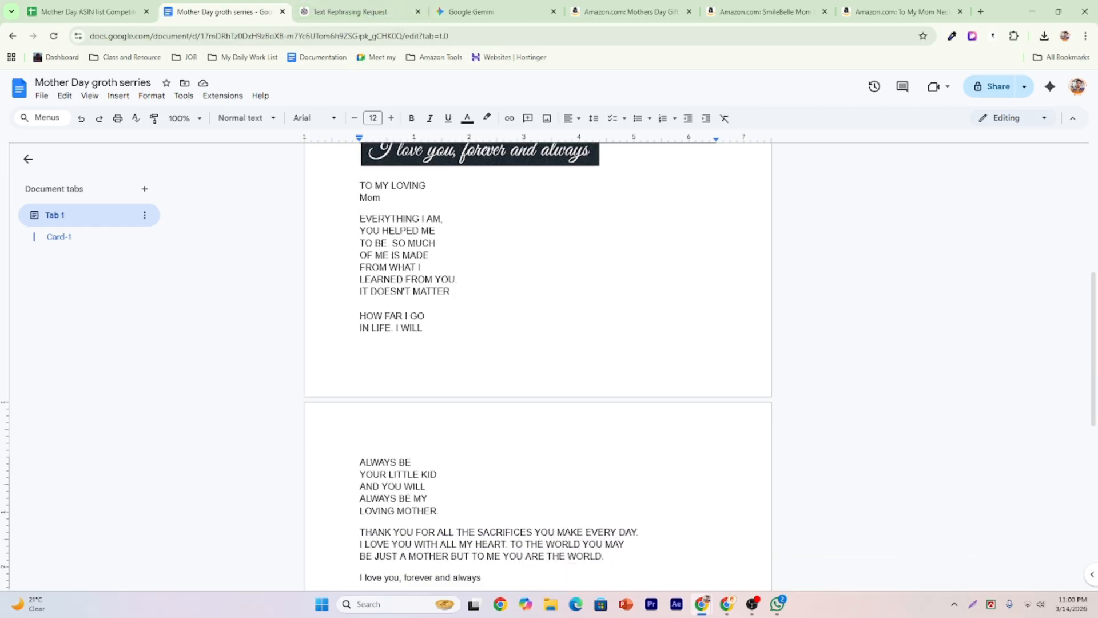
scroll(437, 309, down, 6)
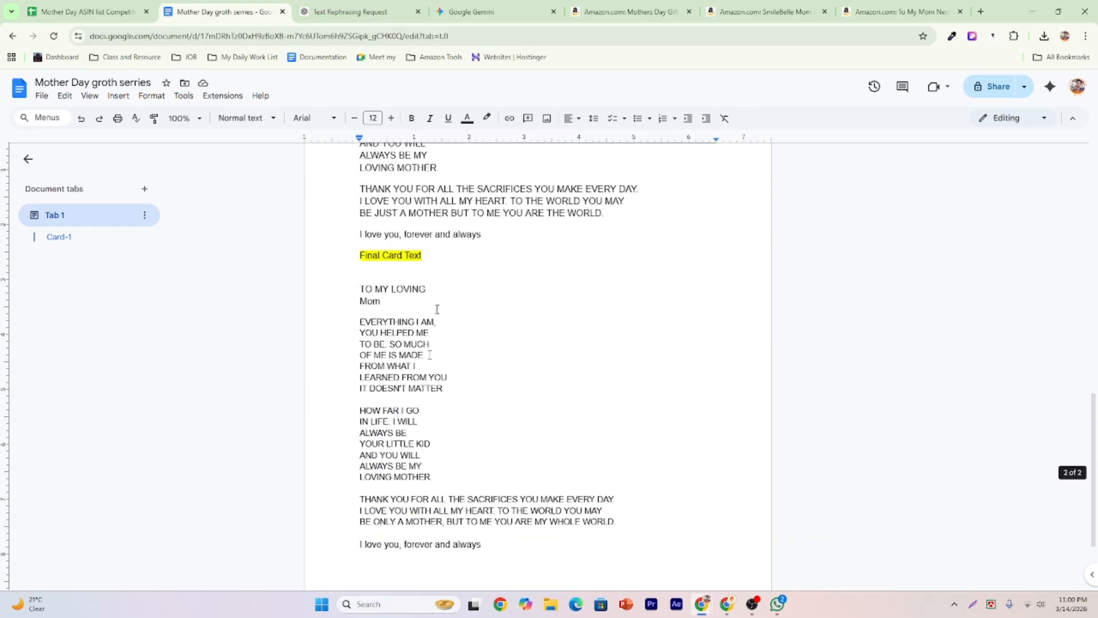
click(357, 13)
scroll(417, 400, up, 5)
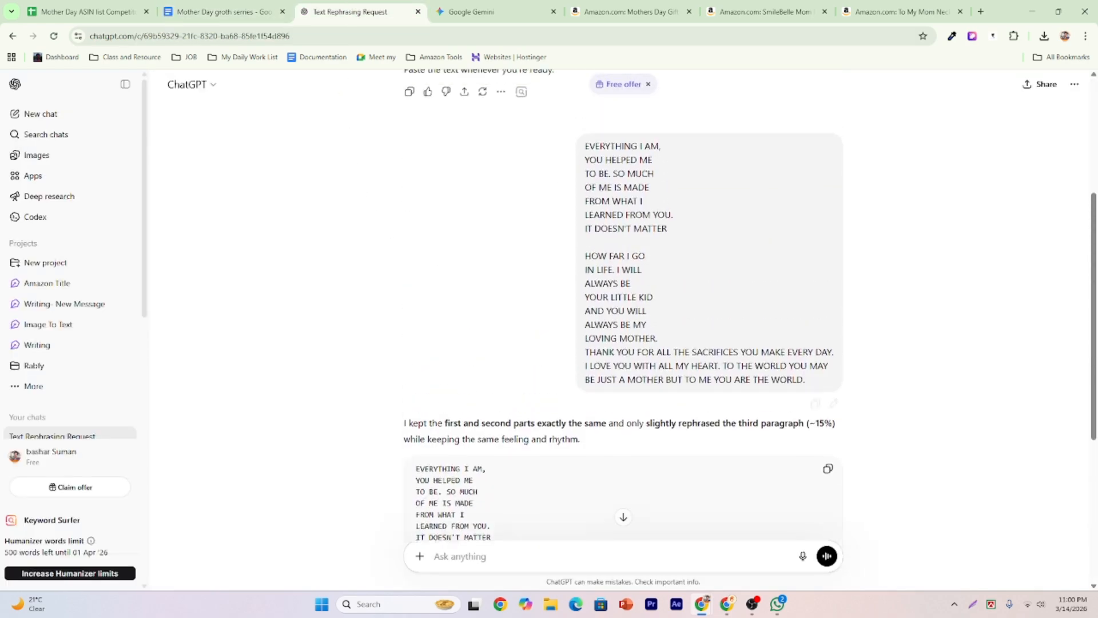
Scroll through the ChatGPT request and its rephrased card text, then go back to the final card text in Docs.
scroll(596, 255, up, 4)
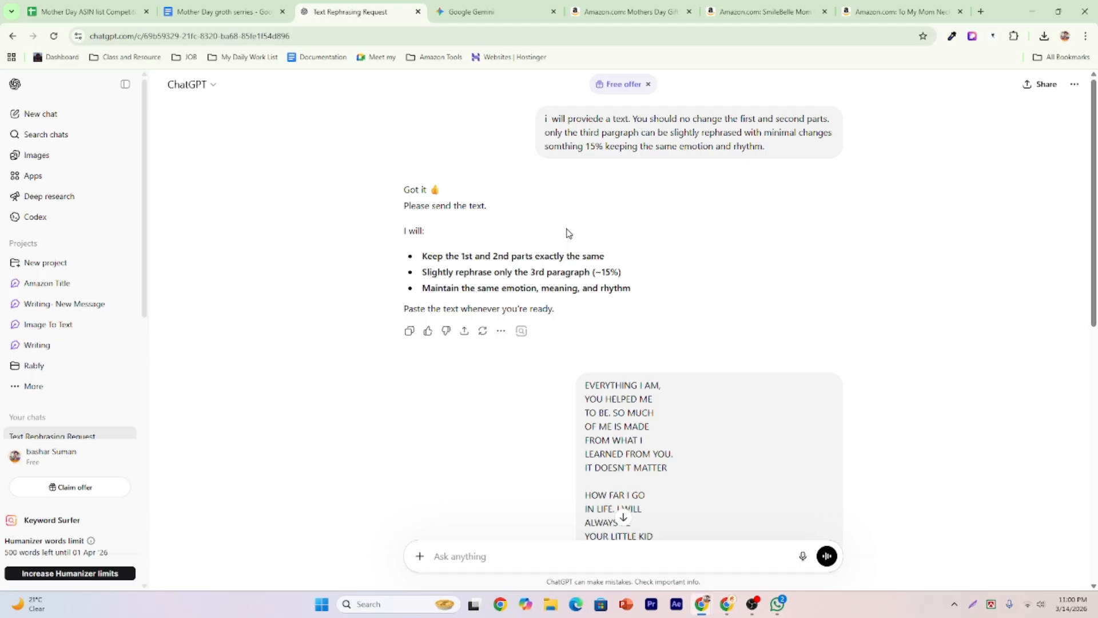
scroll(570, 240, down, 4)
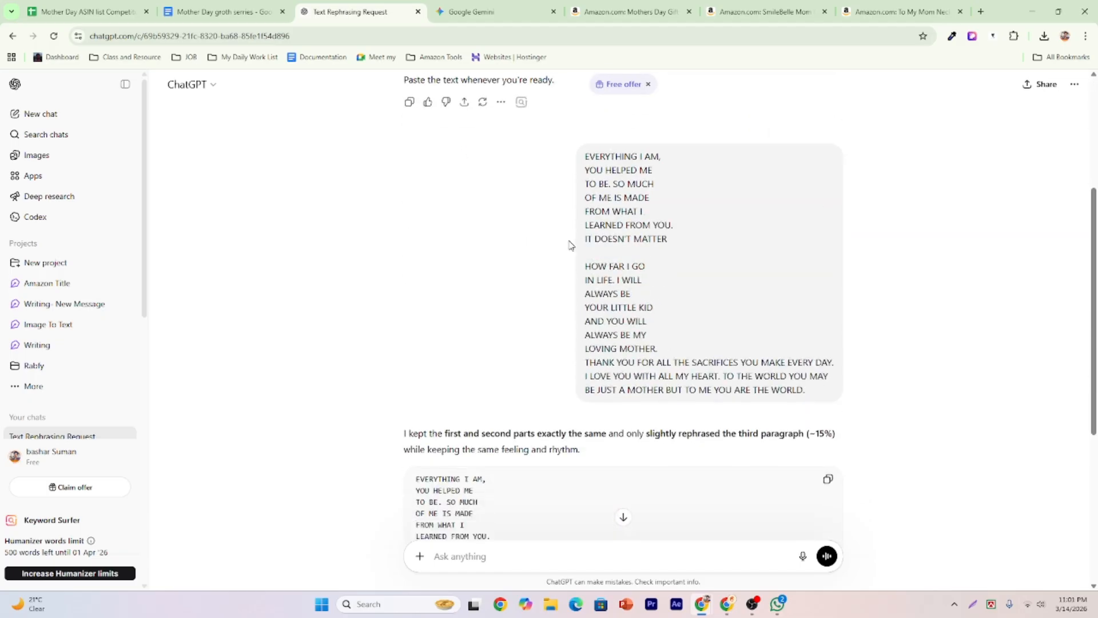
scroll(556, 252, down, 4)
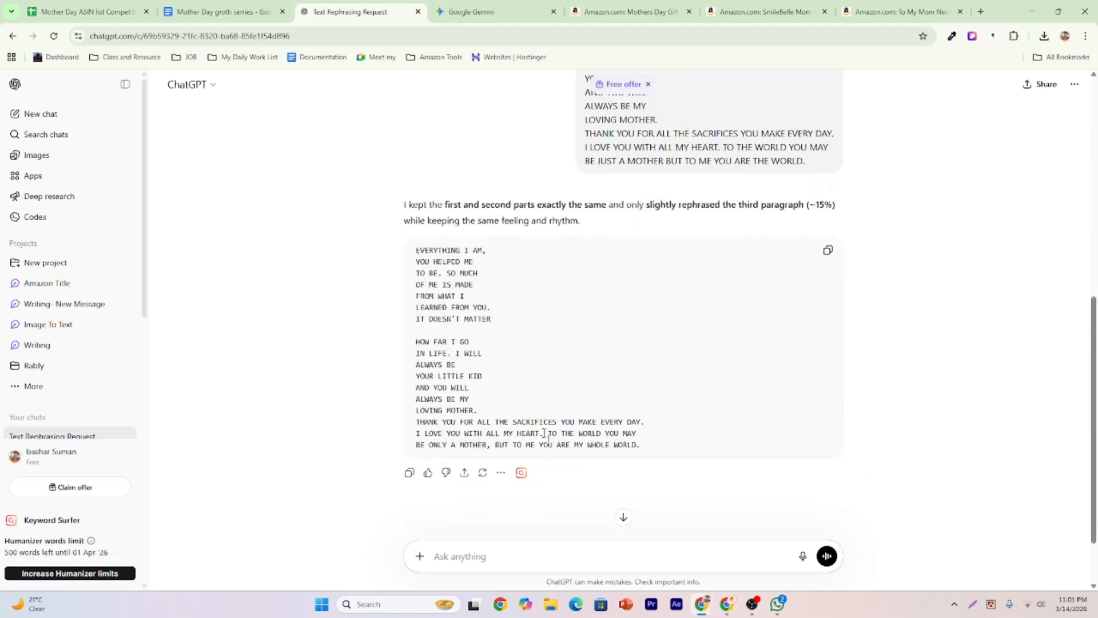
click(227, 7)
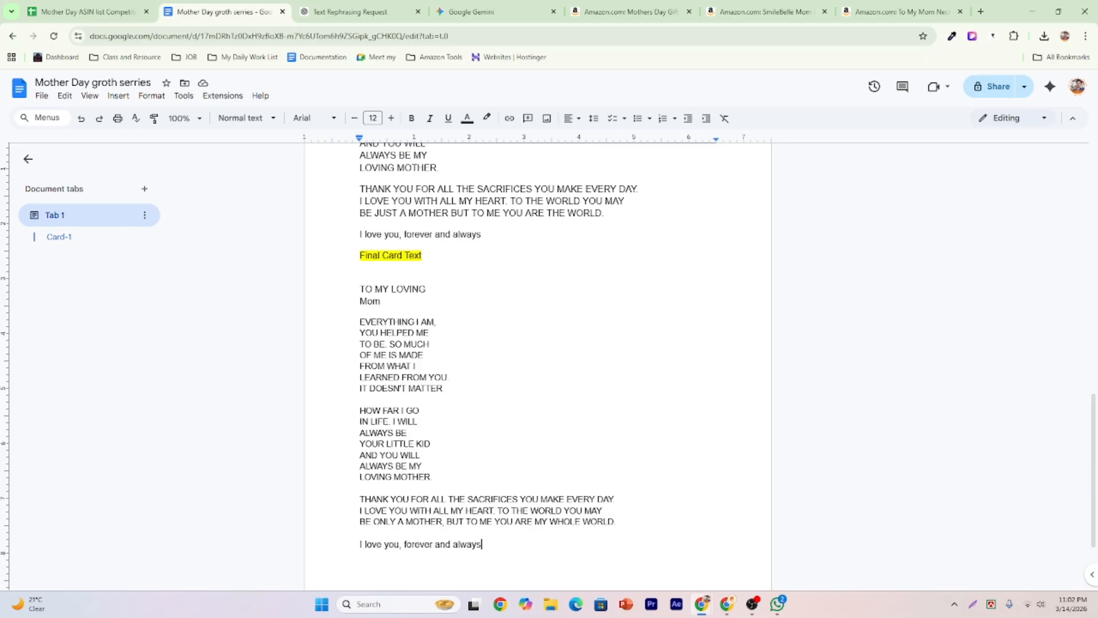
Switch from the browser to the Mother's Day Growth Series Session 02 slide.
key(alt+Tab)
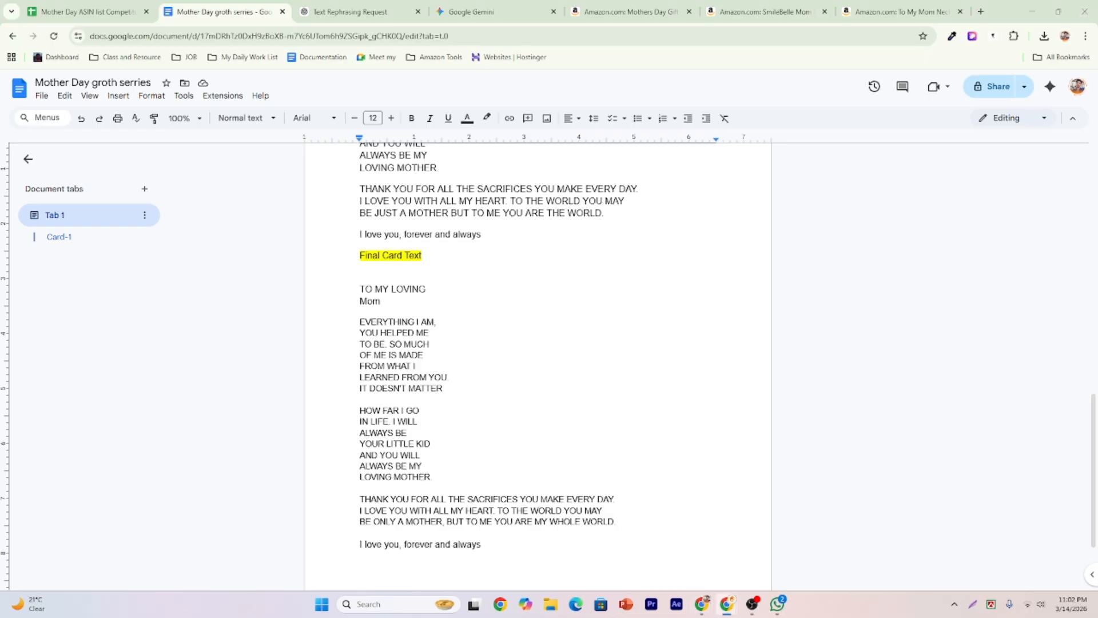
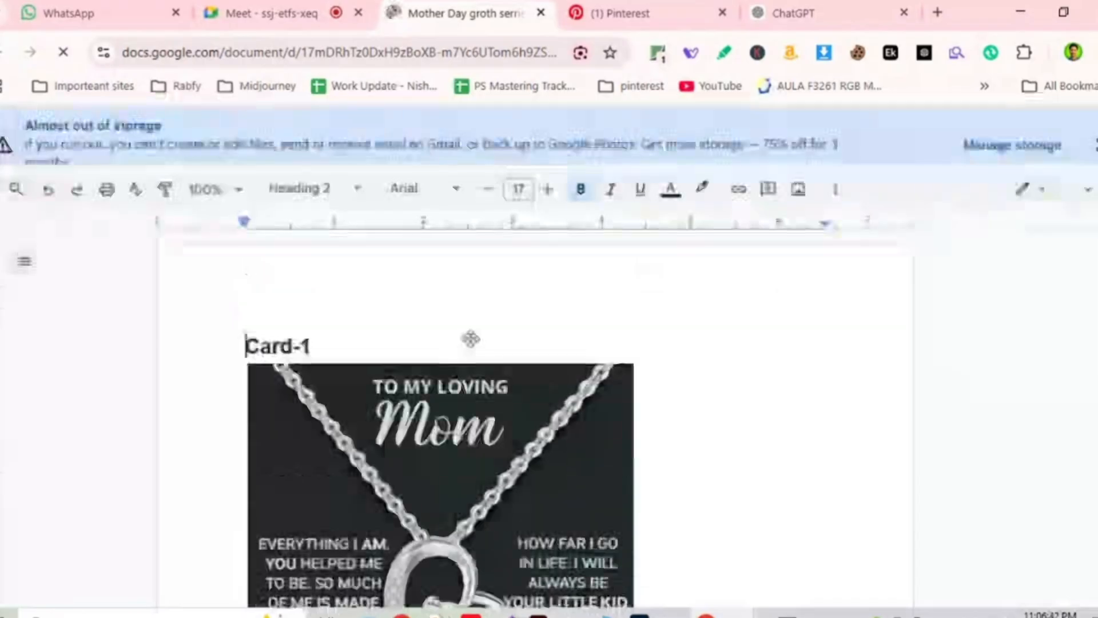
Scroll through the final card text in Docs and drag-select from 'TO MY LOVING'.
scroll(585, 357, down, 5)
scroll(584, 366, down, 5)
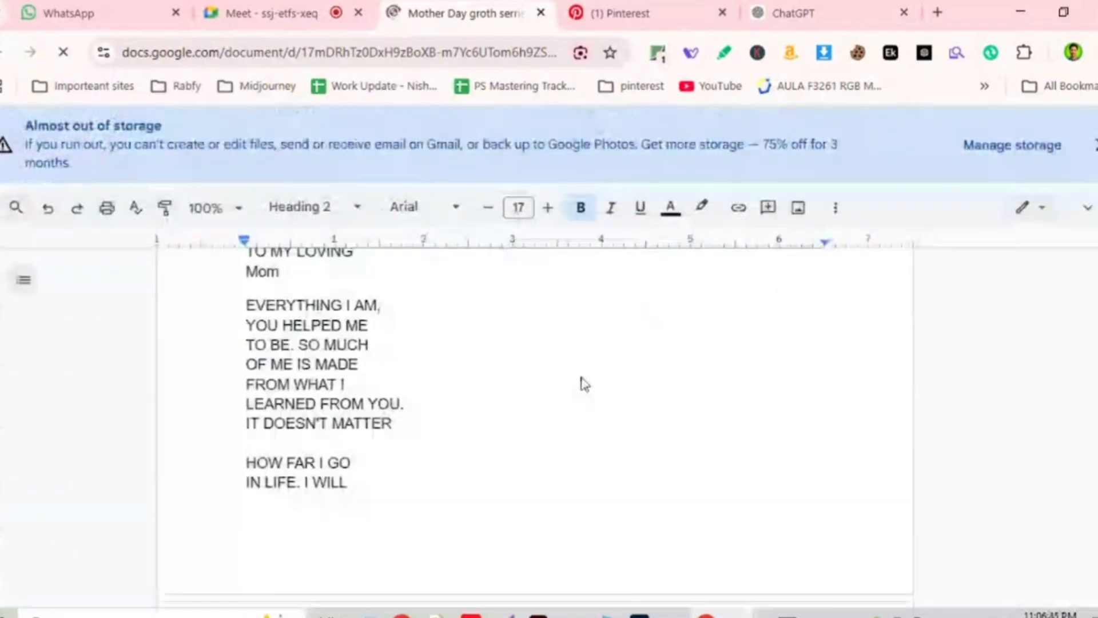
scroll(583, 382, down, 10)
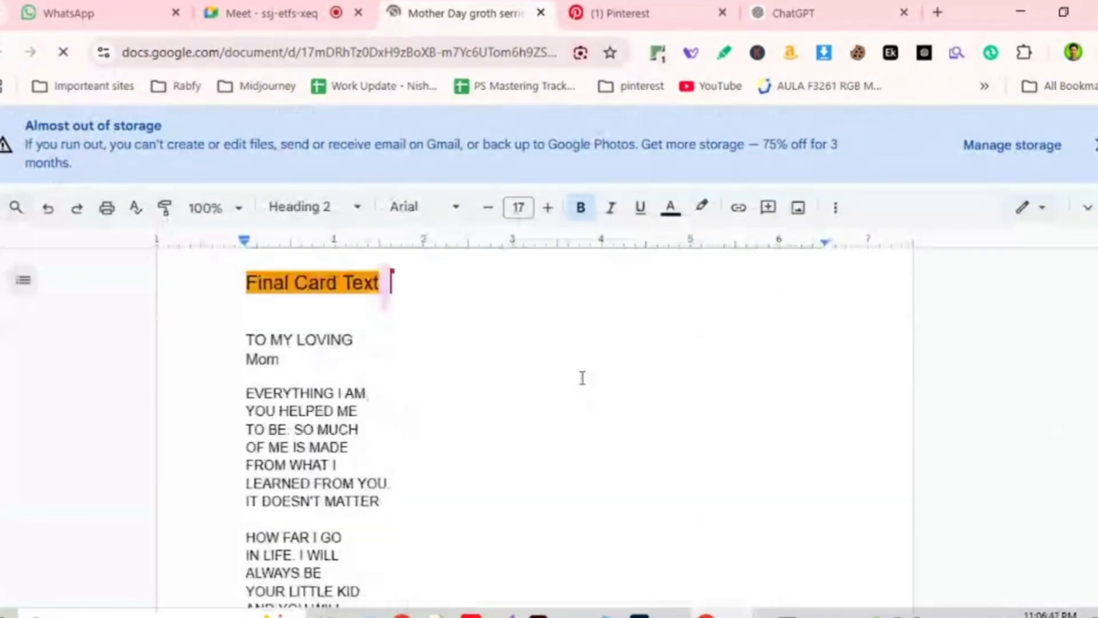
scroll(582, 378, down, 7)
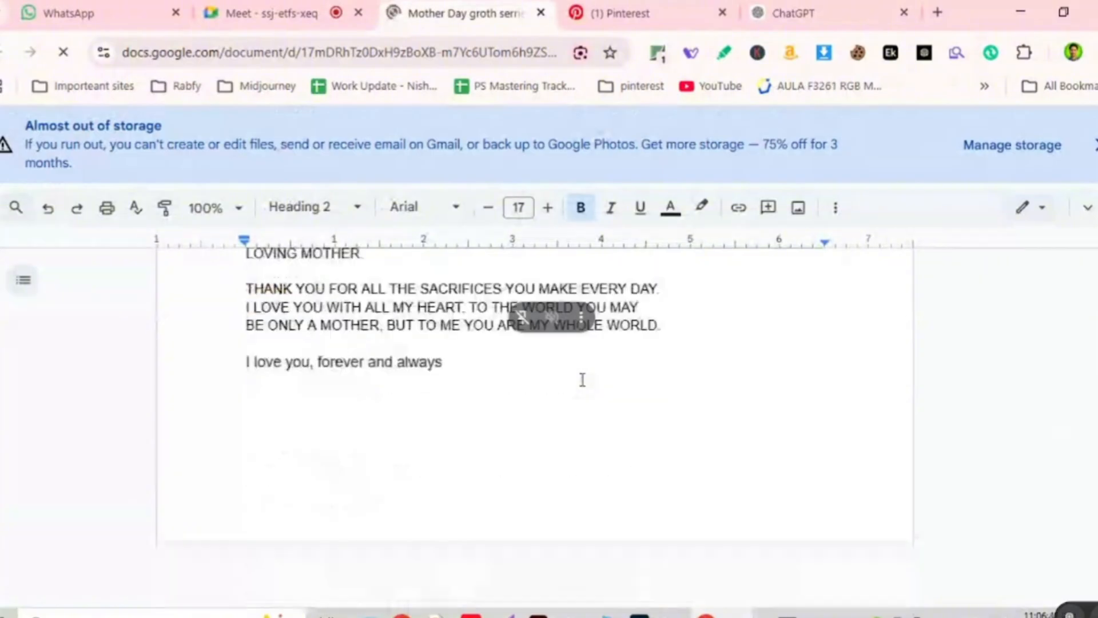
scroll(582, 379, up, 5)
scroll(582, 379, up, 5)
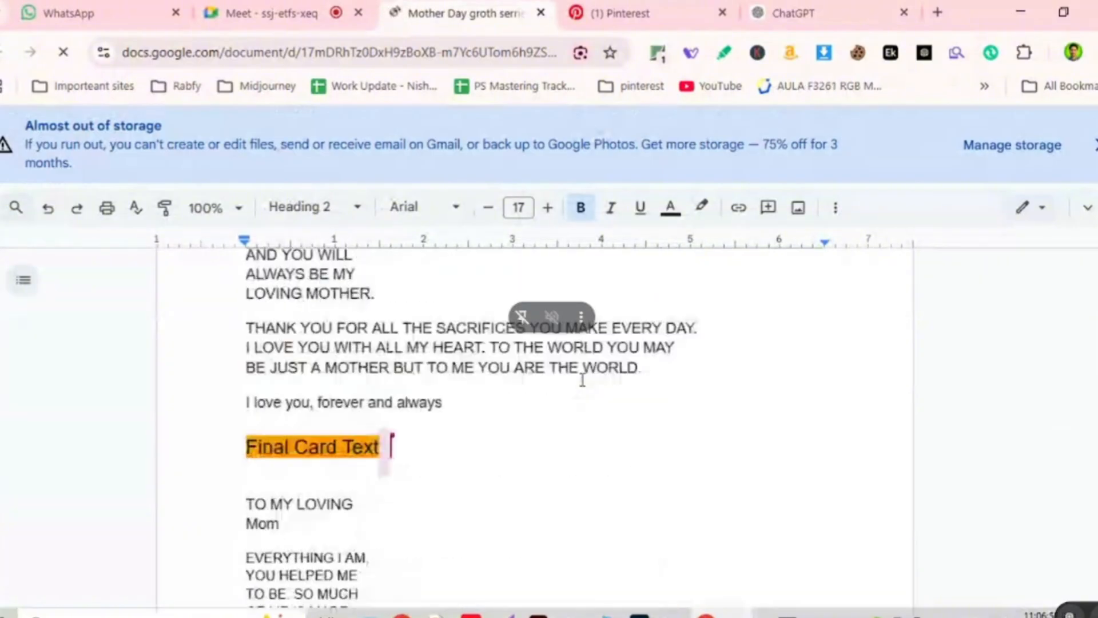
scroll(582, 380, down, 3)
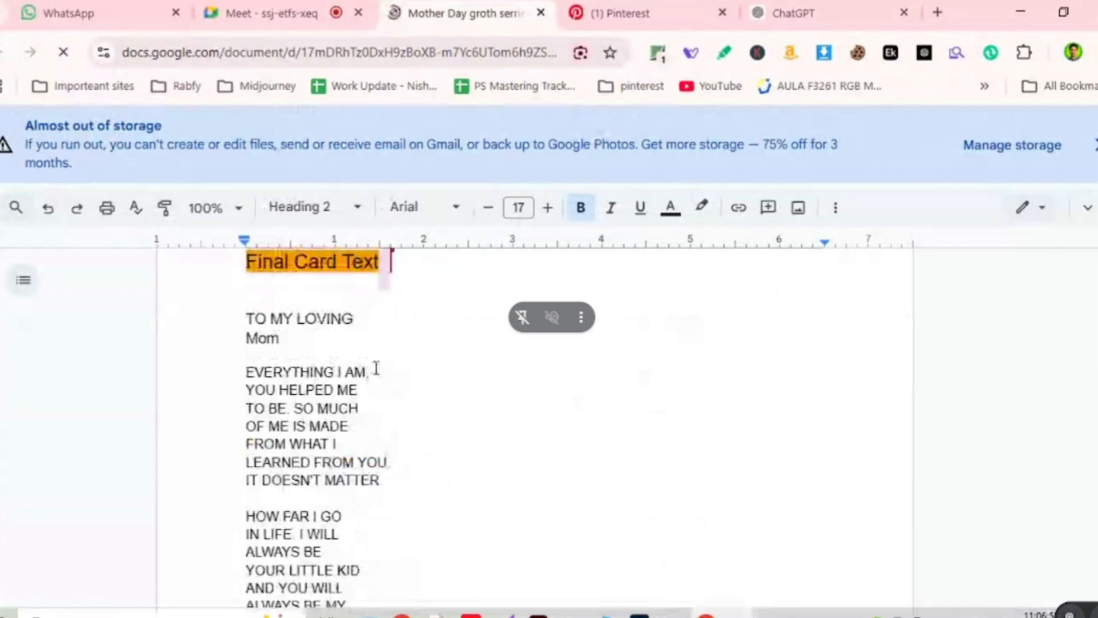
drag(246, 319, 350, 384)
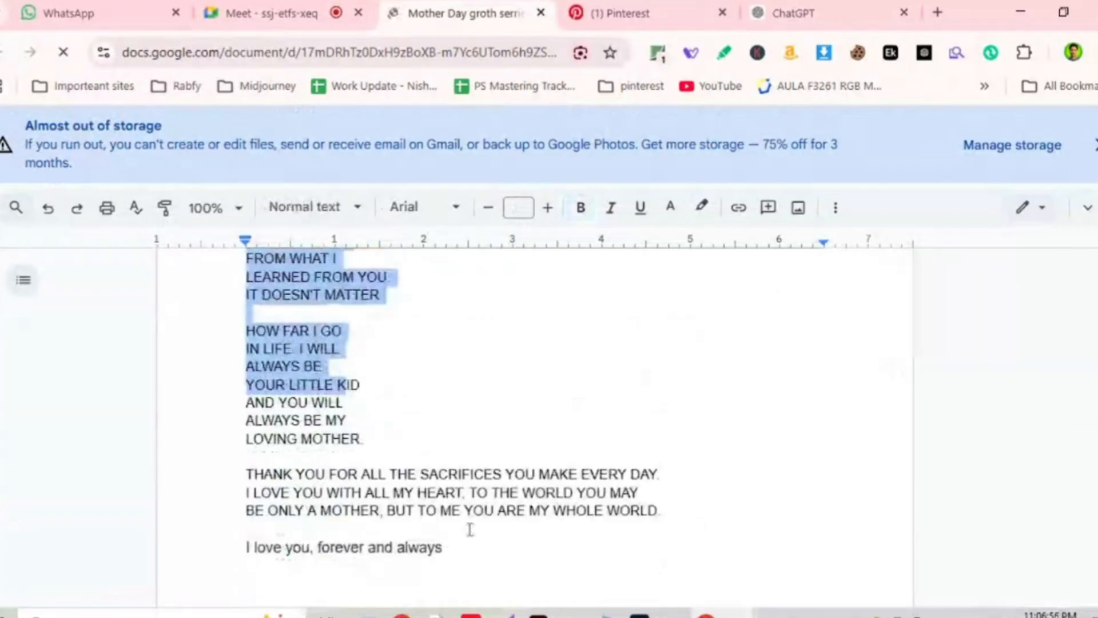
scroll(444, 549, up, 5)
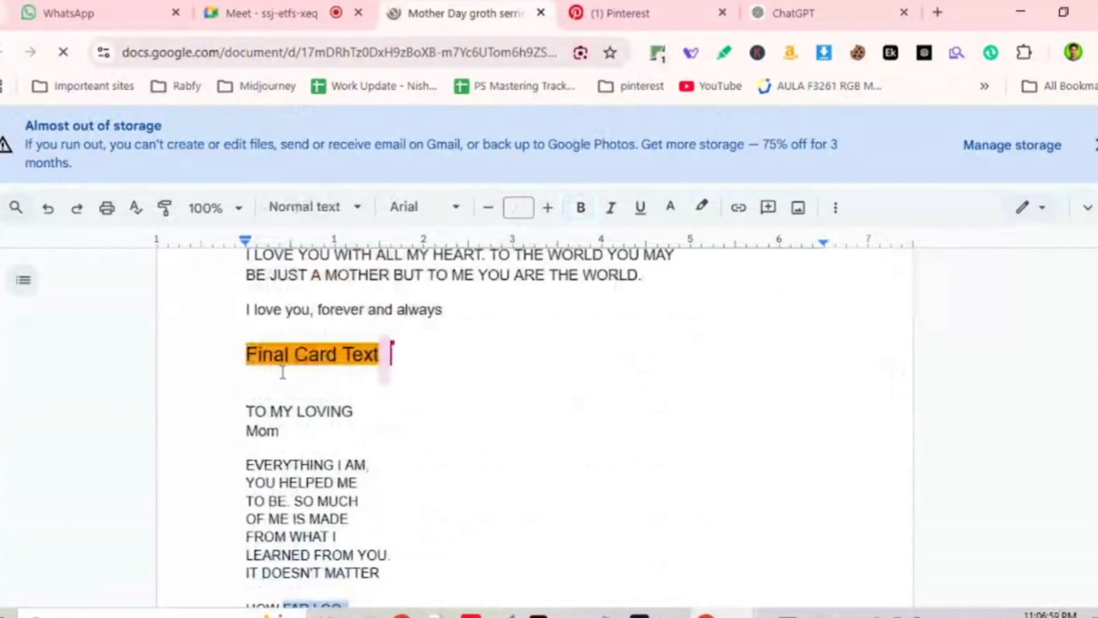
scroll(419, 410, down, 2)
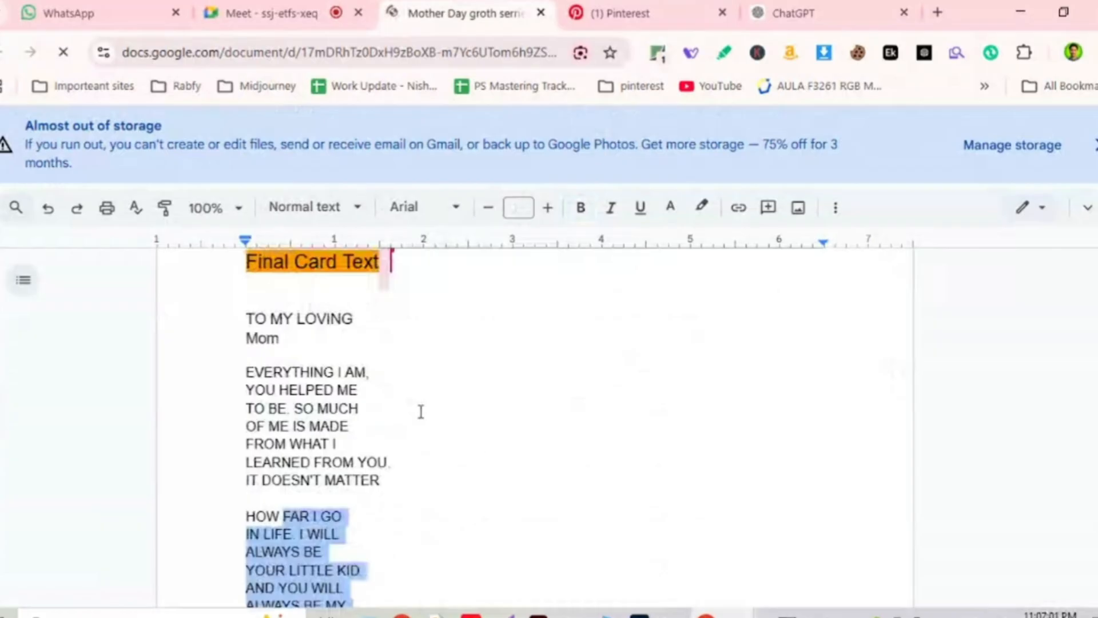
Select the card text from 'TO MY LOVING' through 'forever and always', then switch to Illustrator.
click(247, 319)
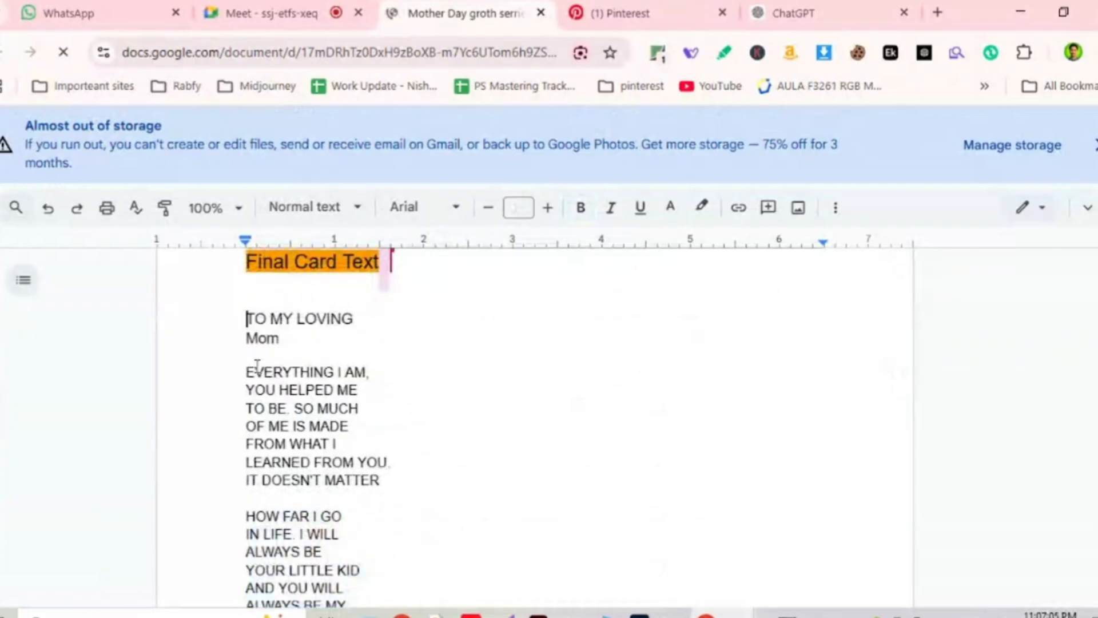
shift+click(313, 540)
scroll(313, 541, down, 3)
shift+click(461, 566)
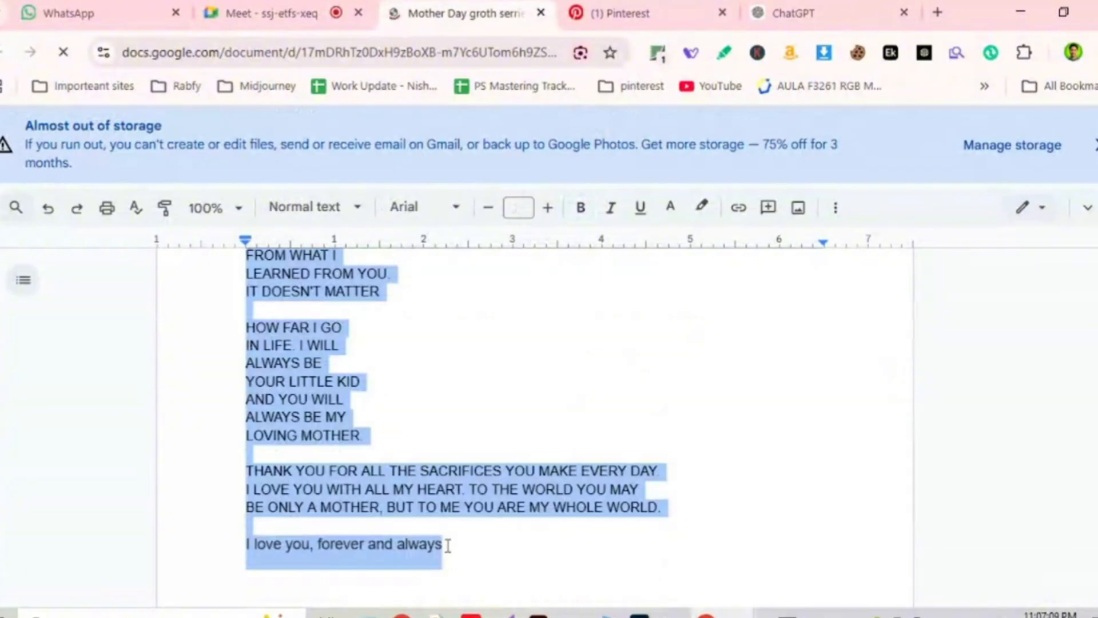
key(alt+Tab)
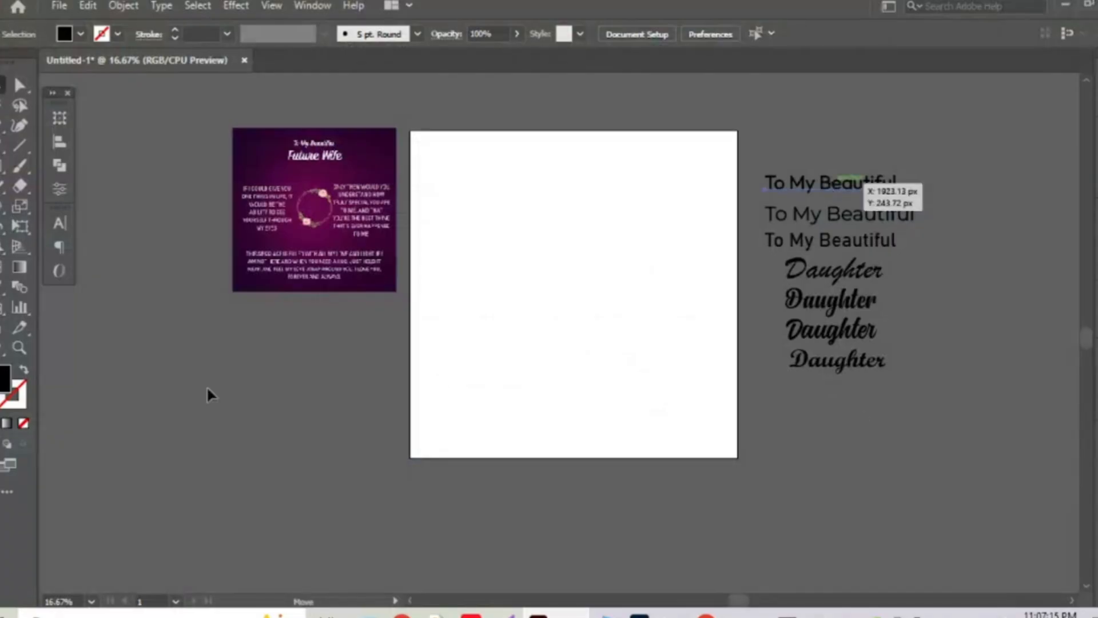
Duplicate the 'To My Beautiful' text left of the artboard, paste the card text into it, then go back to Docs.
drag(858, 183, 851, 193)
drag(217, 390, 242, 374)
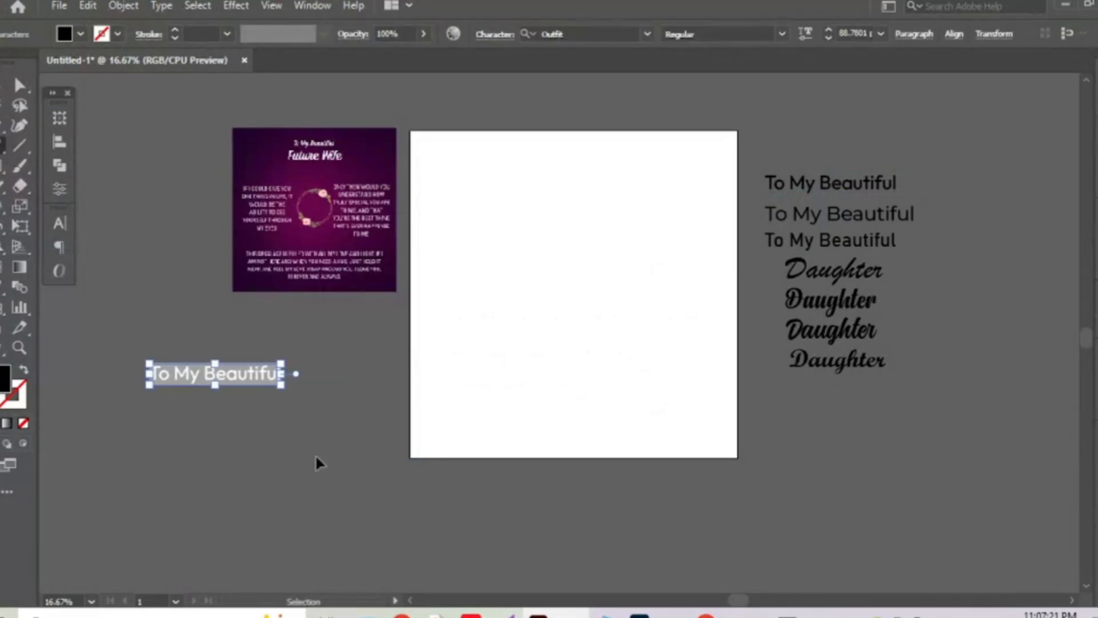
key(t)
text(TO MY LOVING Mom EVERYTHIN YOU HELPE TO BE. SO N OF ME IS MADE)
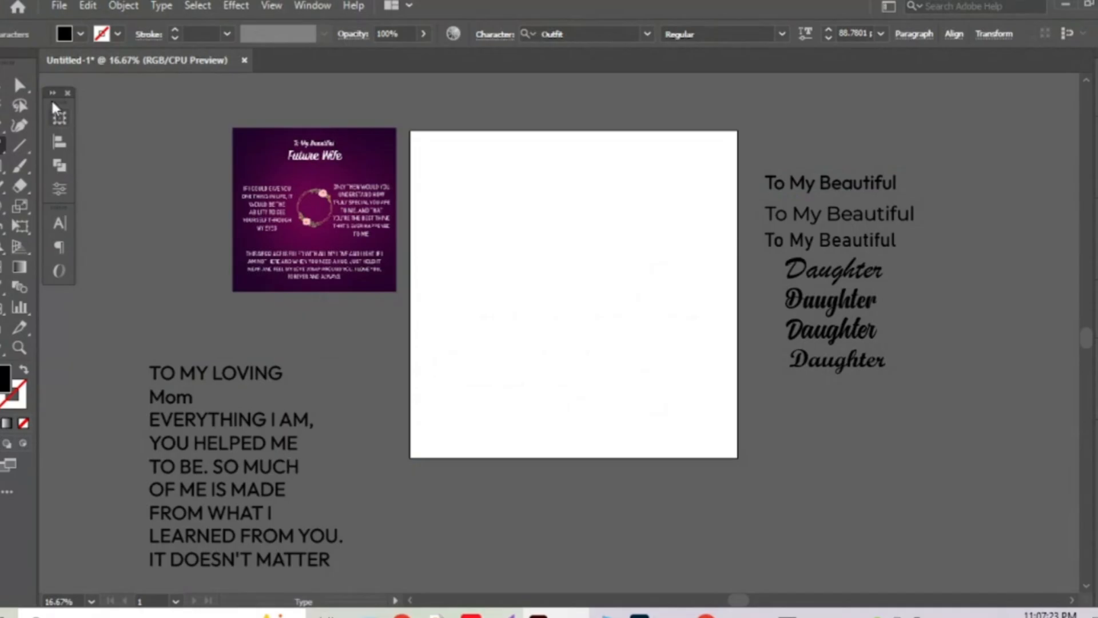
key(Escape)
click(547, 317)
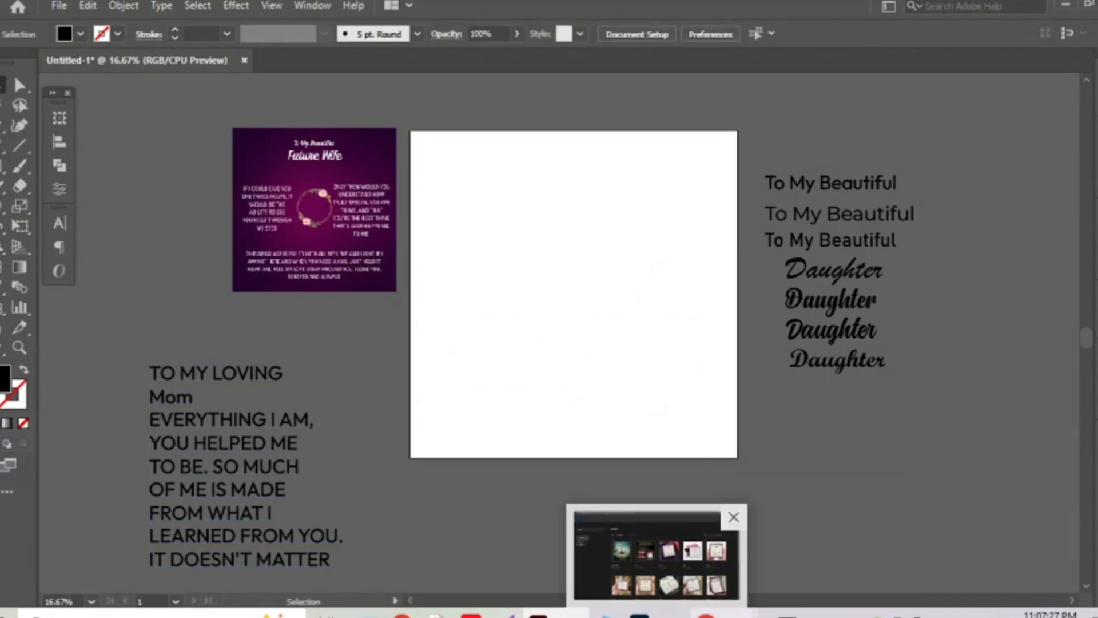
mouse_move(706, 613)
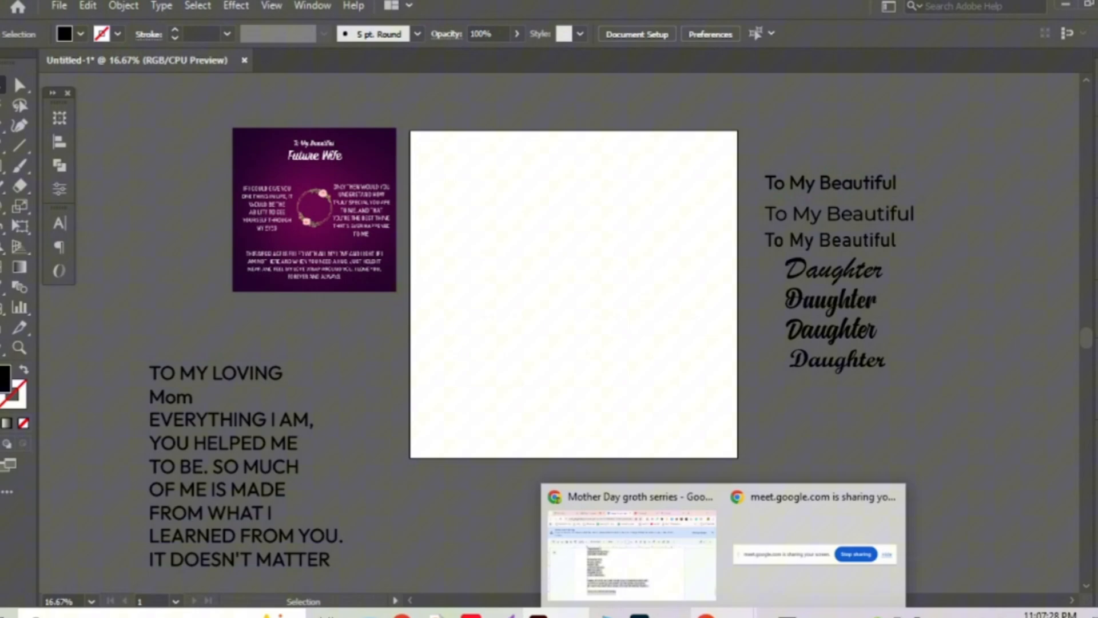
click(659, 573)
scroll(442, 422, up, 5)
scroll(442, 422, up, 1)
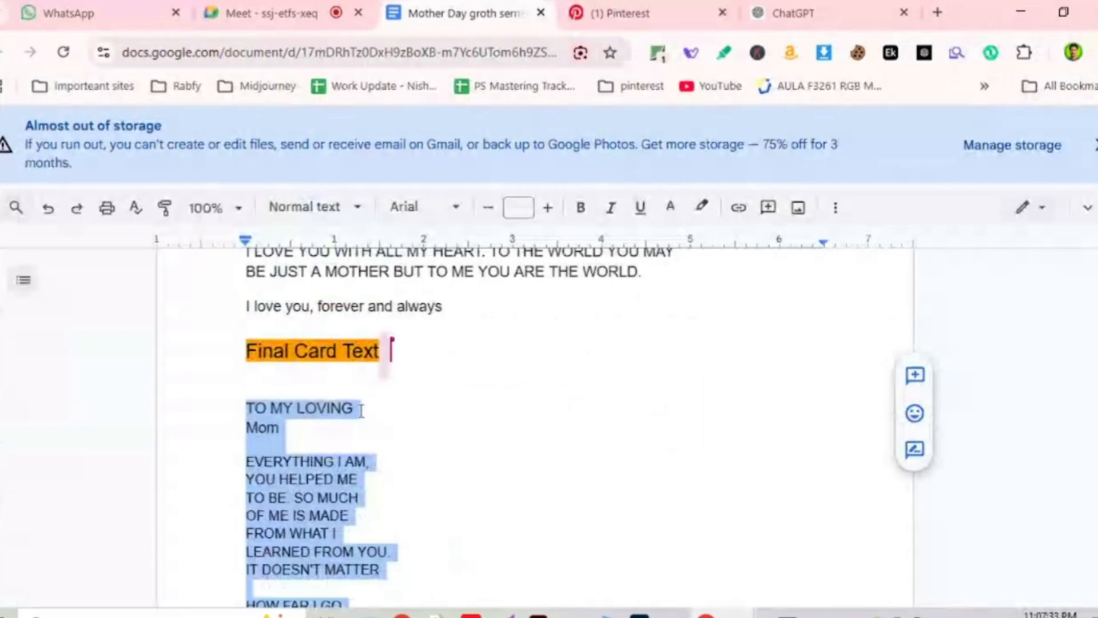
click(422, 418)
scroll(422, 417, down, 6)
scroll(422, 417, up, 10)
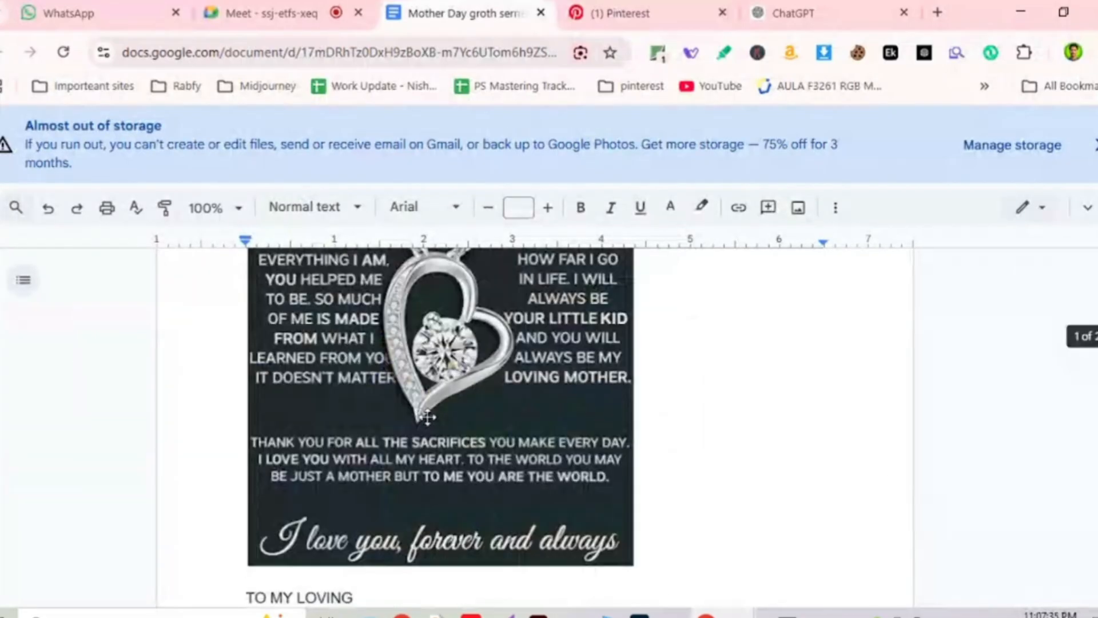
scroll(428, 418, up, 3)
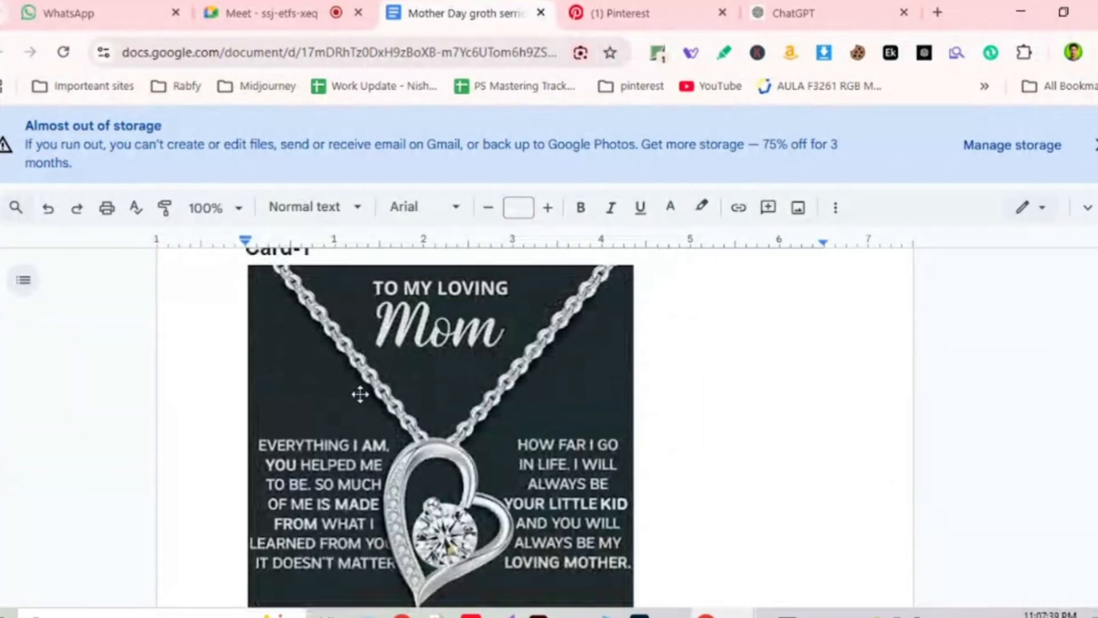
scroll(489, 390, down, 3)
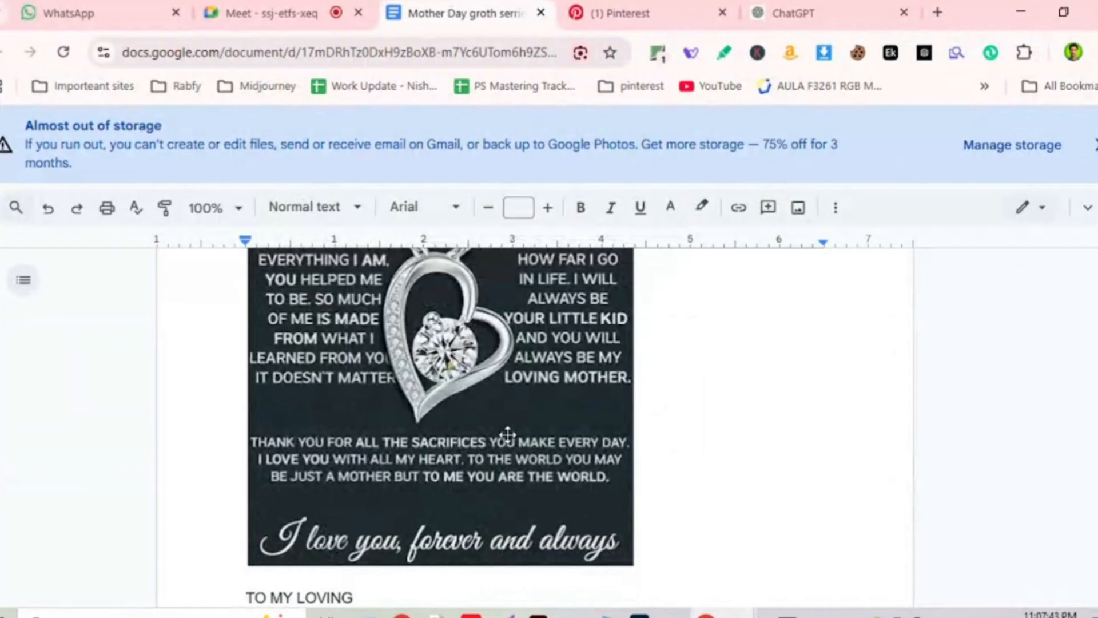
scroll(456, 438, up, 2)
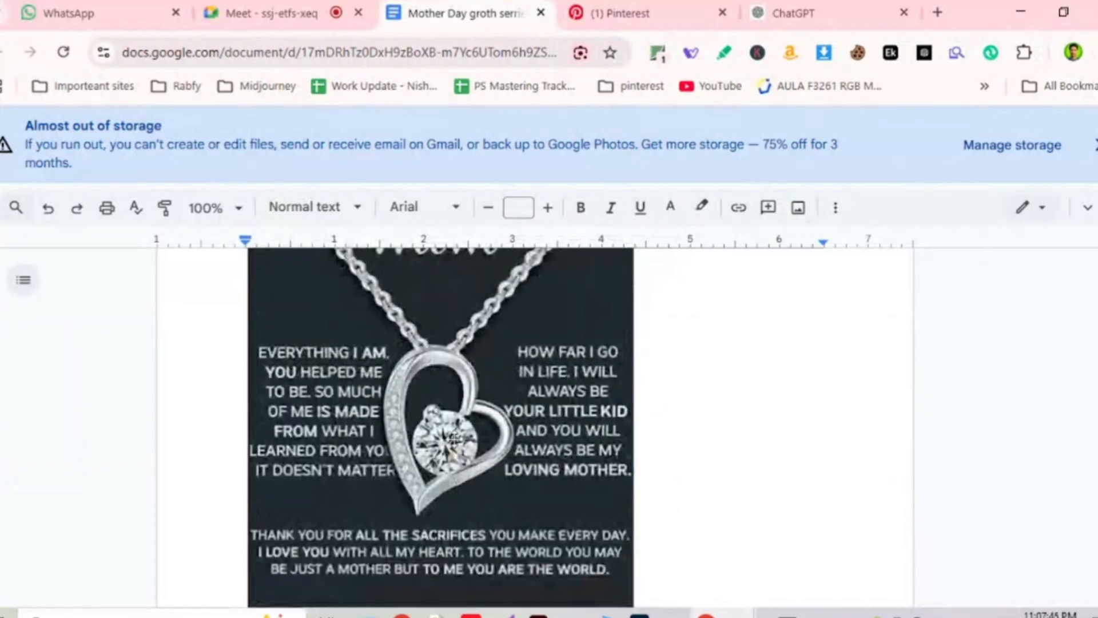
scroll(498, 420, up, 3)
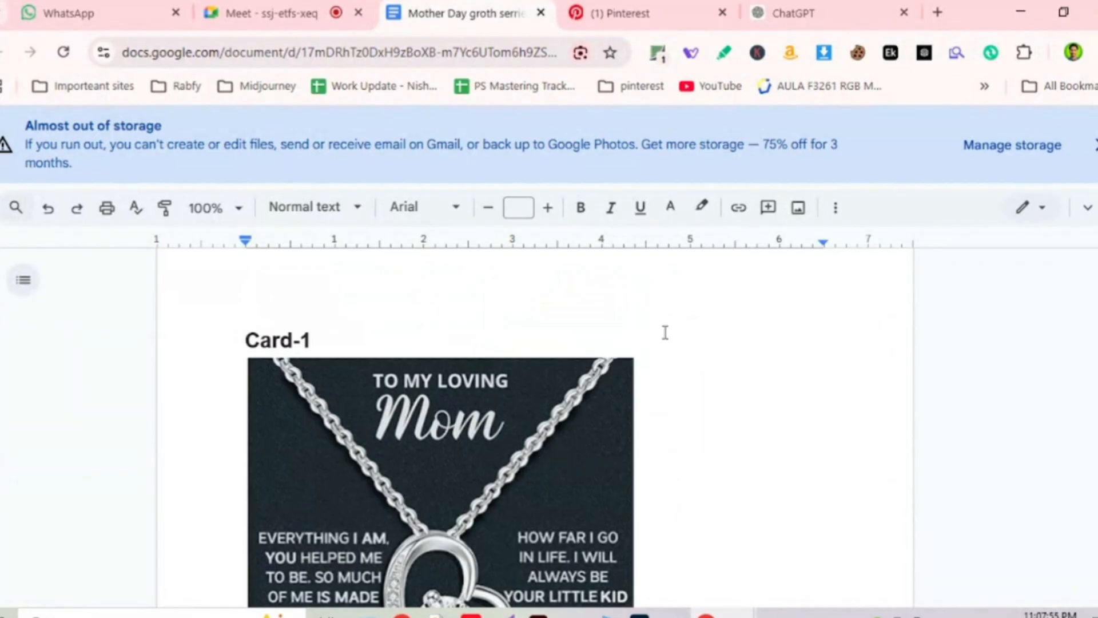
Search your own Pinterest pins for 'mom necklace card design'.
click(647, 21)
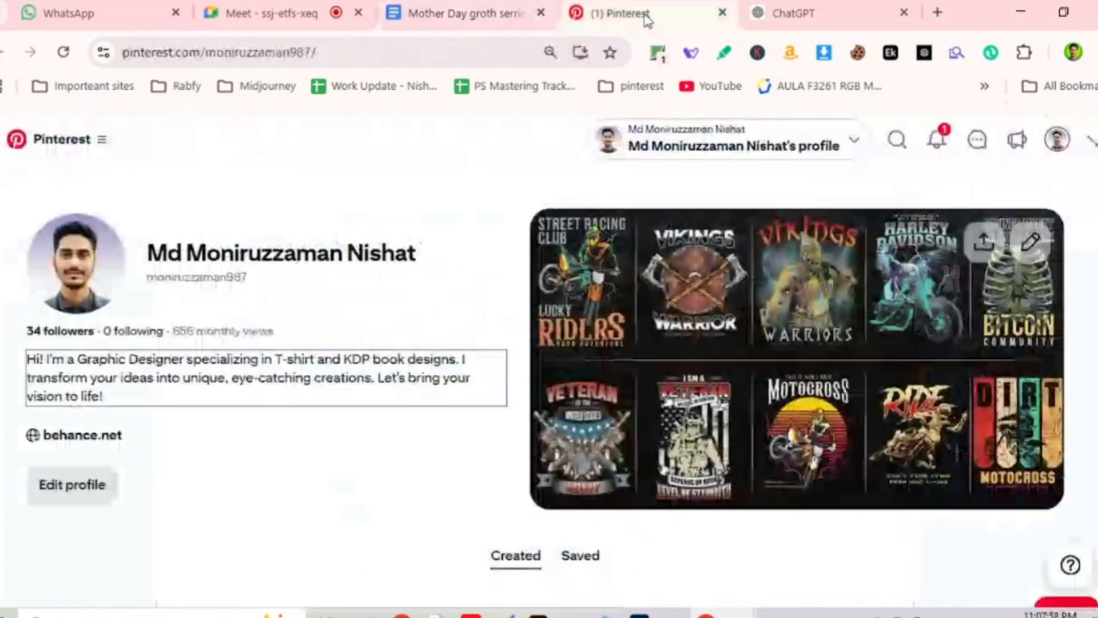
scroll(858, 172, down, 1)
click(897, 140)
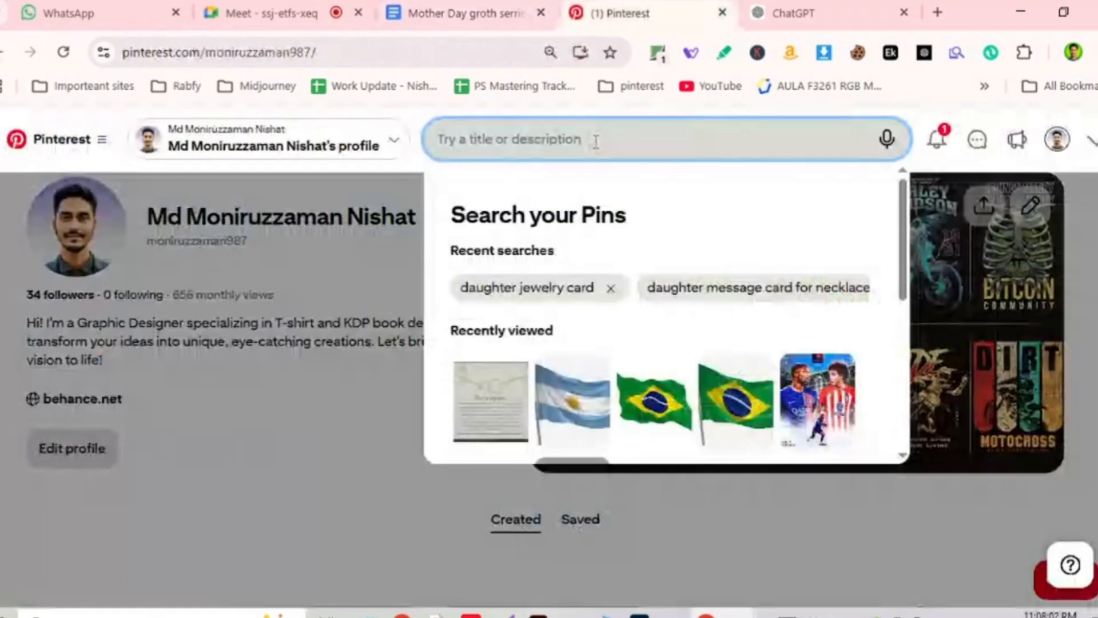
text(mon)
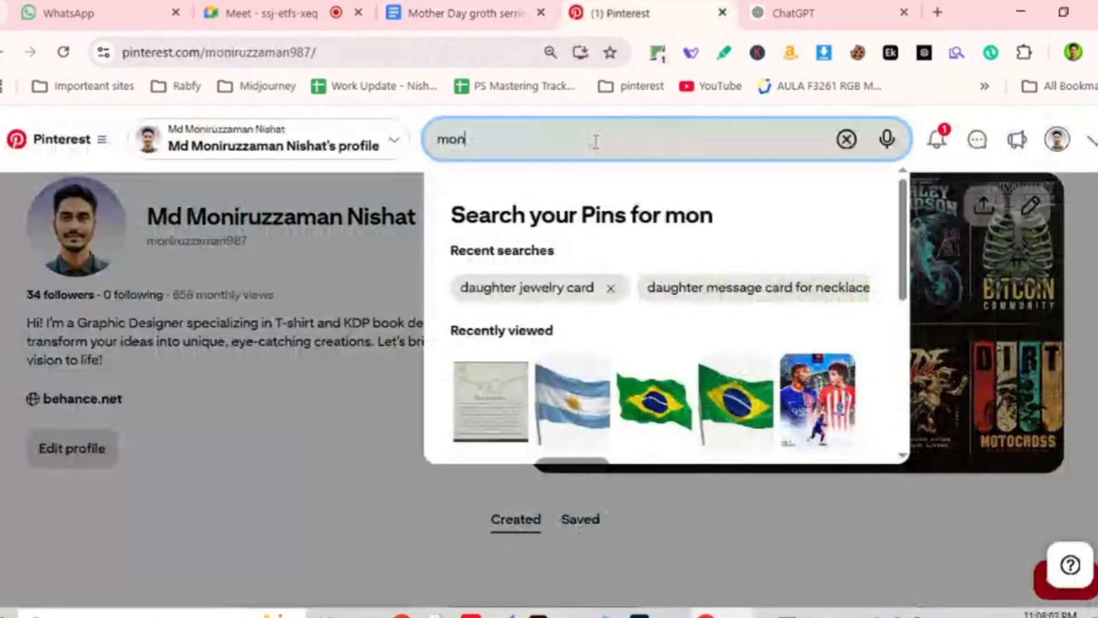
key(BackSpace)
text(m necklace )
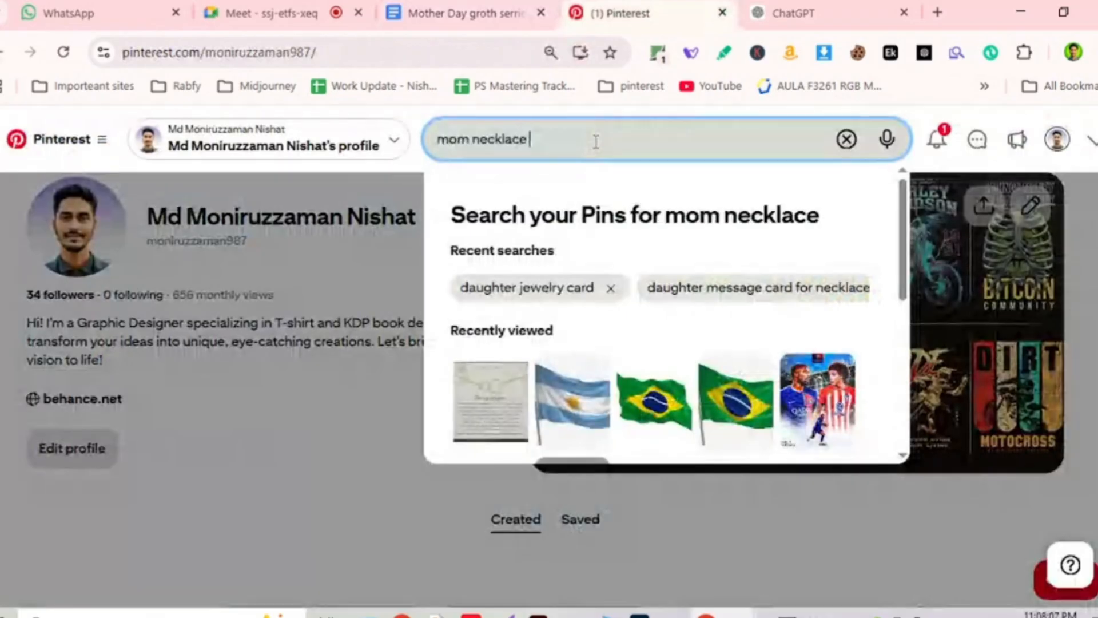
text(card design)
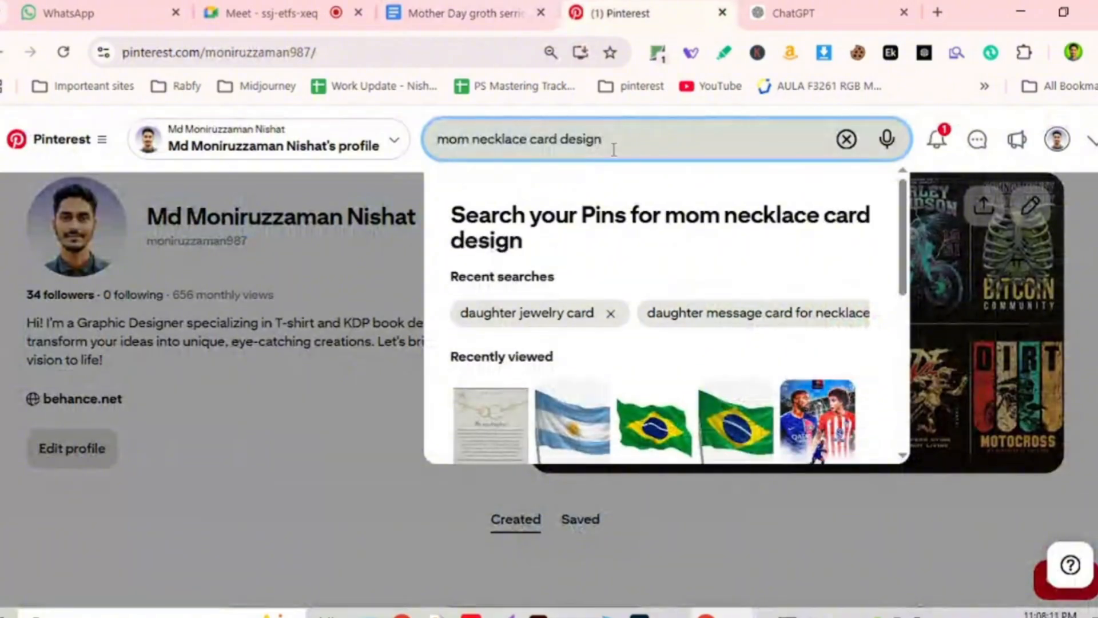
click(806, 250)
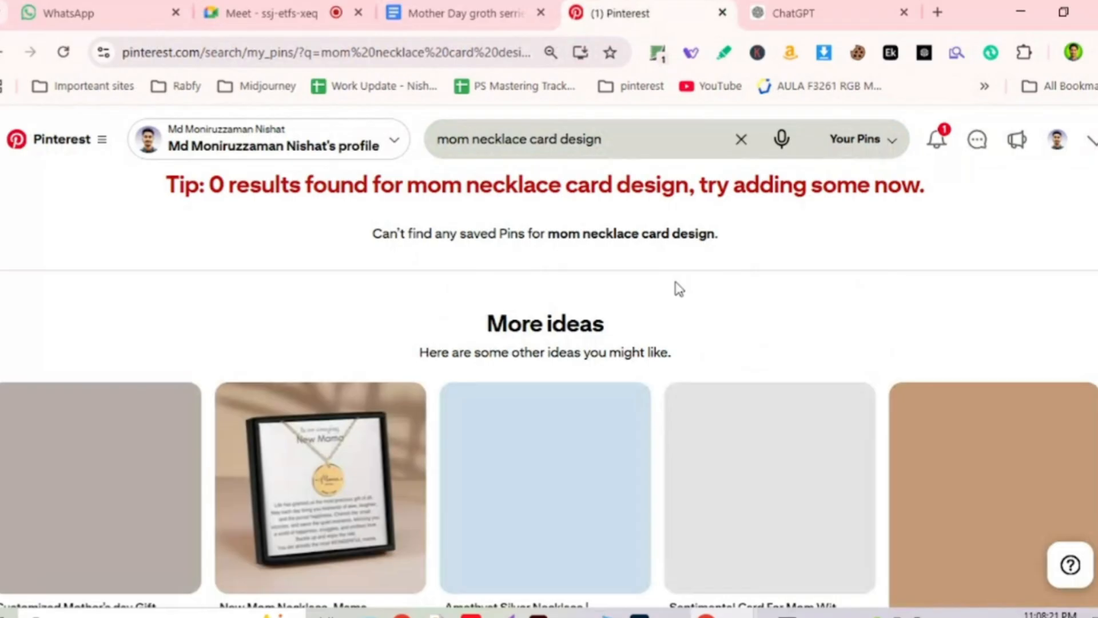
Scroll the results and open the Mother's Day necklace pin in a background tab.
scroll(676, 287, down, 3)
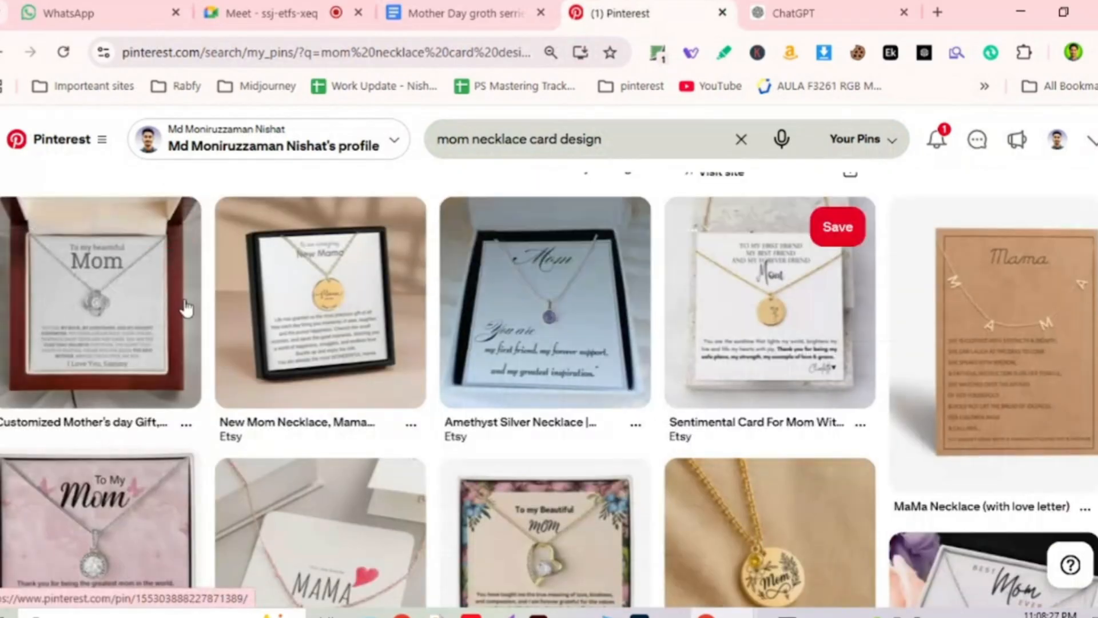
scroll(90, 485, down, 2)
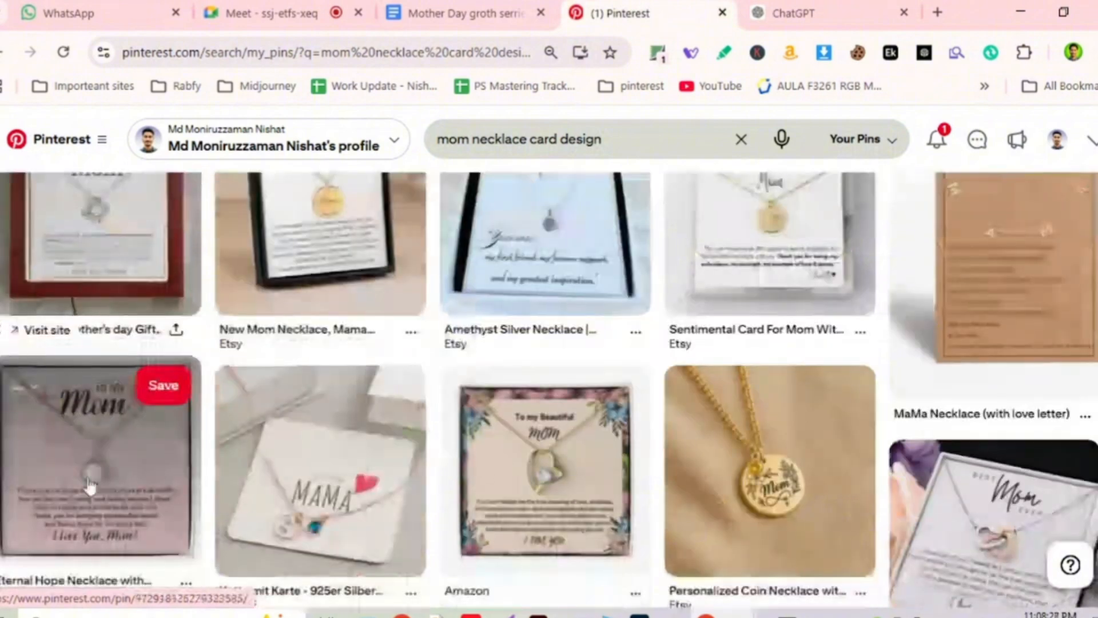
scroll(505, 473, down, 2)
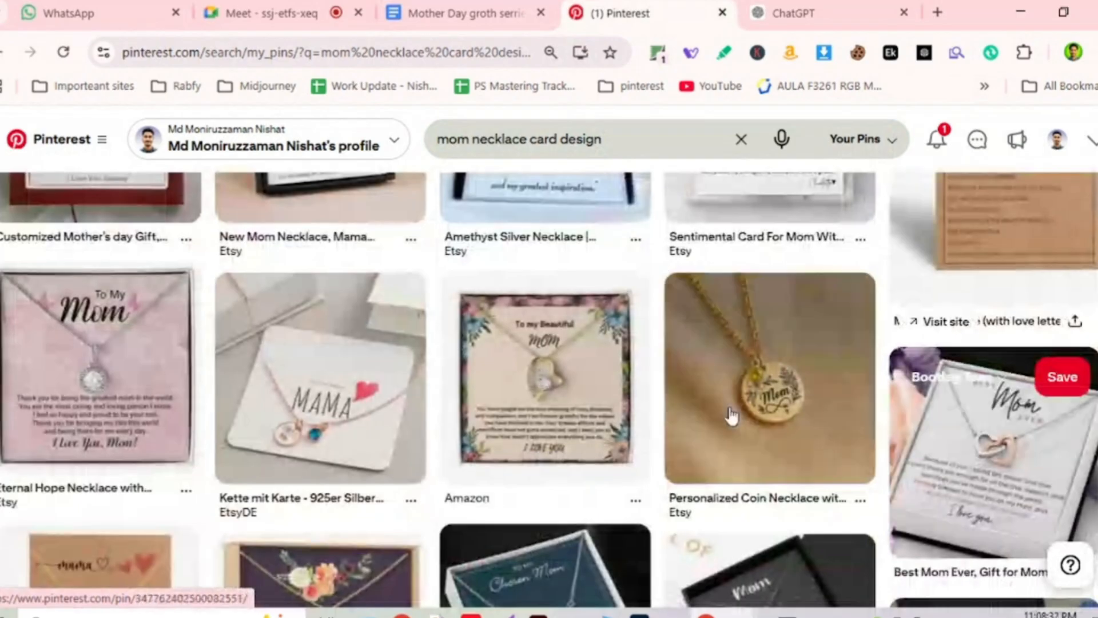
scroll(937, 387, down, 2)
scroll(938, 388, down, 2)
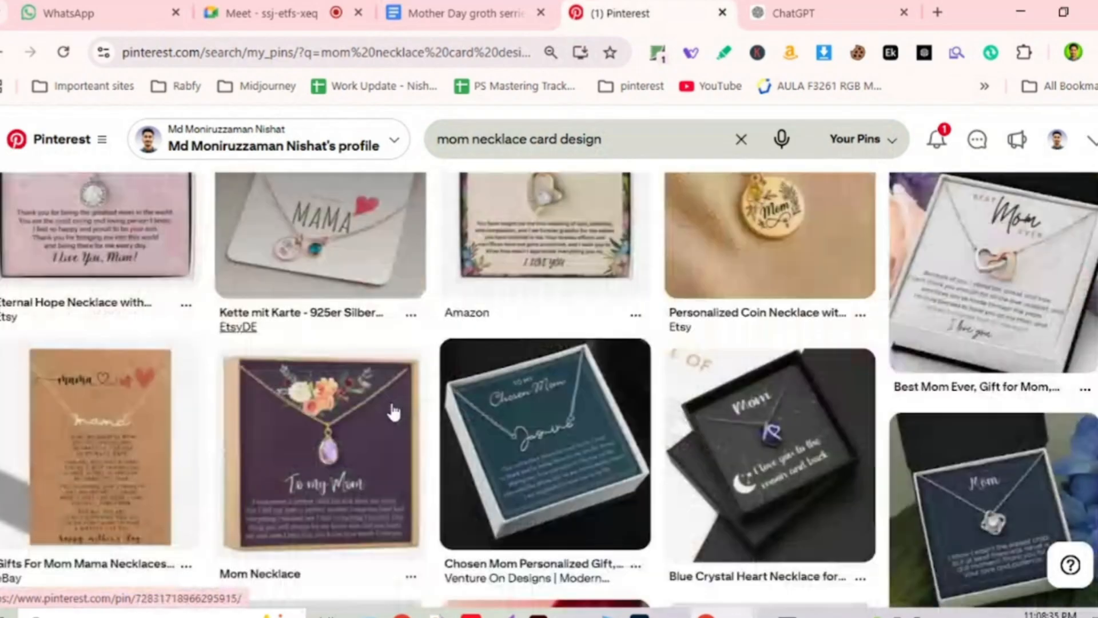
scroll(393, 412, down, 2)
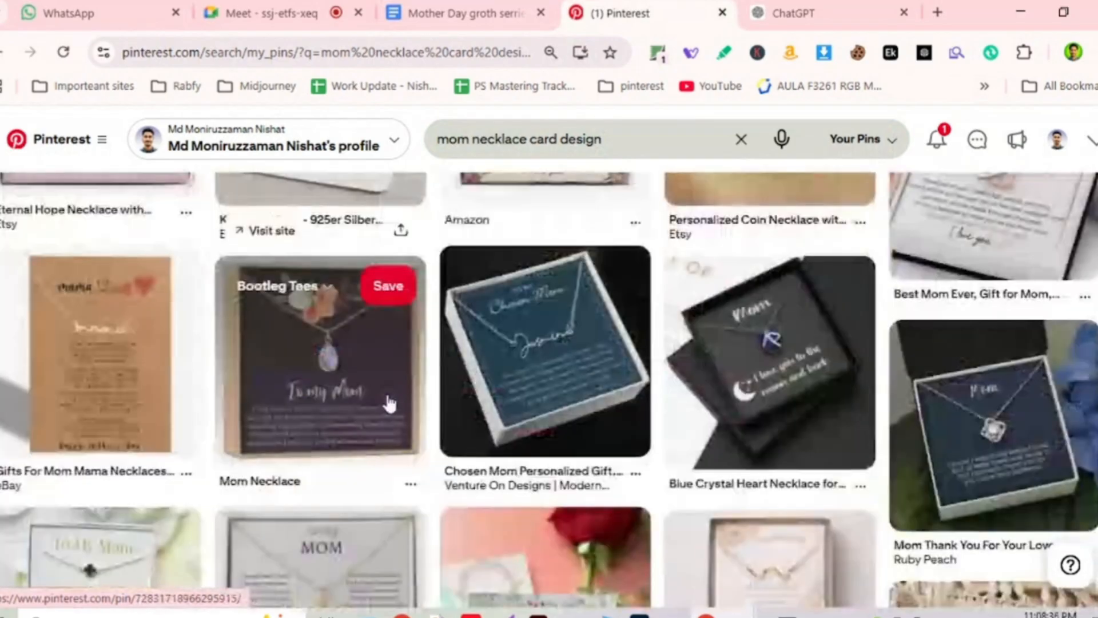
scroll(389, 403, down, 2)
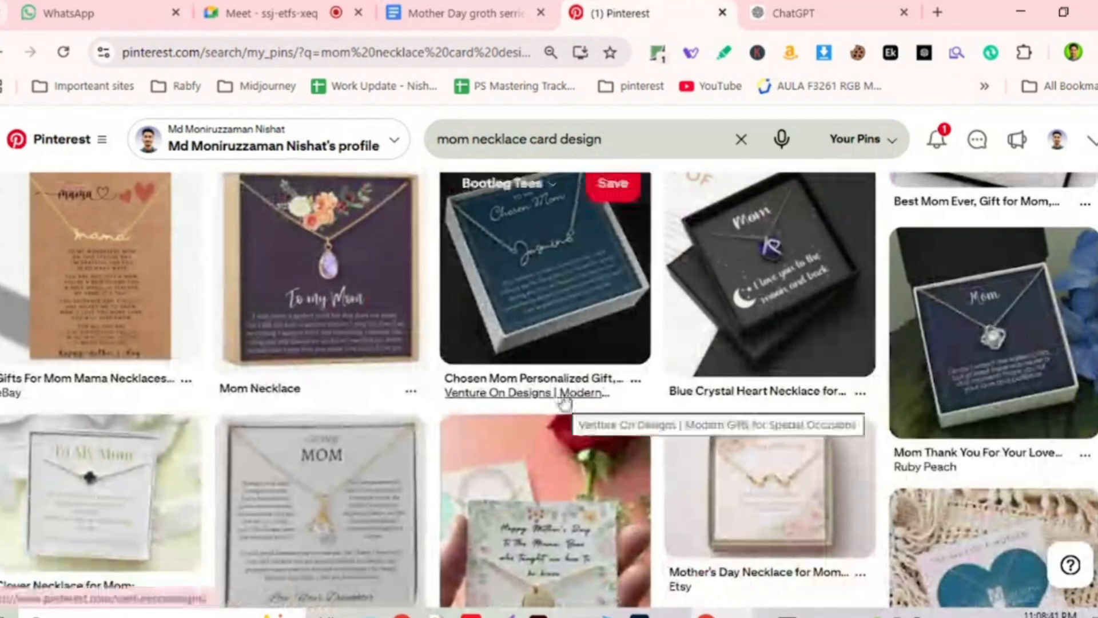
scroll(563, 403, down, 2)
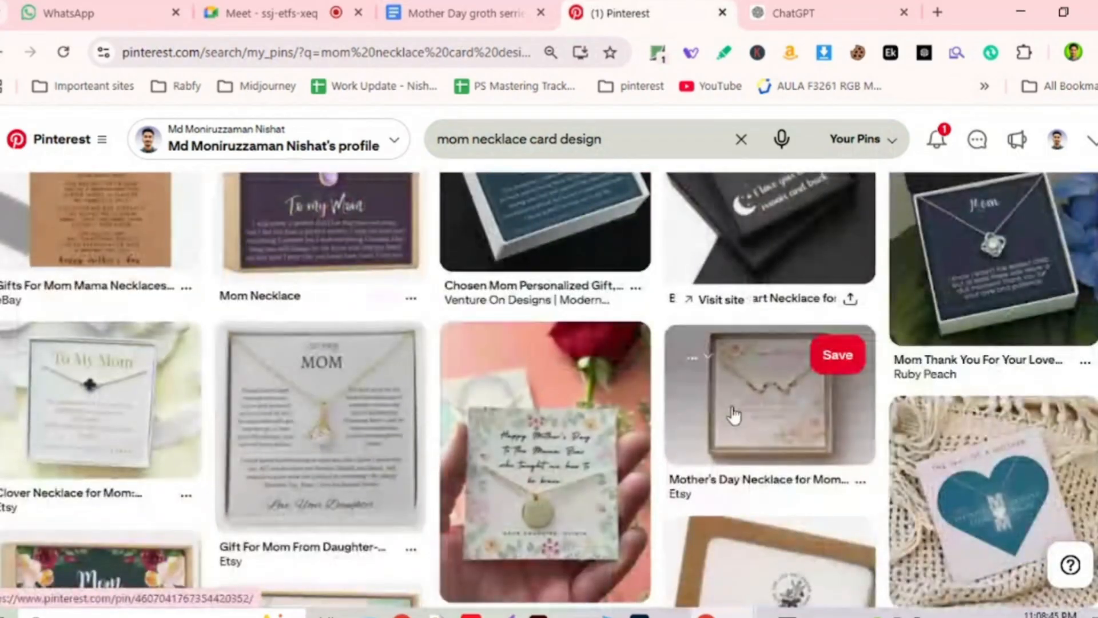
middle_click(734, 416)
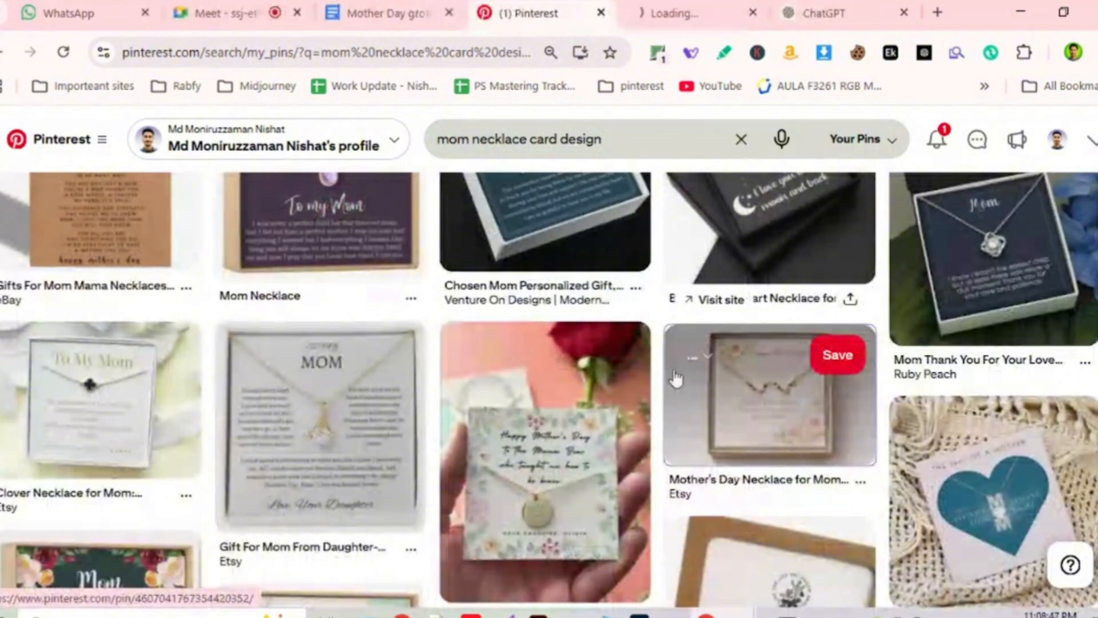
Open the floral MOM cross necklace and To My Mom necklace pins in background tabs.
scroll(796, 456, down, 5)
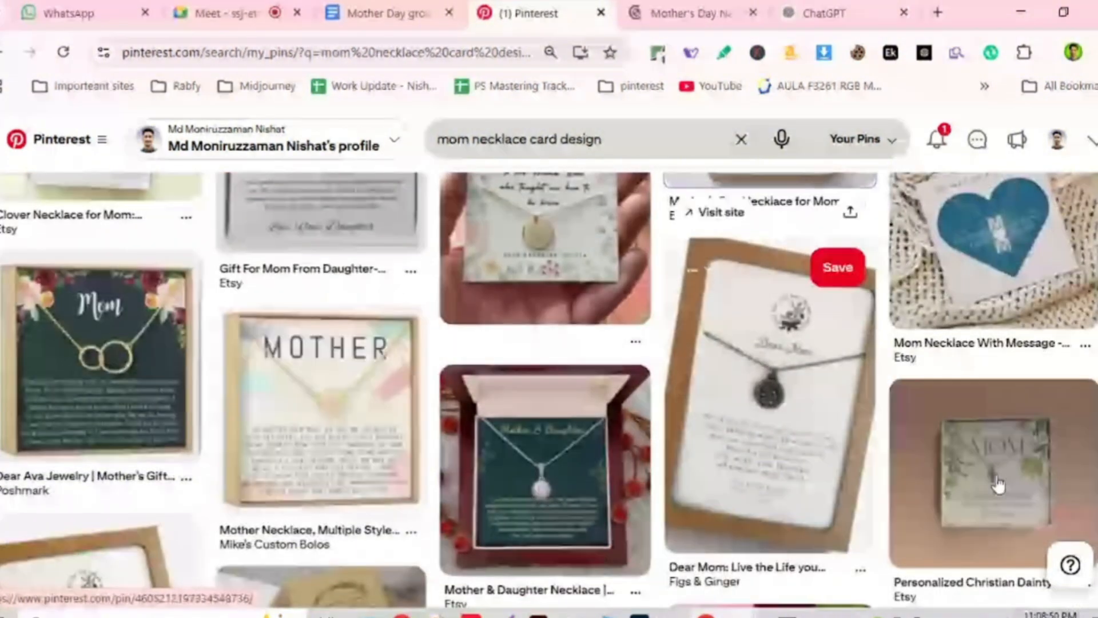
middle_click(998, 485)
scroll(998, 485, down, 3)
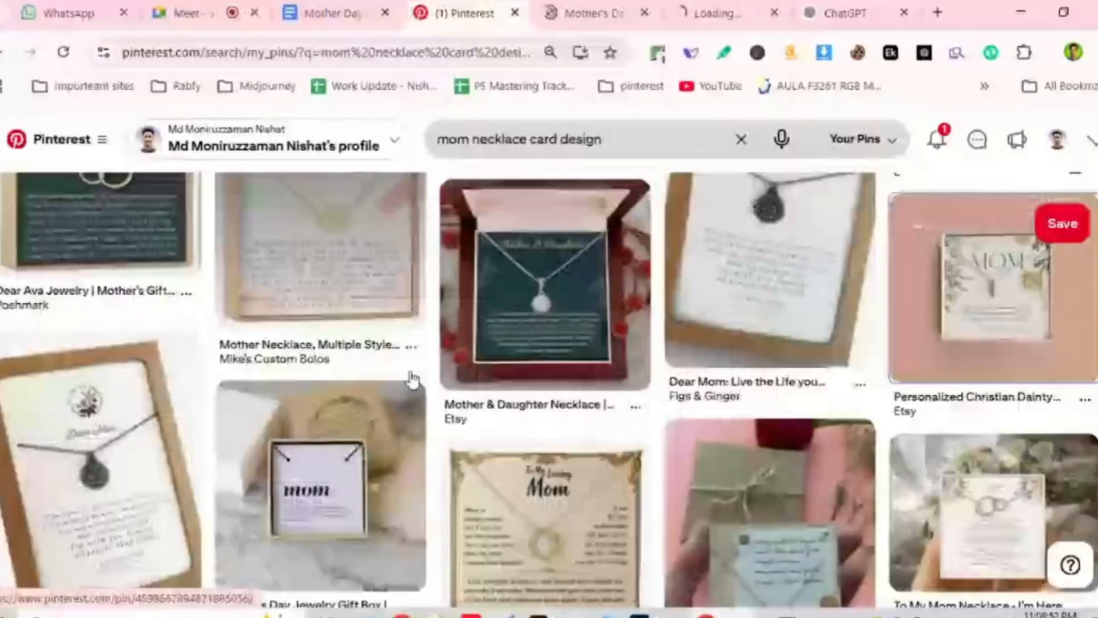
scroll(1011, 330, down, 3)
middle_click(1011, 331)
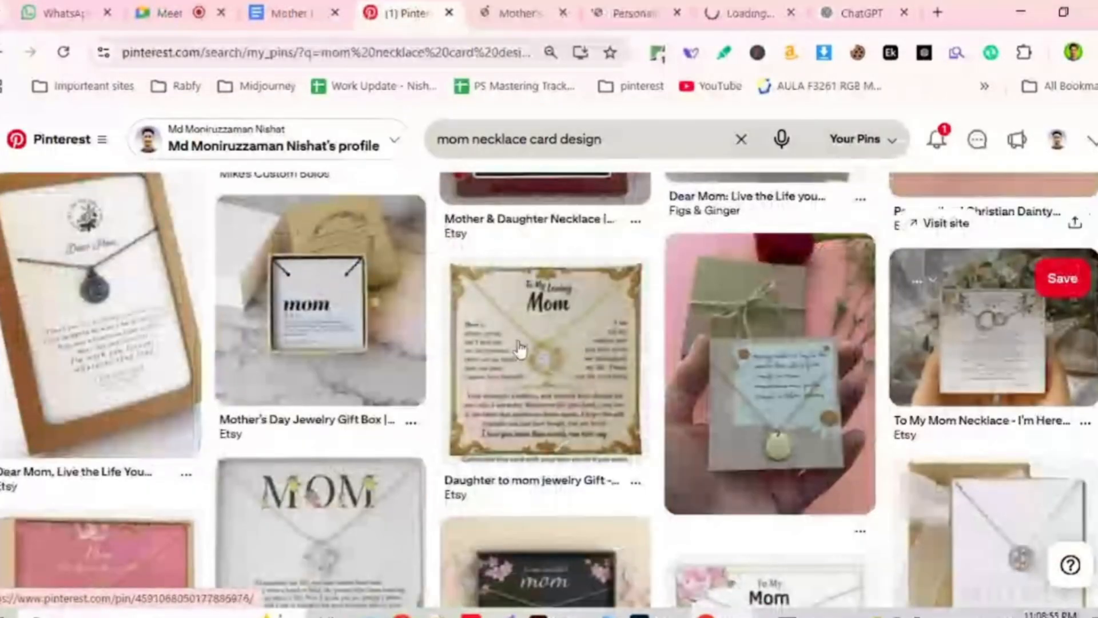
scroll(443, 330, down, 2)
scroll(443, 330, down, 3)
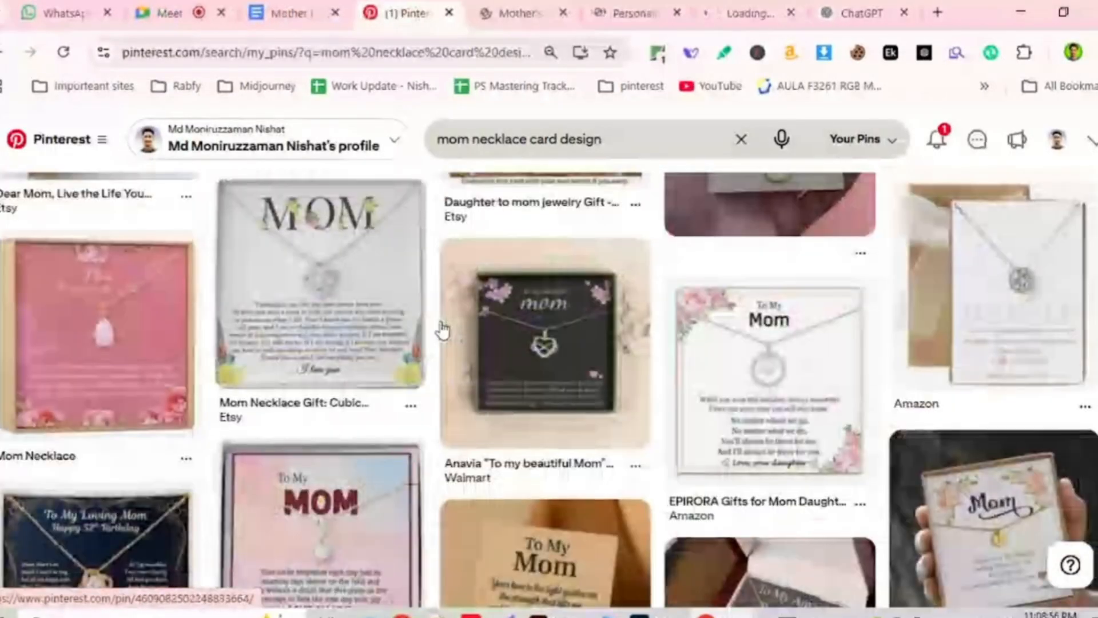
scroll(443, 330, down, 2)
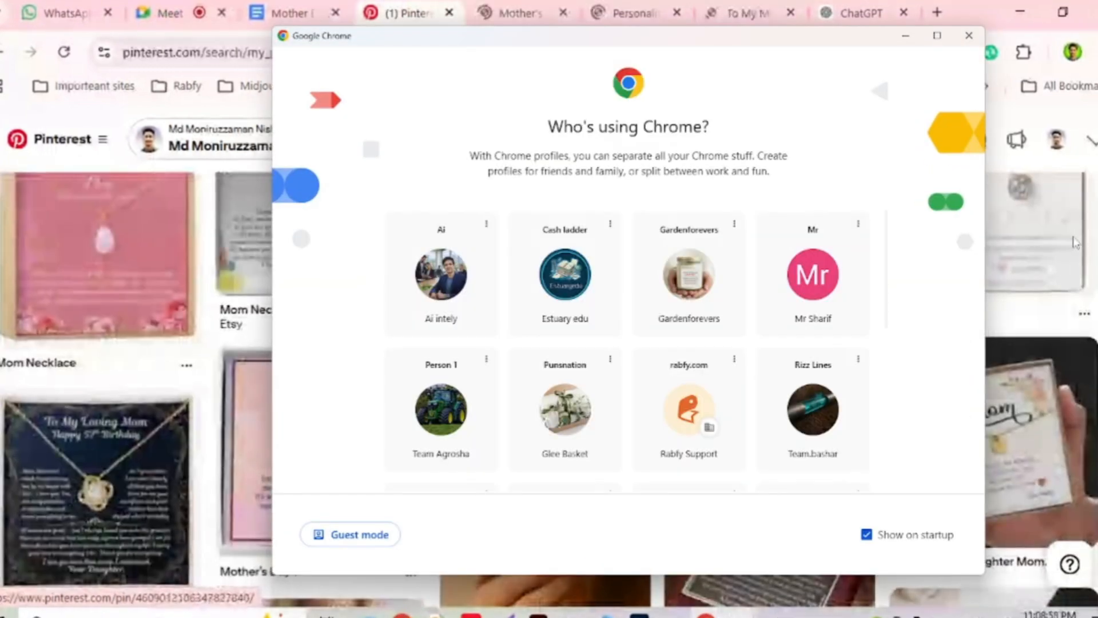
scroll(451, 68, down, 3)
drag(440, 40, 464, 41)
scroll(380, 335, down, 3)
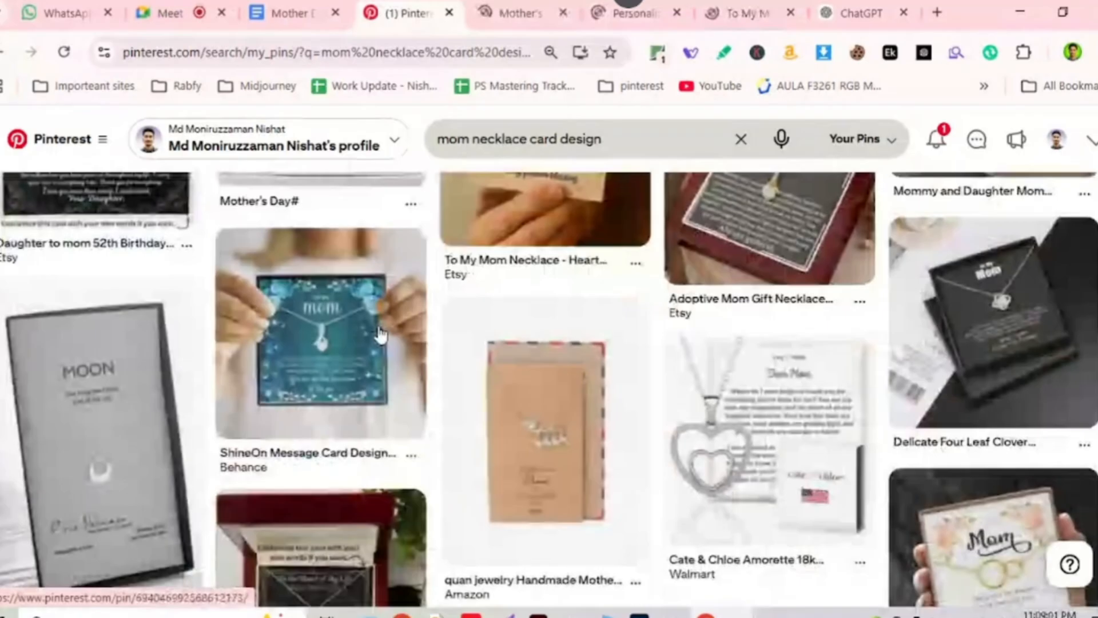
Review the Mother's Day, cross necklace and To My Mom pin tabs, ending on the Mother's Day pin.
click(519, 13)
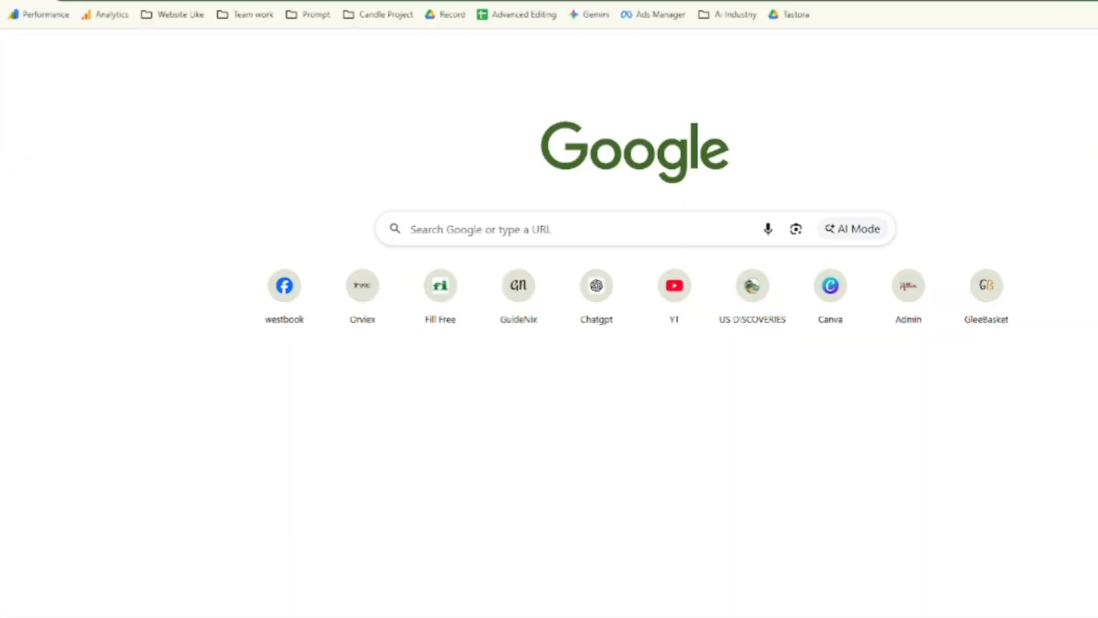
drag(497, 0, 497, 185)
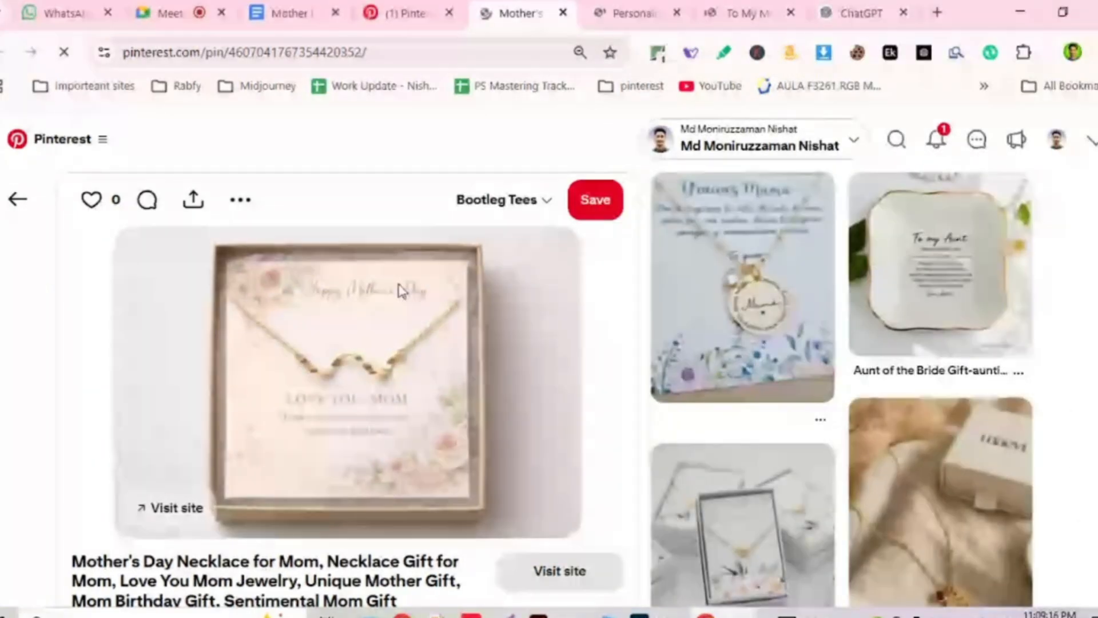
click(634, 11)
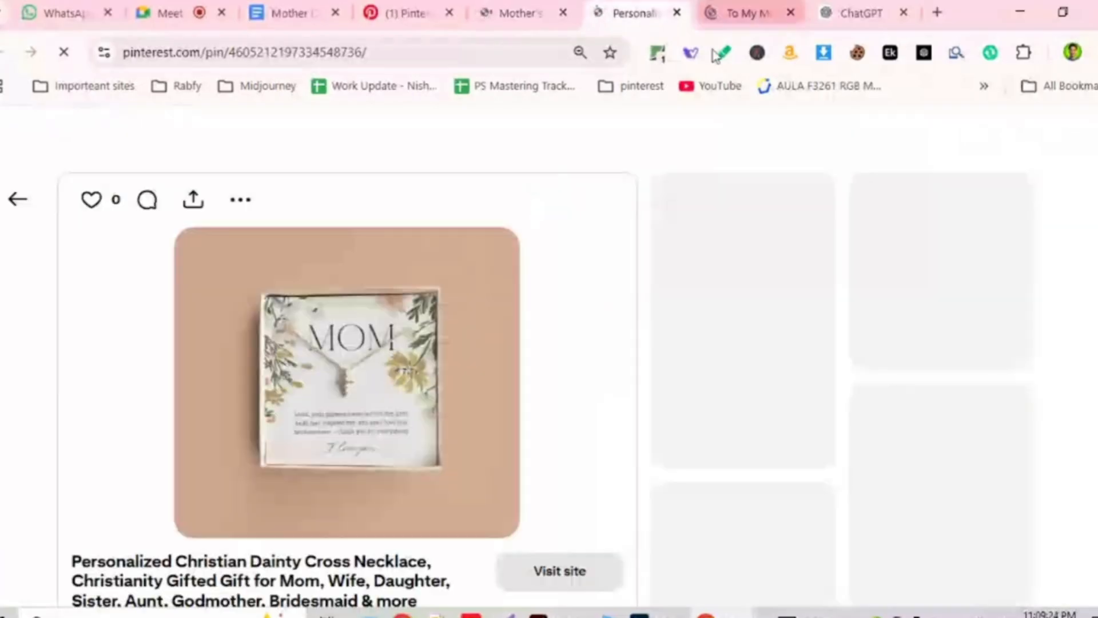
key(ctrl+Tab)
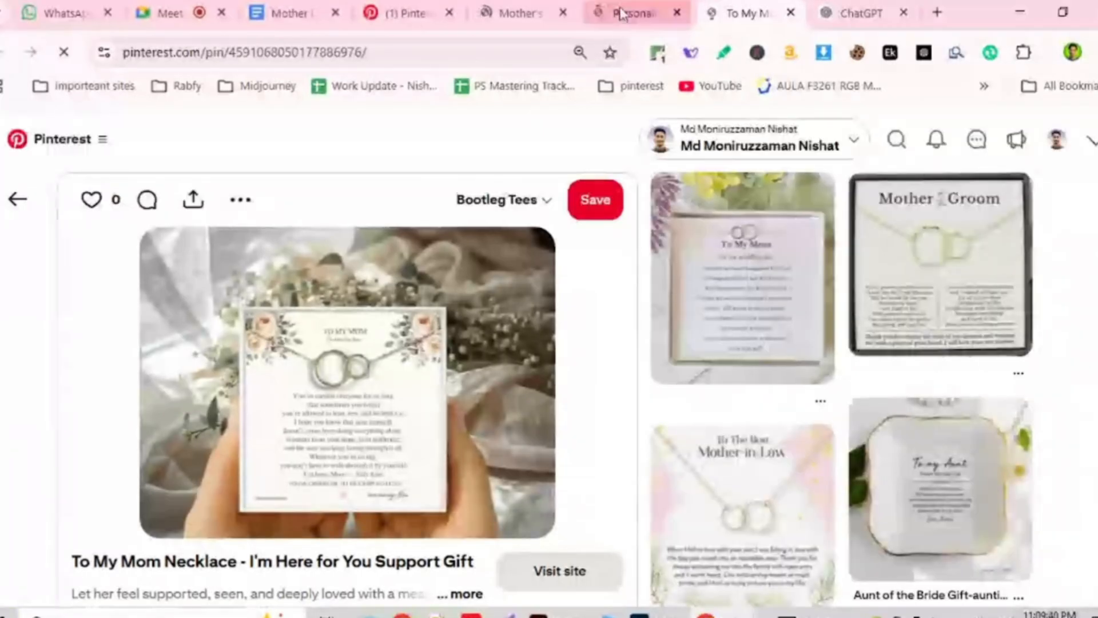
scroll(802, 421, down, 3)
scroll(802, 422, down, 3)
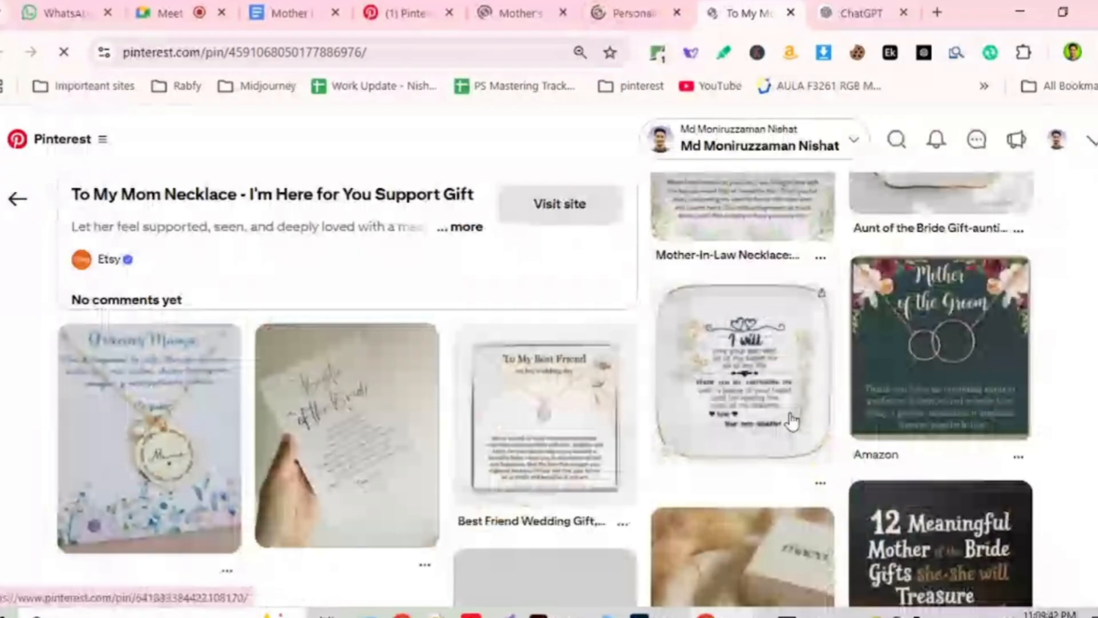
scroll(792, 422, up, 6)
click(503, 12)
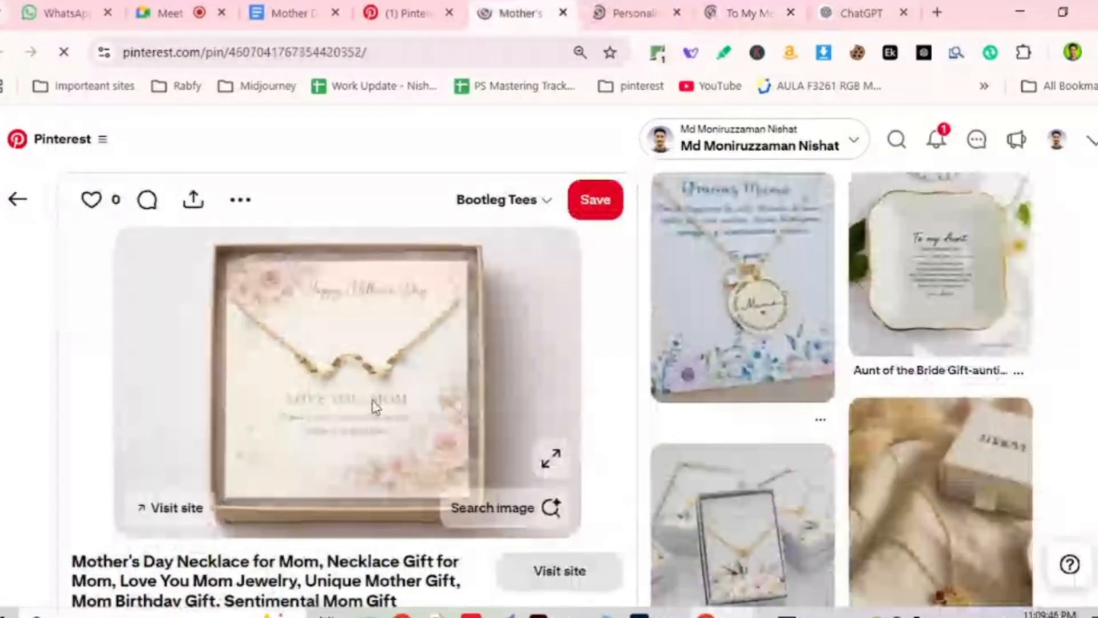
Copy the LOVE YOU, MOM necklace card image from the pin and switch to ChatGPT.
right_click(366, 352)
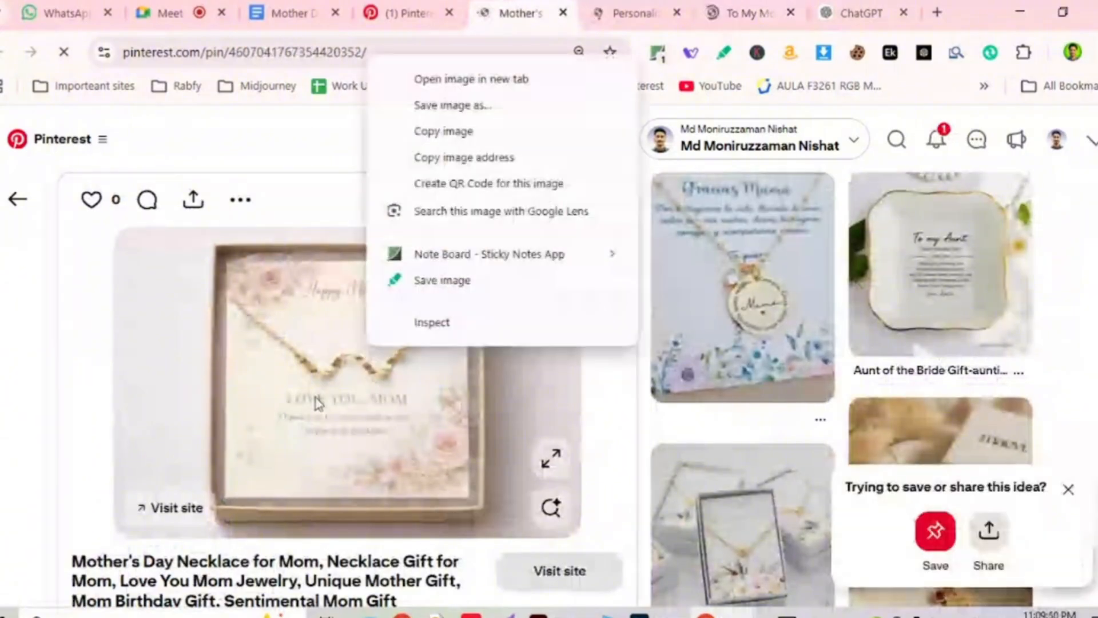
click(403, 131)
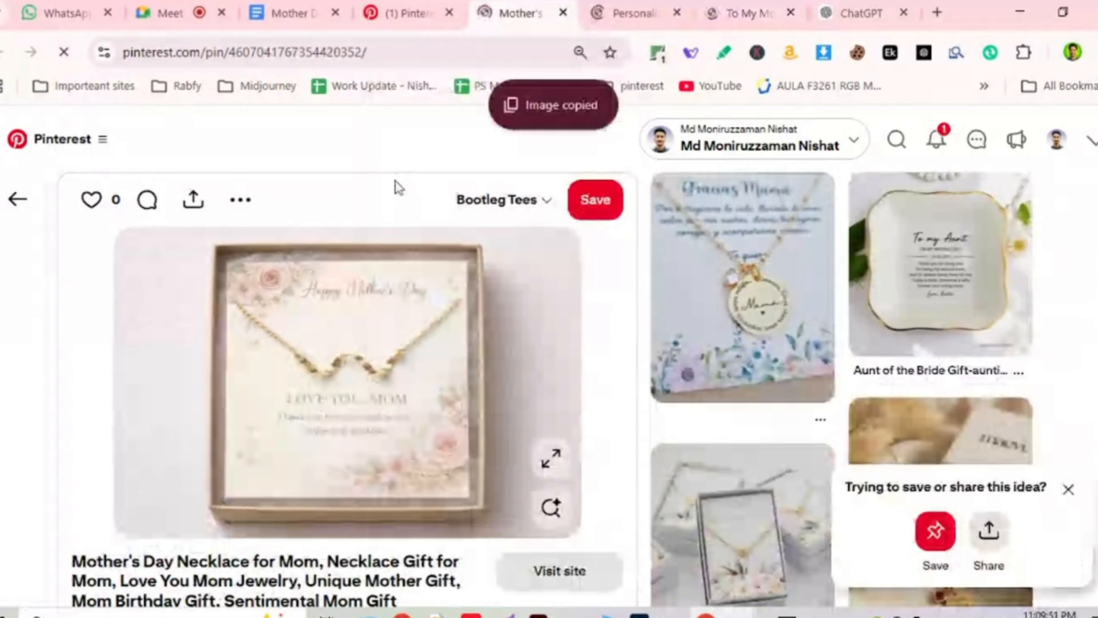
click(852, 8)
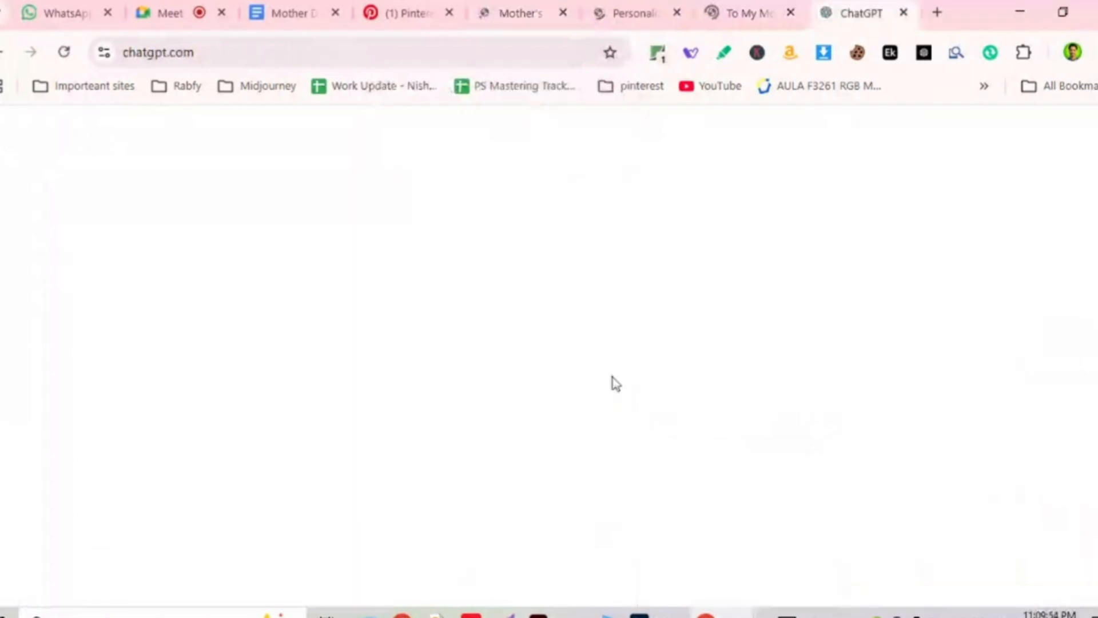
click(522, 7)
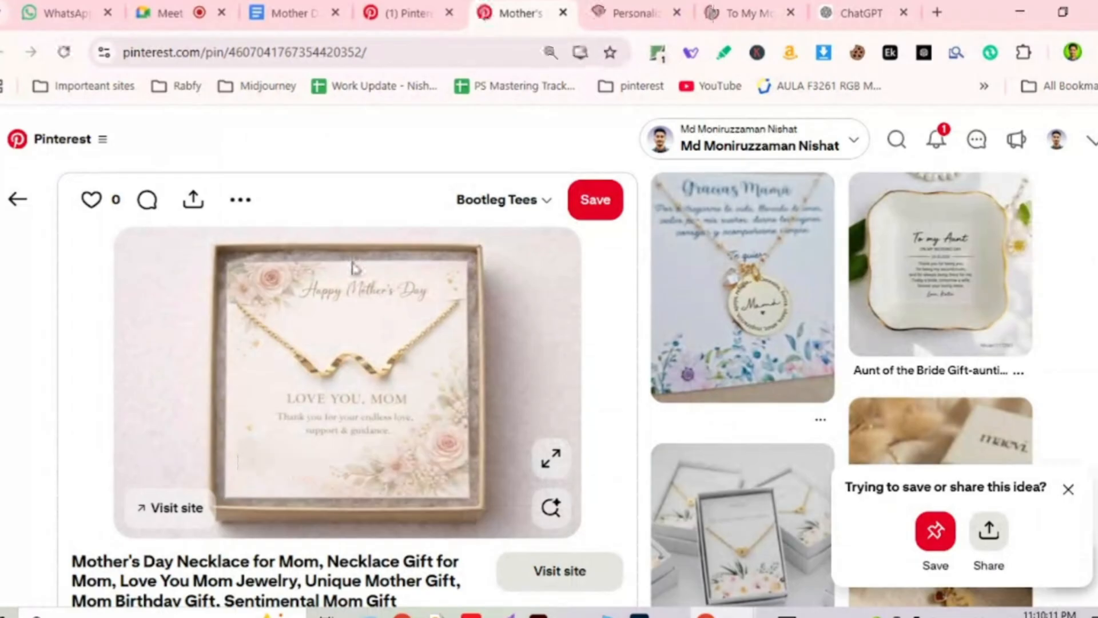
right_click(372, 316)
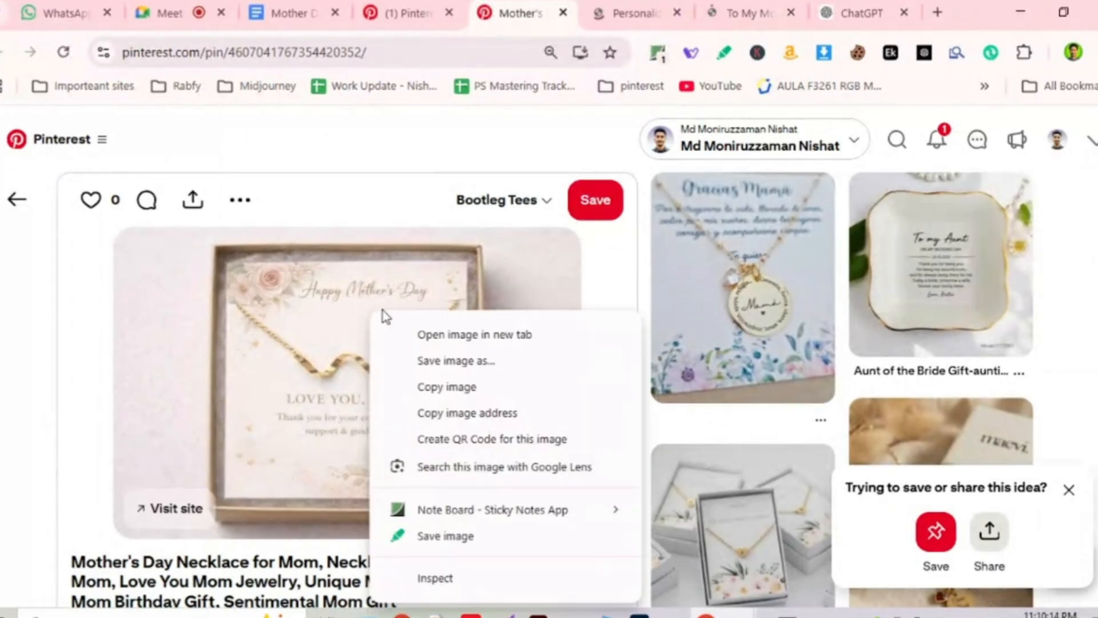
click(437, 384)
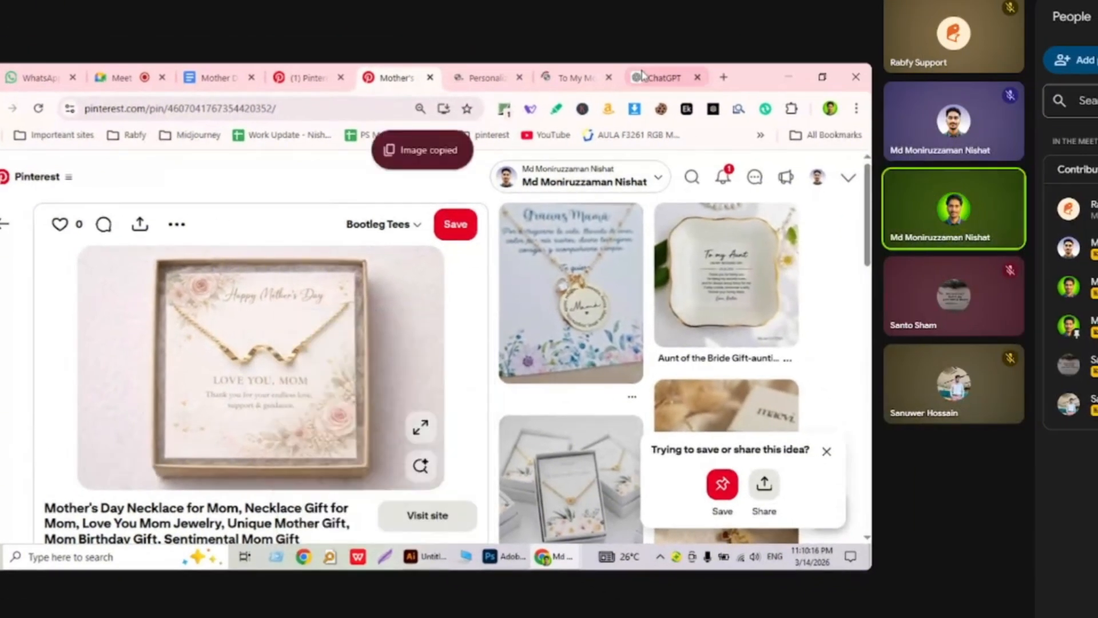
click(642, 75)
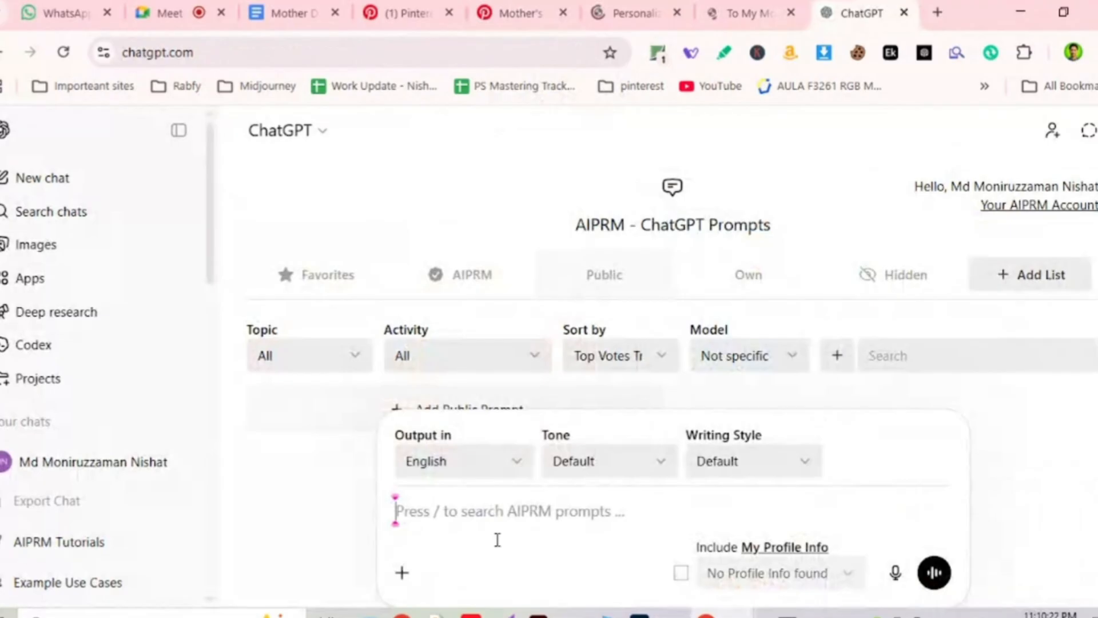
Paste the card image into ChatGPT and ask it to keep only the background, removing all text and jewelry.
key(ctrl+v)
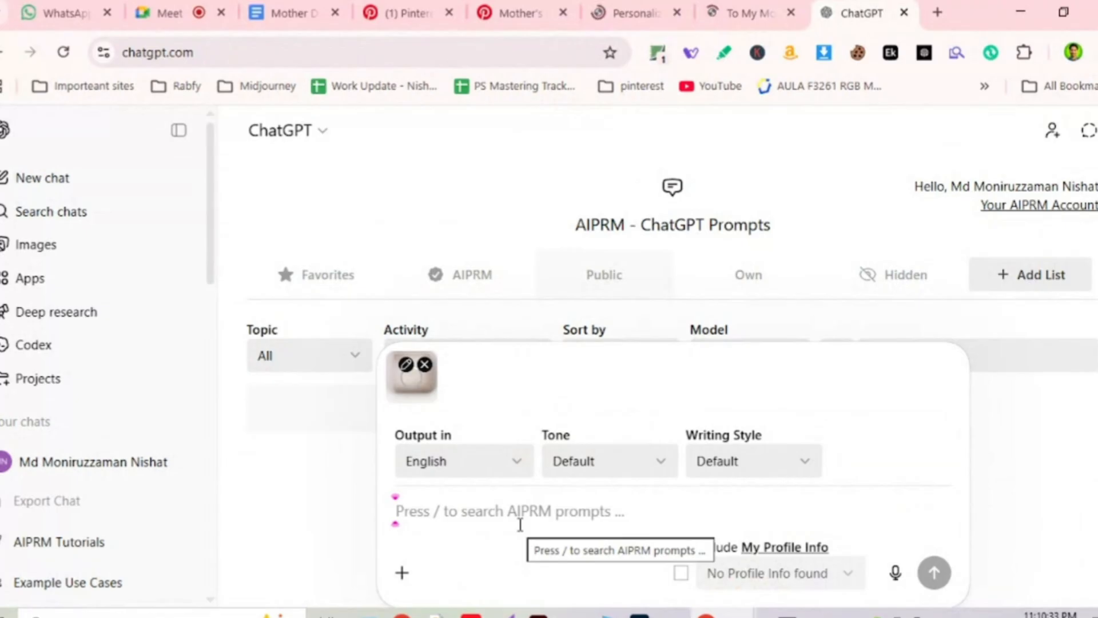
text(focus only the )
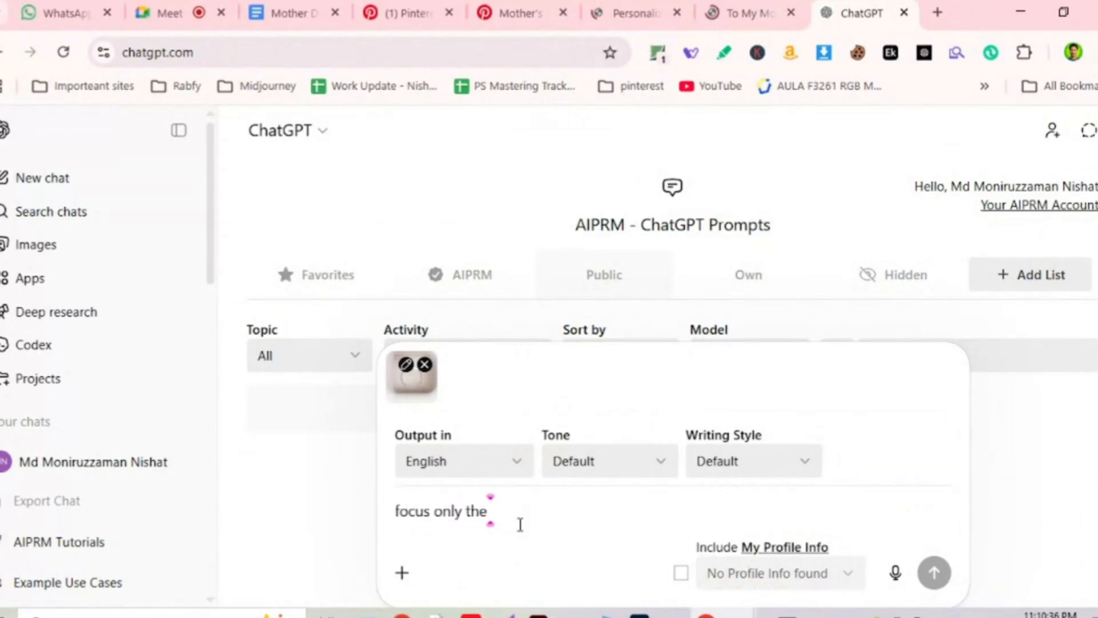
text(background )
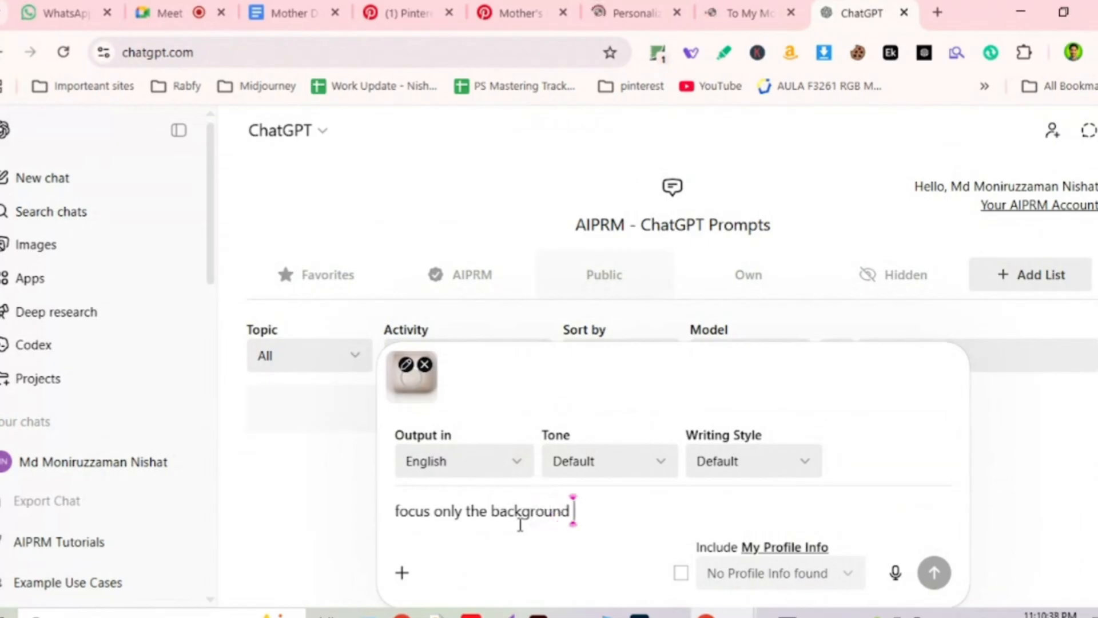
text(card)
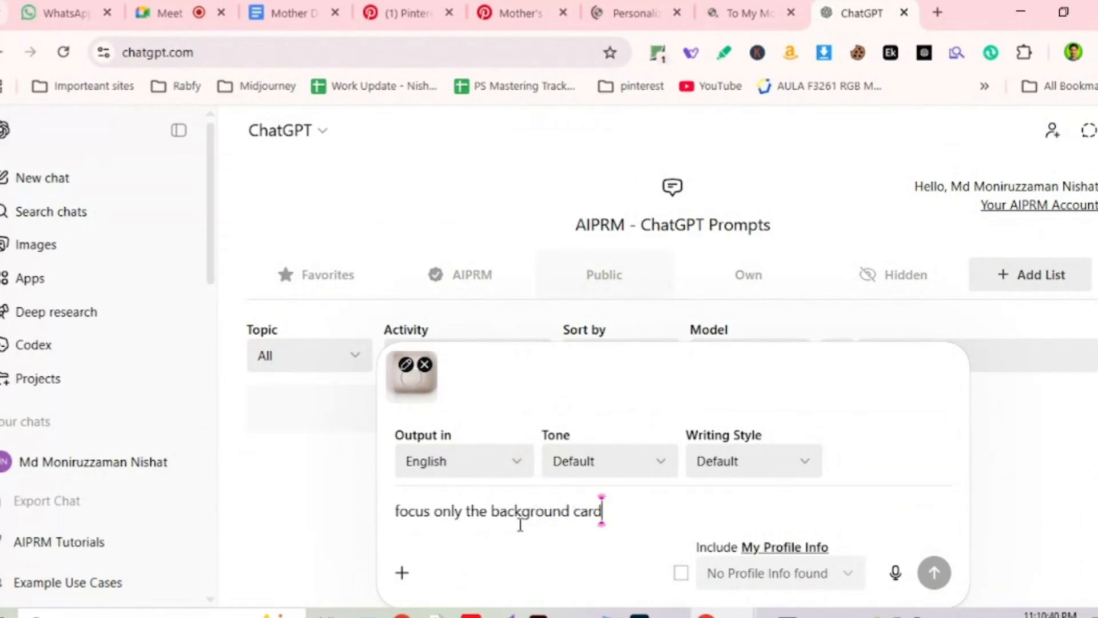
text(, and remove )
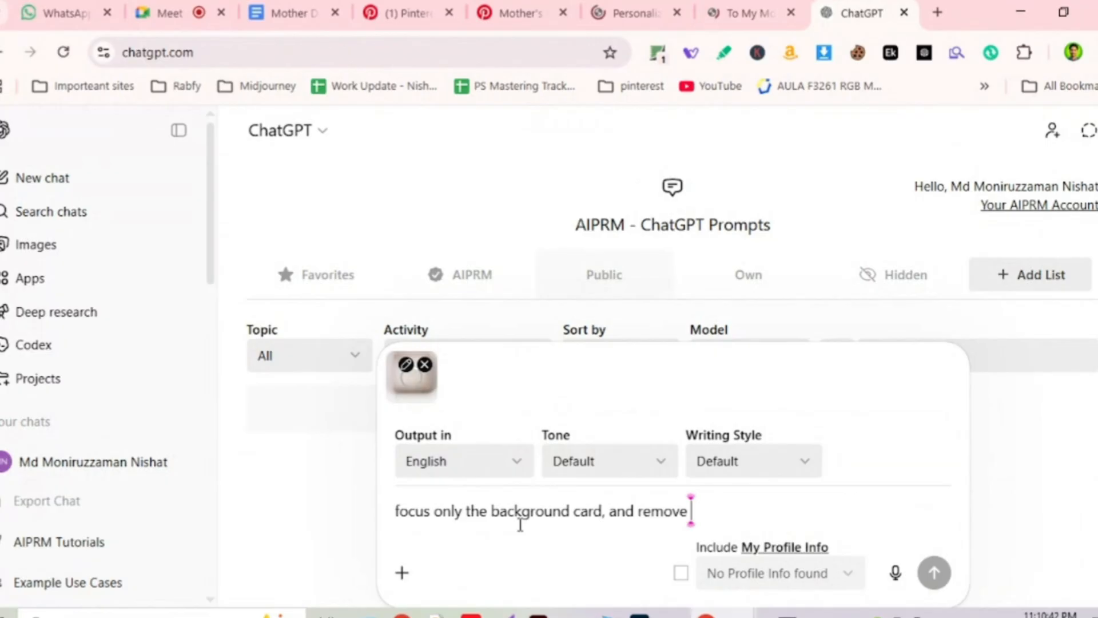
text(all the te)
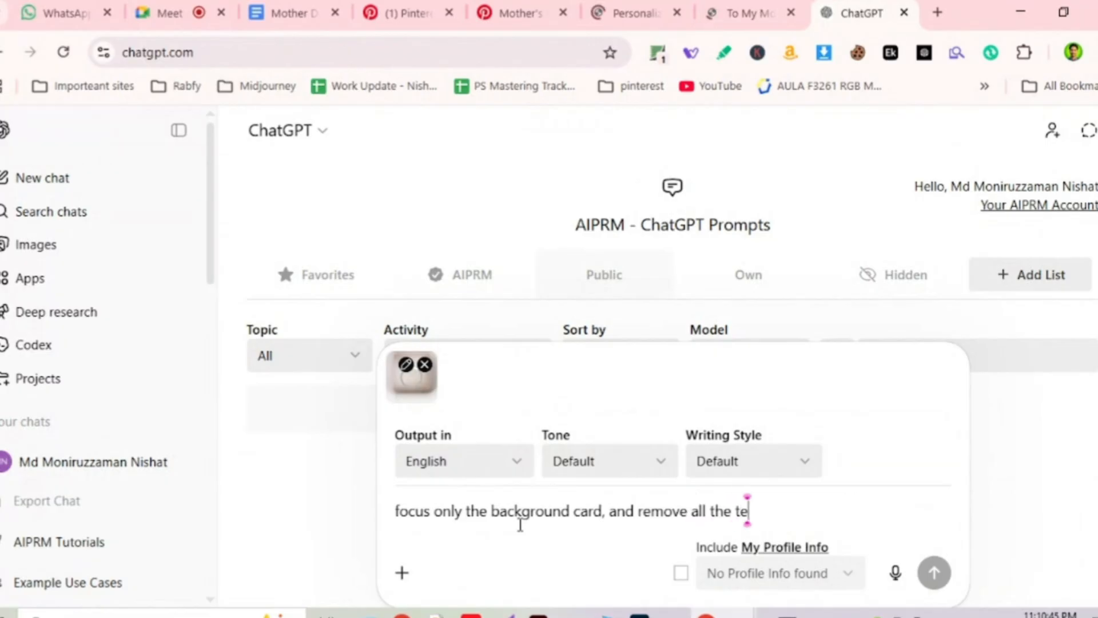
text(xts and )
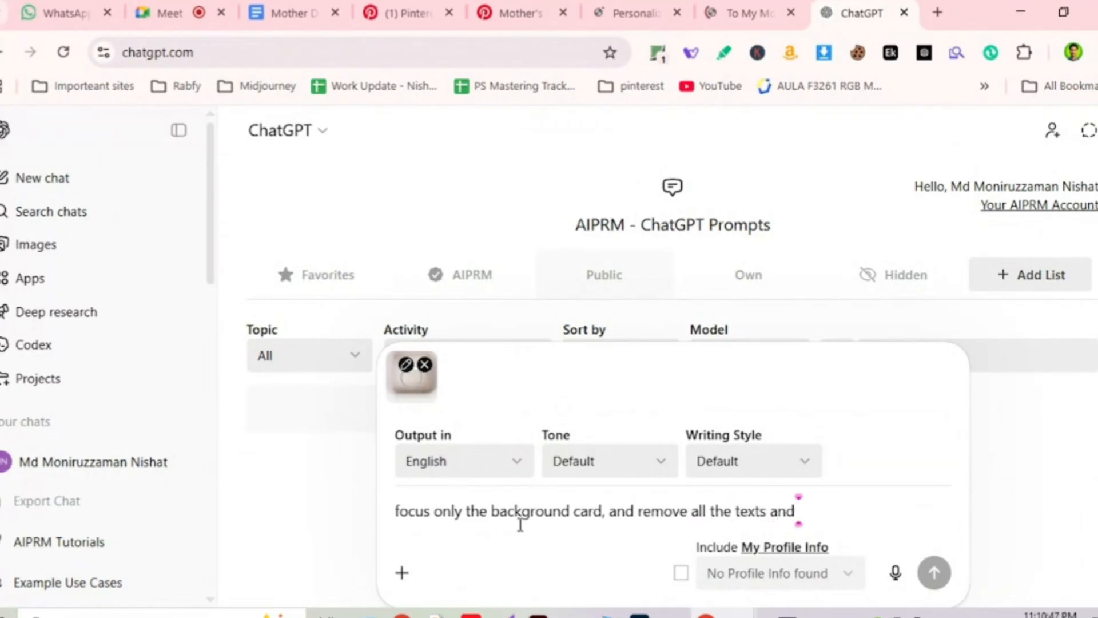
text(jewelry)
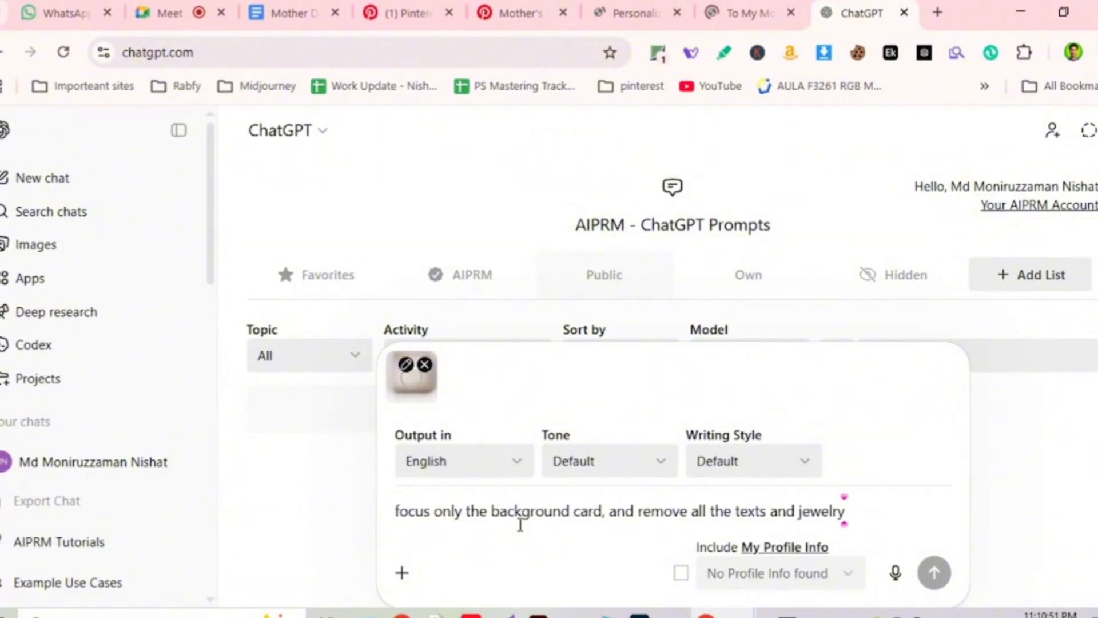
text(.)
text( remove all )
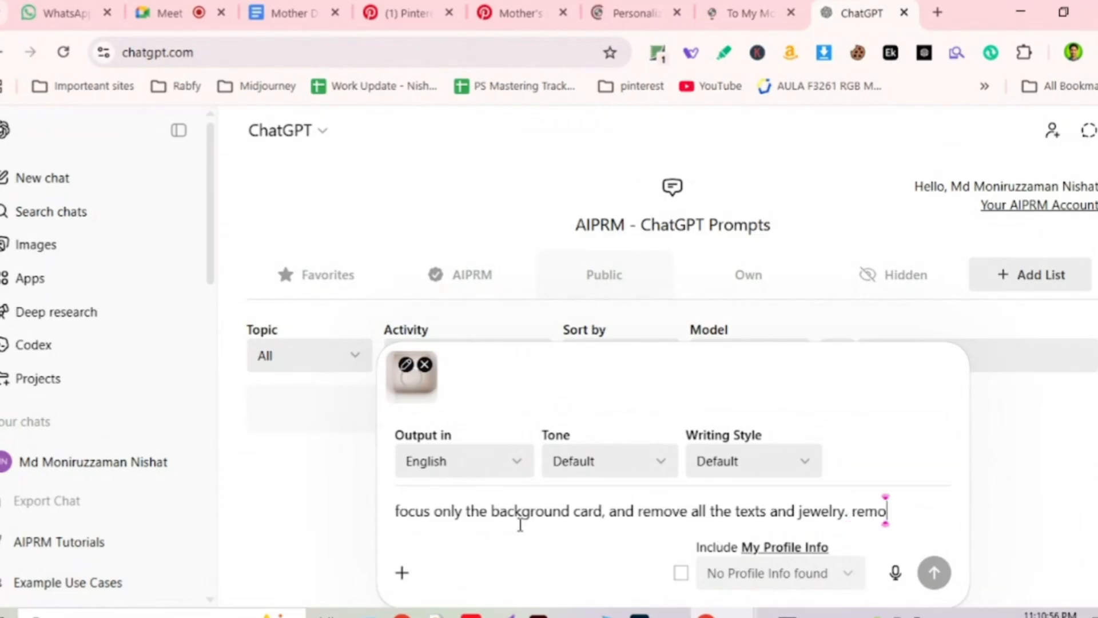
text(of t)
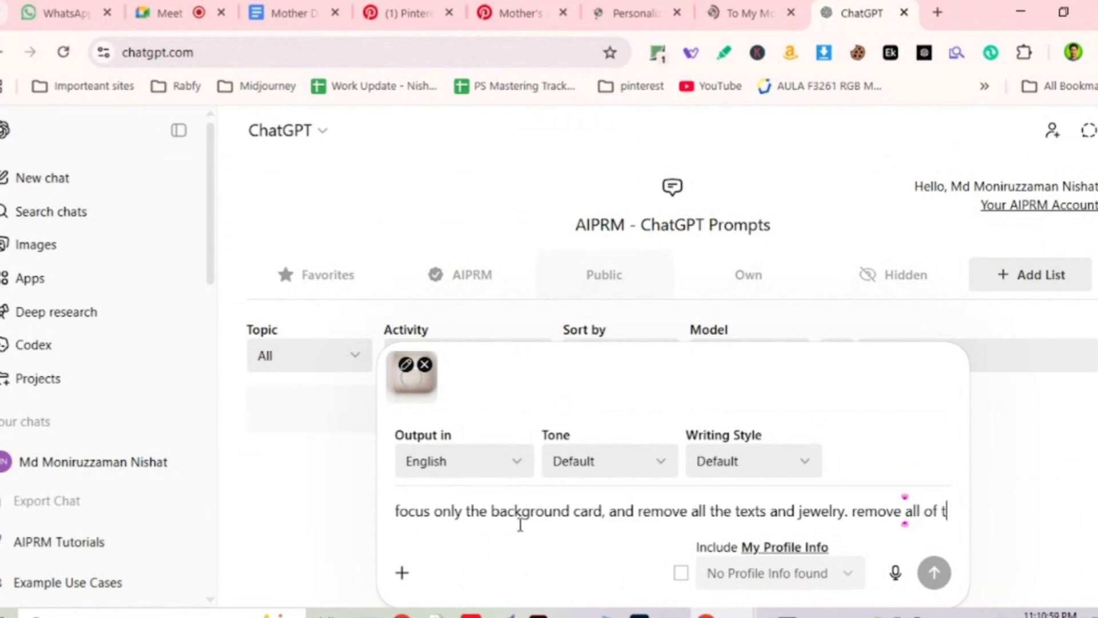
text(hem and give )
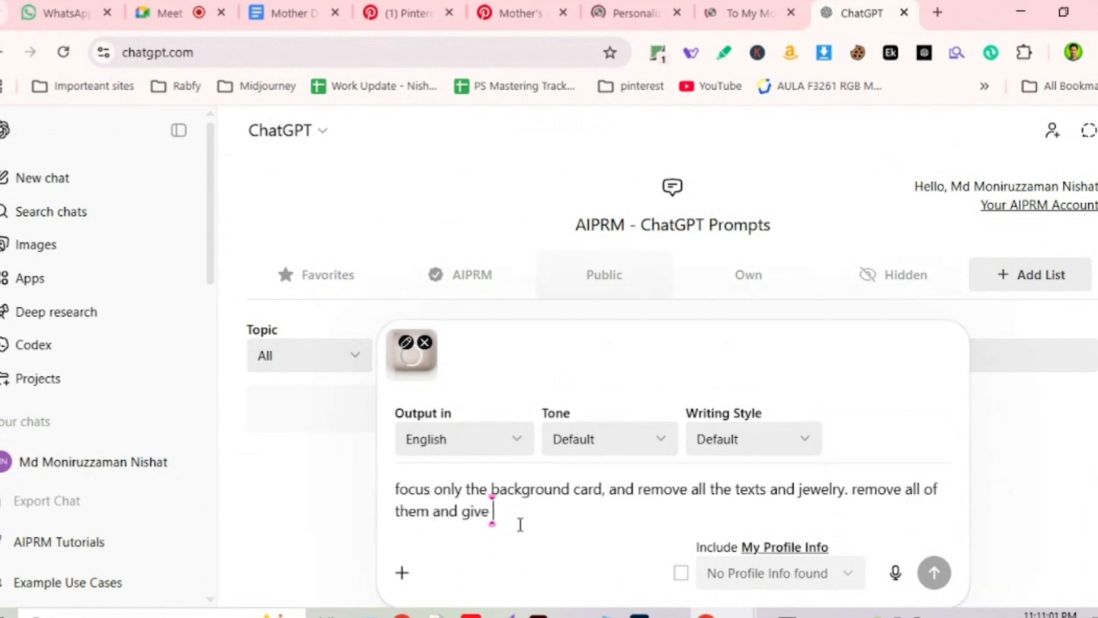
text(me only t)
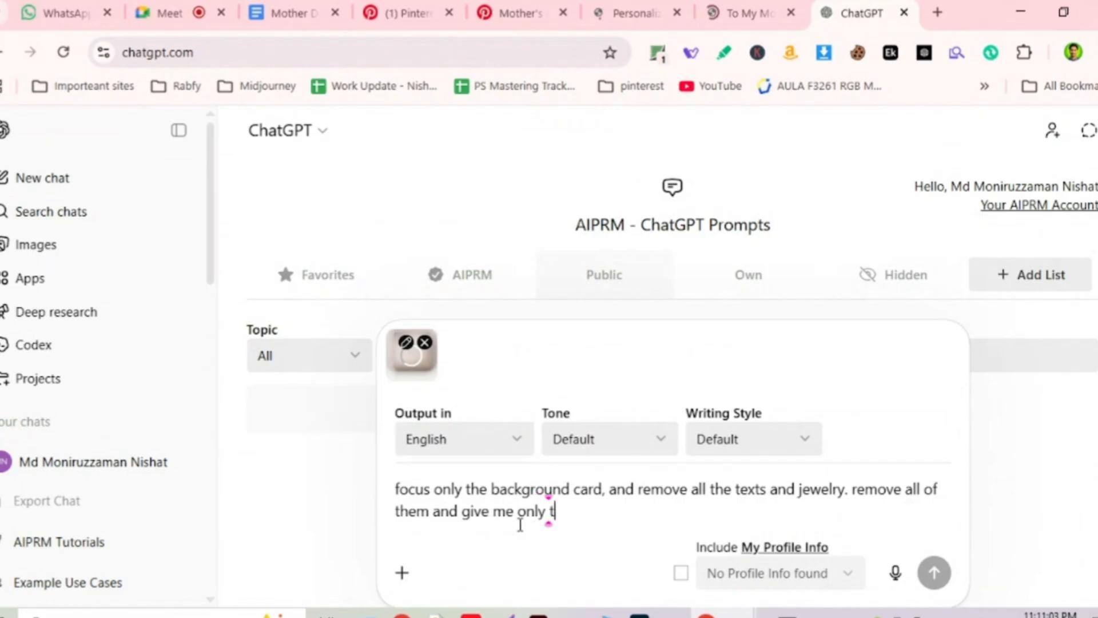
text(he background)
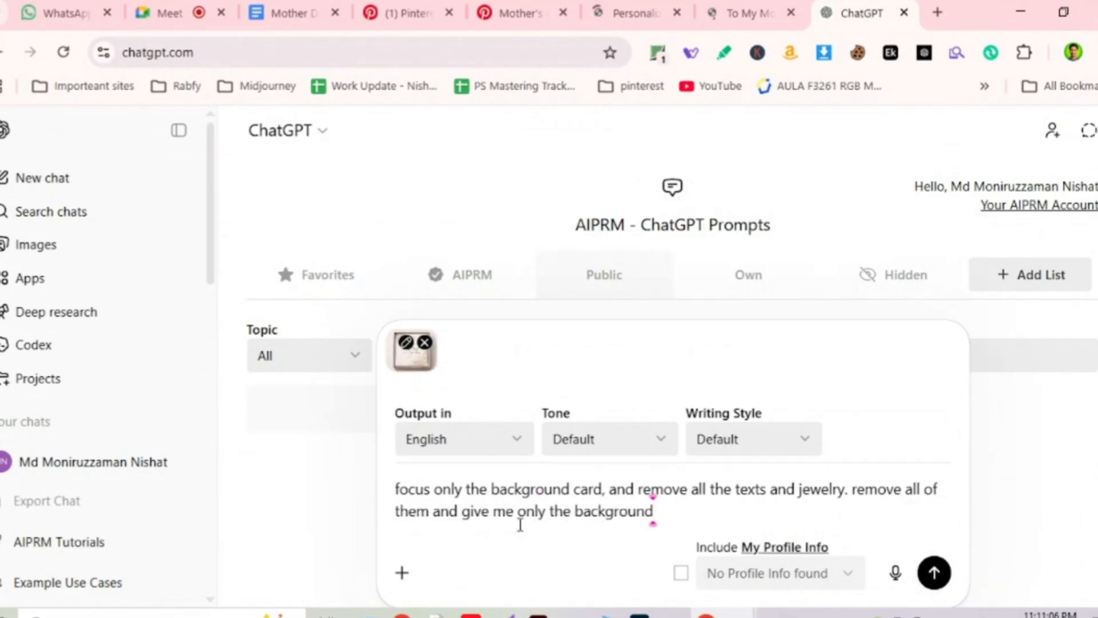
key(Return)
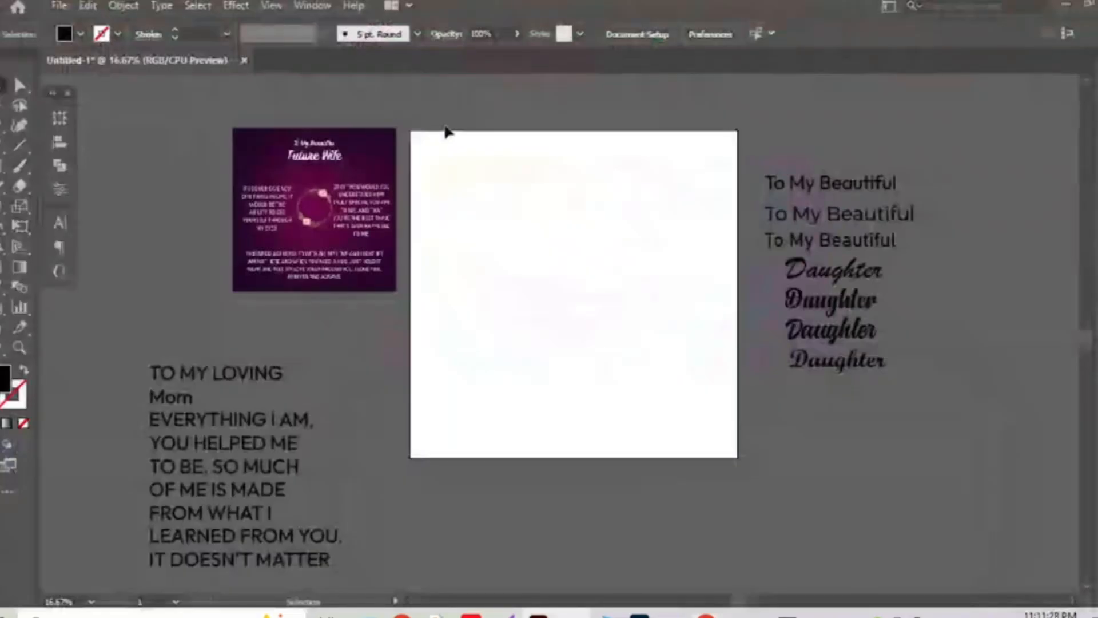
Move the Future Wife card image to the artboard's top-left and scale it to fill the artboard.
scroll(446, 132, up, 1)
drag(450, 252, 521, 234)
drag(574, 232, 737, 243)
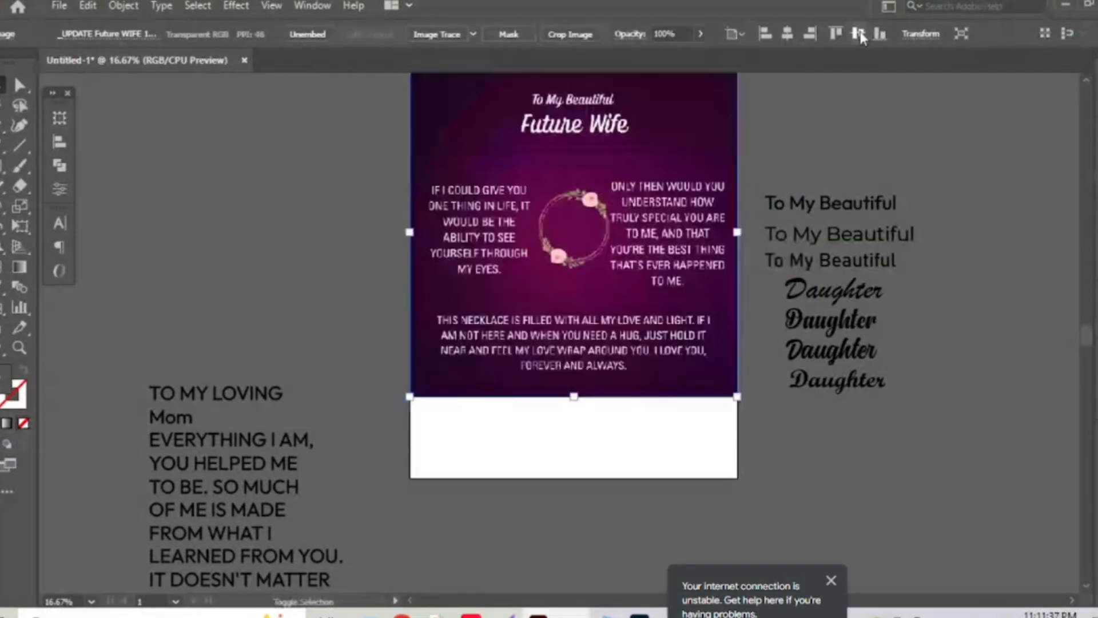
click(952, 314)
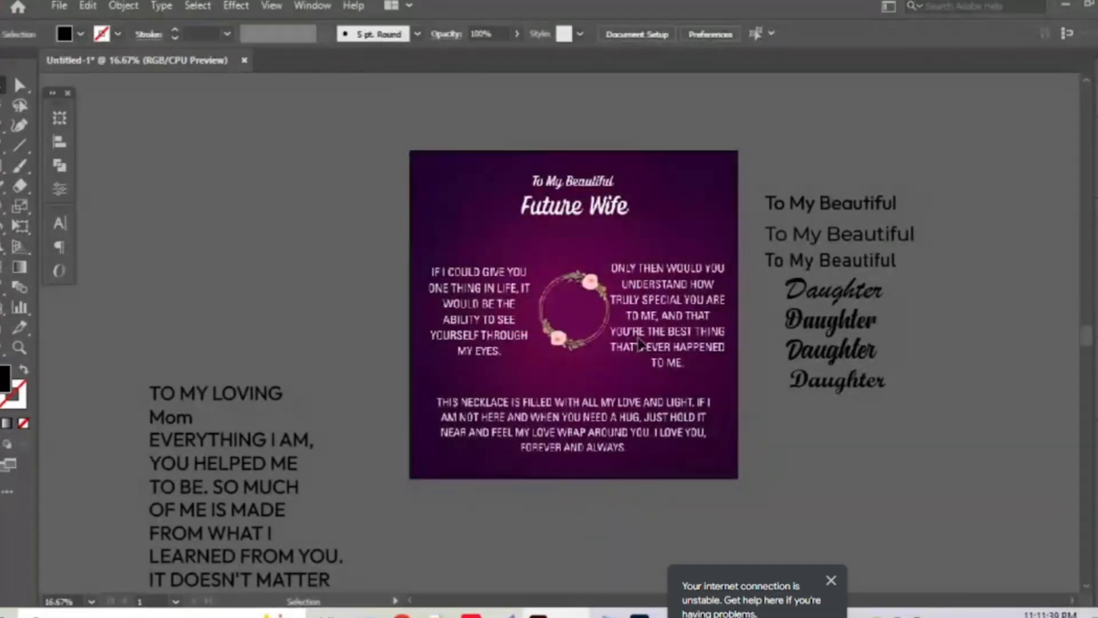
scroll(570, 296, up, 1)
scroll(571, 296, up, 1)
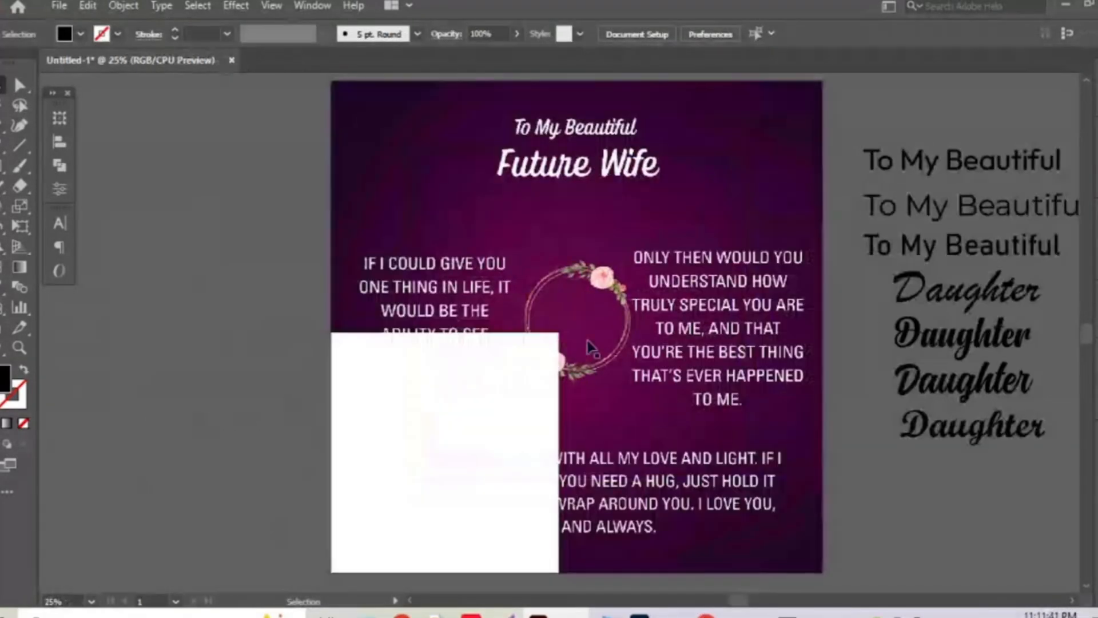
drag(588, 274, 579, 280)
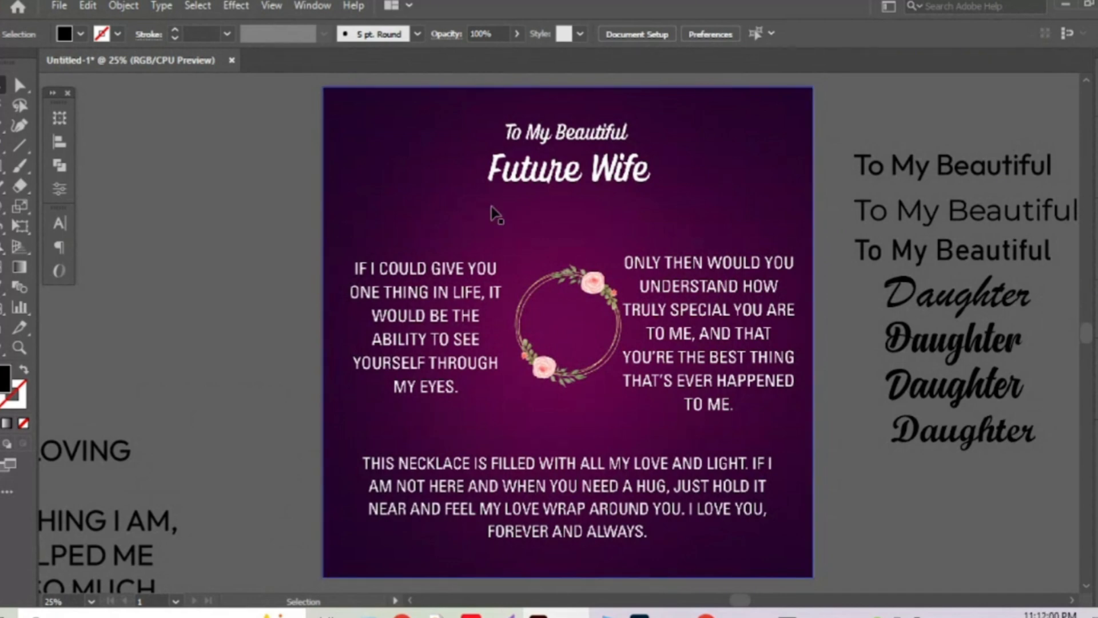
Look through the File and Select menus, then bring up the File menu again.
click(59, 6)
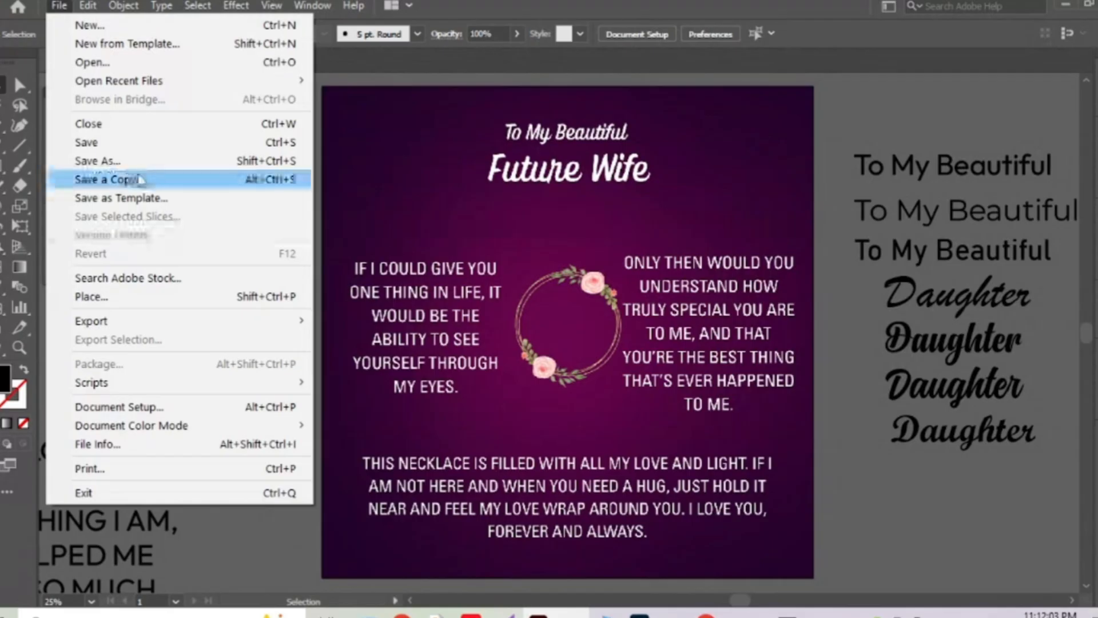
key(Escape)
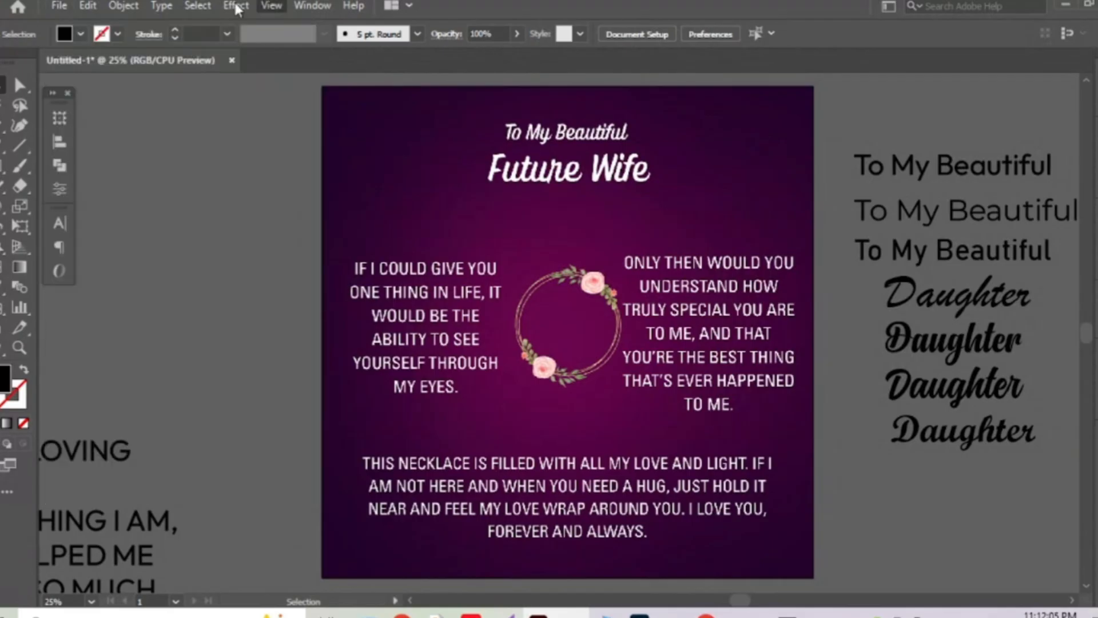
click(197, 5)
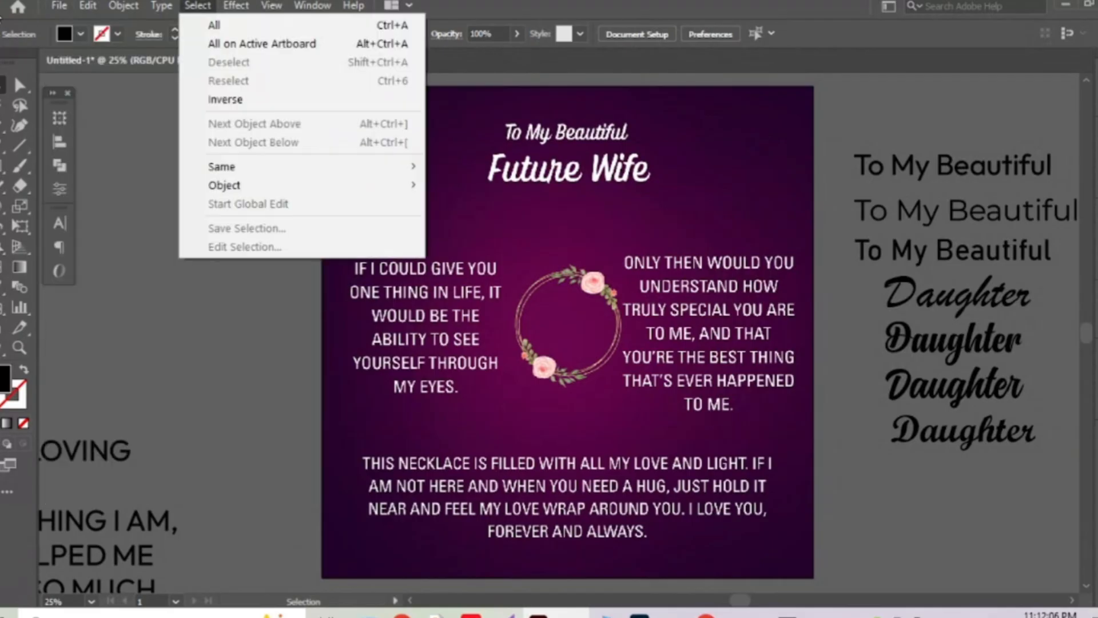
key(Escape)
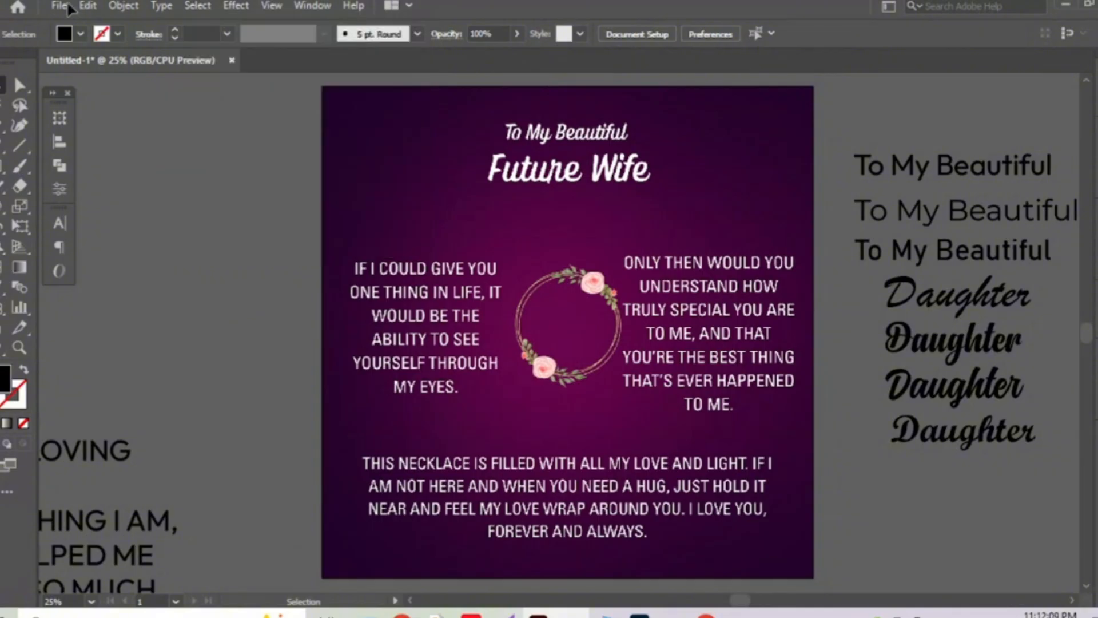
click(68, 7)
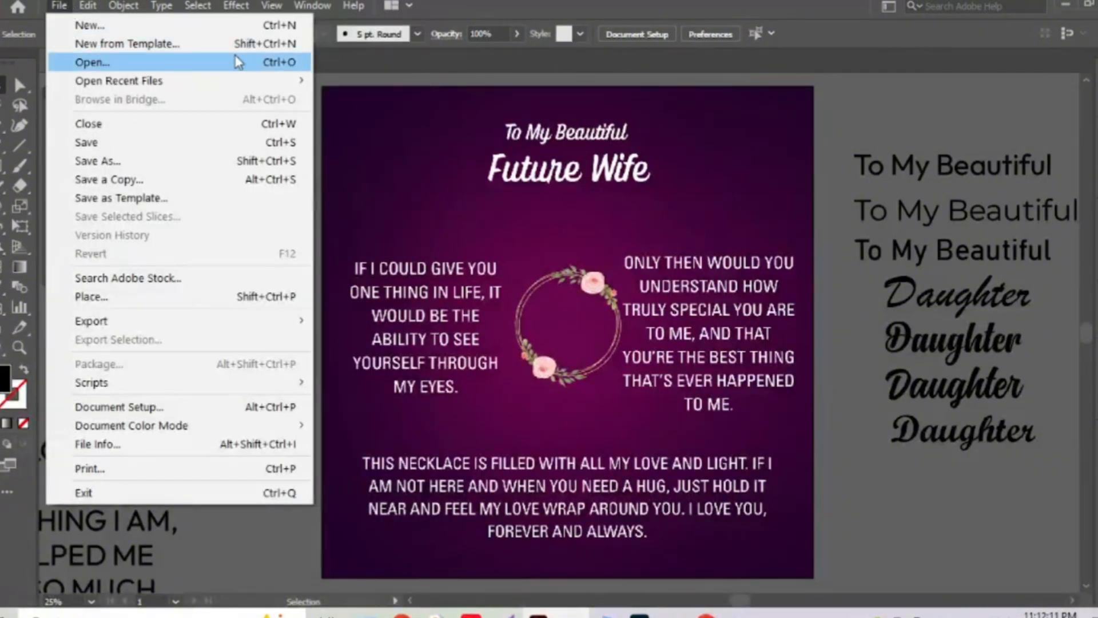
Open F love G from Resource (D:) > 3. Rabfy Jewelry Resources.
key(Escape)
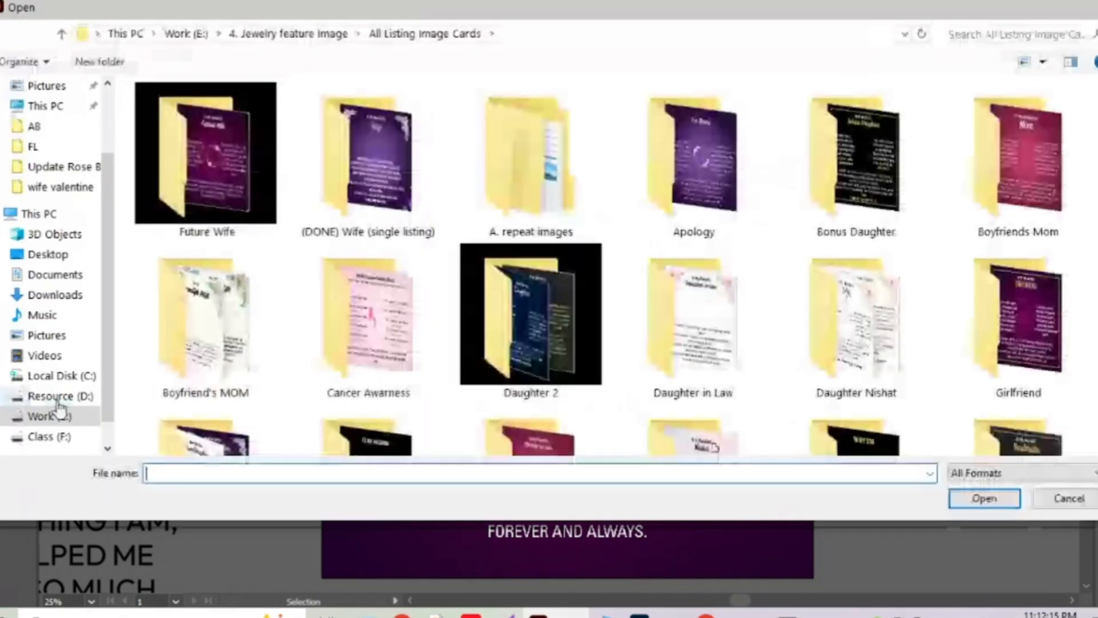
click(57, 399)
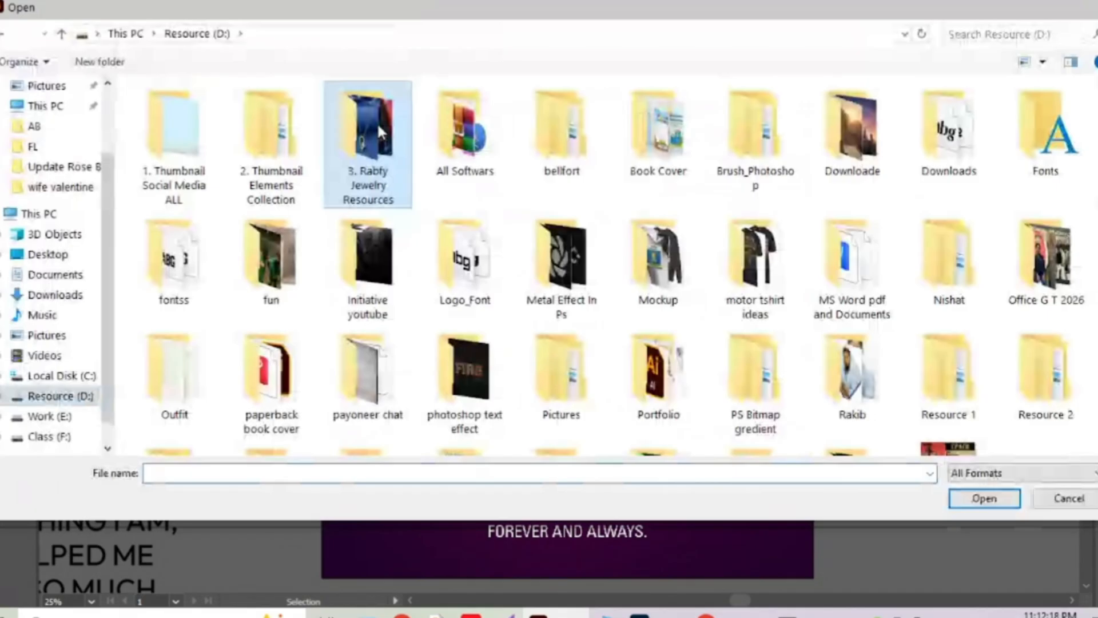
double_click(376, 121)
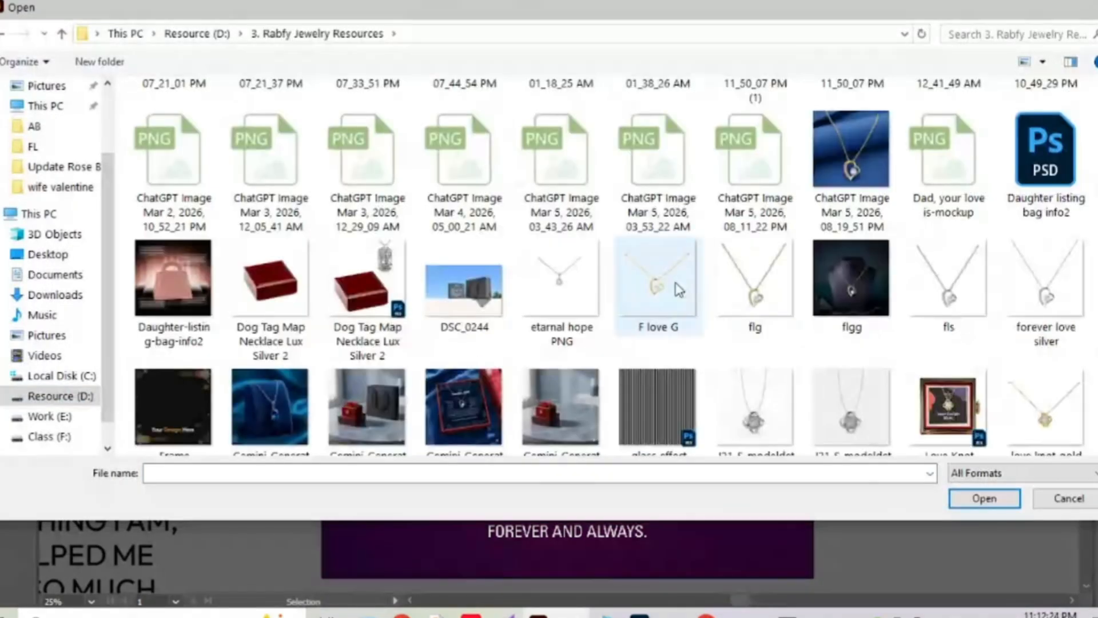
click(679, 290)
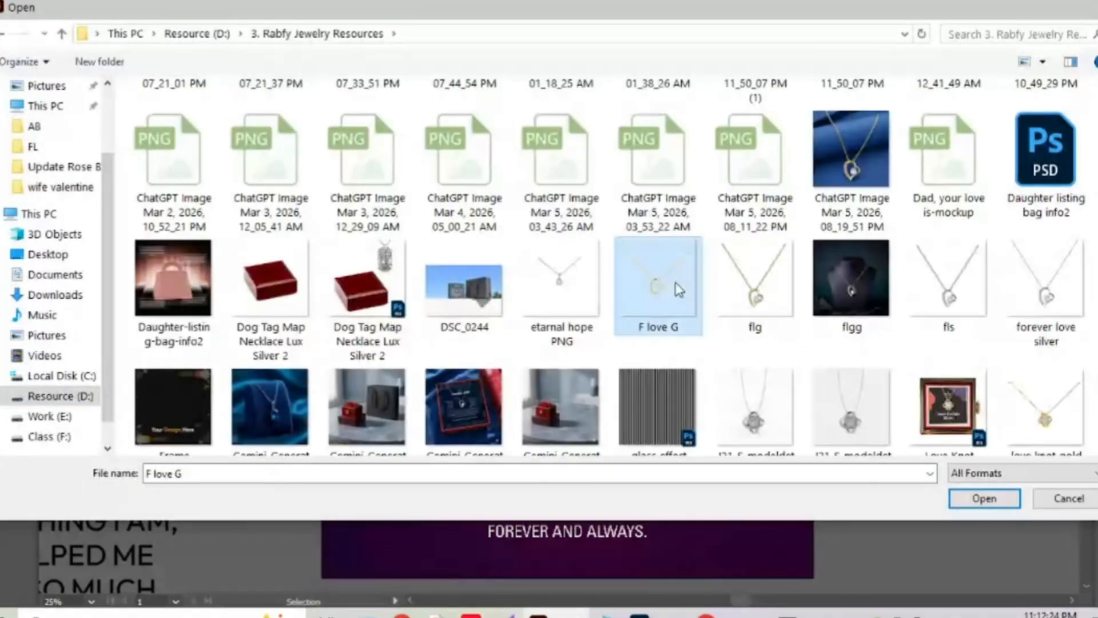
click(1012, 502)
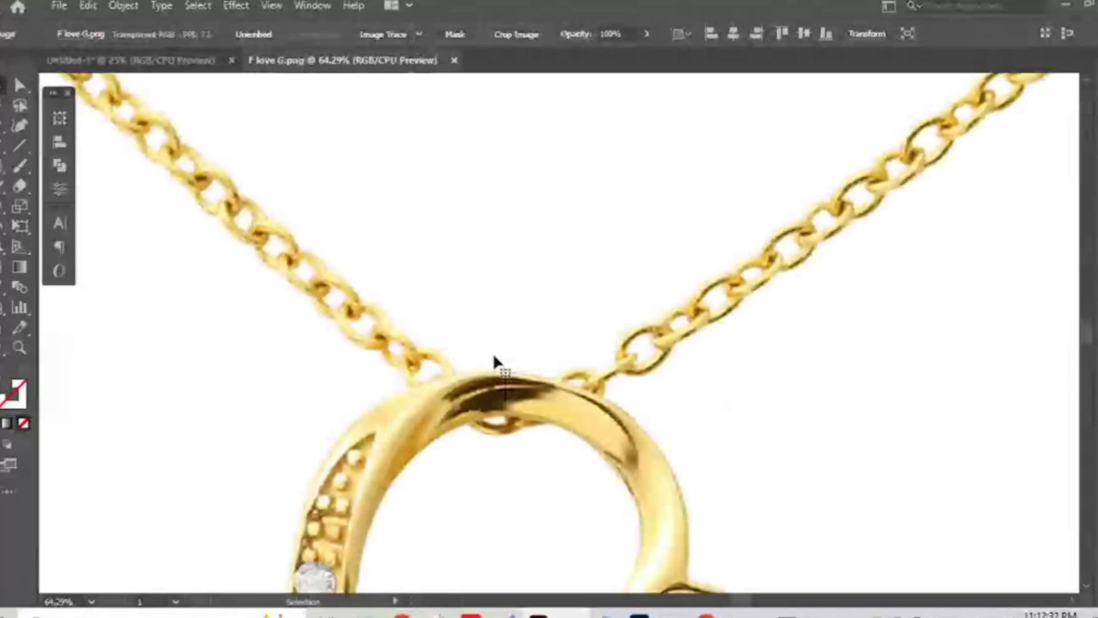
Zoom out and narrow the necklace image to about 855 px wide.
key(ctrl+minus)
key(ctrl+minus)
key(ctrl+minus)
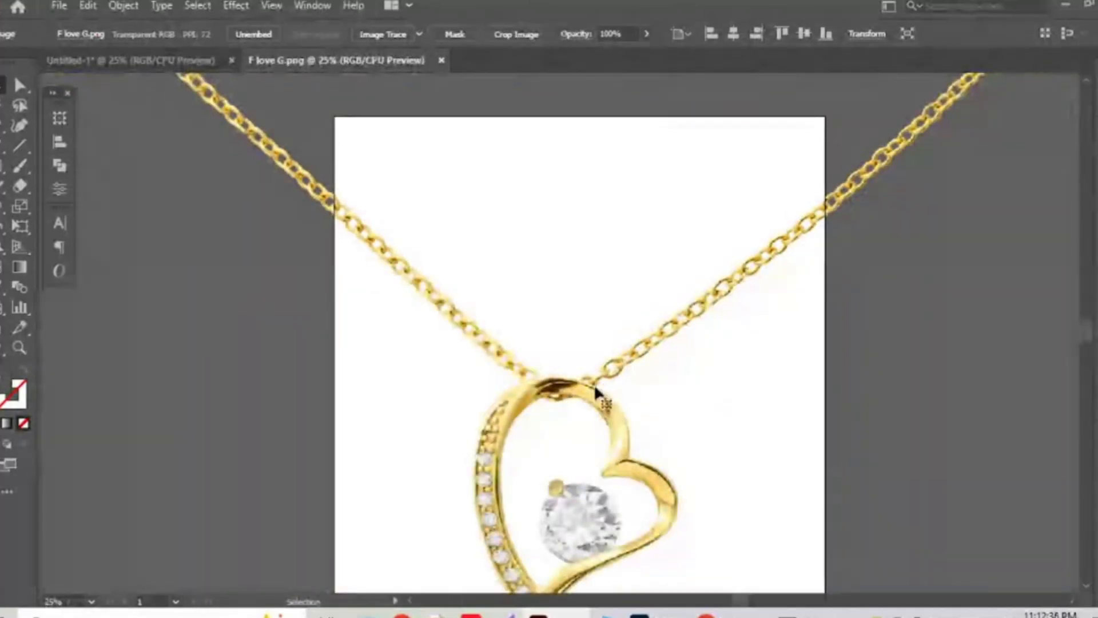
key(ctrl+minus)
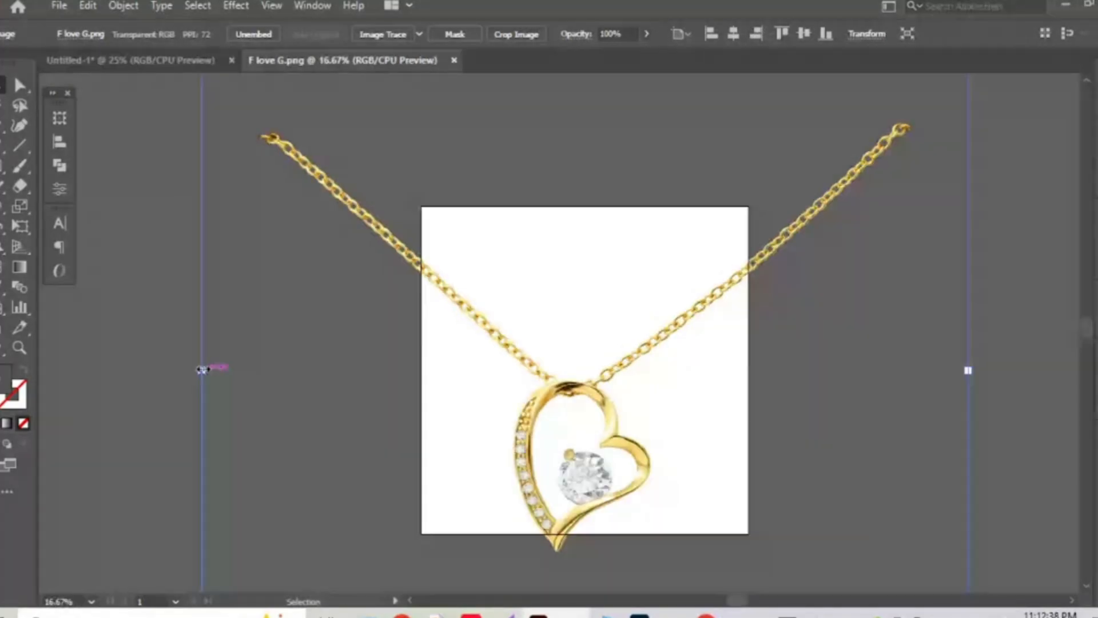
drag(202, 369, 494, 366)
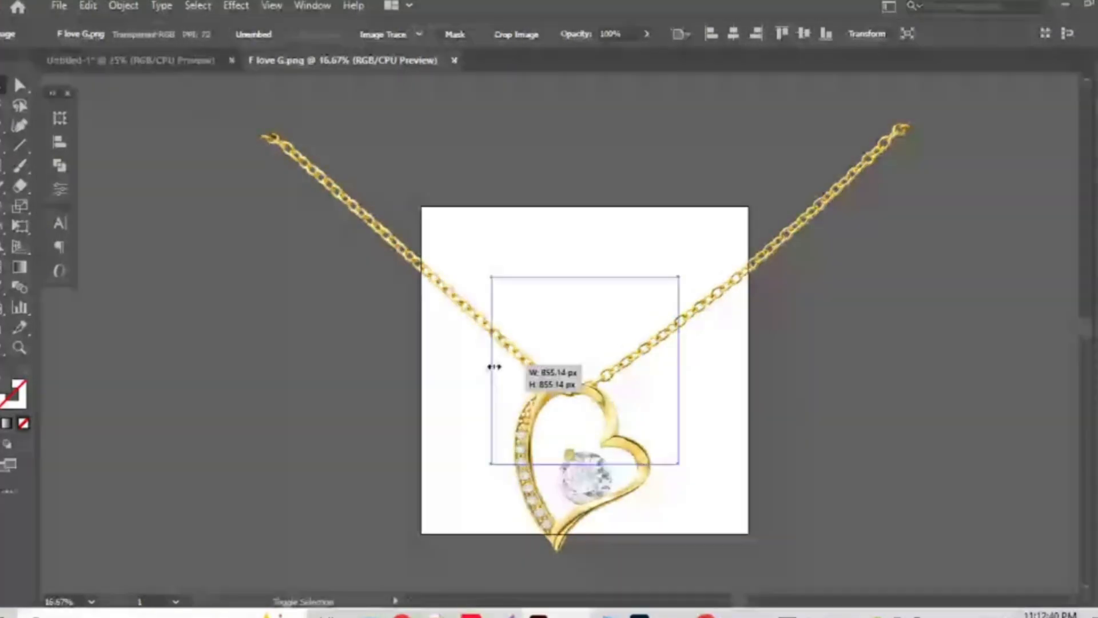
drag(494, 366, 494, 366)
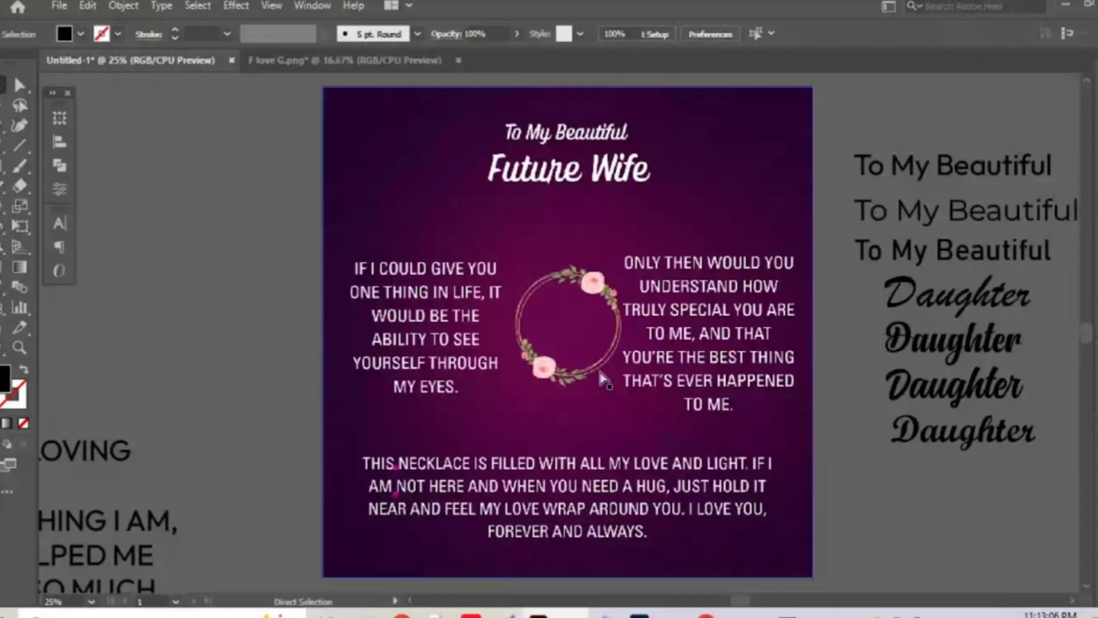
Paste the F love G necklace onto the Future Wife card and enlarge it so the heart sits centred.
key(ctrl+v)
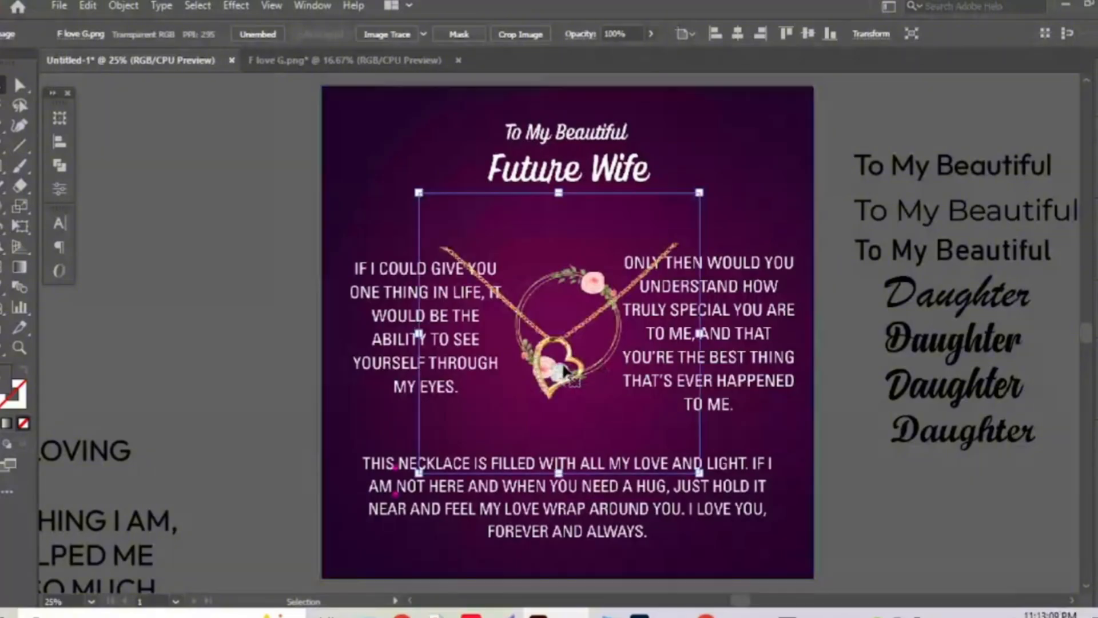
drag(579, 373, 587, 372)
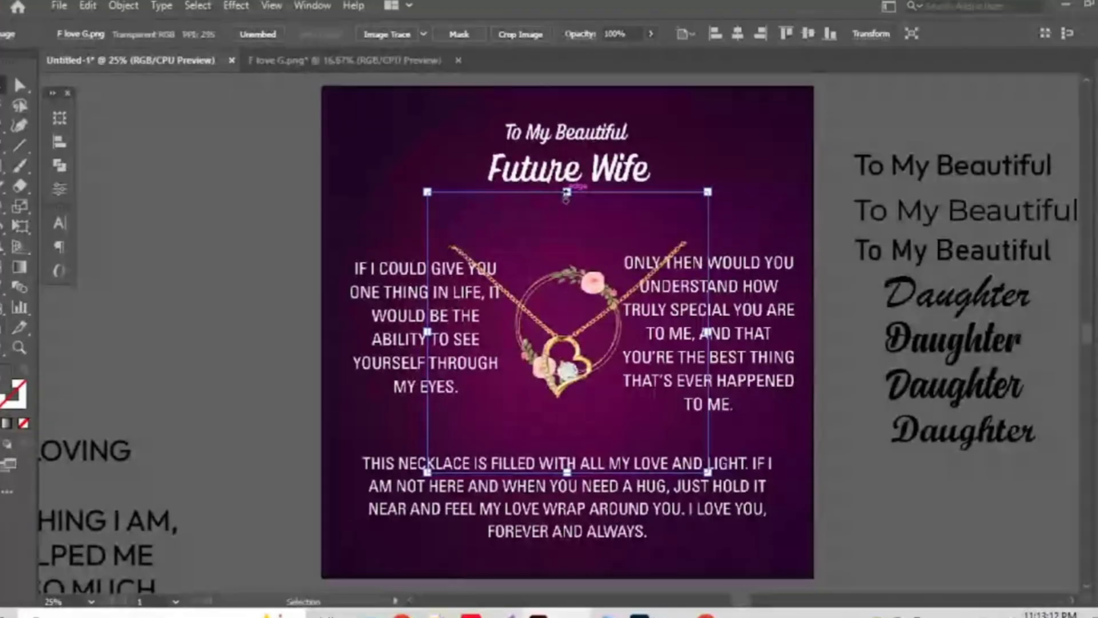
drag(566, 193, 567, 86)
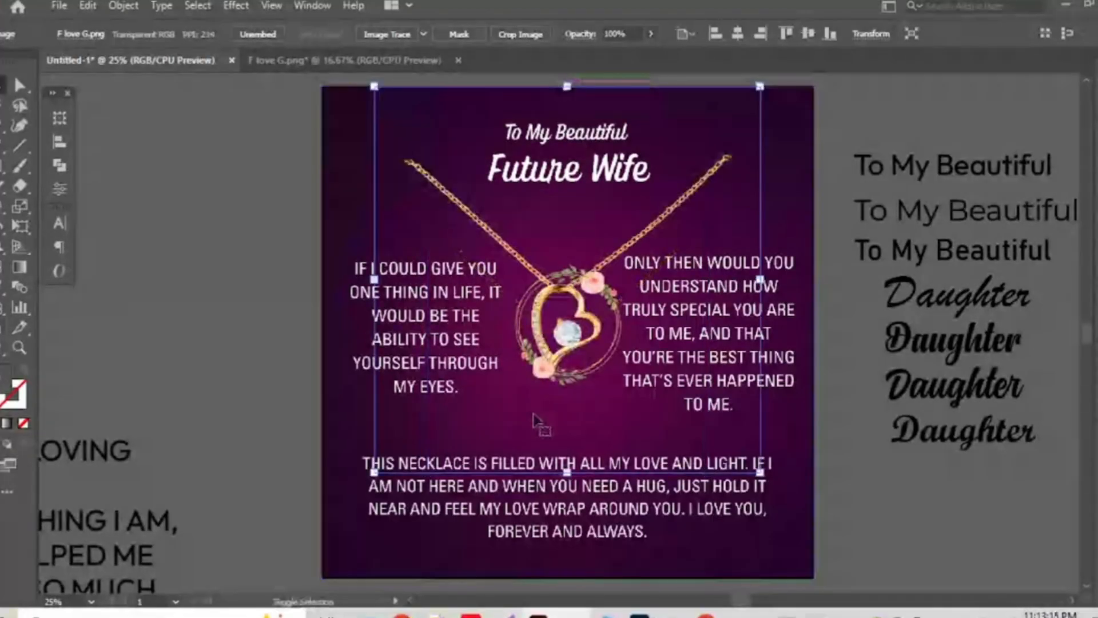
scroll(566, 428, up, 1)
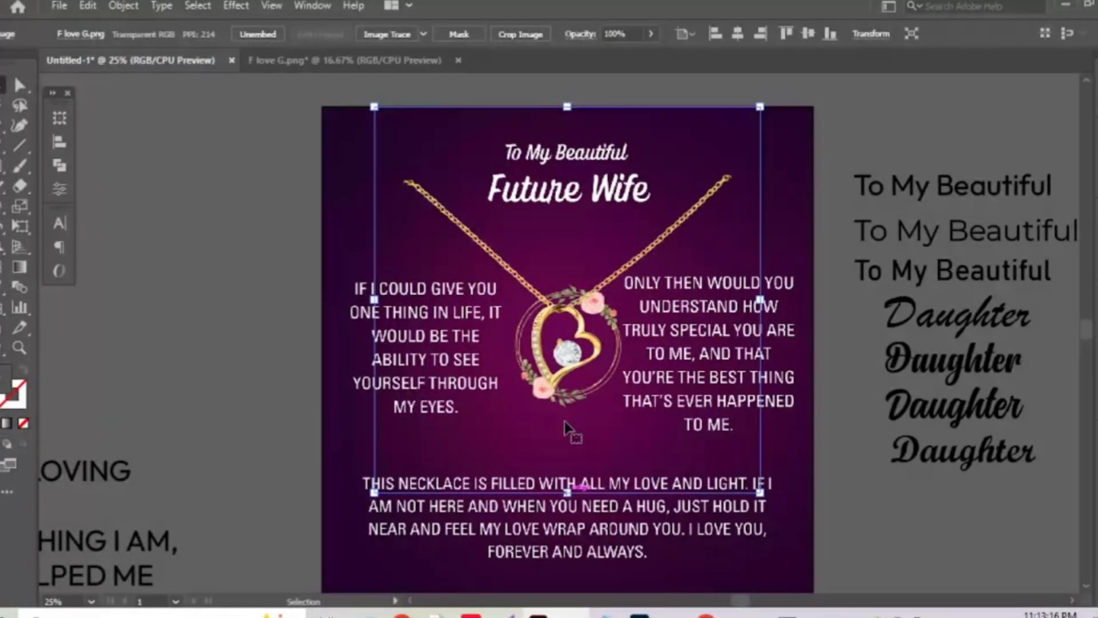
scroll(565, 428, up, 6)
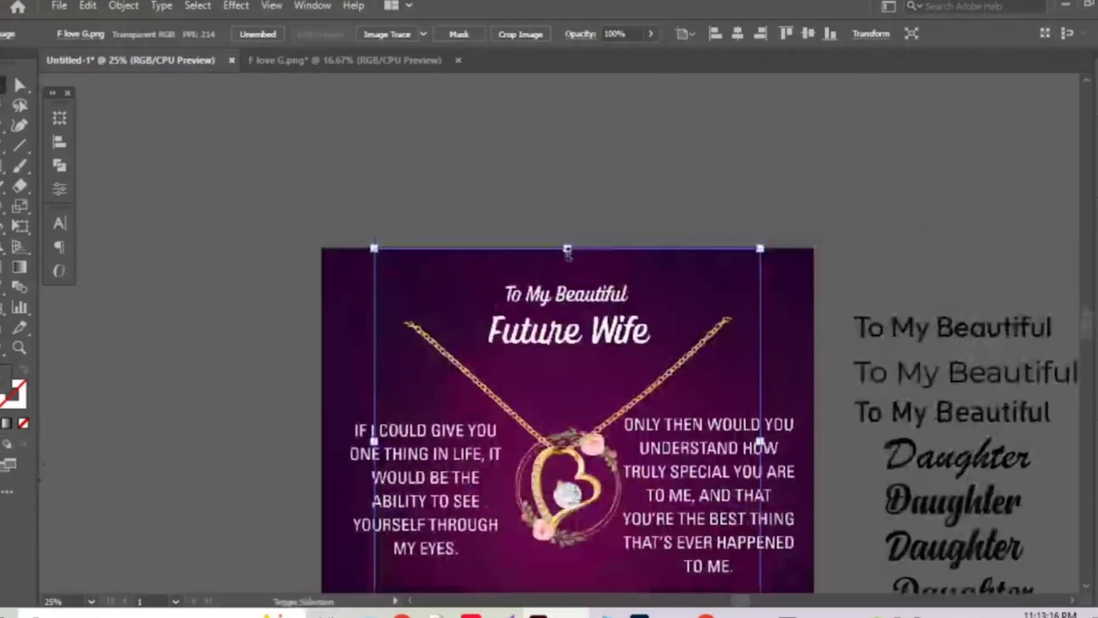
drag(566, 249, 567, 148)
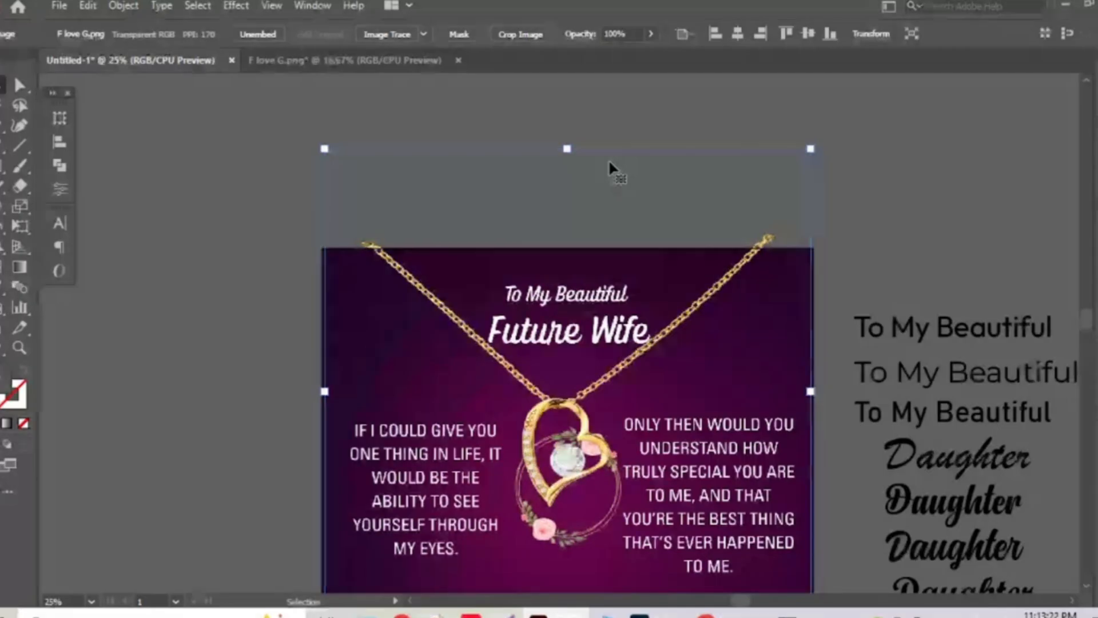
key(shift+Down)
key(shift+Down)
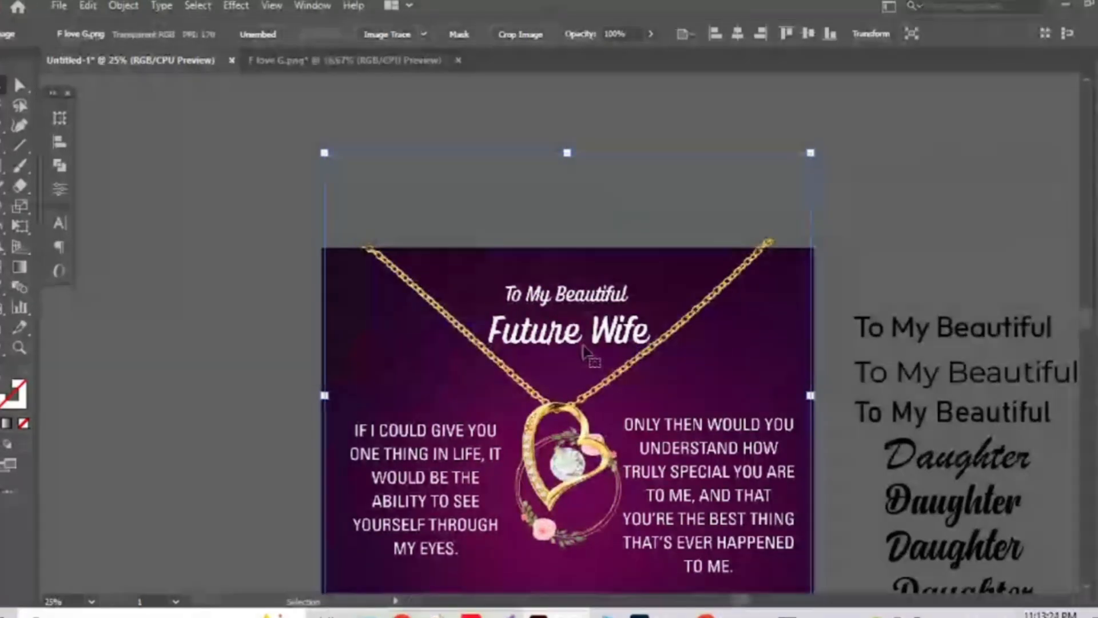
scroll(572, 400, down, 3)
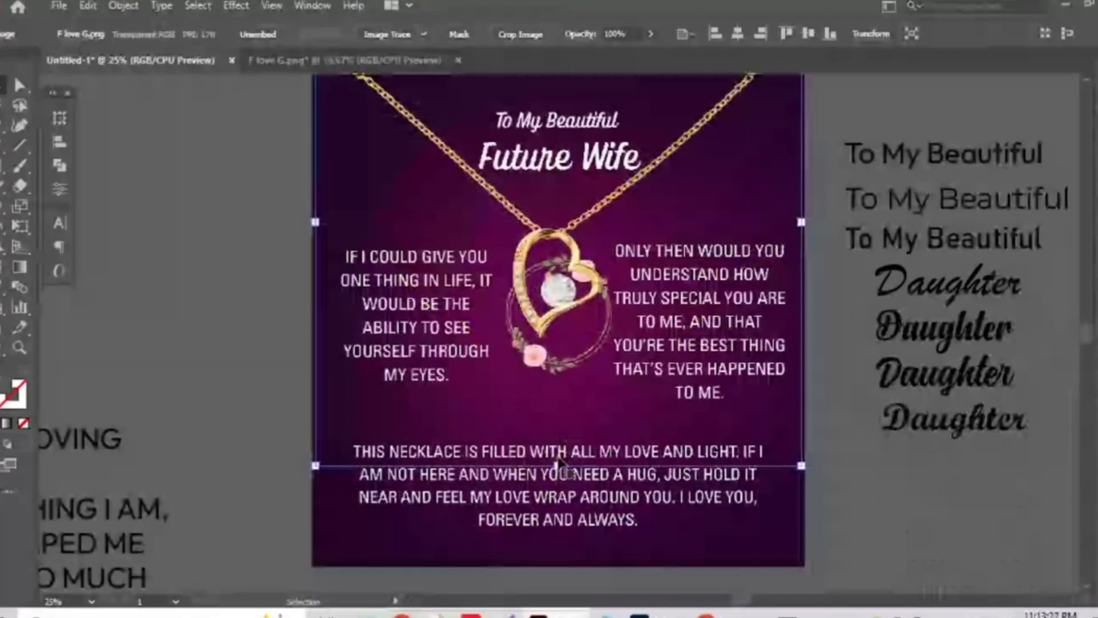
drag(558, 462, 558, 514)
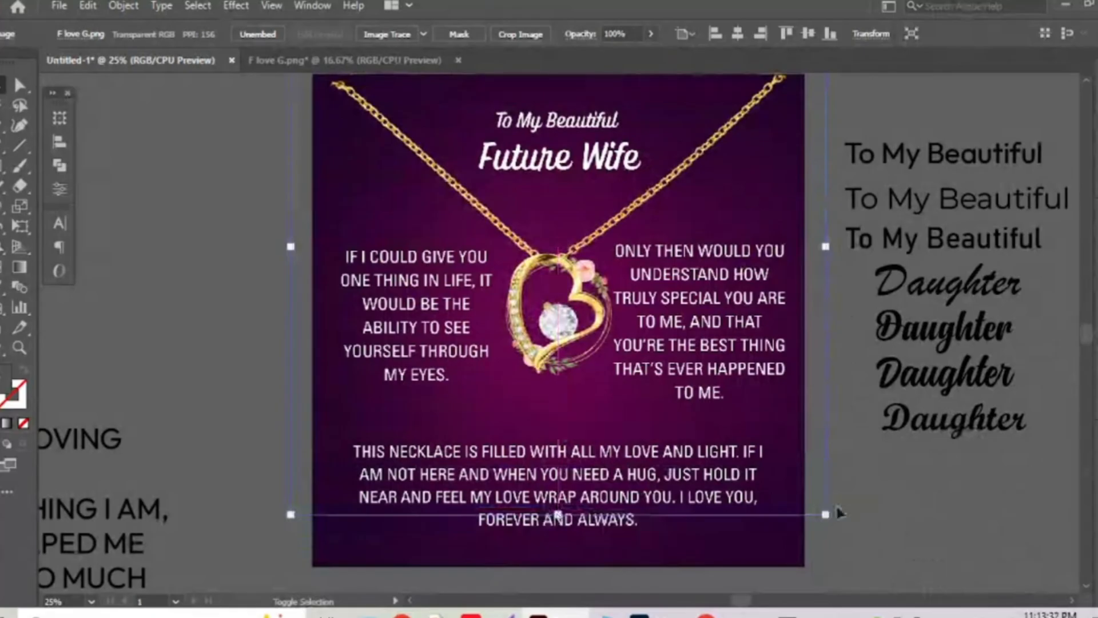
click(839, 513)
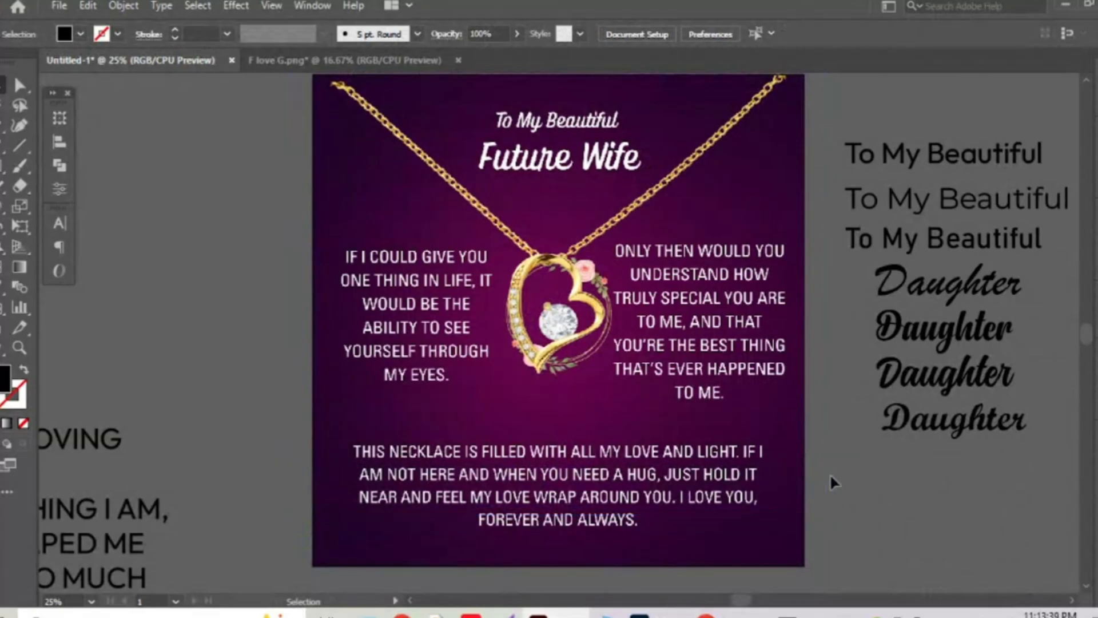
Show the rulers and add vertical guides at the left and right card margins.
mouse_move(751, 341)
mouse_down()
mouse_move(744, 371)
mouse_move(749, 352)
mouse_up()
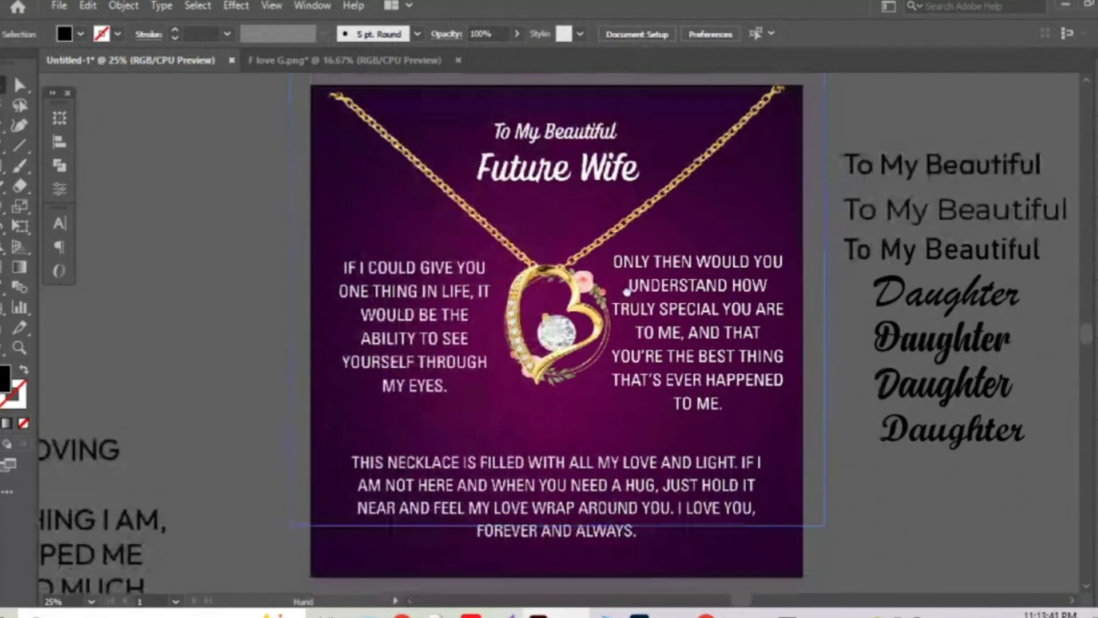
key(ctrl+r)
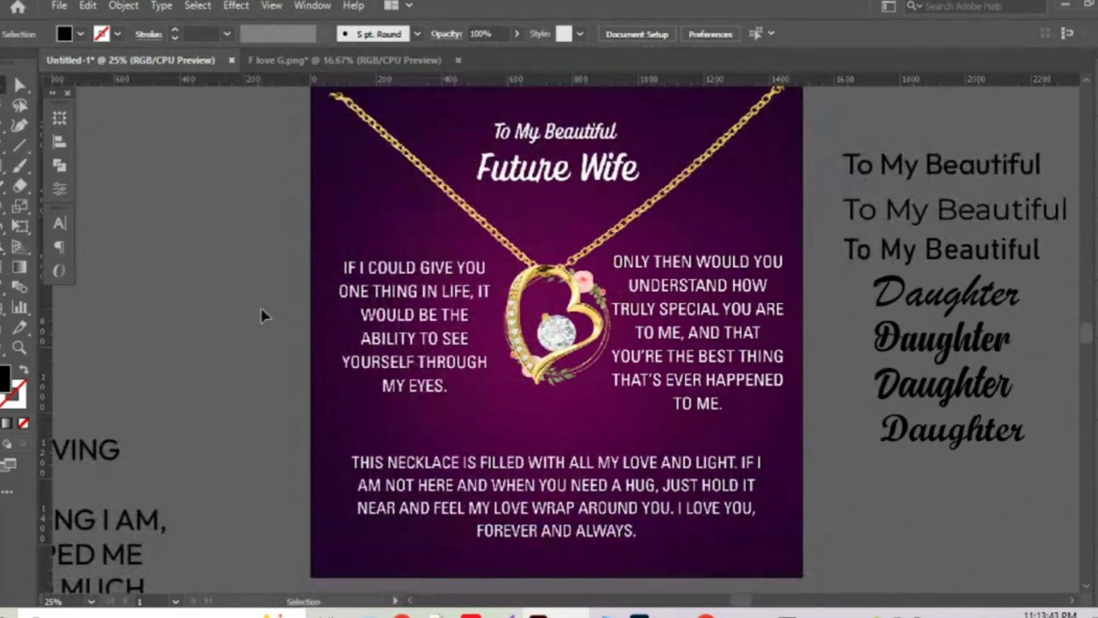
drag(50, 326, 337, 293)
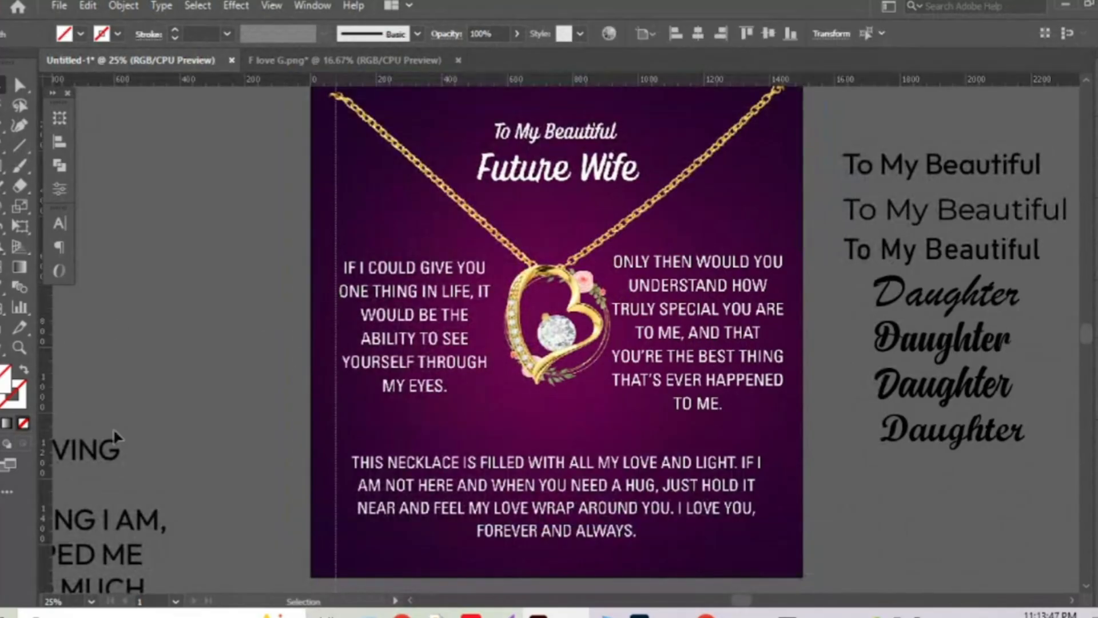
drag(46, 360, 783, 289)
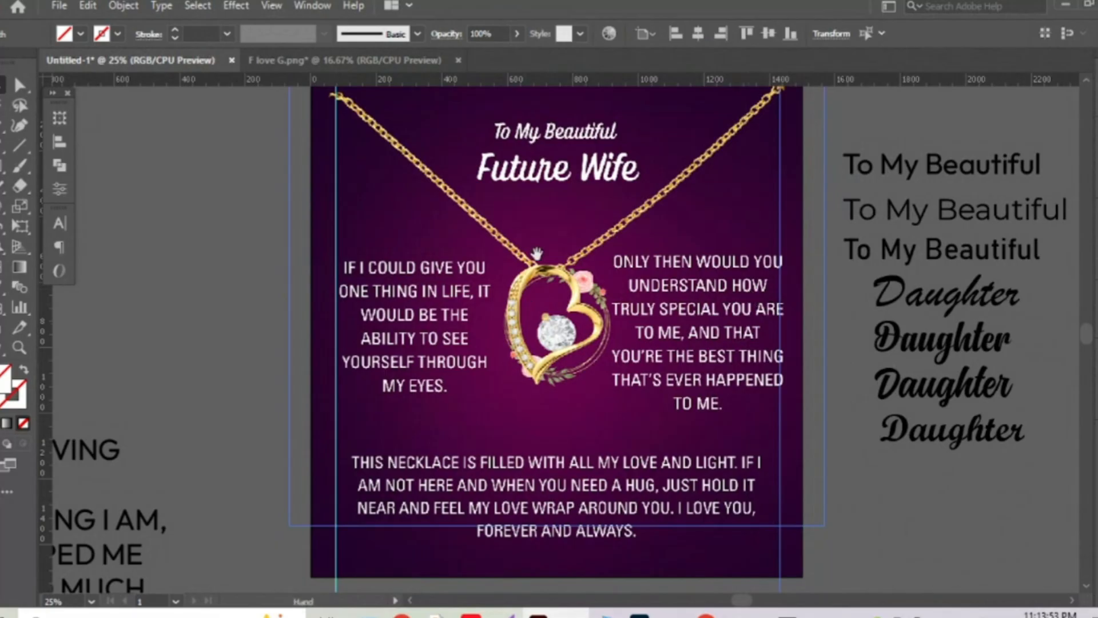
Draw a square of about 326.57 px over the heart pendant.
drag(537, 254, 532, 272)
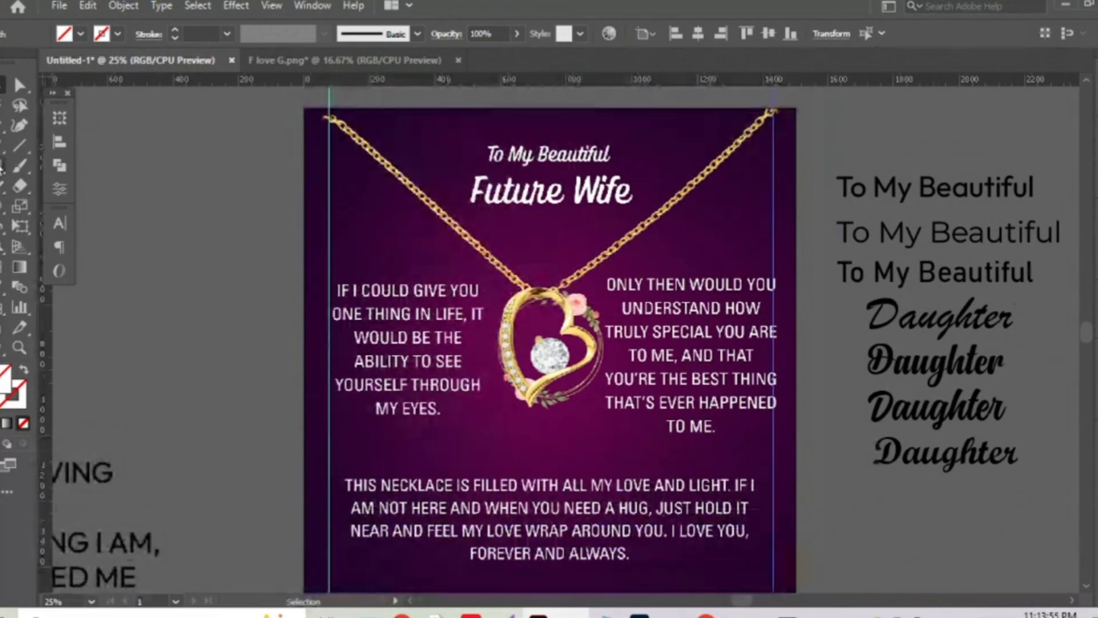
click(3, 166)
drag(499, 295, 606, 401)
Fill the new square solid white, centre it horizontally on the artboard, and zoom out.
click(17, 85)
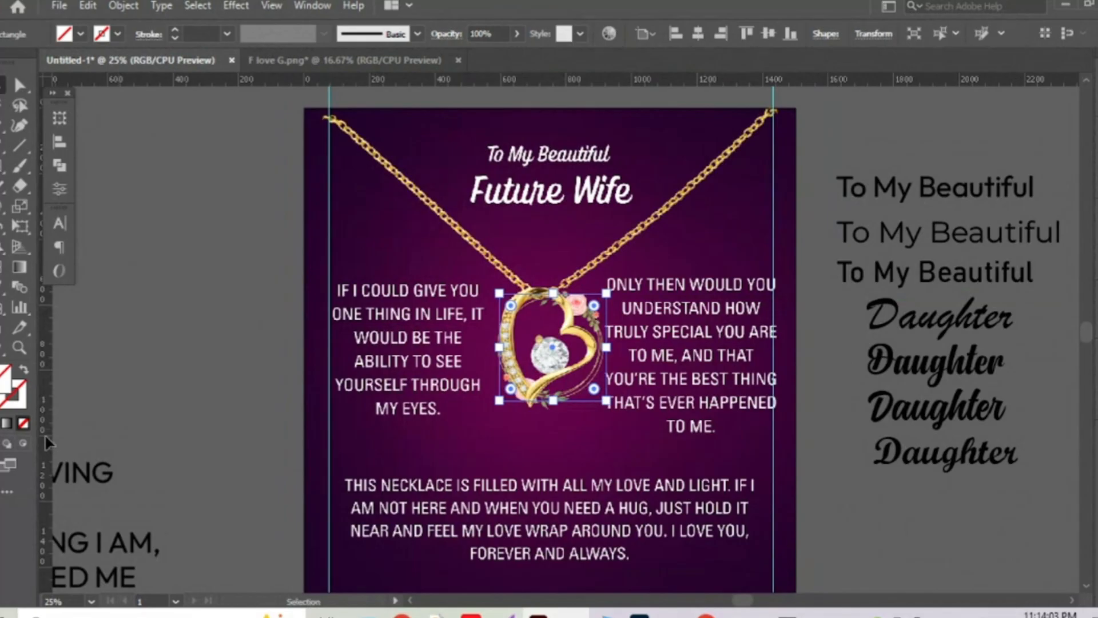
click(7, 423)
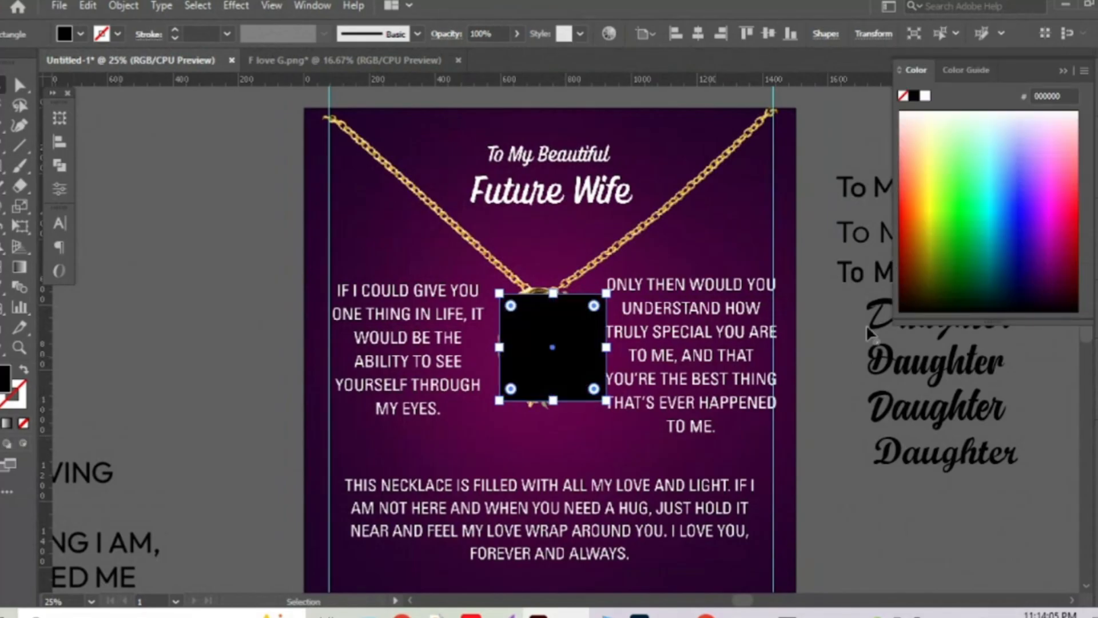
click(924, 96)
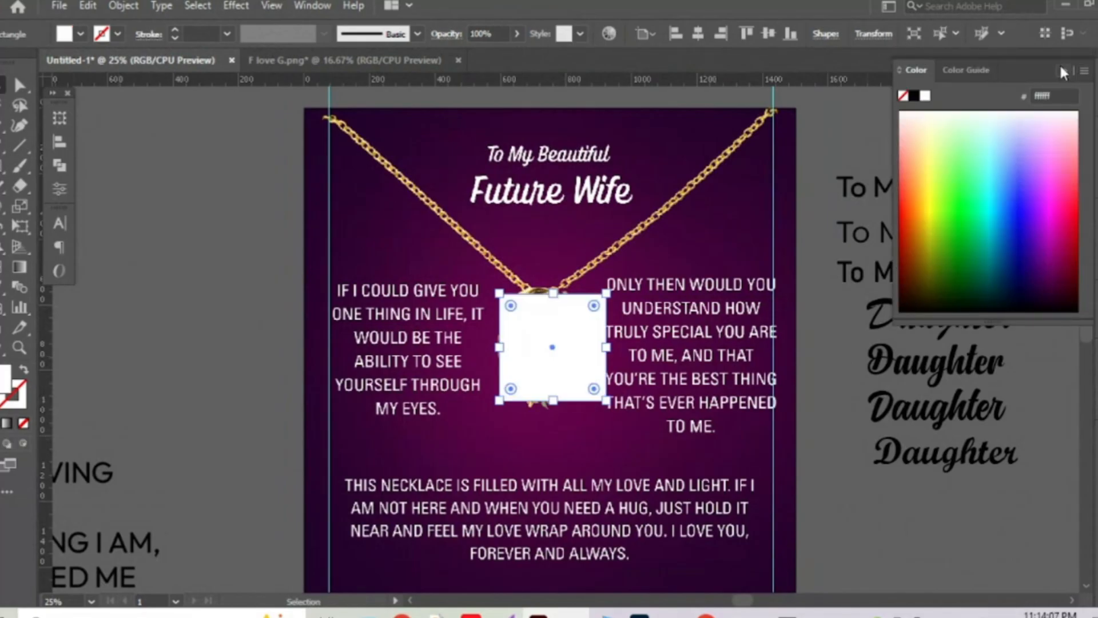
click(1059, 63)
click(697, 34)
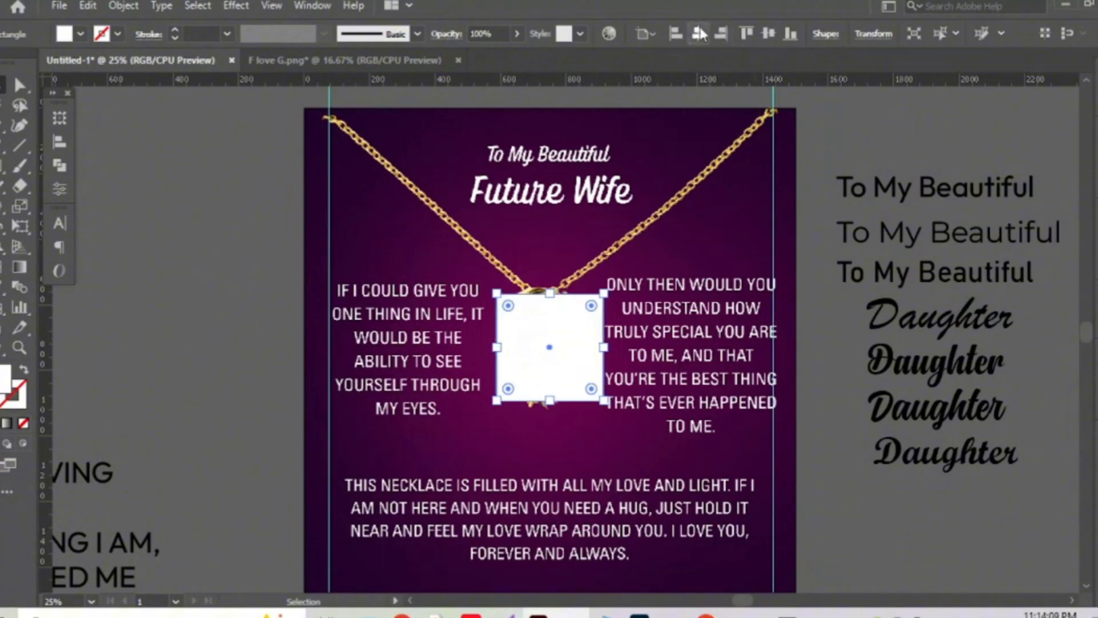
key(ctrl+shift+a)
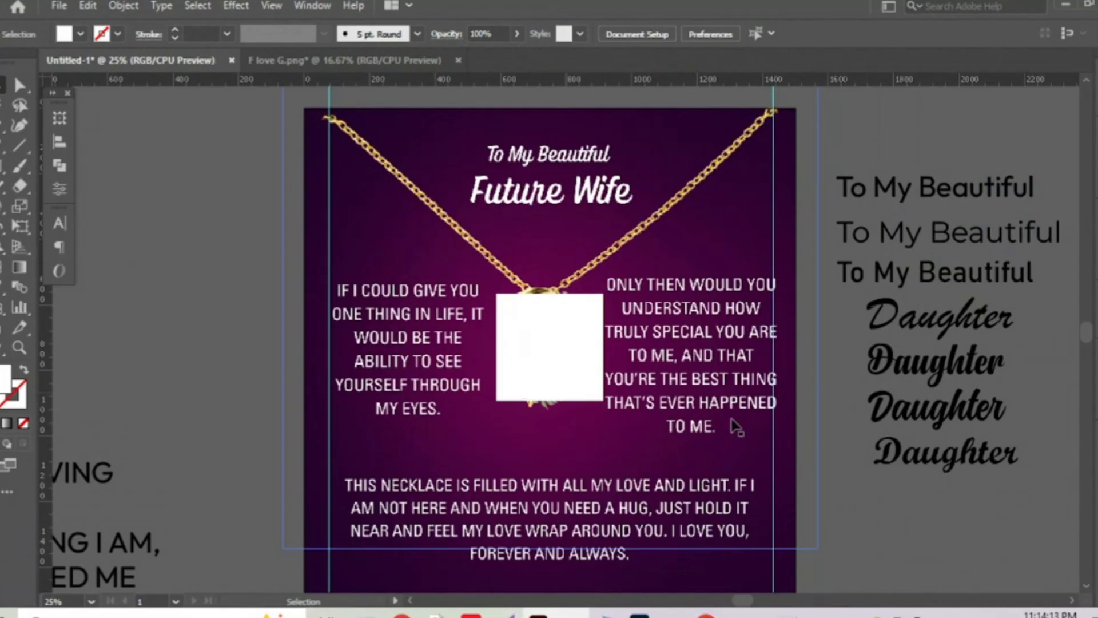
key(ctrl+minus)
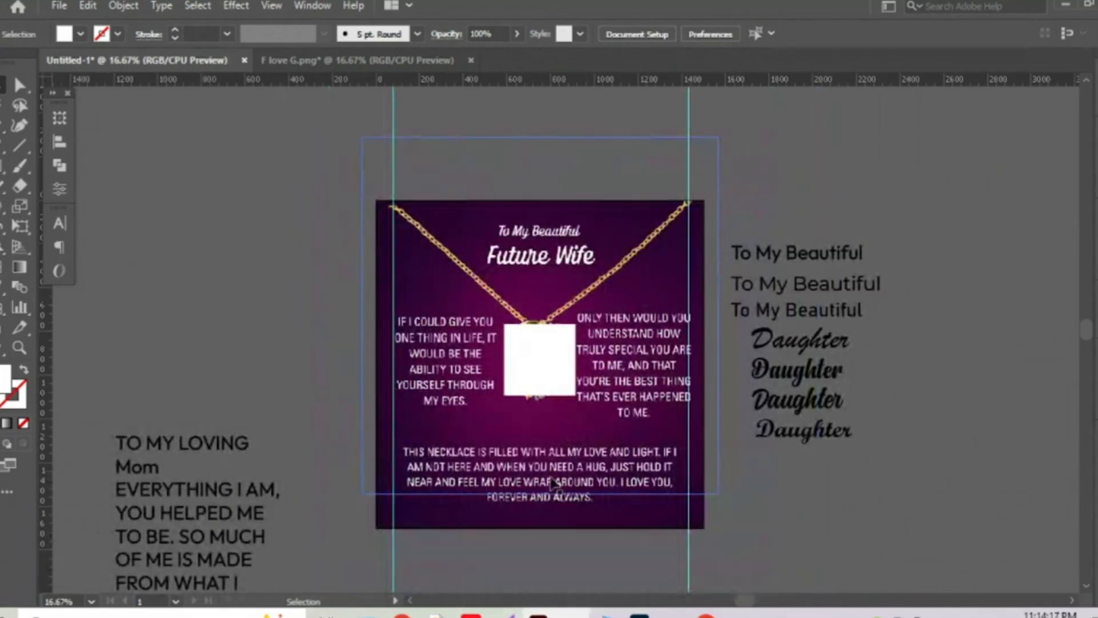
Delete the gold chain image and the purple Future Wife background image.
click(608, 271)
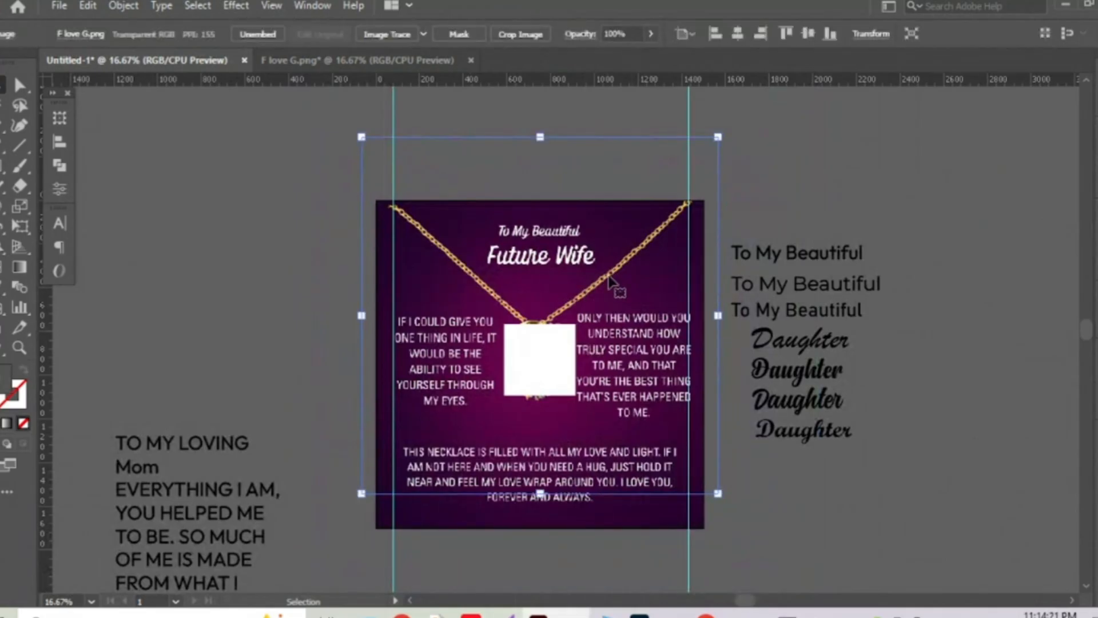
click(610, 277)
key(Delete)
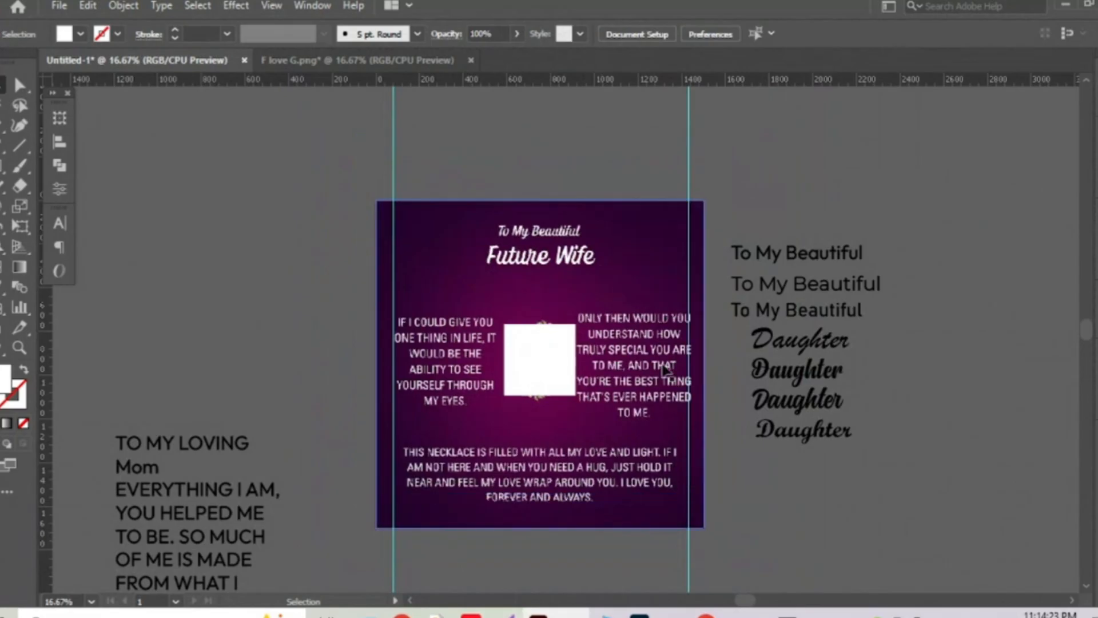
click(611, 234)
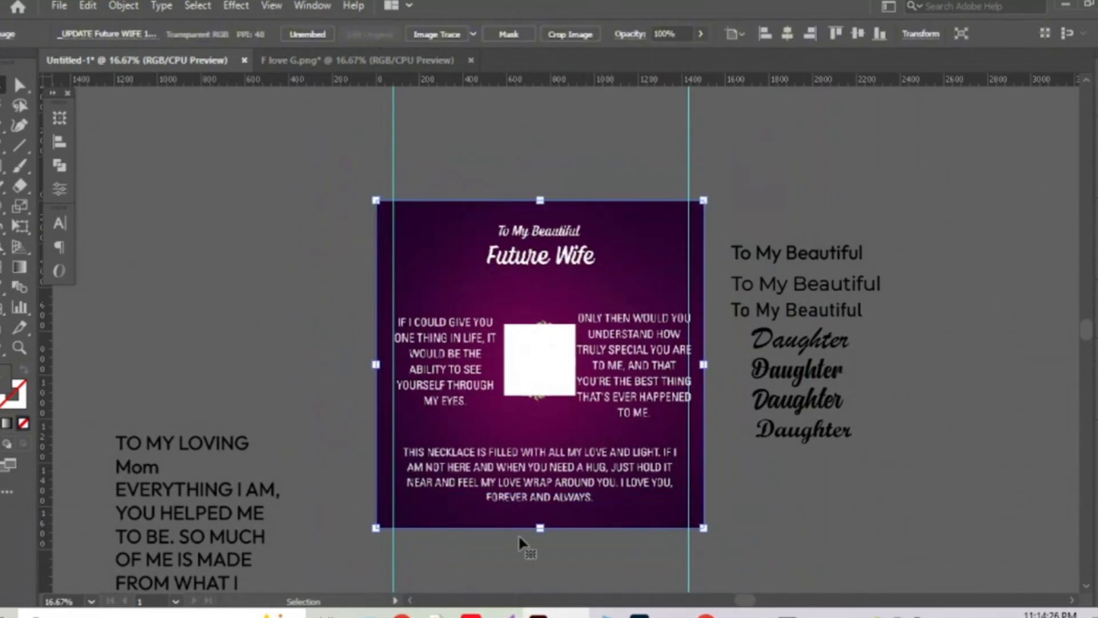
key(Delete)
Briefly bring up the browser window, then minimize it to return to Illustrator.
mouse_move(706, 613)
click(629, 544)
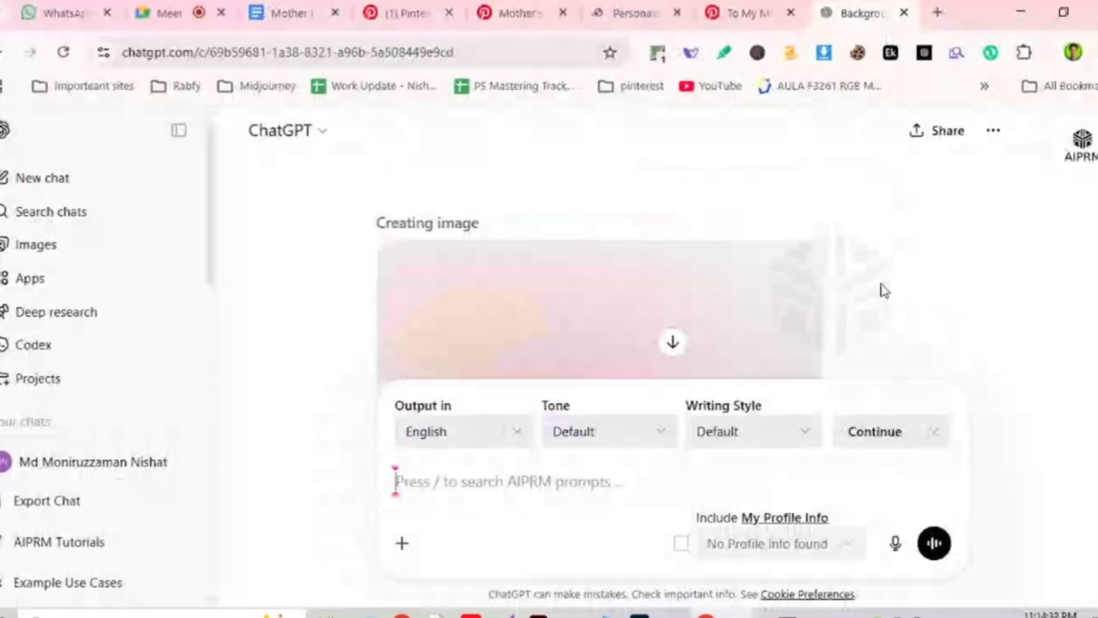
click(1021, 12)
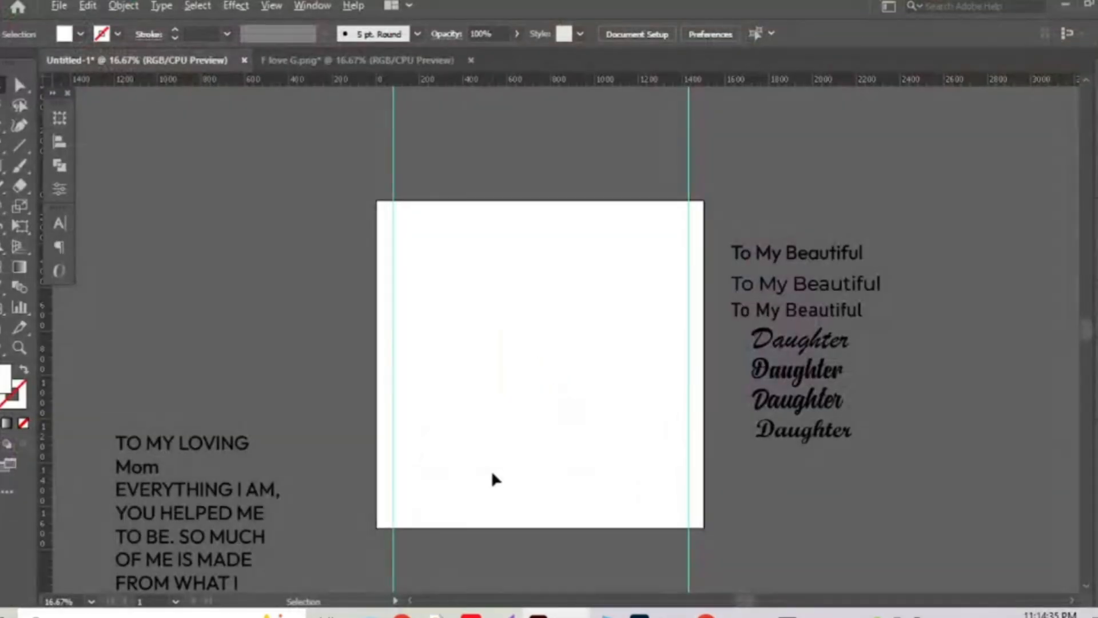
Change the hidden square's fill to black #000000 in the Color Picker.
drag(474, 266, 606, 482)
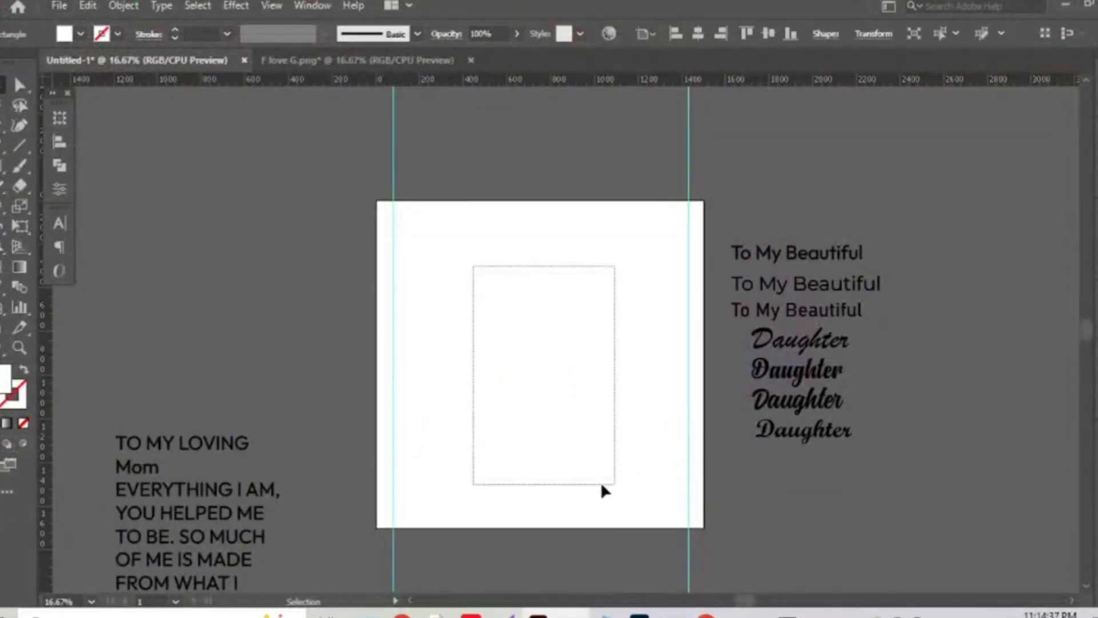
double_click(3, 378)
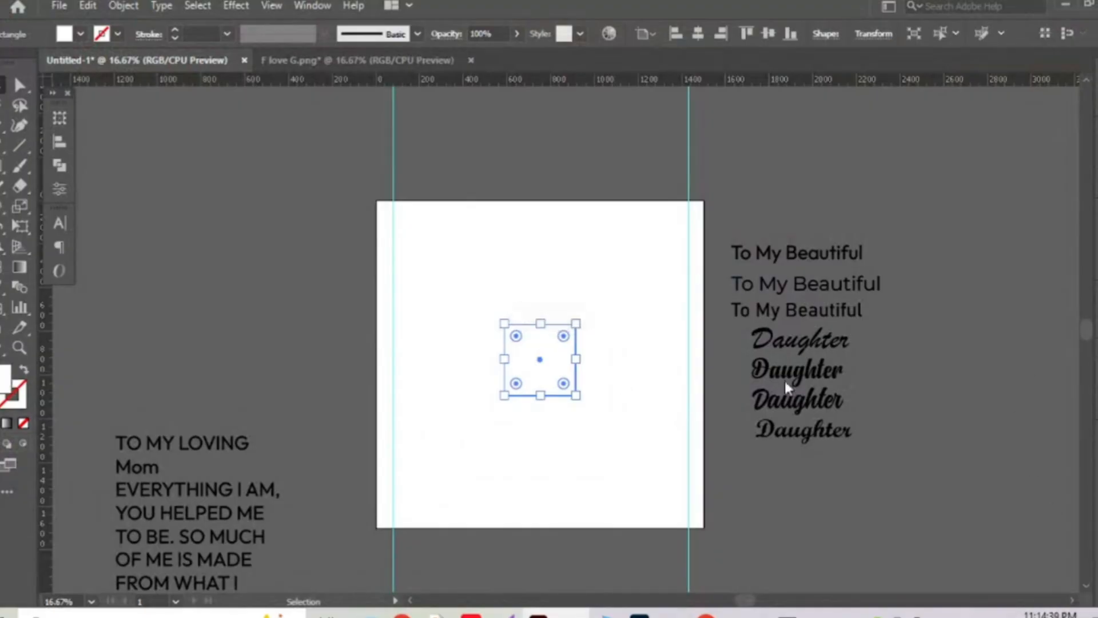
drag(942, 494, 864, 157)
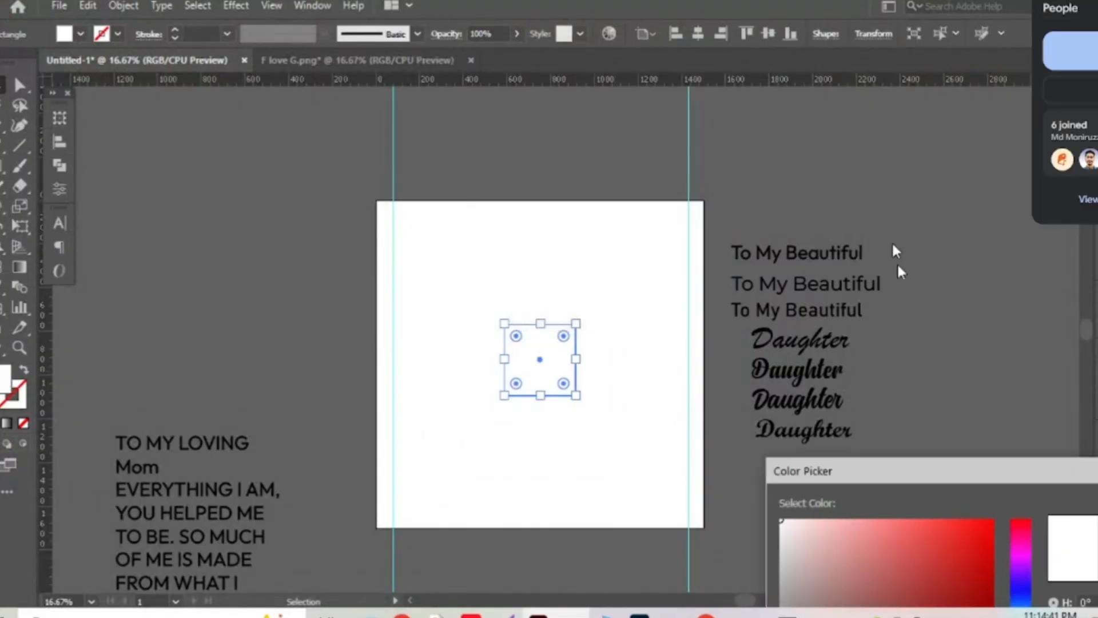
click(725, 391)
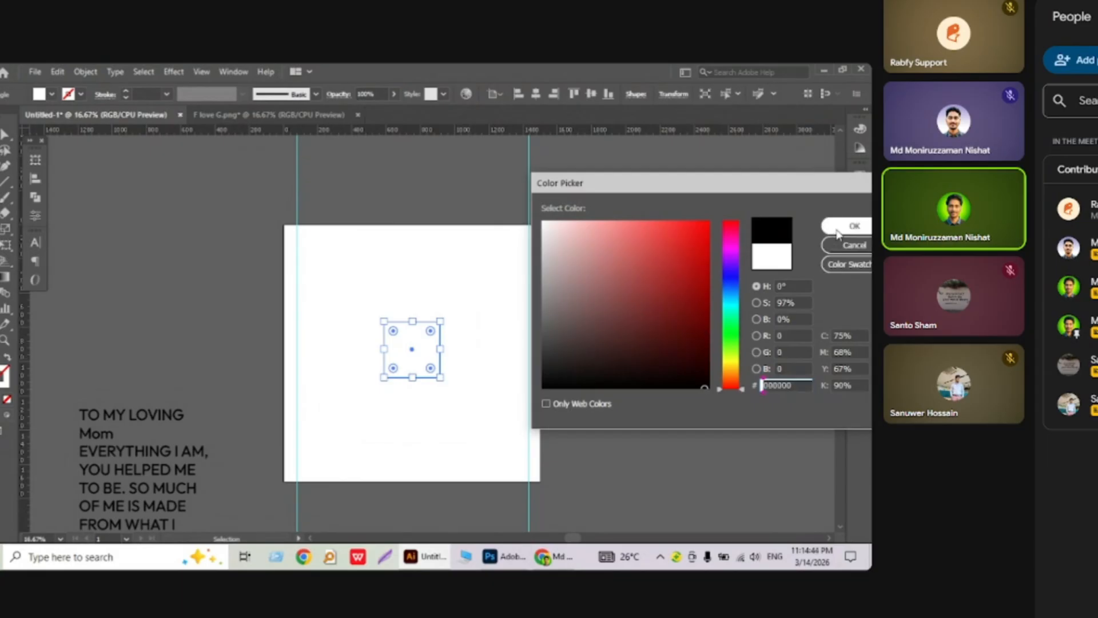
click(838, 232)
Pan over to the card text block and select it.
click(454, 387)
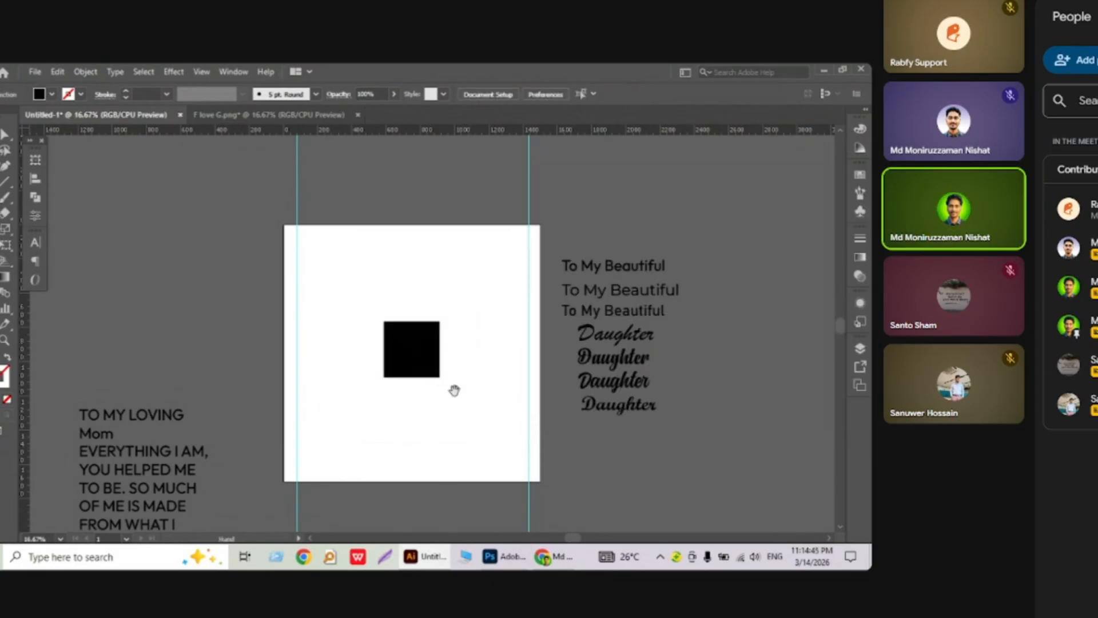
drag(453, 387, 499, 319)
drag(311, 413, 379, 303)
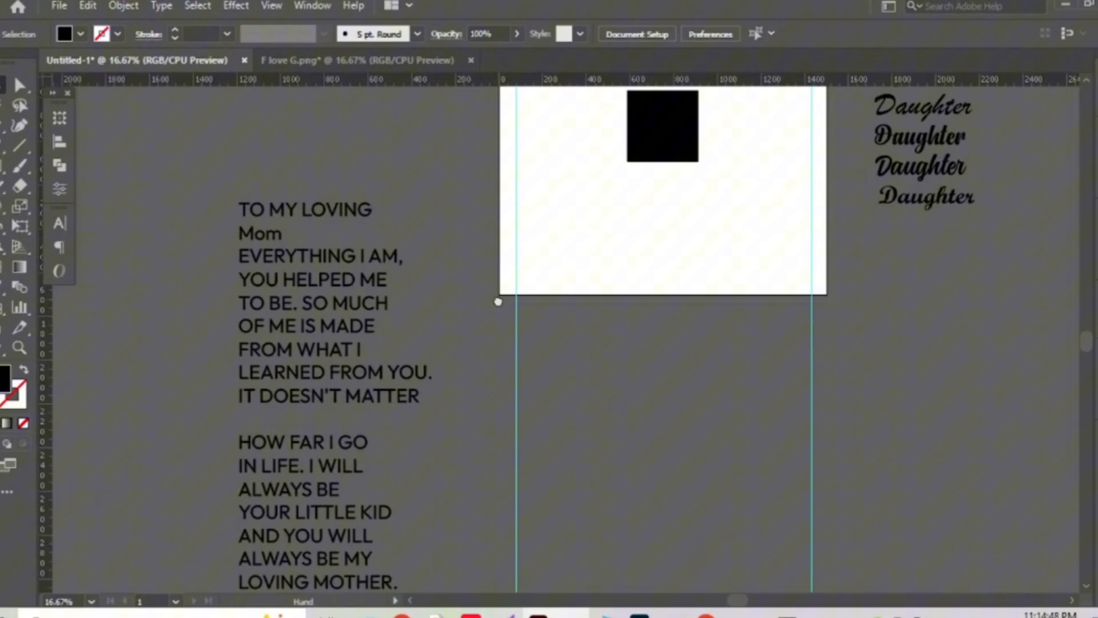
click(288, 314)
mouse_move(707, 611)
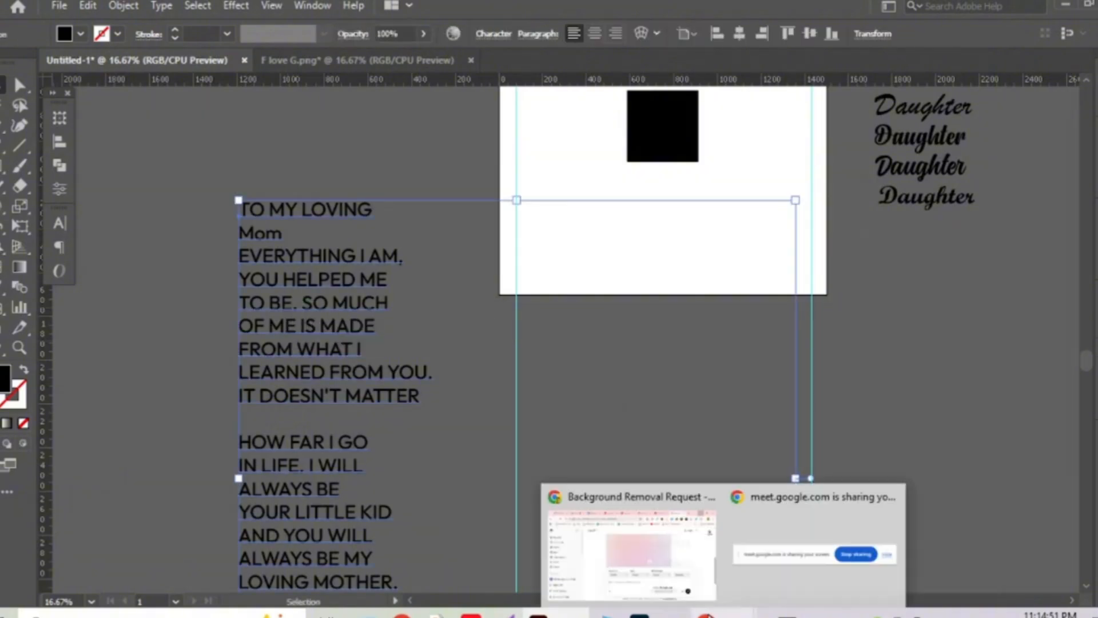
Select the lines 'TO MY LOVING' and 'Mom' in the Google Docs card text.
click(696, 592)
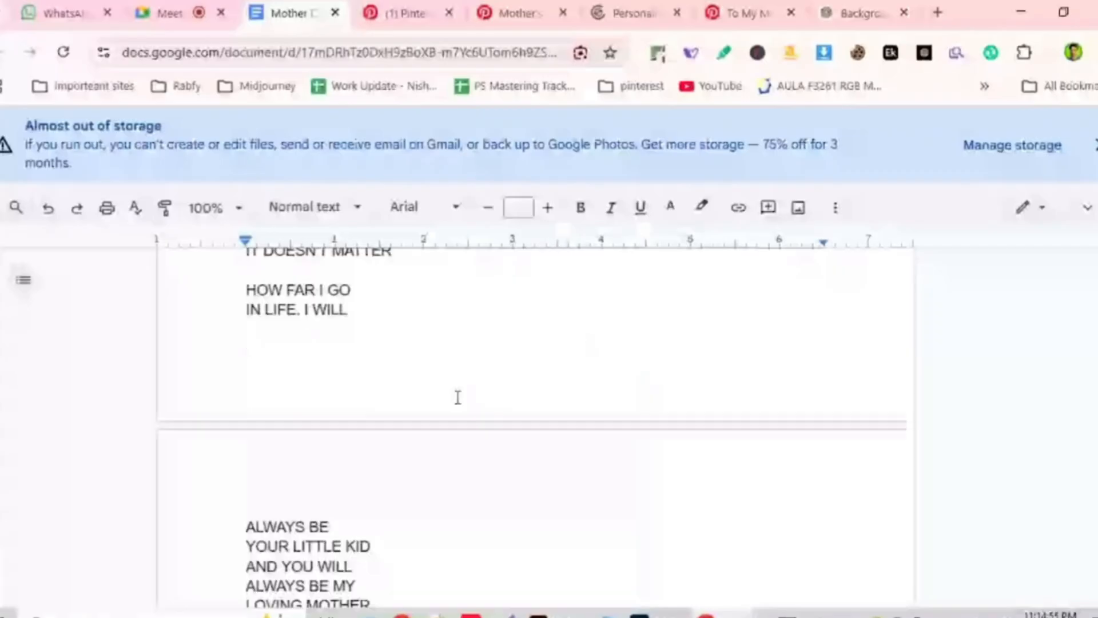
scroll(451, 389, up, 5)
scroll(452, 388, down, 2)
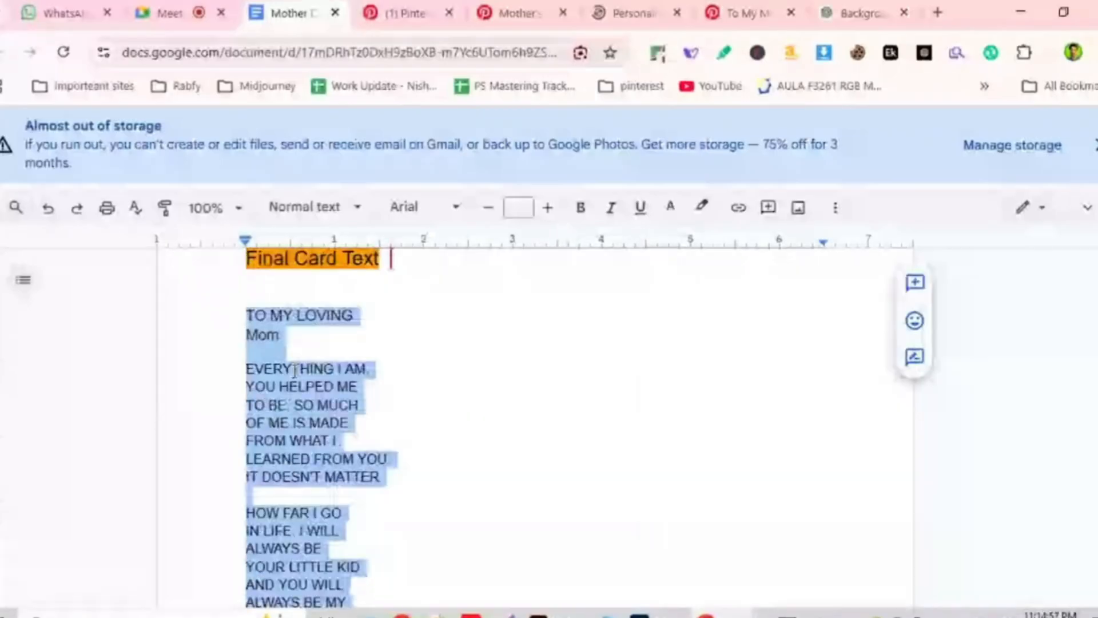
click(288, 336)
drag(288, 336, 256, 319)
key(ctrl+c)
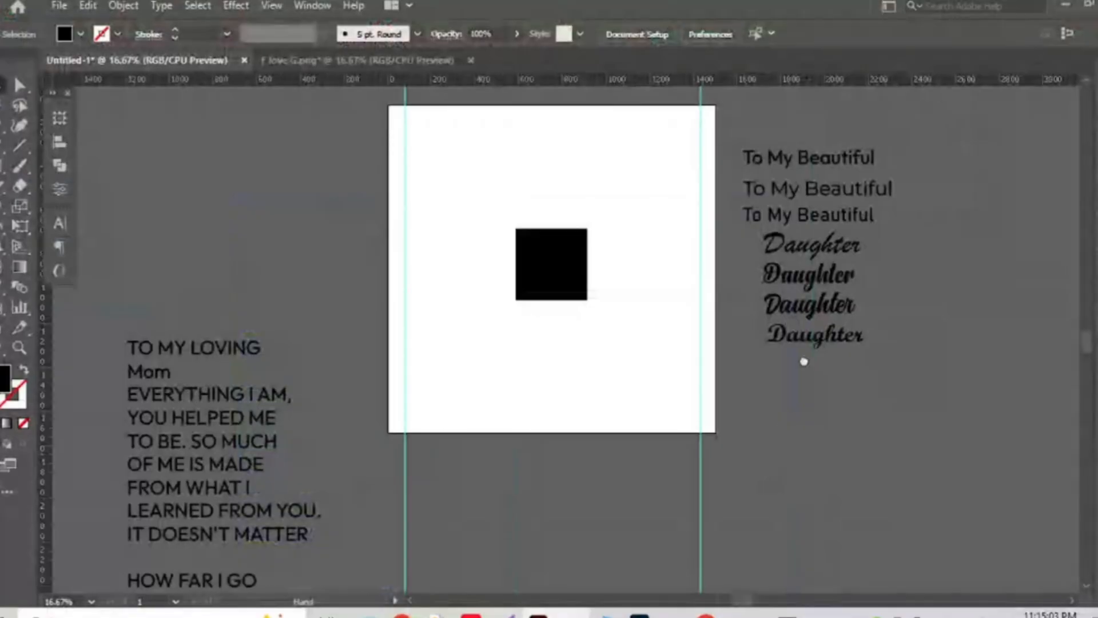
Duplicate the 'To My Beautiful' heading and replace its text with 'TO MY LOVING' and 'Mom'.
drag(804, 362, 835, 467)
drag(859, 258, 614, 233)
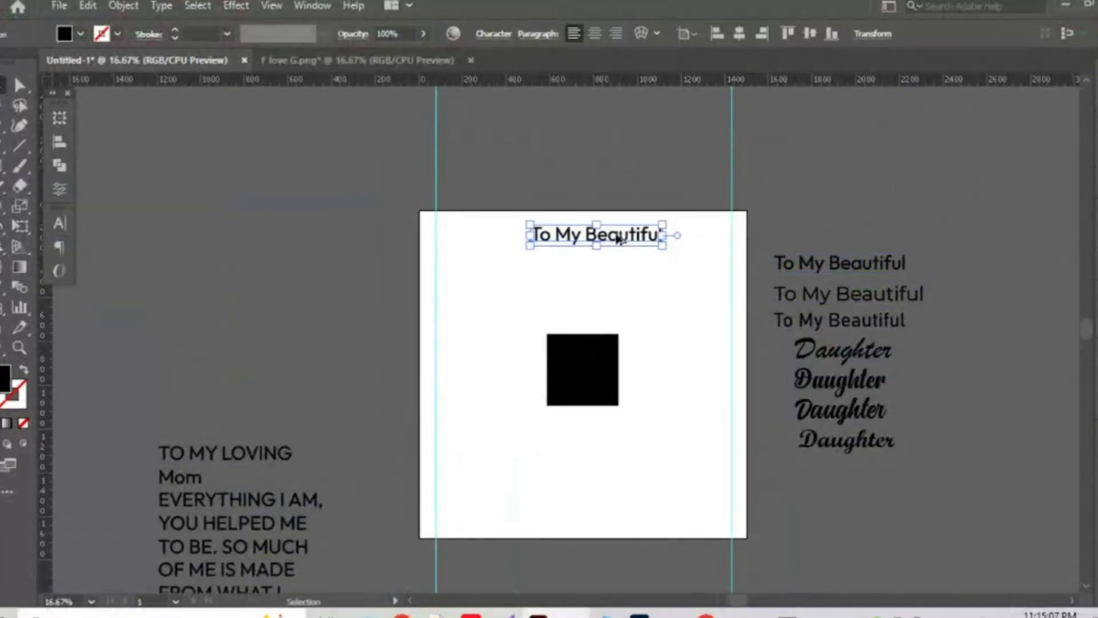
double_click(624, 235)
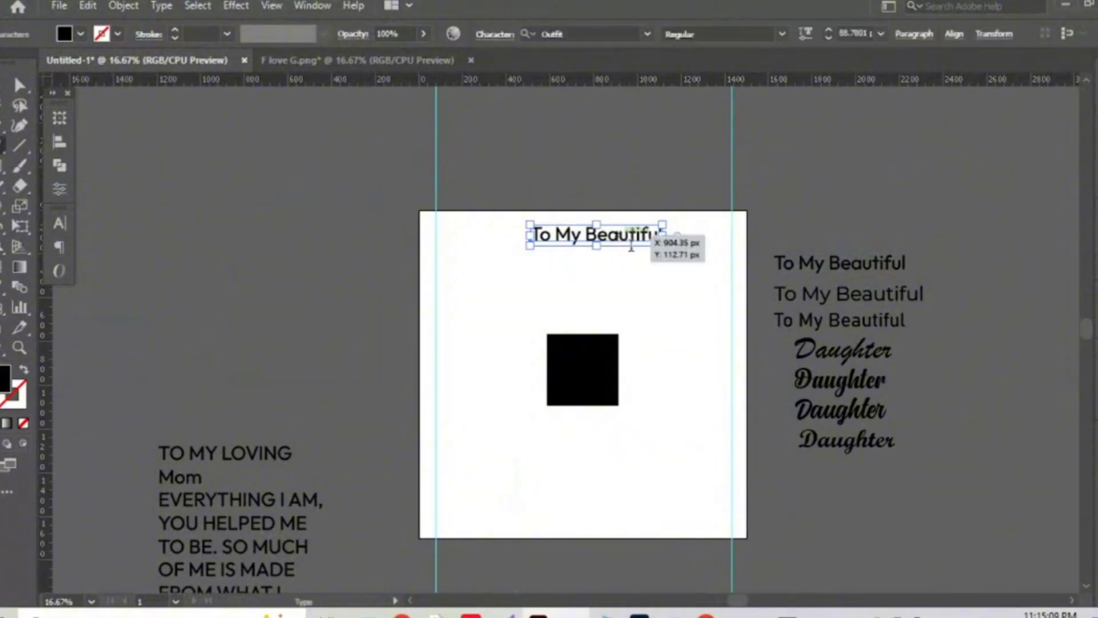
key(ctrl+a)
key(ctrl+v)
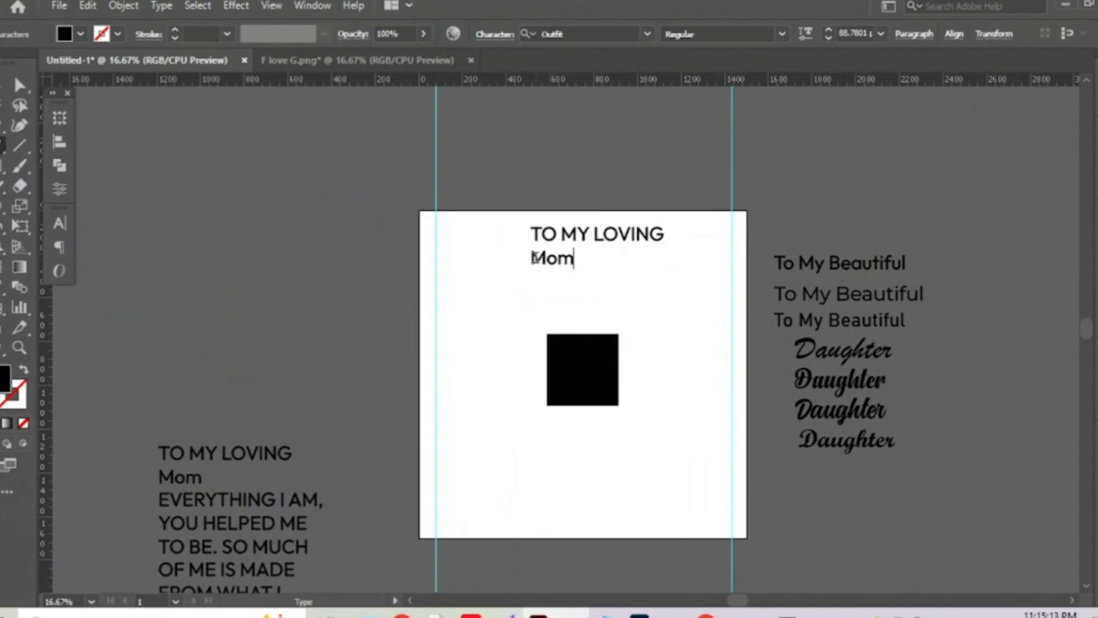
Remove 'Mom' and the leftover empty line from the heading text.
drag(530, 257, 571, 261)
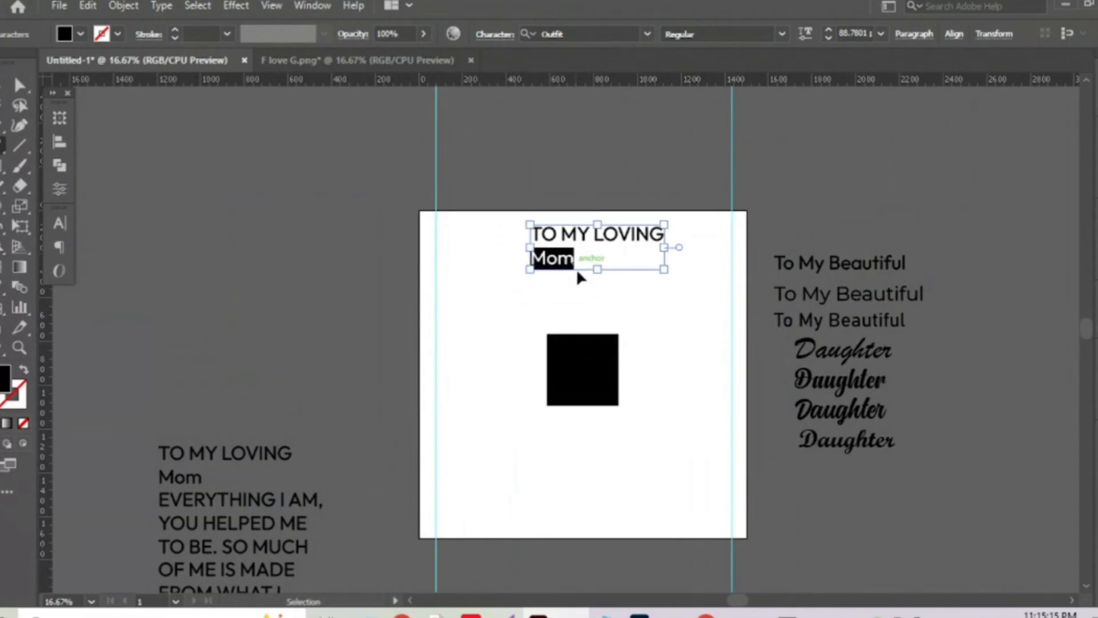
key(BackSpace)
key(BackSpace)
key(Escape)
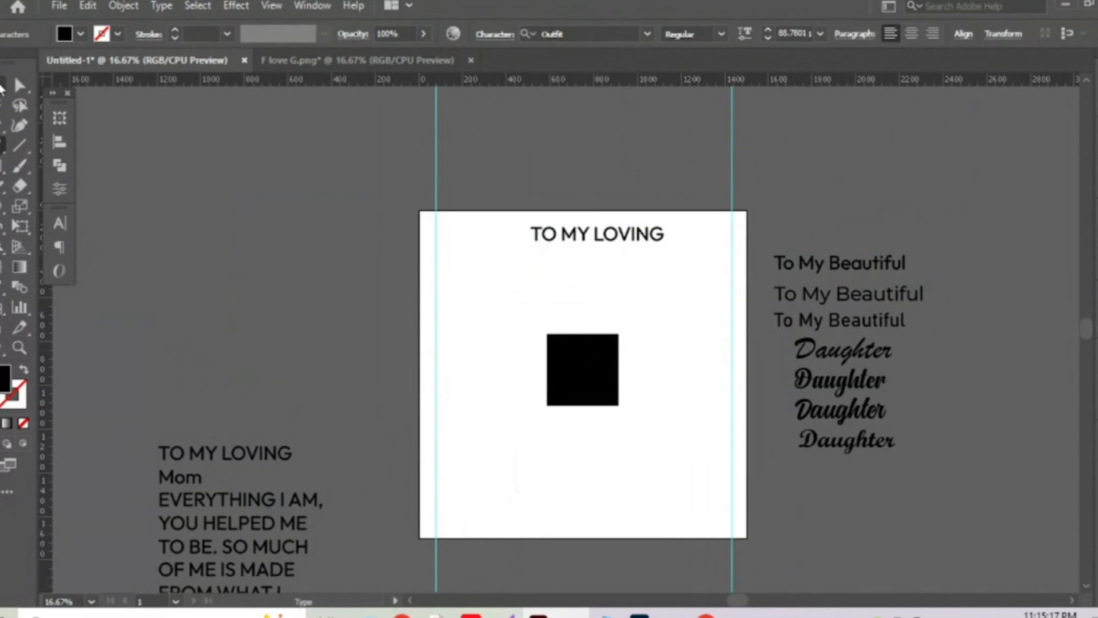
key(a)
Move the separate 'Mom' text so it sits centred under 'TO MY LOVING'.
key(v)
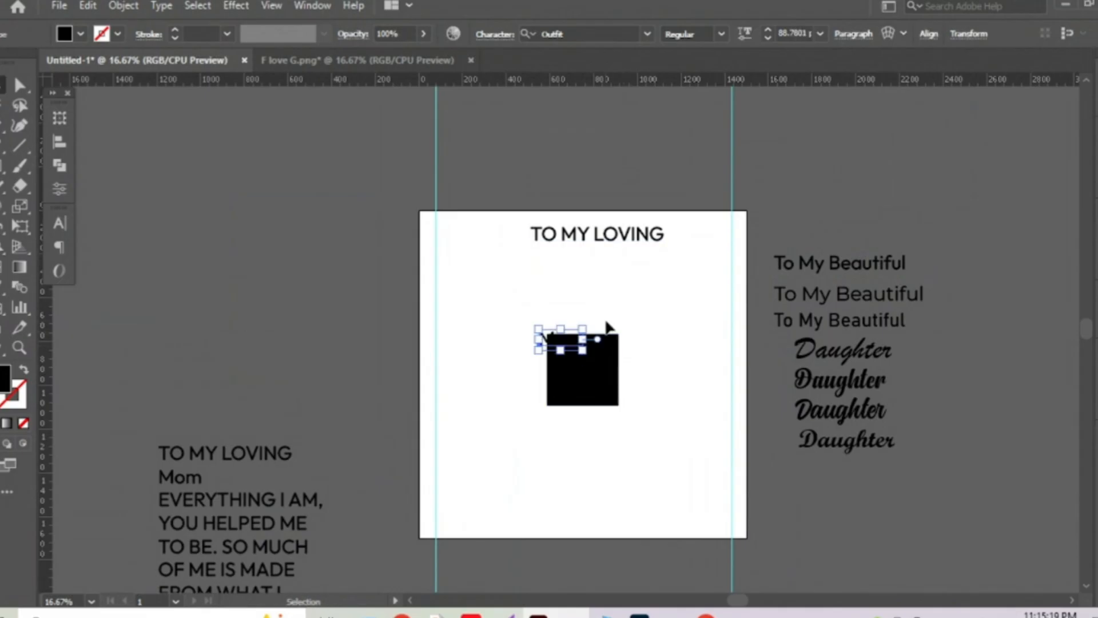
drag(608, 327, 577, 257)
key(space)
drag(674, 347, 688, 319)
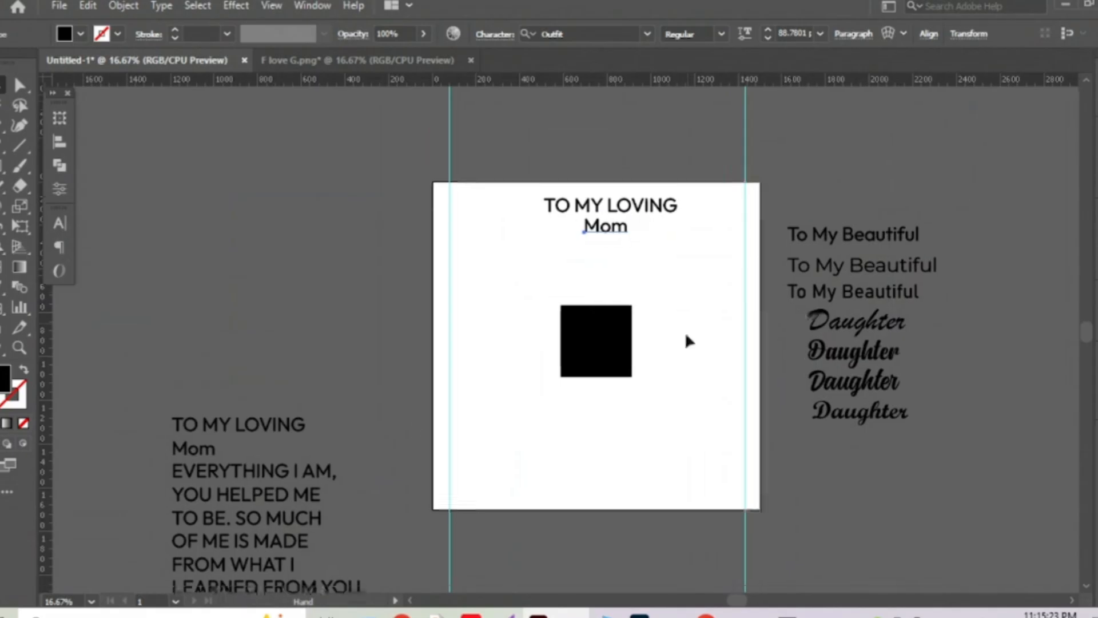
key(space)
drag(474, 413, 471, 410)
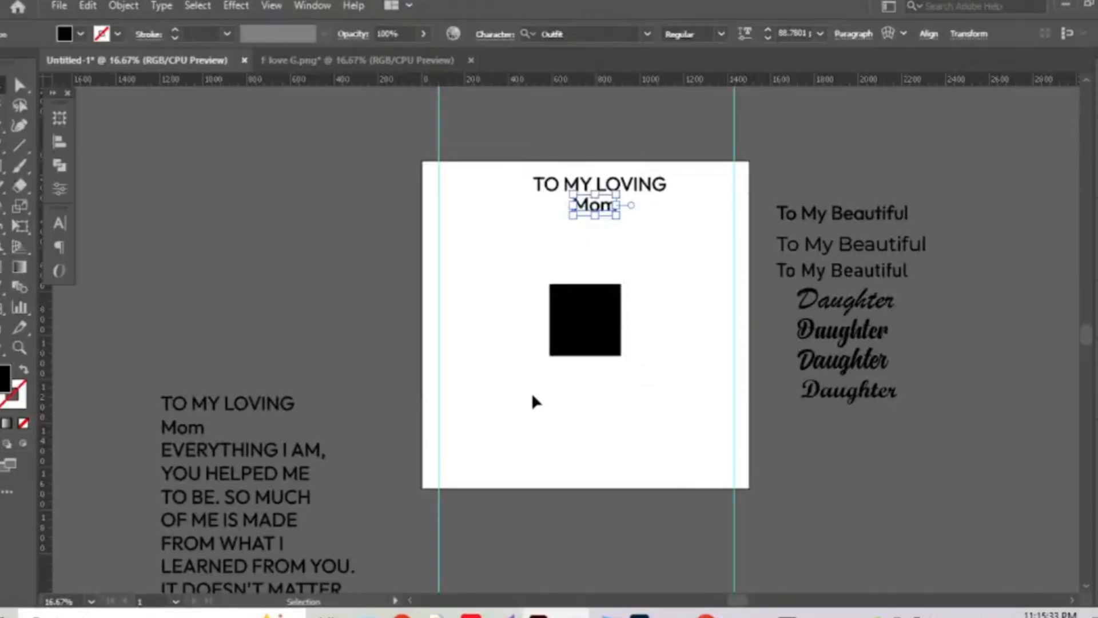
key(space)
drag(561, 350, 581, 327)
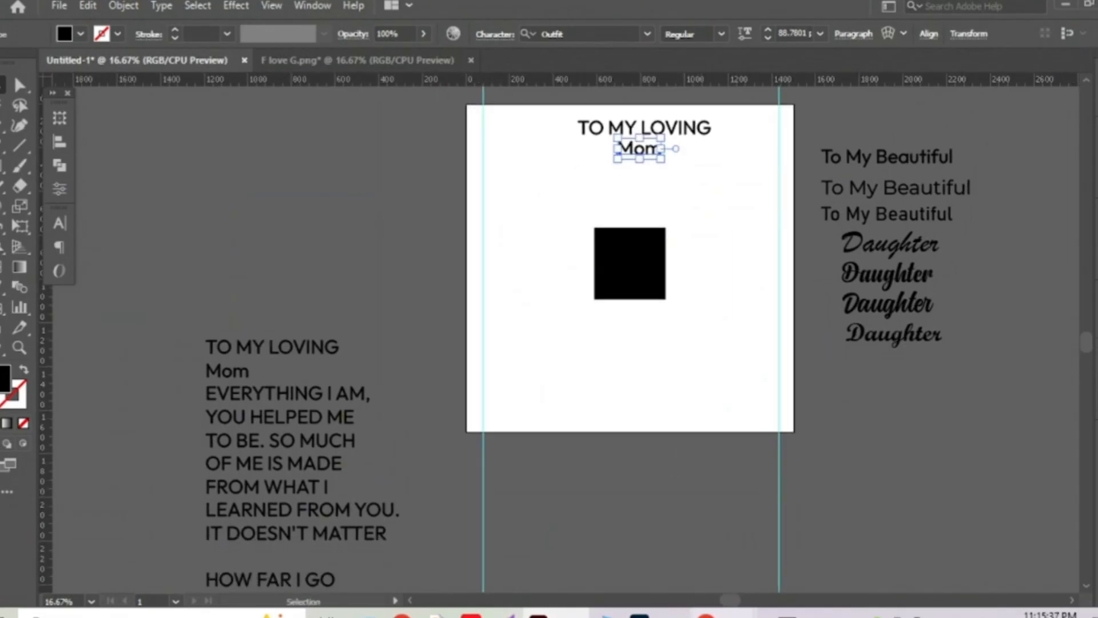
mouse_move(699, 613)
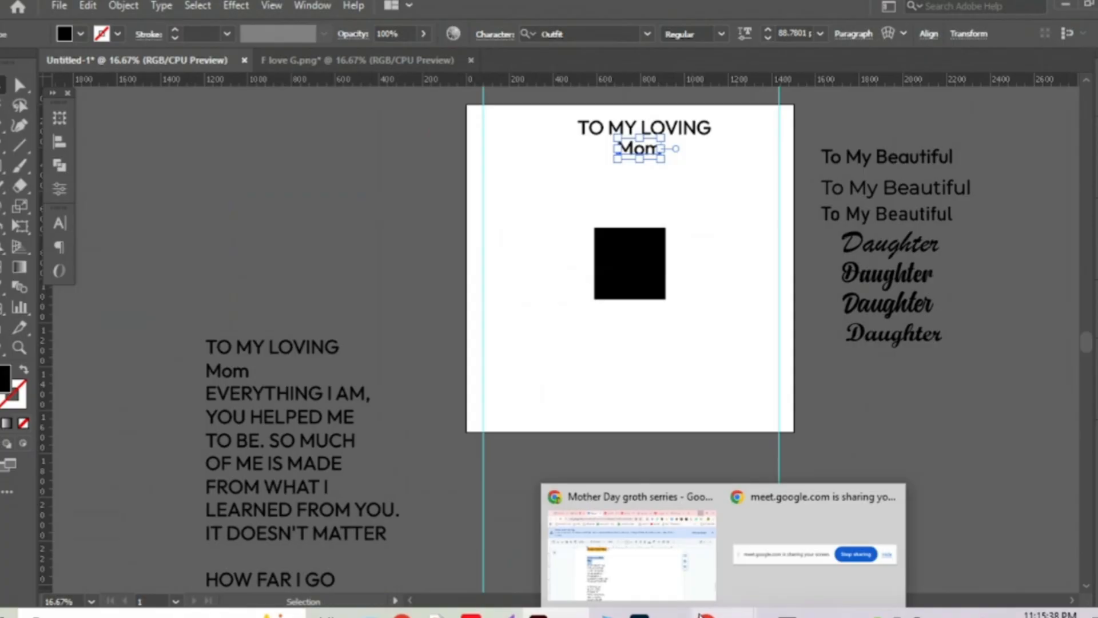
click(629, 549)
Copy the 'EVERYTHING I AM' paragraph from the Google Doc.
drag(246, 369, 379, 477)
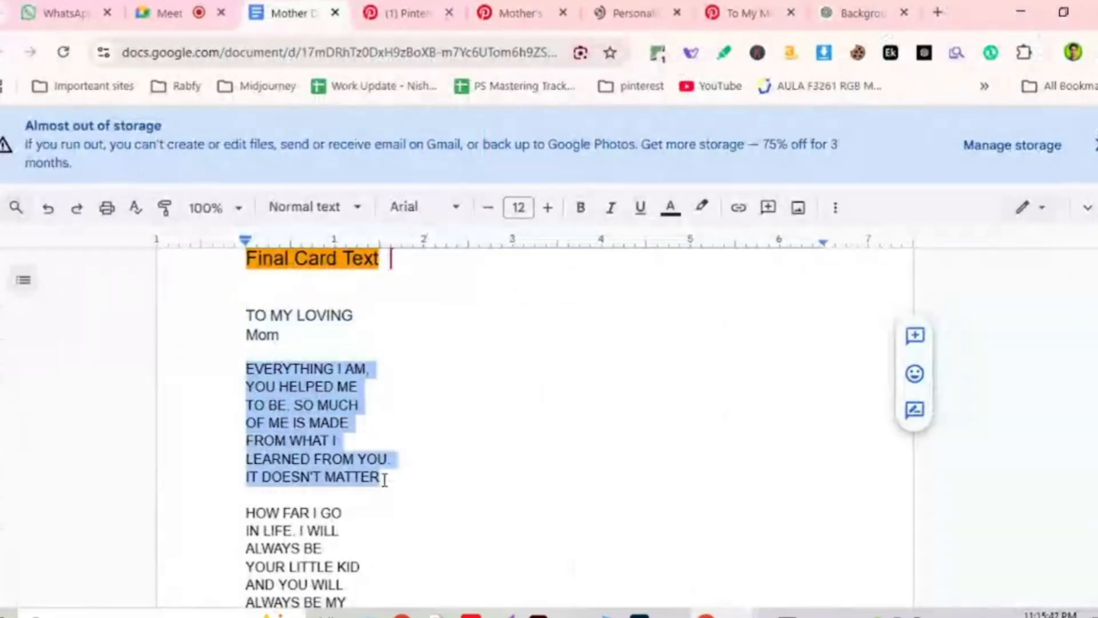
right_click(340, 409)
click(366, 230)
key(alt+Tab)
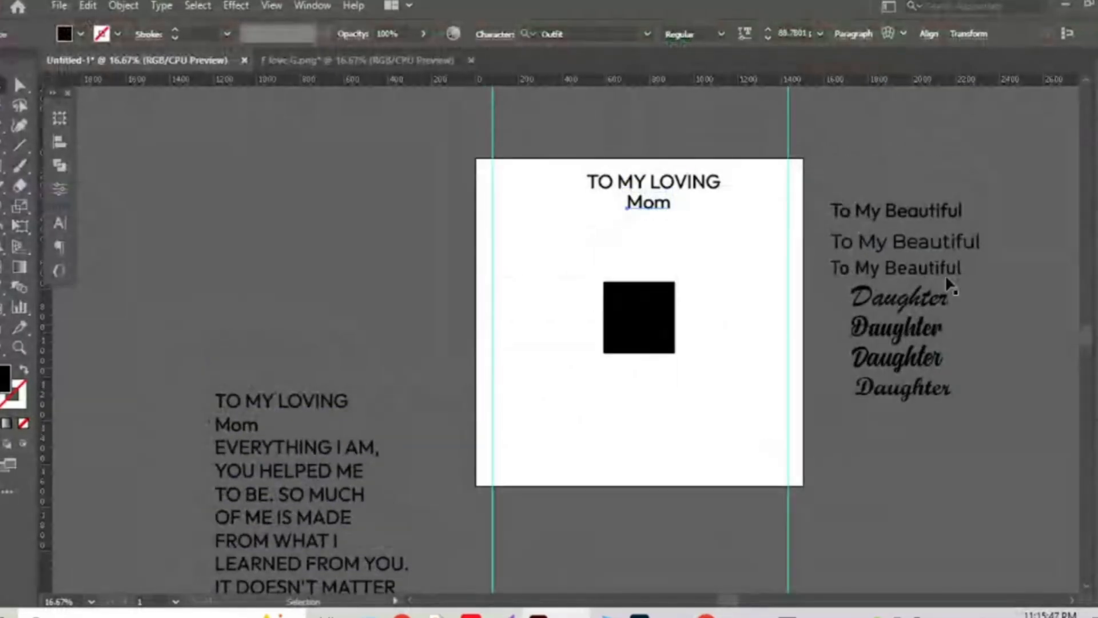
Place a 'To My Beautiful' sample left of the artboard and draw an empty text area beside the square.
click(936, 242)
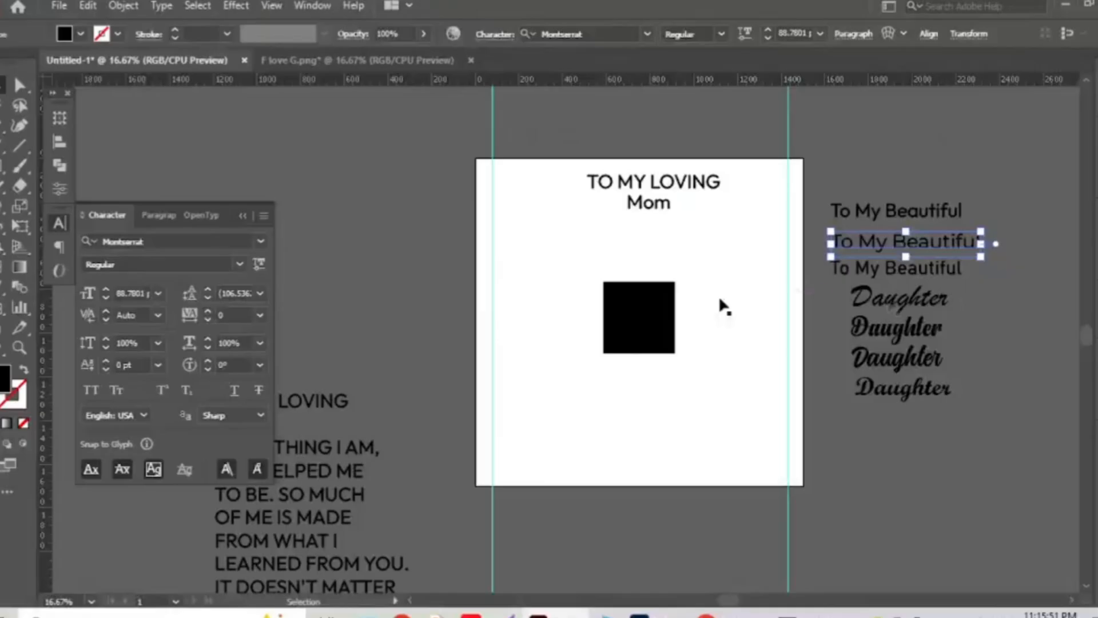
click(914, 272)
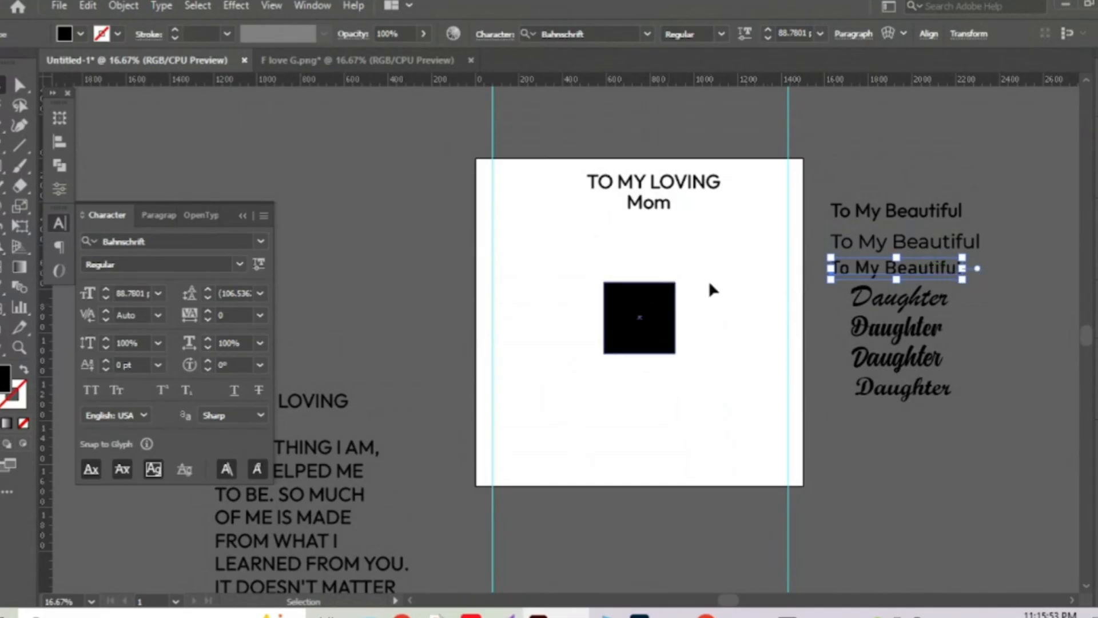
drag(885, 269, 414, 286)
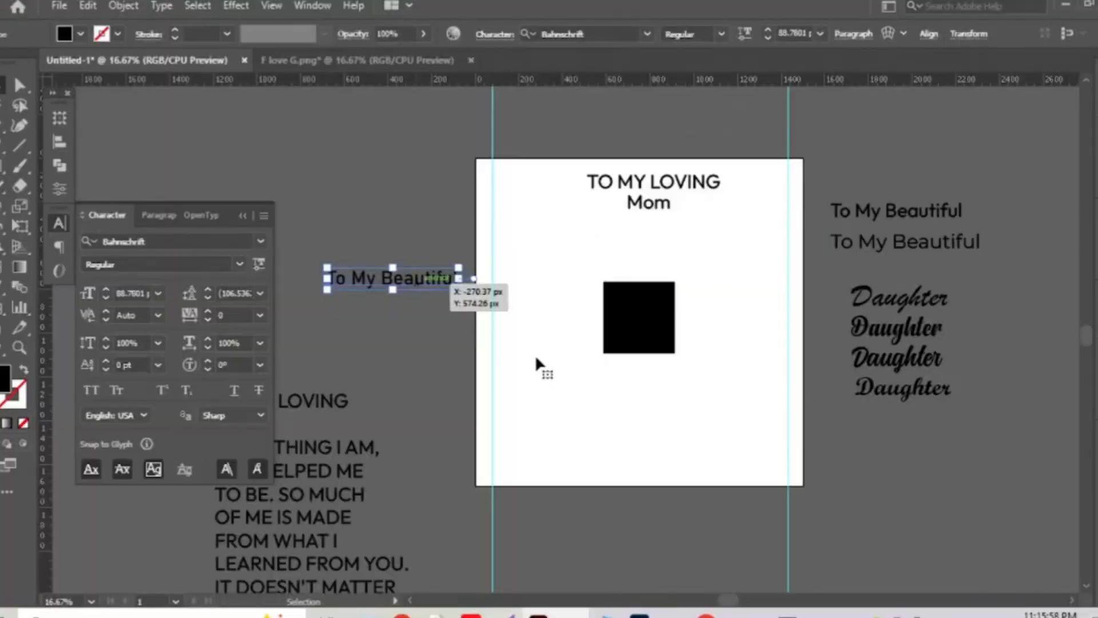
drag(534, 355, 541, 347)
scroll(541, 346, up, 1)
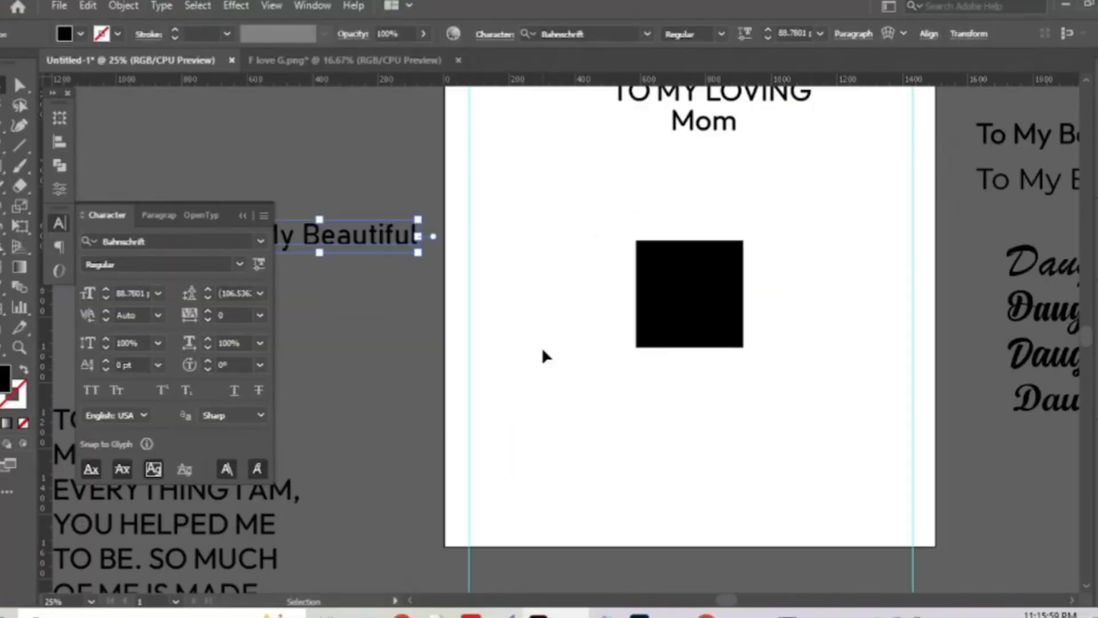
drag(541, 310, 542, 331)
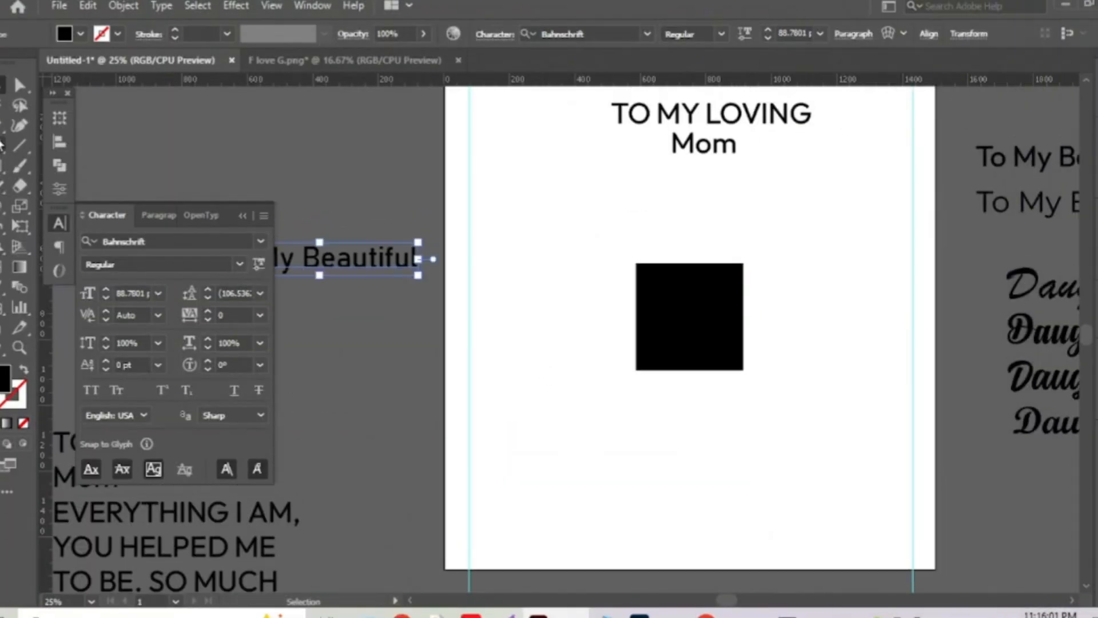
key(t)
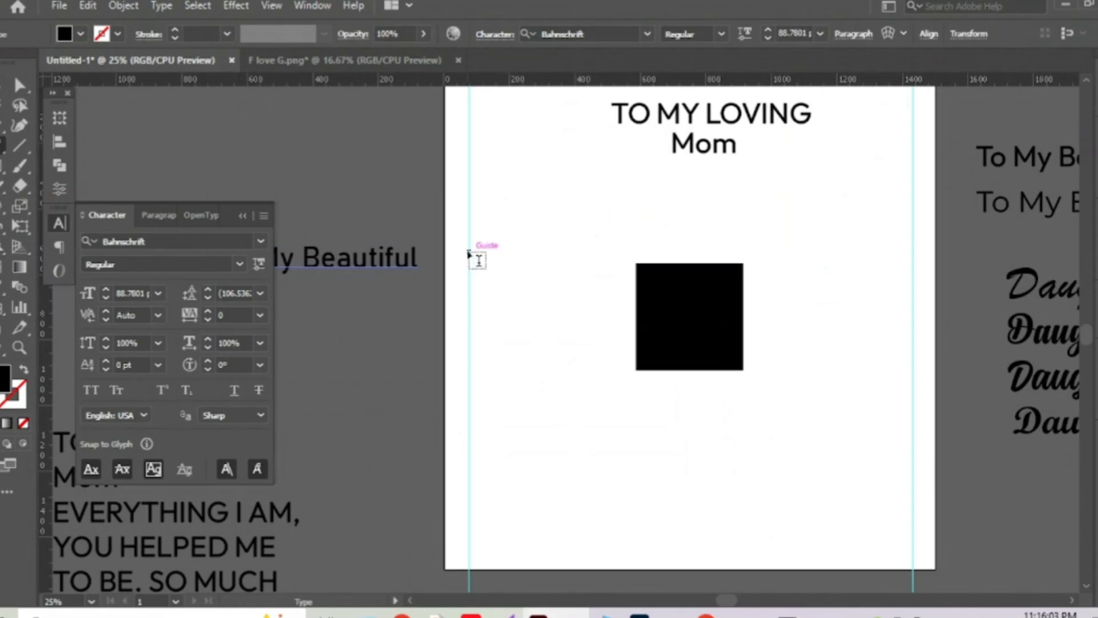
drag(468, 250, 634, 417)
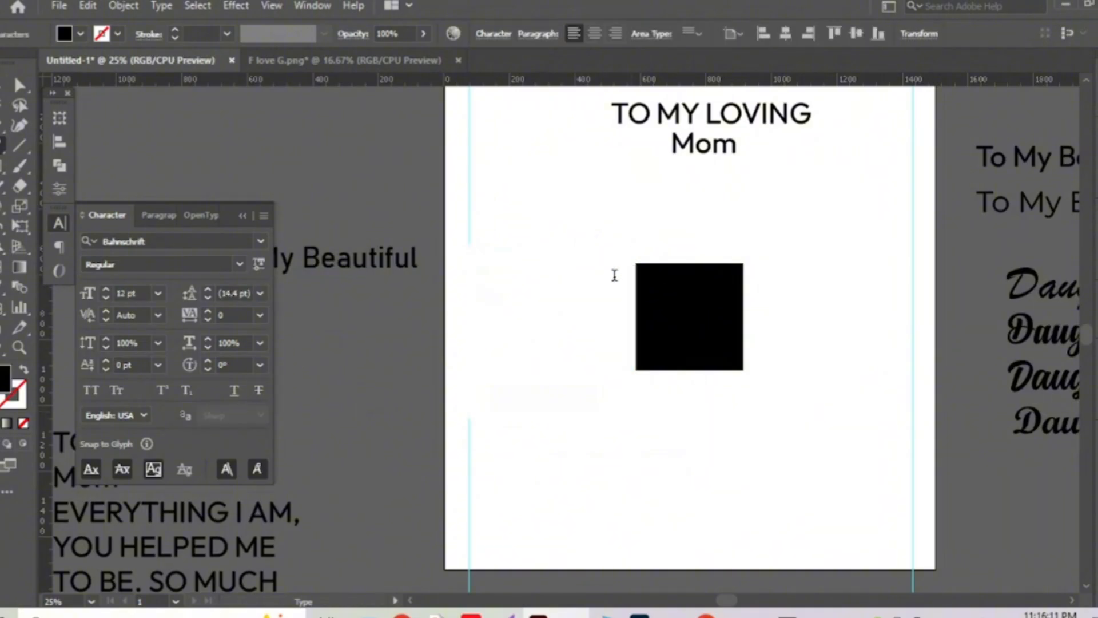
Paste the 'EVERYTHING I AM' paragraph into the text area with the 'To My Beautiful' style, centre-aligned.
key(Escape)
double_click(511, 297)
key(ctrl+a)
key(ctrl+v)
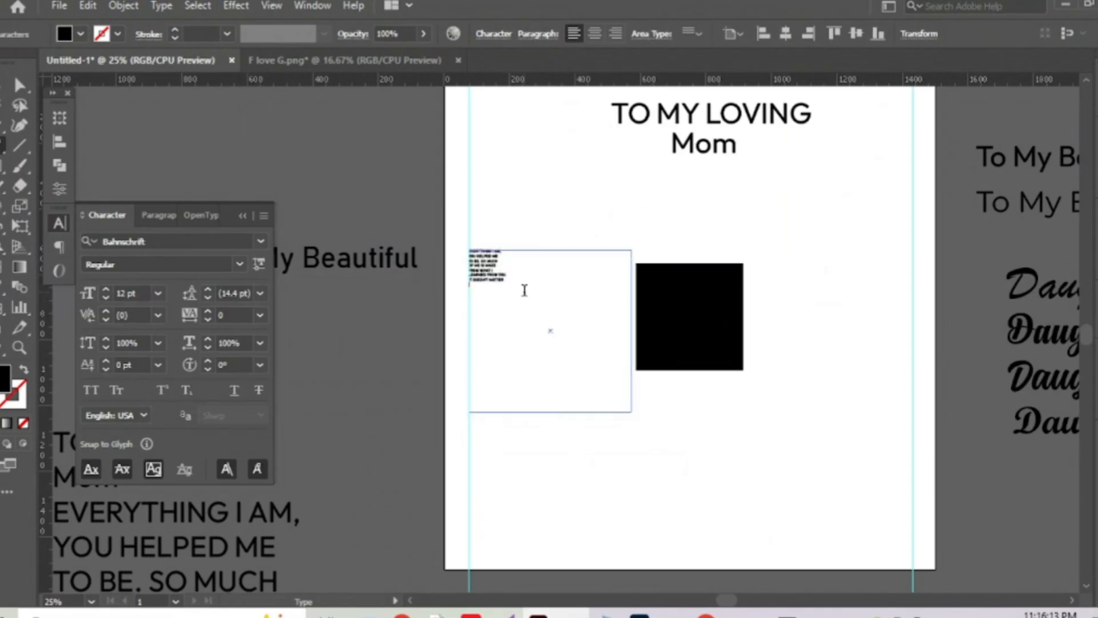
key(Escape)
key(i)
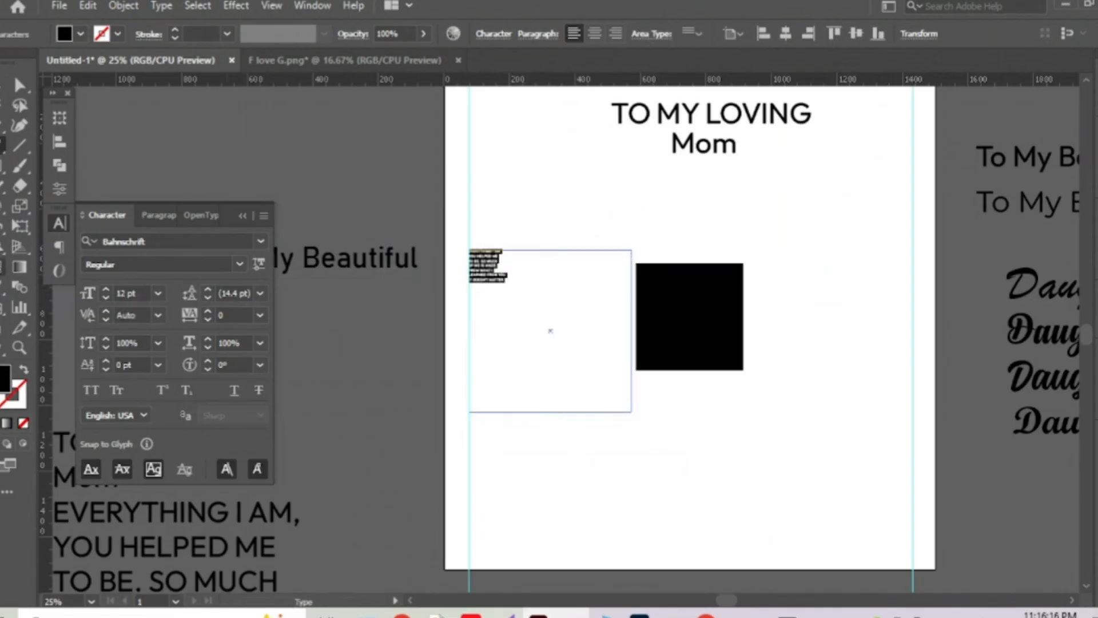
click(336, 246)
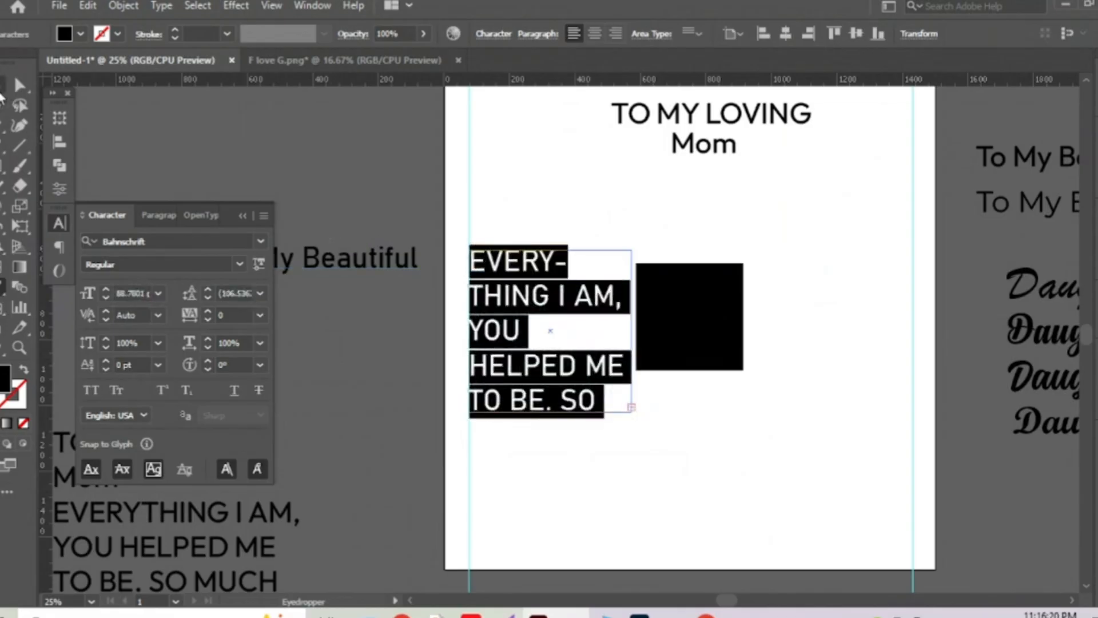
click(19, 85)
click(594, 32)
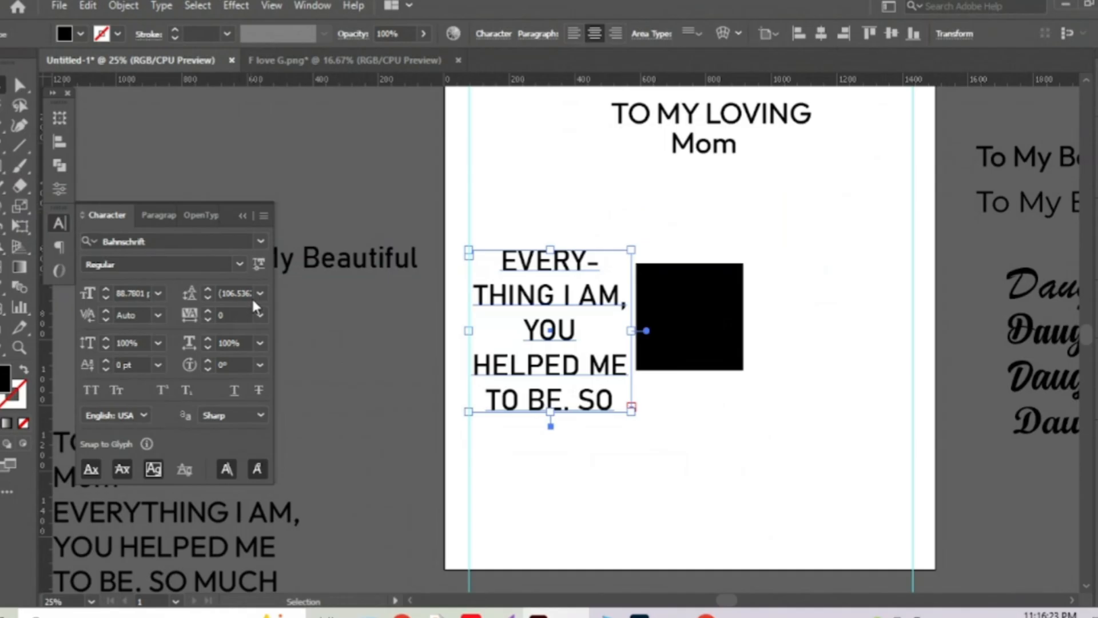
Set the paragraph's font size to 48 pt.
key(ctrl+a)
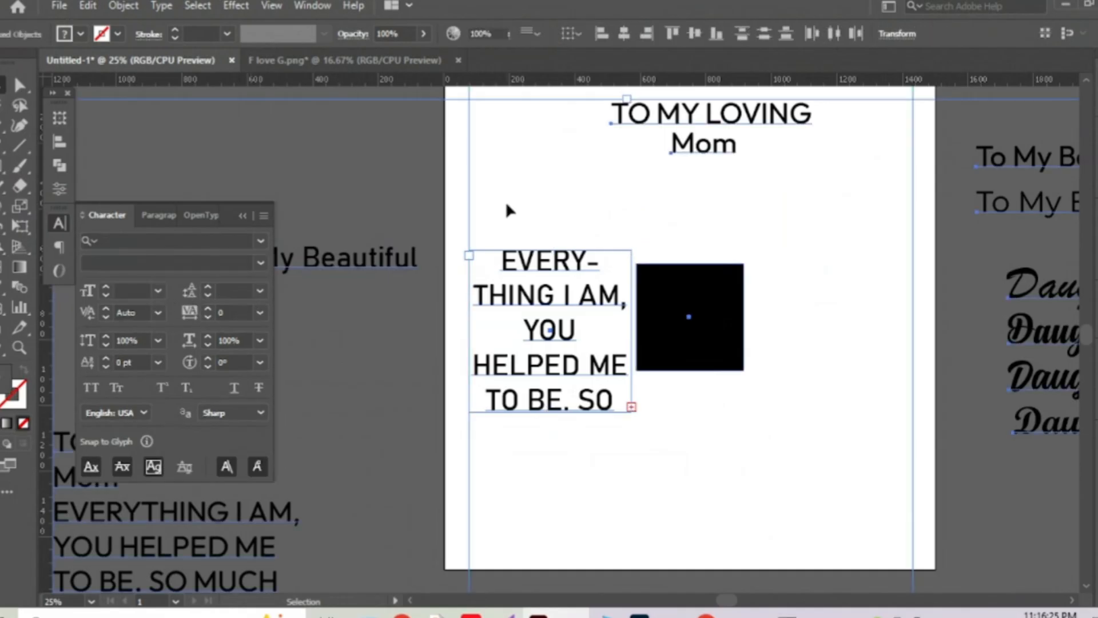
drag(510, 219, 534, 313)
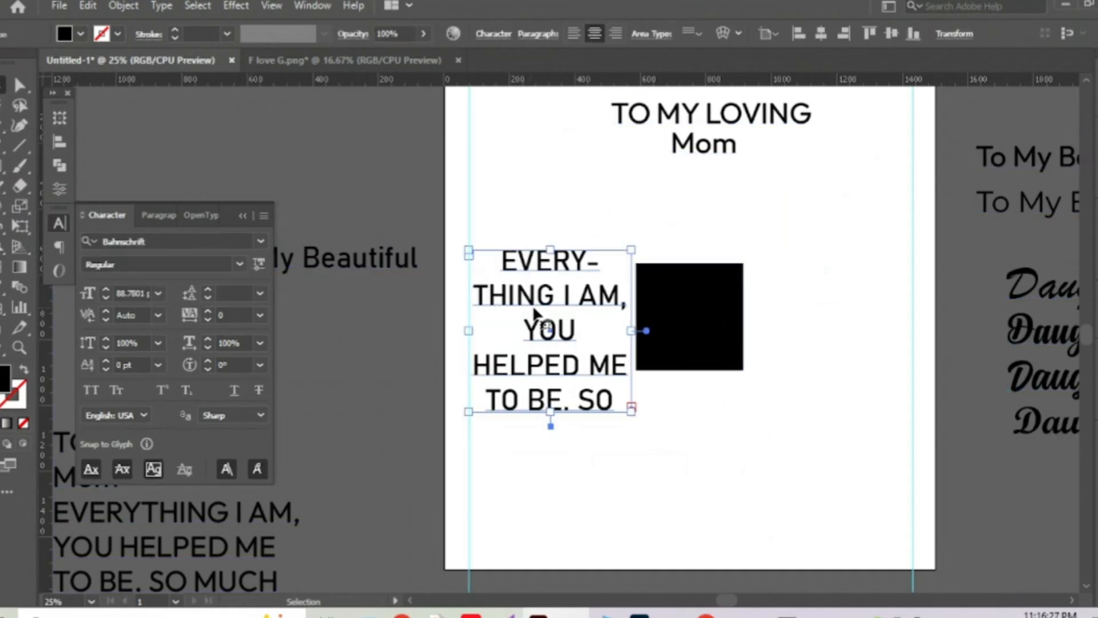
click(158, 293)
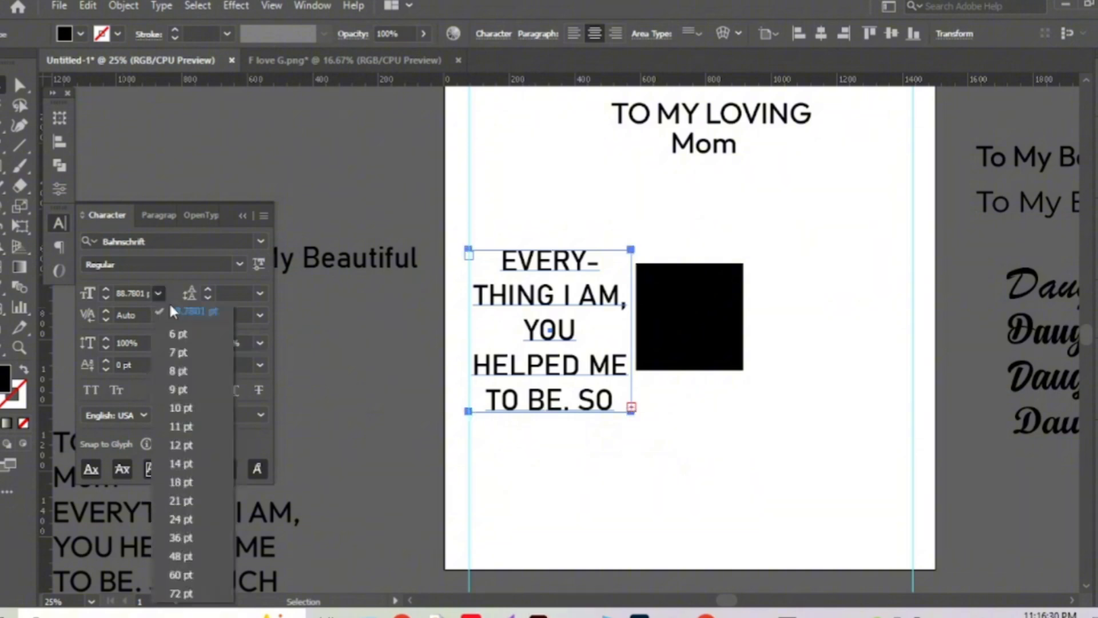
click(187, 554)
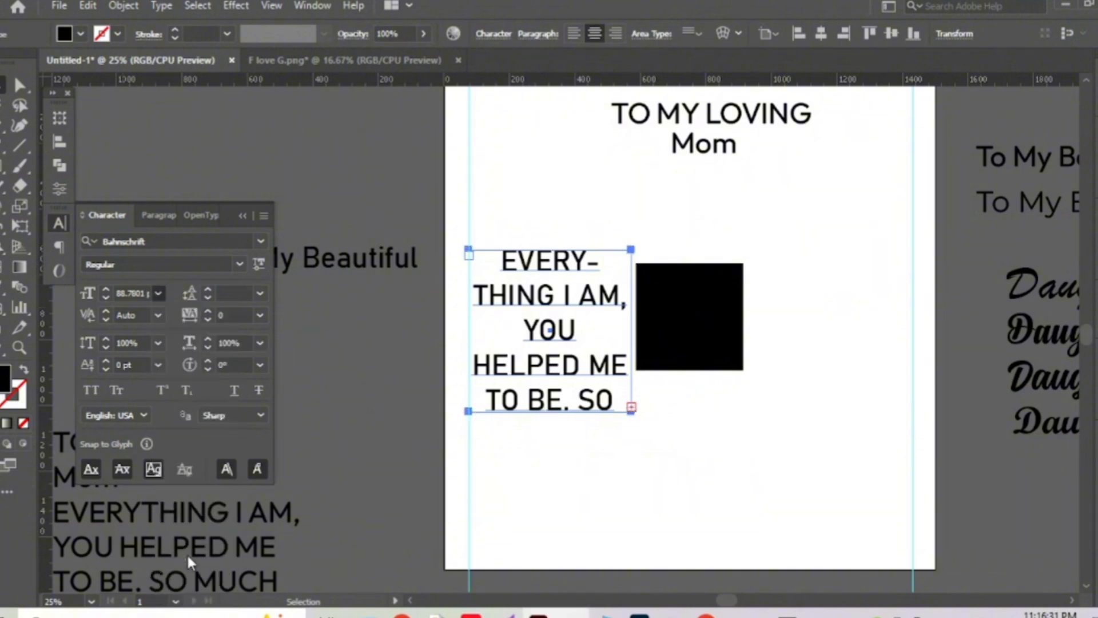
Duplicate the paragraph to the right of the black square.
click(546, 196)
click(564, 259)
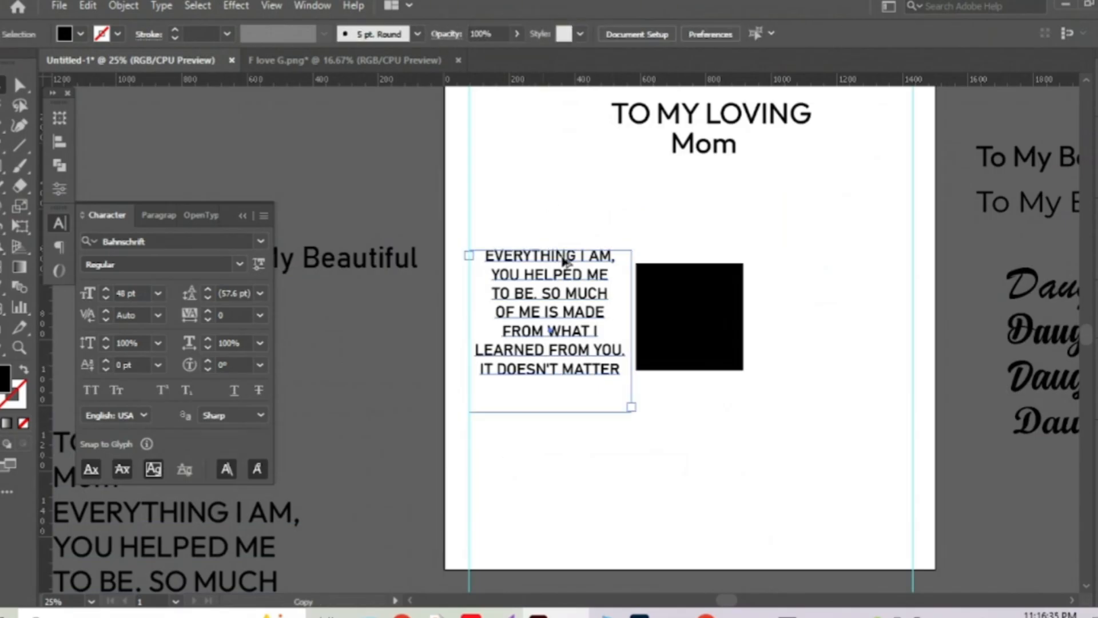
drag(563, 260, 802, 272)
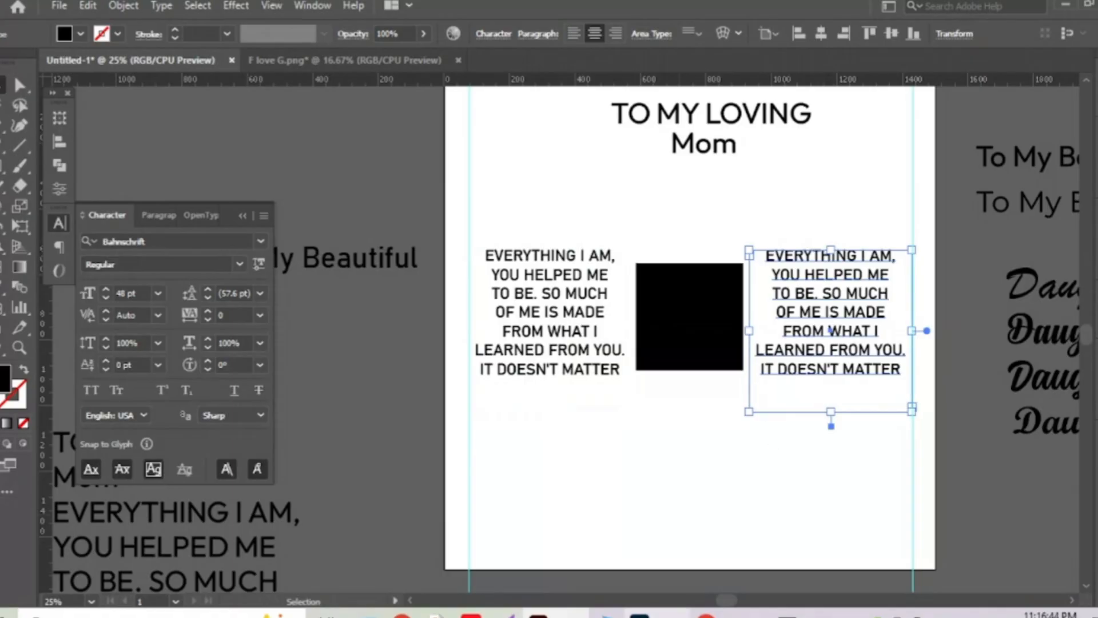
Copy the 'HOW FAR I GO' stanza from the Google Doc.
mouse_move(707, 615)
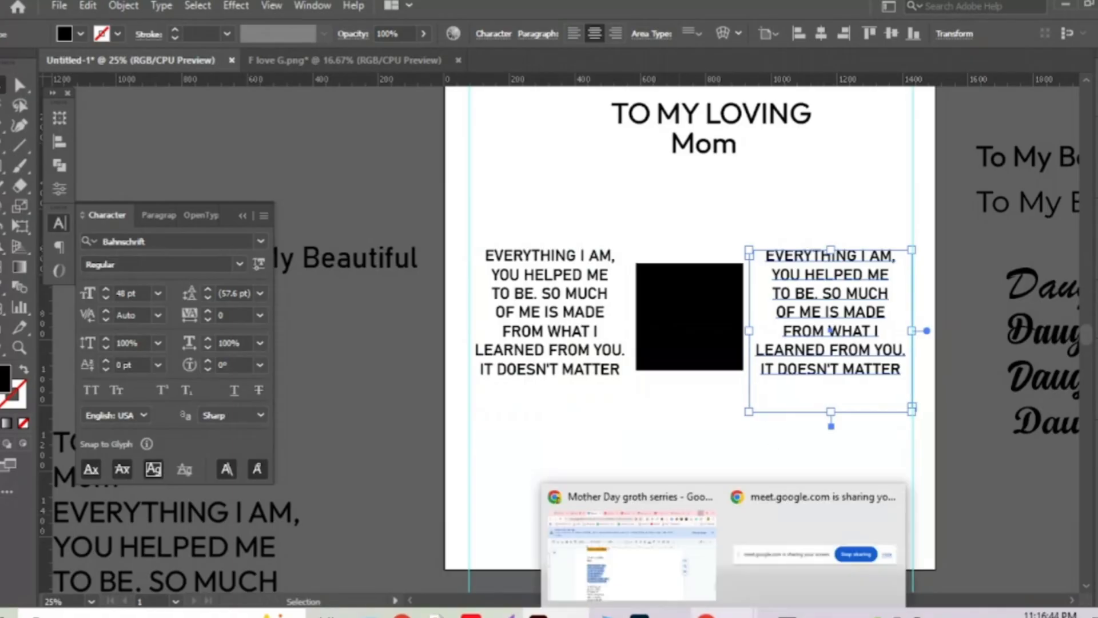
click(662, 588)
drag(247, 328, 497, 440)
key(ctrl+c)
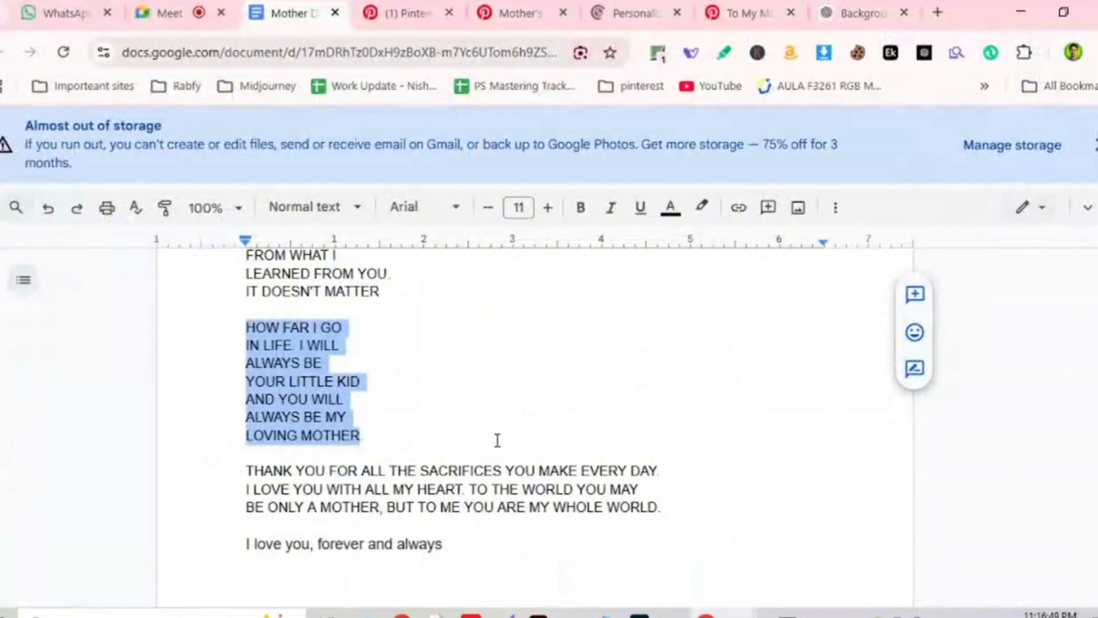
click(1020, 11)
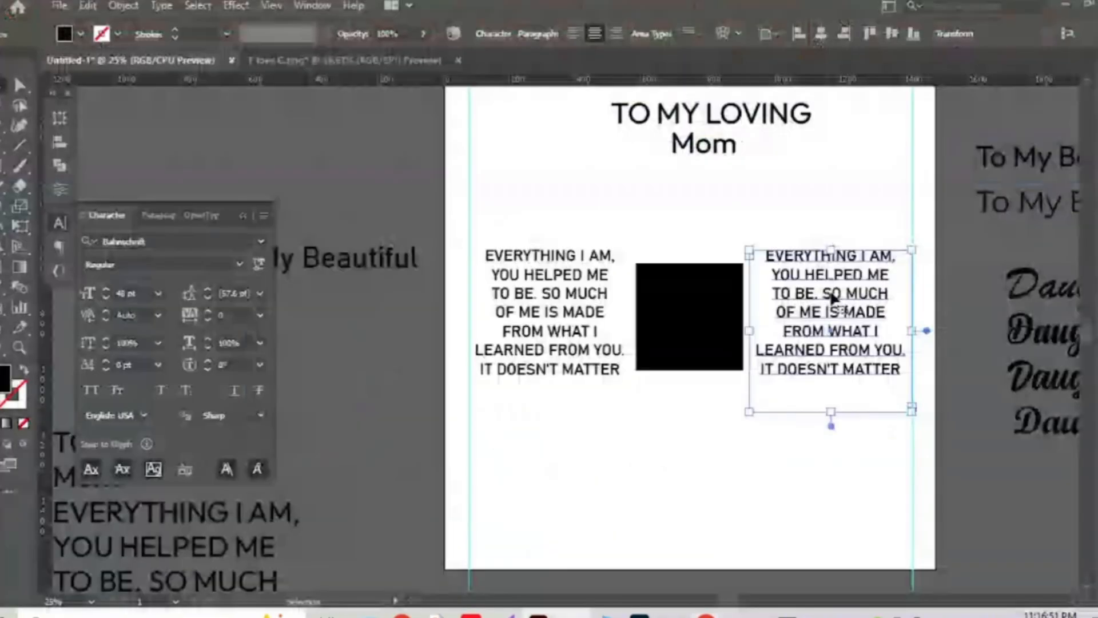
Replace the right-hand copy's text with the 'HOW FAR I GO' stanza and centre its lines.
double_click(832, 289)
key(ctrl+a)
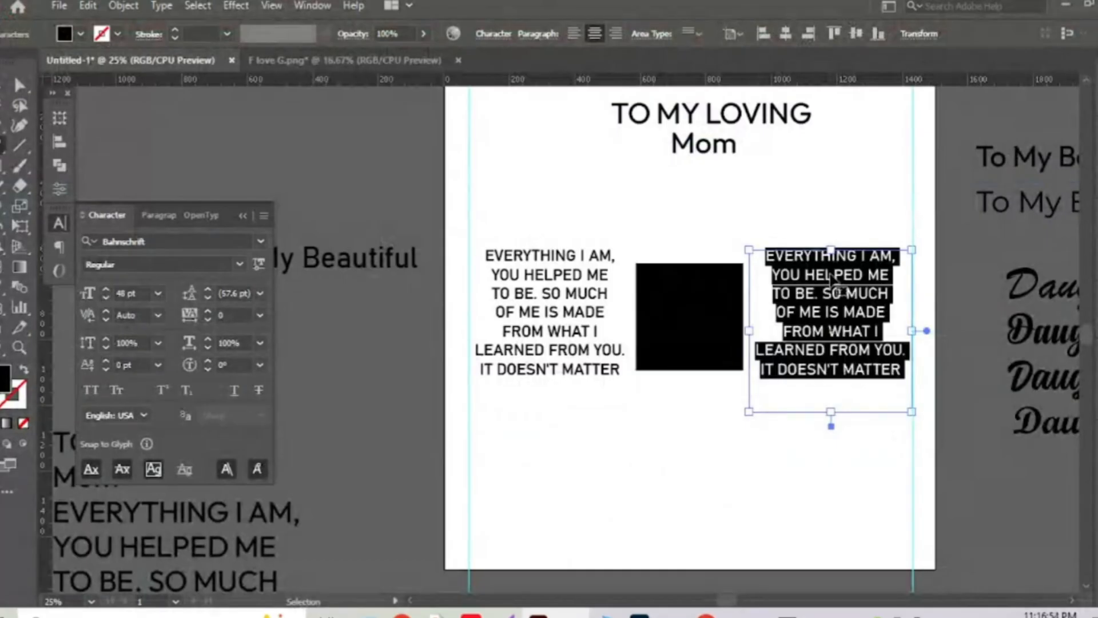
key(ctrl+v)
key(ctrl+a)
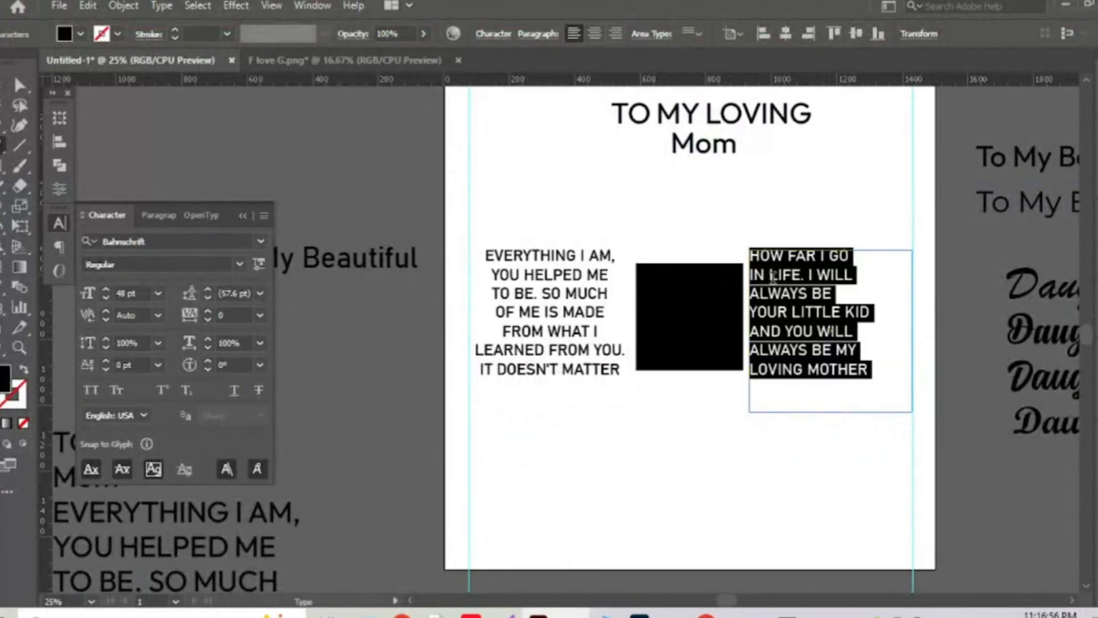
click(594, 35)
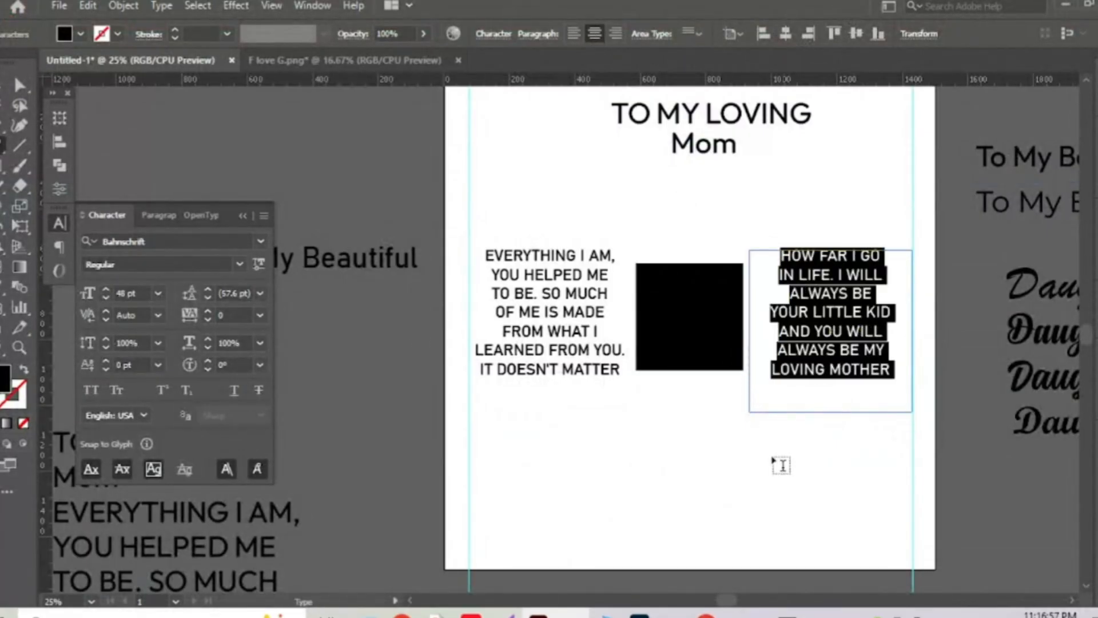
click(13, 91)
click(700, 454)
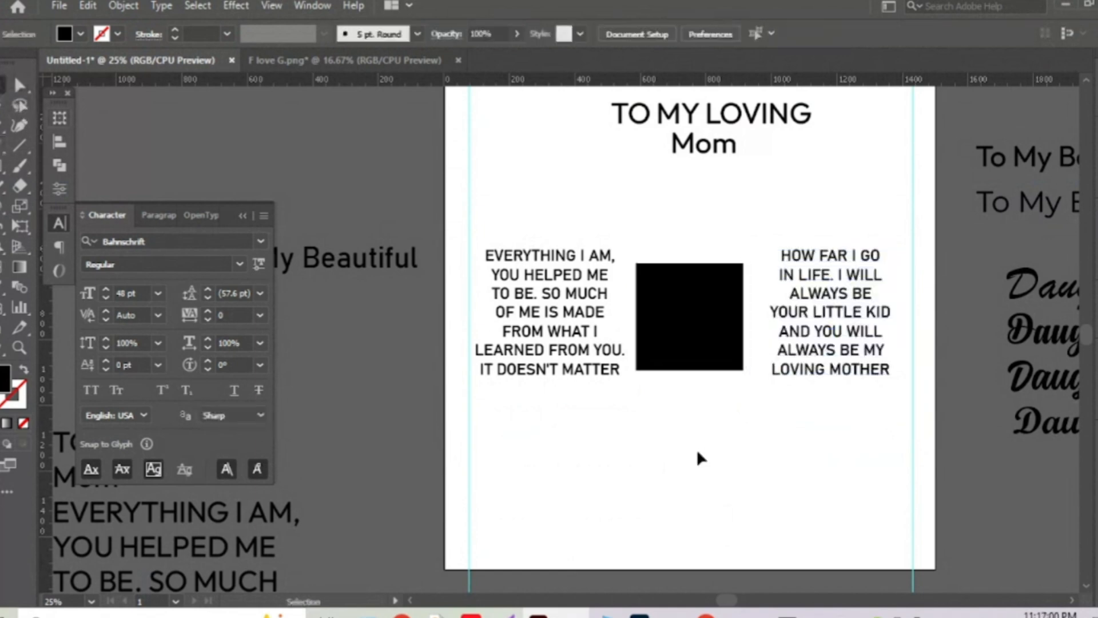
drag(616, 491, 588, 362)
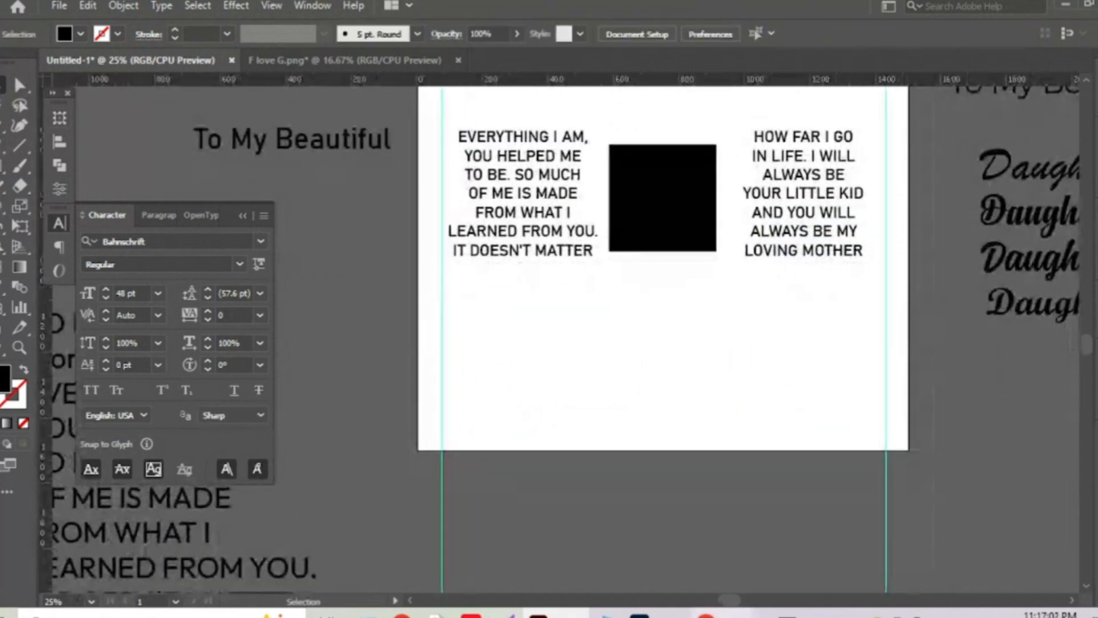
Select the THANK YOU paragraph in the Google Docs card notes.
mouse_move(706, 613)
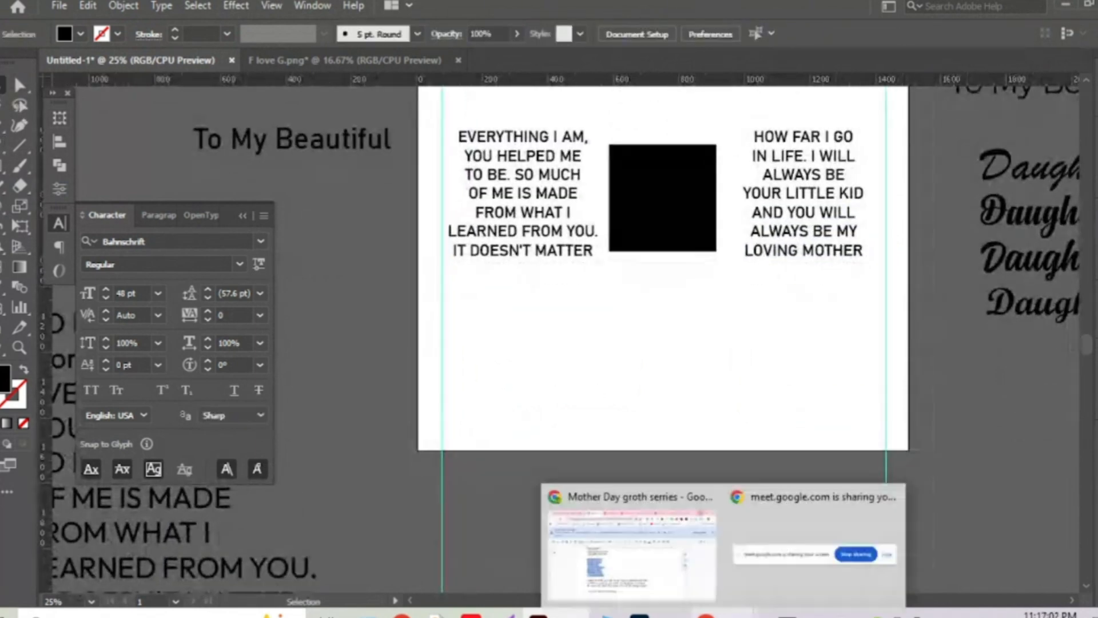
click(613, 550)
scroll(508, 398, down, 2)
drag(246, 377, 659, 423)
key(ctrl+c)
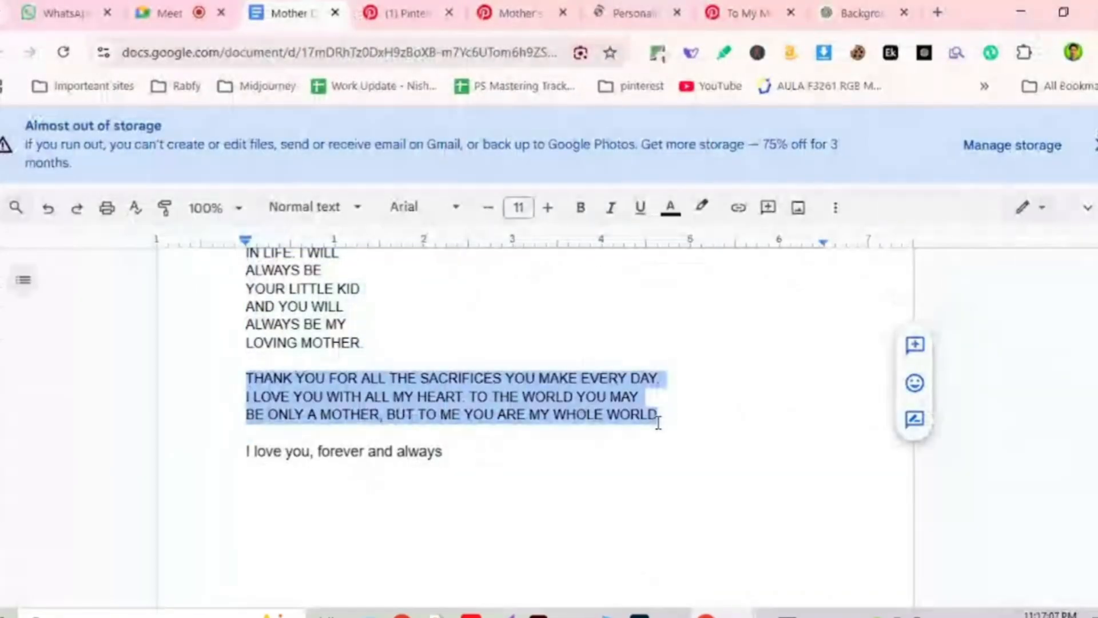
Duplicate the 'EVERYTHING I AM' block below the square, widen it across the artboard, and centre it horizontally.
click(1022, 14)
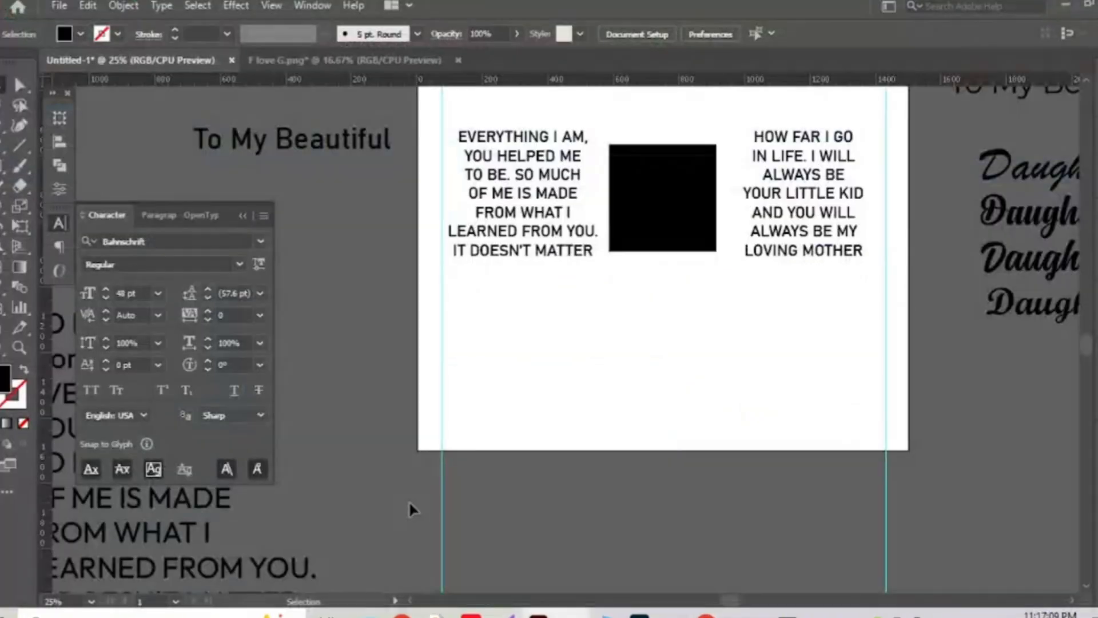
drag(529, 177, 527, 307)
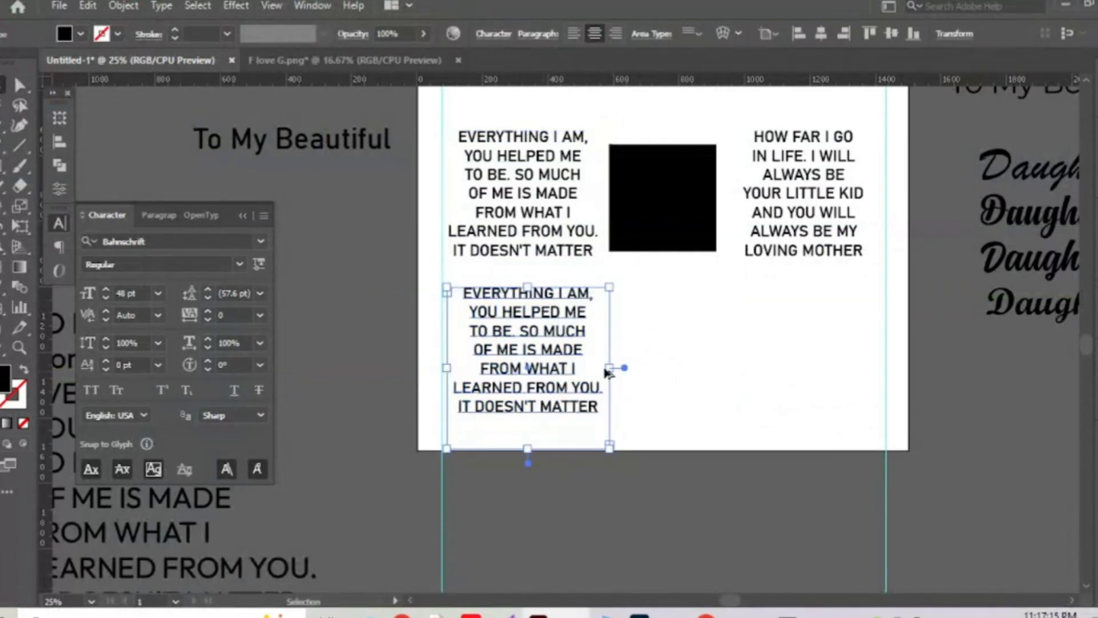
drag(608, 368, 875, 367)
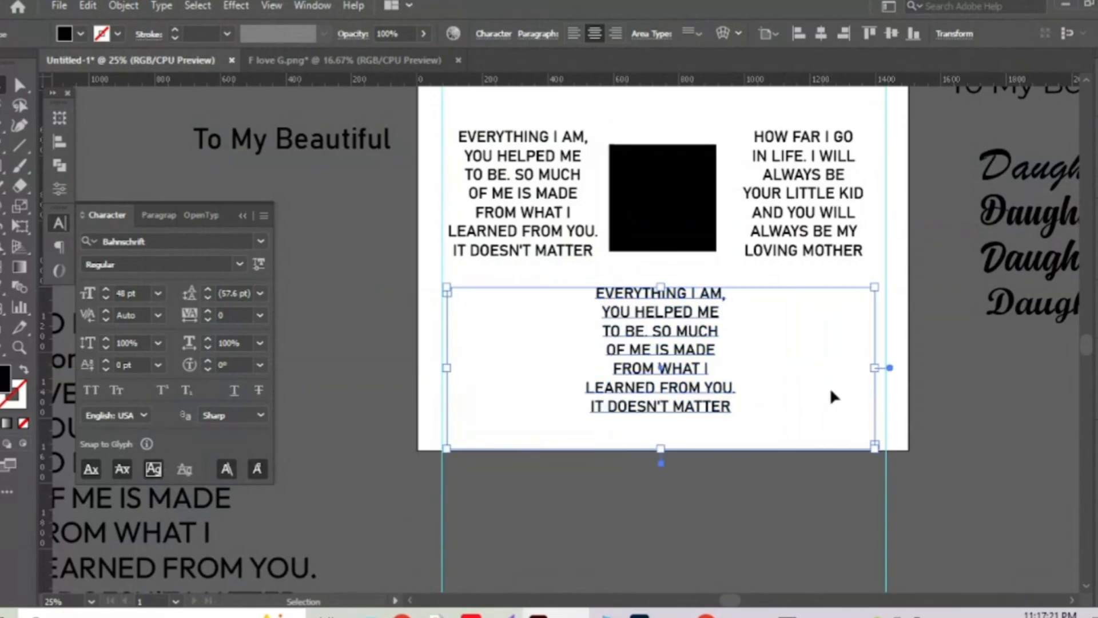
click(820, 33)
click(629, 313)
click(635, 309)
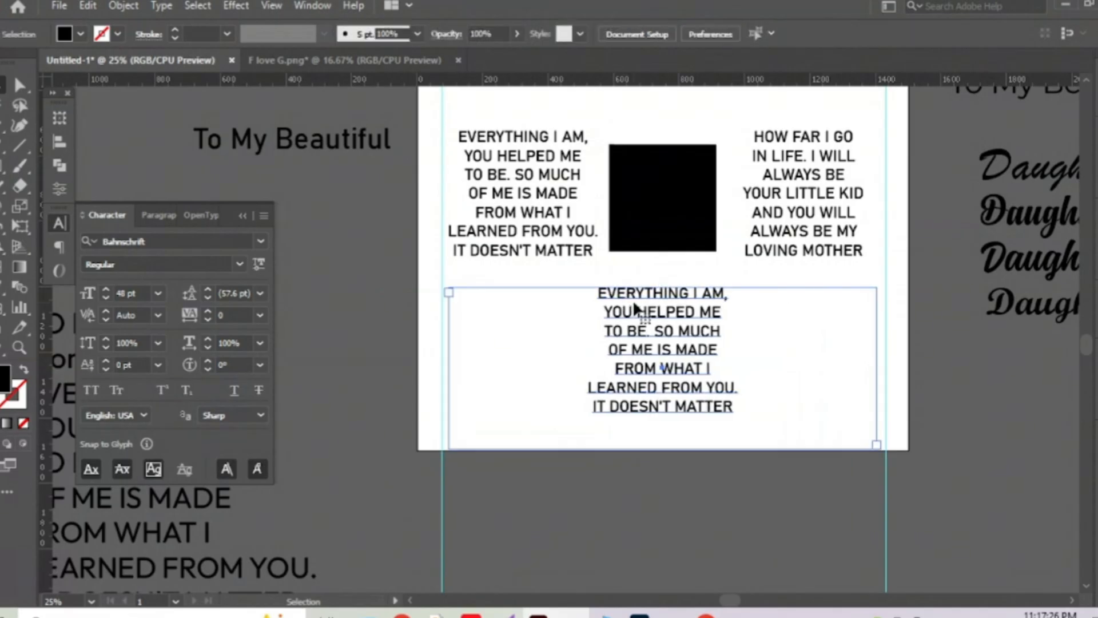
Replace the copied verse with the thank-you paragraph and centre-align it.
double_click(633, 300)
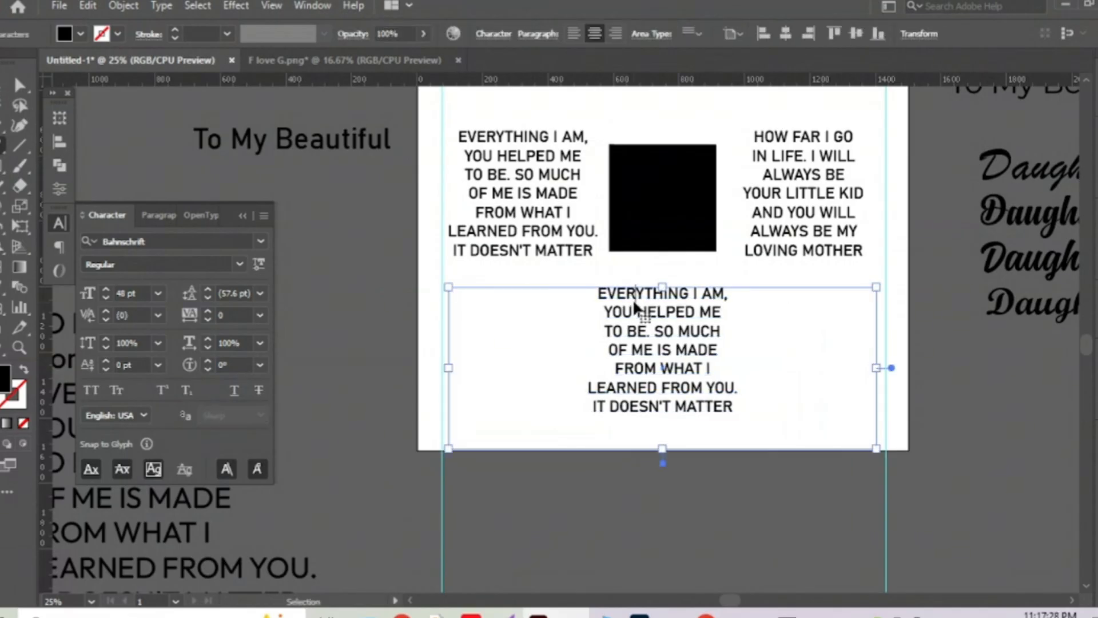
key(ctrl+a)
key(ctrl+v)
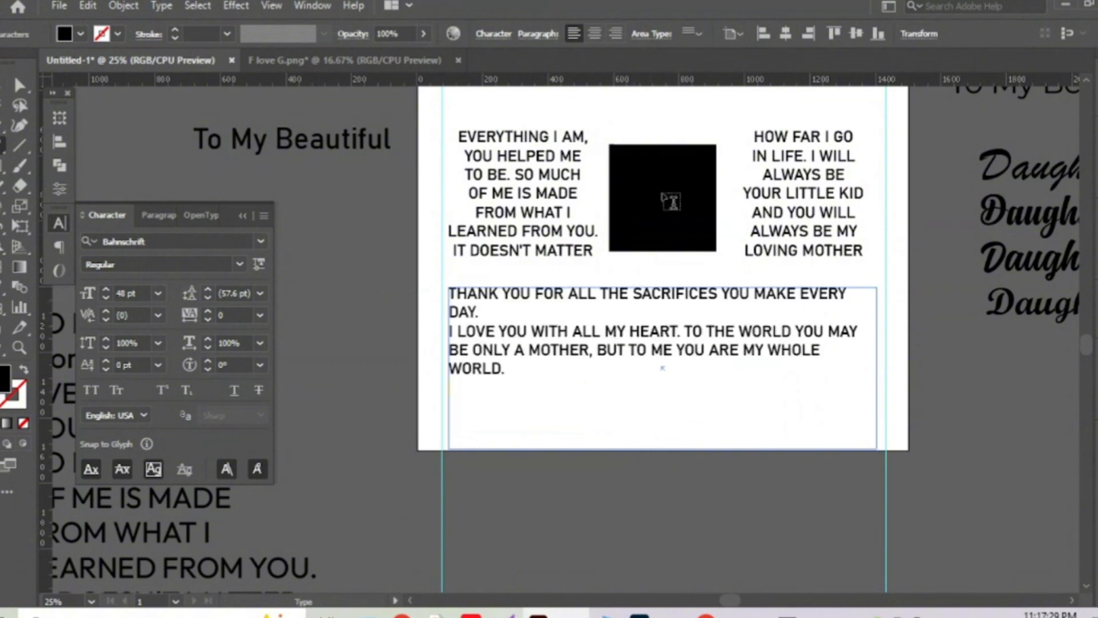
click(594, 33)
key(Escape)
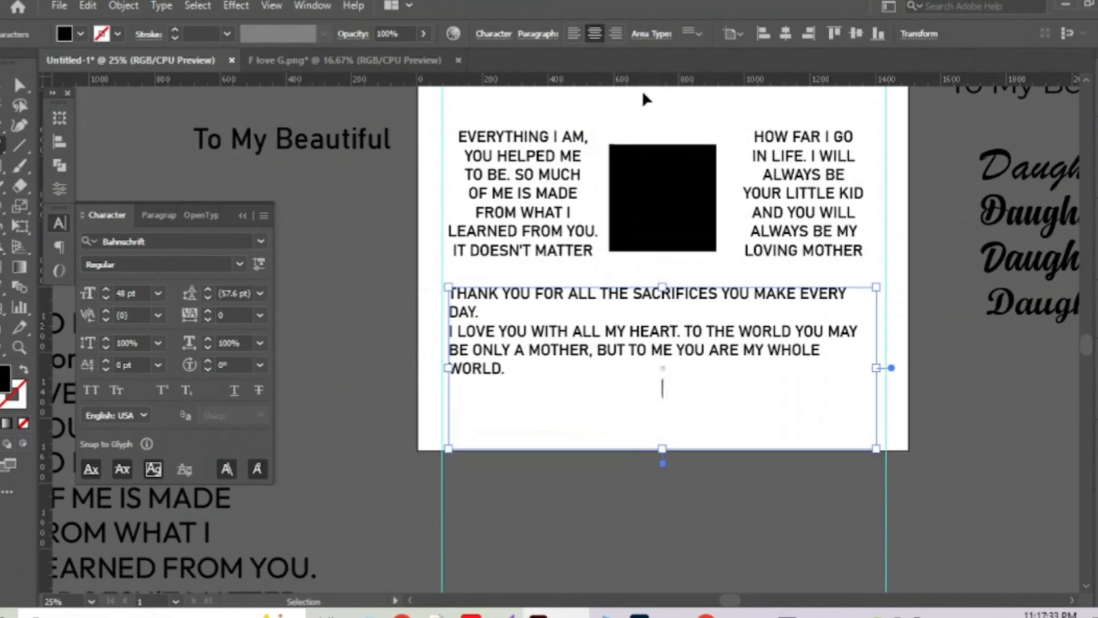
key(ctrl+a)
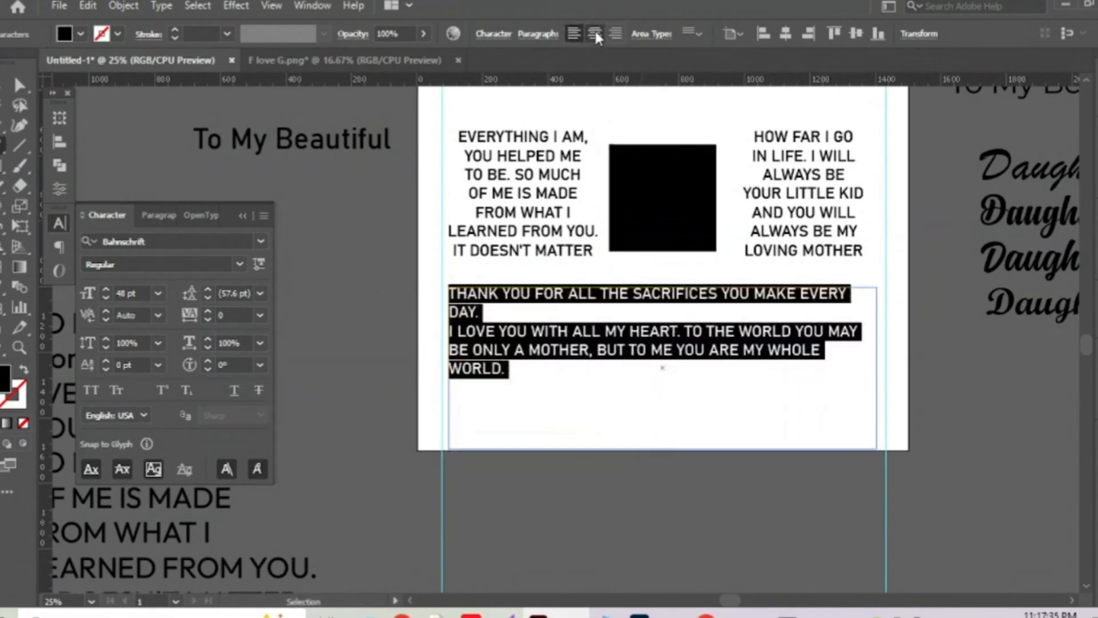
click(594, 33)
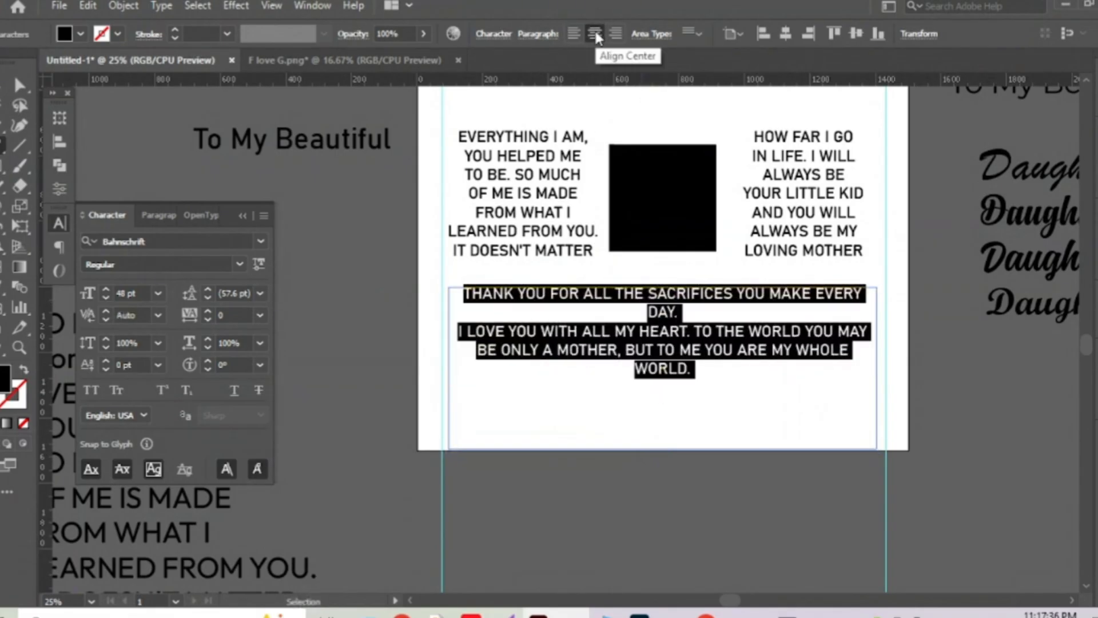
Rejoin the broken lines so I LOVE YOU and MAY BE ONLY flow, with MY WHOLE WORLD. on its own line.
click(460, 334)
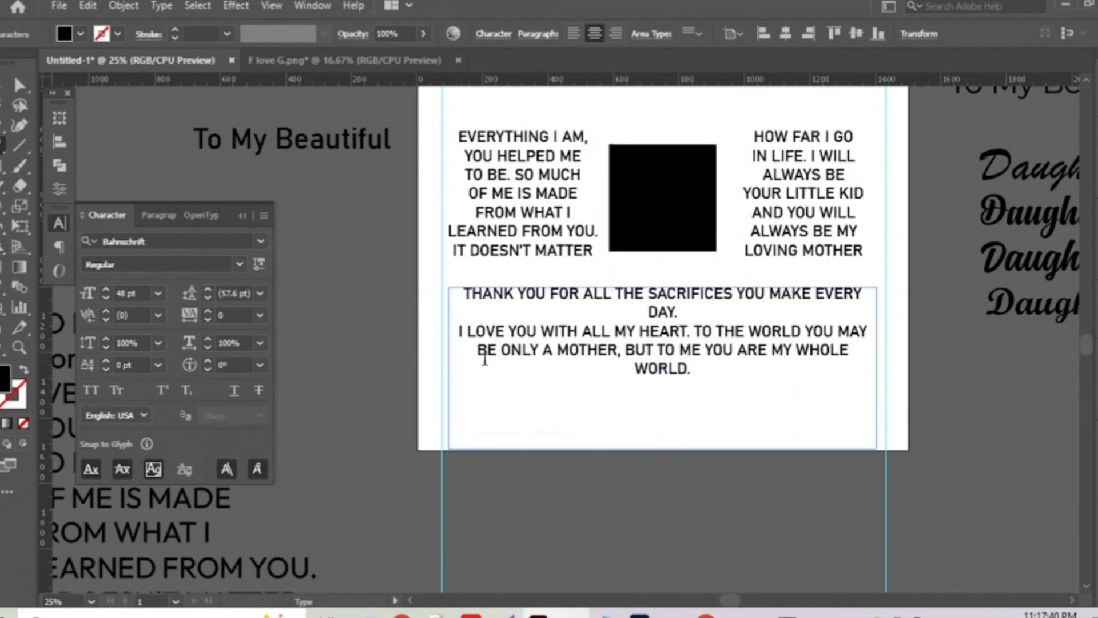
key(BackSpace)
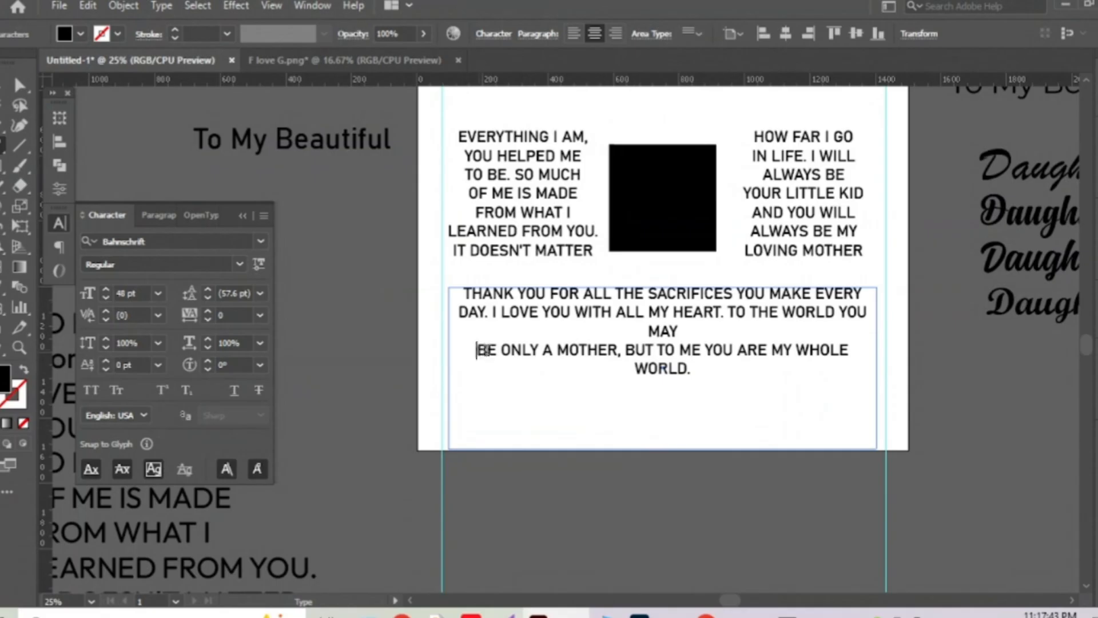
key(BackSpace)
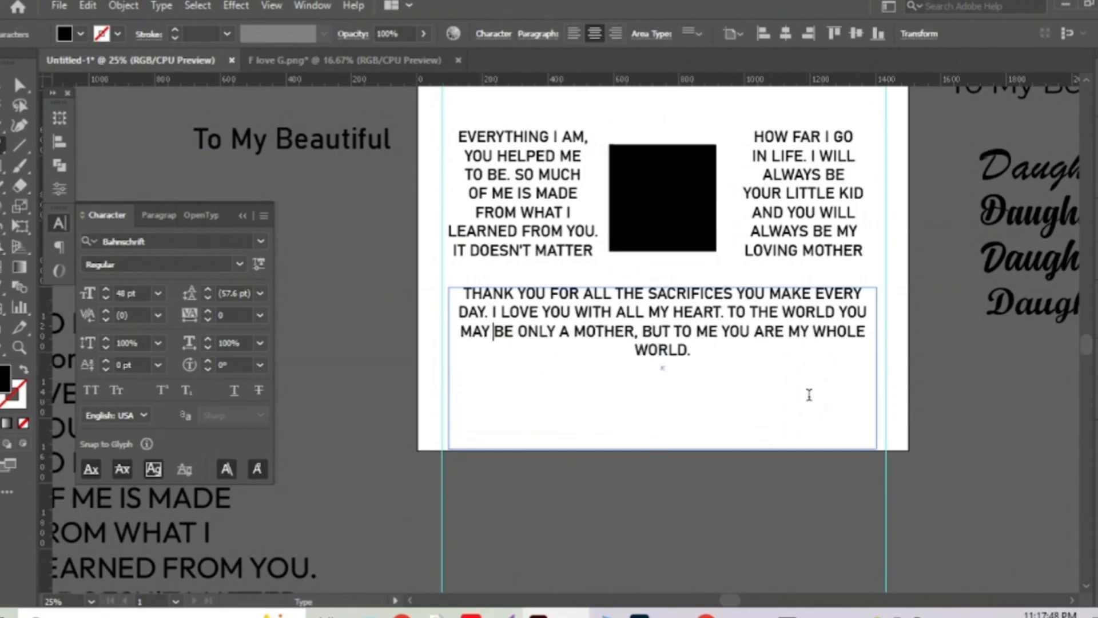
click(796, 340)
key(BackSpace)
key(Return)
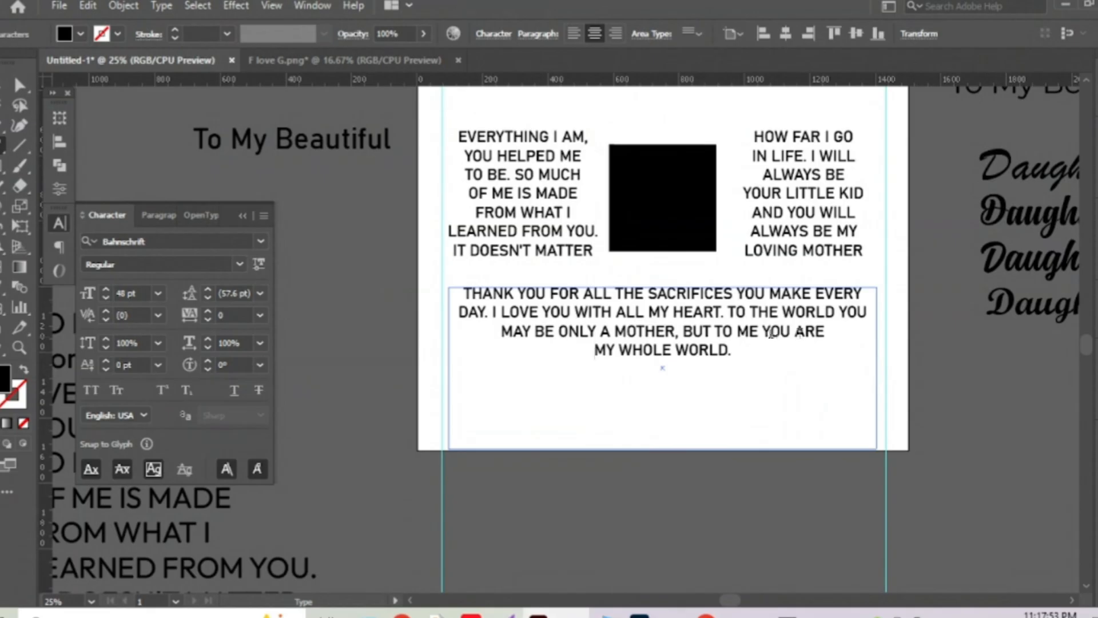
key(Escape)
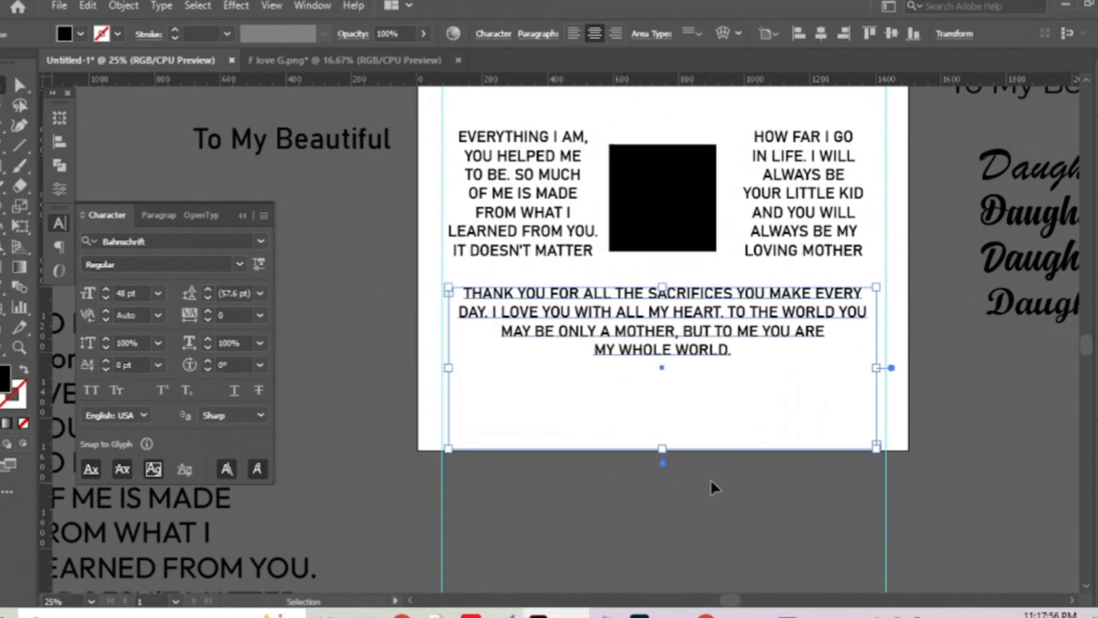
Enlarge the thank-you paragraph to 53 pt and lengthen its frame to fit.
drag(663, 449, 659, 391)
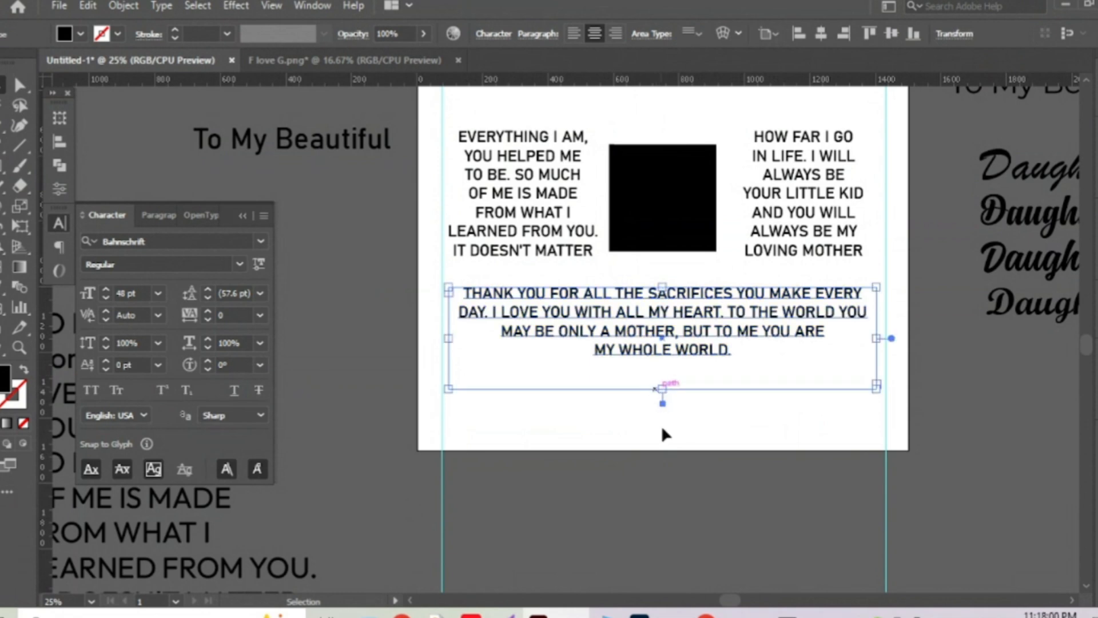
click(106, 289)
click(107, 289)
click(106, 289)
click(106, 288)
click(106, 289)
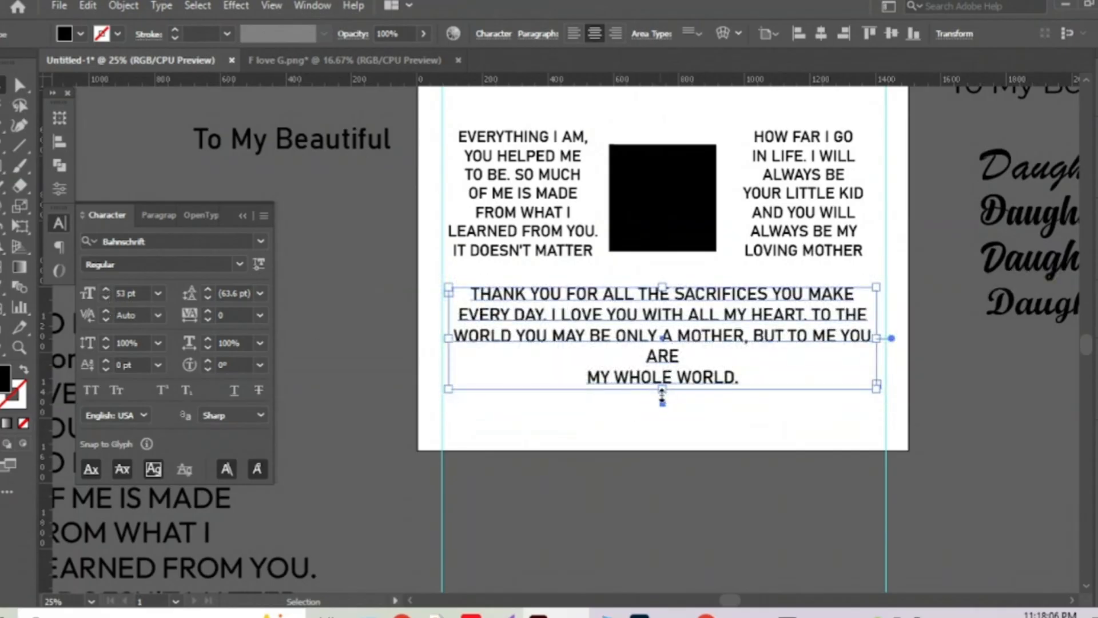
drag(661, 394, 661, 411)
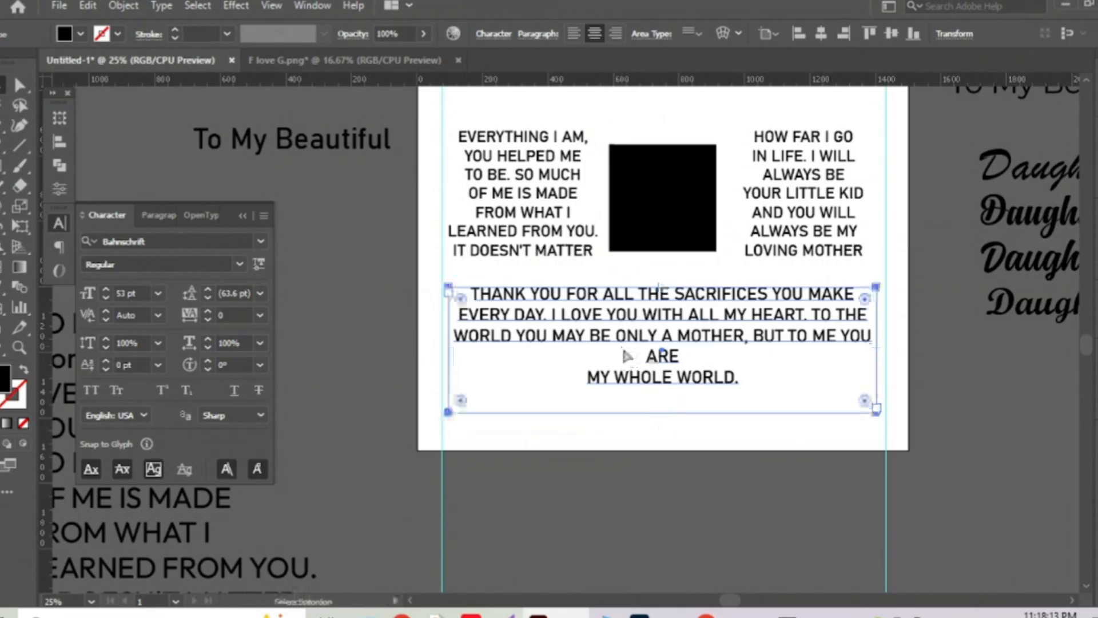
Reduce the paragraph to 51 pt and shorten the frame to fit its four lines.
double_click(660, 338)
key(ctrl+a)
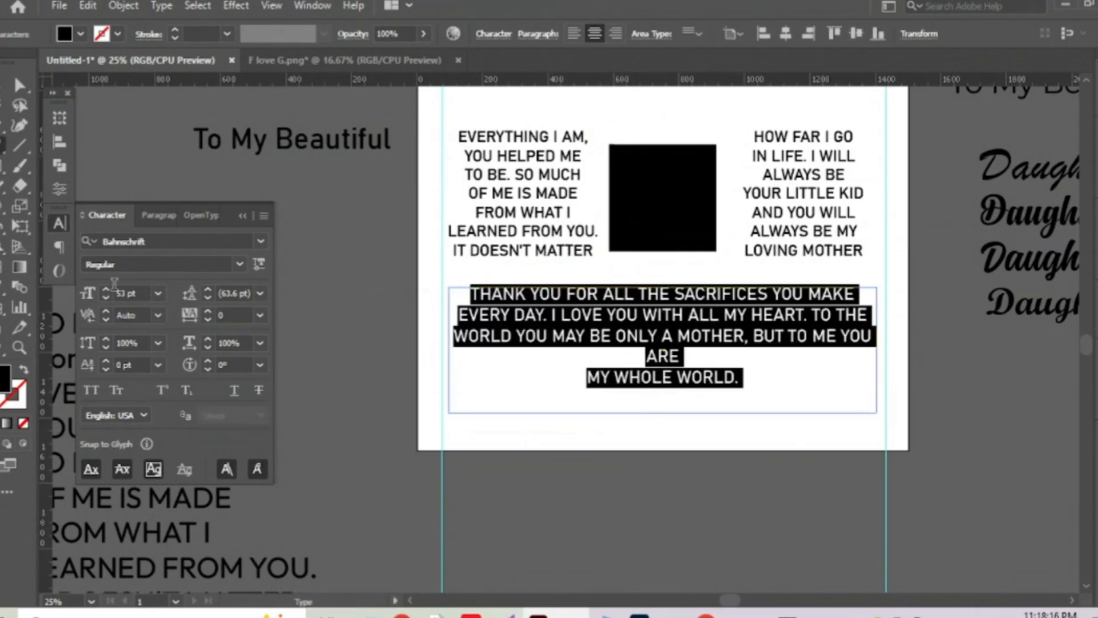
click(104, 298)
click(105, 298)
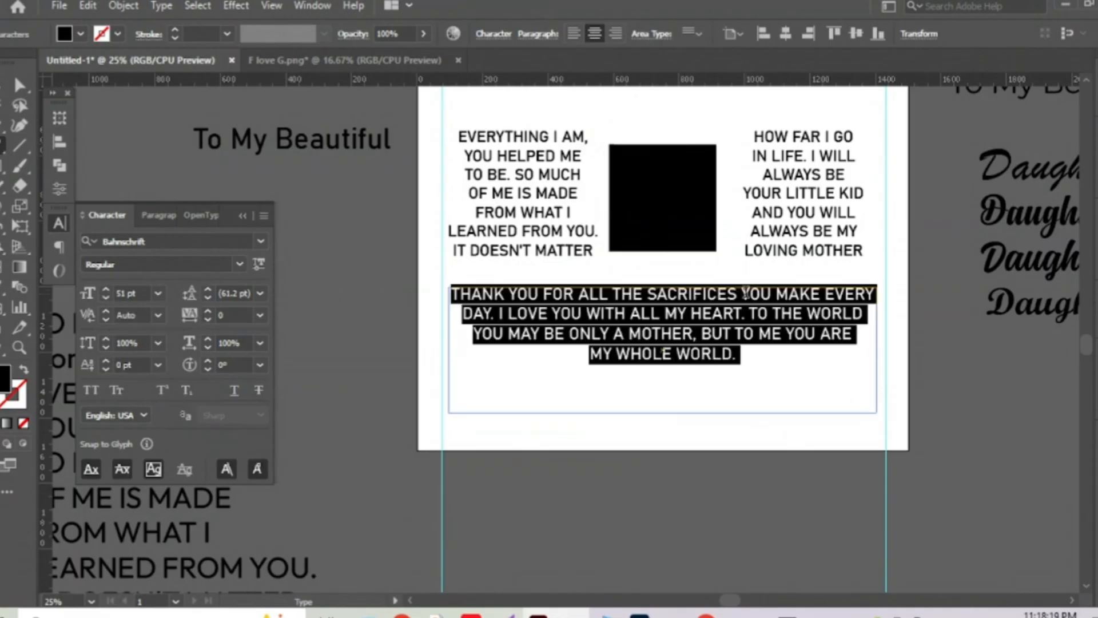
click(246, 212)
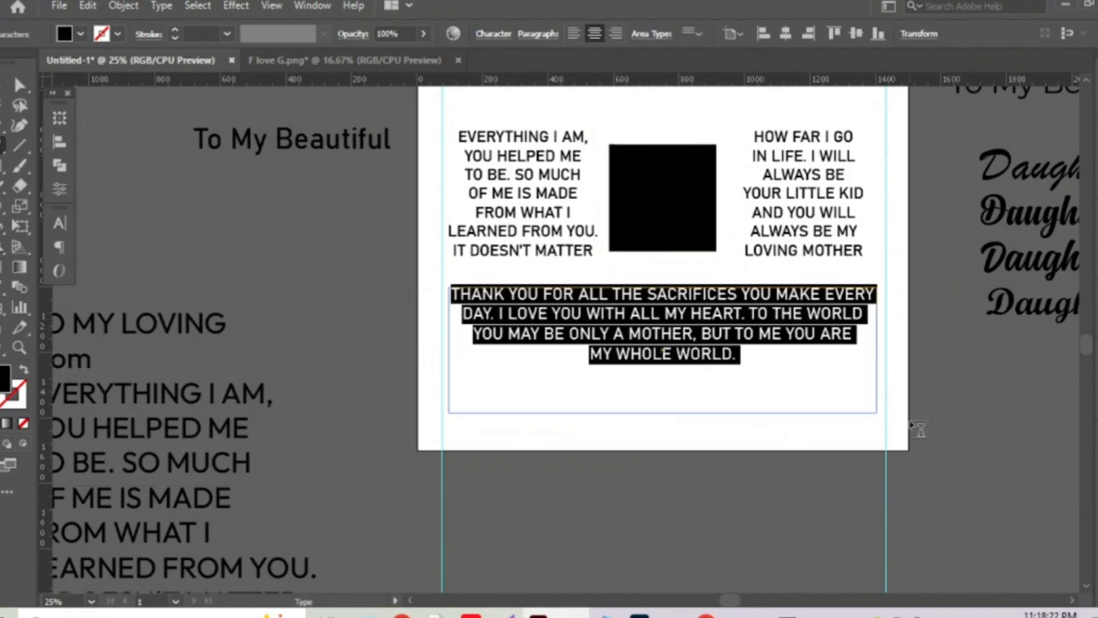
drag(668, 414, 671, 376)
click(675, 382)
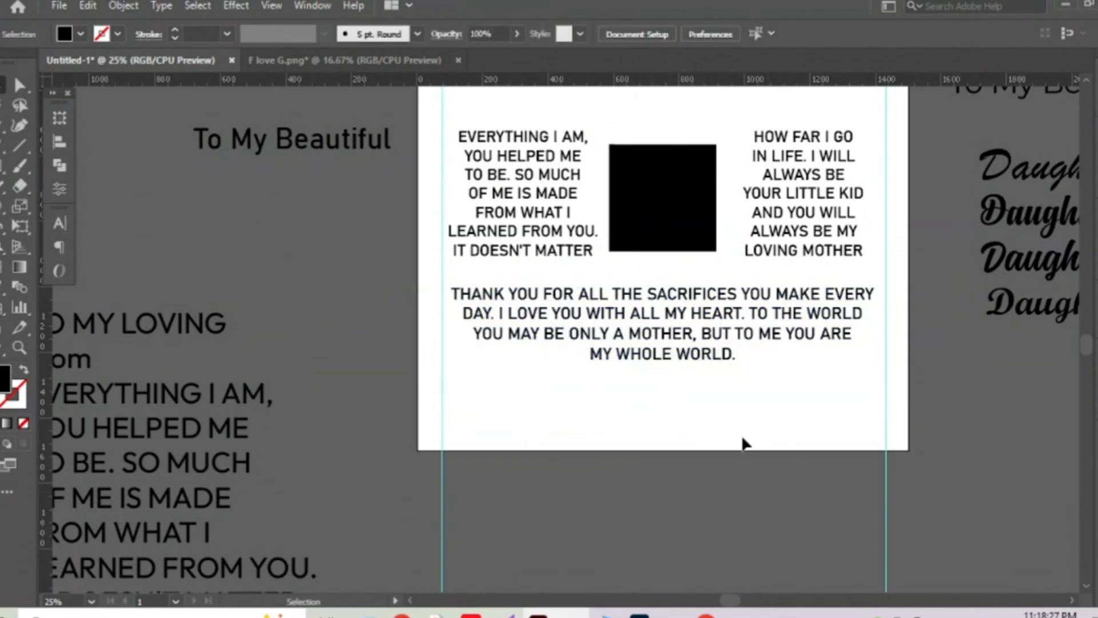
Copy the closing line 'I love you, forever and always' from the Google Docs card notes.
drag(718, 428, 672, 418)
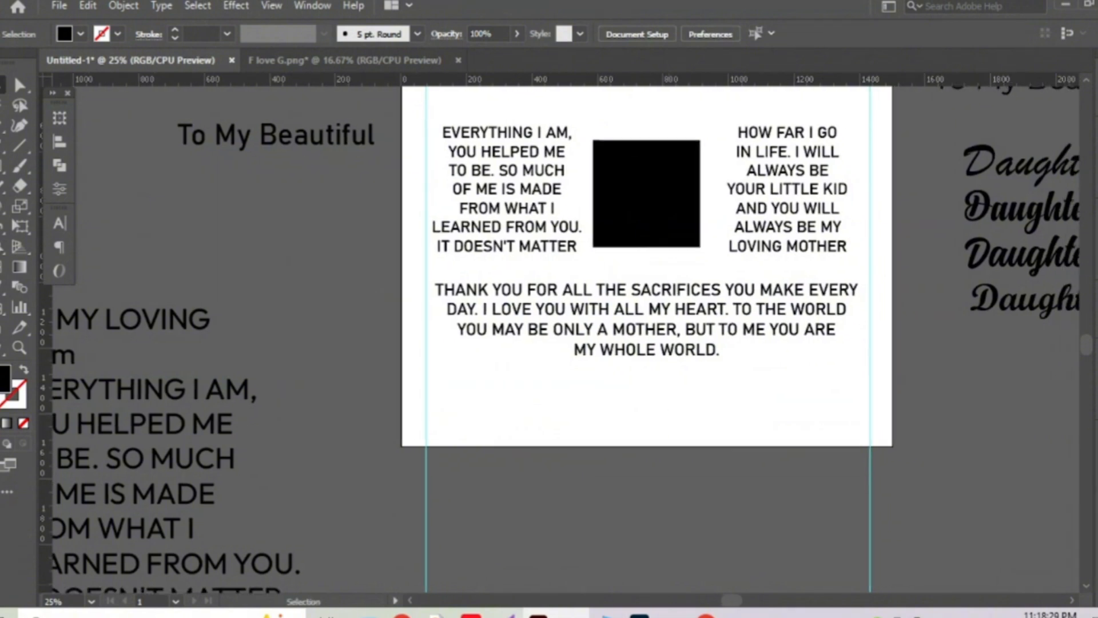
mouse_move(705, 613)
click(629, 543)
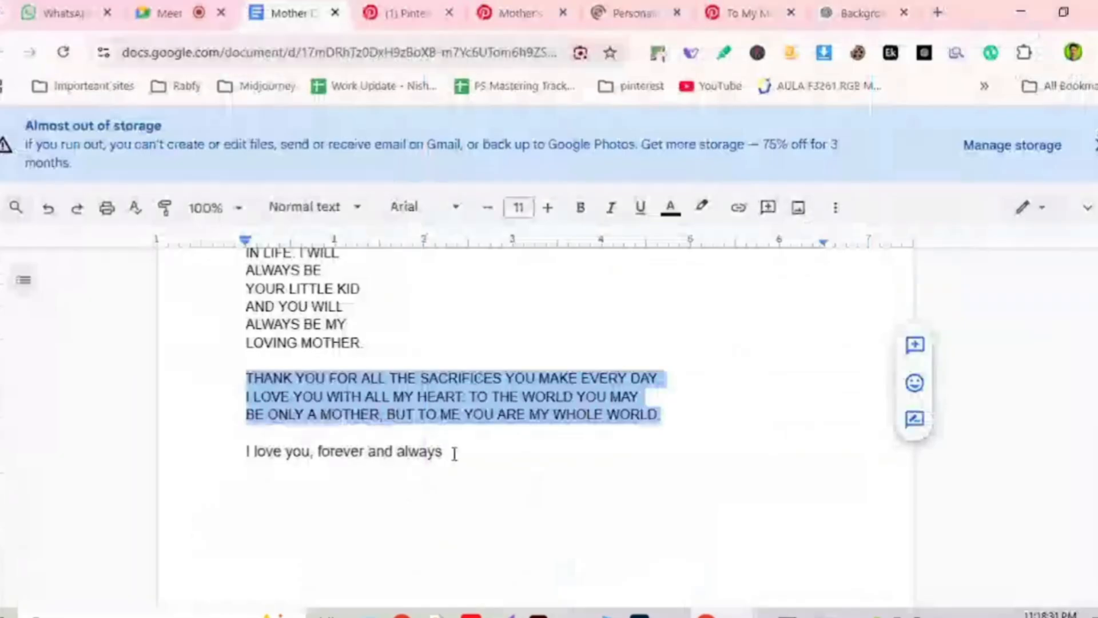
drag(454, 453, 228, 456)
key(ctrl+c)
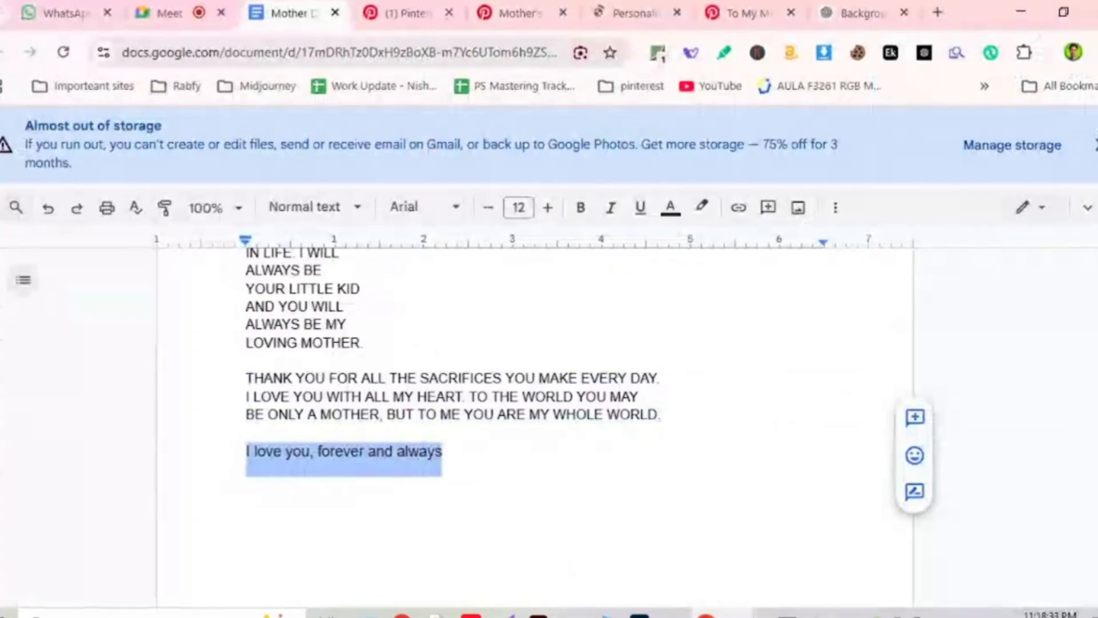
key(alt+Tab)
drag(621, 330, 626, 200)
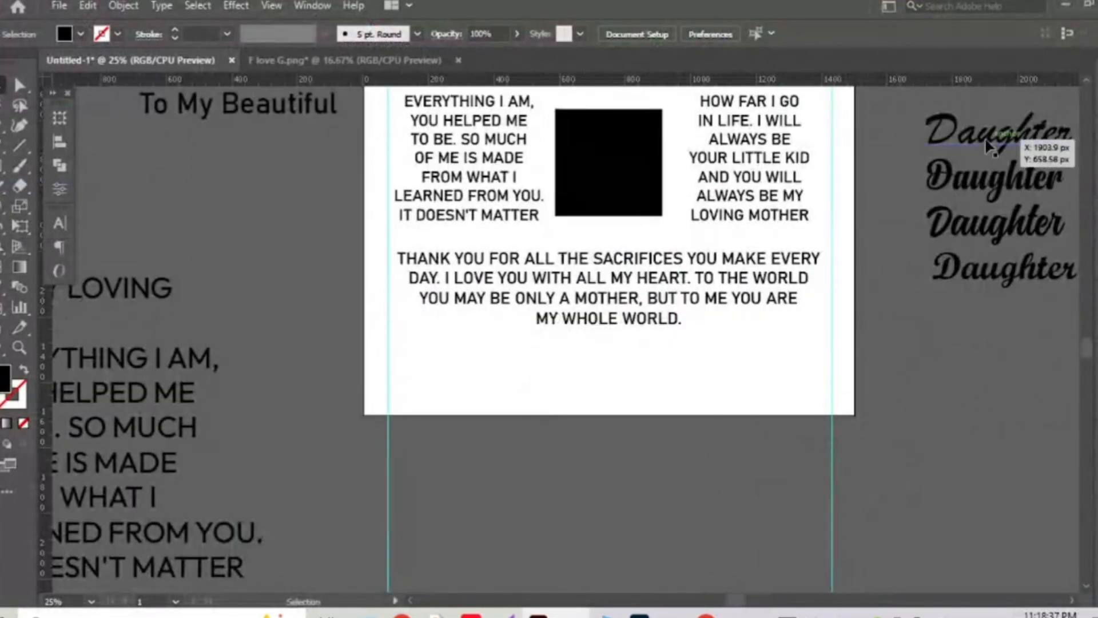
Copy the script Daughter below the paragraph and set it to 75 pt.
drag(1013, 136, 629, 379)
click(61, 224)
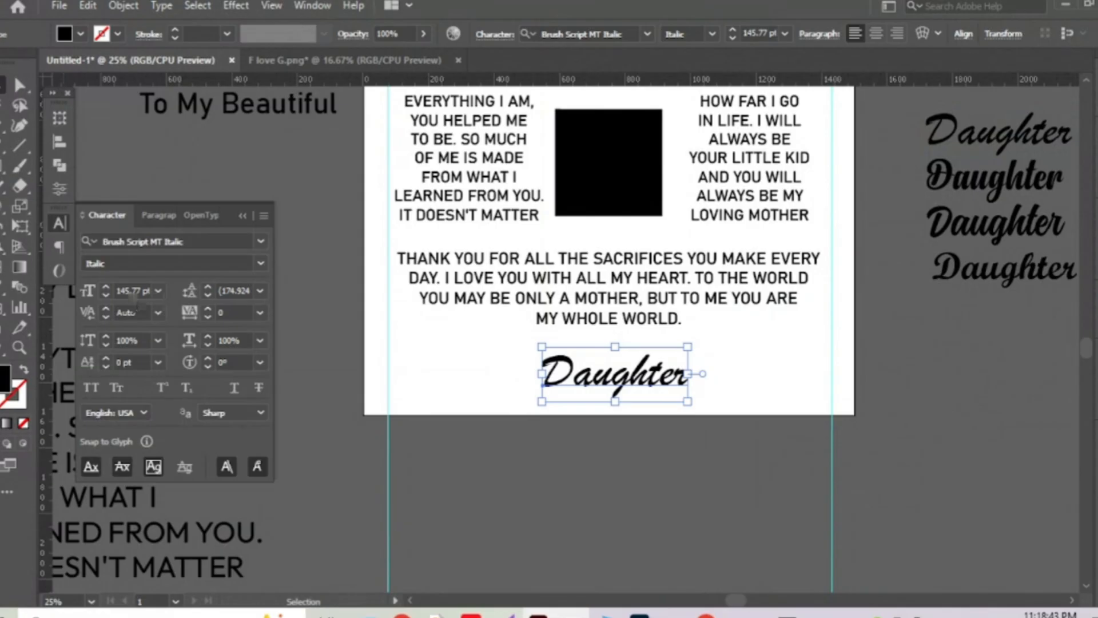
click(131, 290)
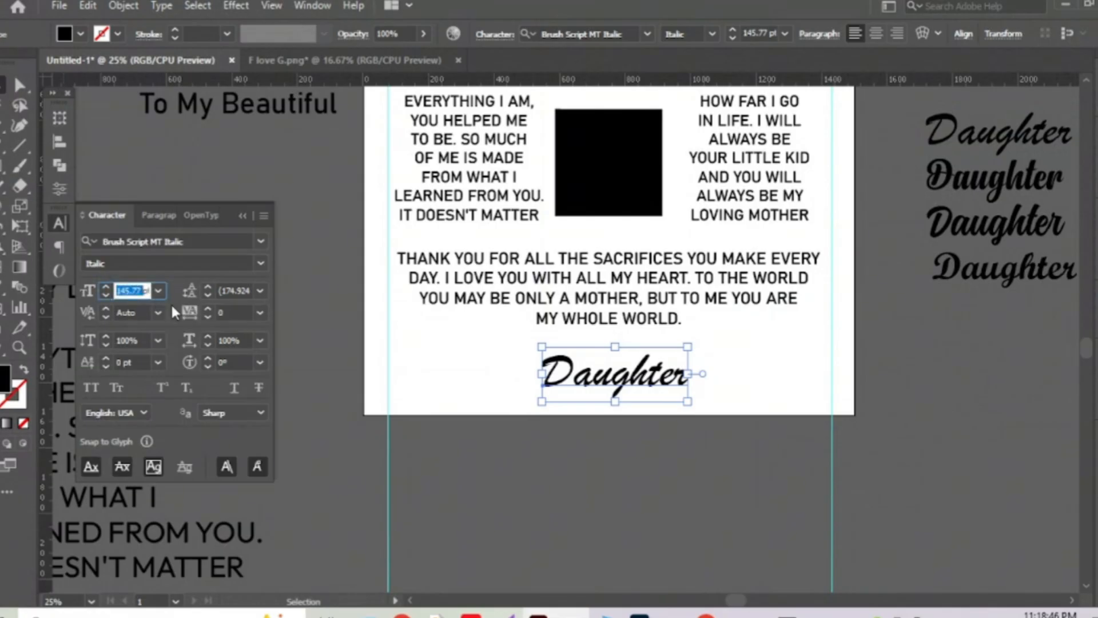
text(75)
key(Return)
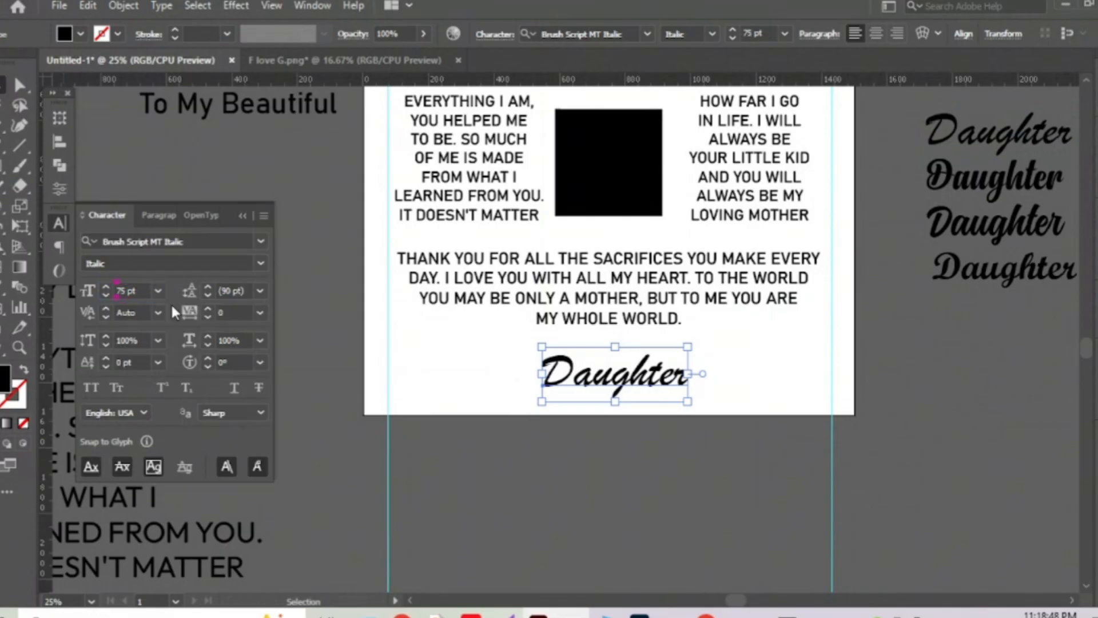
Replace the Daughter text with 'I love you, forever and always'.
double_click(596, 378)
key(ctrl+a)
key(ctrl+v)
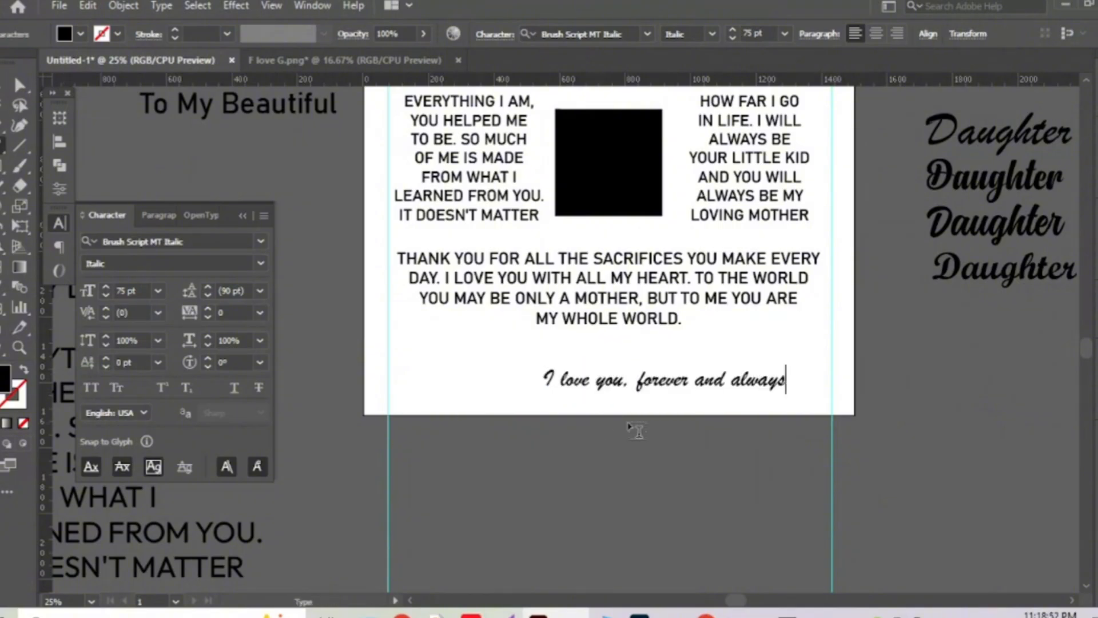
key(Escape)
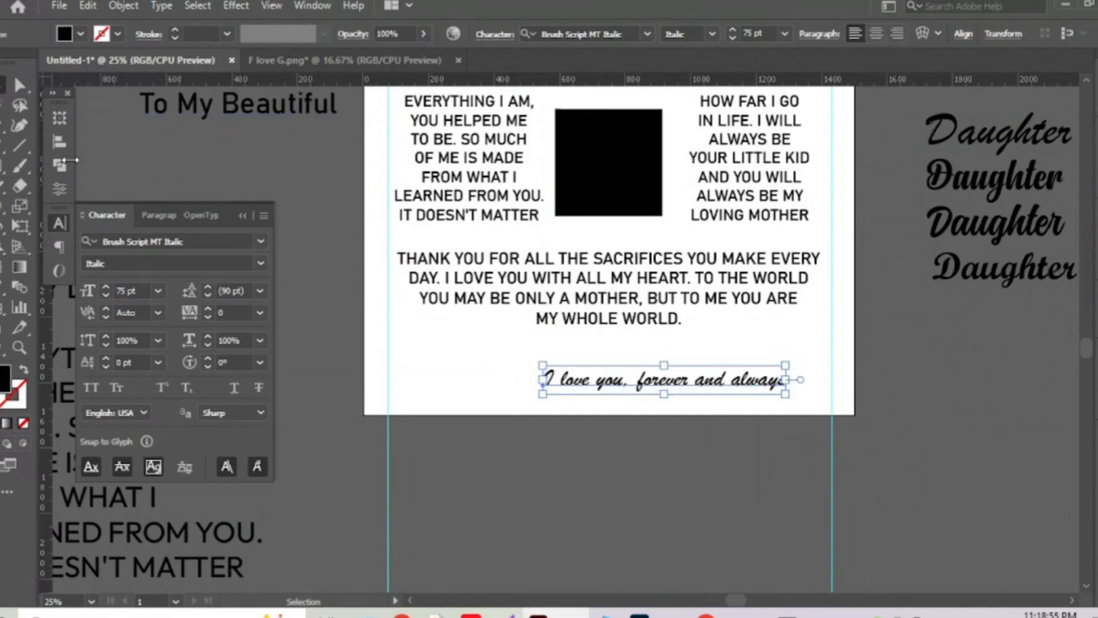
Centre the closing line horizontally on the artboard.
click(60, 141)
click(120, 155)
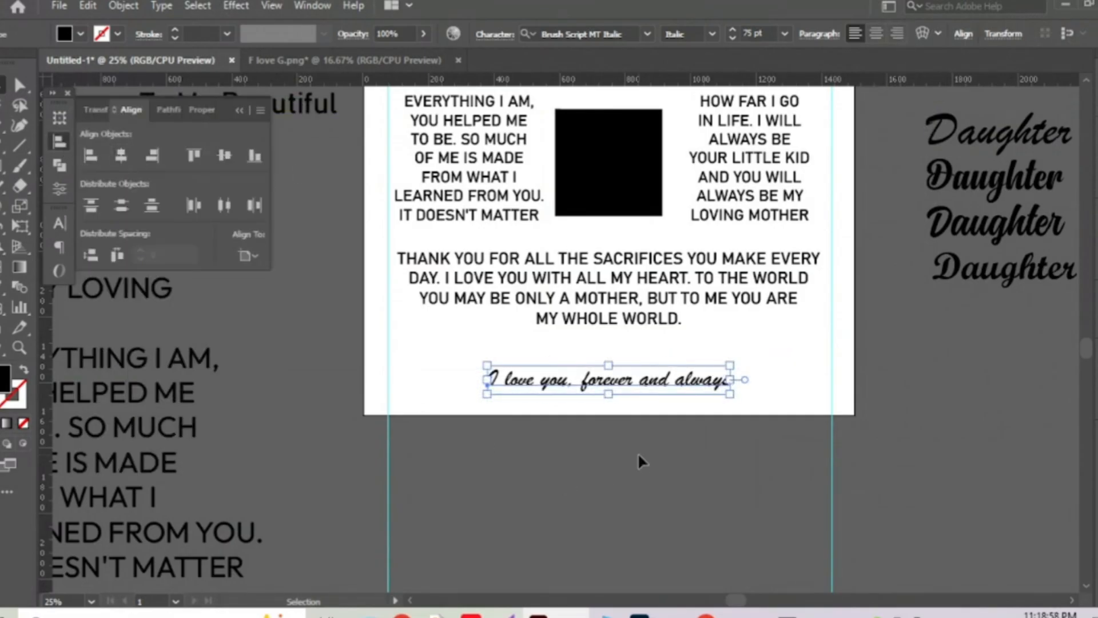
click(745, 441)
drag(816, 314, 817, 440)
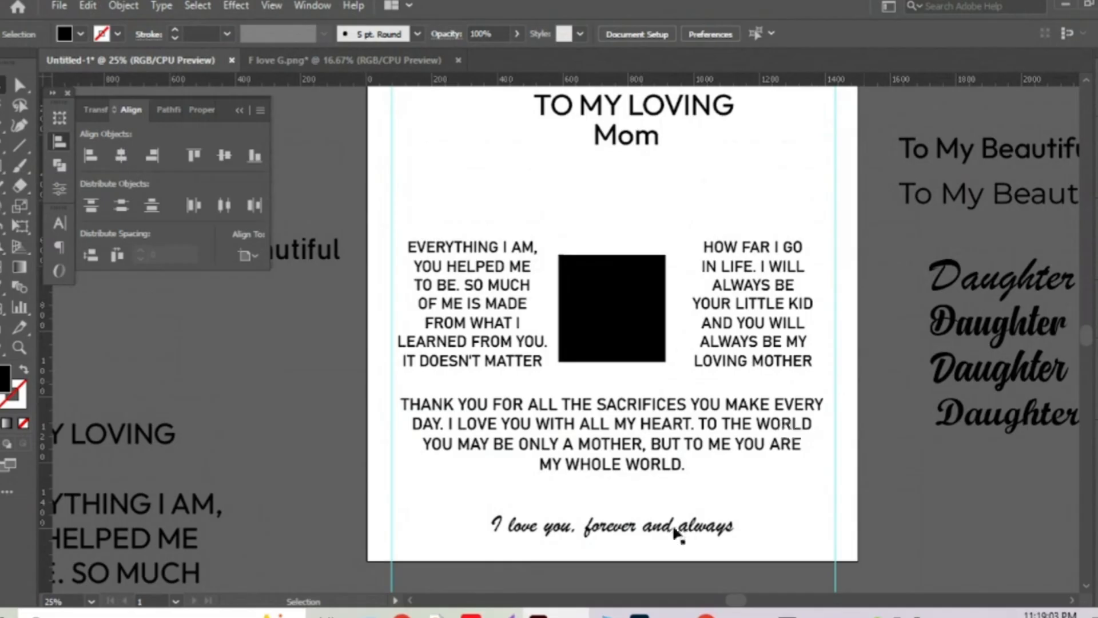
mouse_move(707, 613)
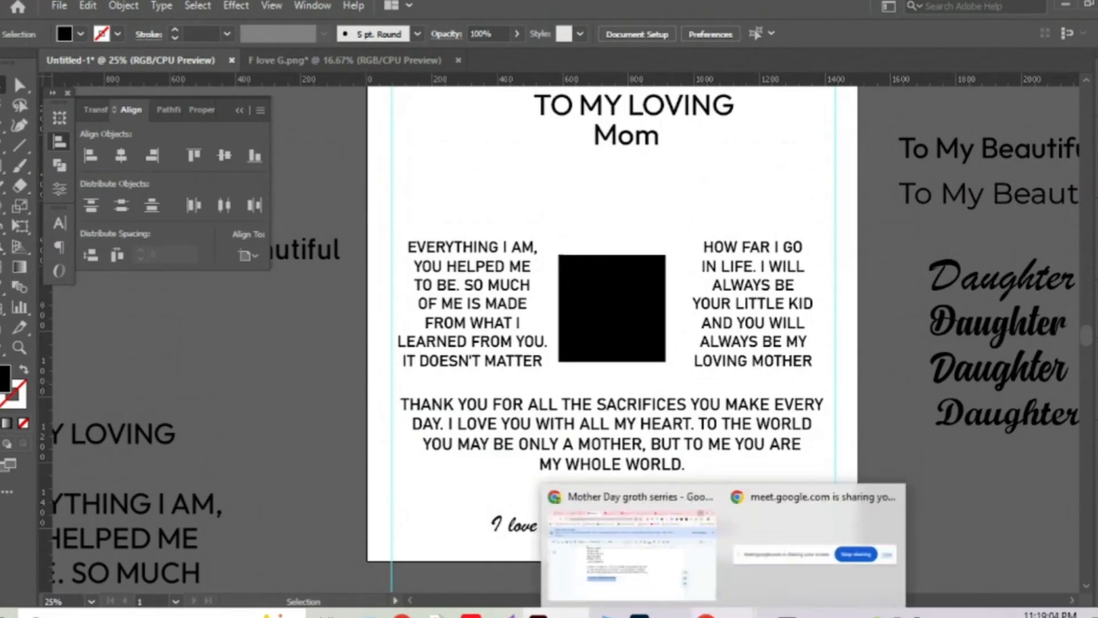
click(622, 539)
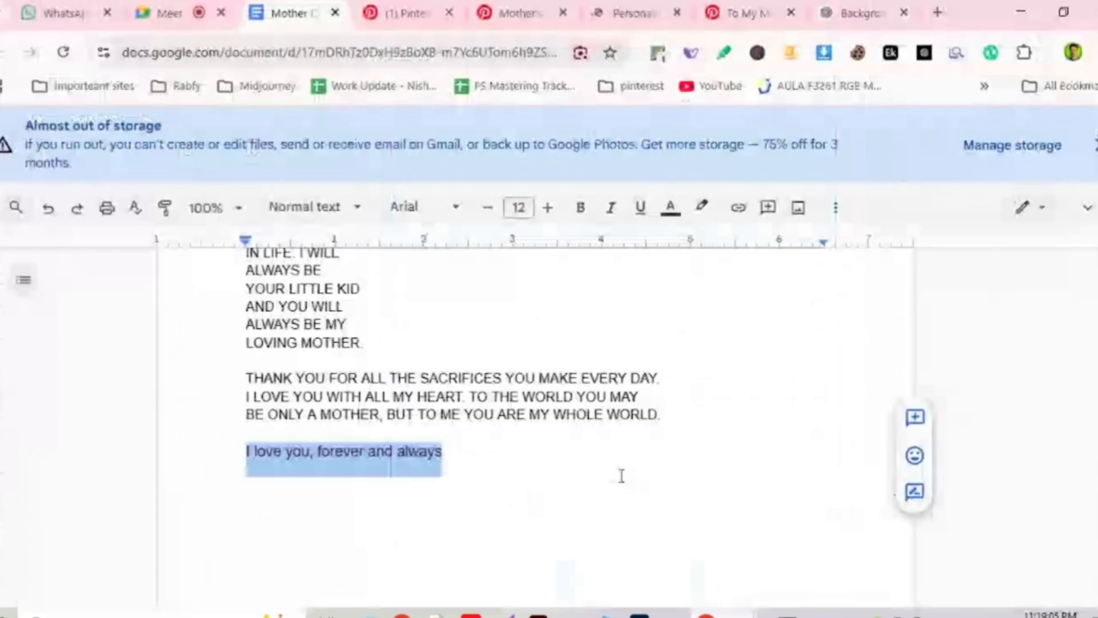
click(847, 11)
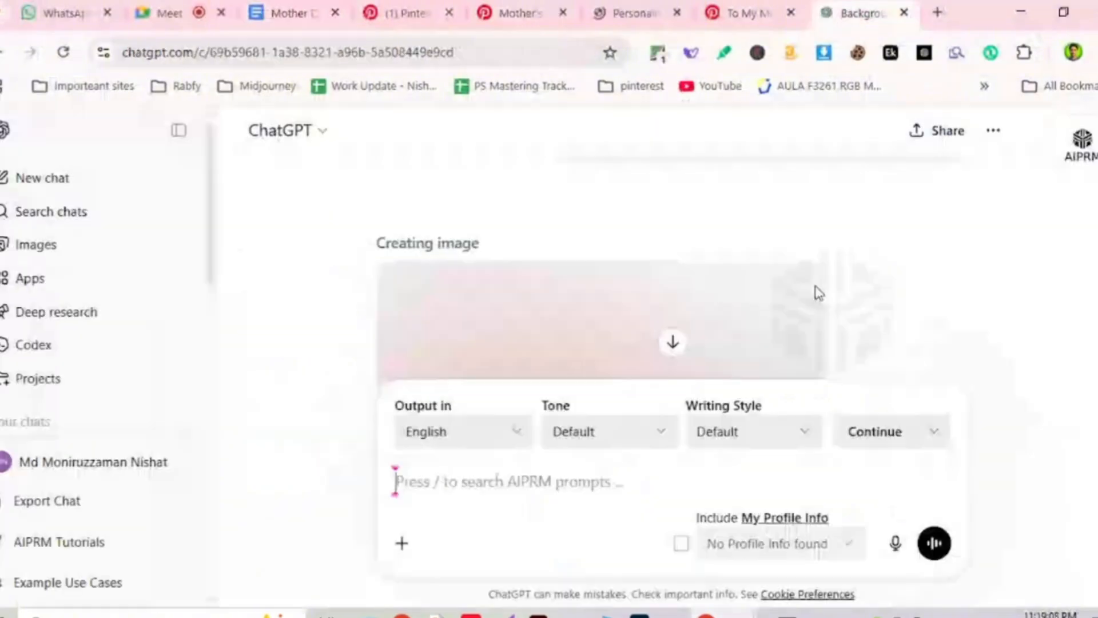
scroll(815, 291, down, 3)
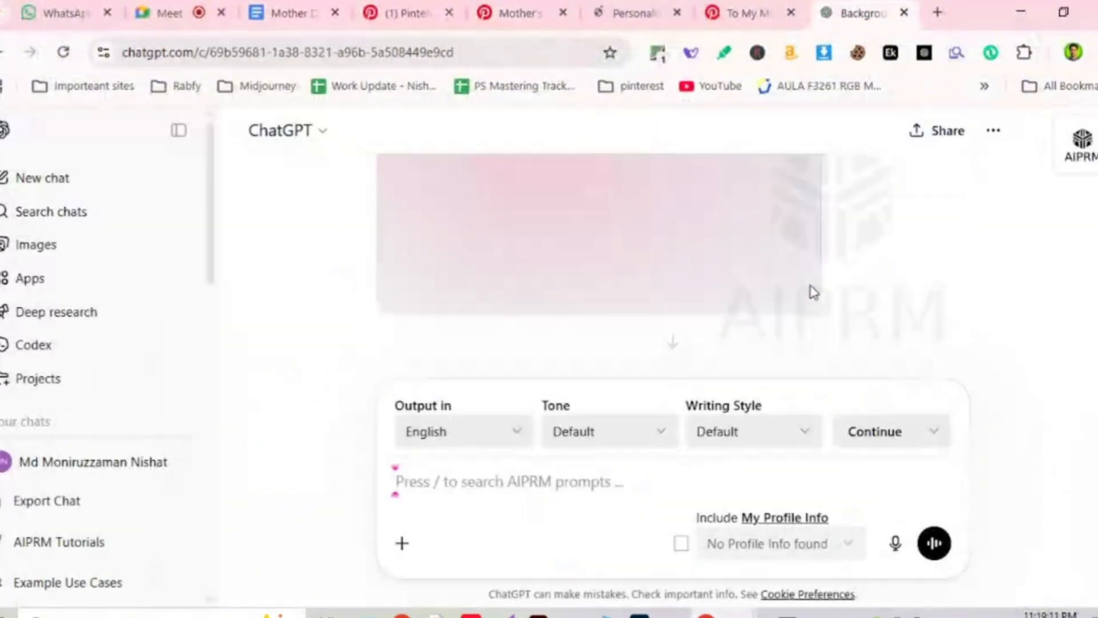
scroll(811, 288, up, 2)
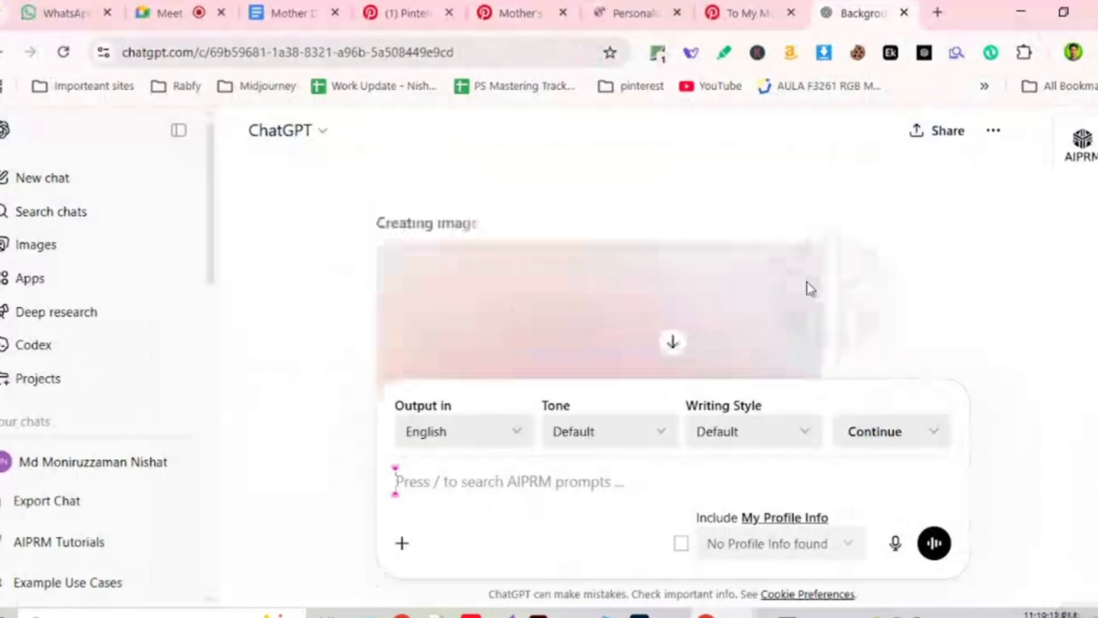
scroll(811, 289, down, 2)
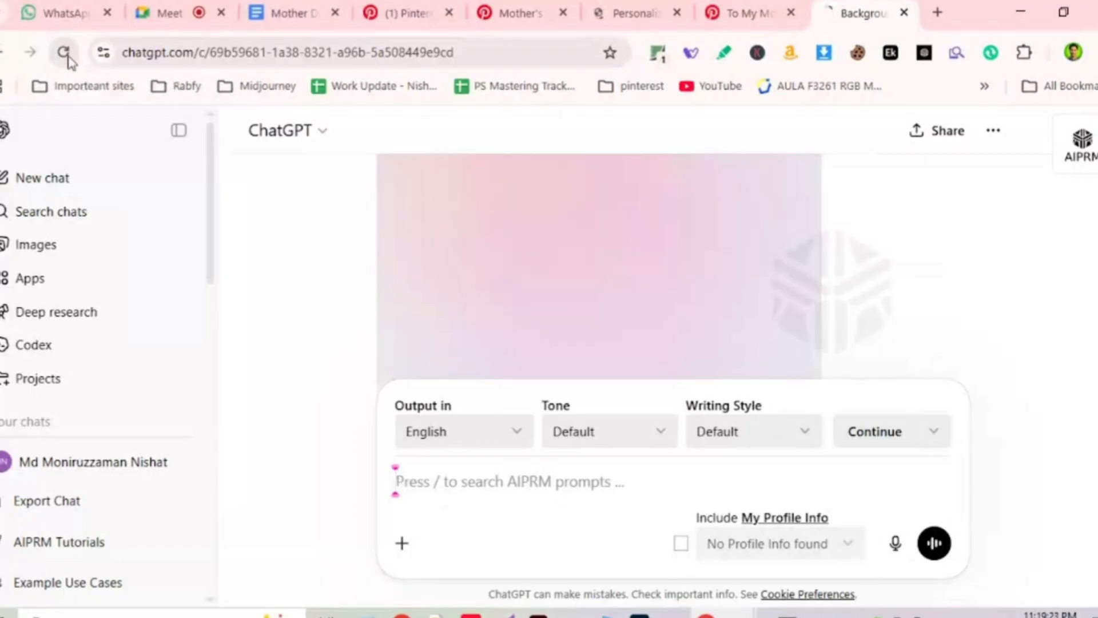
key(alt+Tab)
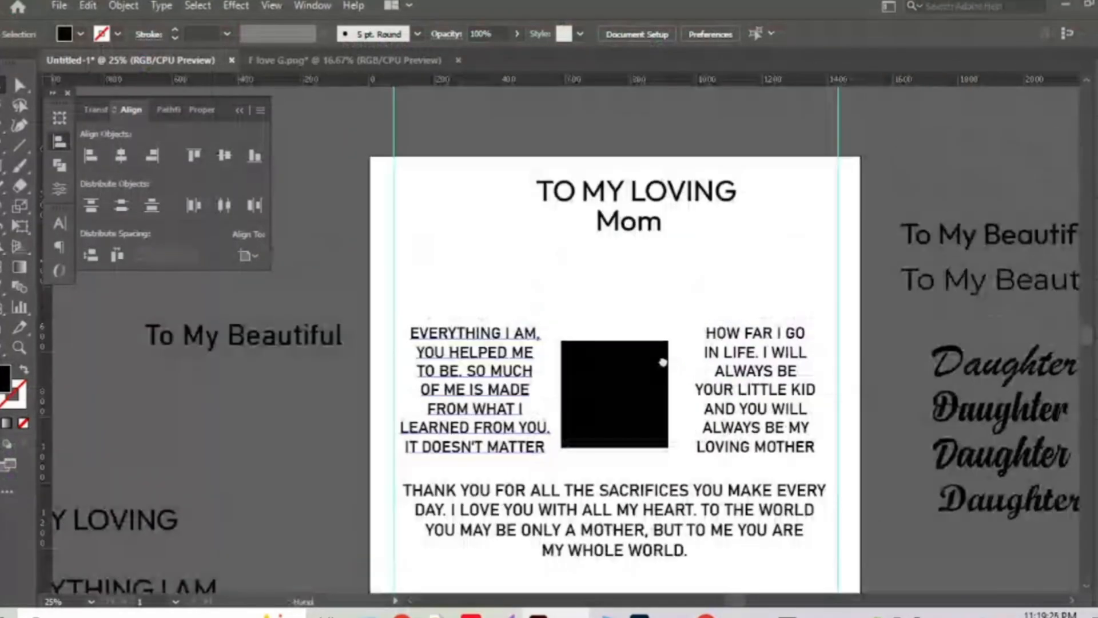
Centre the Mom heading horizontally on the artboard.
scroll(606, 296, up, 1)
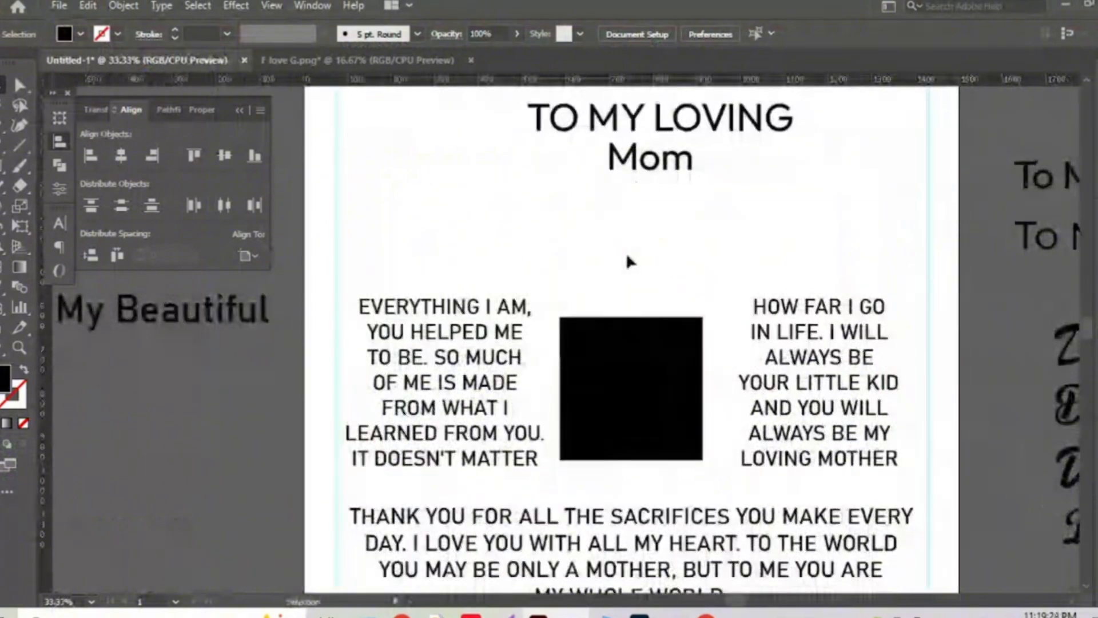
scroll(579, 273, up, 1)
scroll(578, 273, down, 1)
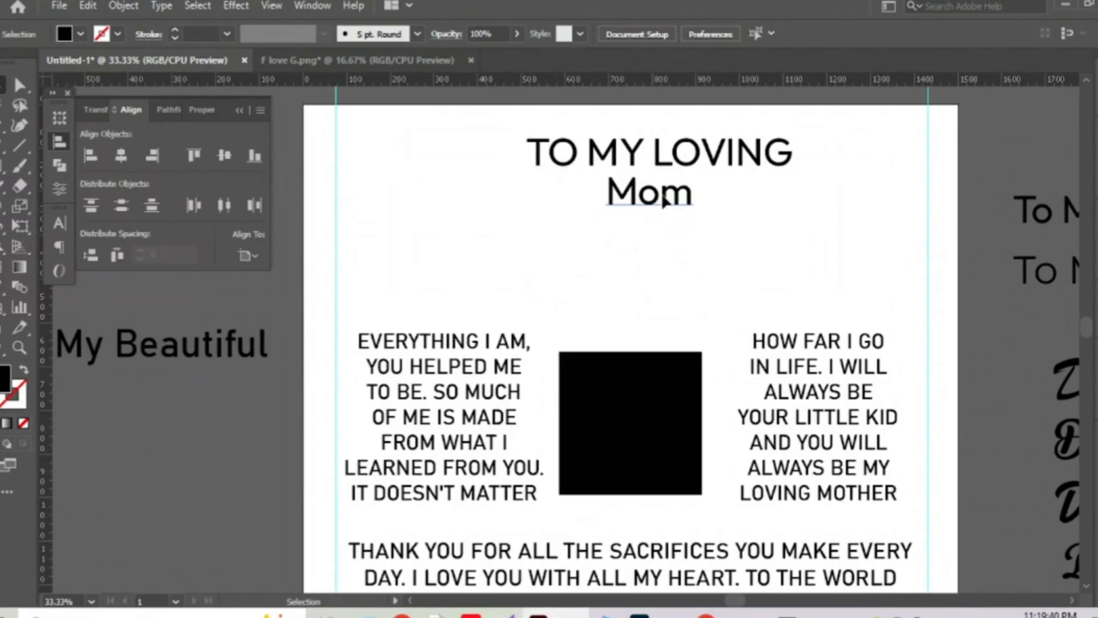
click(663, 200)
click(120, 155)
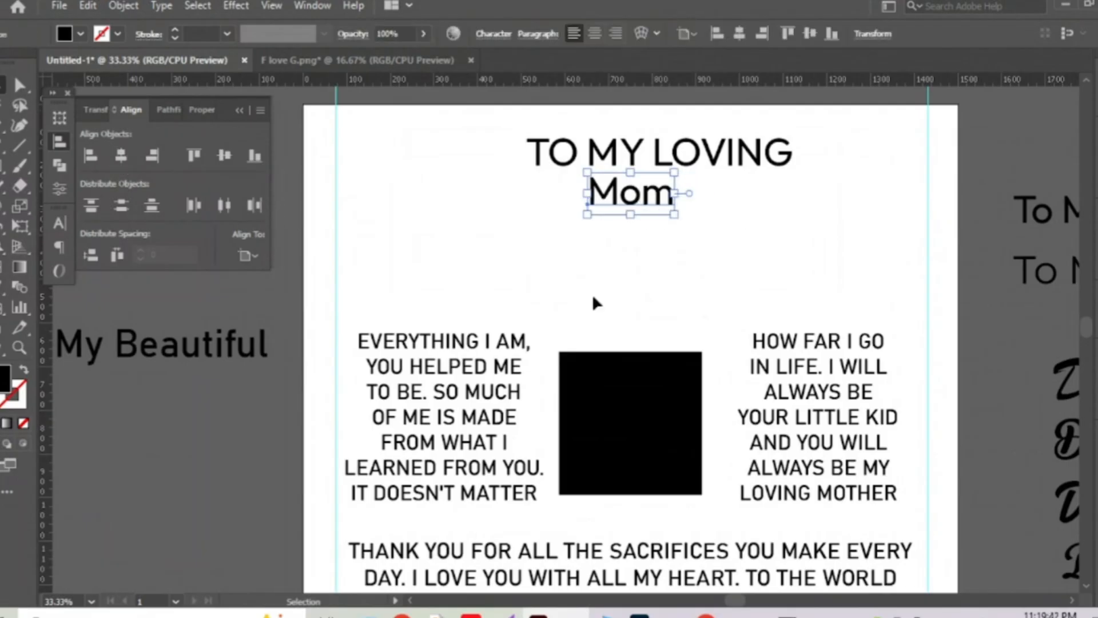
drag(753, 257, 625, 264)
Eyedropper the Daughter samples onto Mom, settling on Montana Typeface.
scroll(531, 301, down, 1)
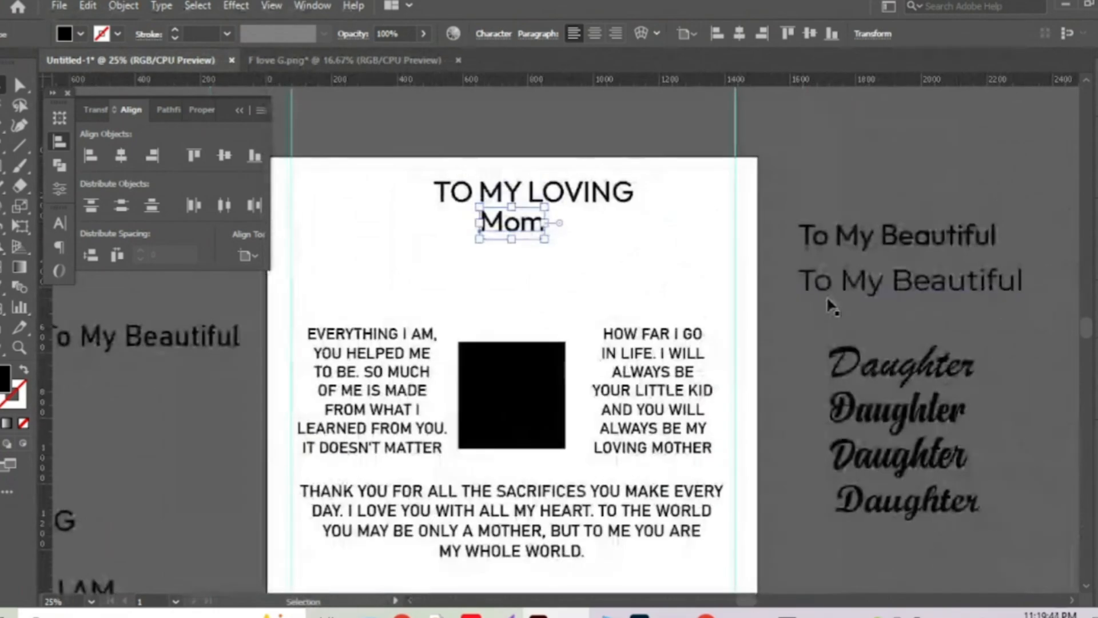
drag(831, 303, 777, 269)
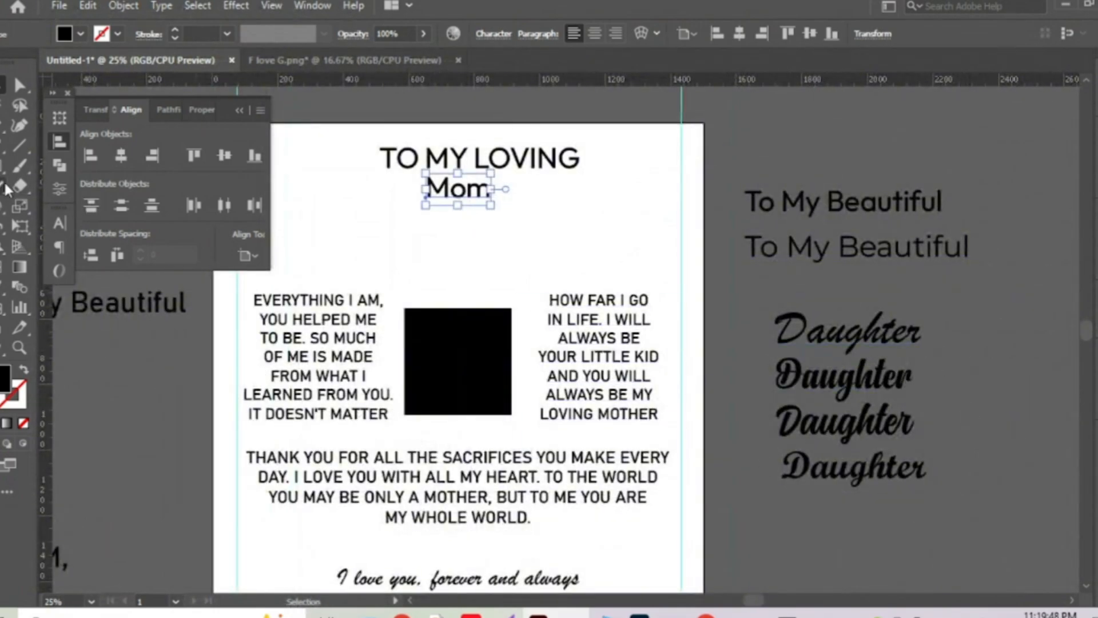
key(i)
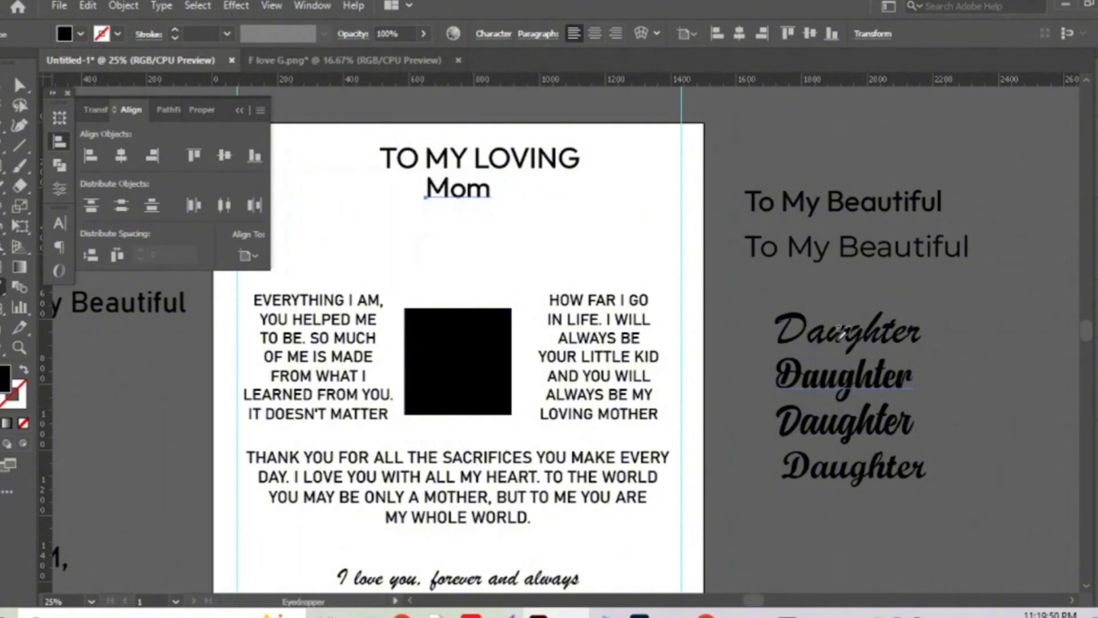
click(837, 323)
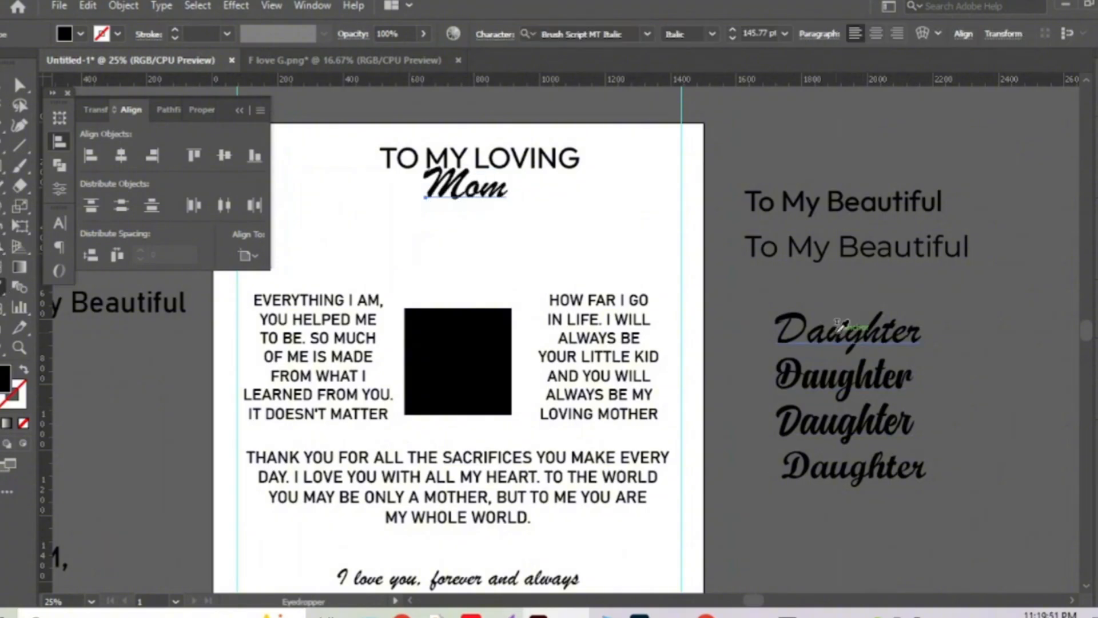
click(843, 373)
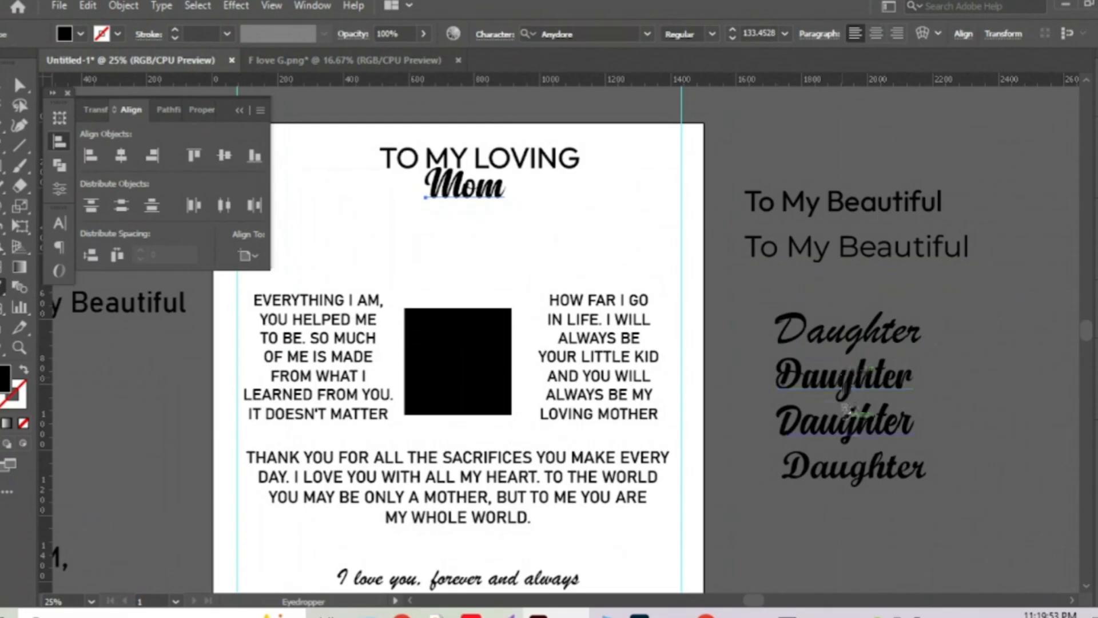
click(847, 415)
click(855, 467)
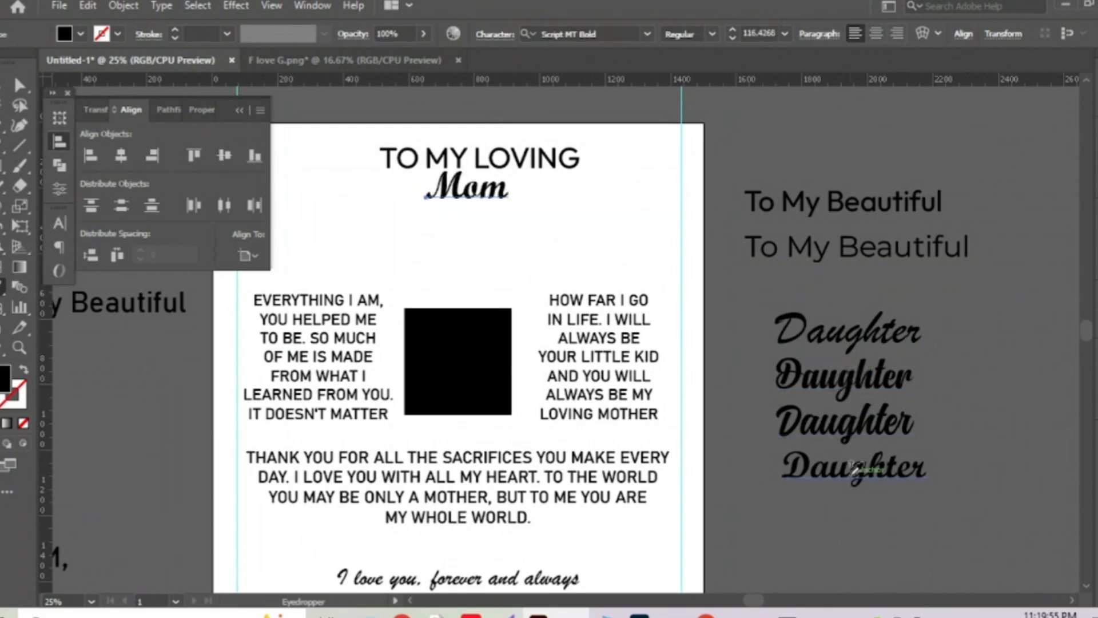
click(852, 420)
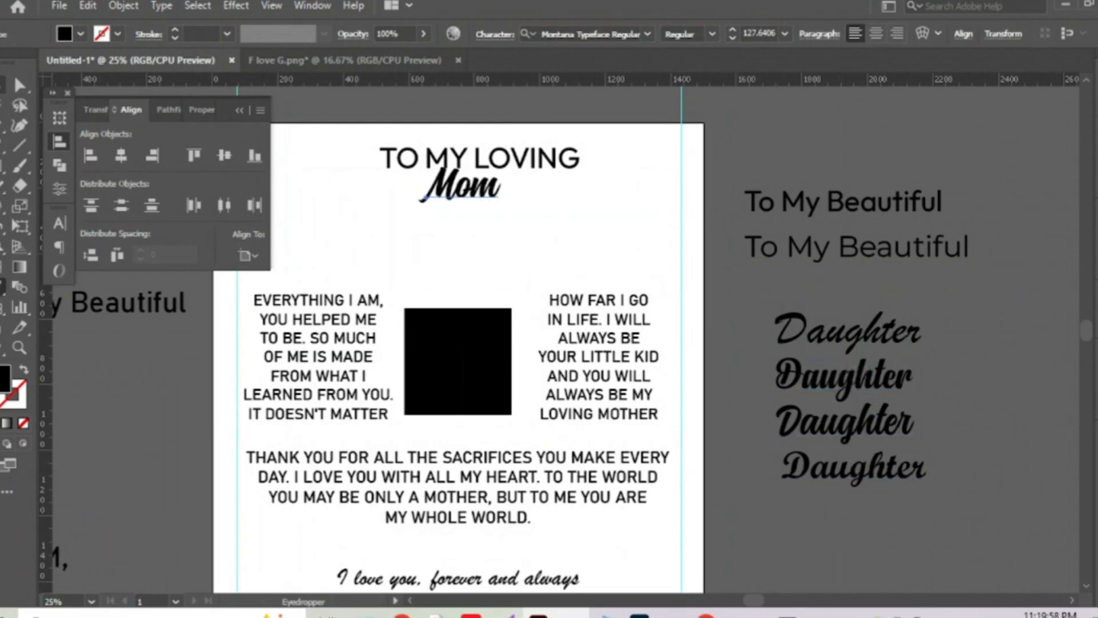
key(v)
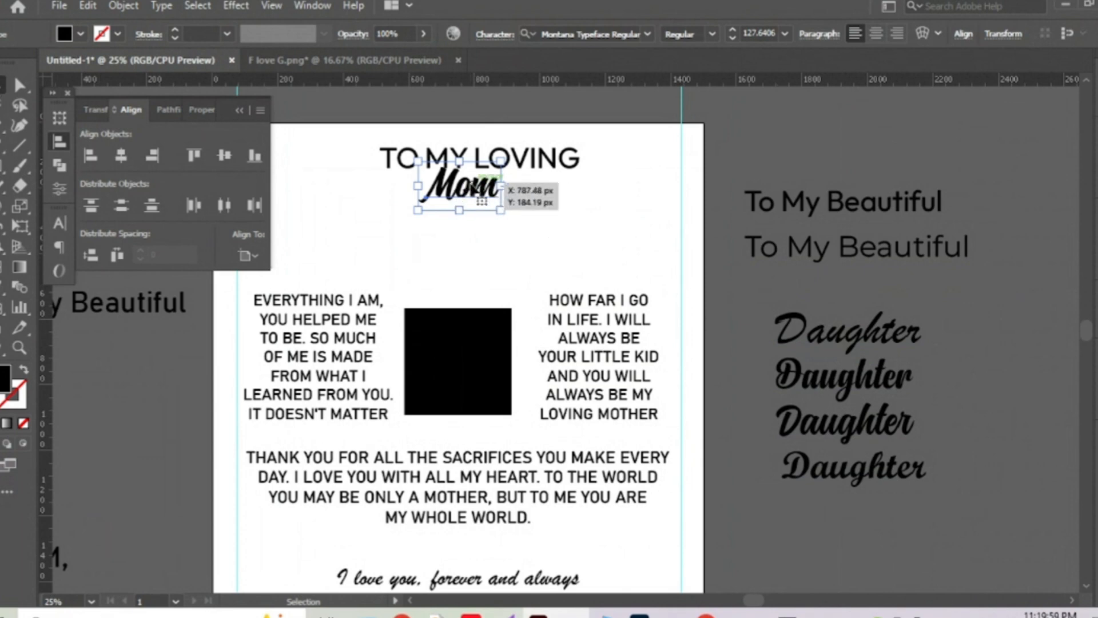
Retype the heading as MOM and tighten the spacing before the final M.
double_click(458, 186)
drag(457, 186, 596, 179)
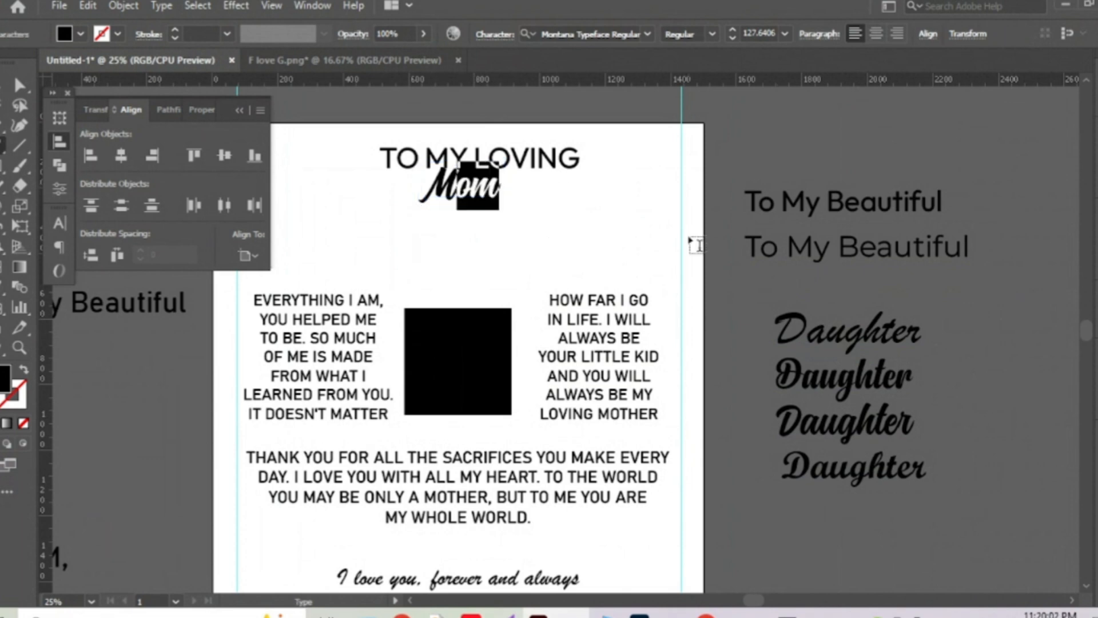
text(OM)
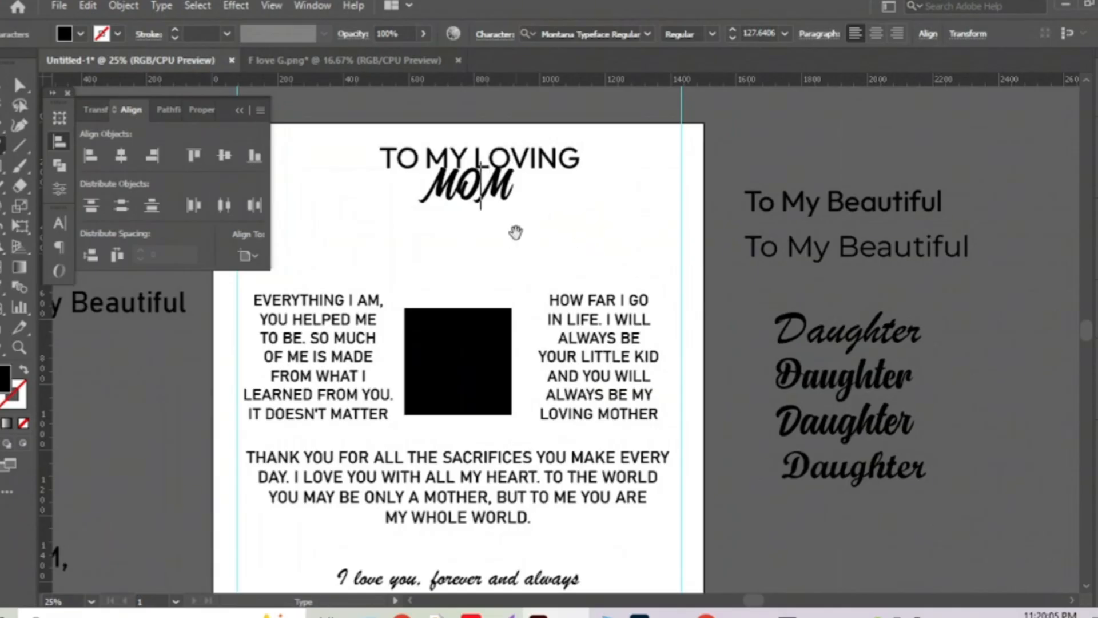
key(alt+Left)
key(alt+Left)
key(alt+Left)
key(alt+Left)
key(alt+Left)
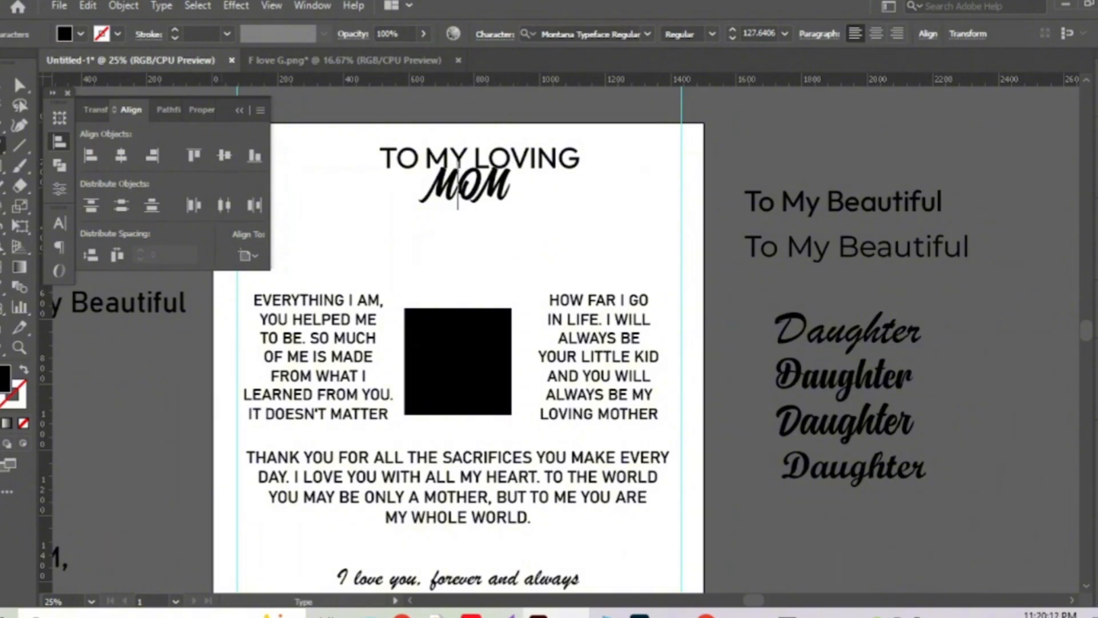
key(Escape)
Nudge MOM slightly down beneath TO MY LOVING.
mouse_move(469, 195)
mouse_down()
mouse_move(480, 187)
mouse_move(479, 220)
mouse_move(470, 212)
mouse_up()
drag(517, 272, 641, 400)
scroll(646, 226, up, 1)
click(499, 314)
Select TO MY LOVING, MOM and the closing script line in turn to check them.
scroll(499, 313, down, 2)
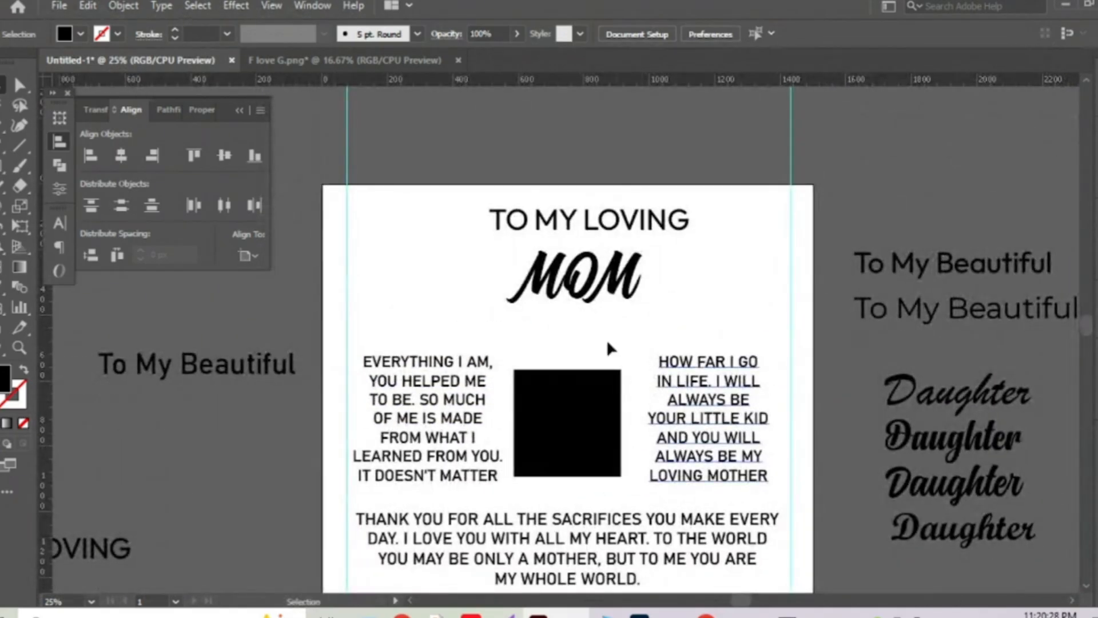
scroll(571, 320, up, 1)
drag(545, 301, 536, 299)
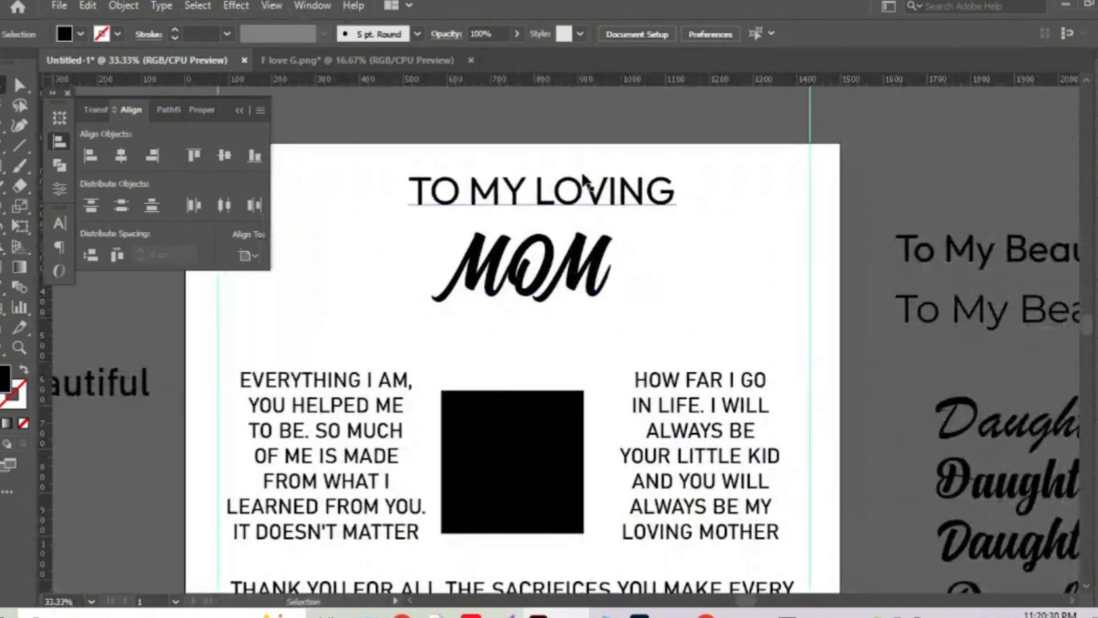
click(595, 194)
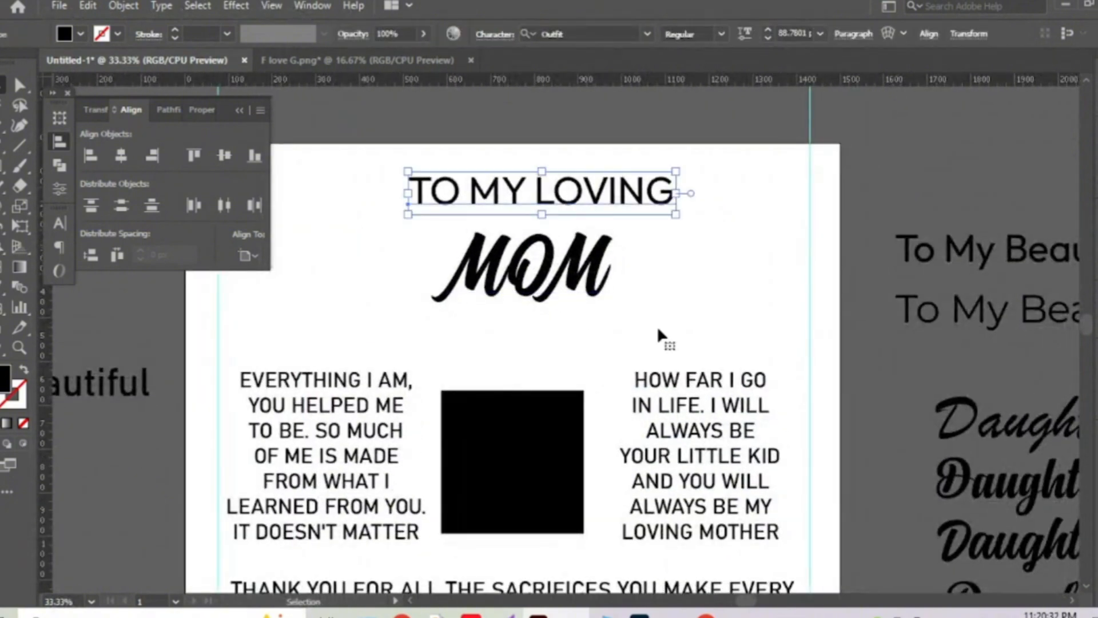
scroll(656, 335, down, 3)
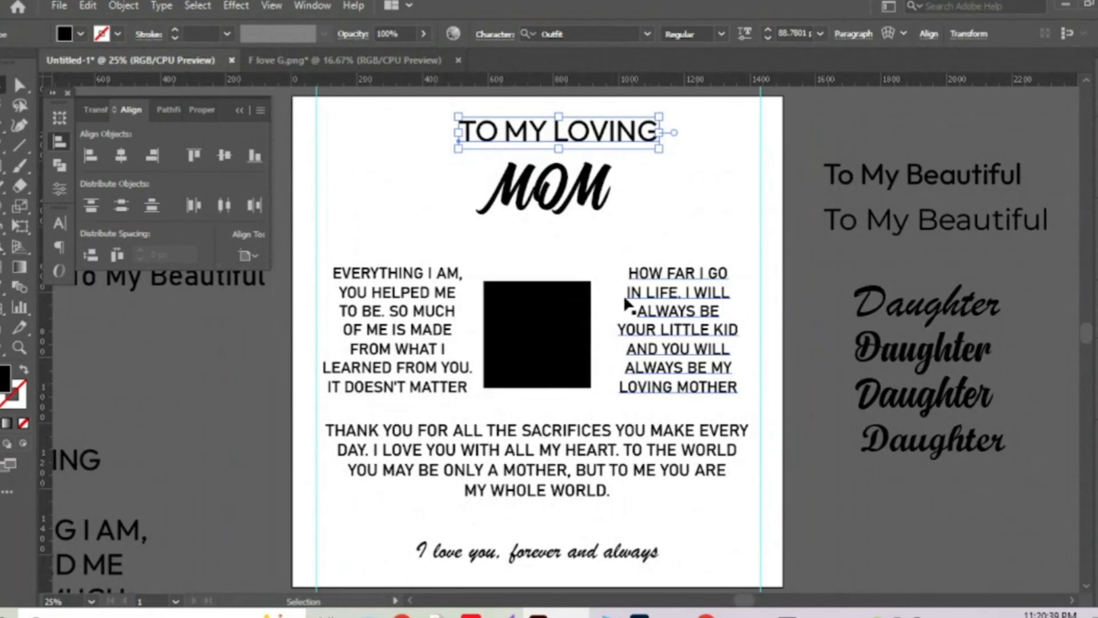
click(456, 177)
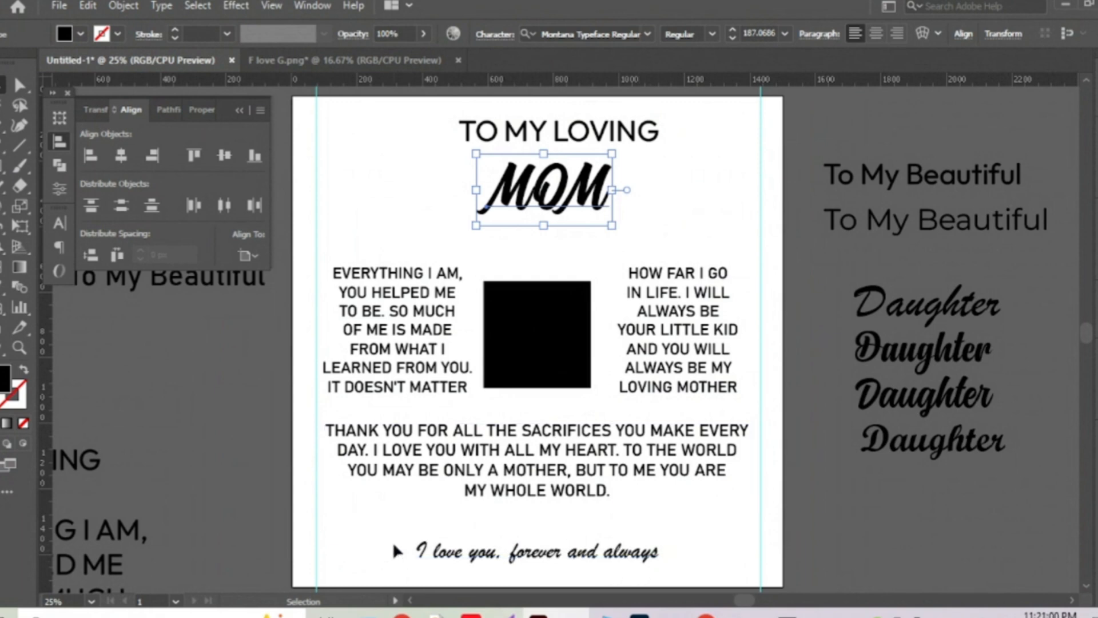
click(532, 563)
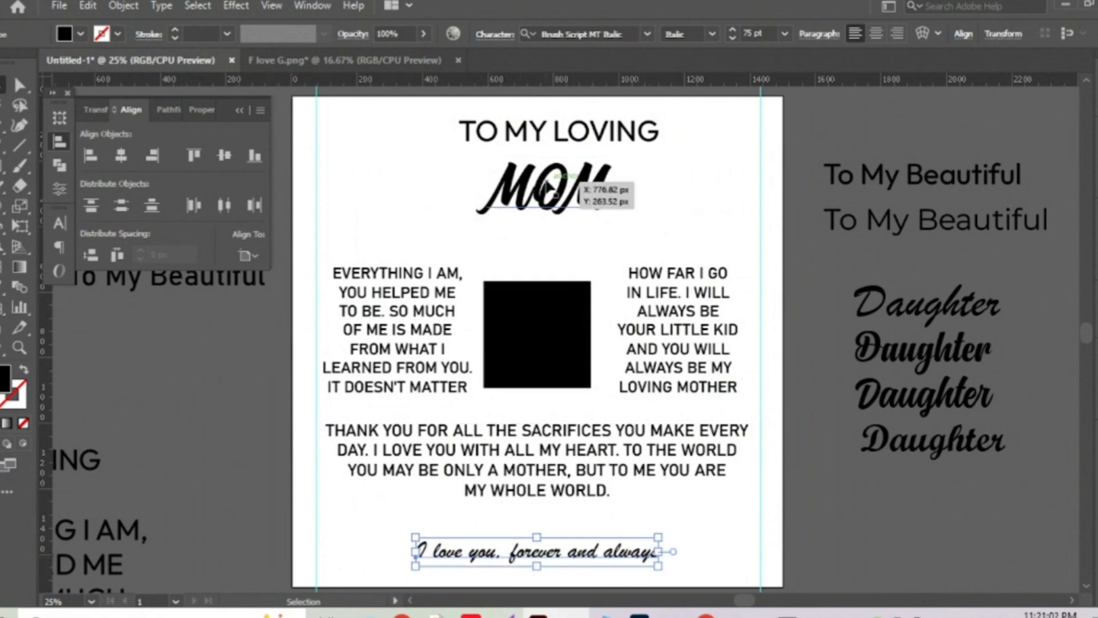
Apply MOM's font, Montana Typeface Regular, to the closing line.
click(581, 201)
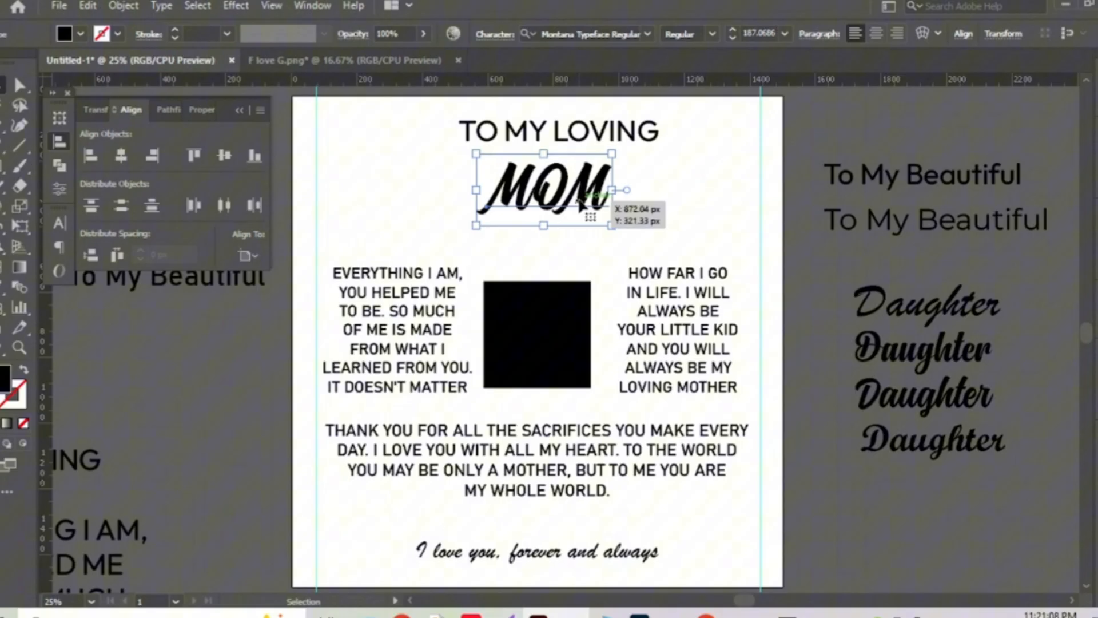
click(59, 221)
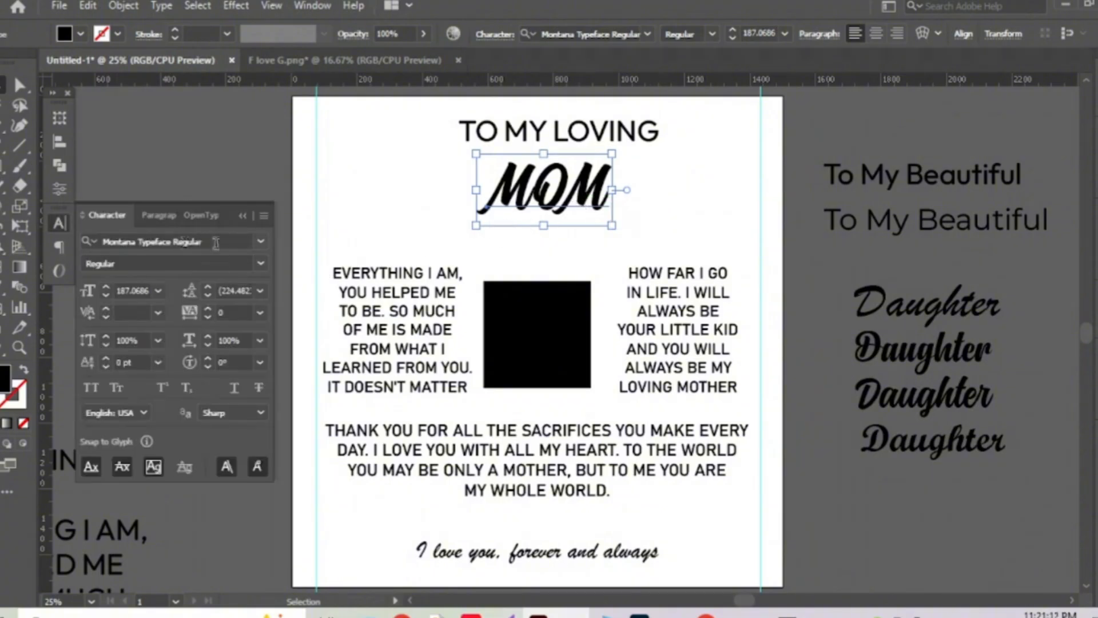
click(215, 243)
key(ctrl+c)
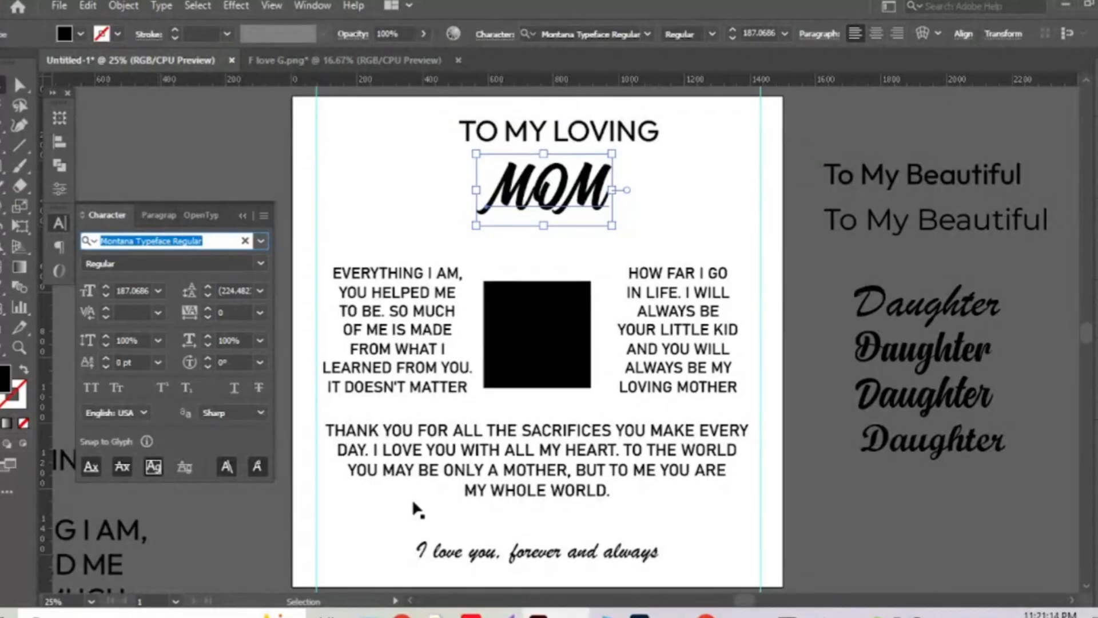
click(583, 563)
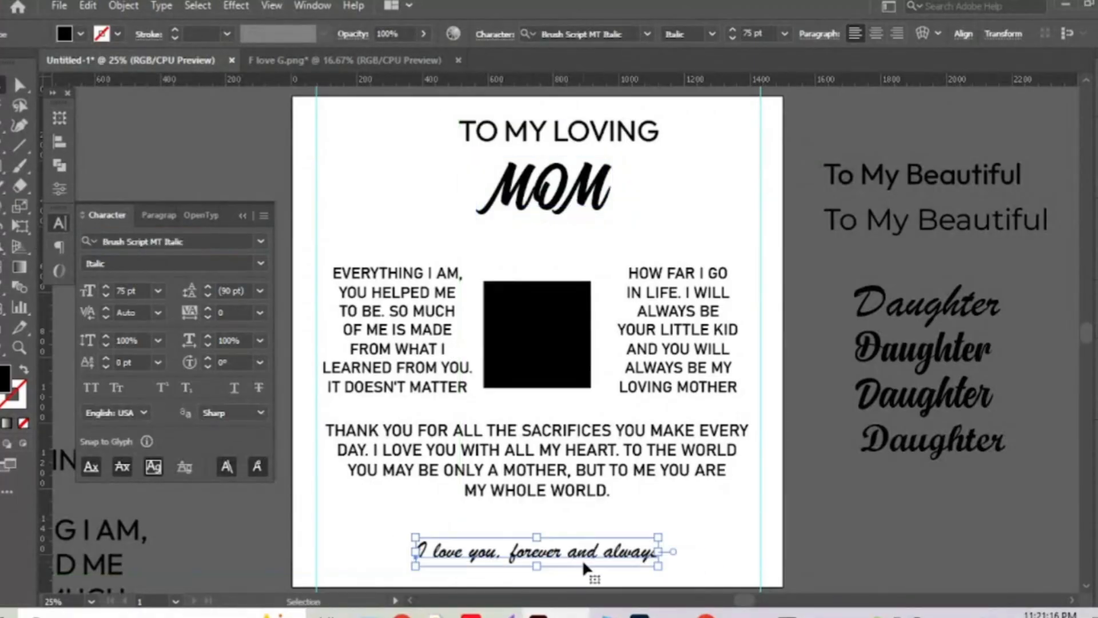
click(195, 242)
key(ctrl+v)
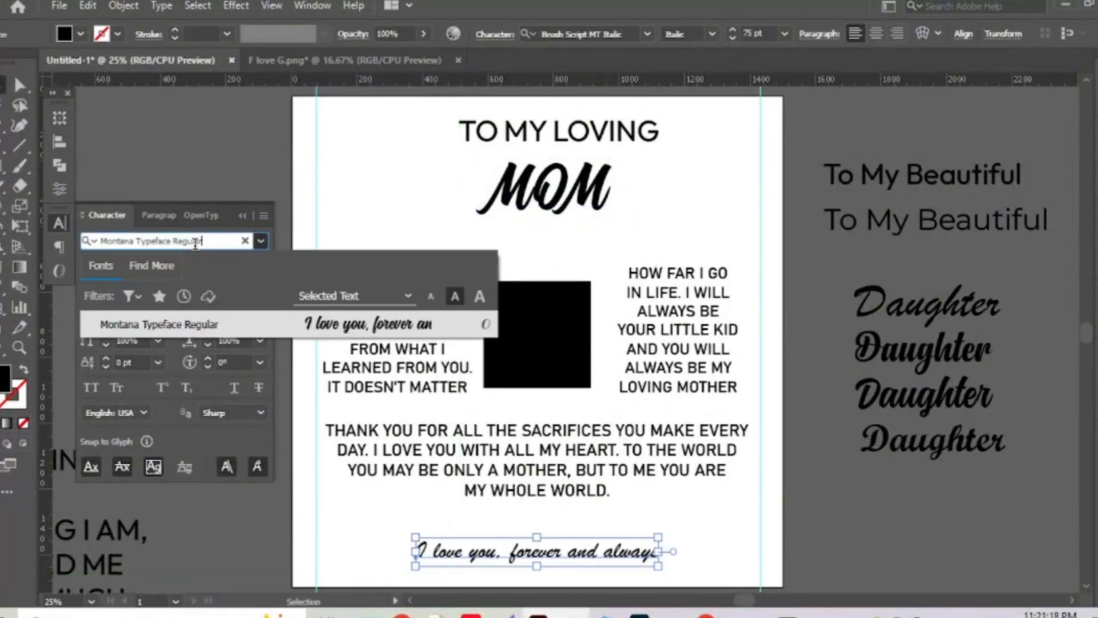
click(246, 322)
Move the closing line slightly lower on the card.
key(Return)
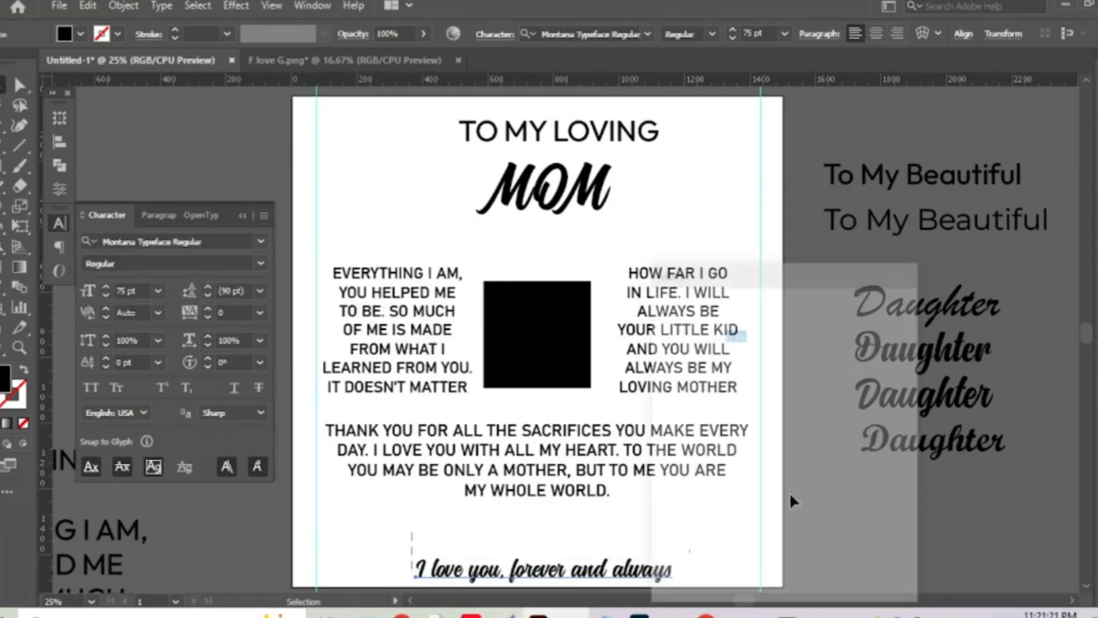
key(Return)
key(ctrl+z)
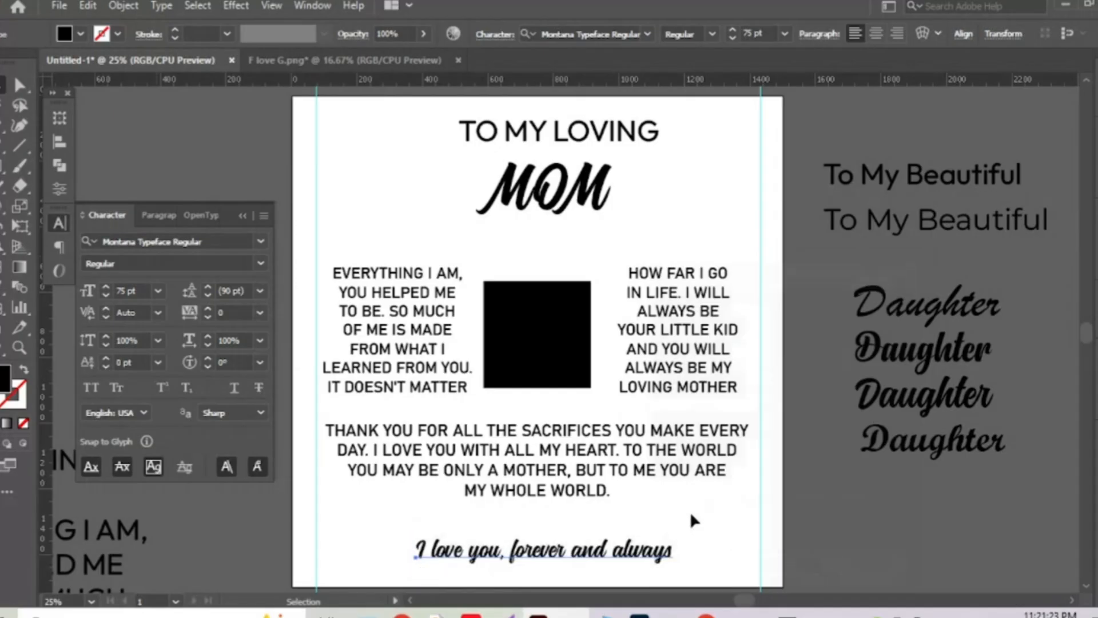
scroll(694, 216, up, 1)
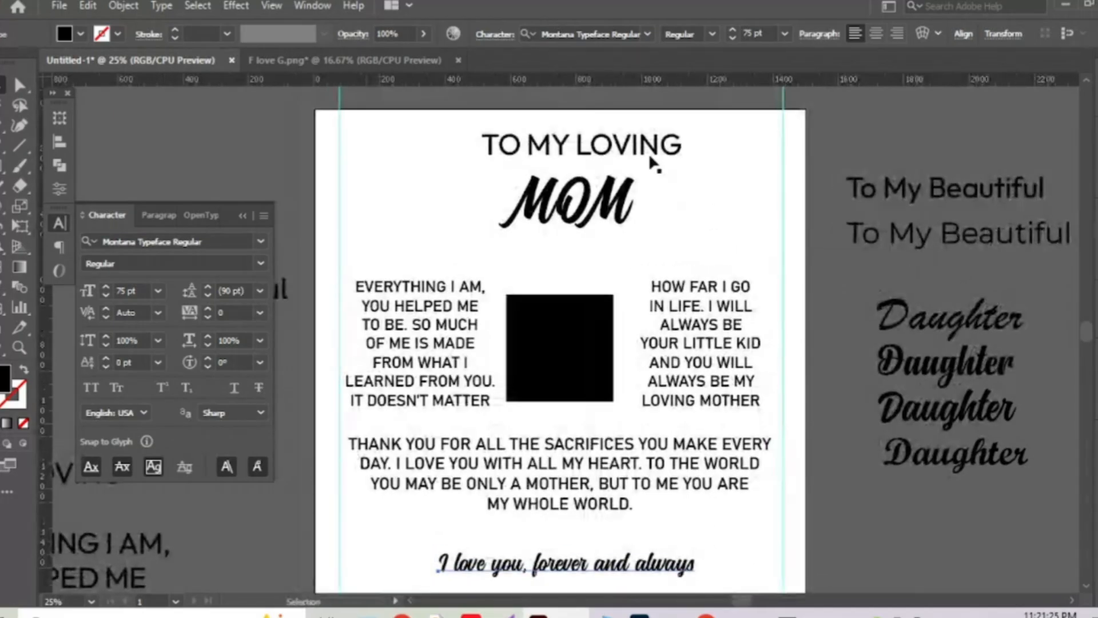
Give TO MY LOVING the left paragraph's font, centre it, and enlarge it.
click(651, 158)
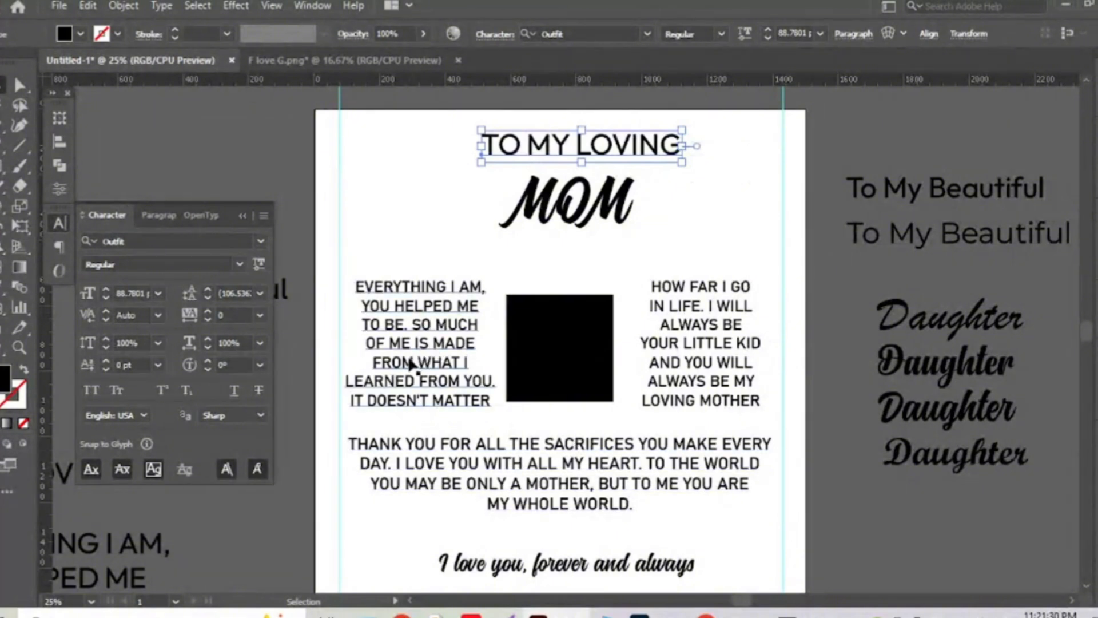
key(i)
click(403, 310)
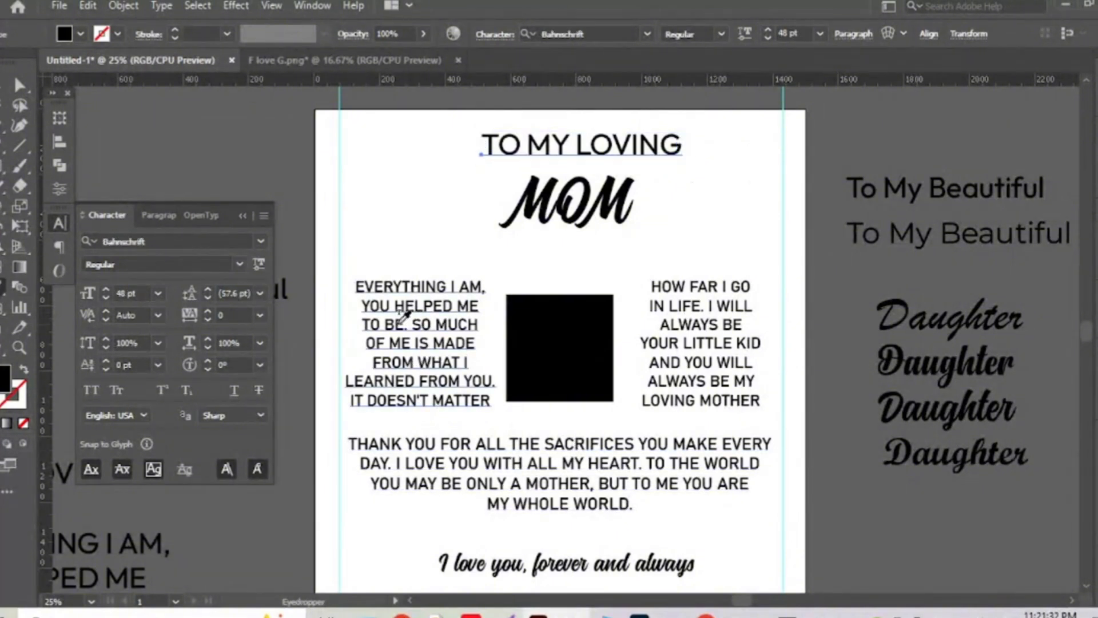
click(19, 86)
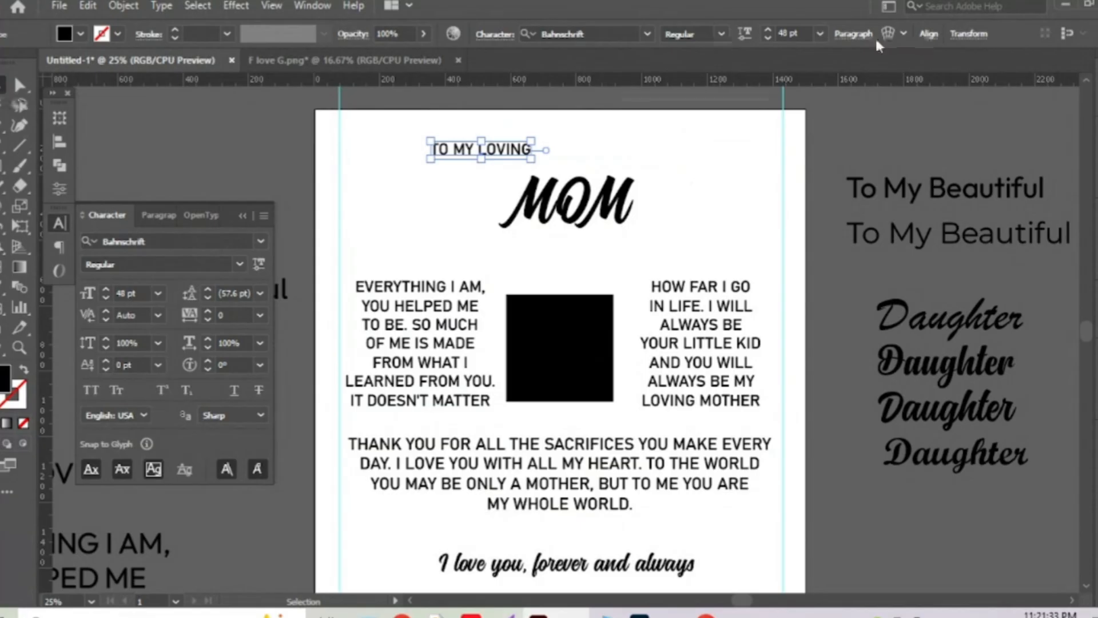
click(59, 141)
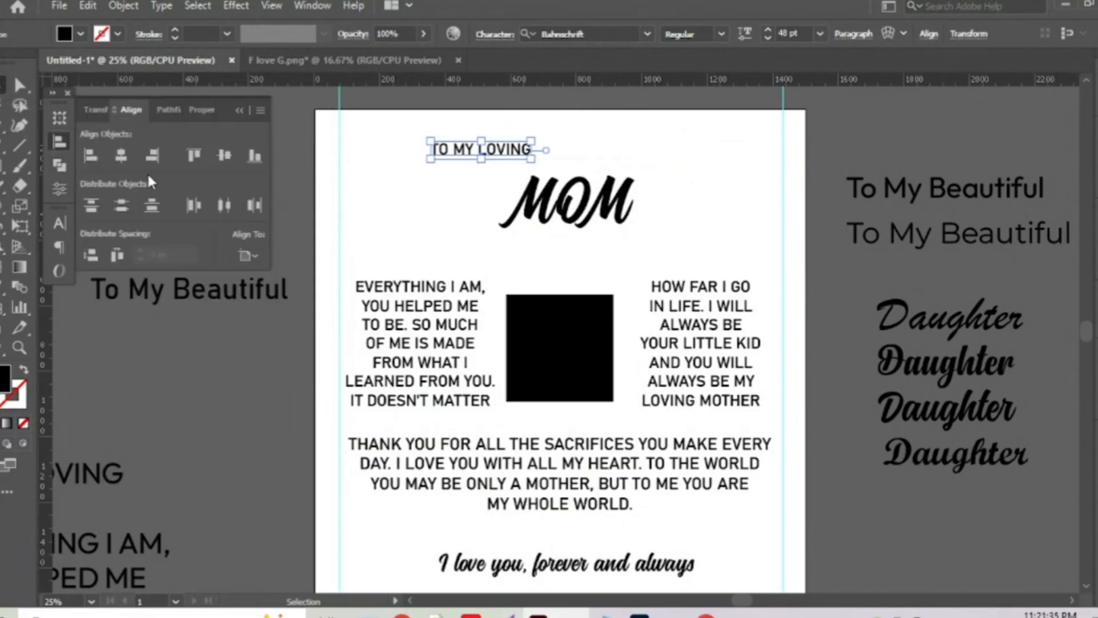
click(123, 149)
scroll(563, 119, up, 2)
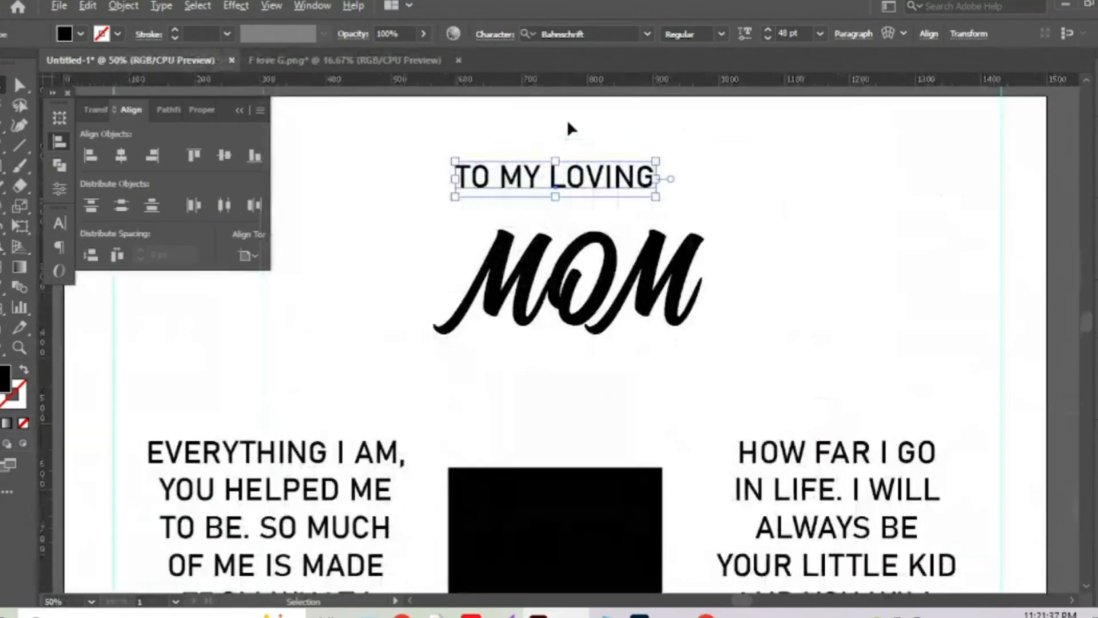
drag(656, 179, 698, 209)
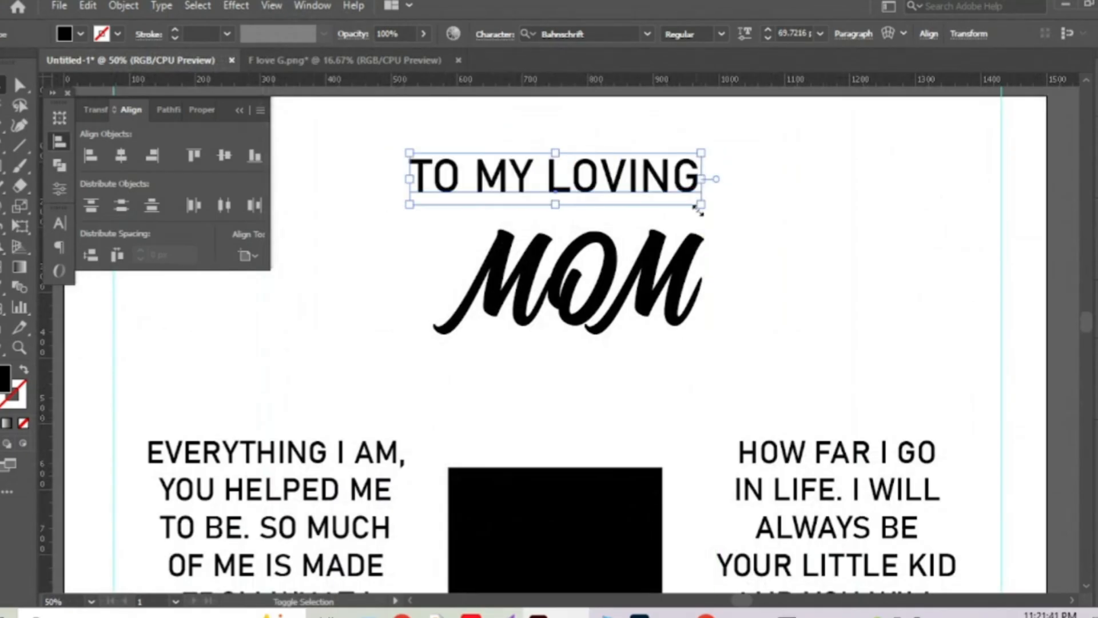
Centre MOM horizontally and nudge it up closer beneath the heading.
drag(772, 333, 458, 264)
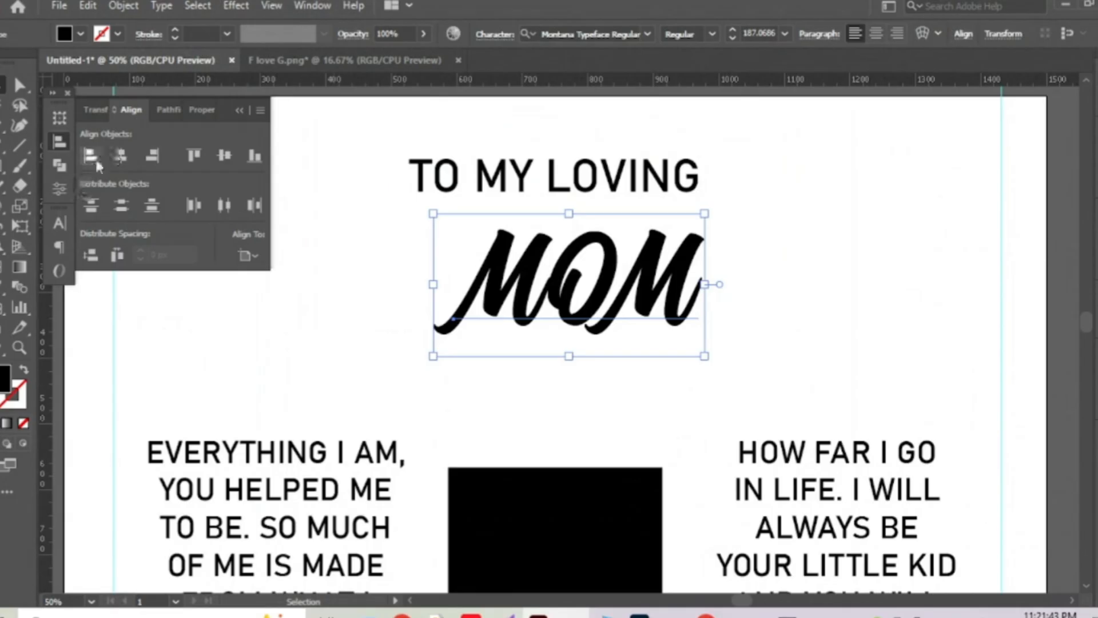
click(120, 155)
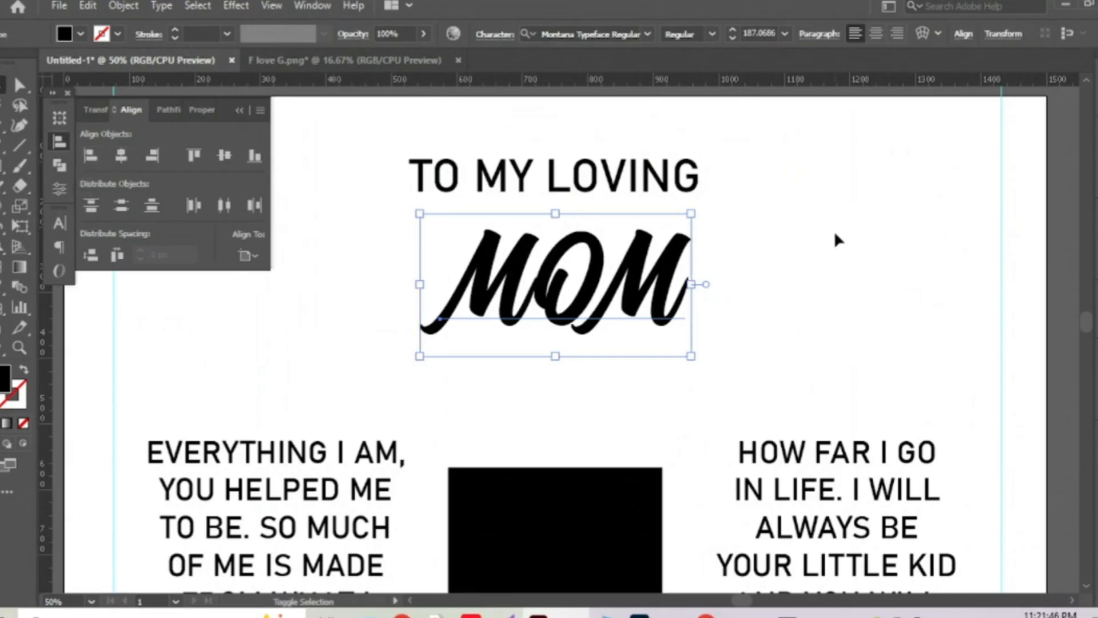
key(shift+Up)
key(shift+Up)
key(shift+Up)
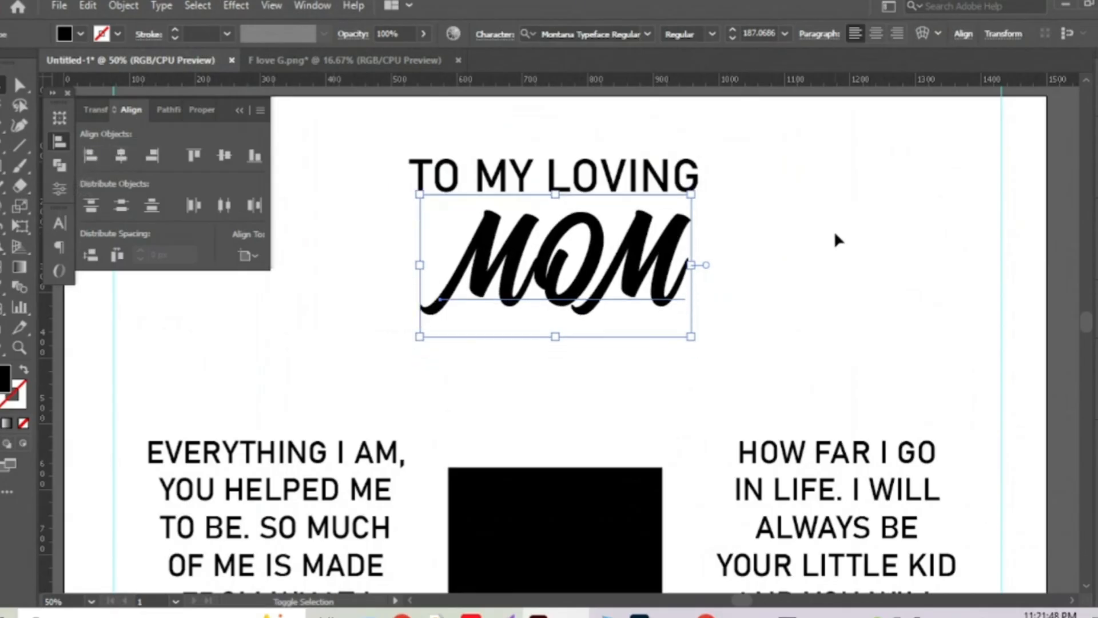
key(shift+Down)
Nudge the thank-you paragraph down one step, then select the EVERYTHING I AM paragraph.
key(ctrl+shift+a)
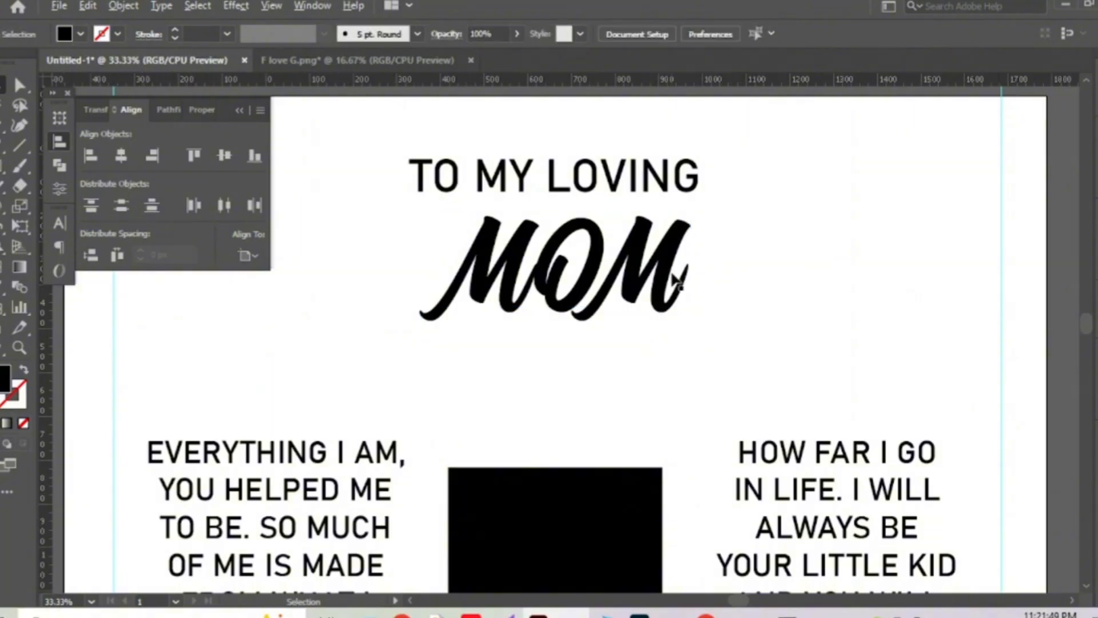
alt+scroll(669, 268, down, 1)
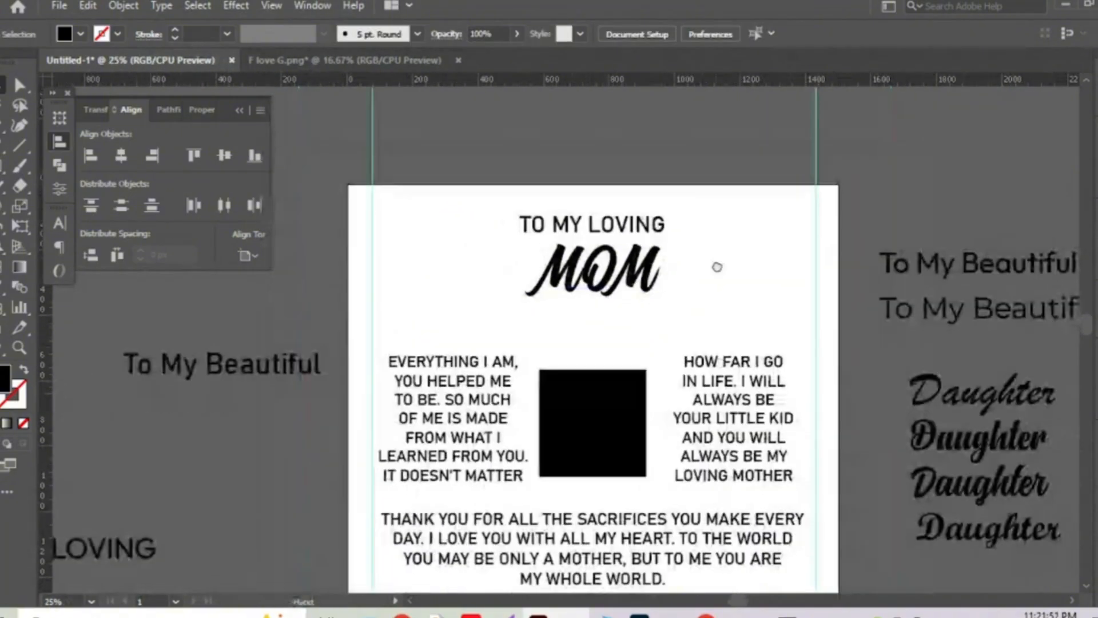
drag(719, 359, 715, 232)
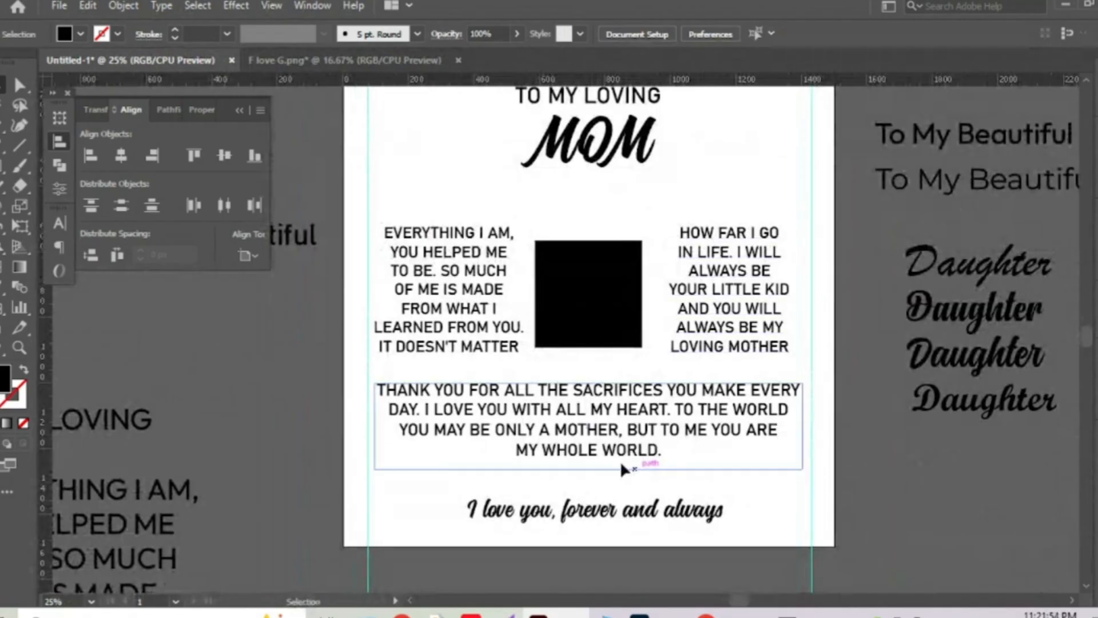
click(652, 450)
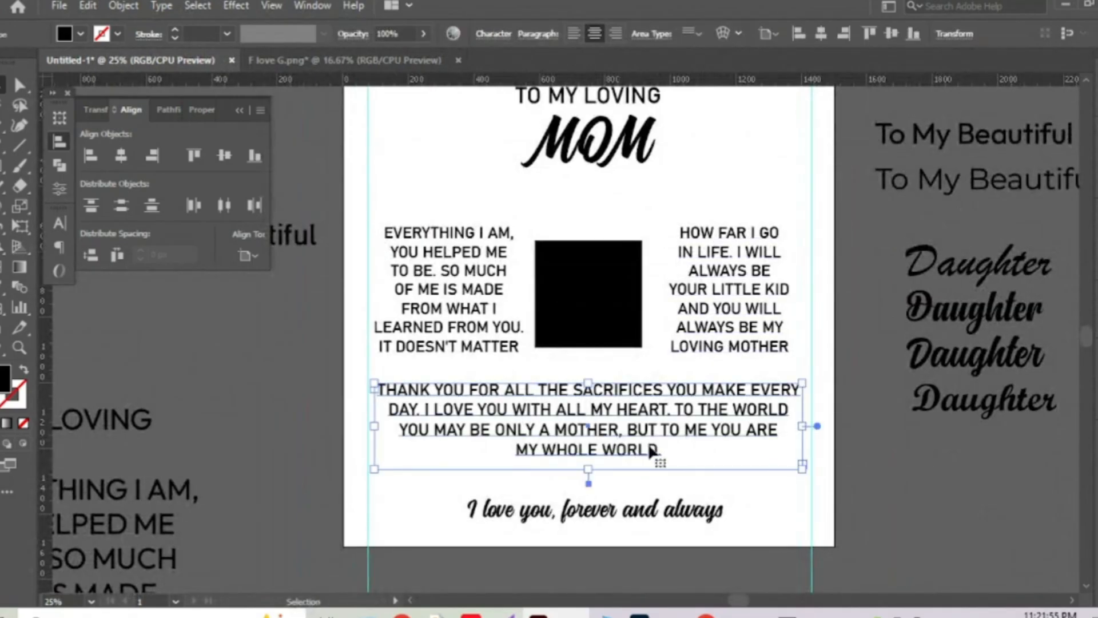
key(shift+Down)
key(shift+Down)
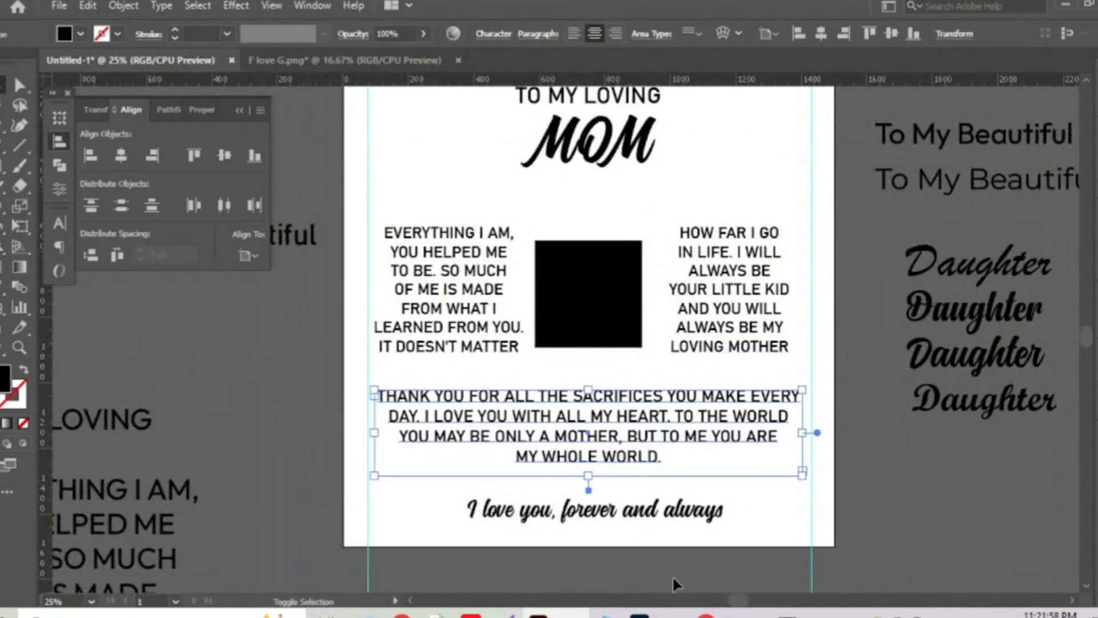
scroll(675, 274, up, 3)
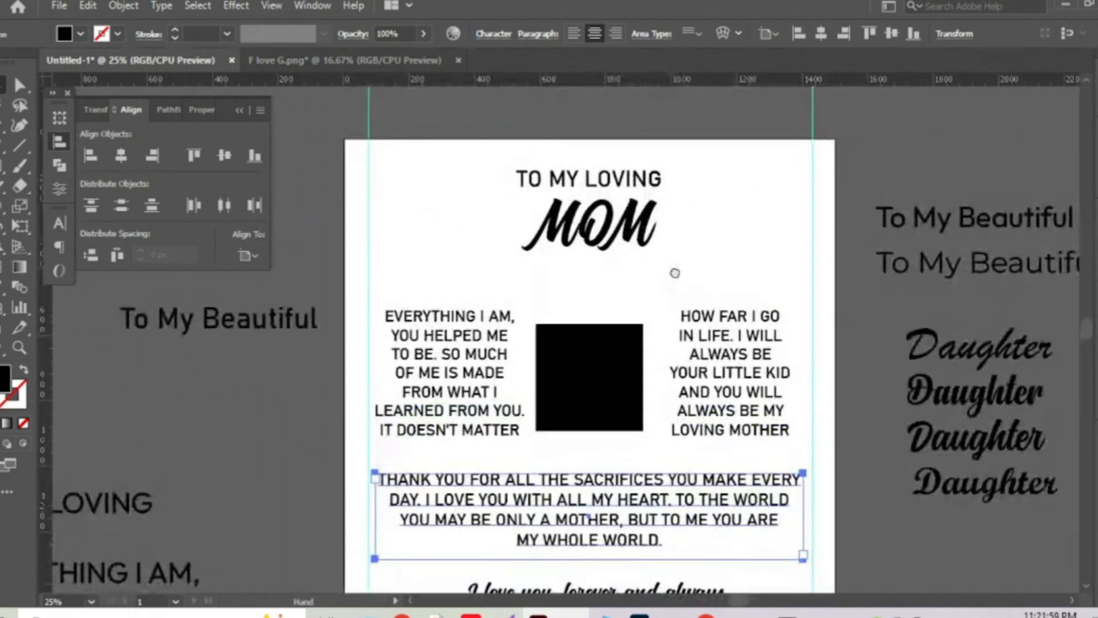
drag(675, 273, 683, 277)
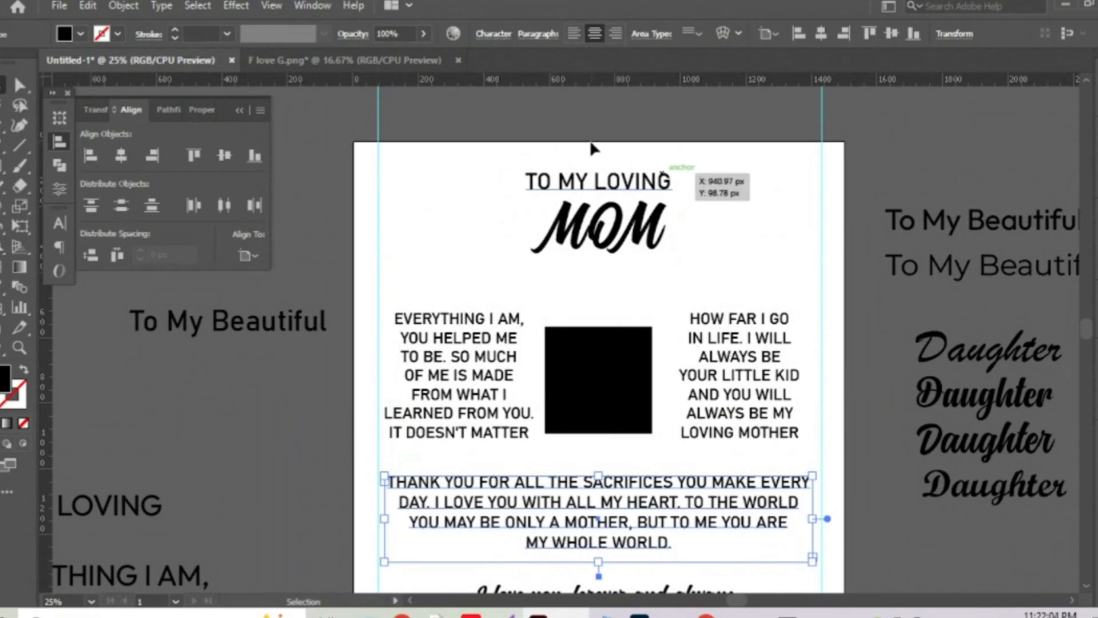
scroll(586, 149, down, 3)
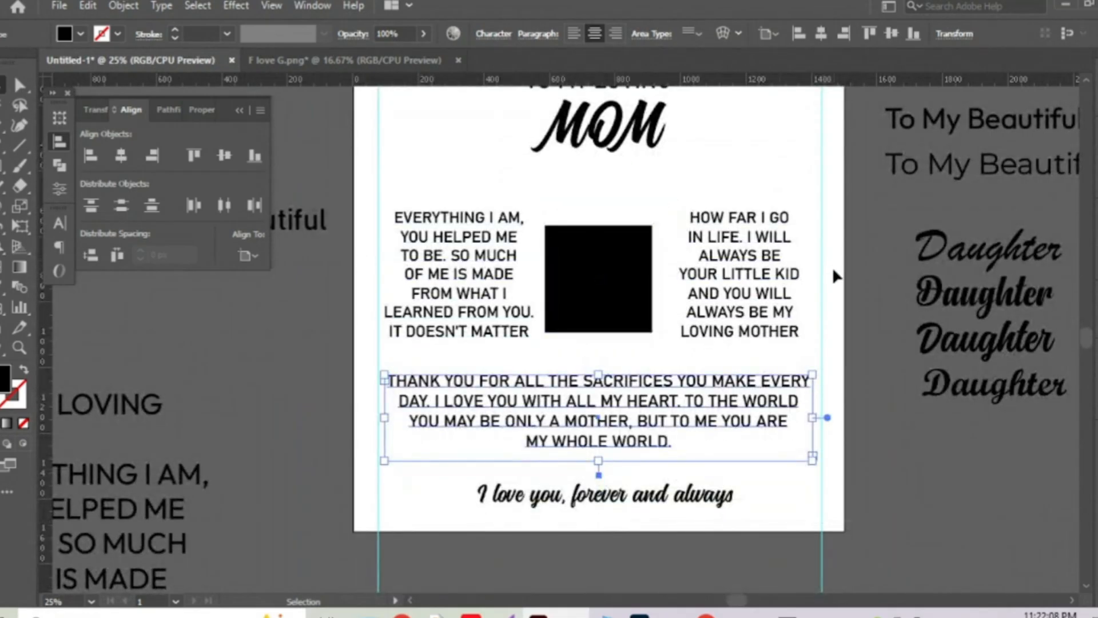
click(482, 260)
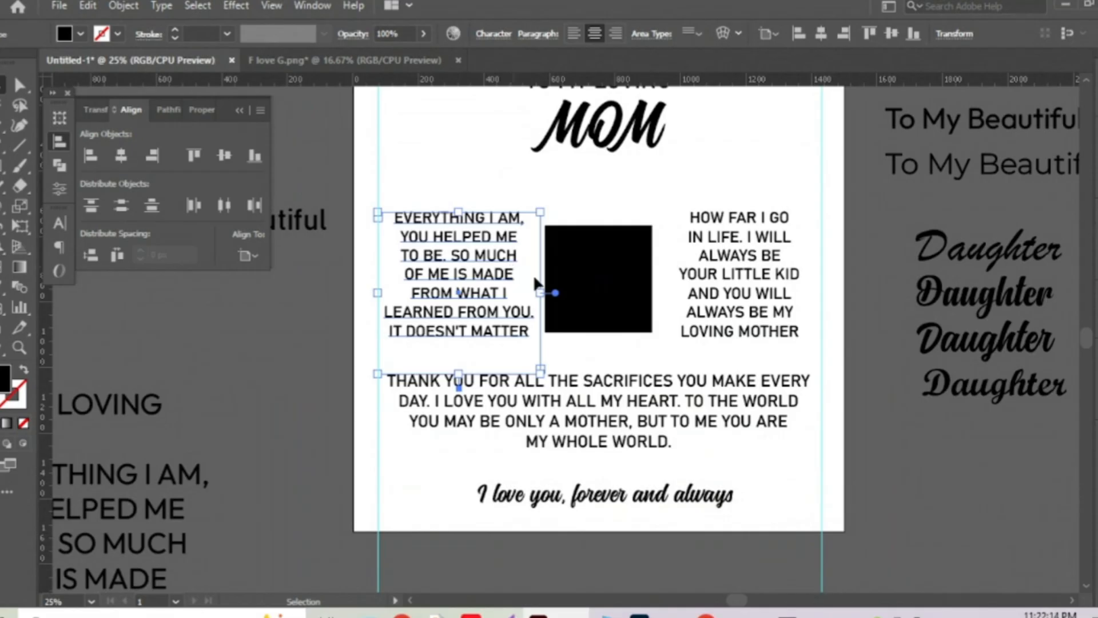
Left-align the EVERYTHING I AM column and right-align the HOW FAR I GO column.
click(575, 34)
click(745, 254)
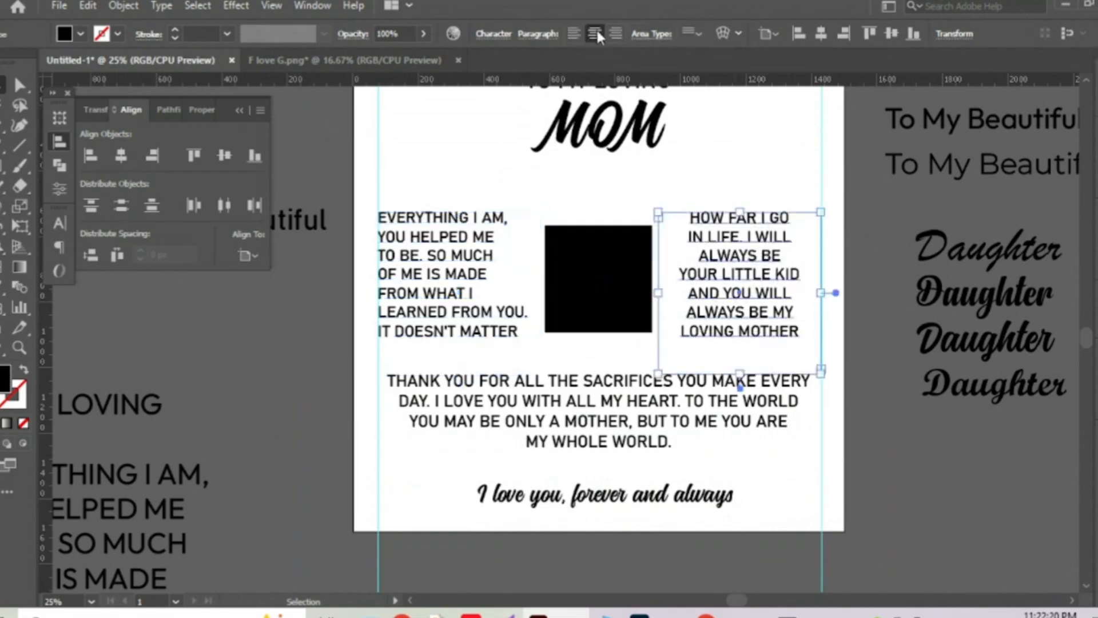
click(615, 34)
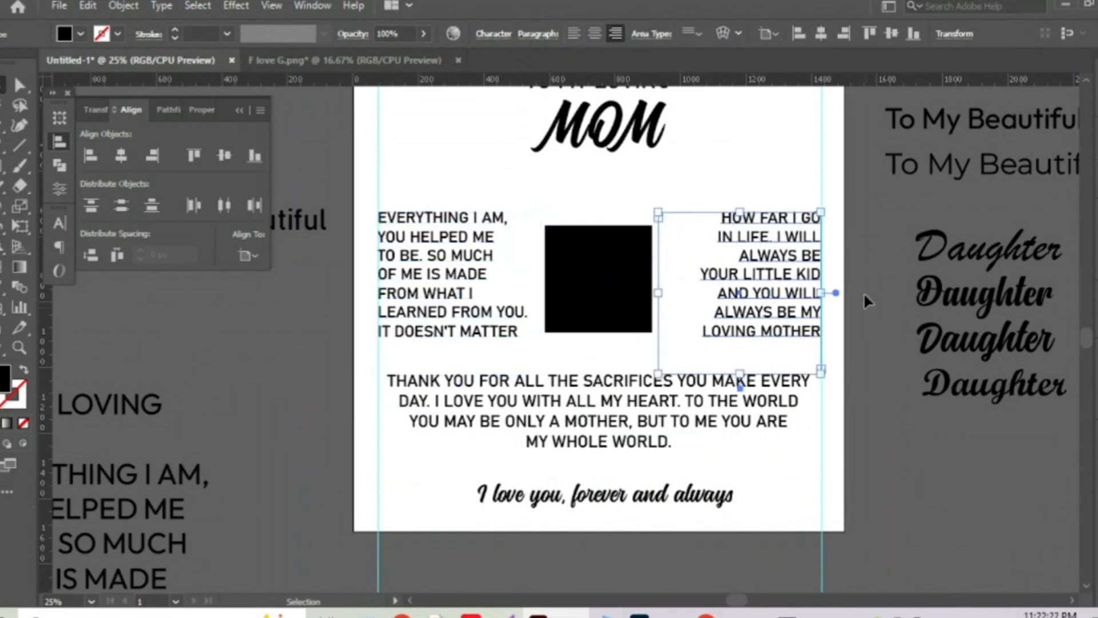
Select both side columns with the black frame and raise their font size to 50 pt.
shift+click(466, 275)
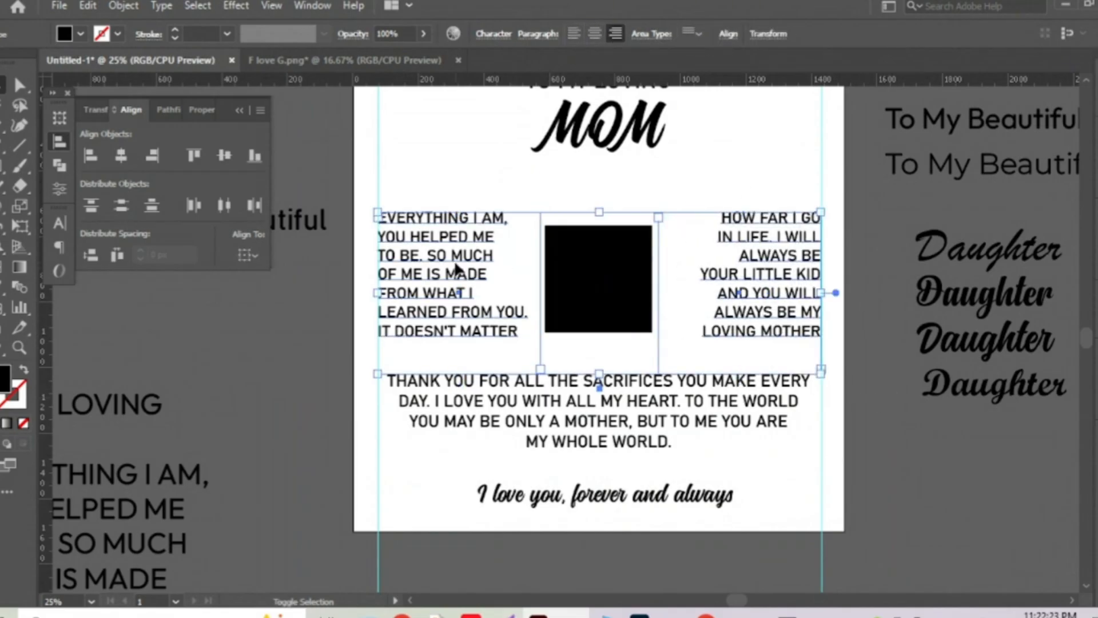
click(57, 222)
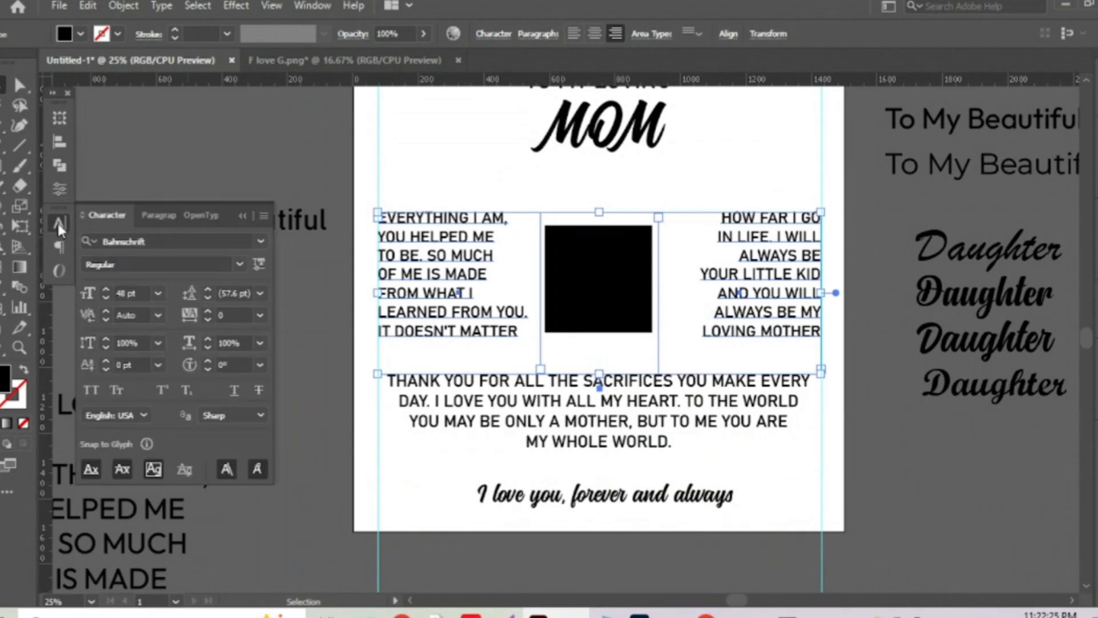
click(146, 290)
key(Up)
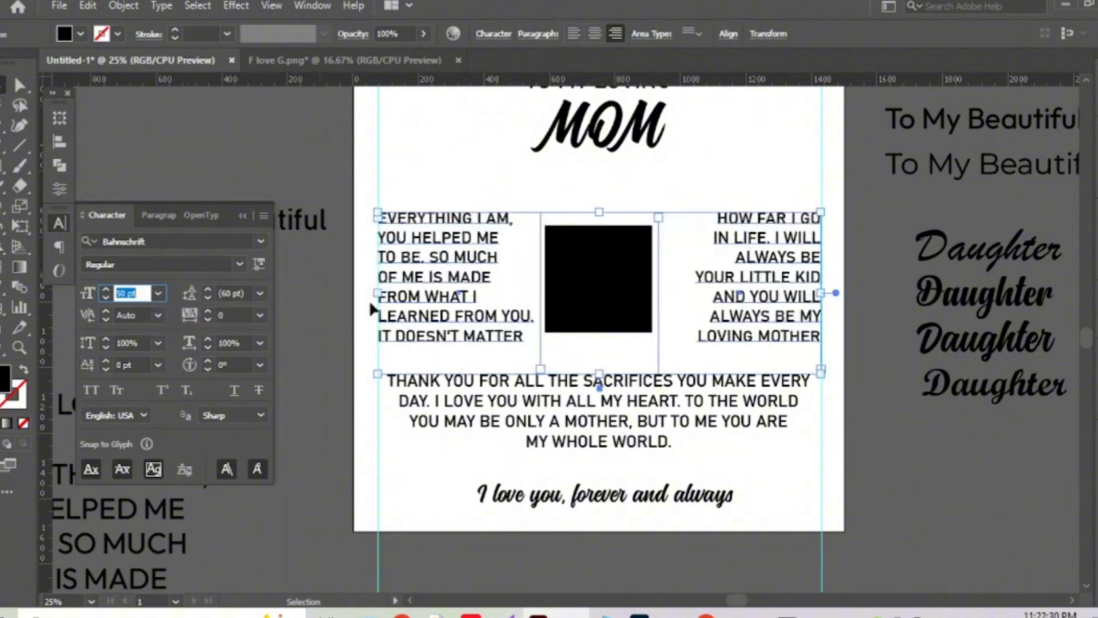
click(825, 153)
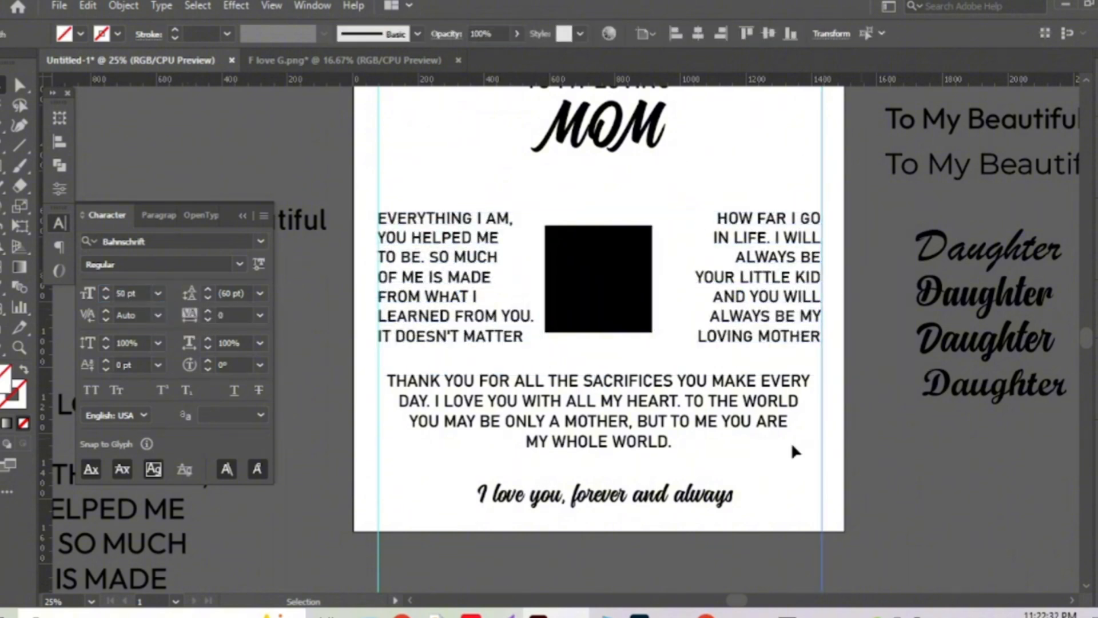
click(675, 422)
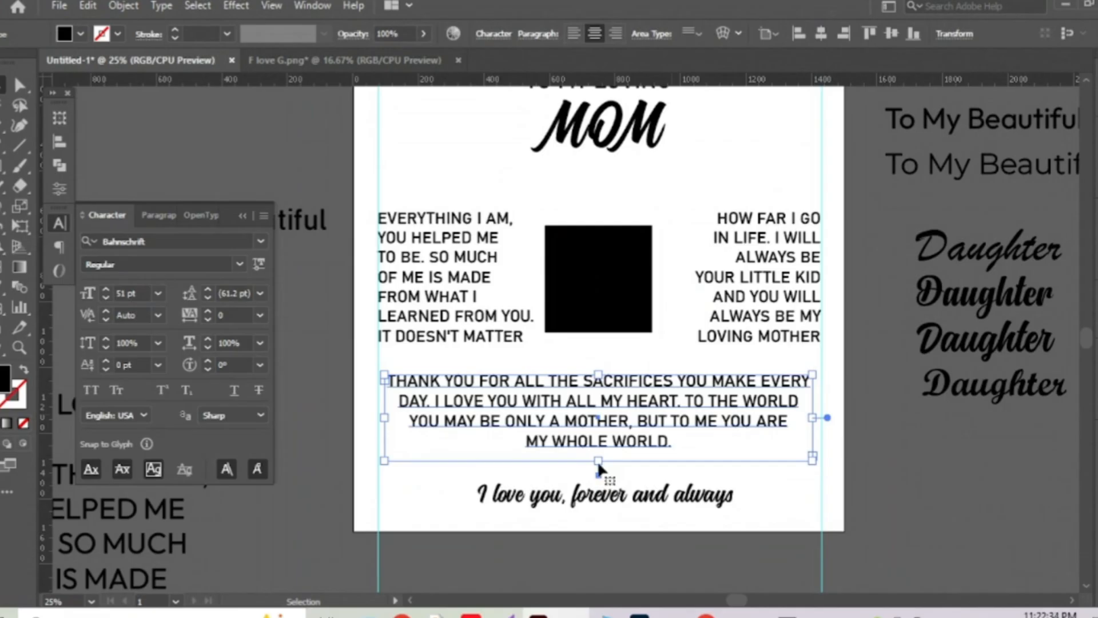
Extend the bottom paragraph frame downward and raise its text to 52 pt.
drag(597, 461, 599, 475)
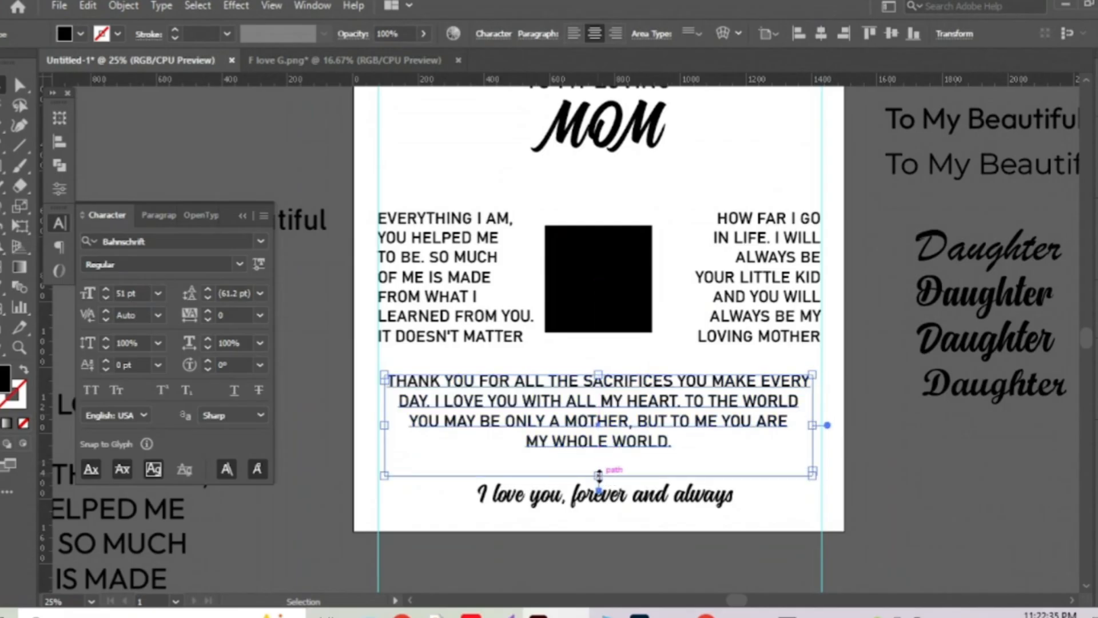
click(106, 289)
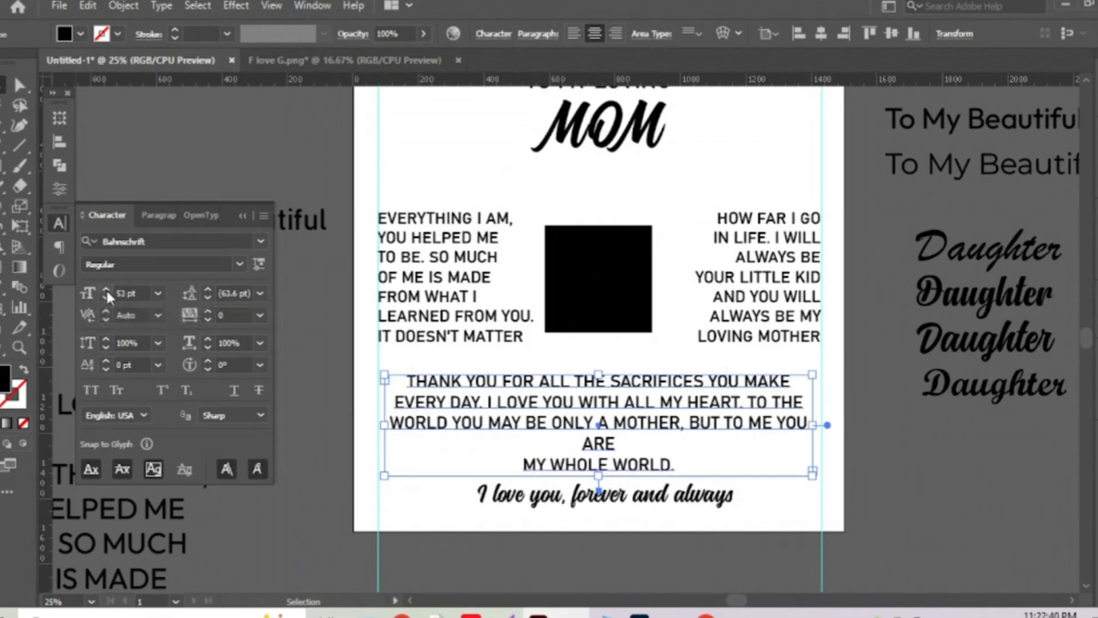
click(522, 466)
Rebreak the paragraph lines so YOU starts the last line ending MY WHOLE WORLD.
click(526, 466)
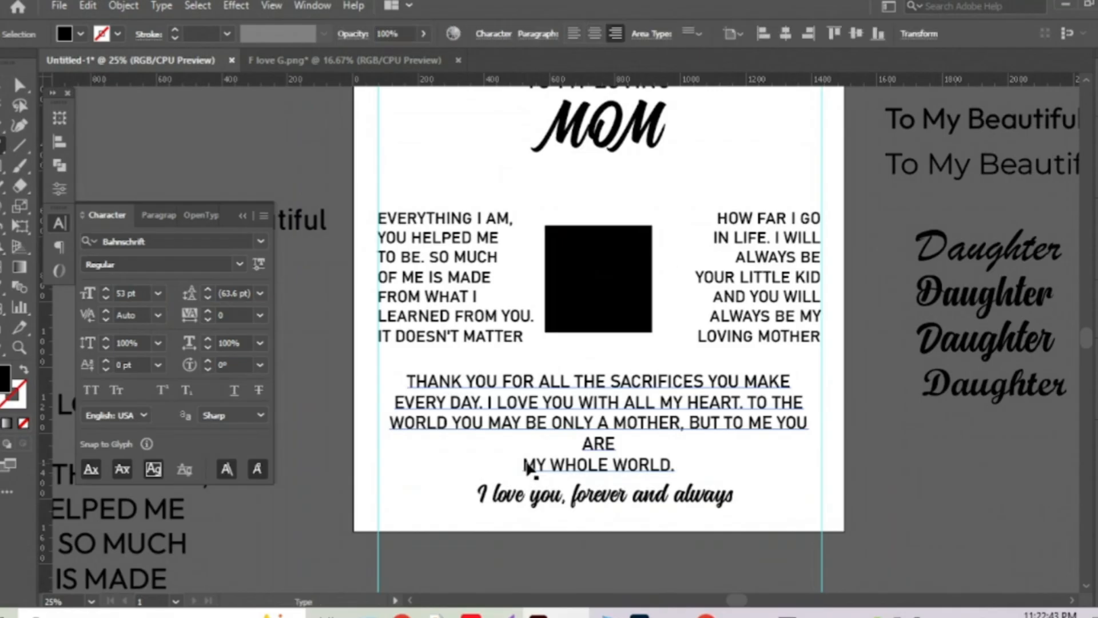
double_click(526, 466)
click(523, 463)
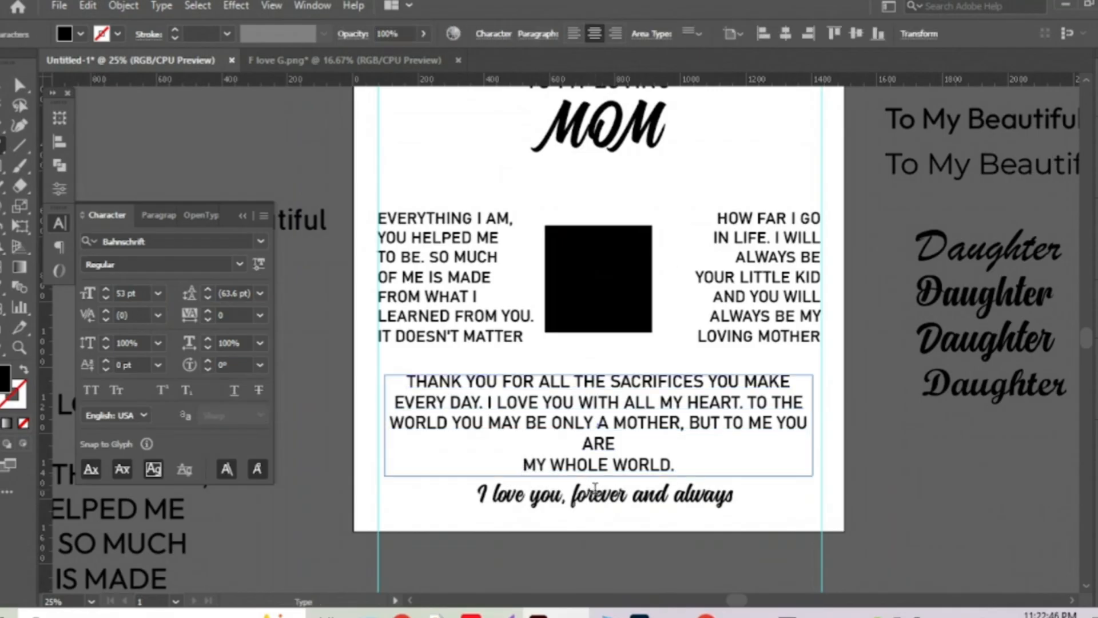
key(BackSpace)
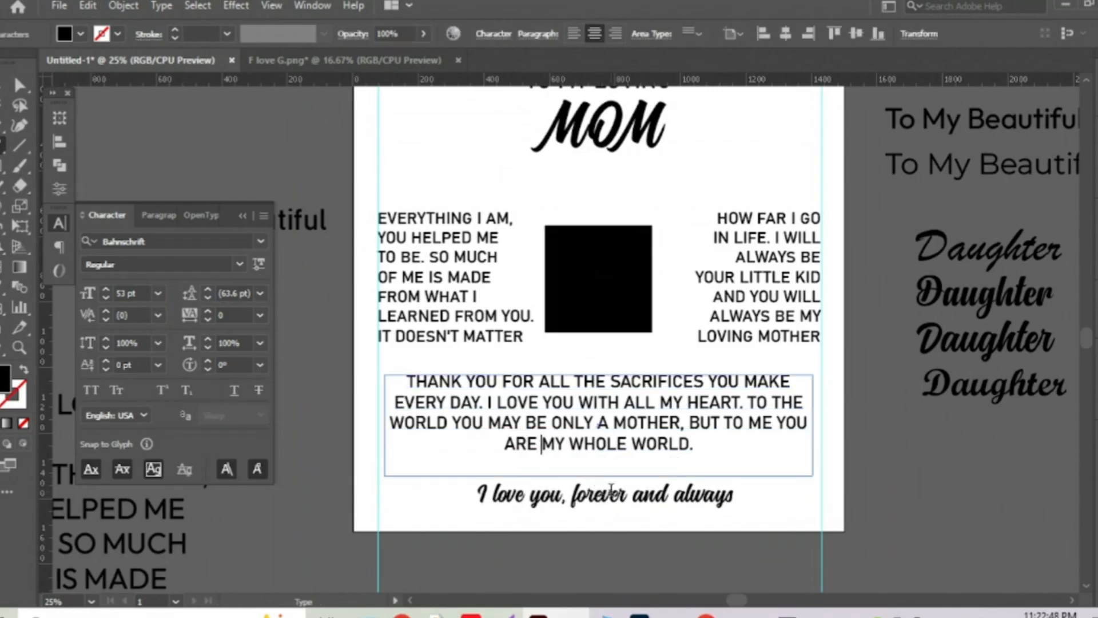
click(776, 421)
key(BackSpace)
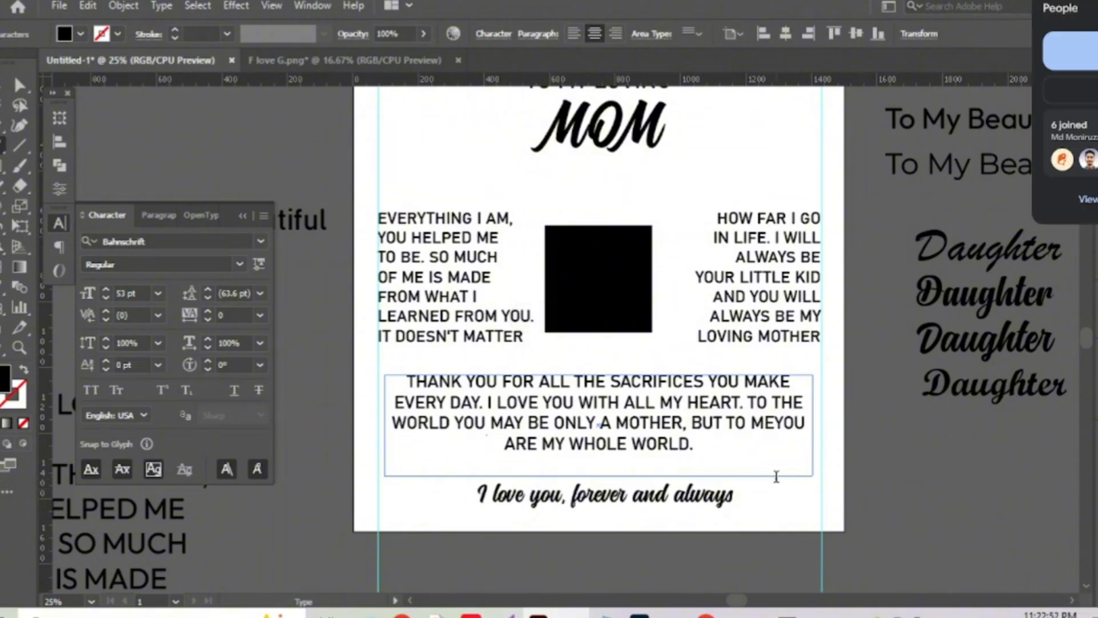
key(Return)
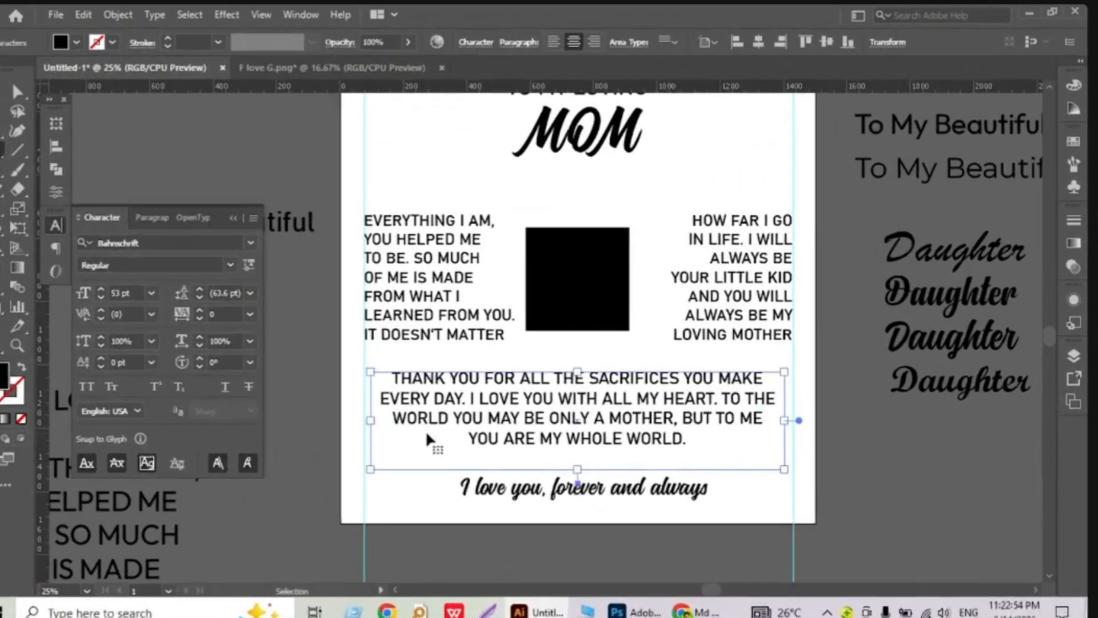
Raise the whole paragraph to 54 pt and shorten its frame from the bottom.
key(ctrl+a)
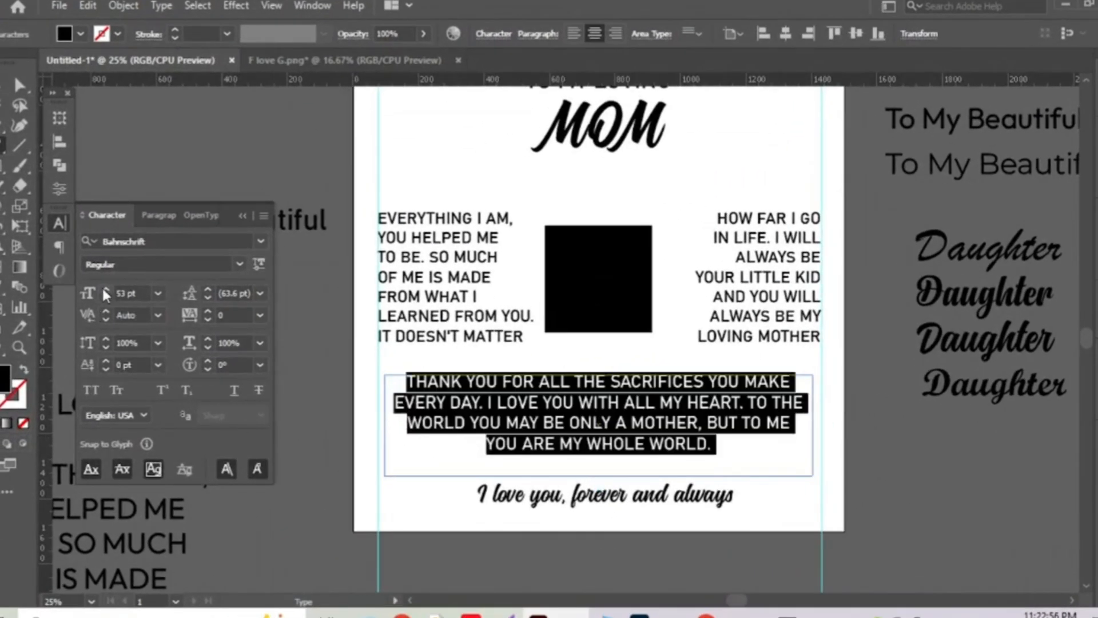
click(105, 289)
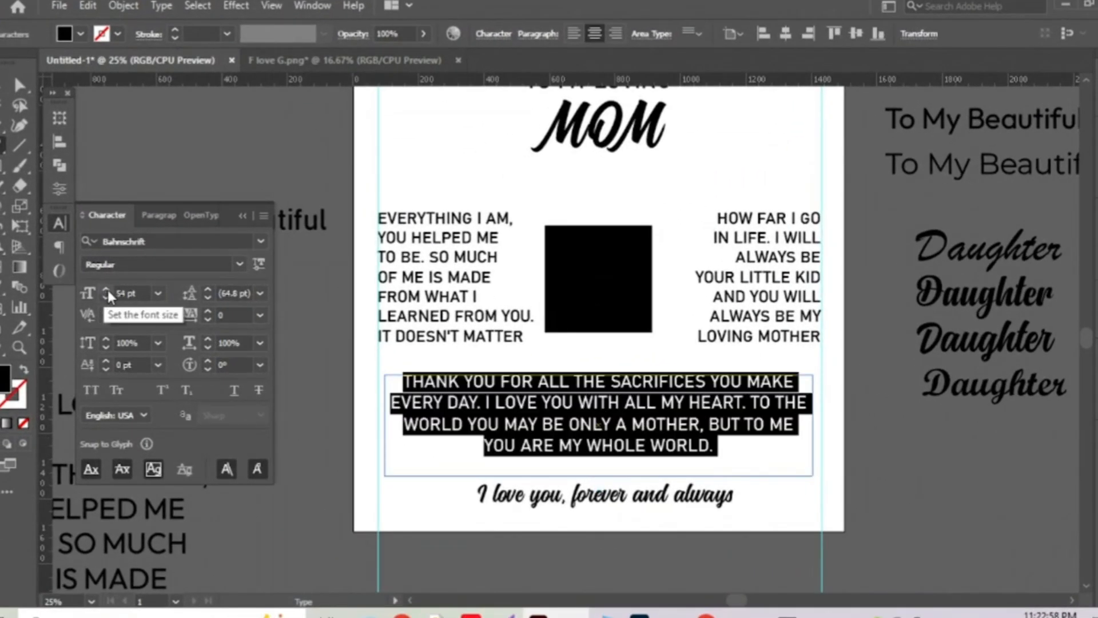
click(20, 86)
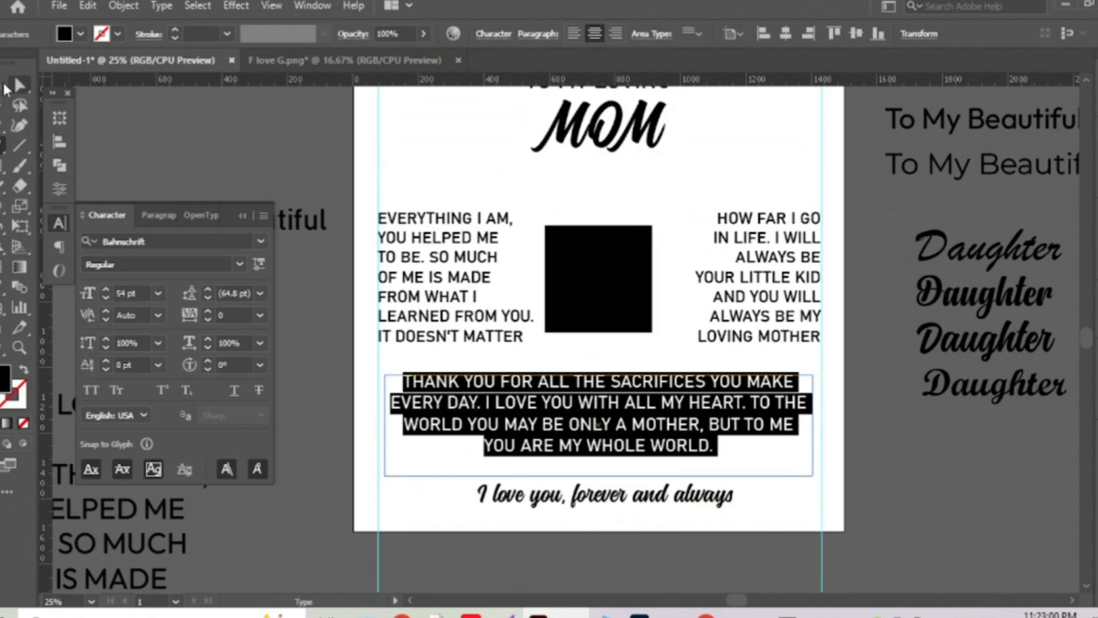
drag(598, 473, 596, 461)
scroll(721, 547, up, 3)
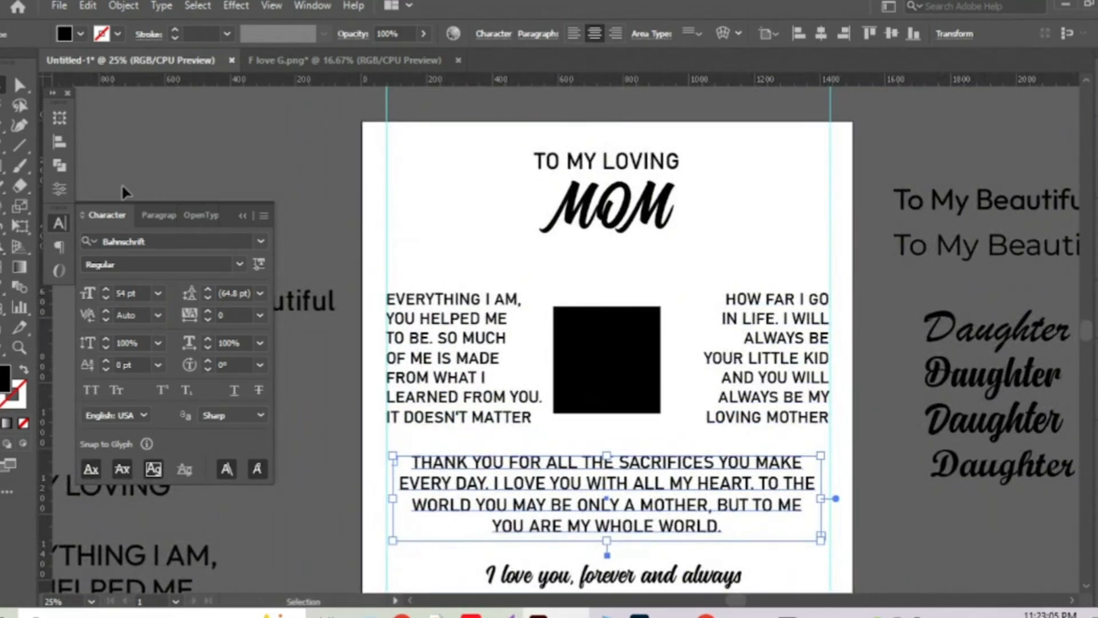
Draw a wide black rectangle bar above the TO MY LOVING heading.
key(m)
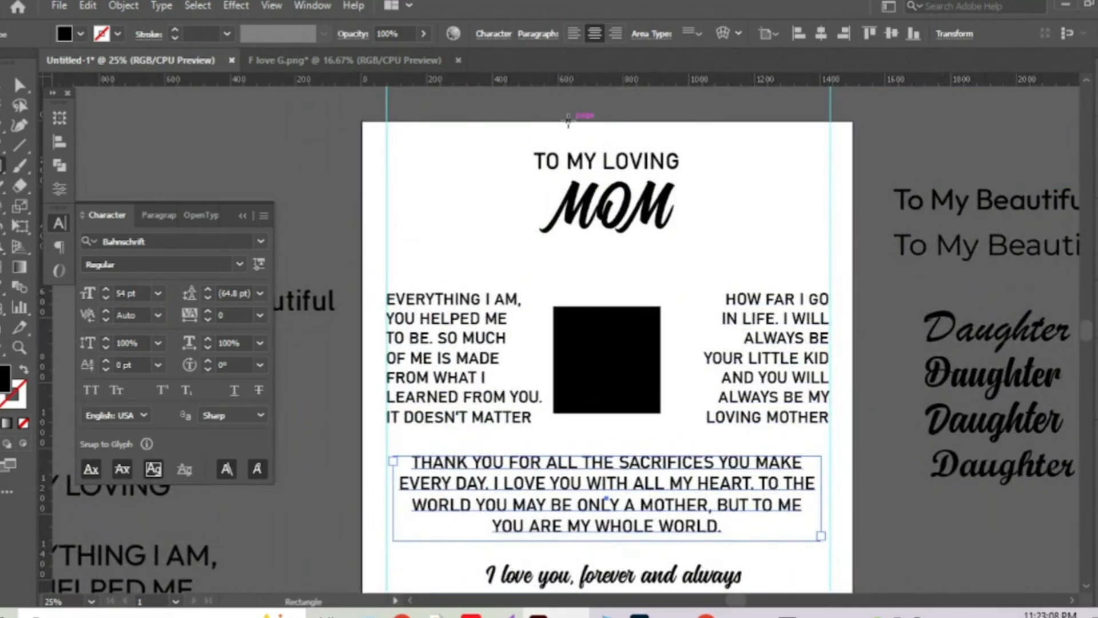
drag(567, 121, 768, 134)
key(v)
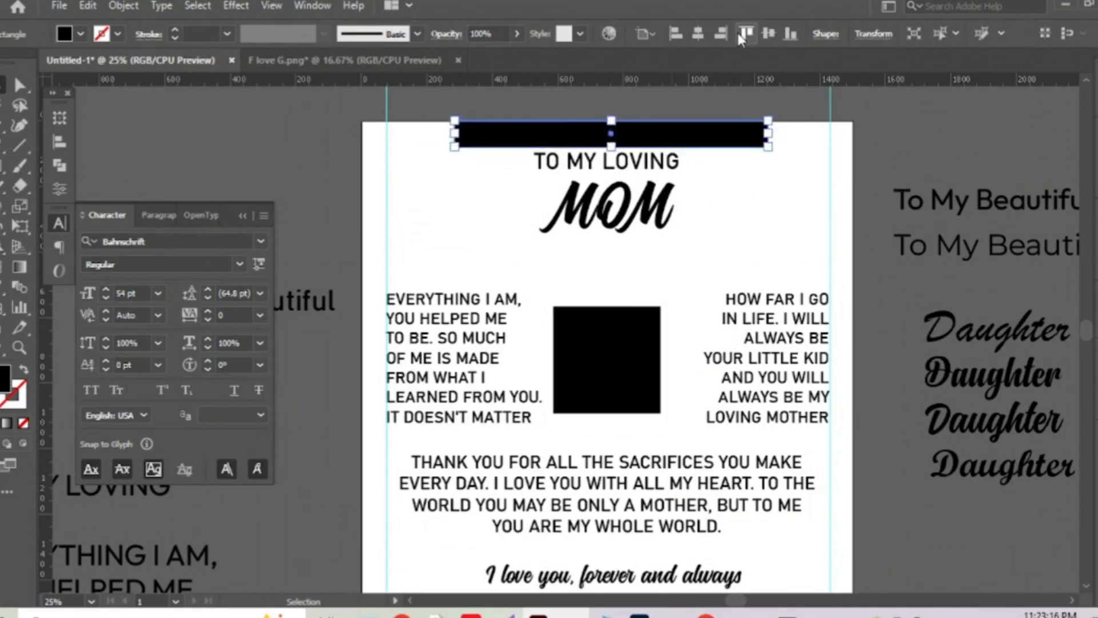
Nudge the TO MY LOVING and MOM heading slightly upward.
scroll(597, 150, up, 1)
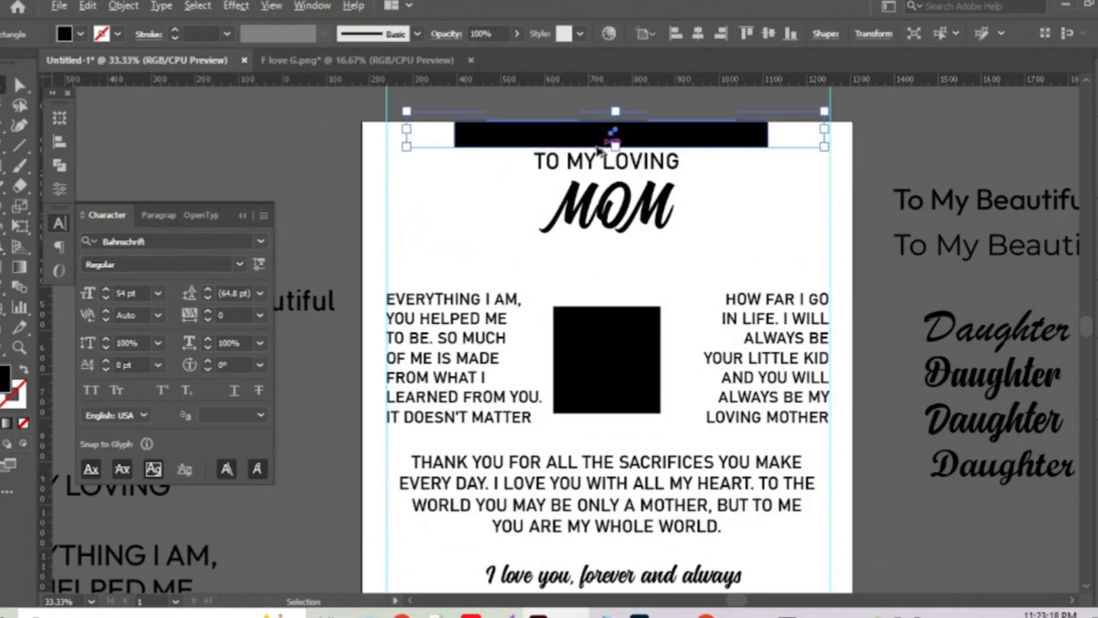
scroll(598, 150, up, 1)
scroll(698, 229, up, 2)
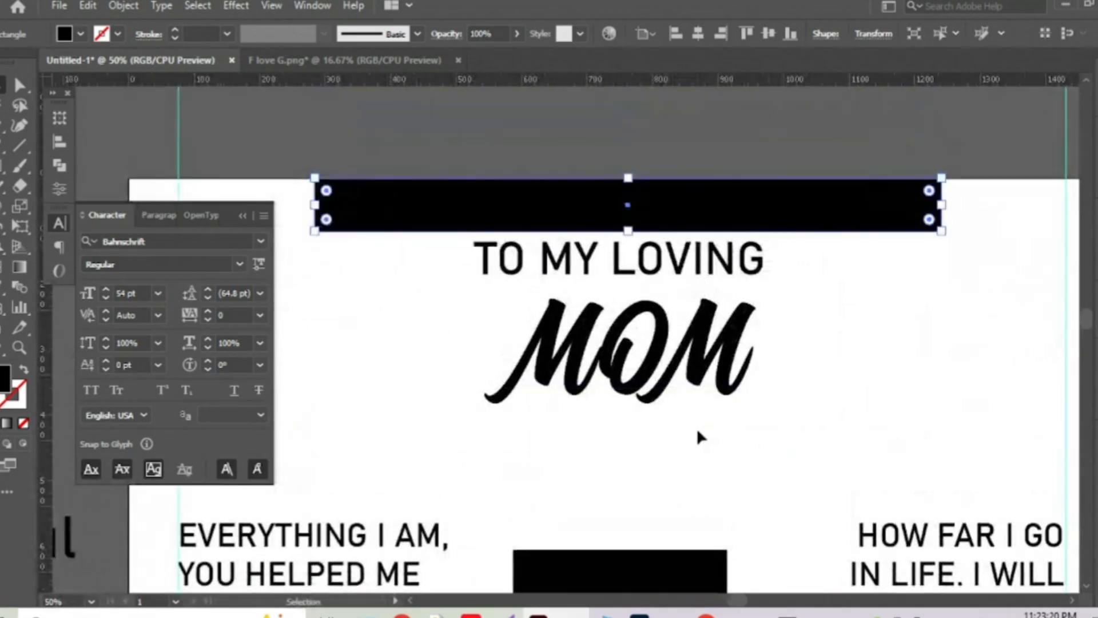
drag(769, 451, 754, 331)
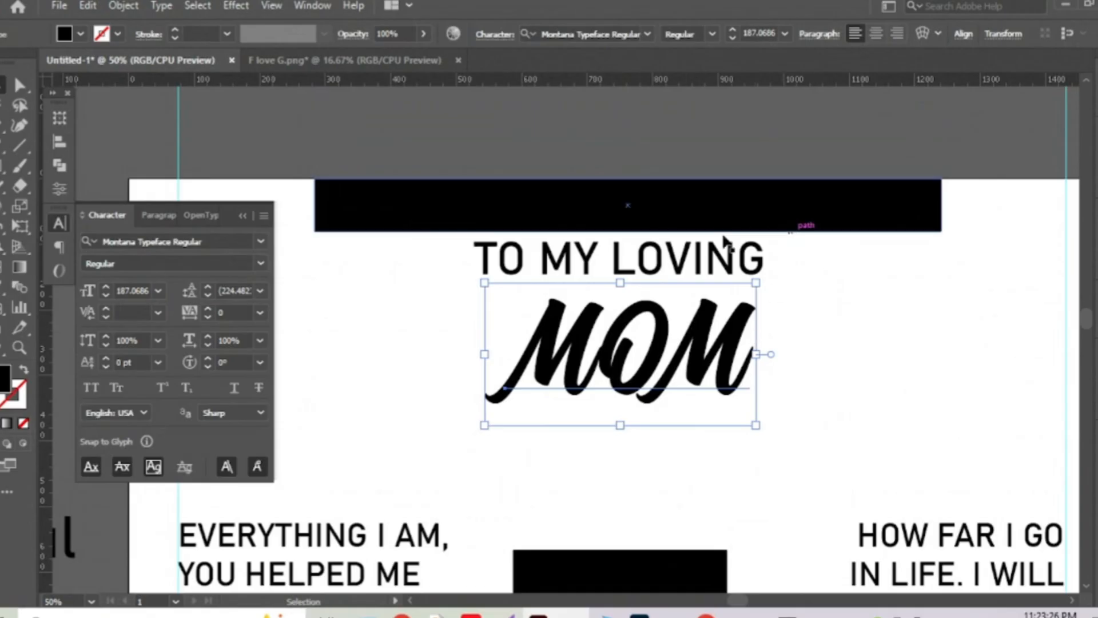
click(850, 421)
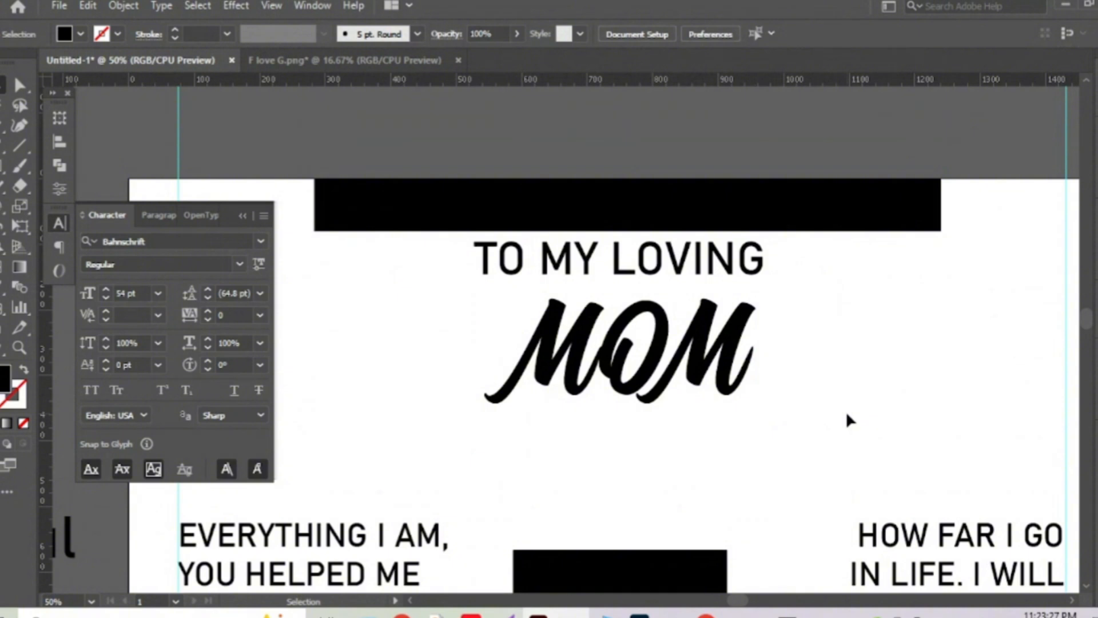
drag(736, 306, 737, 300)
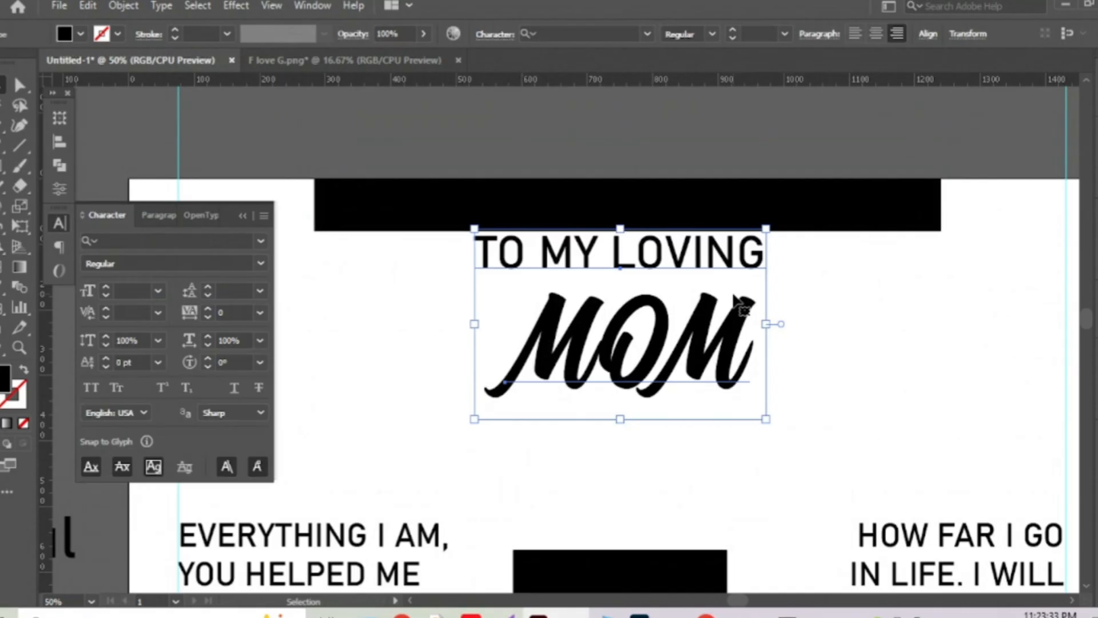
Move the top black bar down onto the middle of the card.
key(ctrl+minus)
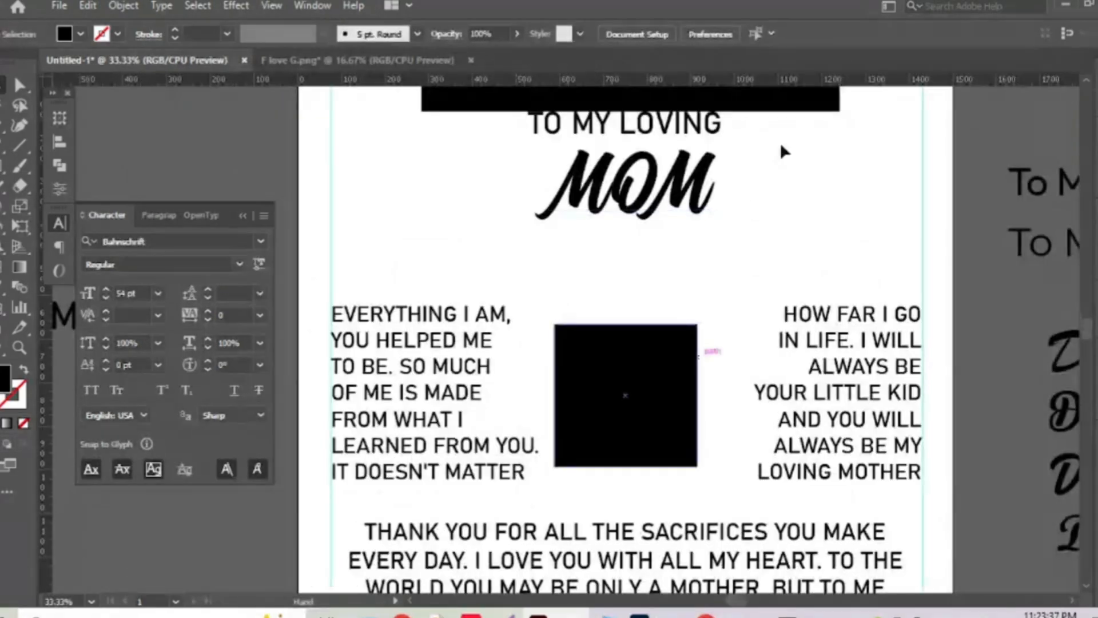
click(786, 109)
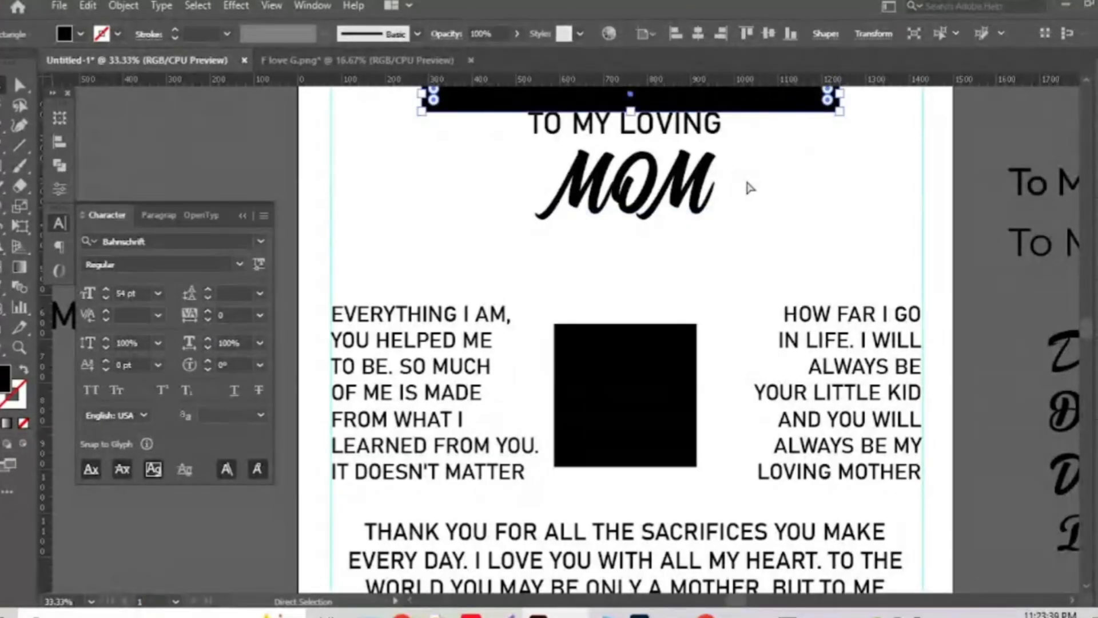
drag(772, 107, 772, 438)
Nudge the script line down slightly.
scroll(756, 173, down, 4)
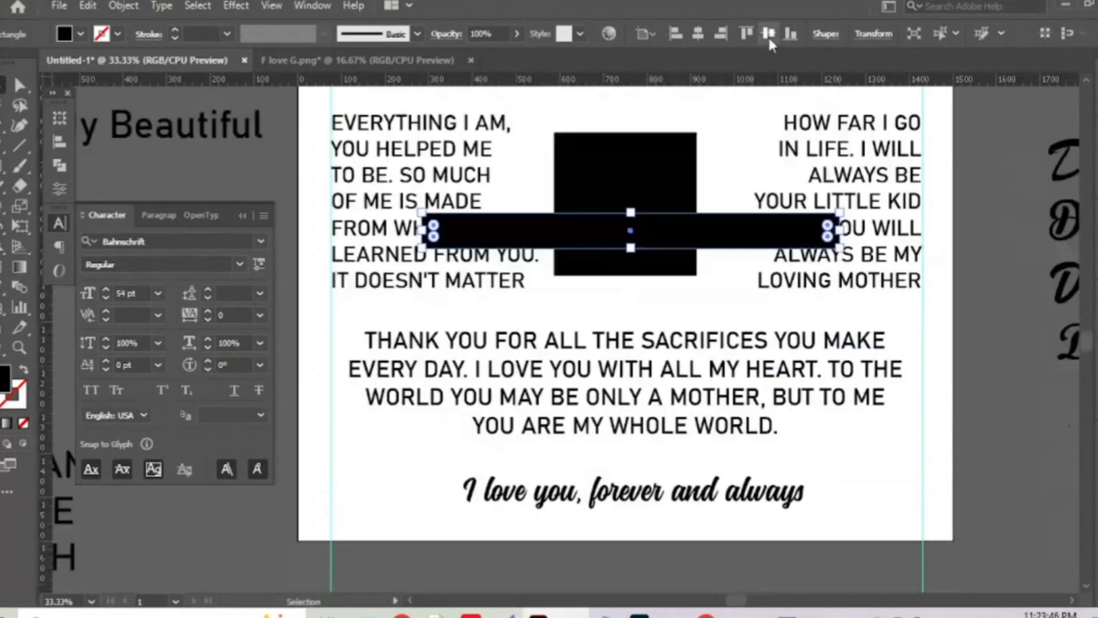
drag(611, 229, 611, 522)
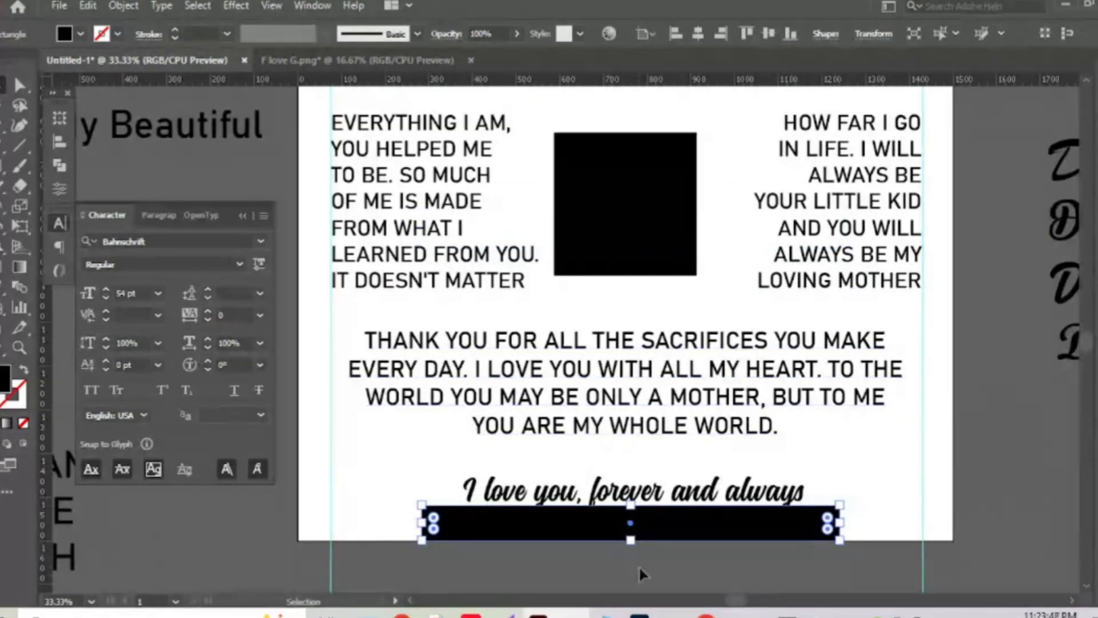
scroll(650, 572, up, 2)
drag(657, 534, 717, 495)
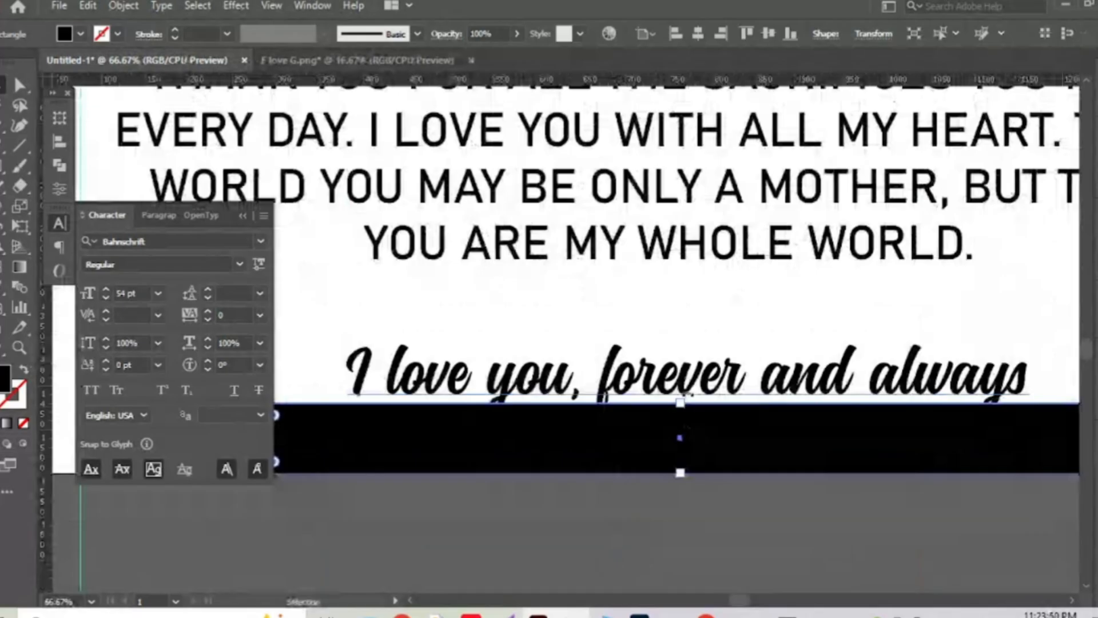
drag(720, 372, 721, 378)
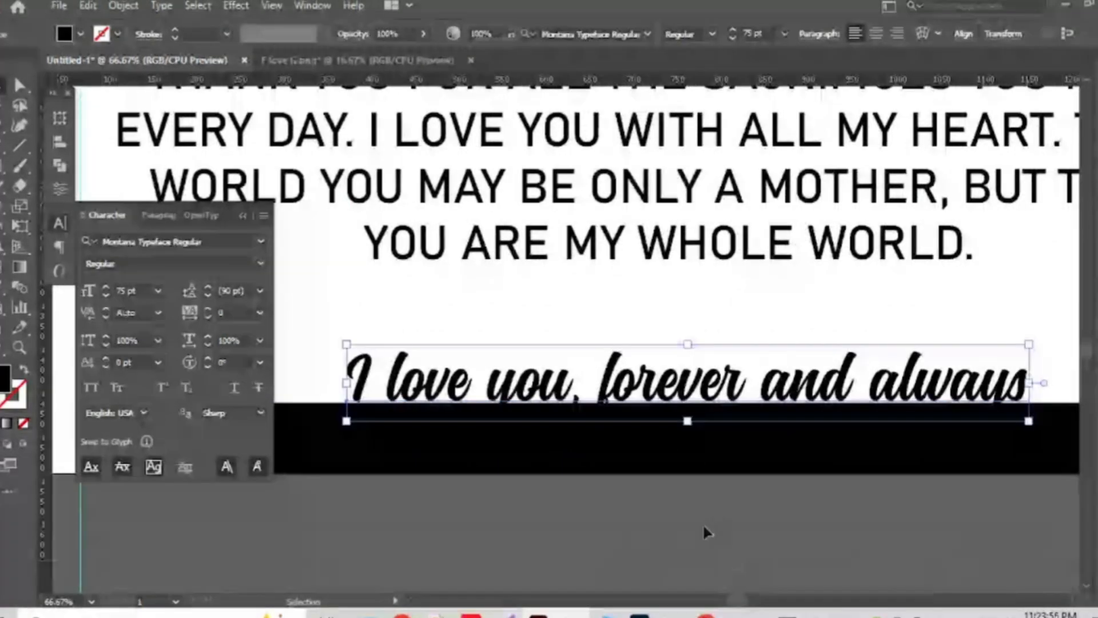
click(635, 523)
Copy the bottom black bar, rotate it vertical, and align it to the artboard's left edge.
scroll(632, 524, down, 2)
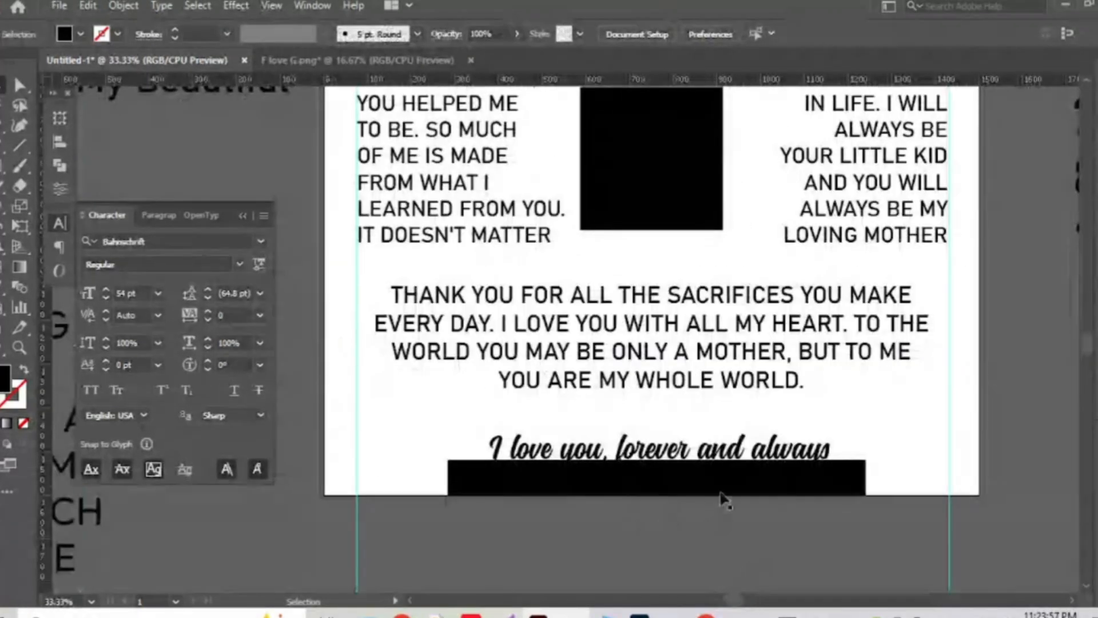
drag(725, 479, 549, 287)
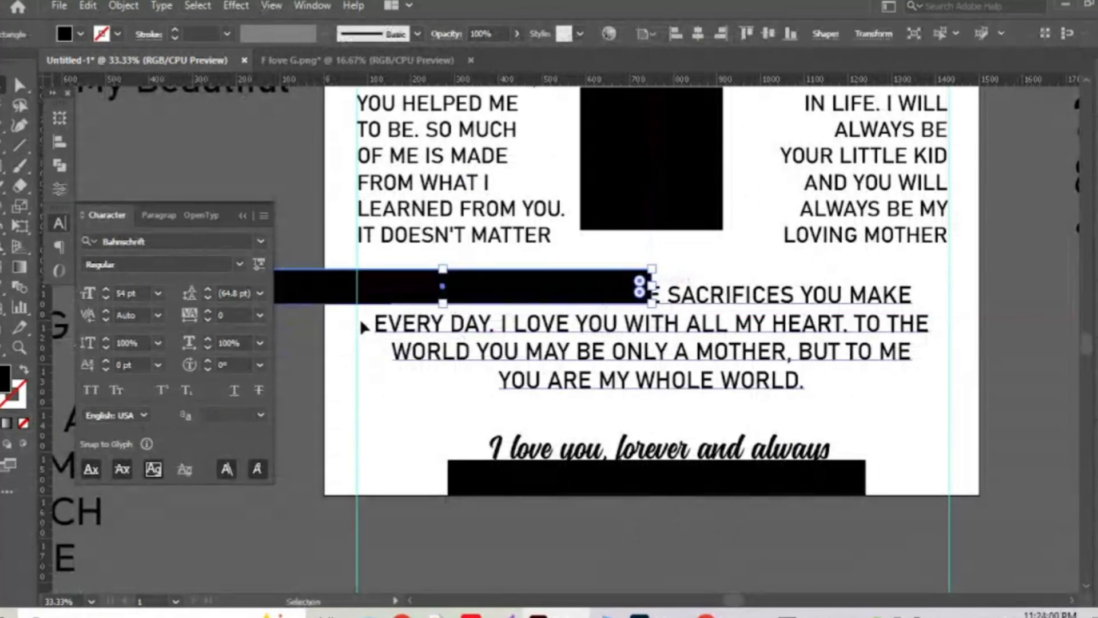
drag(657, 262, 520, 489)
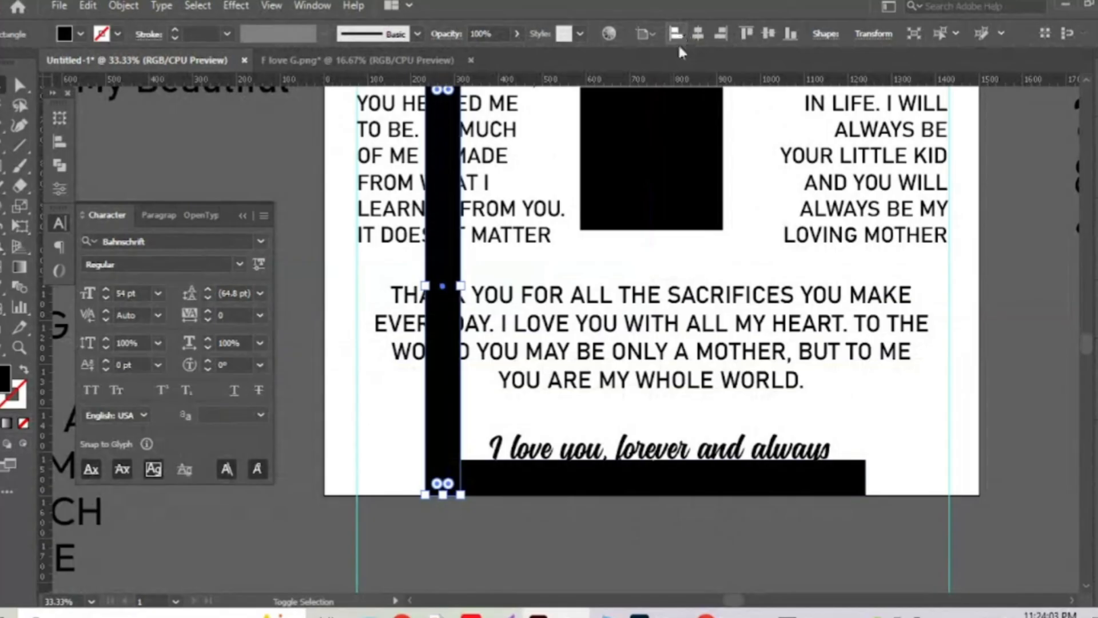
click(676, 33)
Nudge the EVERYTHING I AM text block slightly to the right.
drag(589, 272, 674, 414)
click(463, 298)
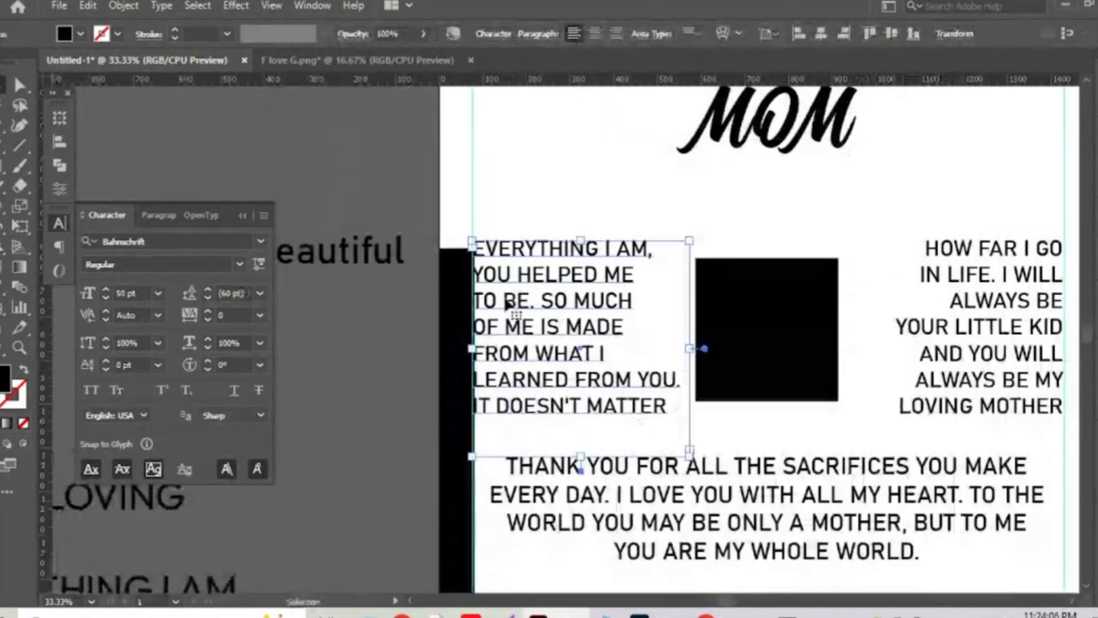
scroll(460, 299, up, 2)
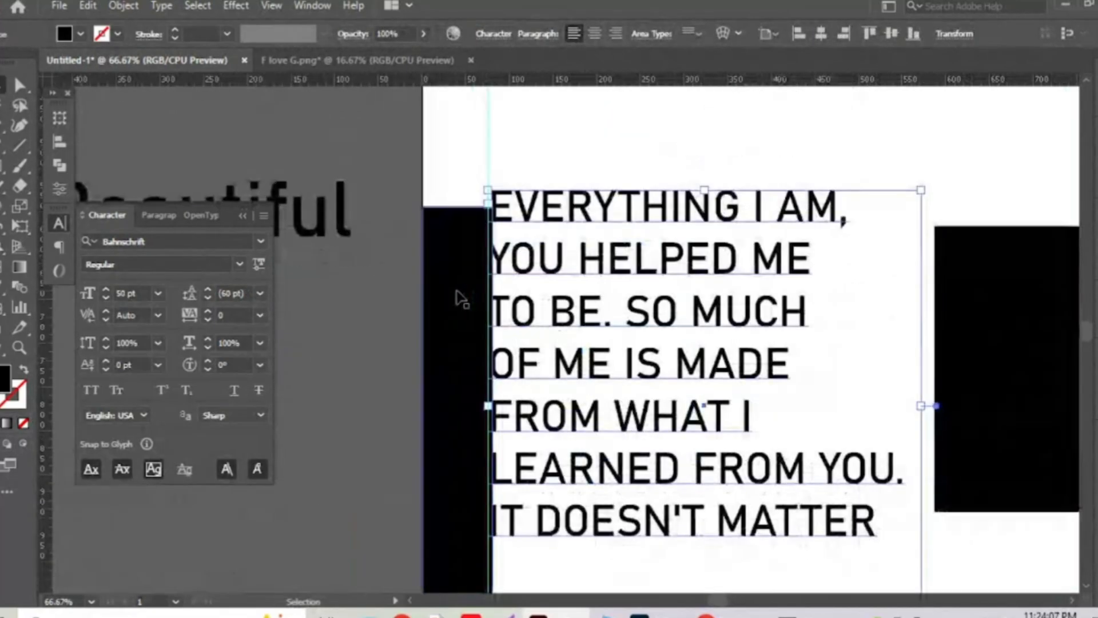
key(shift+Right)
key(shift+Right)
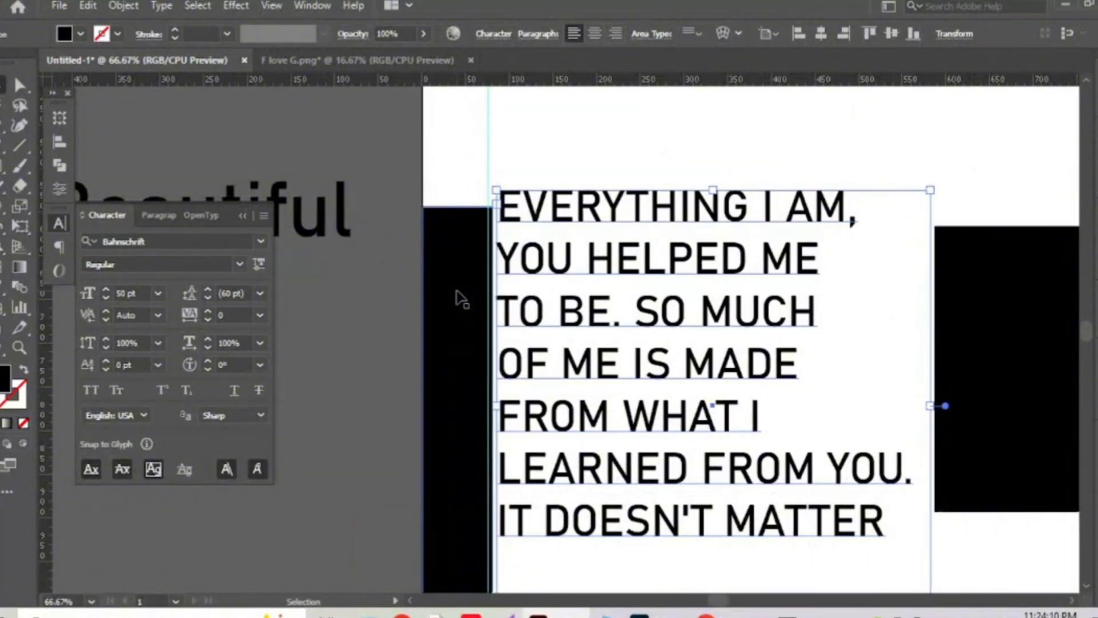
key(shift+Left)
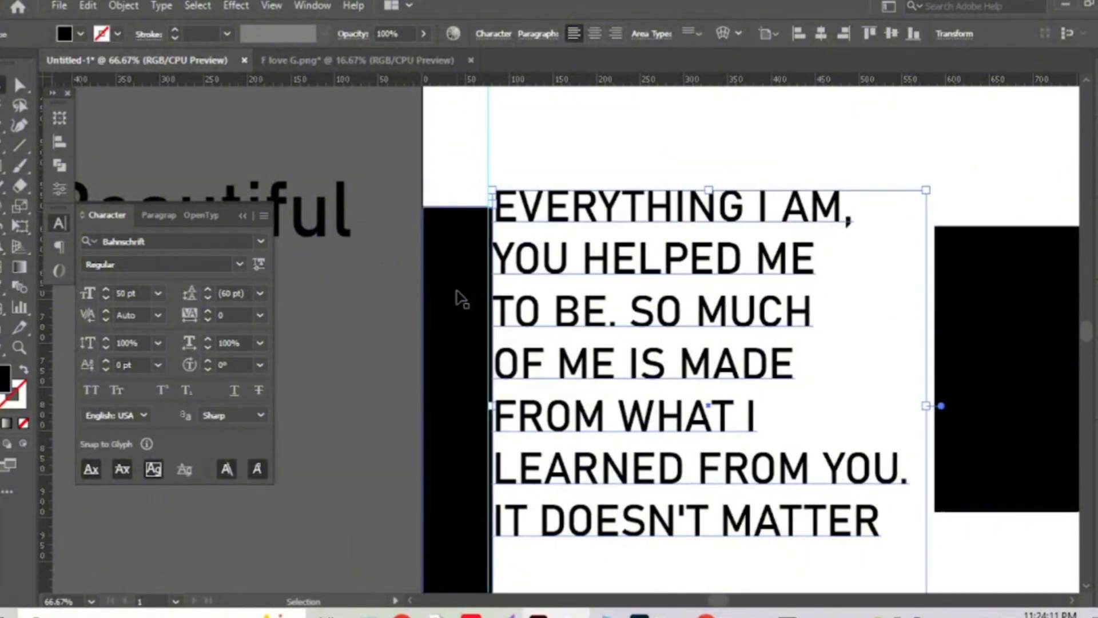
scroll(460, 298, down, 3)
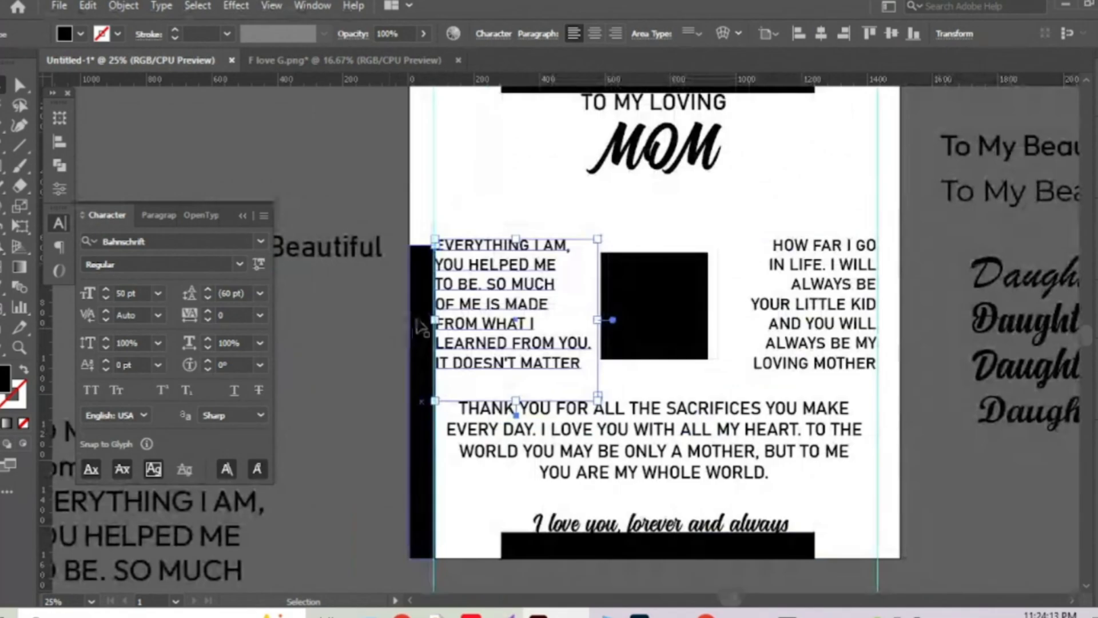
Copy the black strip to the right edge and nudge the HOW FAR I GO block left.
drag(422, 327, 898, 343)
drag(911, 393, 898, 395)
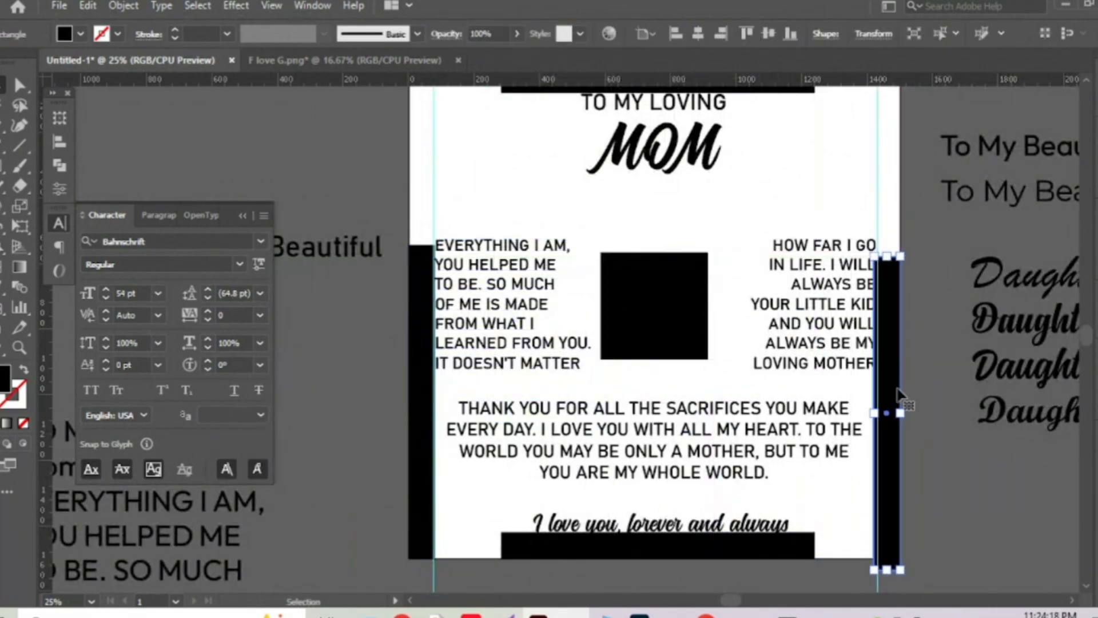
click(844, 324)
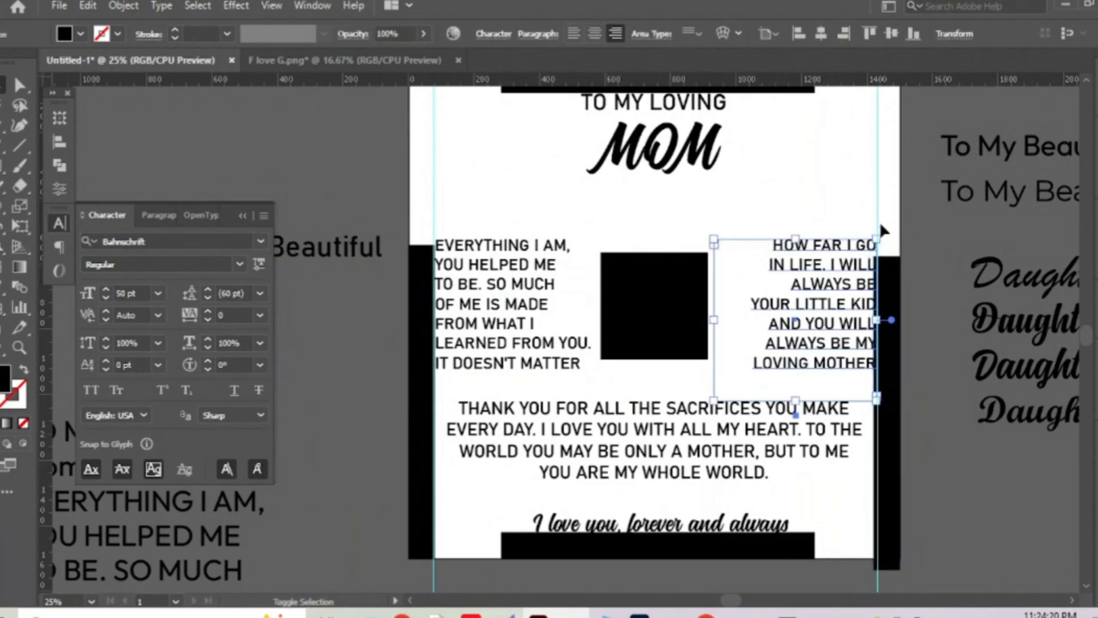
key(Left)
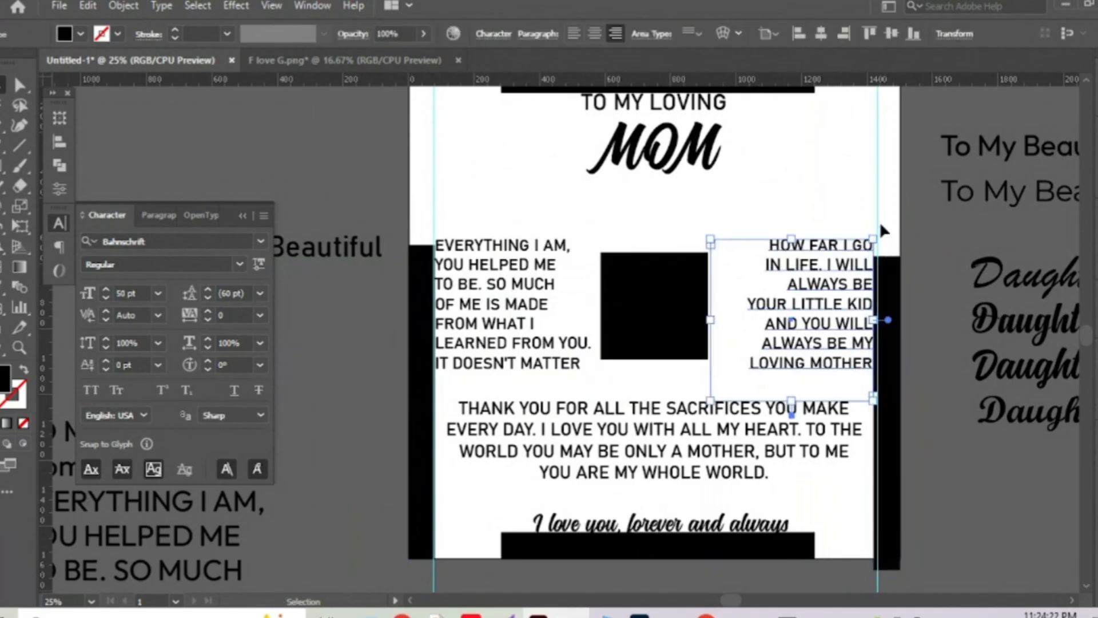
key(Left)
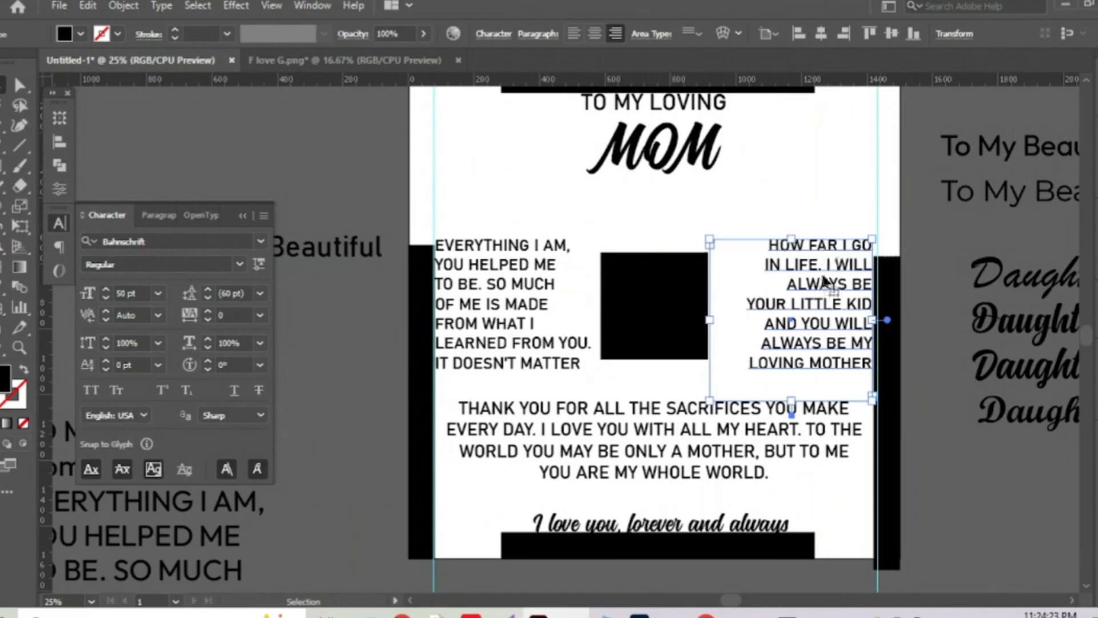
Delete the side strips, bottom bar and top bar, leaving only the central black square.
shift+click(746, 392)
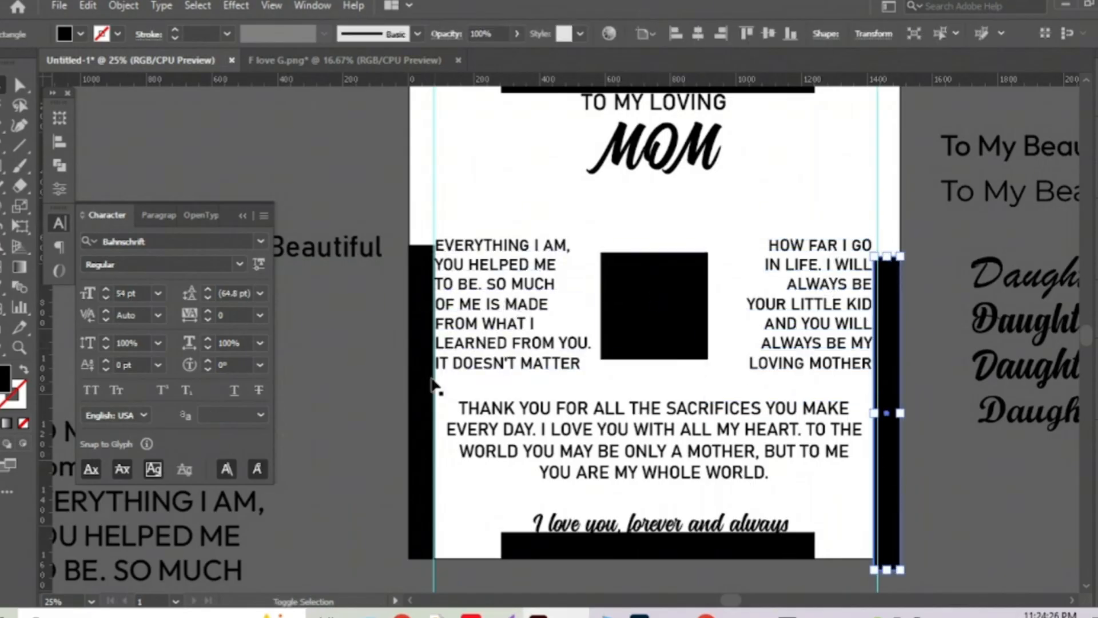
shift+click(430, 386)
shift+click(584, 549)
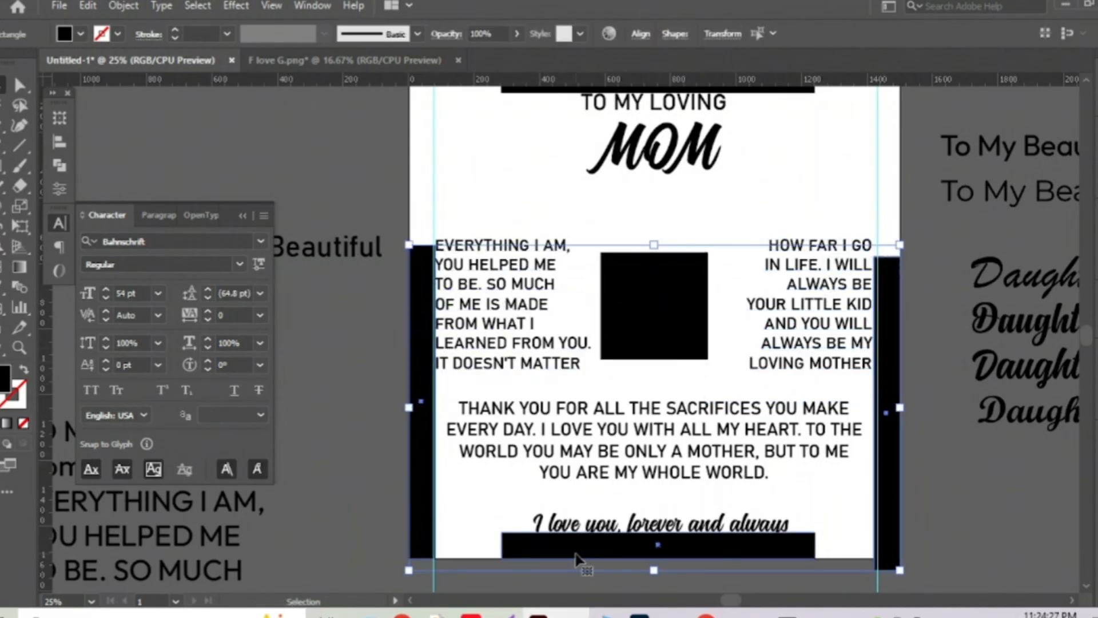
key(Delete)
drag(717, 153, 708, 372)
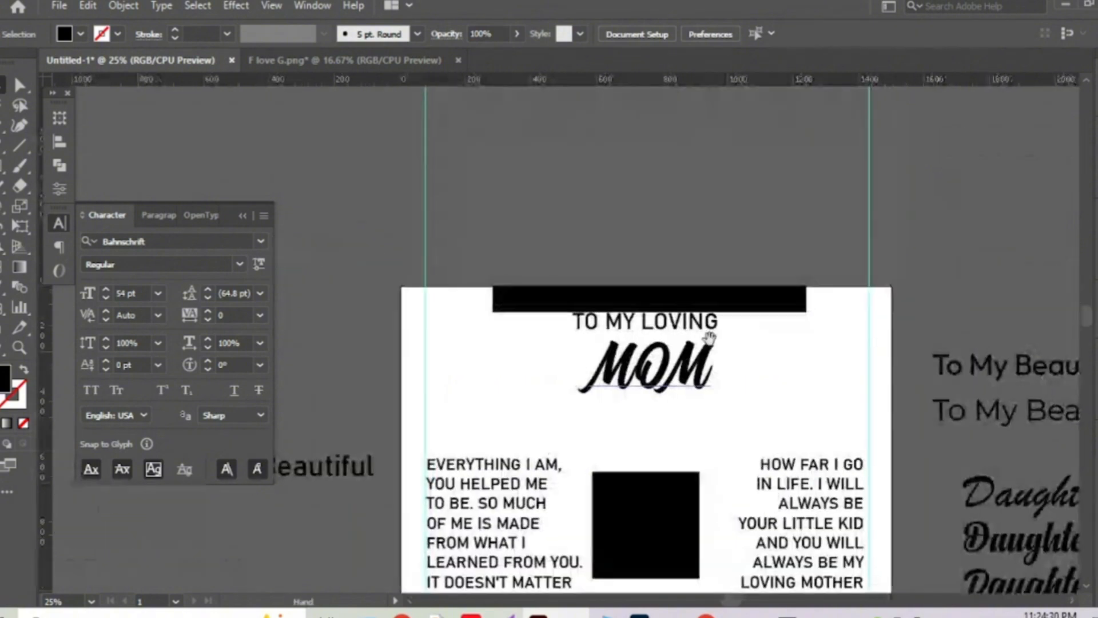
click(744, 307)
key(Delete)
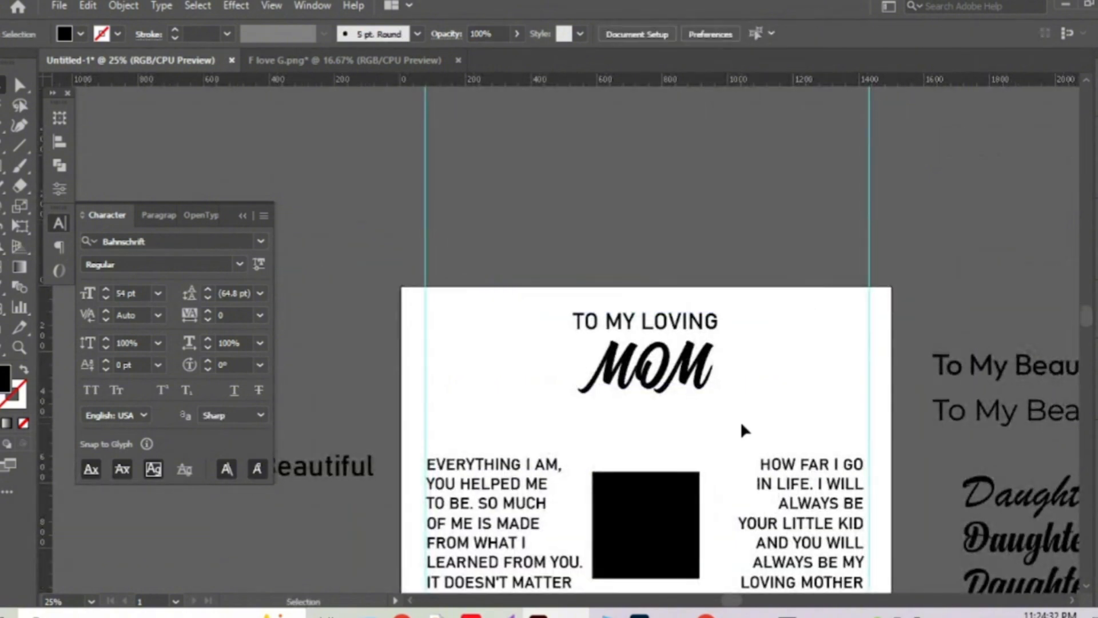
drag(763, 325, 747, 211)
Copy the Mother's Day necklace gift box image from the Pinterest pin and return to ChatGPT.
mouse_move(640, 615)
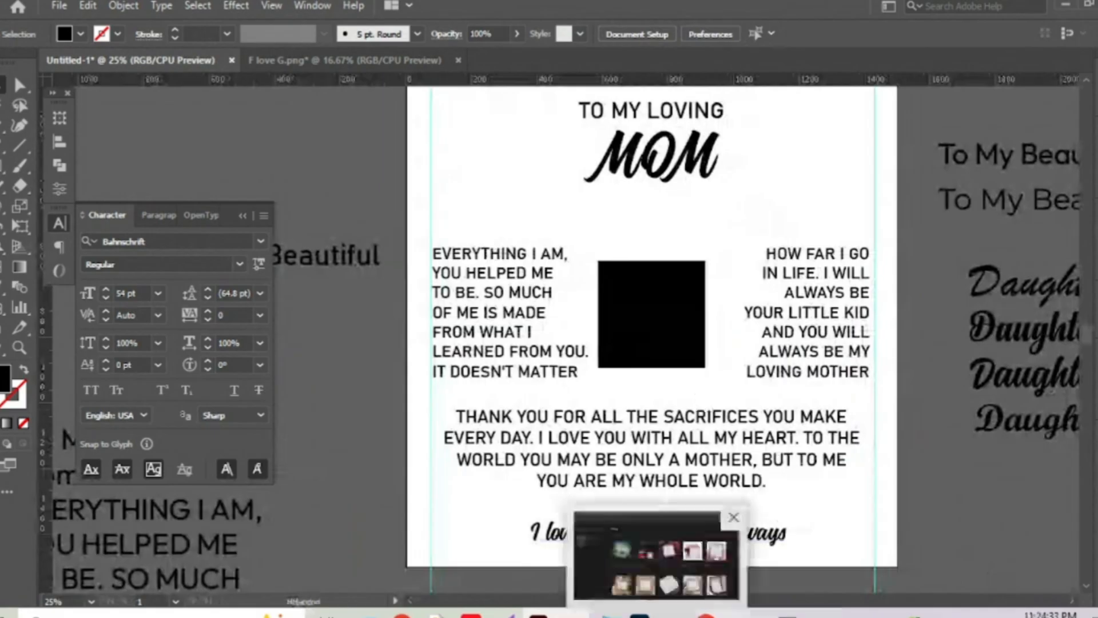
click(592, 556)
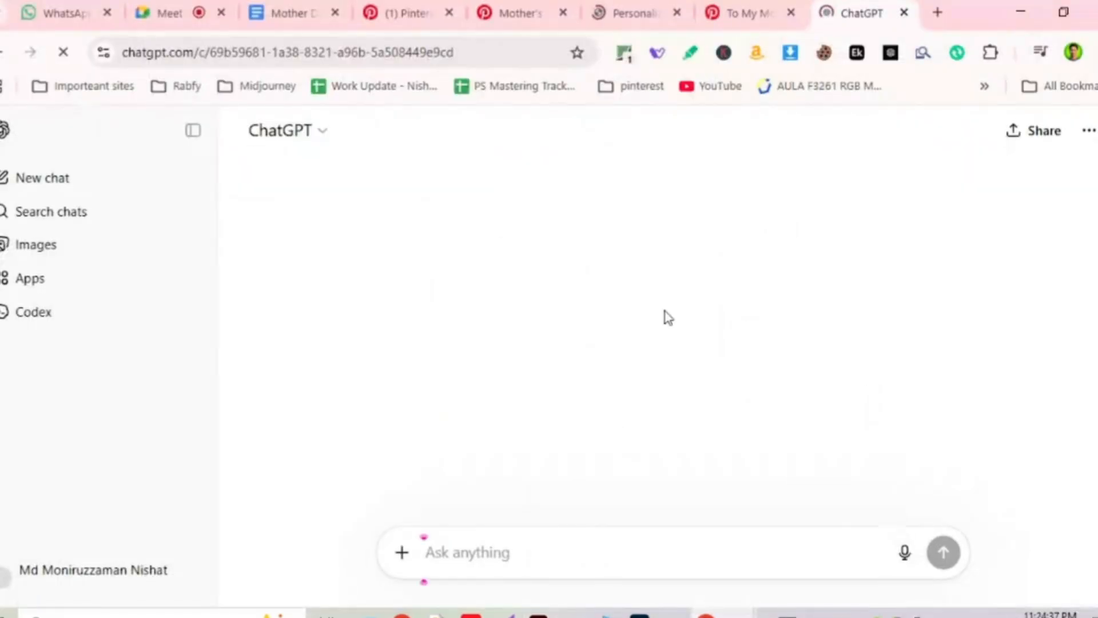
click(518, 13)
right_click(339, 392)
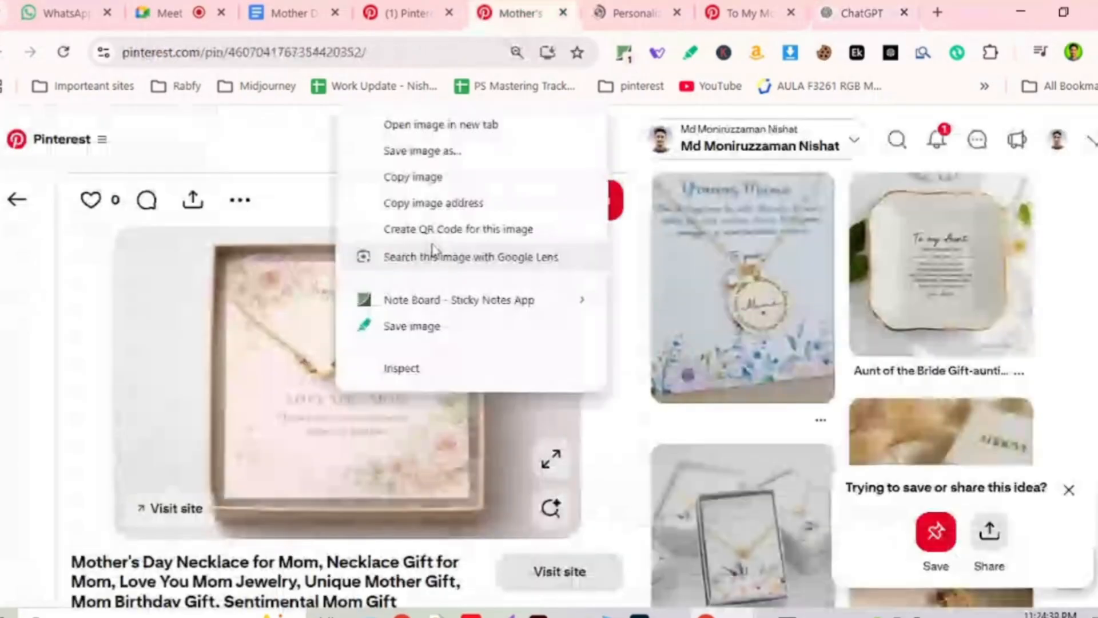
click(424, 178)
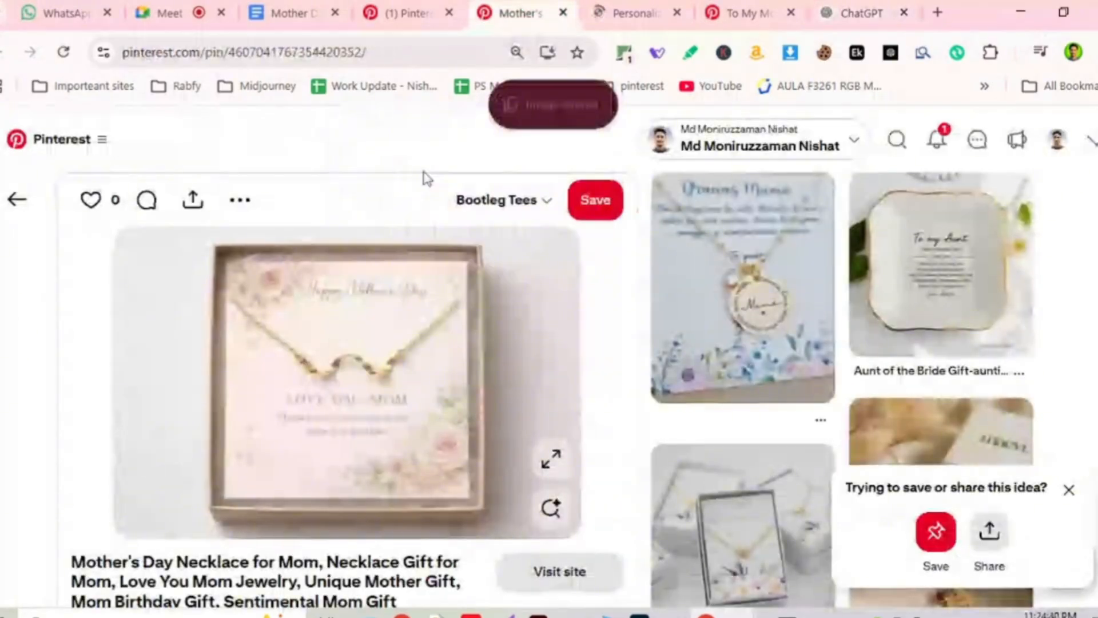
click(832, 13)
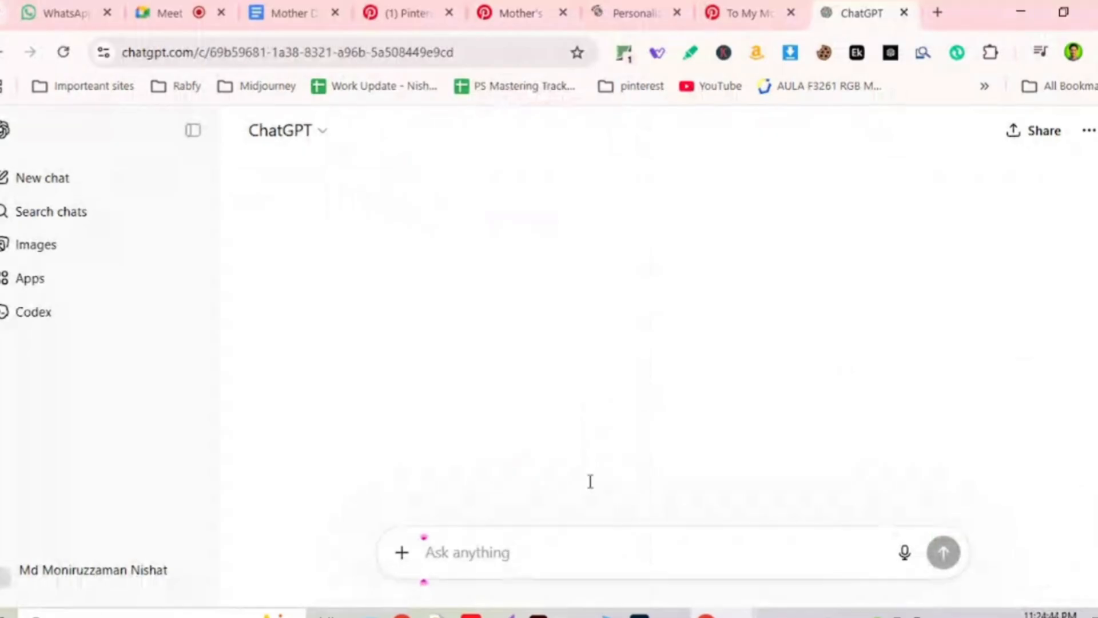
Paste the pin image and send 'ignore all the texts and jewelry, I need only the background.'.
key(ctrl+v)
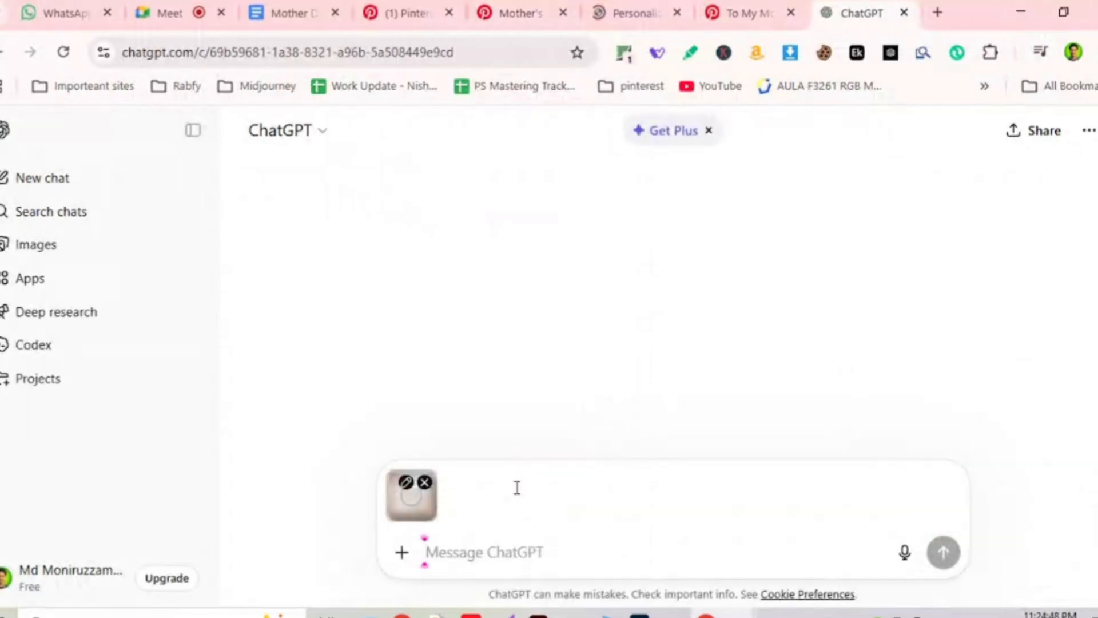
text(ign)
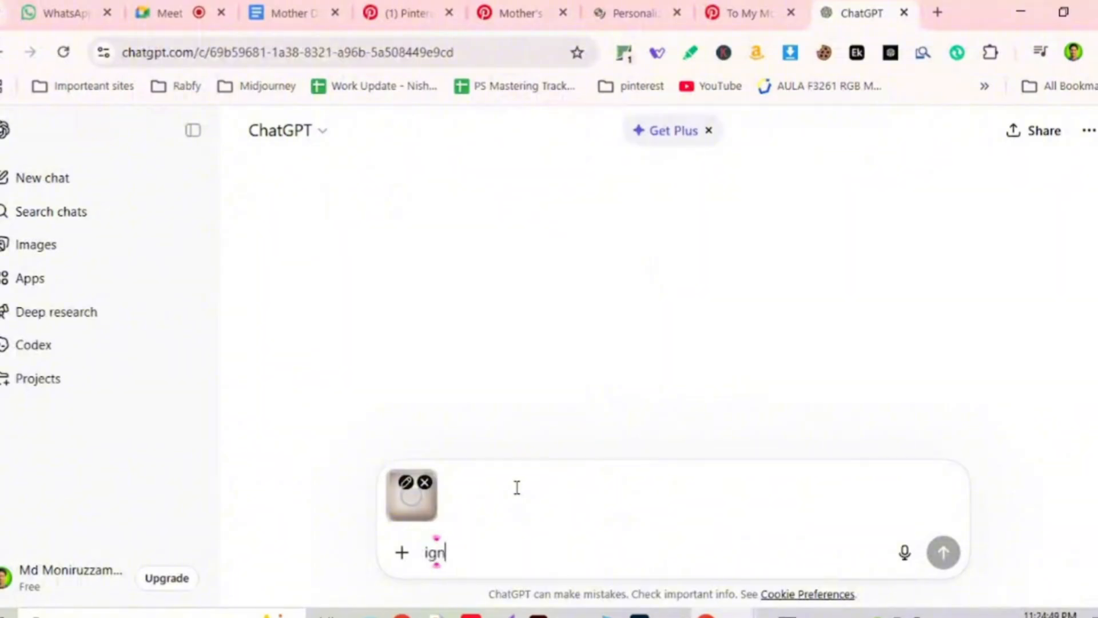
text(ore all the )
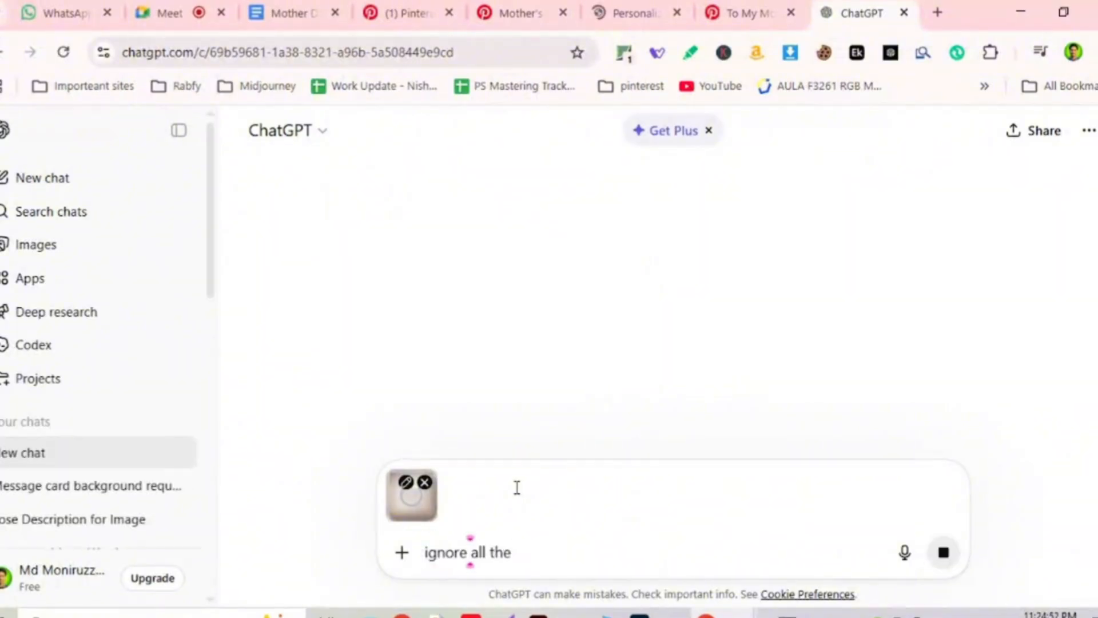
text(t)
text(e)
text(xts and )
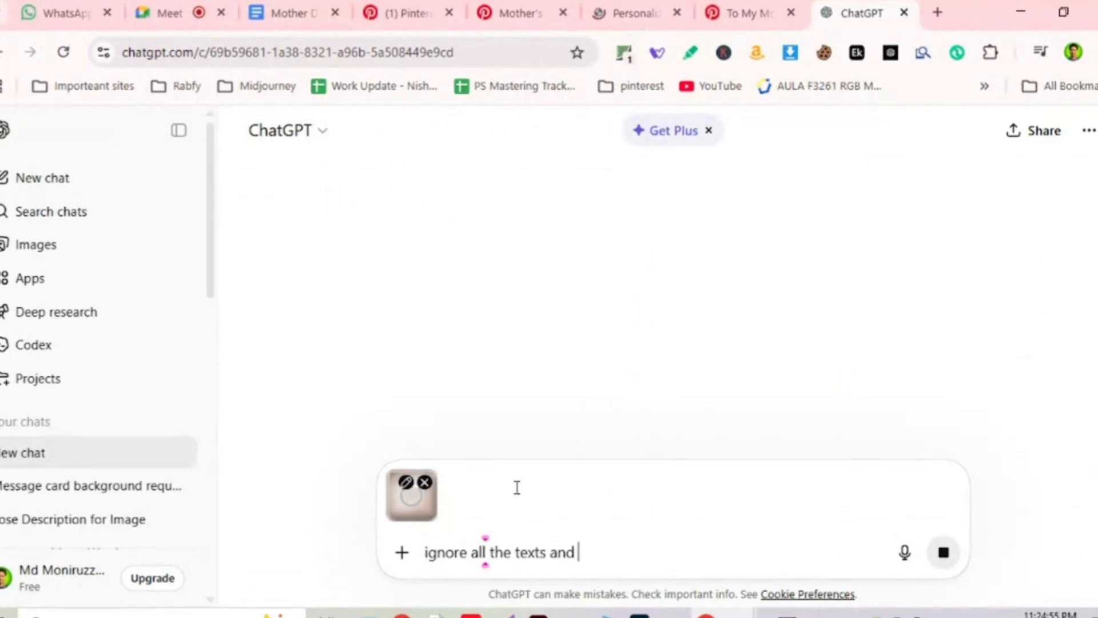
text(jewelry)
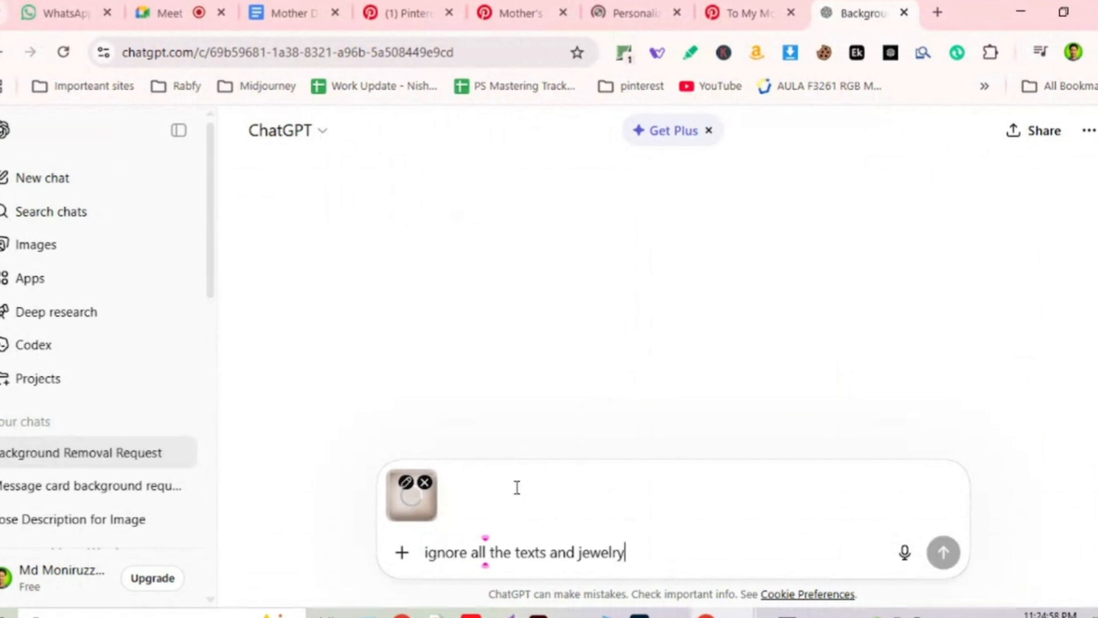
text(, I need only the )
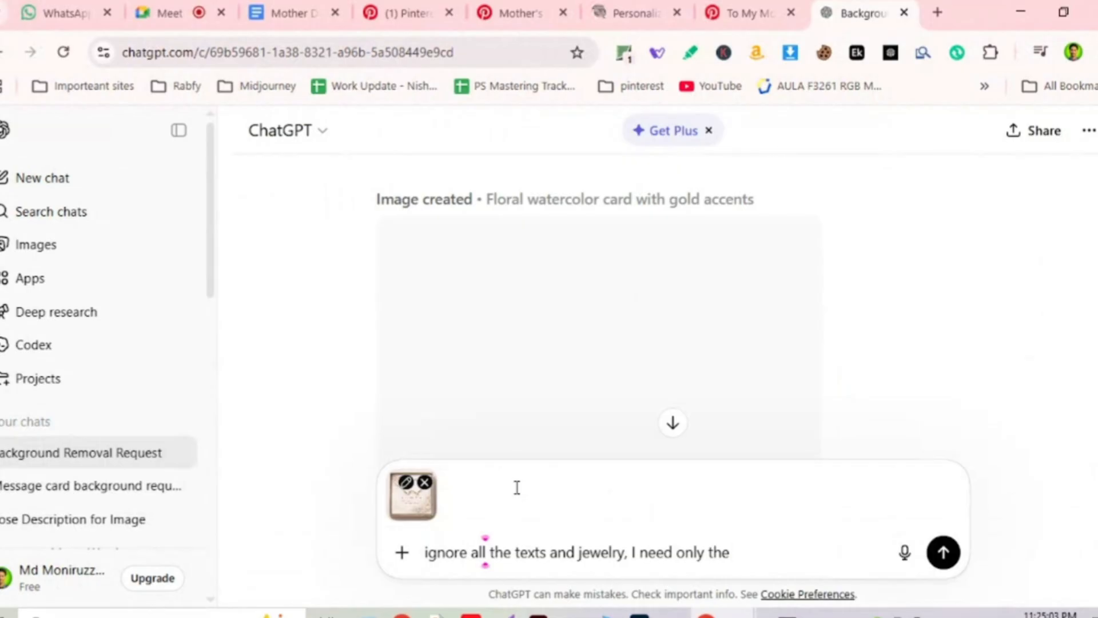
text(back)
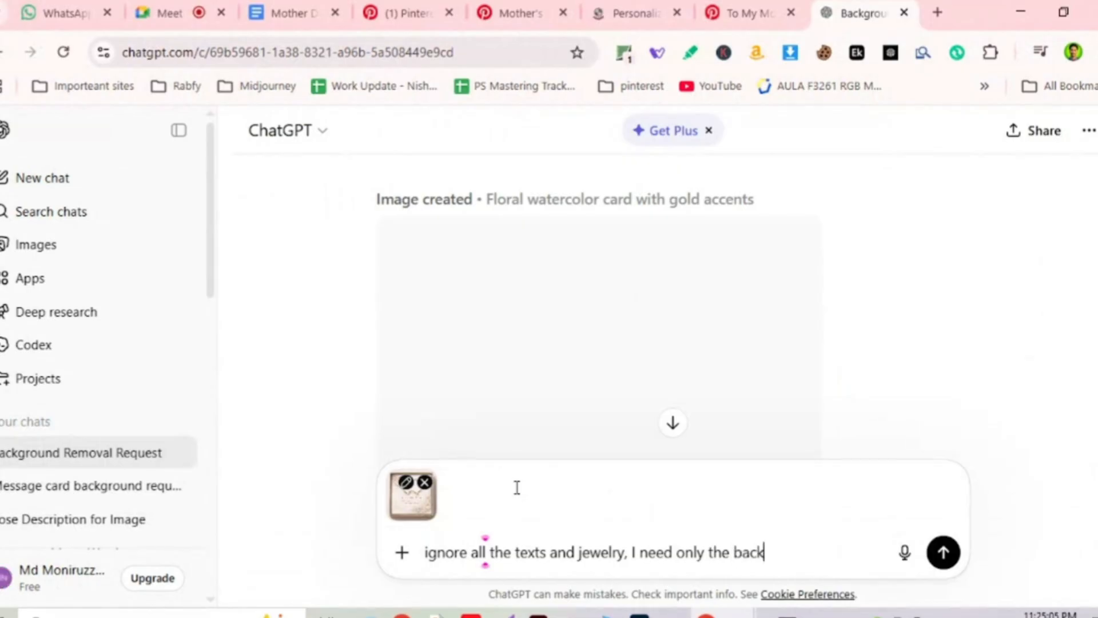
text(ground.)
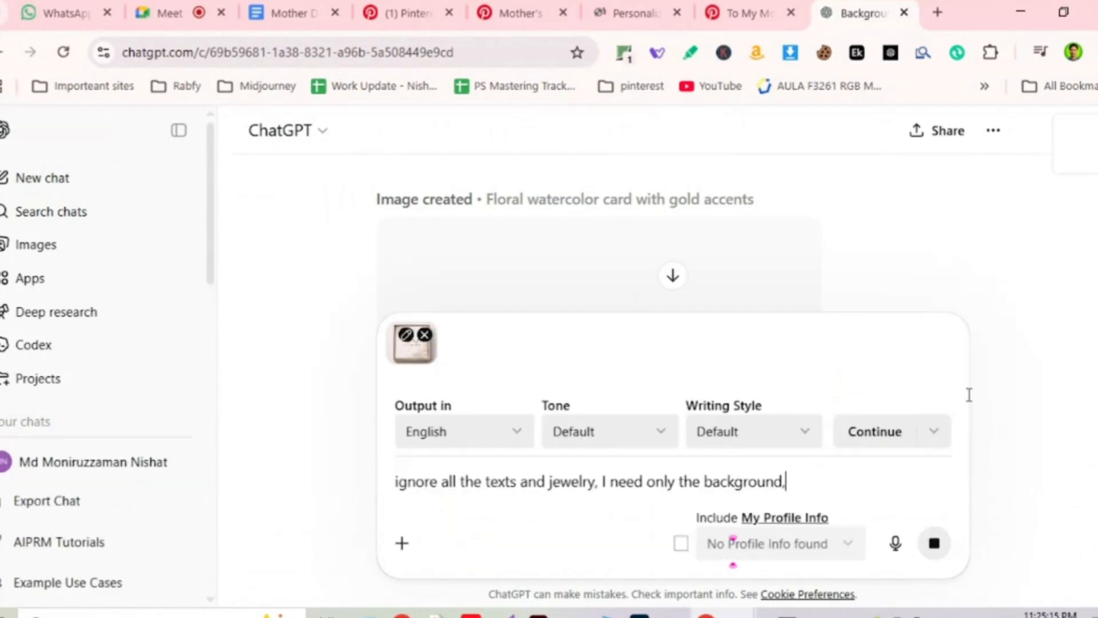
key(Return)
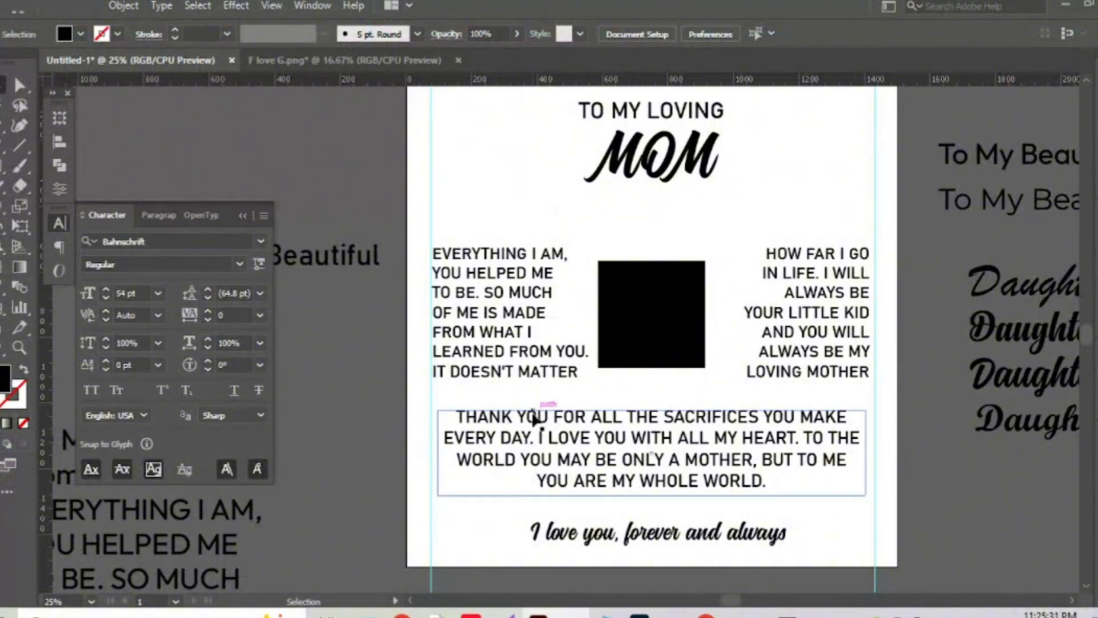
Return to the browser and open the ChatGPT Background Removal Request chat.
mouse_move(706, 614)
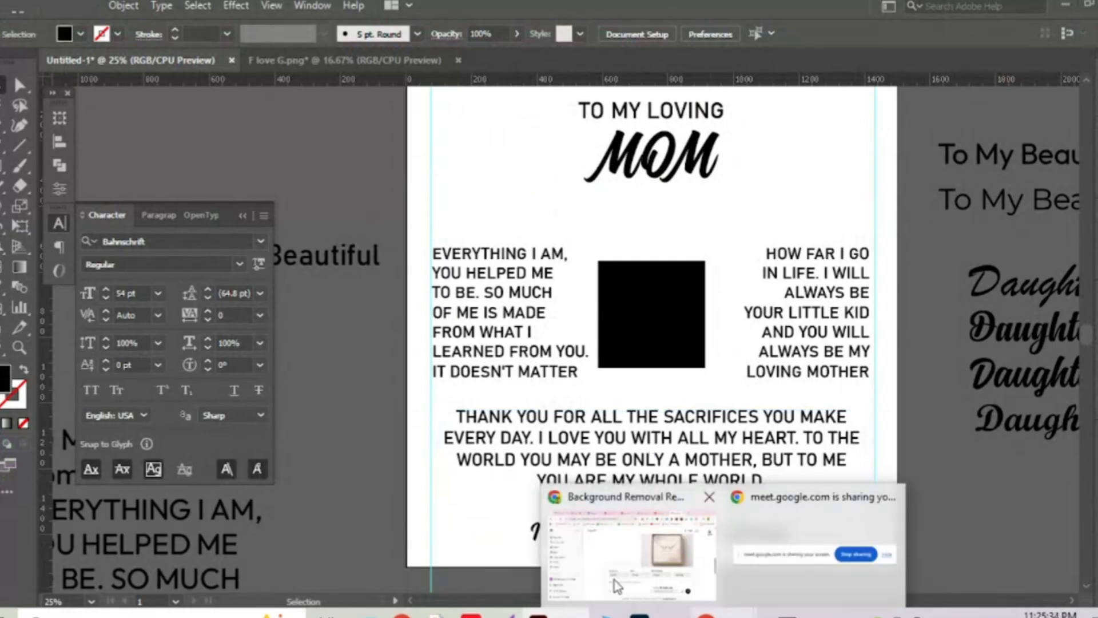
click(629, 549)
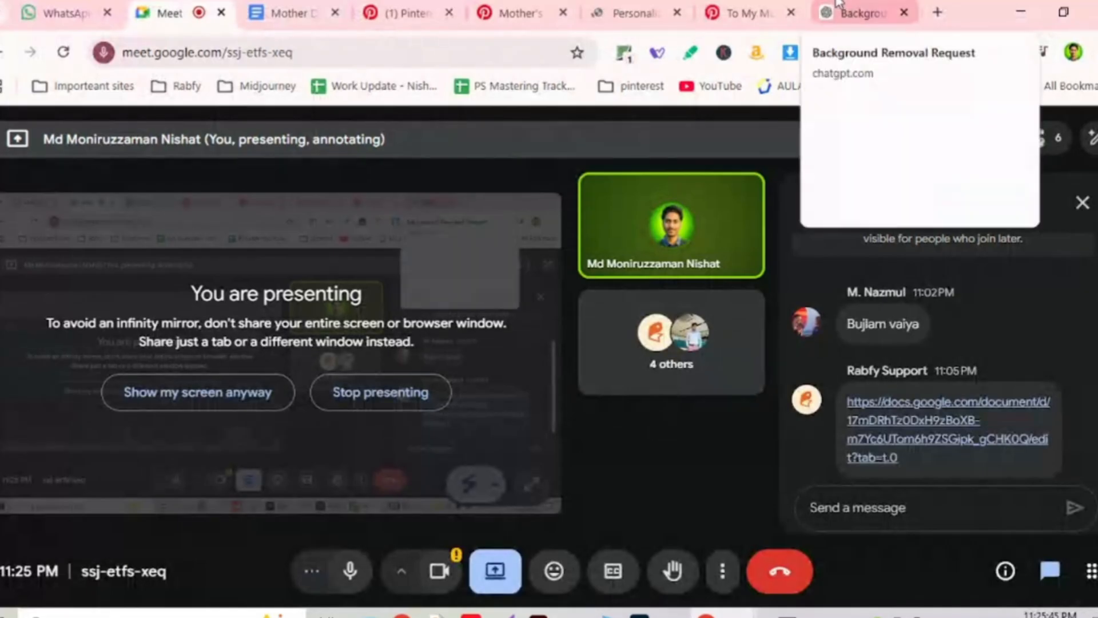
click(837, 3)
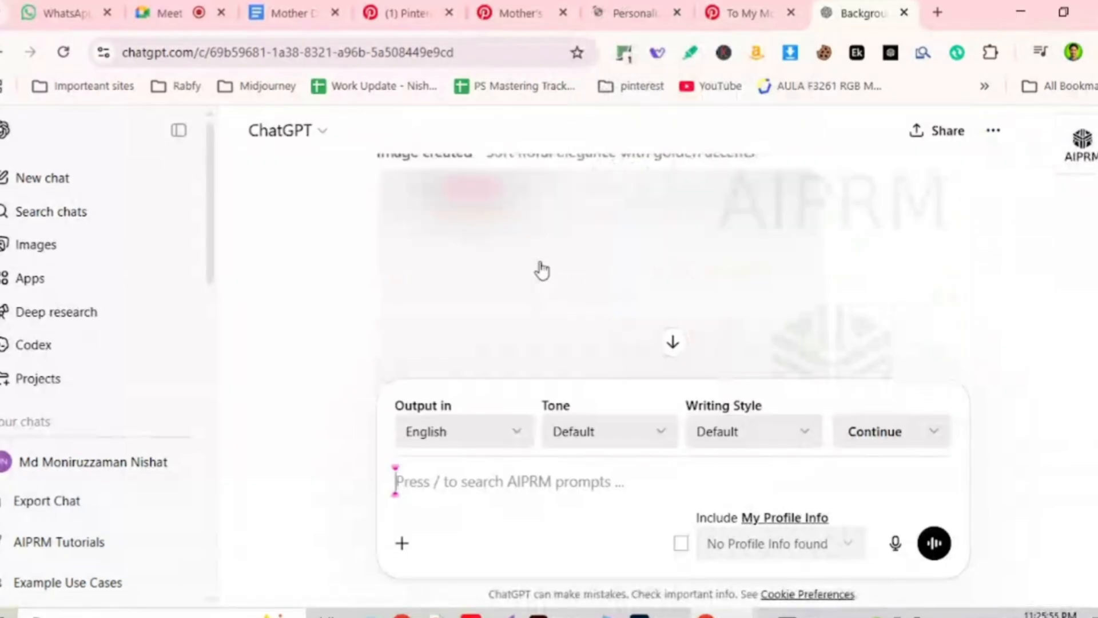
scroll(540, 269, down, 2)
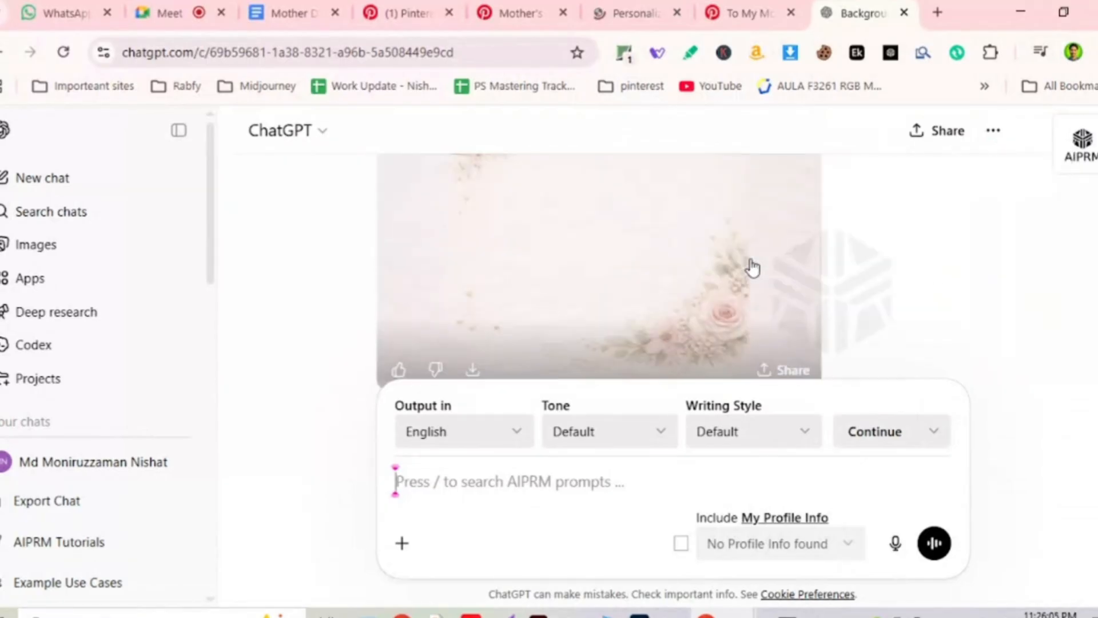
scroll(752, 267, down, 2)
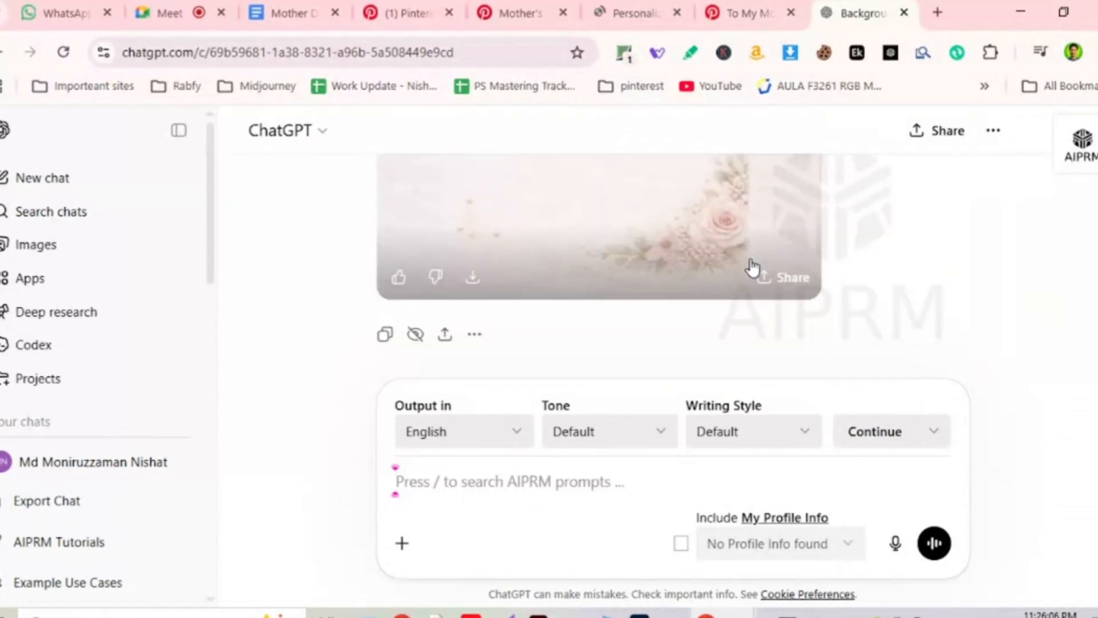
scroll(753, 267, up, 2)
scroll(752, 268, up, 2)
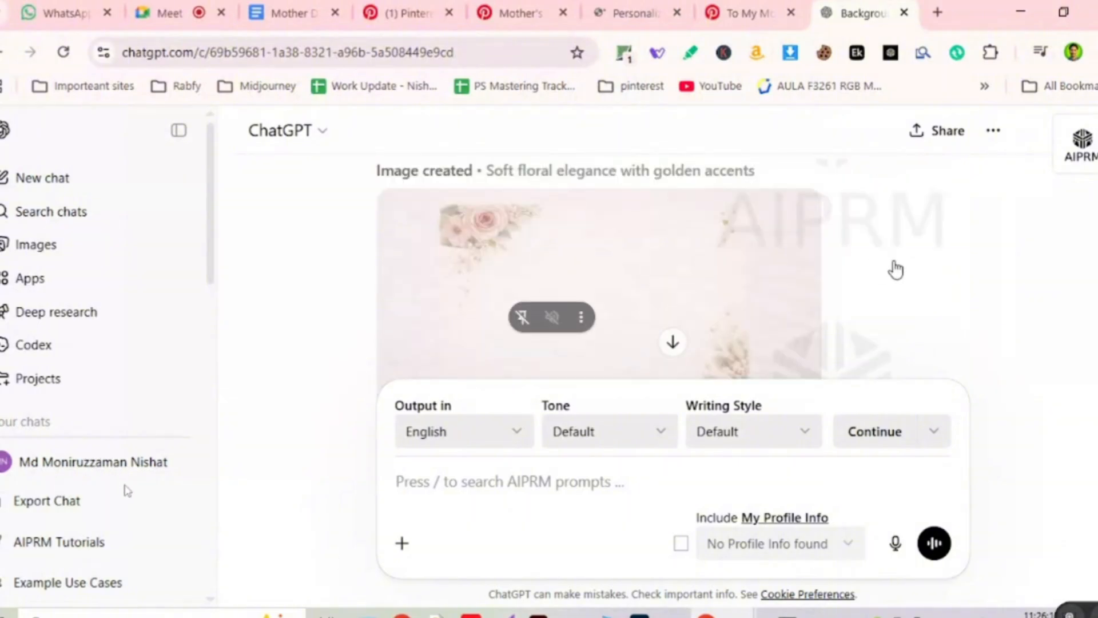
Open the generated floral background full size, copy it, and close the unused Personal tab.
click(821, 242)
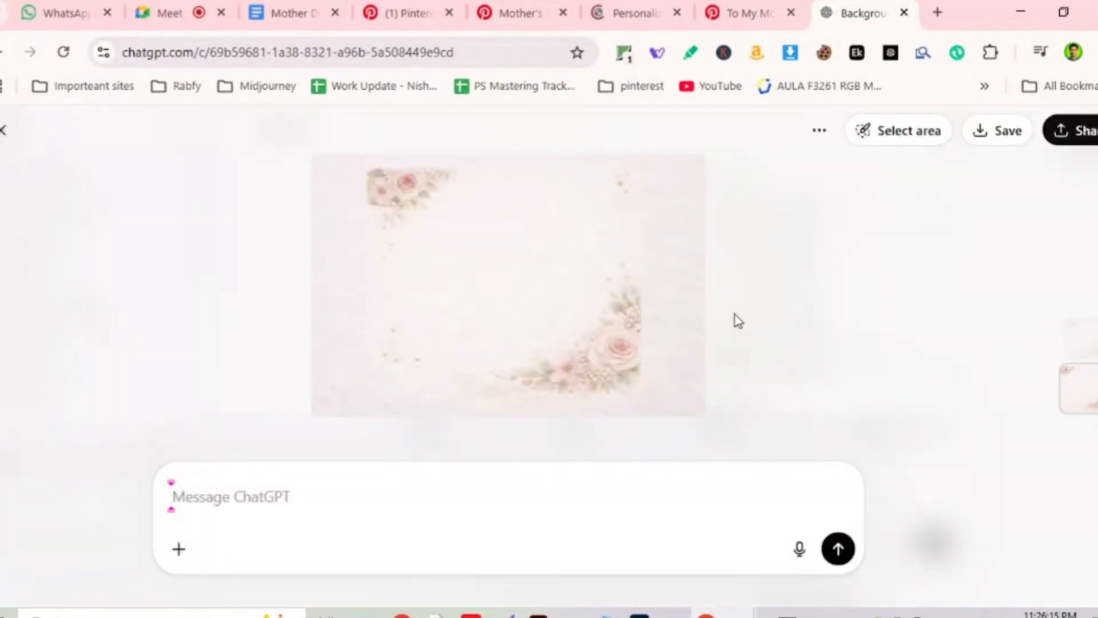
right_click(486, 238)
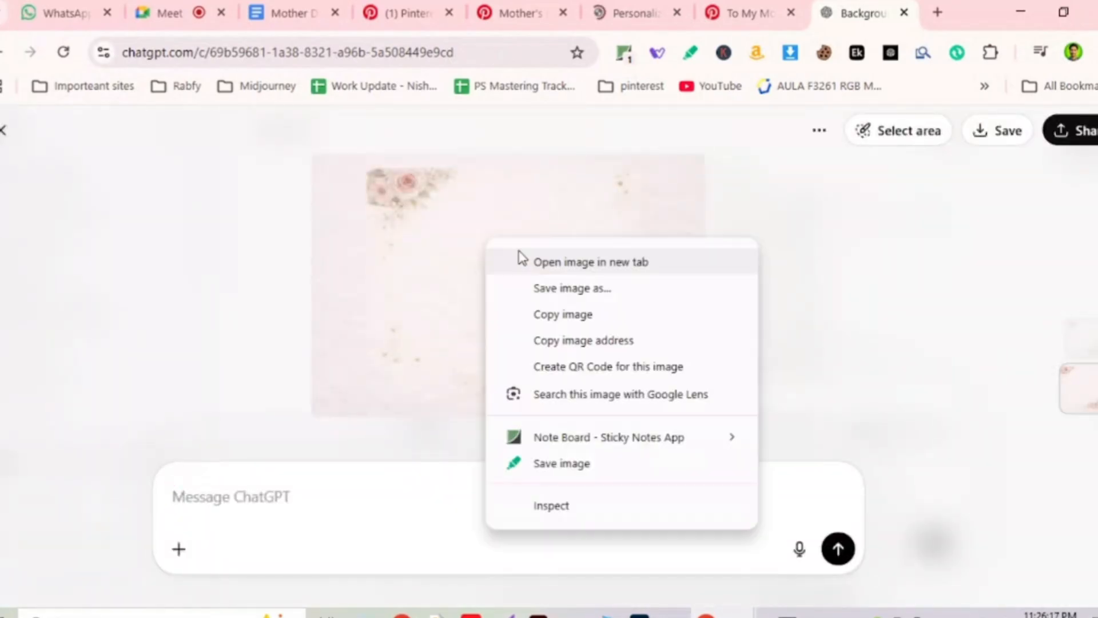
click(600, 314)
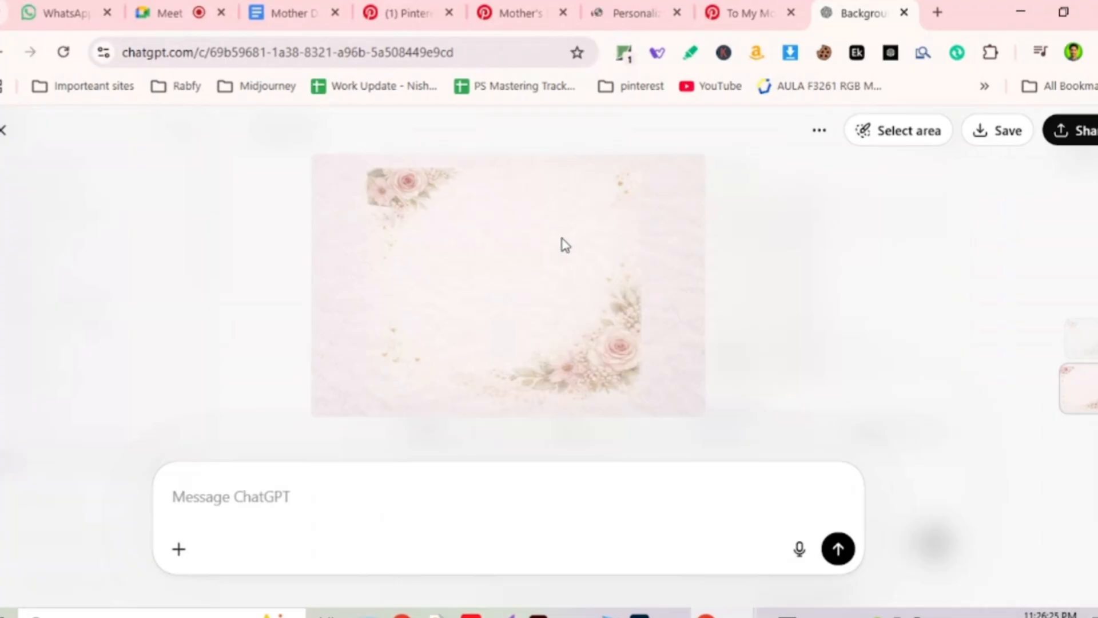
click(677, 13)
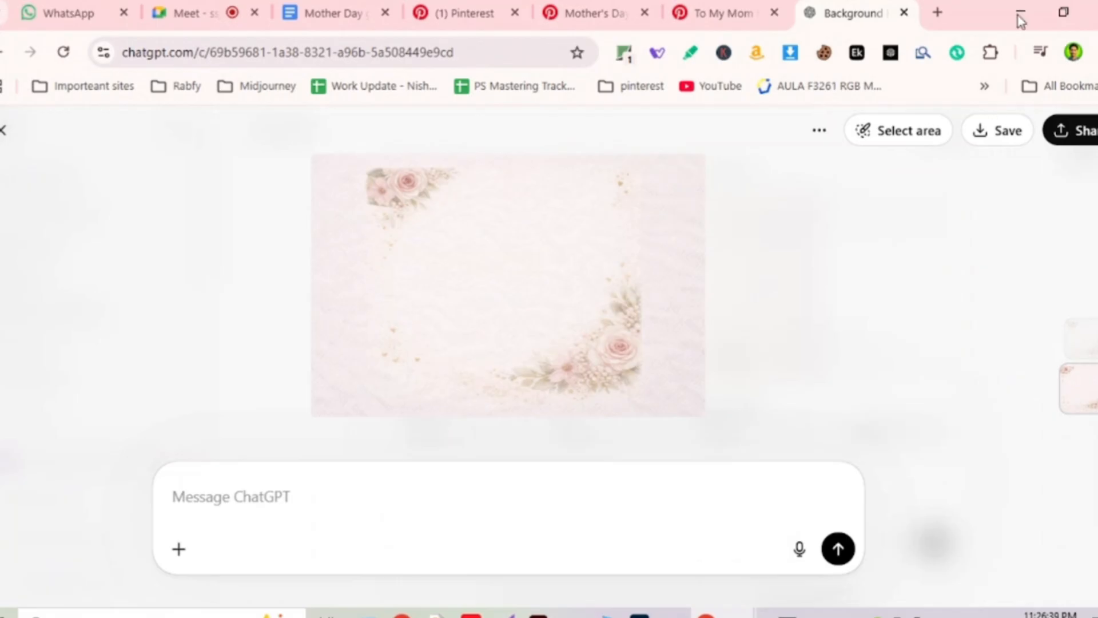
Save the floral background image as a PNG on the Desktop.
key(ctrl+s)
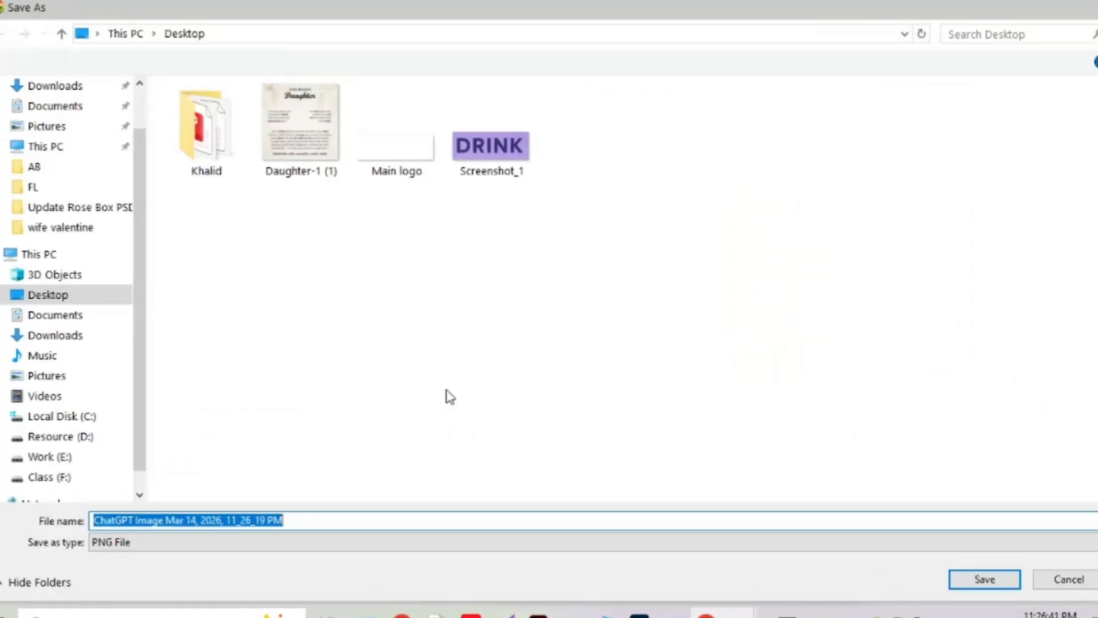
click(57, 294)
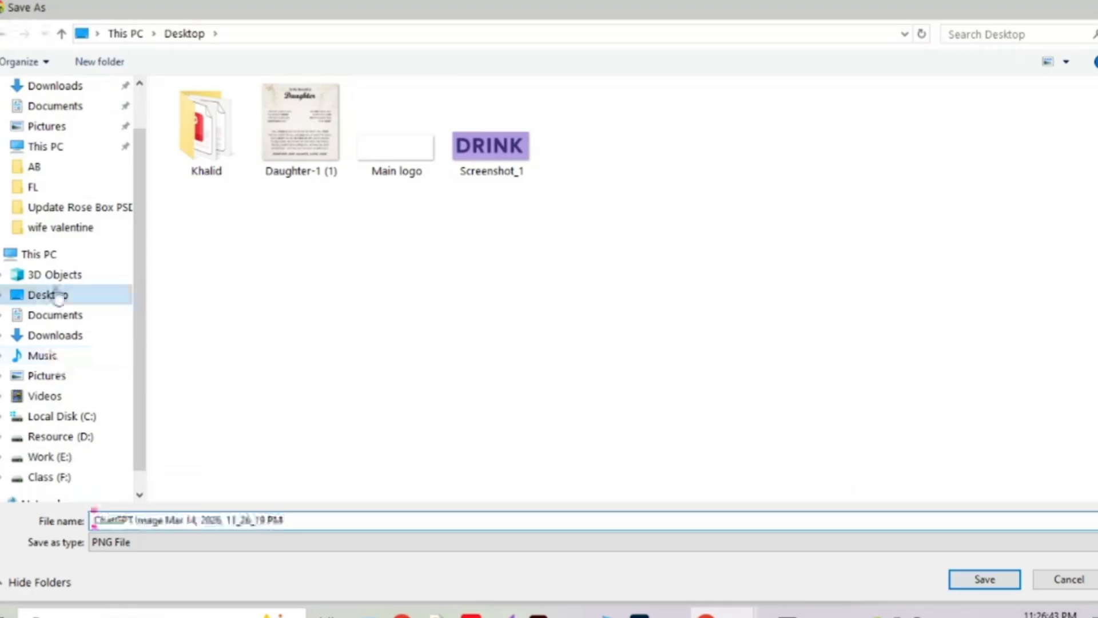
click(980, 578)
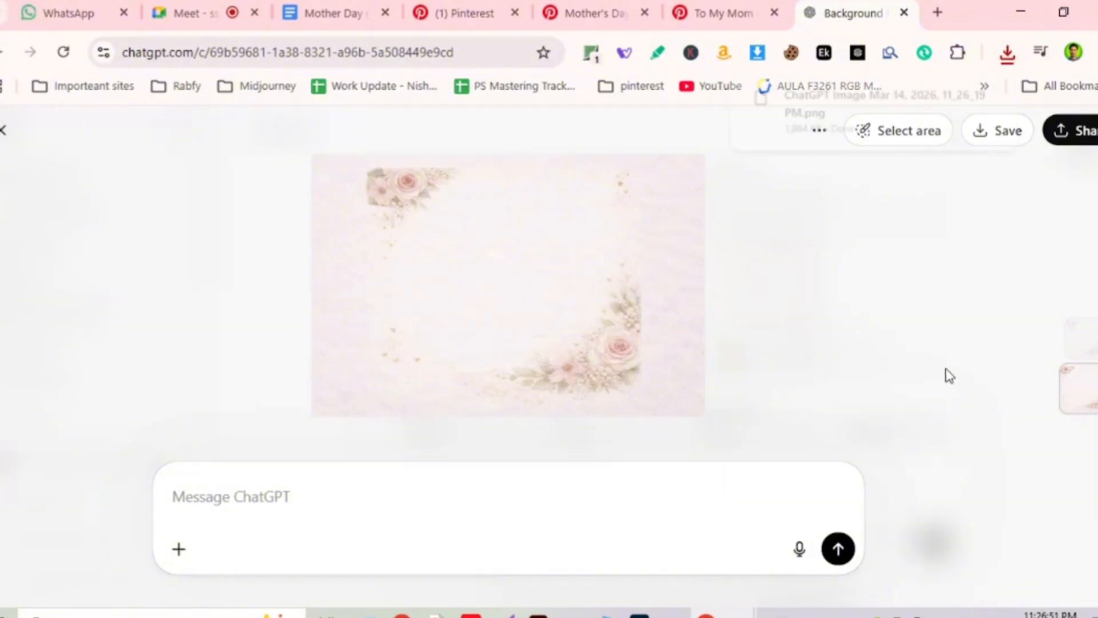
Place the downloaded floral image in Illustrator and centre it horizontally and vertically on the artboard.
drag(846, 109, 580, 268)
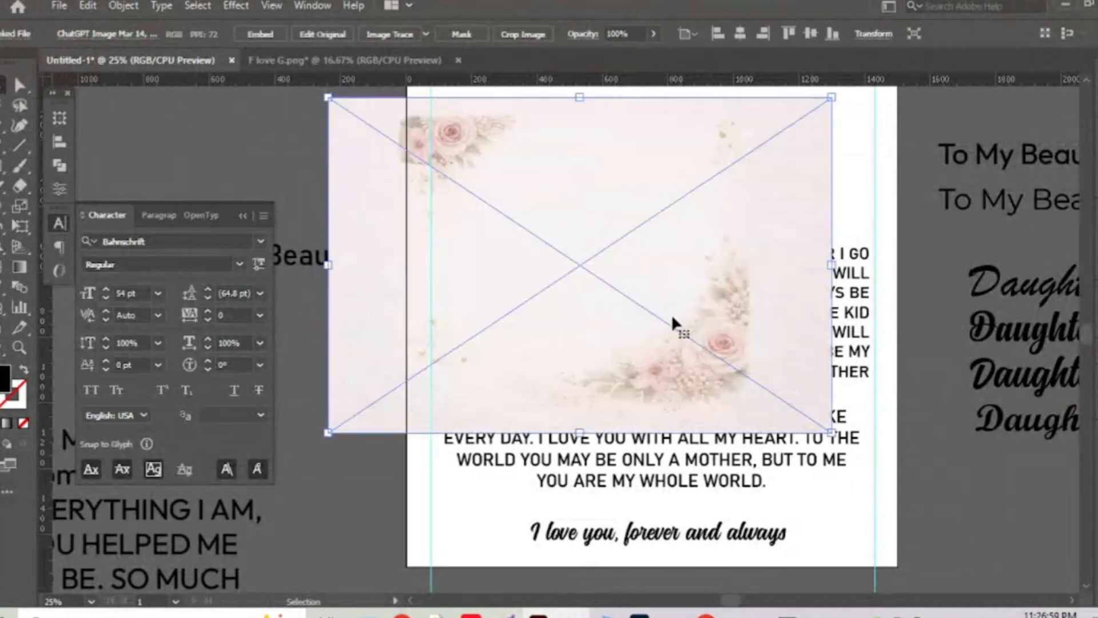
key(ctrl+minus)
key(ctrl+minus)
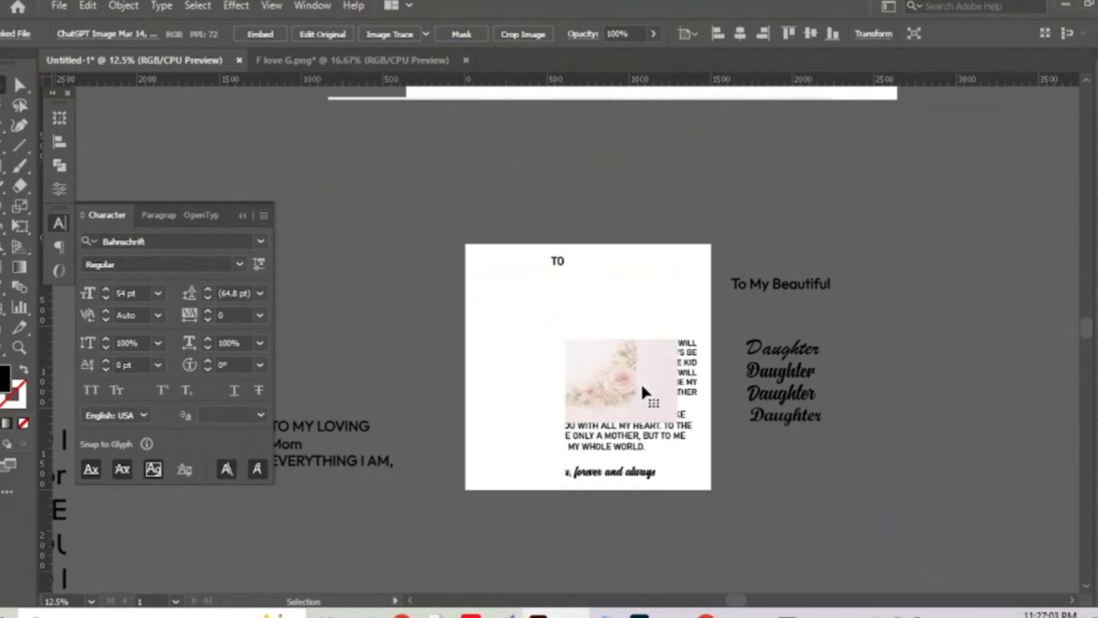
click(616, 373)
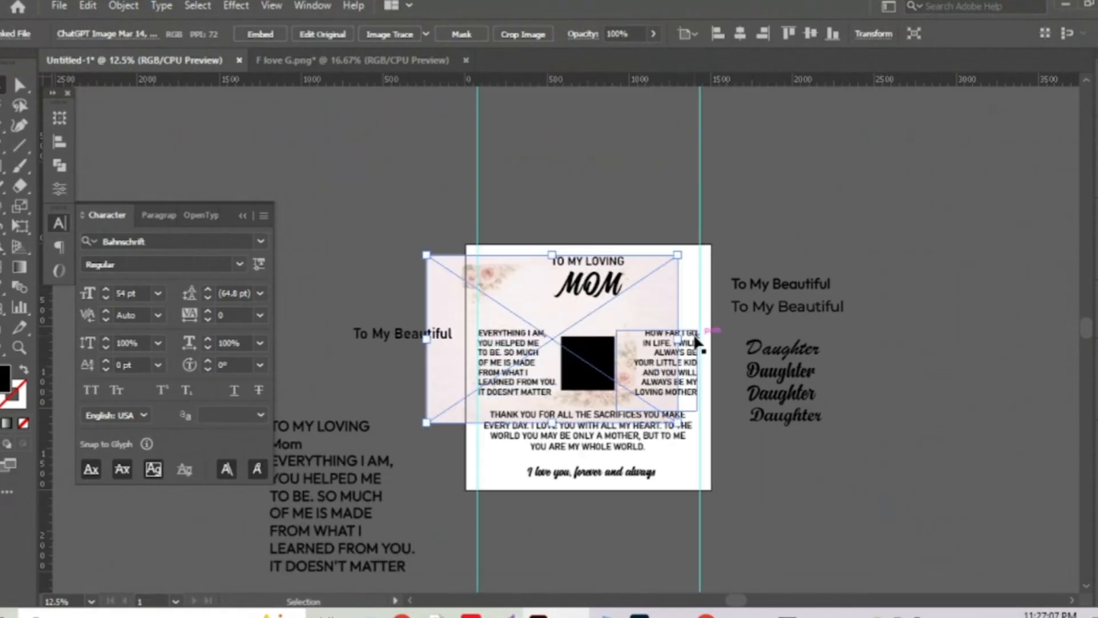
click(739, 33)
click(810, 33)
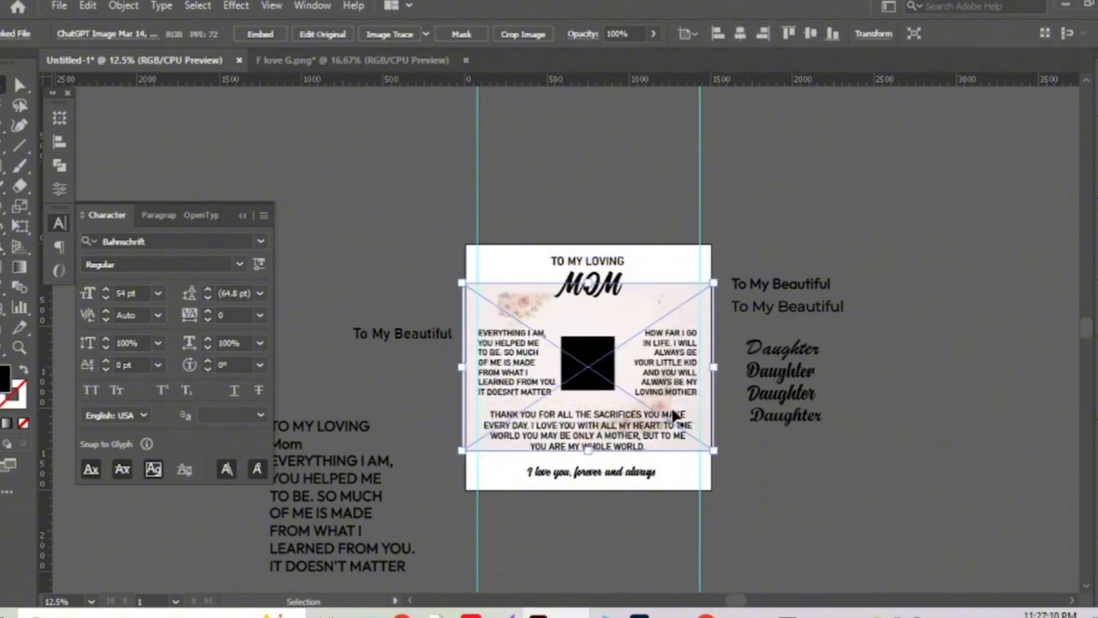
Delete the loose text to the left of the card.
drag(458, 398, 591, 261)
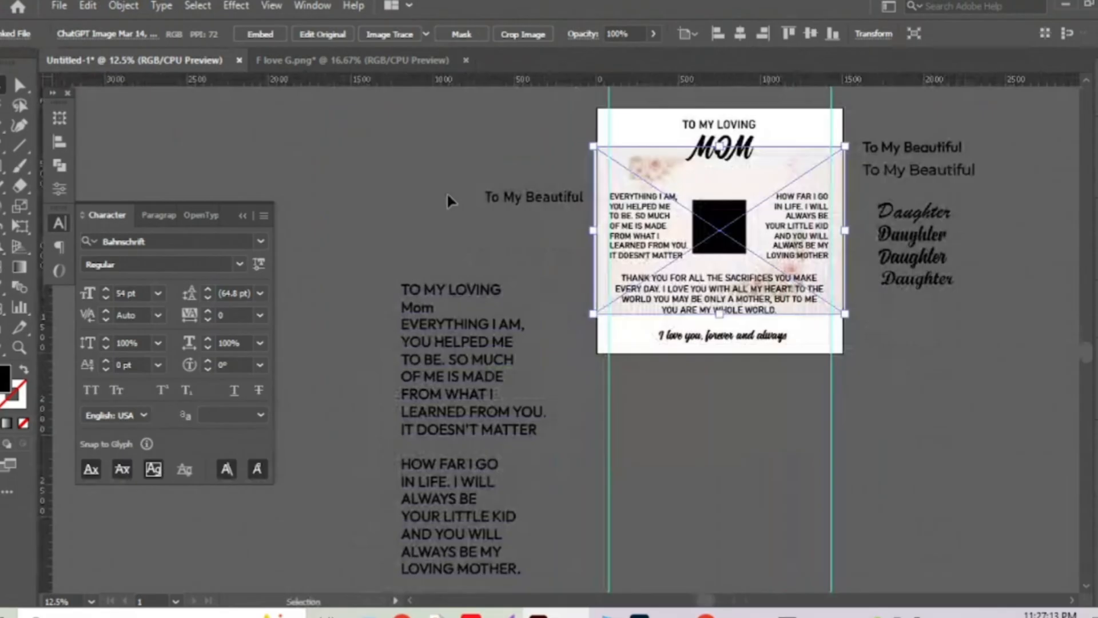
click(527, 458)
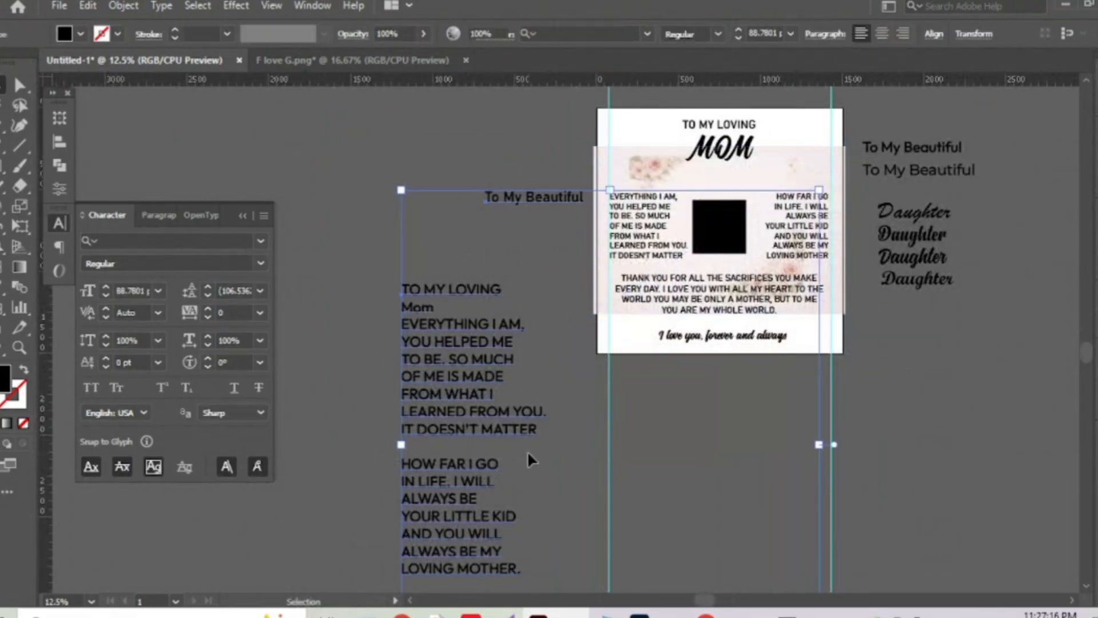
key(space)
key(Delete)
drag(885, 384, 771, 410)
drag(406, 428, 784, 530)
Delete the leftover To My Beautiful and Daughter text right of the card.
click(785, 525)
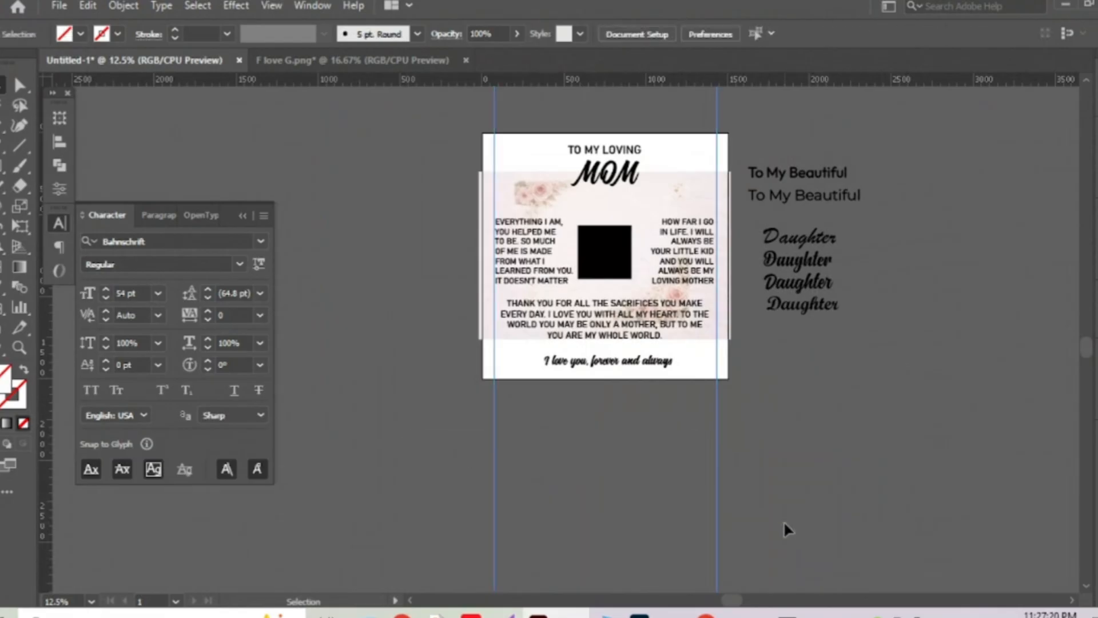
key(space)
drag(789, 349, 725, 464)
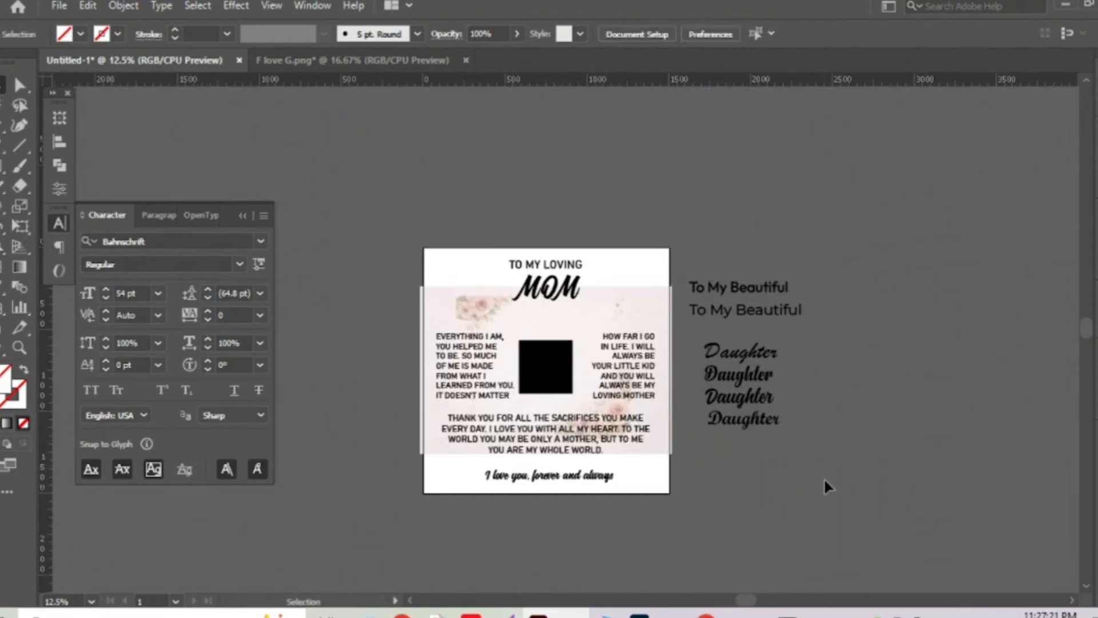
click(695, 220)
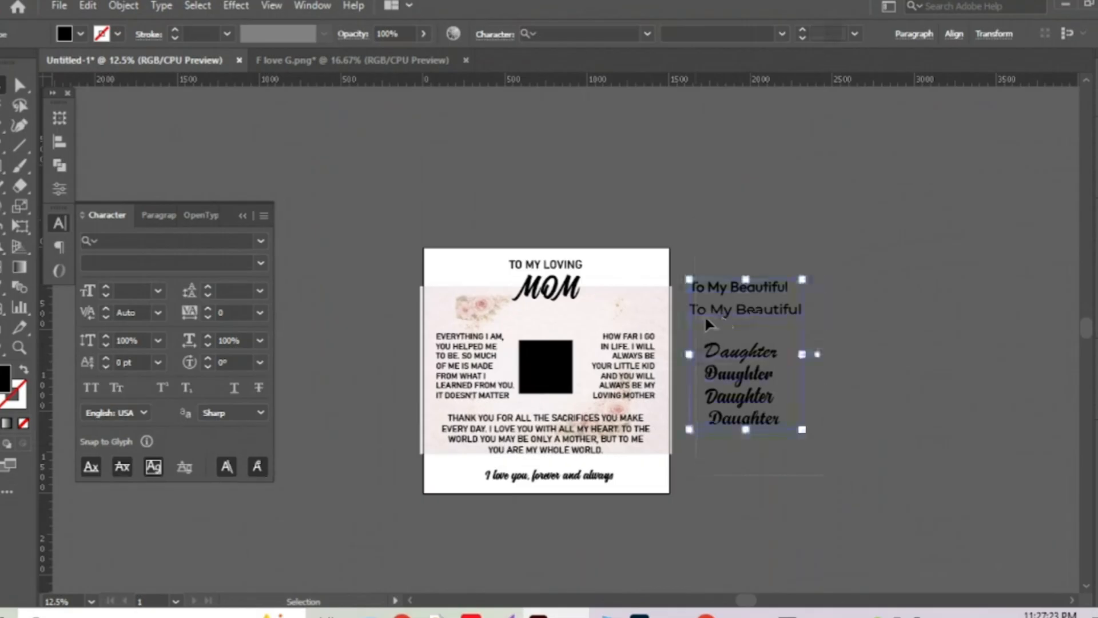
key(Delete)
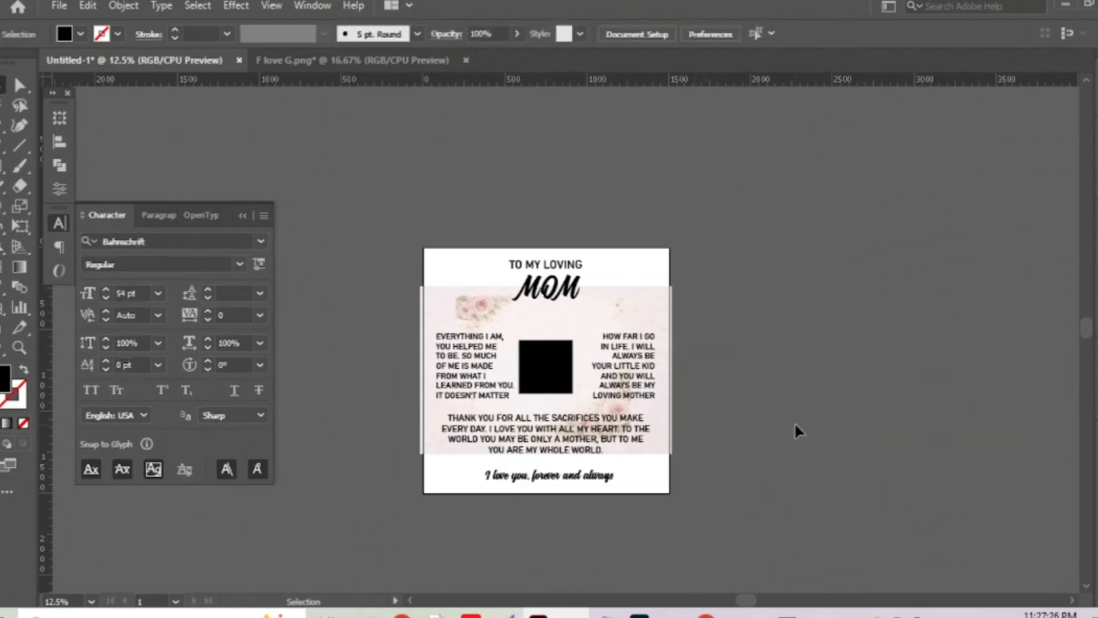
Scale the floral background to about 2541 × 1694 px so it extends past the card edges.
click(666, 329)
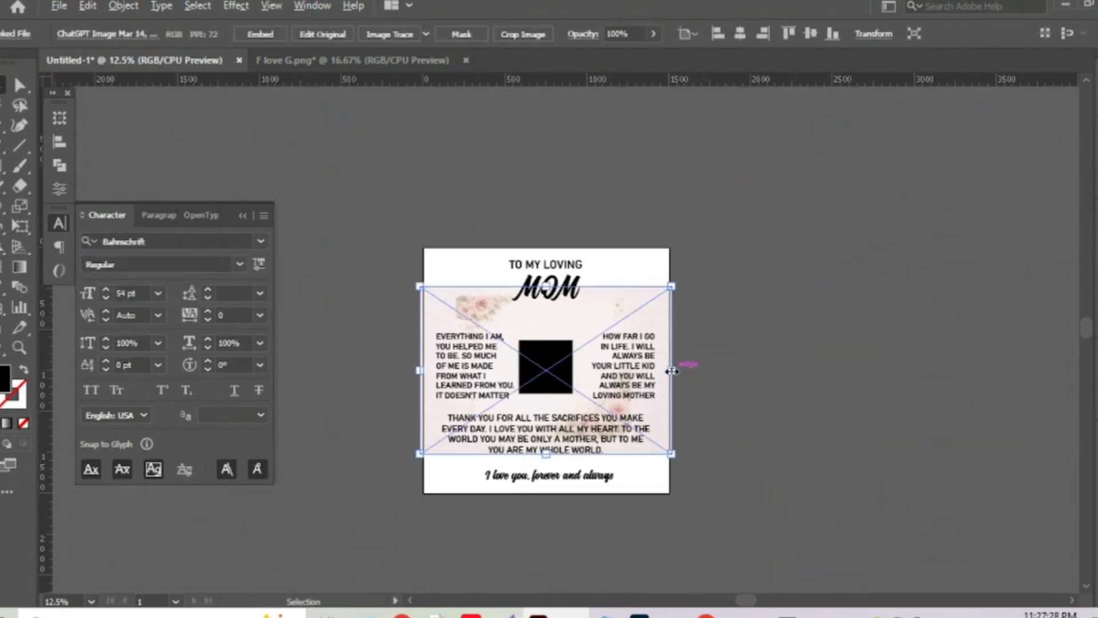
drag(671, 370, 745, 402)
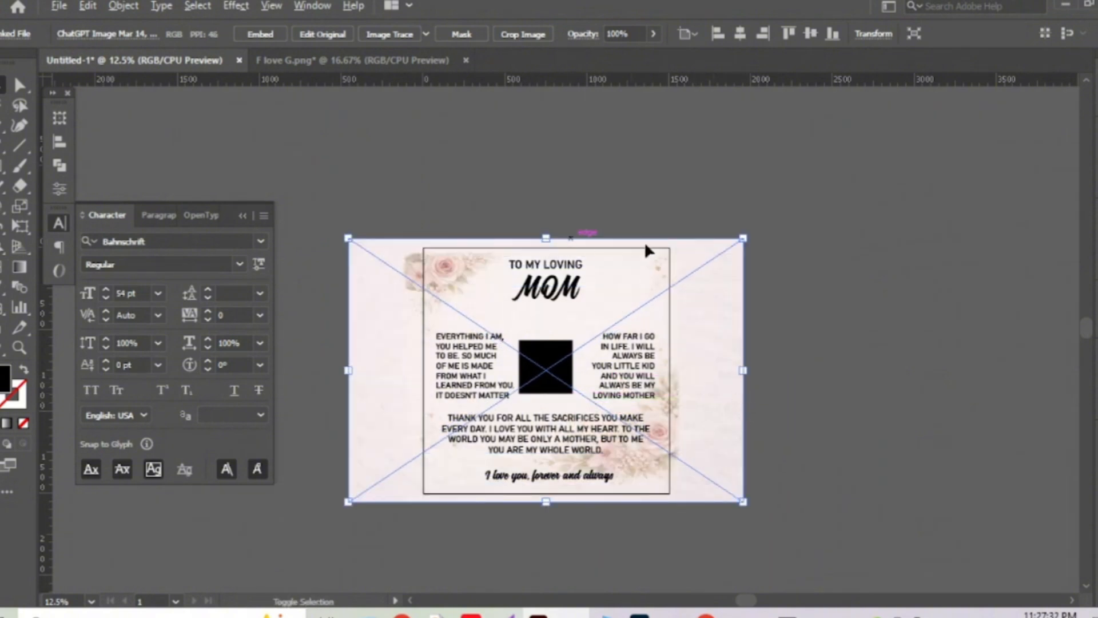
drag(748, 238, 756, 234)
click(808, 443)
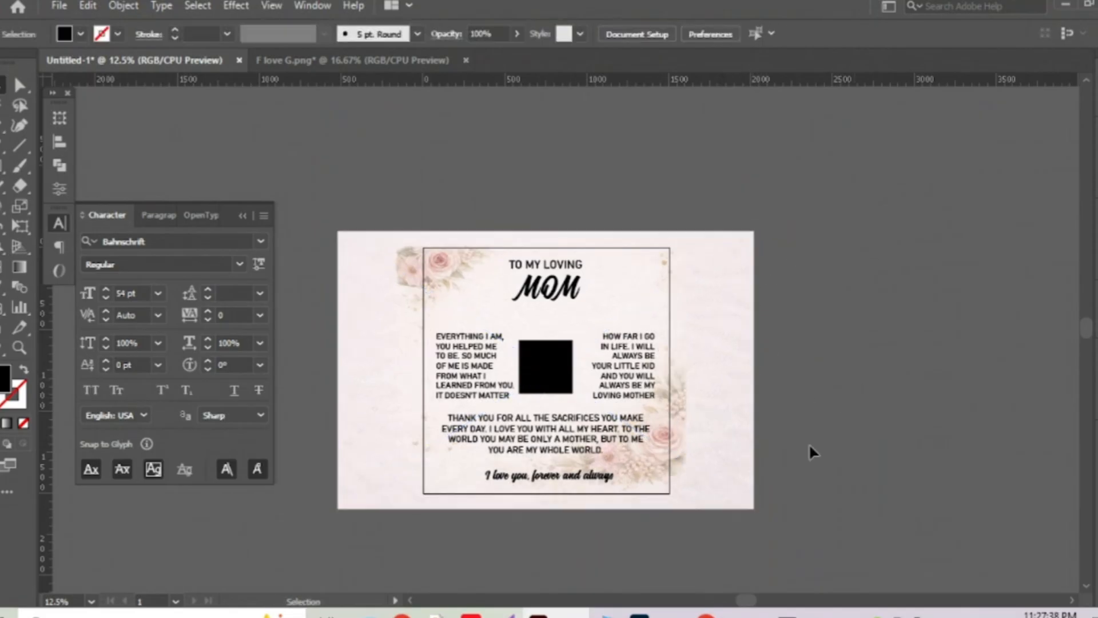
click(483, 478)
scroll(486, 481, up, 2)
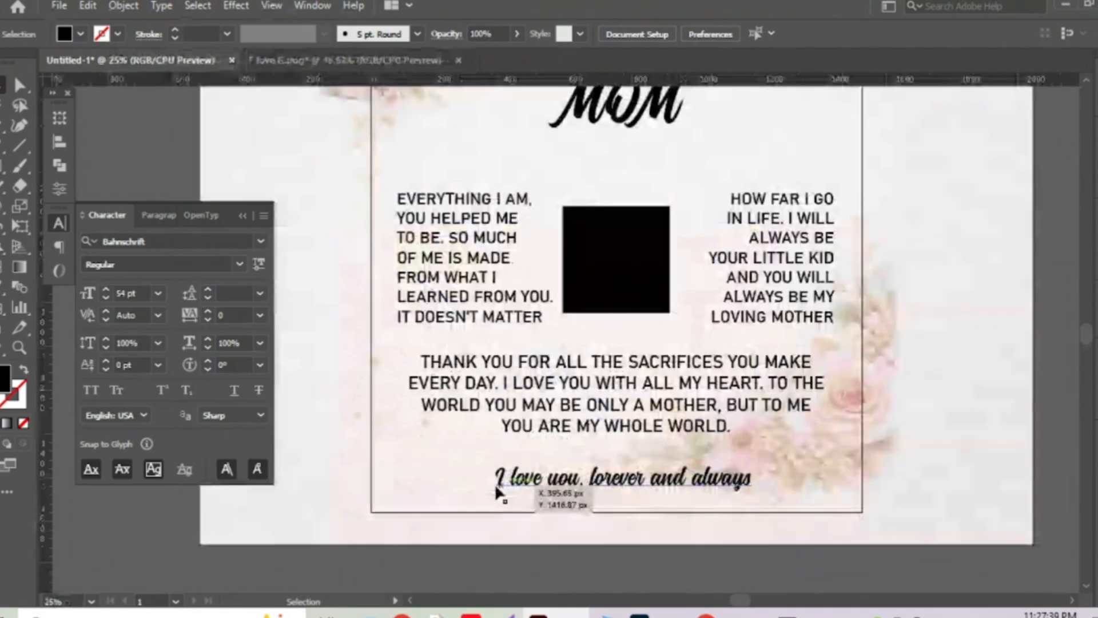
key(space)
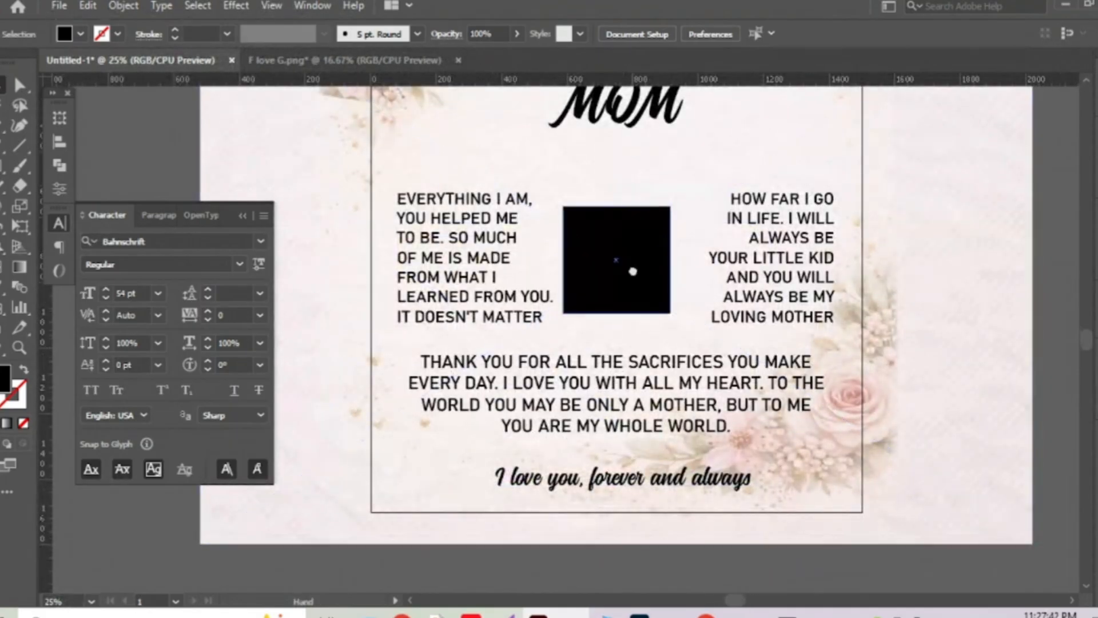
drag(632, 271, 610, 359)
Draw a 1500 × 1500 px square and centre it horizontally and vertically on the artboard.
drag(651, 291, 646, 244)
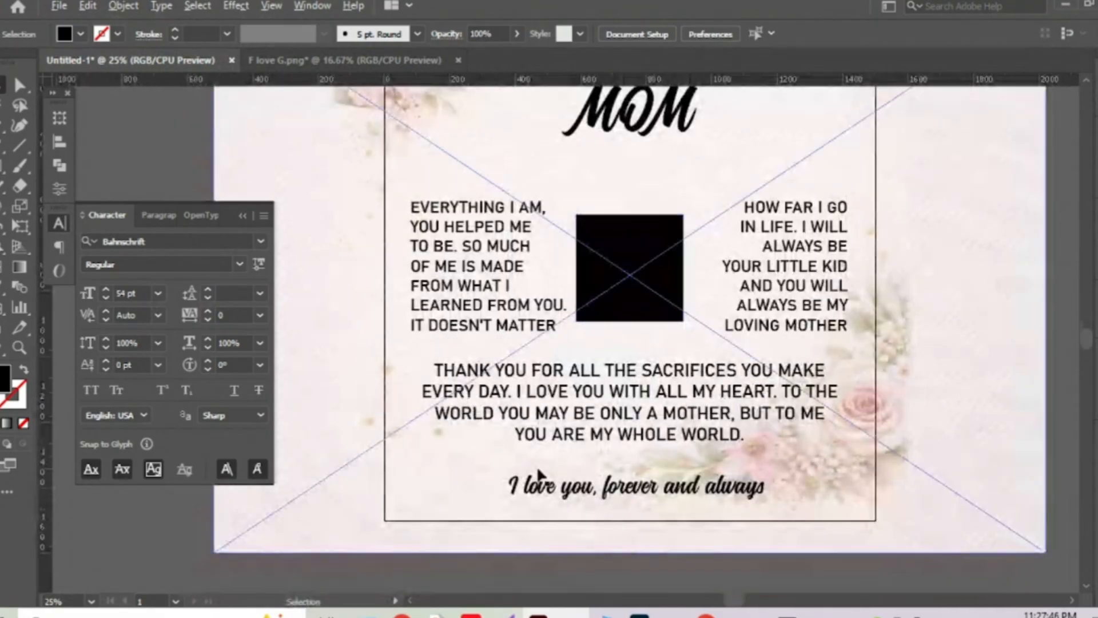
scroll(537, 472, down, 2)
scroll(609, 443, right, 1)
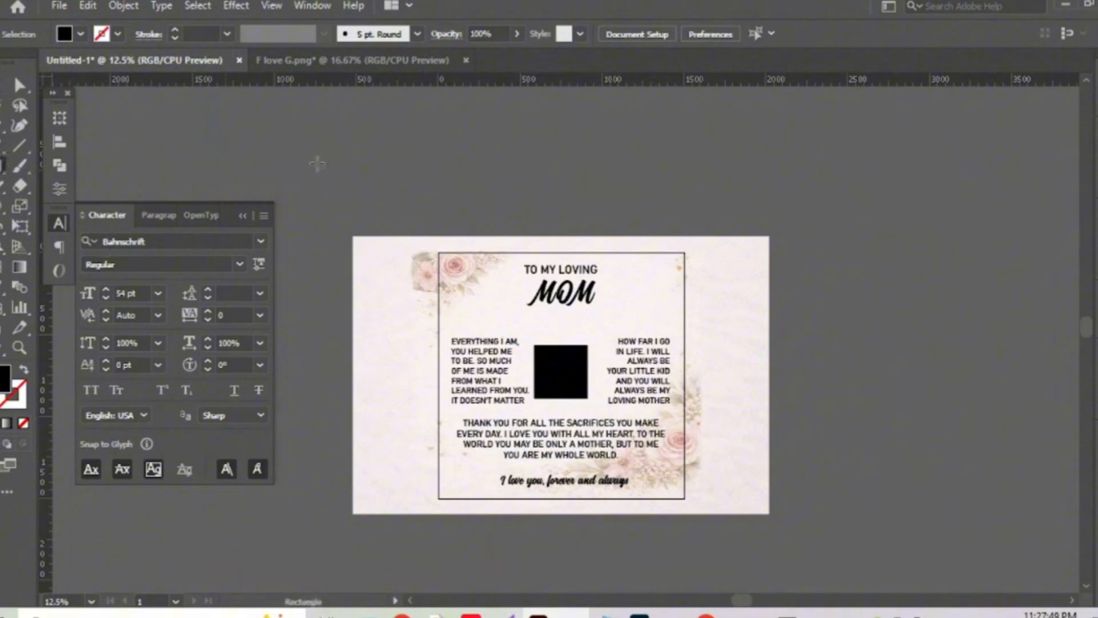
click(704, 309)
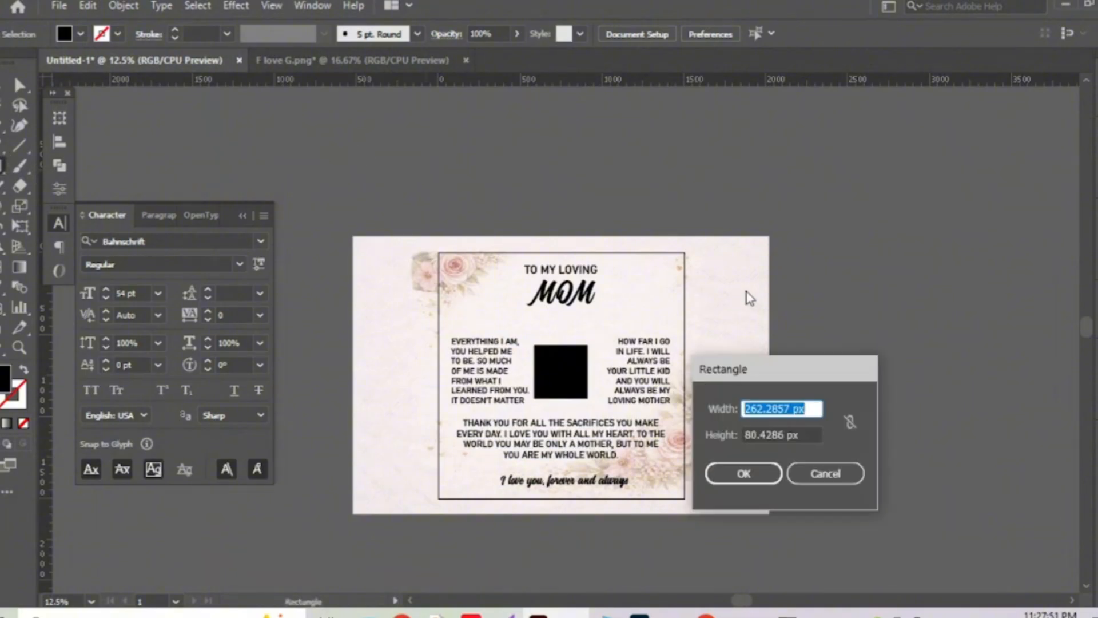
text(1500)
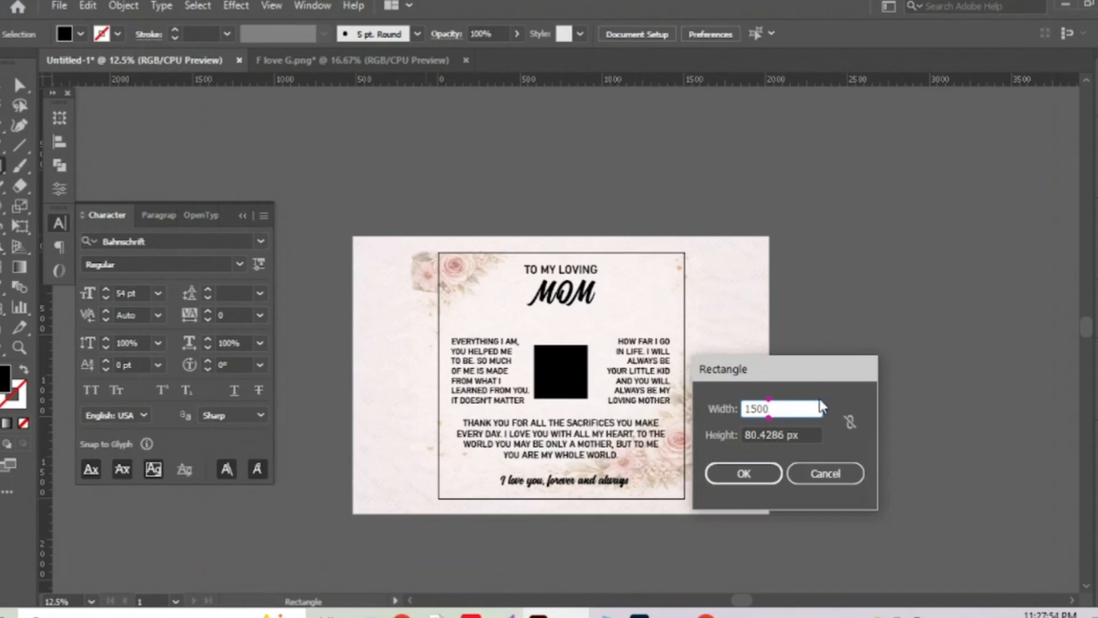
key(Tab)
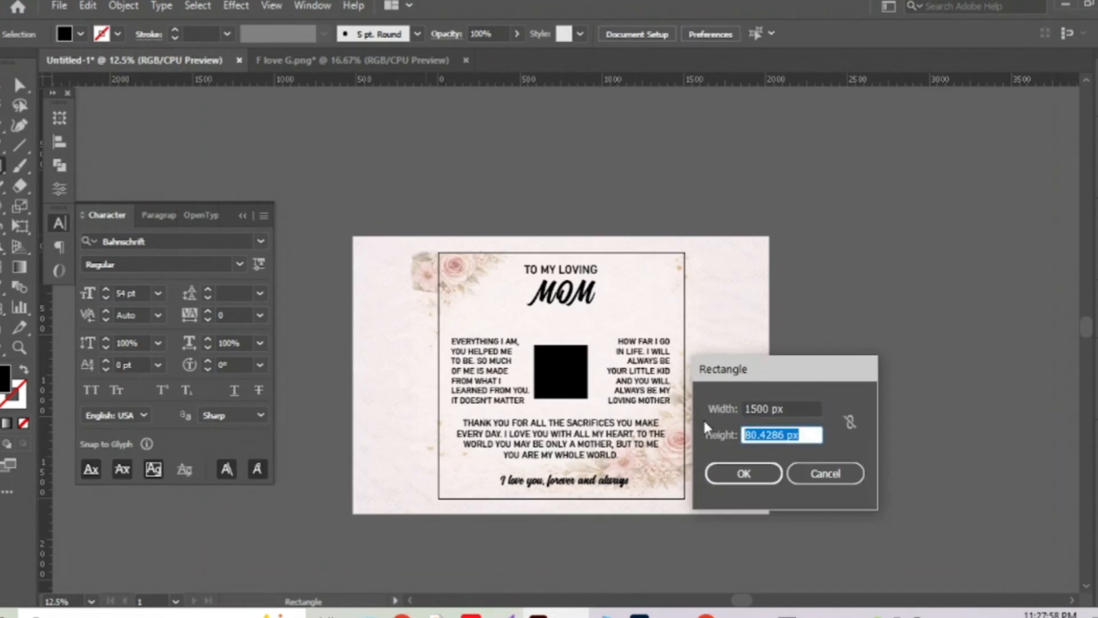
text(1500)
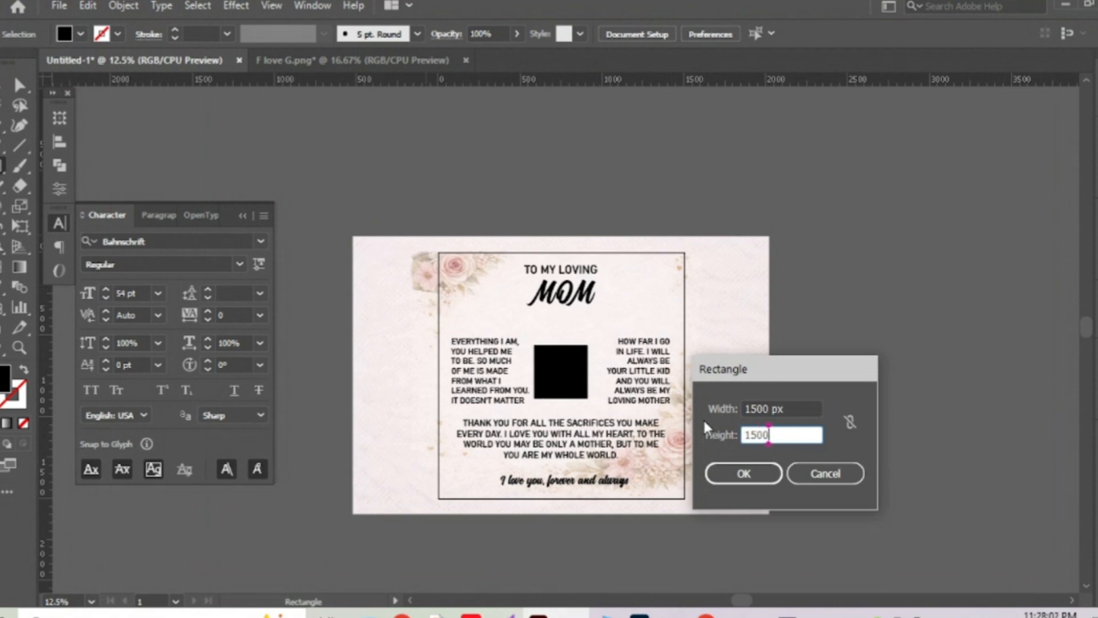
click(754, 477)
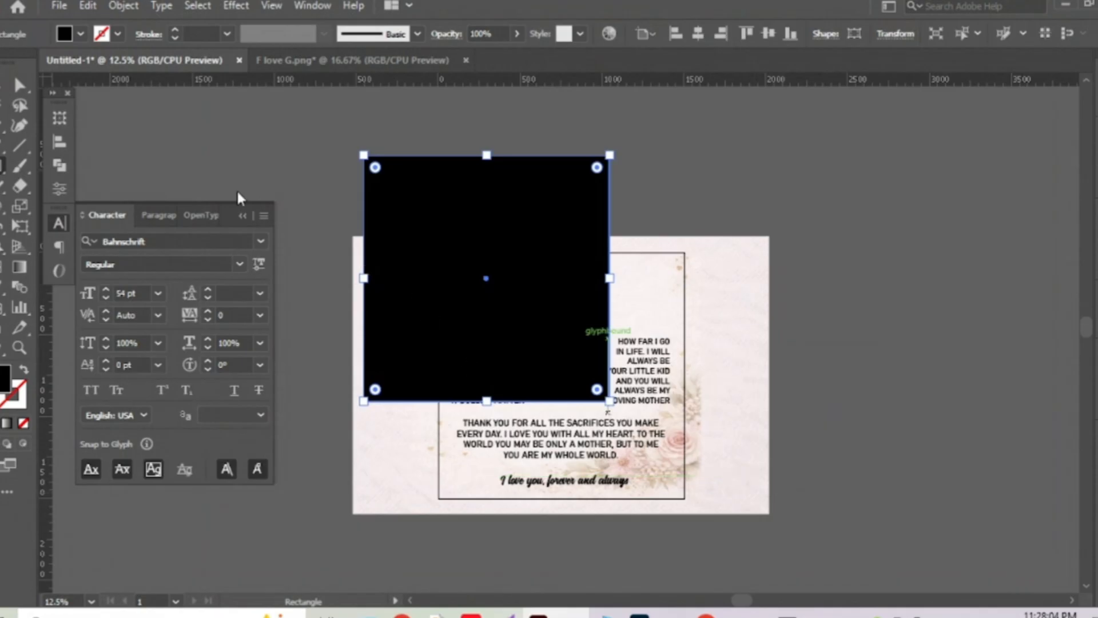
key(v)
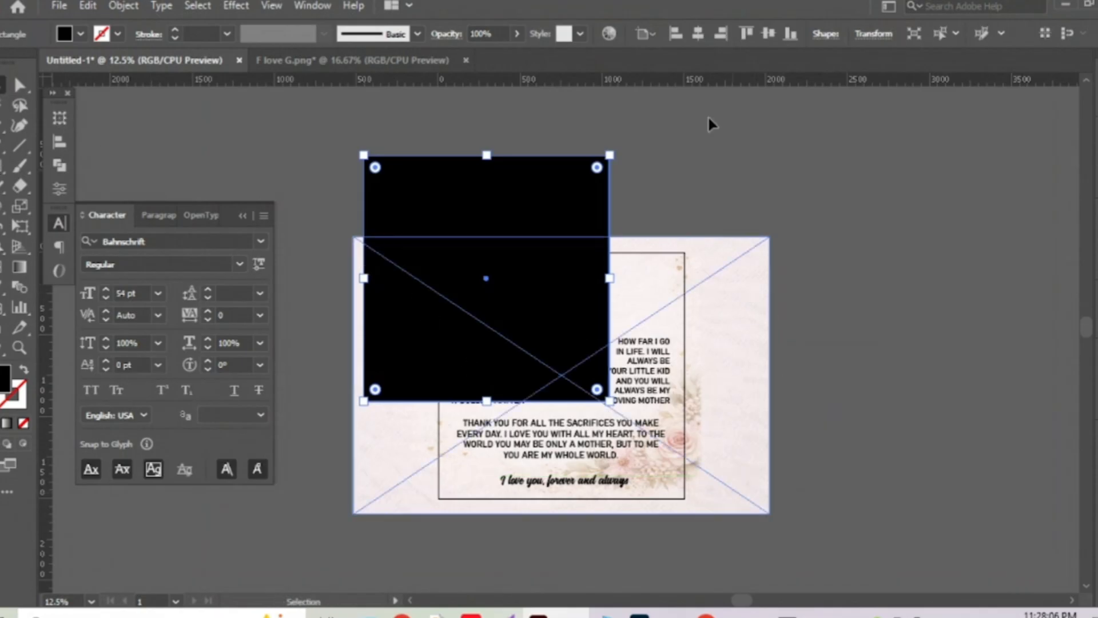
click(698, 33)
click(768, 33)
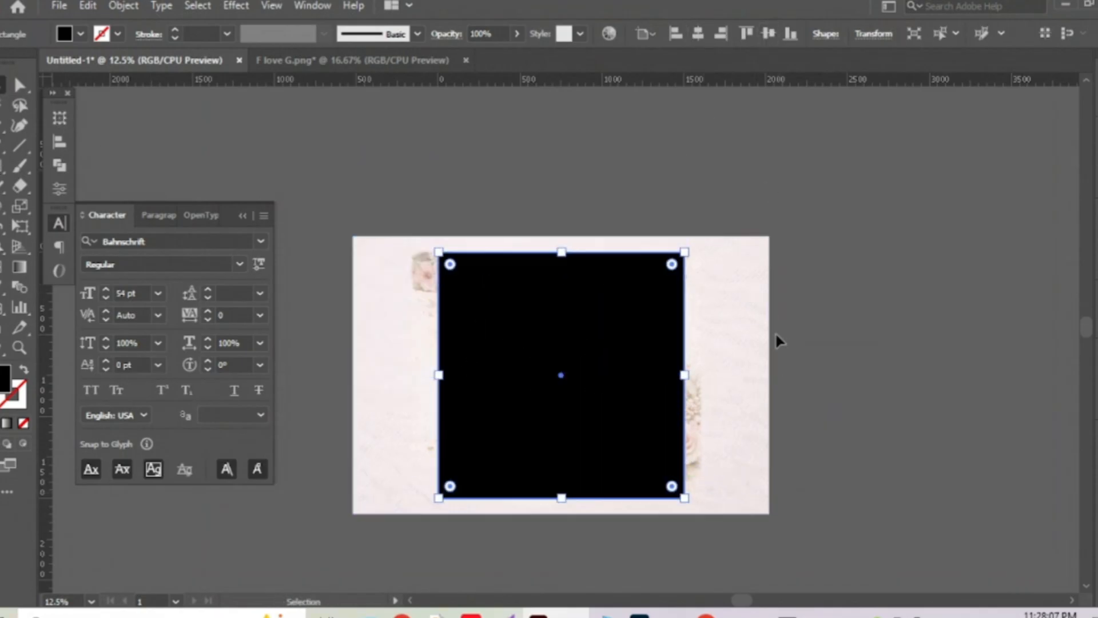
Clip the floral background image to the square and send it to the back.
shift+click(736, 288)
right_click(623, 299)
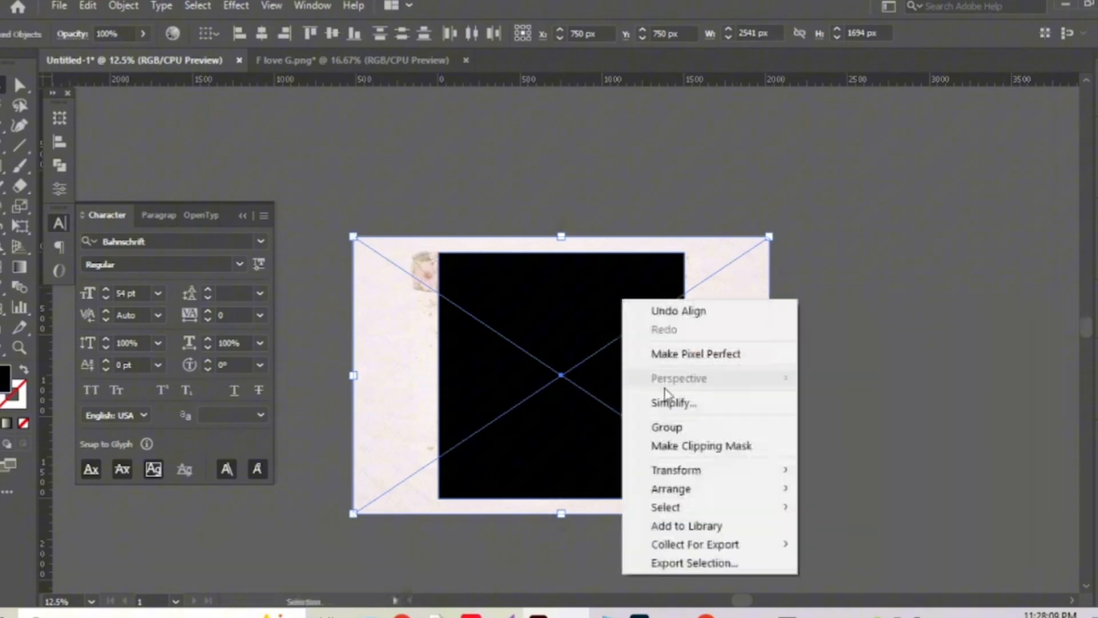
click(684, 449)
key(ctrl+shift+bracketleft)
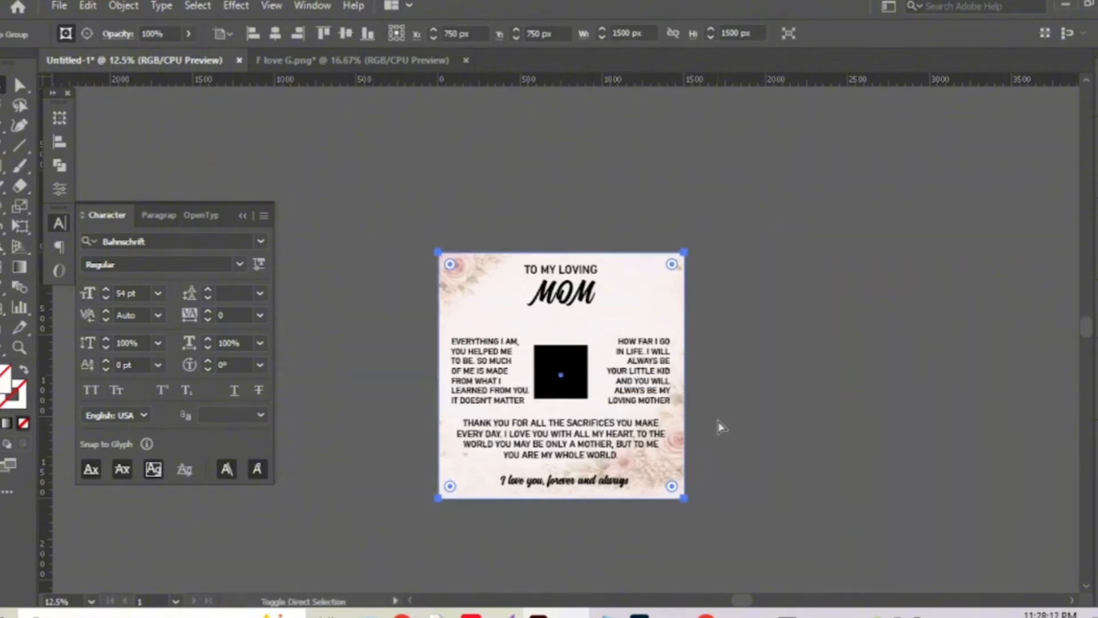
Delete the black placeholder square.
click(716, 418)
click(573, 371)
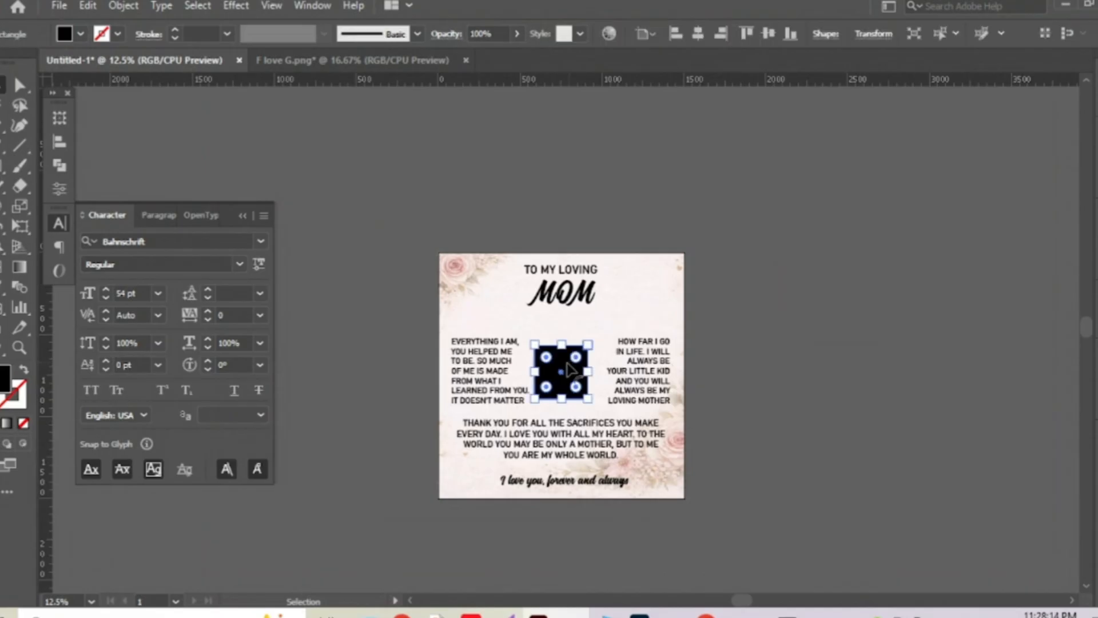
key(Delete)
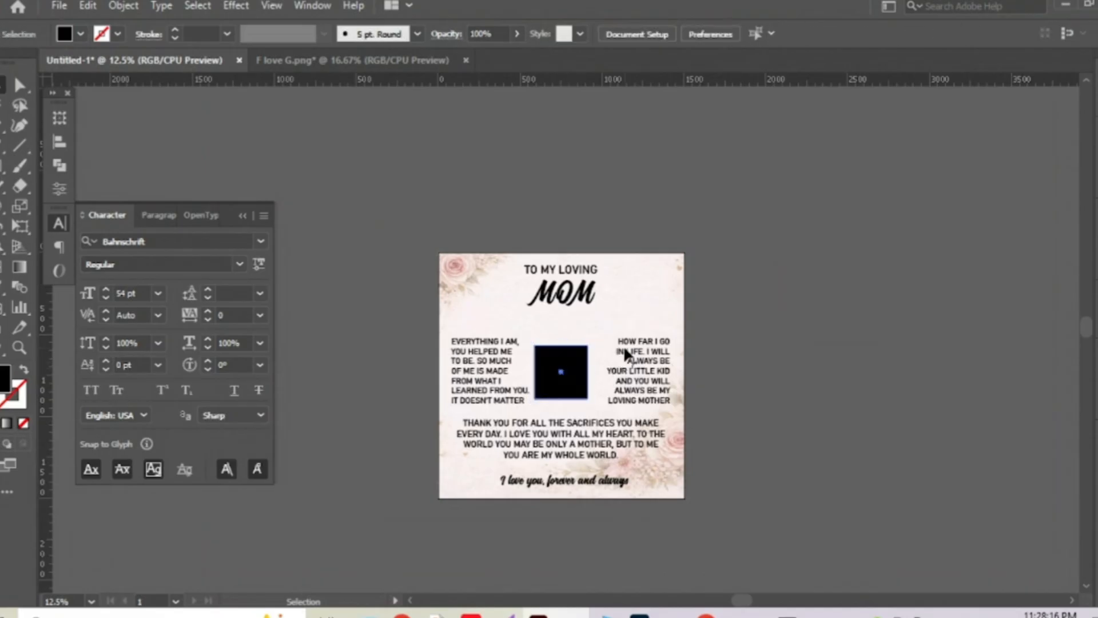
Nudge the EVERYTHING I AM and HOW FAR I GO text blocks up two steps.
scroll(496, 437, up, 1)
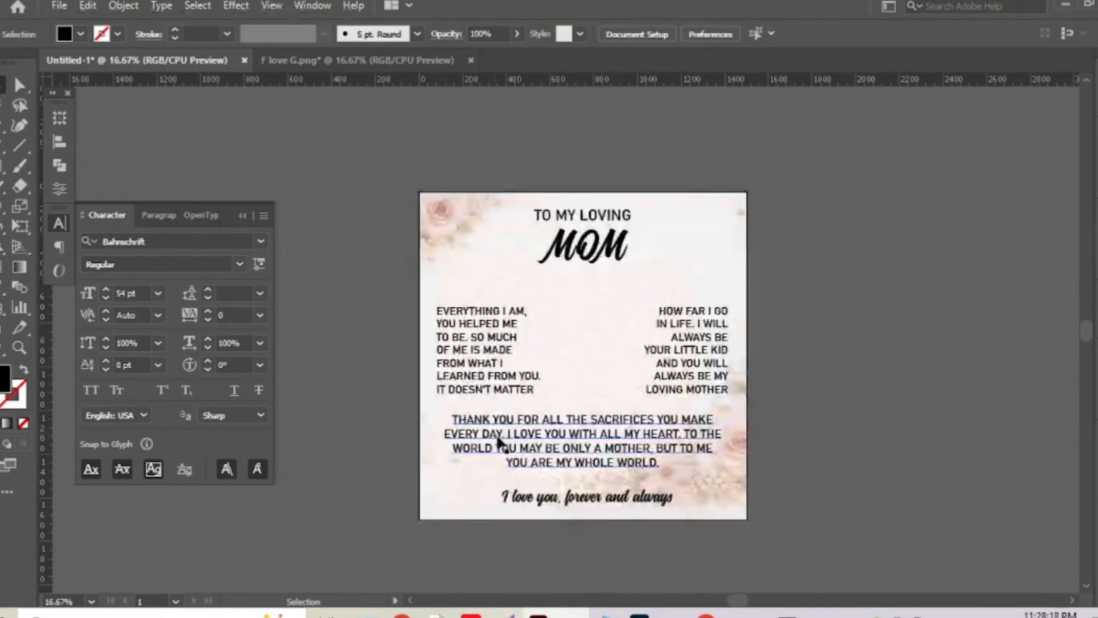
scroll(498, 438, up, 1)
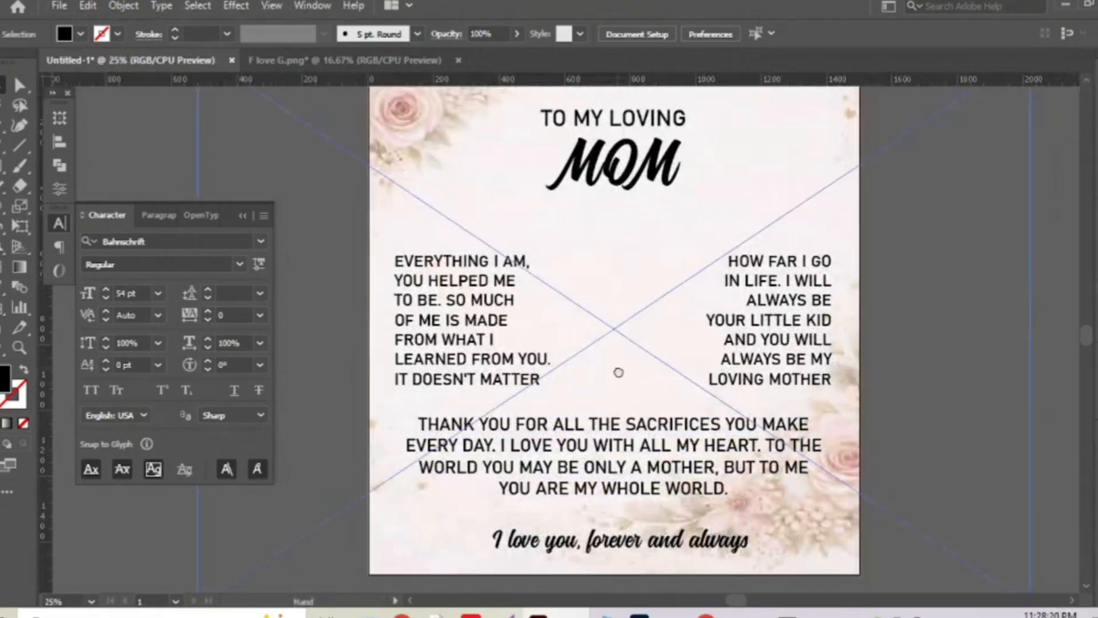
click(476, 302)
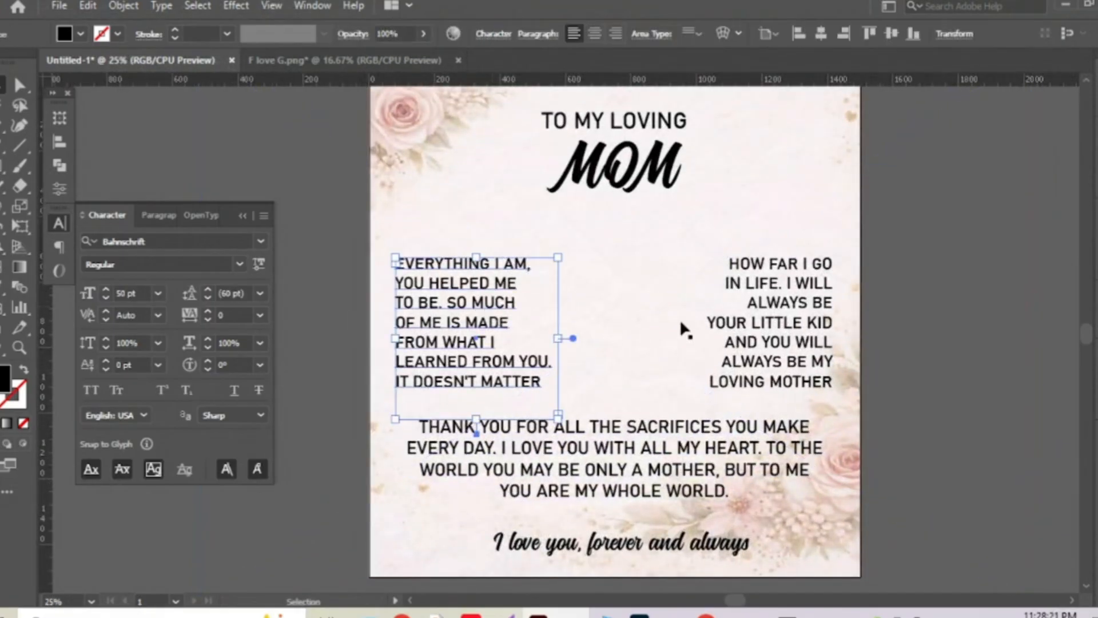
shift+click(799, 289)
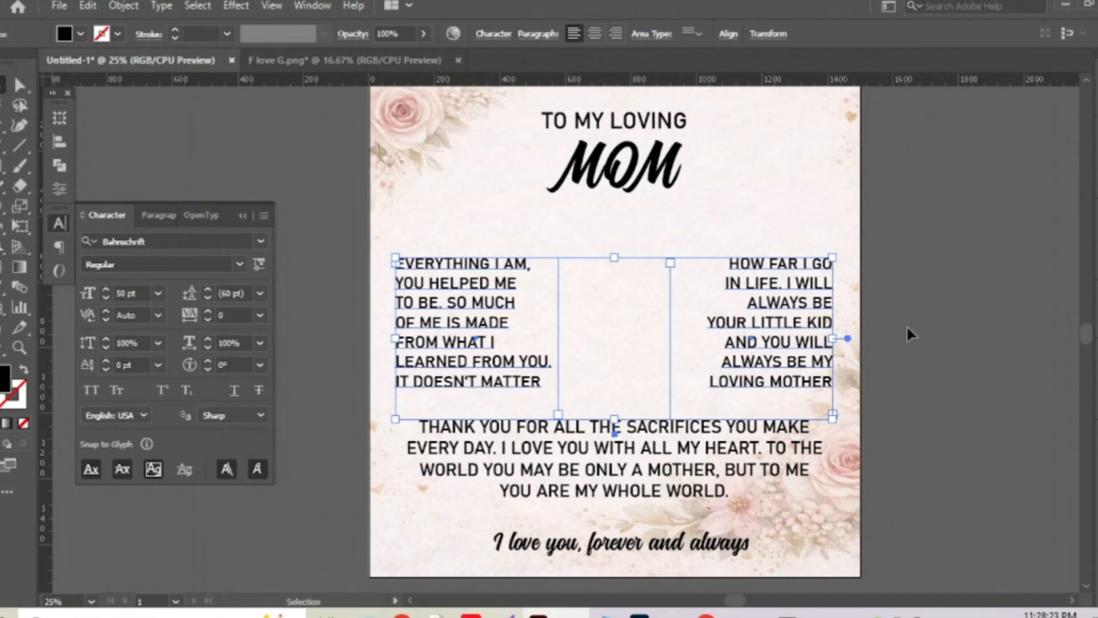
key(Up)
key(Up)
key(Up)
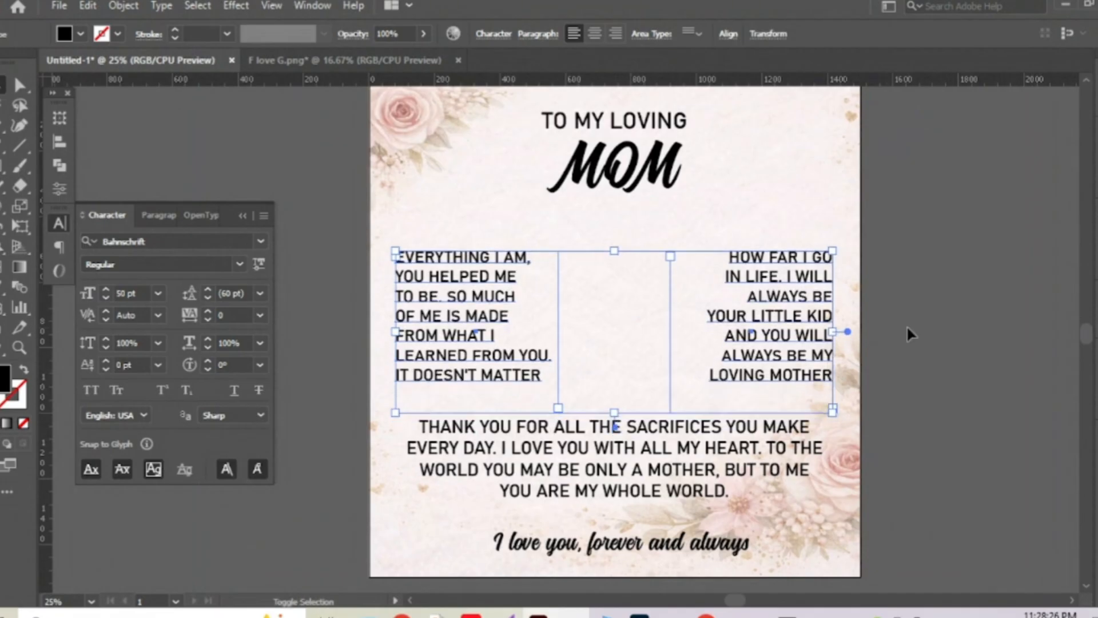
key(Up)
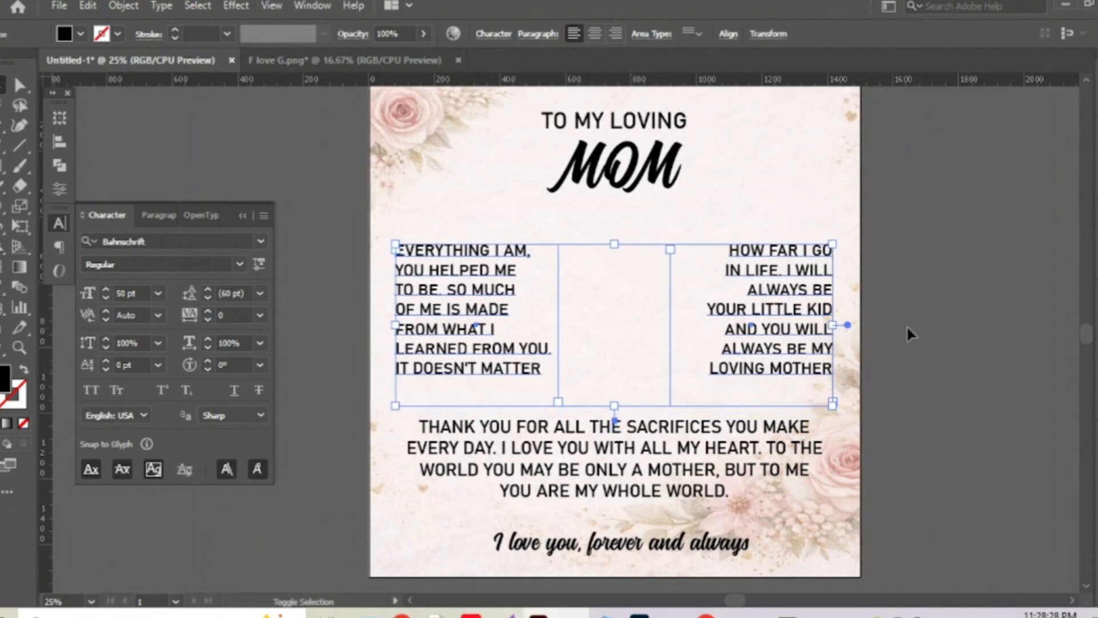
click(956, 284)
Check the HOW FAR I GO block, MOM and TO MY LOVING headings, and background, then deselect all.
drag(675, 390, 658, 388)
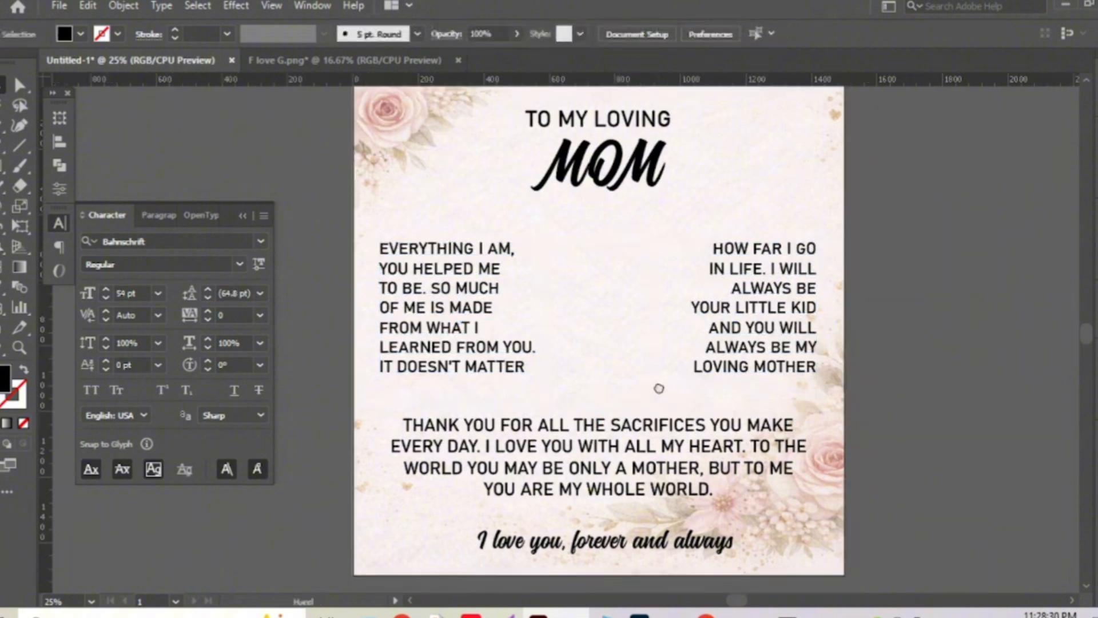
click(720, 401)
click(732, 380)
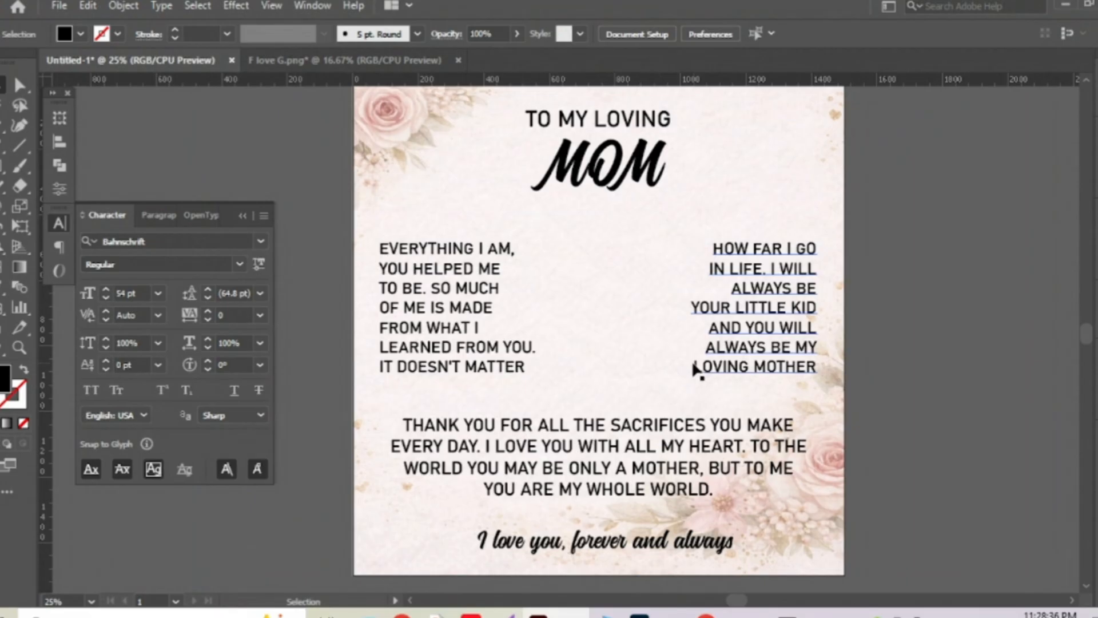
click(632, 341)
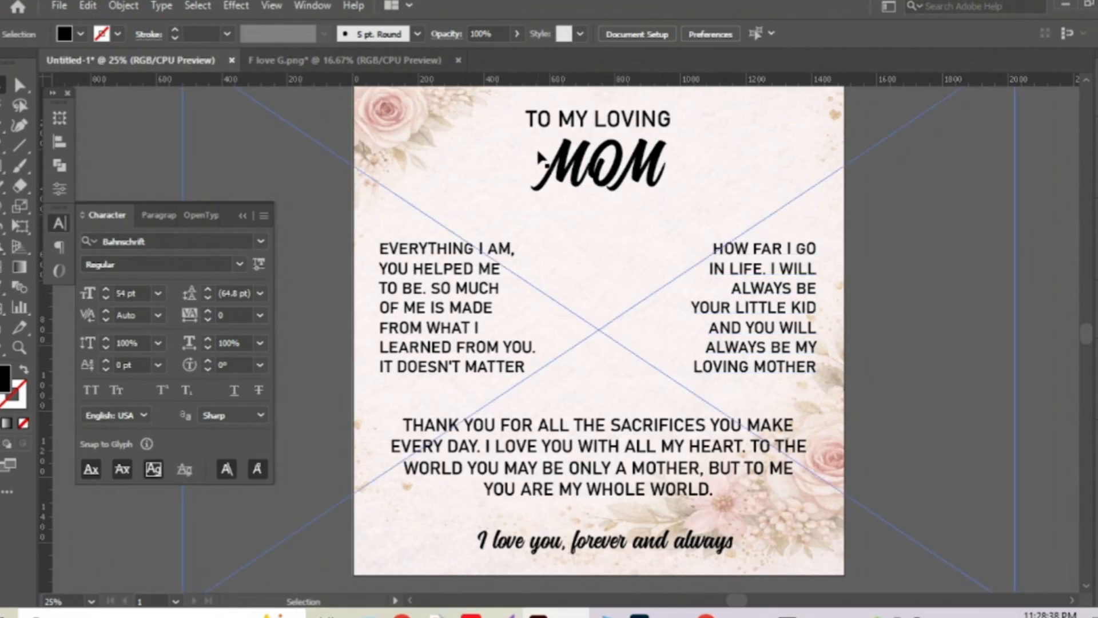
click(572, 188)
click(522, 110)
click(552, 112)
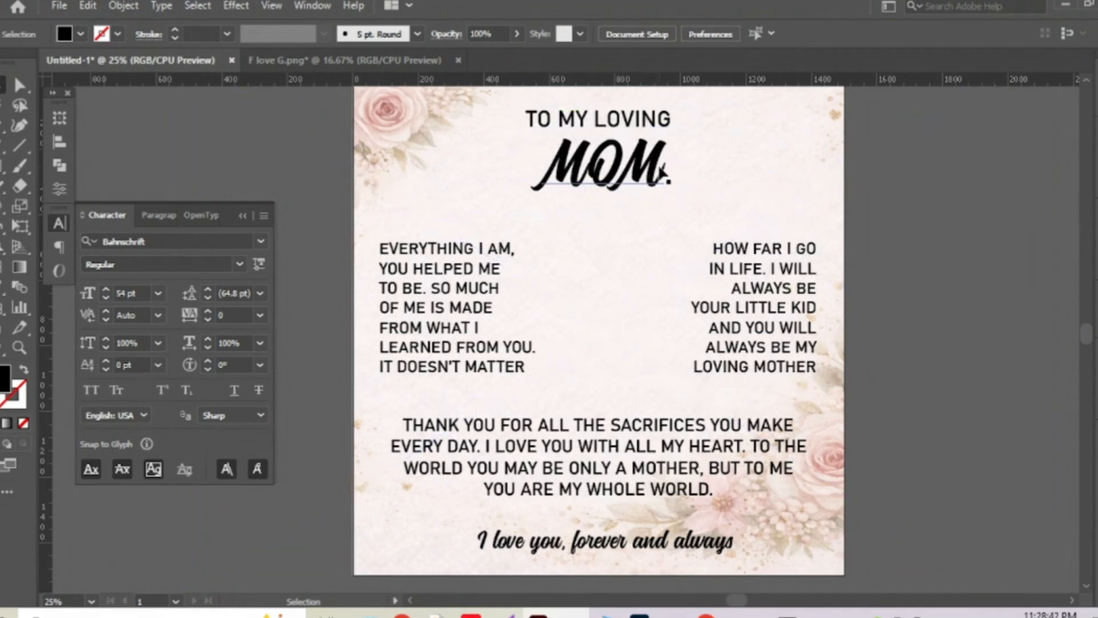
click(620, 572)
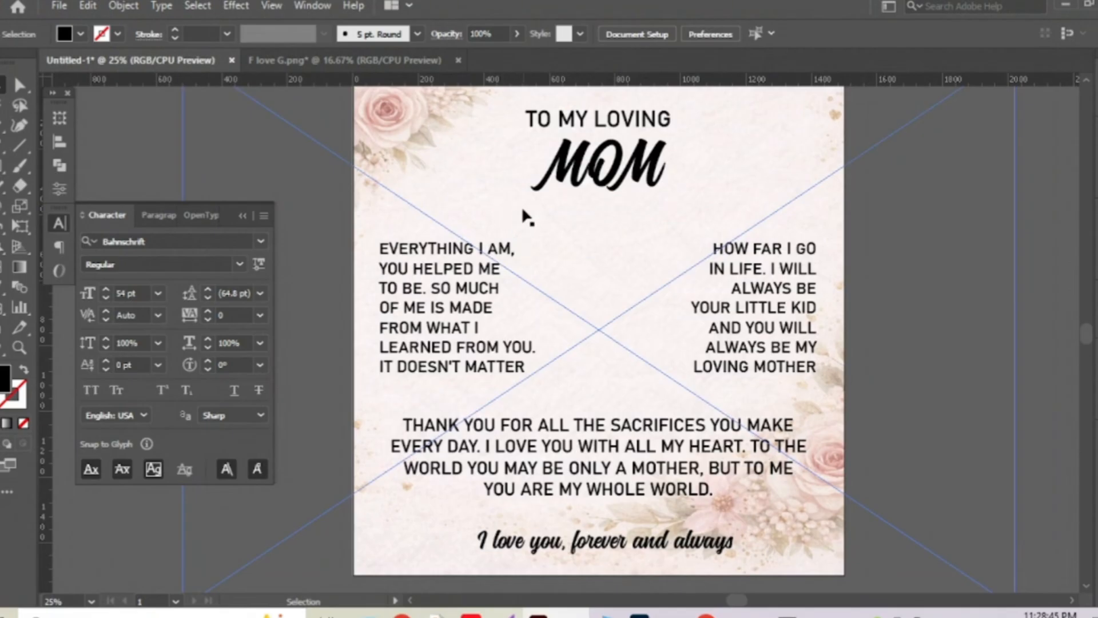
key(ctrl+shift+a)
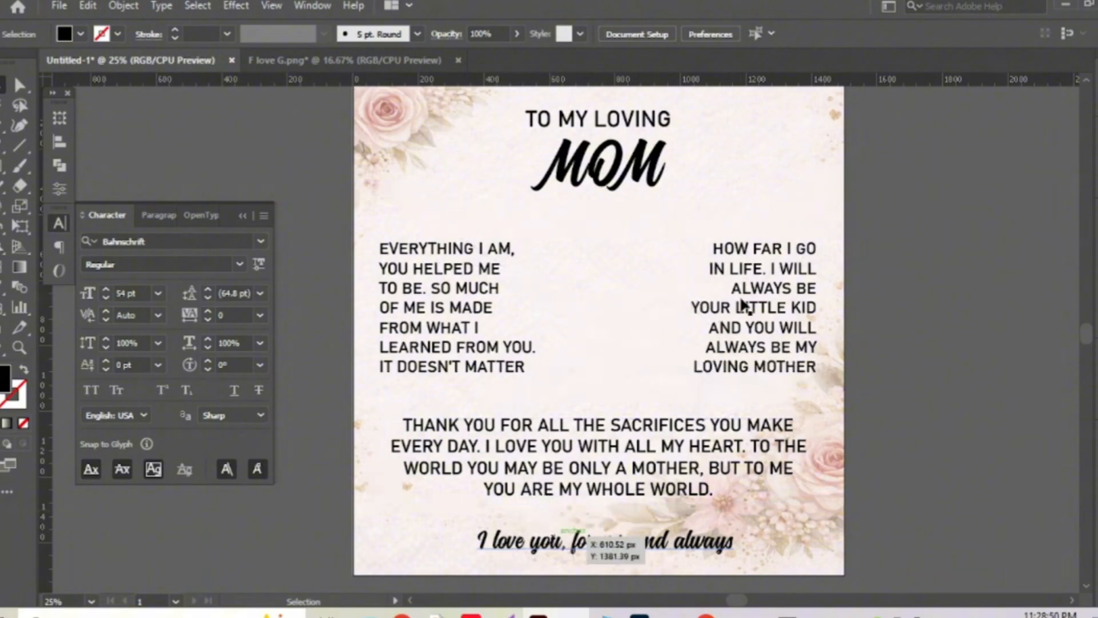
Remove the two leftover black spacer rectangles beside the left text block.
key(m)
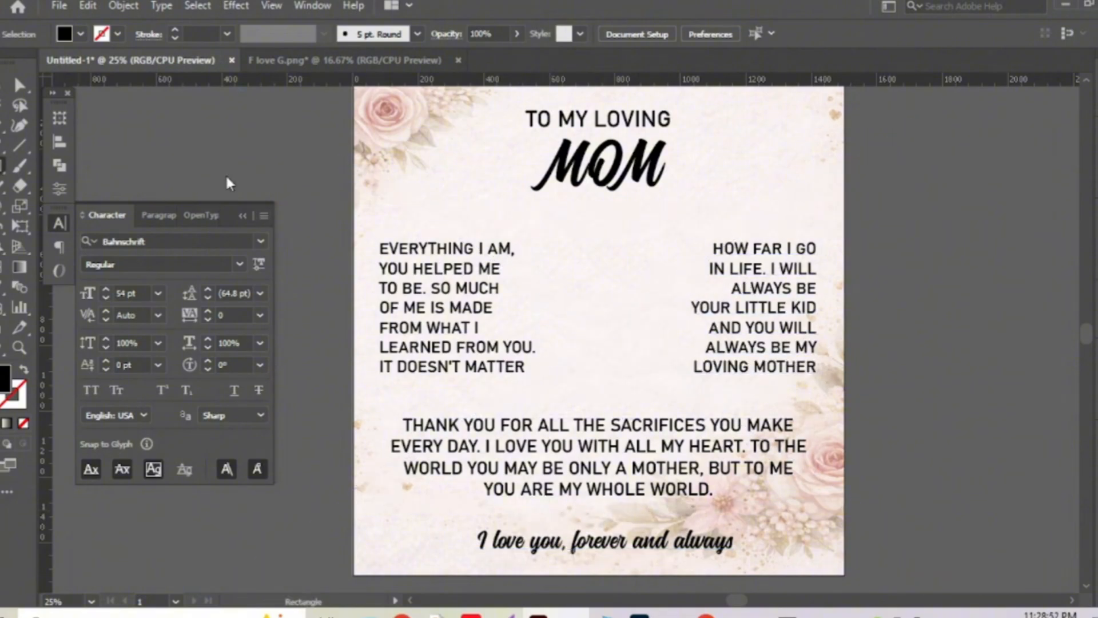
drag(344, 184, 485, 408)
click(20, 84)
shift+click(473, 221)
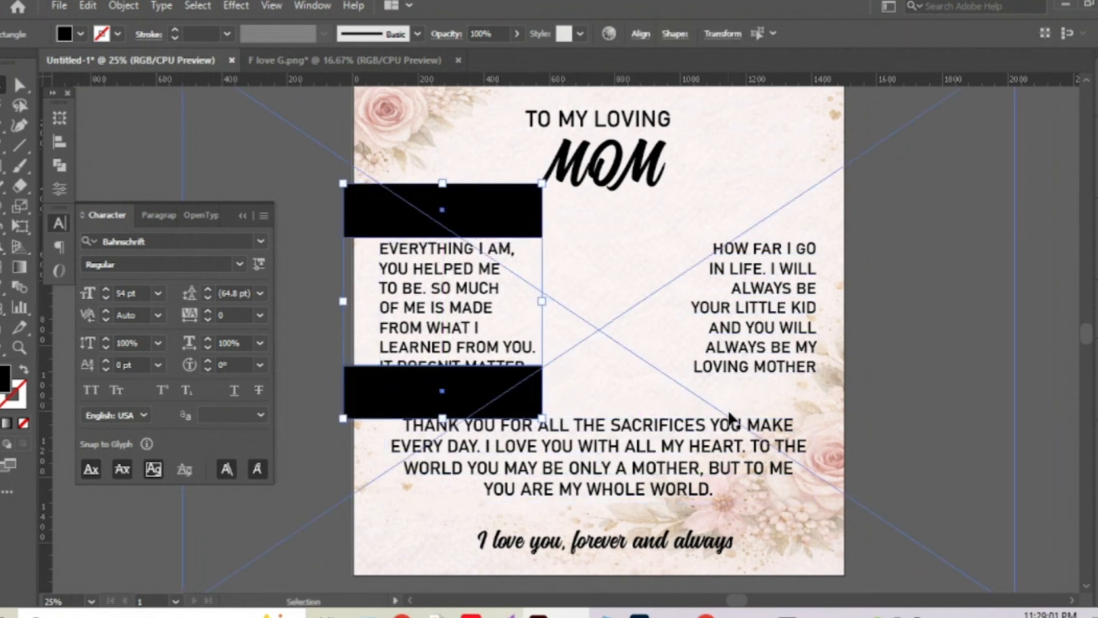
key(Delete)
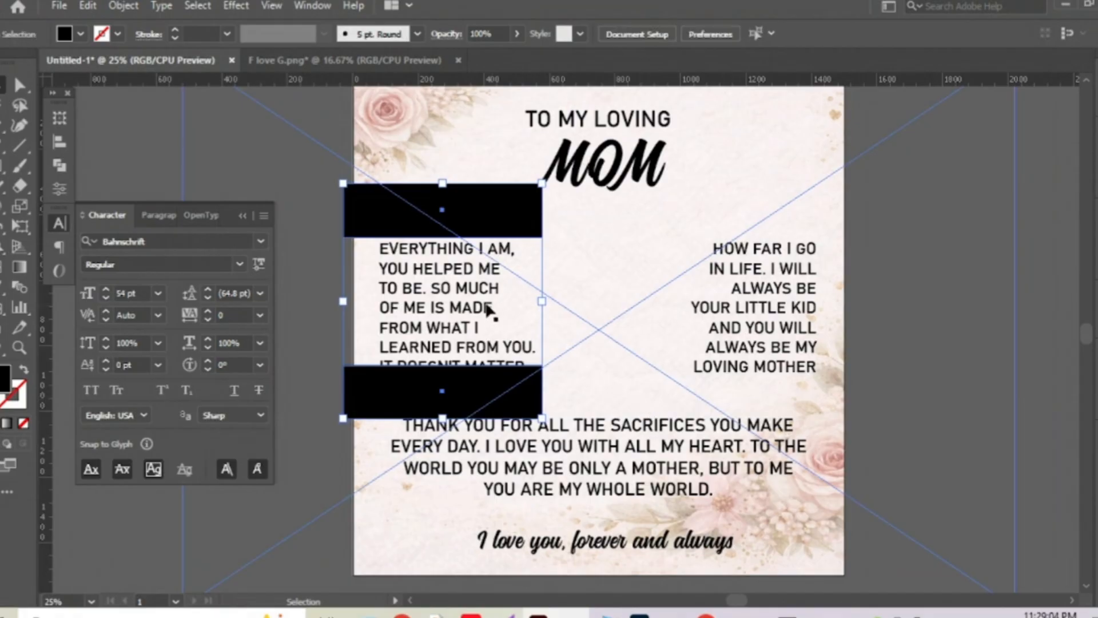
Nudge the EVERYTHING I AM and HOW FAR I GO columns up two more steps.
click(457, 277)
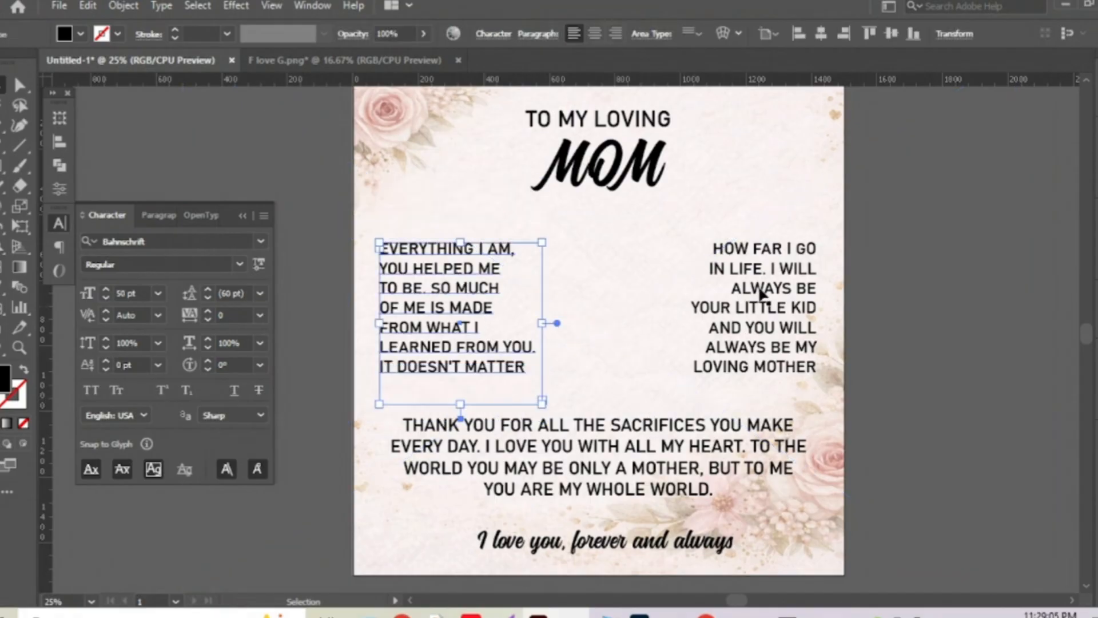
shift+click(793, 310)
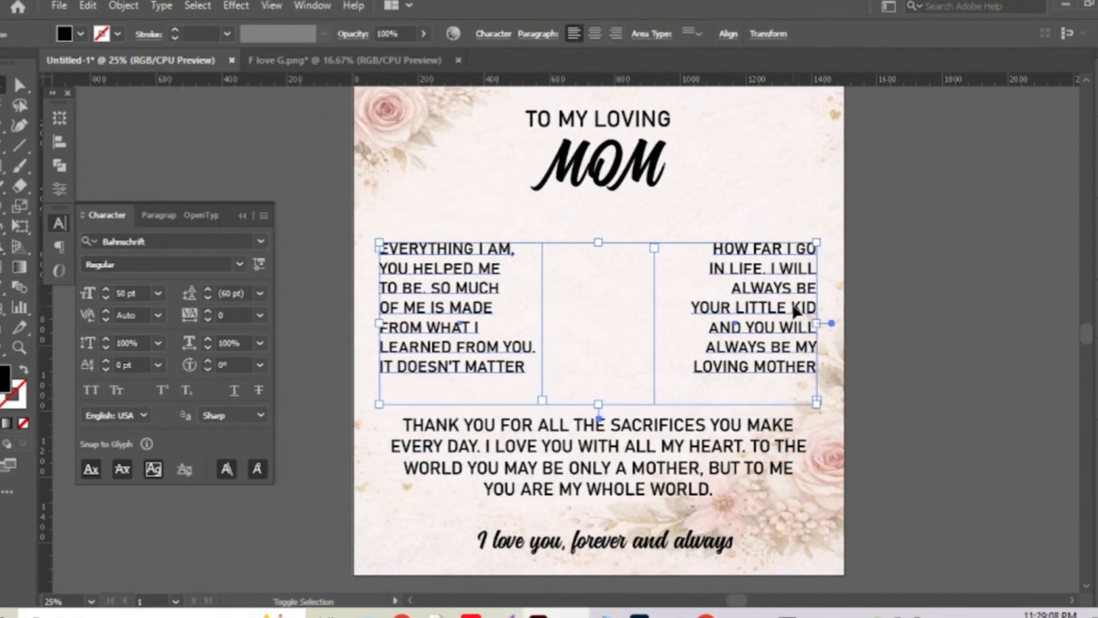
key(Up)
key(Up)
key(Up)
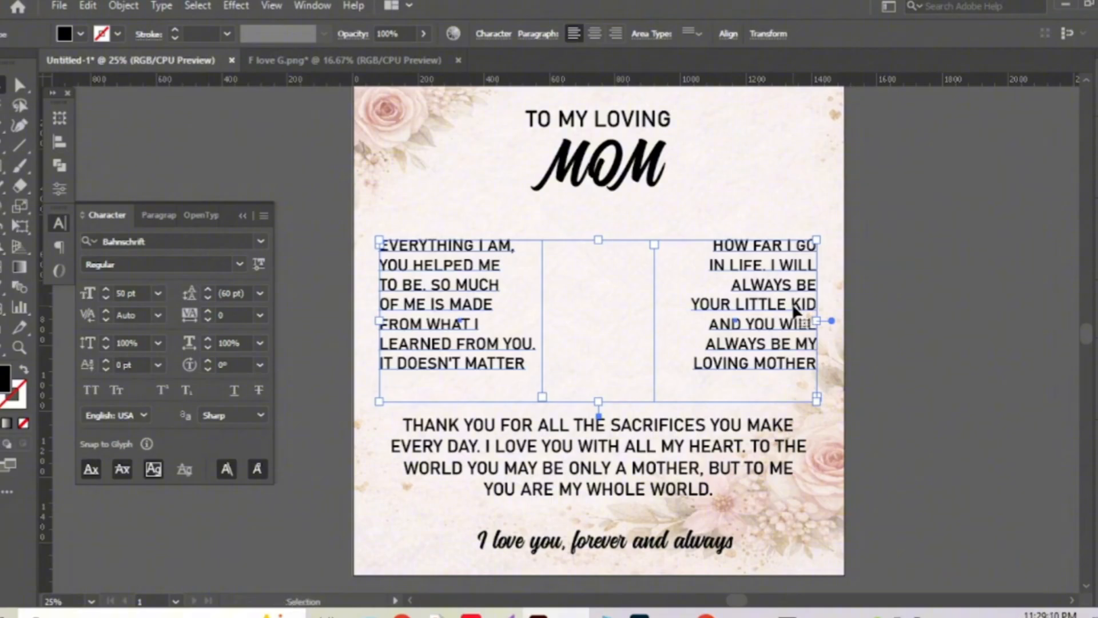
key(Up)
click(922, 338)
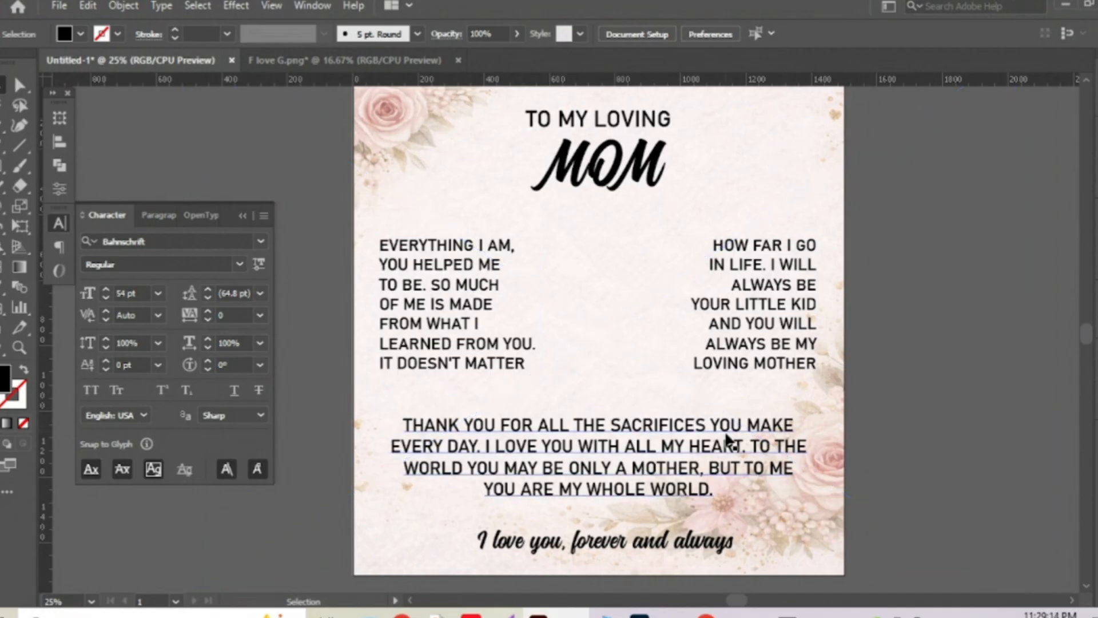
Enlarge the 'I love you, forever and always' script line to about 81 pt.
click(607, 546)
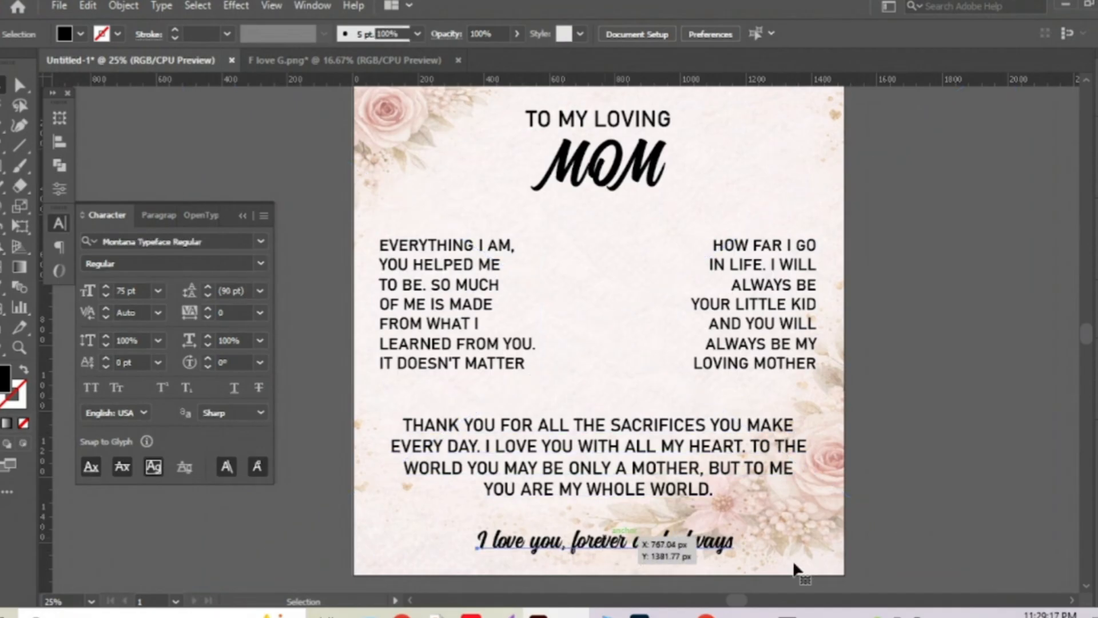
scroll(605, 566, up, 2)
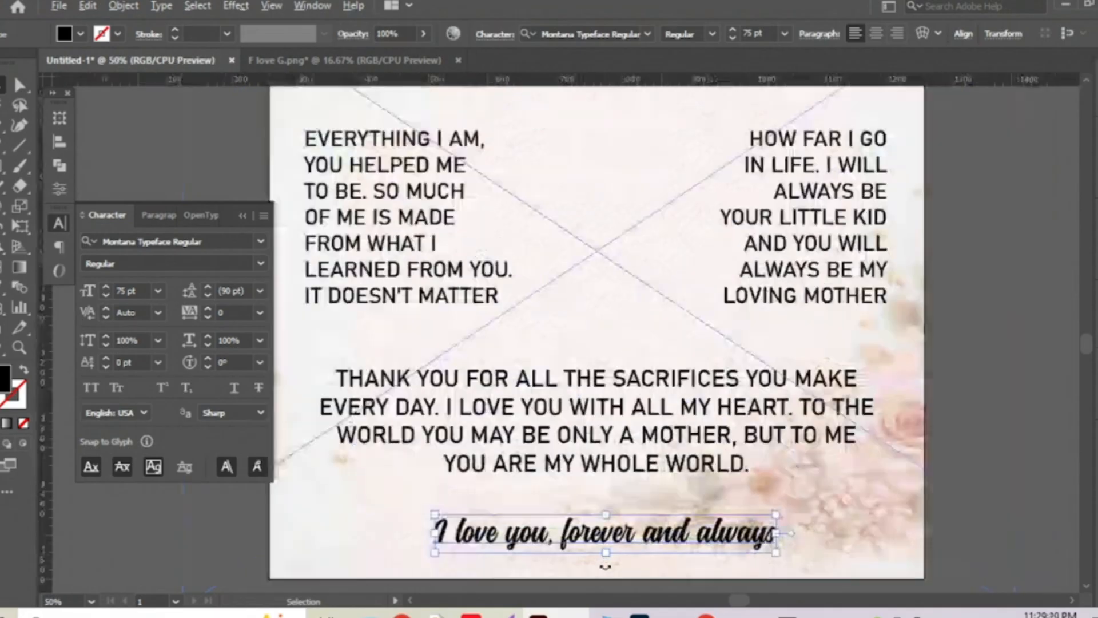
scroll(605, 566, up, 1)
triple_click(605, 497)
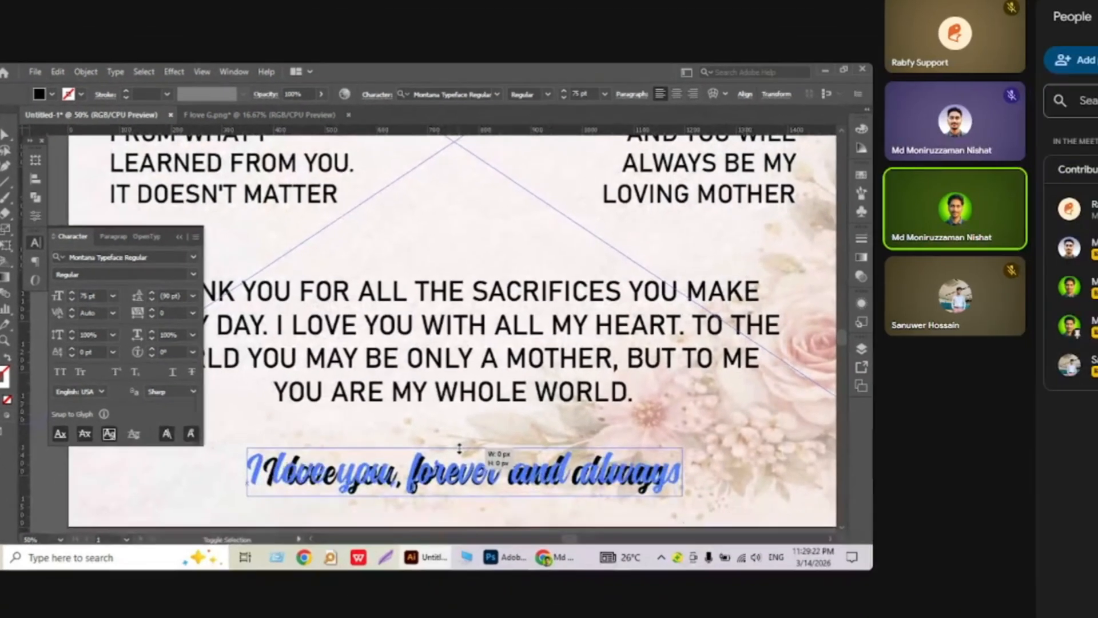
key(Escape)
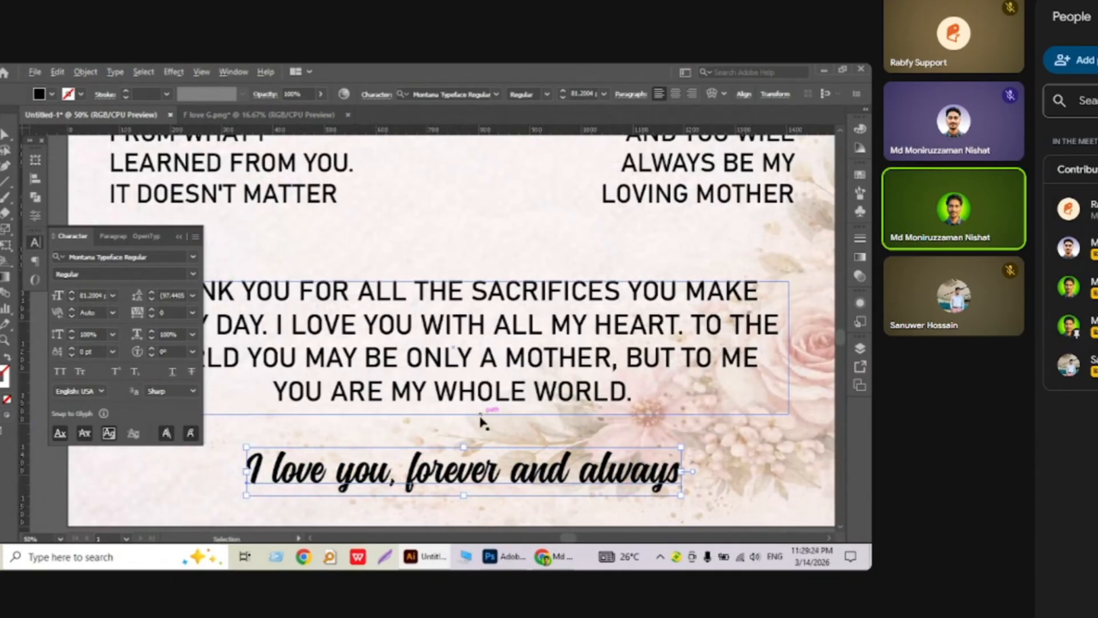
scroll(481, 422, down, 2)
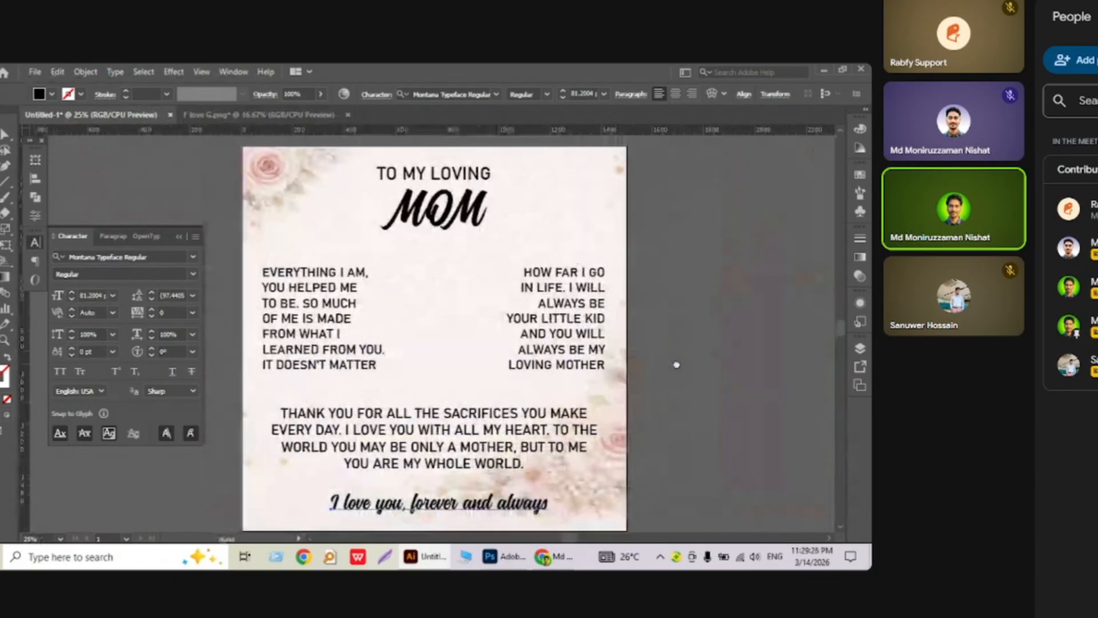
drag(676, 365, 687, 358)
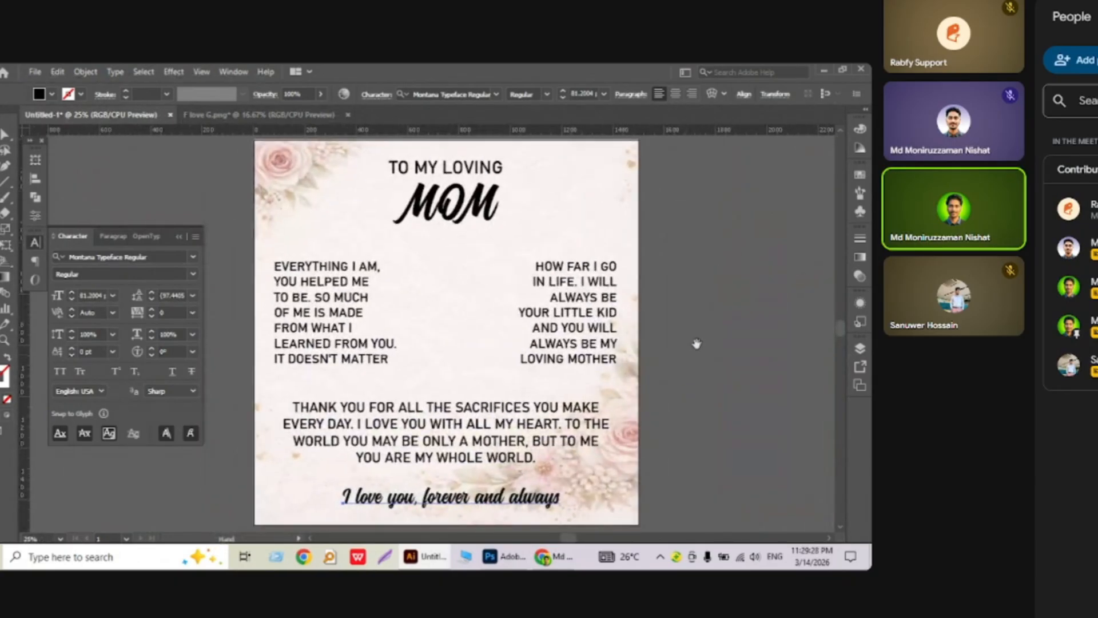
click(693, 343)
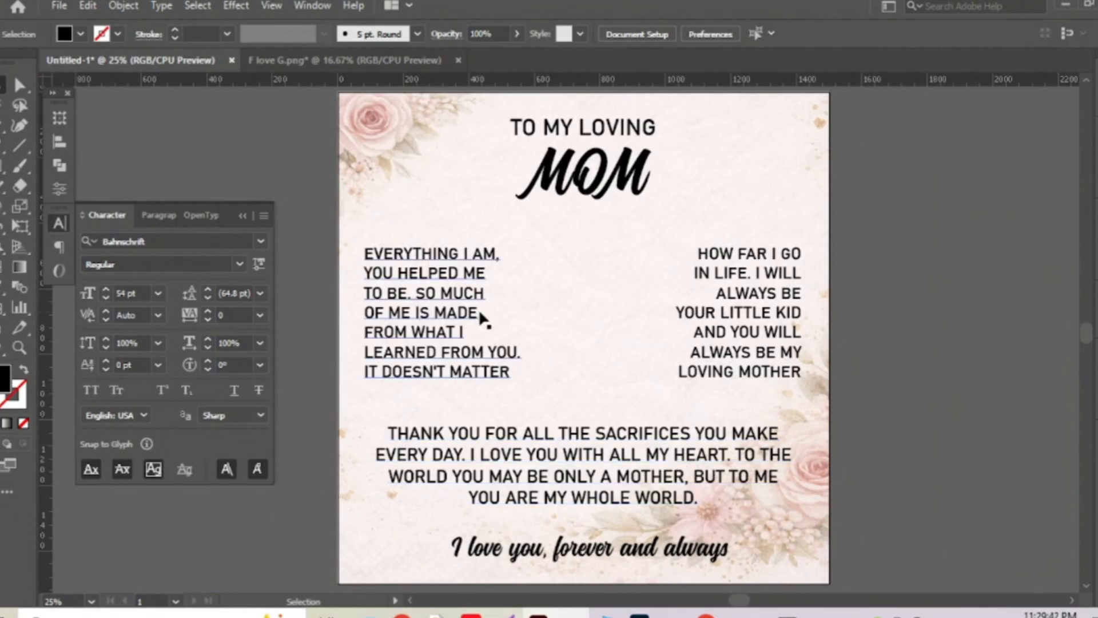
Inspect the left column and thank-you paragraph, then zoom in and edit the left column's text.
click(435, 275)
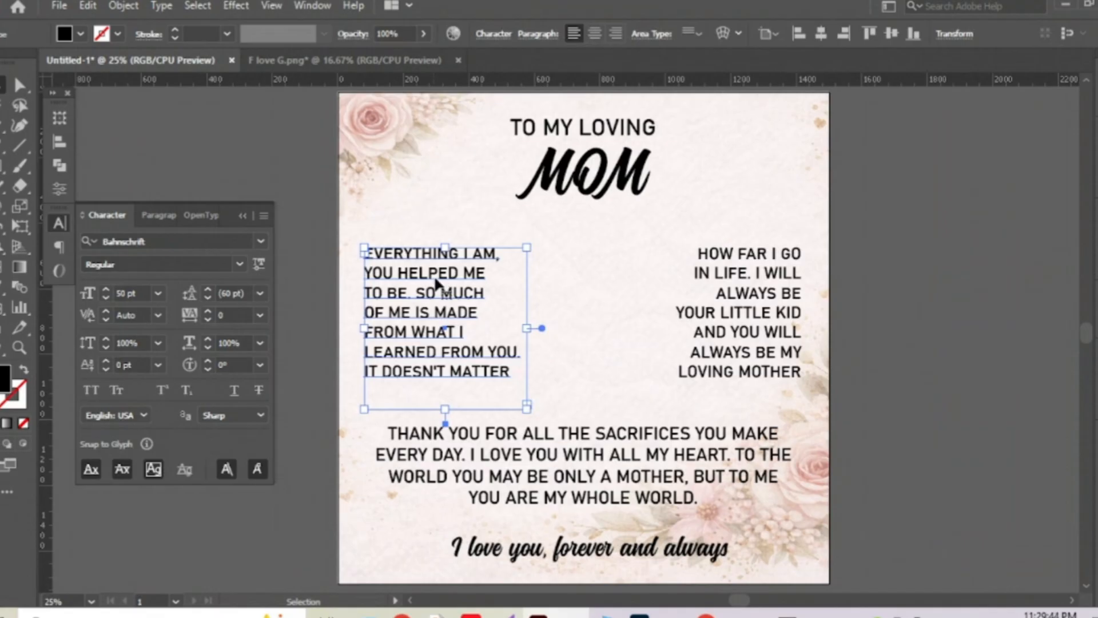
click(489, 458)
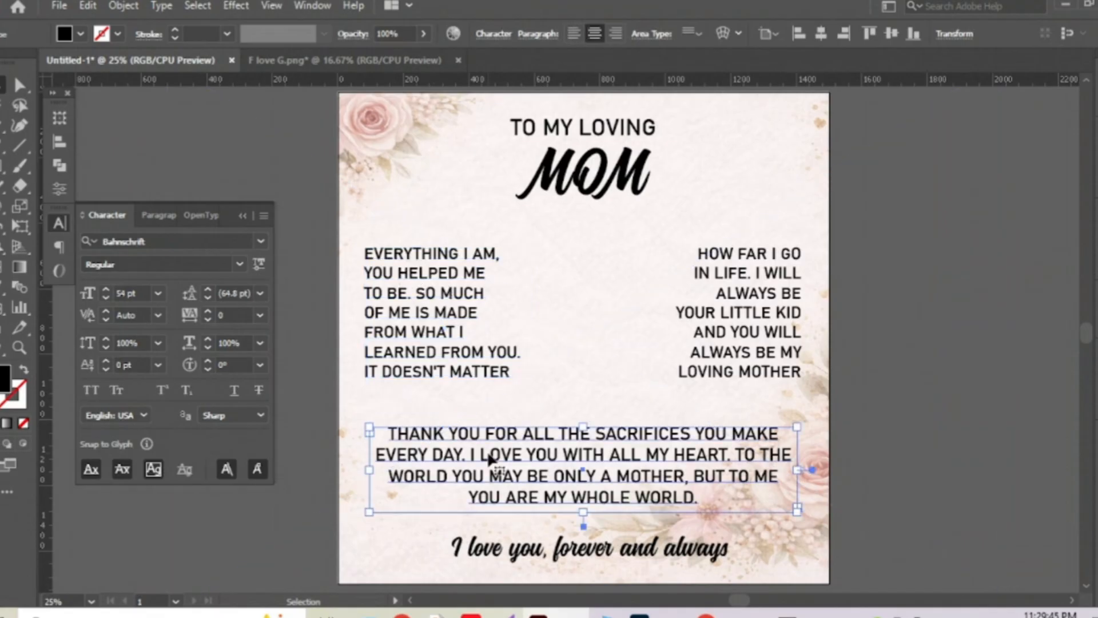
click(453, 306)
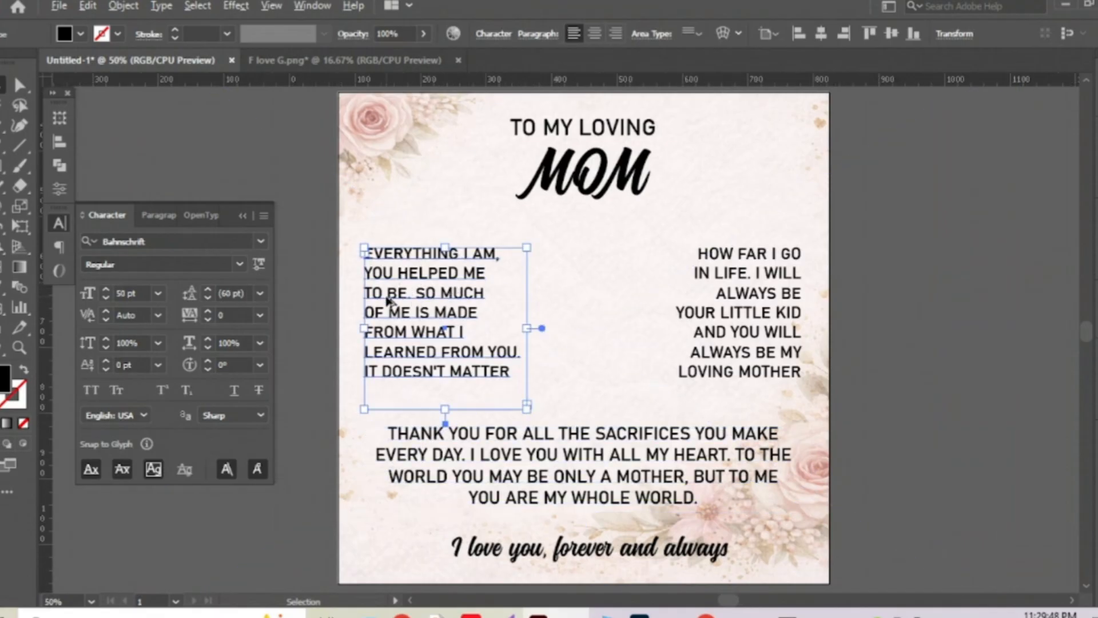
scroll(388, 298, up, 2)
scroll(406, 296, left, 2)
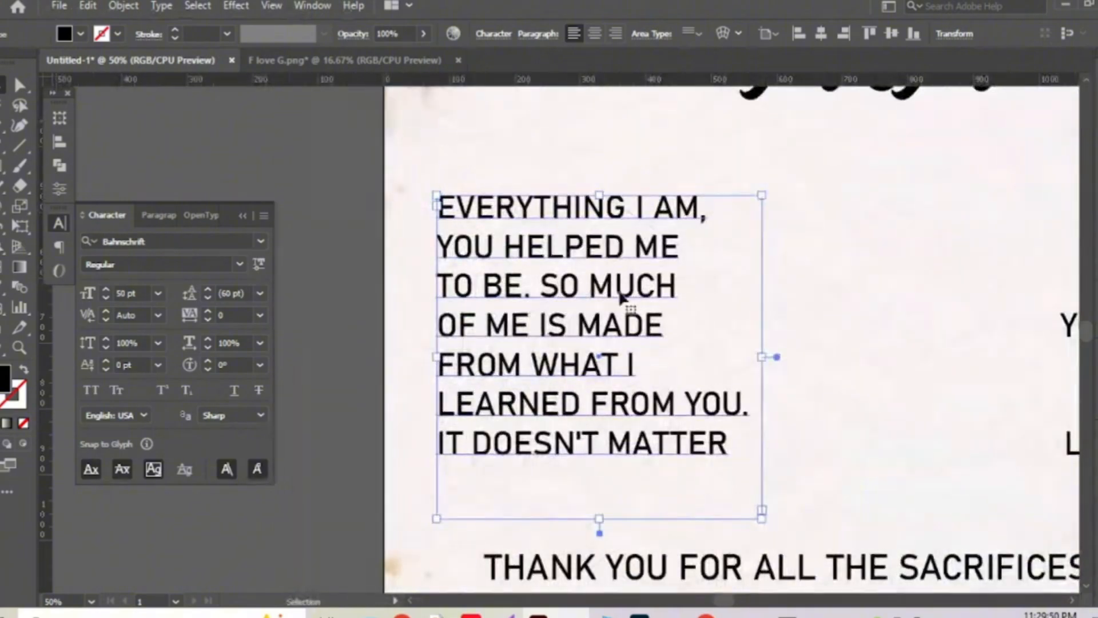
click(340, 206)
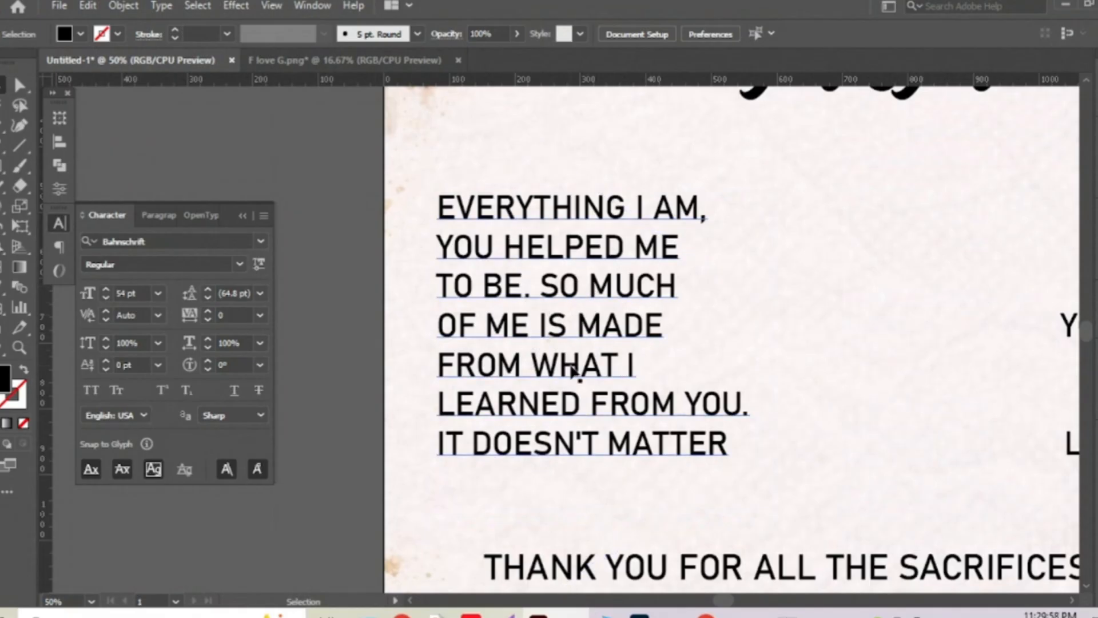
double_click(599, 335)
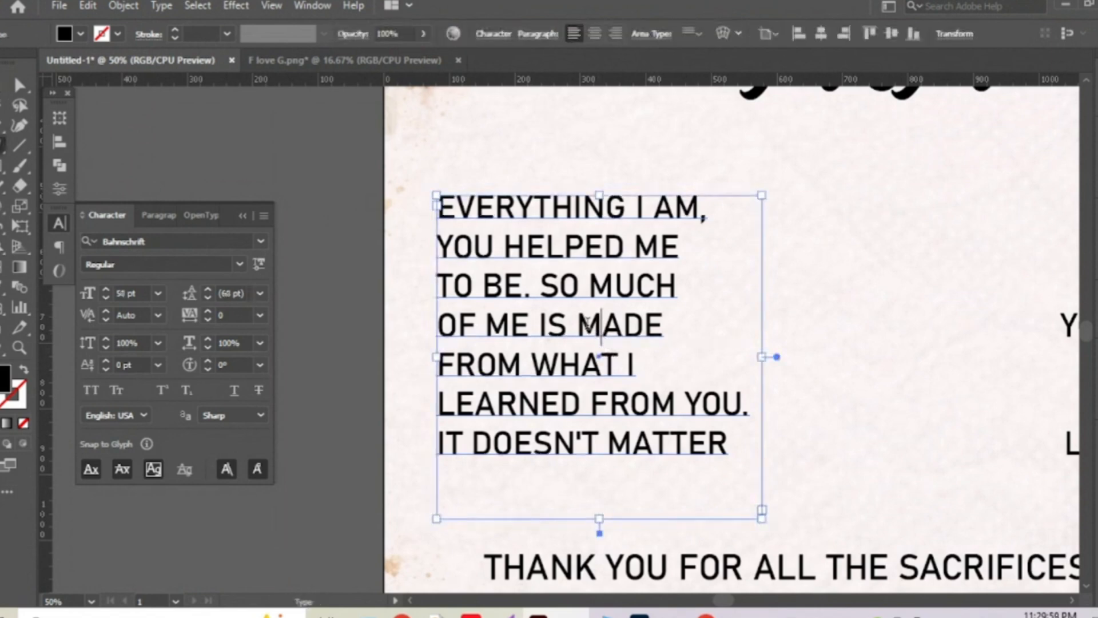
Set the word MADE in the left column to SemiBold.
double_click(657, 326)
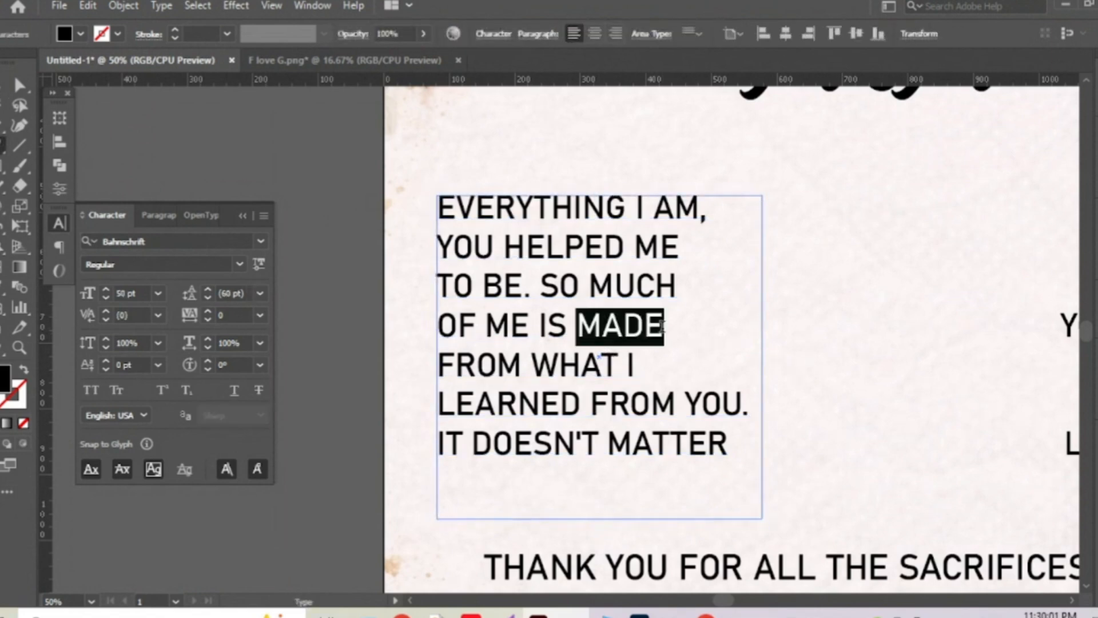
click(243, 263)
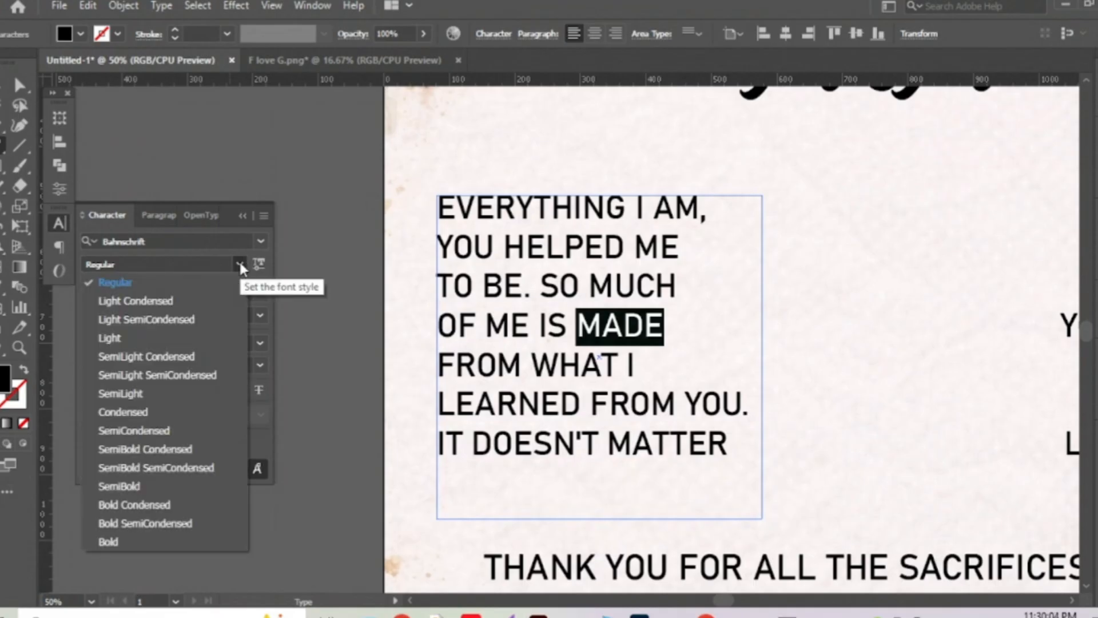
click(136, 485)
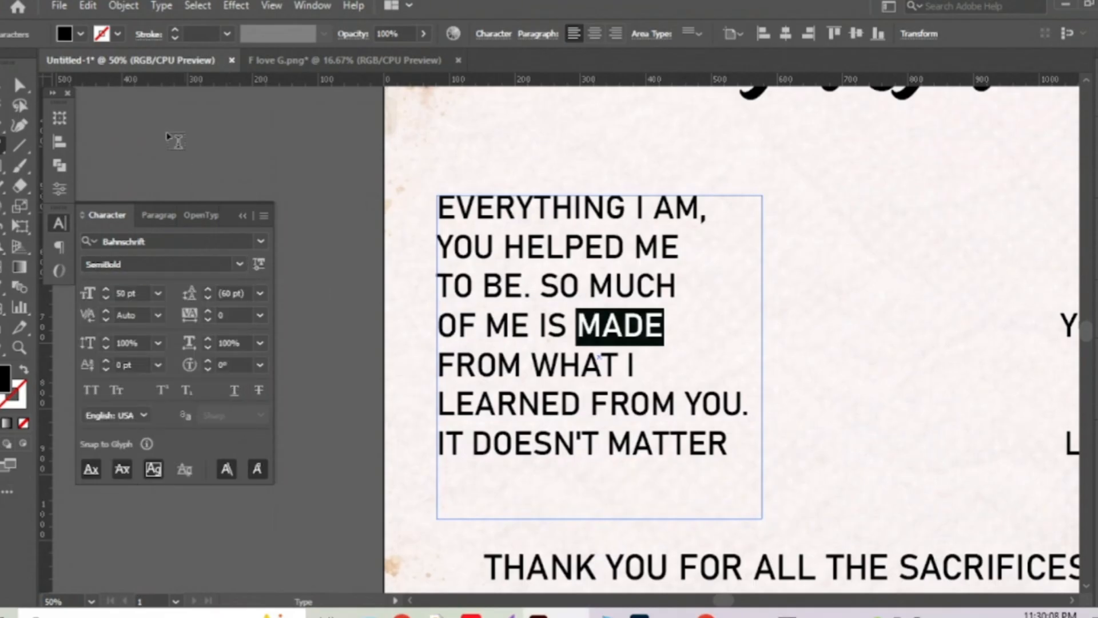
key(Escape)
click(698, 368)
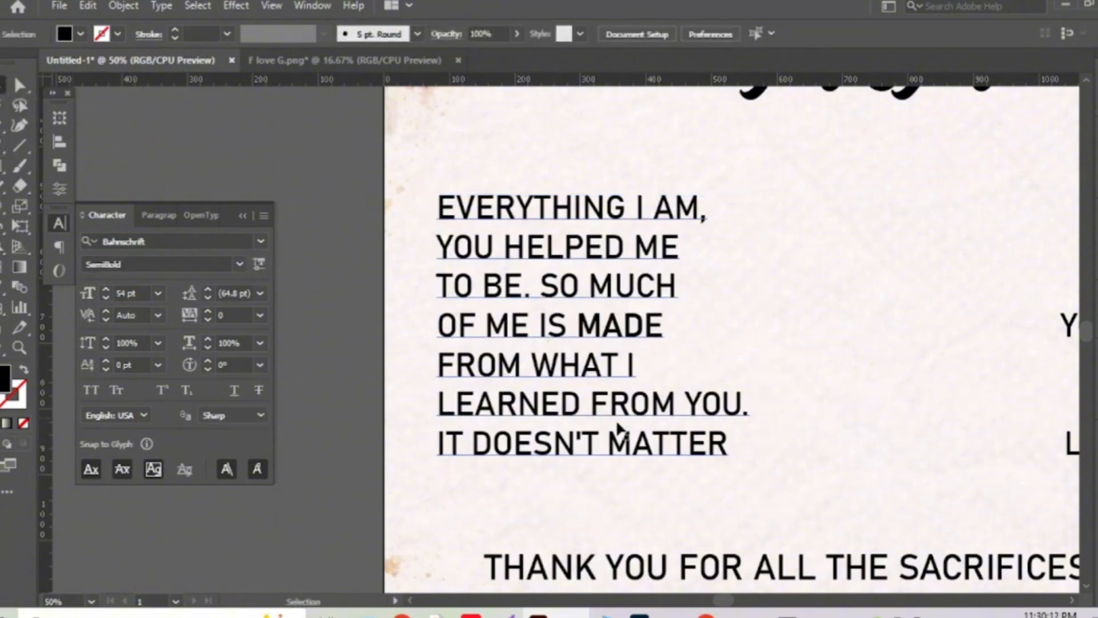
Make 'YOU.' in 'LEARNED FROM YOU.' Bold.
click(696, 409)
key(t)
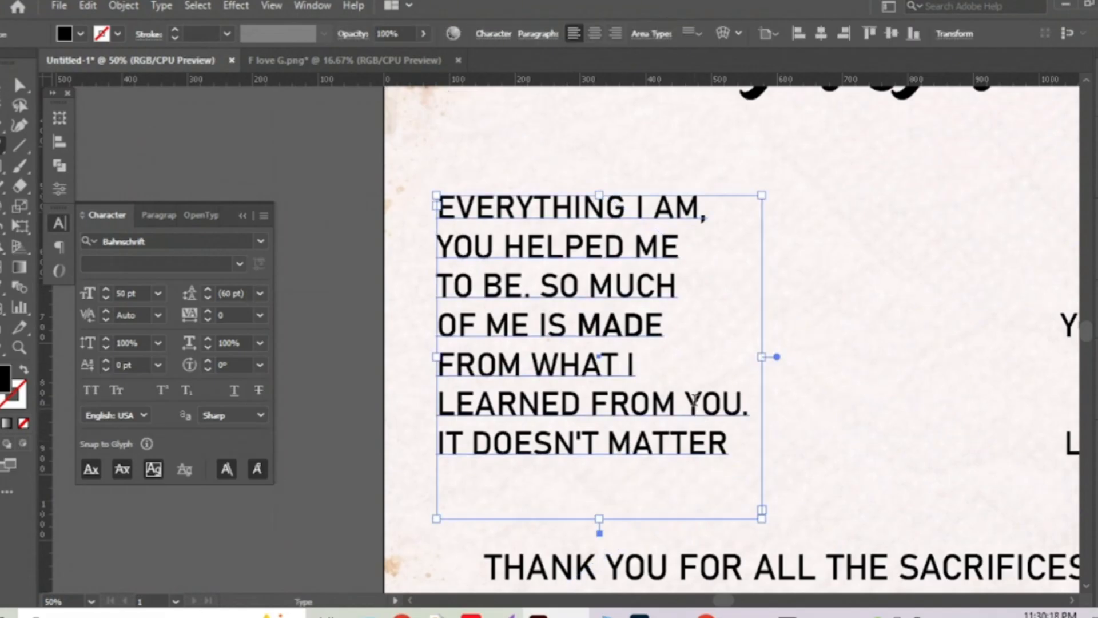
drag(685, 404, 749, 404)
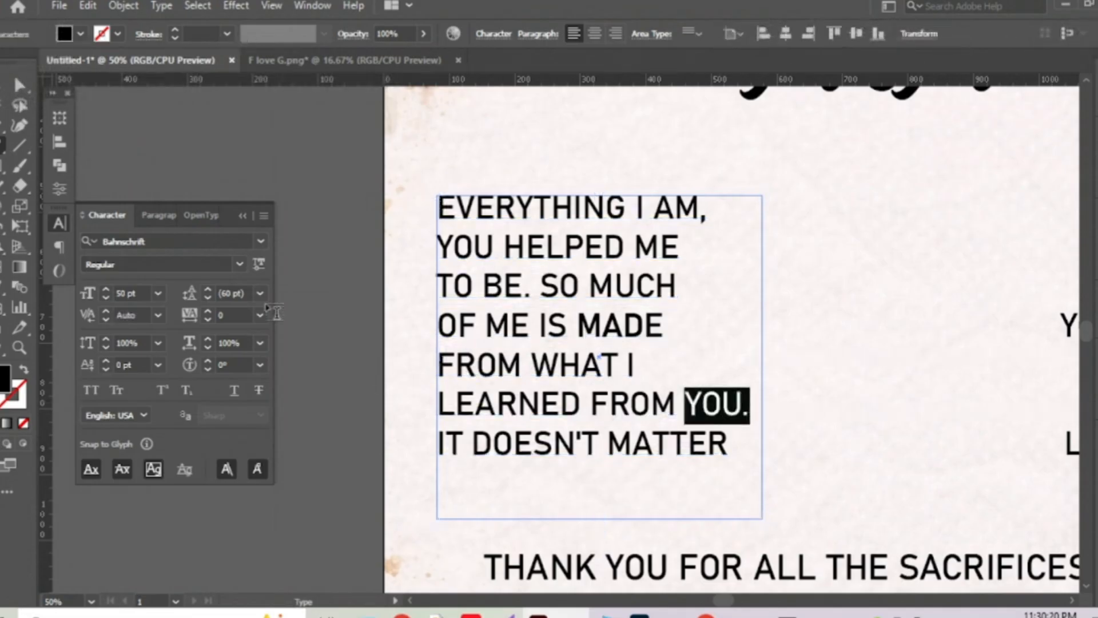
click(240, 263)
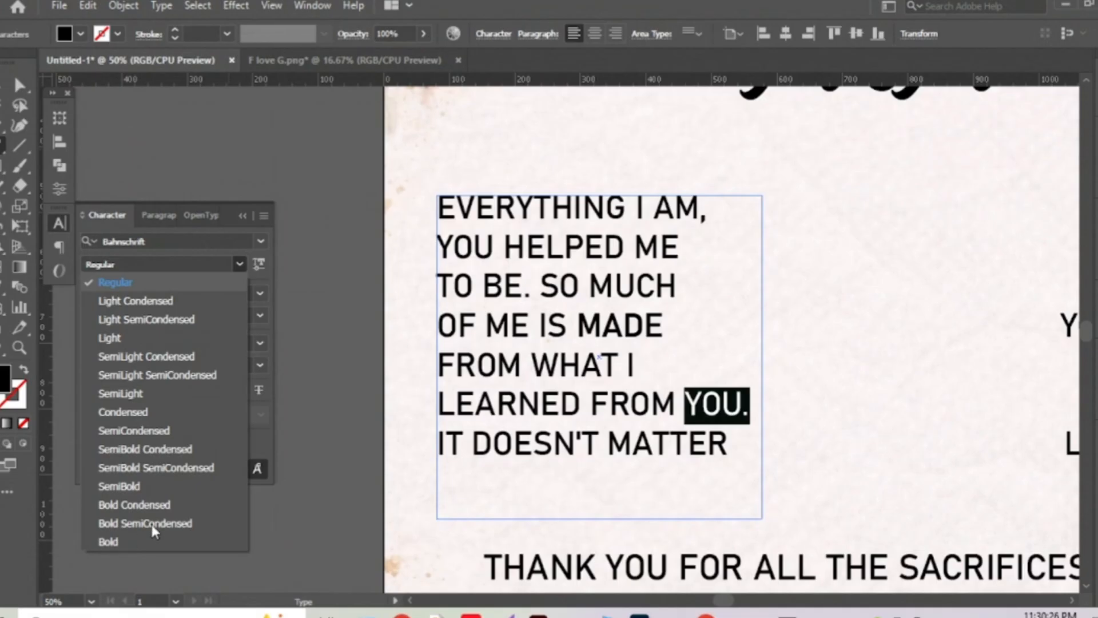
click(110, 541)
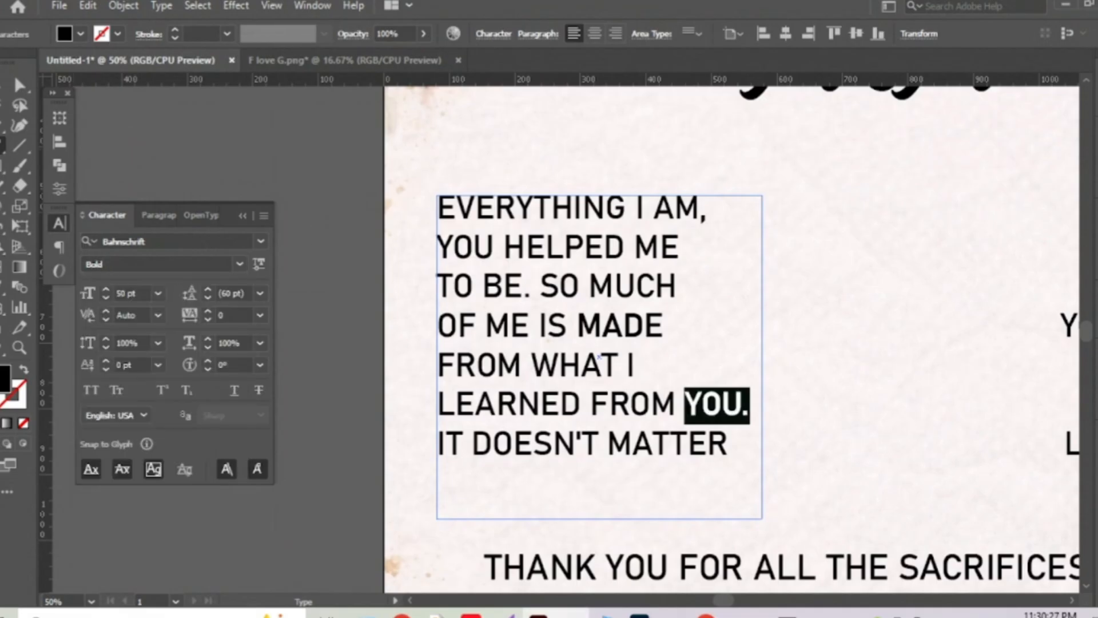
click(1, 85)
click(166, 132)
Change the word MADE to the Bold weight.
key(t)
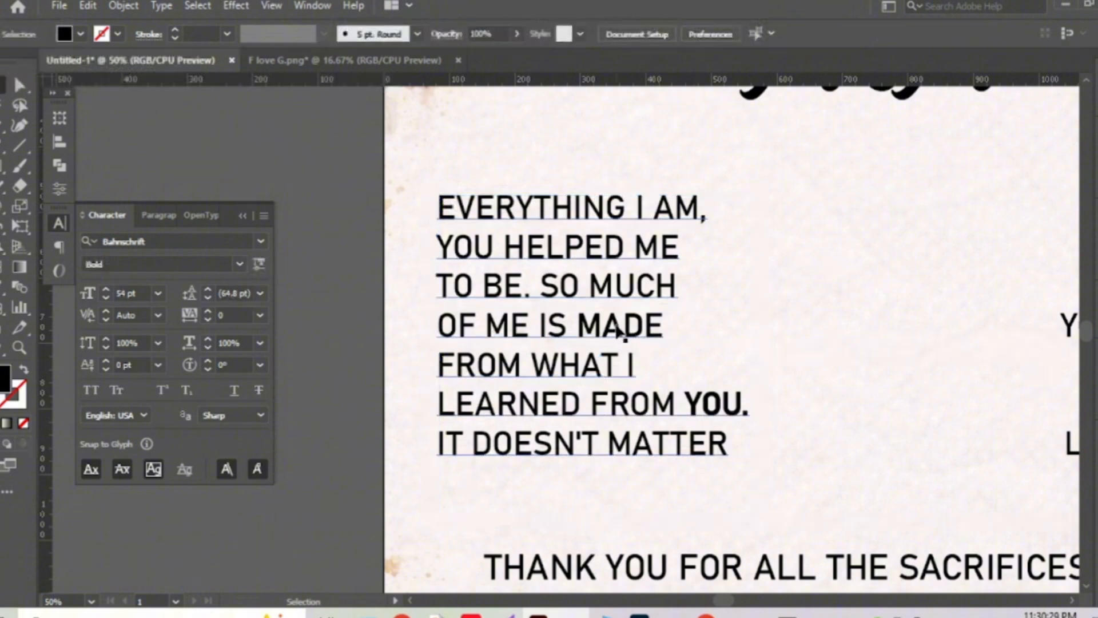
click(620, 326)
double_click(662, 324)
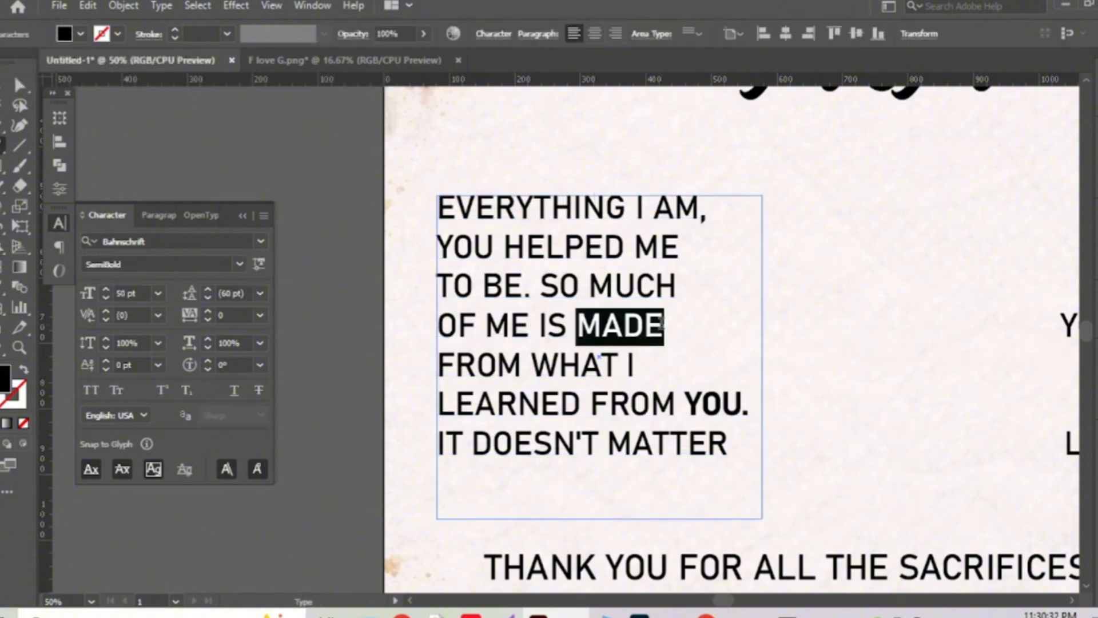
click(243, 262)
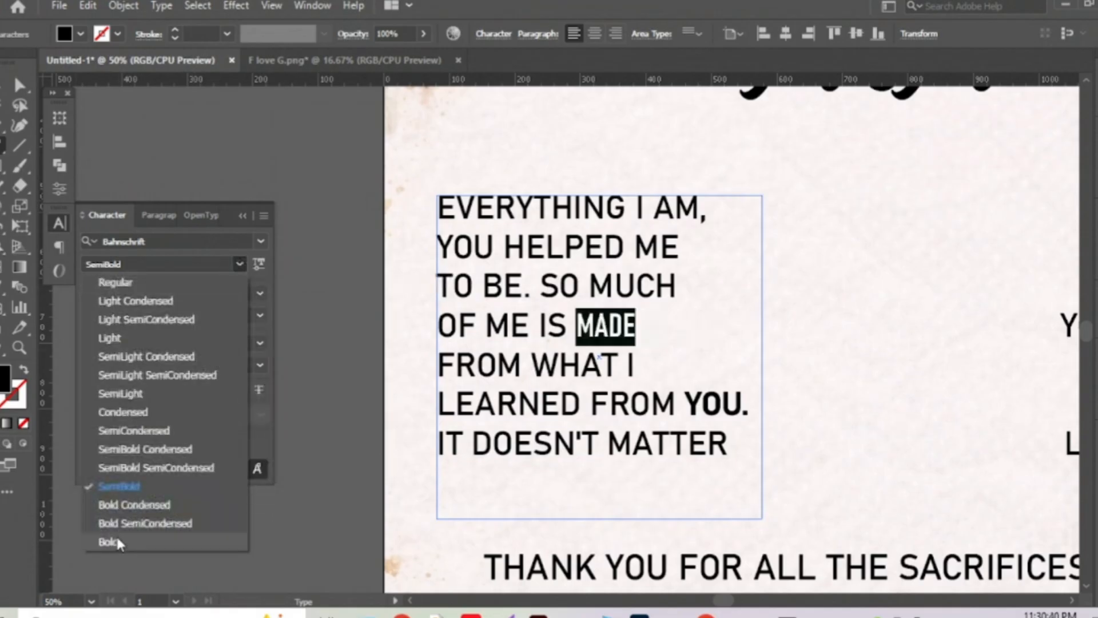
key(Escape)
click(244, 215)
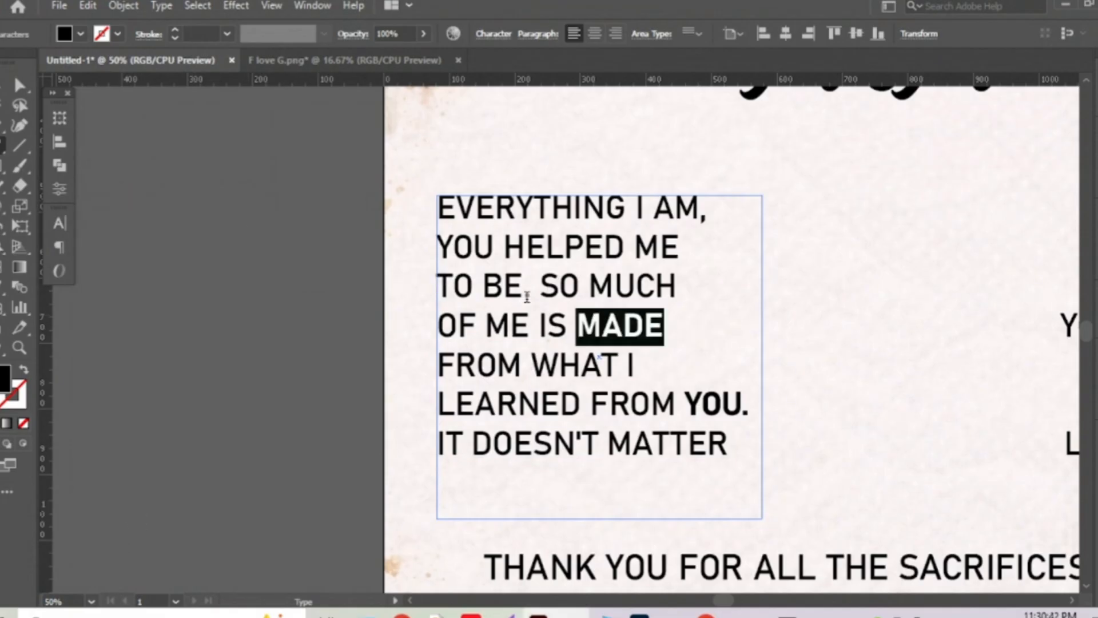
Copy the bold style onto HELPED from MADE and onto LEARNED from YOU with the Eyedropper.
drag(506, 245, 625, 247)
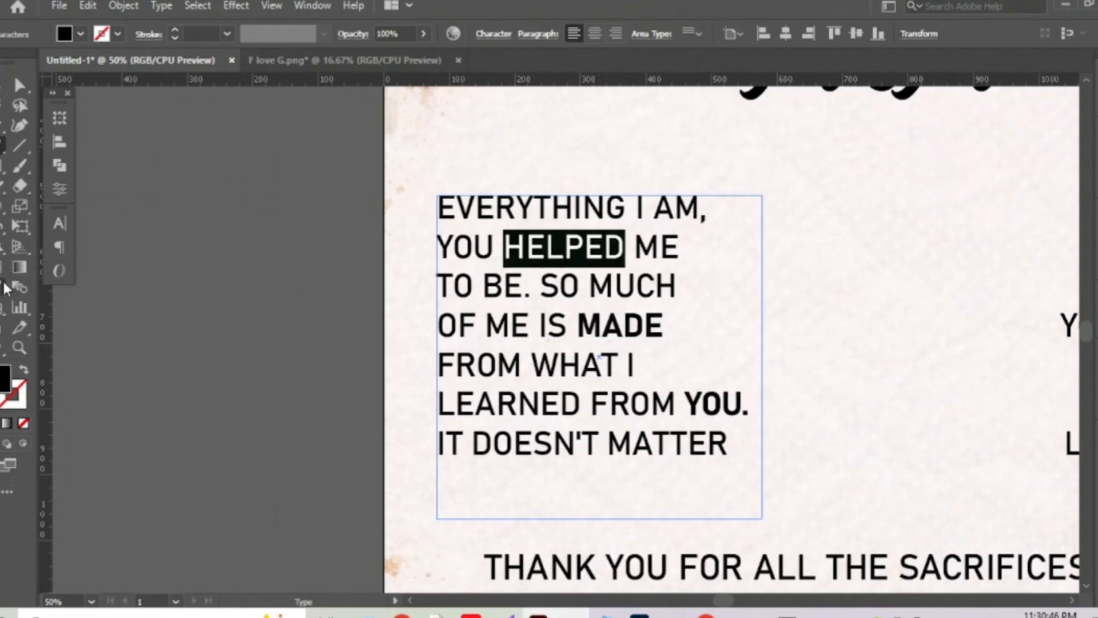
key(i)
click(627, 319)
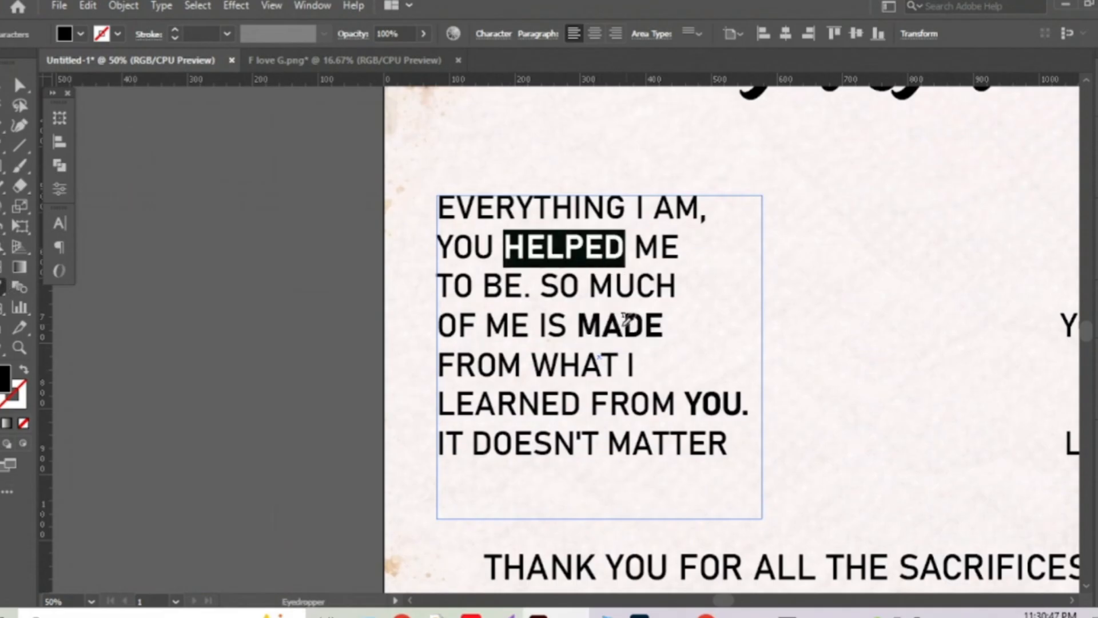
click(1, 148)
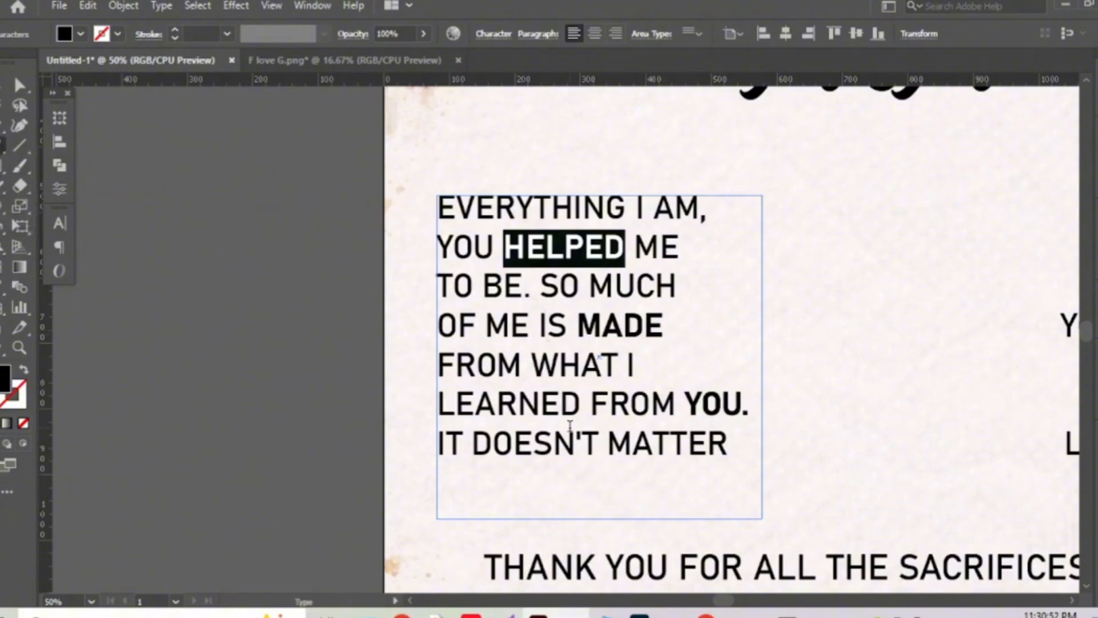
drag(577, 406, 437, 403)
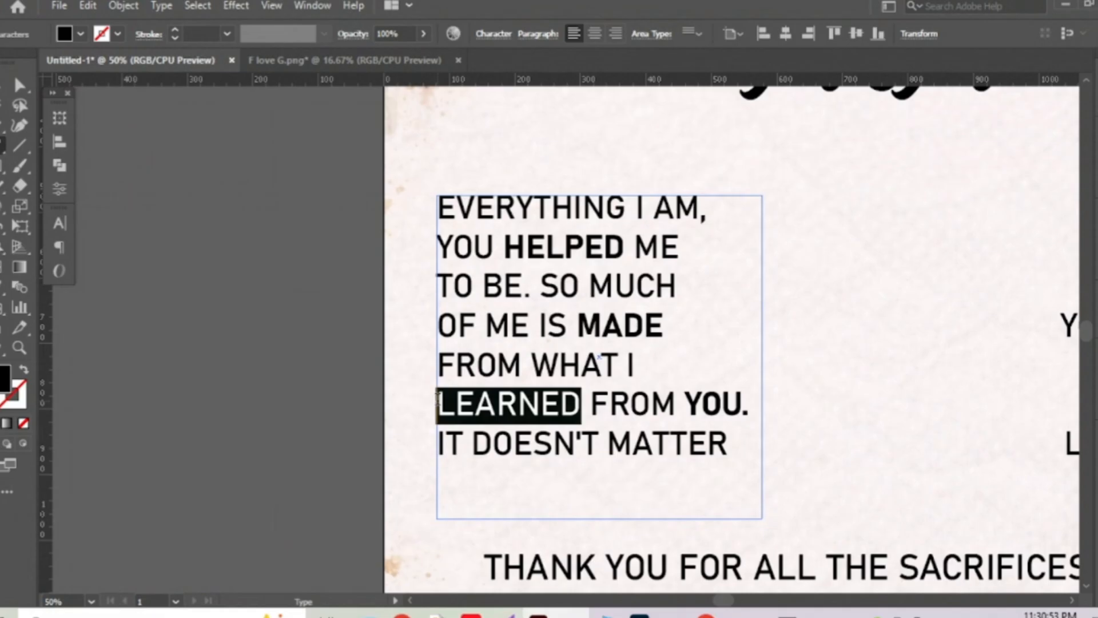
click(3, 287)
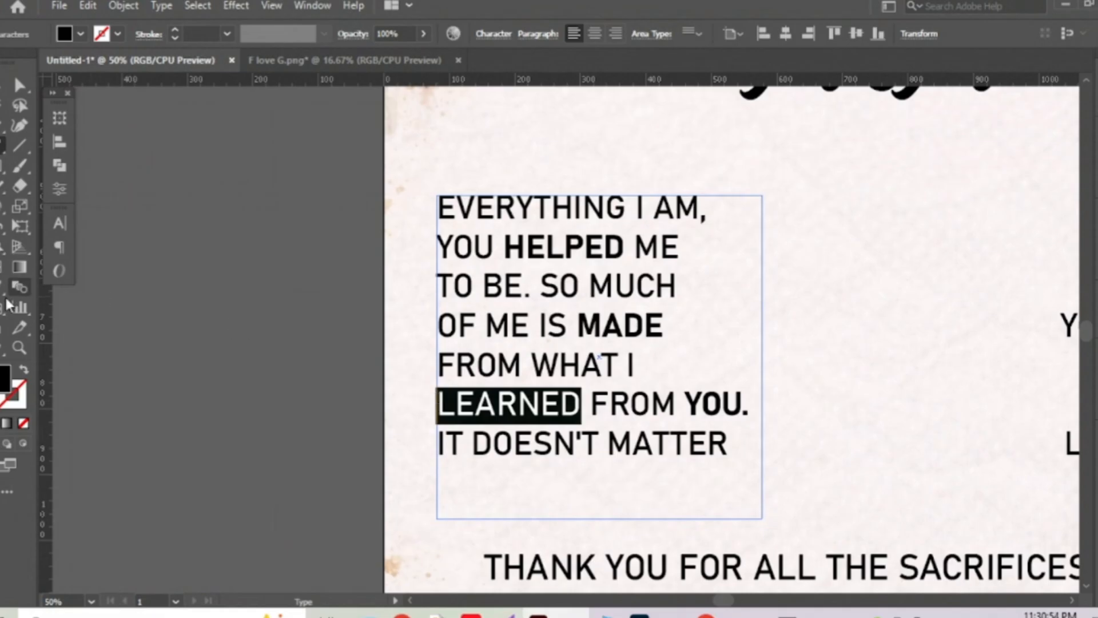
click(719, 403)
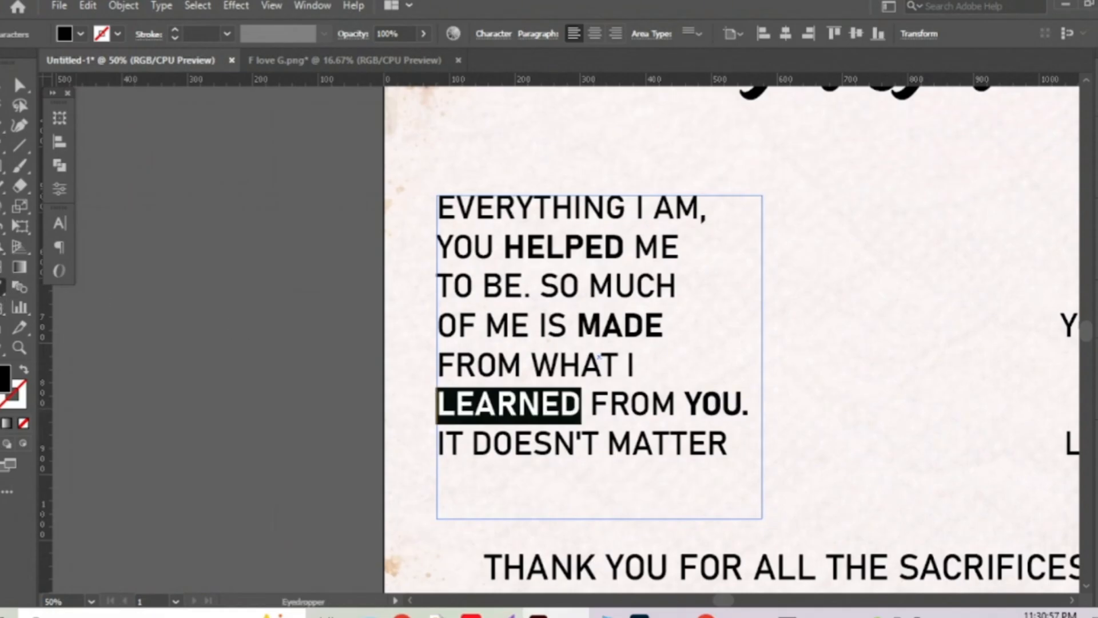
key(v)
click(258, 316)
key(ctrl+minus)
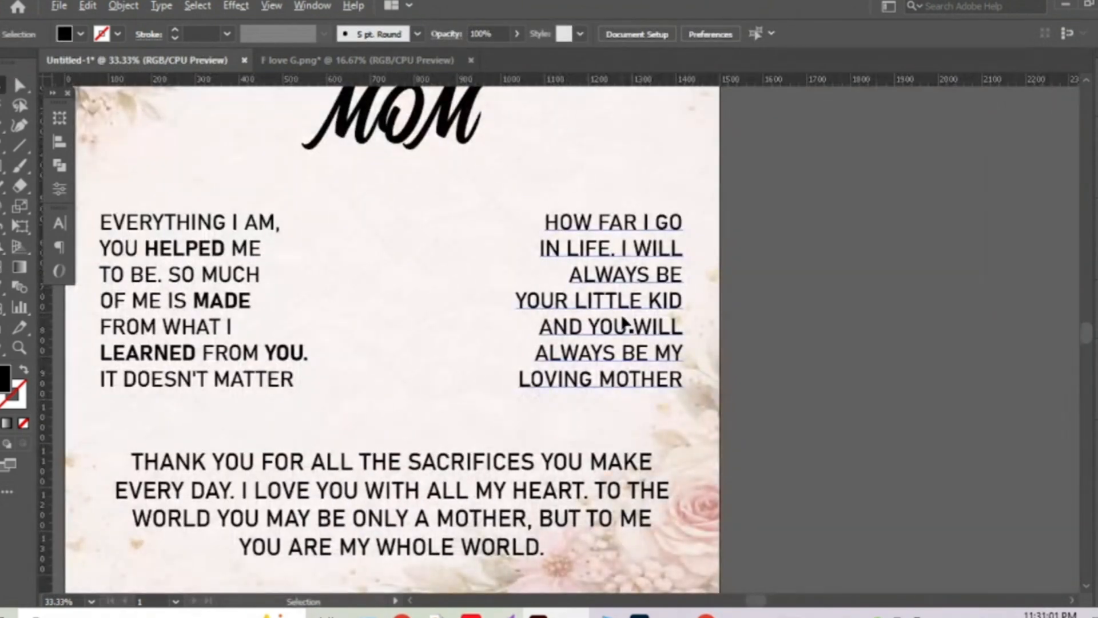
Make the word FAR in the right column Bold.
scroll(623, 324, up, 1)
scroll(608, 338, left, 2)
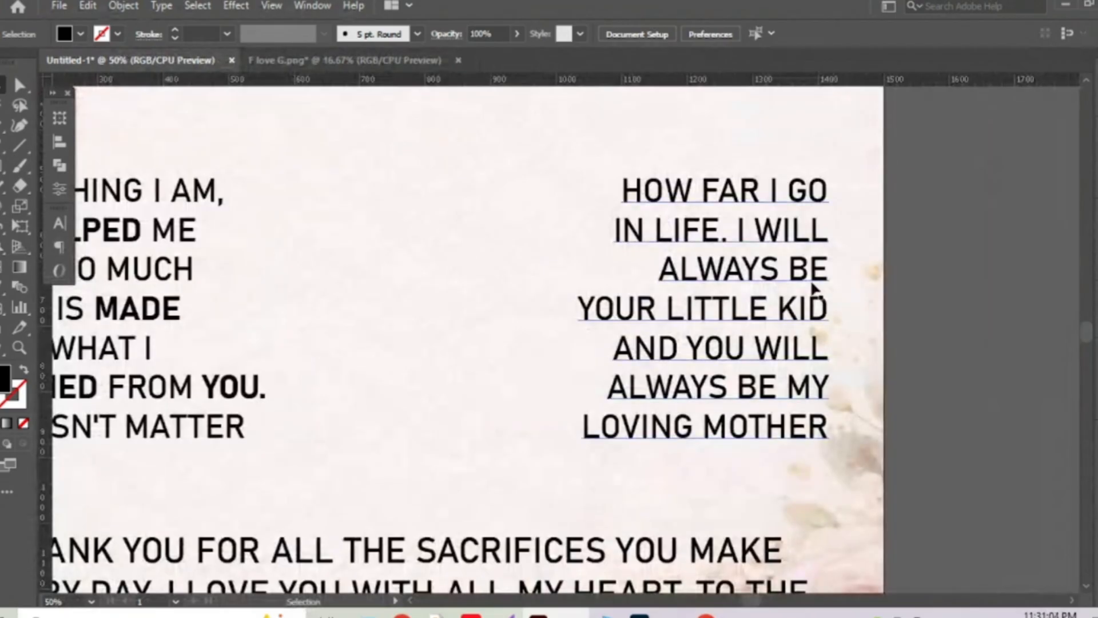
double_click(739, 193)
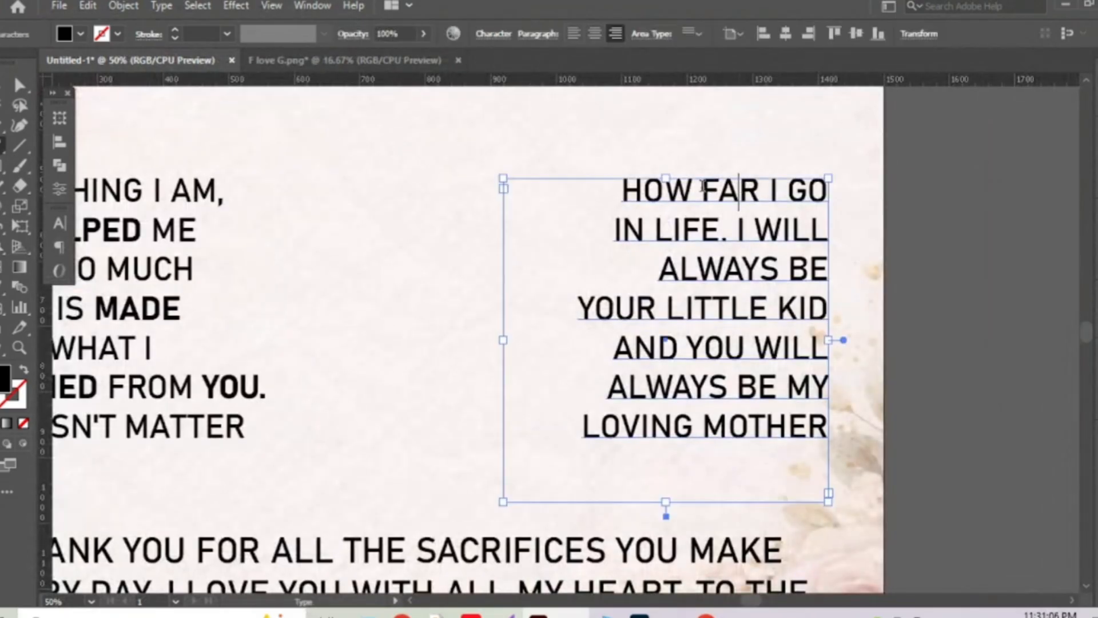
double_click(739, 193)
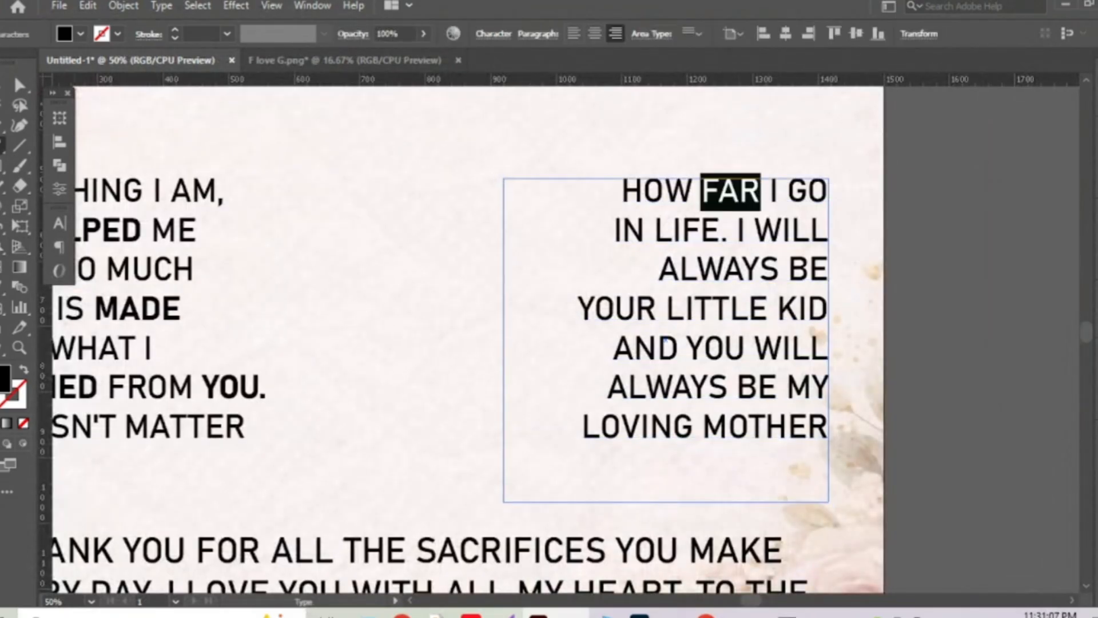
key(i)
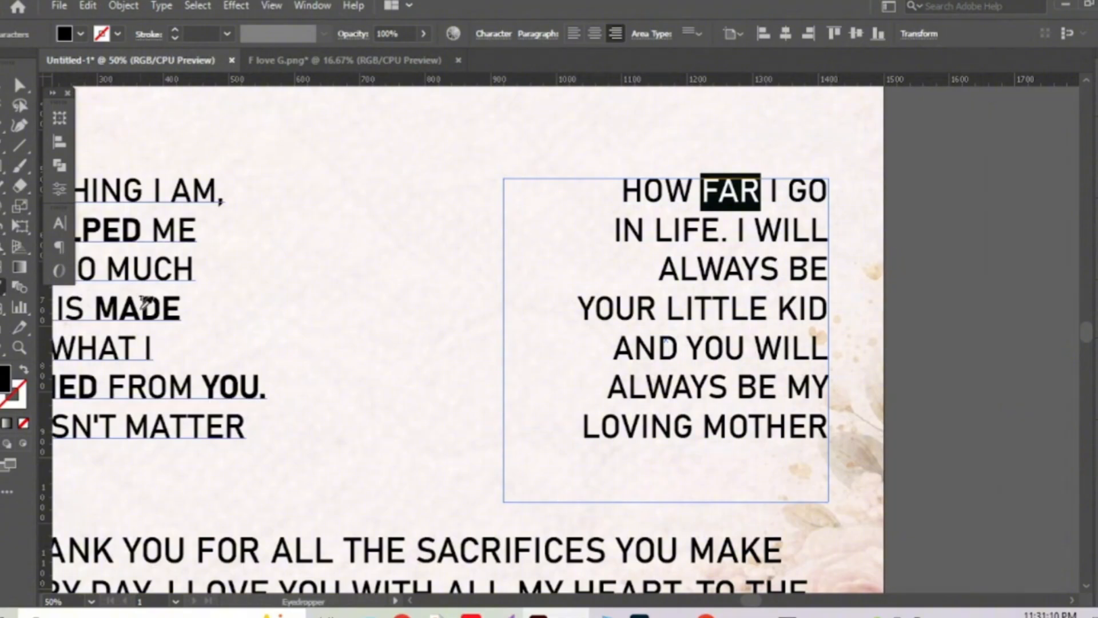
click(145, 304)
key(ctrl+z)
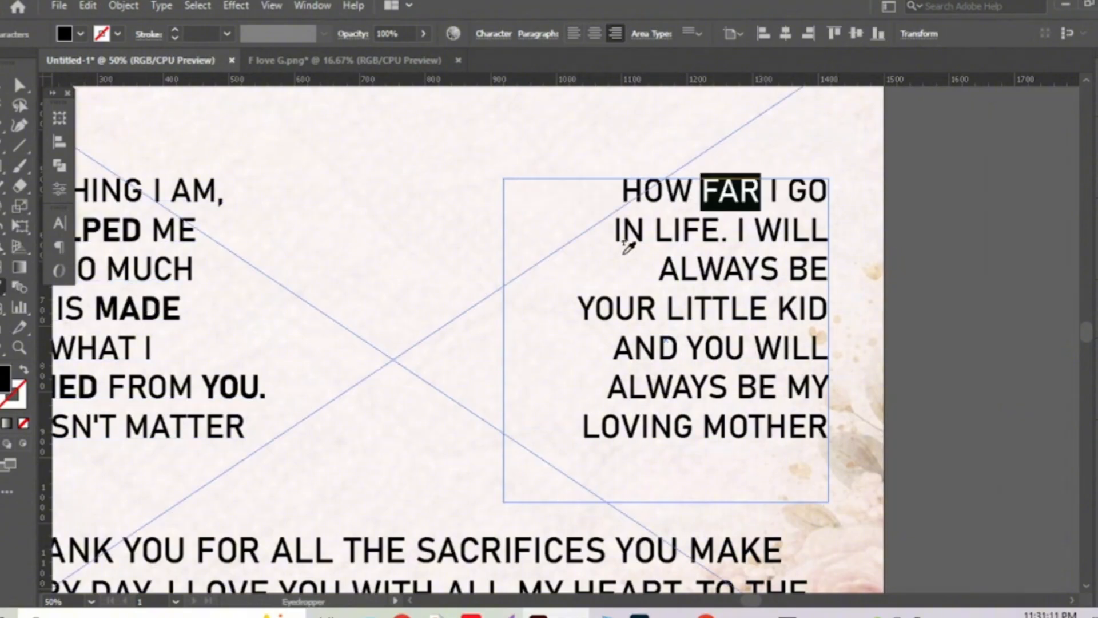
click(63, 225)
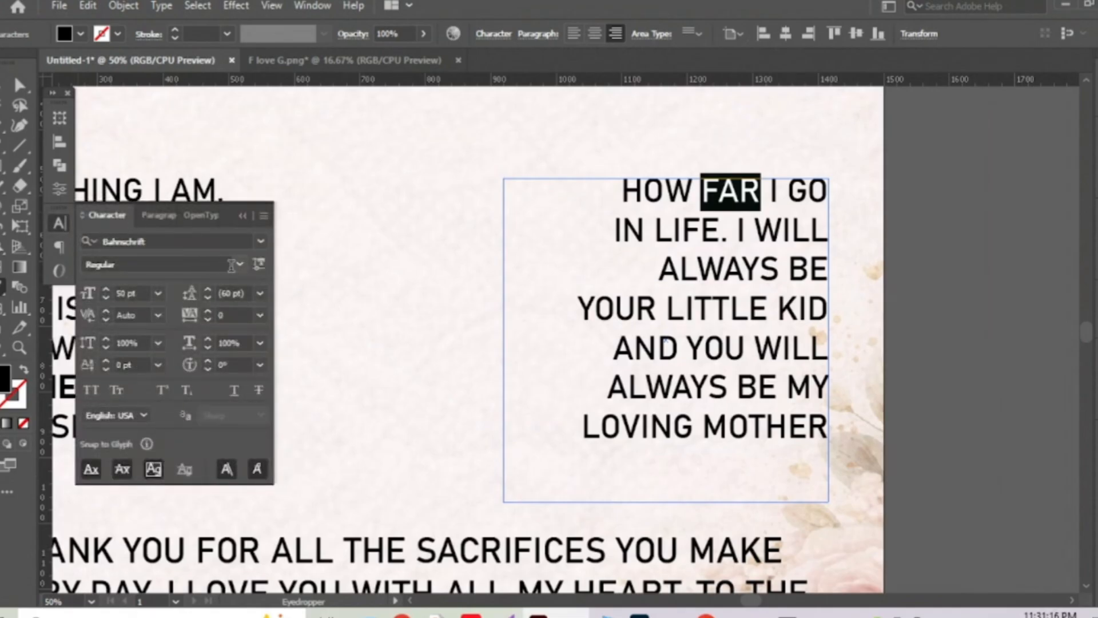
click(239, 264)
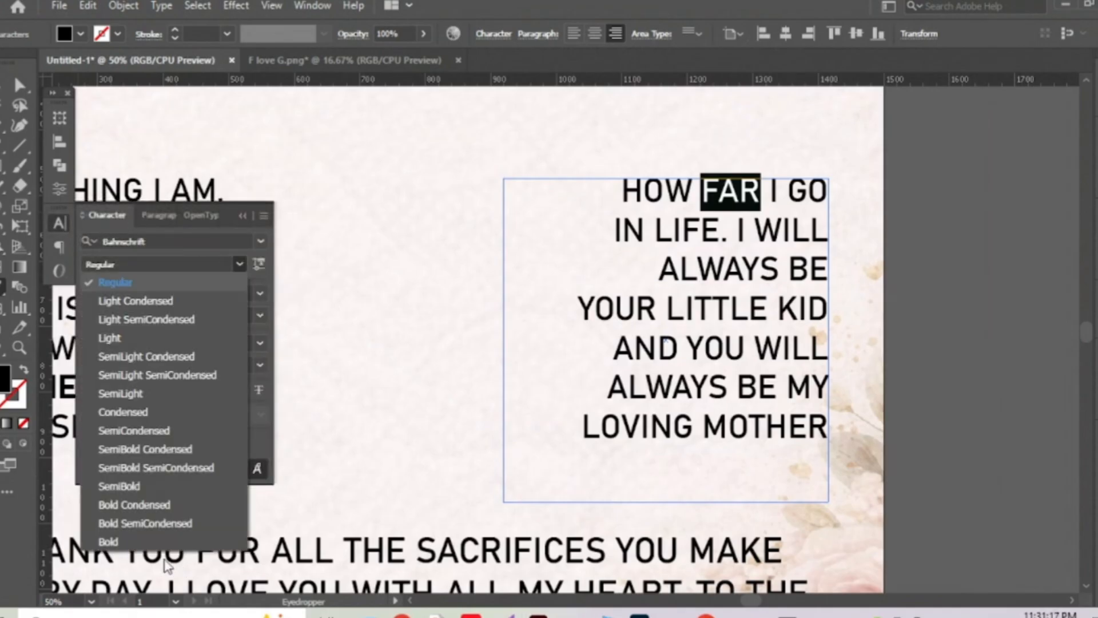
click(137, 539)
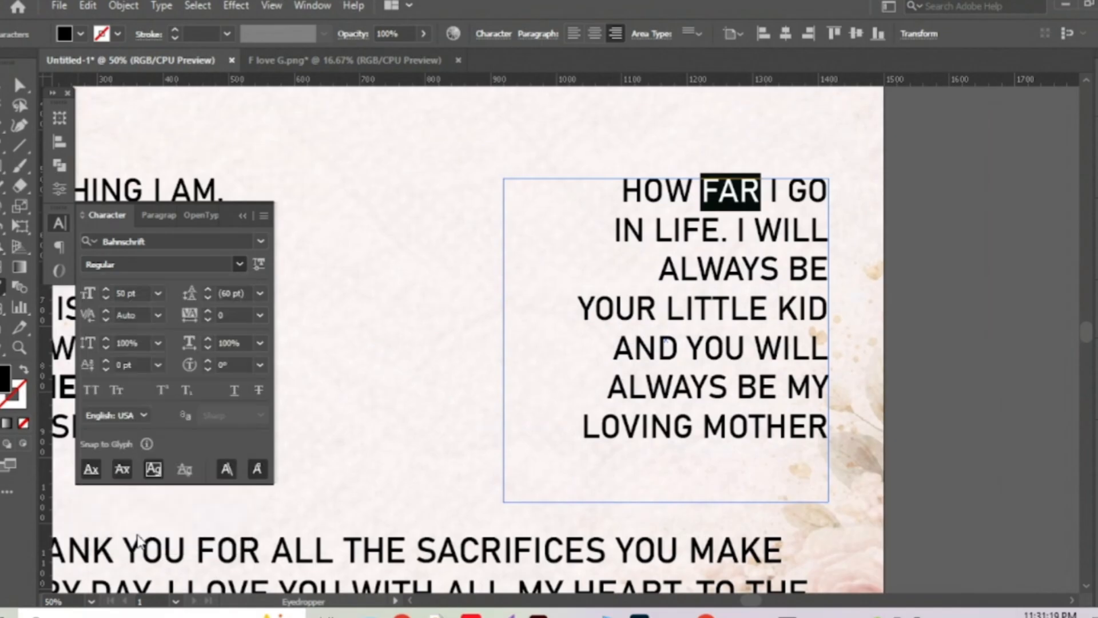
click(63, 223)
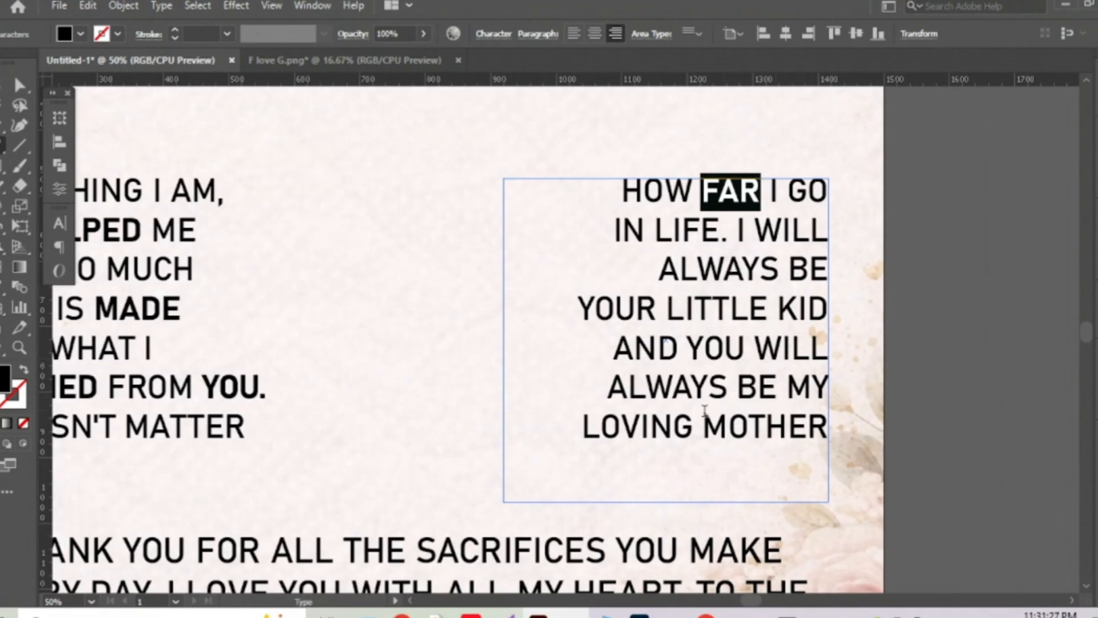
Copy FAR's bold style onto LOVING and LITTLE with the Eyedropper.
drag(694, 426, 582, 427)
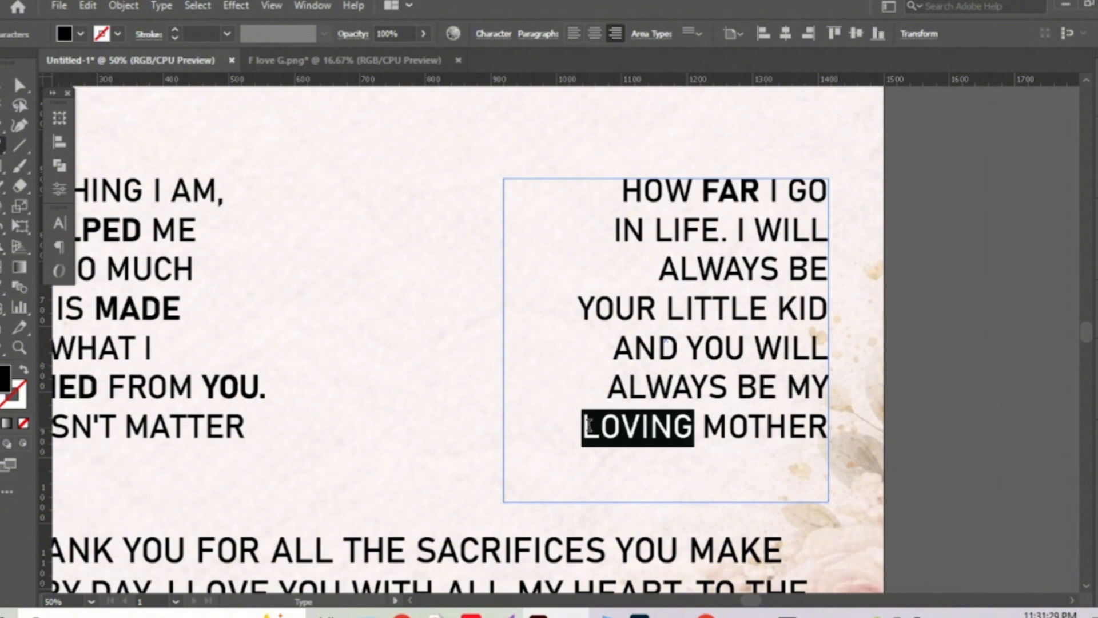
click(4, 287)
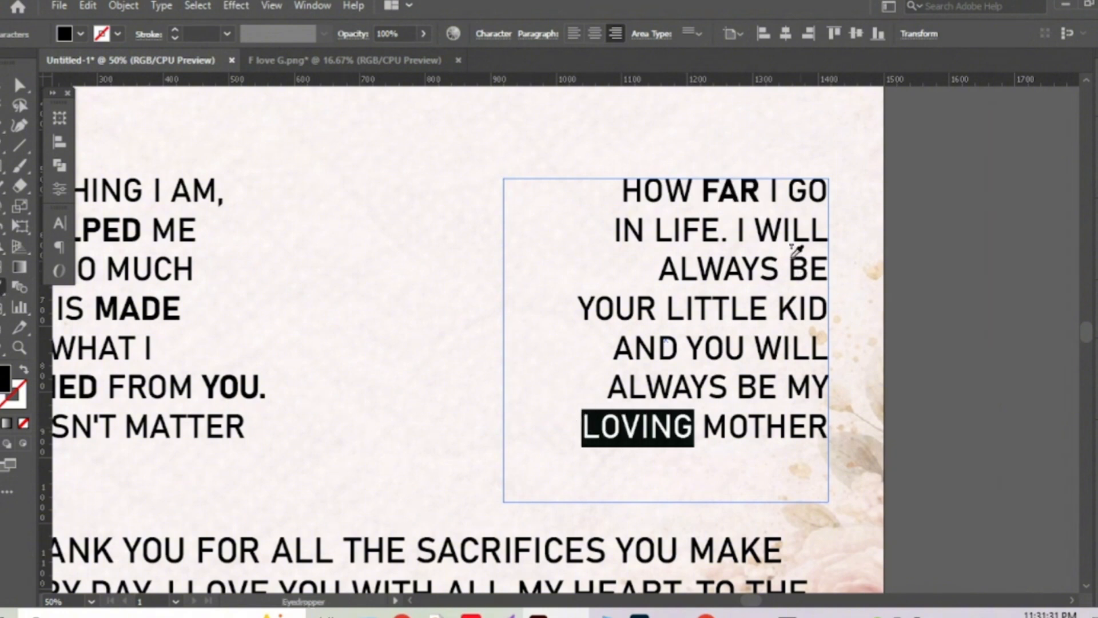
click(735, 195)
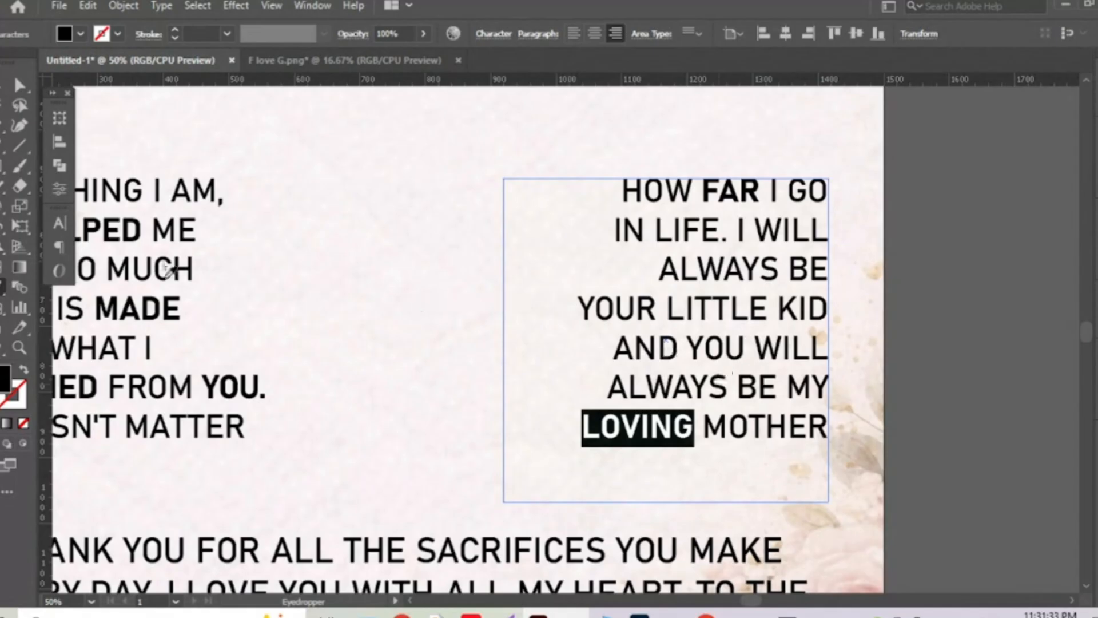
click(3, 145)
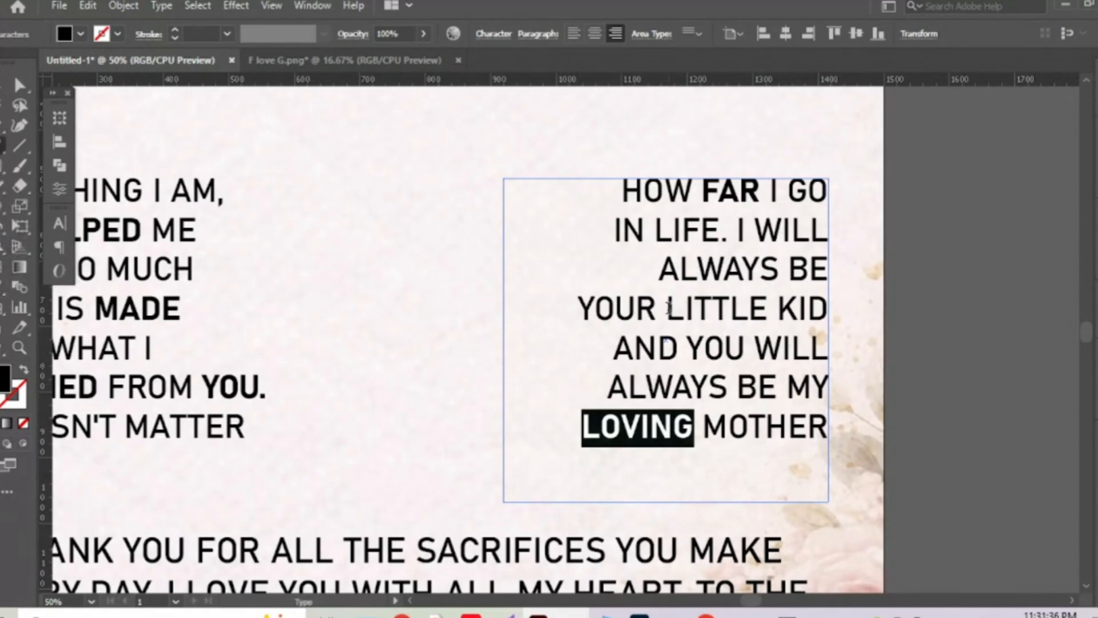
drag(668, 309, 767, 312)
click(3, 287)
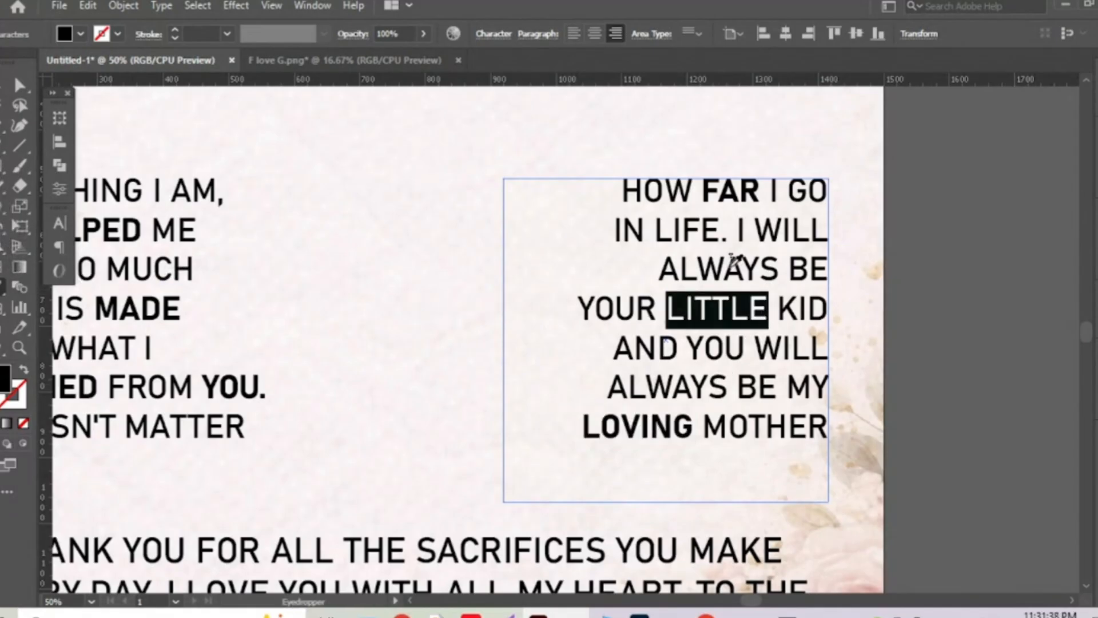
click(746, 190)
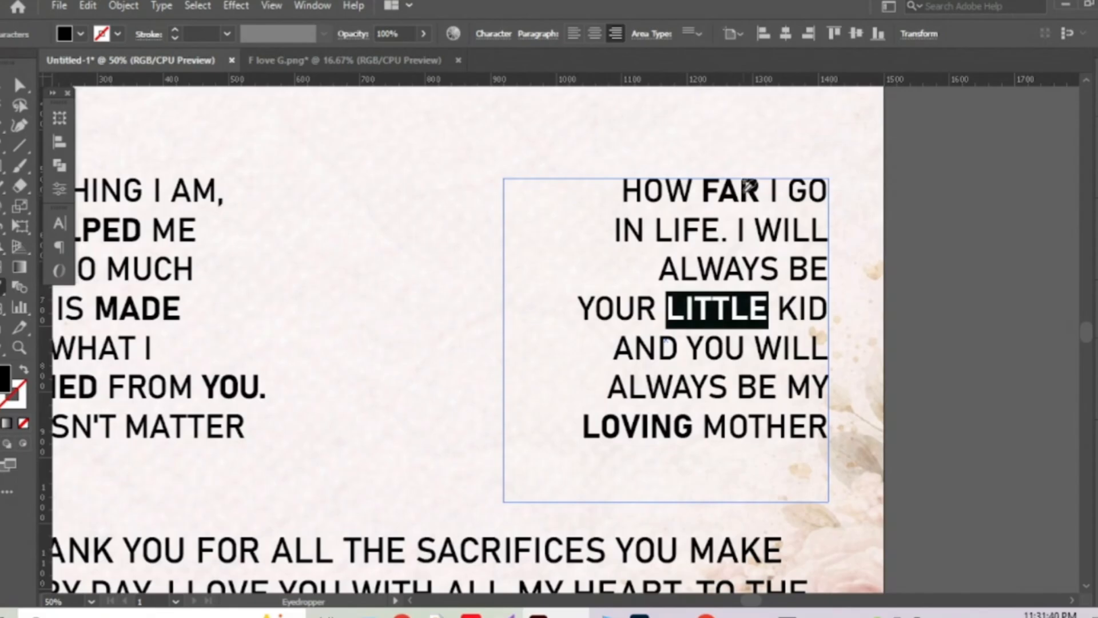
click(3, 86)
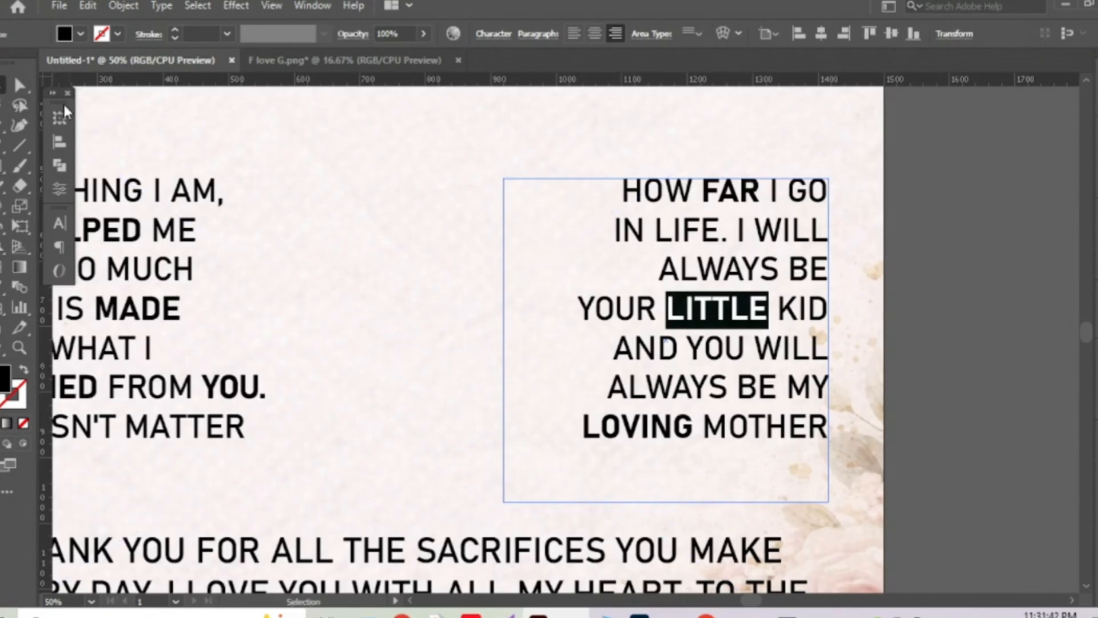
click(937, 232)
key(ctrl+minus)
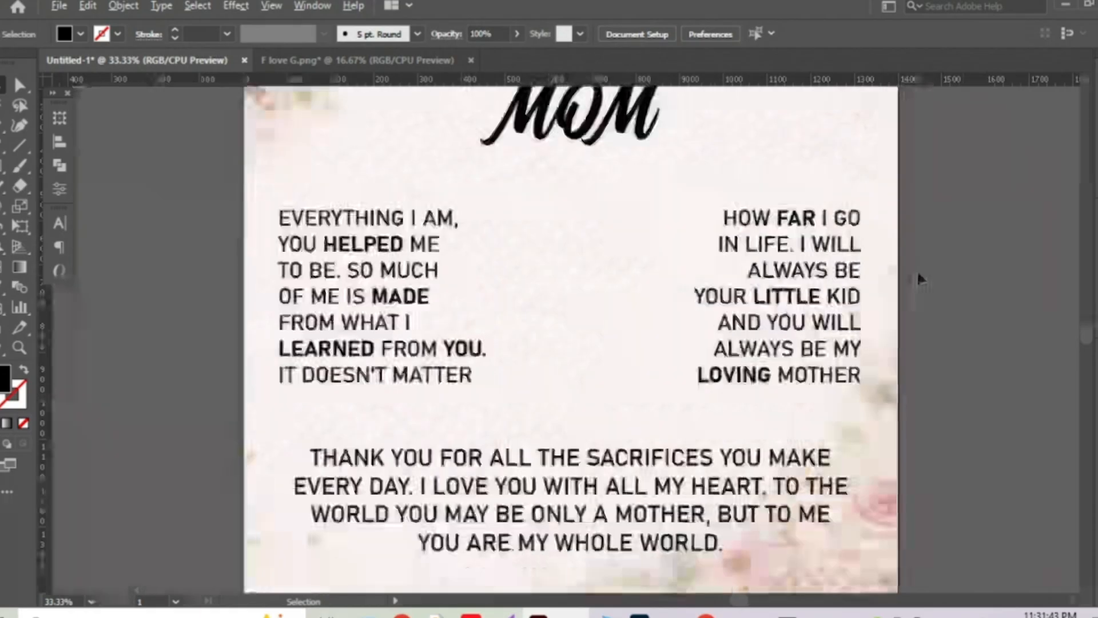
Make the word SACRIFICES in the thank-you paragraph Bold.
scroll(917, 268, down, 3)
click(654, 480)
scroll(653, 480, left, 1)
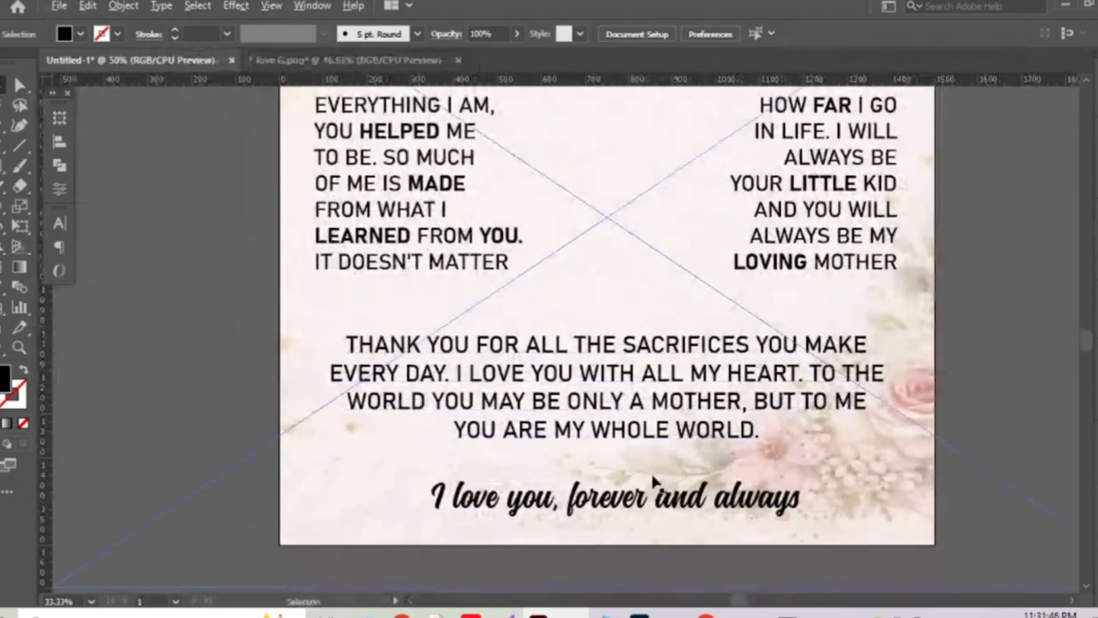
scroll(654, 480, up, 1)
drag(639, 469, 629, 474)
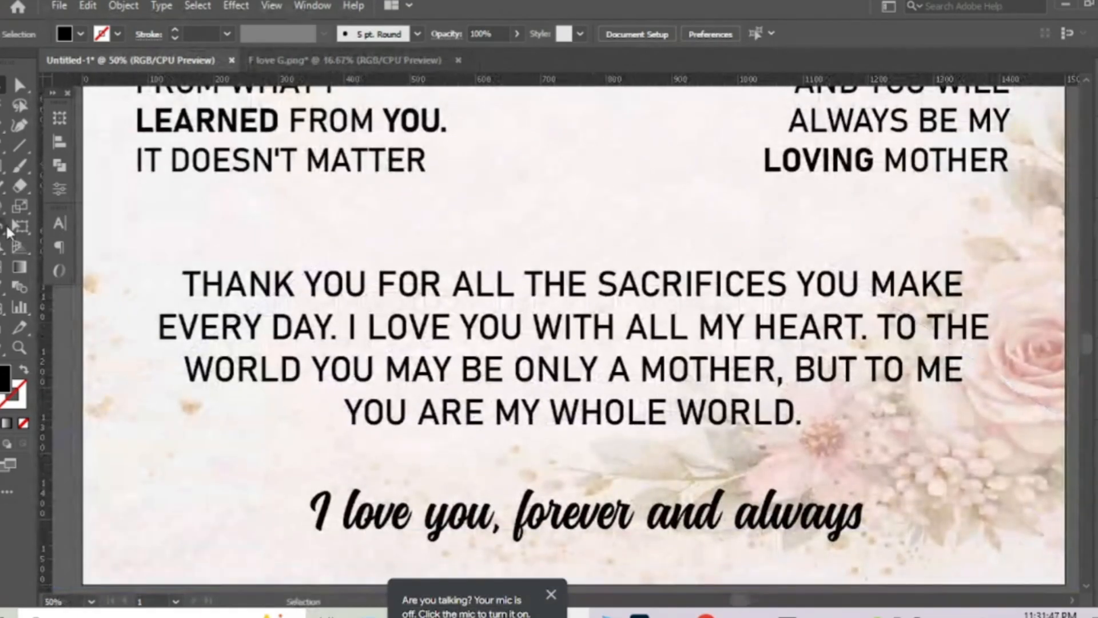
key(t)
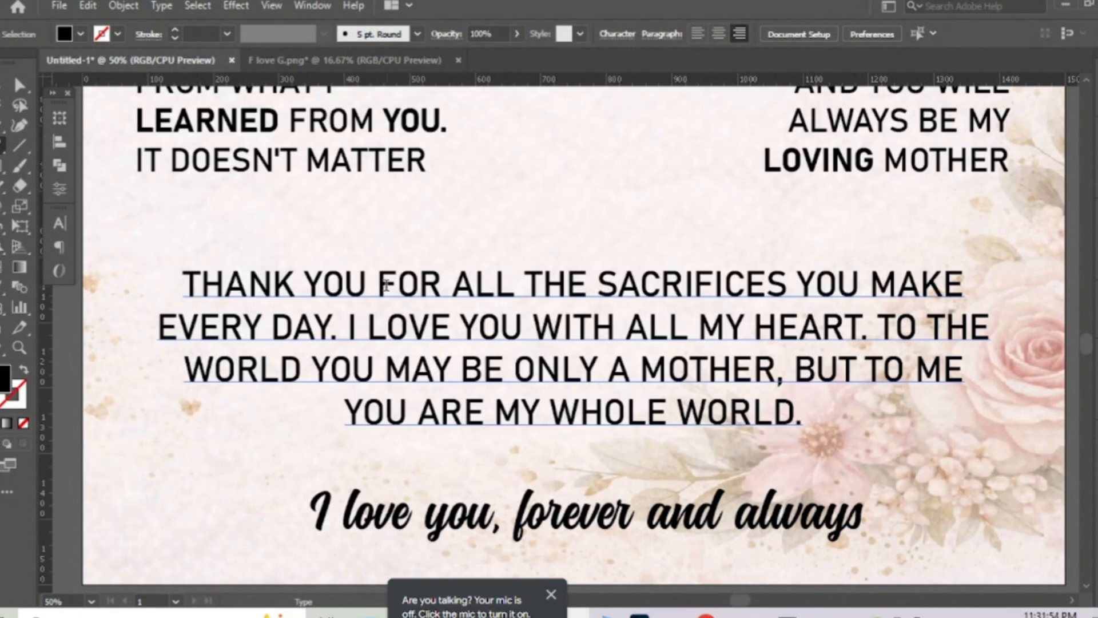
drag(599, 284, 788, 284)
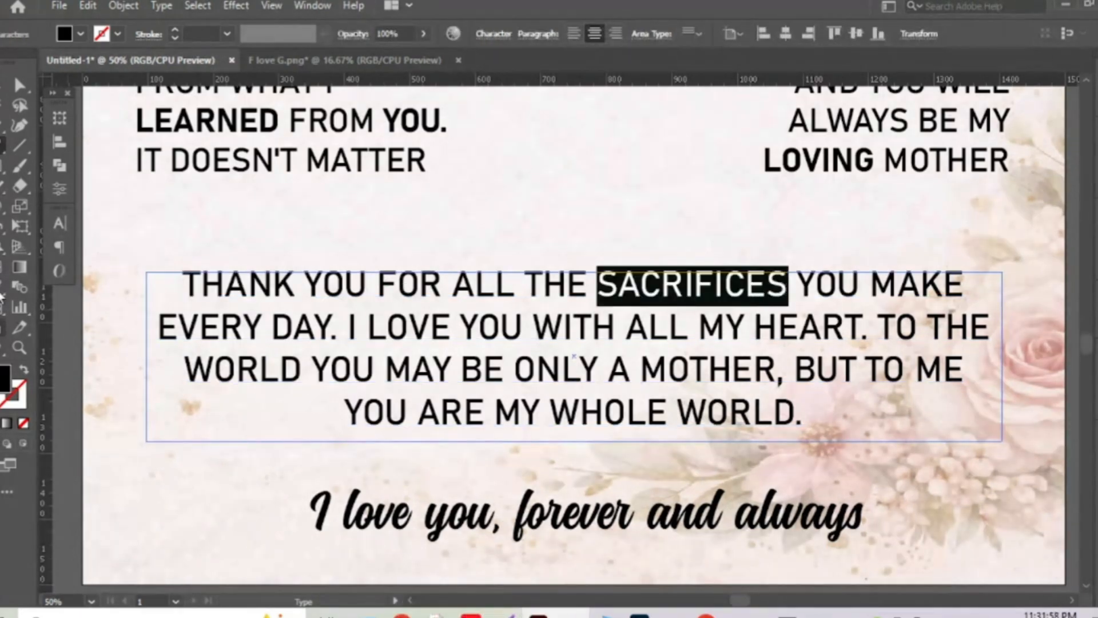
click(59, 223)
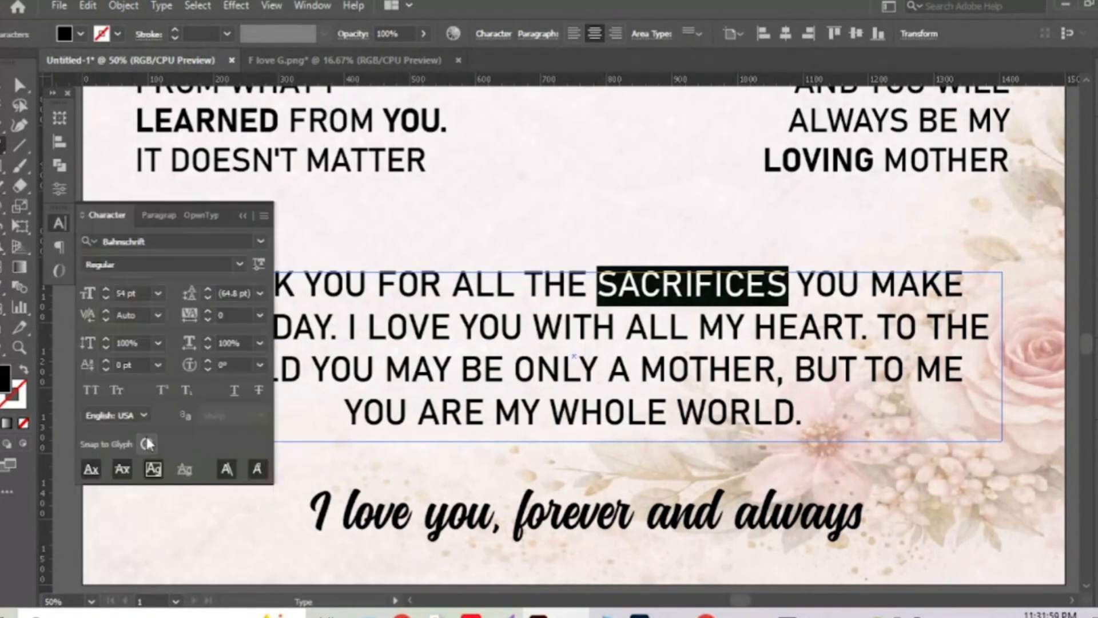
click(238, 263)
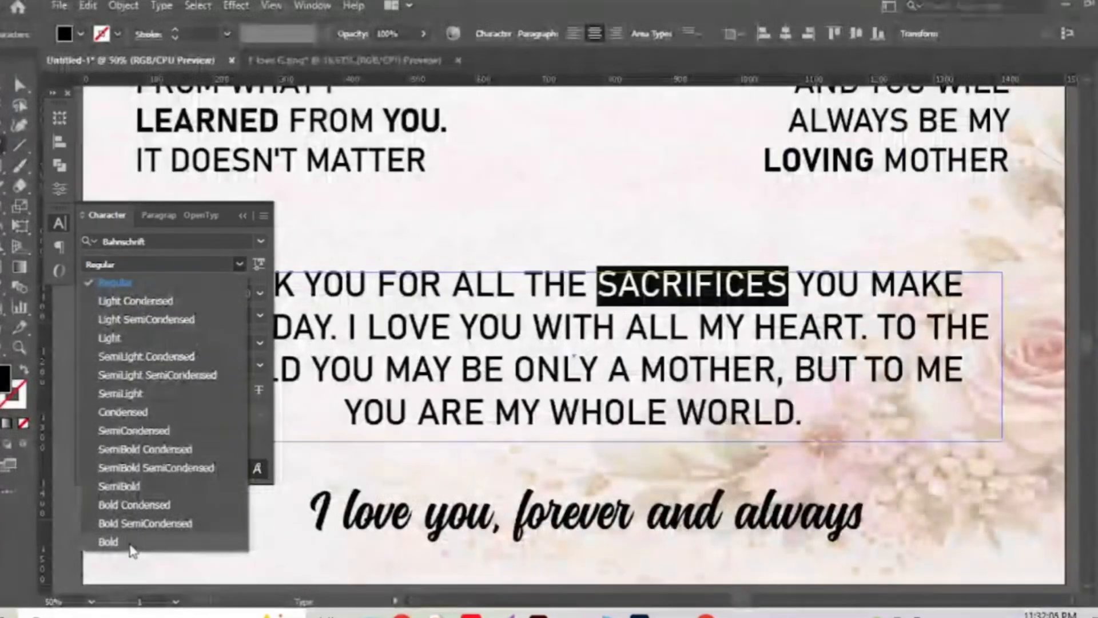
click(131, 541)
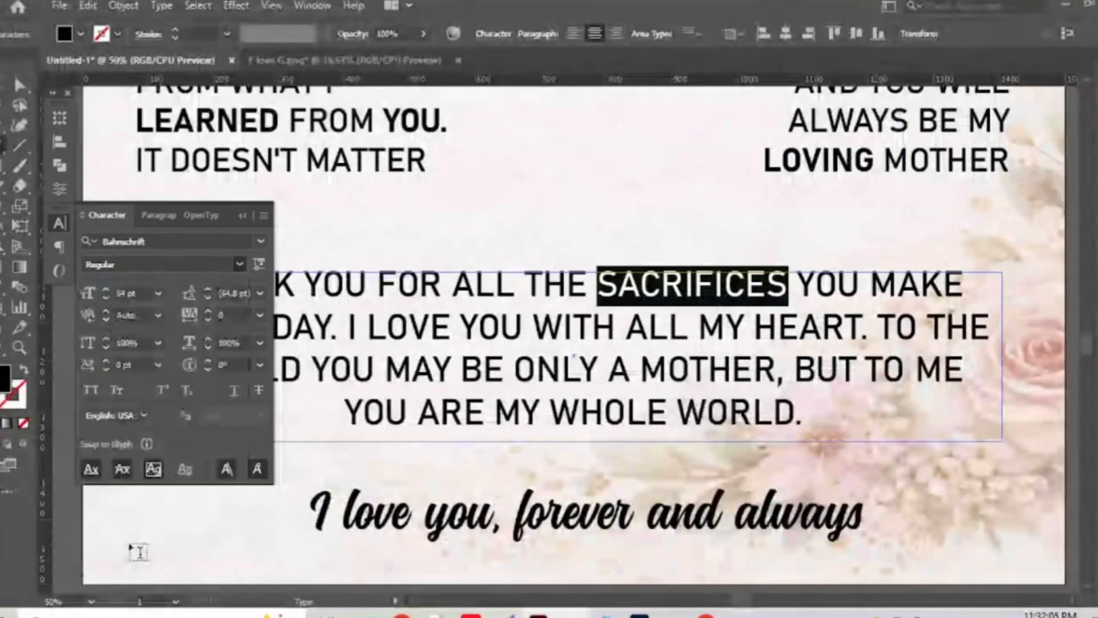
click(241, 215)
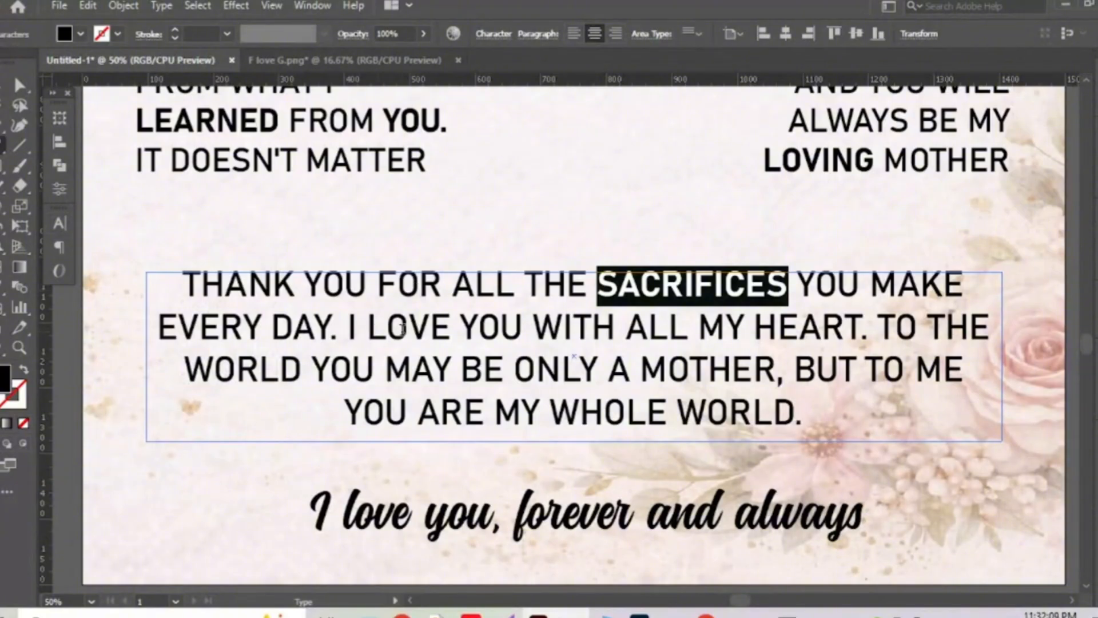
Copy the bold style onto LOVE and HEART with the Eyedropper.
drag(369, 327, 452, 328)
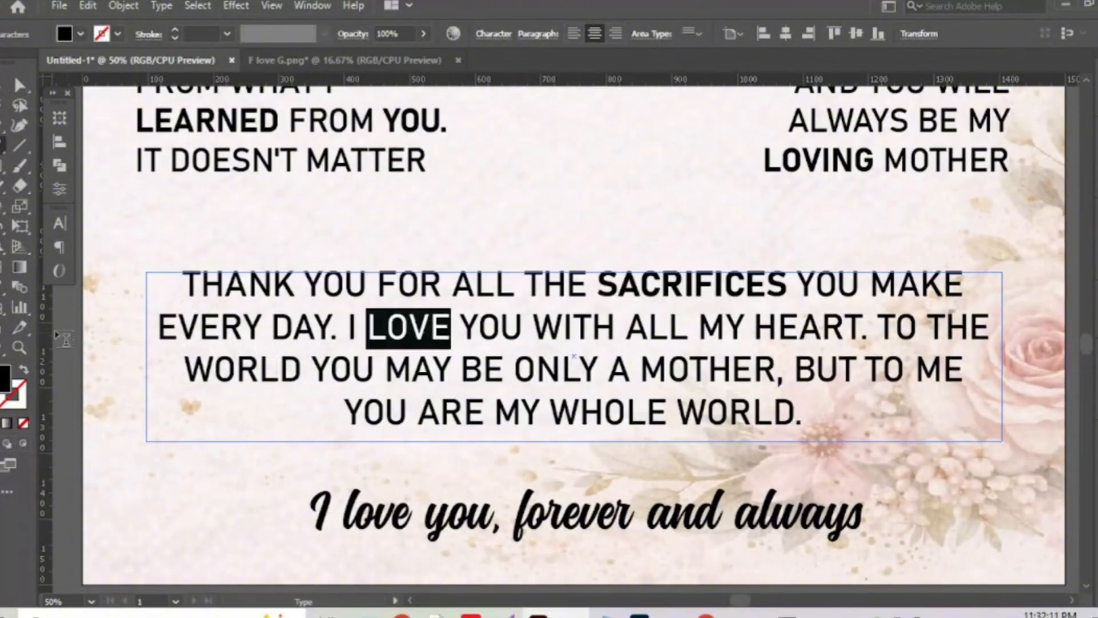
click(4, 290)
click(663, 282)
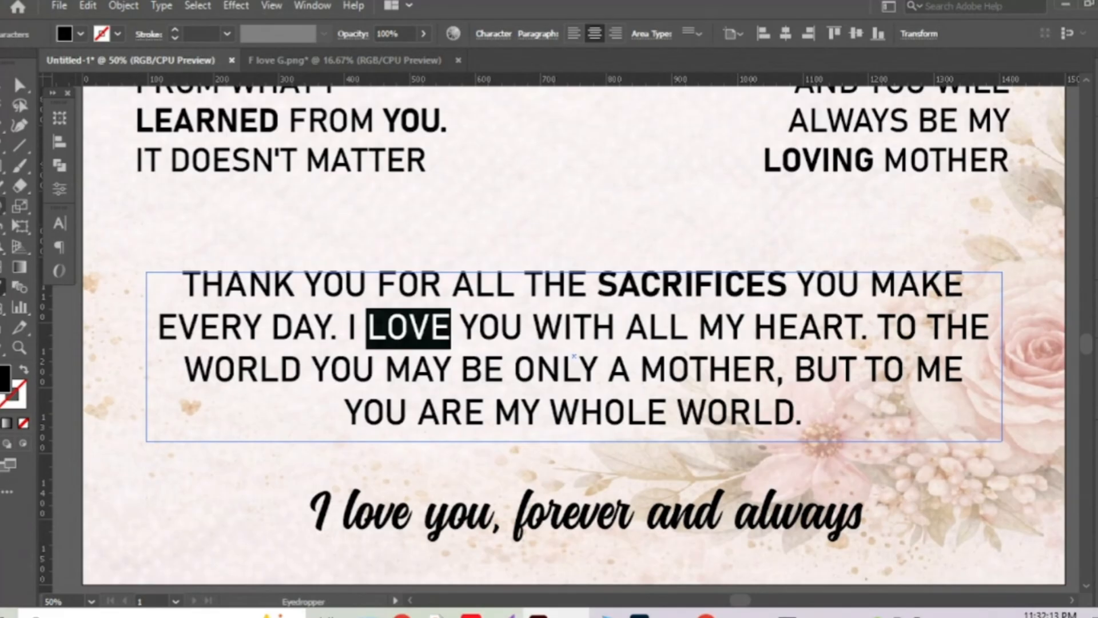
click(1, 148)
click(752, 327)
key(shift+Right)
key(shift+Right)
key(shift+Right)
key(shift+Right)
key(shift+Right)
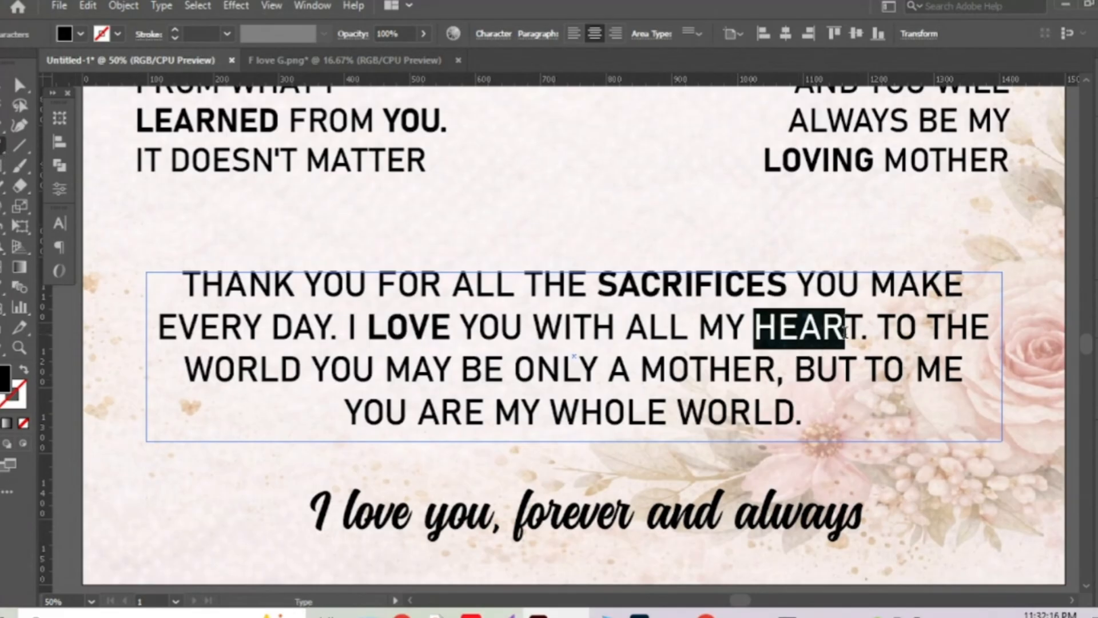
click(5, 290)
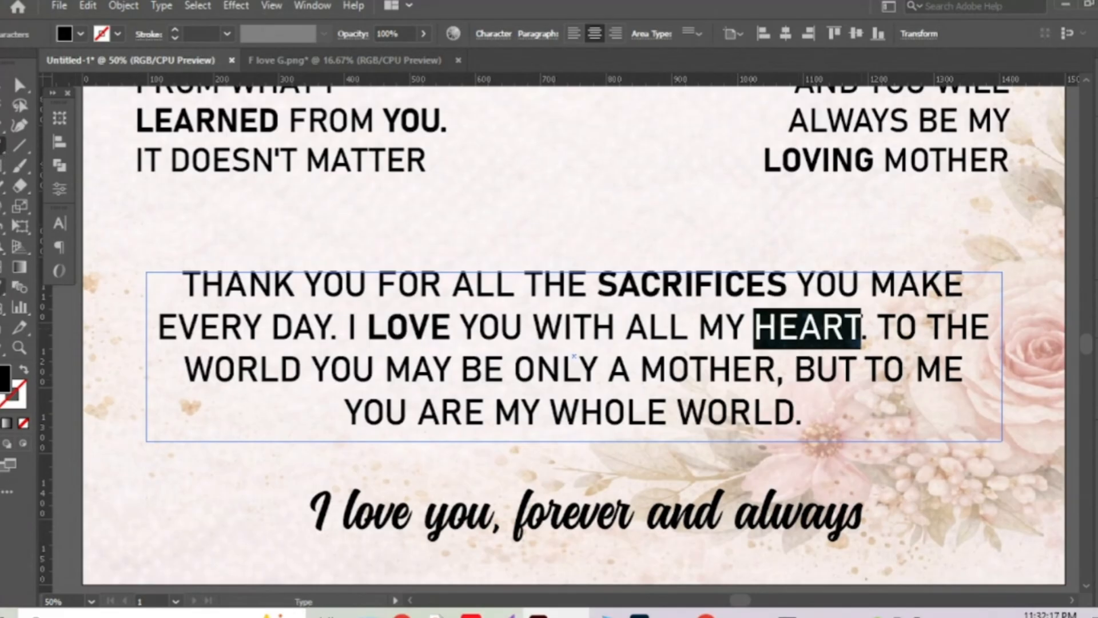
click(398, 323)
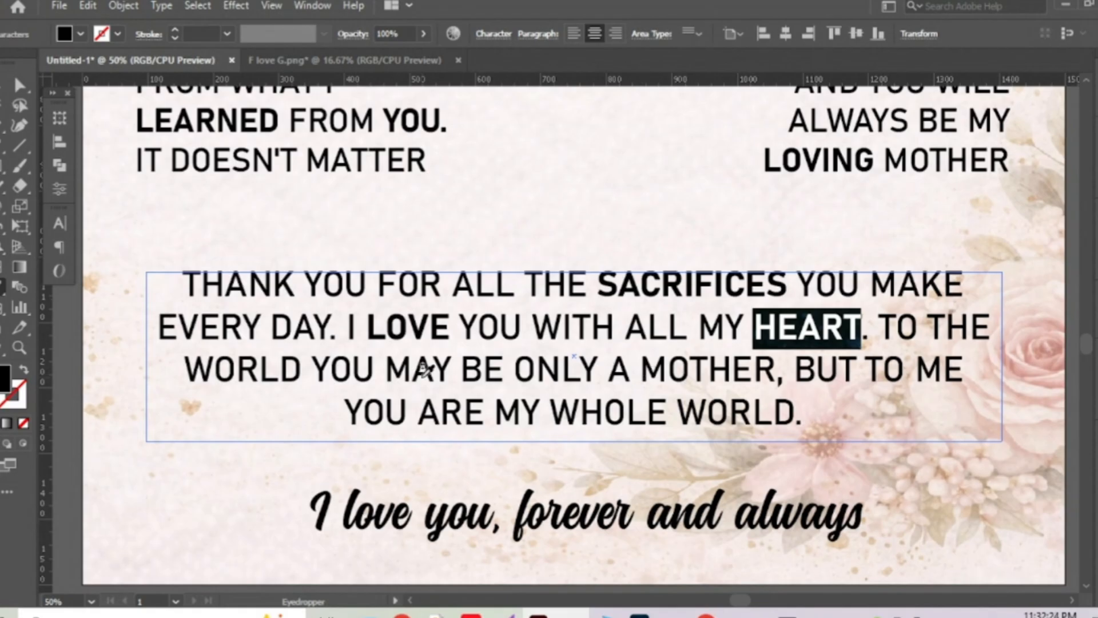
click(4, 146)
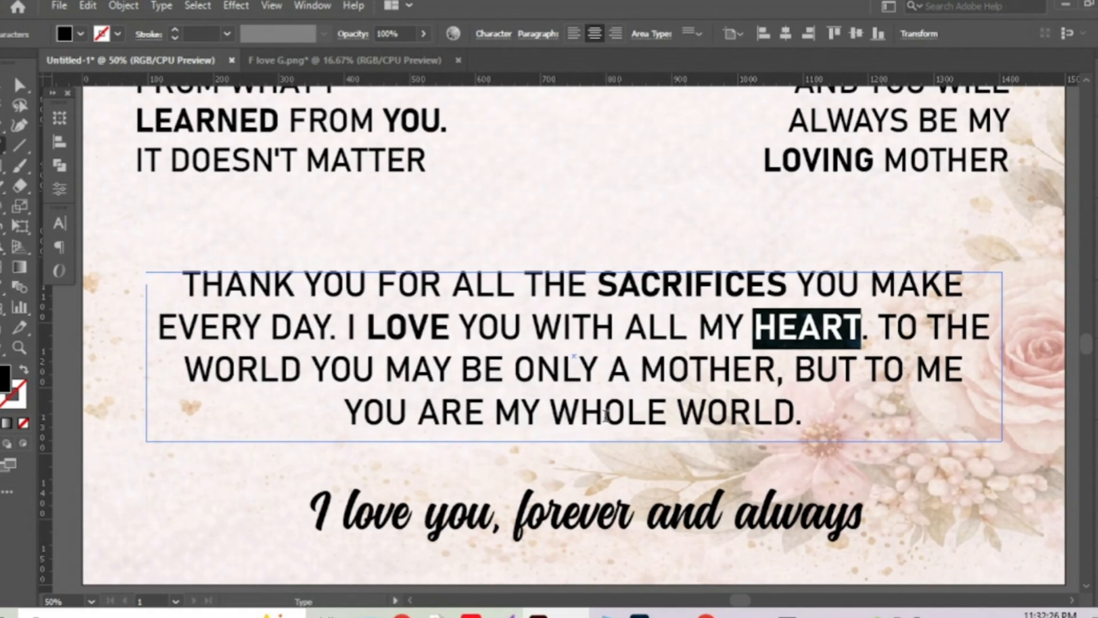
Make YOU and WORLD bold by sampling the existing bold words.
double_click(318, 368)
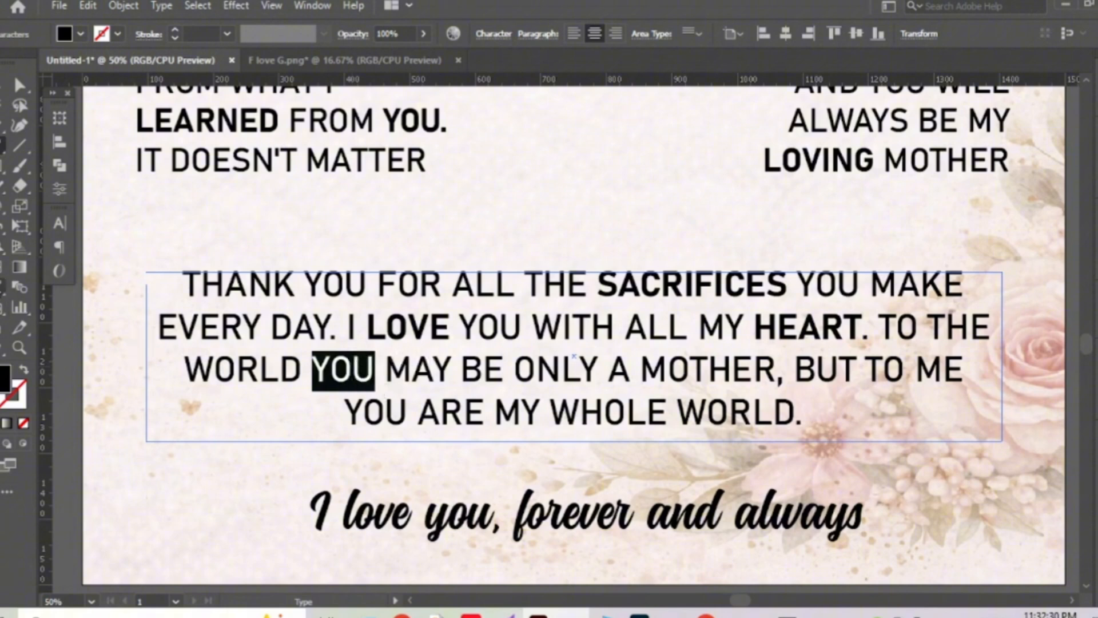
click(19, 327)
click(416, 324)
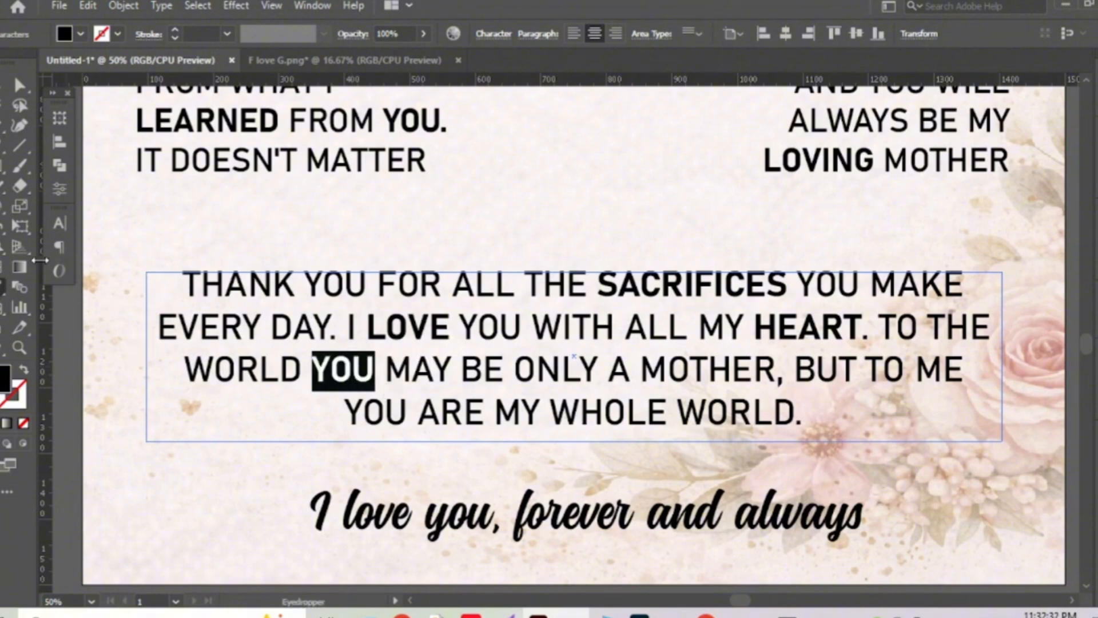
click(3, 145)
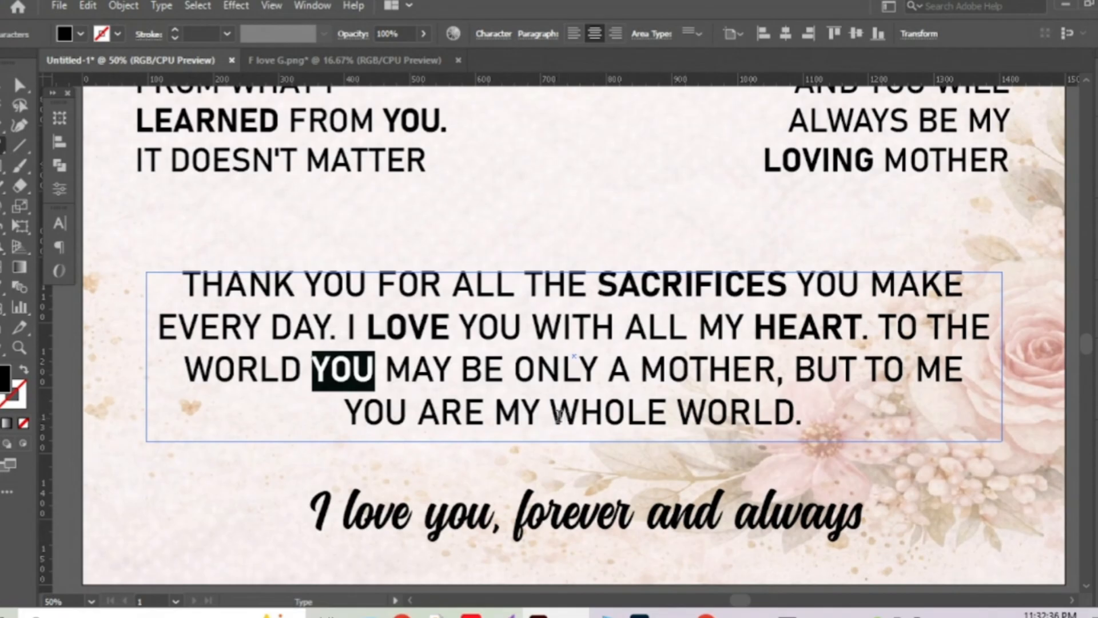
drag(559, 414, 795, 413)
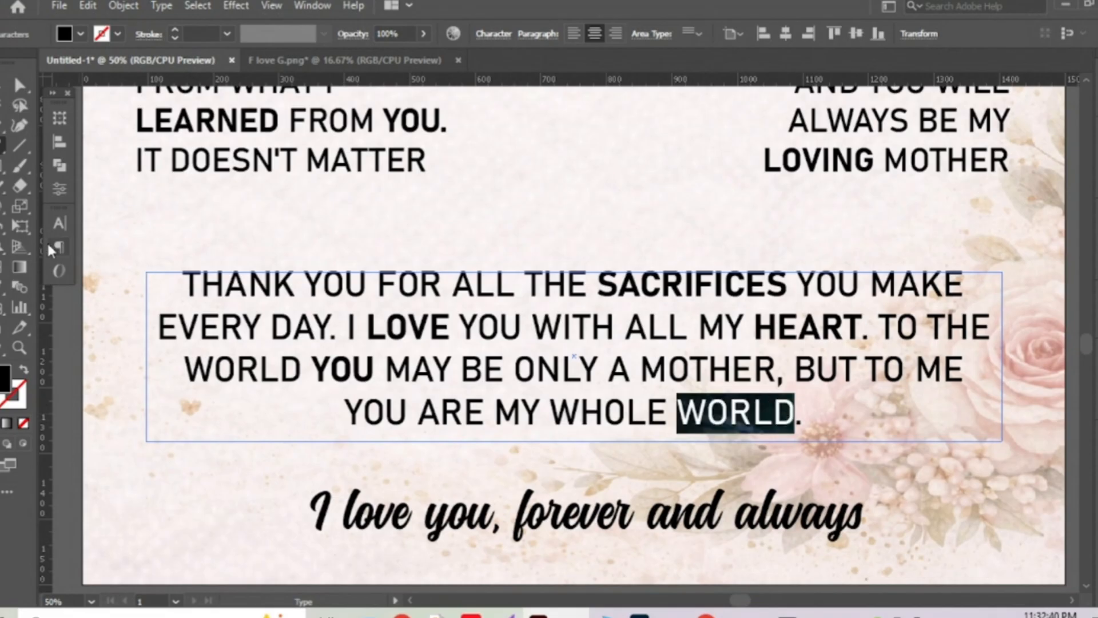
click(3, 279)
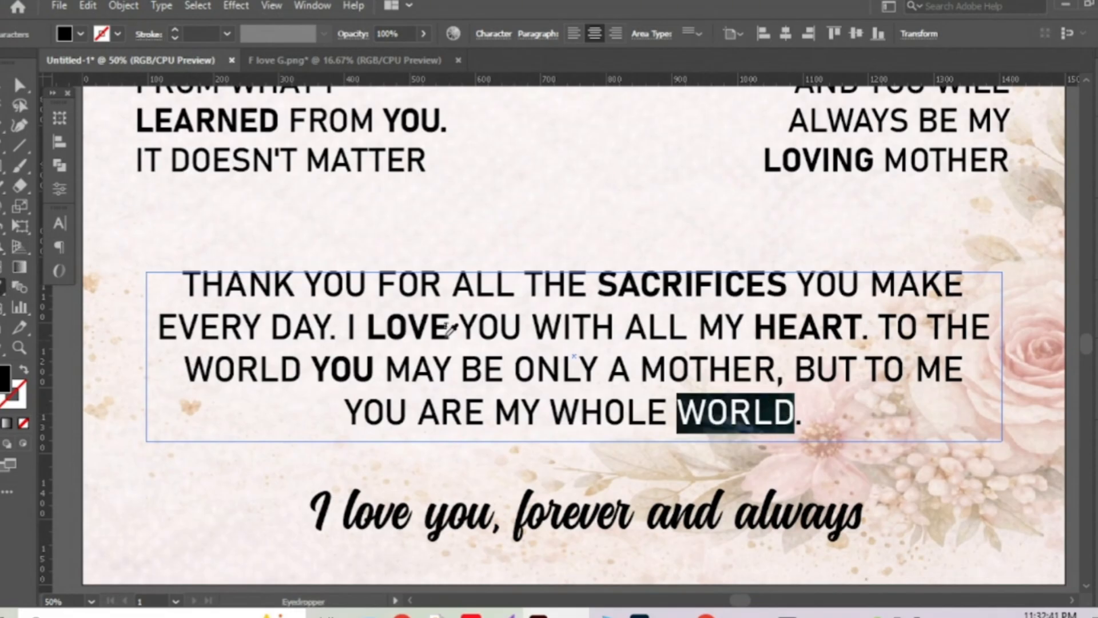
click(651, 285)
key(Escape)
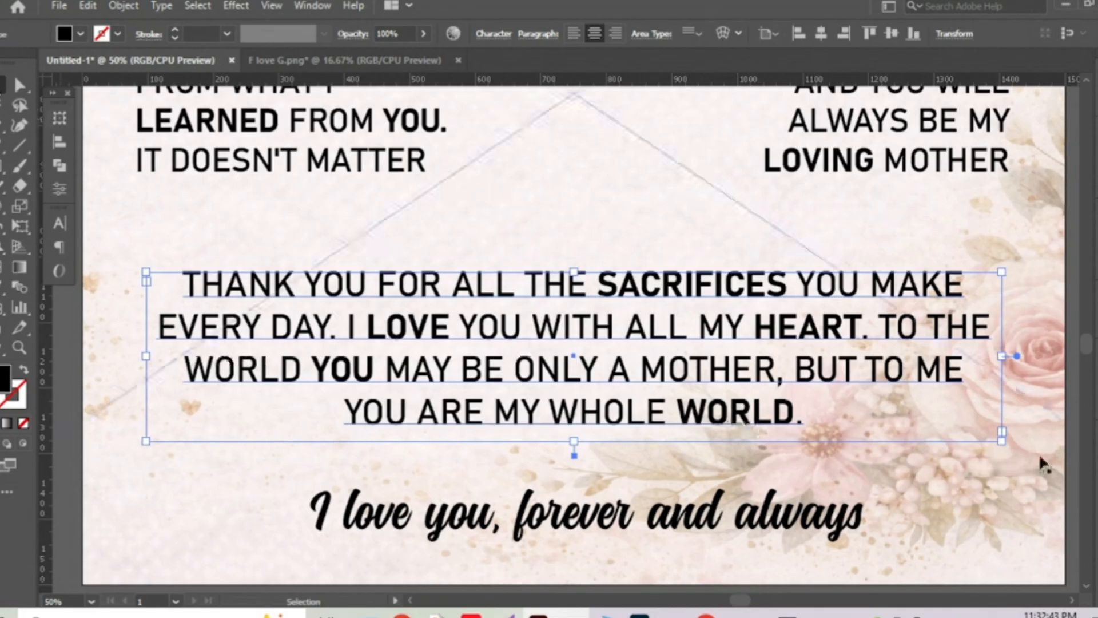
Widen the closing paragraph's text frame so EVERY fits on its first line.
key(ctrl+minus)
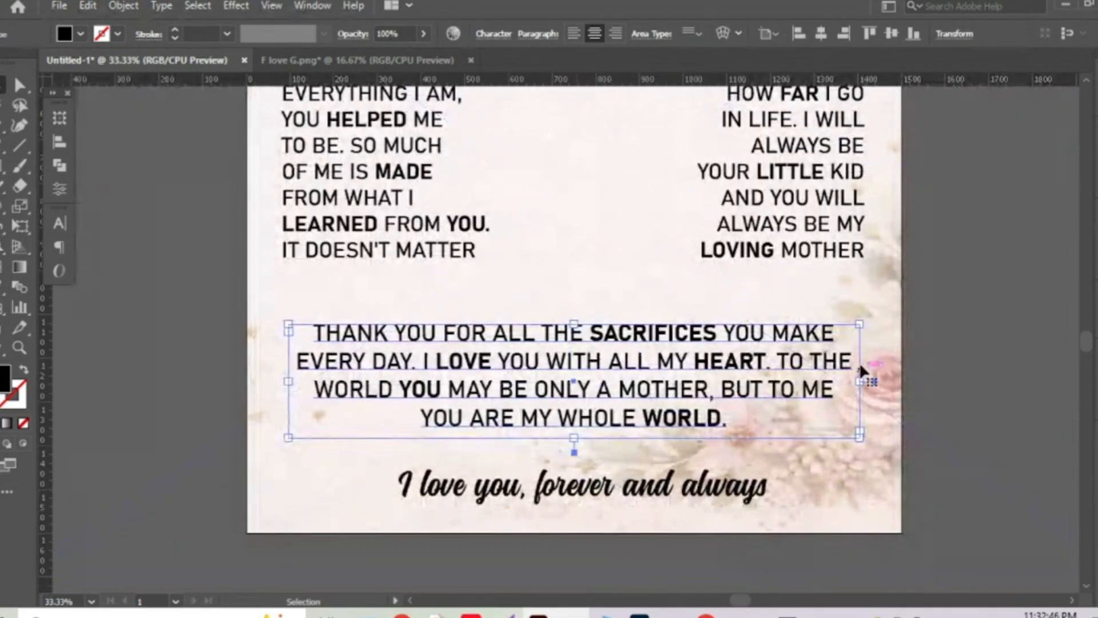
drag(860, 324, 875, 323)
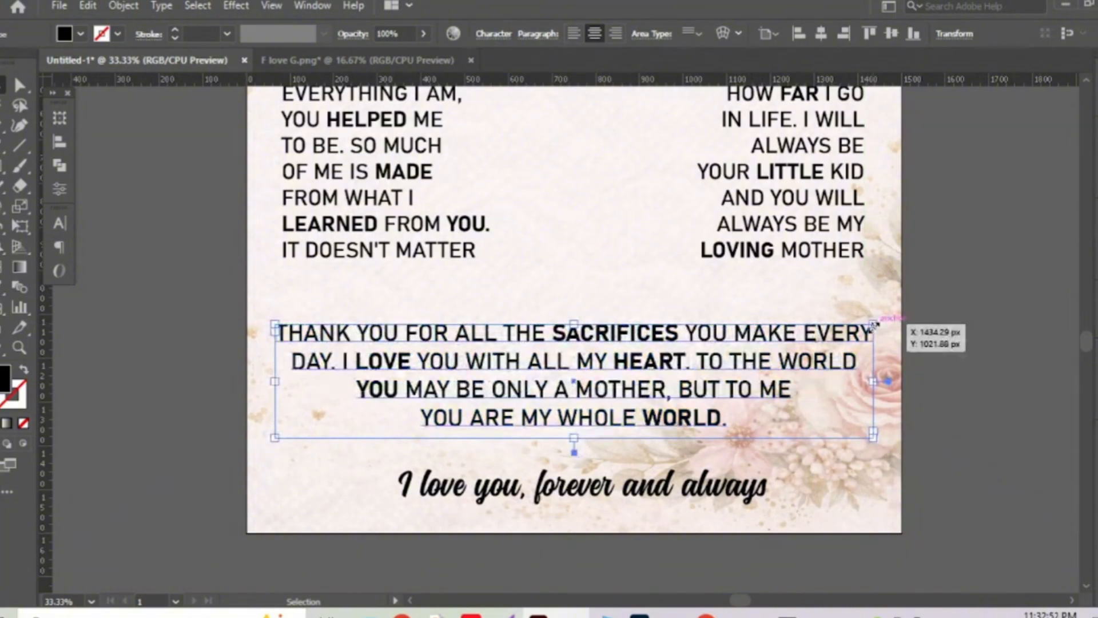
click(1013, 290)
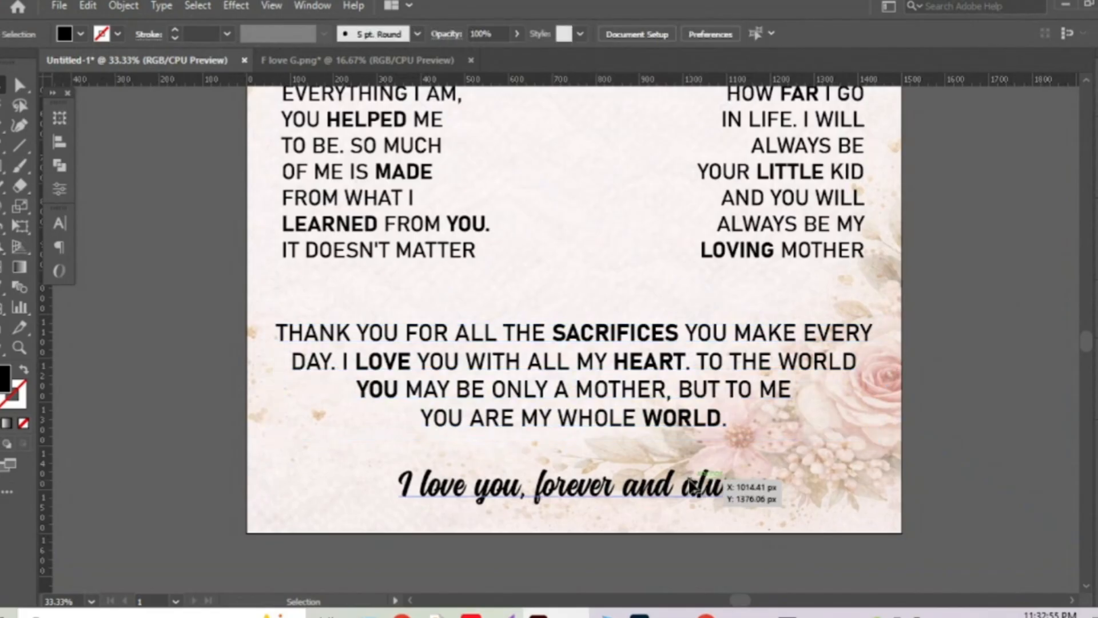
Make the word THANK bold by picking up the other bold words' style with the Eyedropper.
double_click(483, 333)
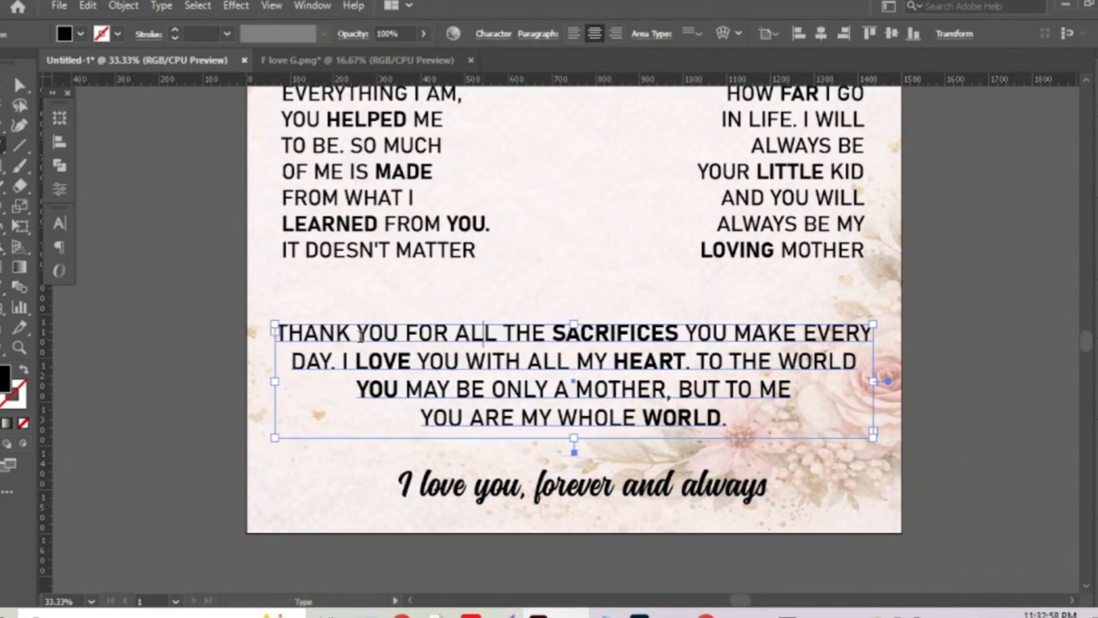
drag(354, 333, 275, 334)
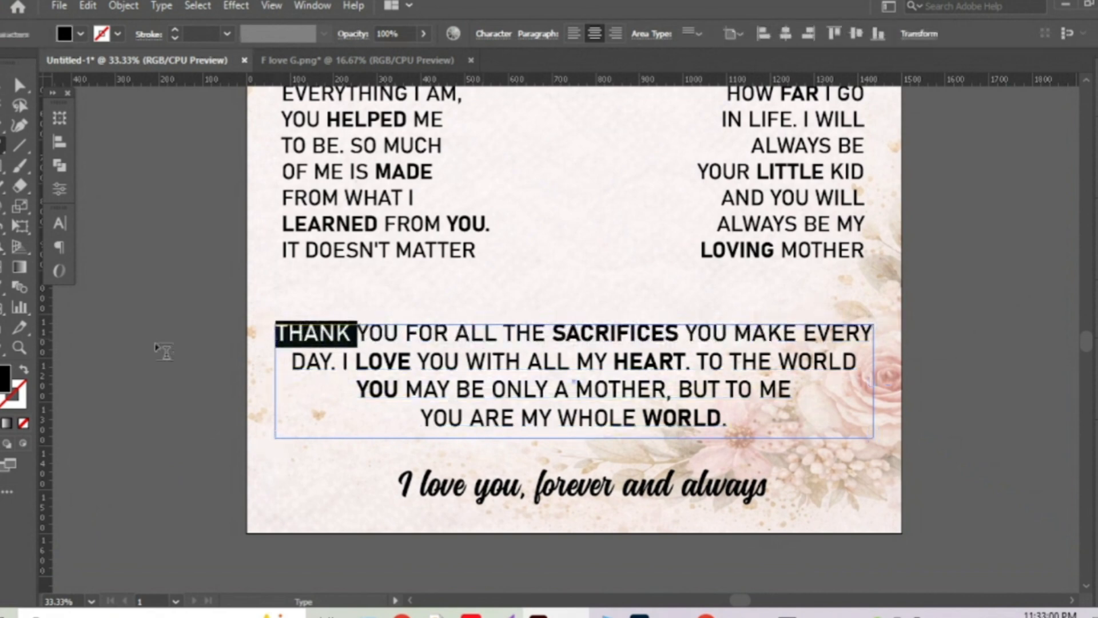
key(i)
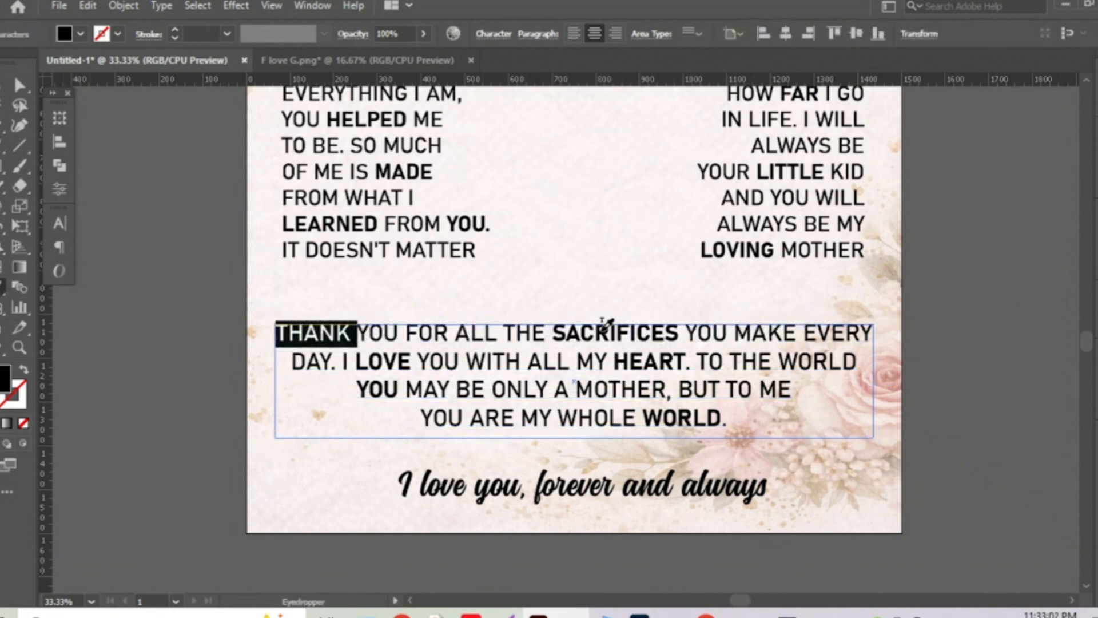
click(615, 333)
key(v)
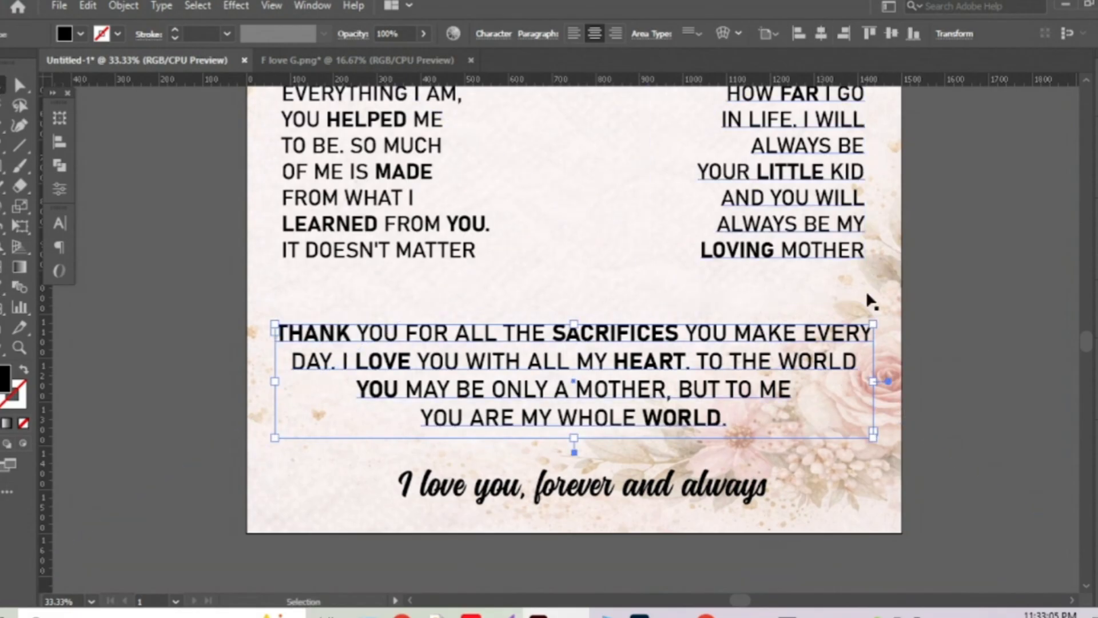
click(976, 314)
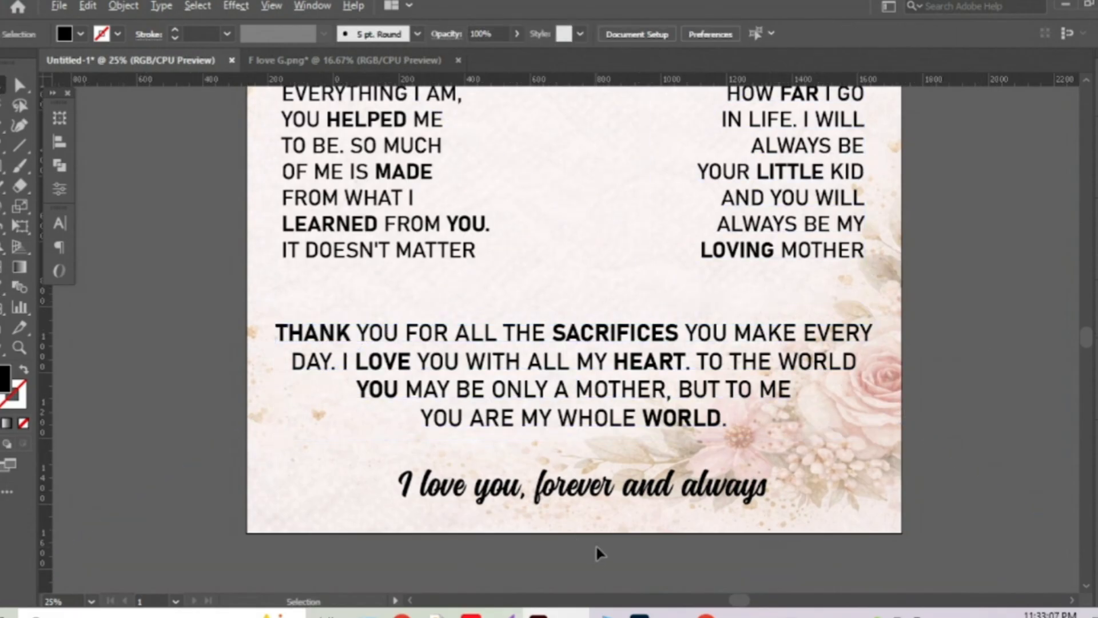
scroll(596, 543, down, 1)
scroll(651, 539, down, 1)
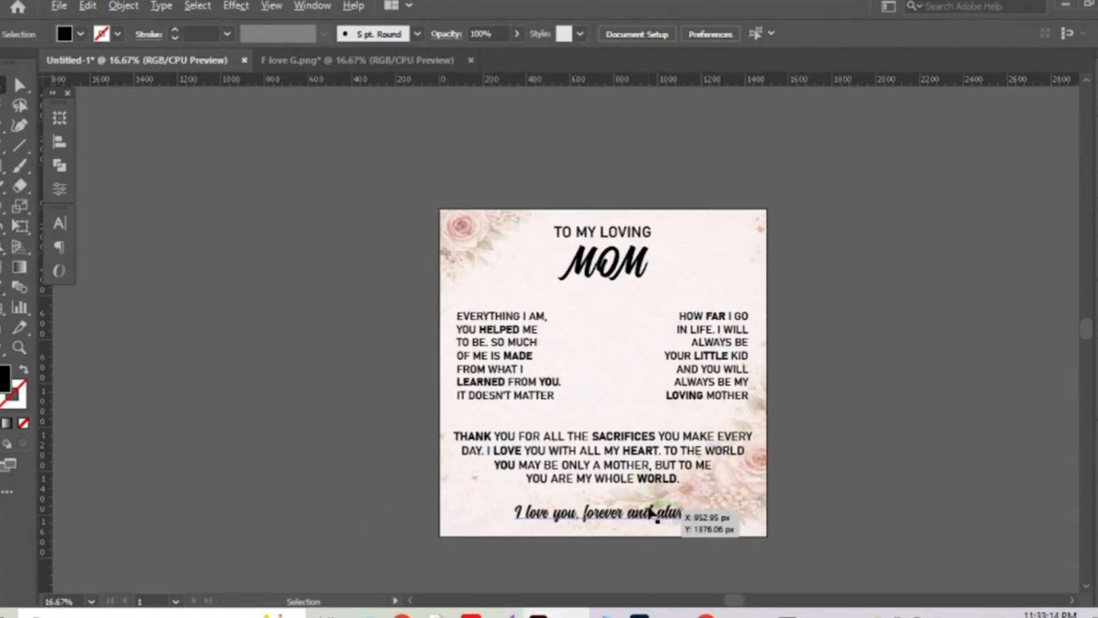
scroll(646, 520, up, 1)
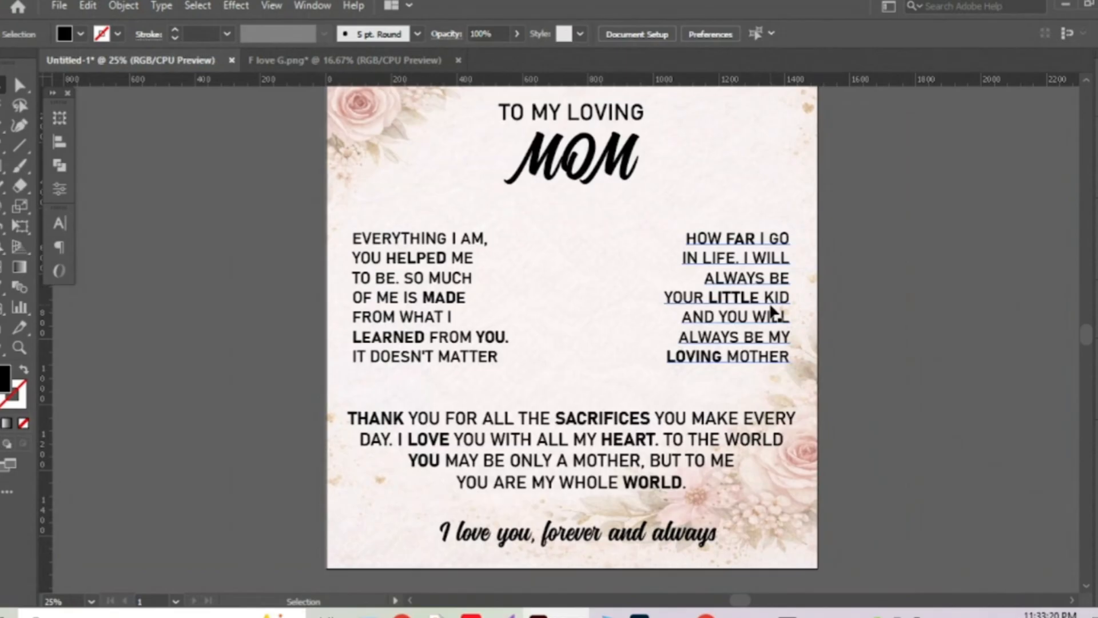
scroll(772, 312, up, 1)
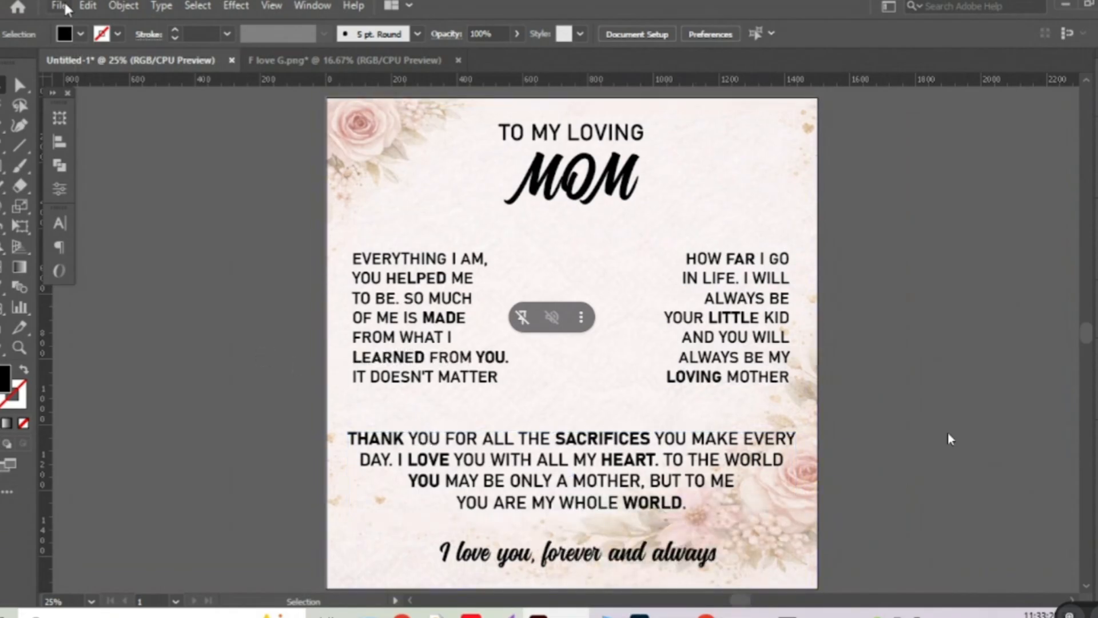
Open the alluring beauty necklace image.
key(ctrl+o)
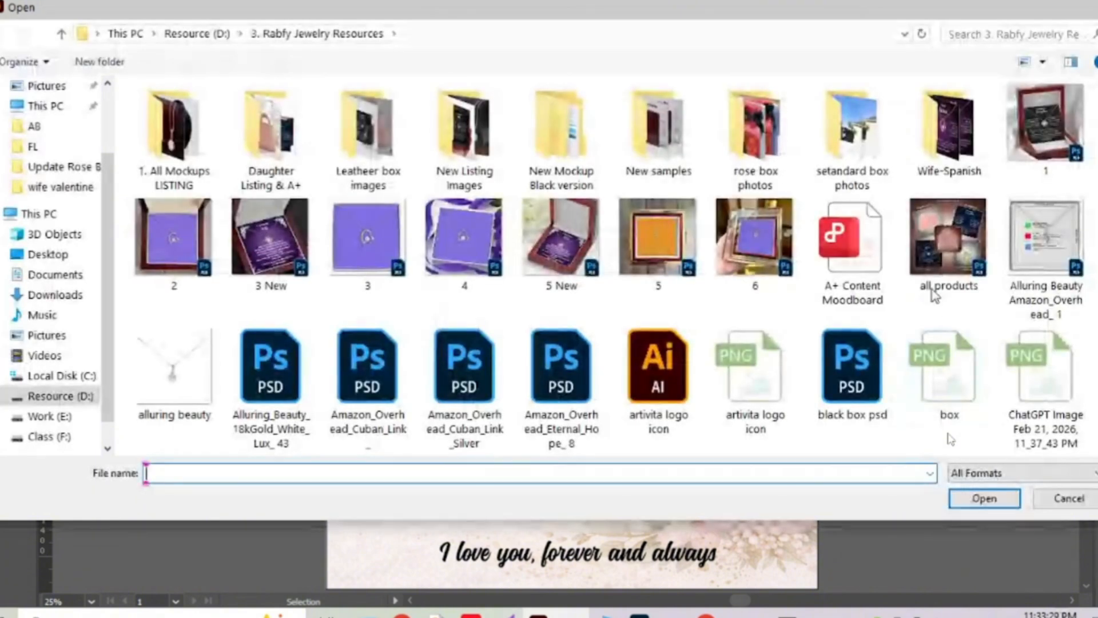
click(206, 376)
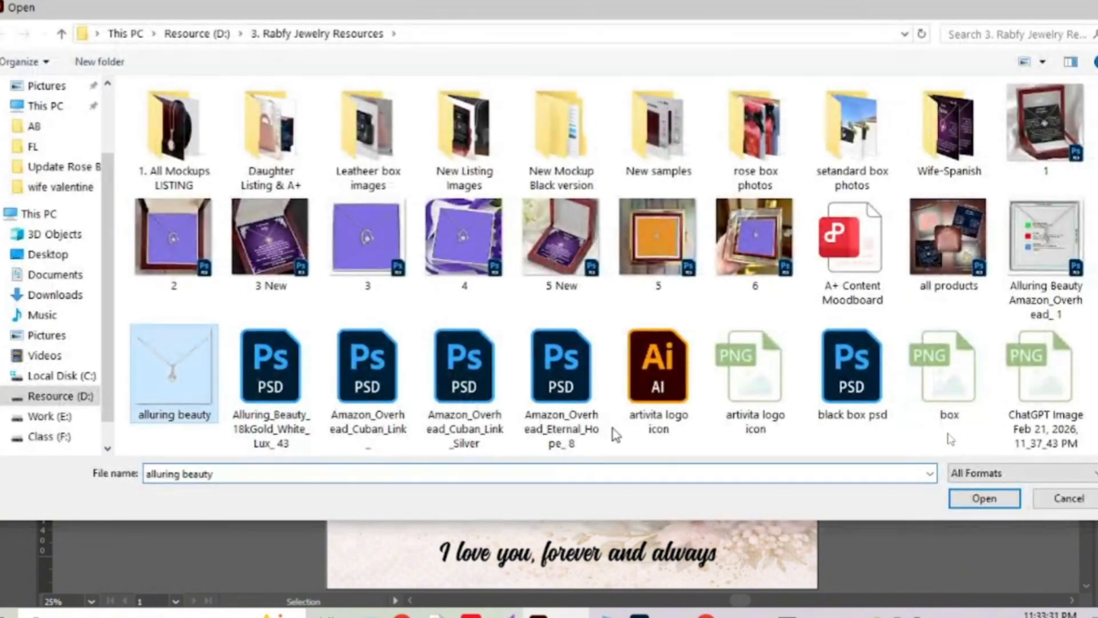
click(998, 504)
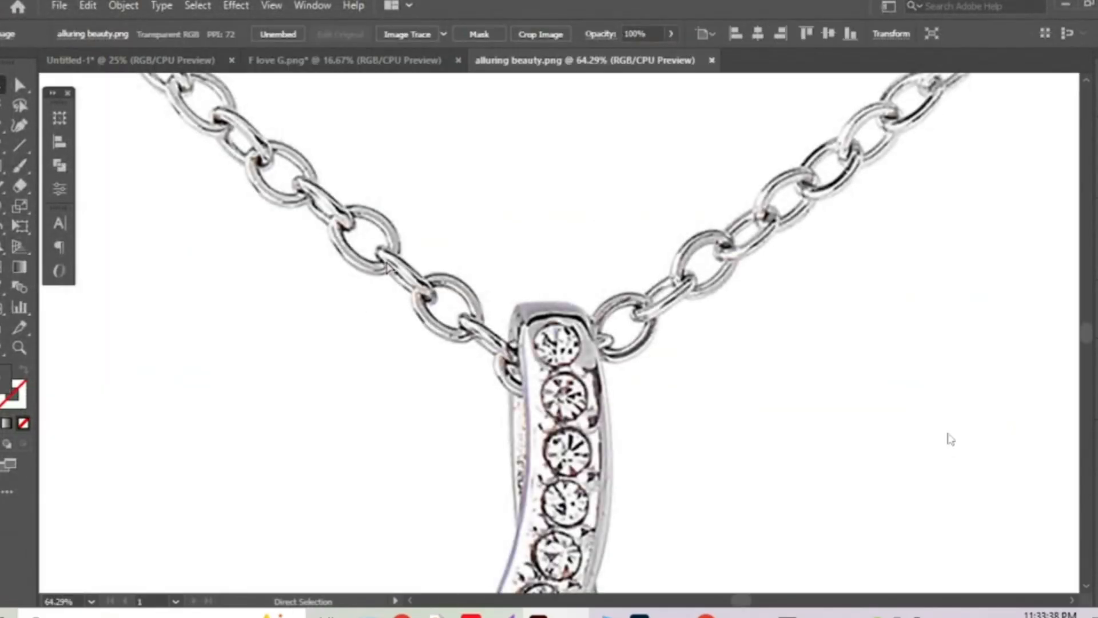
Scale the necklace image down and move it inside its white artboard.
key(ctrl+0)
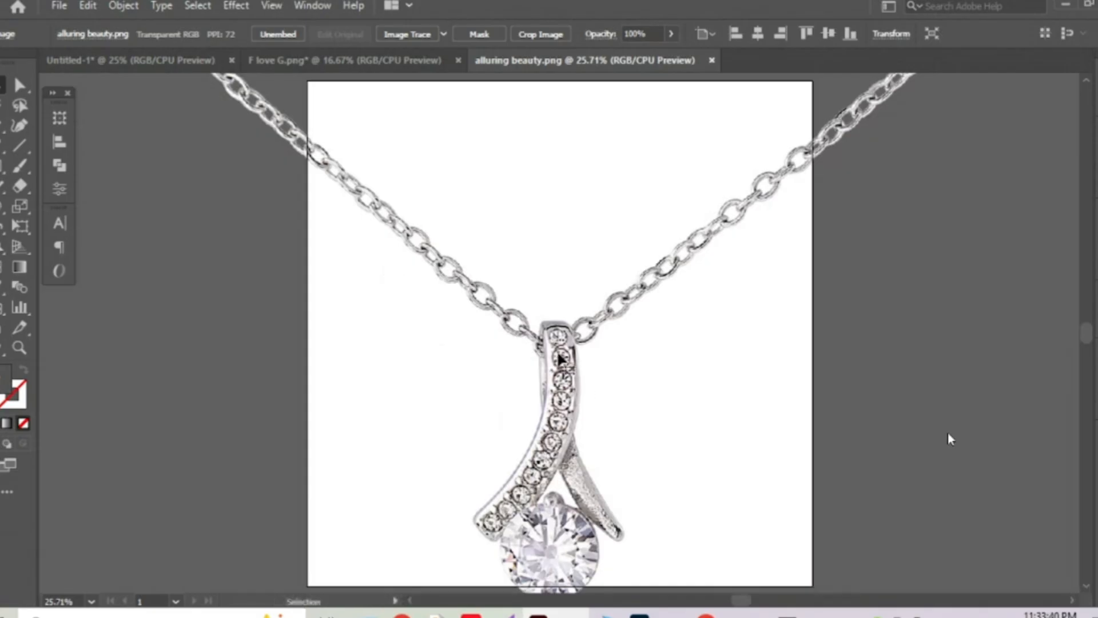
key(ctrl+minus)
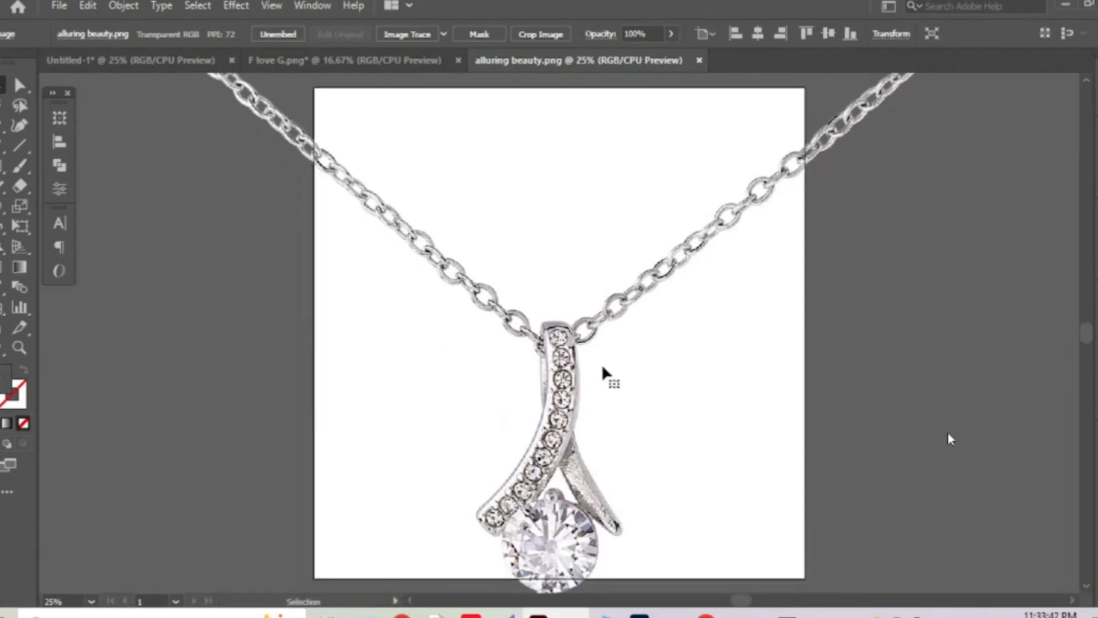
scroll(596, 368, down, 1)
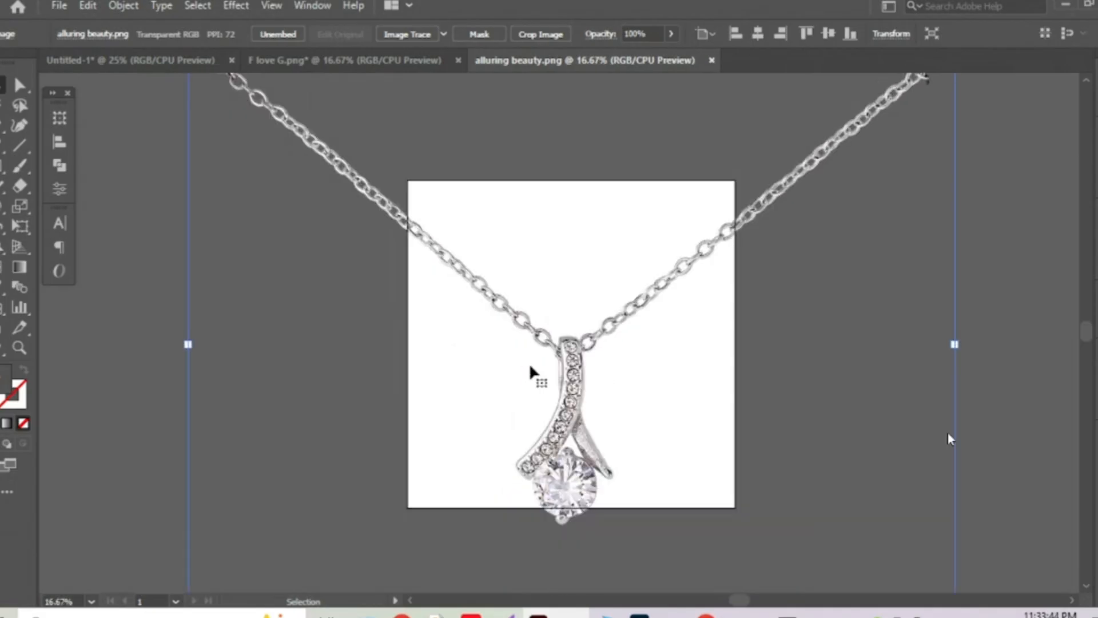
drag(189, 343, 446, 343)
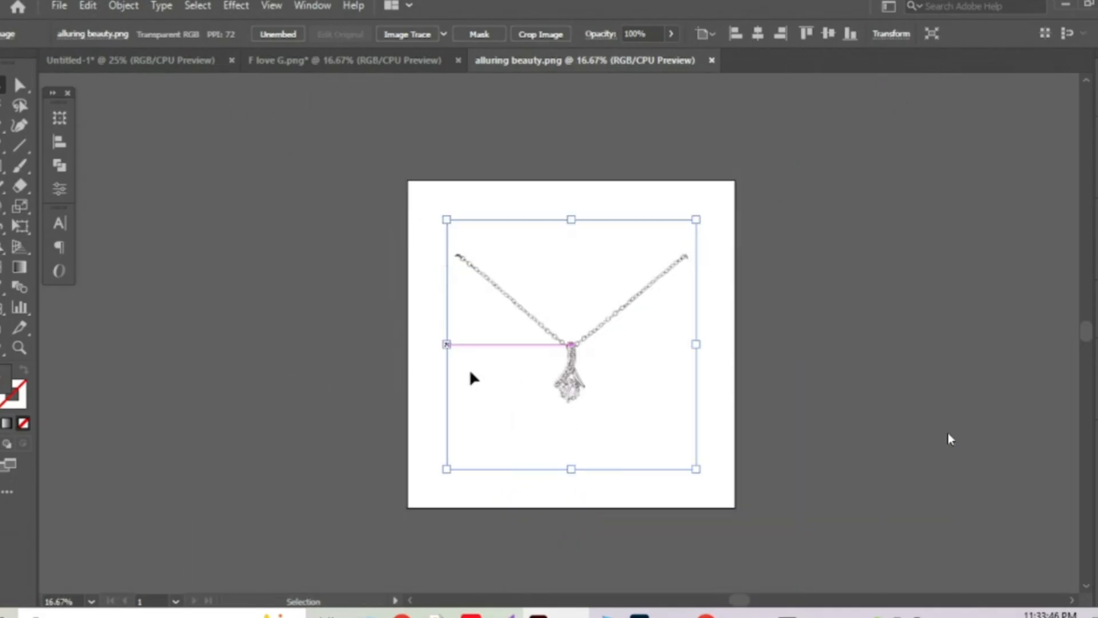
drag(560, 378, 132, 60)
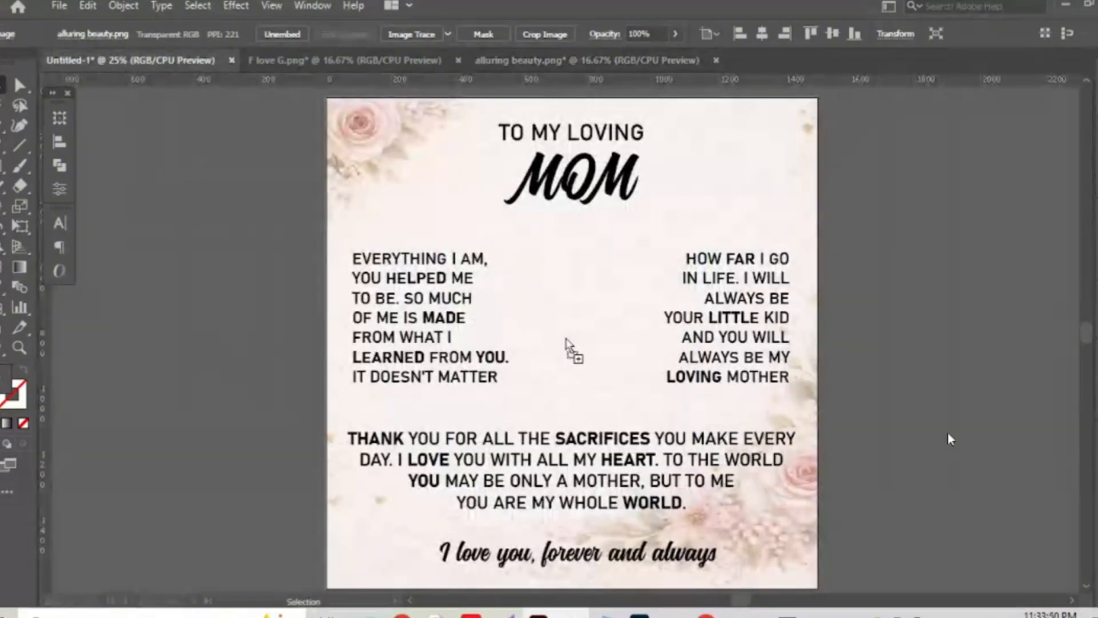
Drop the necklace image onto the Mom card and centre it horizontally.
drag(568, 344, 572, 343)
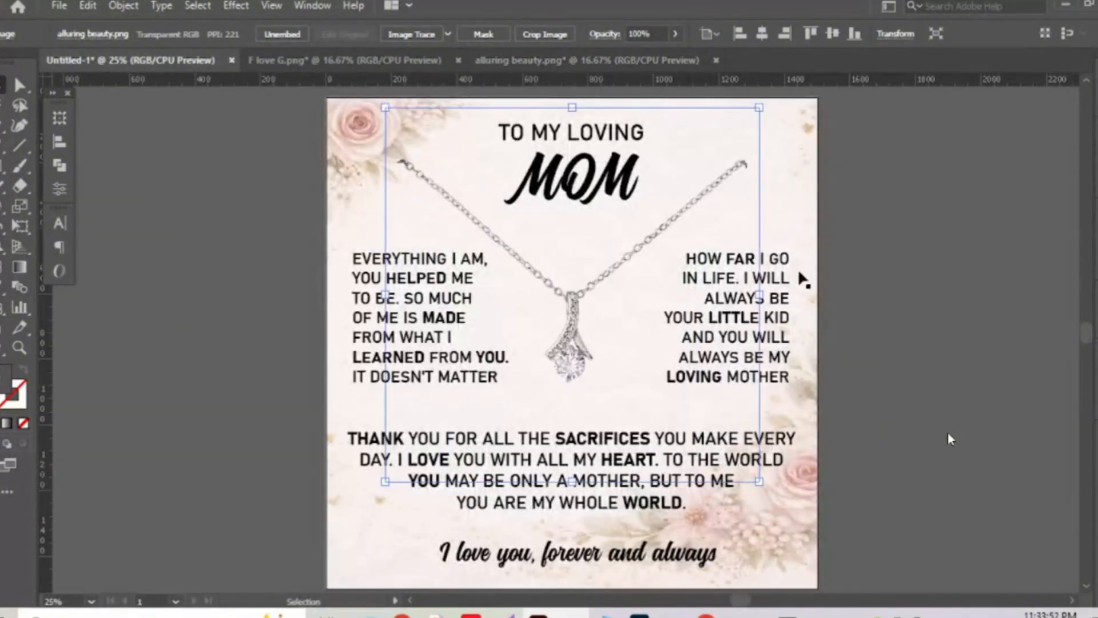
key(ctrl+minus)
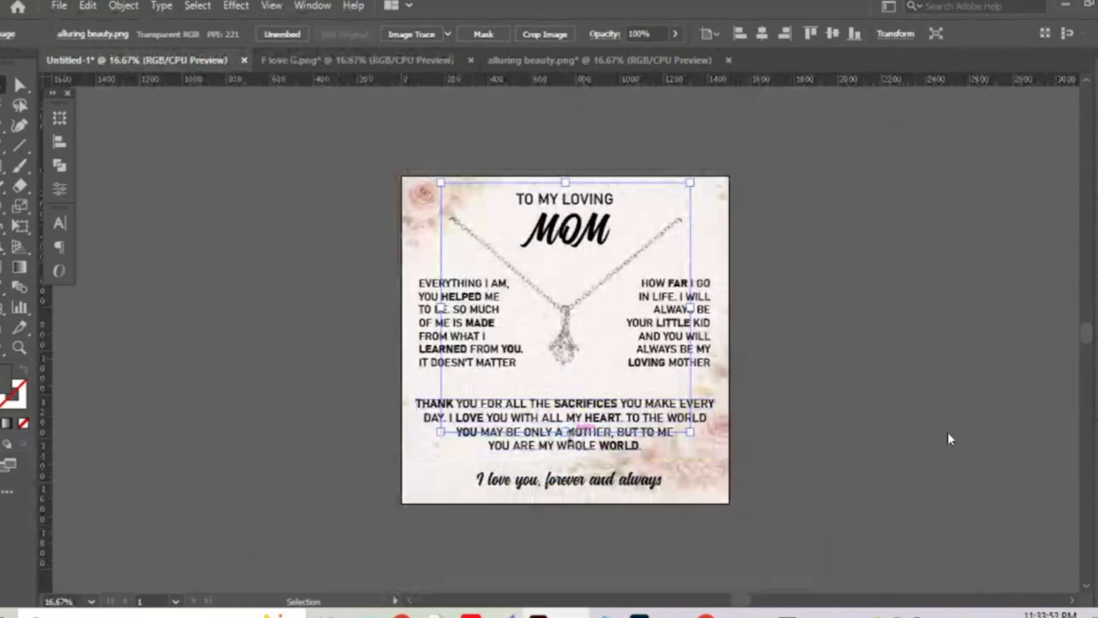
click(762, 33)
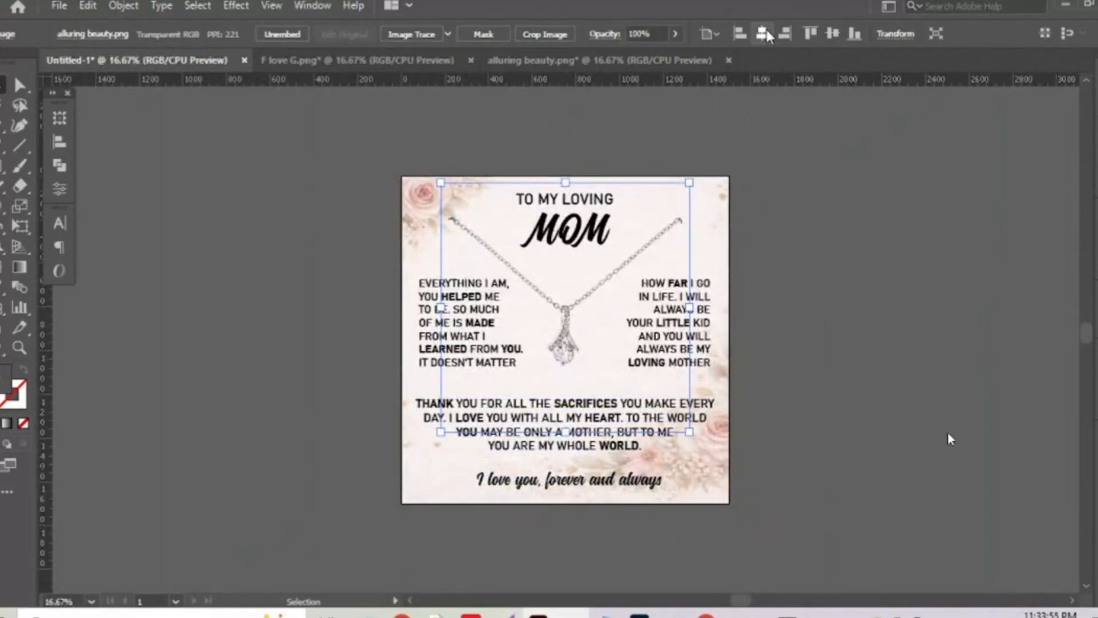
Stretch the necklace vertically so the chain reaches the card's top edge, then deselect.
drag(565, 182, 566, 131)
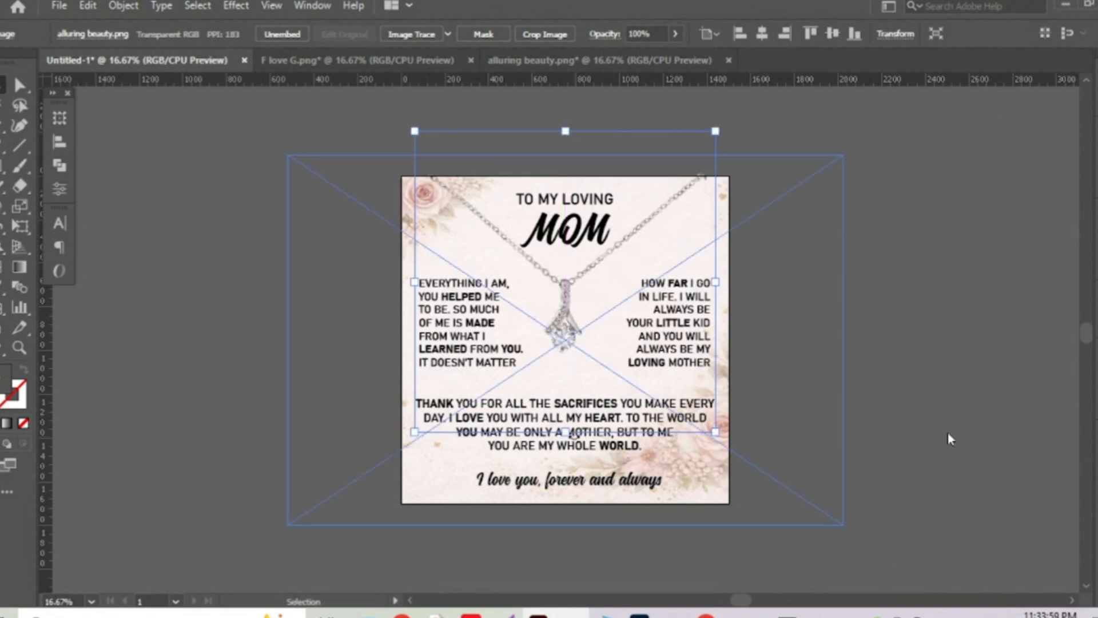
drag(565, 432, 571, 465)
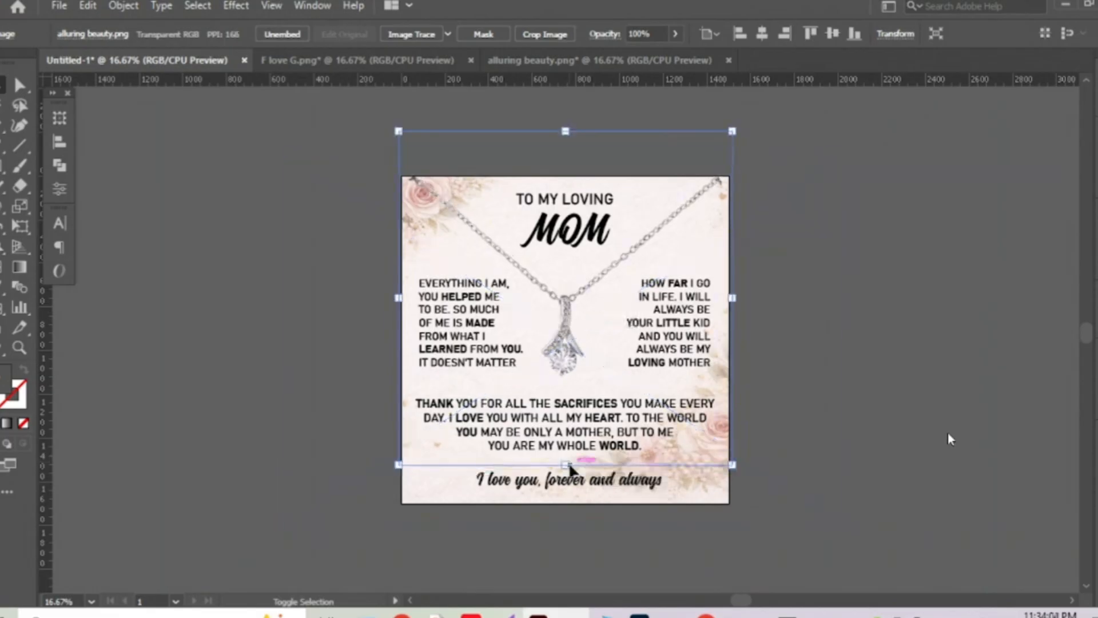
click(863, 205)
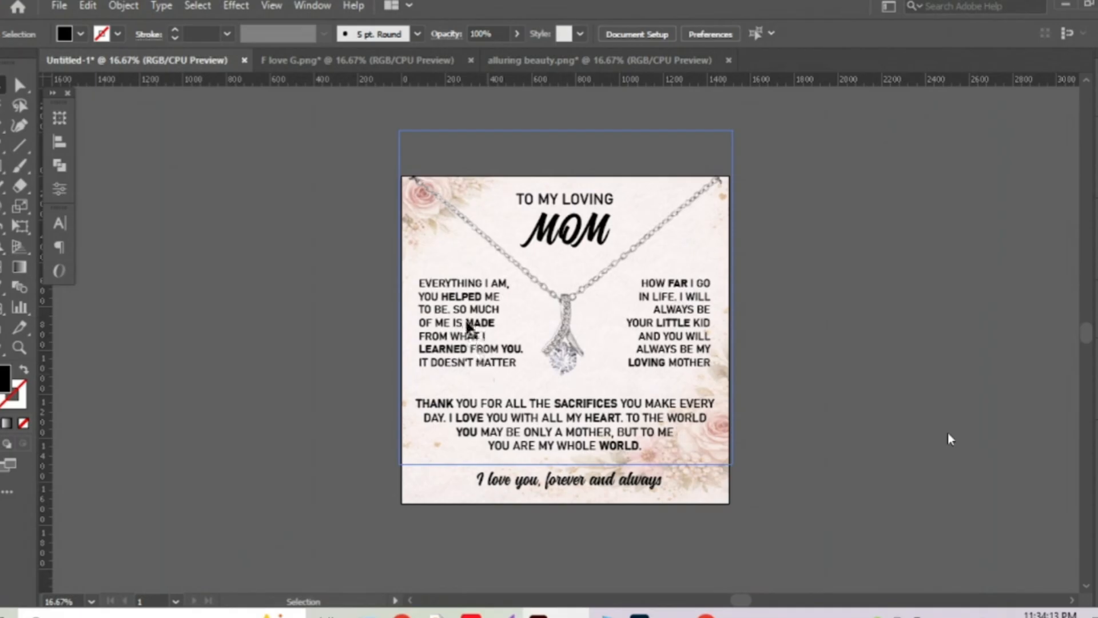
click(872, 303)
key(a)
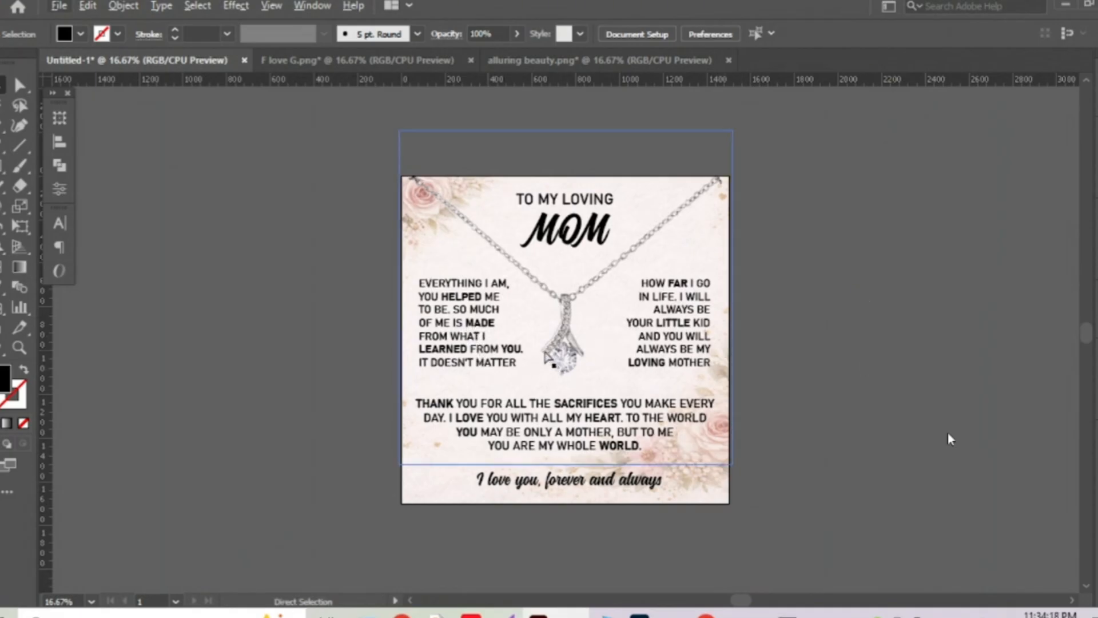
key(ctrl+equal)
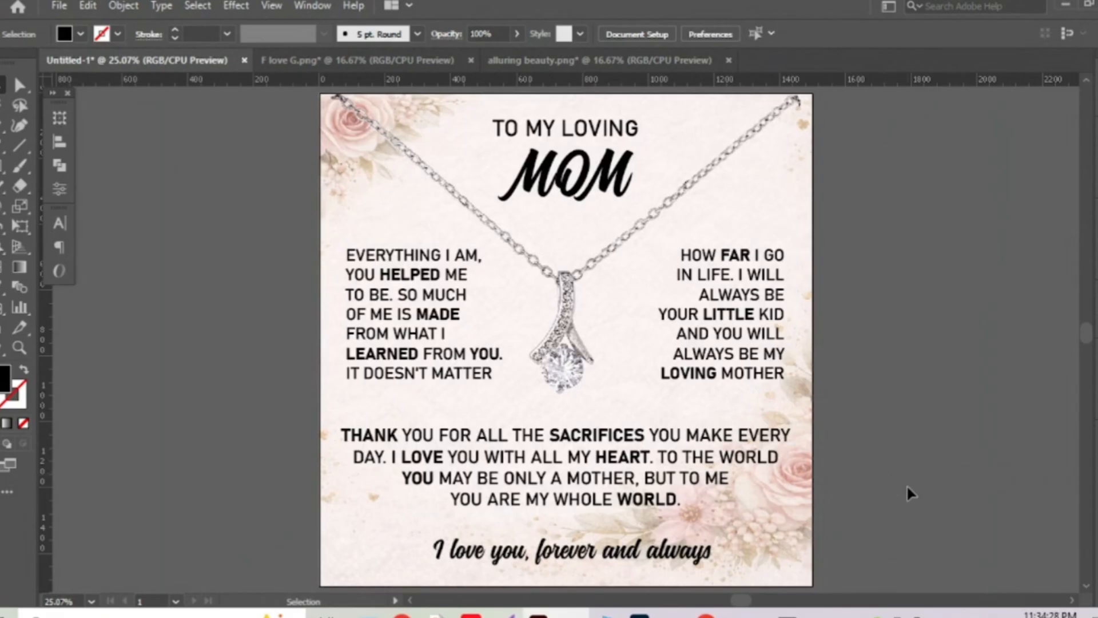
Go to the Meet tab in Chrome, then return to Illustrator so the Mom card is shared.
mouse_move(706, 615)
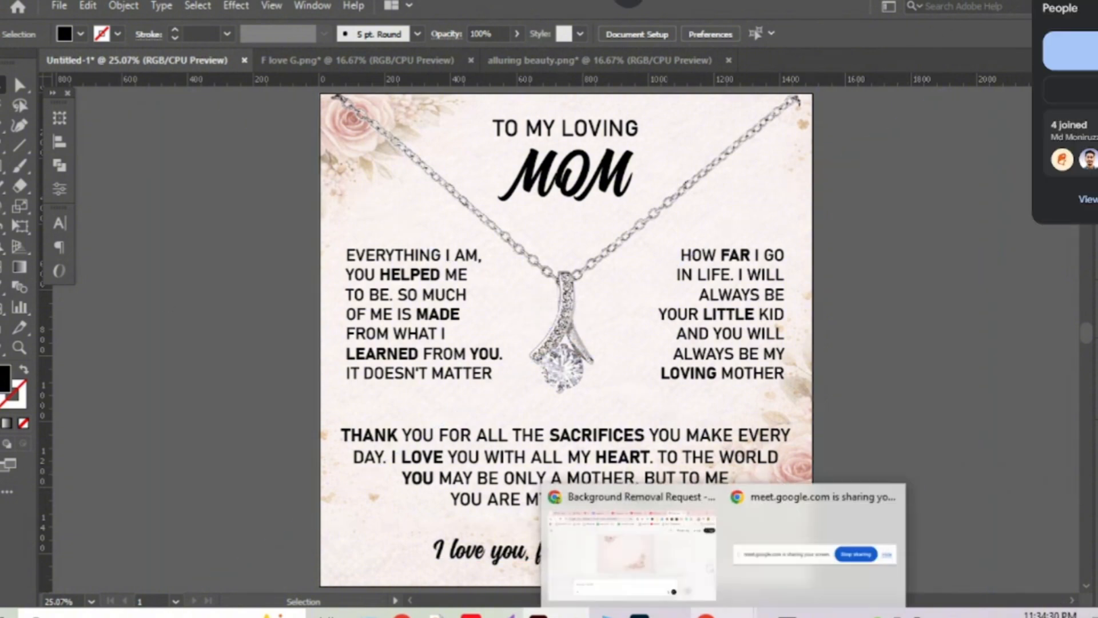
click(632, 549)
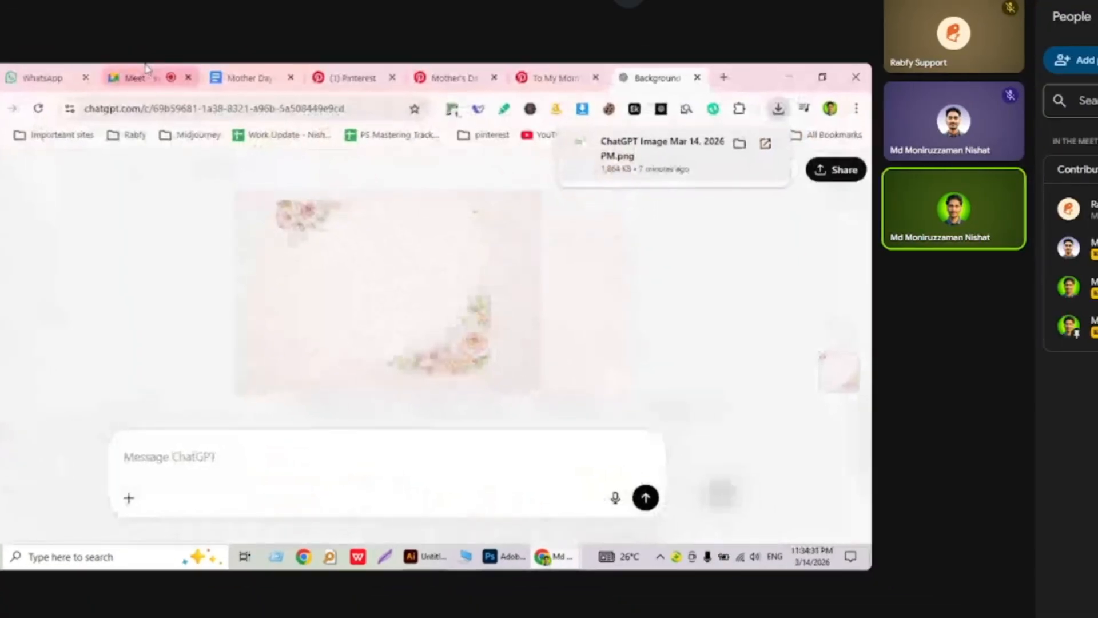
click(147, 71)
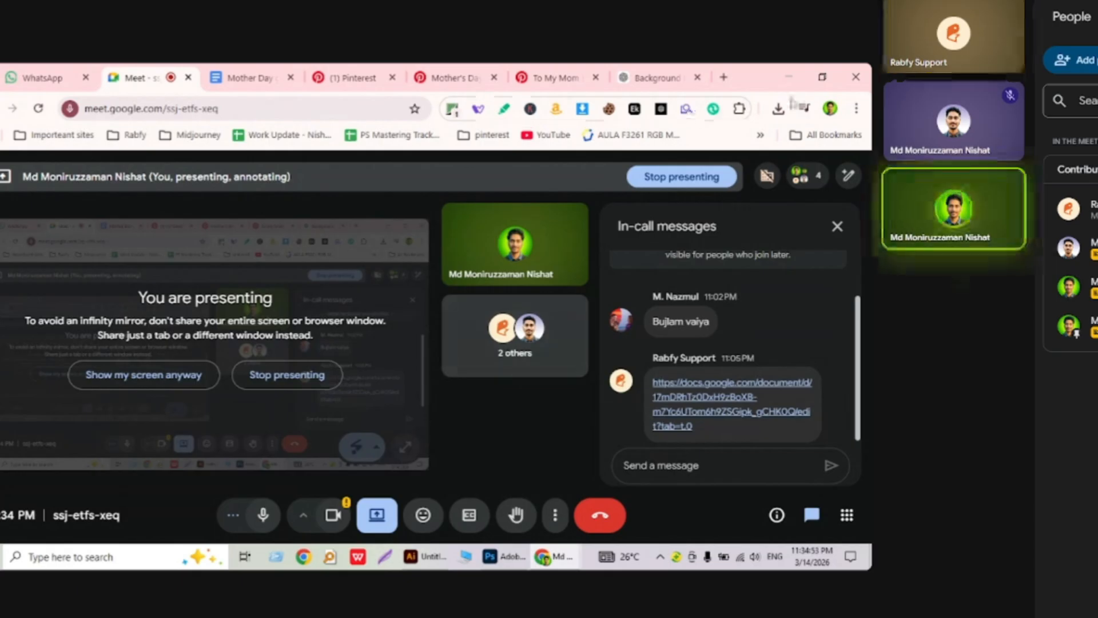
key(alt+Tab)
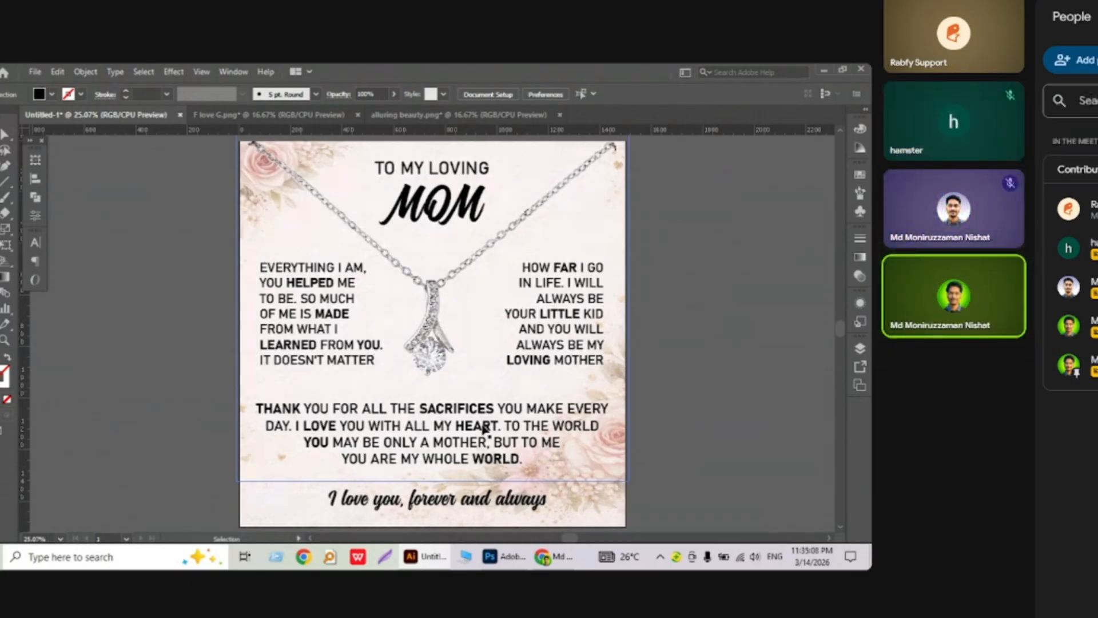
Delete the placed necklace image, keeping the text paragraphs in their original positions.
click(495, 406)
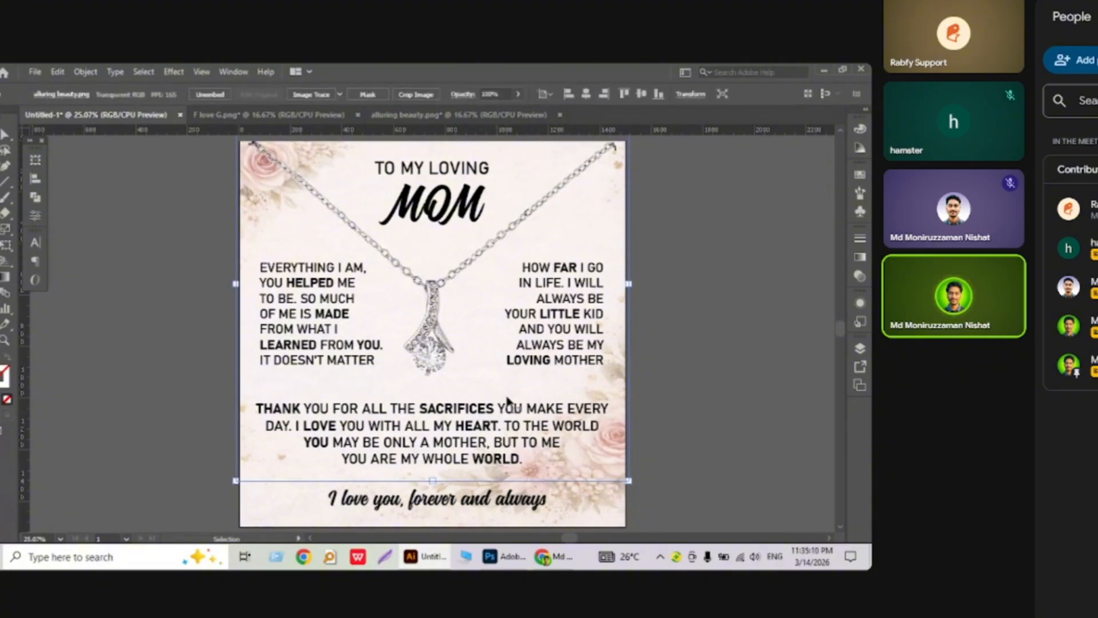
key(Delete)
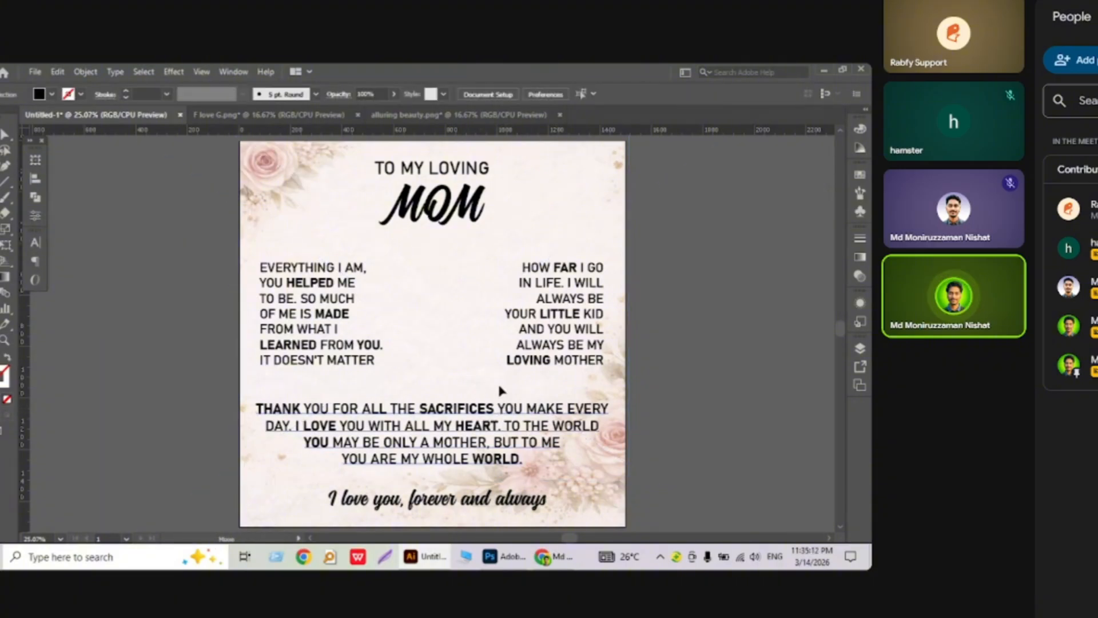
drag(499, 412, 499, 387)
click(703, 315)
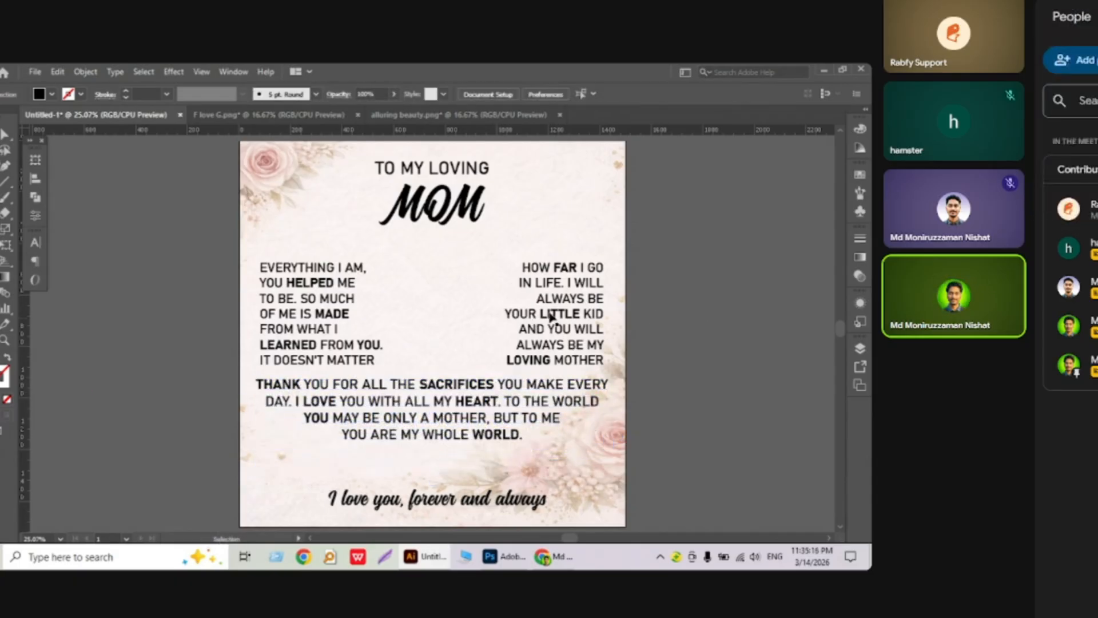
drag(554, 316, 546, 317)
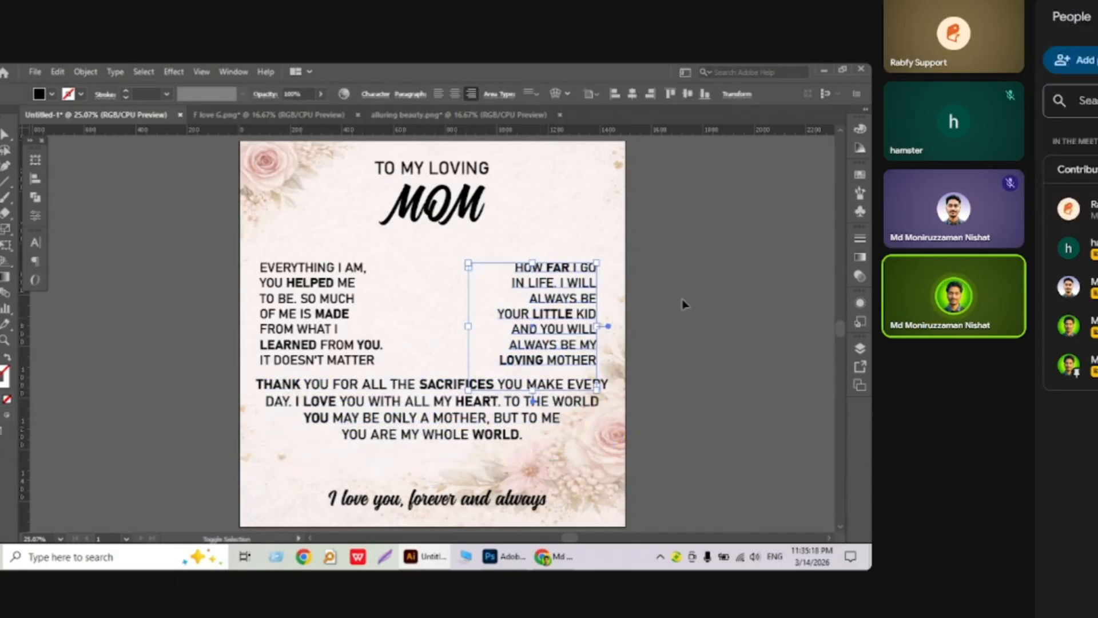
click(701, 413)
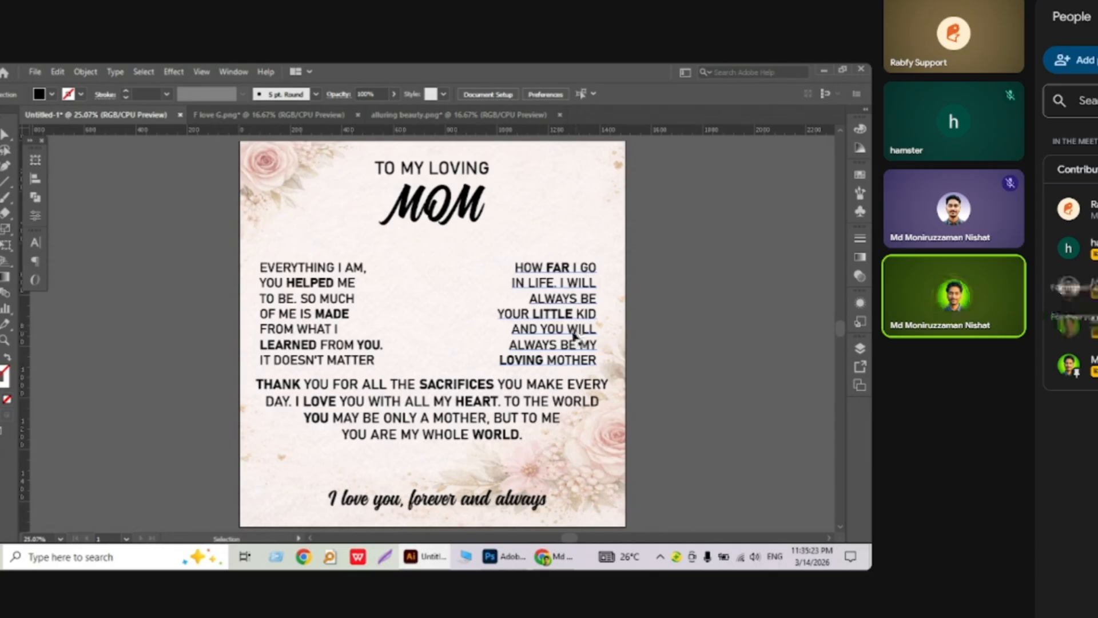
key(a)
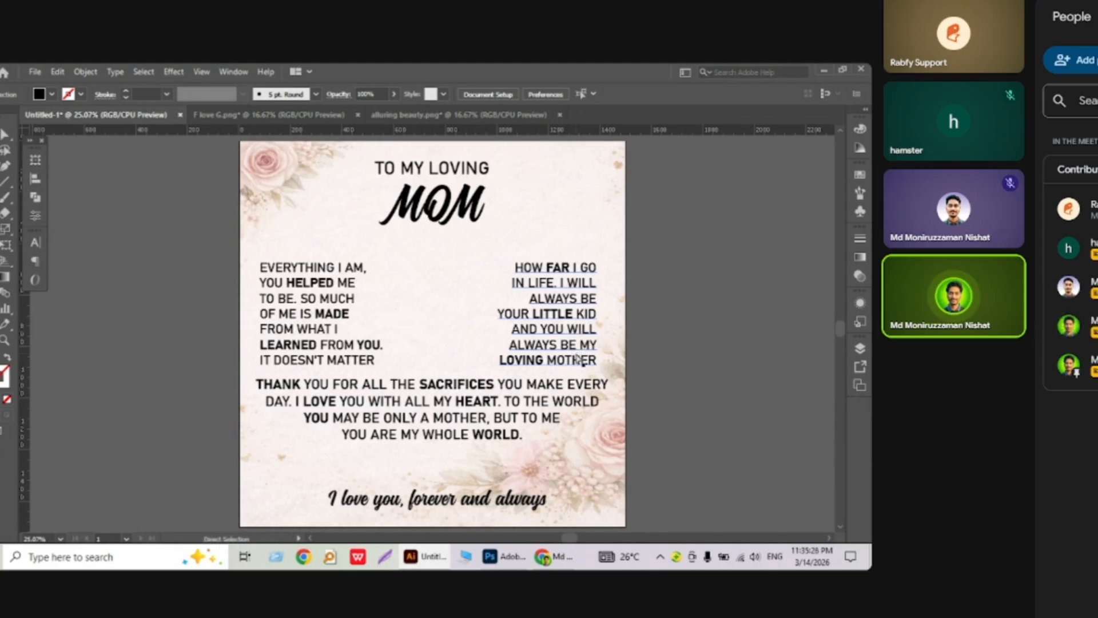
drag(578, 359, 601, 412)
key(v)
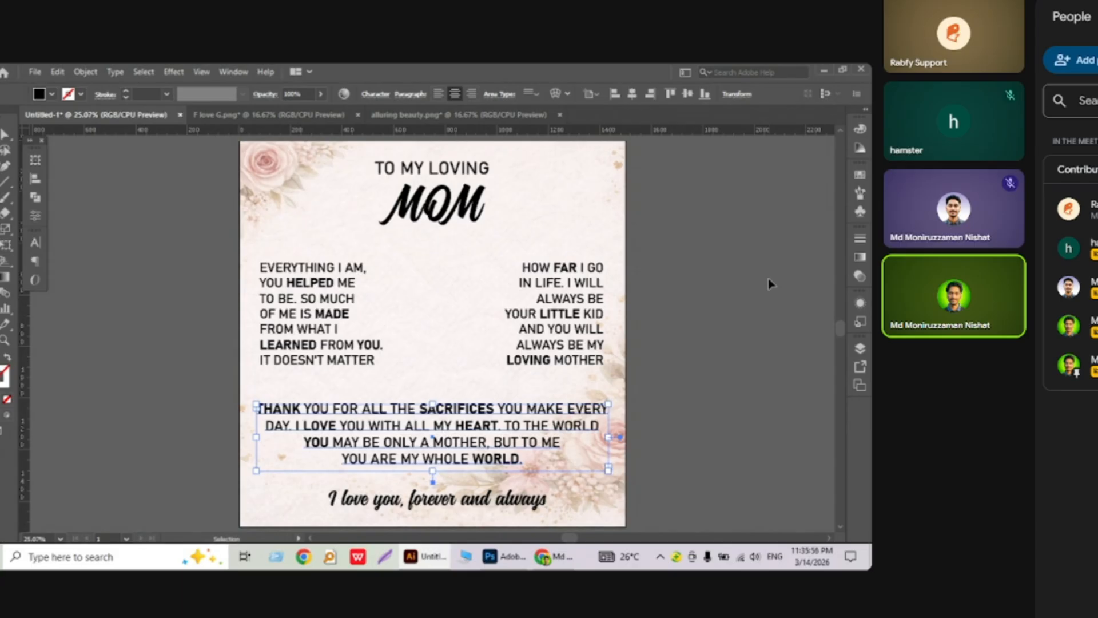
click(682, 297)
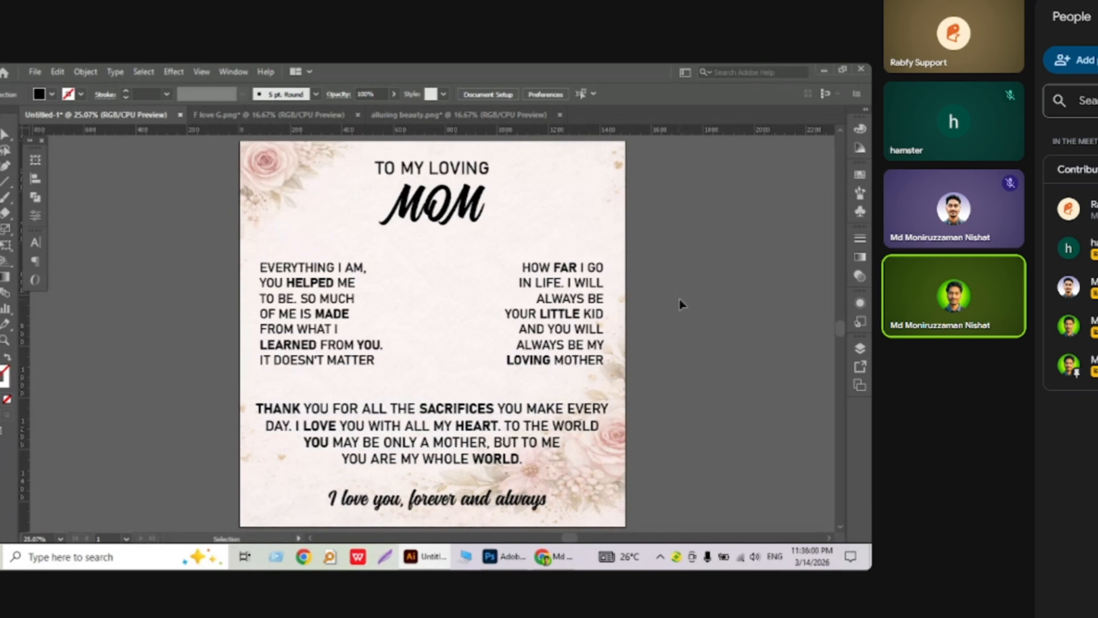
Export the Mom card with Save for Web (Legacy) as a 1500 × 1500 px PNG-24.
click(34, 72)
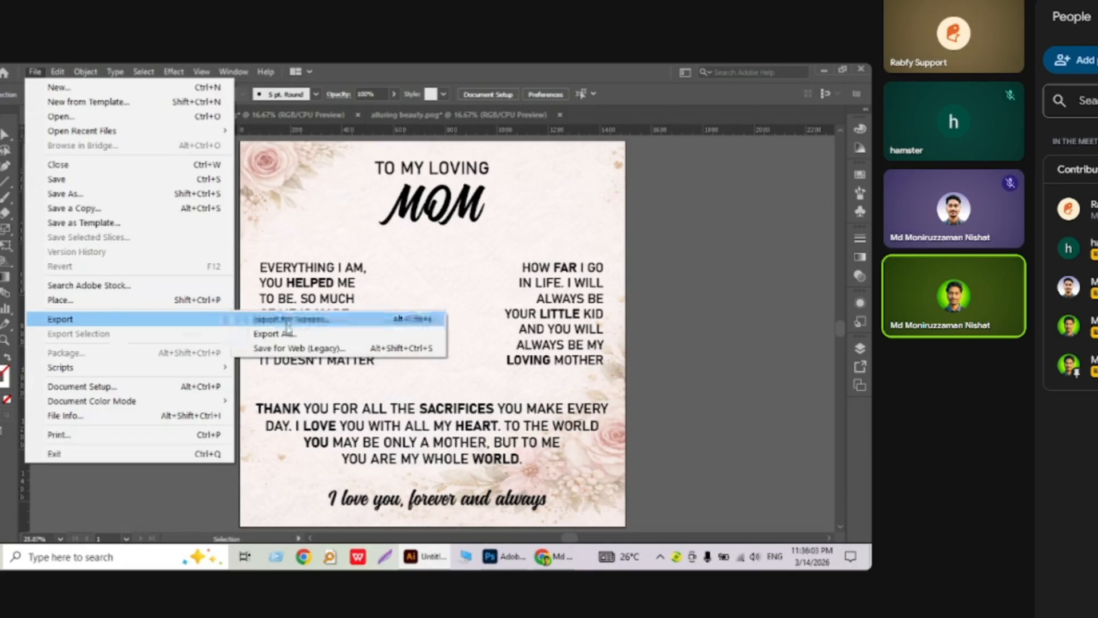
click(307, 348)
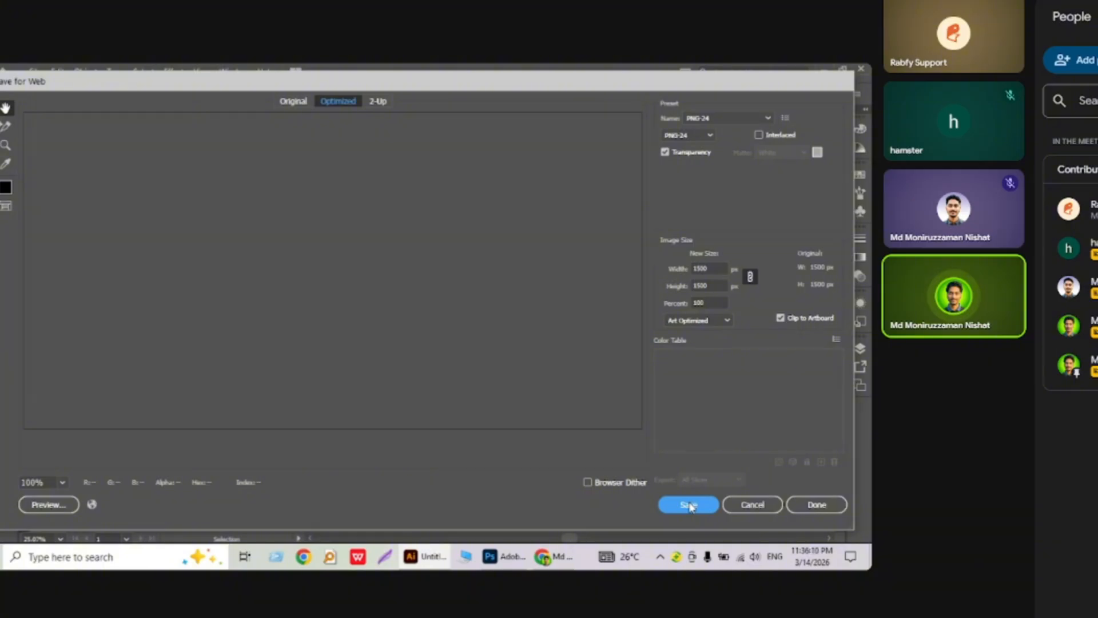
click(697, 506)
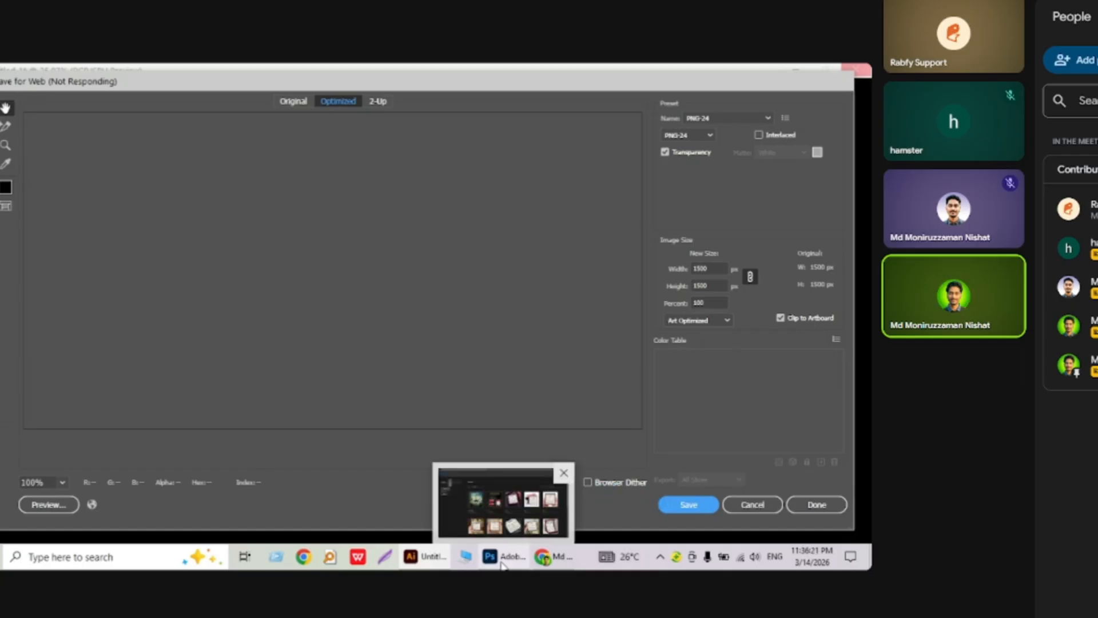
Open the card here smart object in the Photoshop mockup for editing.
click(501, 564)
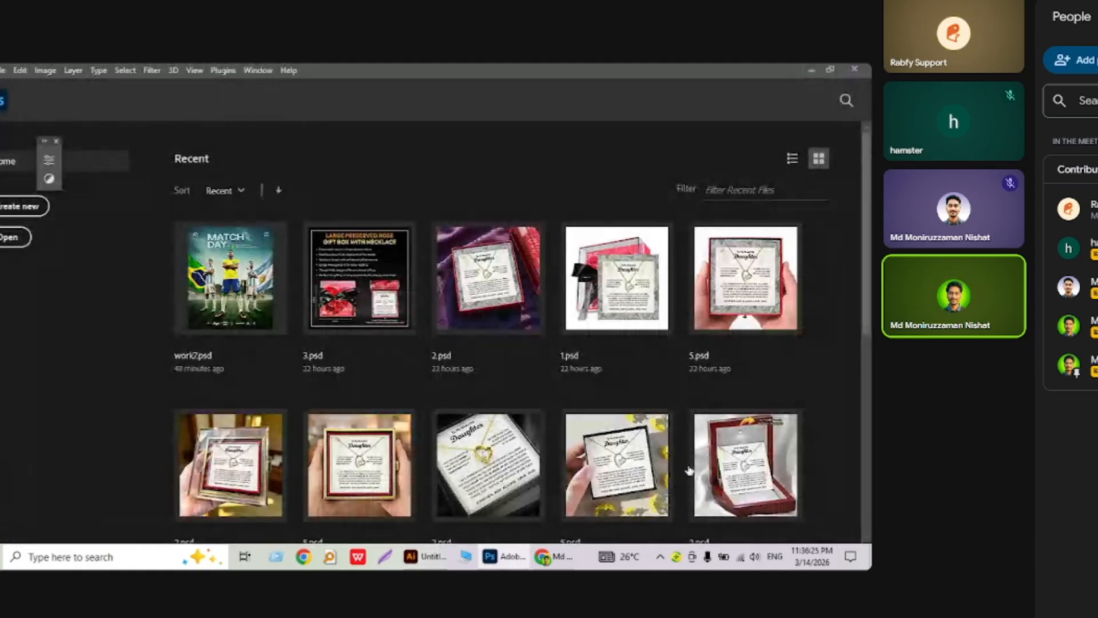
scroll(689, 470, down, 1)
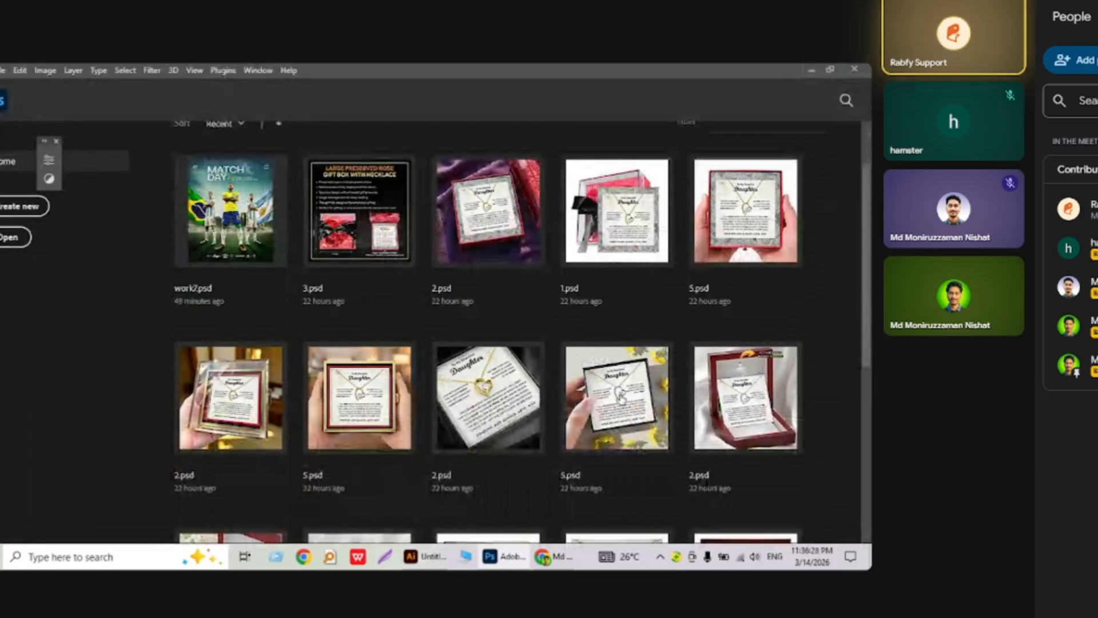
mouse_move(544, 546)
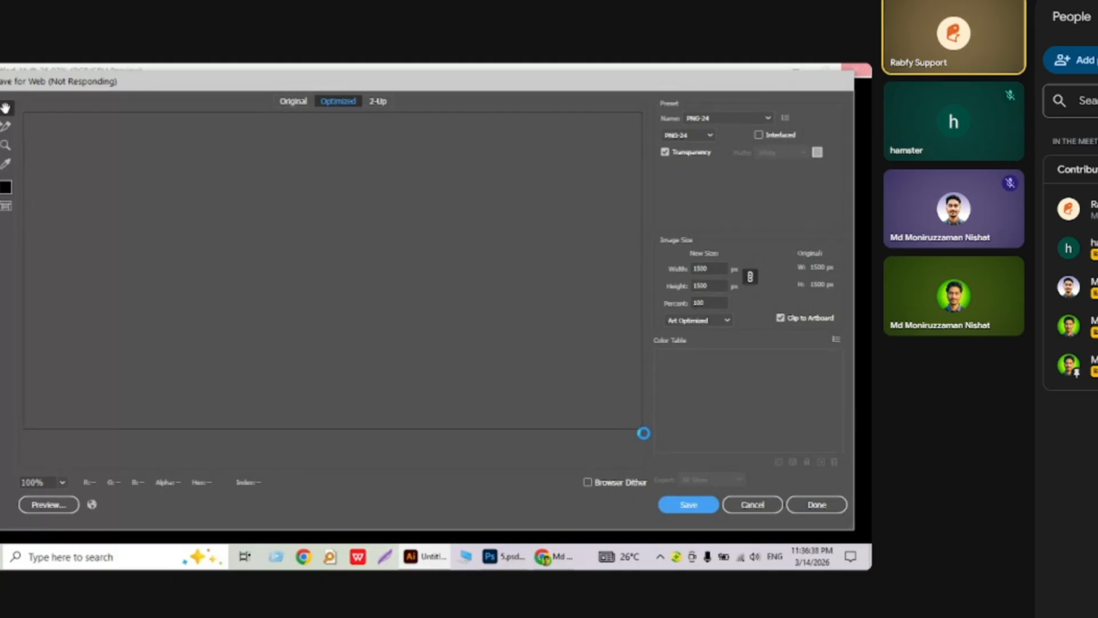
click(502, 564)
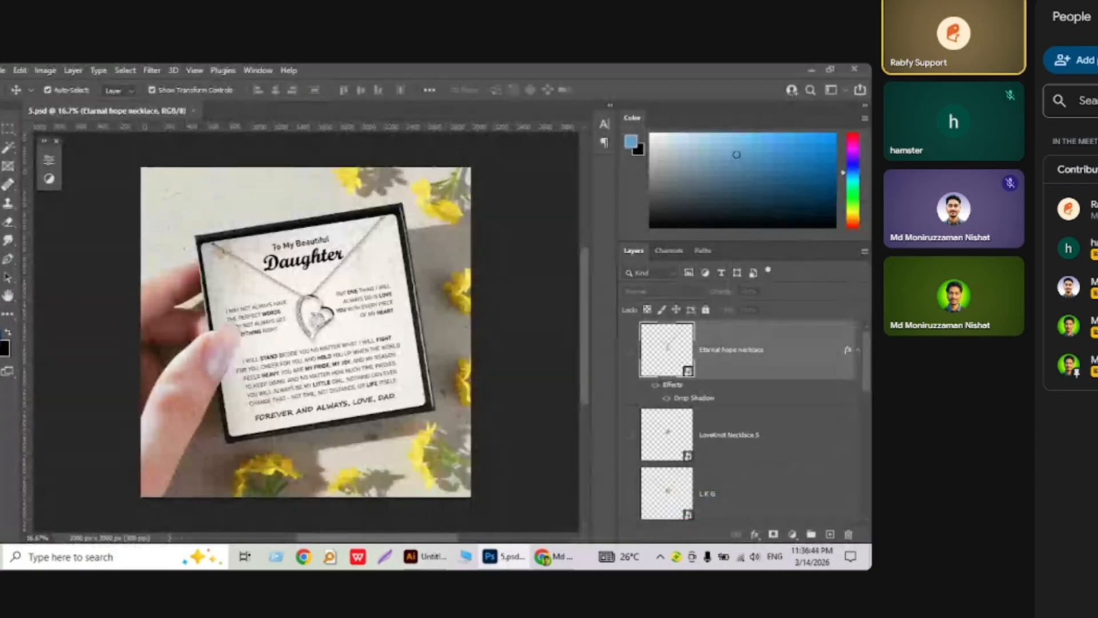
scroll(689, 435, down, 3)
click(689, 523)
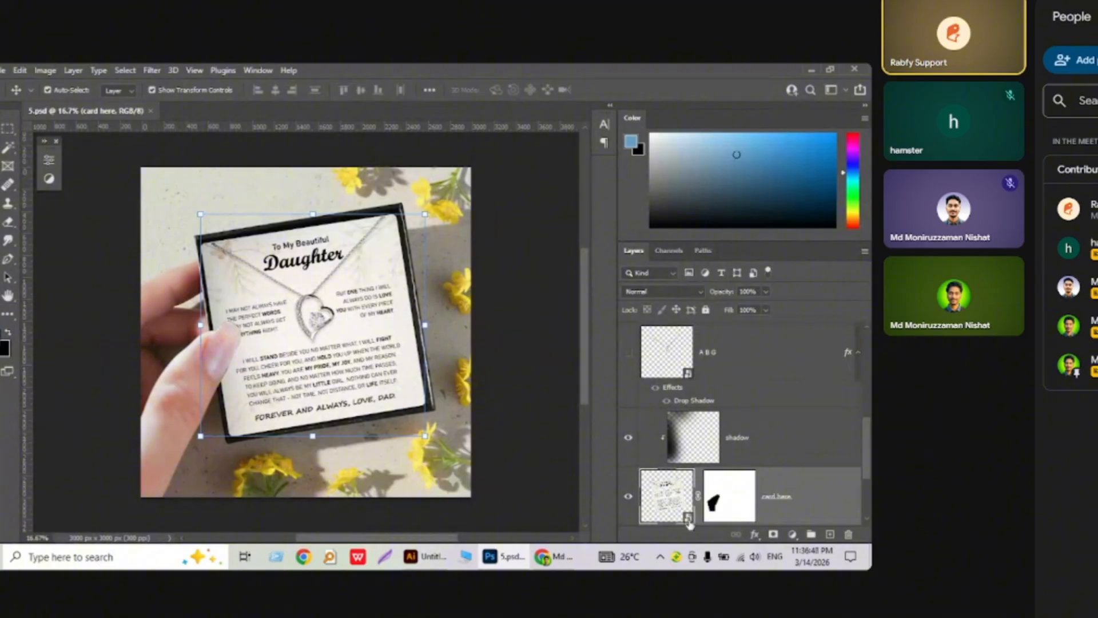
double_click(688, 519)
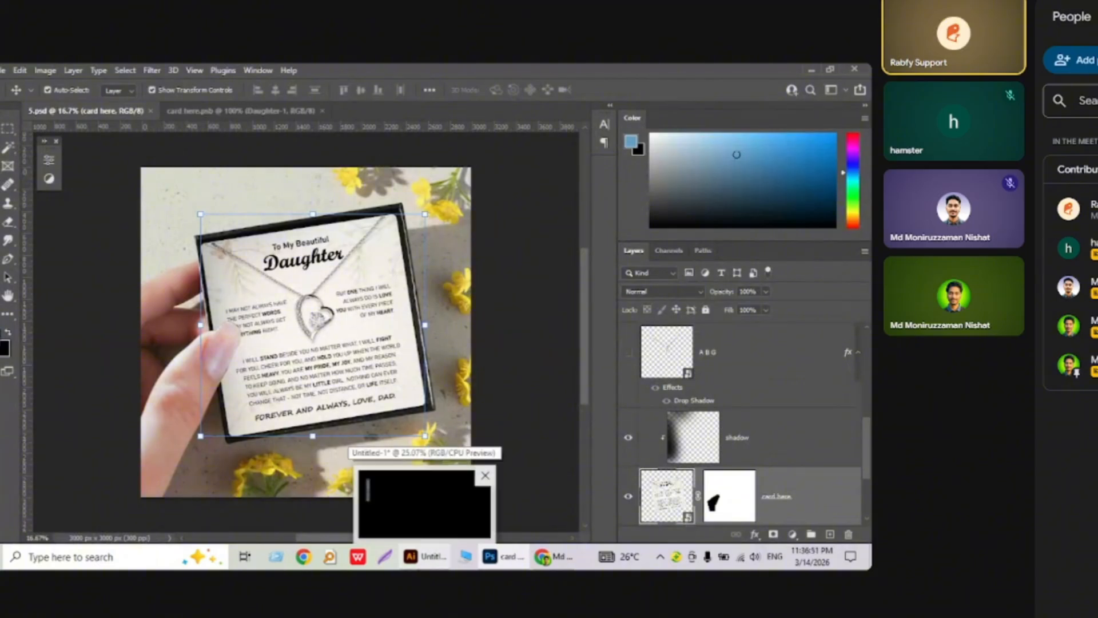
Hide the FLS necklace, Daughter-1 and I may not Black.jpg layers in card here.psb.
click(425, 503)
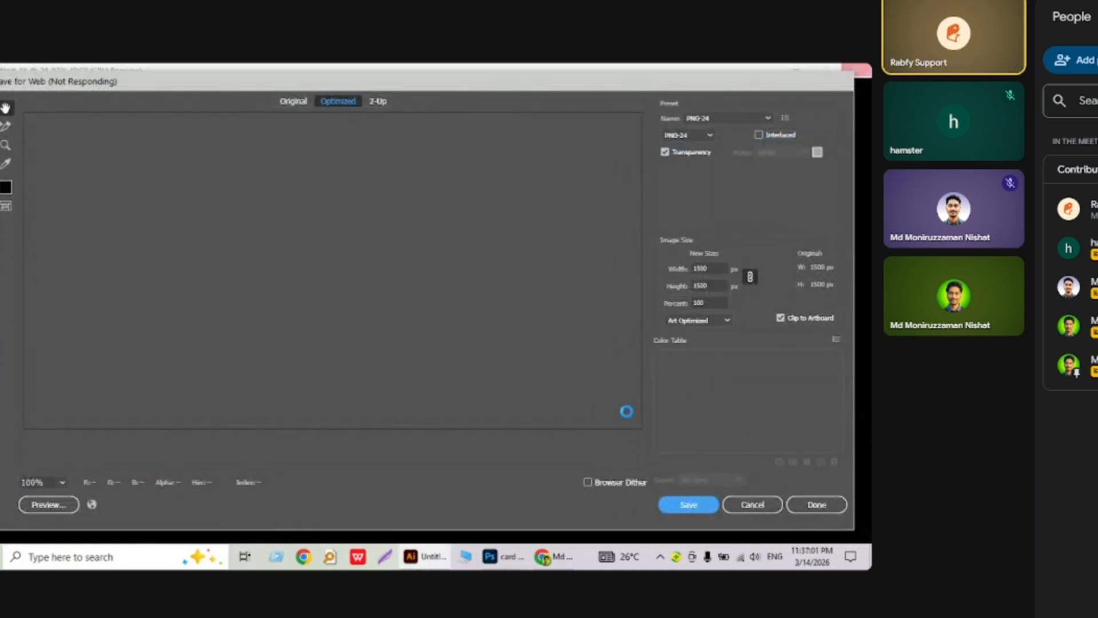
mouse_move(491, 566)
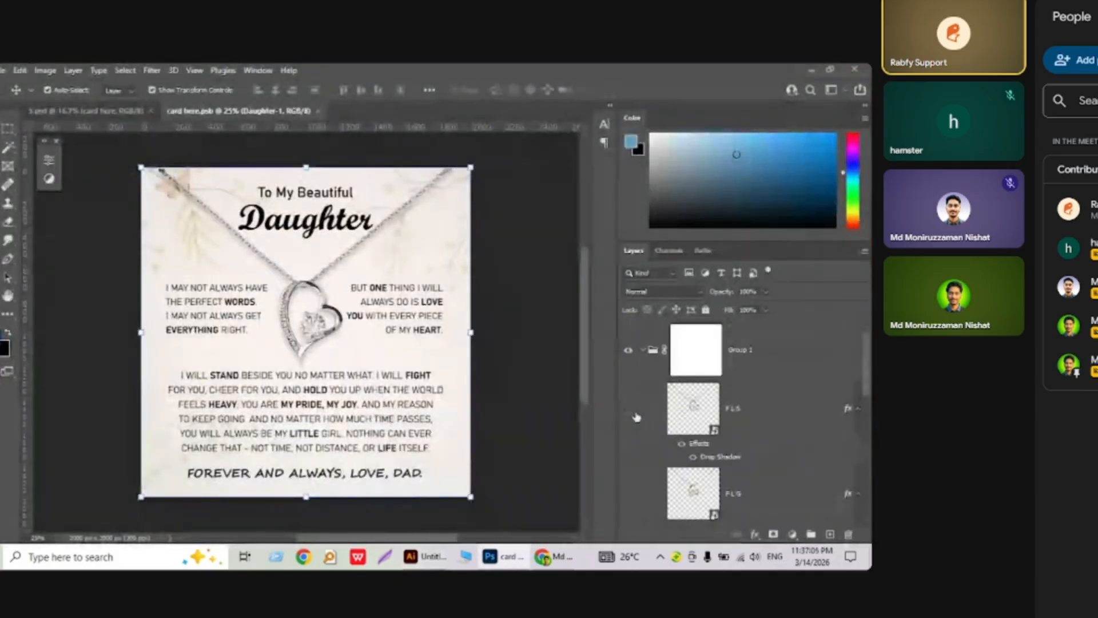
click(630, 410)
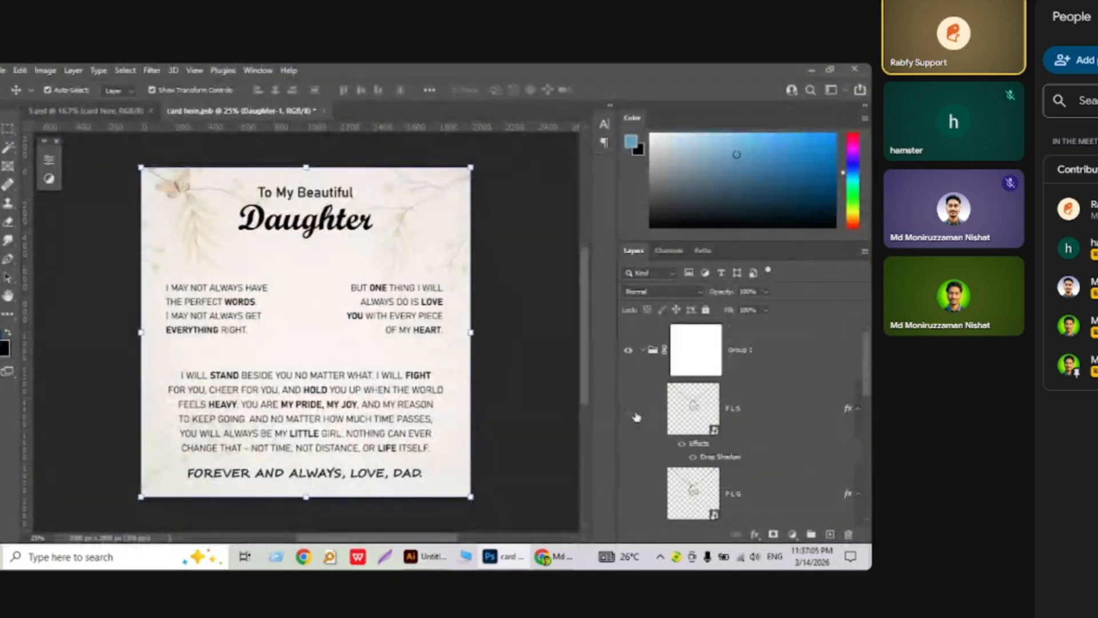
scroll(636, 417, down, 3)
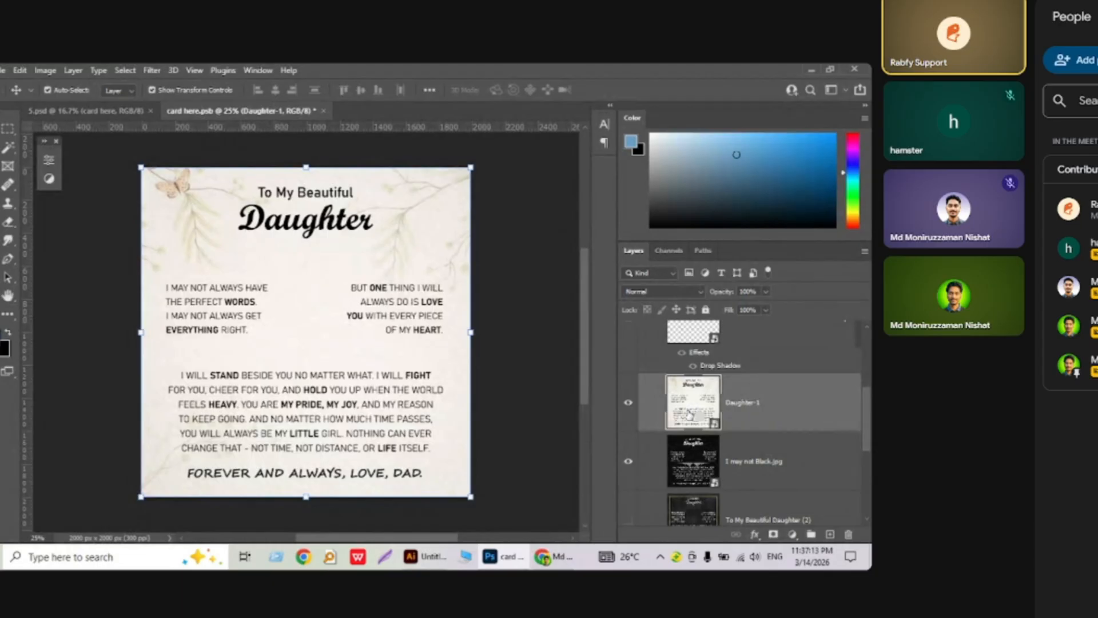
click(628, 407)
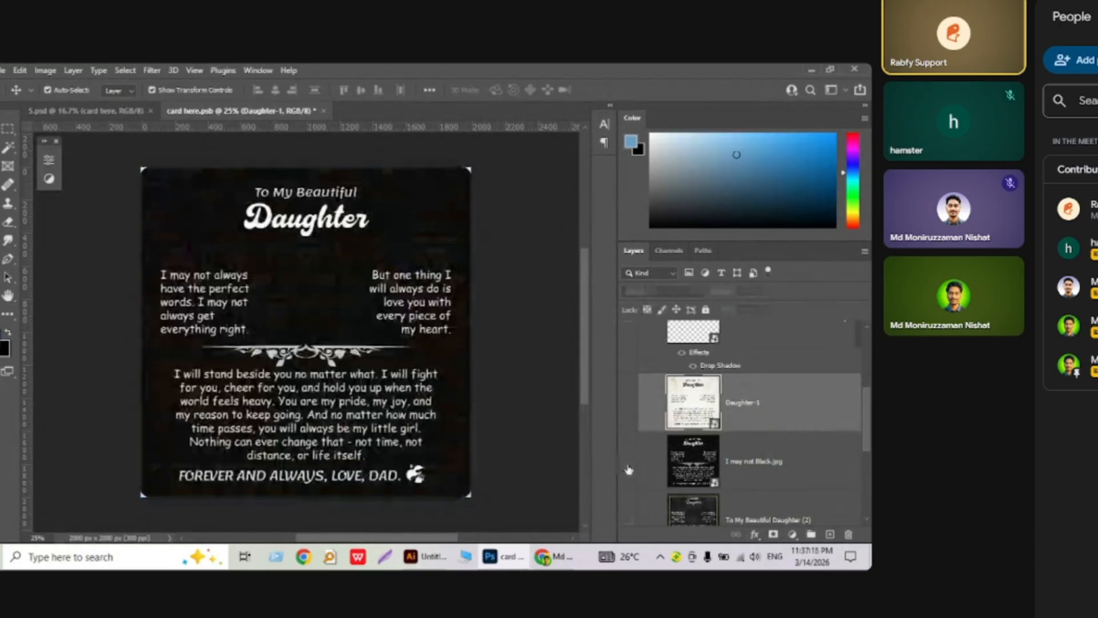
click(629, 461)
click(424, 558)
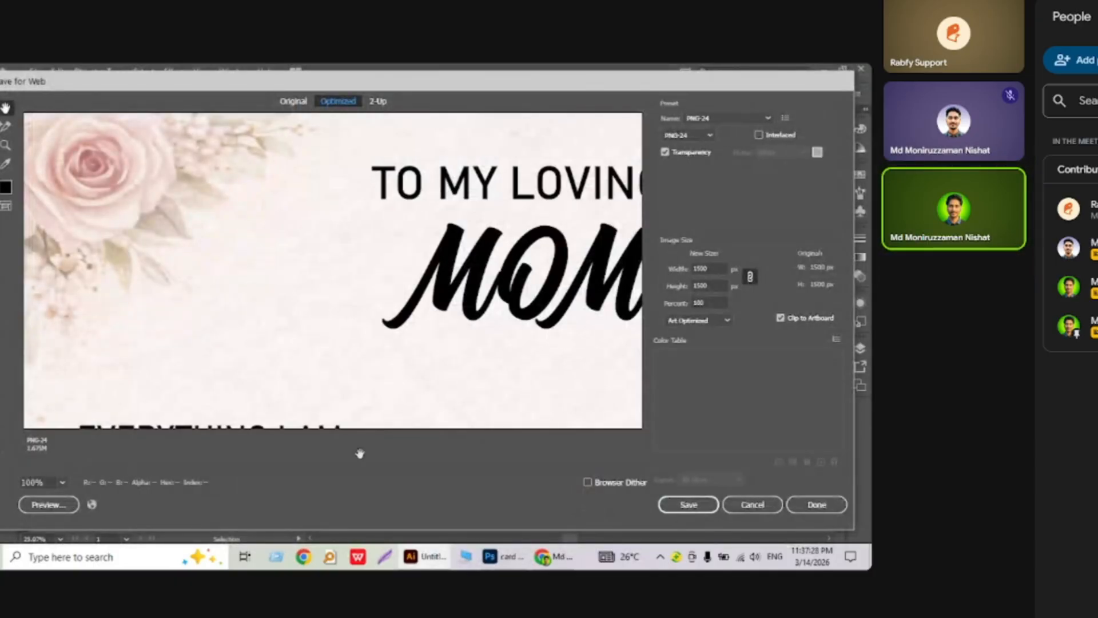
Fit the preview on screen and save the Mom card PNG as Untitled-1 on the Desktop.
right_click(354, 369)
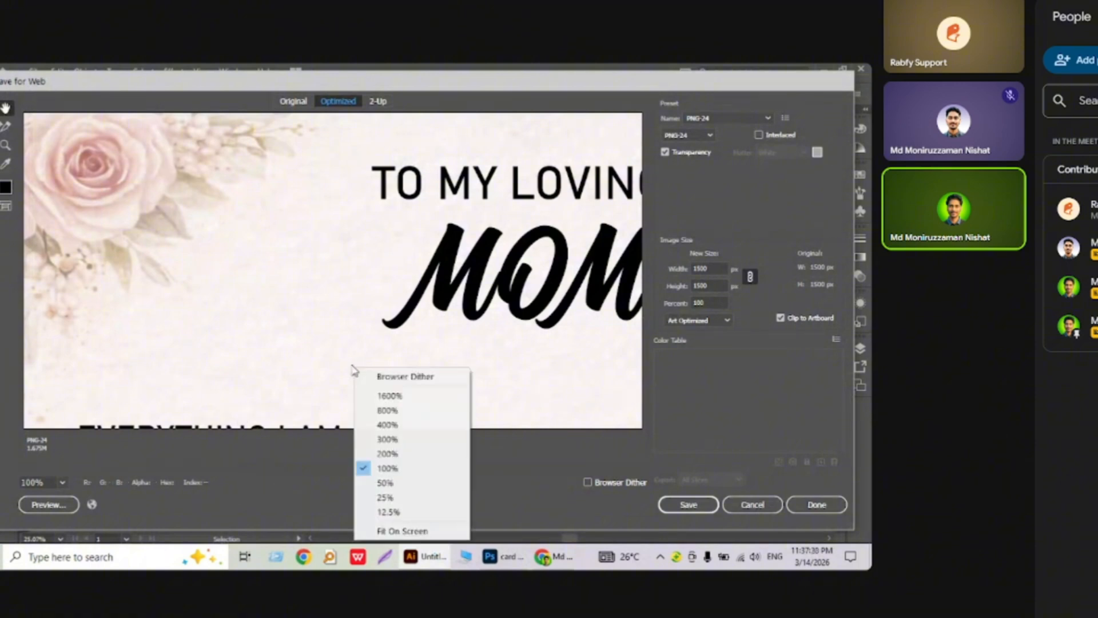
click(402, 531)
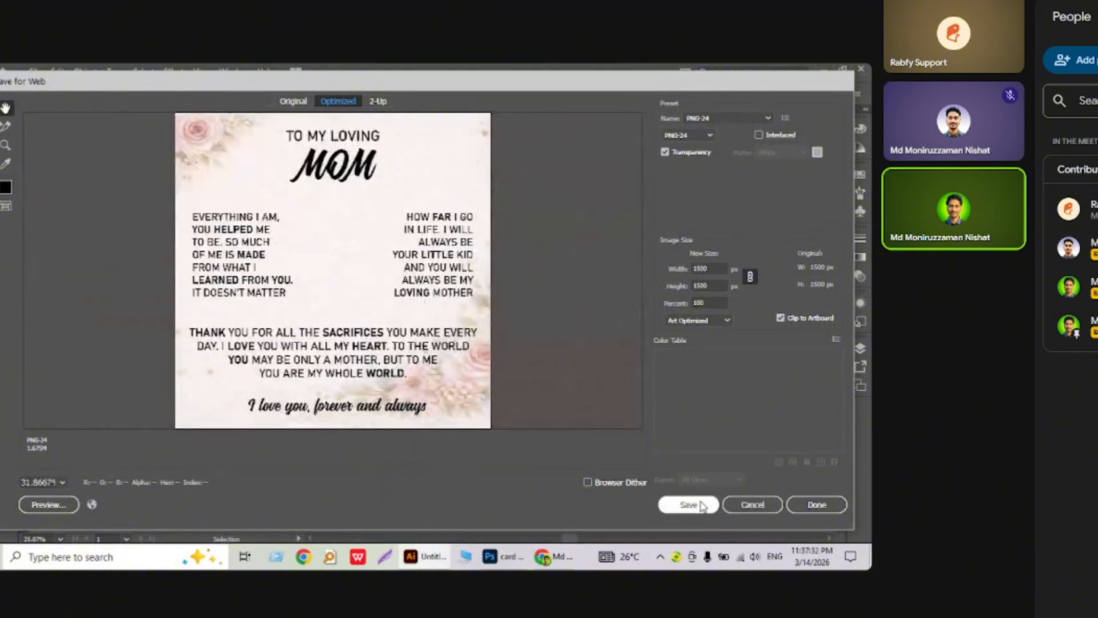
click(696, 502)
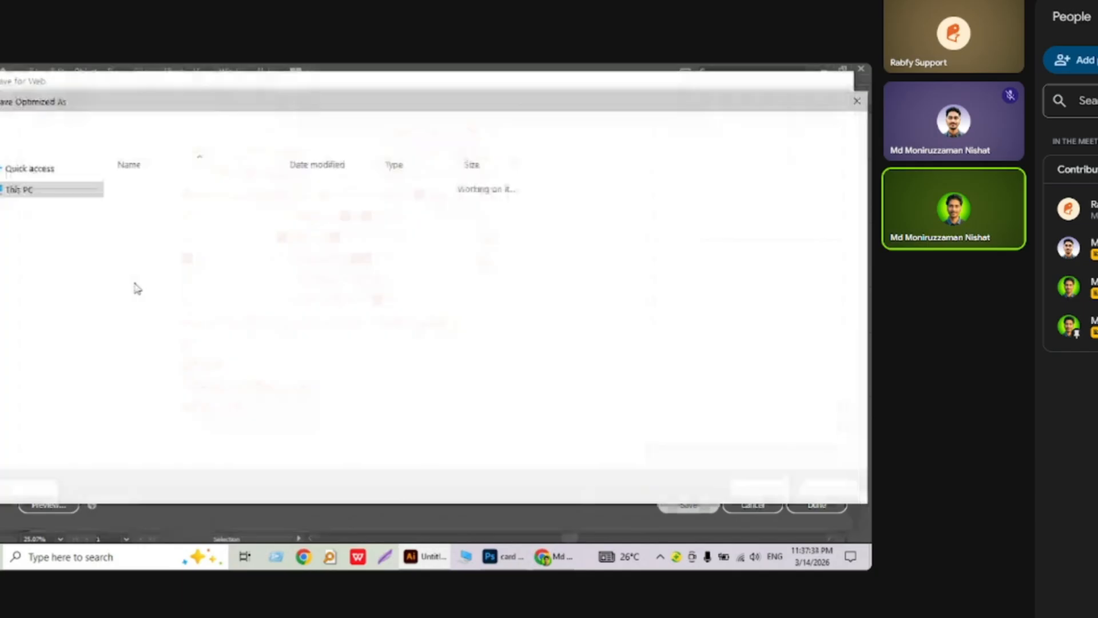
click(26, 263)
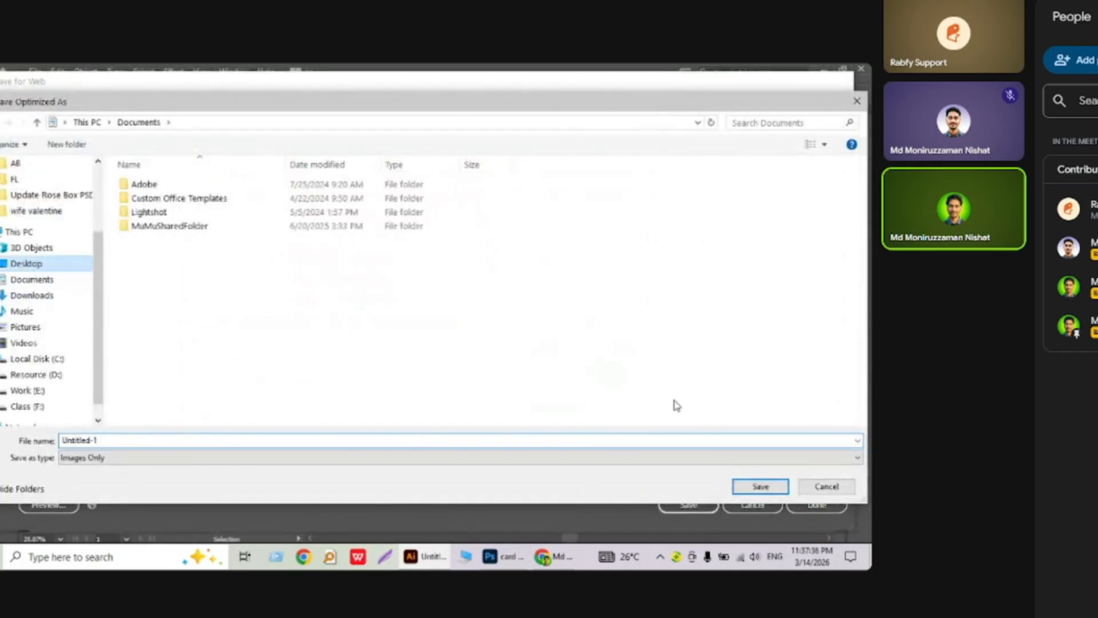
click(757, 486)
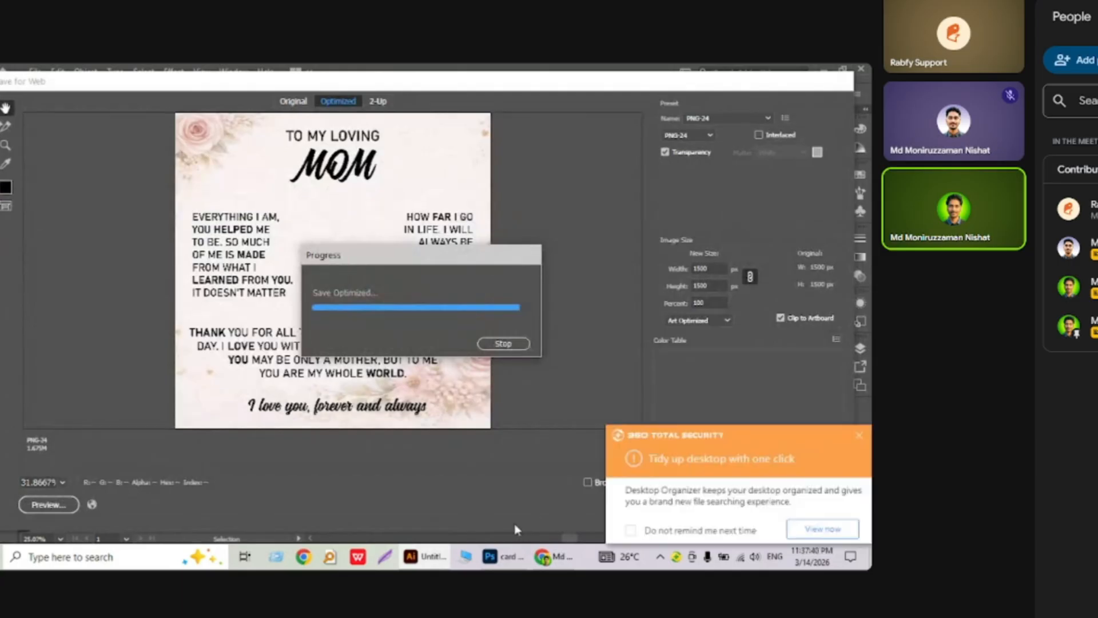
click(858, 434)
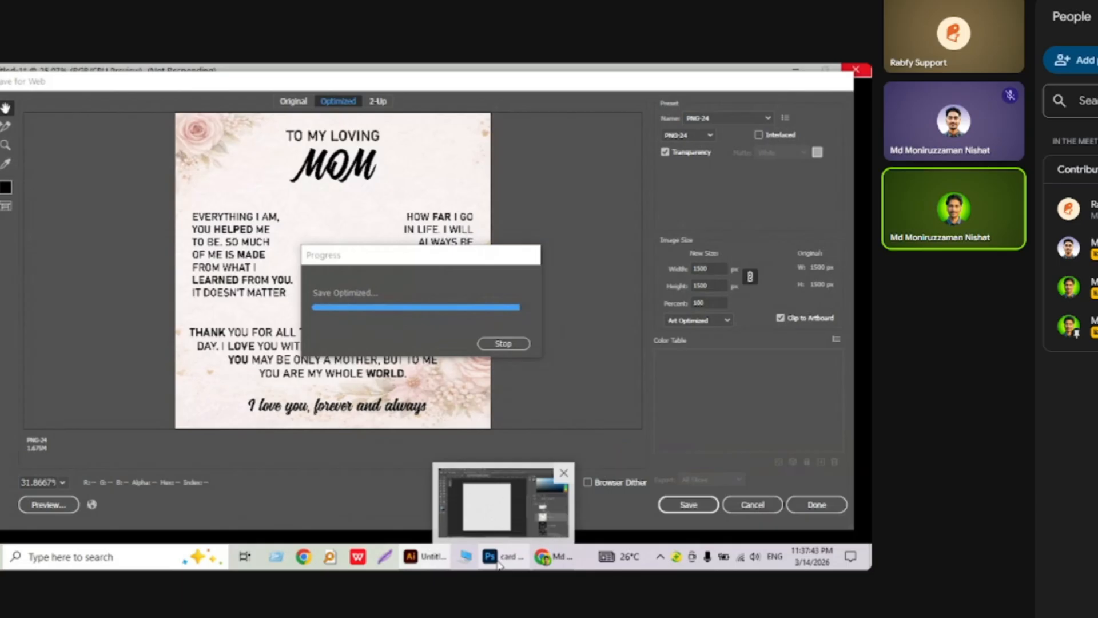
click(499, 558)
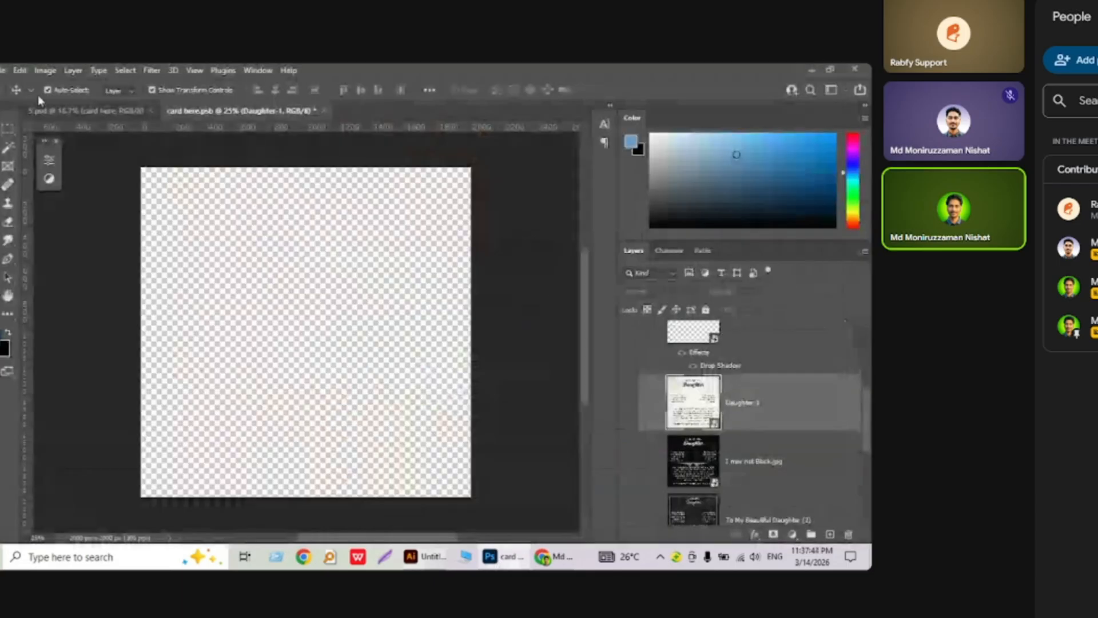
Embed the Daughter-1 (1) image from the Desktop into card here.psb and commit it.
click(2, 71)
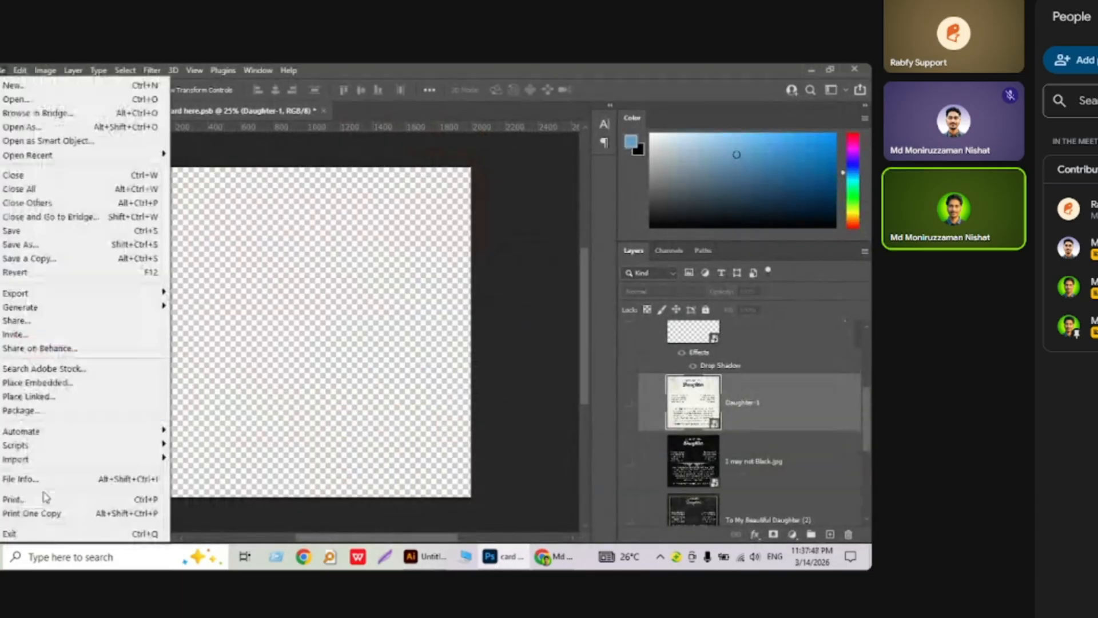
click(52, 382)
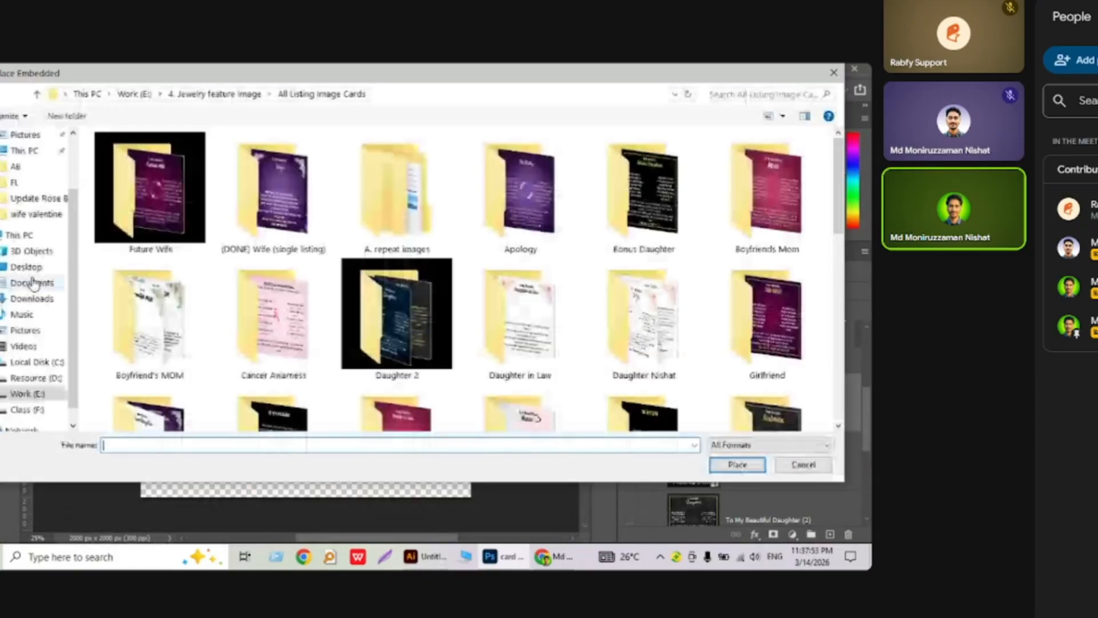
click(28, 267)
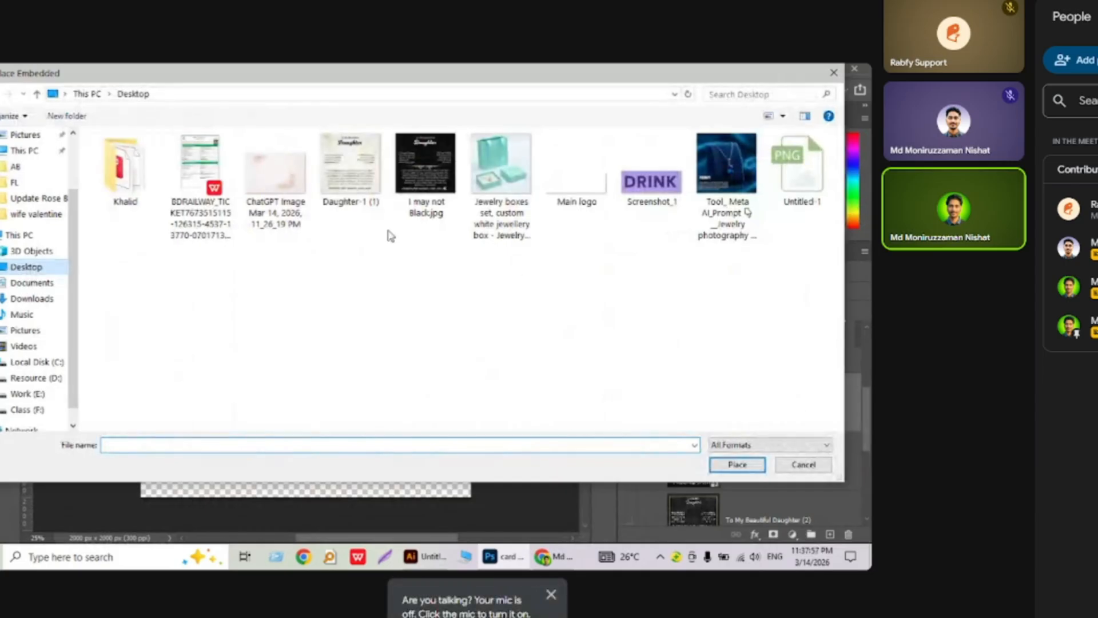
click(351, 176)
click(737, 464)
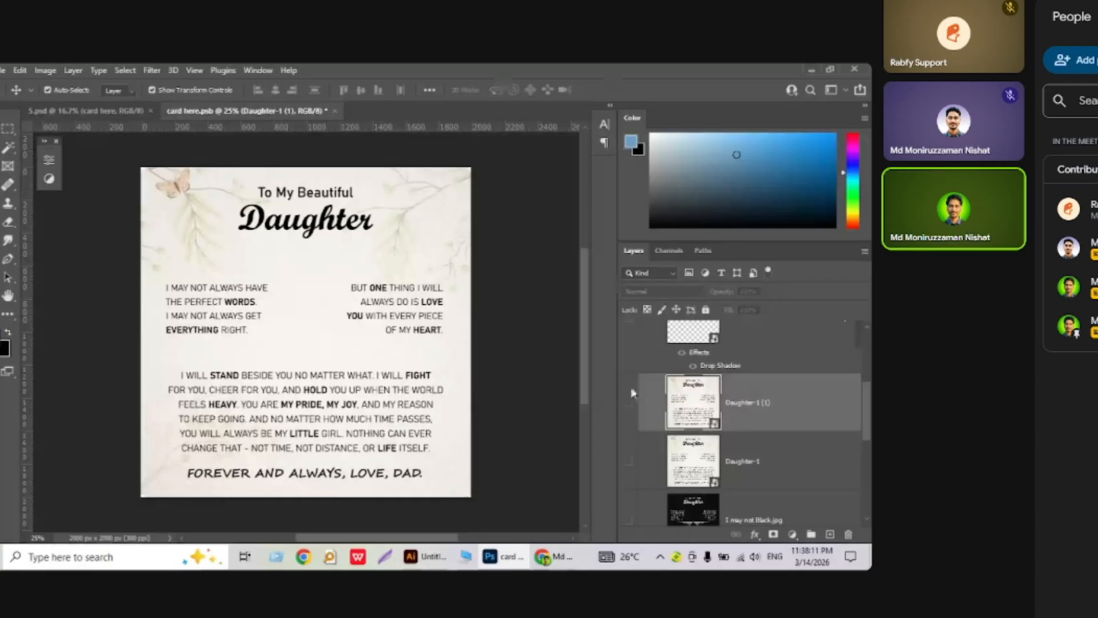
key(Return)
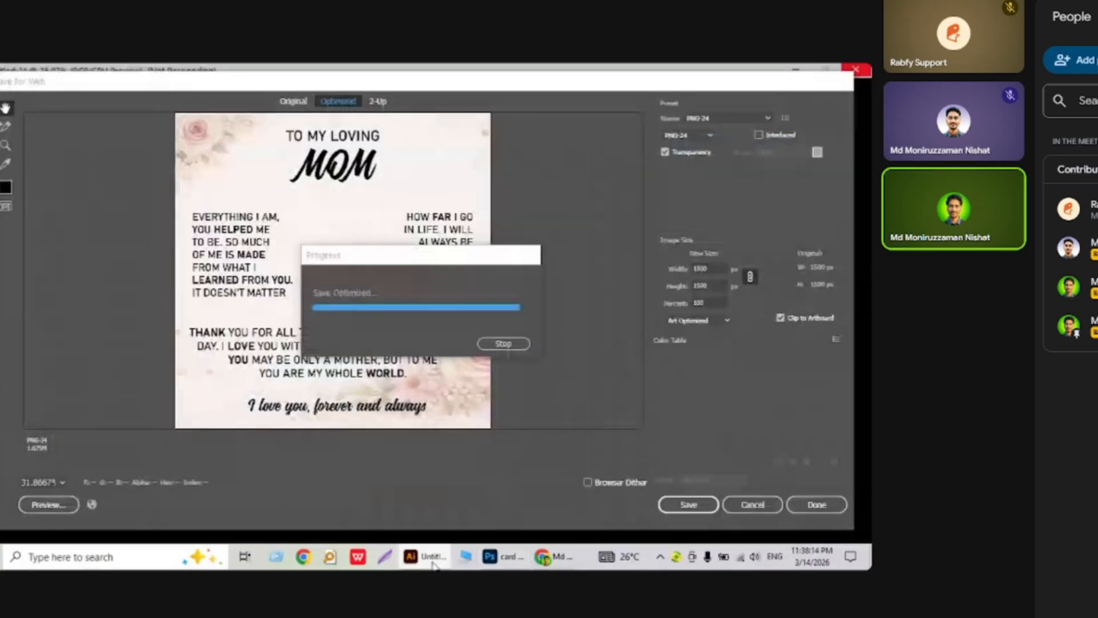
Embed the exported Untitled-1 Mom card image into card here.psb.
click(433, 563)
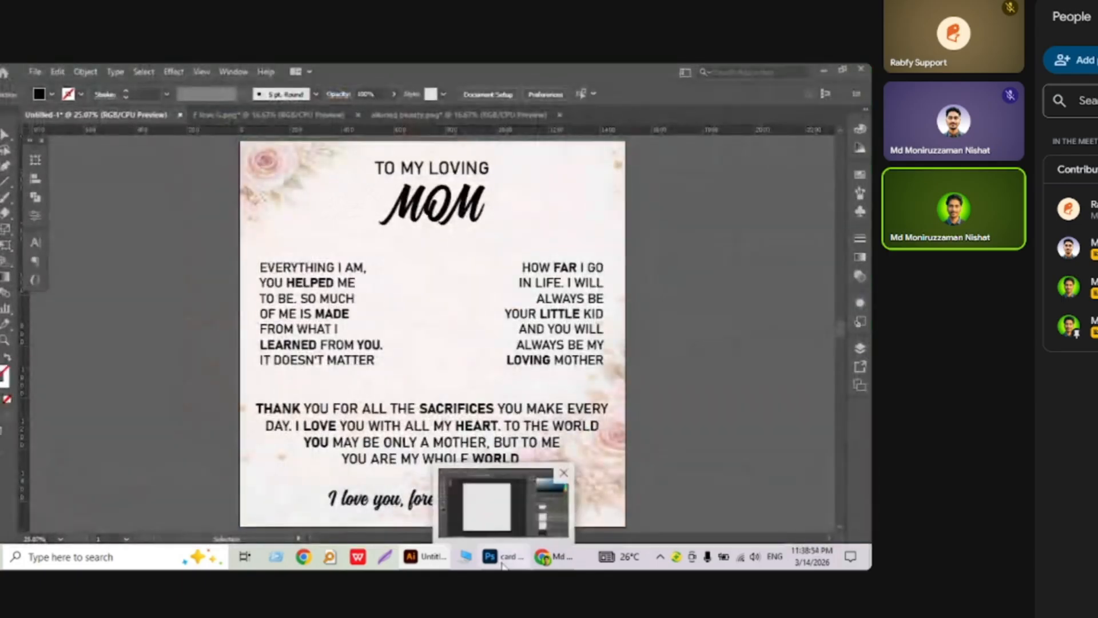
click(503, 565)
click(3, 73)
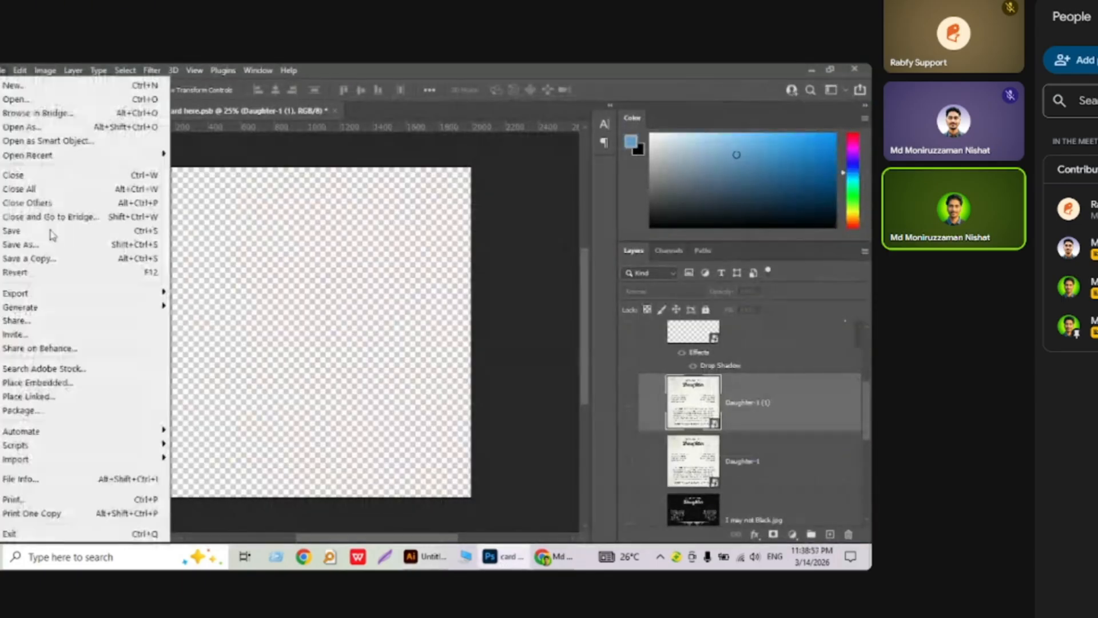
click(60, 380)
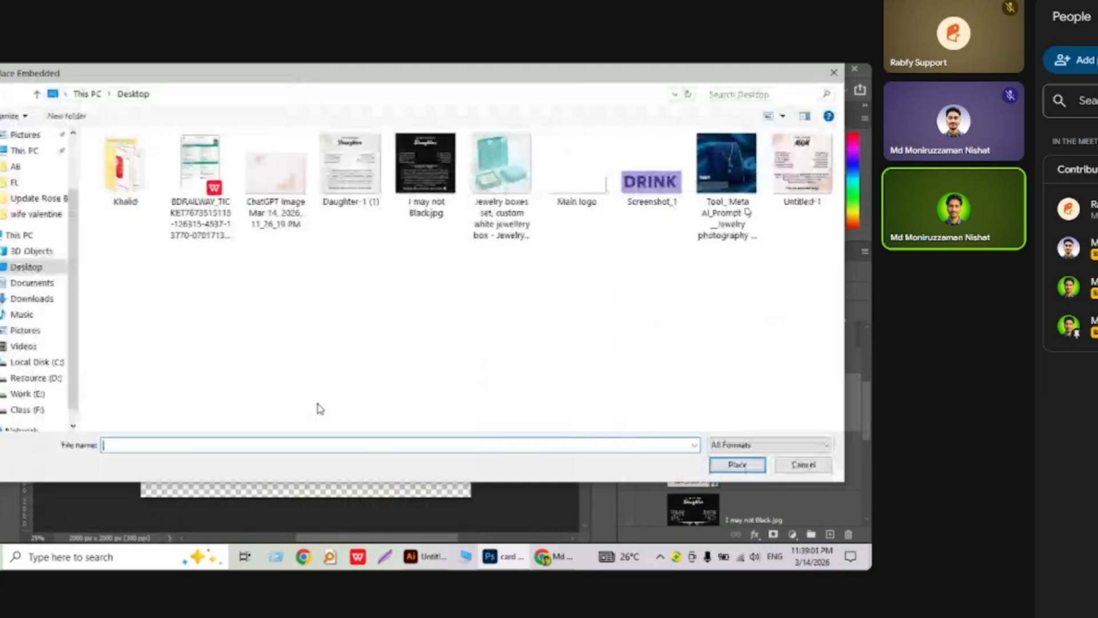
click(799, 167)
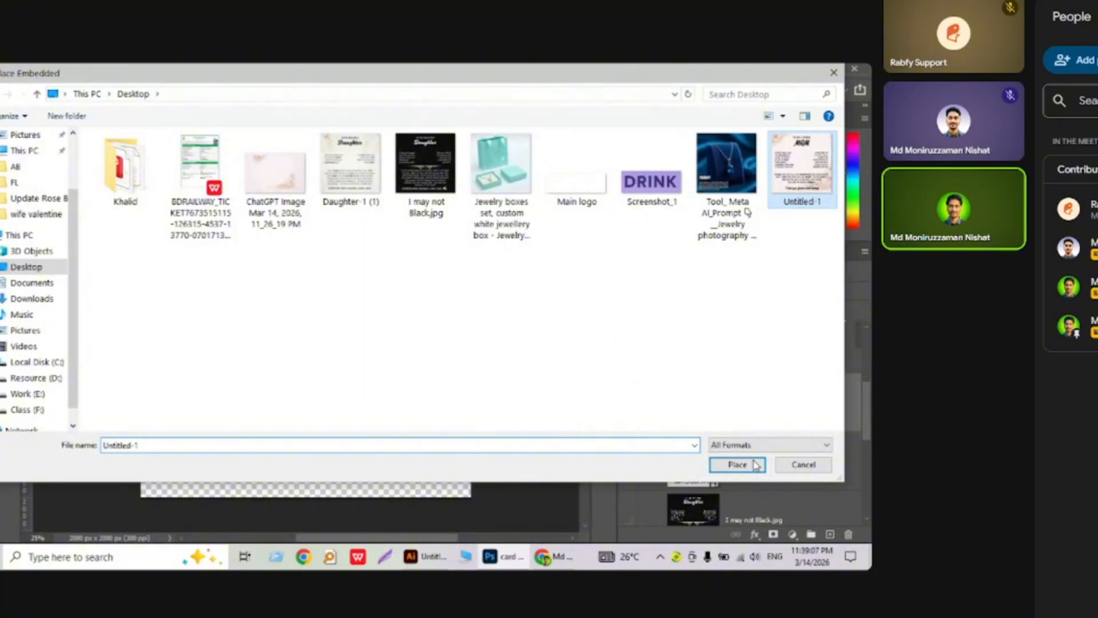
click(737, 465)
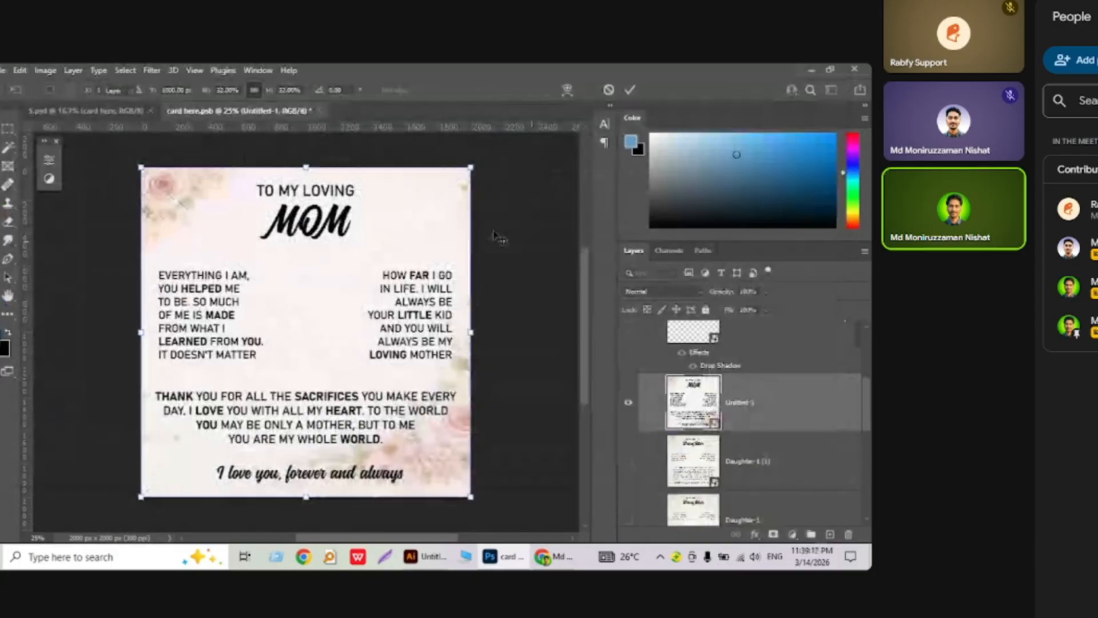
Commit the Untitled-1 placement, save the card file and close it.
key(ctrl+w)
click(358, 255)
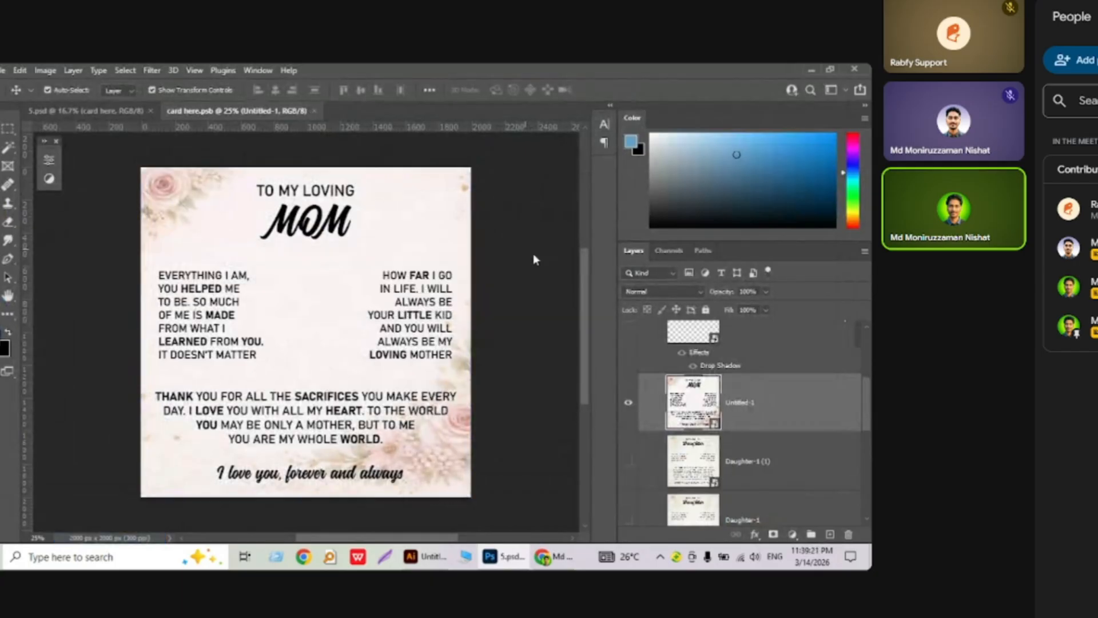
key(ctrl+w)
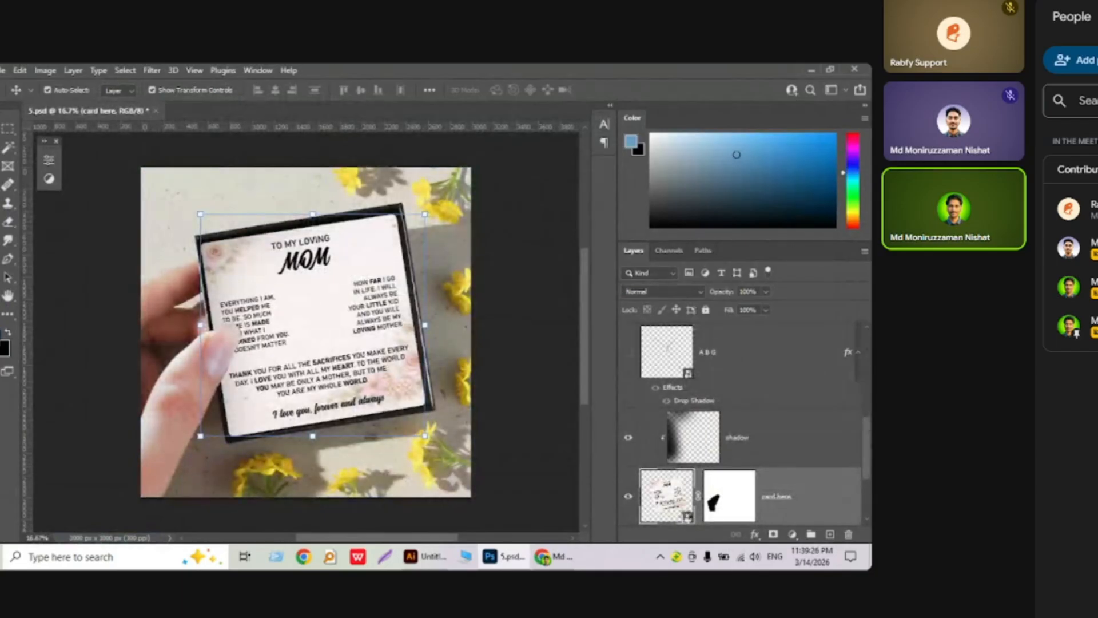
Turn on the FLS heart necklace layer in the card smart object and save it to update the mockup.
double_click(666, 494)
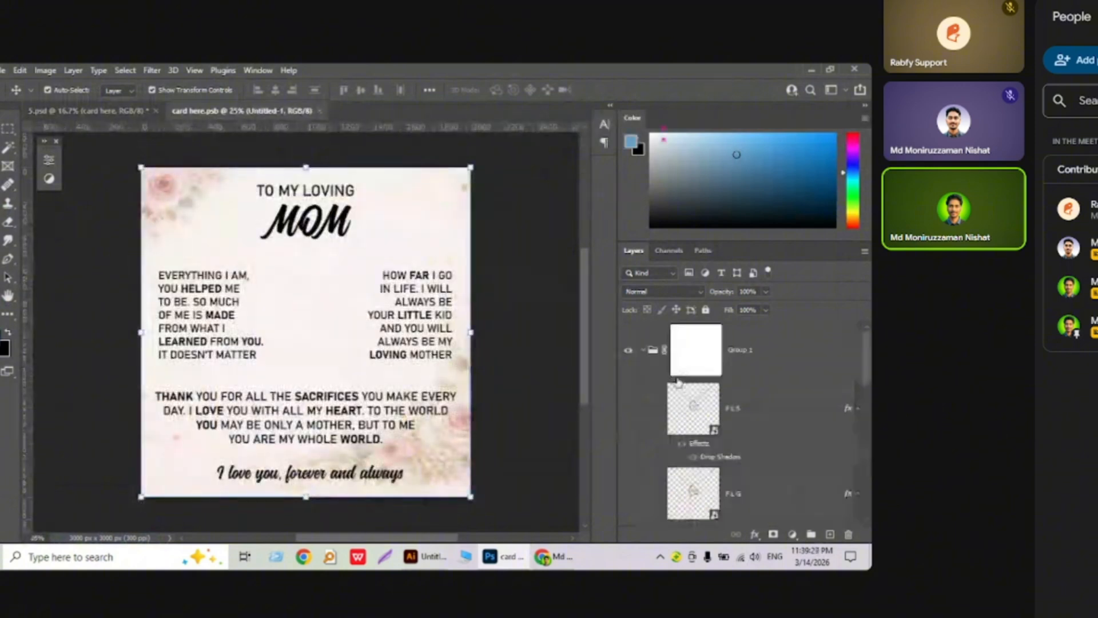
click(628, 409)
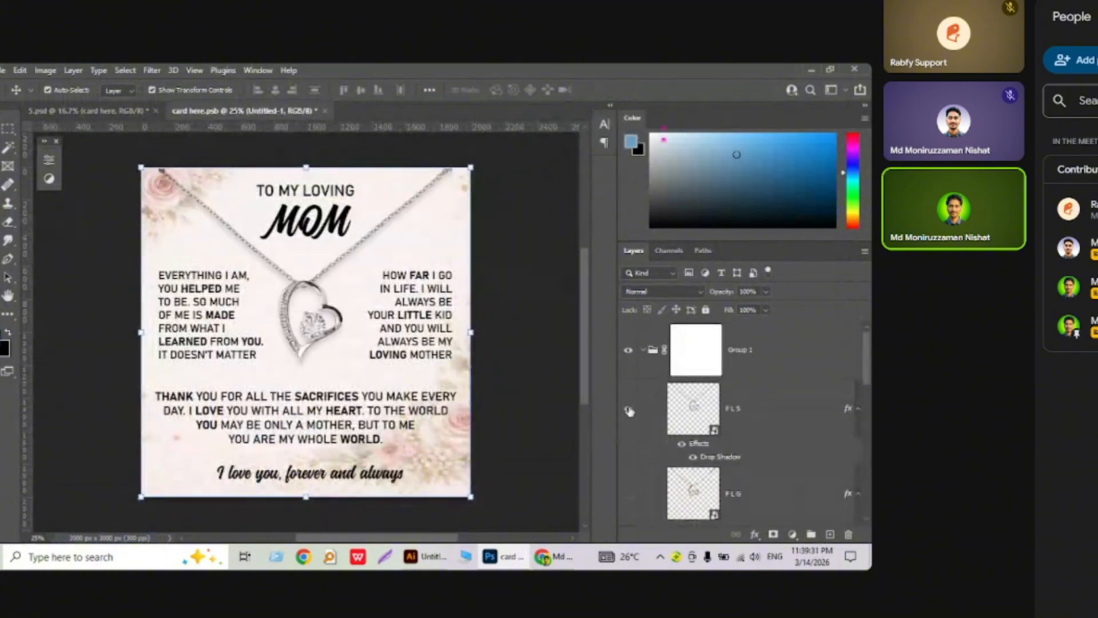
key(ctrl)
key(ctrl+s)
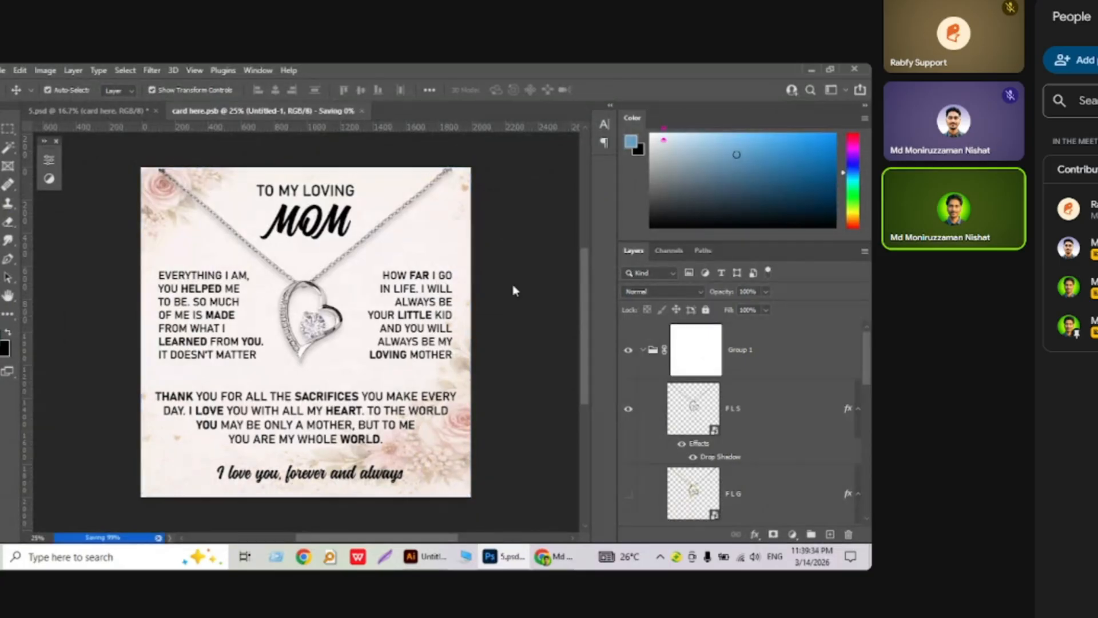
key(ctrl+Tab)
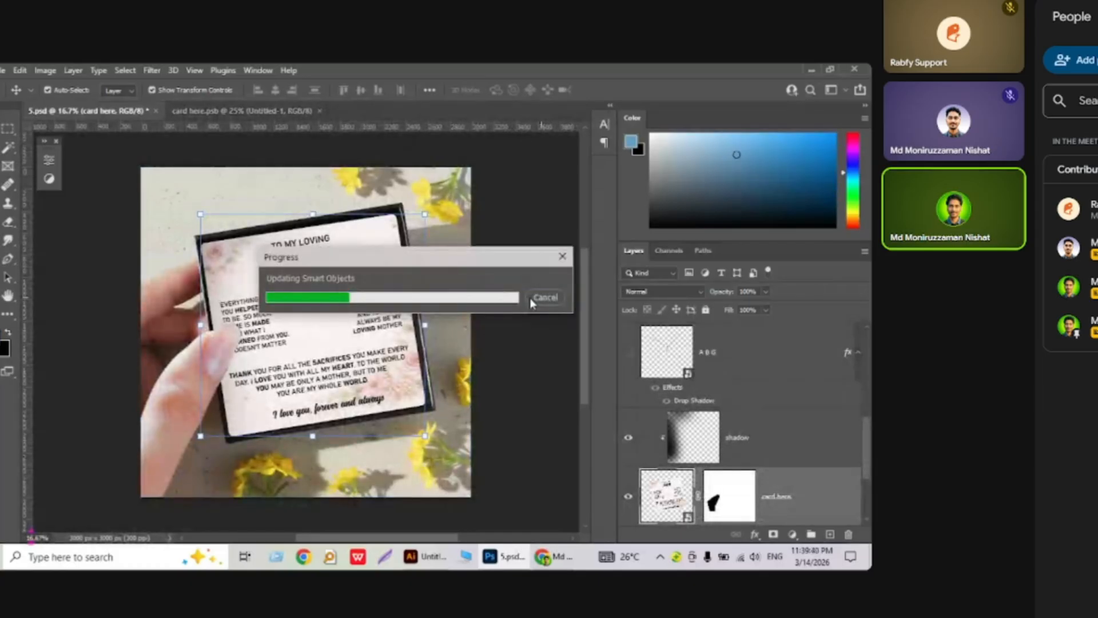
key(ctrl+0)
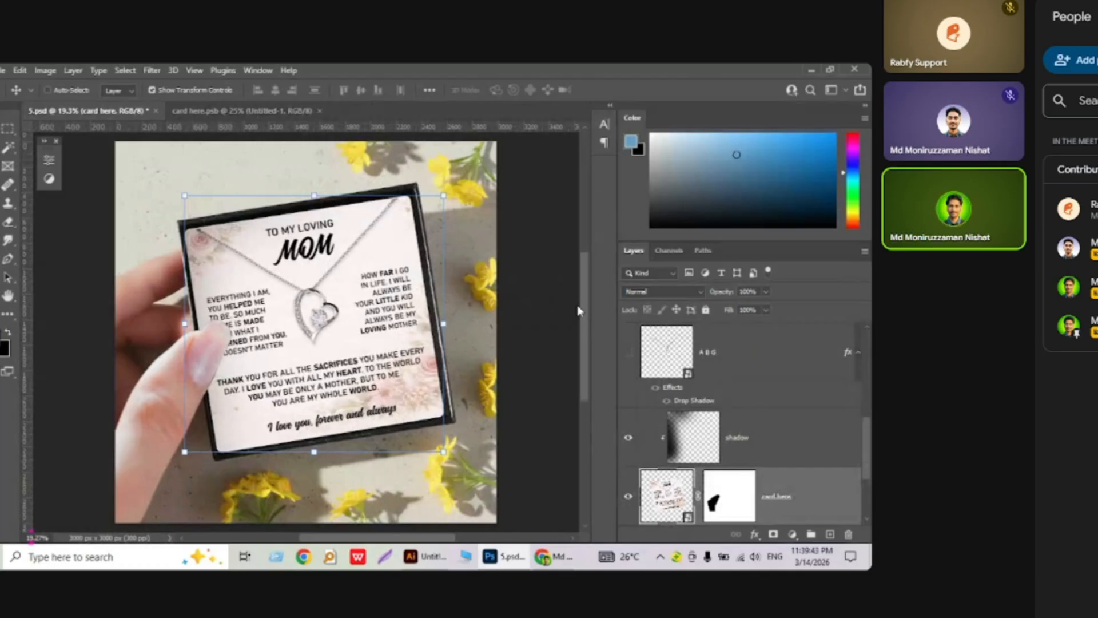
click(554, 278)
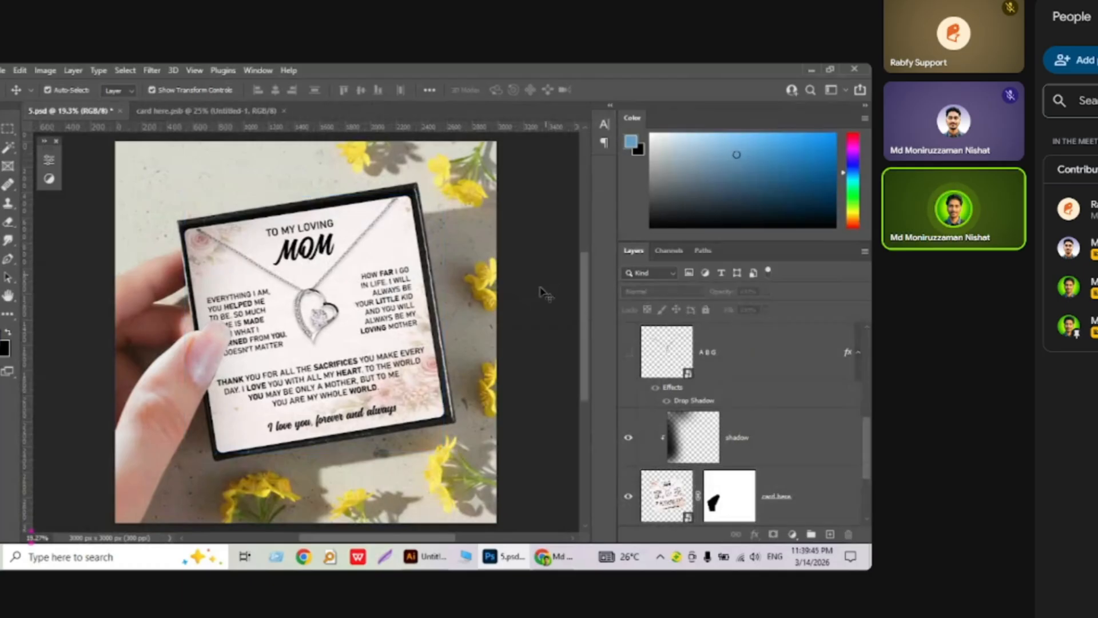
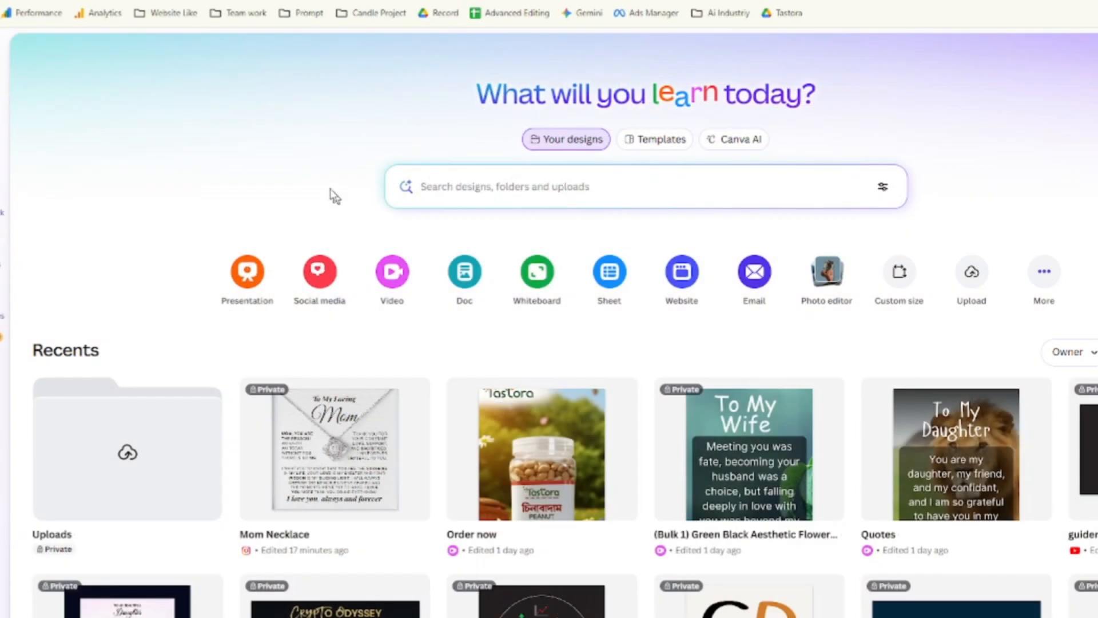
Save the Amazon 'To My Beautiful Mom' necklace product photo as a JPEG.
click(189, 1)
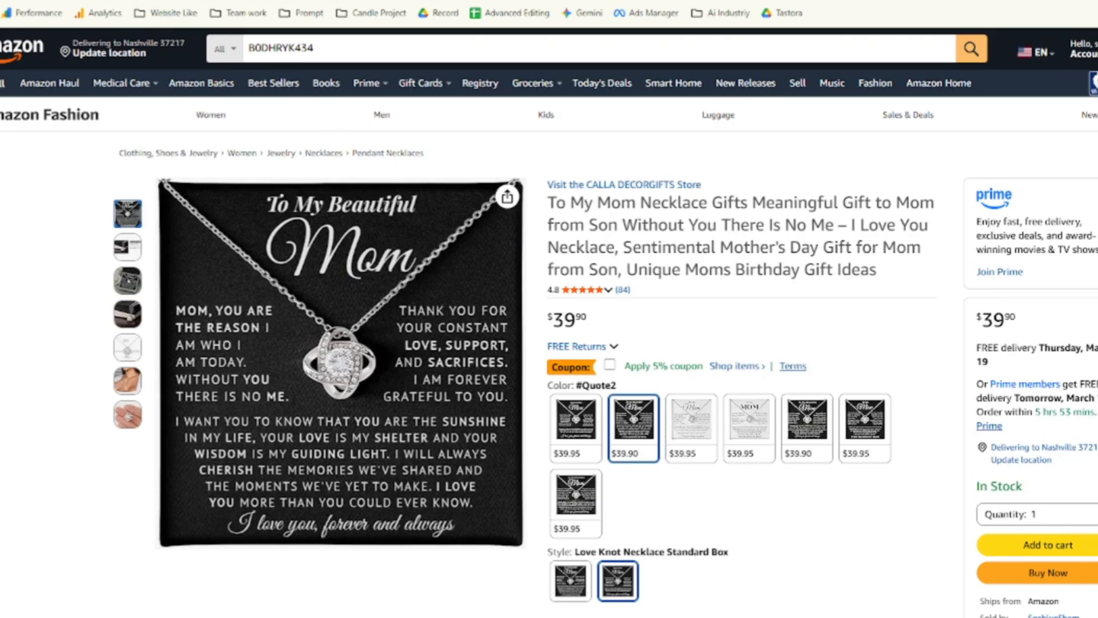
click(85, 1)
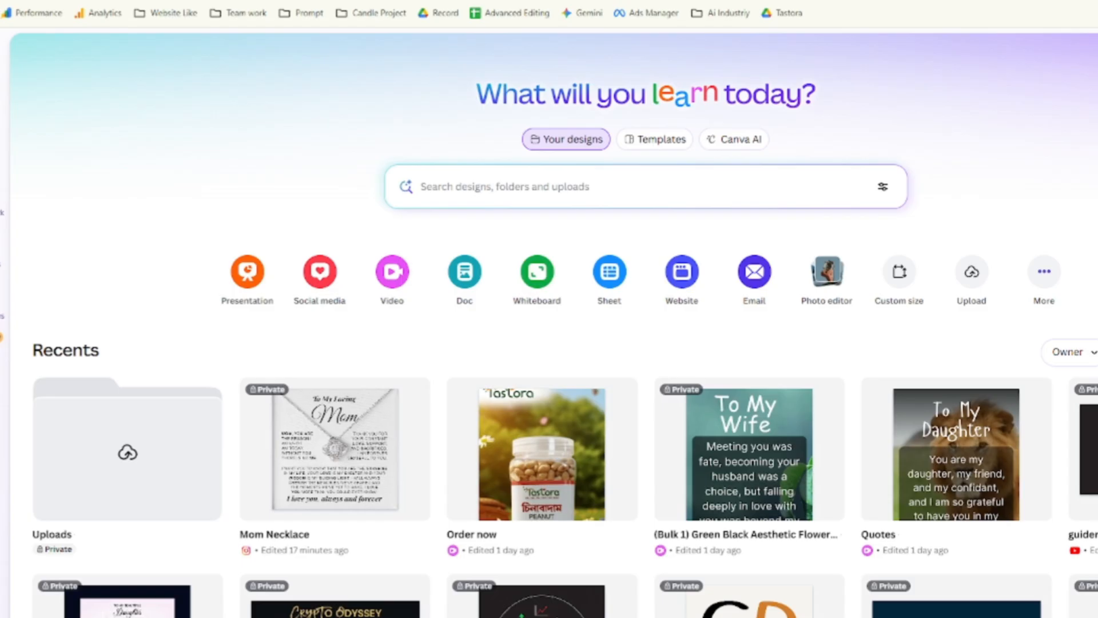
click(188, 1)
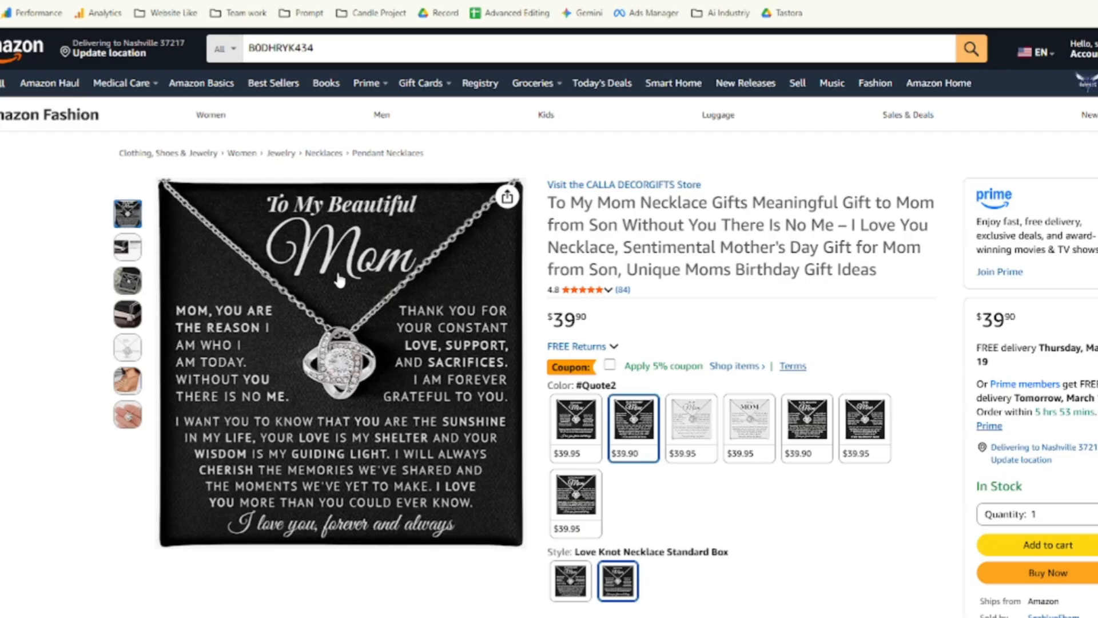
right_click(300, 259)
click(345, 298)
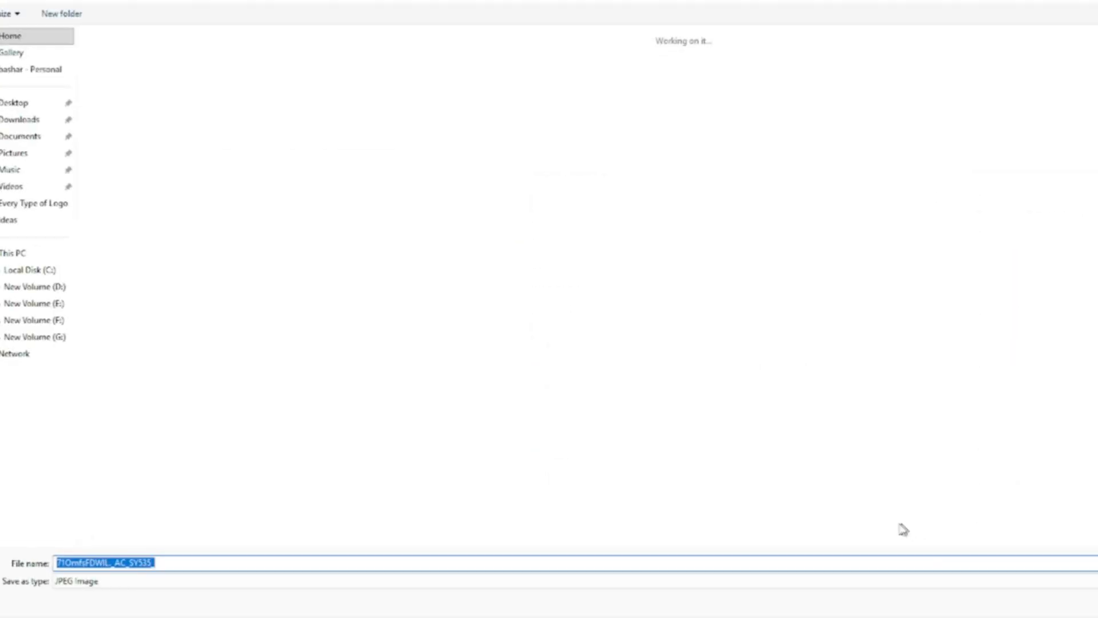
key(Return)
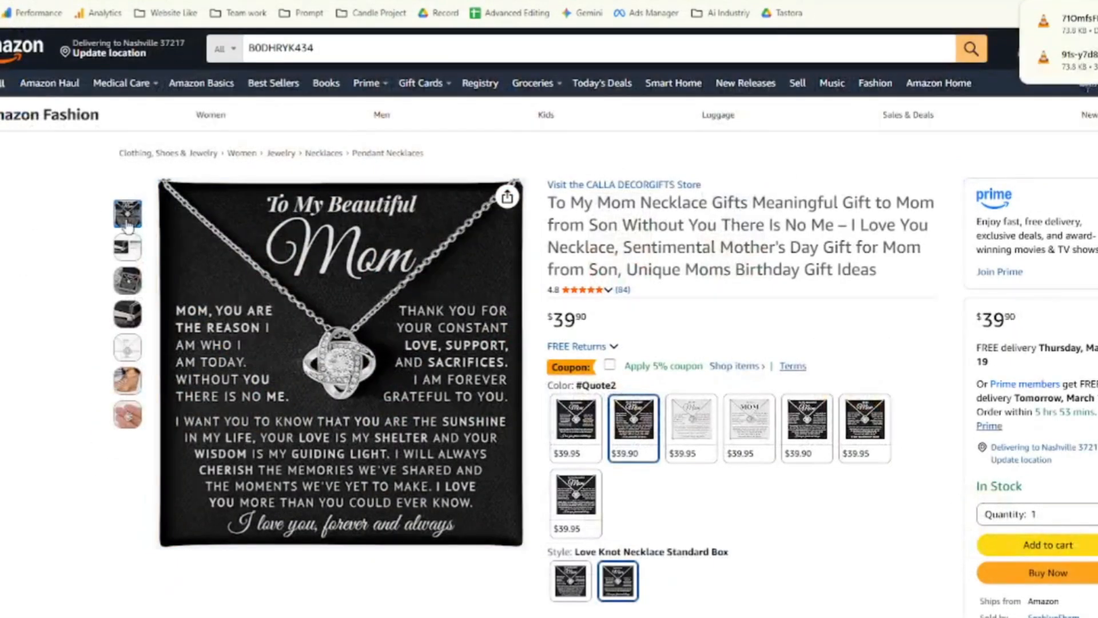
Go back to the Canva home page.
key(ctrl+Tab)
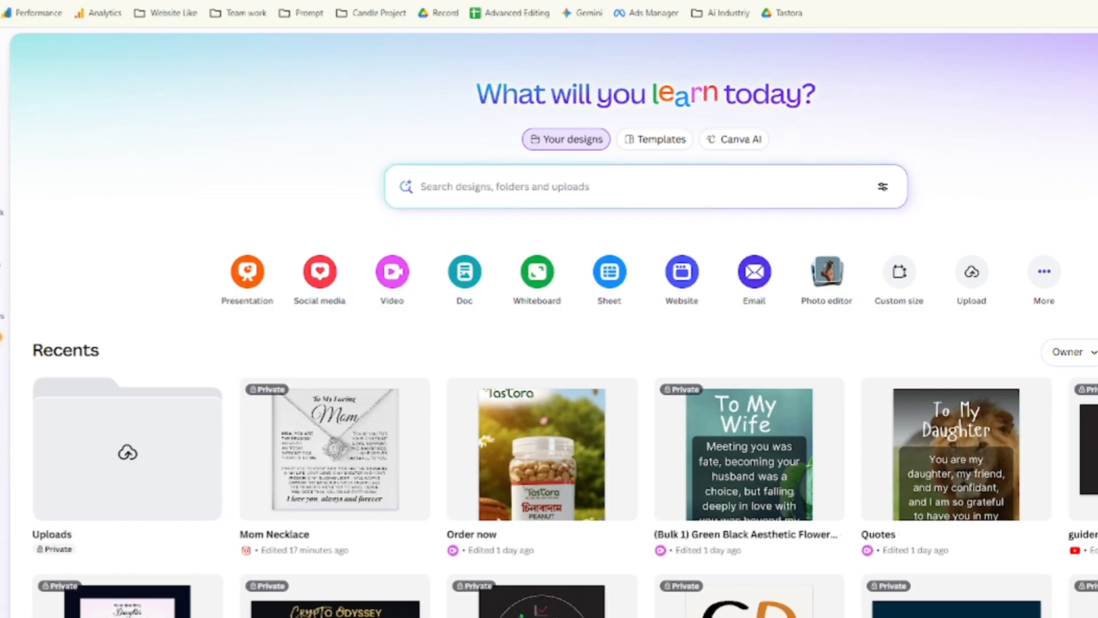
key(ctrl+Tab)
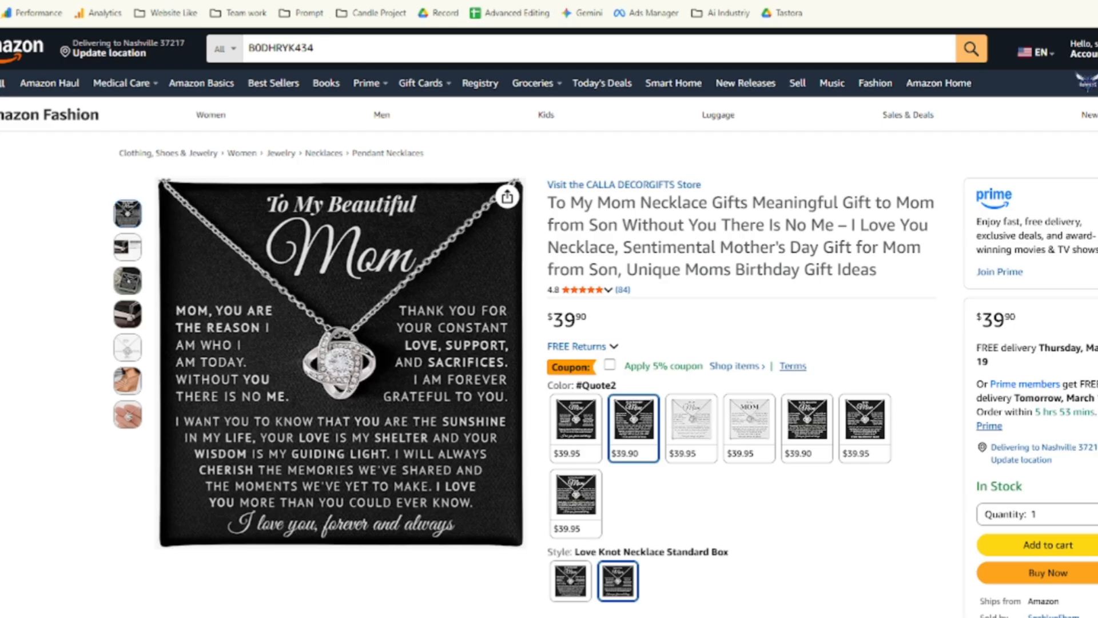
click(286, 1)
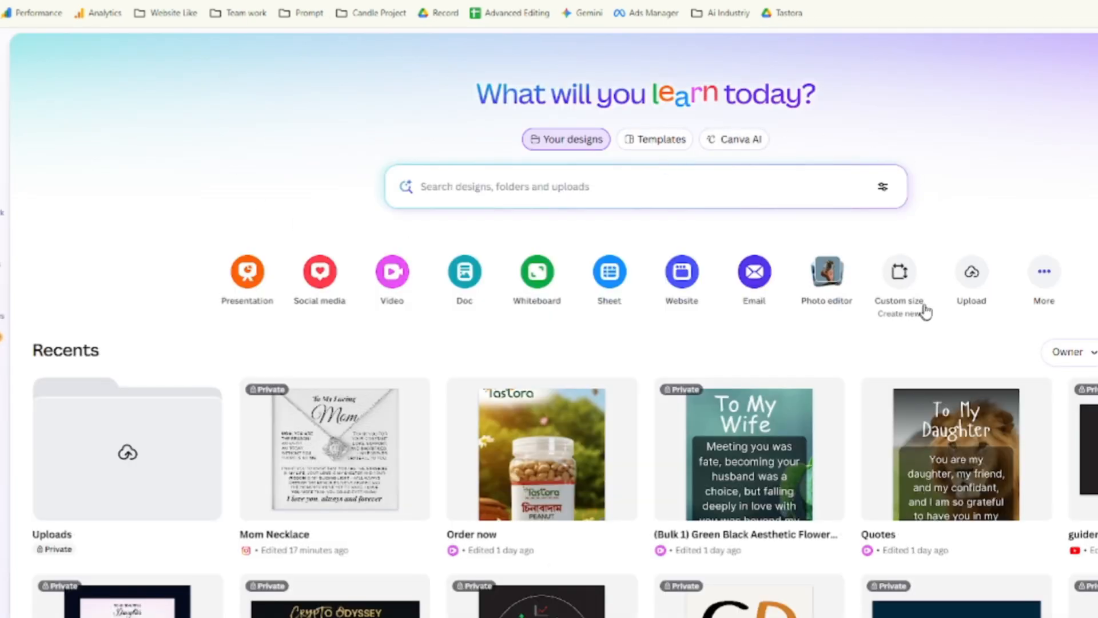
Create a new 1080 × 1080 px custom-size design.
click(899, 272)
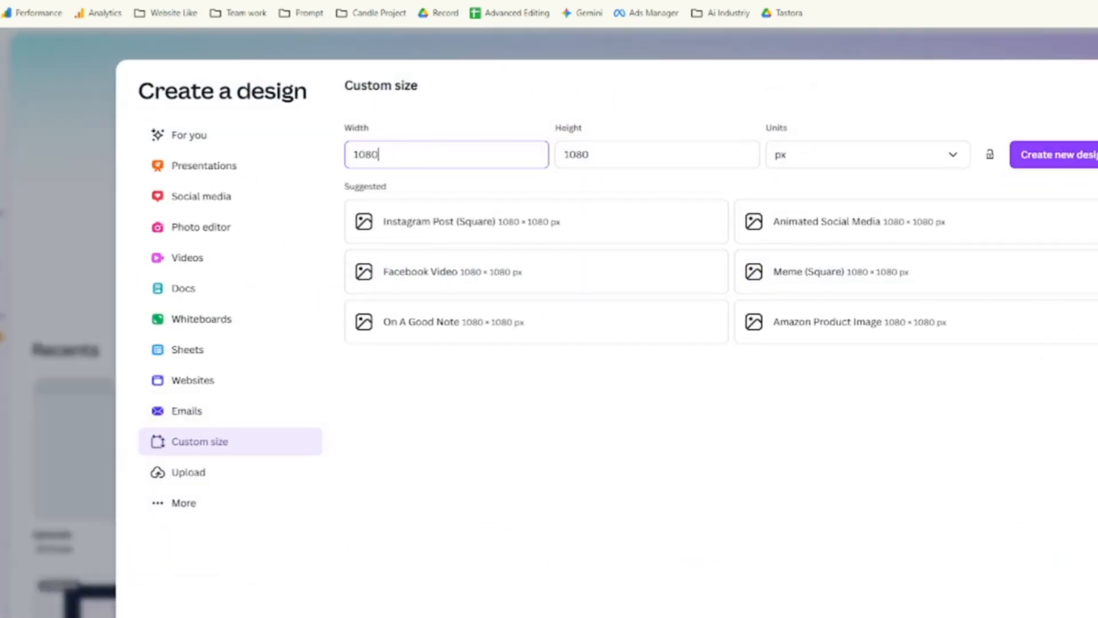
click(752, 155)
click(1026, 159)
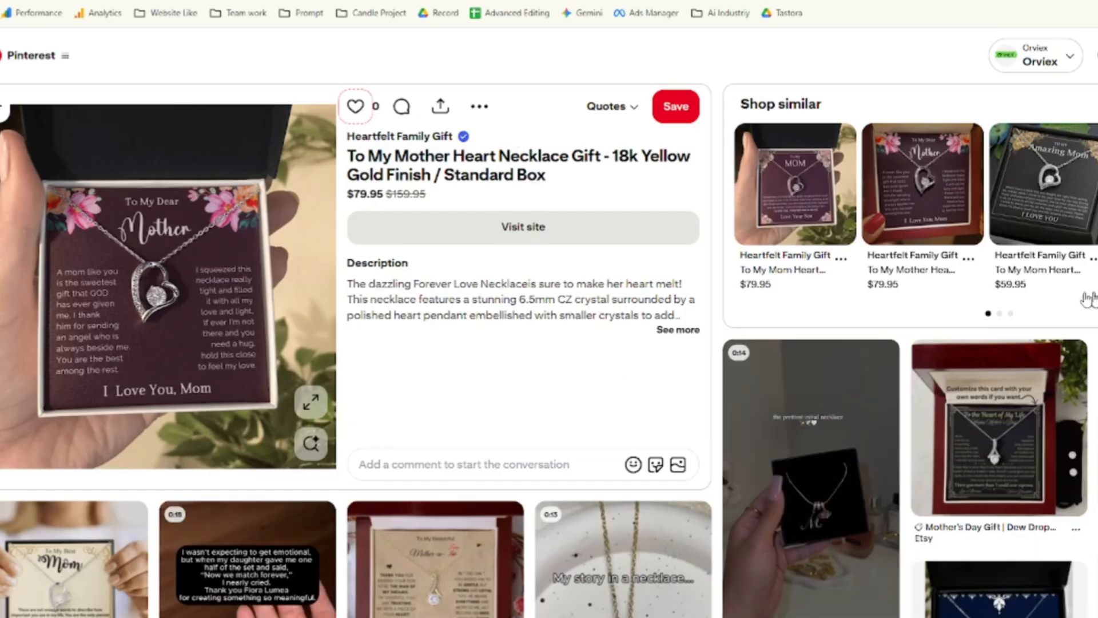
Open the Pinterest business hub in a new tab.
scroll(515, 343, down, 8)
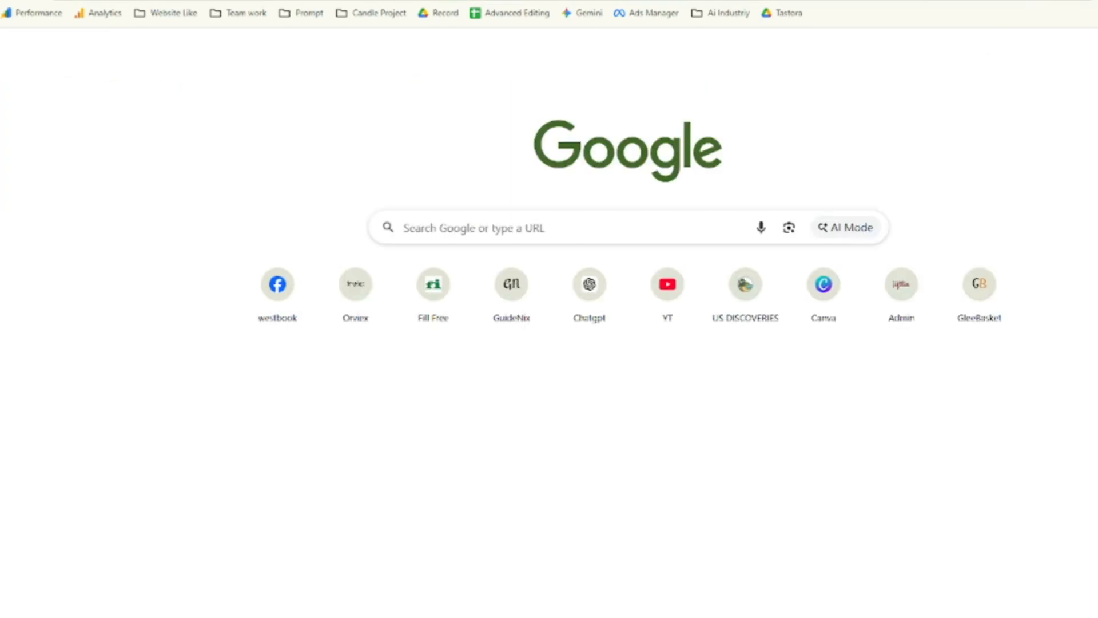
text(pi)
key(Return)
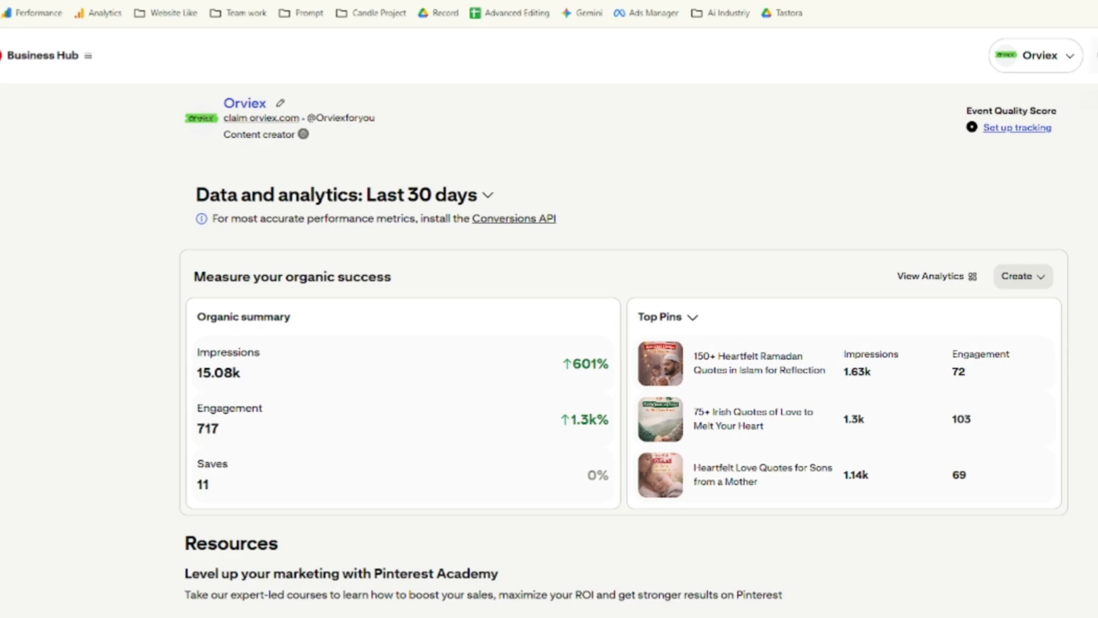
Search Pinterest for 'to my mom necklace'.
click(1094, 55)
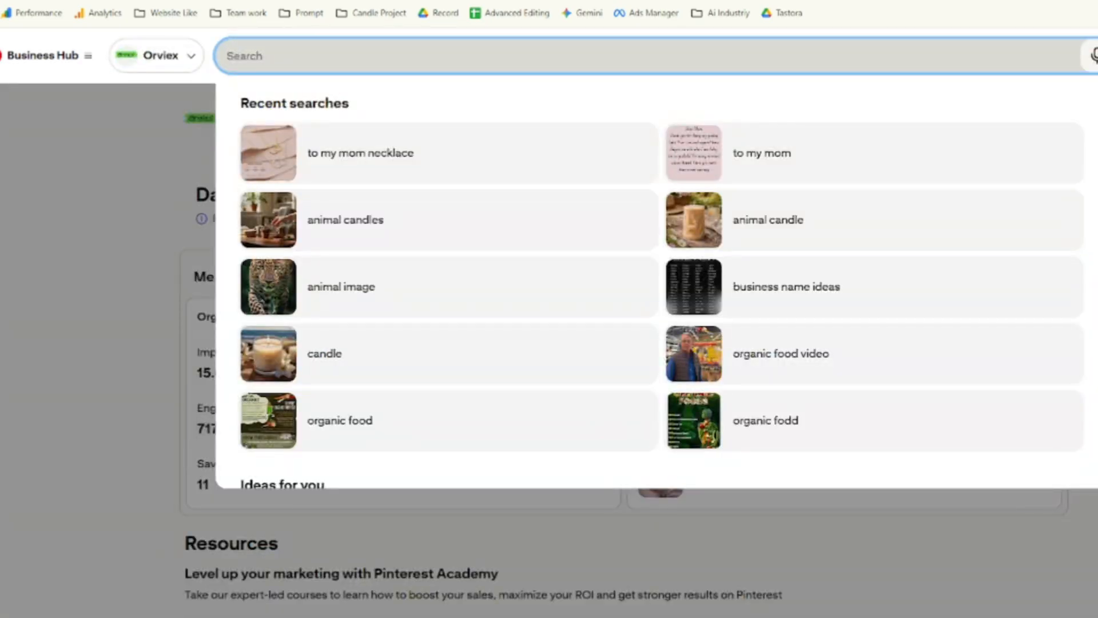
text(to)
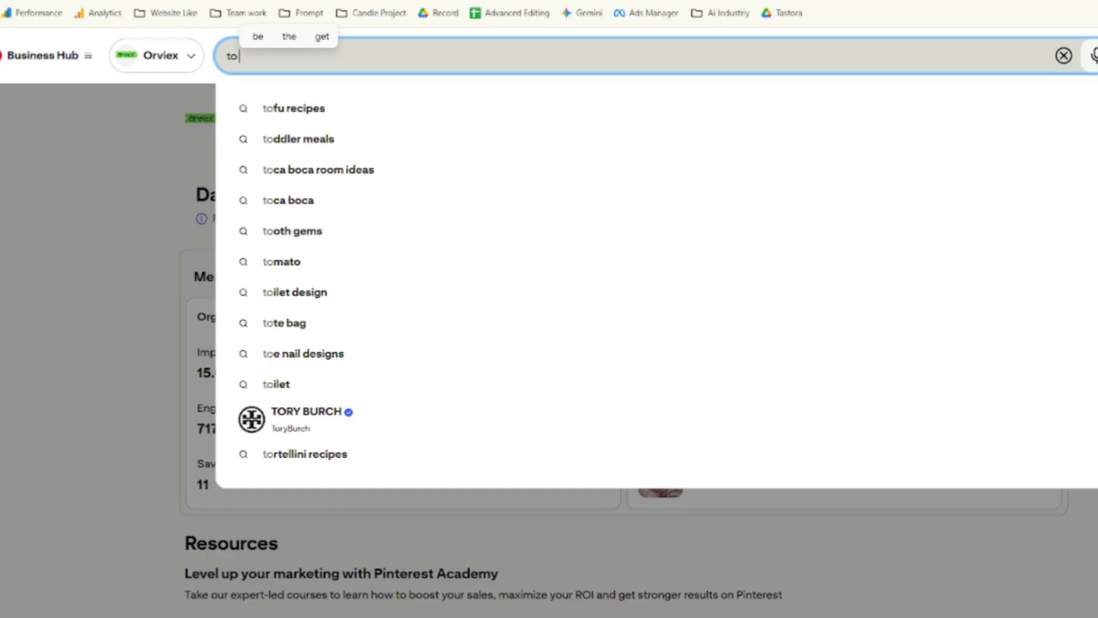
text(my m)
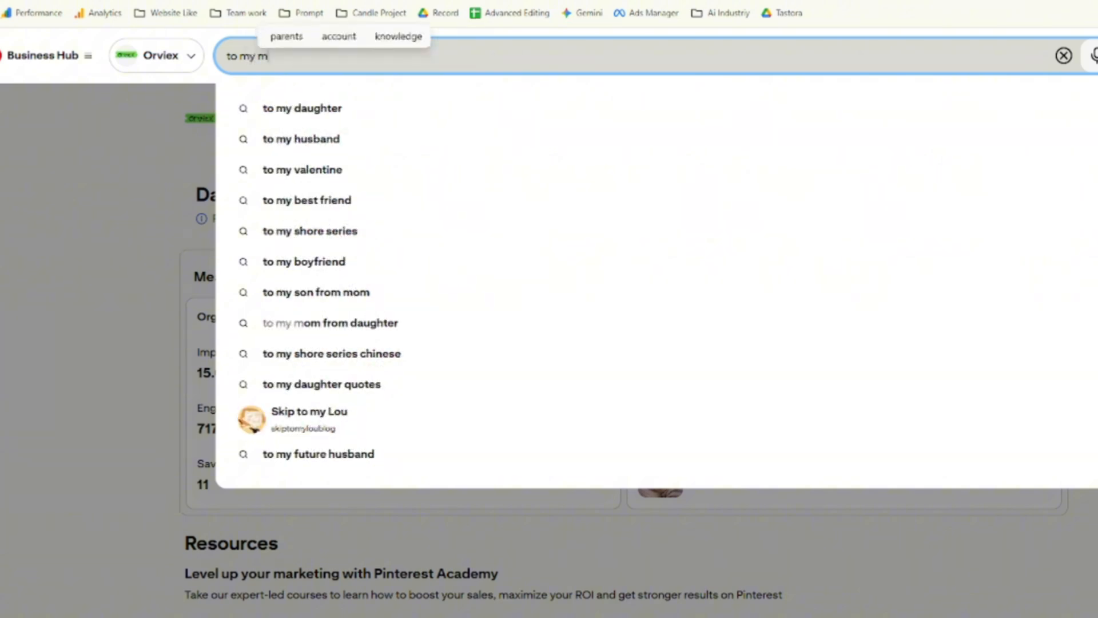
text(om nec)
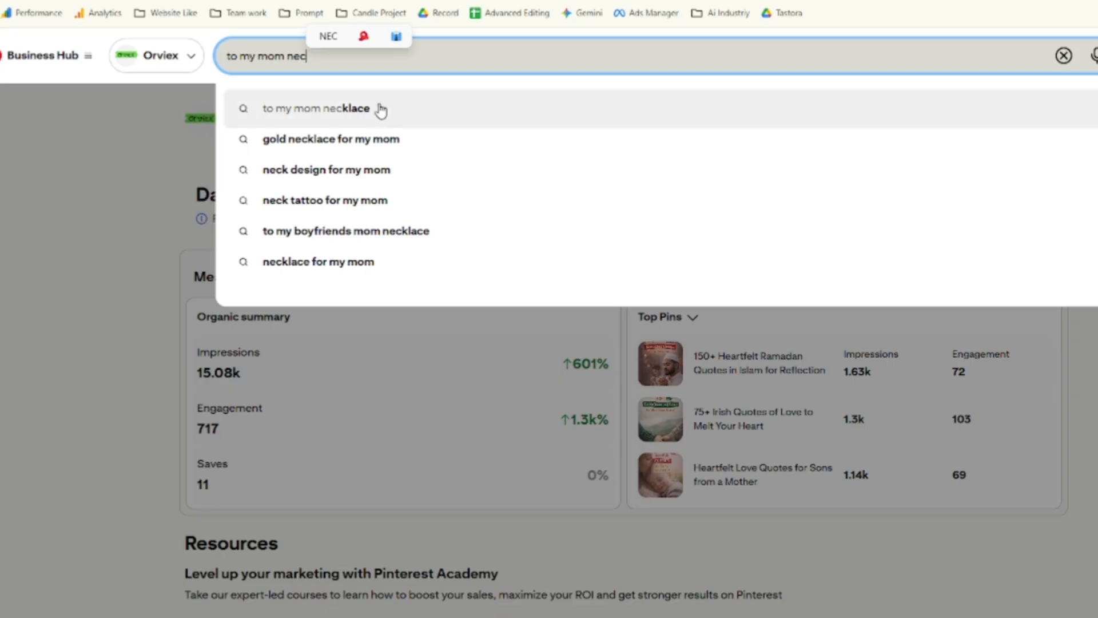
click(380, 108)
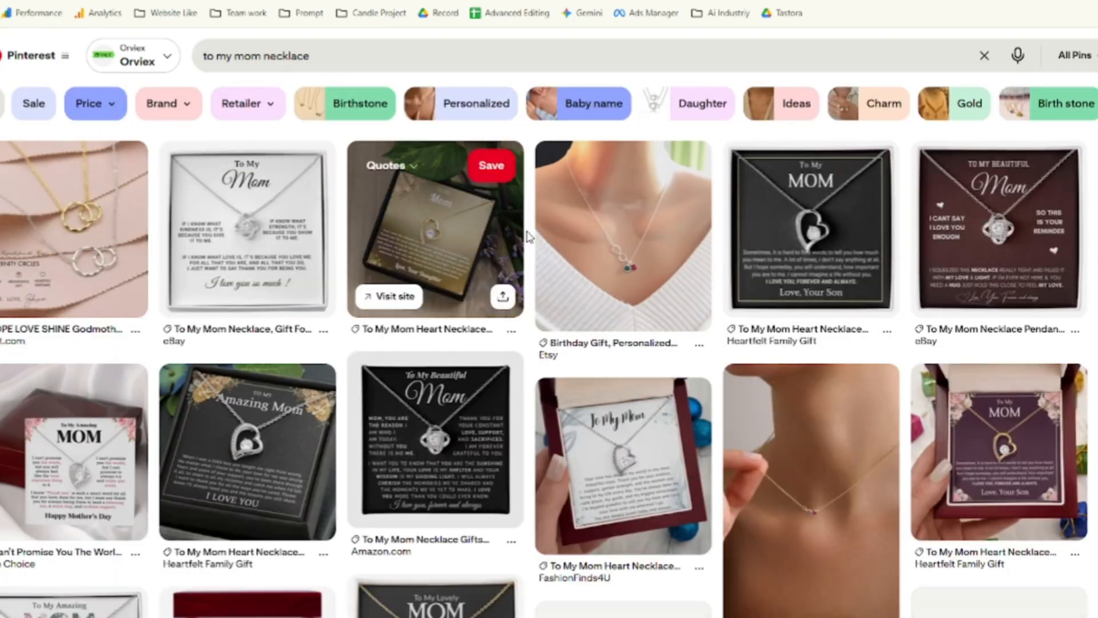
Scroll the results and open the To My Mother Heart Necklace Gift pin.
scroll(434, 258, down, 4)
scroll(246, 240, down, 3)
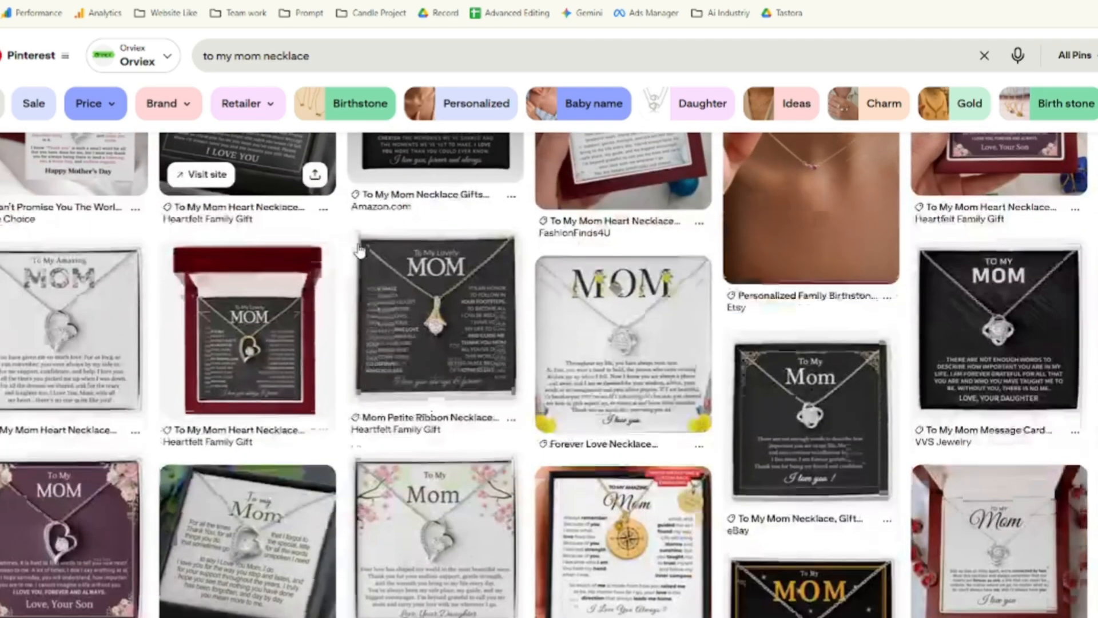
scroll(445, 330, down, 4)
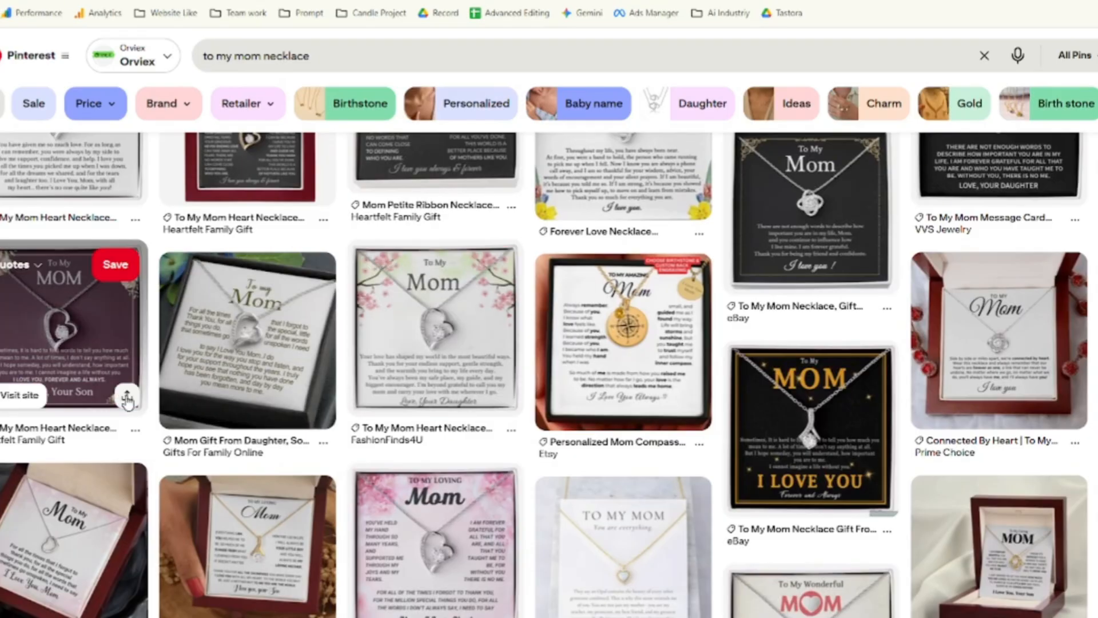
scroll(444, 388, down, 2)
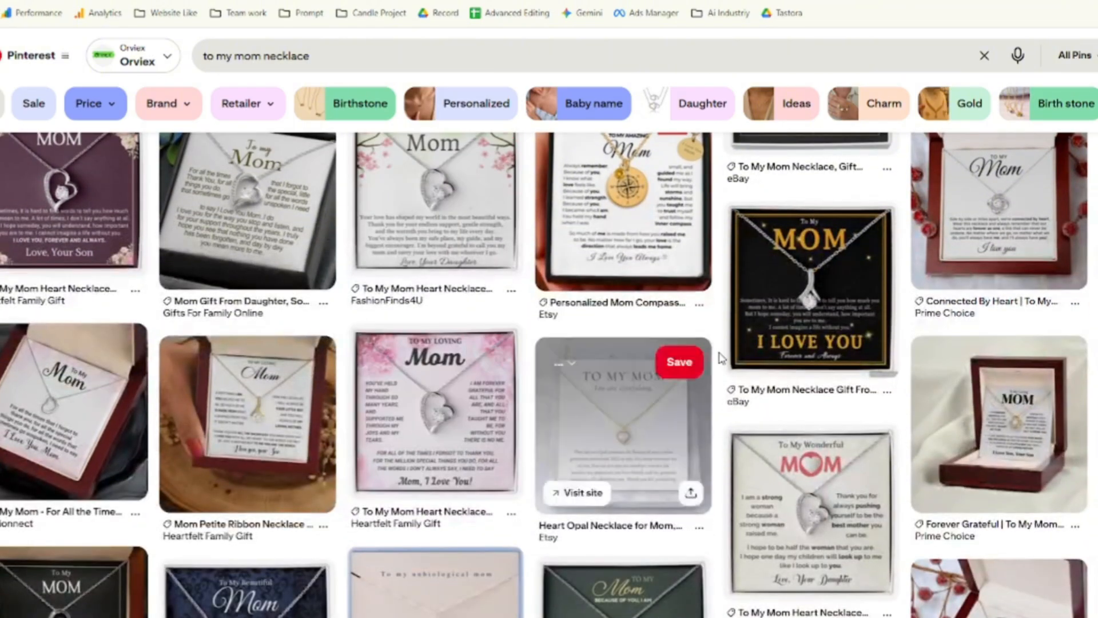
scroll(624, 428, down, 4)
scroll(726, 377, down, 3)
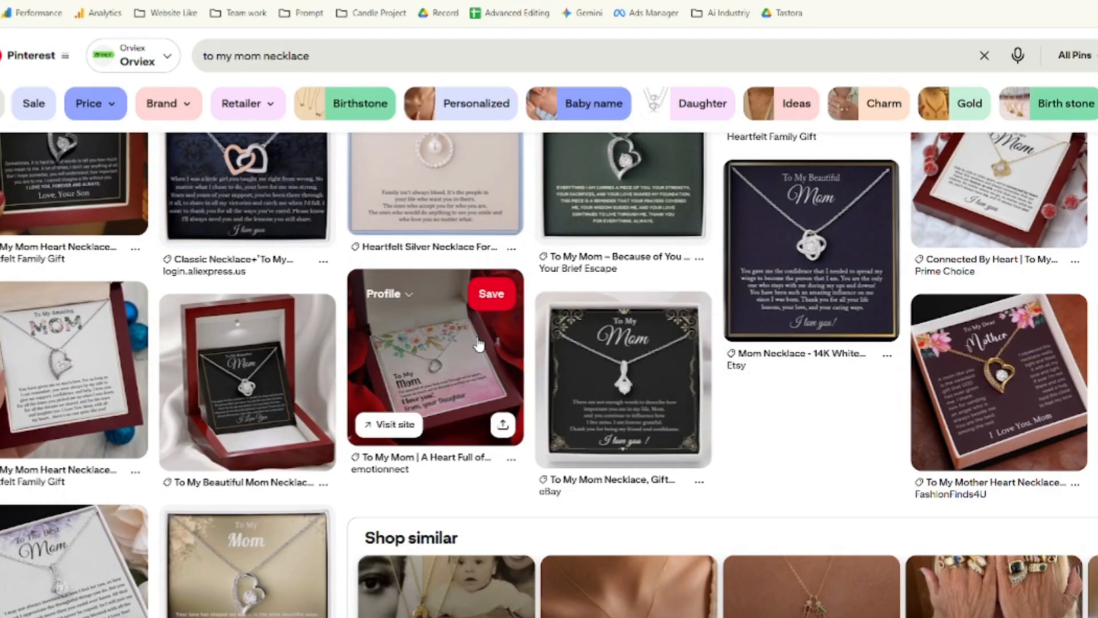
scroll(479, 345, down, 2)
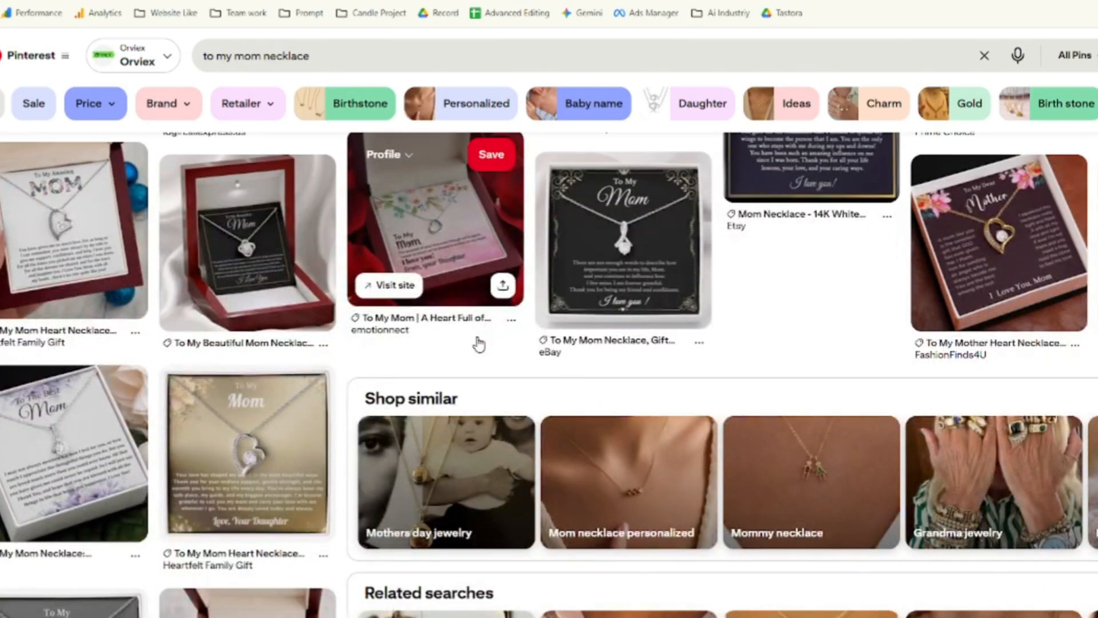
scroll(479, 344, down, 3)
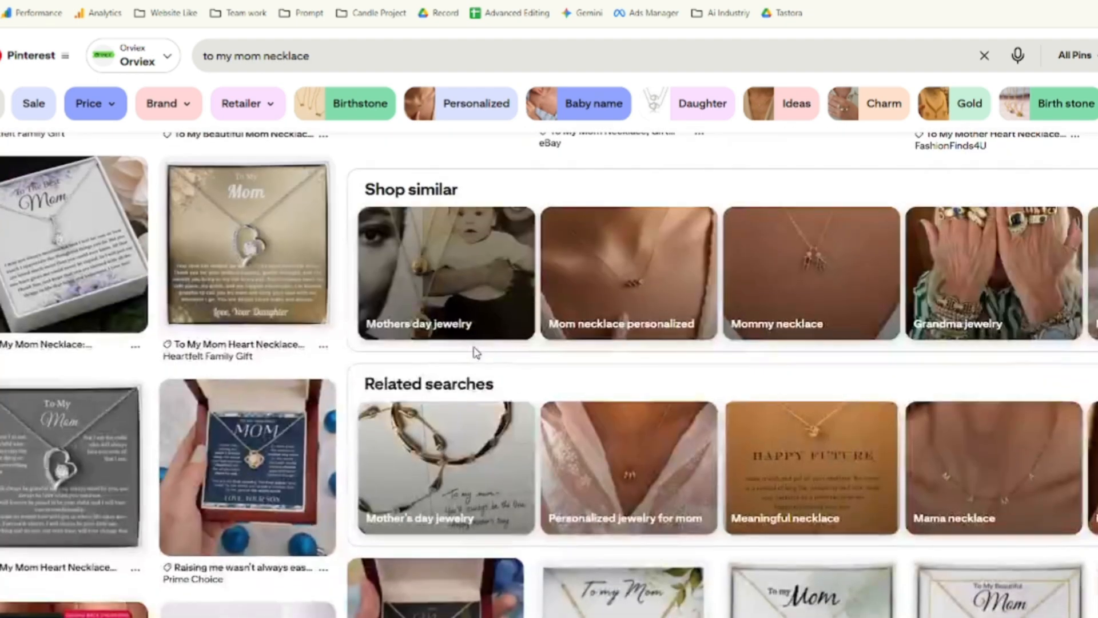
scroll(469, 358, down, 10)
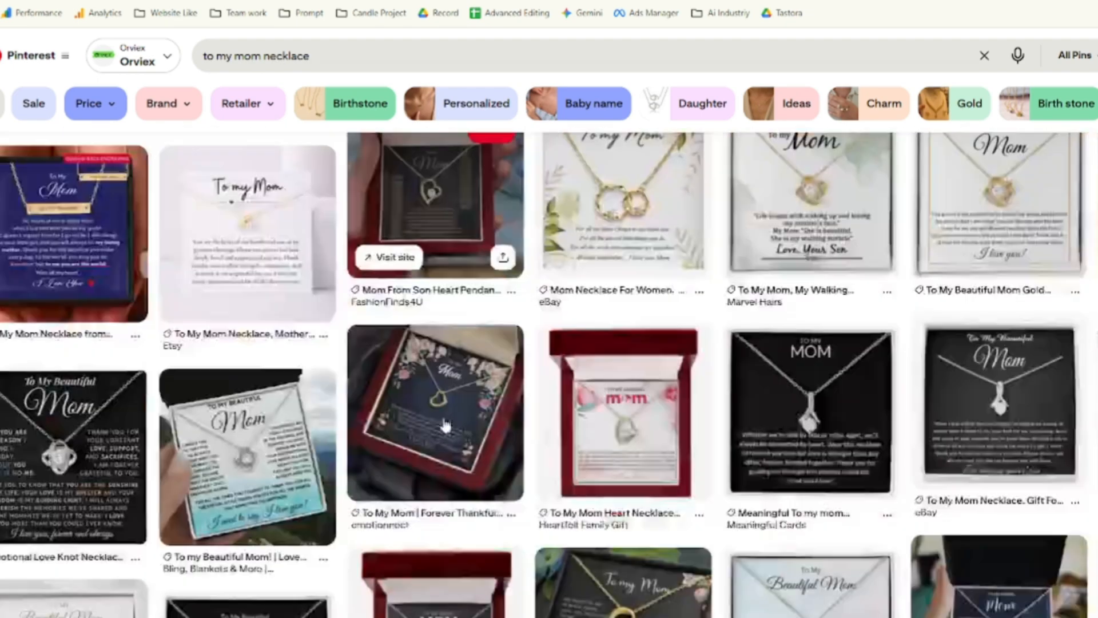
scroll(572, 400, down, 4)
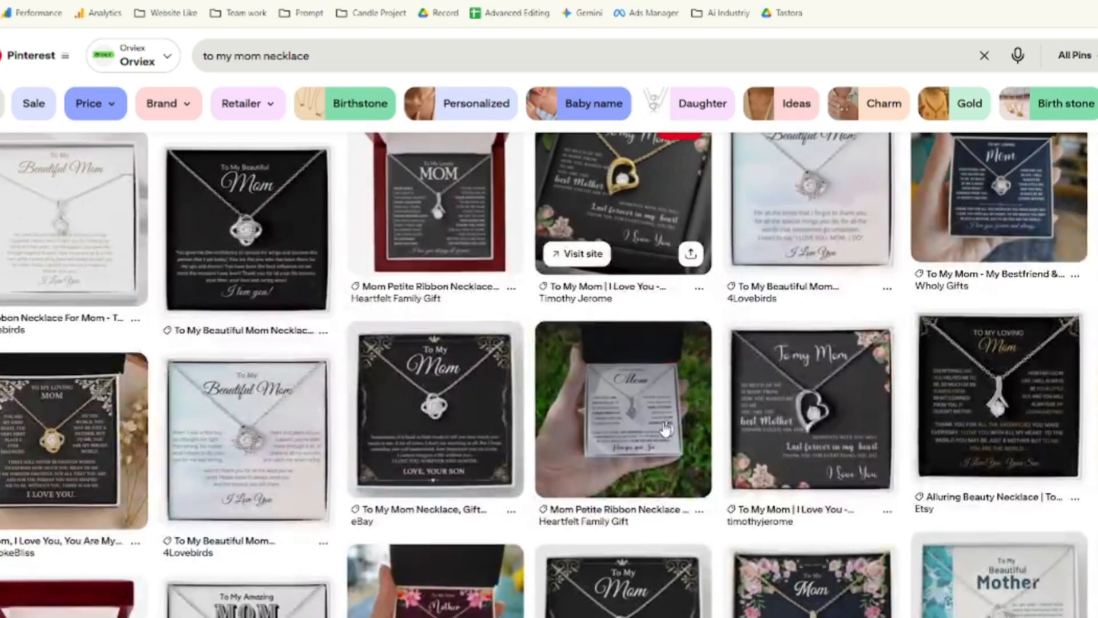
click(435, 581)
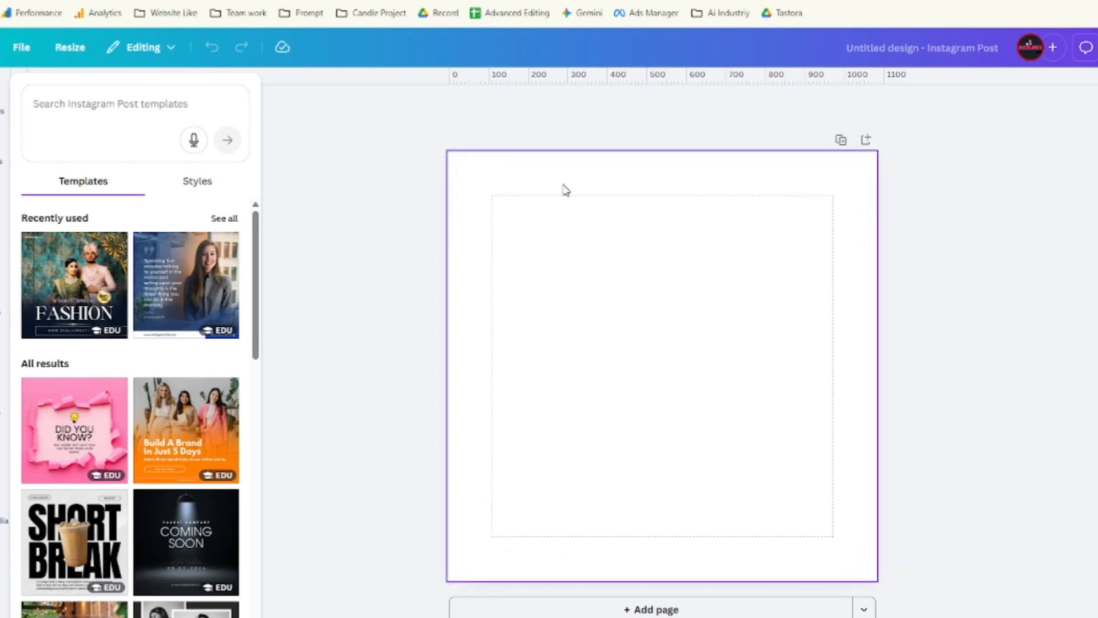
Turn the page margins off and back on in the file settings.
click(24, 48)
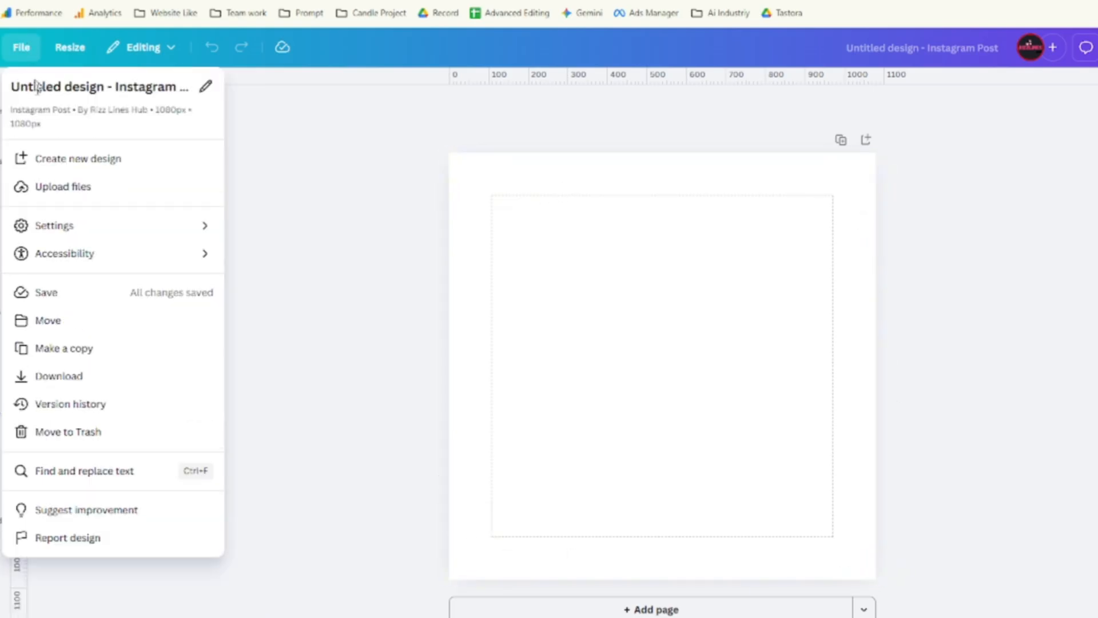
mouse_move(77, 228)
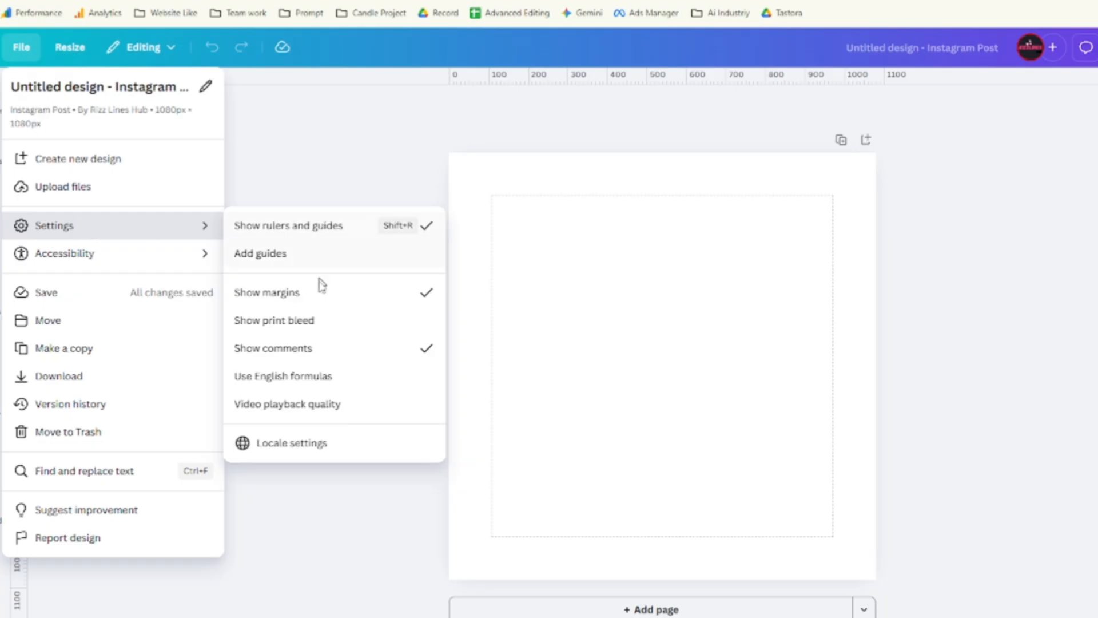
click(319, 294)
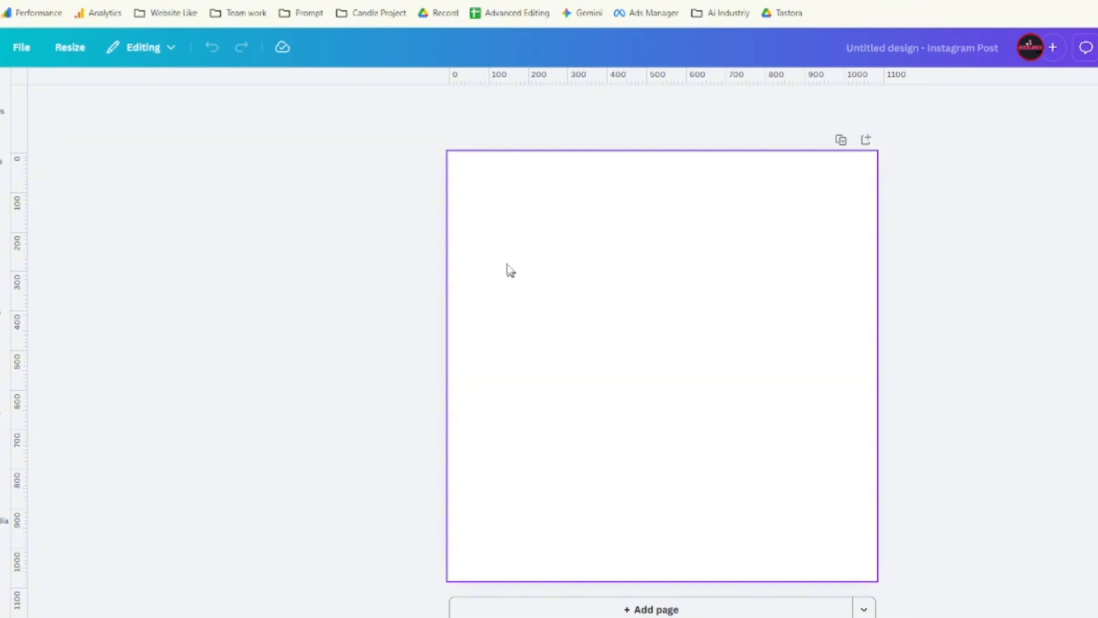
click(20, 48)
click(88, 224)
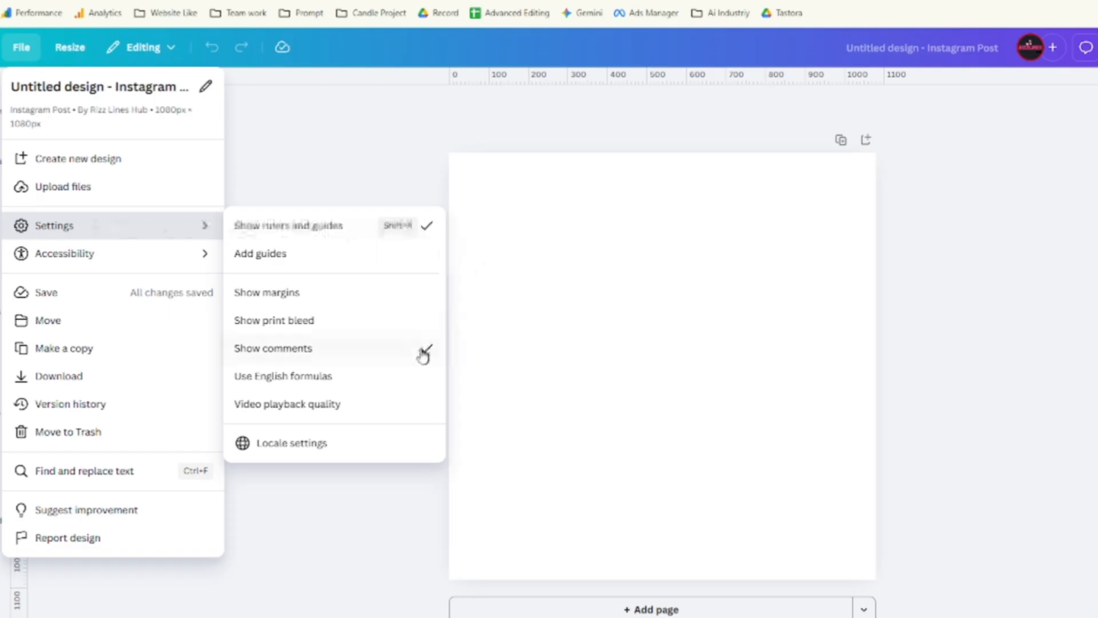
click(355, 295)
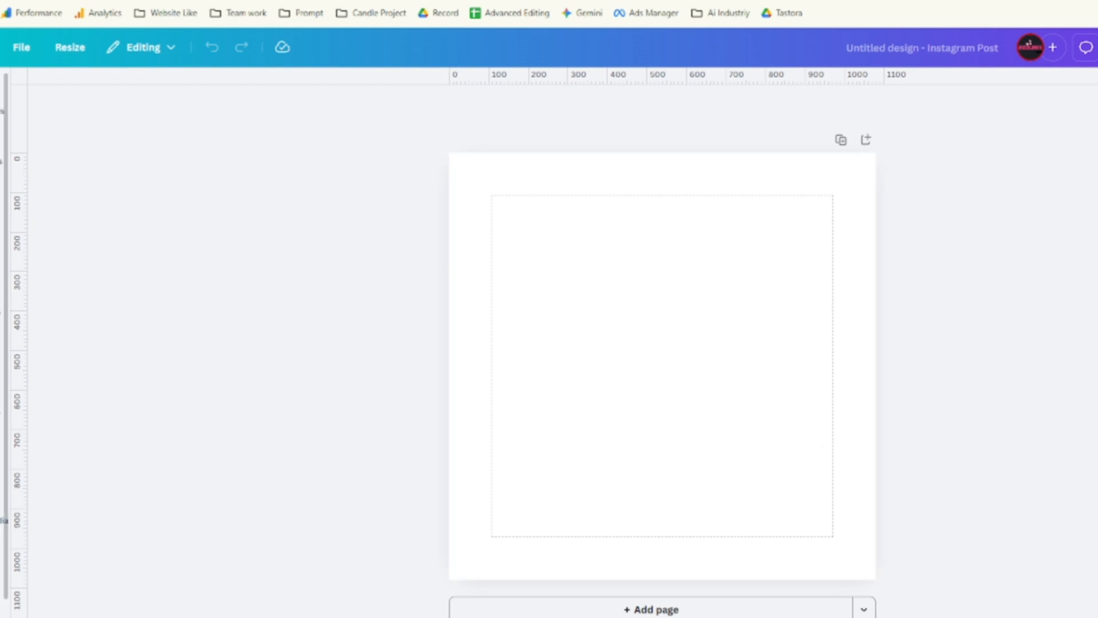
Upload the black Mom card image from the computer.
click(1, 154)
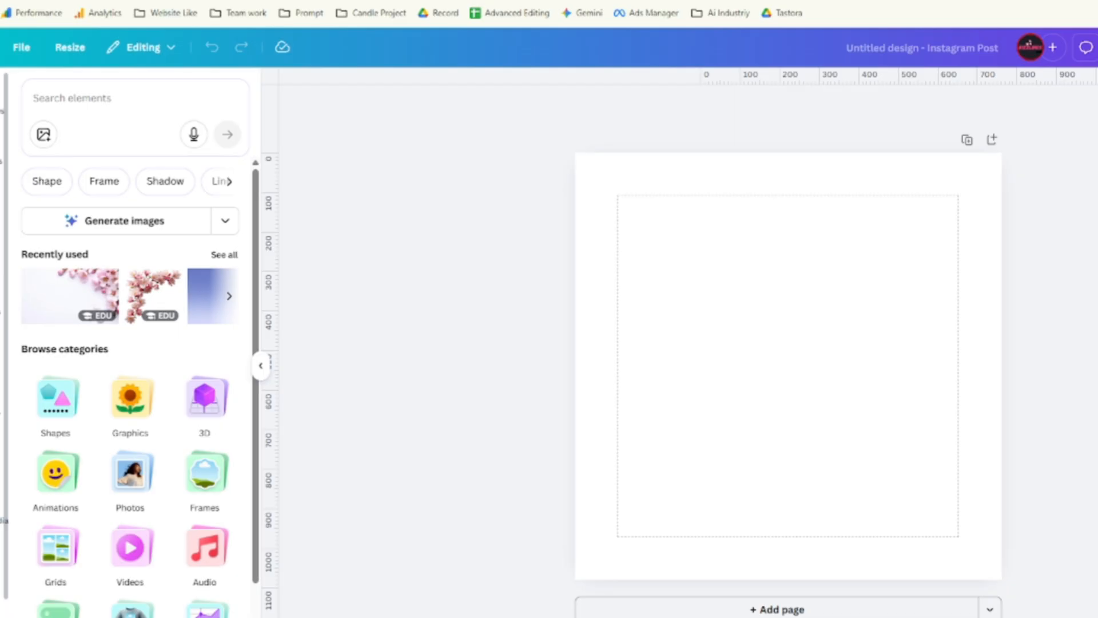
click(2, 312)
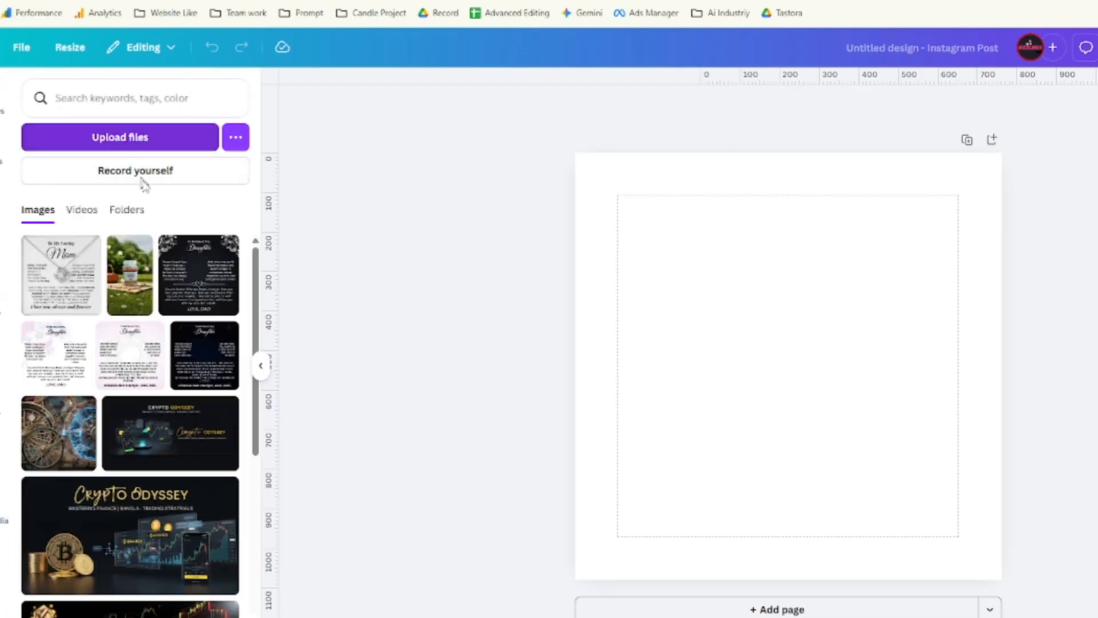
click(183, 140)
click(211, 127)
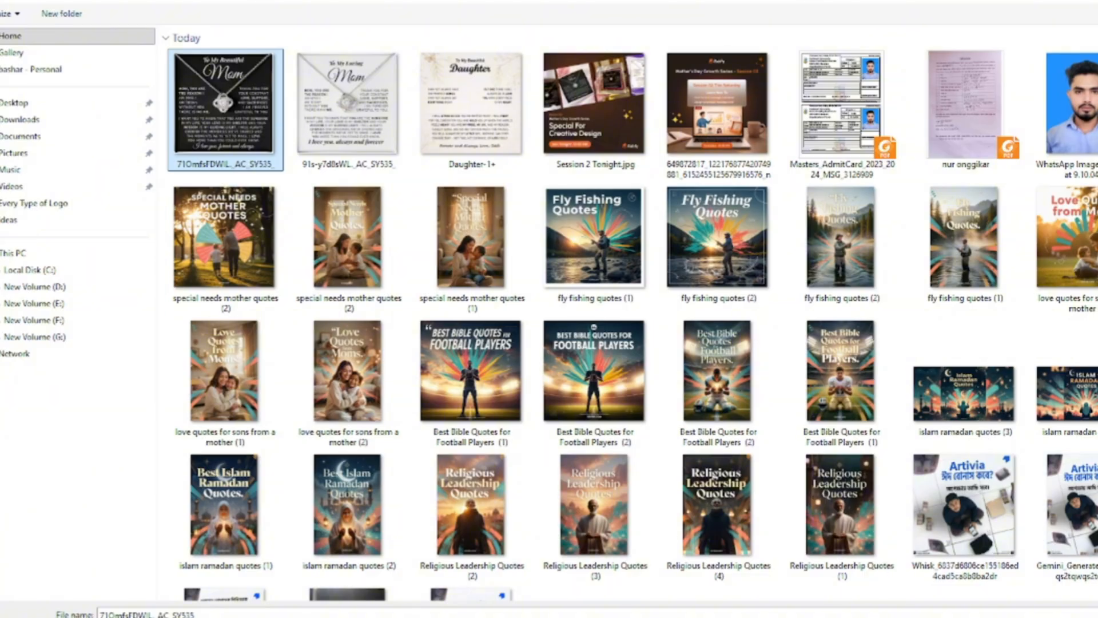
double_click(195, 91)
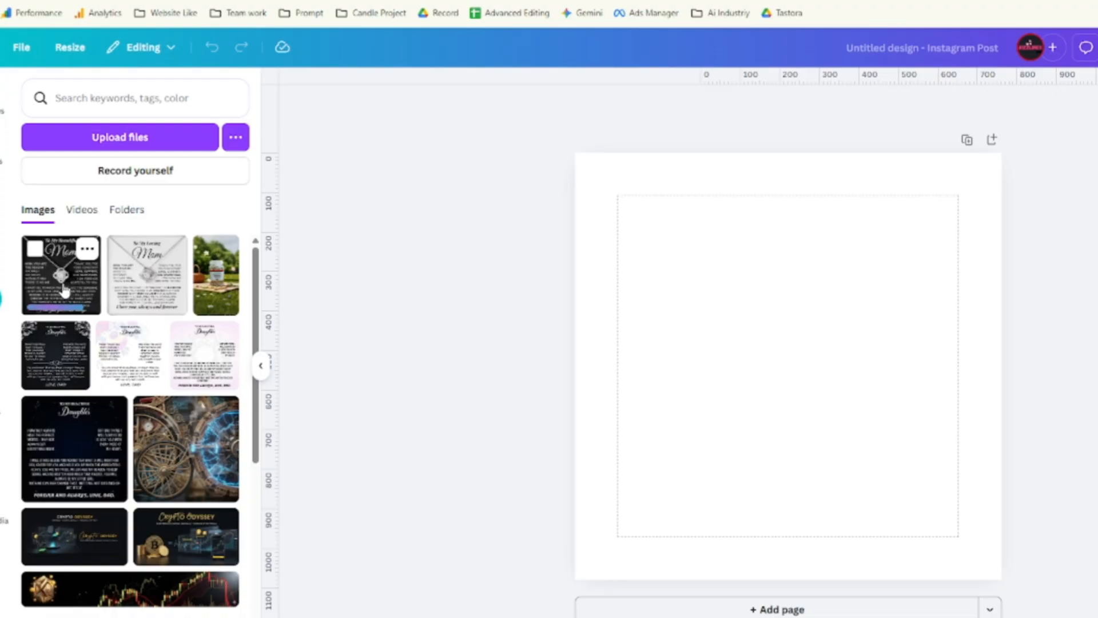
Set the Mom image as the page background and enlarge it by cropping.
click(65, 291)
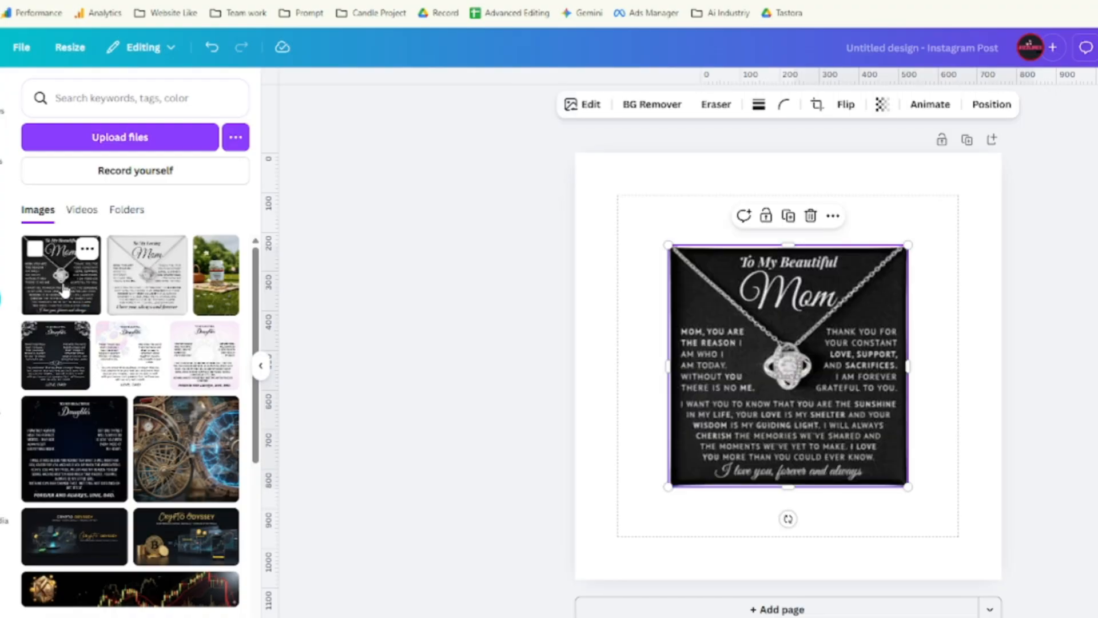
right_click(785, 303)
click(855, 591)
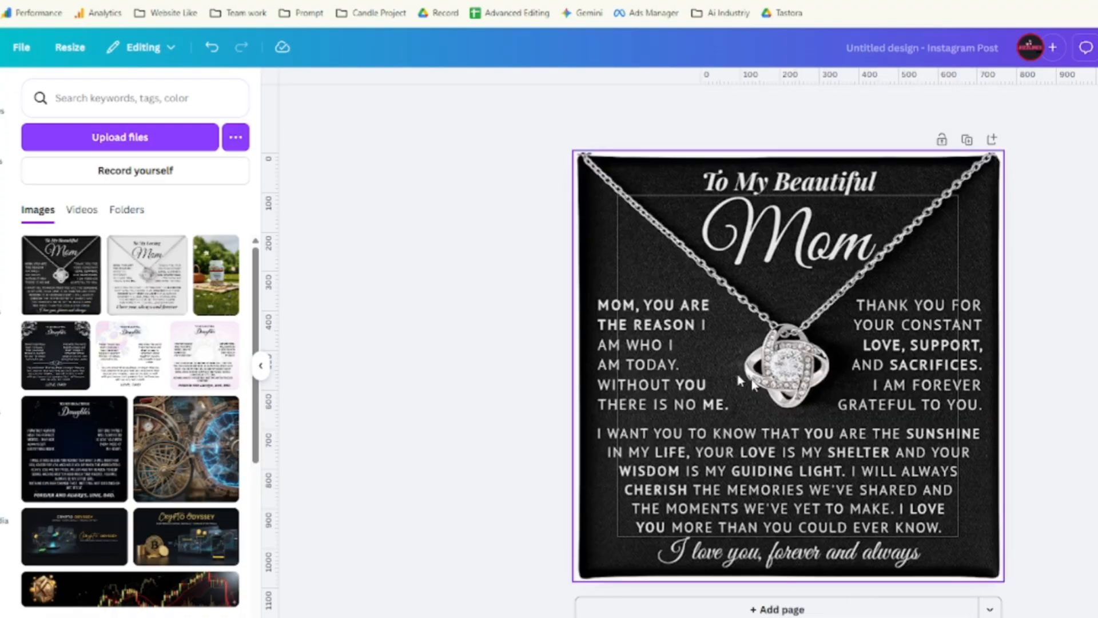
double_click(875, 406)
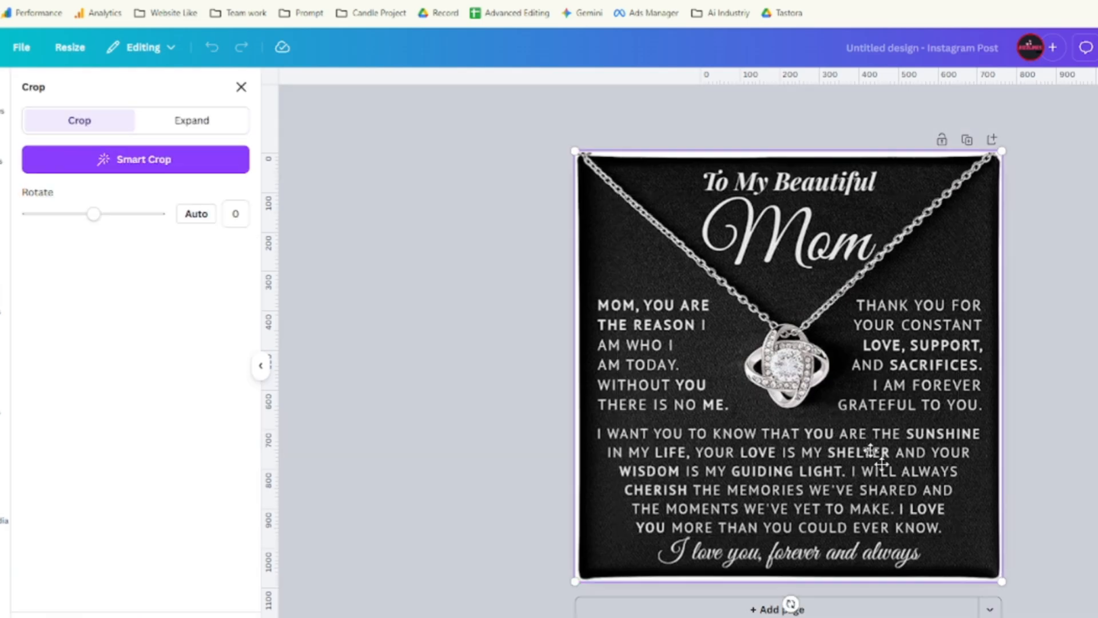
drag(575, 582, 570, 585)
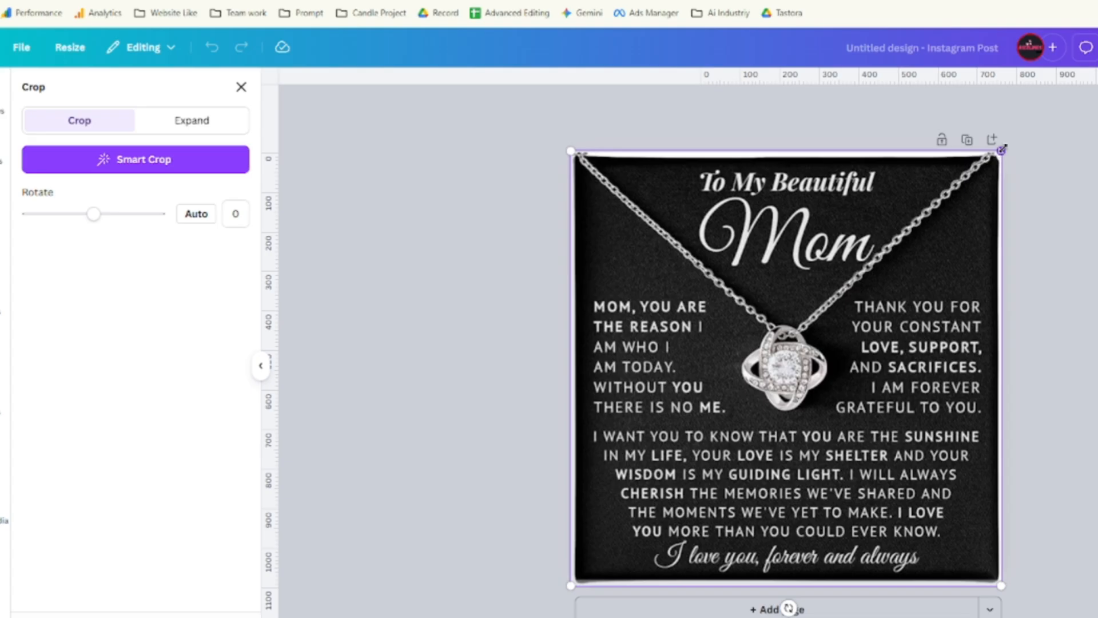
drag(998, 150, 1009, 142)
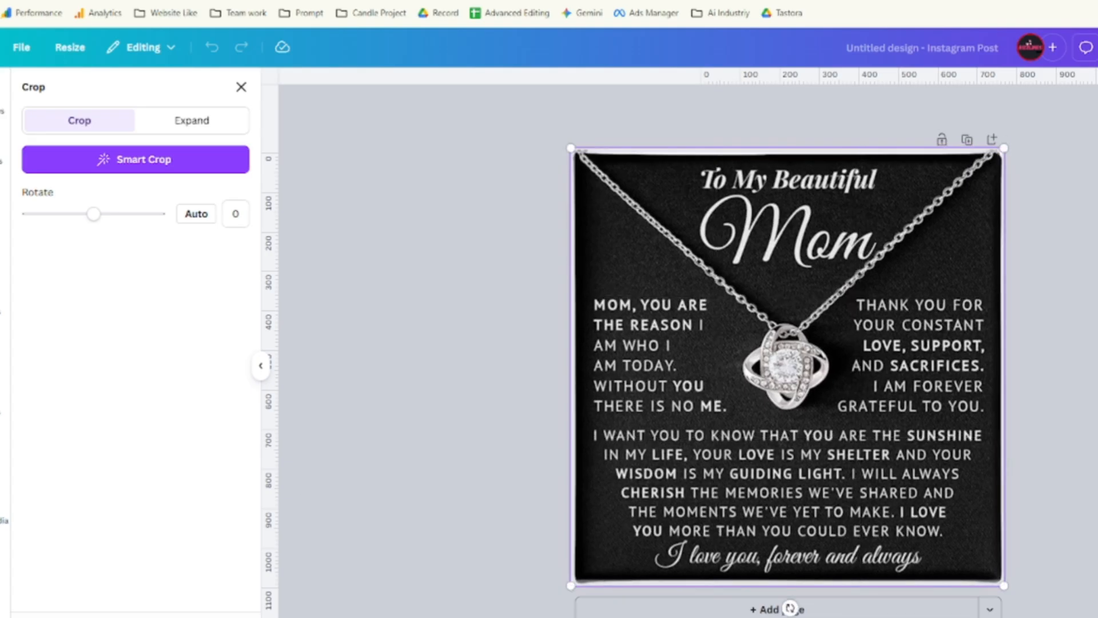
click(789, 602)
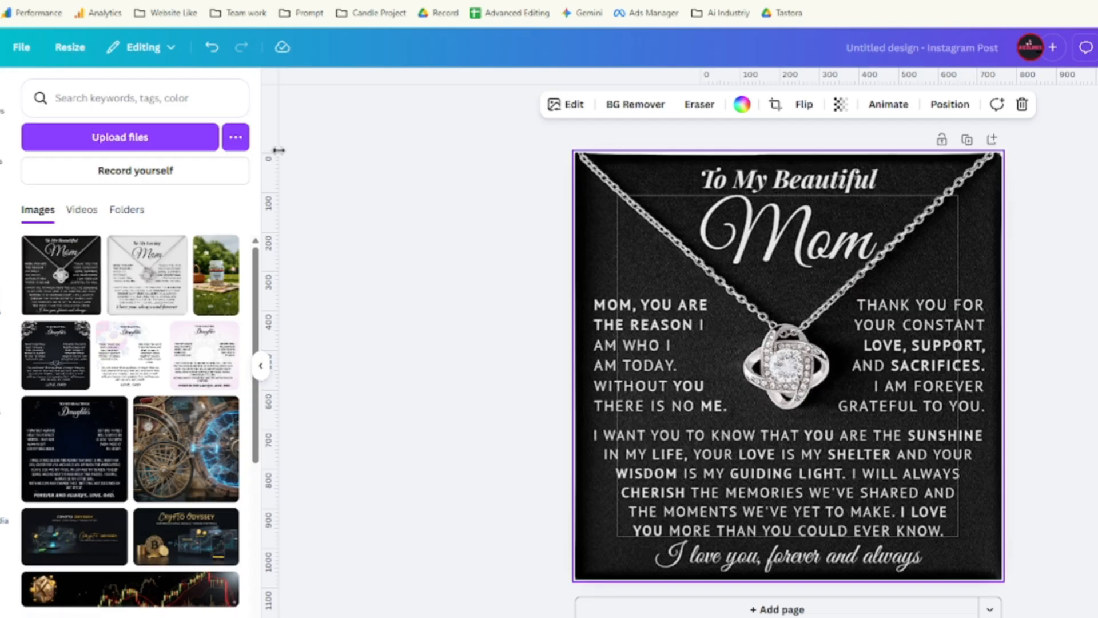
Add a vertical guide, then detach the background image and delete it.
drag(278, 149, 314, 150)
right_click(687, 259)
click(784, 564)
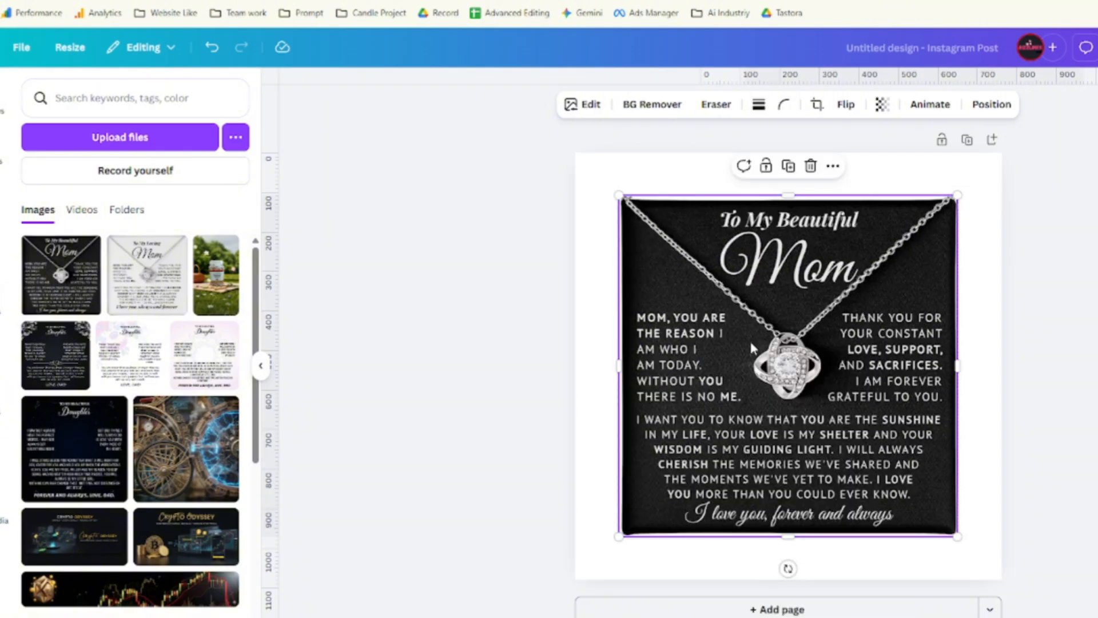
drag(752, 348, 276, 407)
click(723, 216)
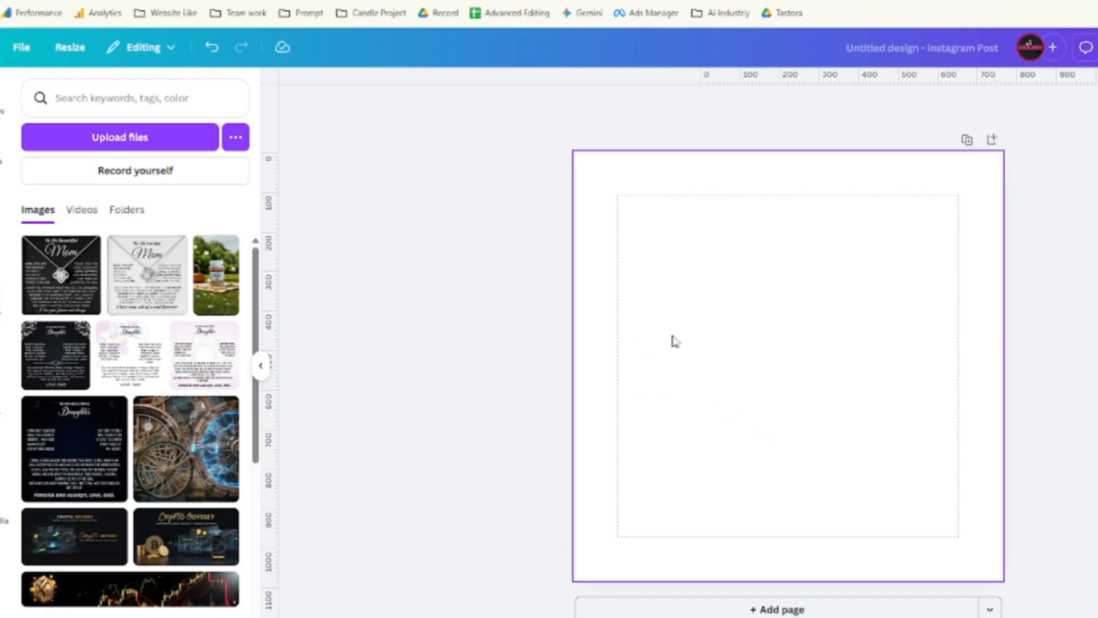
Re-add the Mom image, align it top-left and stretch it to fill the page.
click(76, 288)
drag(815, 323, 714, 231)
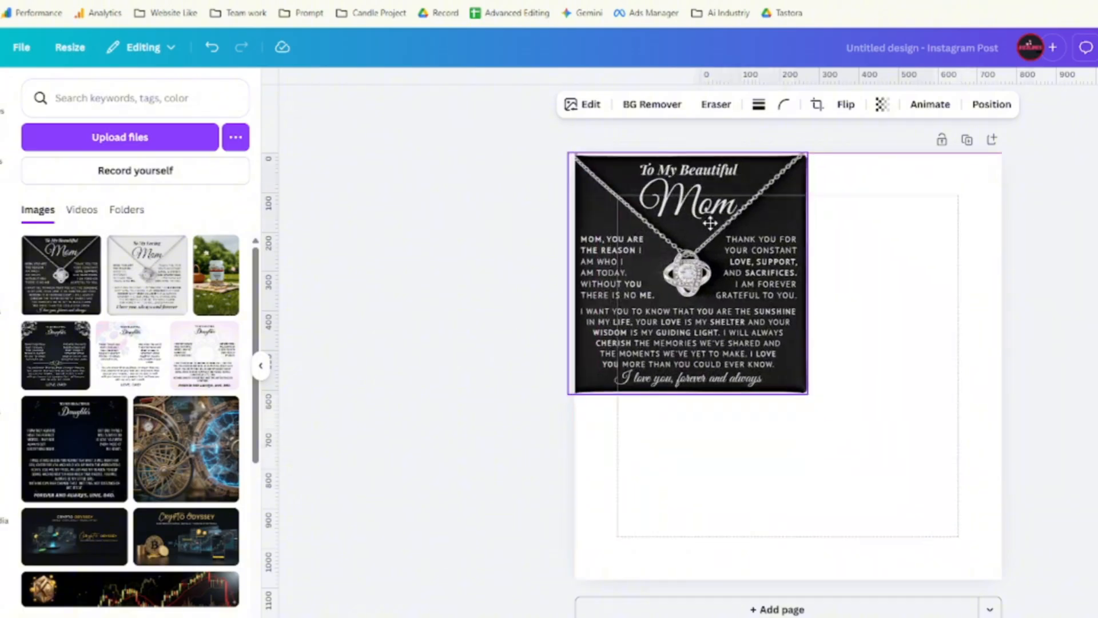
mouse_move(733, 348)
mouse_down()
mouse_move(792, 367)
mouse_move(741, 350)
mouse_up()
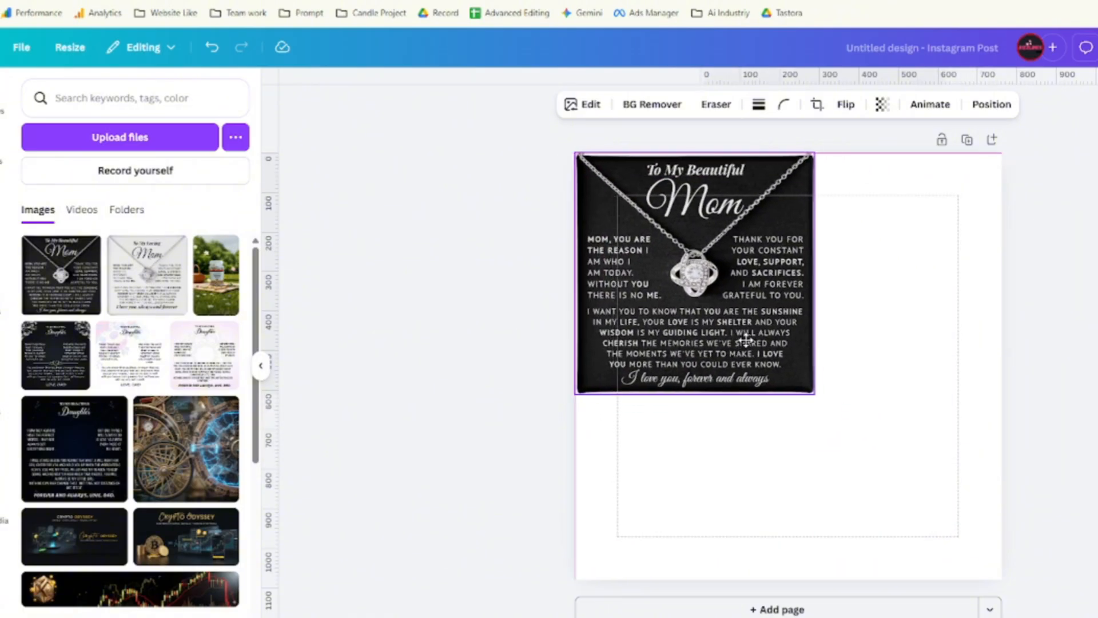
drag(813, 395, 996, 586)
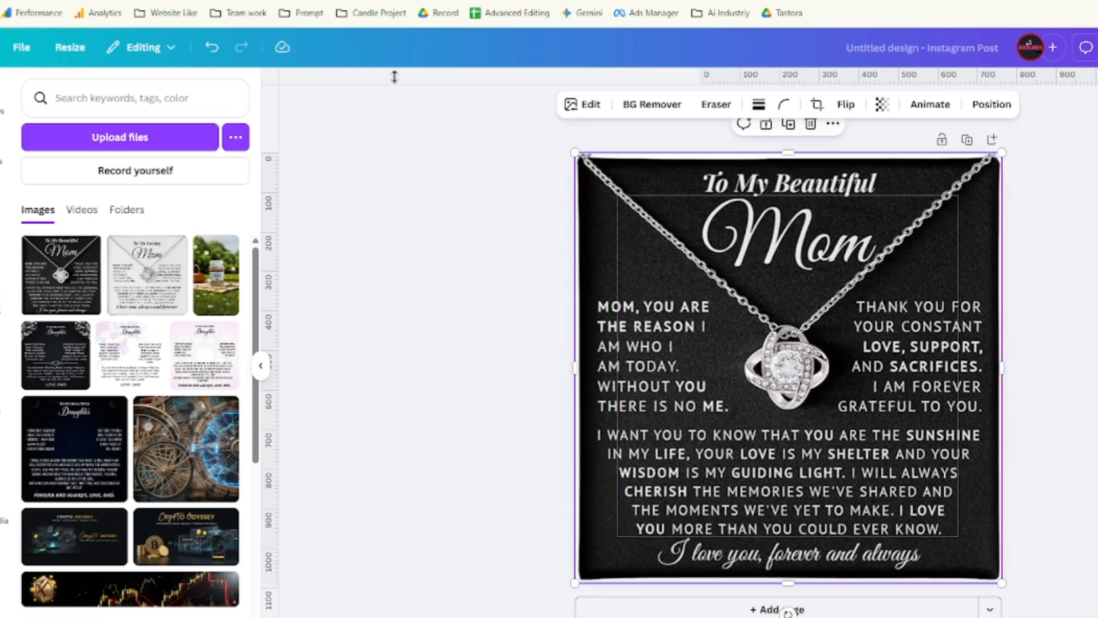
drag(400, 80, 434, 256)
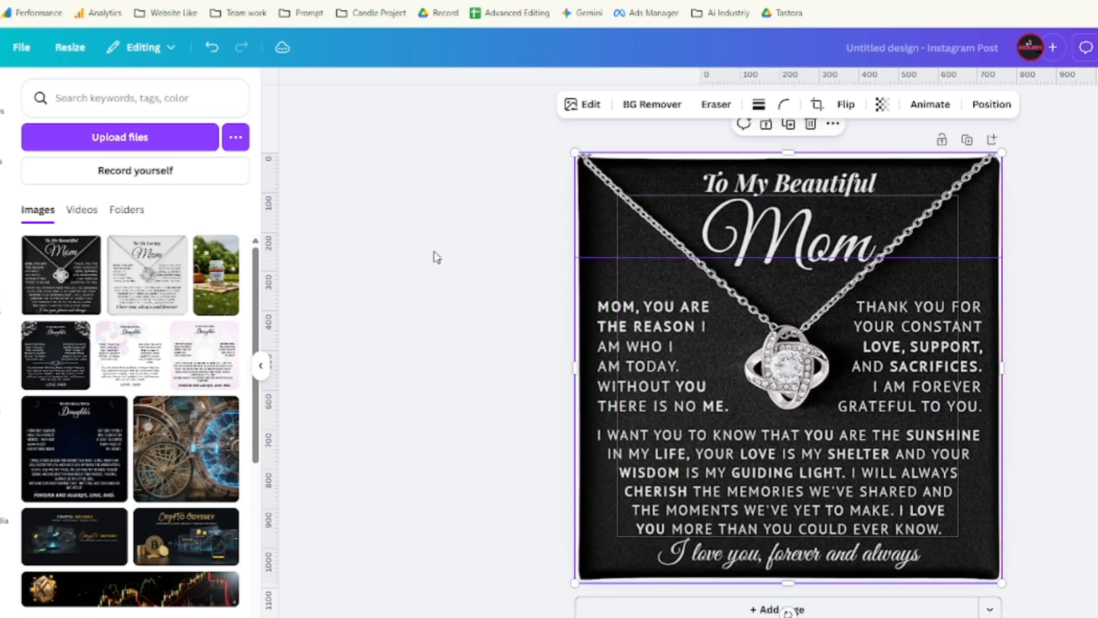
drag(605, 258, 592, 72)
Check that rulers and guides are shown, then remove a trial vertical guide.
click(21, 47)
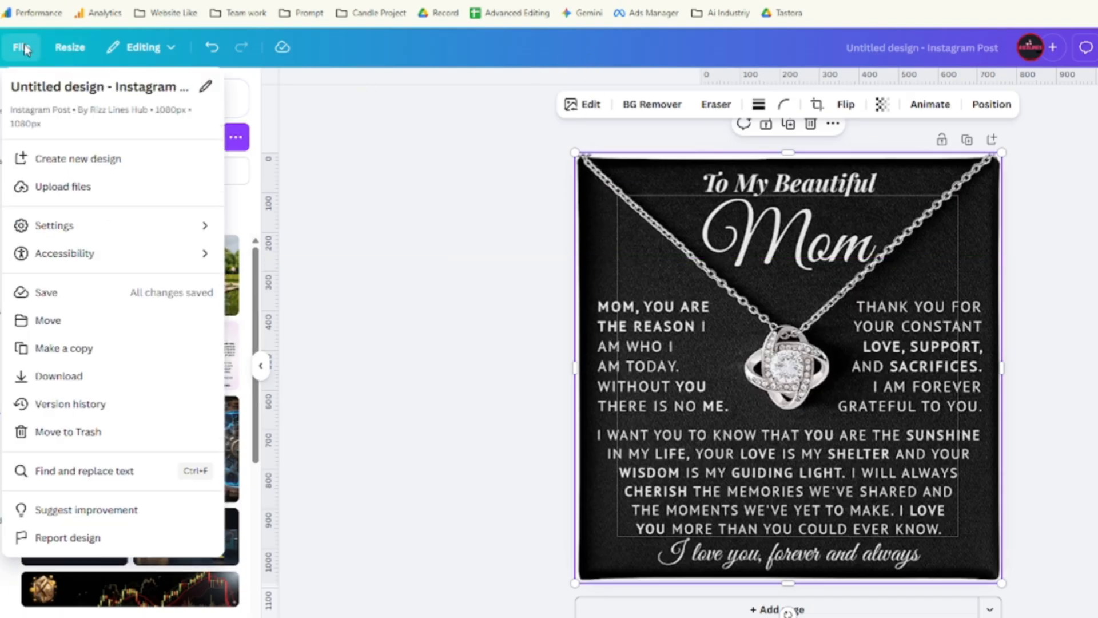
mouse_move(79, 227)
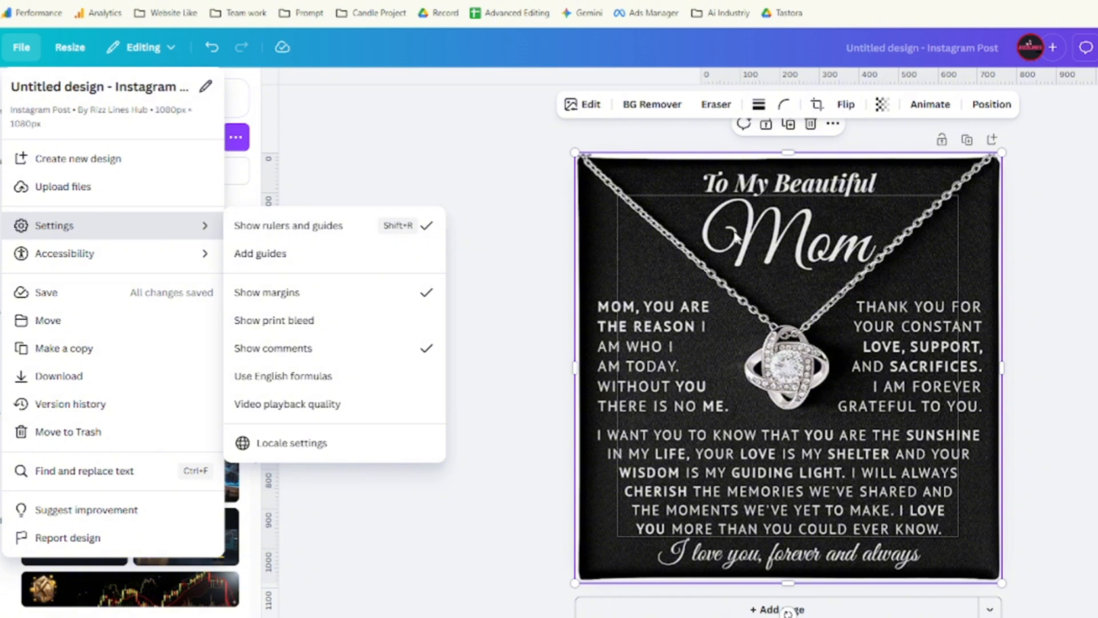
click(678, 233)
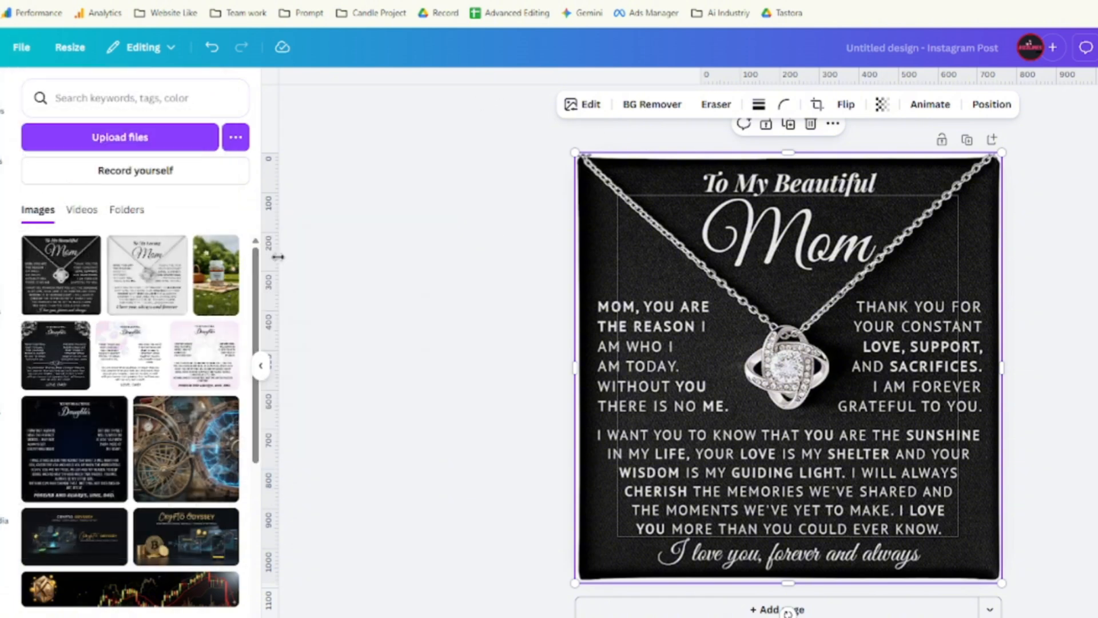
drag(276, 256, 597, 295)
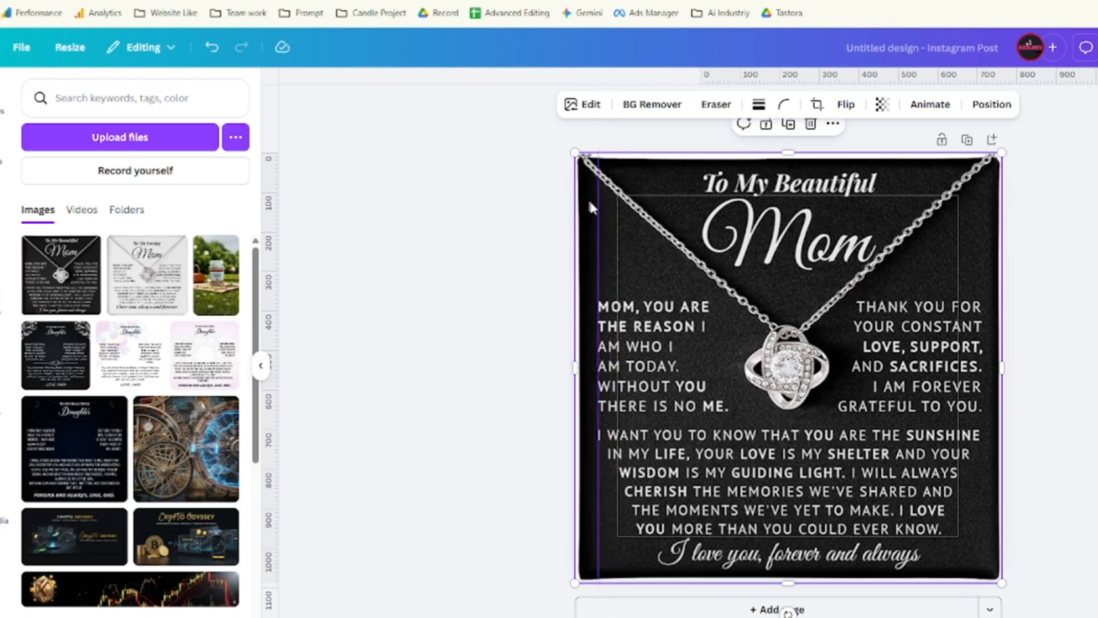
drag(597, 209, 728, 300)
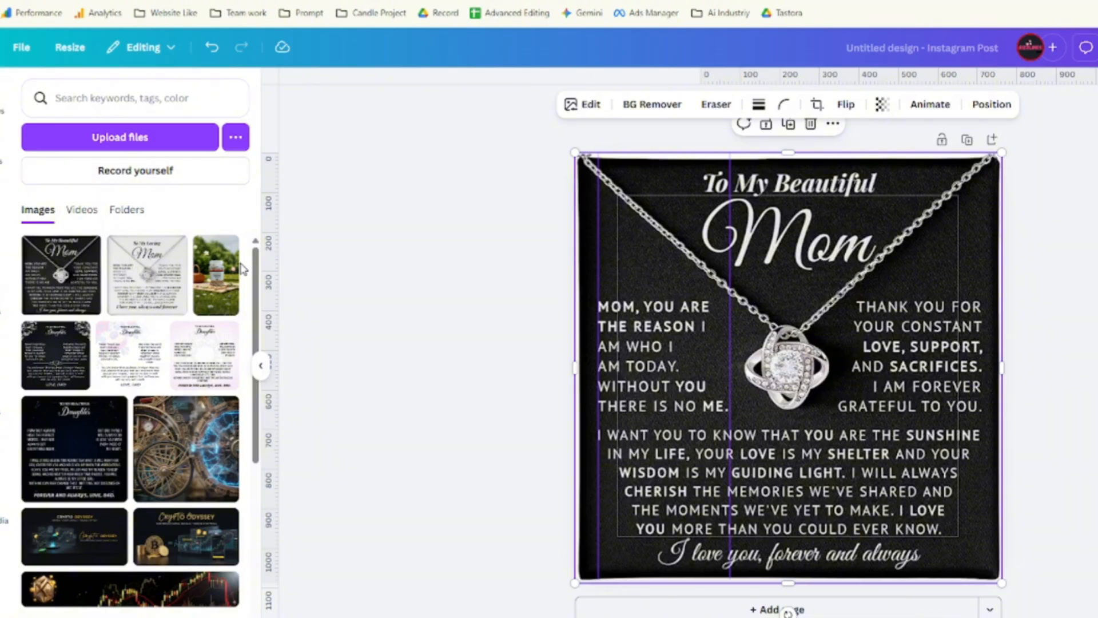
Add vertical guides at 665 and the right verse column, plus a guide above the paragraph.
drag(275, 289, 840, 298)
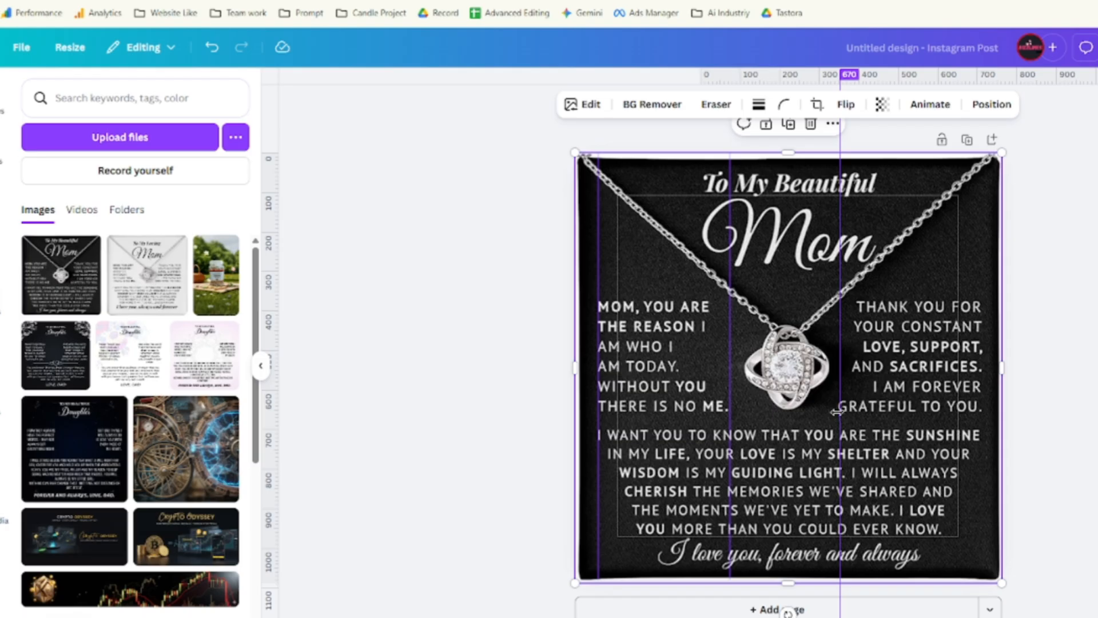
drag(836, 411, 835, 413)
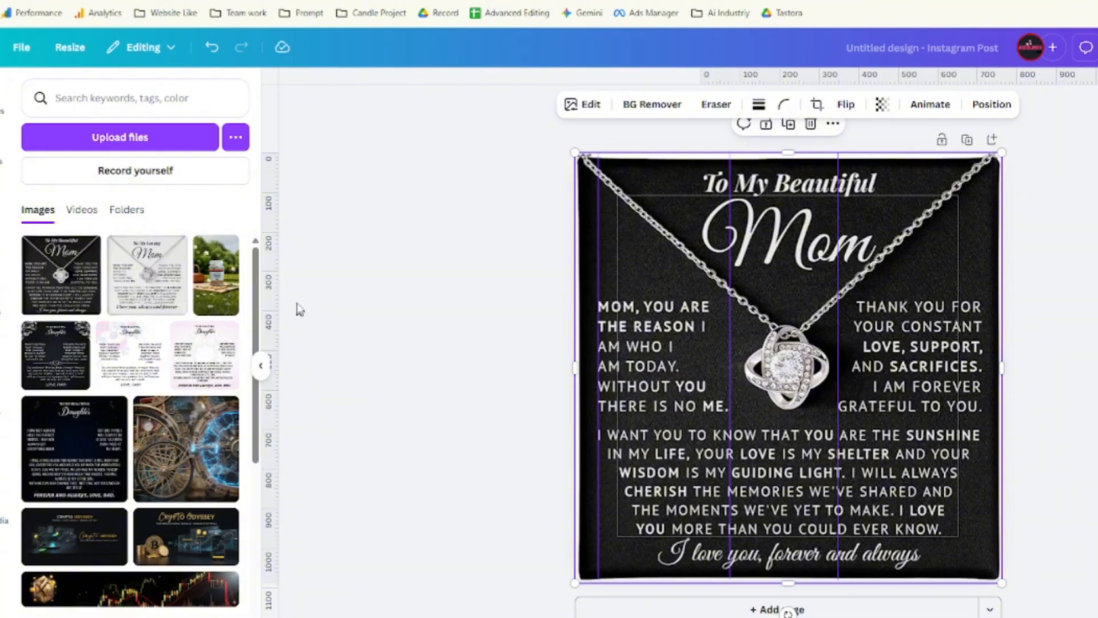
drag(276, 297, 984, 307)
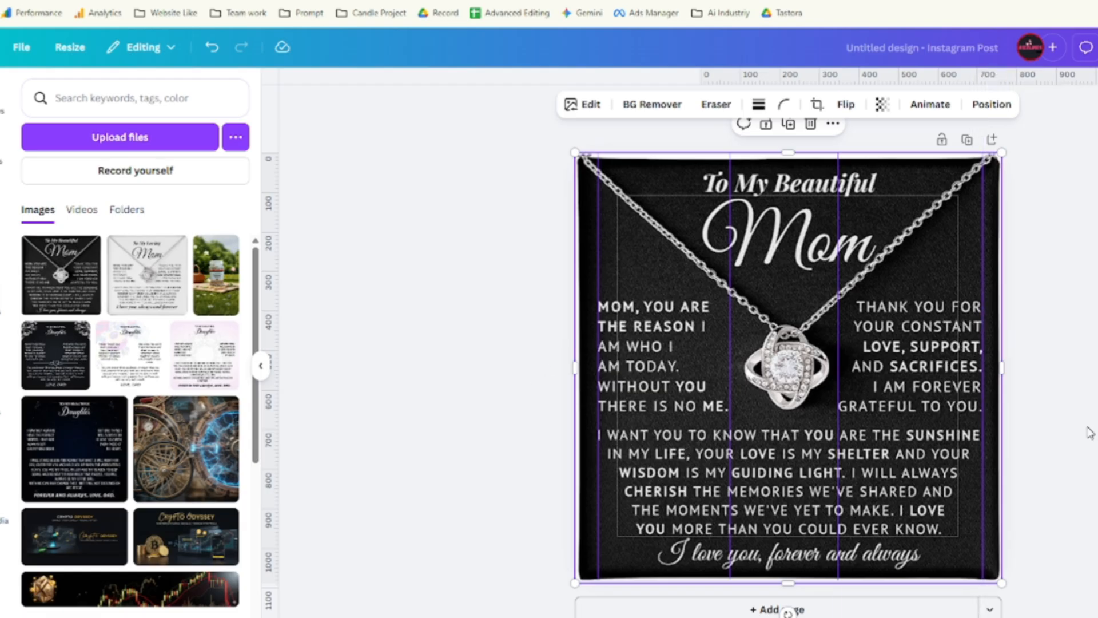
drag(511, 78, 571, 430)
Add a horizontal guide above the verse columns and one below the centred paragraph.
drag(524, 80, 551, 298)
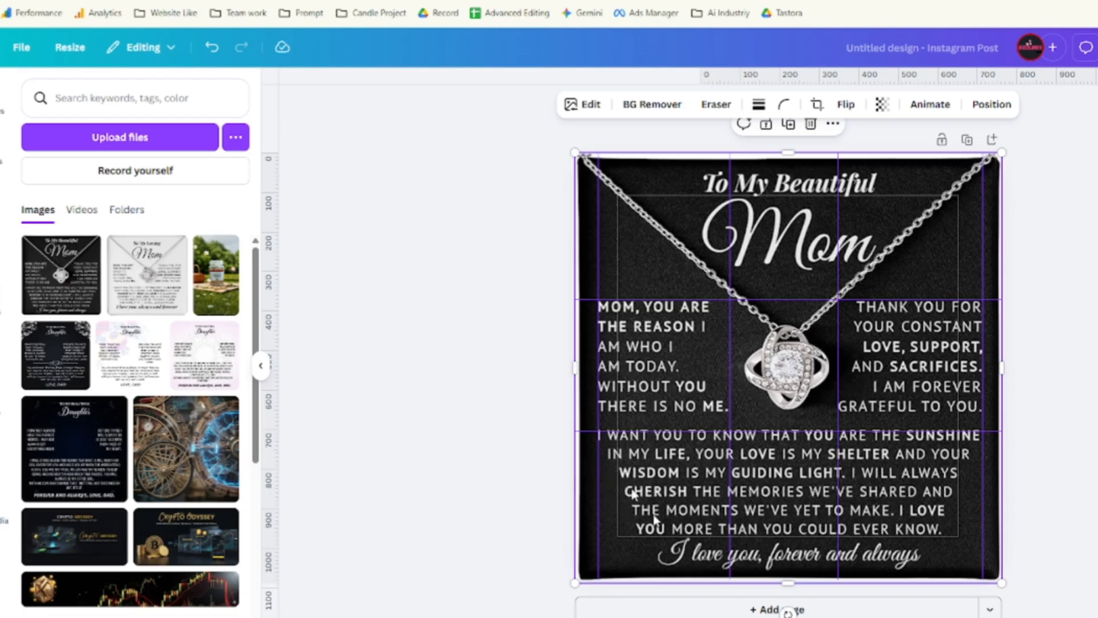
drag(492, 83, 554, 537)
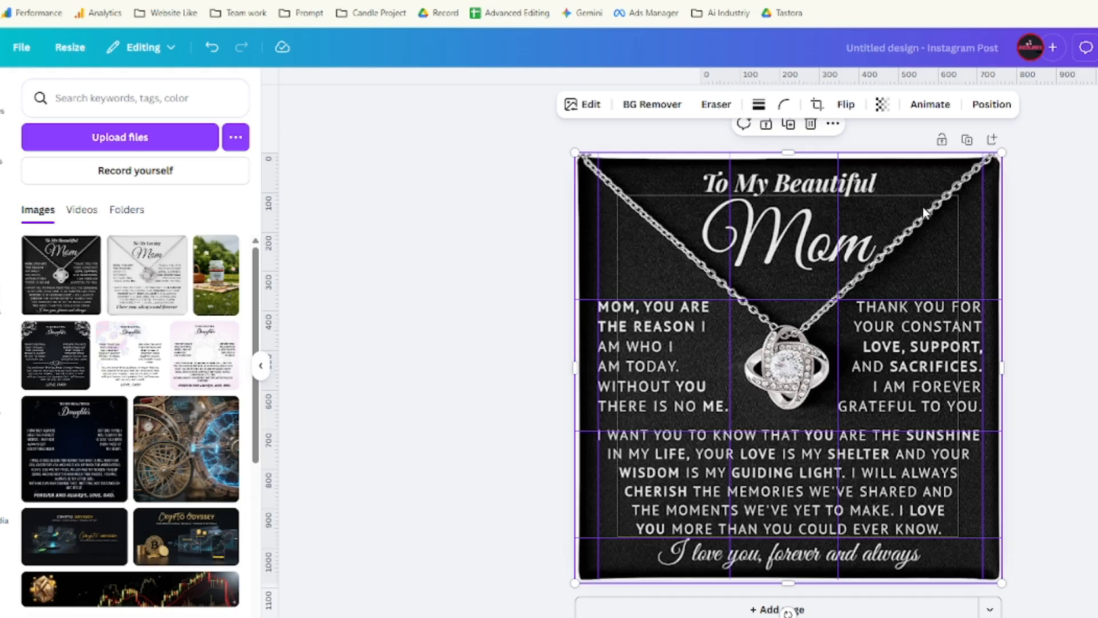
click(967, 140)
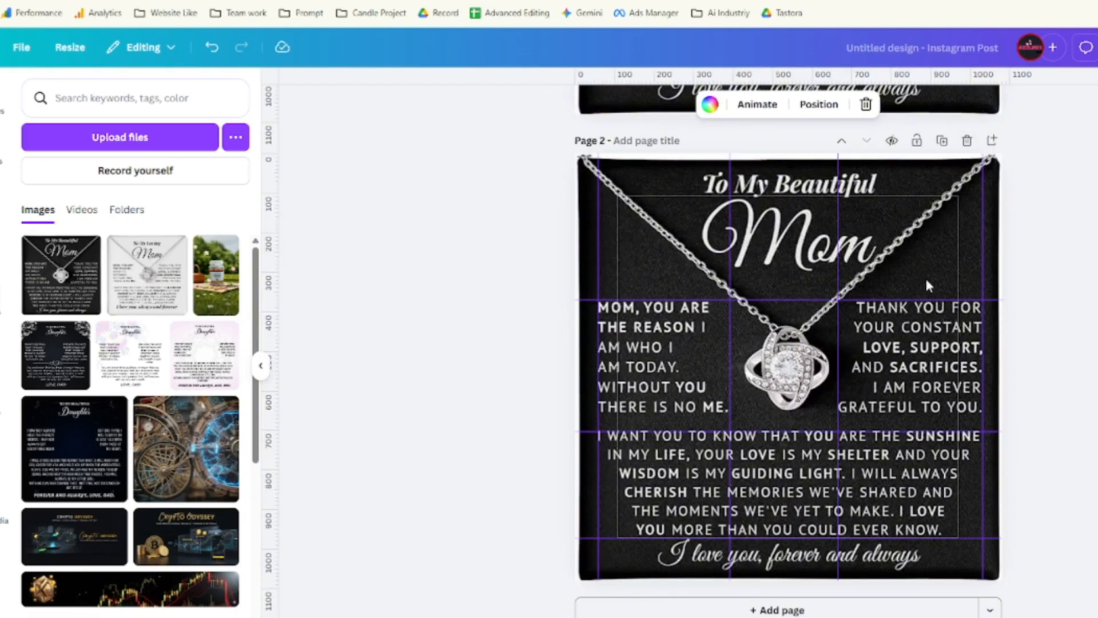
scroll(925, 276, up, 5)
scroll(926, 319, down, 4)
right_click(776, 400)
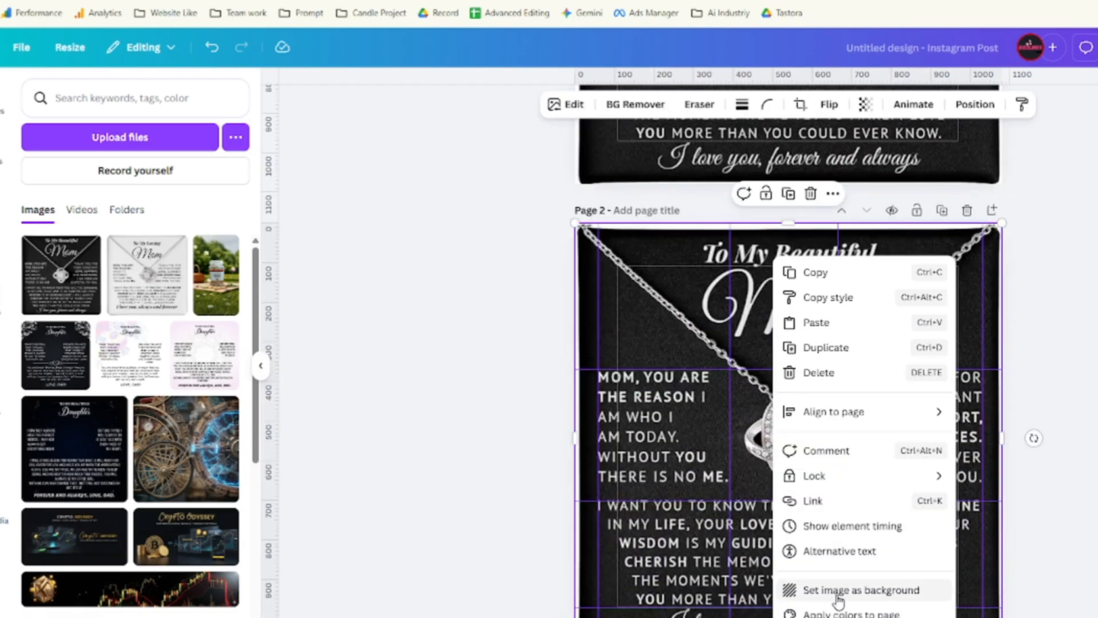
click(758, 440)
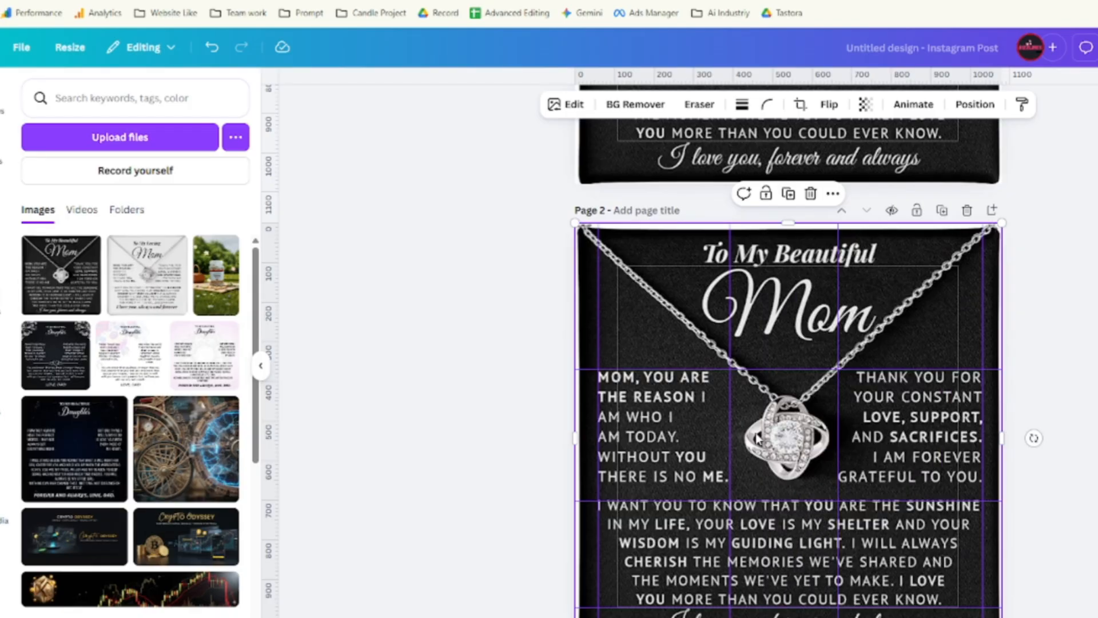
drag(759, 439, 832, 440)
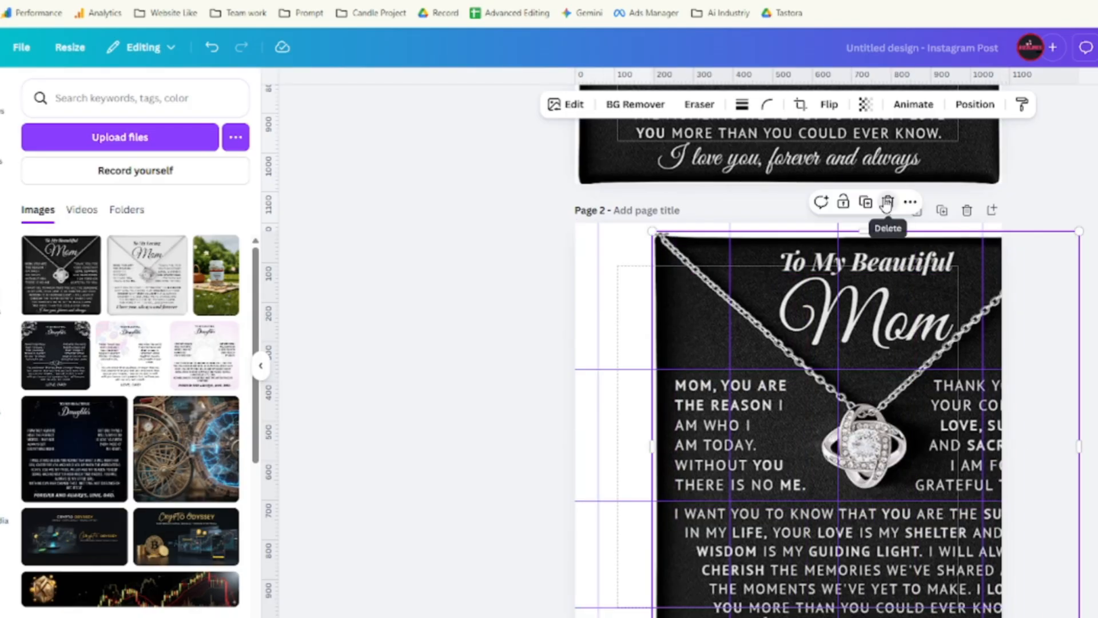
click(887, 201)
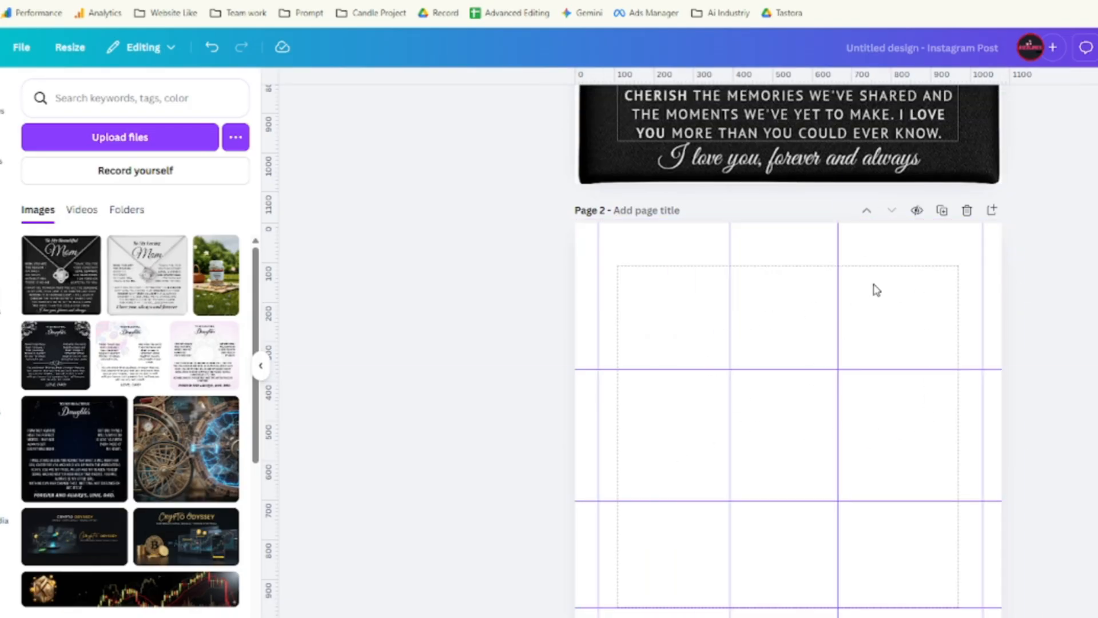
scroll(720, 345, down, 2)
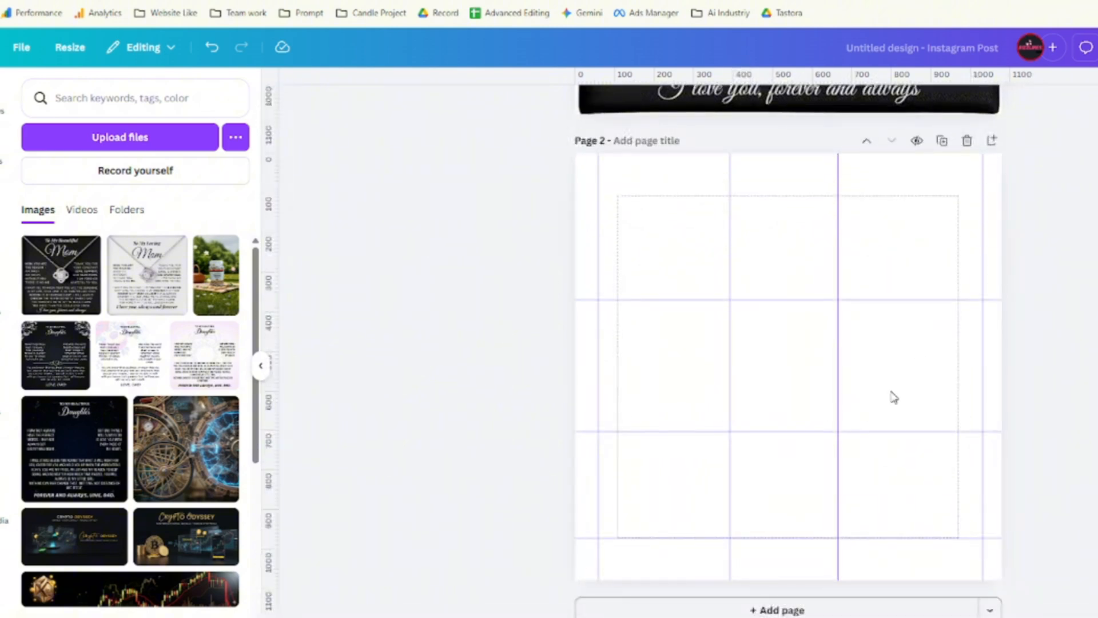
scroll(836, 378, up, 10)
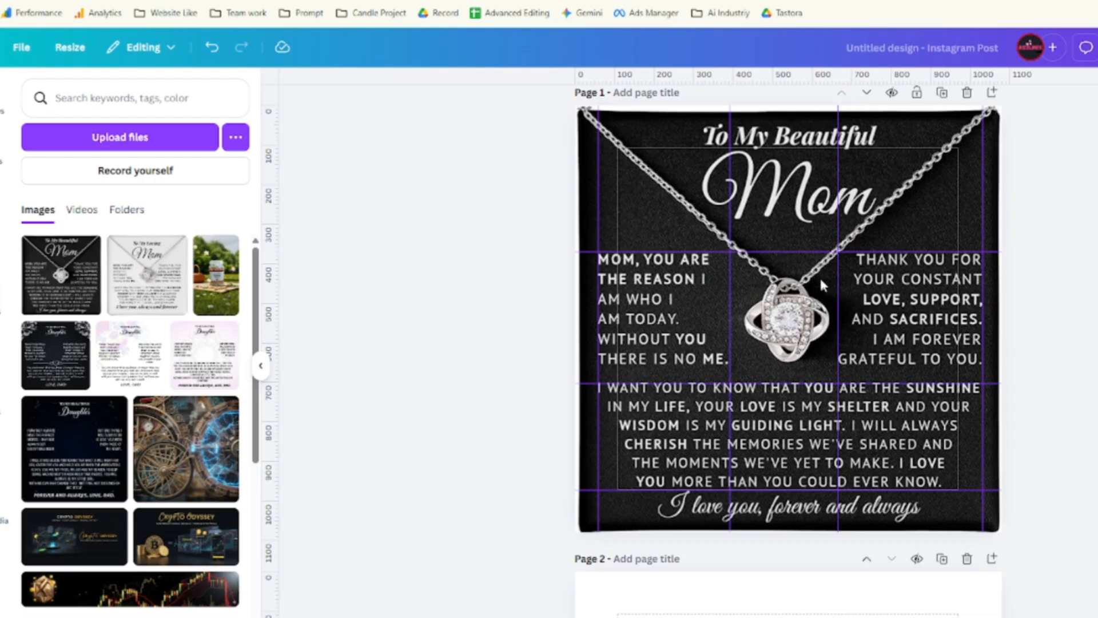
scroll(819, 276, down, 10)
scroll(808, 343, up, 8)
scroll(799, 250, up, 3)
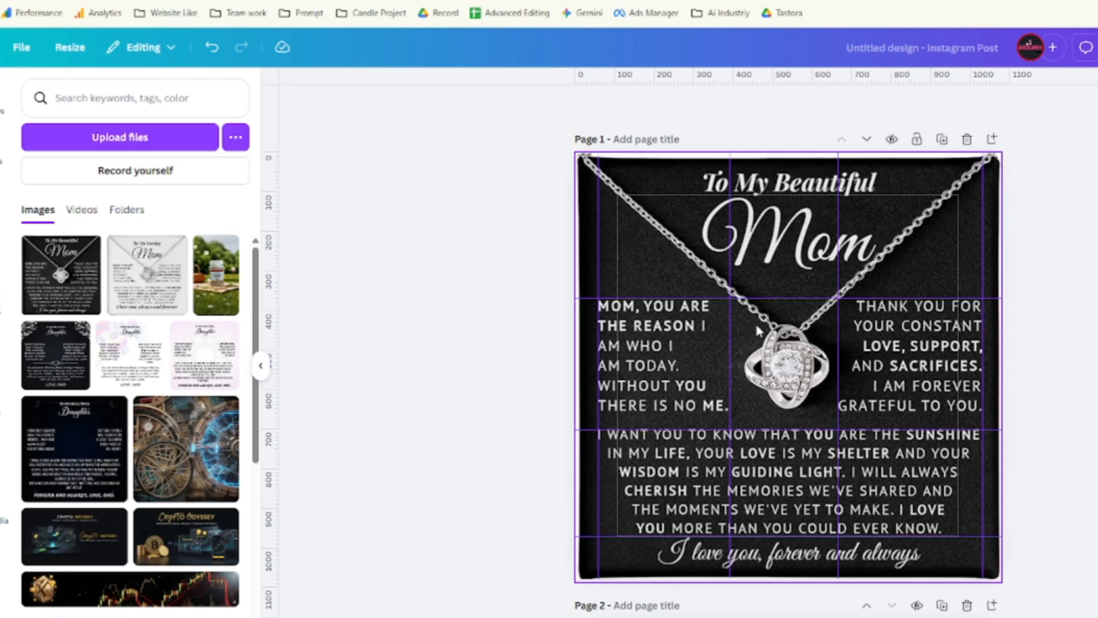
scroll(769, 338, down, 9)
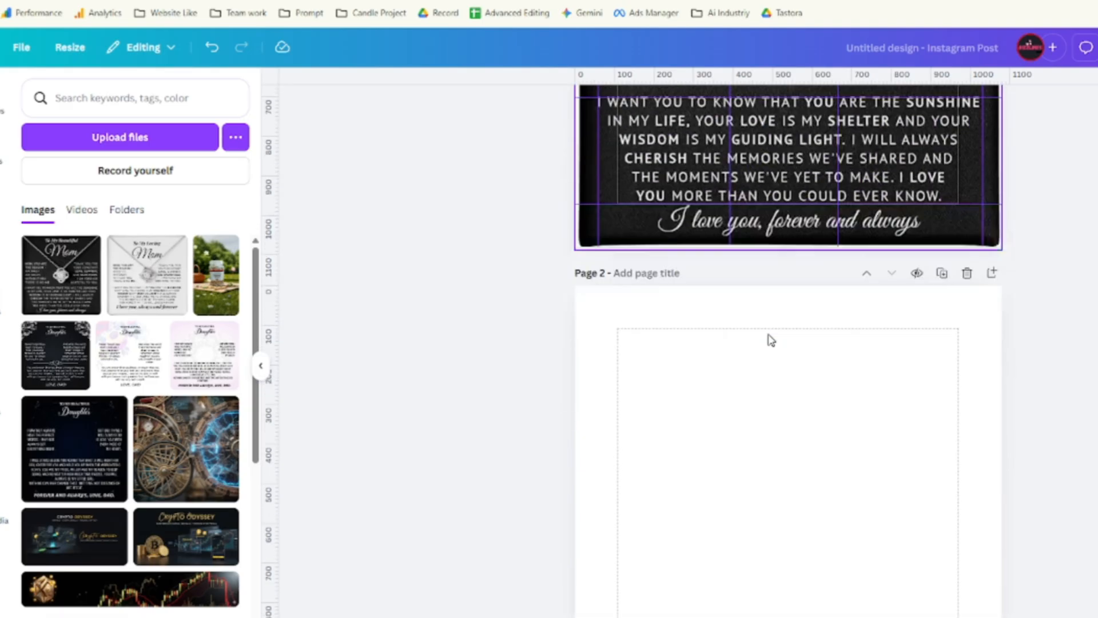
scroll(769, 235, up, 7)
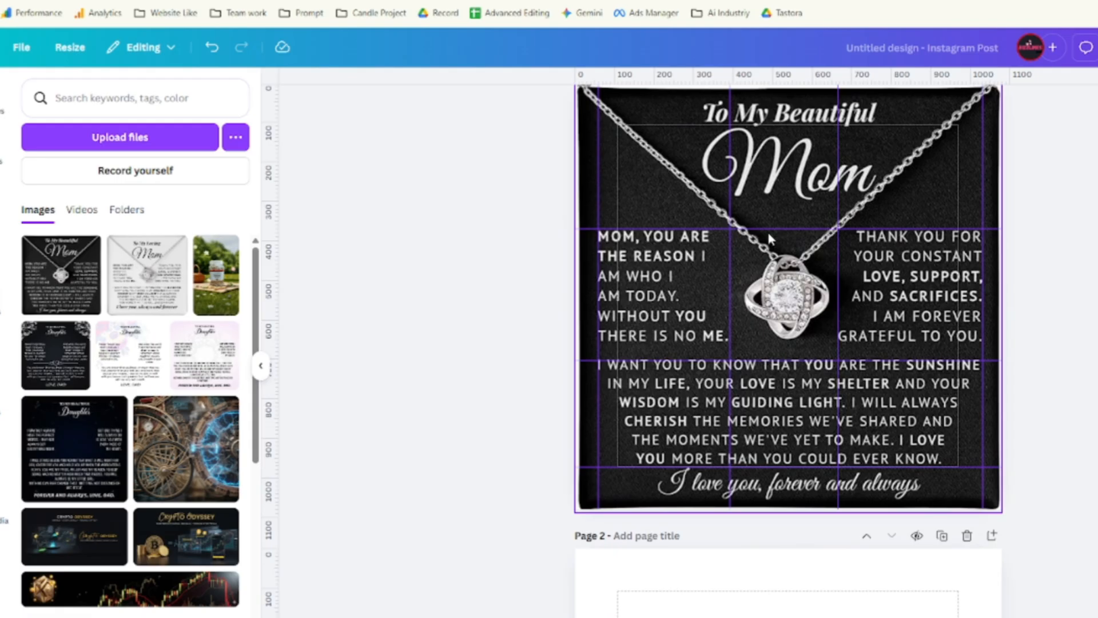
scroll(767, 232, down, 10)
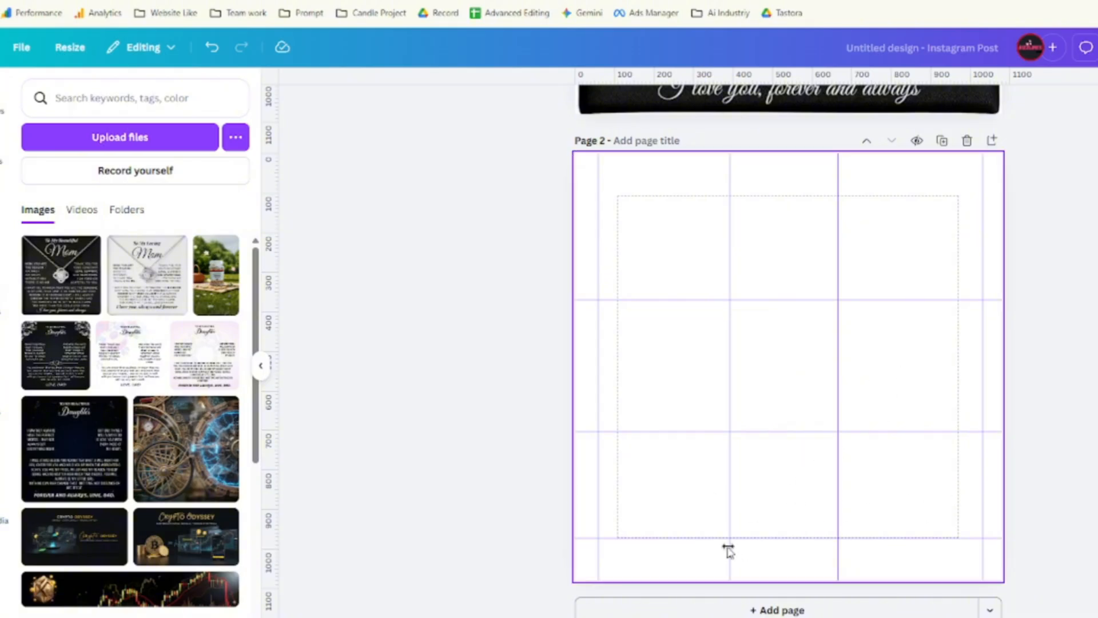
scroll(797, 449, up, 1)
scroll(796, 449, up, 8)
scroll(680, 443, down, 3)
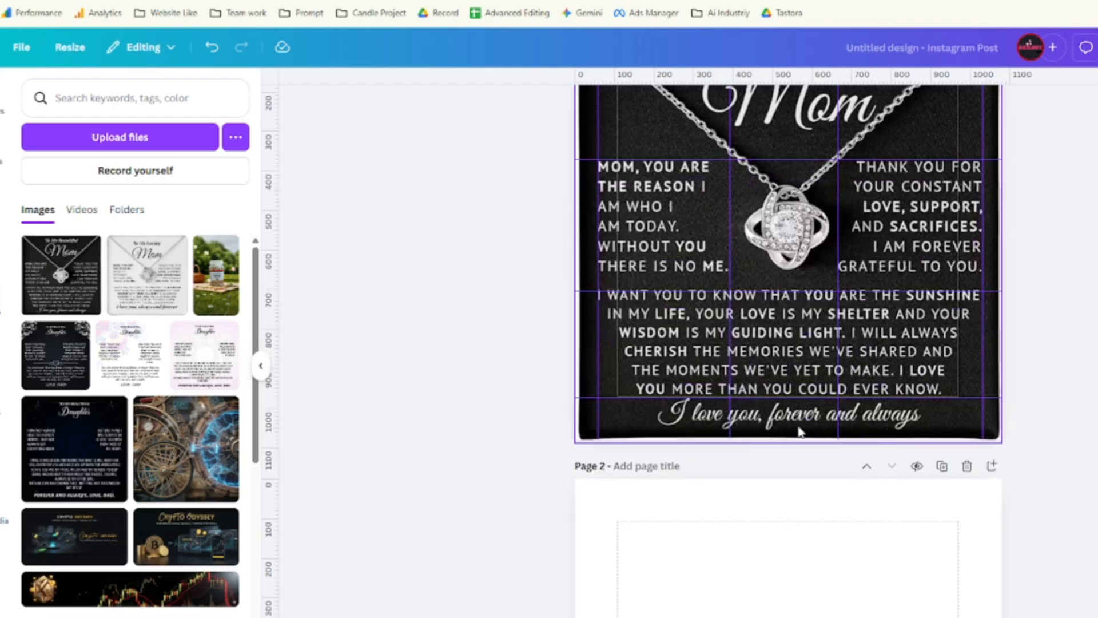
scroll(801, 435, down, 5)
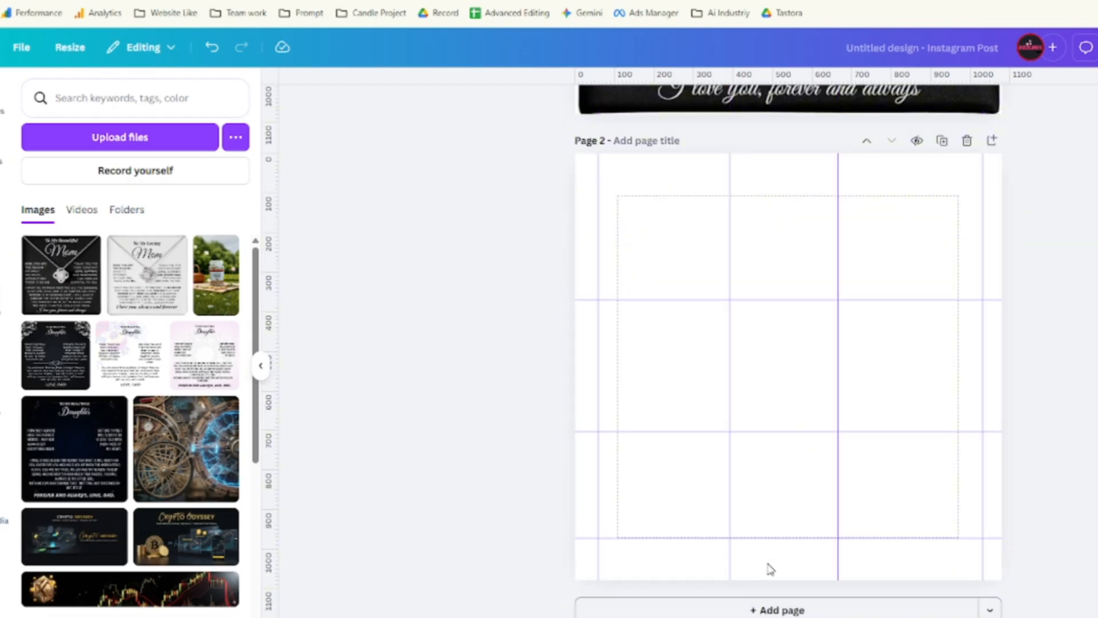
Pick the maroon #381F27 from the Pinterest card with ColorZilla, then return to Canva.
click(117, 1)
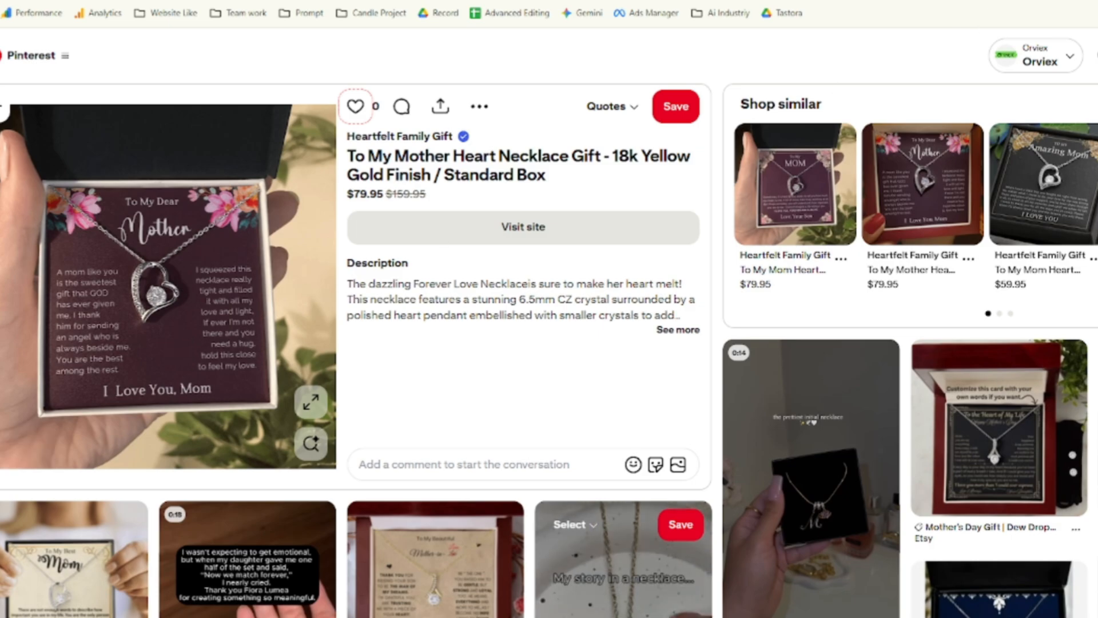
click(1087, 1)
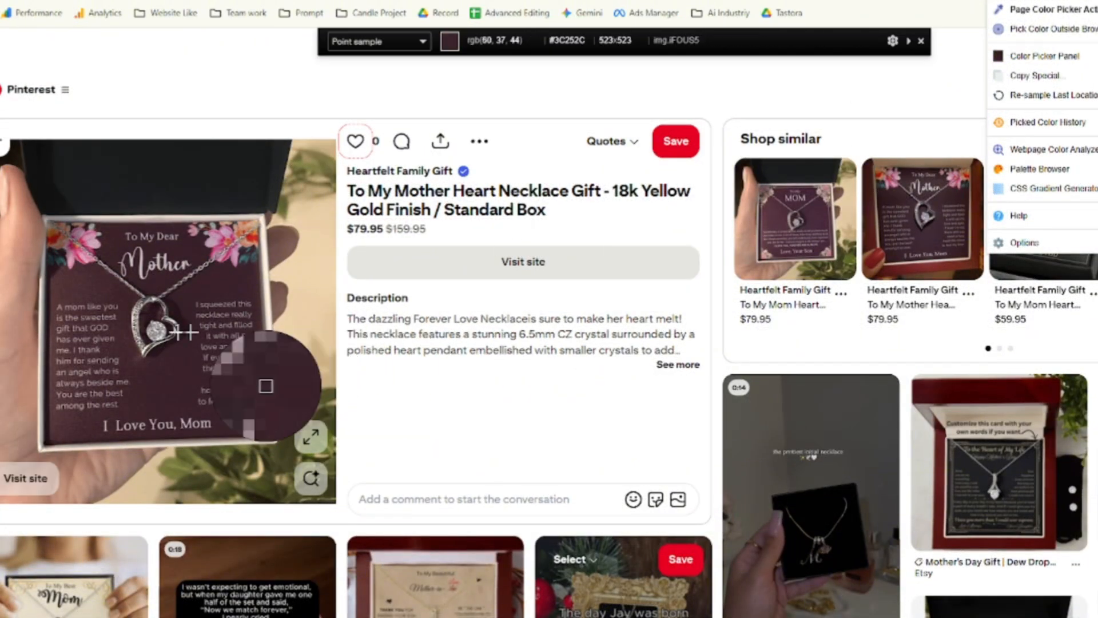
click(156, 370)
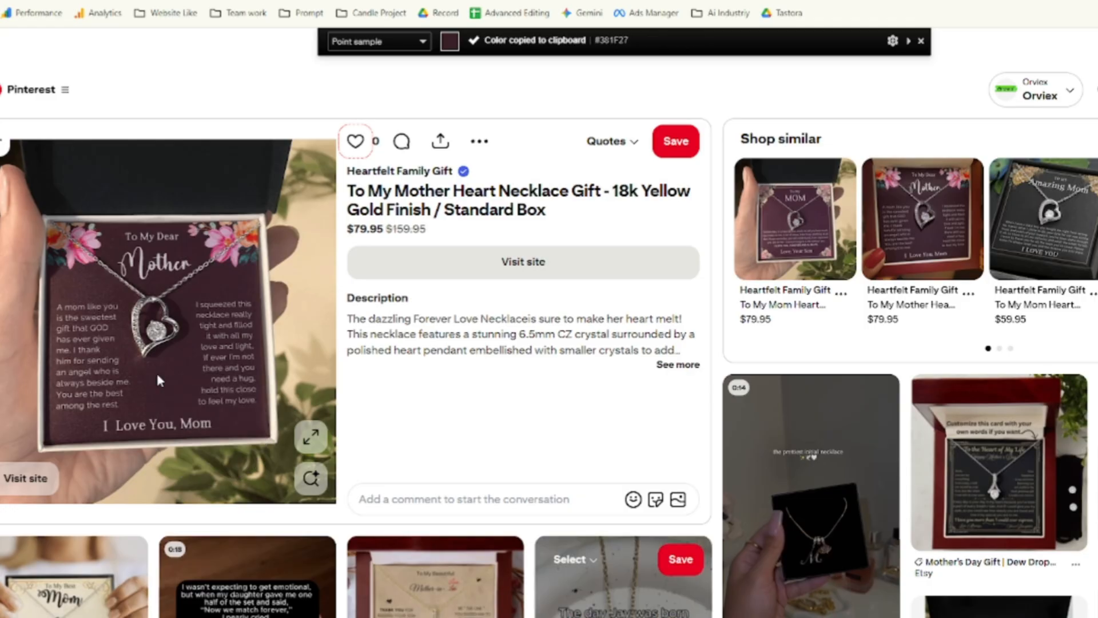
key(ctrl+Tab)
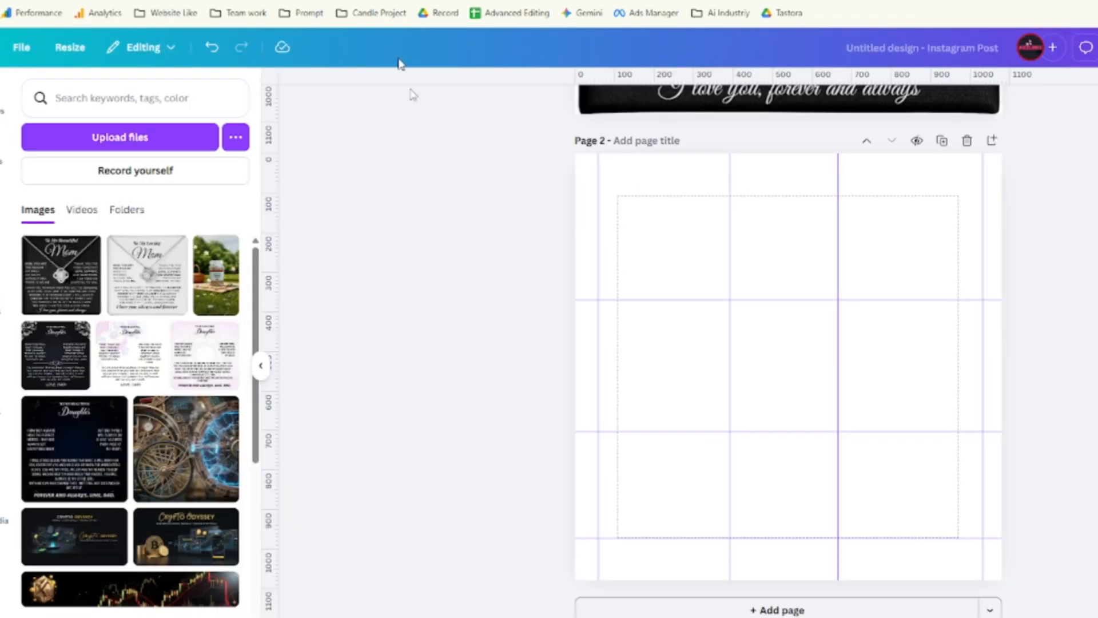
Paste #381F27 as Page 2's background colour and compare it with the Pinterest pin.
click(776, 244)
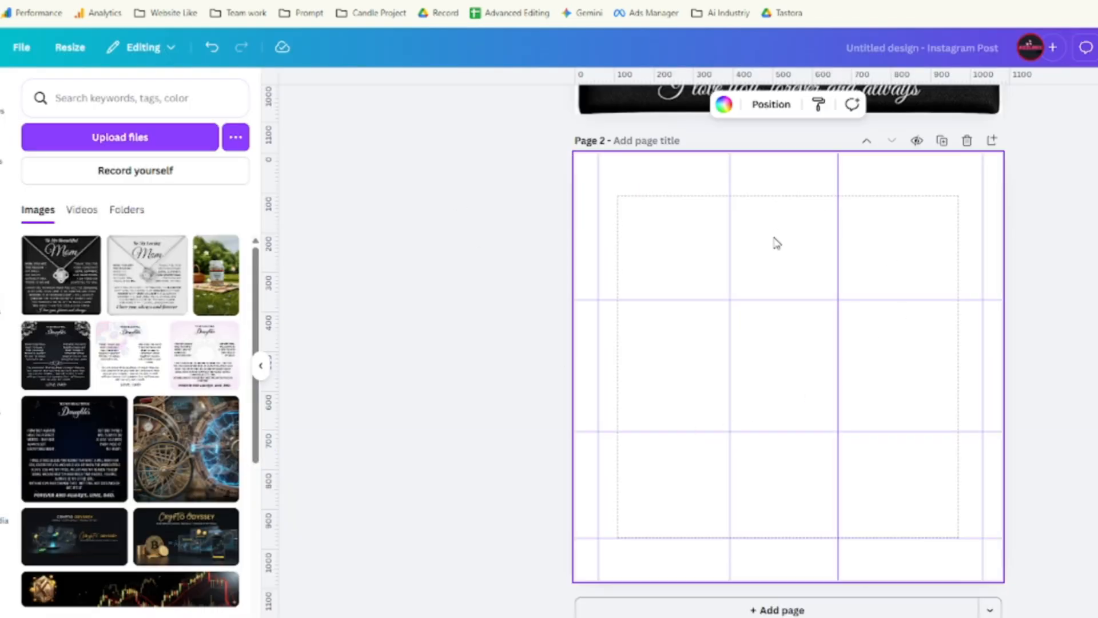
click(724, 107)
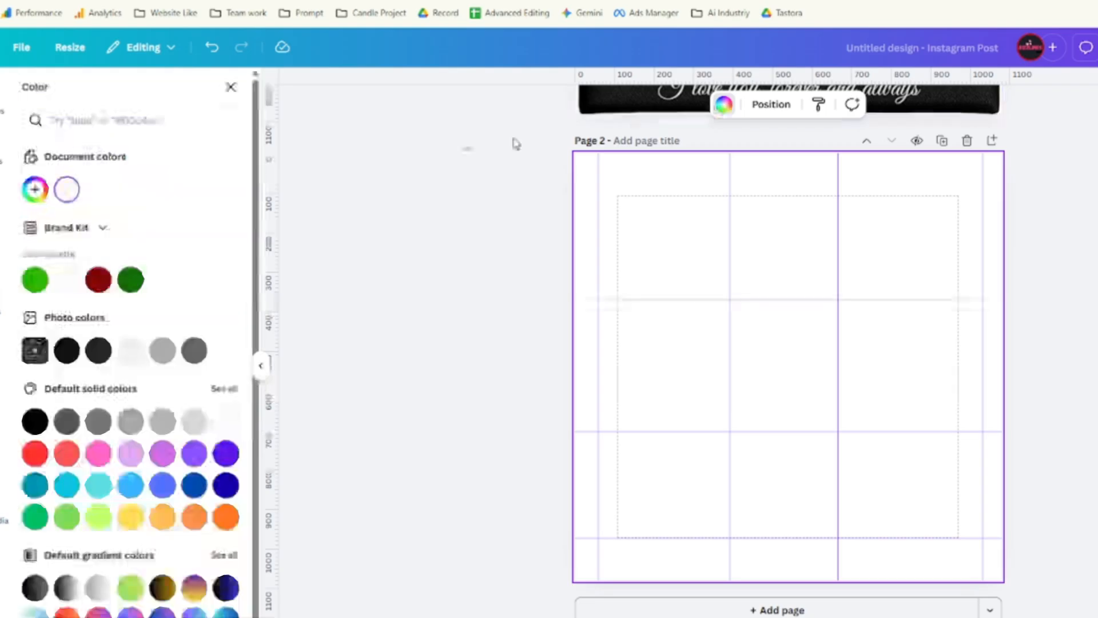
click(69, 191)
key(ctrl+v)
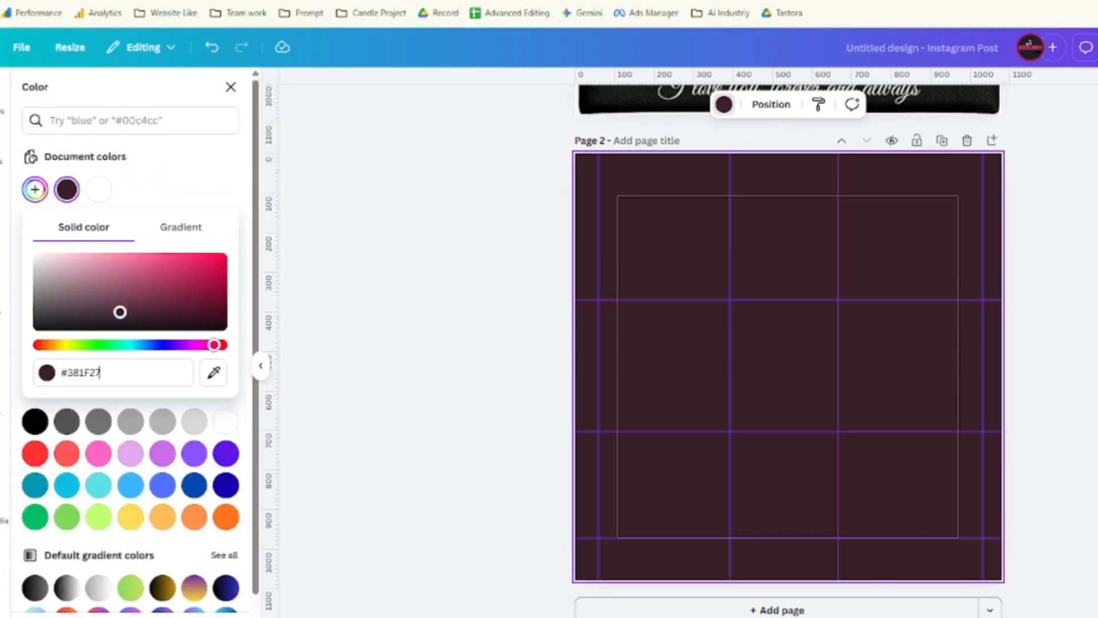
click(771, 332)
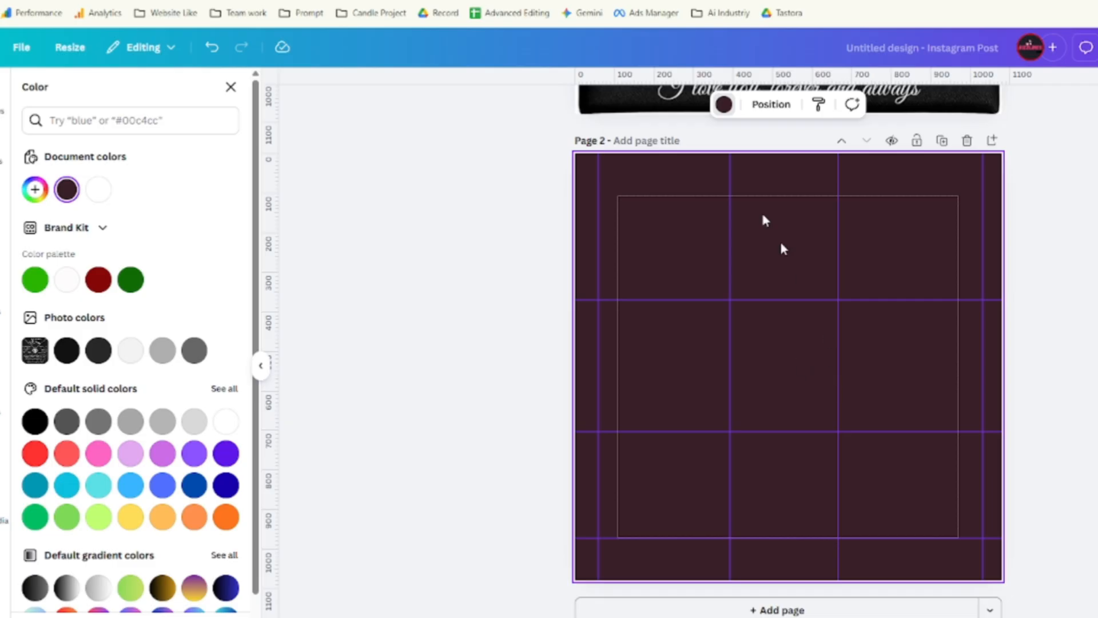
key(ctrl+Tab)
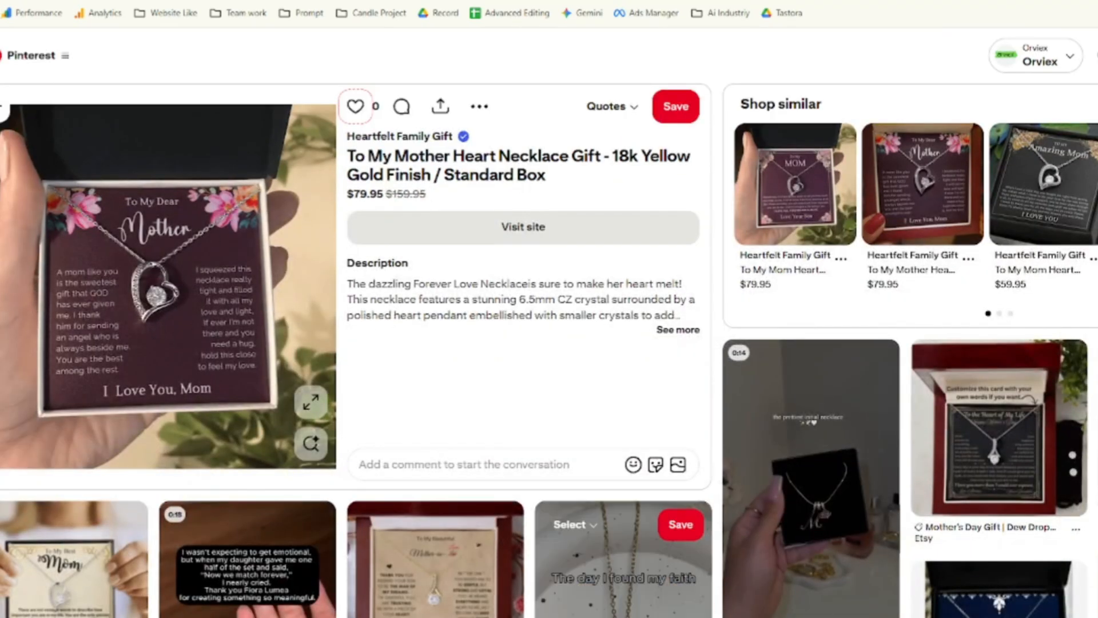
key(ctrl+shift+Tab)
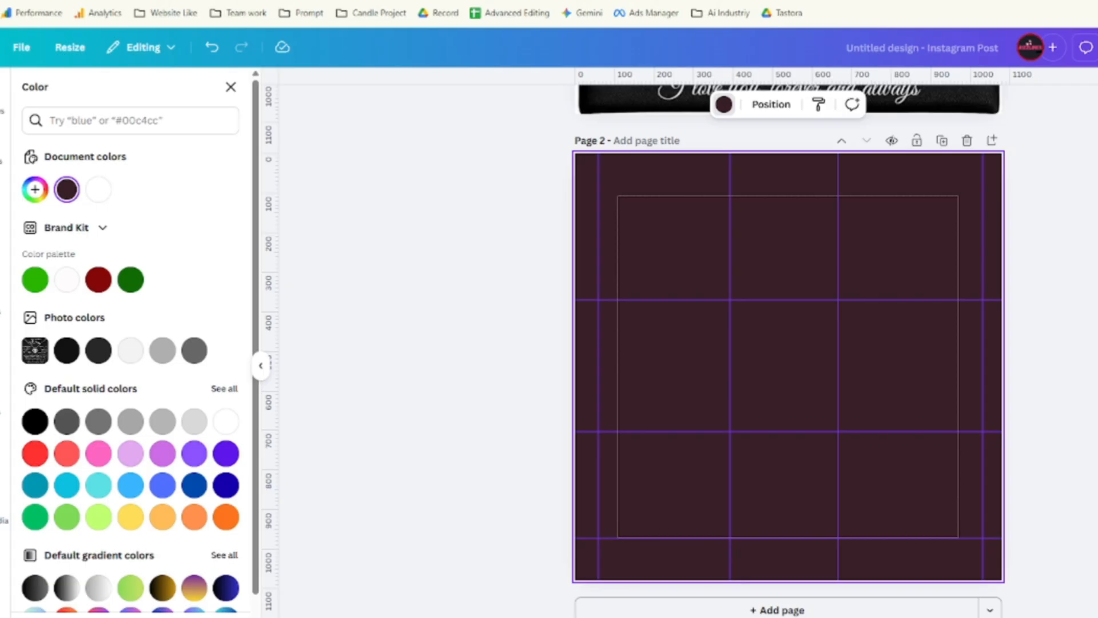
Search elements for 'flower' and filter the results to graphics.
key(Escape)
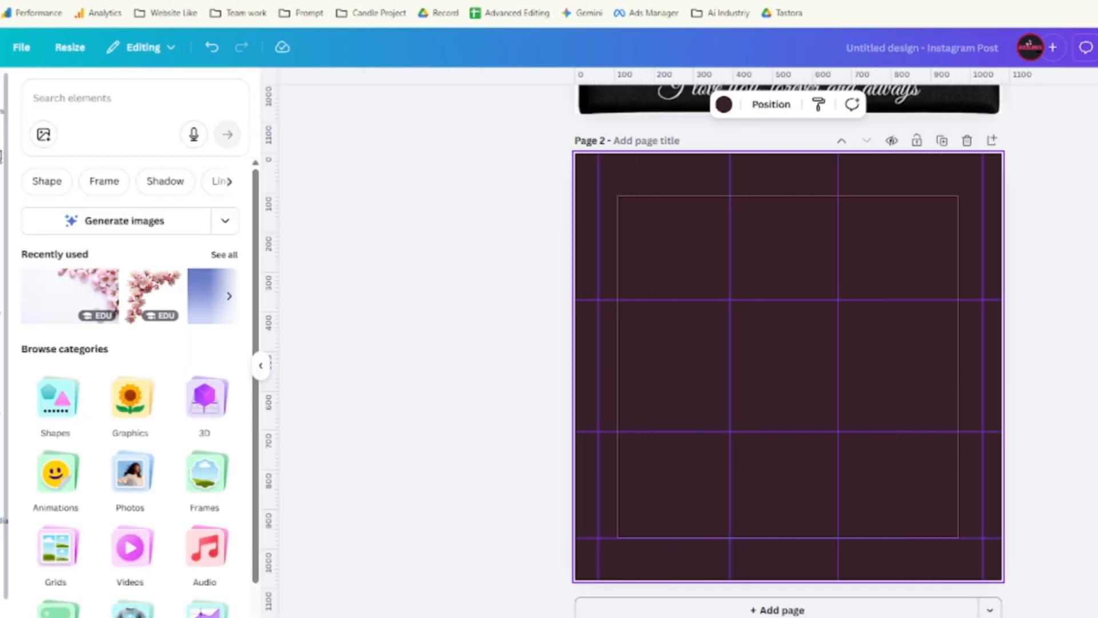
click(150, 95)
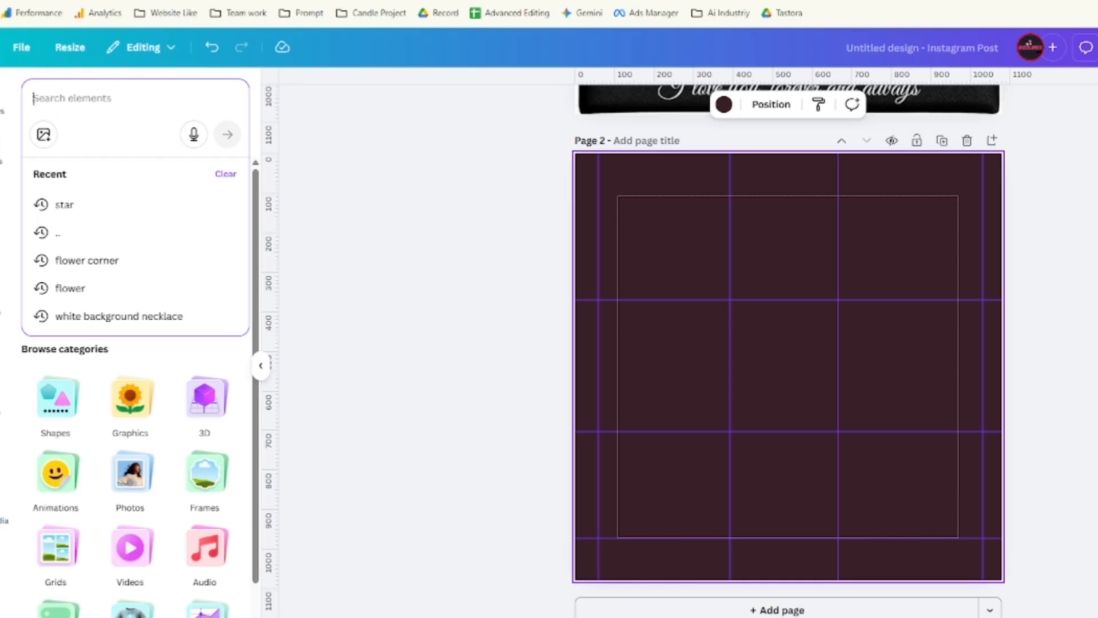
text(flower)
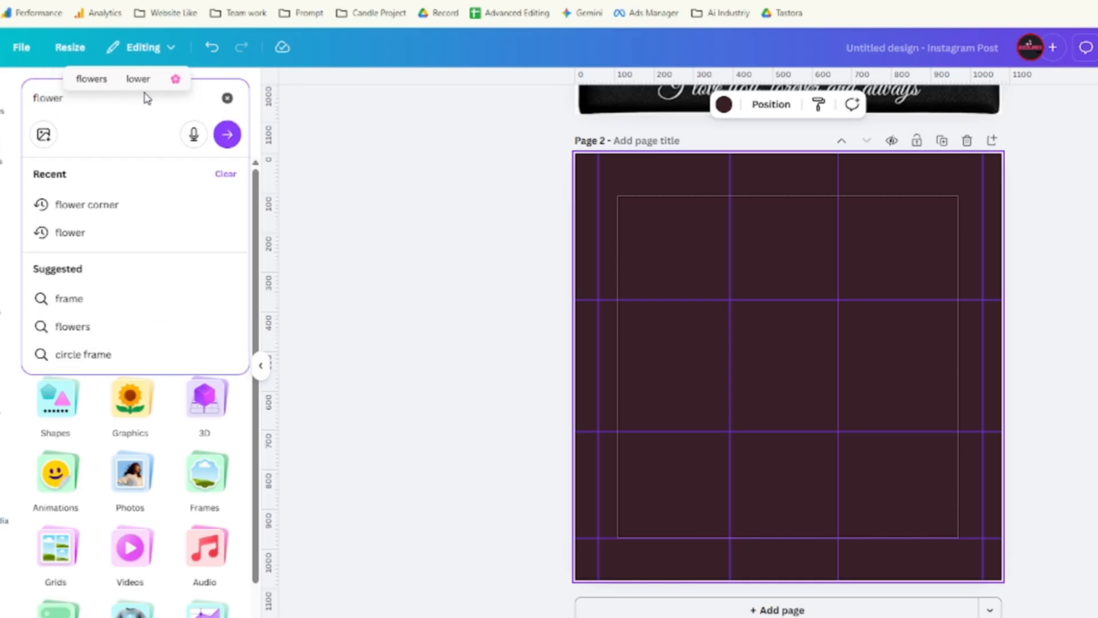
key(Return)
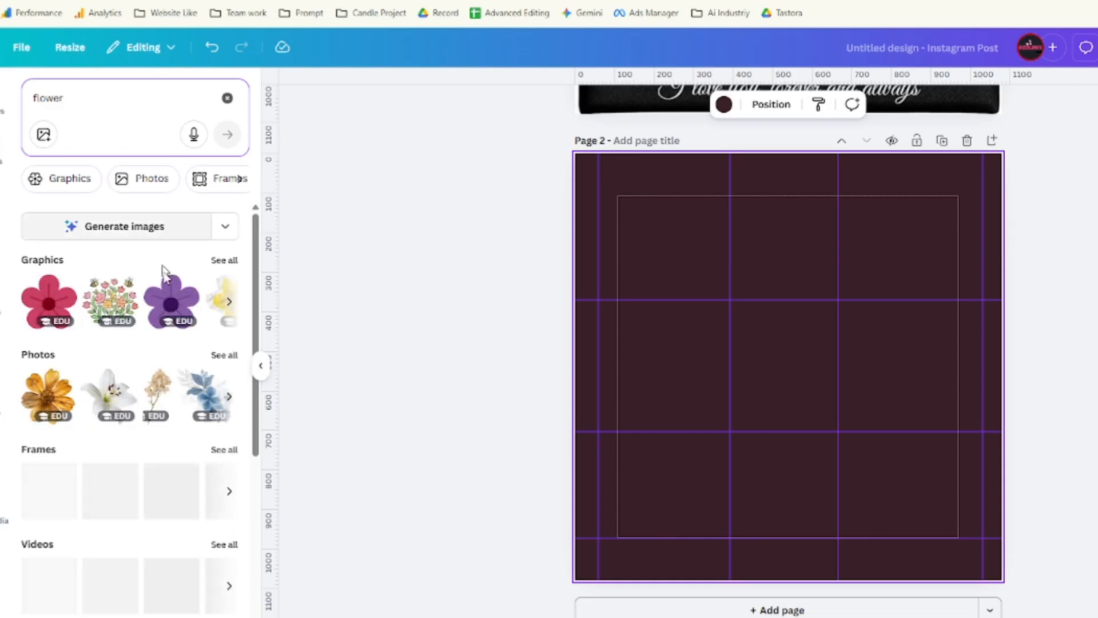
scroll(160, 446, down, 6)
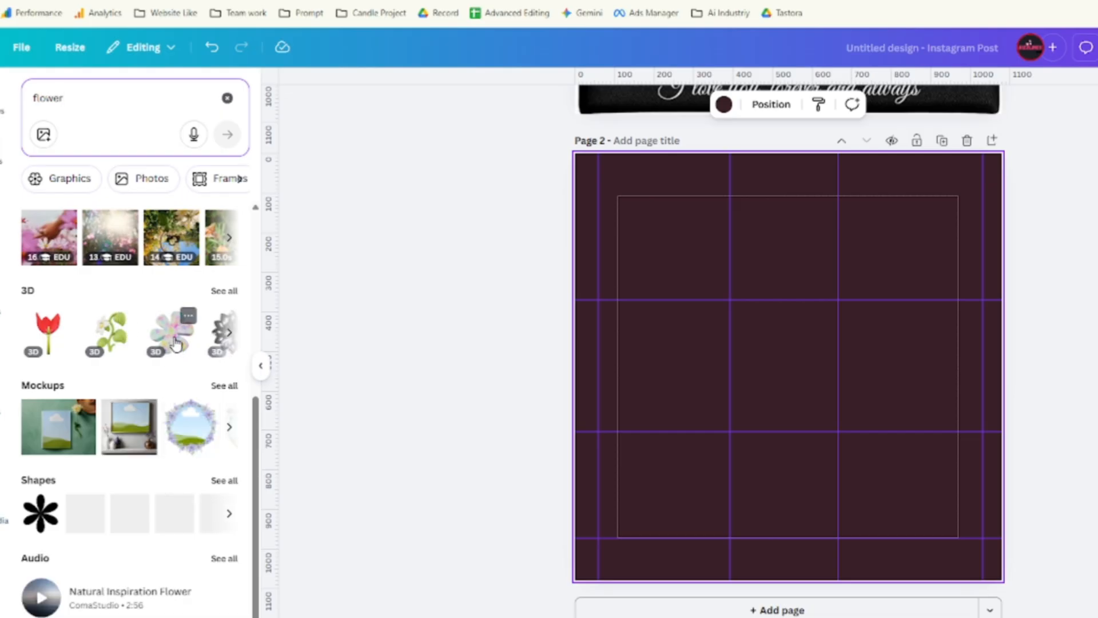
scroll(85, 318, up, 6)
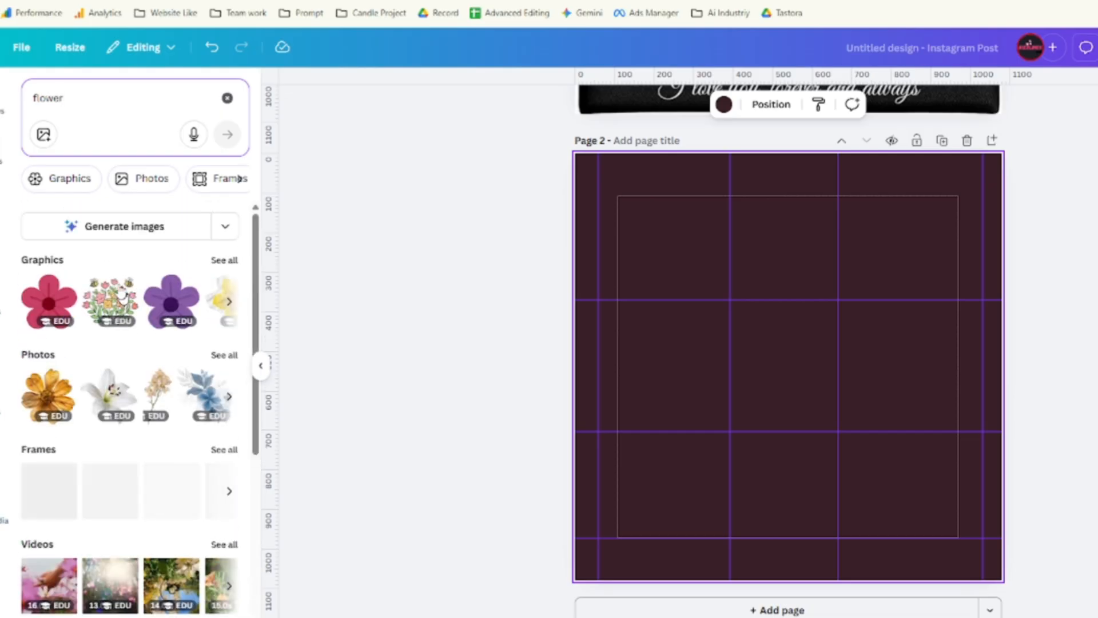
click(69, 178)
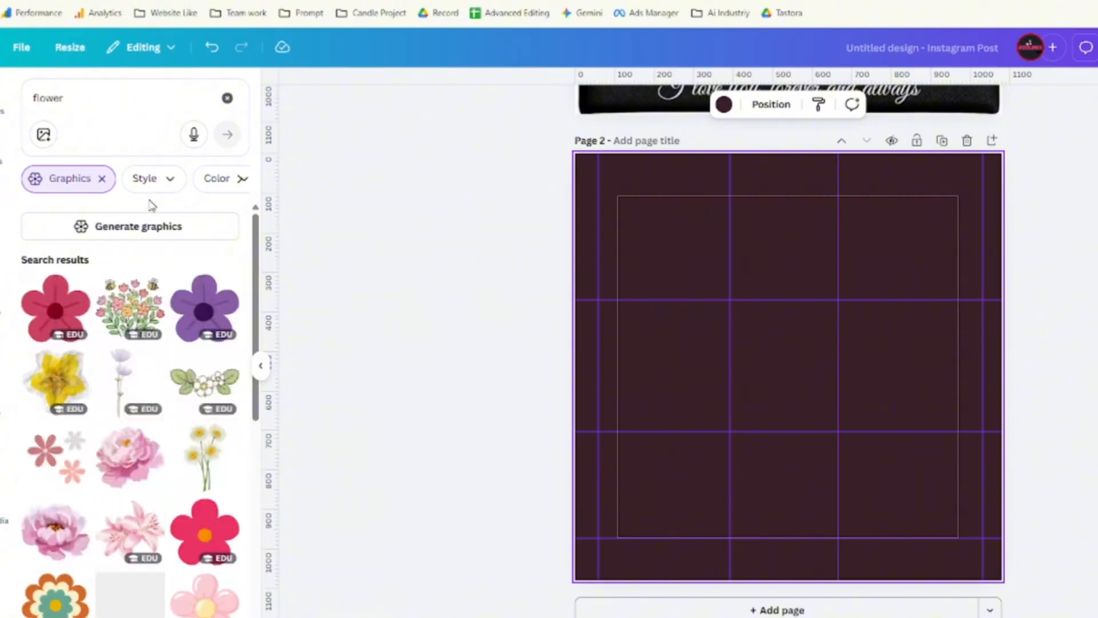
scroll(178, 309, down, 5)
scroll(178, 309, down, 10)
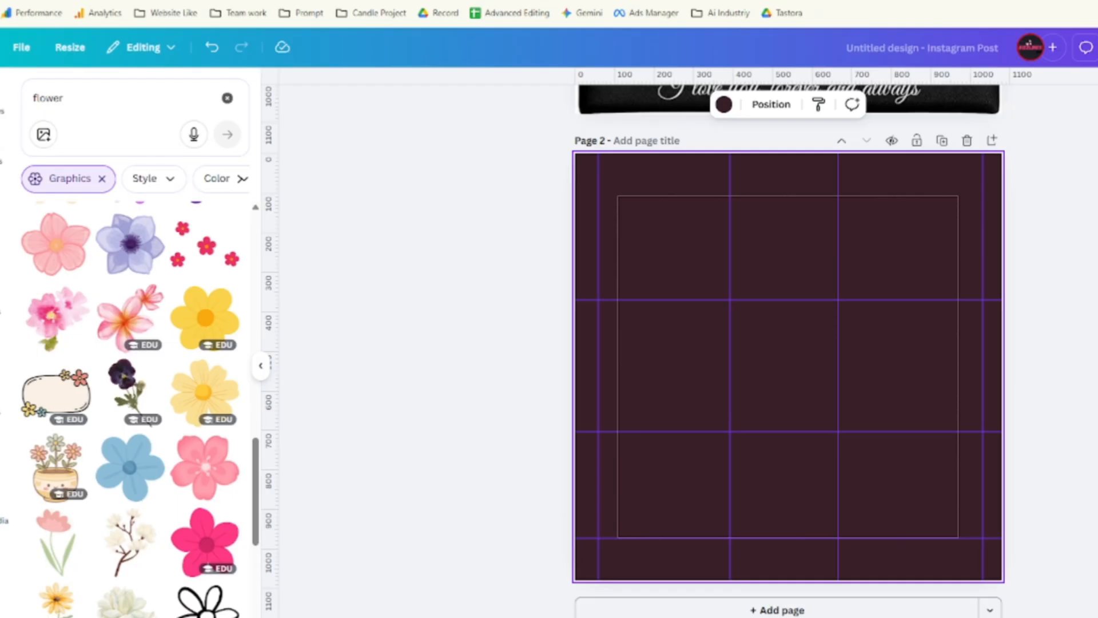
Search 'flower corner' and add the pink flower corner graphic to Page 2.
click(48, 98)
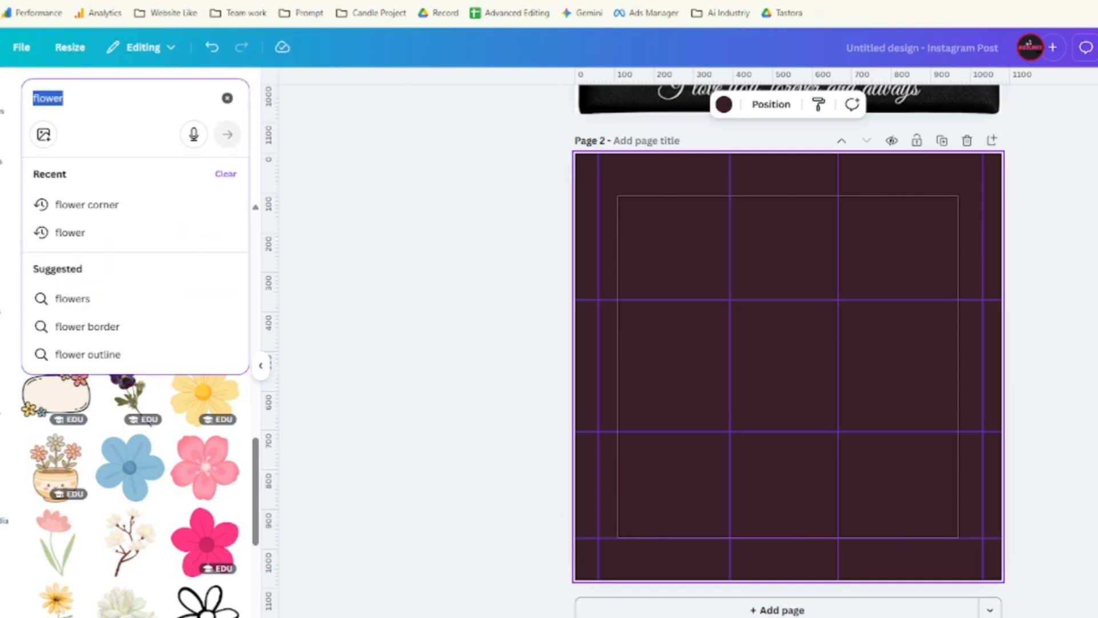
click(127, 207)
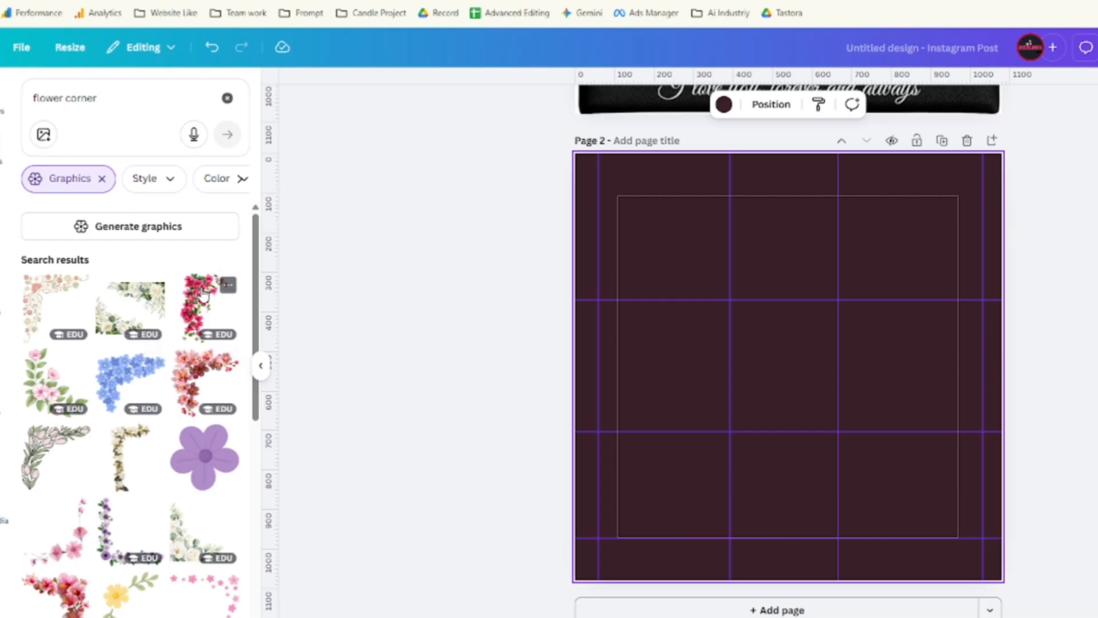
scroll(132, 400, down, 3)
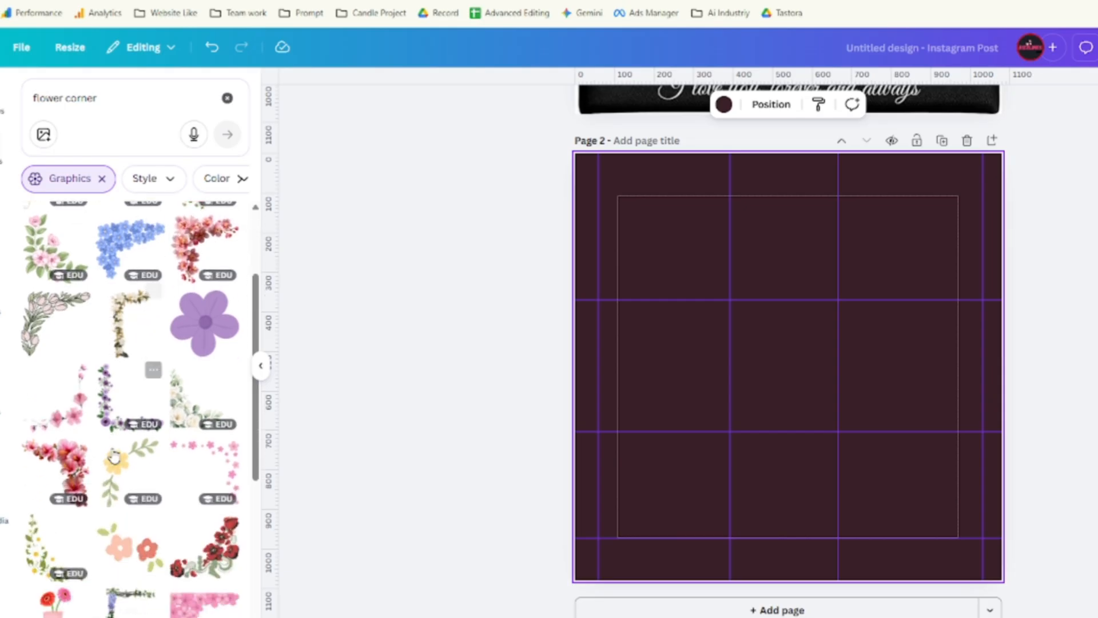
scroll(113, 439, down, 3)
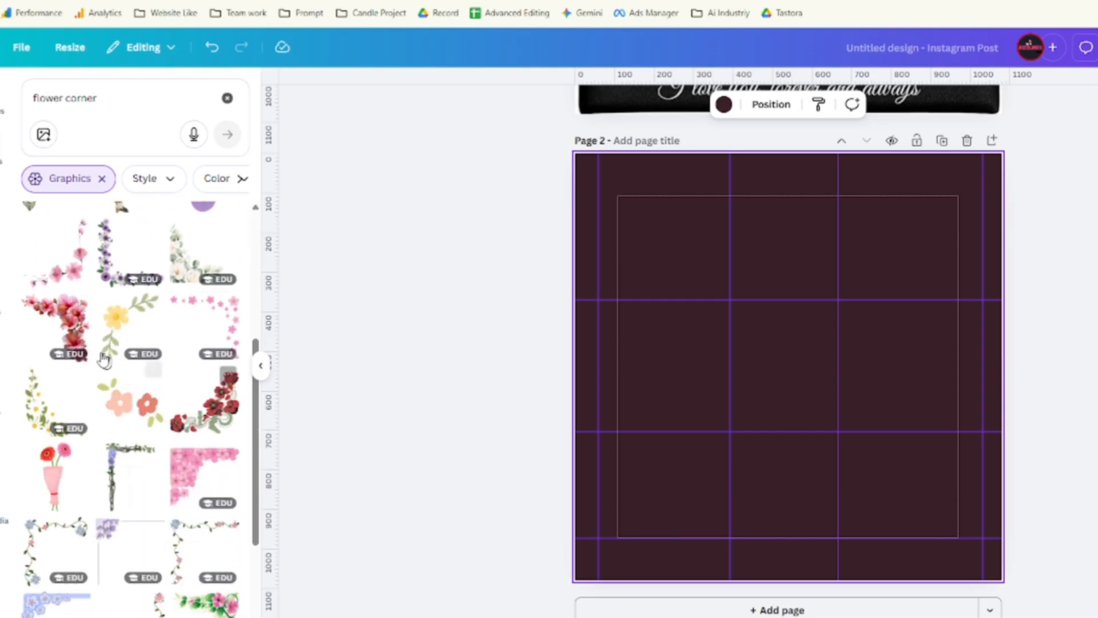
scroll(171, 503, down, 4)
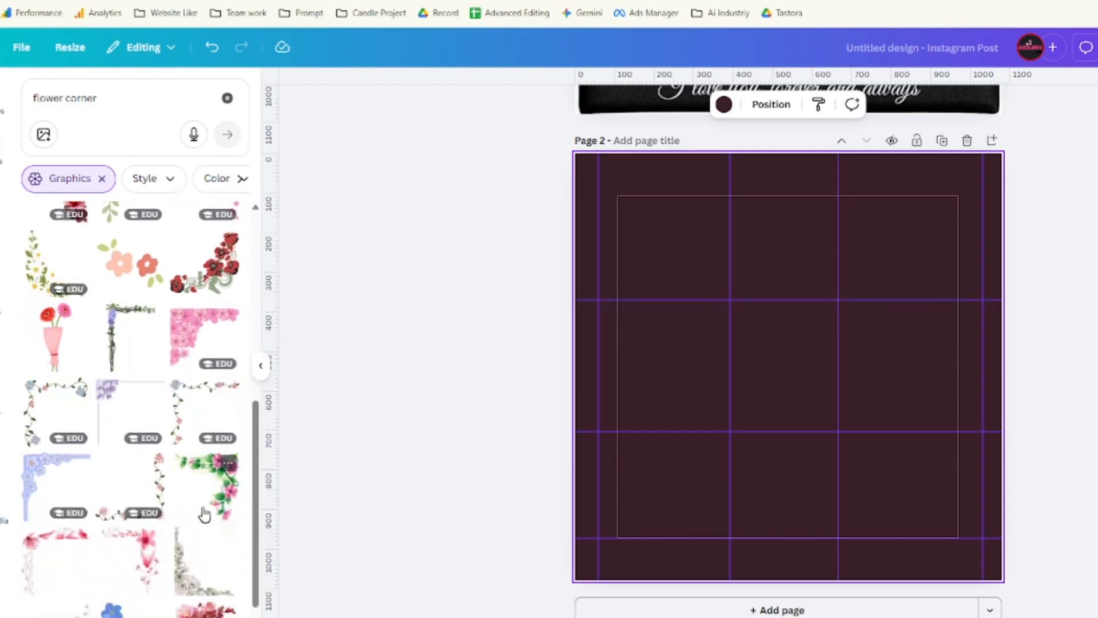
scroll(202, 498, down, 1)
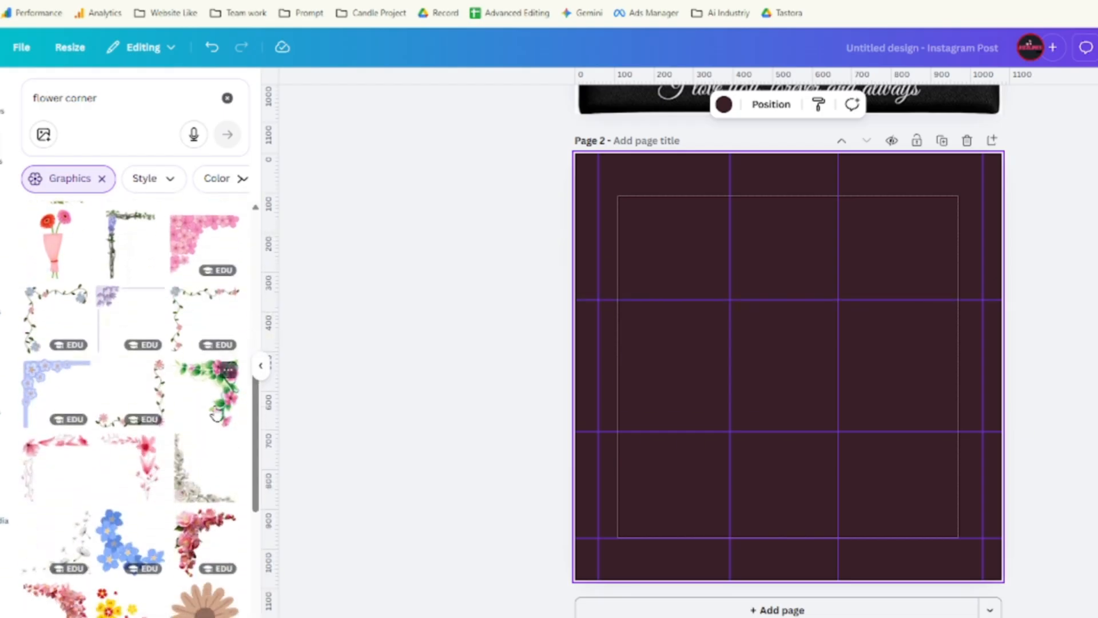
click(203, 546)
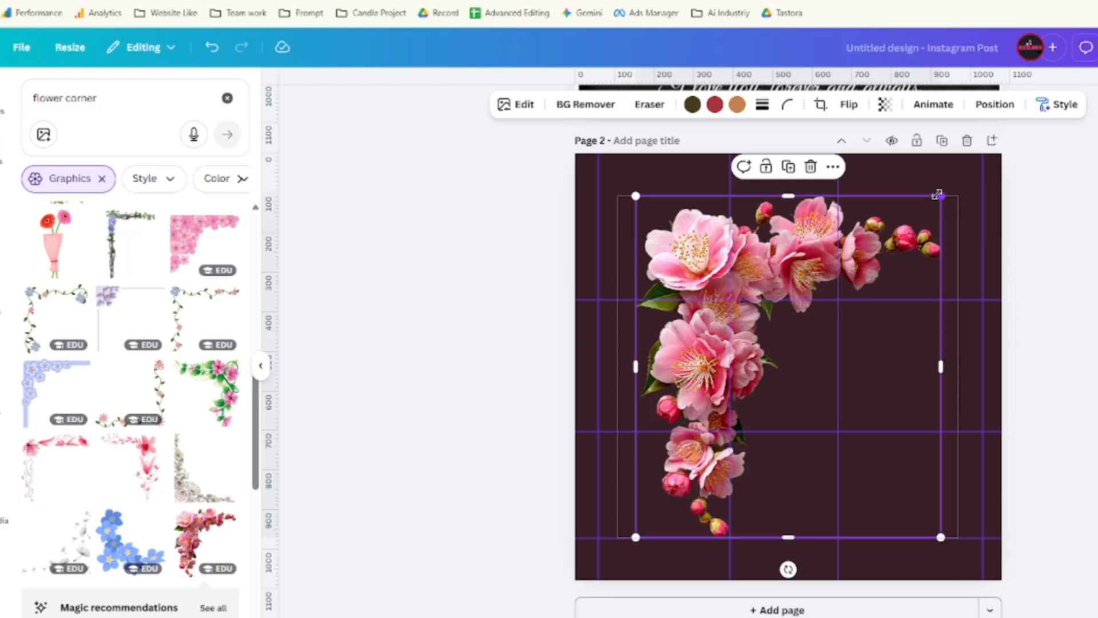
Shrink the flower corner and fit it into the page's top-left corner.
drag(938, 194, 663, 382)
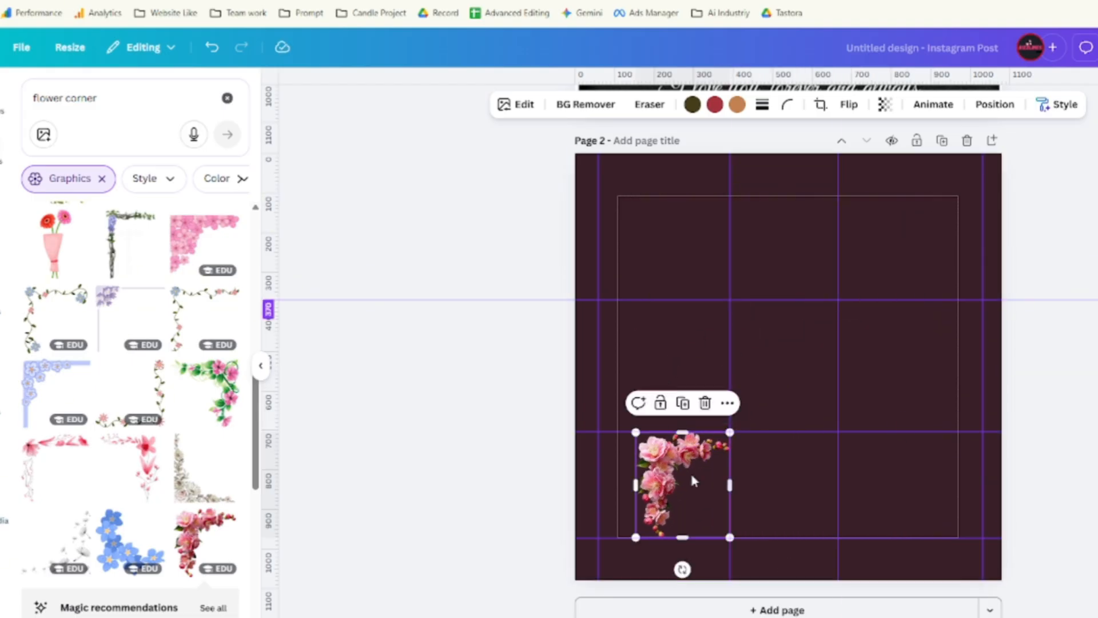
drag(692, 480, 630, 190)
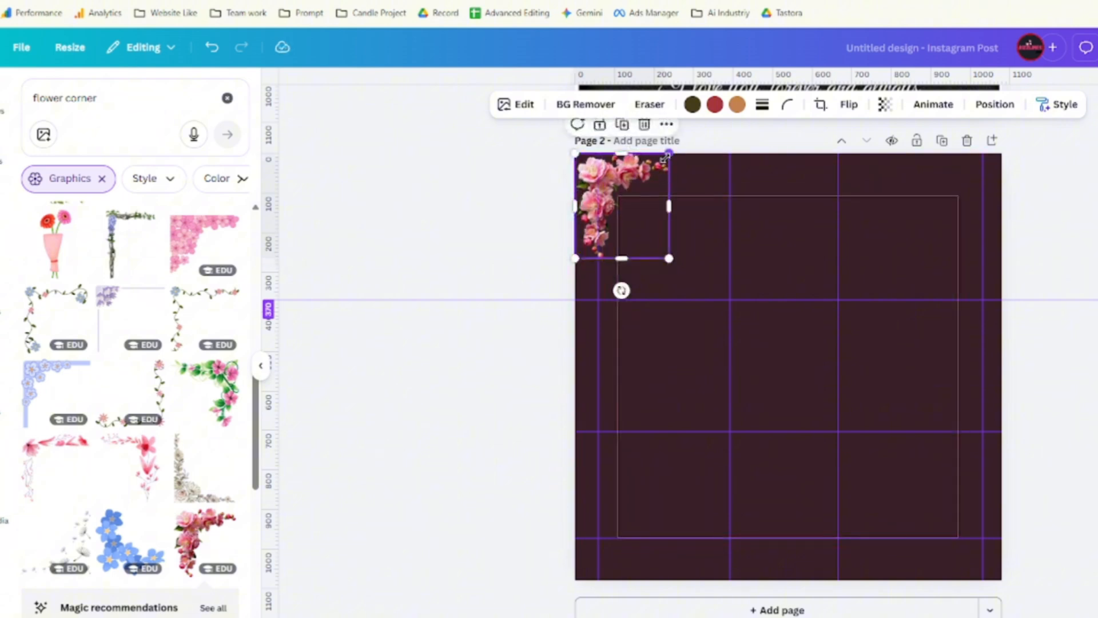
drag(668, 154, 645, 179)
drag(641, 222, 634, 196)
click(695, 232)
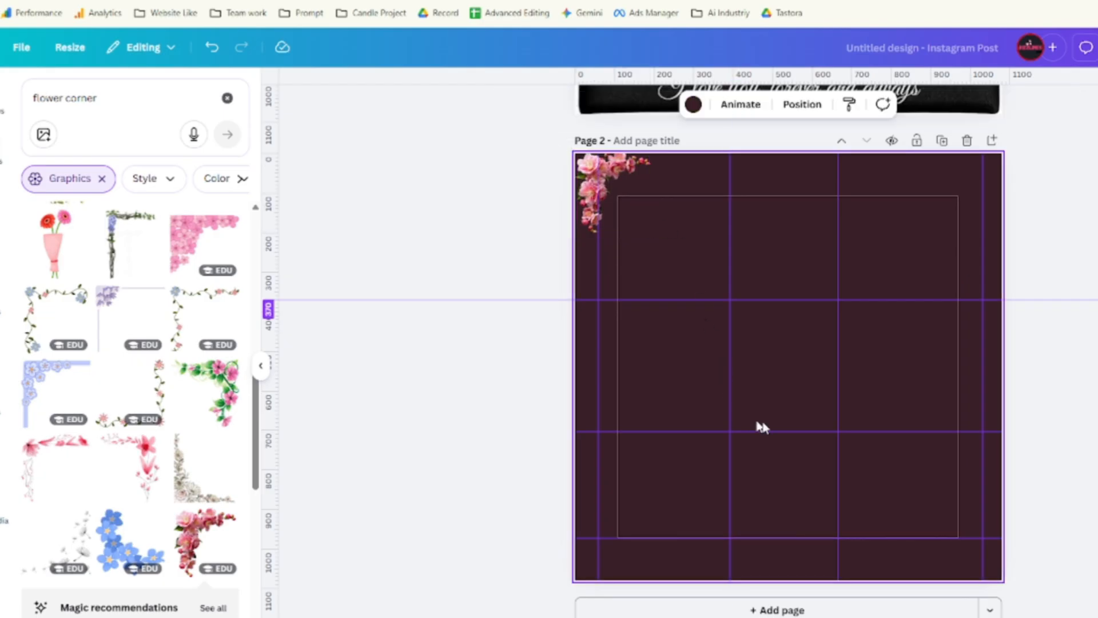
click(622, 163)
drag(622, 164, 621, 164)
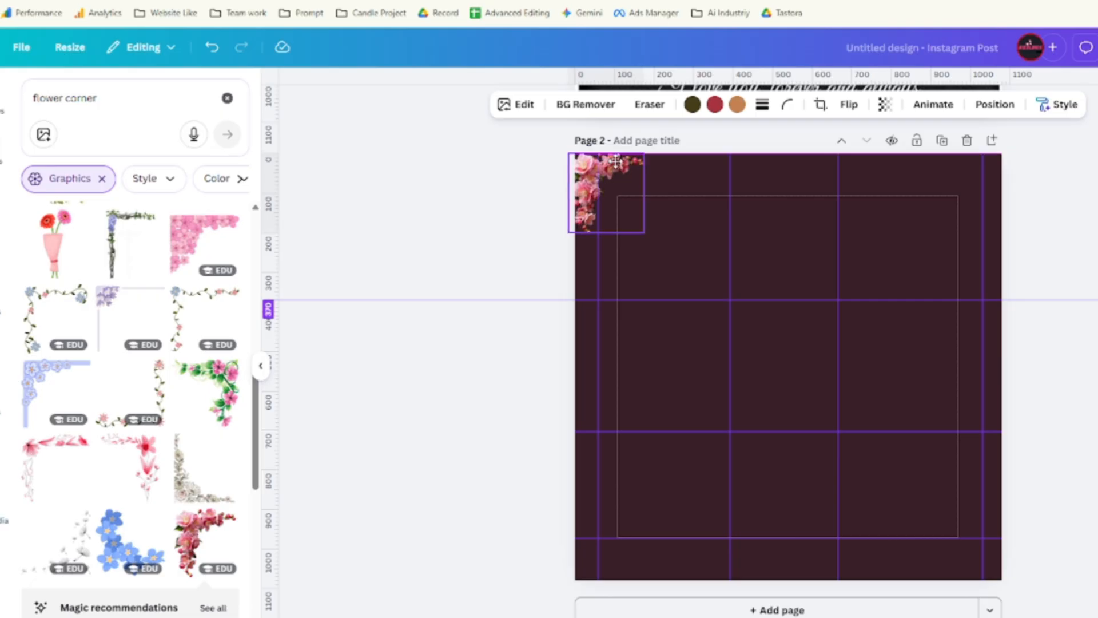
click(684, 207)
Duplicate the flower corner, flip it horizontally and place it top-right.
click(615, 169)
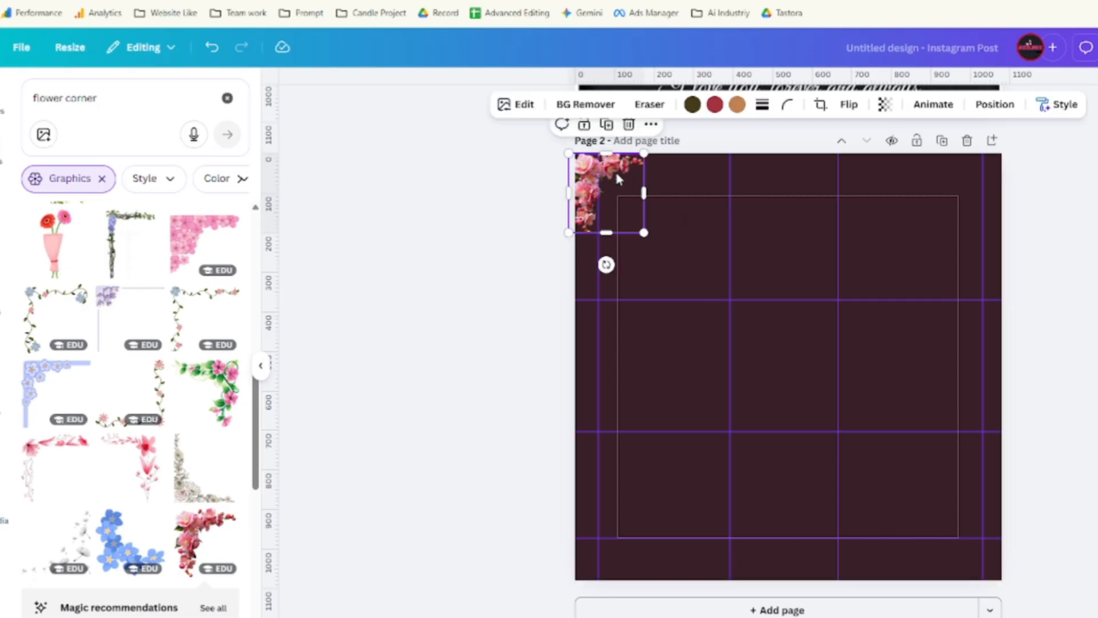
drag(641, 192, 796, 222)
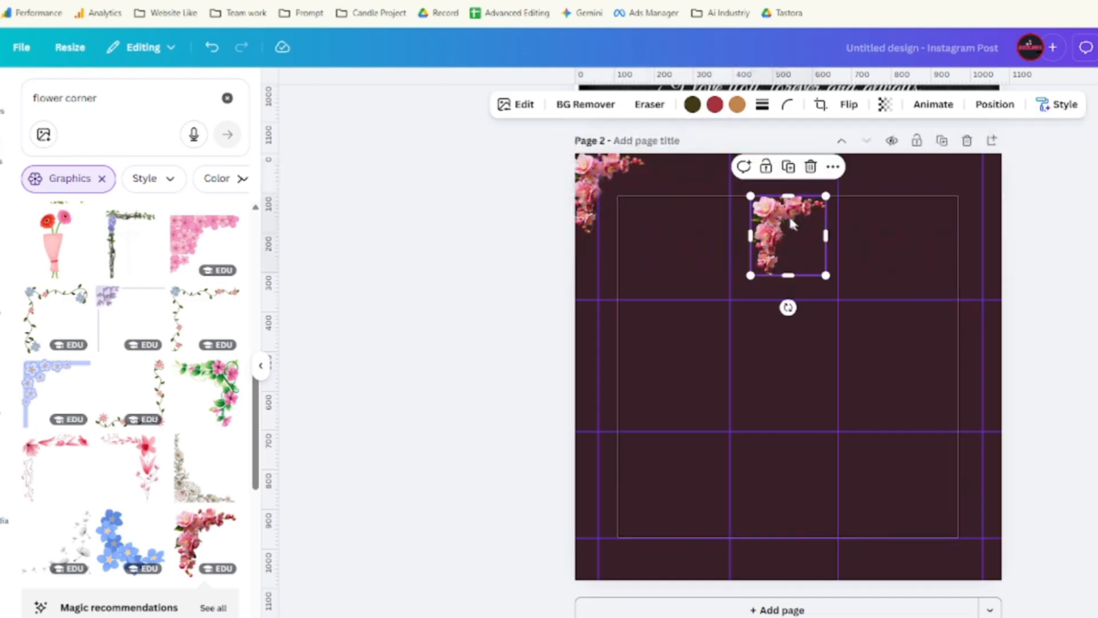
click(787, 109)
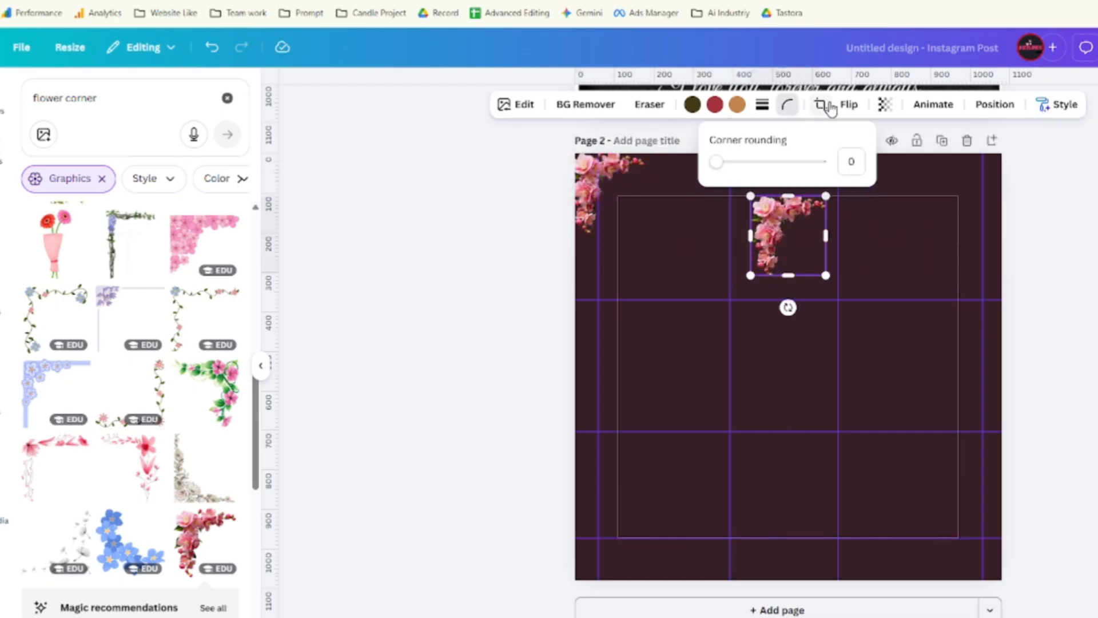
click(849, 105)
click(857, 141)
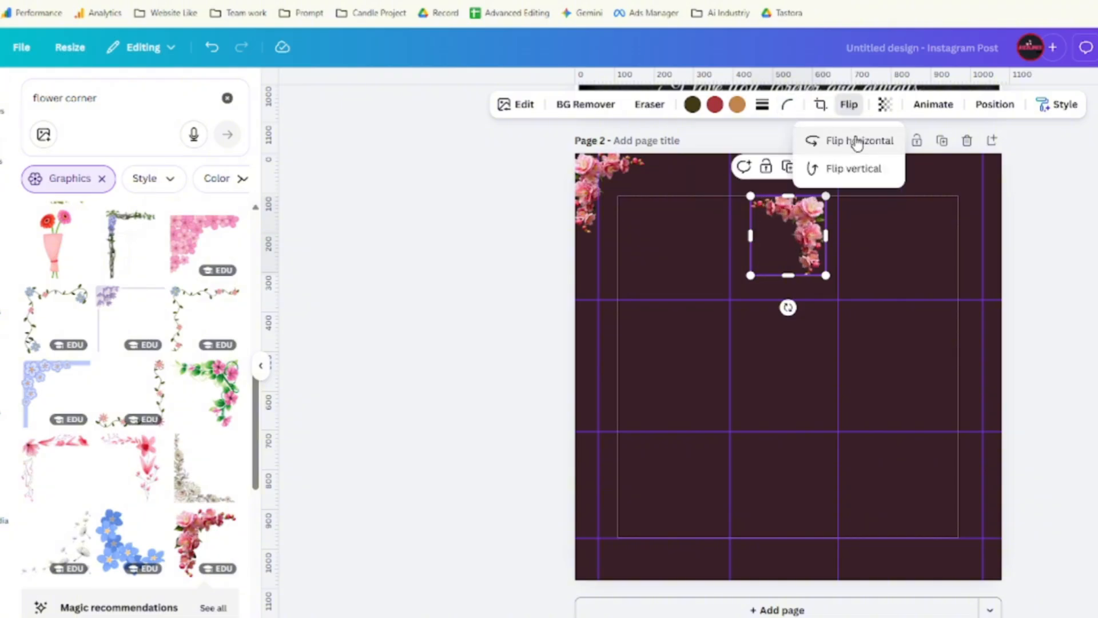
drag(798, 230, 976, 188)
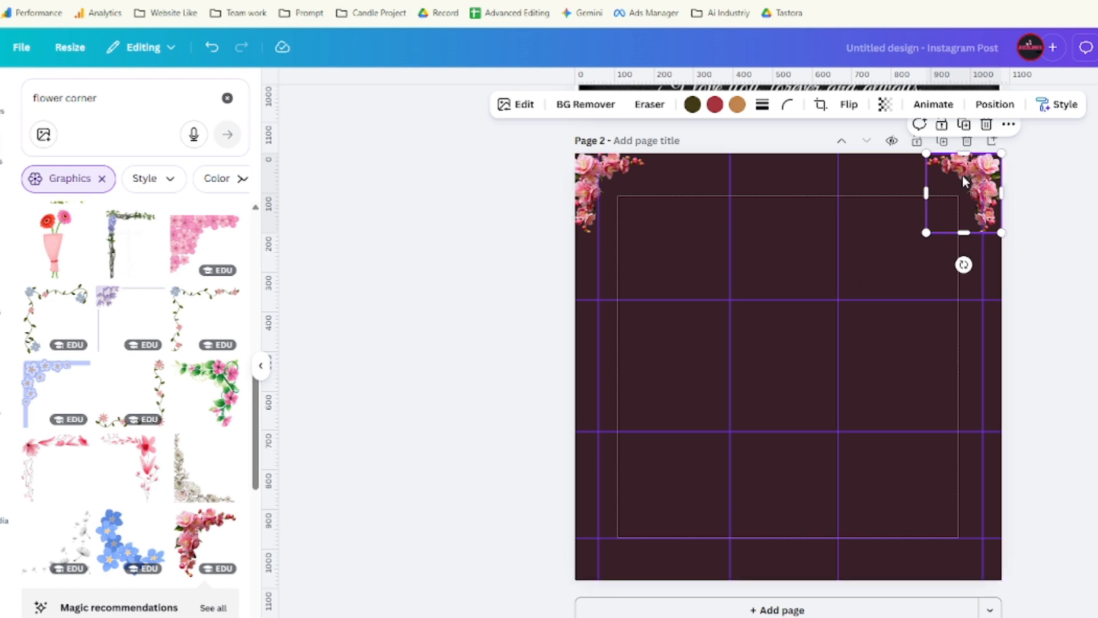
drag(964, 182, 965, 183)
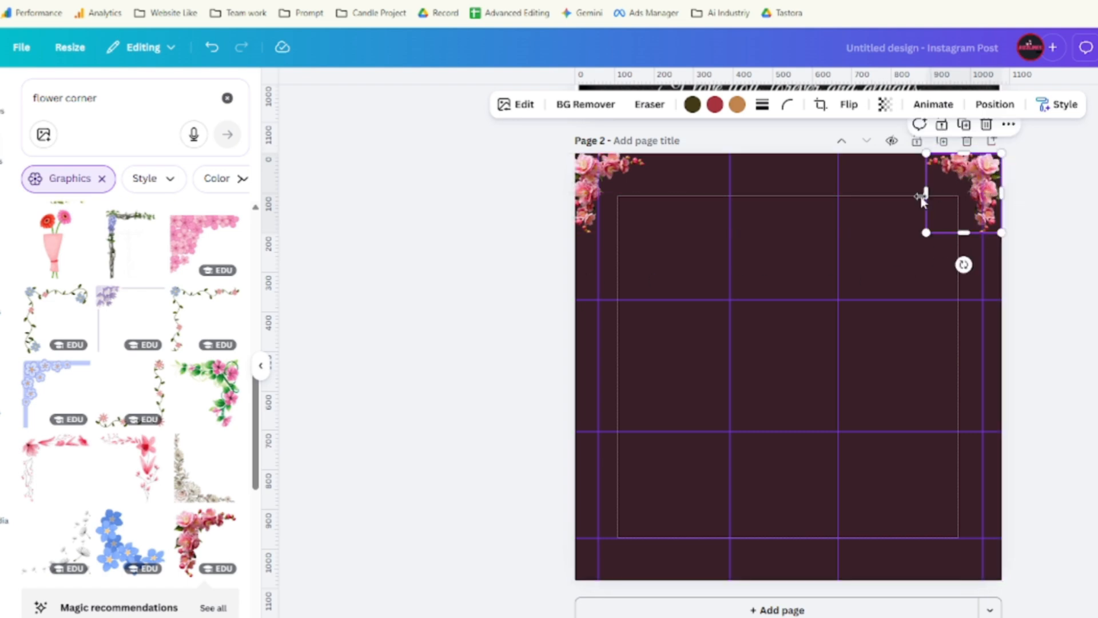
click(873, 234)
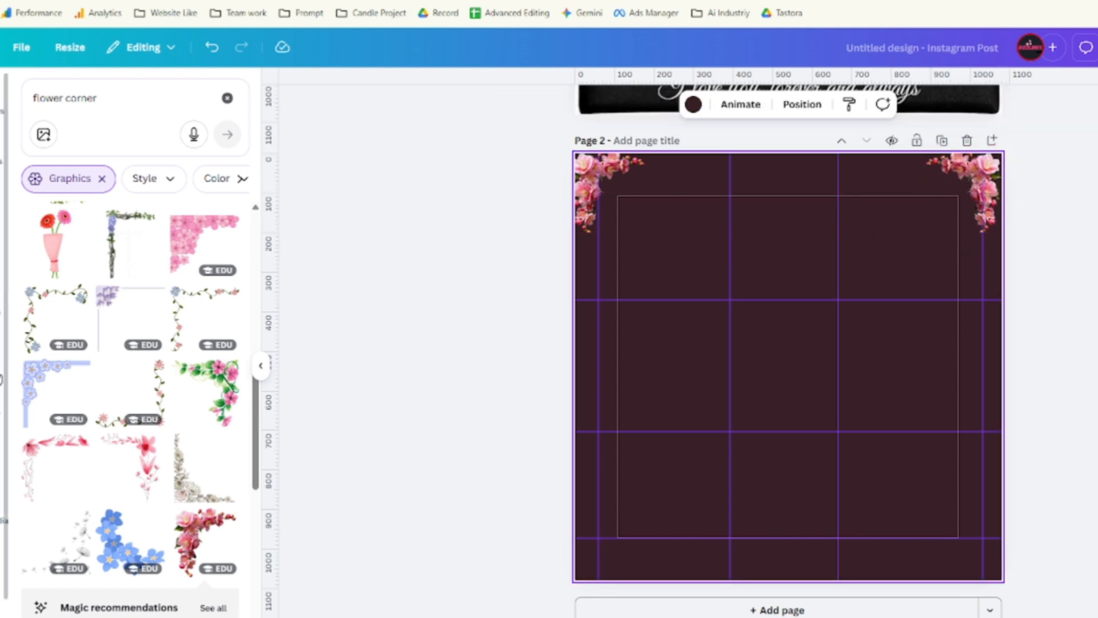
Delete the top-left and top-right flower corners.
click(608, 180)
click(635, 124)
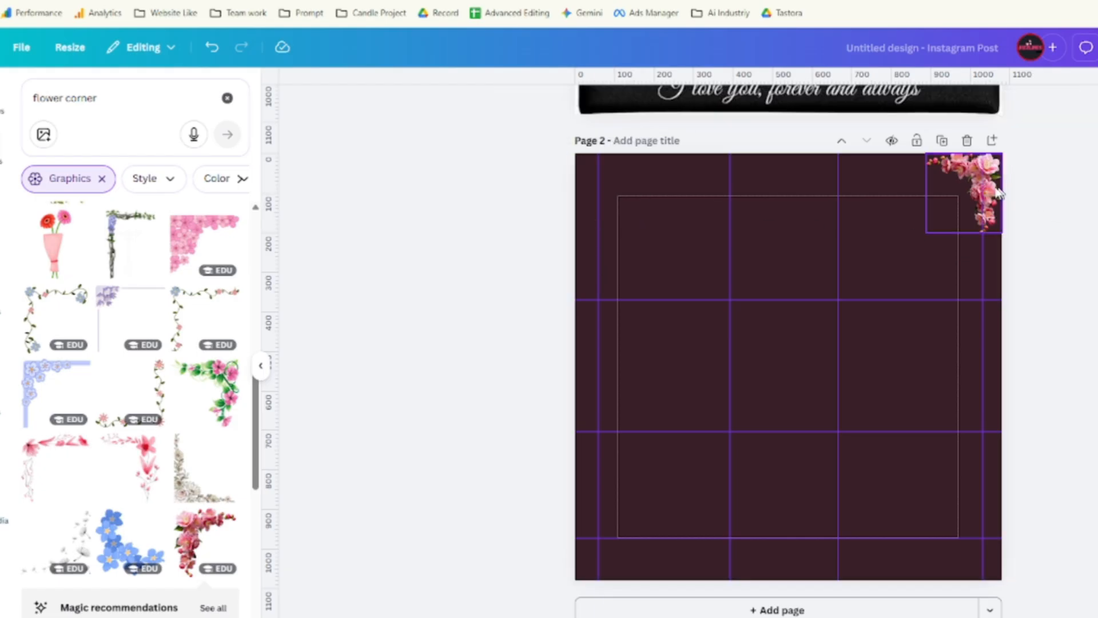
click(966, 182)
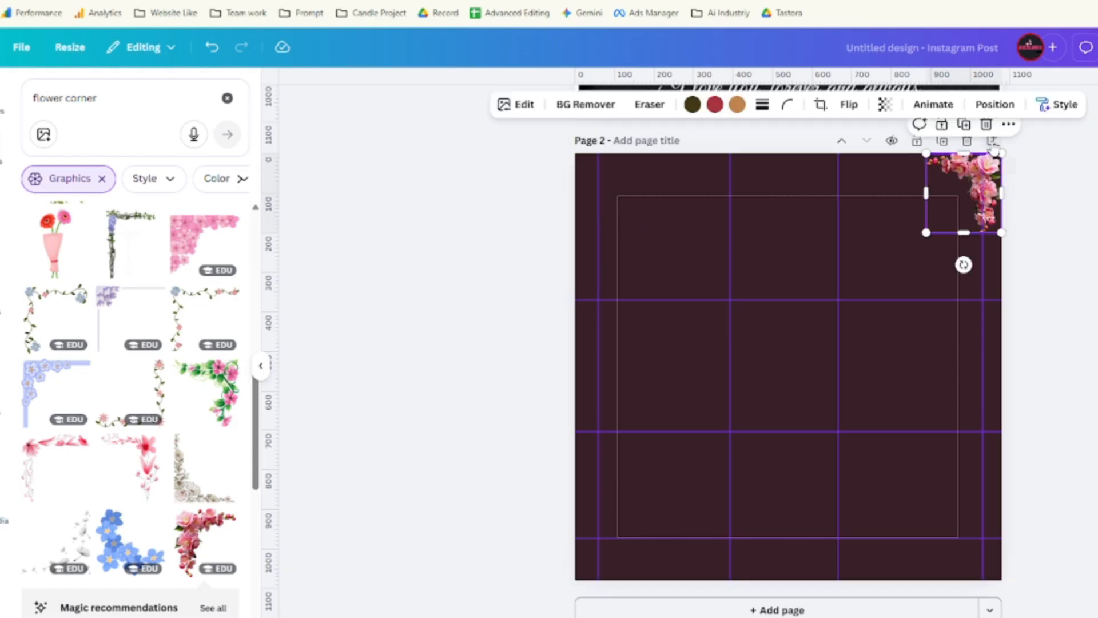
click(987, 123)
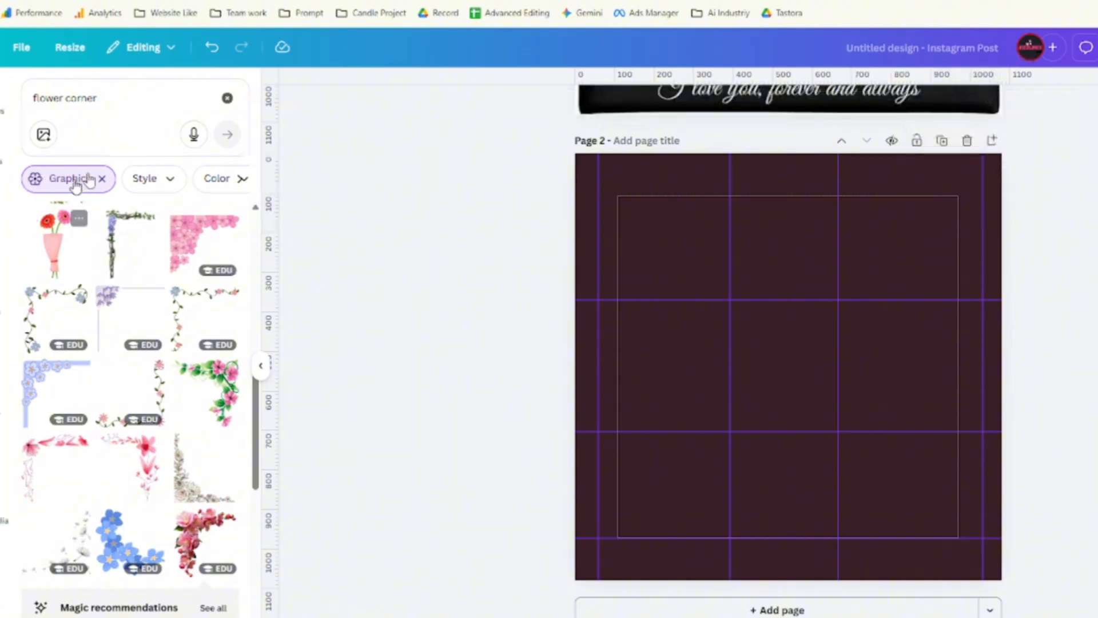
Add a recently used flower graphic and place it top-left, then discard it.
click(227, 98)
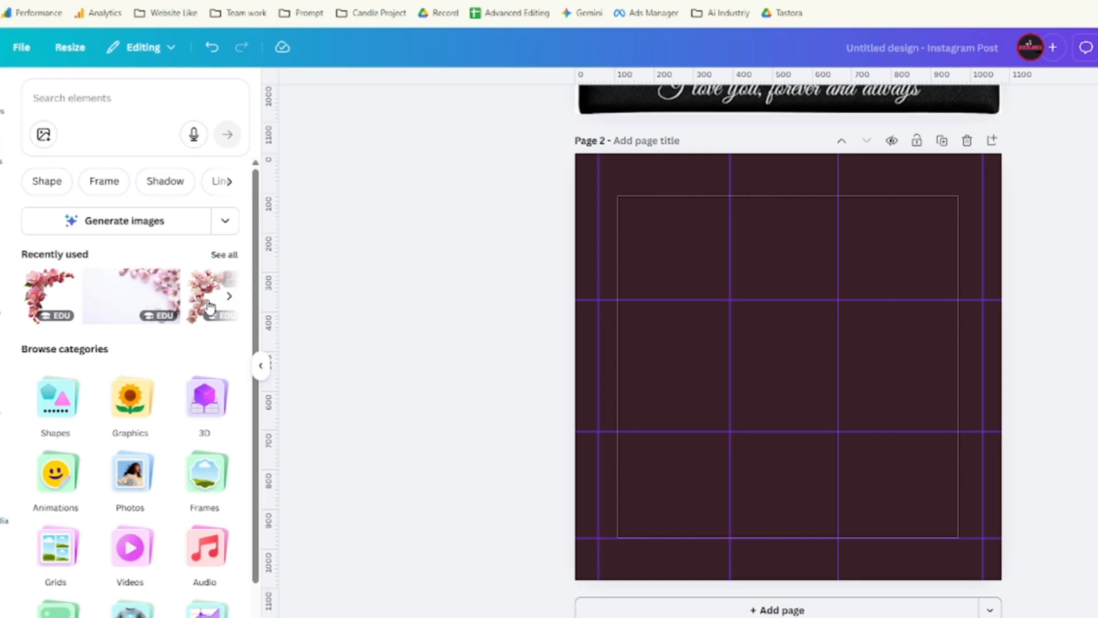
click(210, 308)
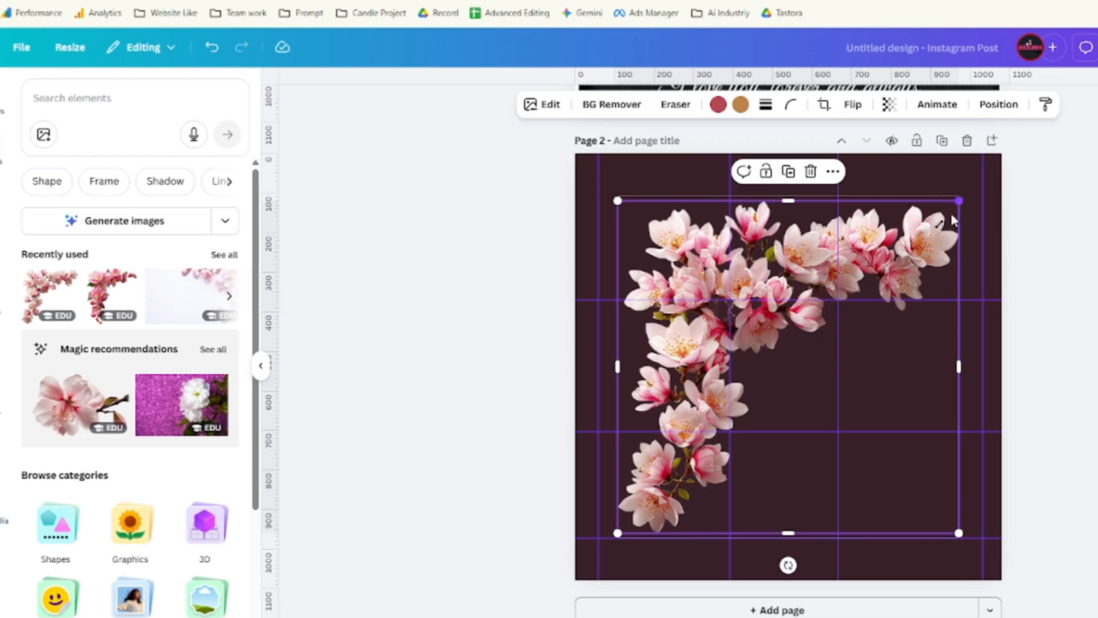
drag(952, 219, 635, 411)
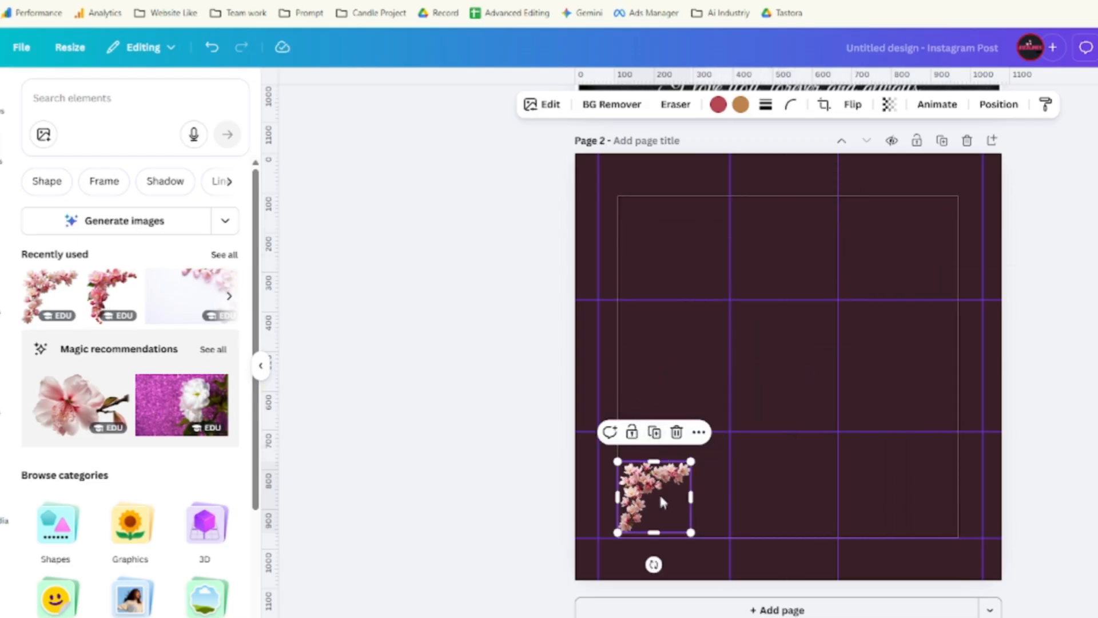
drag(660, 502, 615, 186)
click(629, 121)
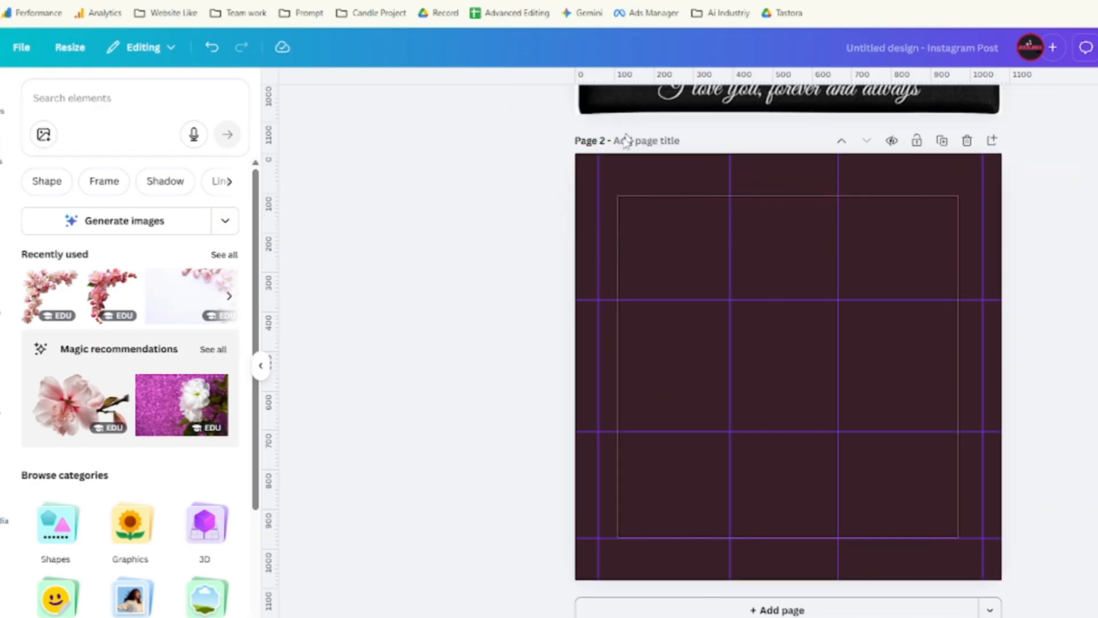
Add the pink flower corner, shrink it to about 165 by 185, and fit it top-left.
click(223, 255)
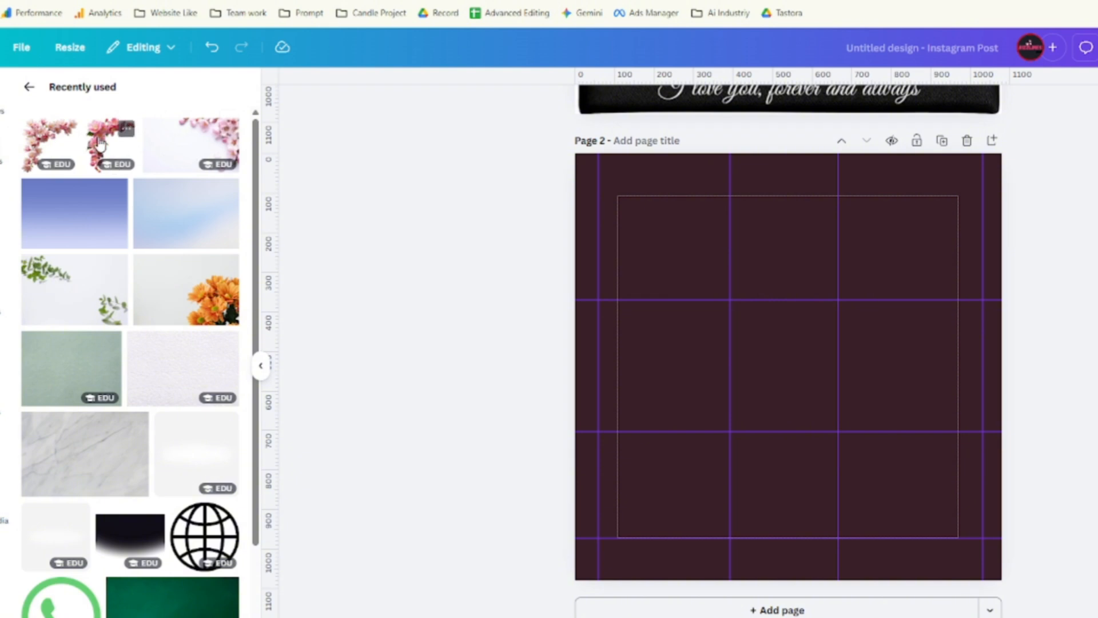
click(193, 155)
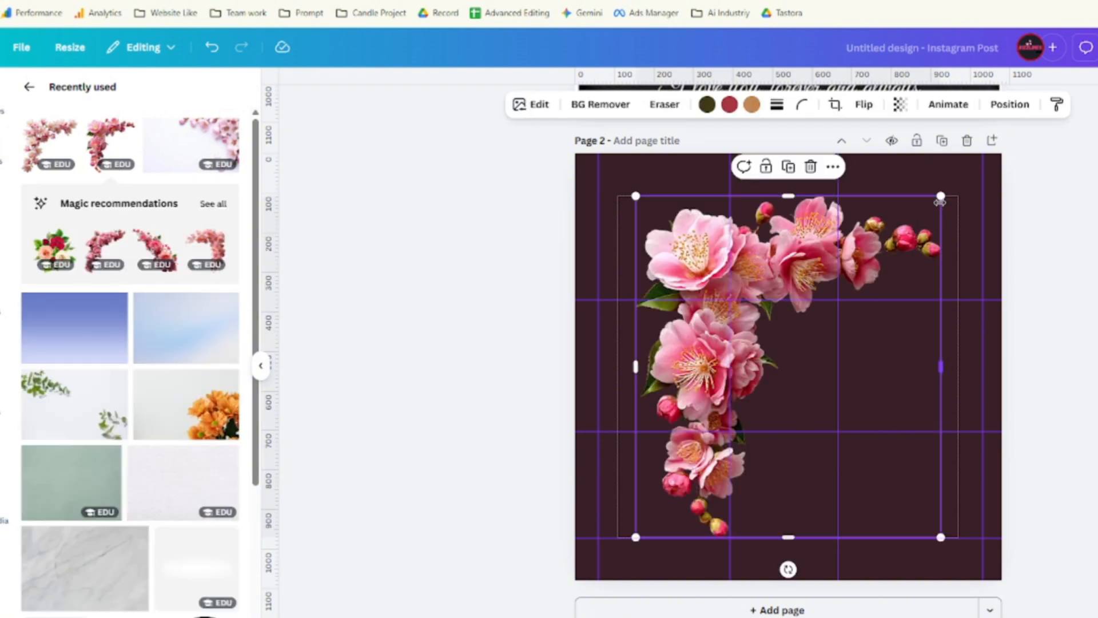
drag(940, 195, 697, 395)
drag(691, 472, 629, 196)
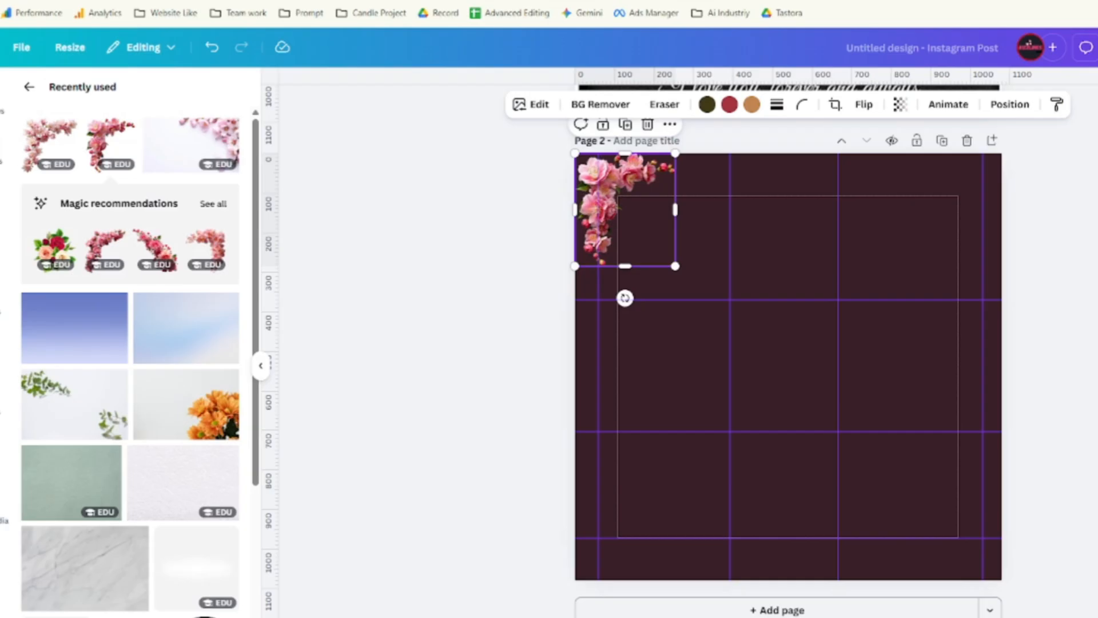
drag(675, 266, 647, 222)
drag(617, 182, 609, 168)
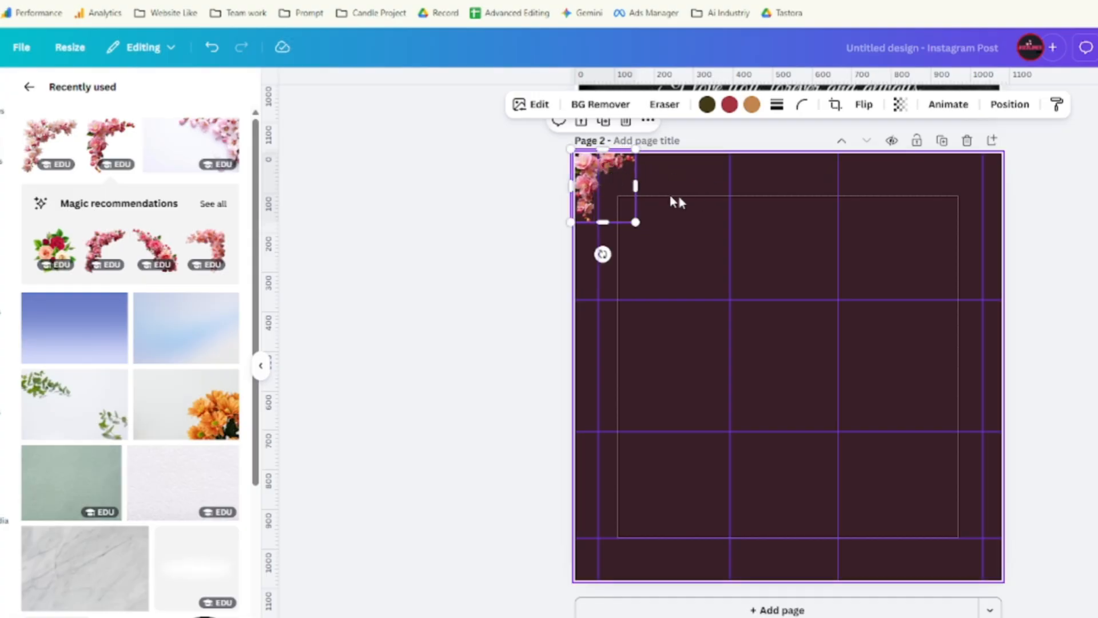
Duplicate the flower corner, flip the copy horizontally, and fit it into the top-right corner.
click(604, 120)
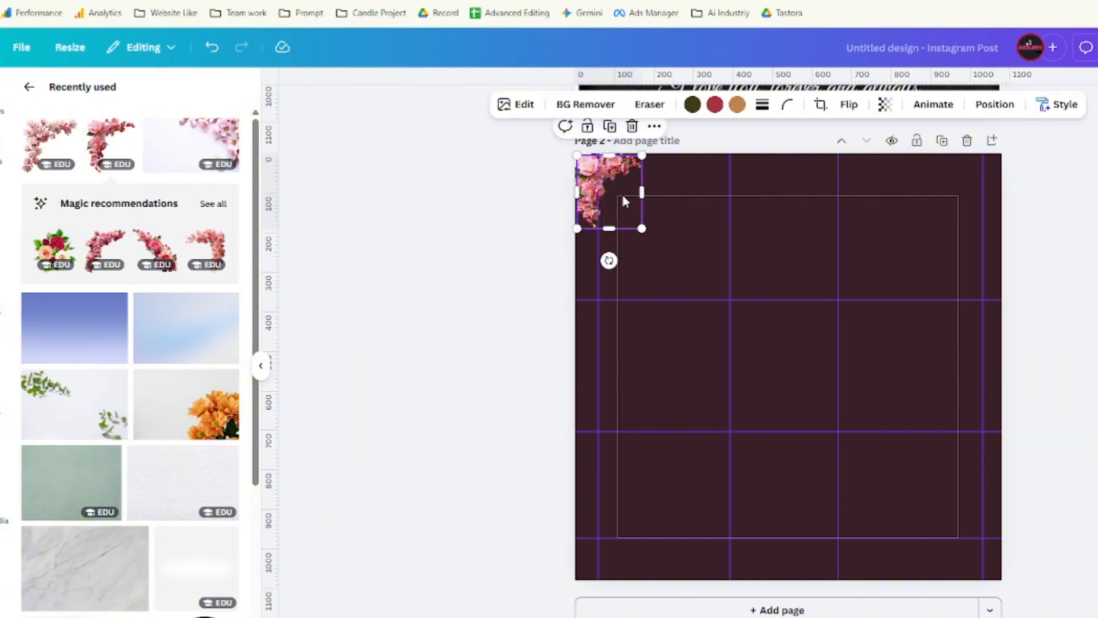
drag(622, 194, 967, 195)
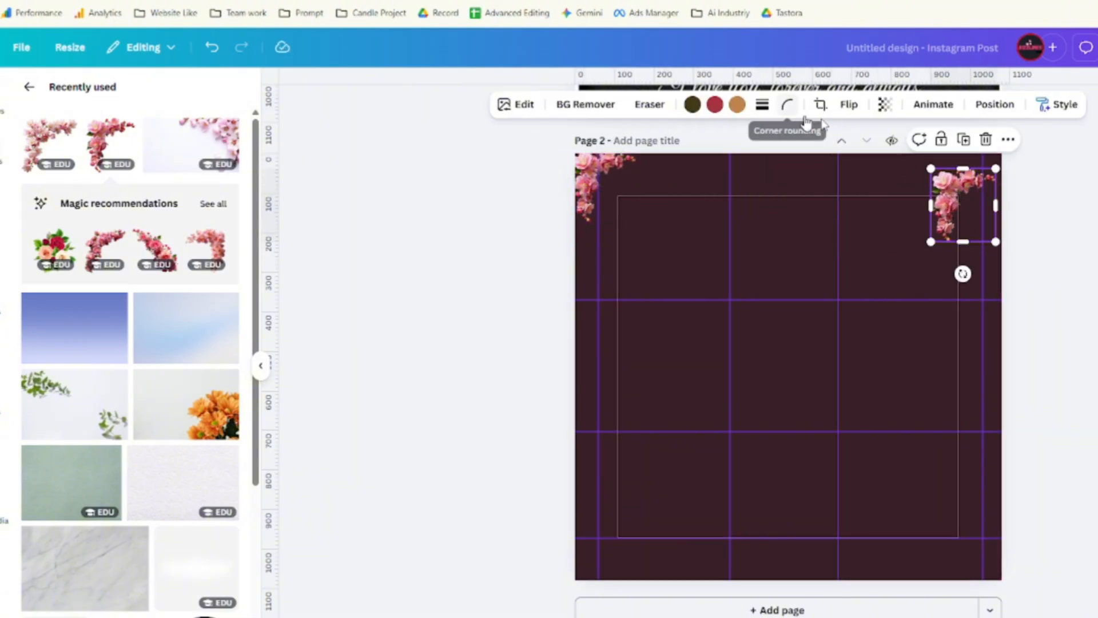
click(847, 105)
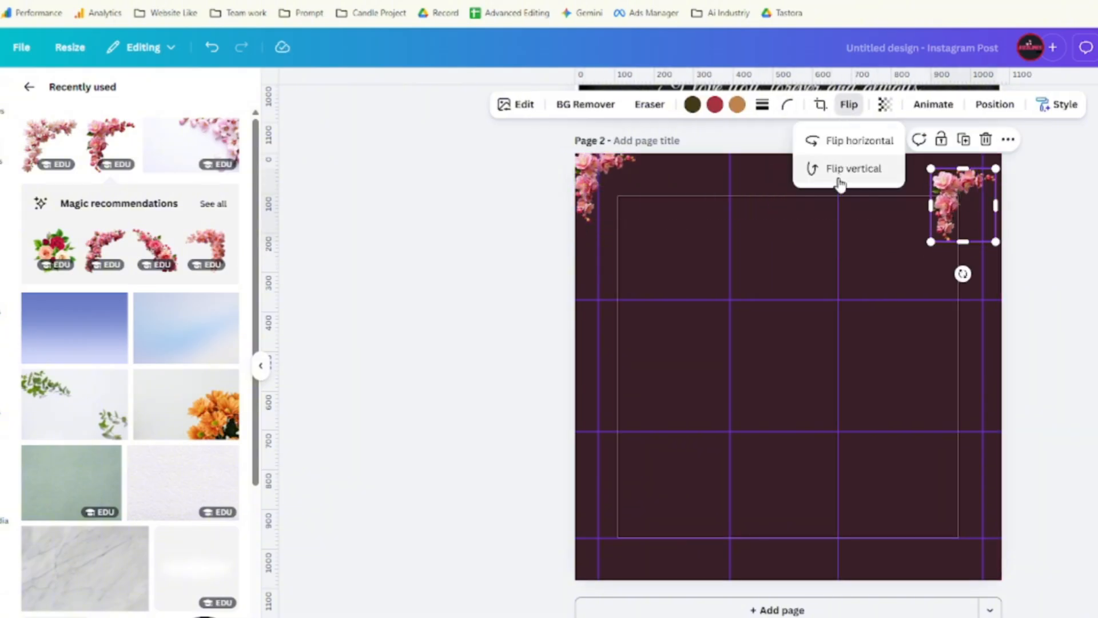
click(845, 142)
drag(971, 197, 979, 173)
click(786, 177)
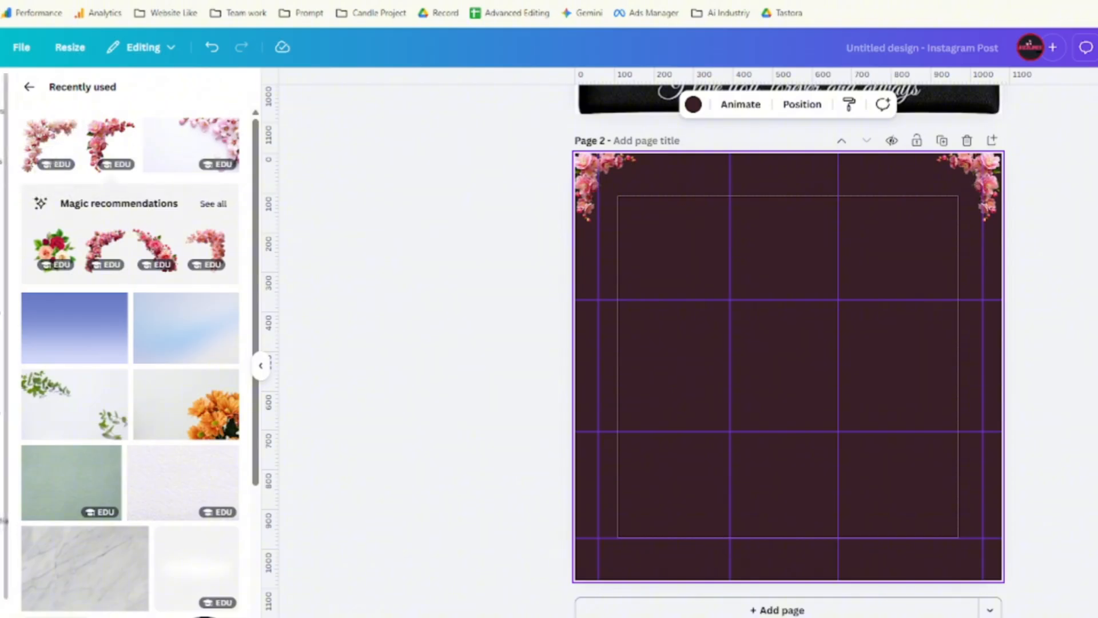
click(0, 203)
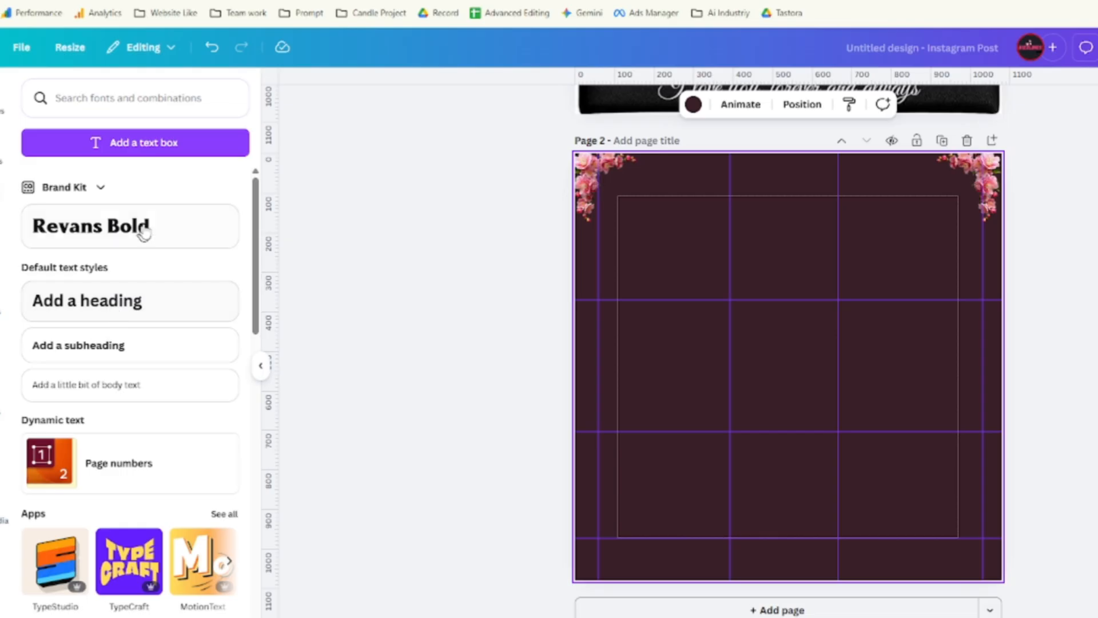
Add a heading text box to page 2 and move it to the top.
click(135, 301)
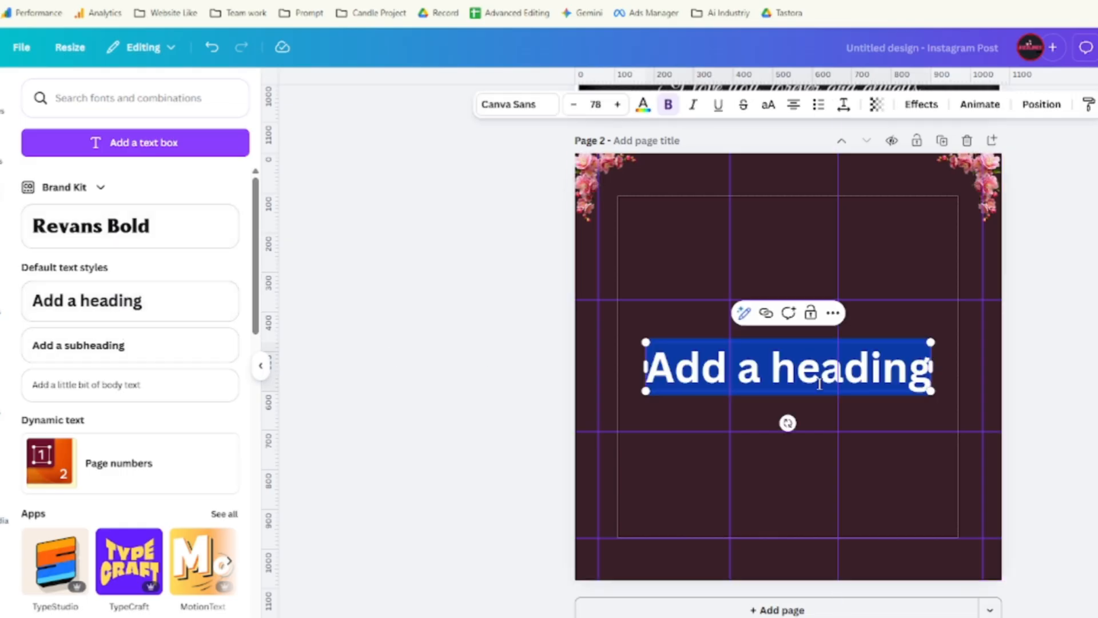
click(921, 417)
click(788, 381)
drag(787, 380, 792, 193)
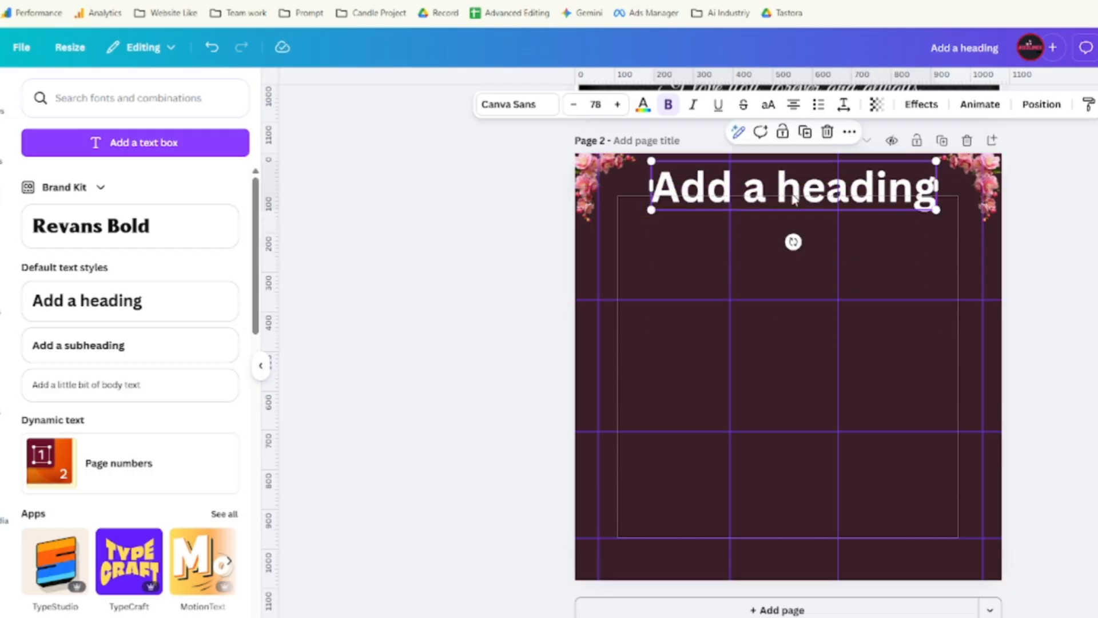
Set a horizontal guide at heading height, then shrink the heading and centre it at the top.
scroll(769, 241, up, 8)
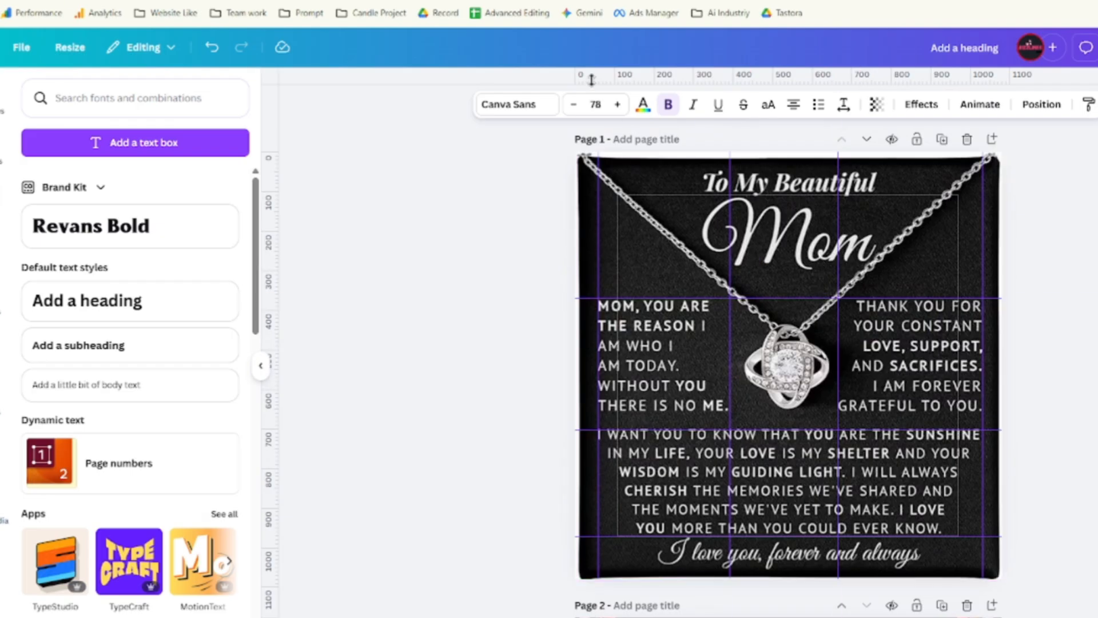
drag(592, 79, 631, 268)
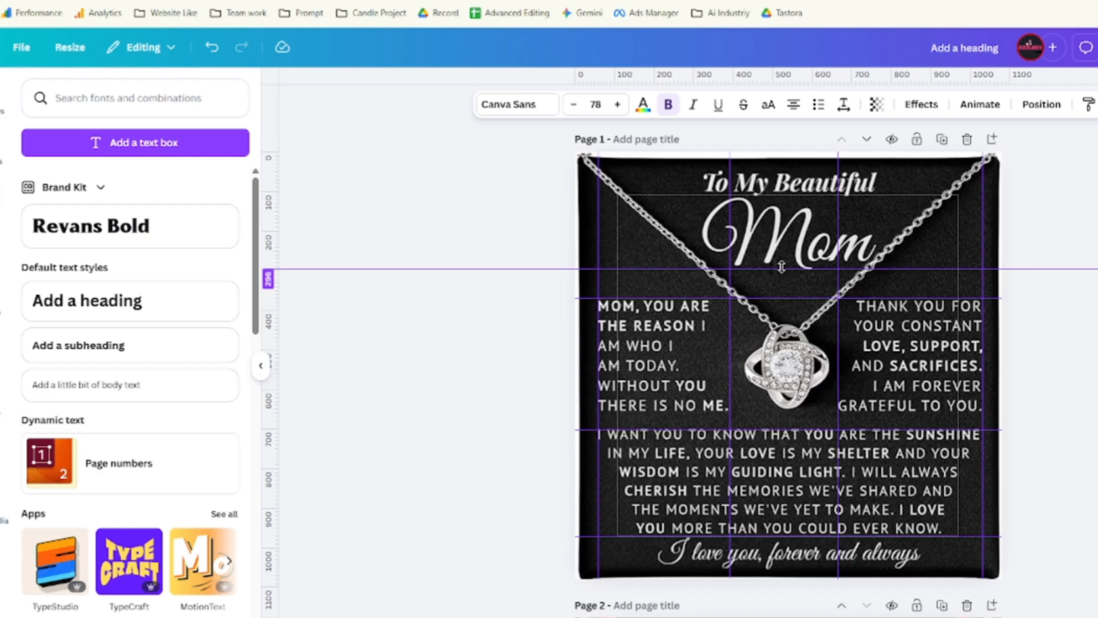
mouse_move(781, 267)
mouse_down()
mouse_move(787, 193)
mouse_move(790, 293)
mouse_move(790, 269)
mouse_up()
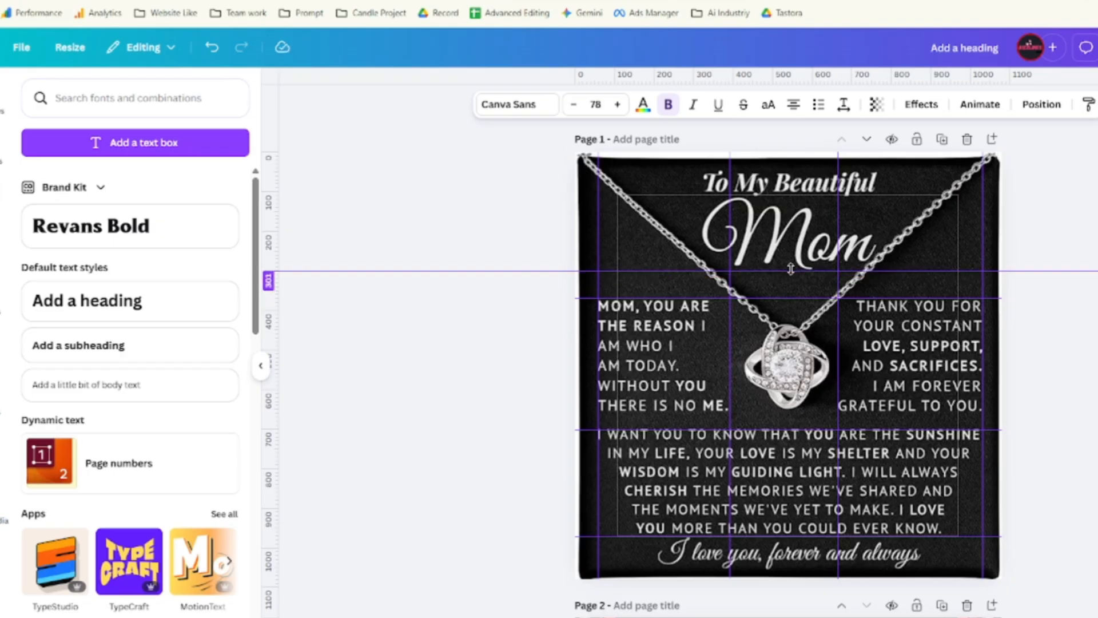
scroll(639, 441, down, 7)
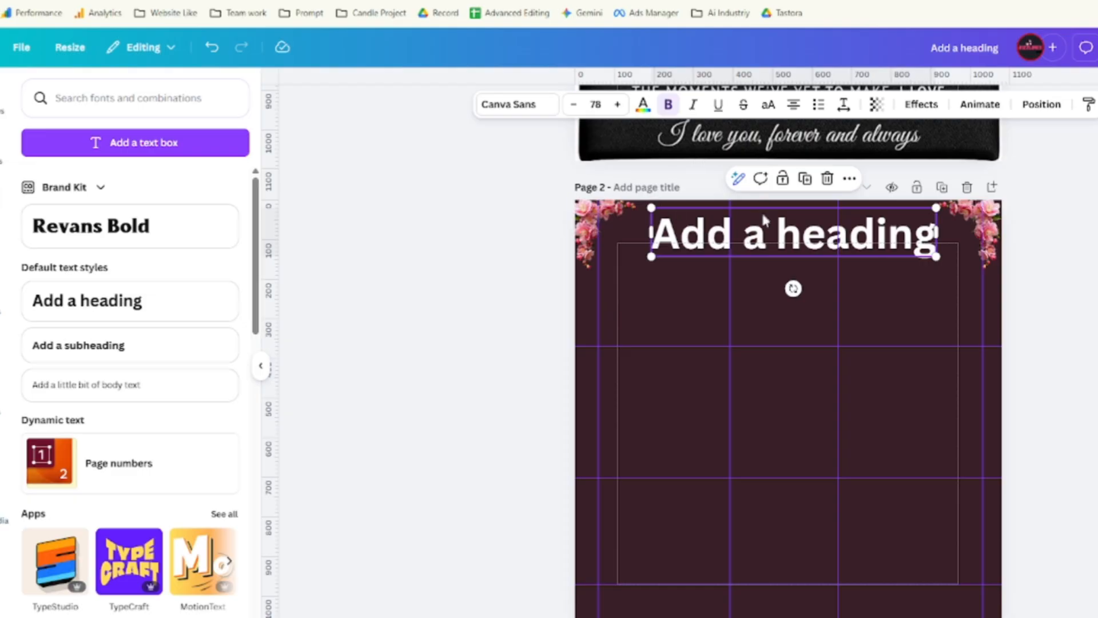
scroll(765, 219, up, 7)
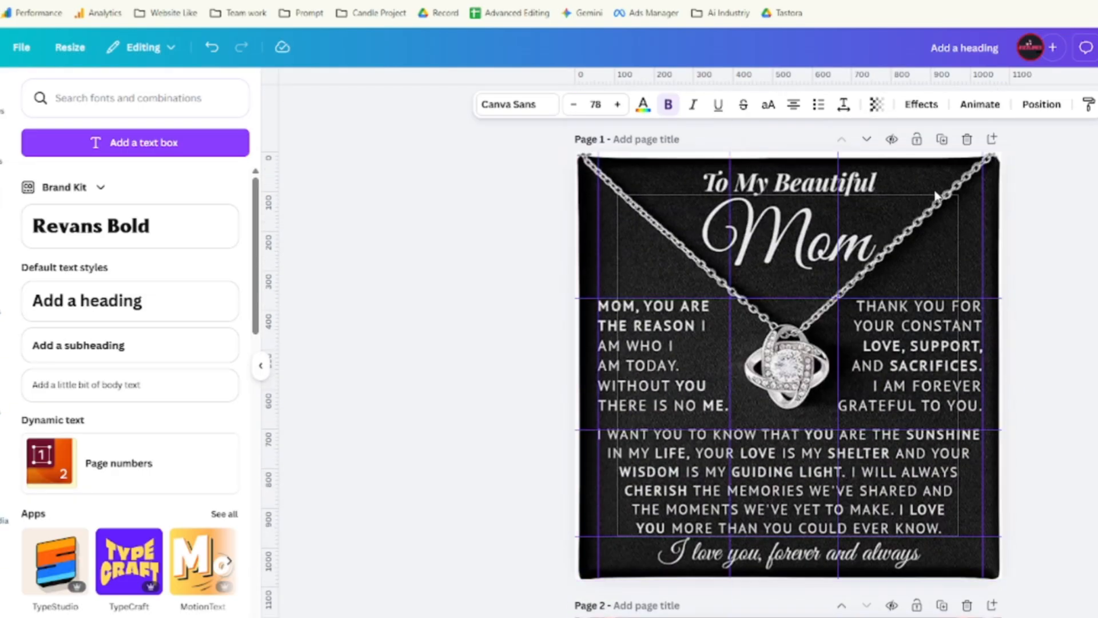
scroll(821, 411, down, 7)
scroll(836, 326, up, 3)
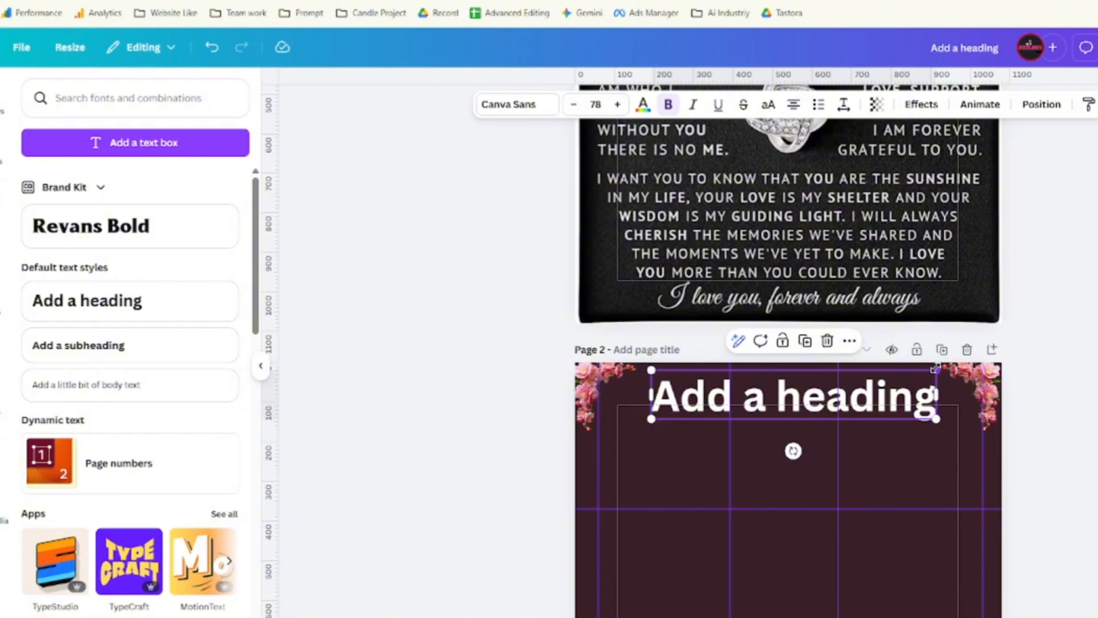
drag(935, 368, 825, 385)
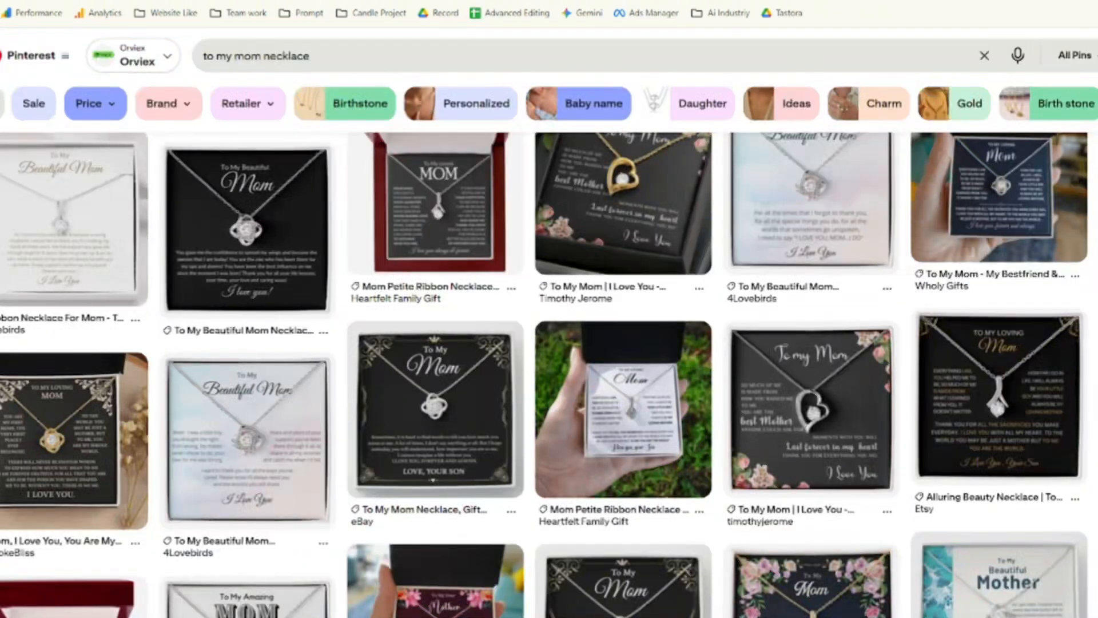
Load the card-text document from the pasted link and copy the line 'TO MY LOVING'.
key(ctrl+l)
key(Return)
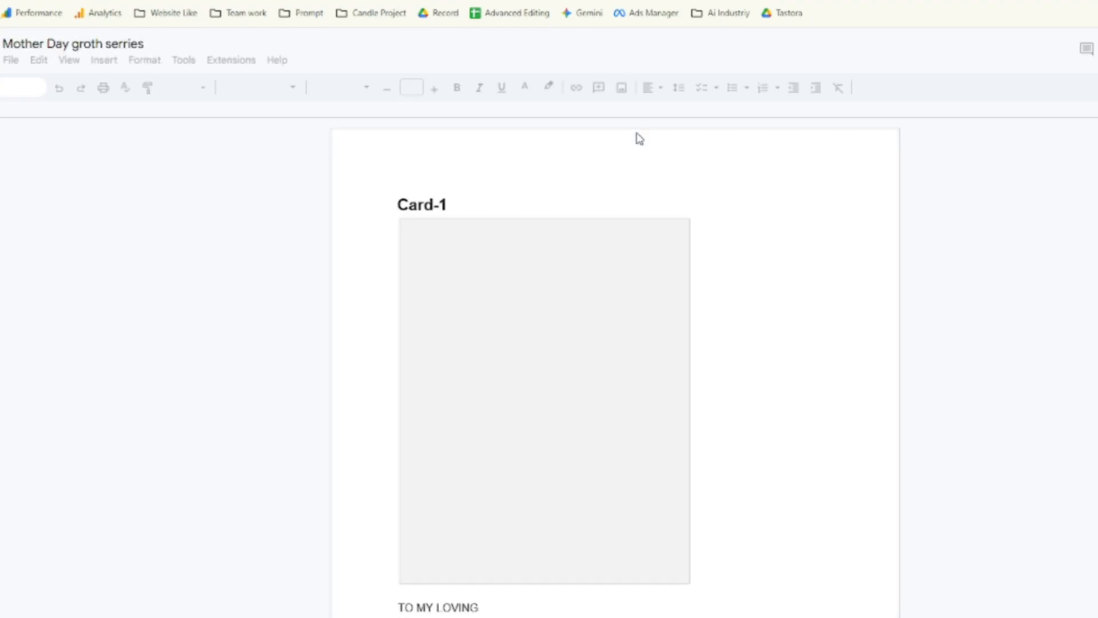
scroll(420, 265, down, 4)
scroll(419, 265, down, 6)
scroll(424, 269, up, 5)
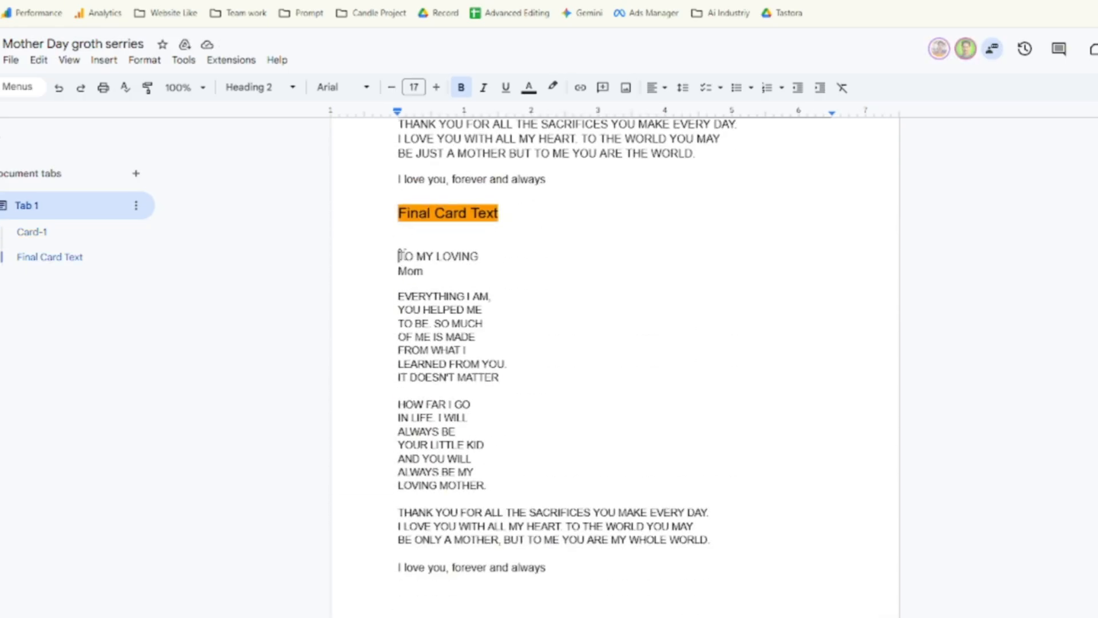
drag(399, 255, 484, 255)
right_click(460, 258)
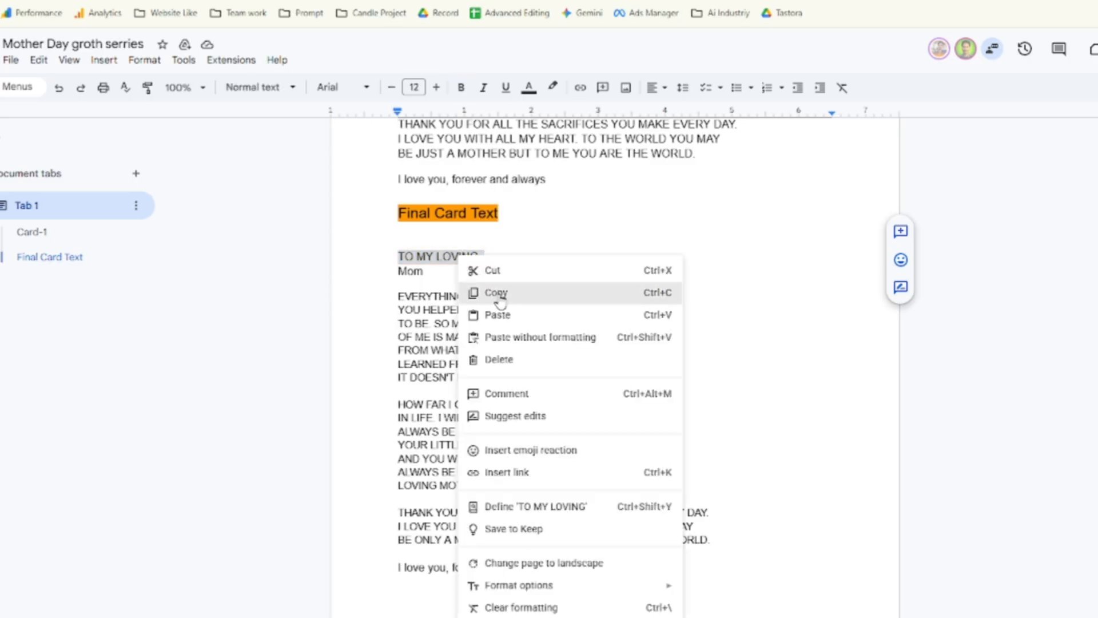
click(497, 293)
Paste 'TO MY LOVING' into the heading on one line, shrink it to 37.1, and centre it.
key(ctrl+Tab)
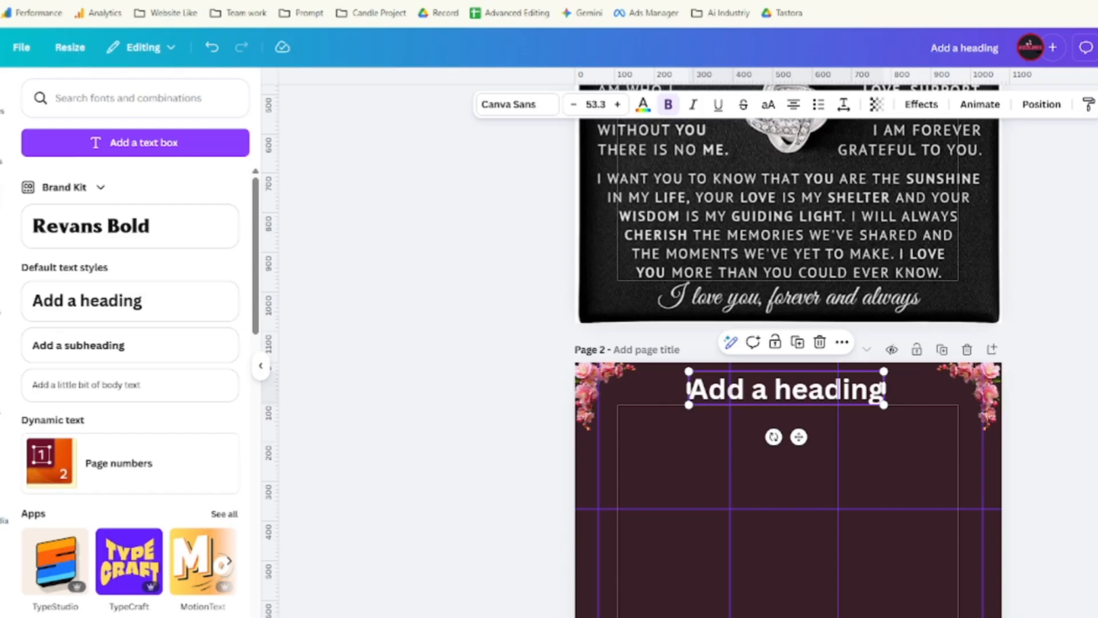
click(773, 392)
key(ctrl+v)
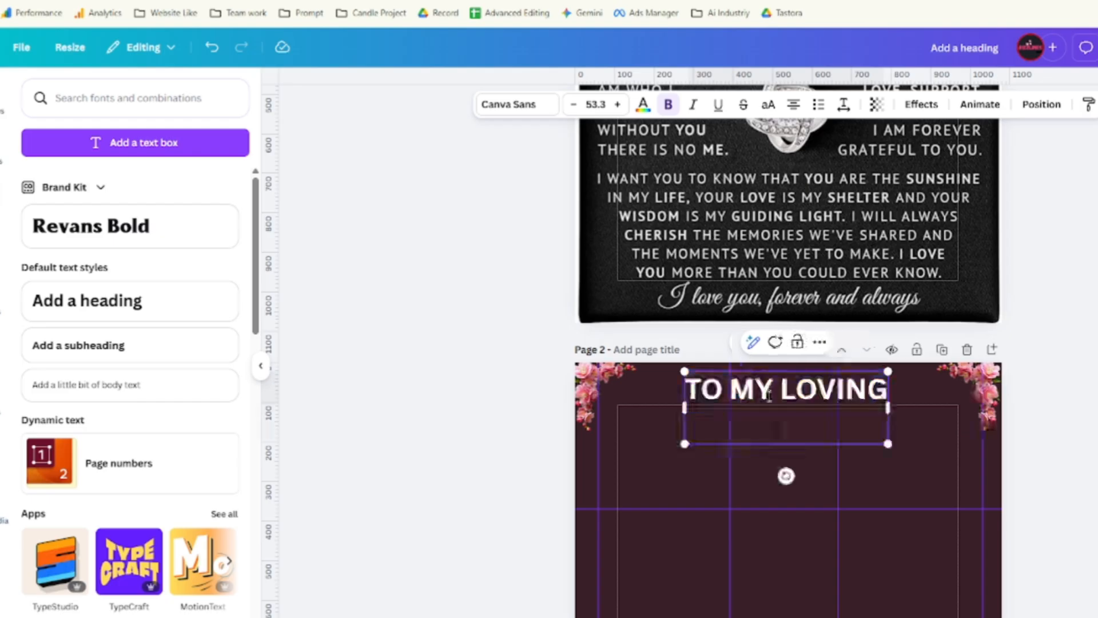
key(BackSpace)
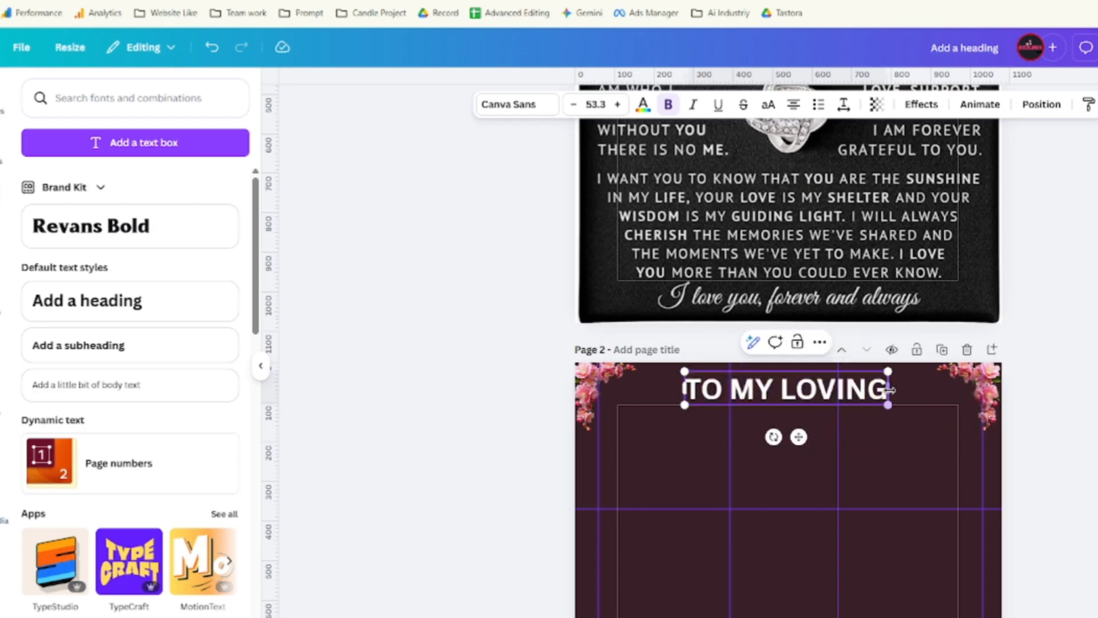
drag(888, 371, 825, 405)
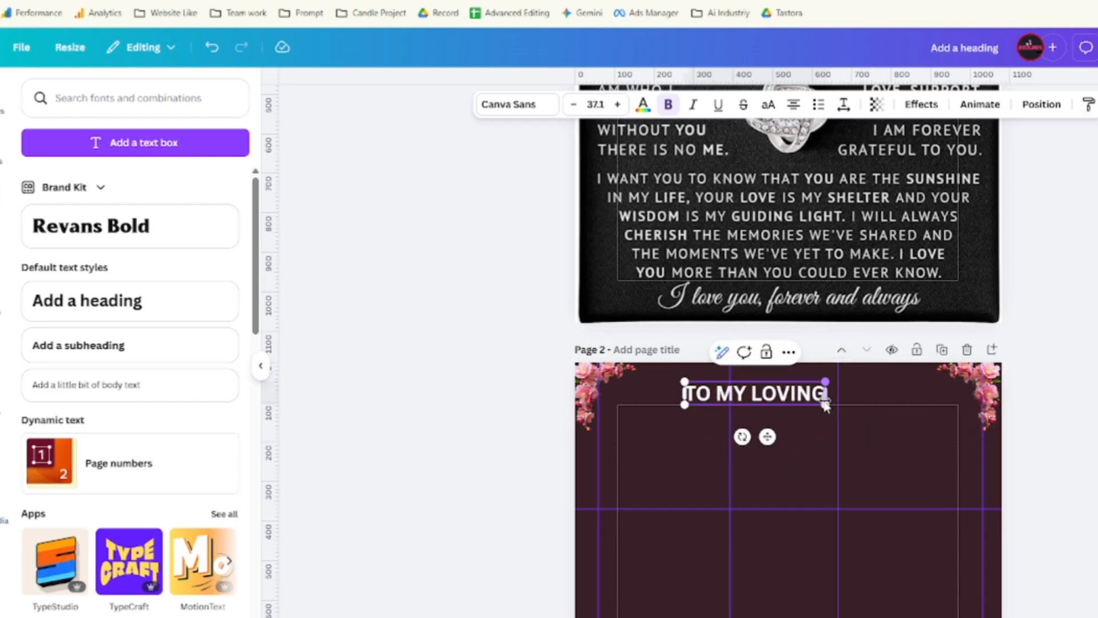
click(768, 436)
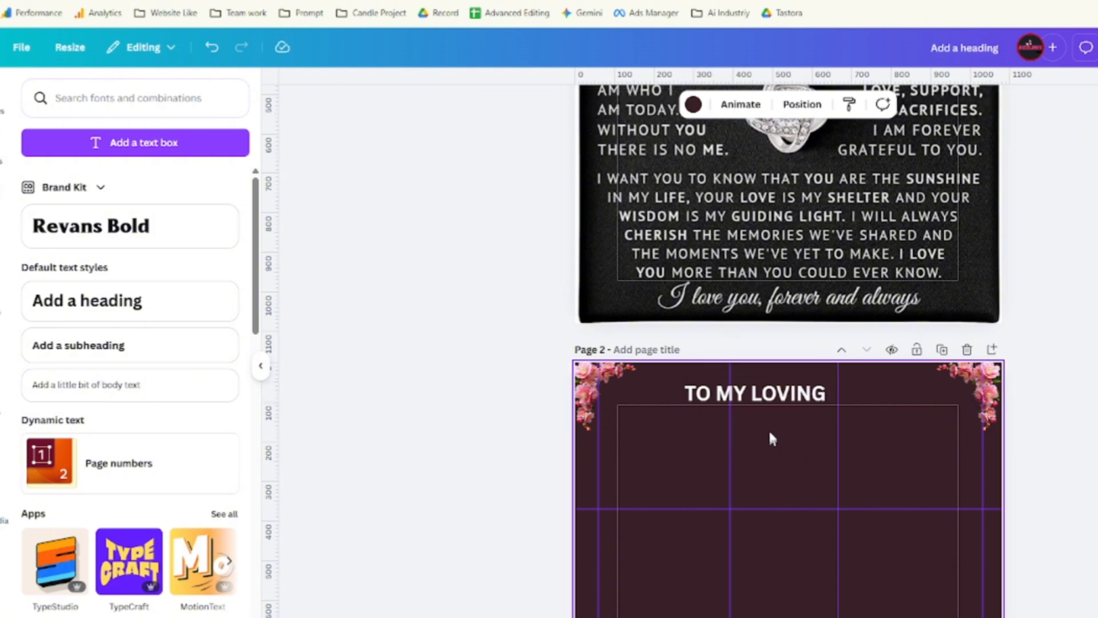
drag(768, 436, 801, 436)
Try DM Sans, Arial MT Pro, Glacial Indifference, Montserrat and Poppins on the heading, settling on Open Sans.
double_click(784, 393)
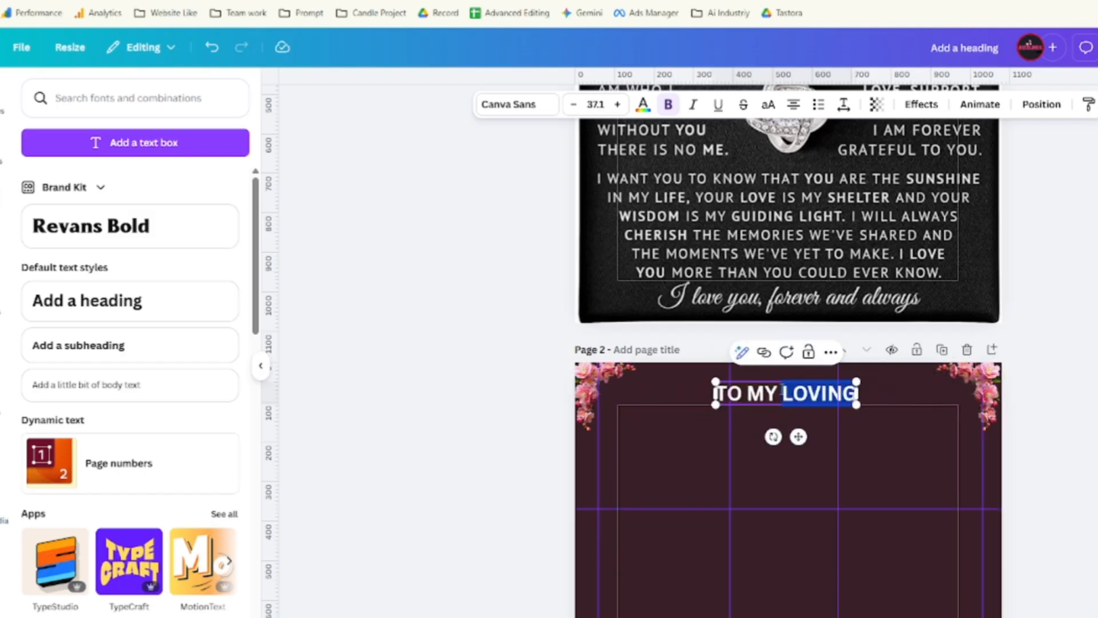
triple_click(782, 392)
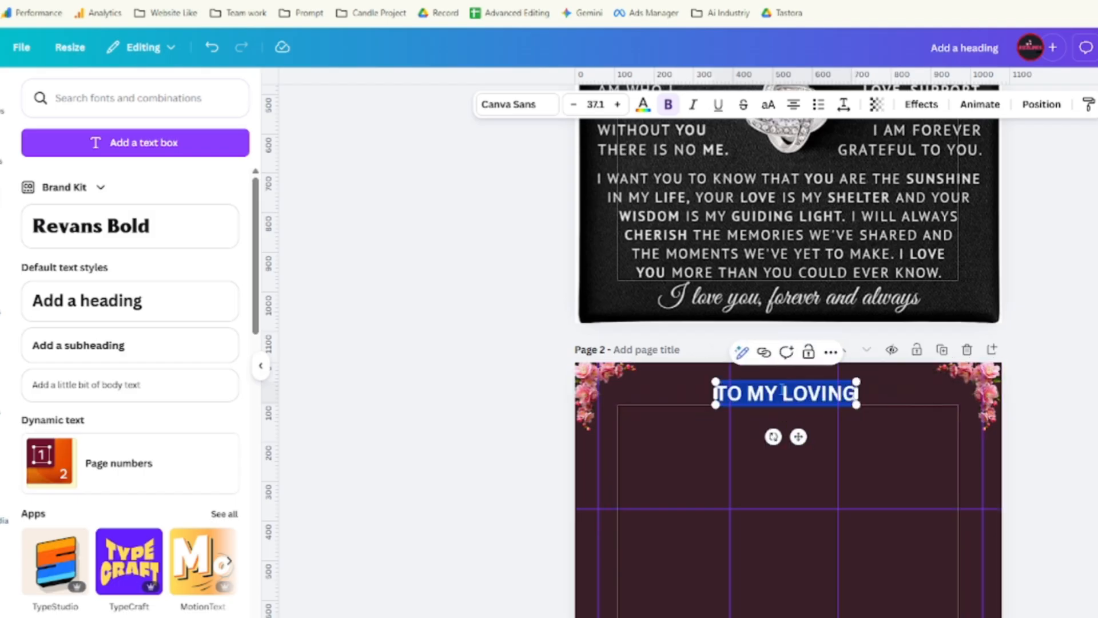
click(505, 108)
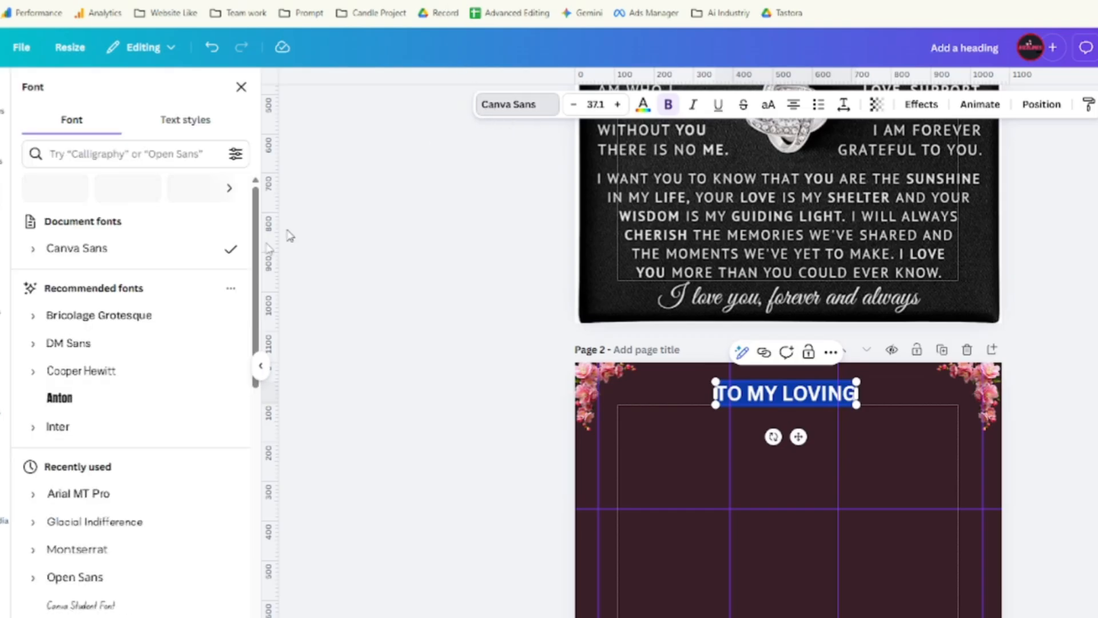
click(168, 319)
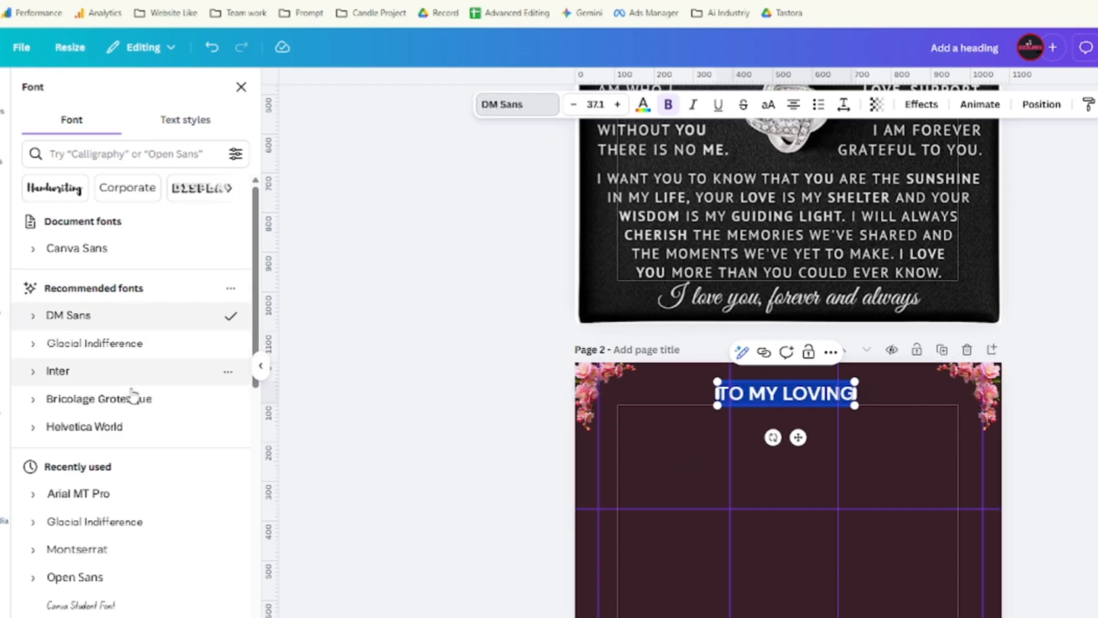
scroll(155, 423, down, 3)
click(110, 356)
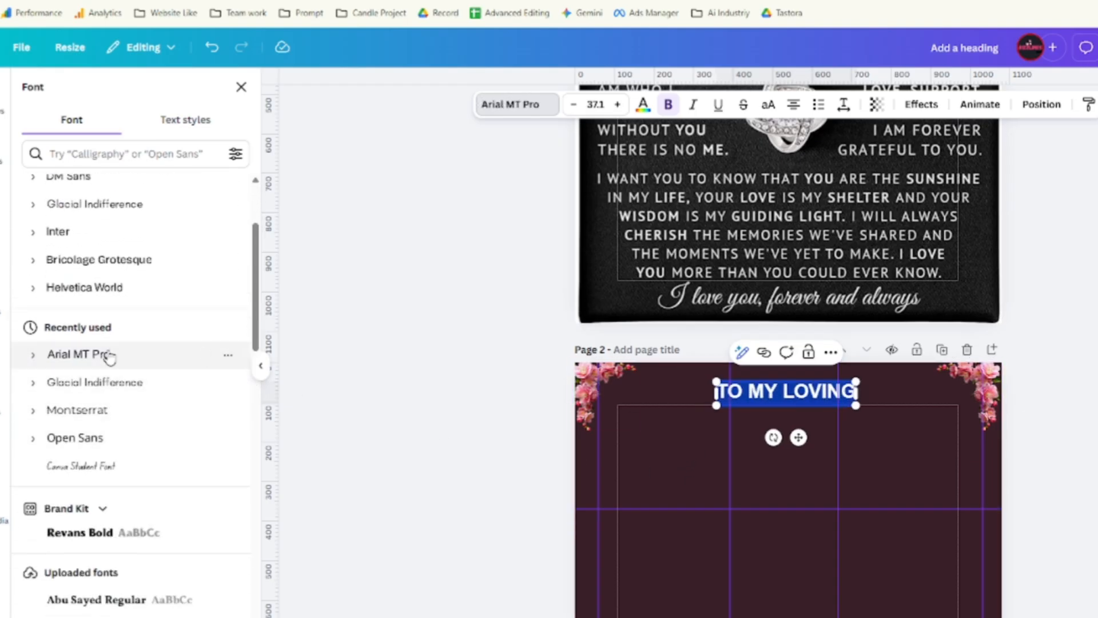
click(106, 383)
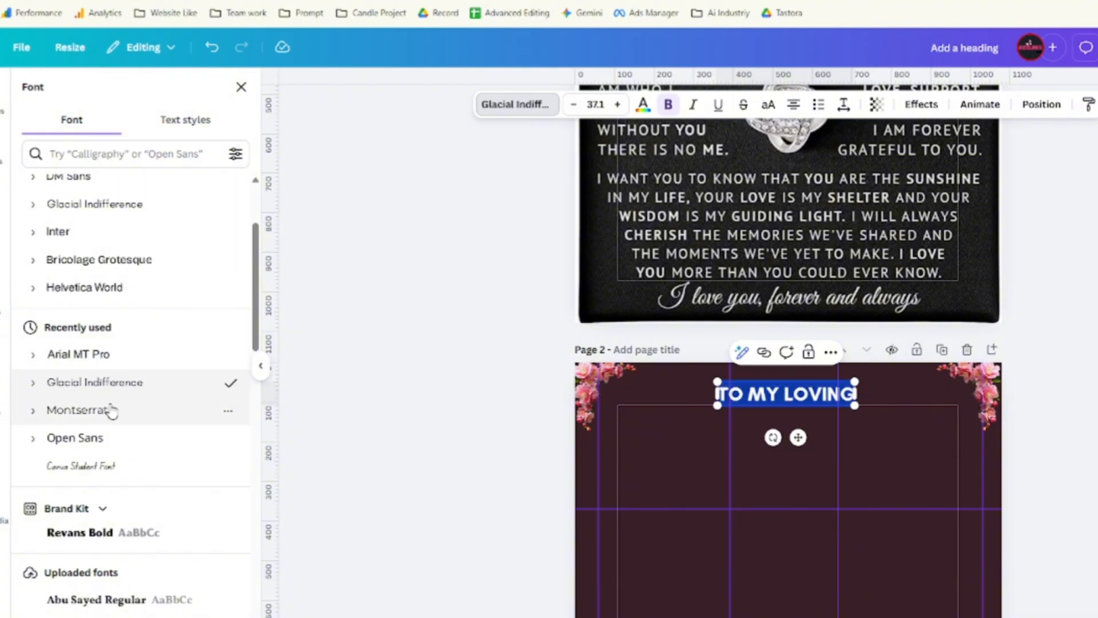
scroll(110, 455, down, 3)
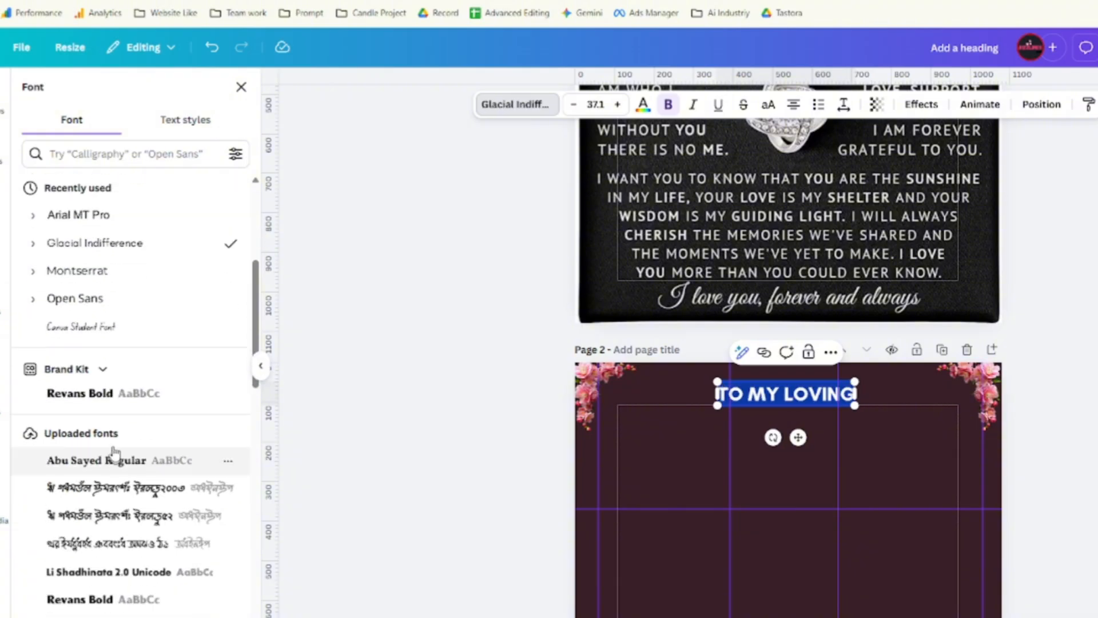
click(99, 298)
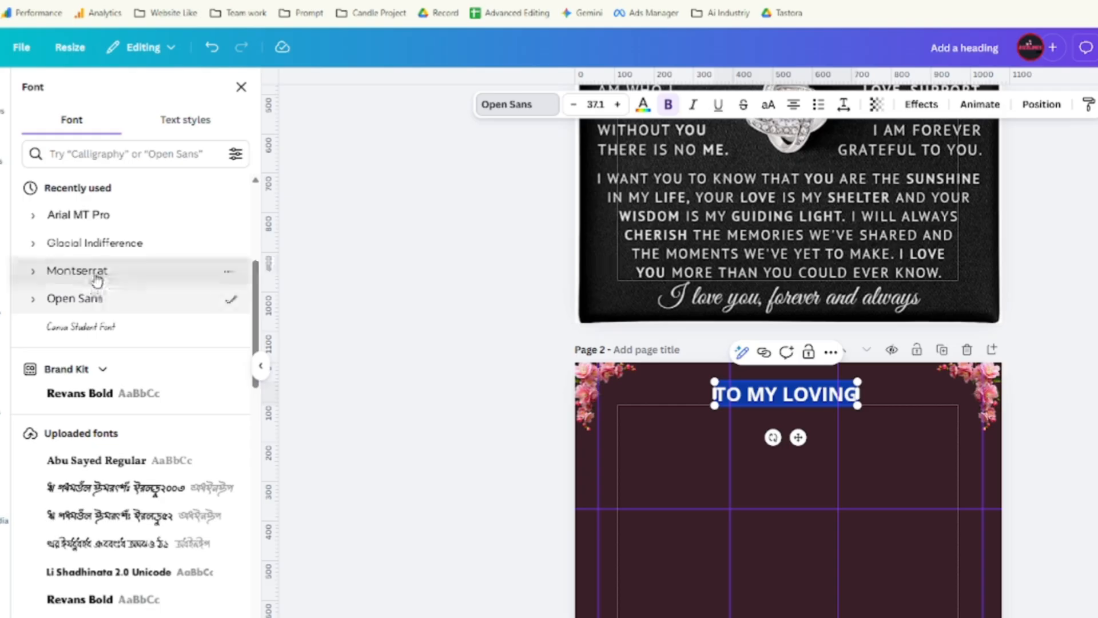
click(98, 275)
scroll(117, 343, down, 7)
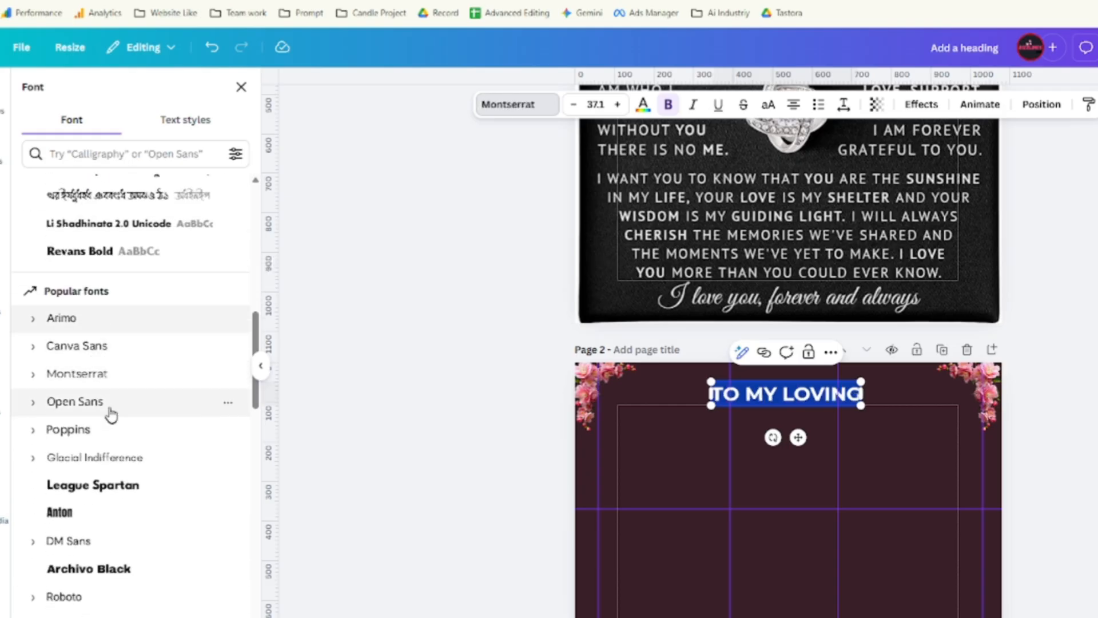
click(113, 429)
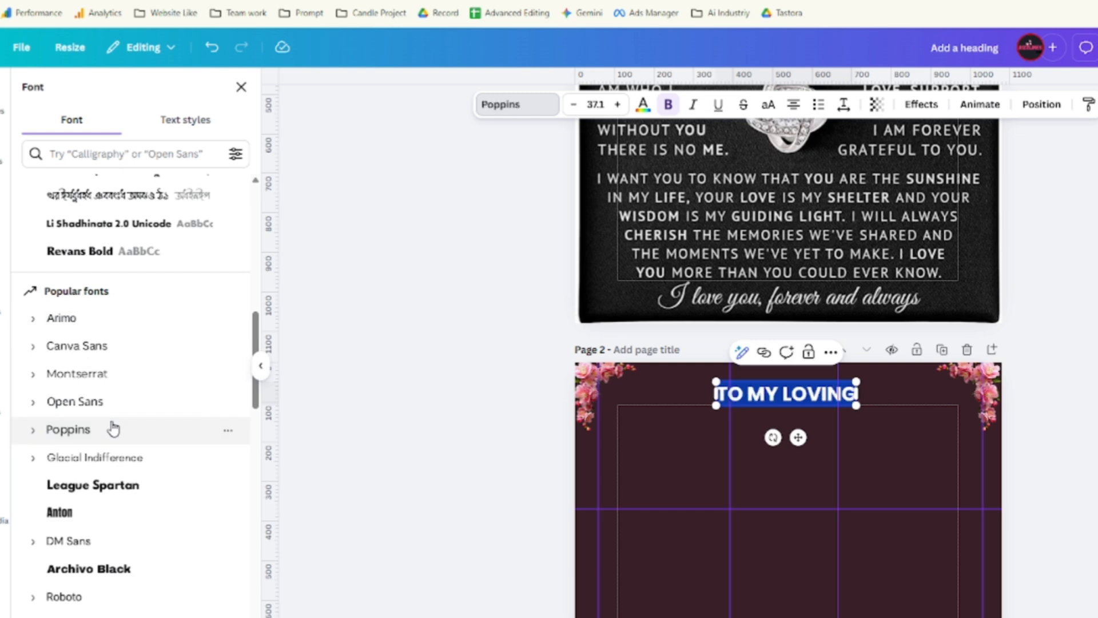
click(105, 402)
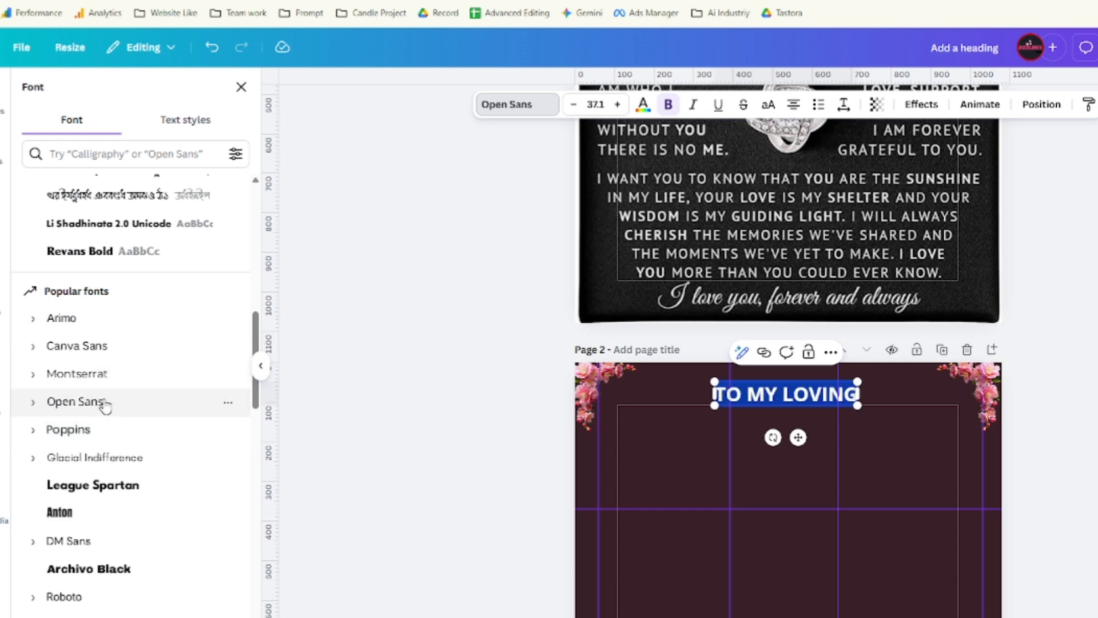
scroll(98, 297, up, 10)
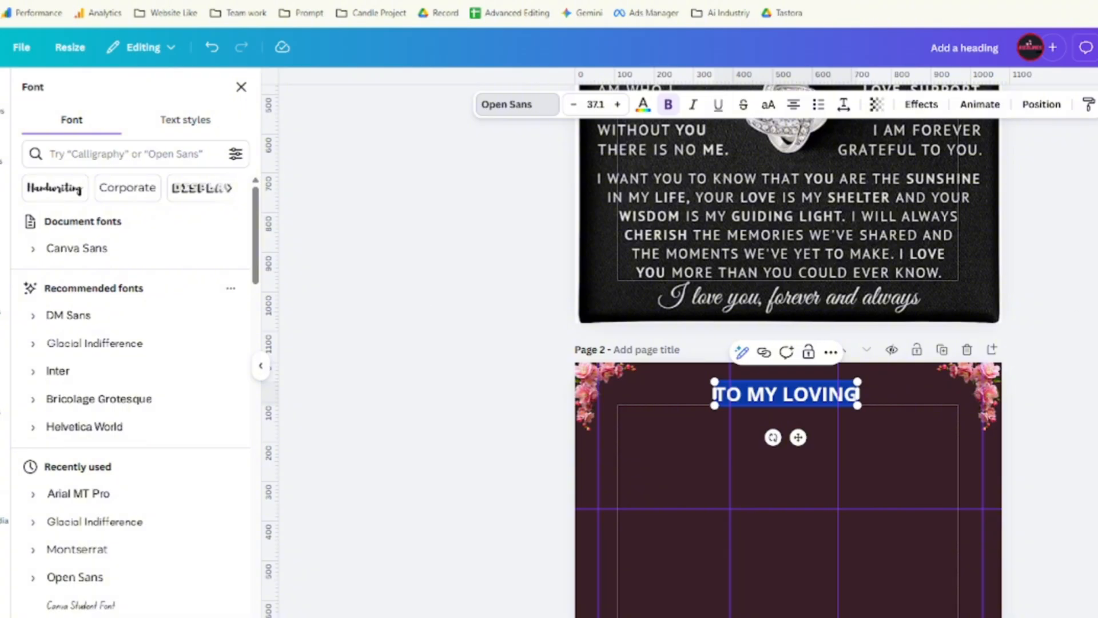
Search 'script' fonts, try Oleo Script and Nexa Script, and apply Brush Script to the heading.
click(131, 153)
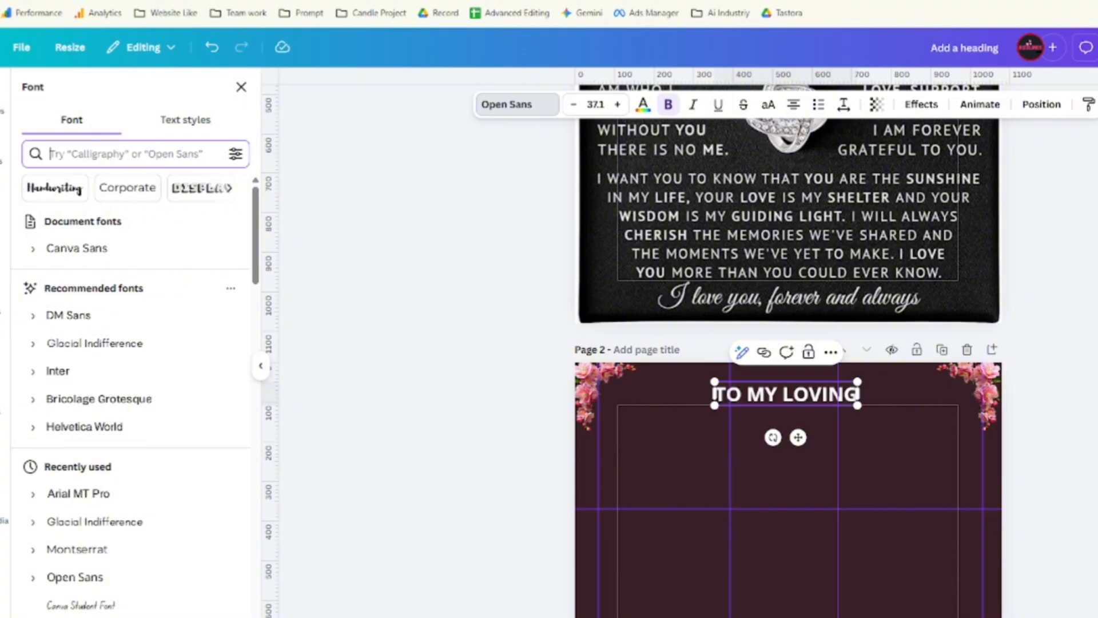
text(scr)
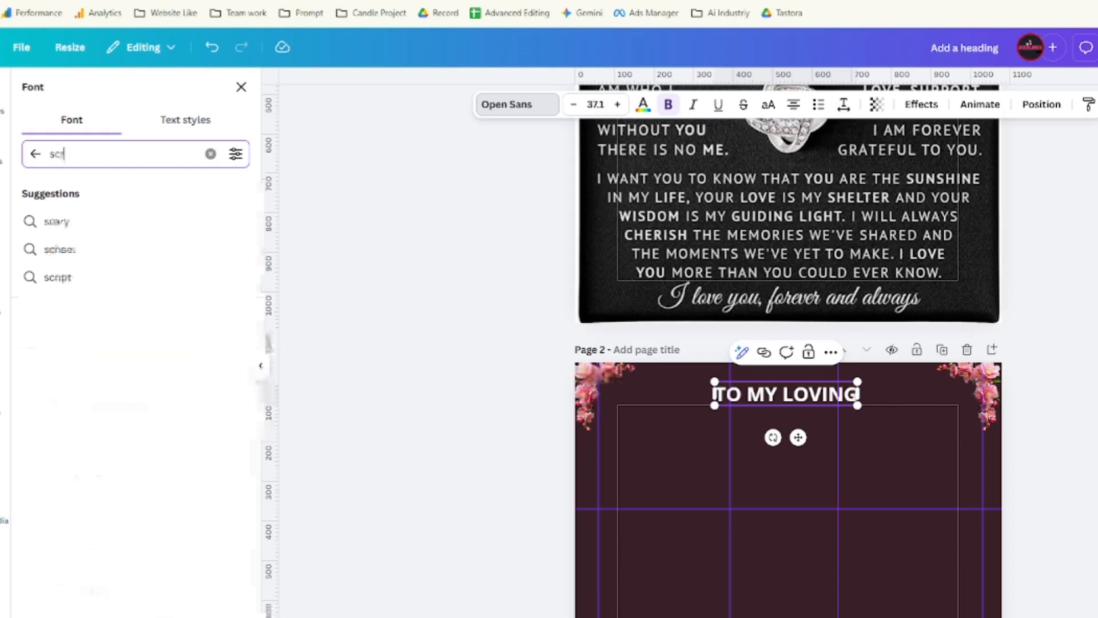
text(ipt)
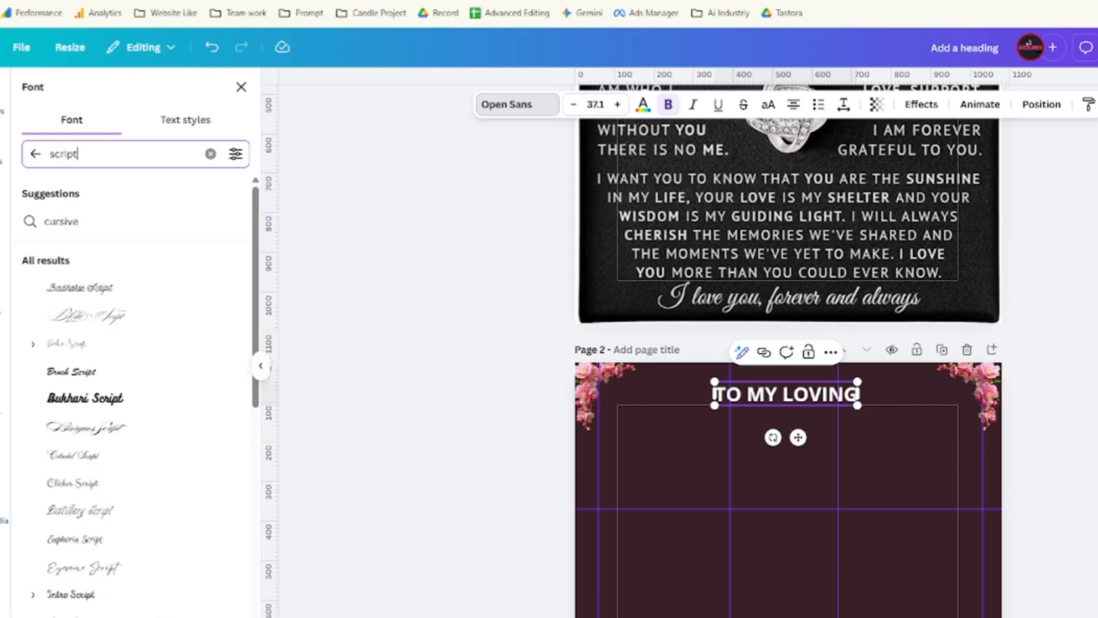
scroll(155, 493, down, 4)
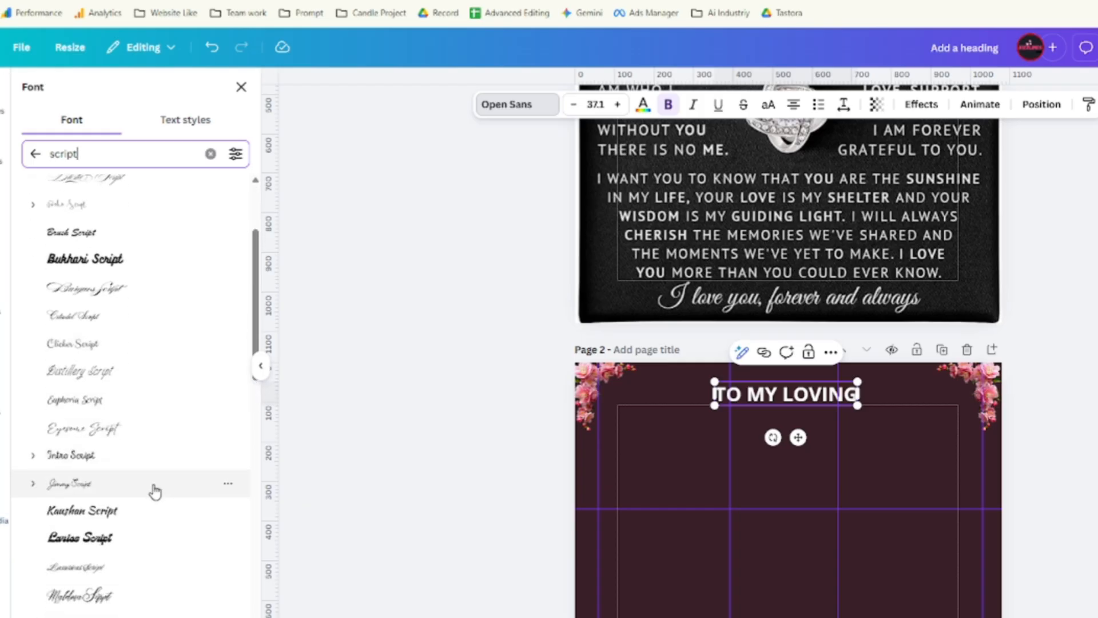
scroll(149, 489, down, 1)
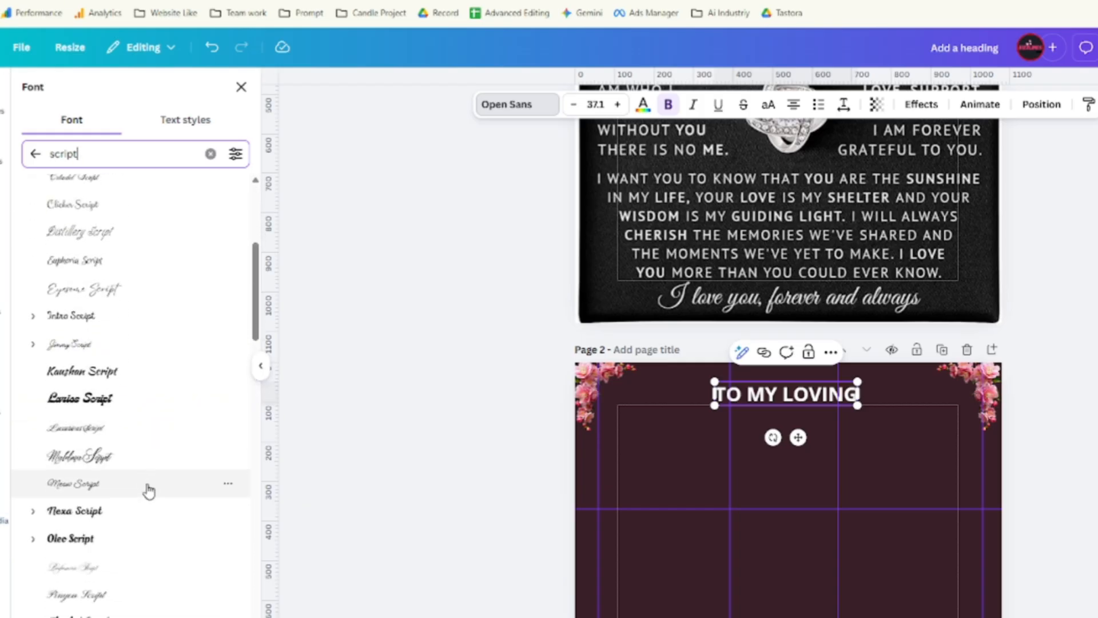
scroll(140, 481, down, 1)
click(137, 467)
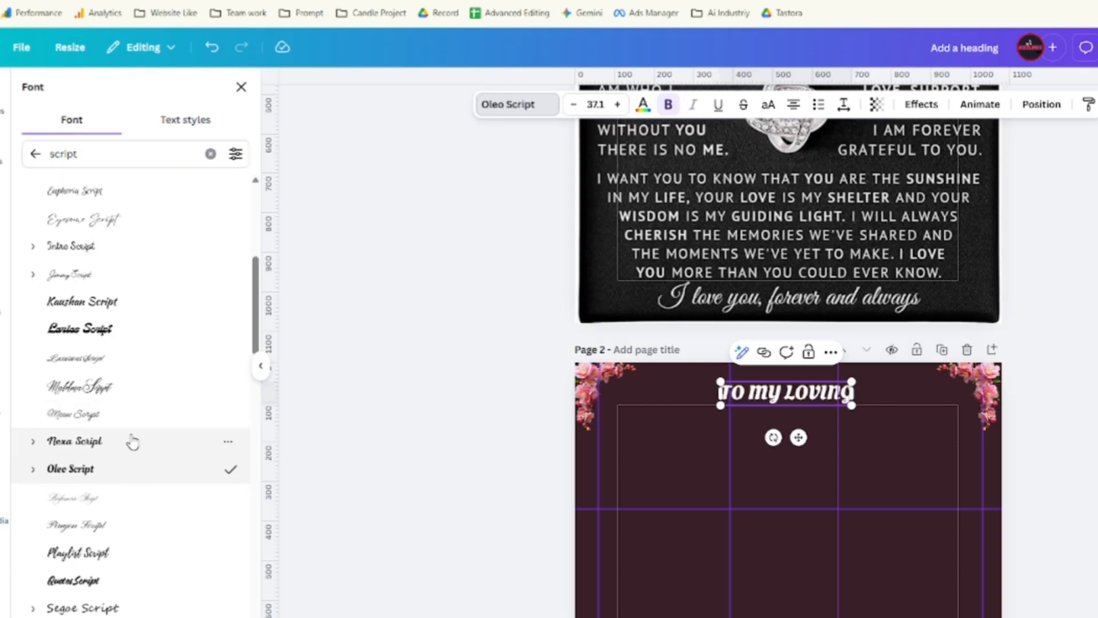
click(132, 441)
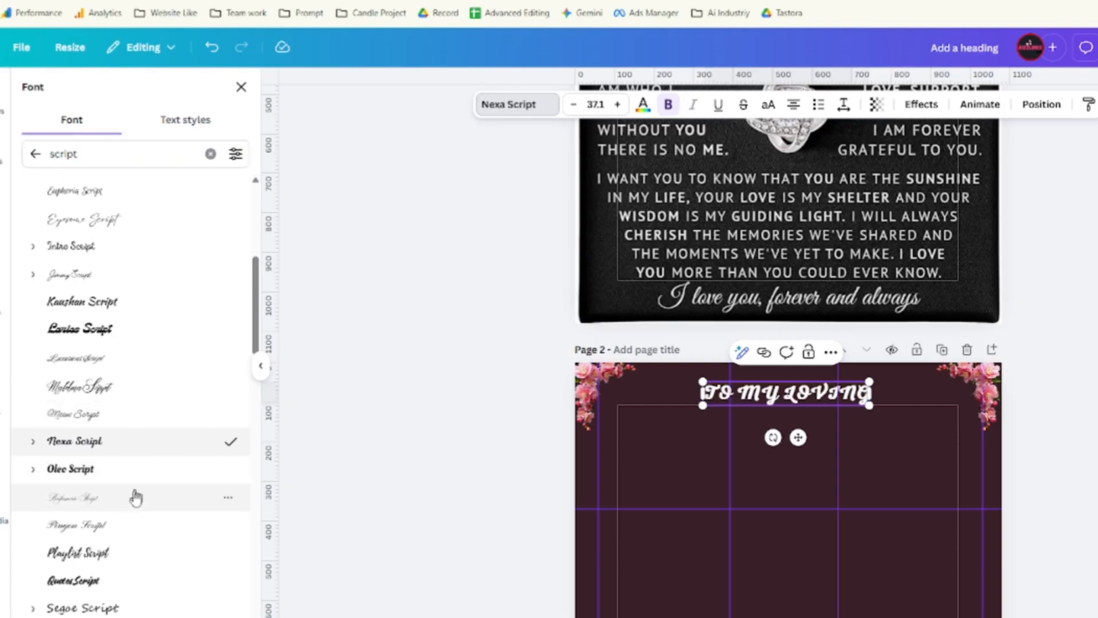
scroll(126, 343, up, 3)
scroll(114, 290, up, 4)
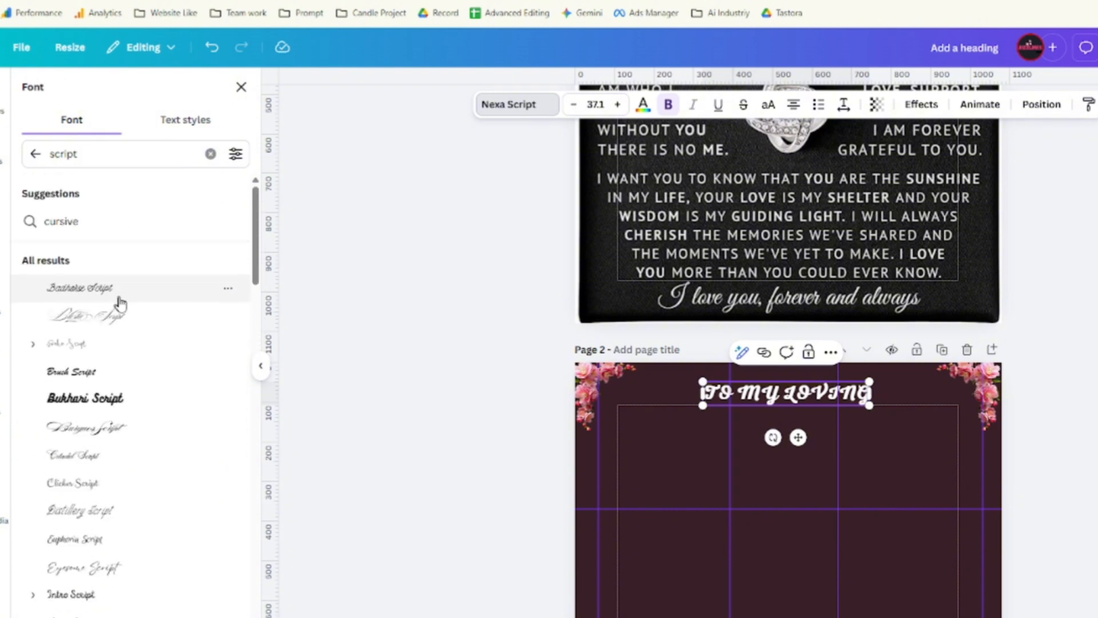
scroll(124, 344, down, 2)
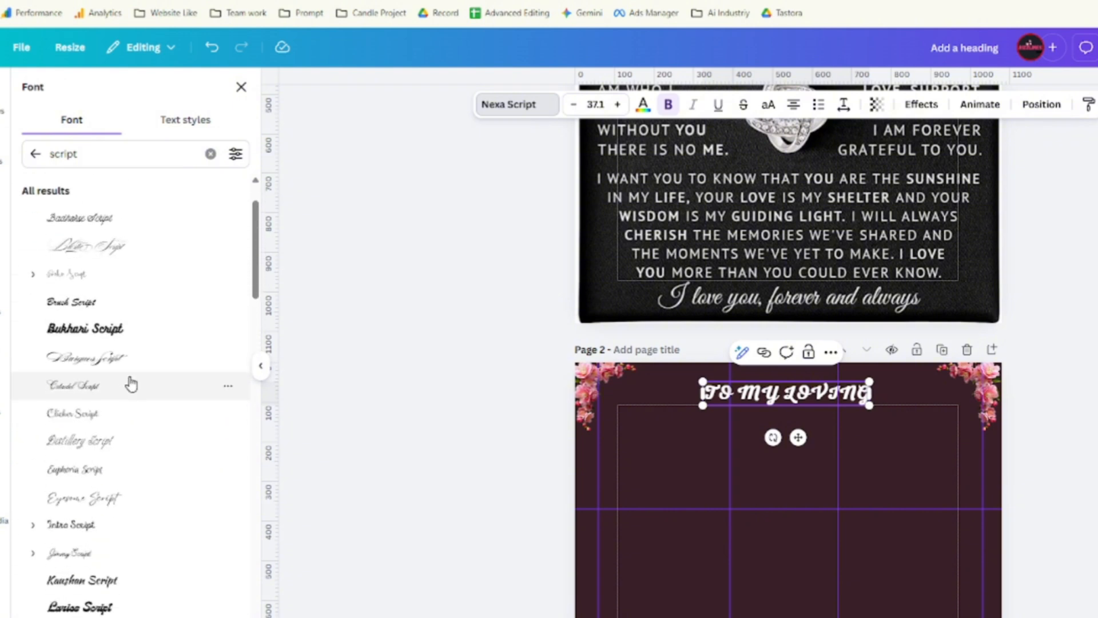
click(137, 305)
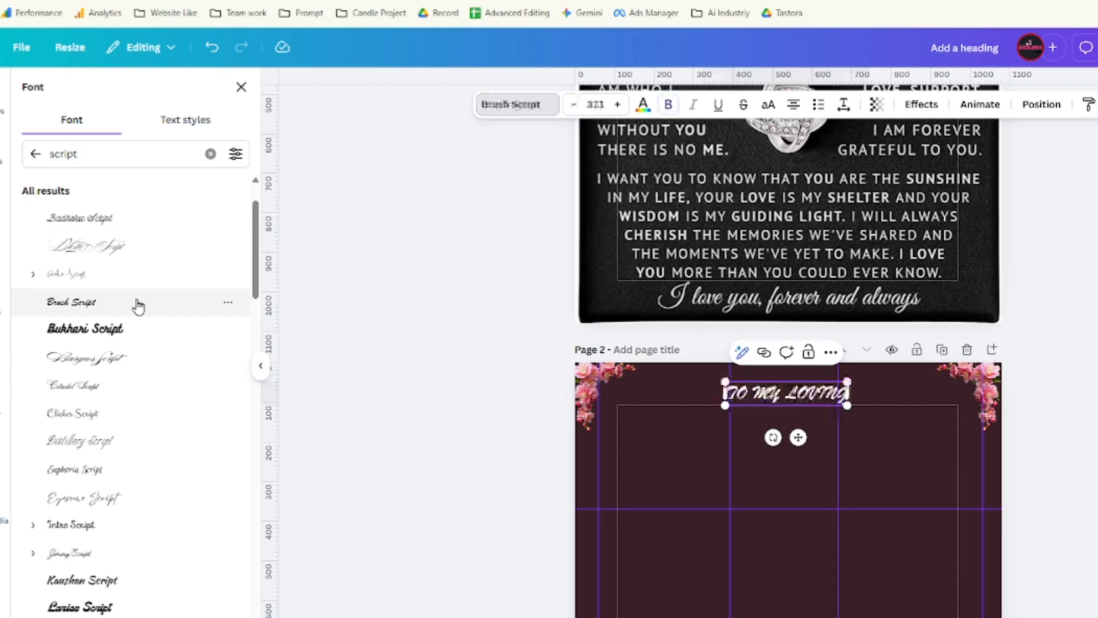
scroll(132, 401, down, 5)
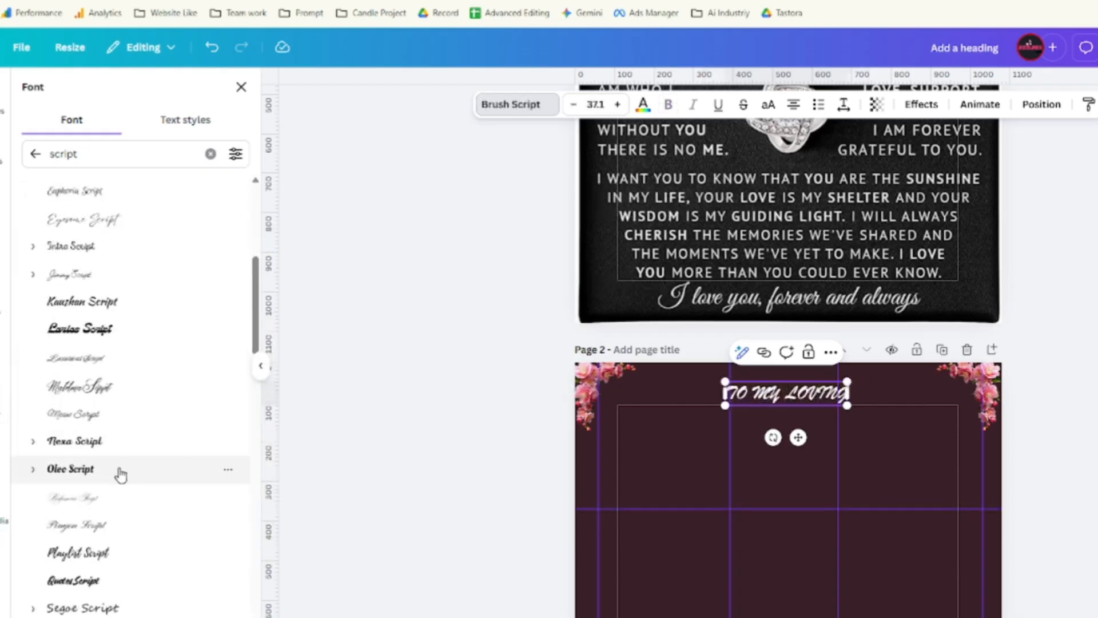
Clear the font search, switch the heading from Open Sans to Montserrat, and turn off italic.
click(35, 154)
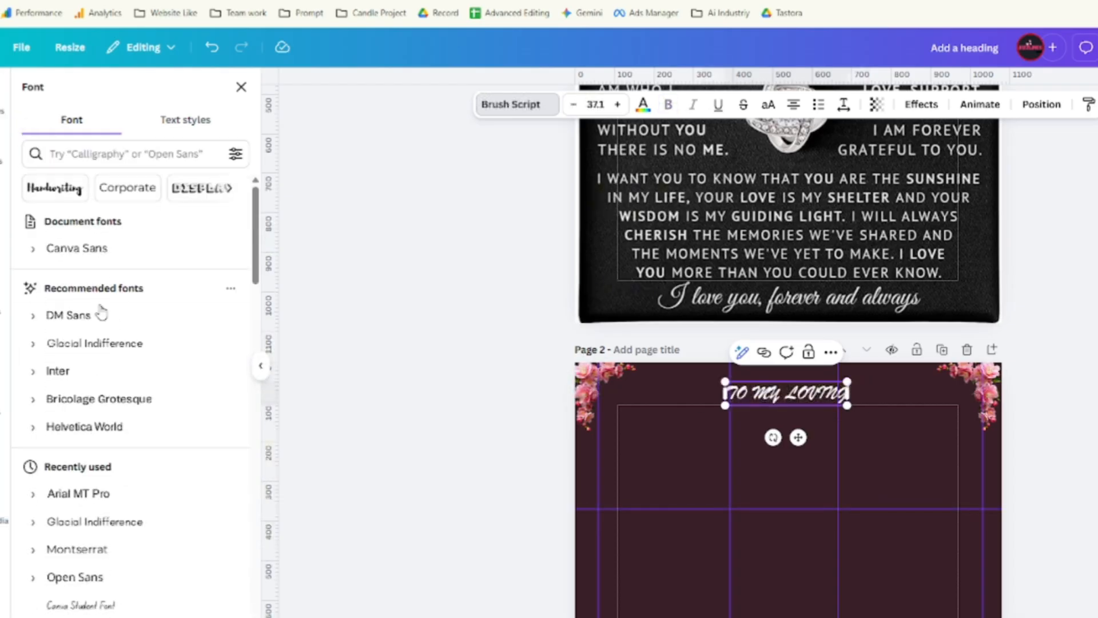
scroll(108, 424, down, 3)
click(114, 438)
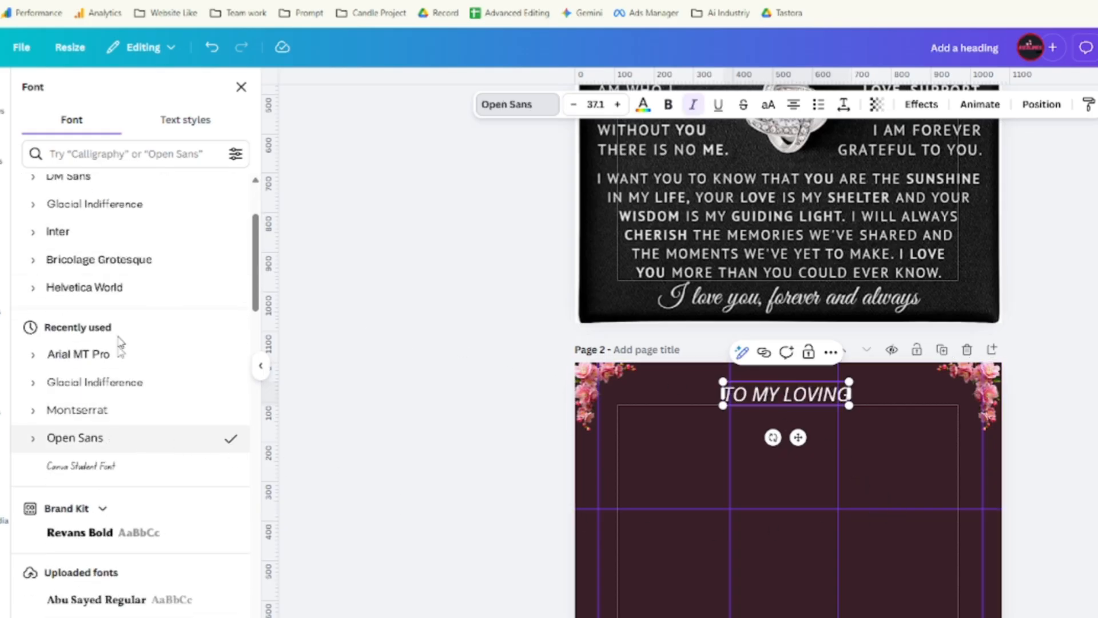
click(108, 409)
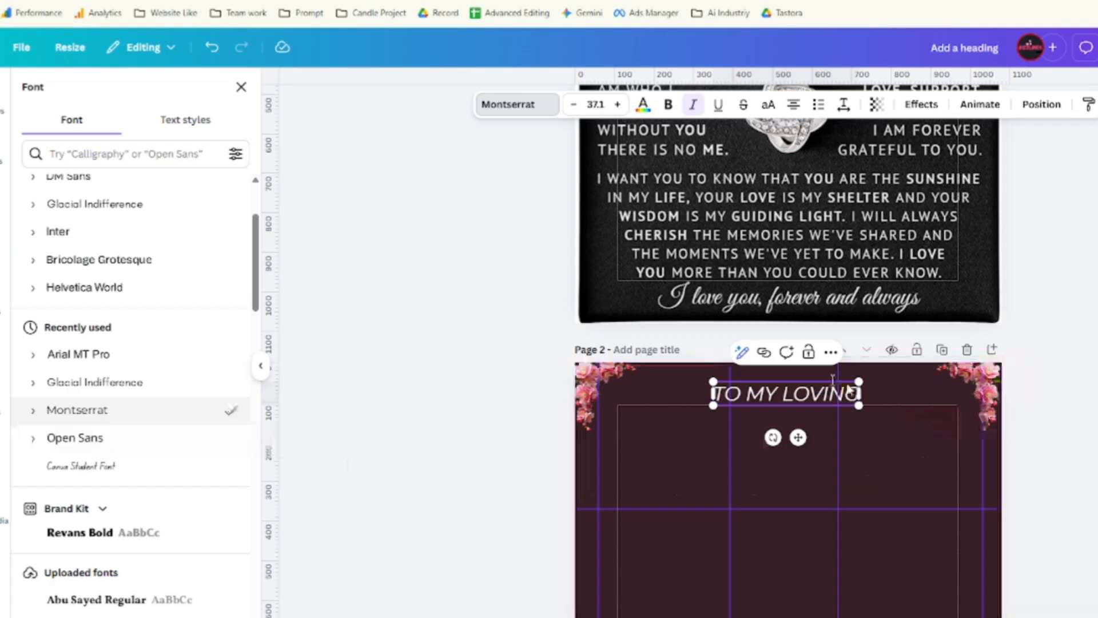
click(774, 398)
key(ctrl+a)
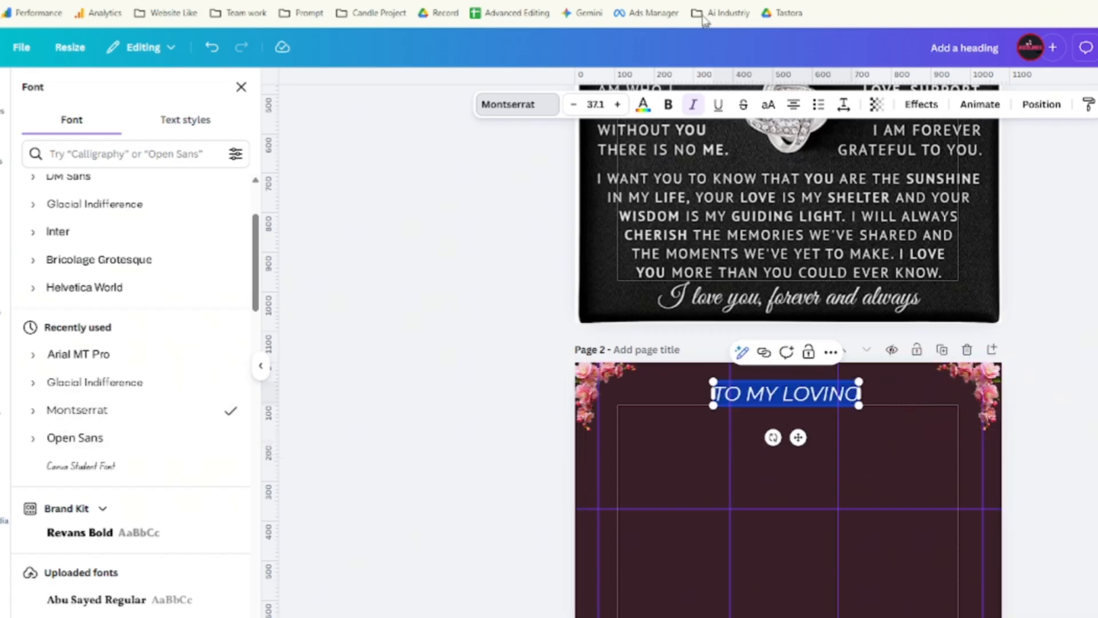
click(692, 104)
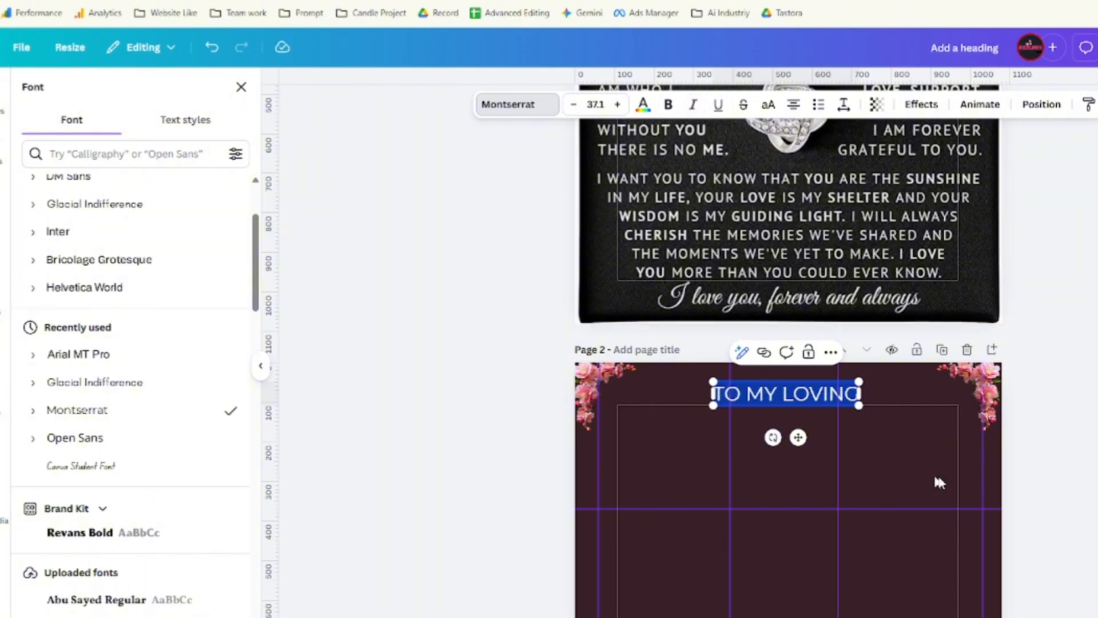
click(884, 436)
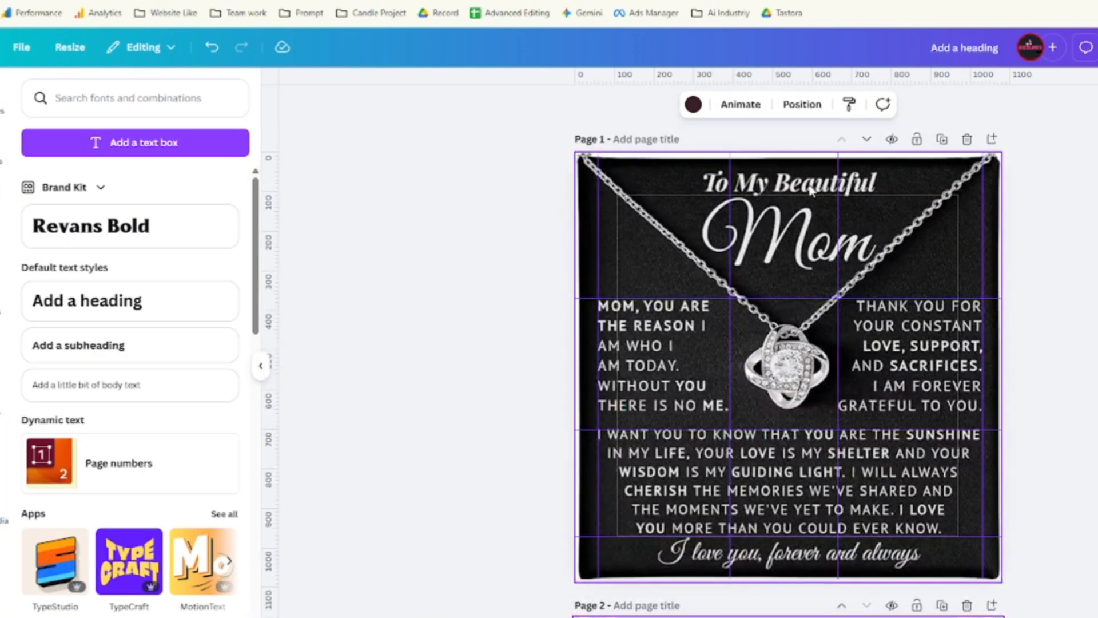
Enlarge the 'TO MY LOVING' heading to size 42.3 and nudge it into place.
click(788, 303)
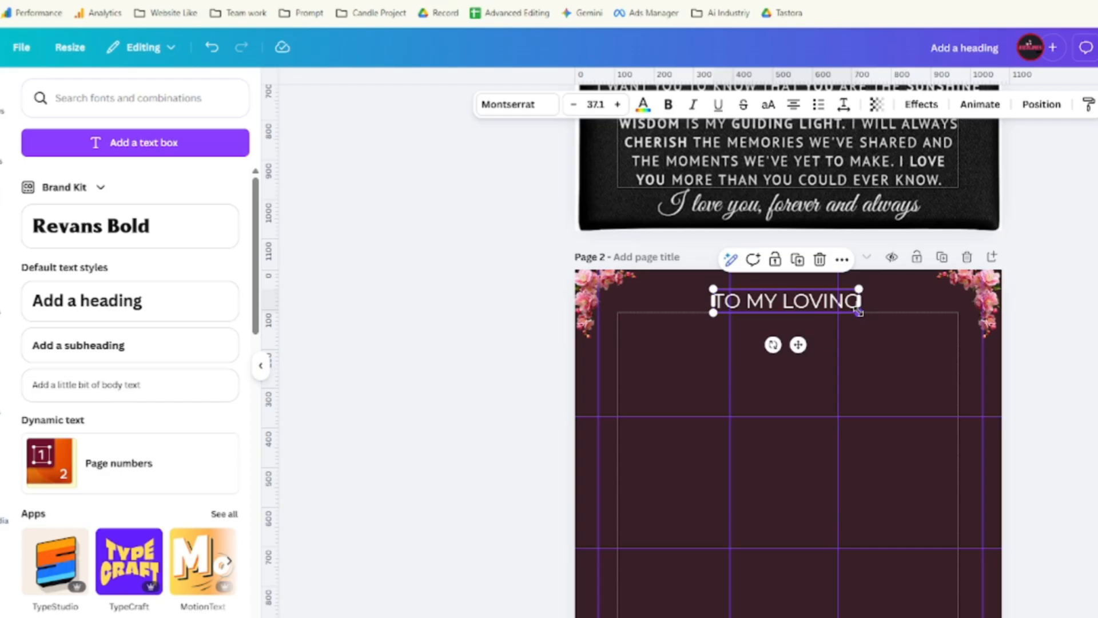
drag(858, 312, 880, 314)
drag(809, 306, 705, 372)
Duplicate the heading, change the copy's text to 'Mom', and centre it beneath 'TO MY LOVING'.
click(799, 256)
key(ctrl+Tab)
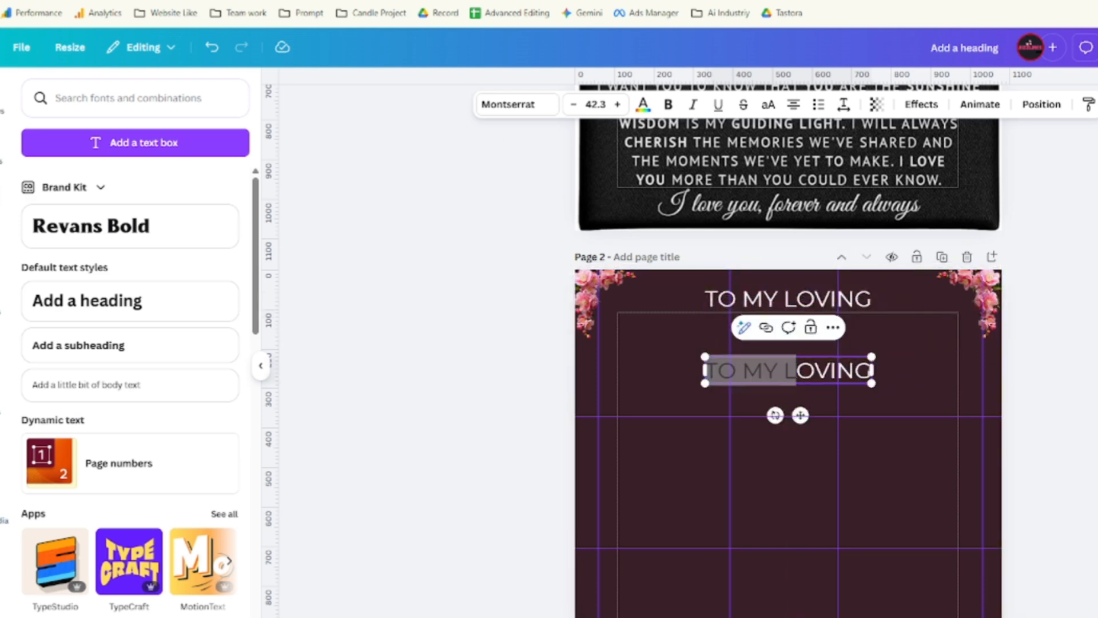
key(ctrl+shift+Tab)
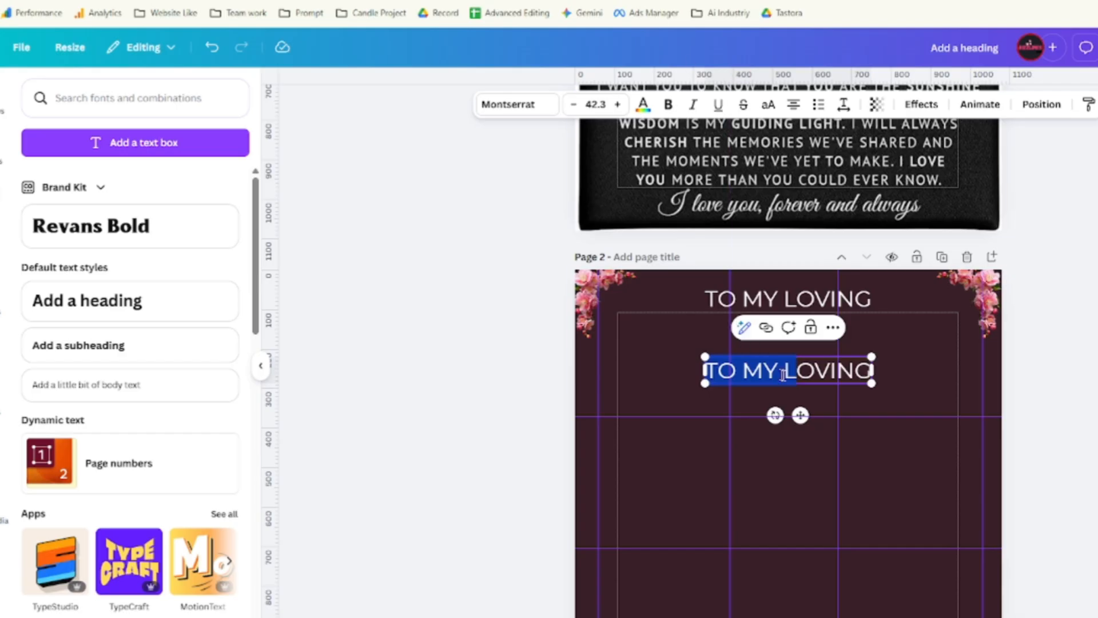
click(789, 377)
key(ctrl+a)
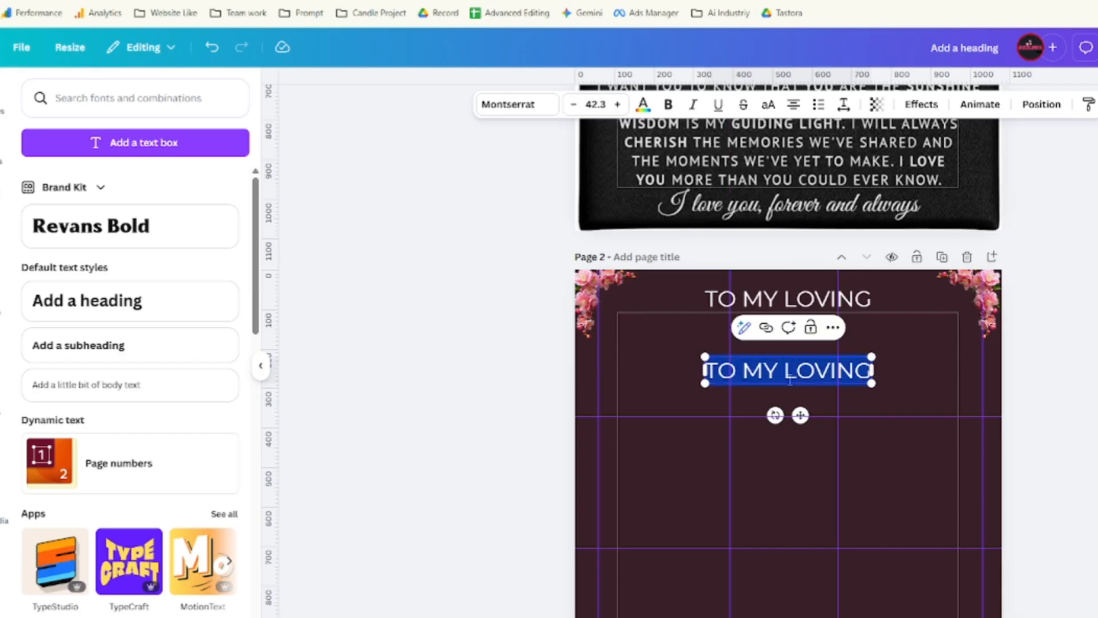
text(Mom)
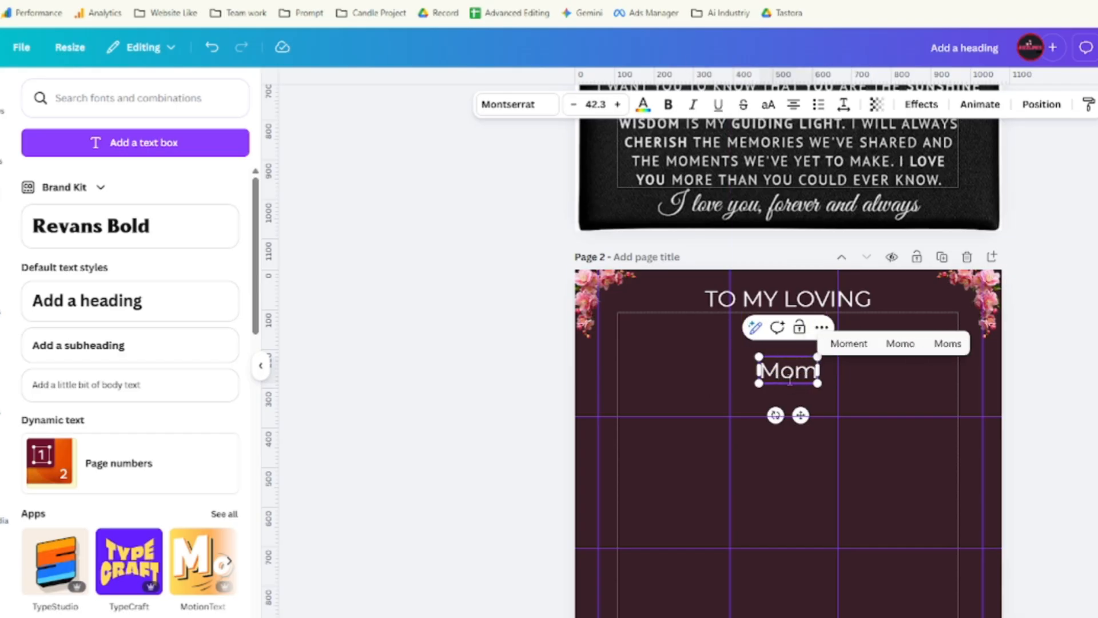
key(ctrl+Tab)
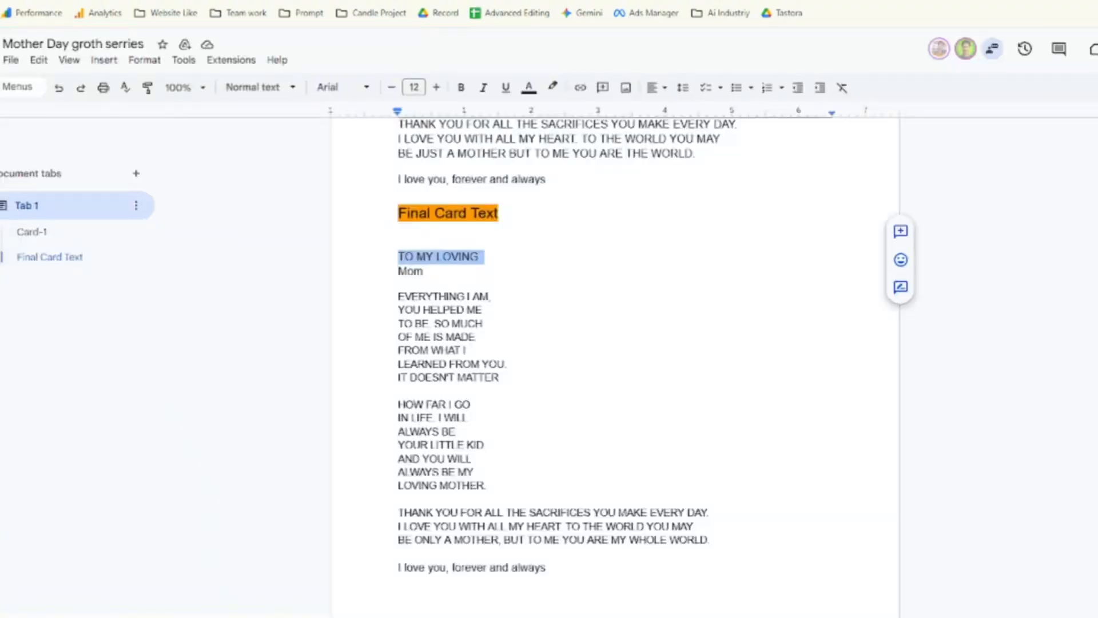
key(ctrl+shift+Tab)
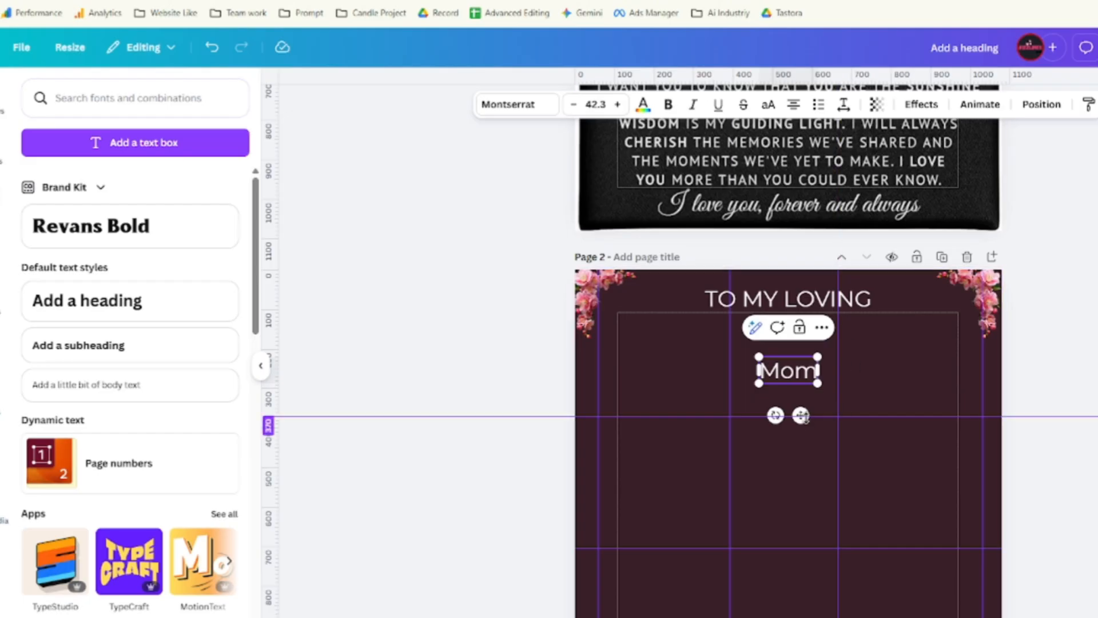
drag(801, 421, 906, 380)
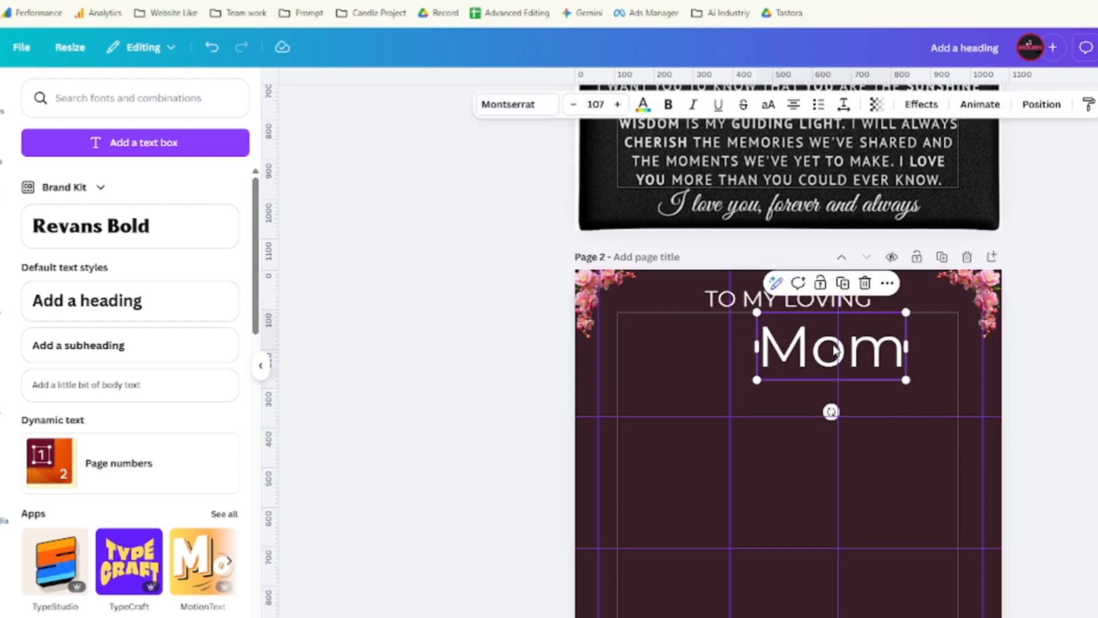
drag(829, 351, 777, 341)
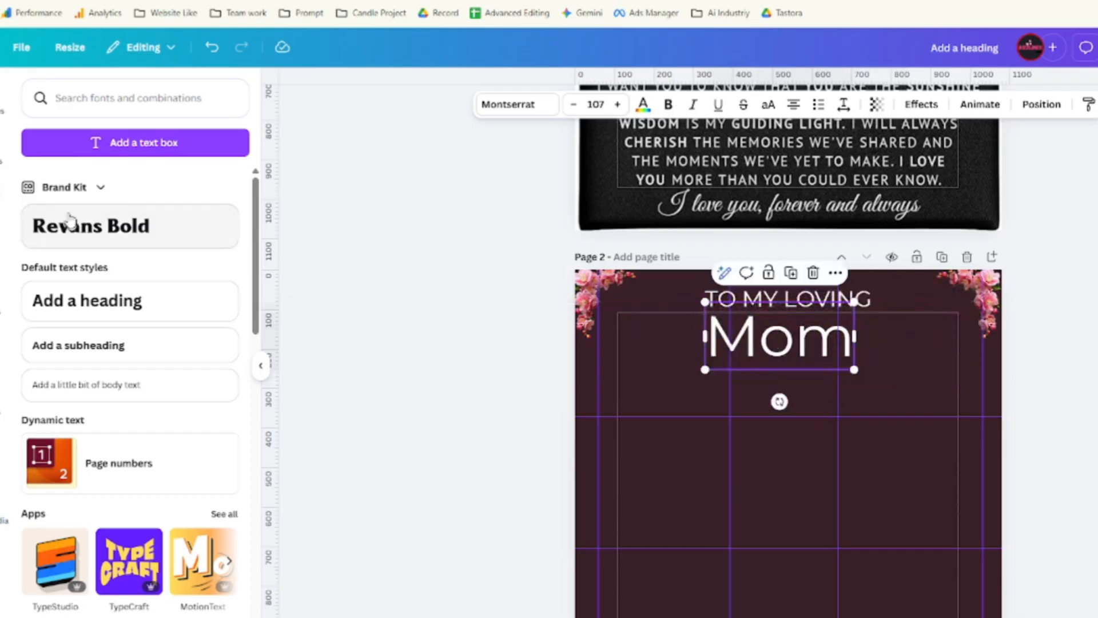
Try Blosta Script and Citadel Script on 'Mom', then set it in Euphoria Script at size 150.
click(506, 105)
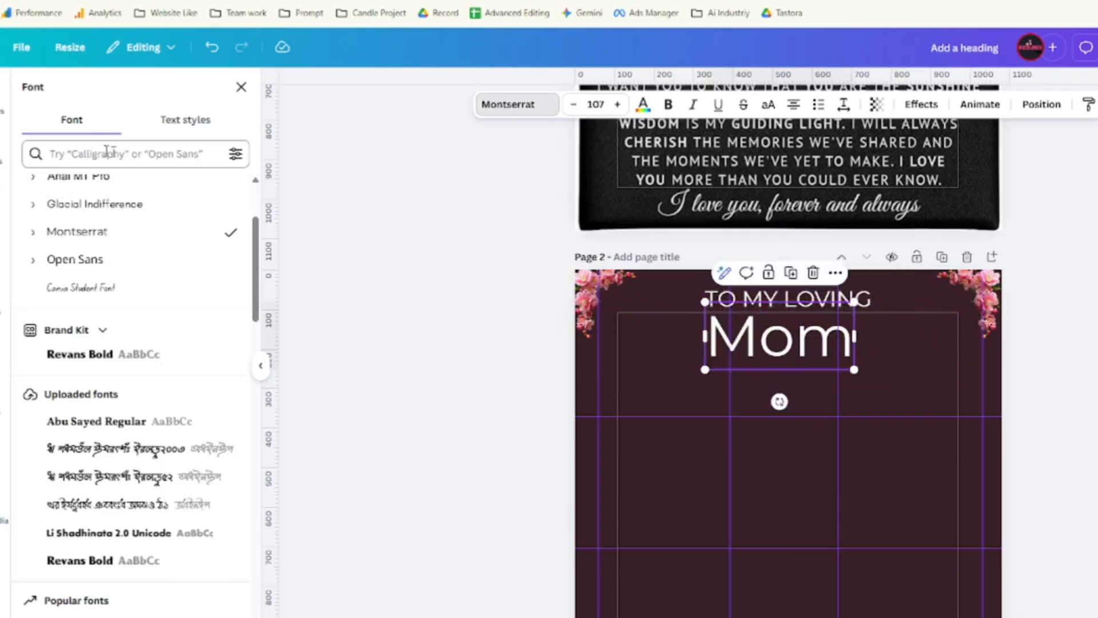
text(script)
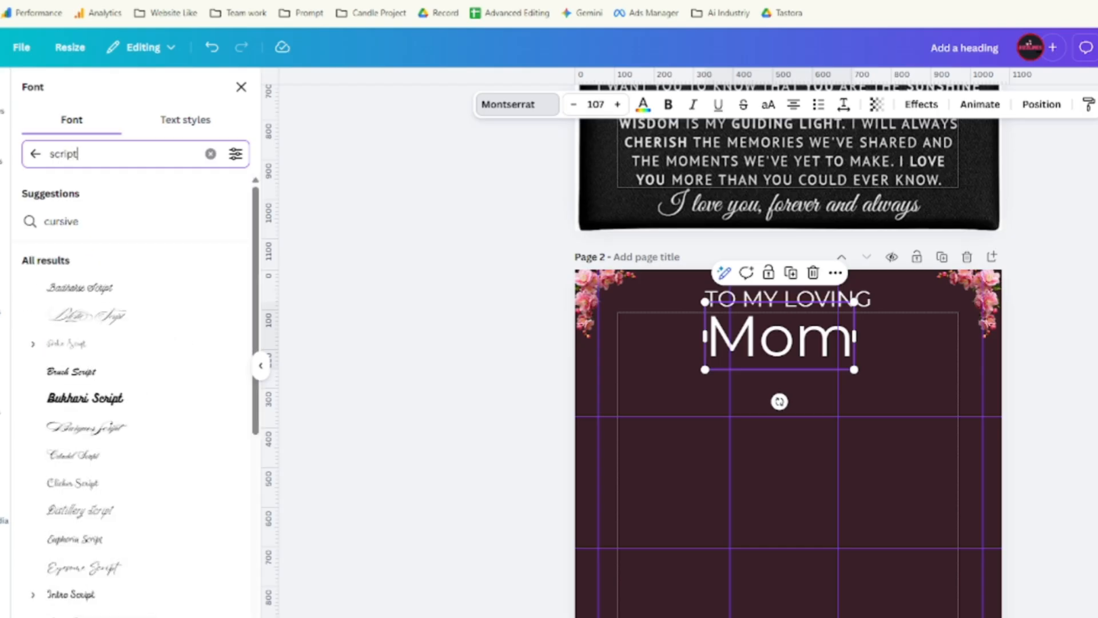
click(115, 332)
scroll(105, 434, down, 1)
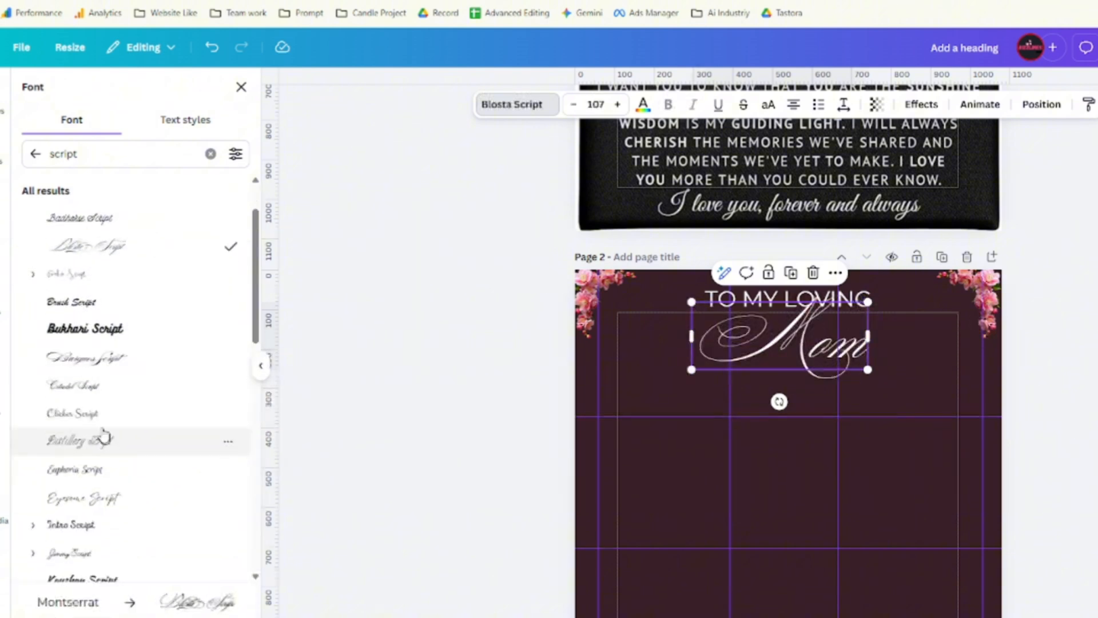
click(103, 401)
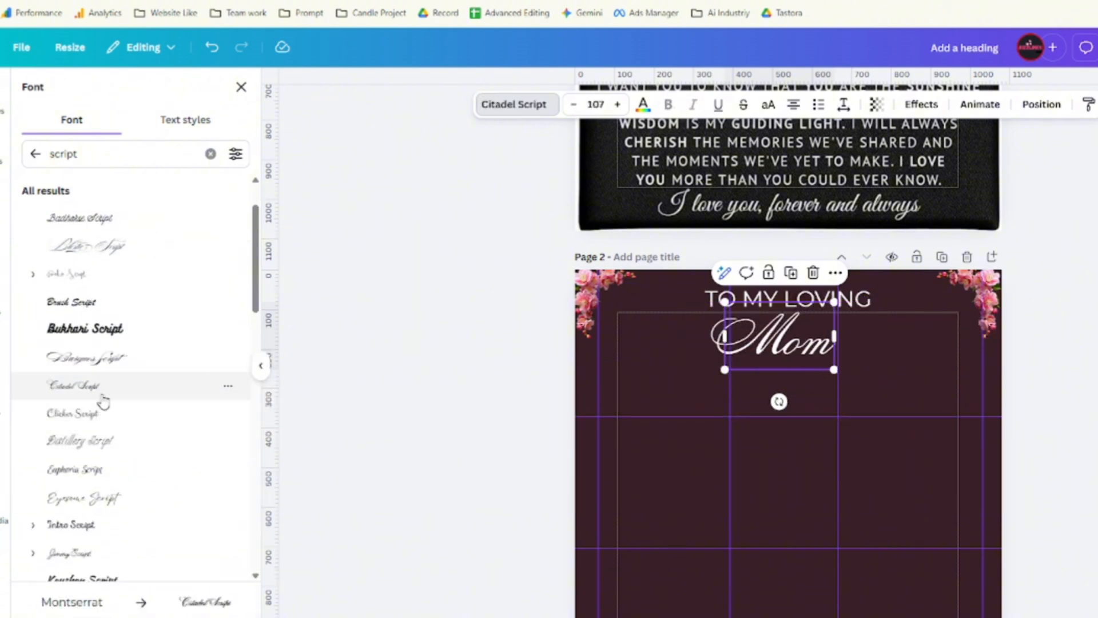
scroll(104, 406, down, 2)
click(106, 342)
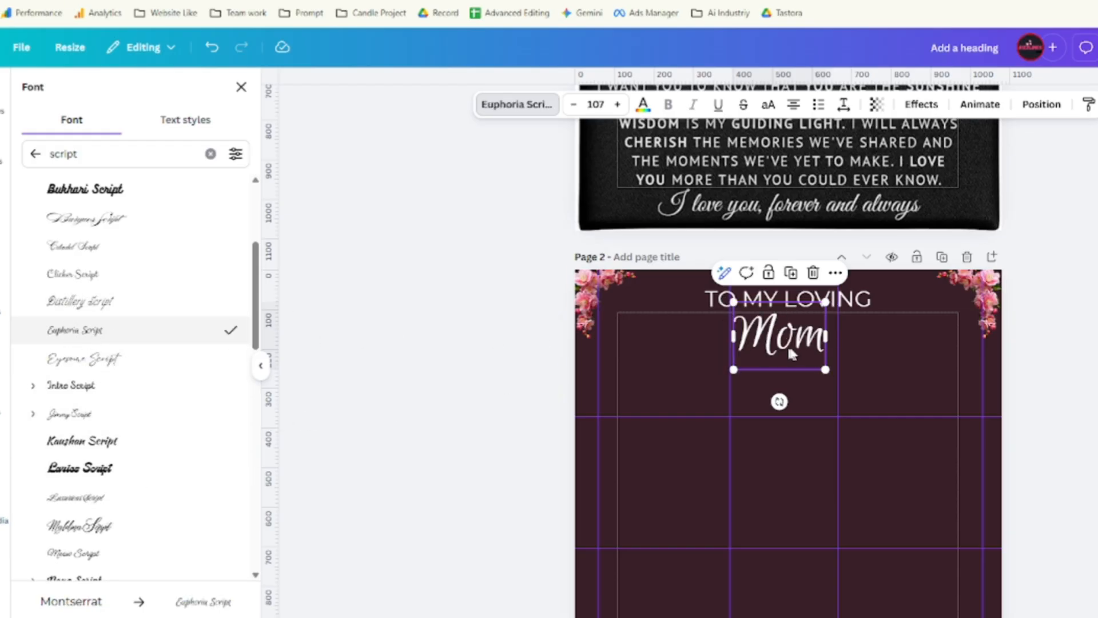
drag(823, 365, 782, 362)
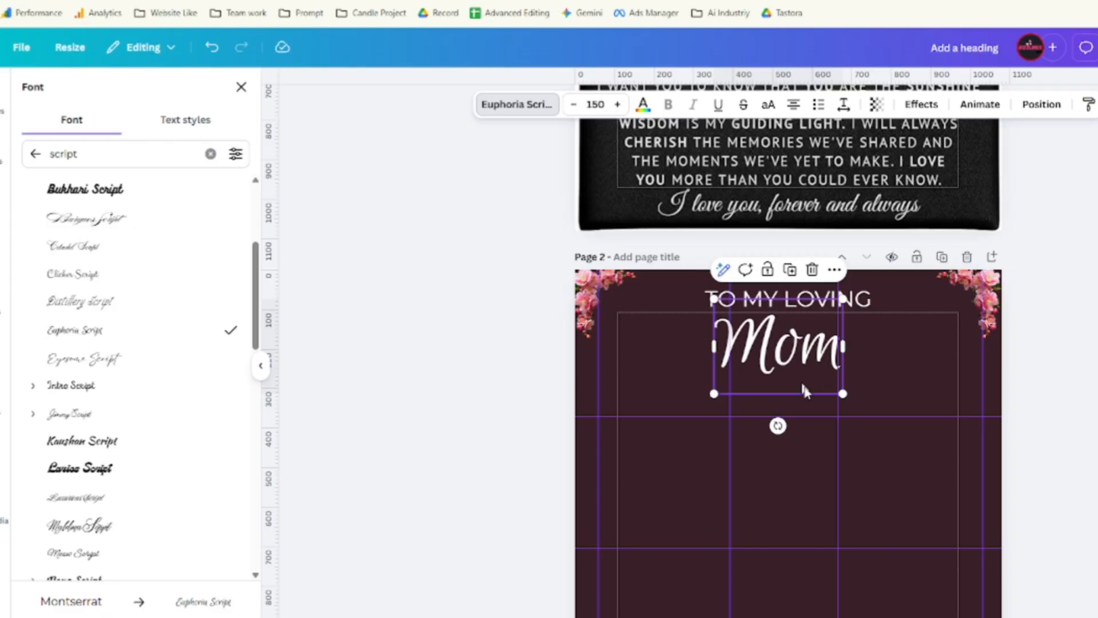
Duplicate 'Mom', move the copy to the page bottom, and shrink it to size 88.
scroll(939, 351, up, 3)
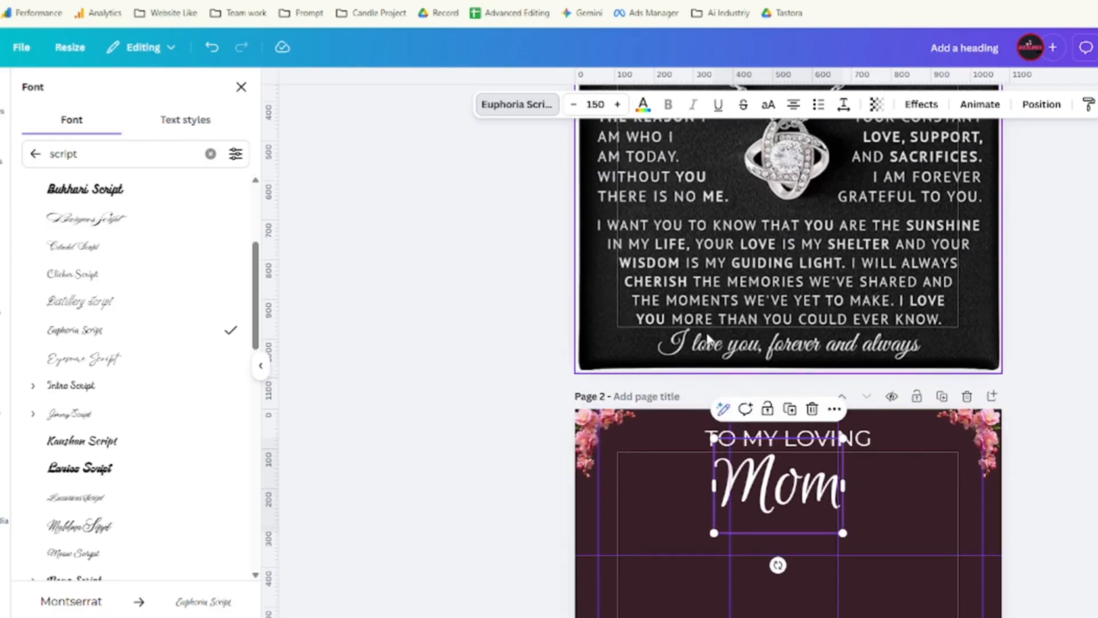
scroll(708, 342, up, 4)
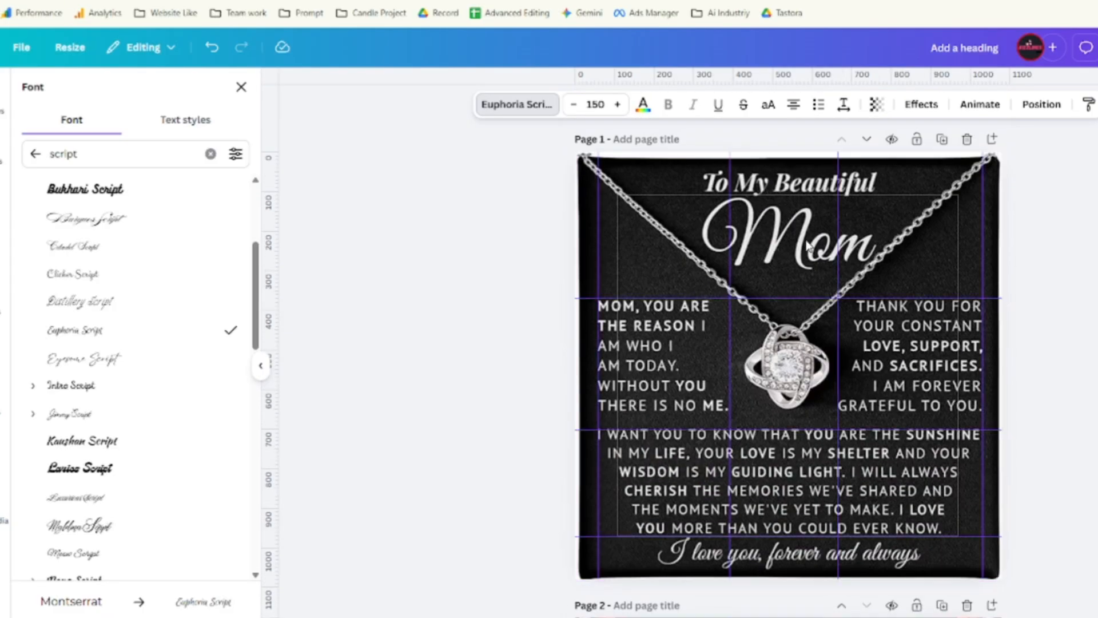
scroll(807, 245, down, 4)
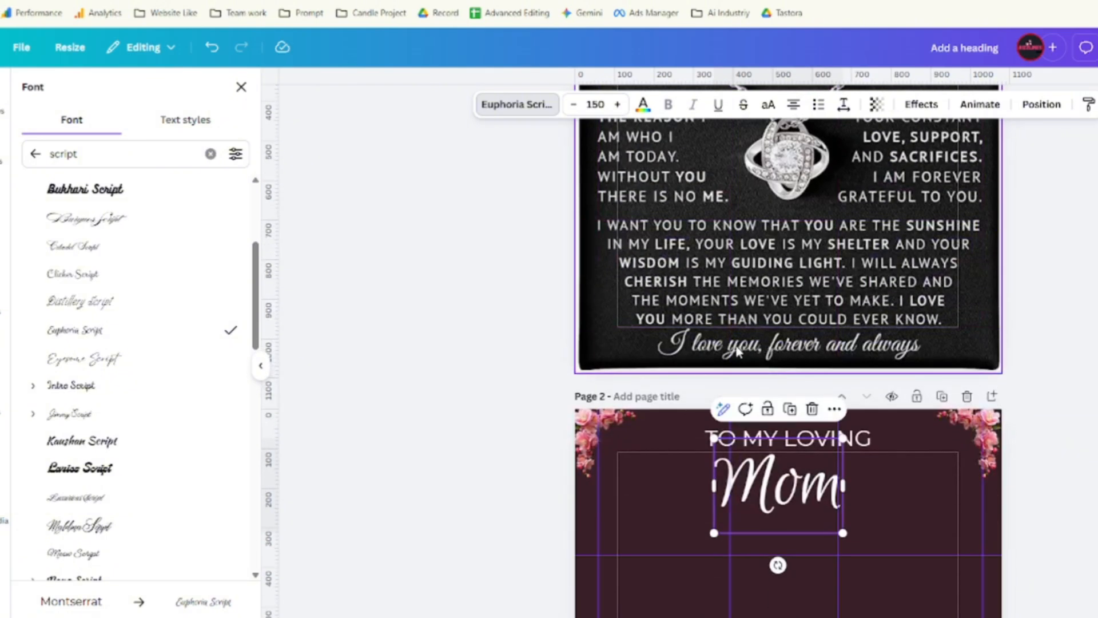
scroll(785, 475, down, 3)
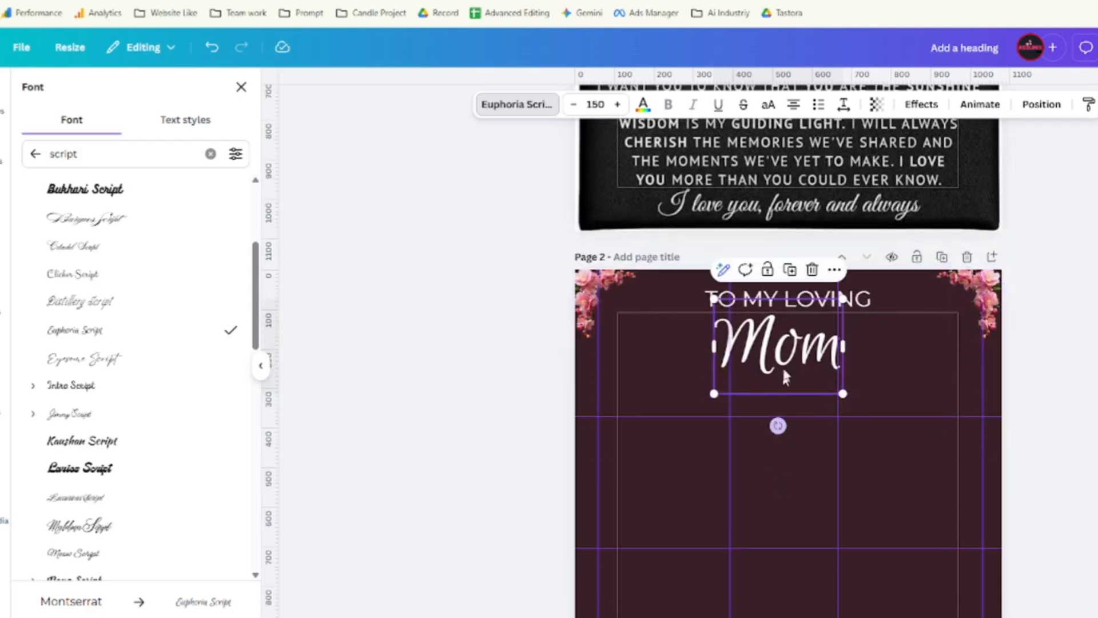
click(792, 273)
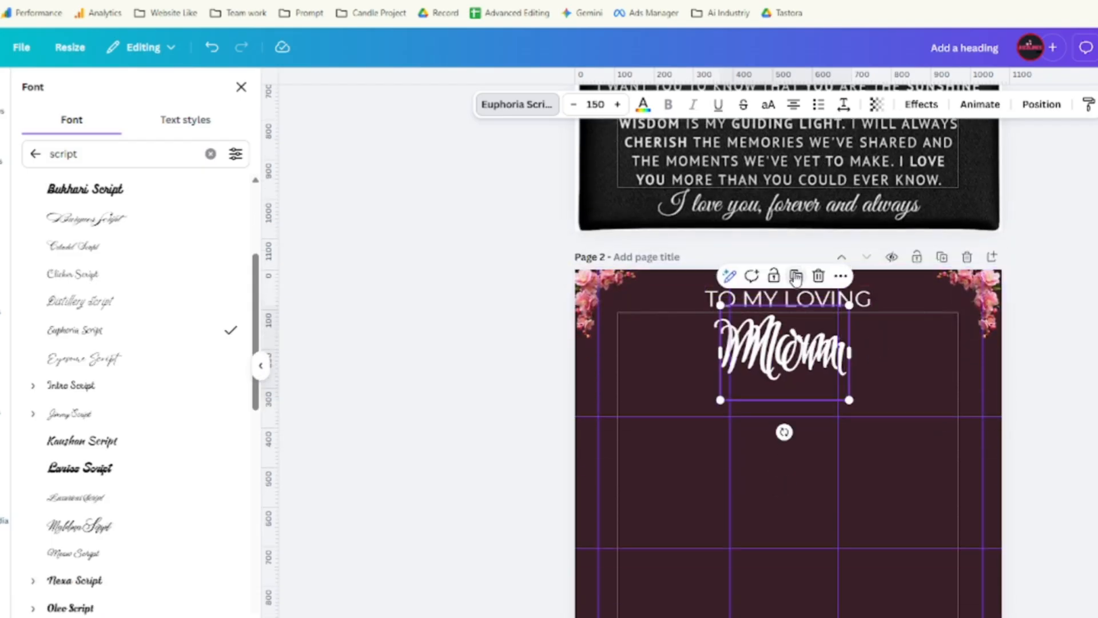
scroll(934, 392, down, 3)
drag(785, 256, 790, 568)
drag(849, 508, 792, 556)
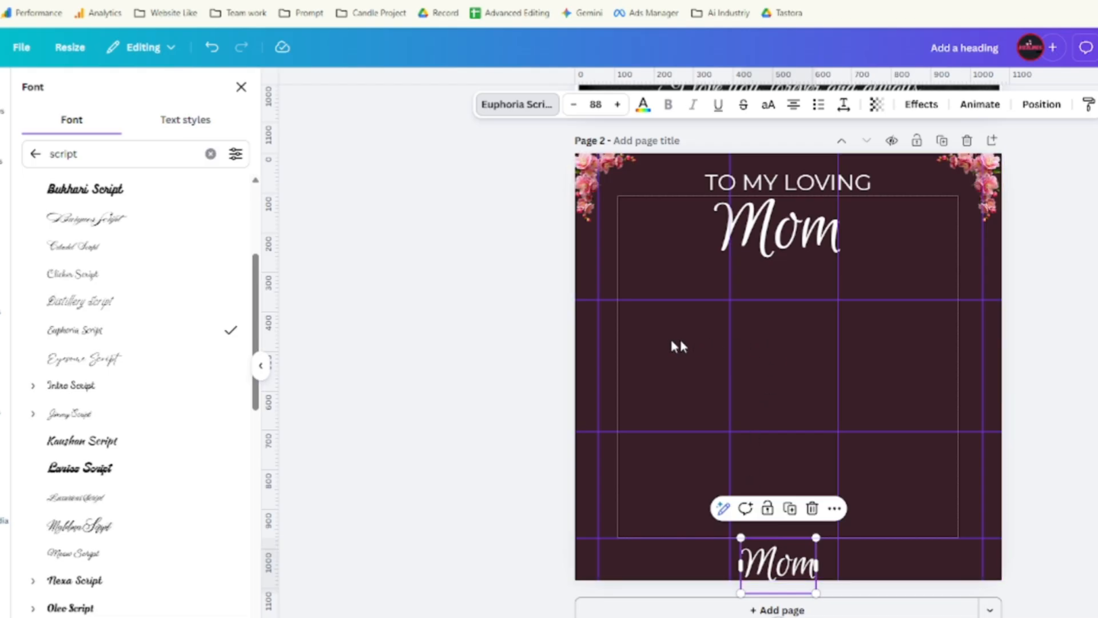
scroll(694, 379, up, 1)
click(639, 417)
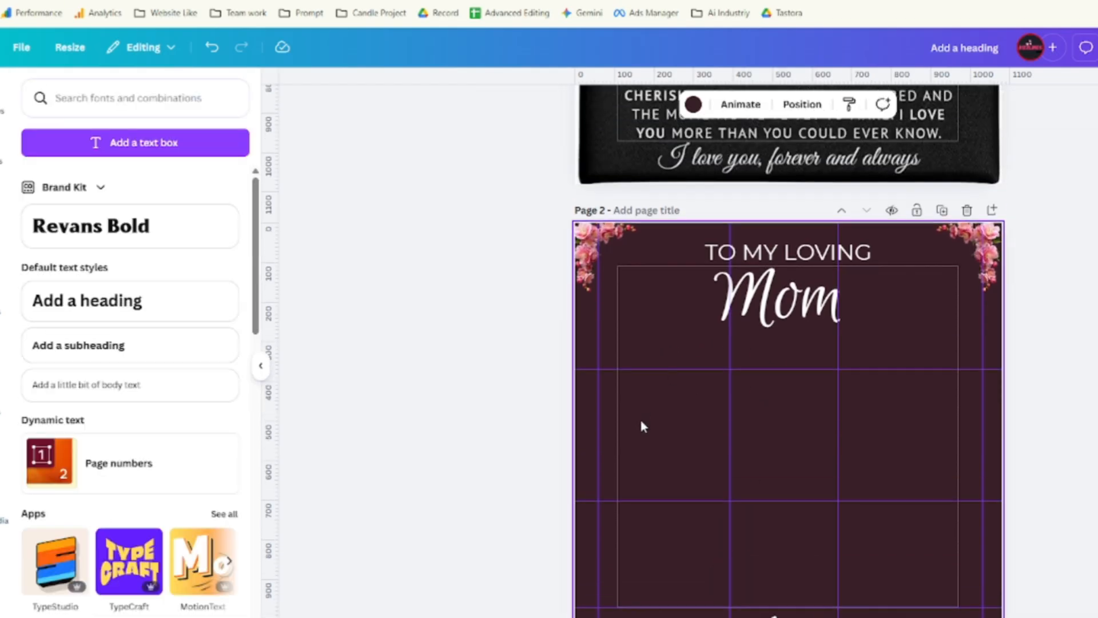
Duplicate the 'TO MY LOVING' heading and move a slightly smaller copy to the left verse area.
click(776, 250)
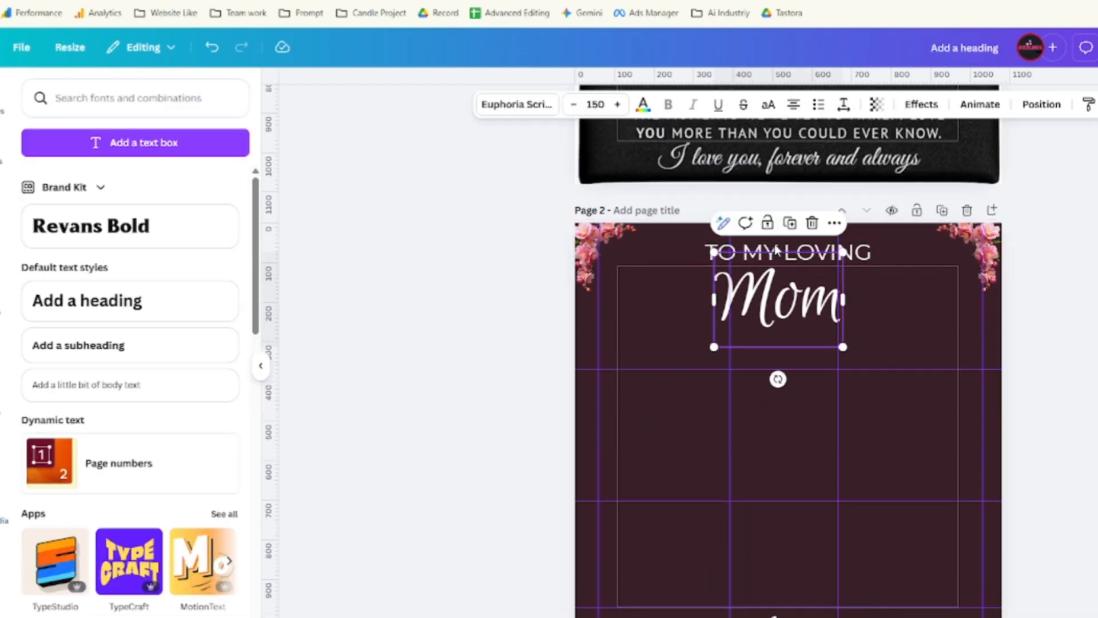
click(867, 253)
click(805, 215)
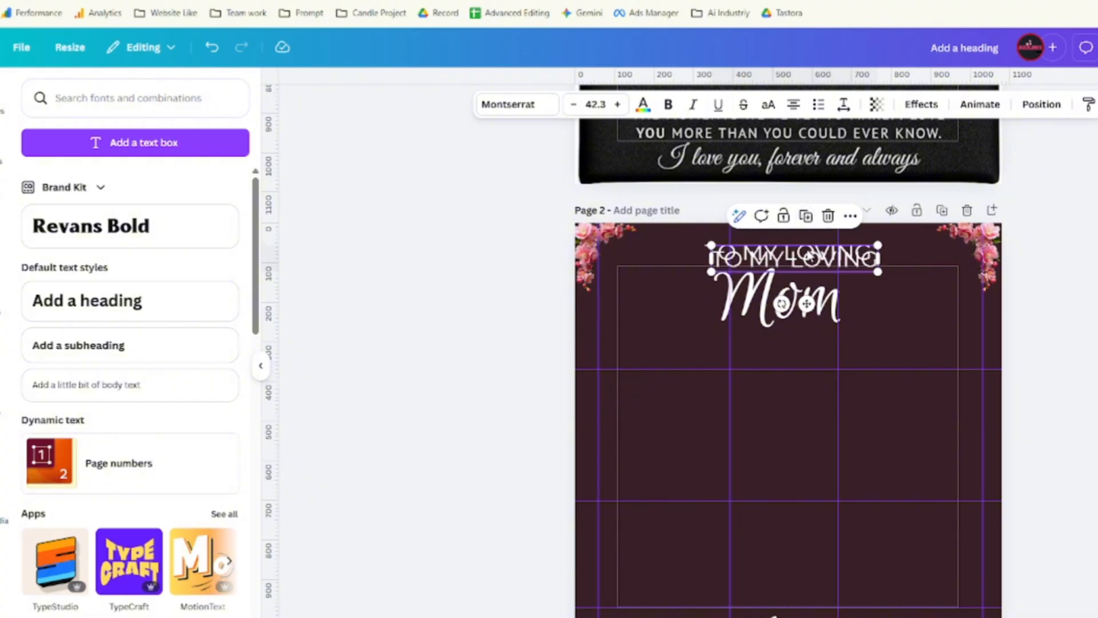
drag(807, 303, 682, 434)
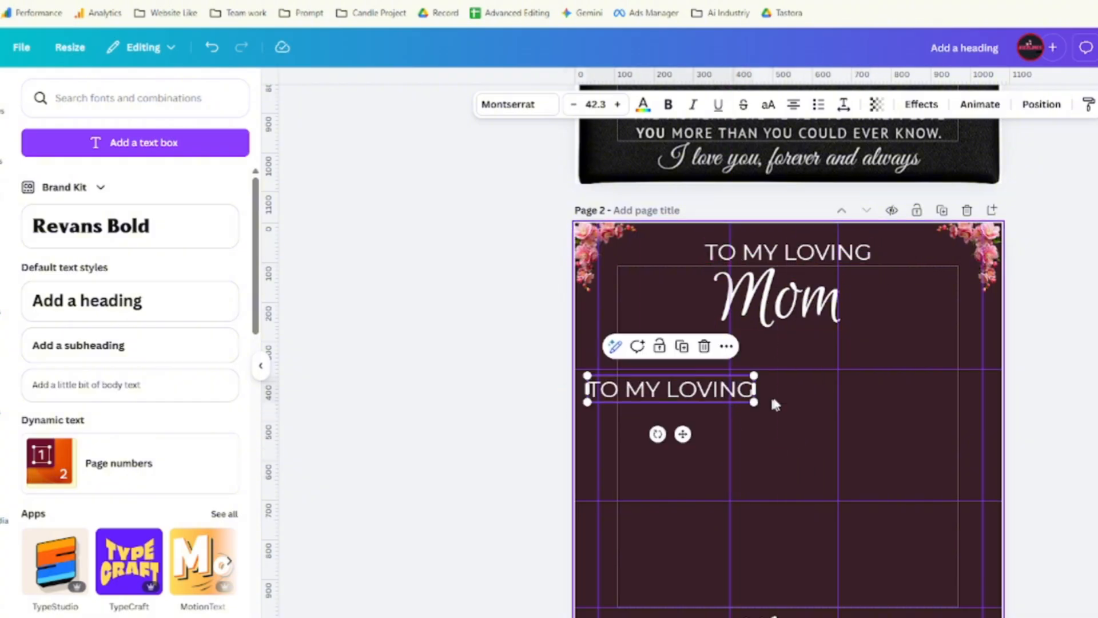
drag(753, 402, 692, 391)
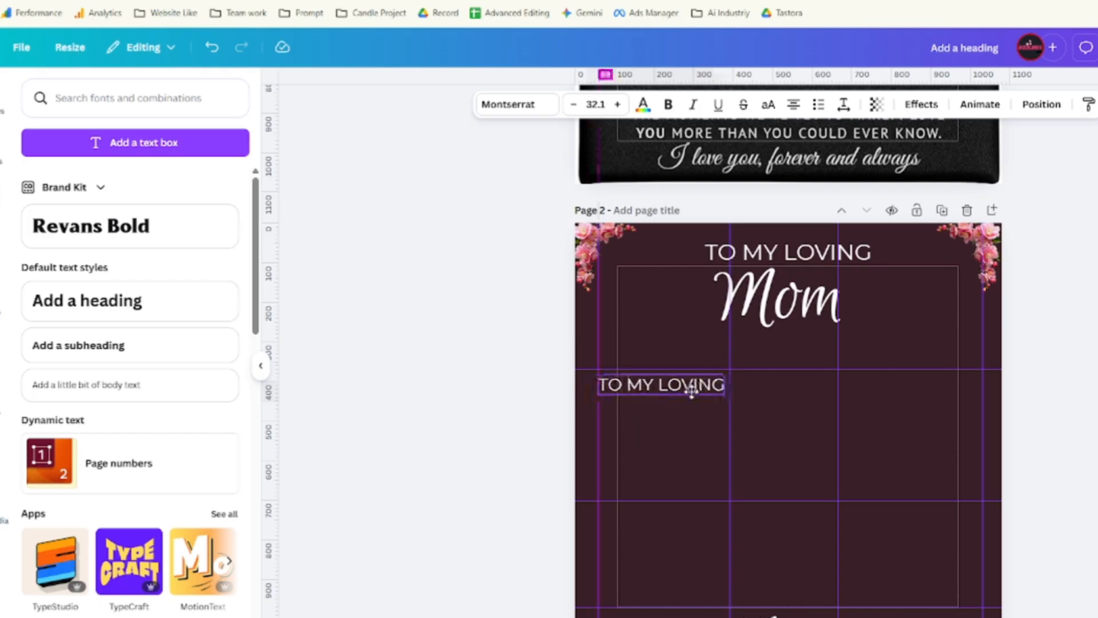
Copy the first verse from the card text document and select all text in the heading copy.
key(ctrl+Tab)
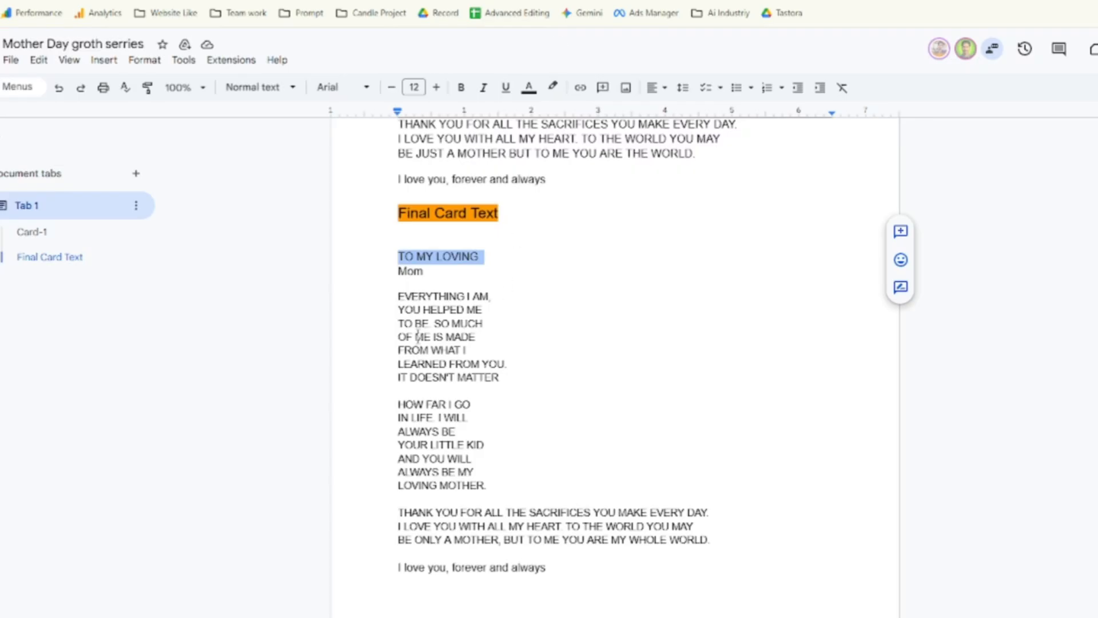
drag(398, 296, 504, 377)
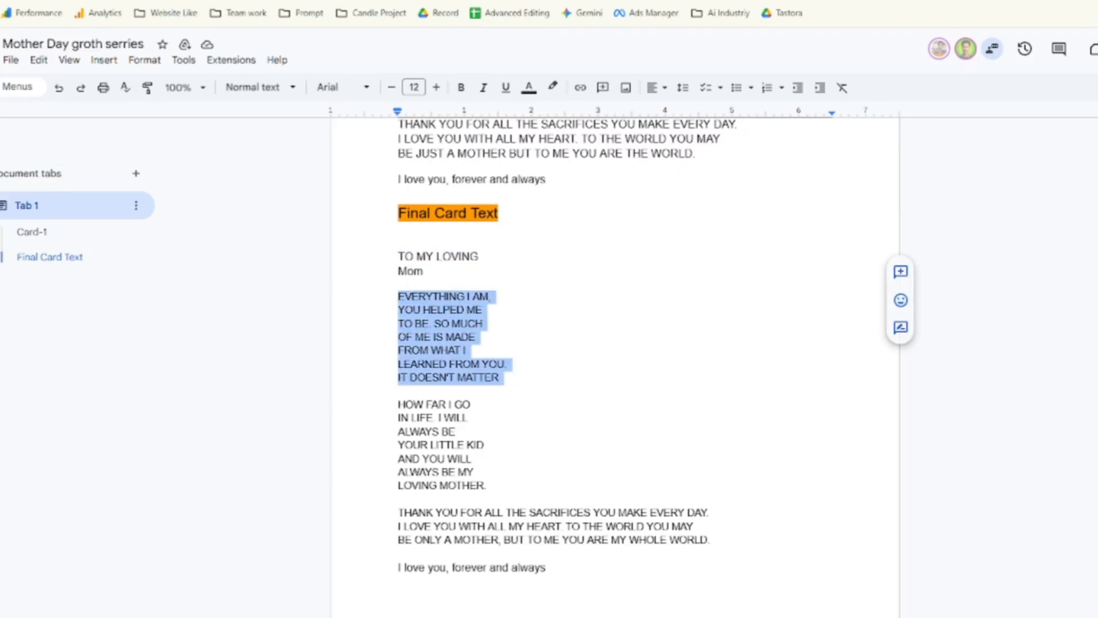
right_click(413, 292)
click(441, 331)
key(ctrl+Tab)
key(ctrl+a)
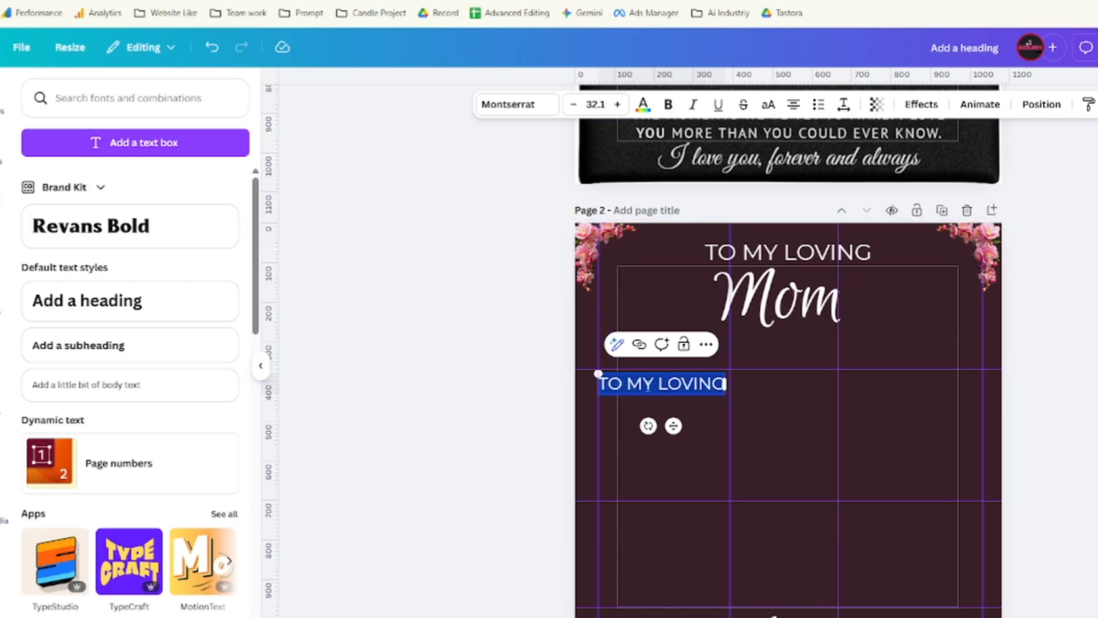
Paste the 'EVERYTHING I AM…' verse, shrink it, move it into the left column and left-align it.
key(ctrl+v)
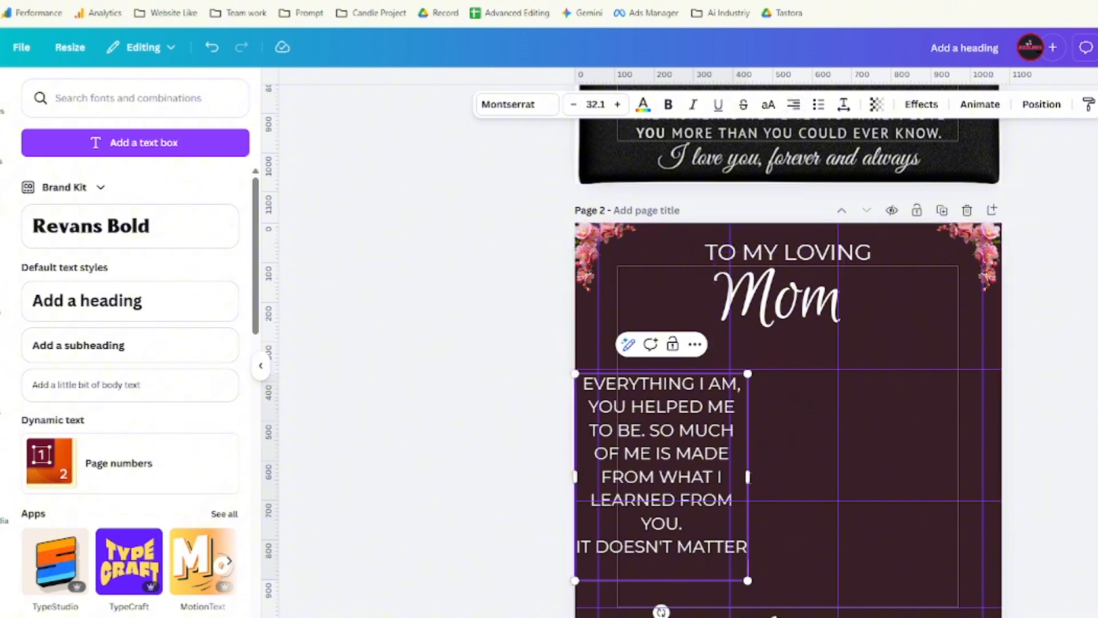
drag(745, 376, 664, 473)
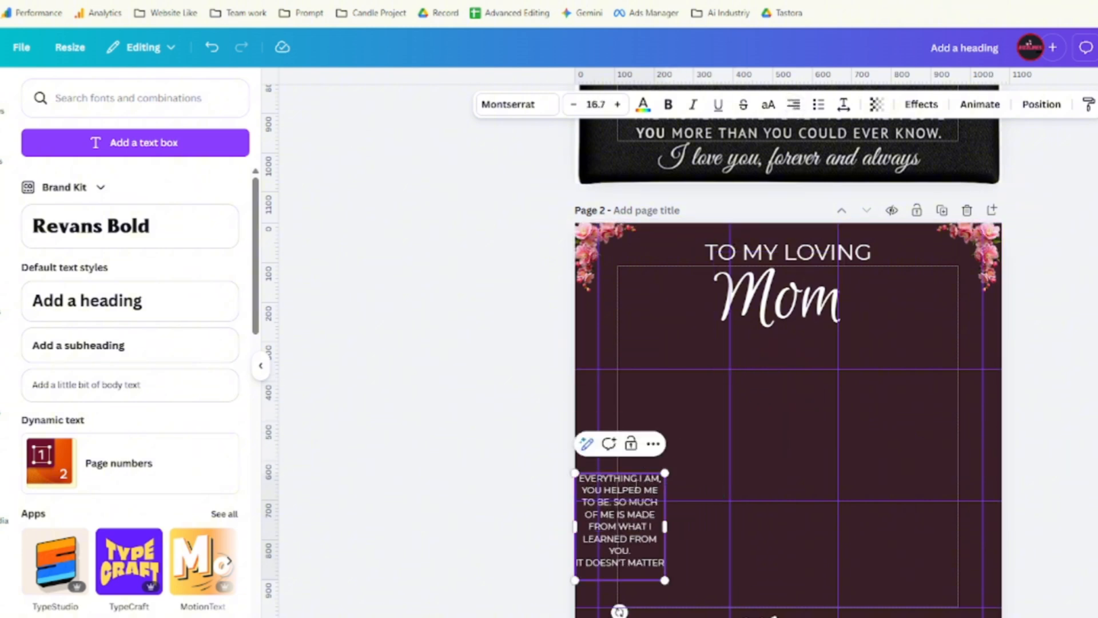
click(781, 461)
drag(639, 532, 662, 432)
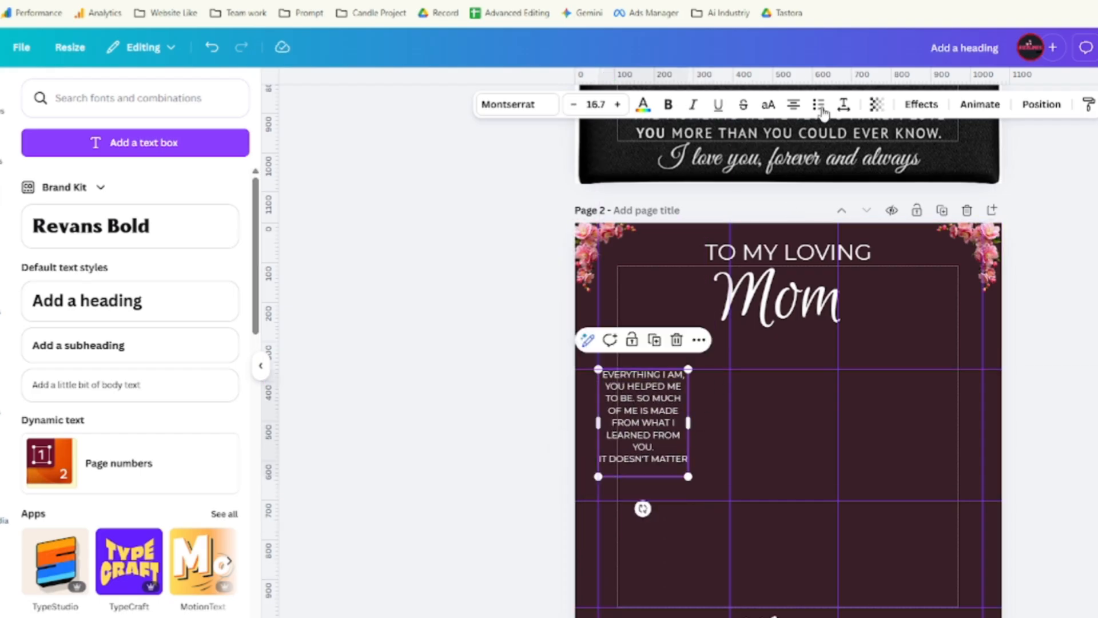
click(794, 105)
click(794, 105)
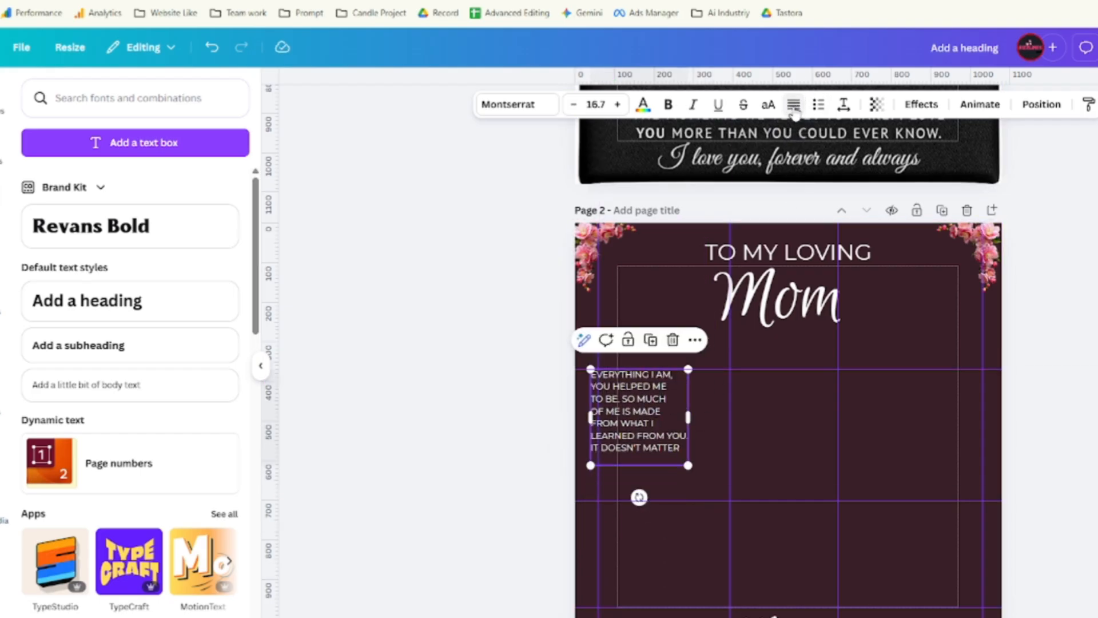
Resize the verse box, set the text to 21.8, and place a duplicate in the right column.
mouse_move(688, 465)
mouse_down()
mouse_move(724, 500)
mouse_move(742, 490)
mouse_move(673, 465)
mouse_move(691, 463)
mouse_move(669, 464)
mouse_move(675, 470)
mouse_up()
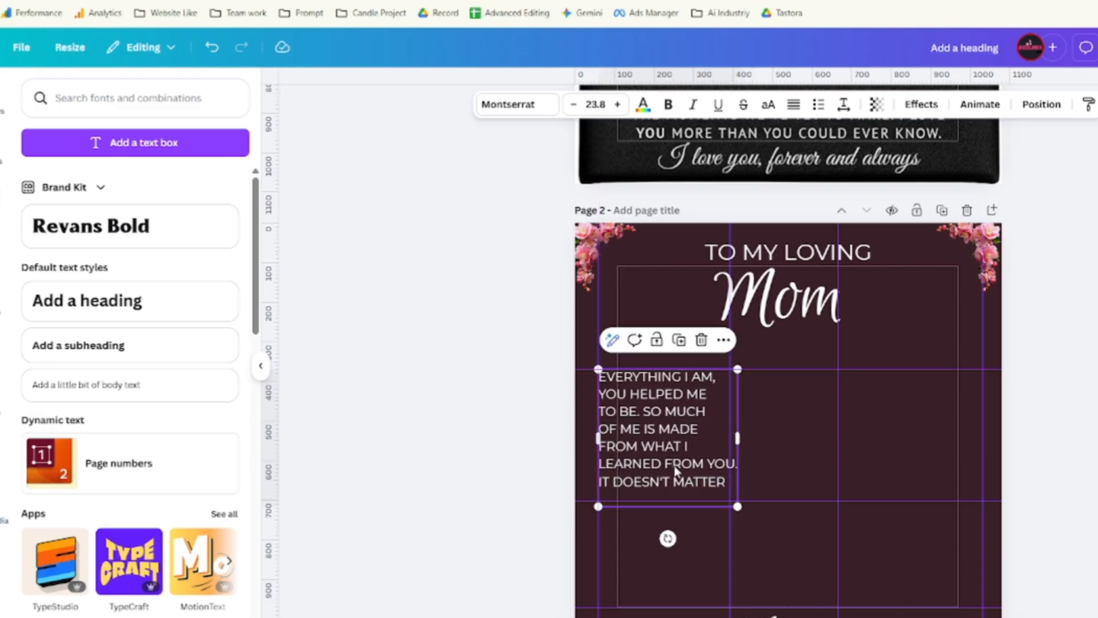
mouse_move(738, 442)
mouse_down()
mouse_move(731, 448)
mouse_move(743, 438)
mouse_up()
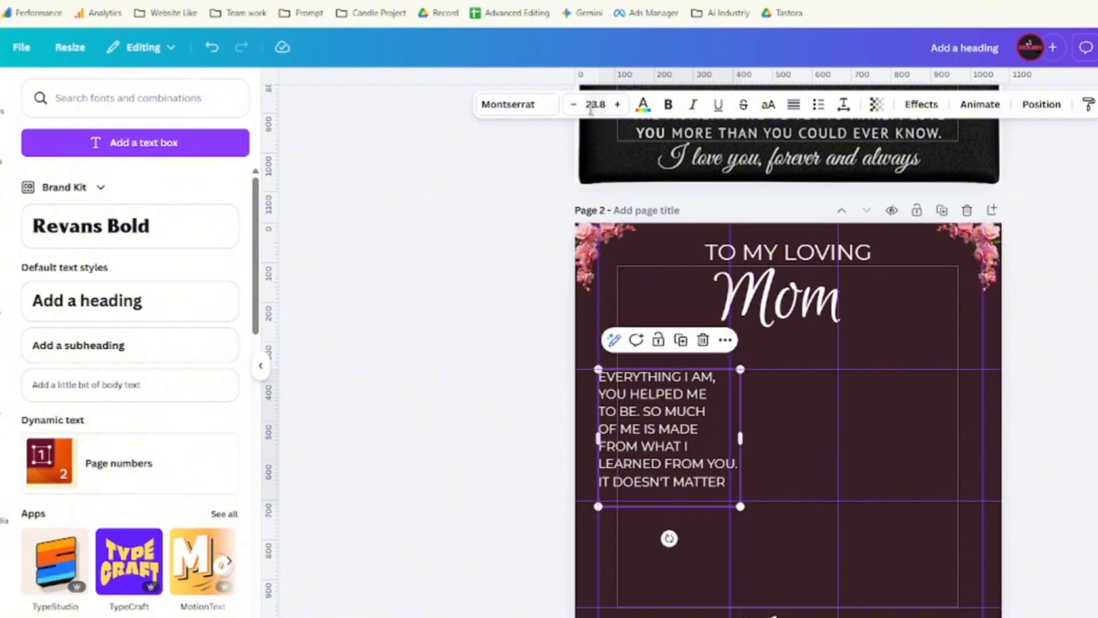
click(575, 105)
click(575, 105)
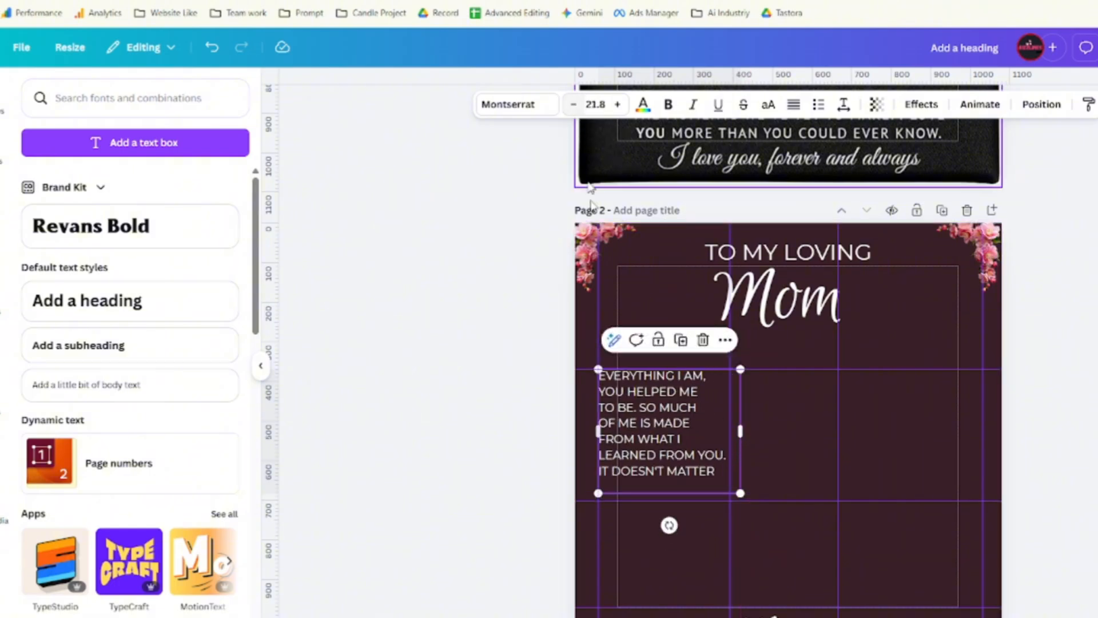
drag(673, 449, 673, 449)
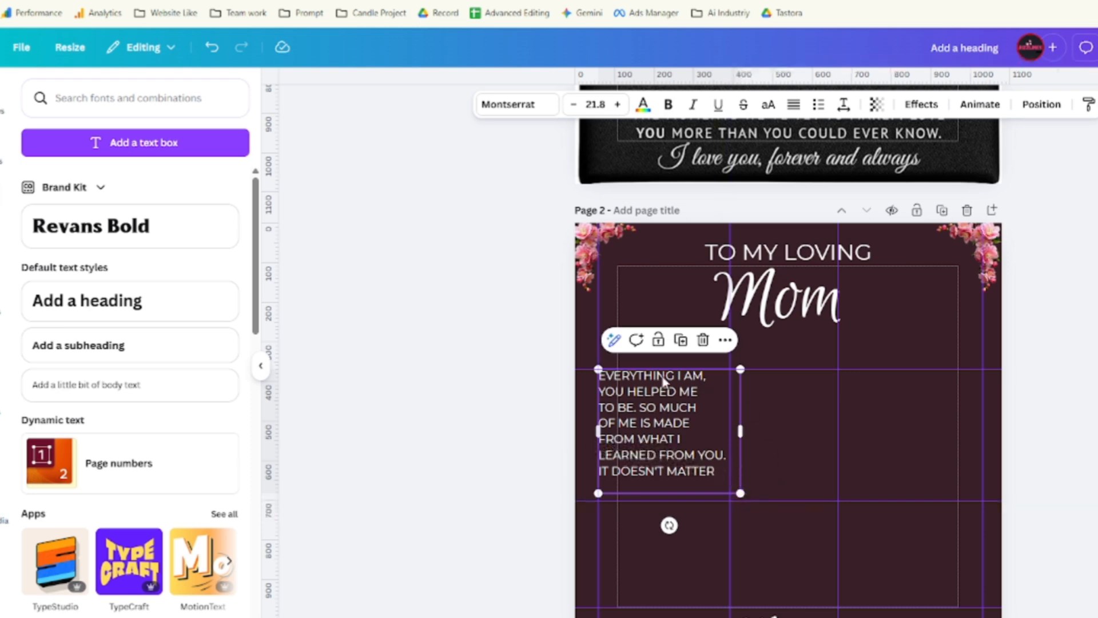
scroll(680, 456, up, 6)
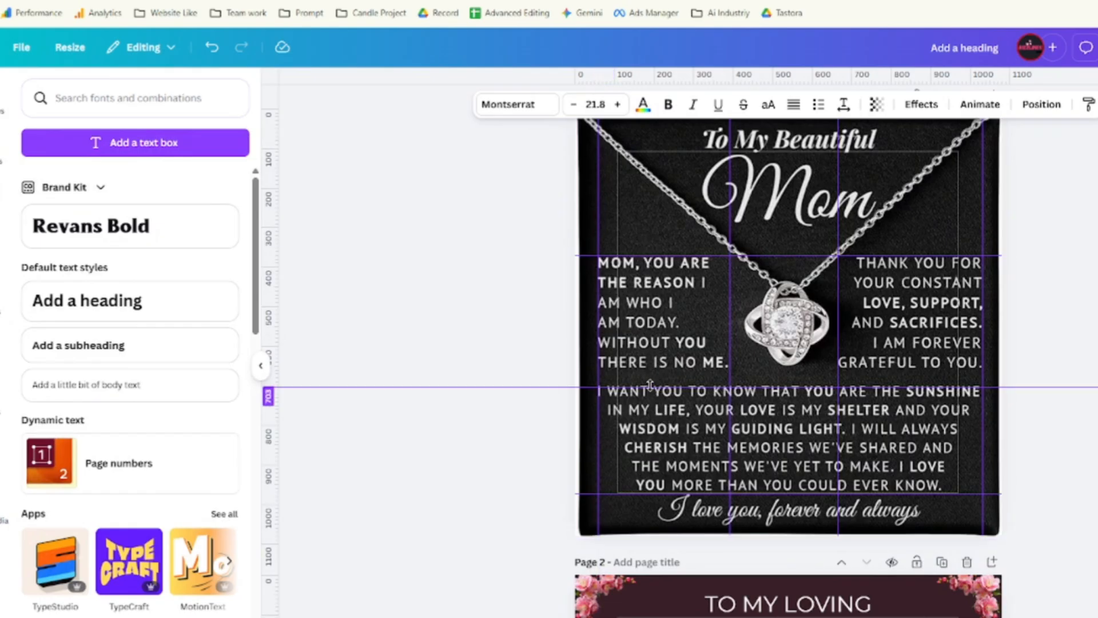
scroll(658, 303, down, 1)
scroll(658, 320, down, 5)
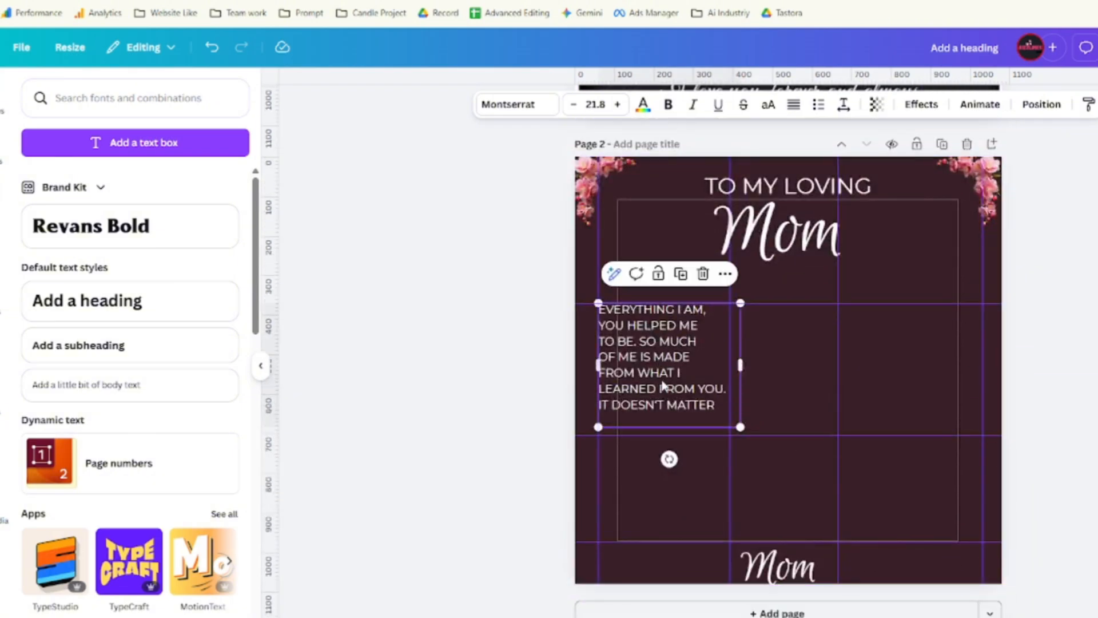
click(680, 273)
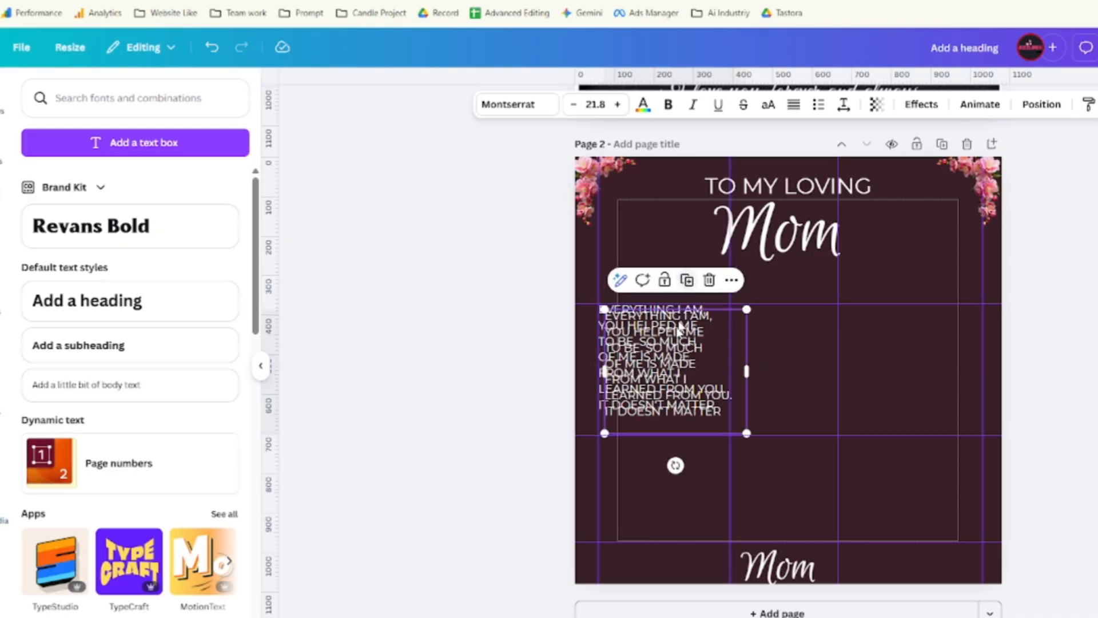
drag(723, 348, 894, 343)
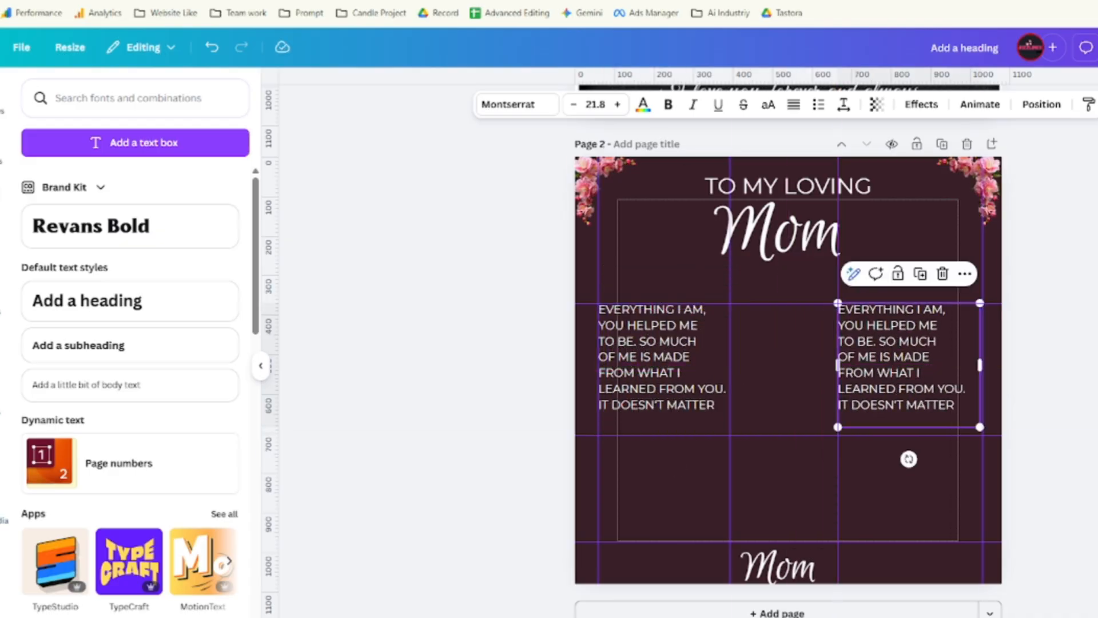
Copy the second verse 'HOW FAR I GO … LOVING MOTHER.' from the Google Docs card text.
key(ctrl+Tab)
scroll(486, 354, down, 2)
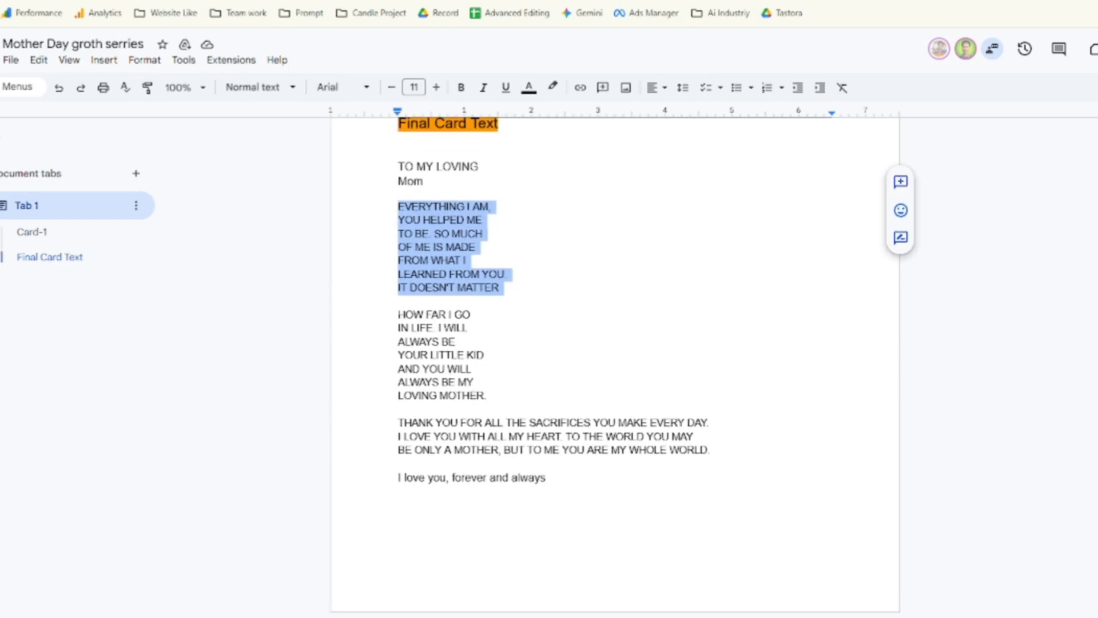
click(406, 315)
drag(399, 314, 487, 395)
right_click(424, 314)
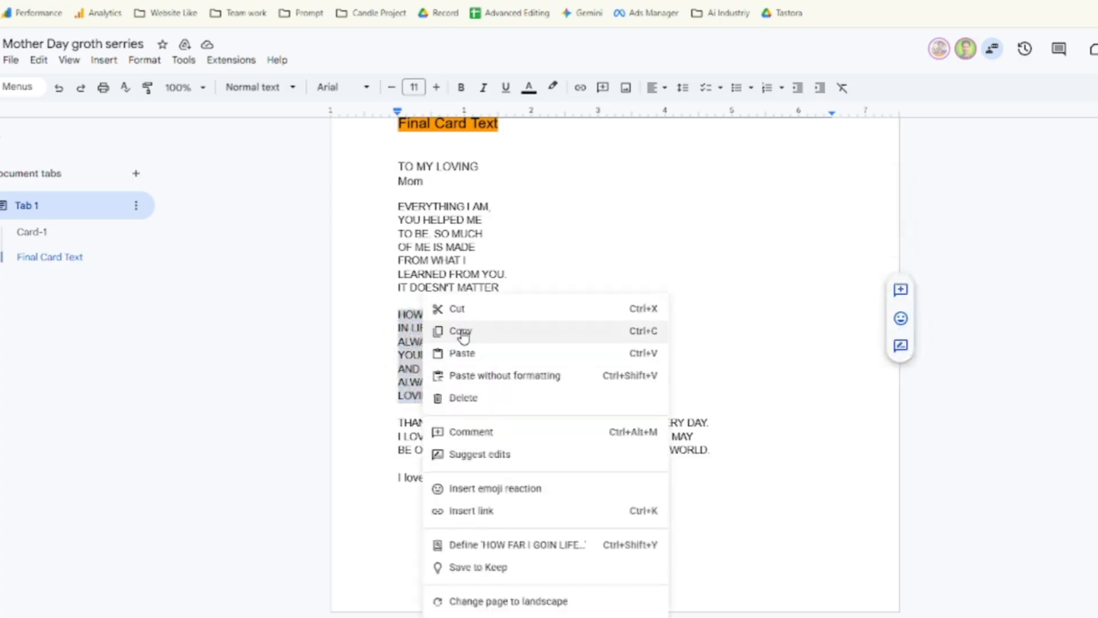
click(451, 333)
key(ctrl+Tab)
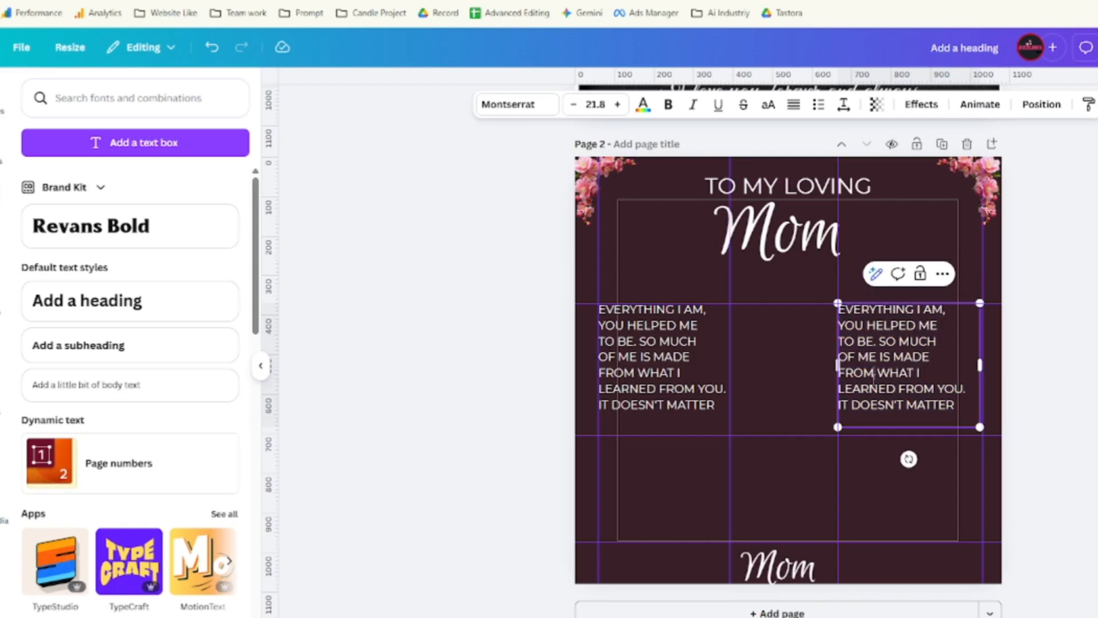
Replace the right column's text with the 'HOW FAR I GO … LOVING MOTHER.' verse.
click(875, 359)
key(ctrl+a)
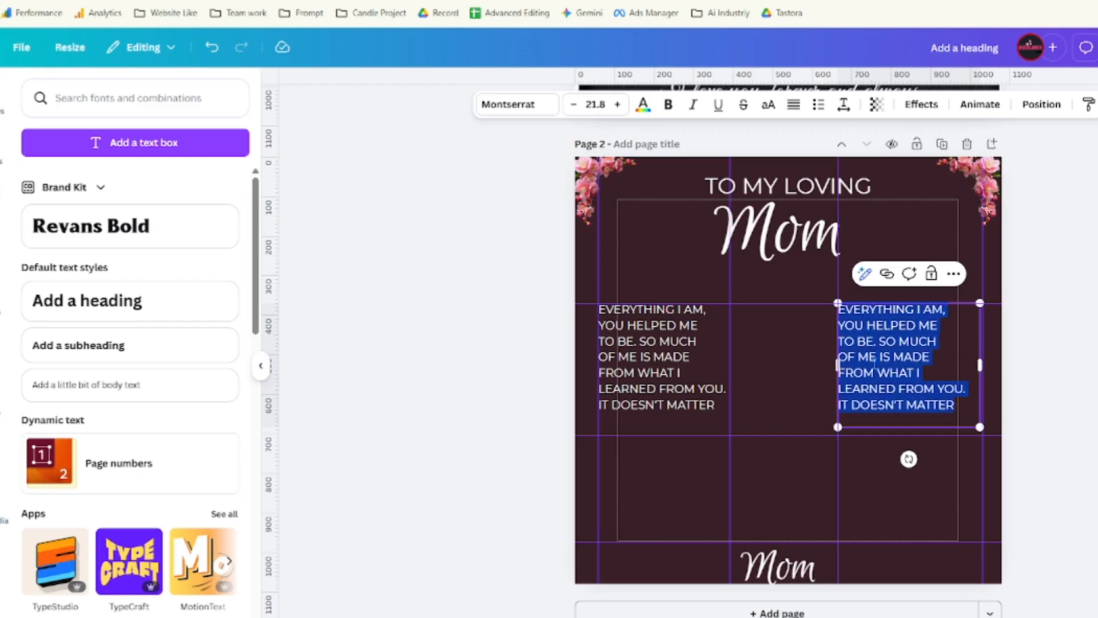
key(ctrl+v)
scroll(791, 338, up, 7)
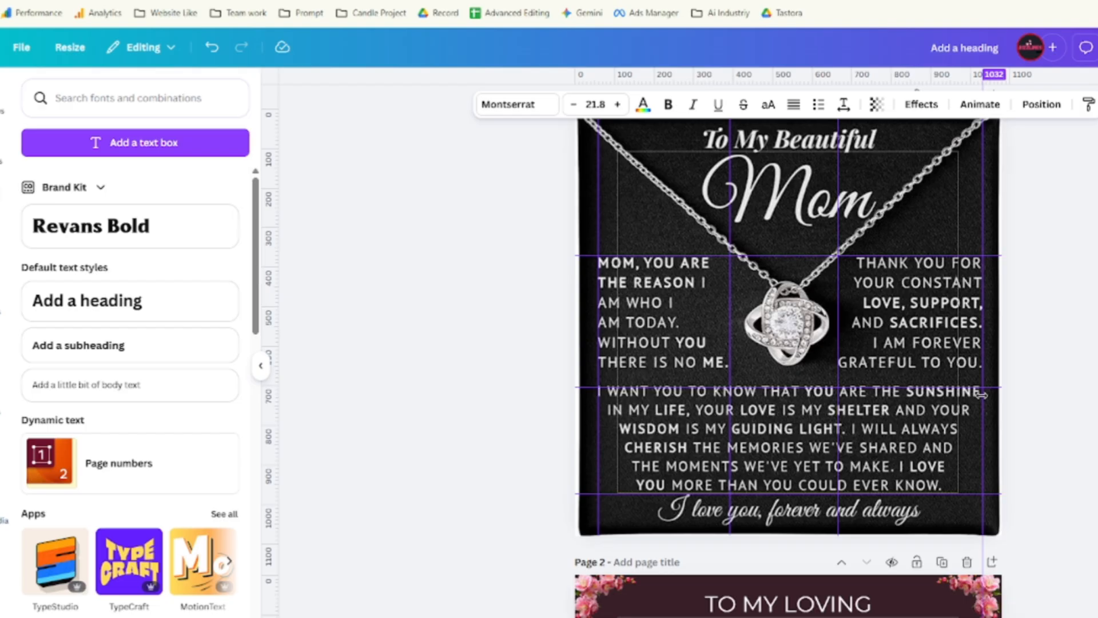
scroll(861, 225, down, 2)
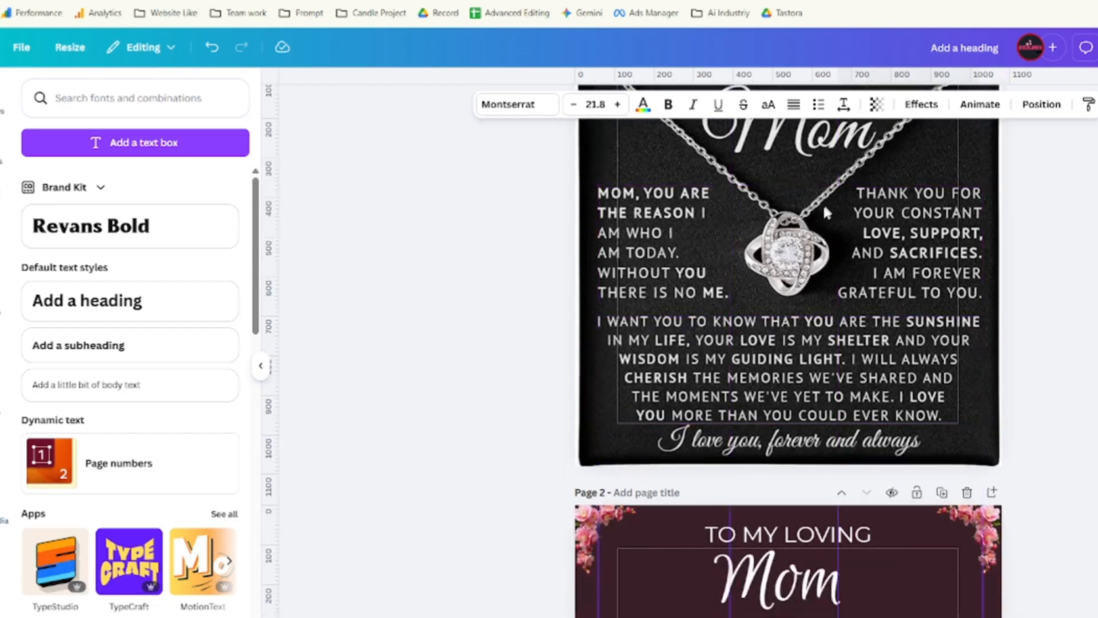
scroll(874, 235, down, 5)
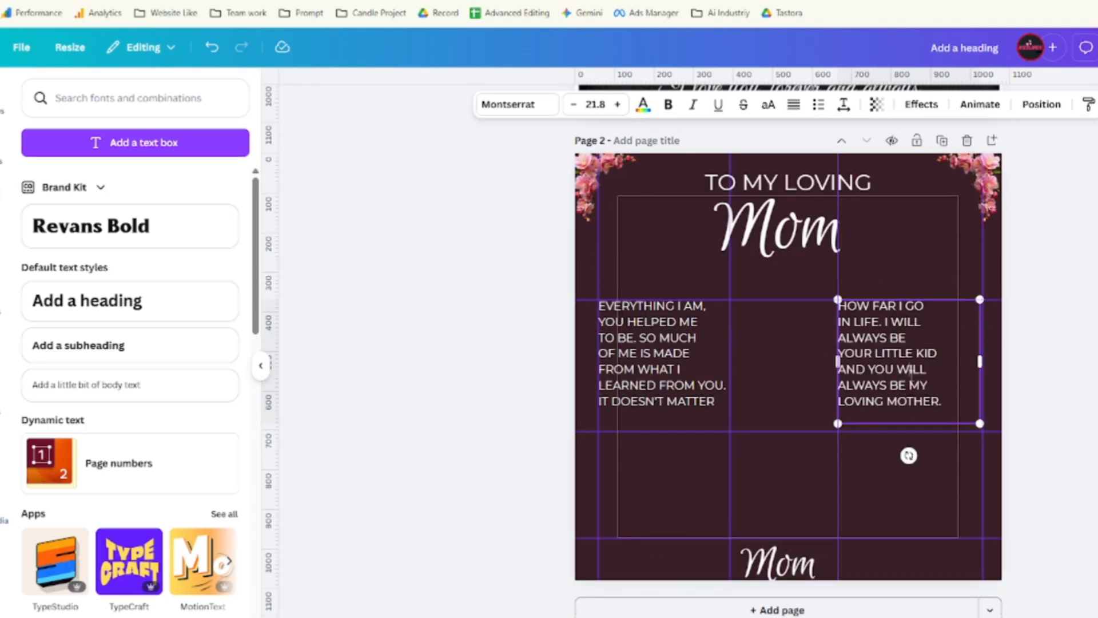
Right-align the right column verse.
click(799, 112)
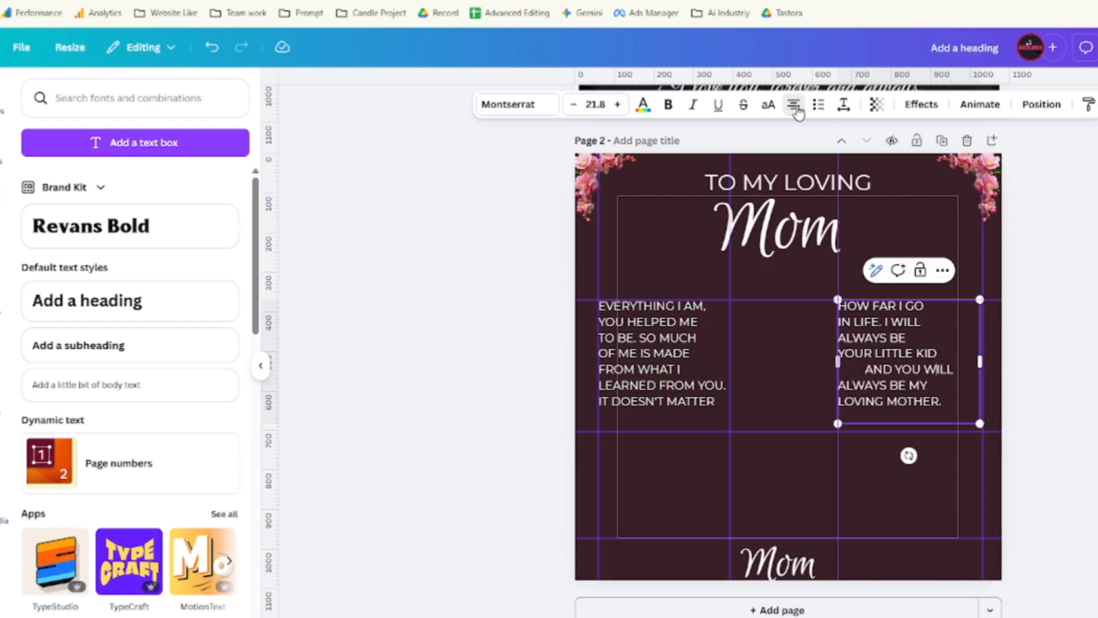
click(799, 112)
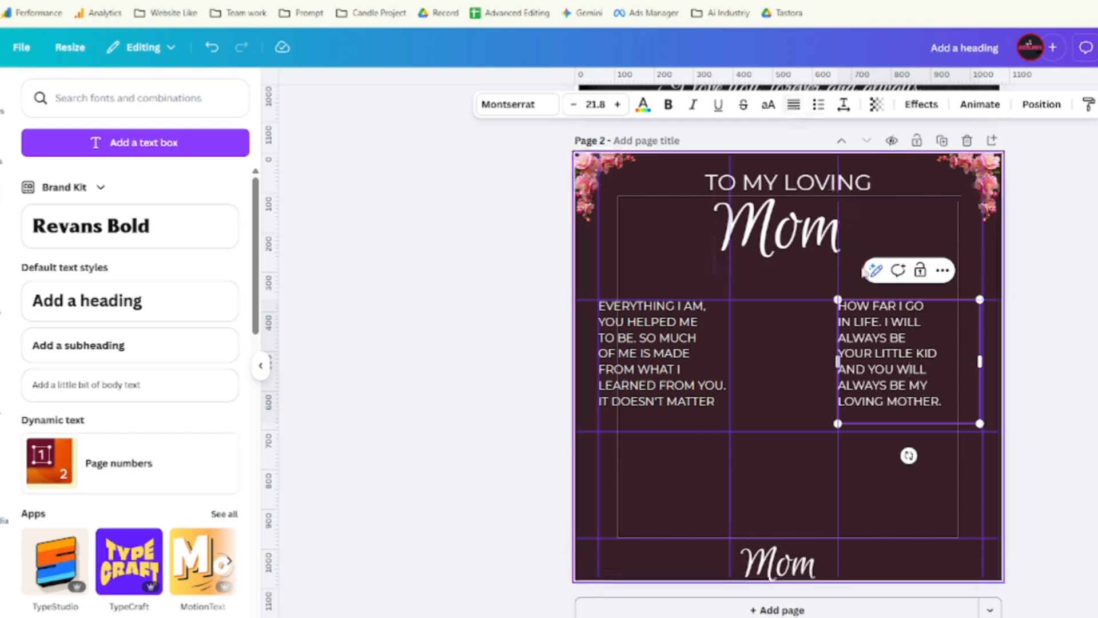
triple_click(902, 341)
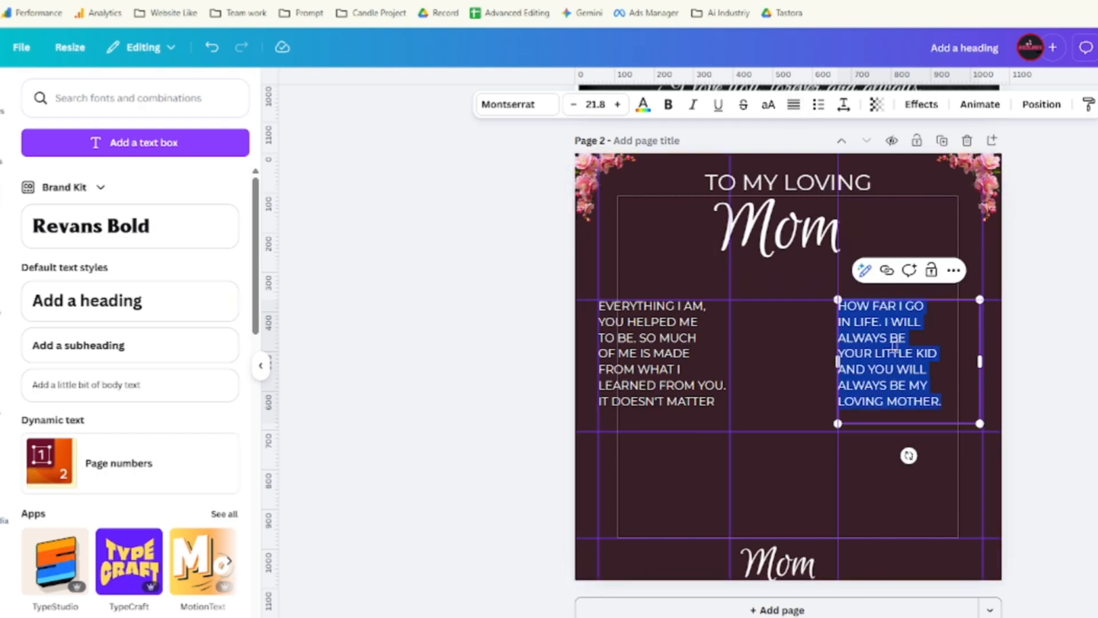
click(794, 105)
click(798, 107)
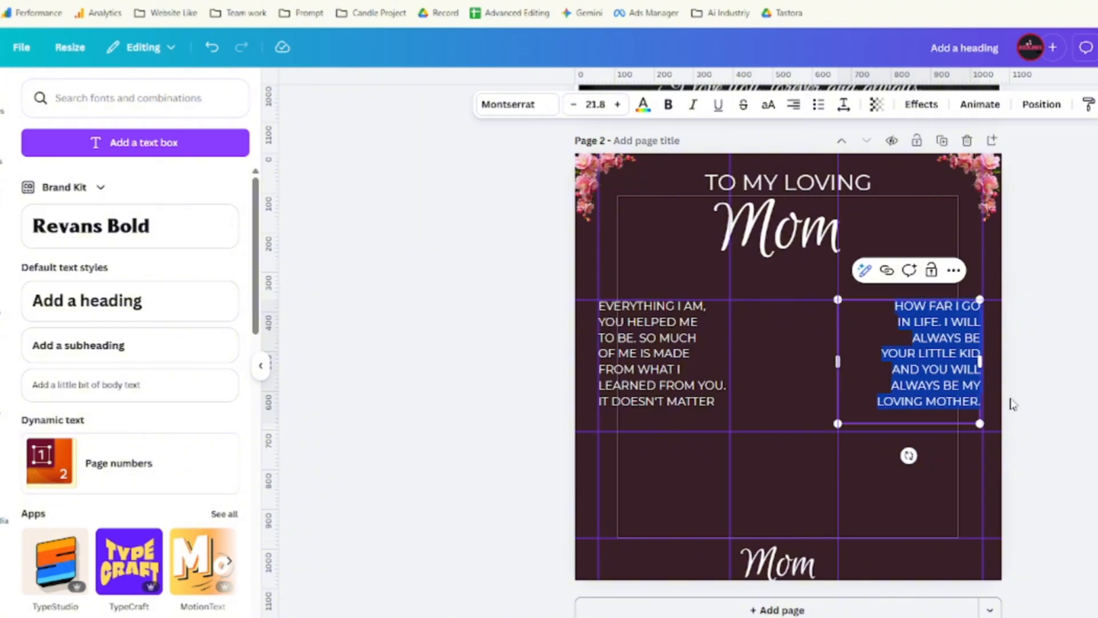
click(829, 391)
click(933, 368)
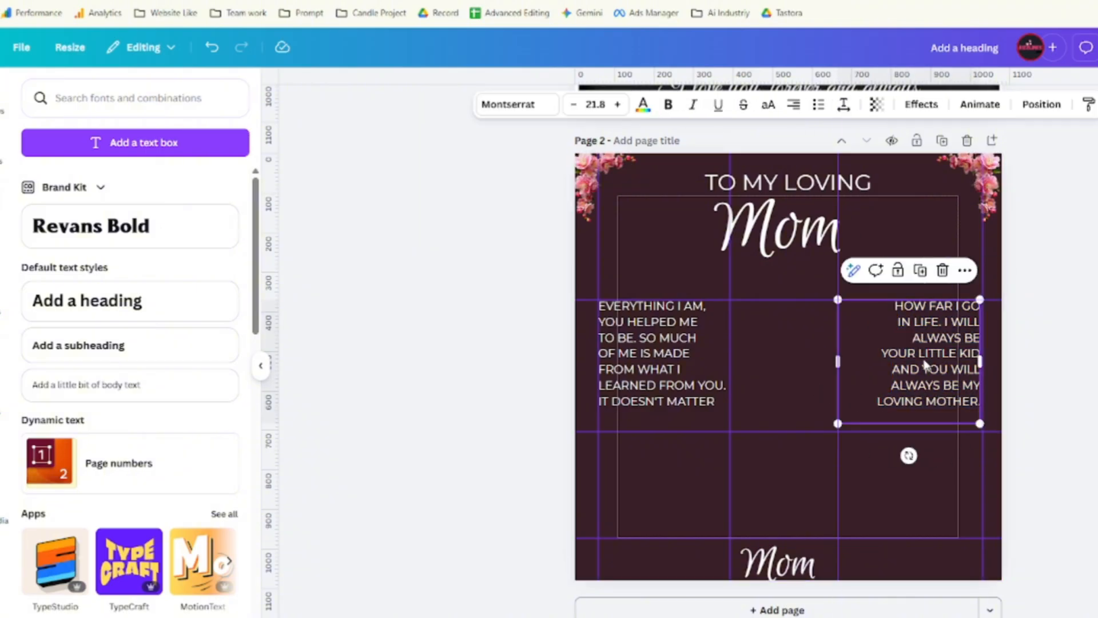
drag(840, 426, 841, 421)
Resize the left verse box, keeping its text at 21.8.
click(660, 399)
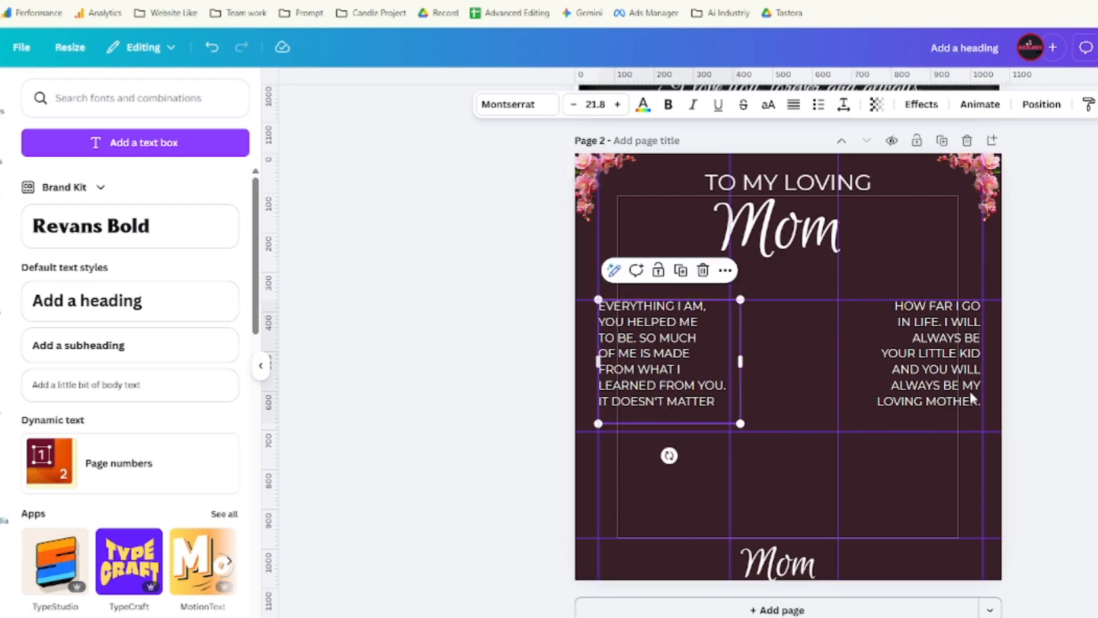
click(940, 385)
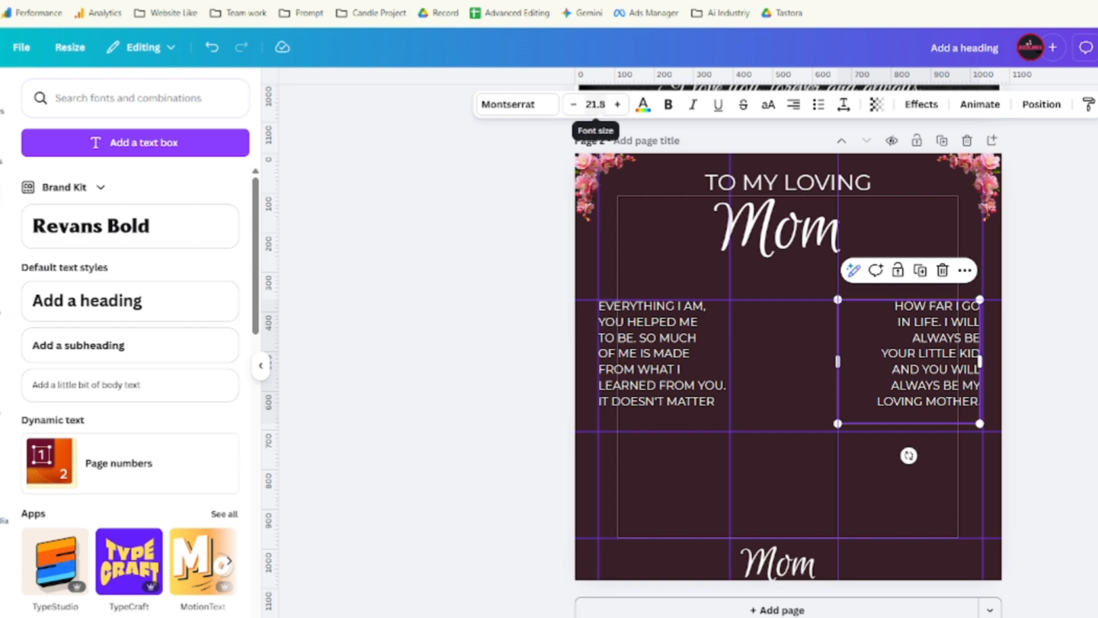
click(652, 365)
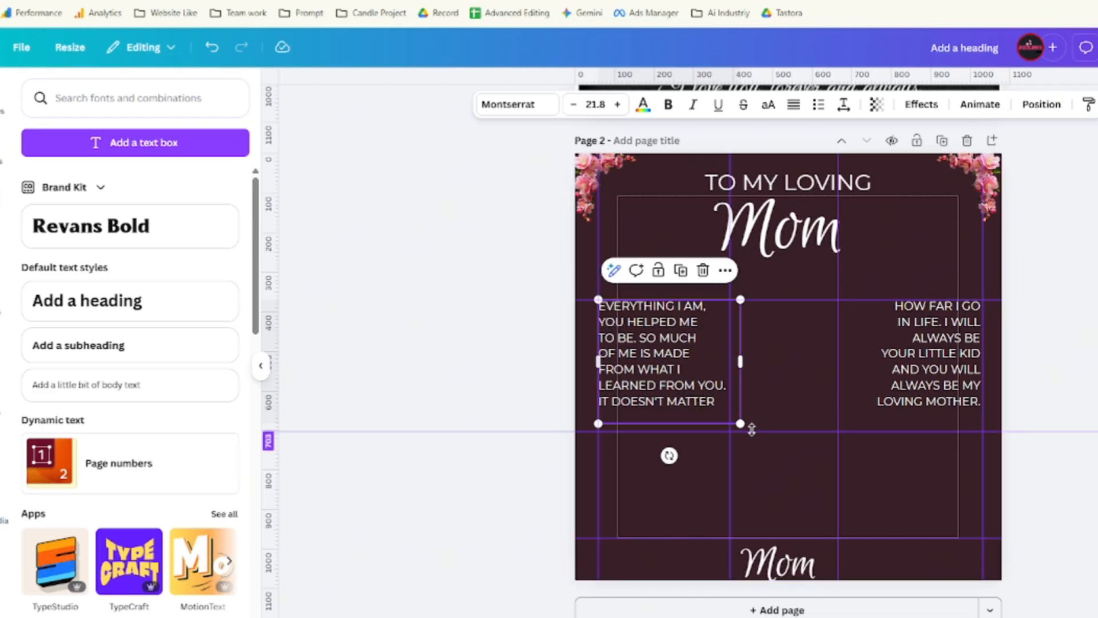
drag(740, 423, 760, 433)
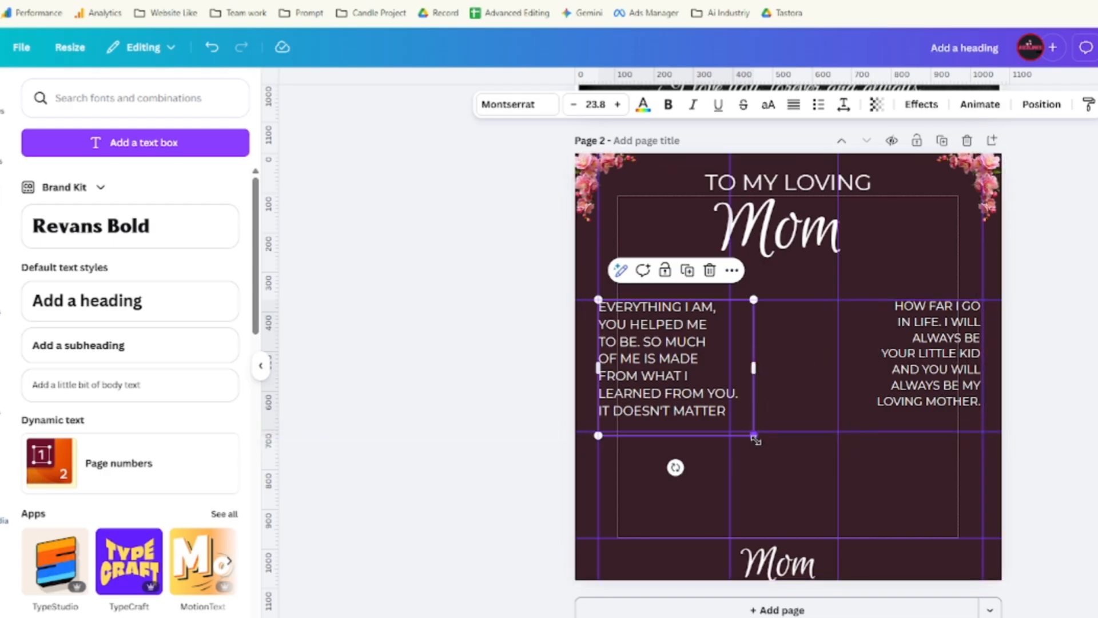
drag(754, 436, 740, 430)
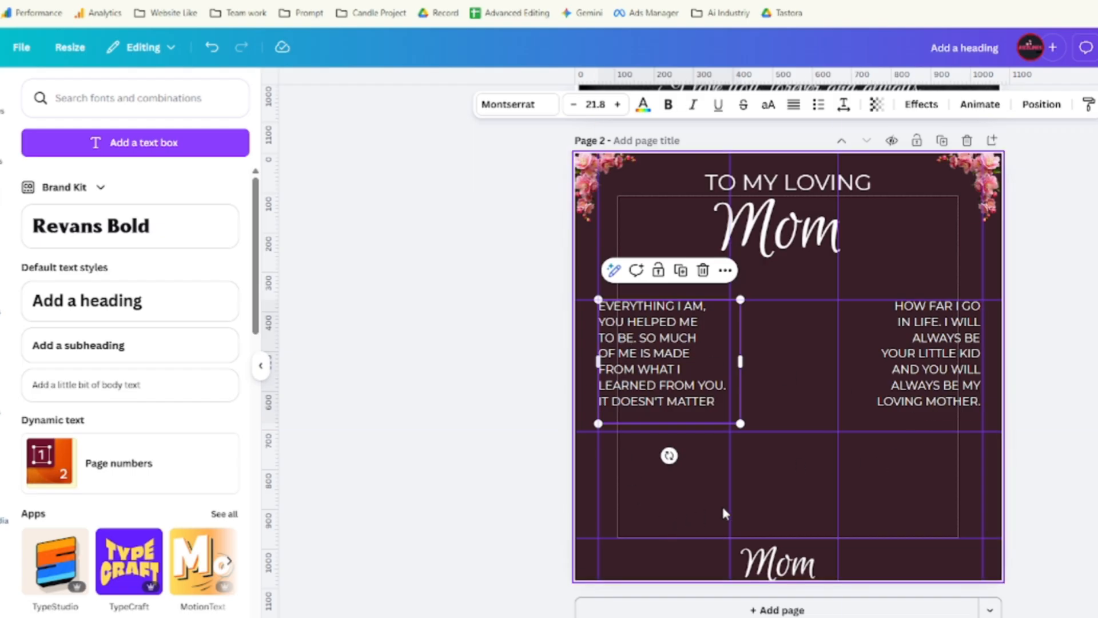
scroll(793, 473, up, 6)
scroll(691, 320, up, 2)
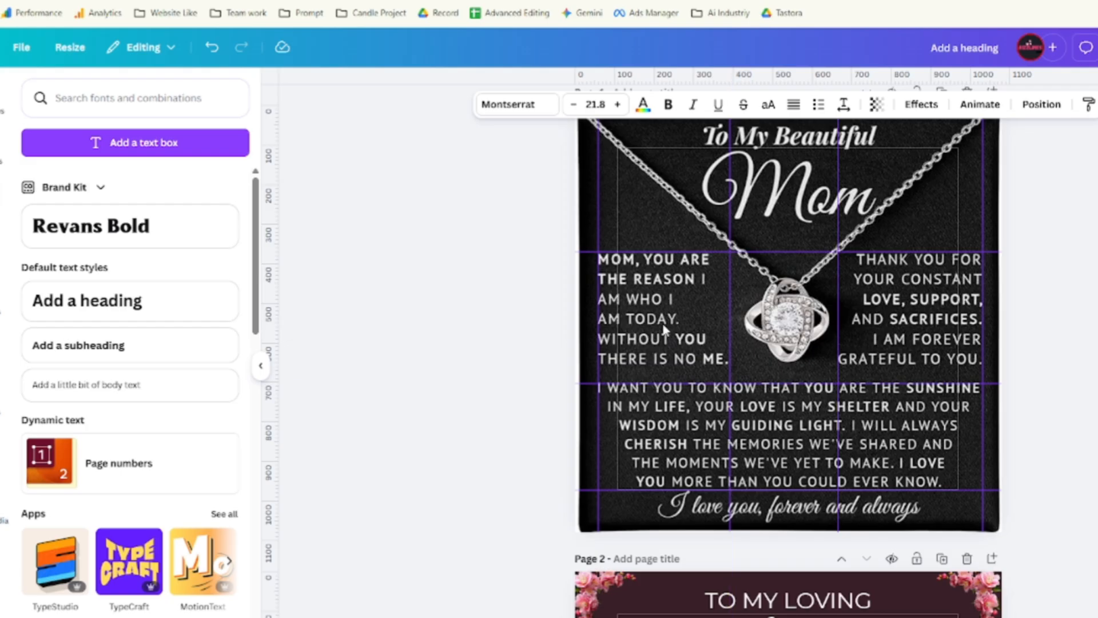
scroll(799, 423, down, 9)
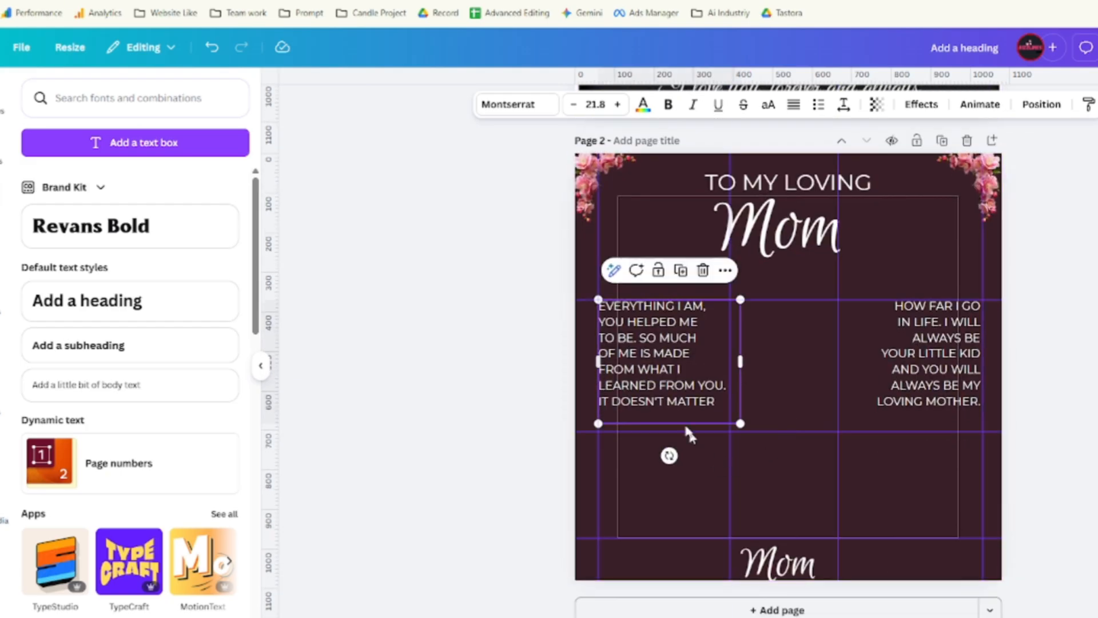
Duplicate the left verse box, move the copy to the lower middle and widen it across the page.
click(681, 270)
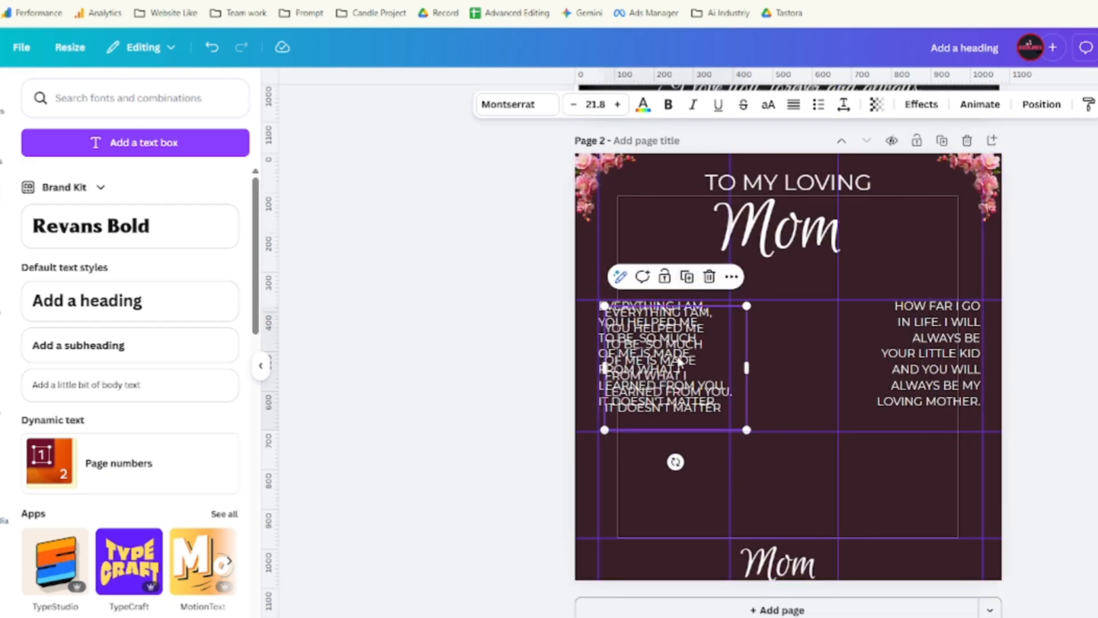
drag(680, 362, 680, 483)
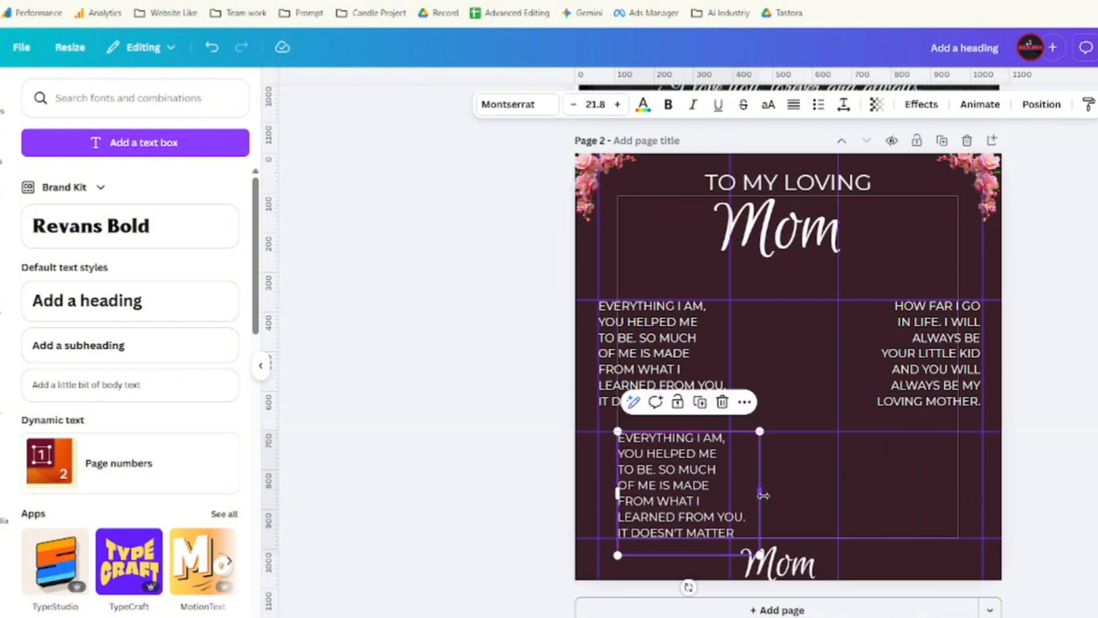
drag(759, 492, 967, 490)
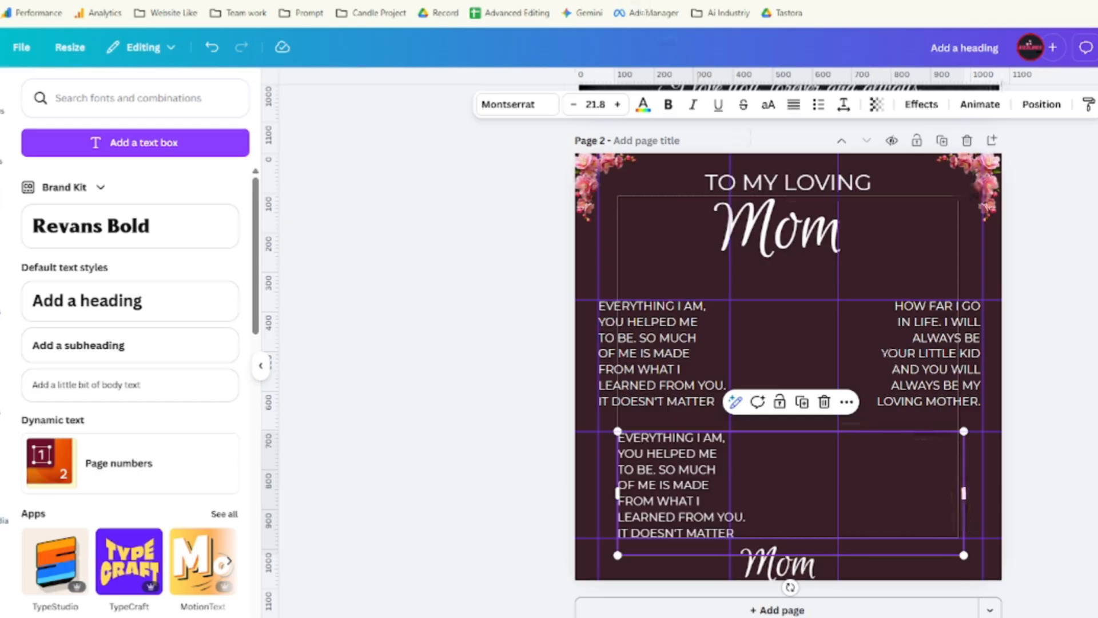
Copy the 'THANK YOU FOR ALL THE SACRIFICES' paragraph from Google Docs.
click(538, 1)
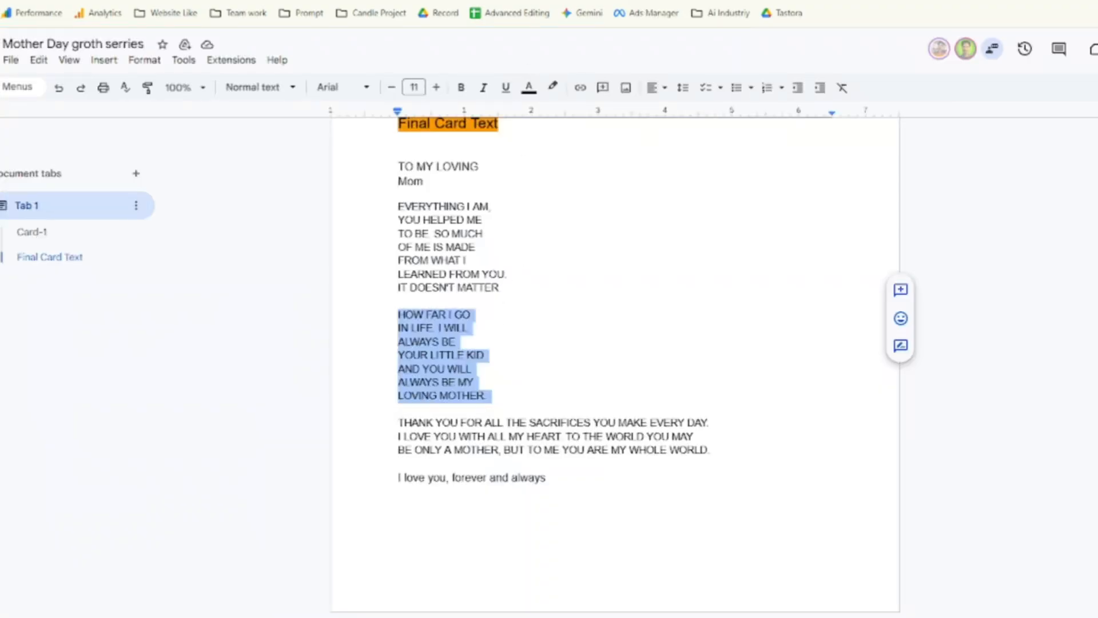
triple_click(537, 436)
right_click(553, 430)
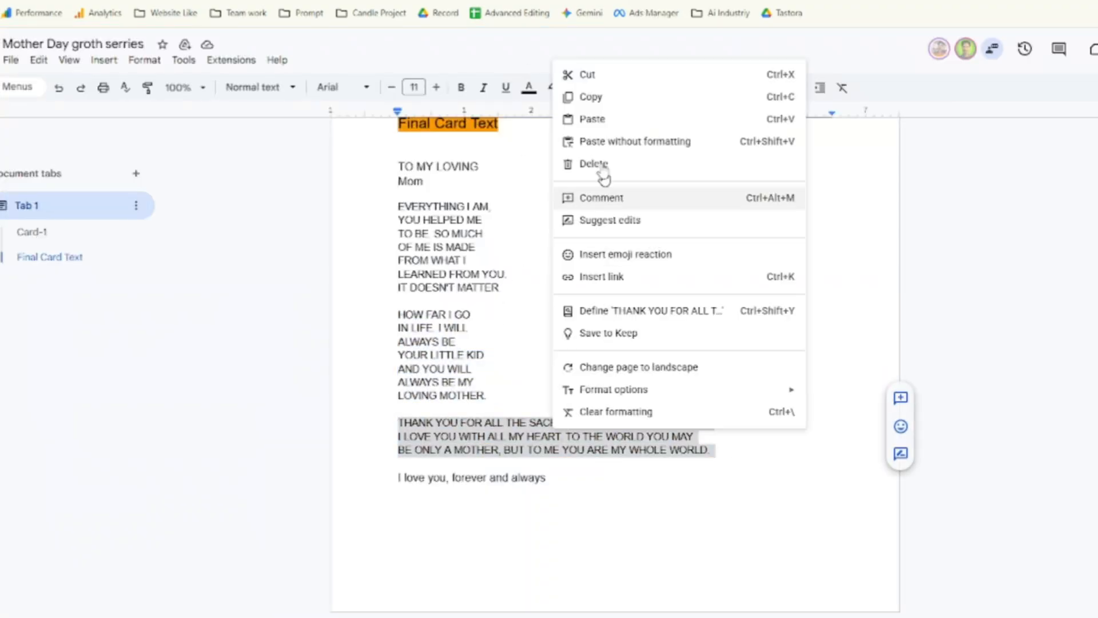
click(592, 96)
key(ctrl+Tab)
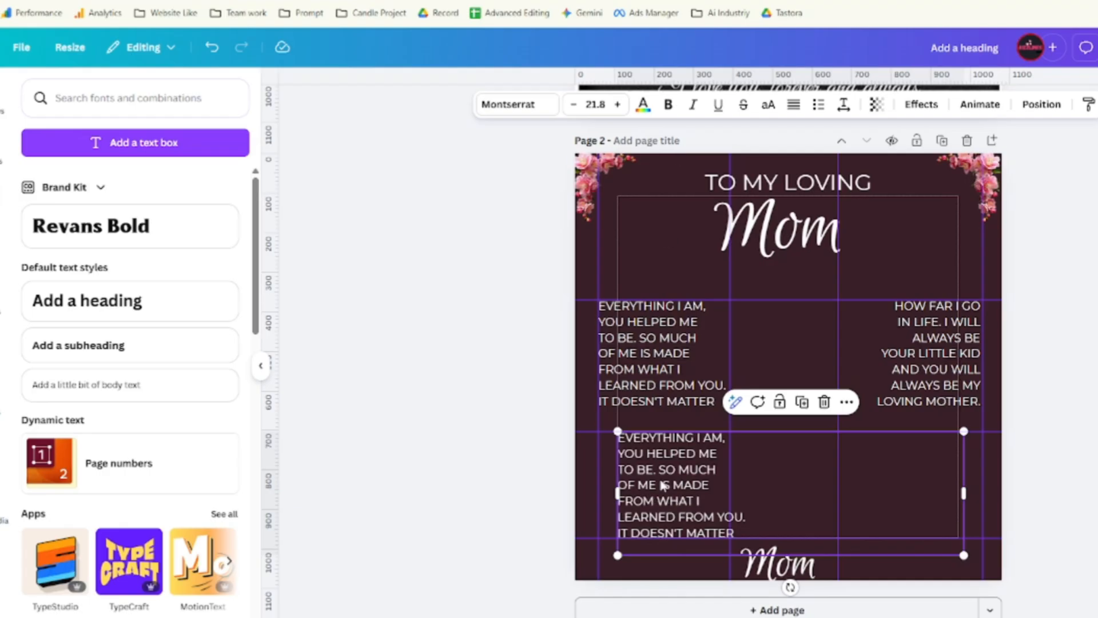
Paste the 'THANK YOU FOR ALL THE SACRIFICES' paragraph over the lower box's text.
triple_click(662, 483)
key(ctrl+v)
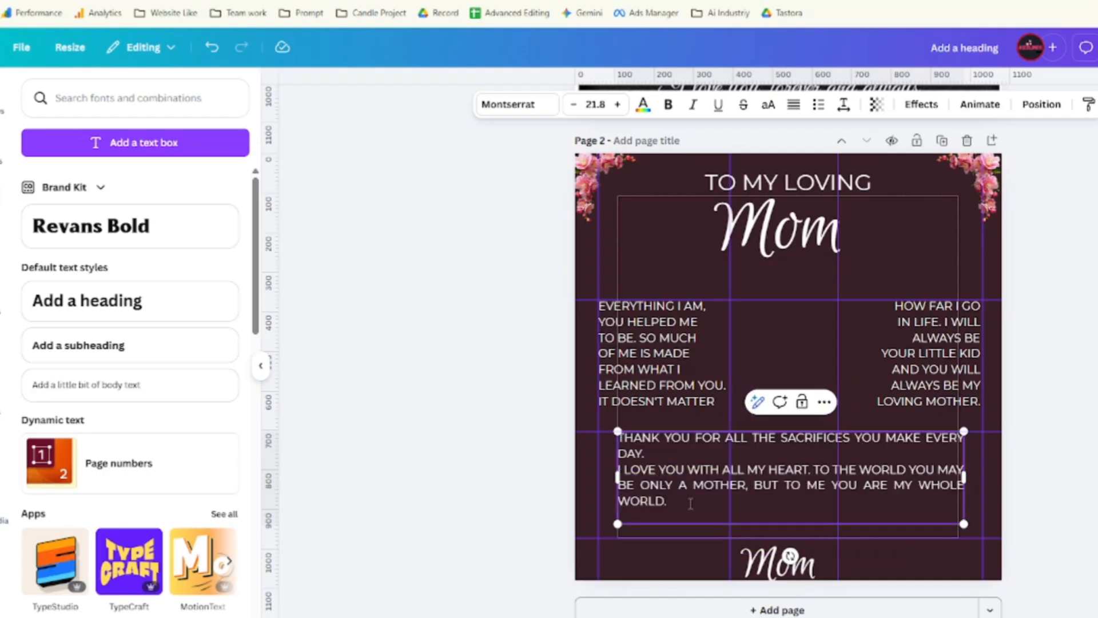
scroll(793, 333, up, 5)
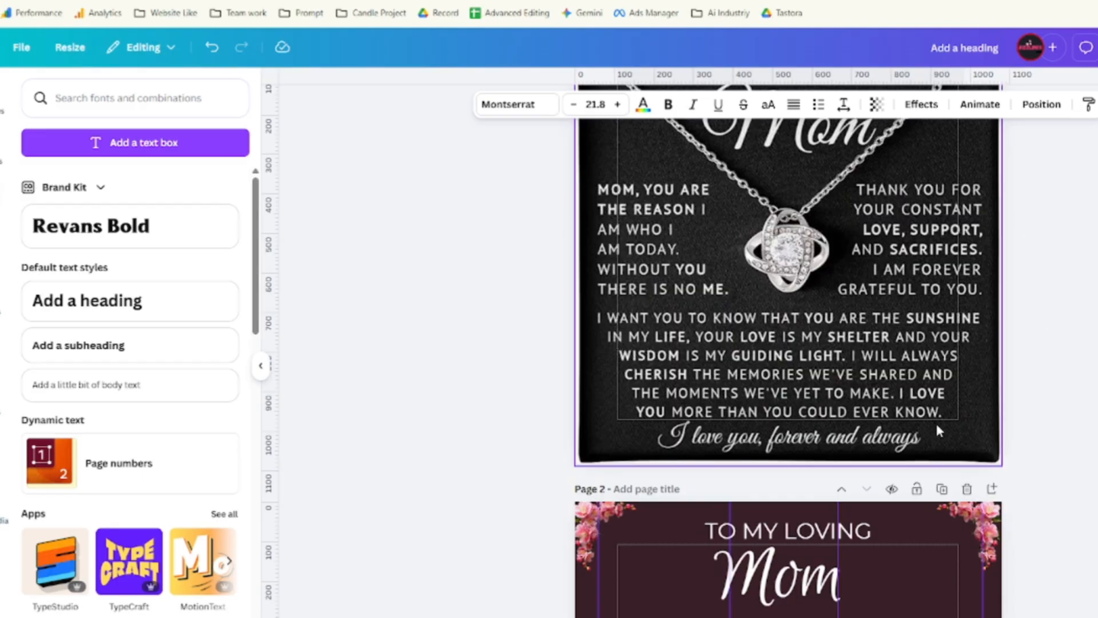
scroll(627, 376, down, 5)
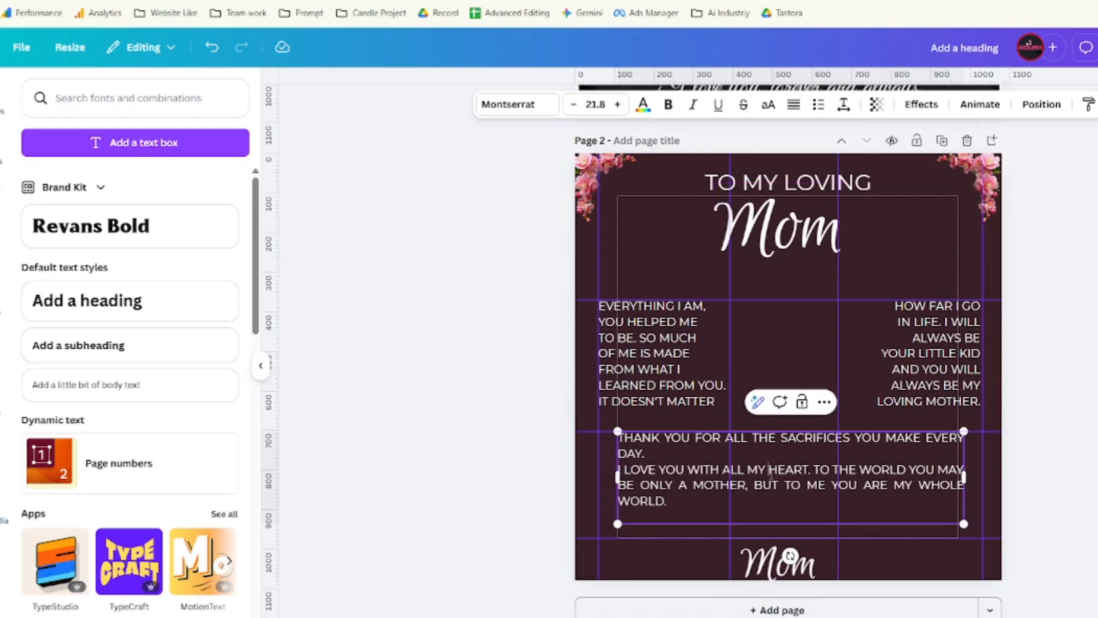
Centre-align the paragraph and resize its box so the text rewraps.
double_click(769, 470)
key(ctrl+a)
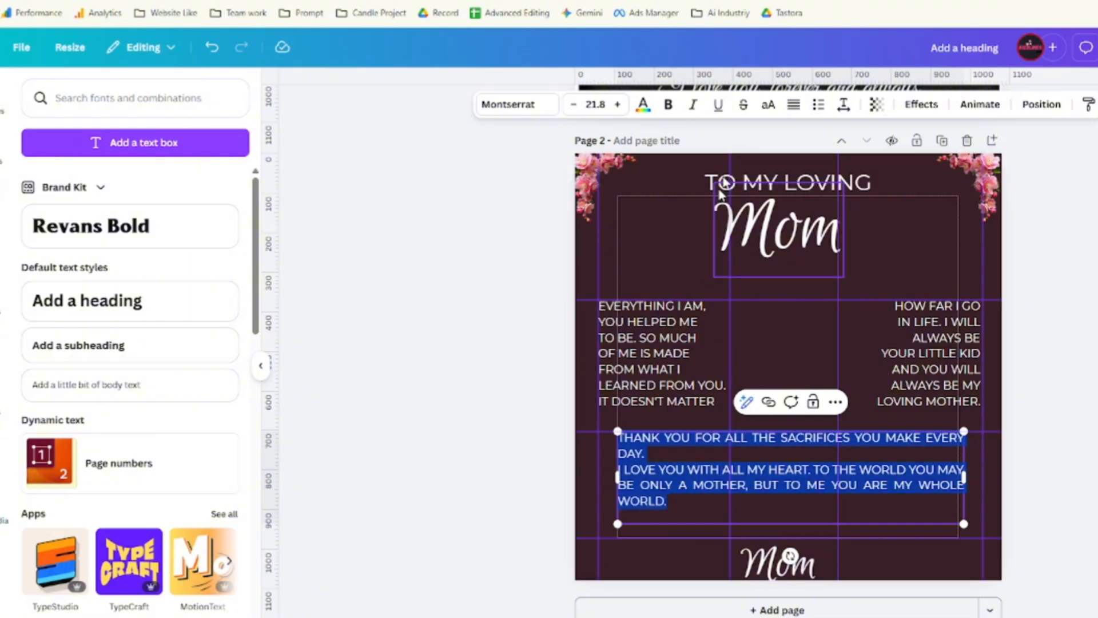
click(803, 111)
click(803, 111)
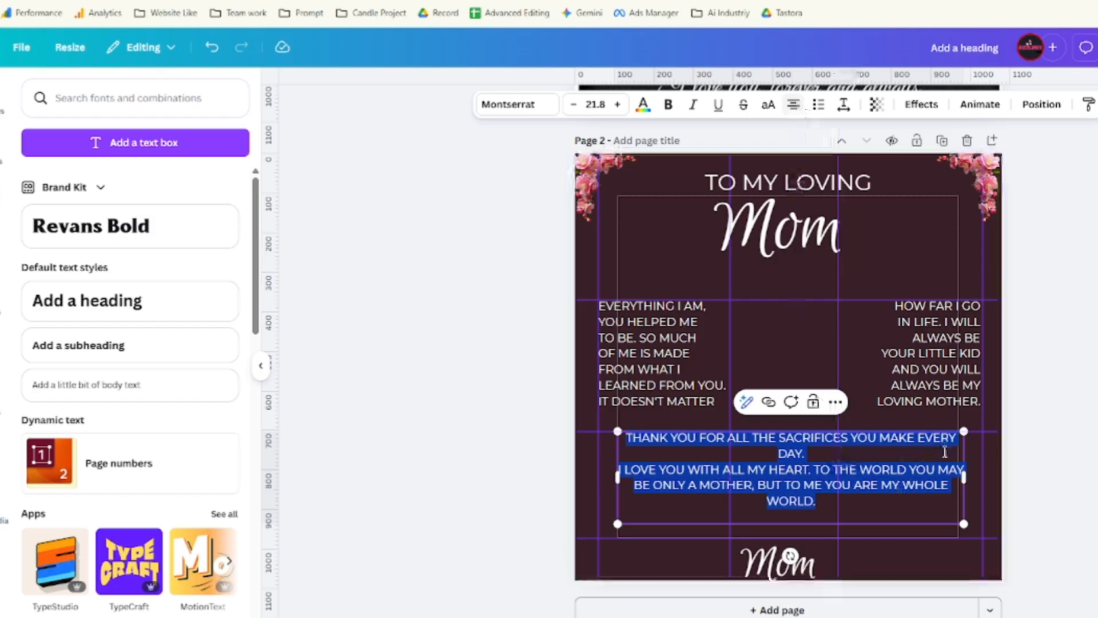
drag(964, 481, 901, 482)
click(791, 108)
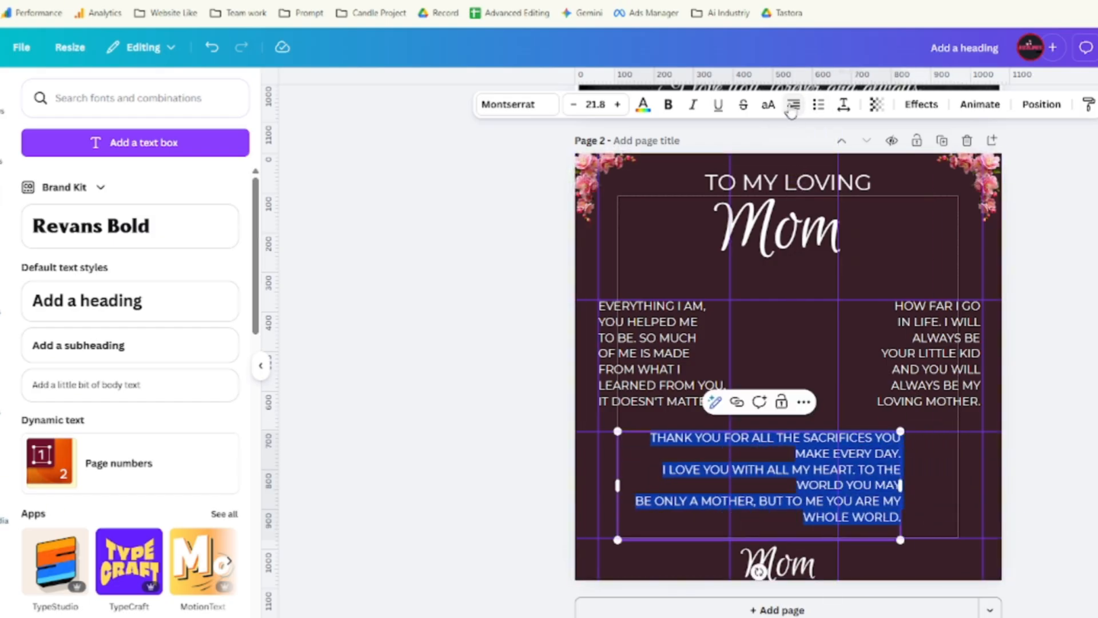
click(791, 109)
click(792, 108)
click(791, 109)
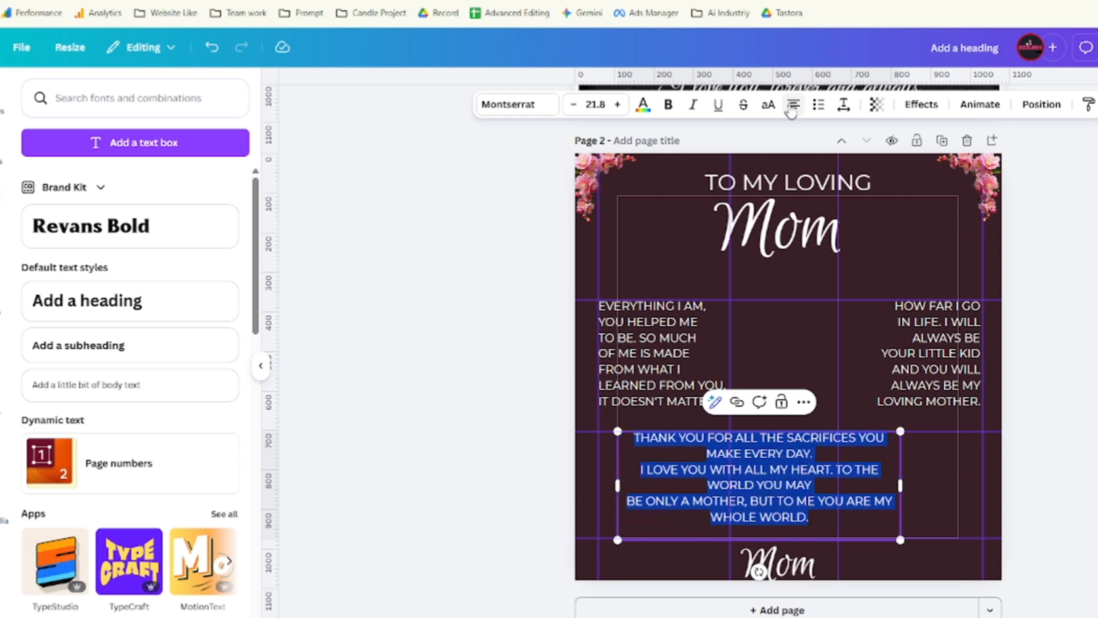
drag(899, 482, 1000, 498)
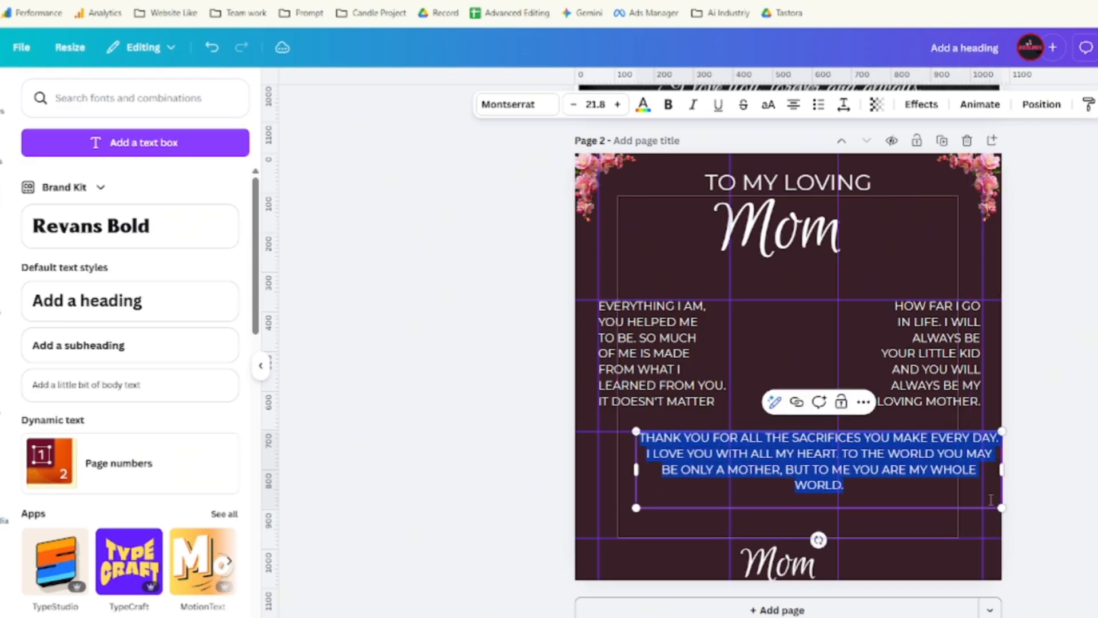
Centre the paragraph under the two verses and move the bottom Mom up beneath it.
click(914, 528)
drag(901, 471, 884, 464)
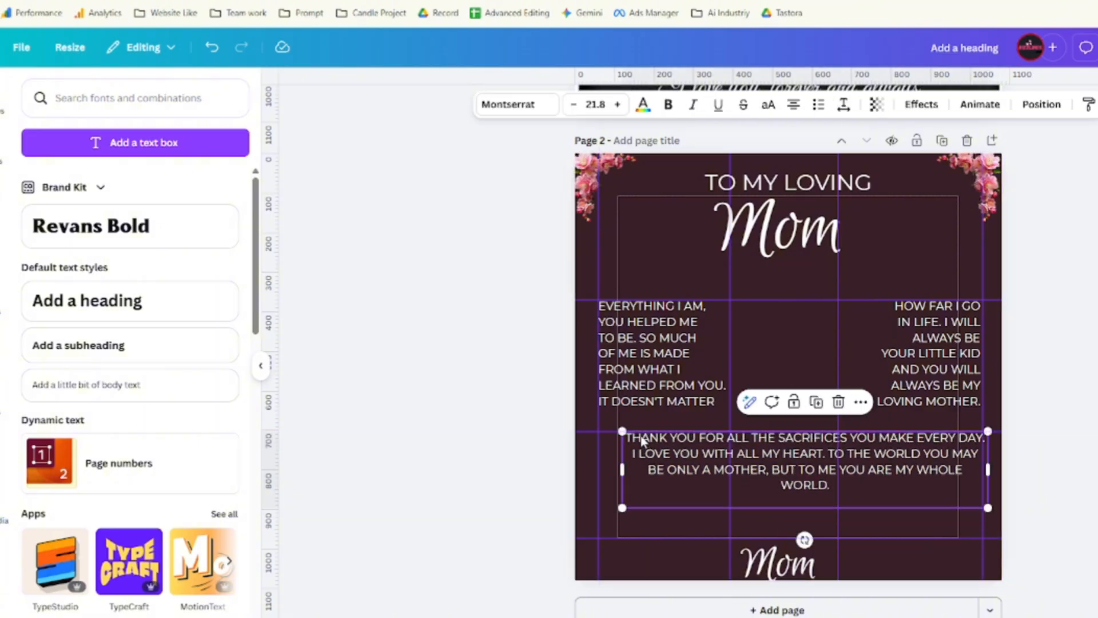
scroll(675, 429, up, 7)
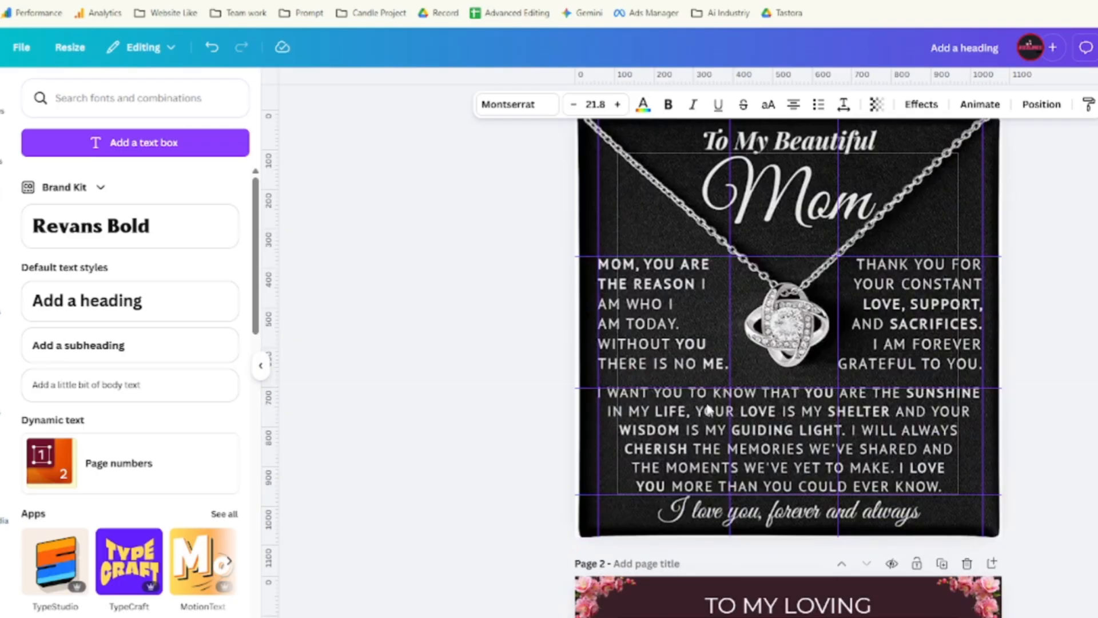
scroll(701, 383, down, 2)
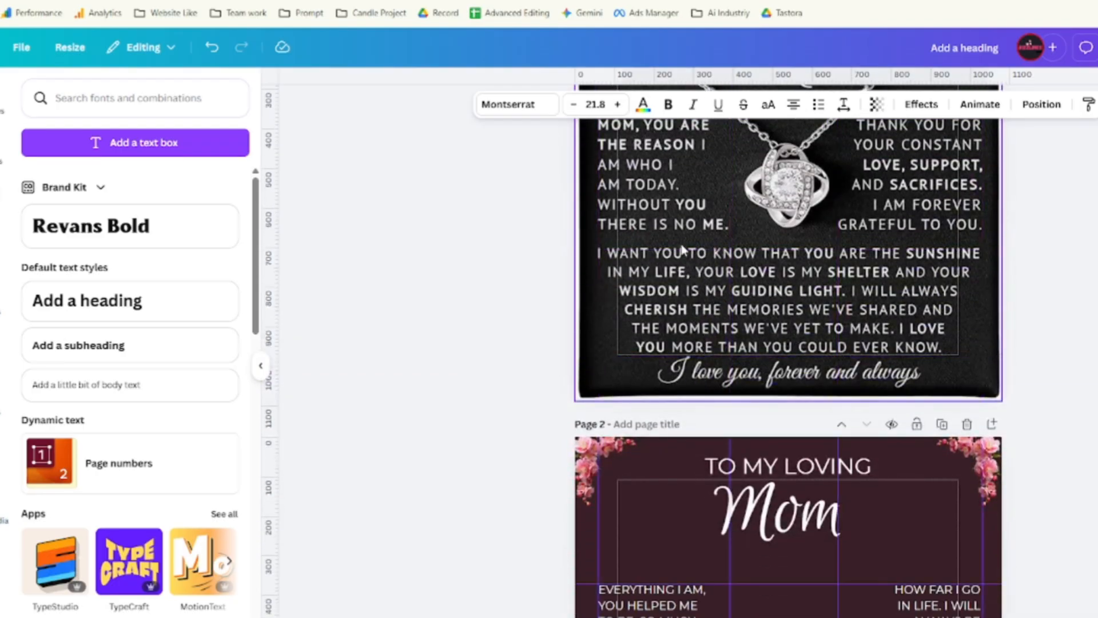
scroll(777, 256, down, 4)
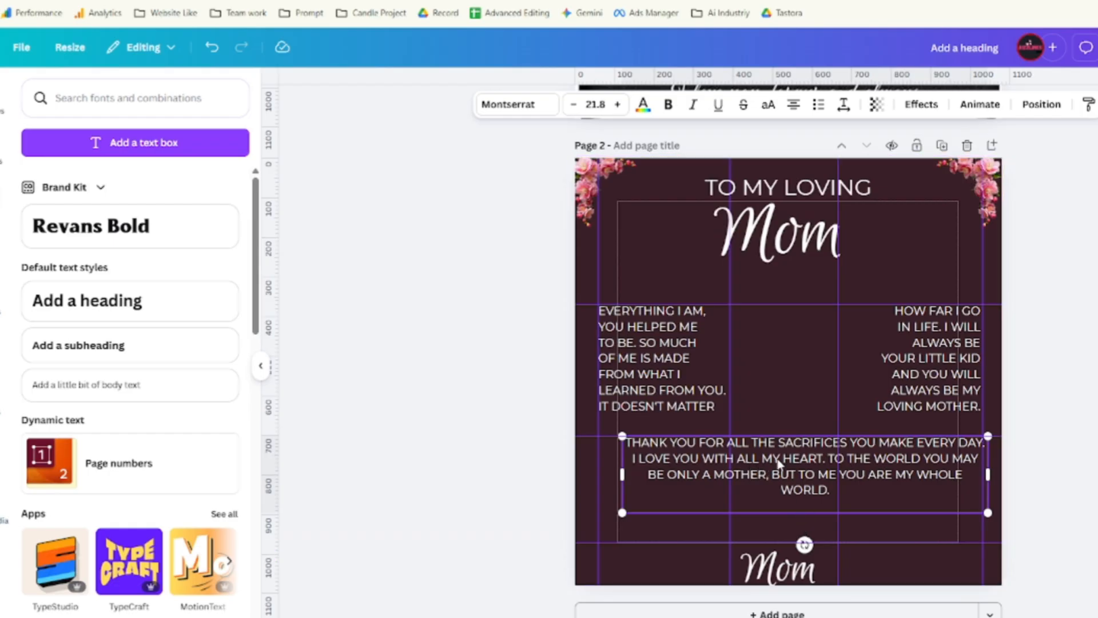
drag(778, 463, 769, 474)
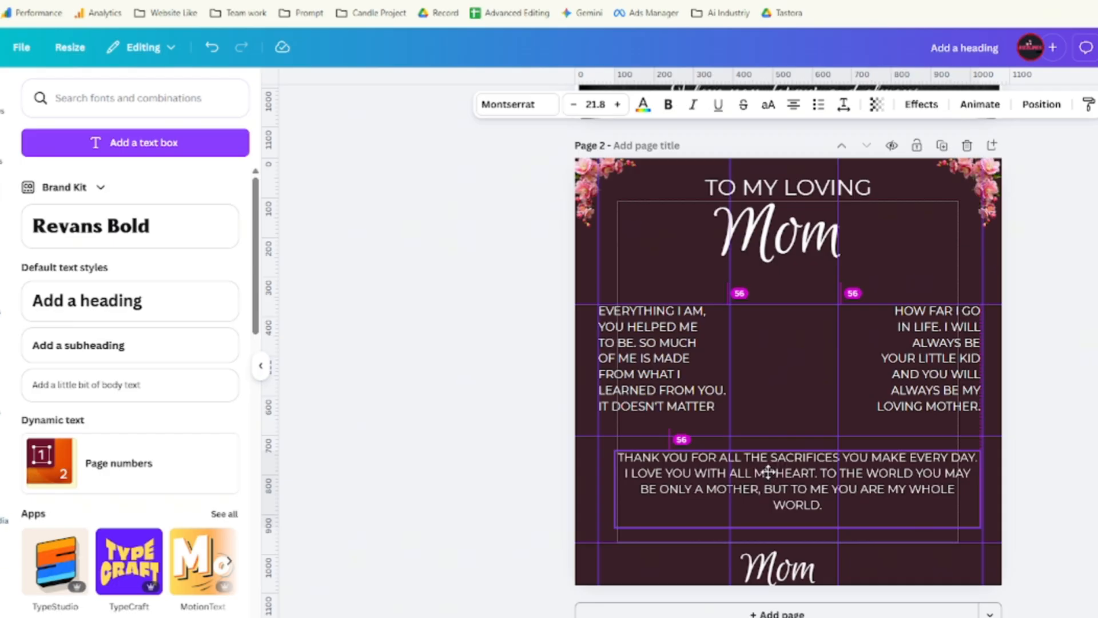
drag(768, 471, 767, 467)
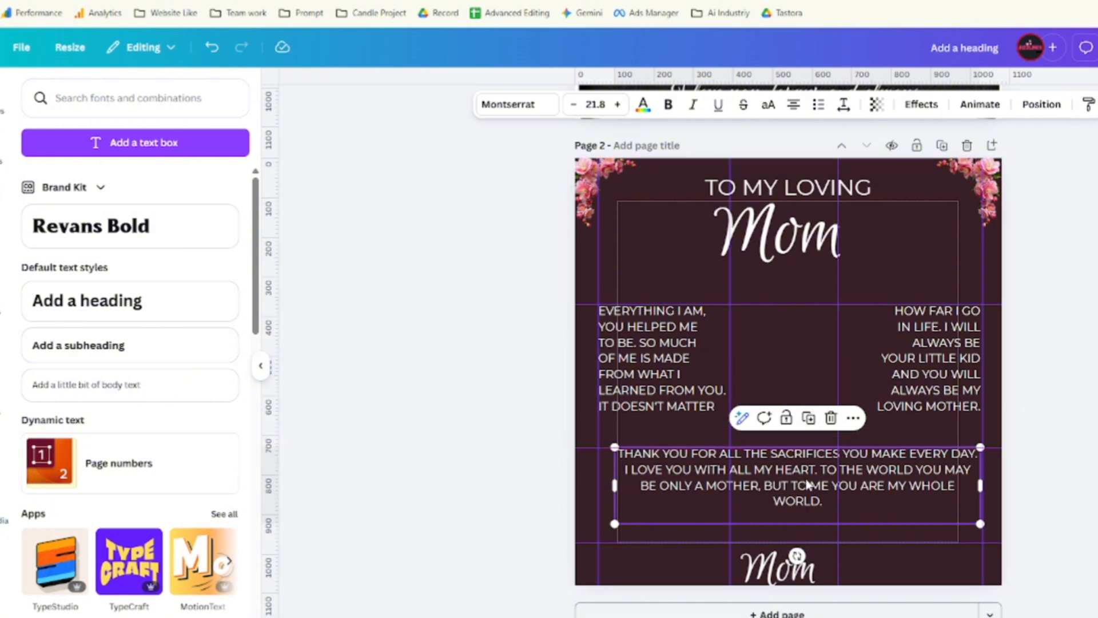
drag(808, 484, 772, 476)
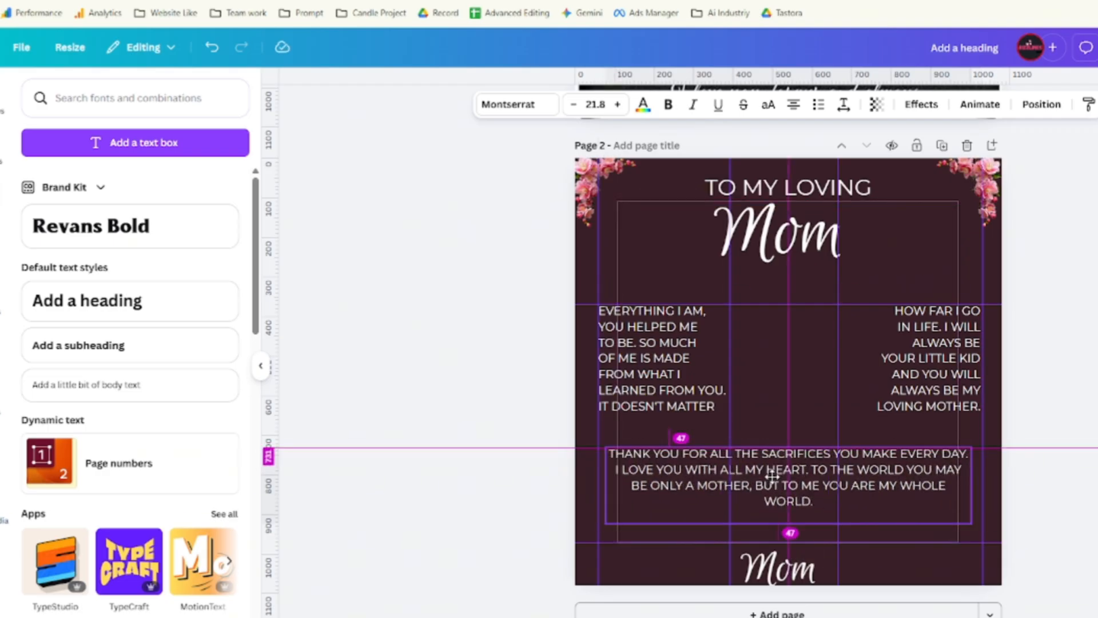
drag(772, 476, 773, 477)
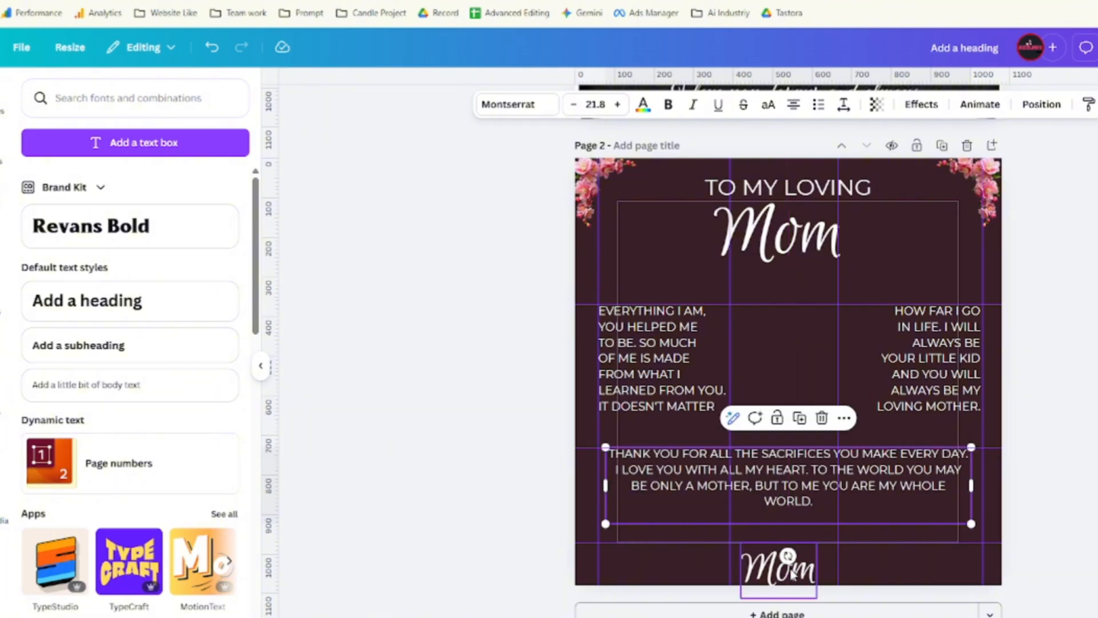
drag(790, 566, 797, 536)
Copy the sign-off line 'I love you, forever and always' from Google Docs.
scroll(870, 480, up, 6)
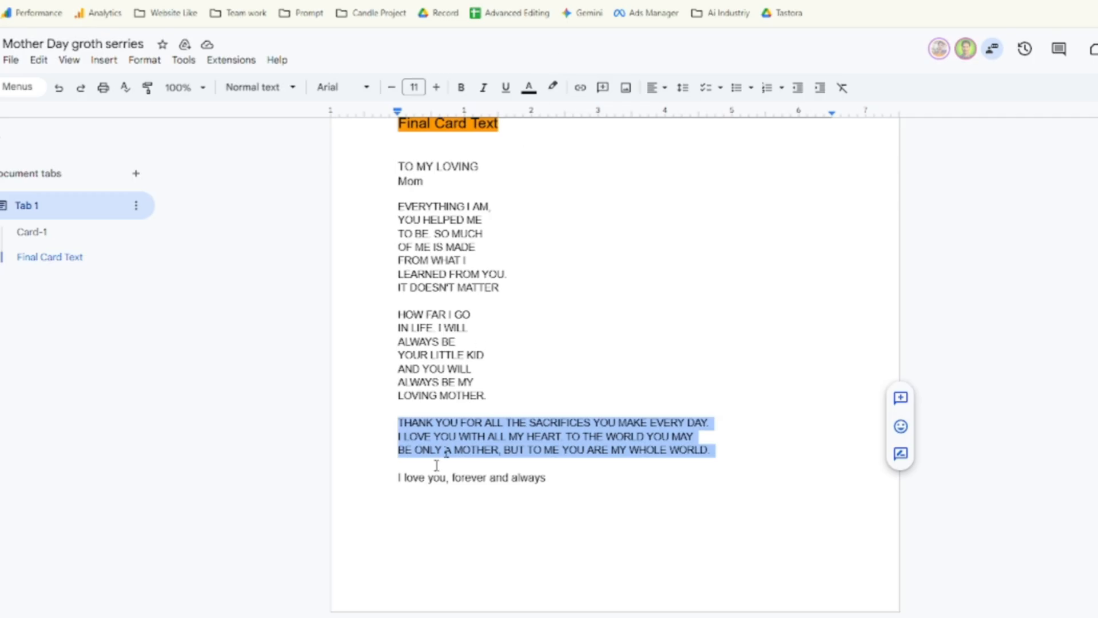
drag(398, 486, 563, 479)
right_click(512, 481)
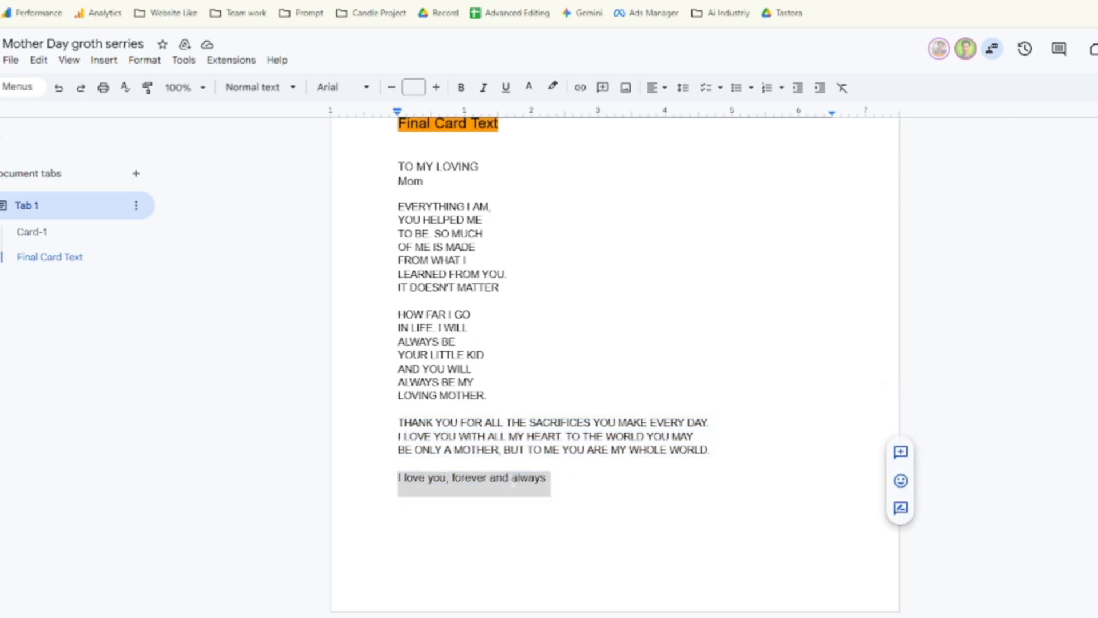
click(549, 150)
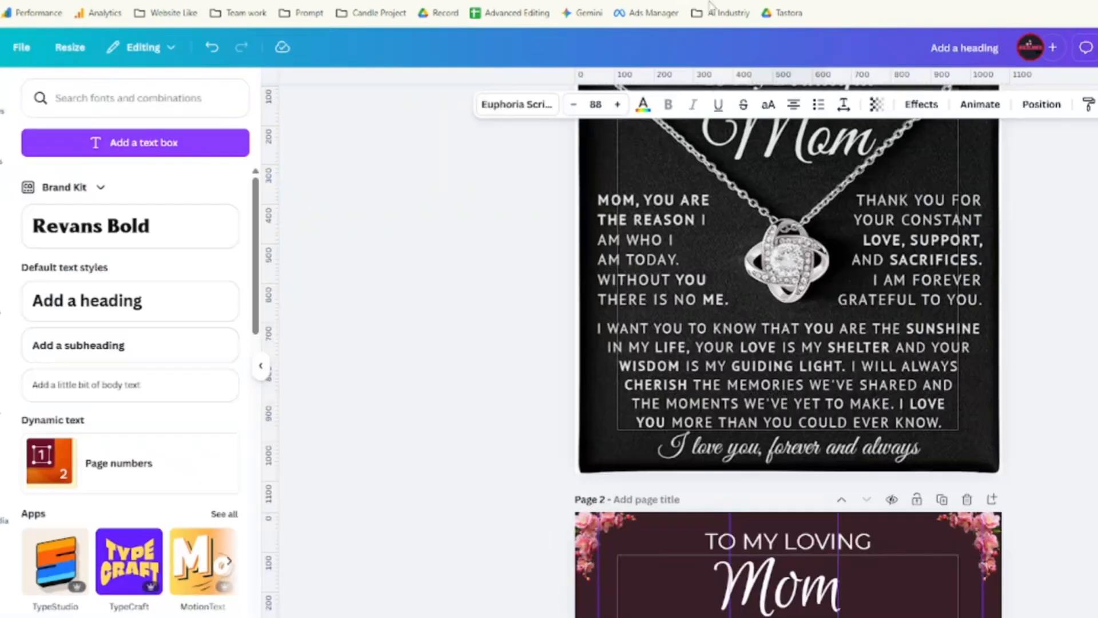
Replace the small bottom Mom with 'I love you, forever and always' and move it up.
scroll(766, 612, down, 5)
click(780, 541)
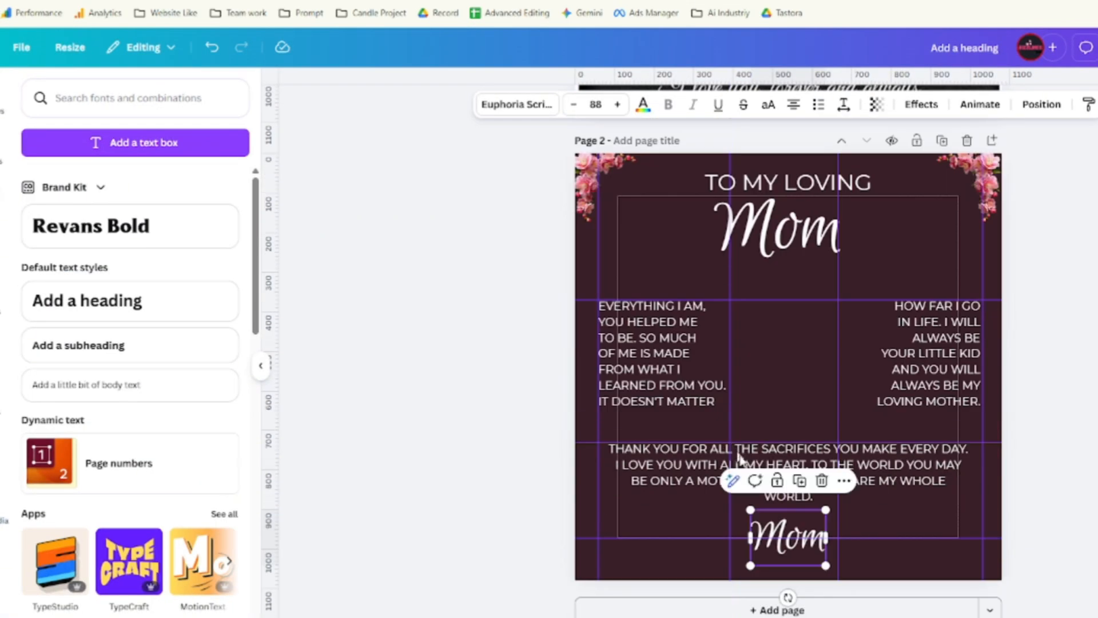
double_click(777, 543)
key(ctrl+v)
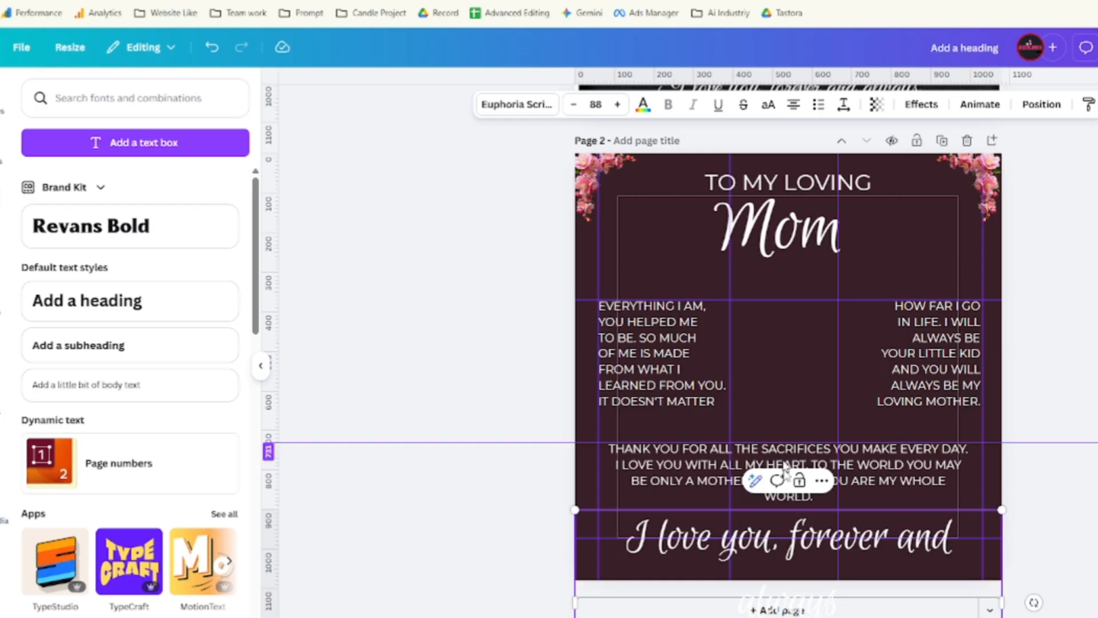
click(764, 399)
click(676, 560)
drag(674, 551, 700, 524)
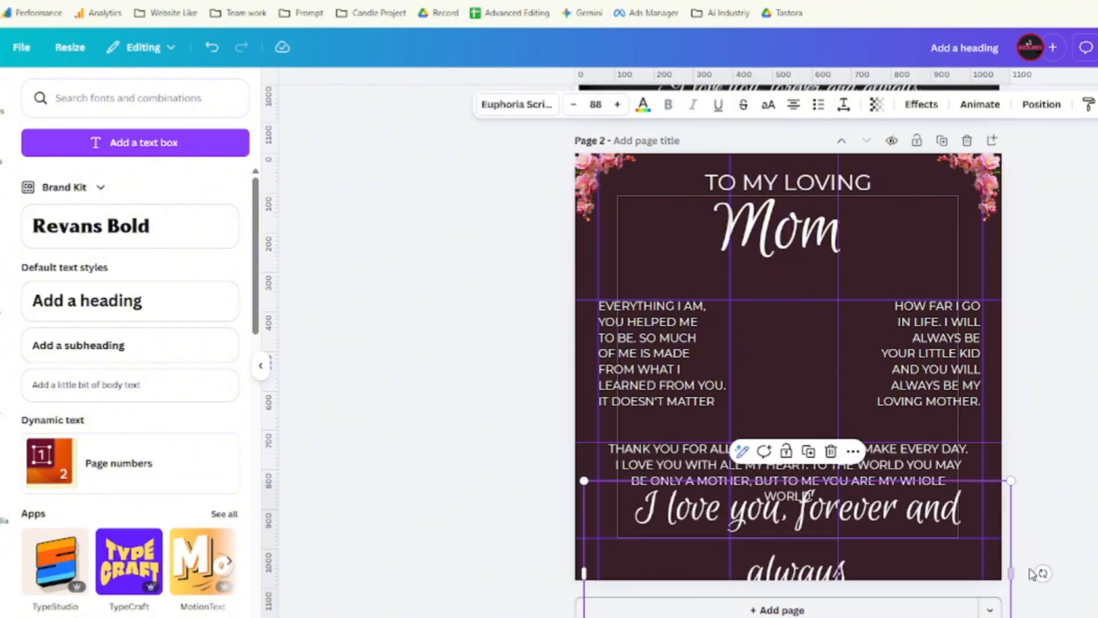
Set the sign-off to size 56 on one line, centred below the closing paragraph.
drag(1011, 572, 1097, 572)
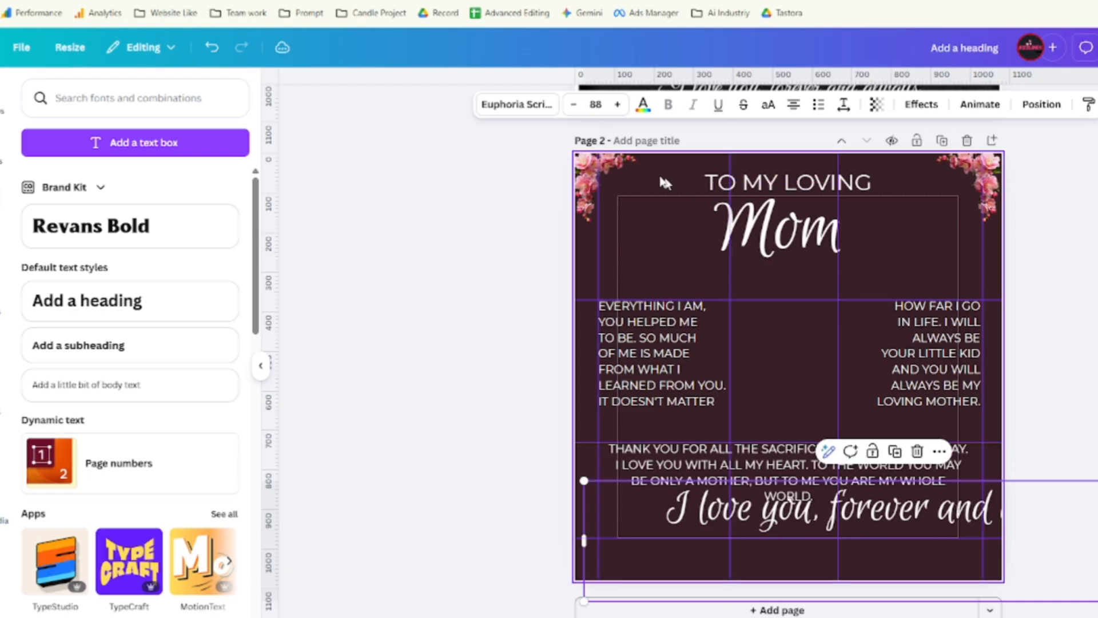
click(595, 105)
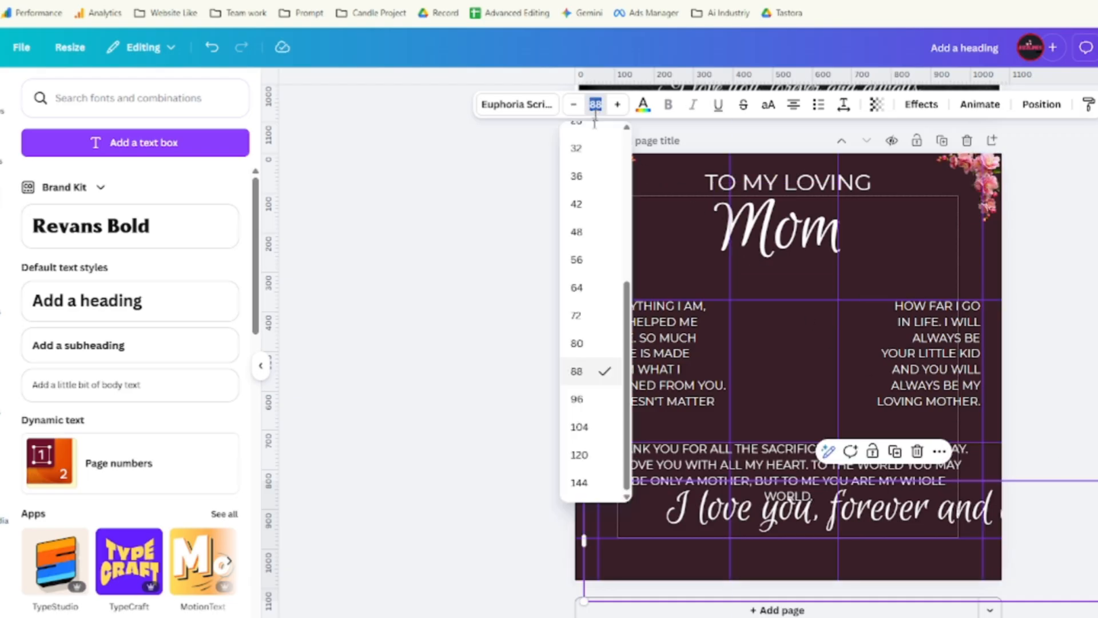
click(598, 260)
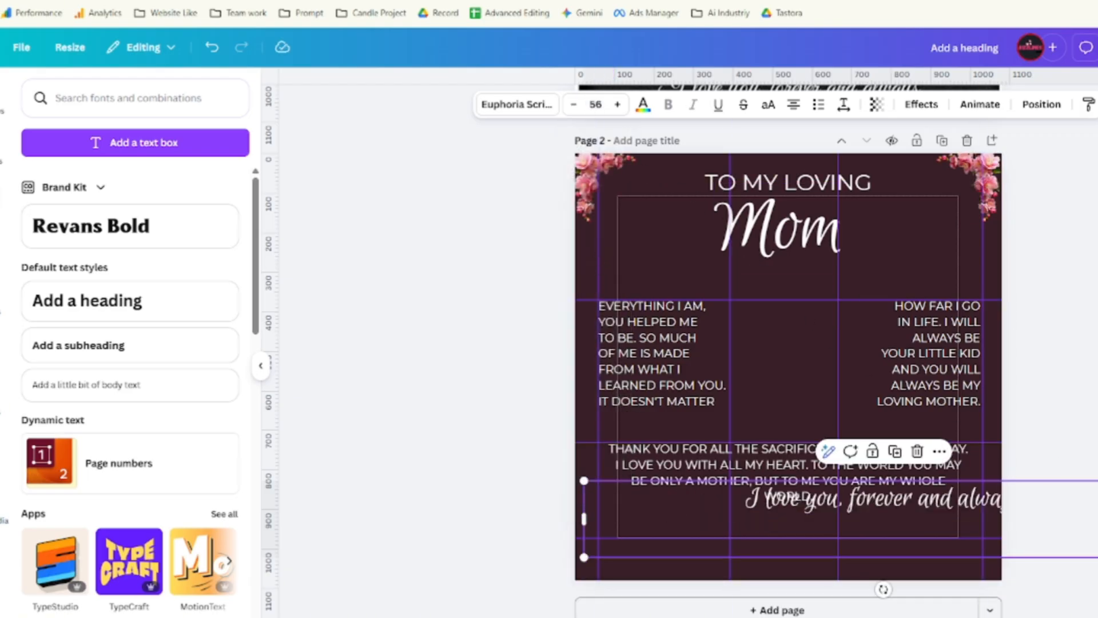
drag(1095, 519, 908, 519)
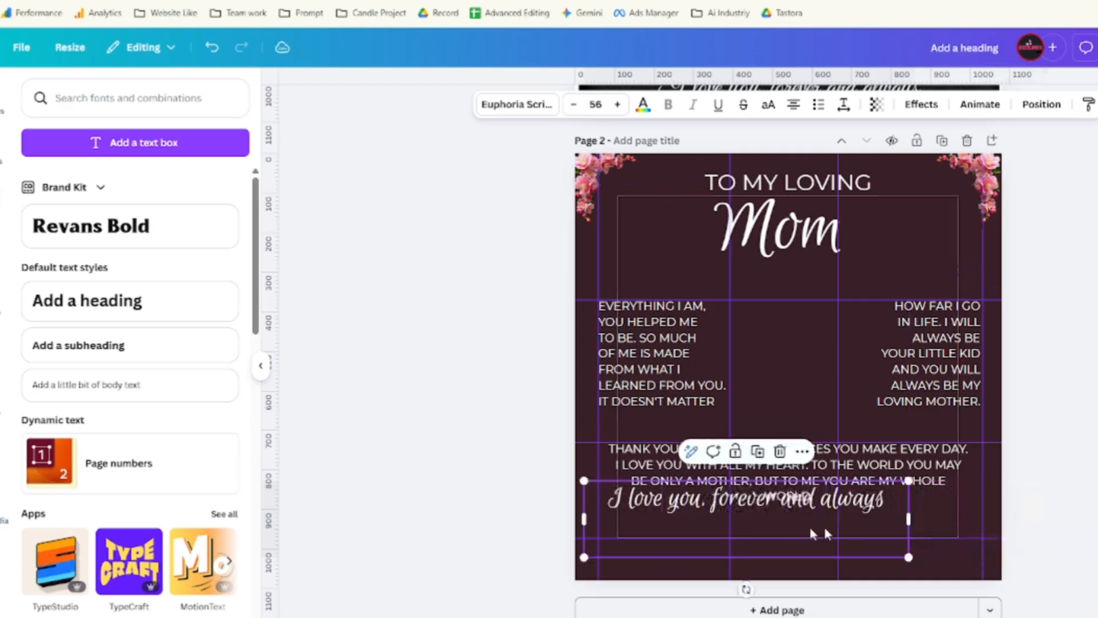
click(781, 508)
click(671, 543)
drag(671, 543, 729, 574)
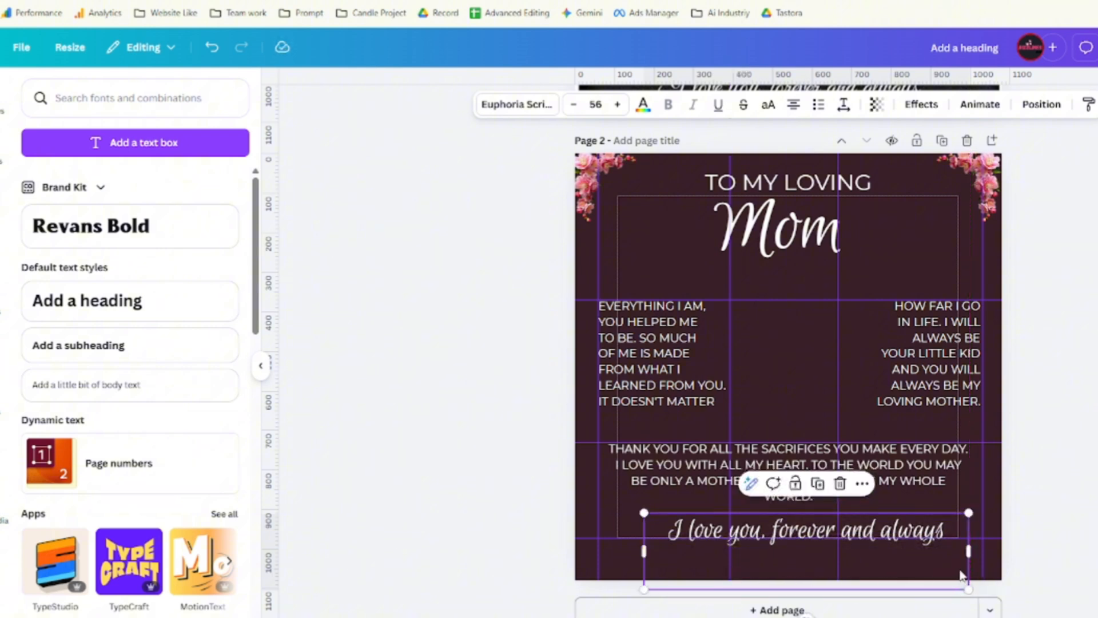
click(791, 358)
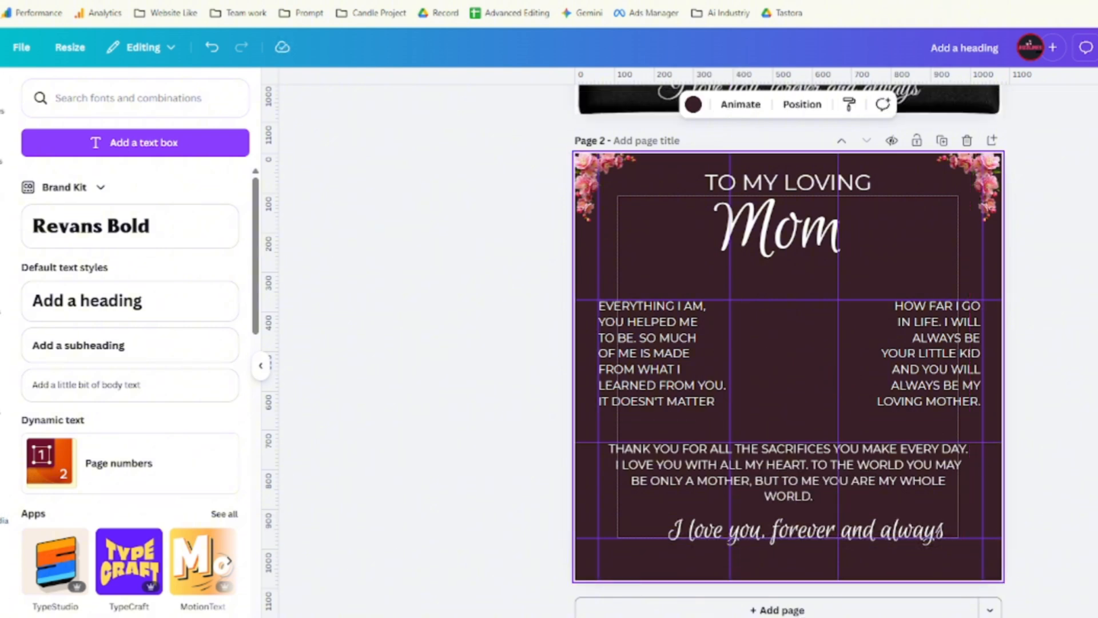
Nudge the TO MY LOVING heading slightly left and check the other text boxes.
click(770, 182)
drag(771, 173, 767, 180)
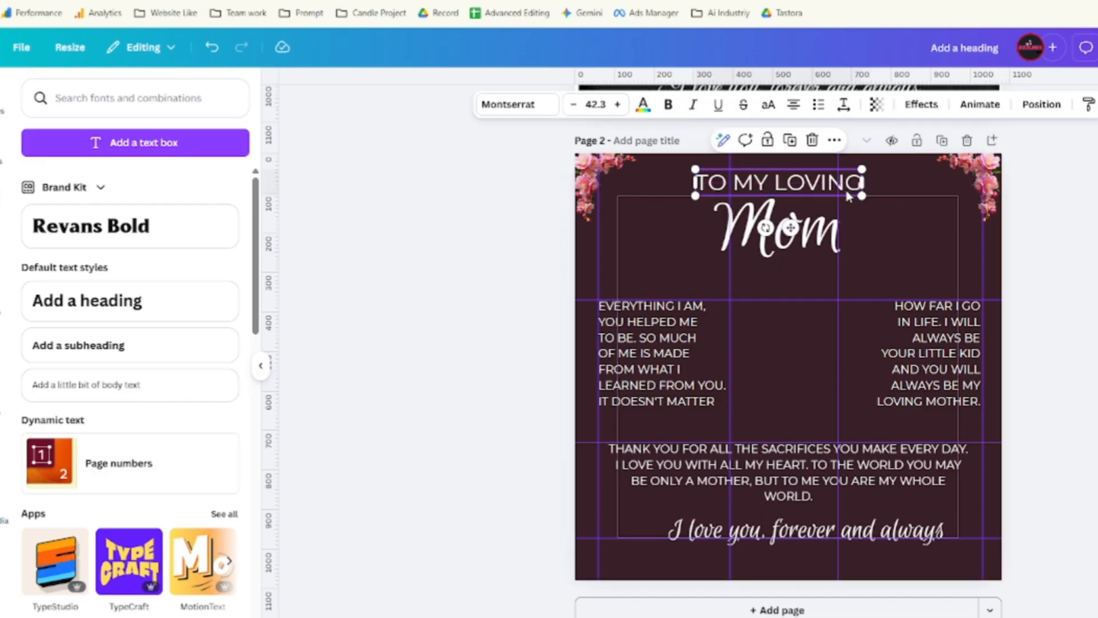
click(652, 340)
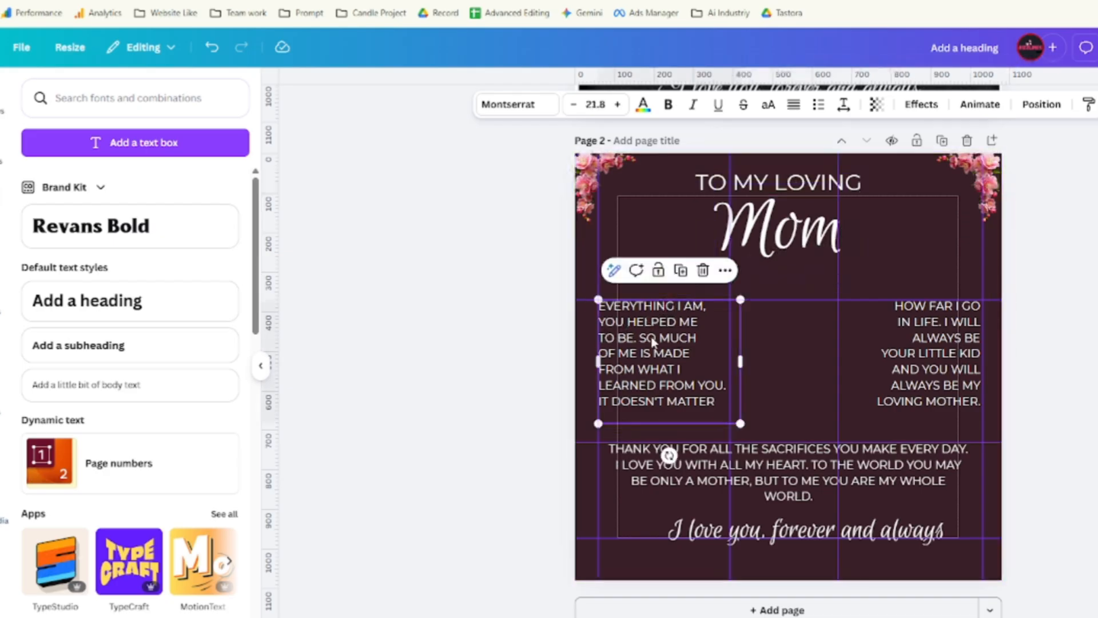
click(914, 352)
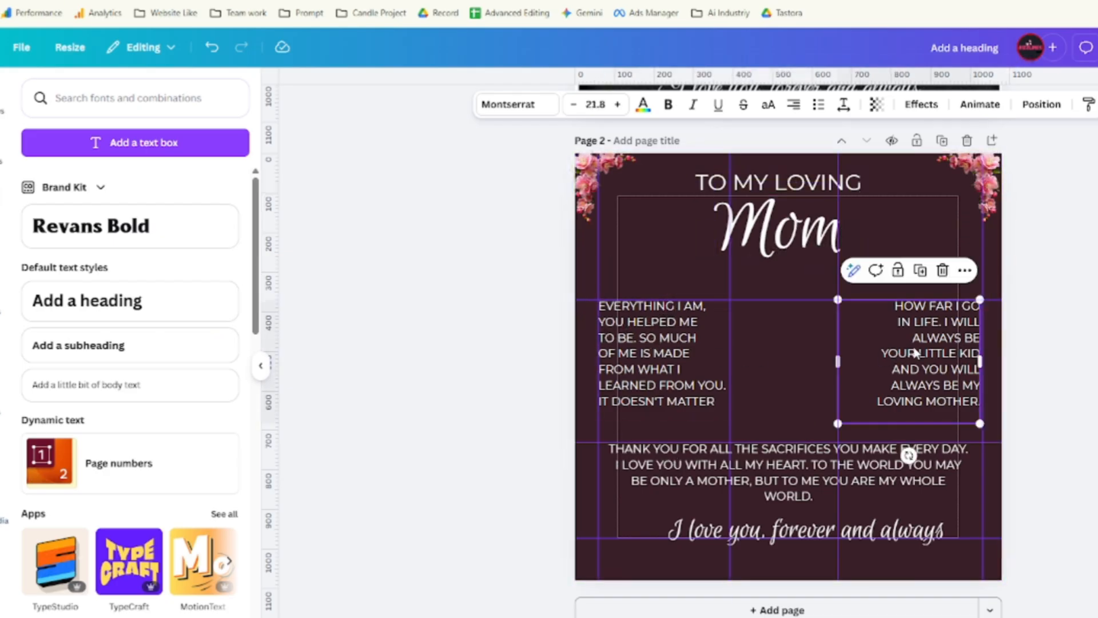
click(788, 472)
click(686, 551)
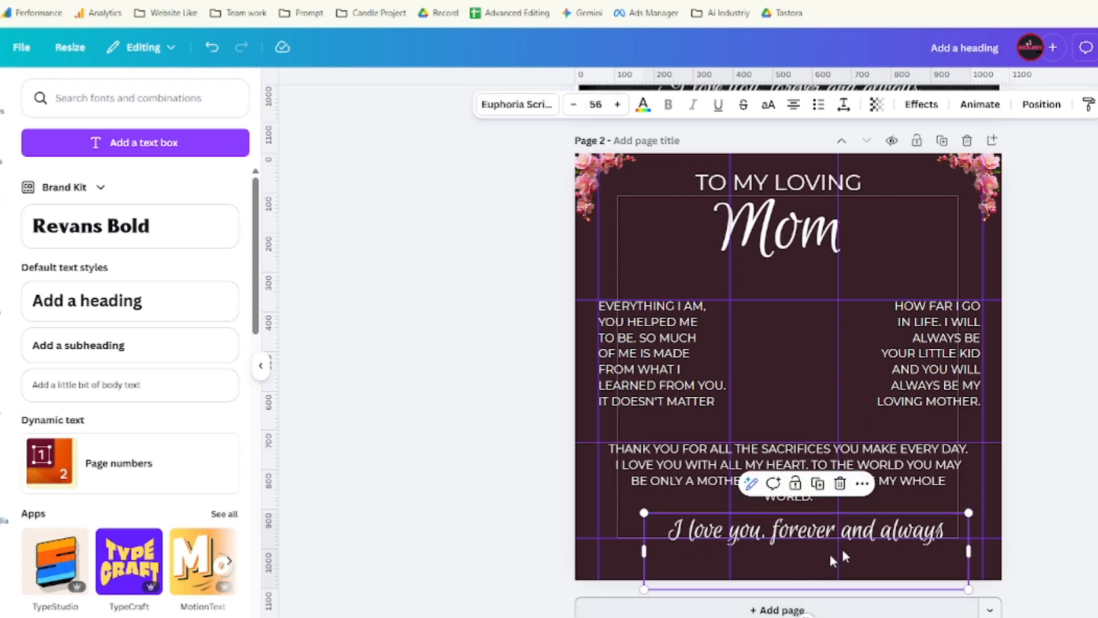
scroll(882, 301, up, 2)
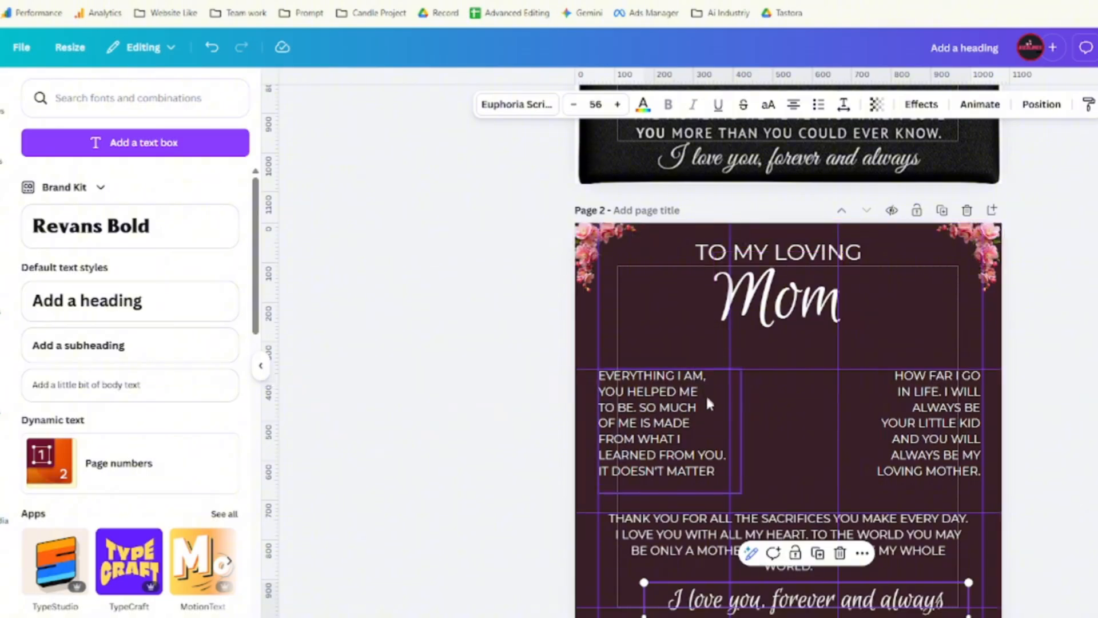
scroll(715, 412, down, 2)
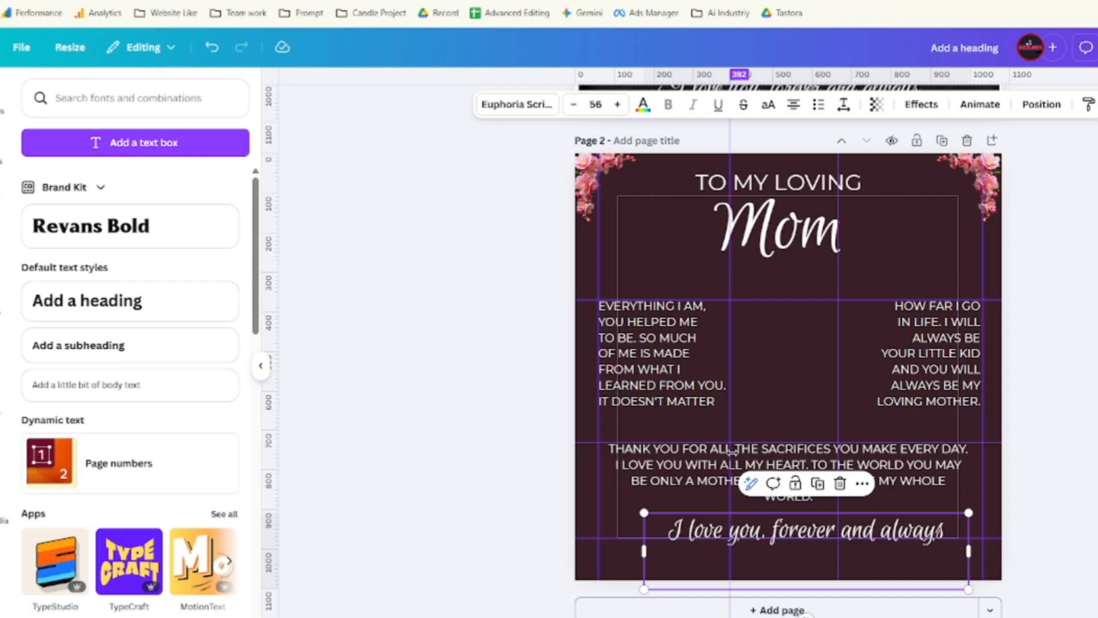
Enlarge the THANK YOU paragraph to 23.8, widen its box and recentre it.
click(795, 460)
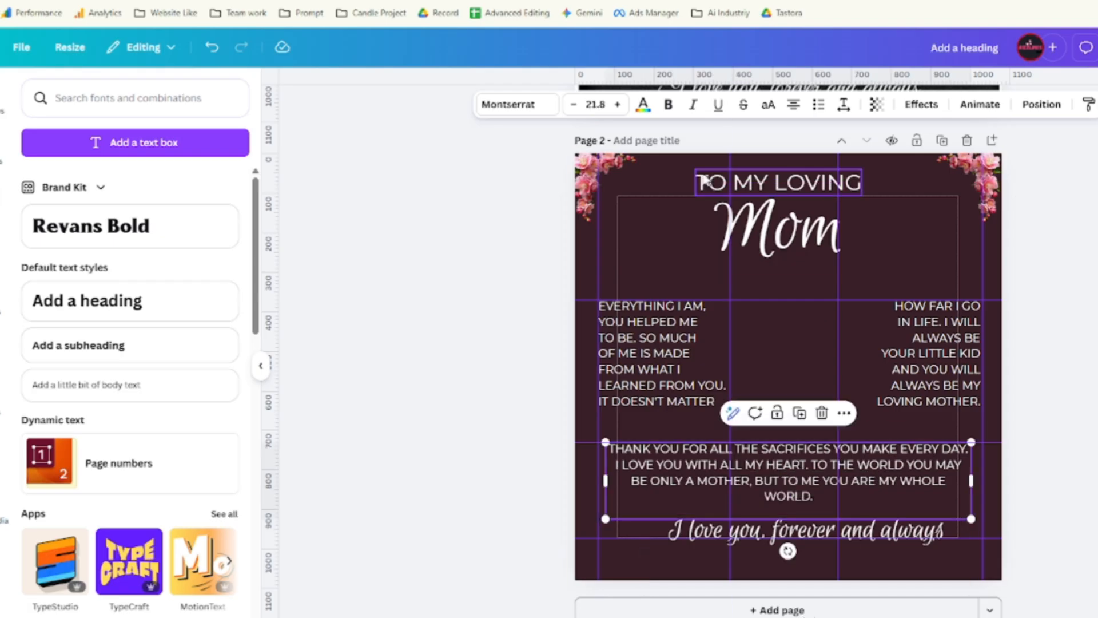
click(617, 105)
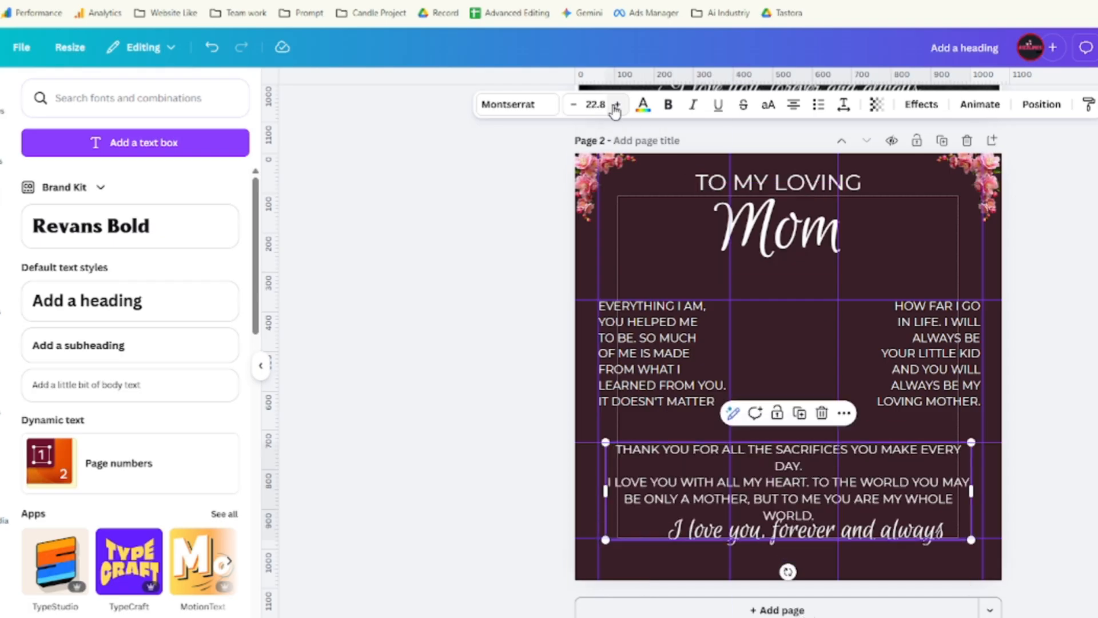
click(616, 105)
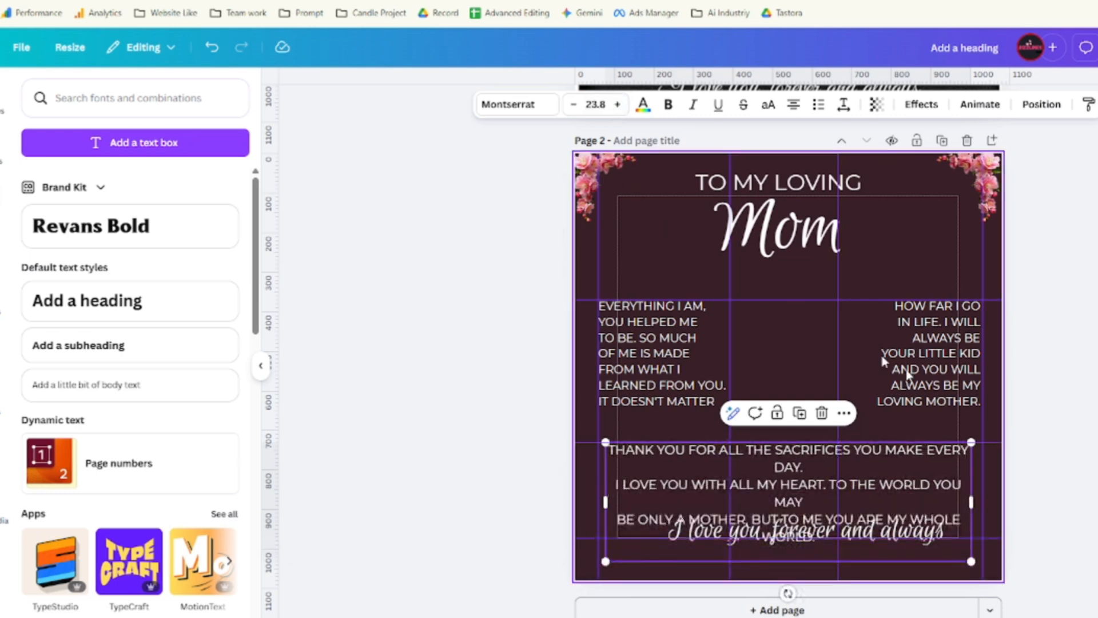
drag(971, 502, 1003, 496)
mouse_move(913, 486)
mouse_down()
mouse_move(891, 482)
mouse_move(906, 490)
mouse_up()
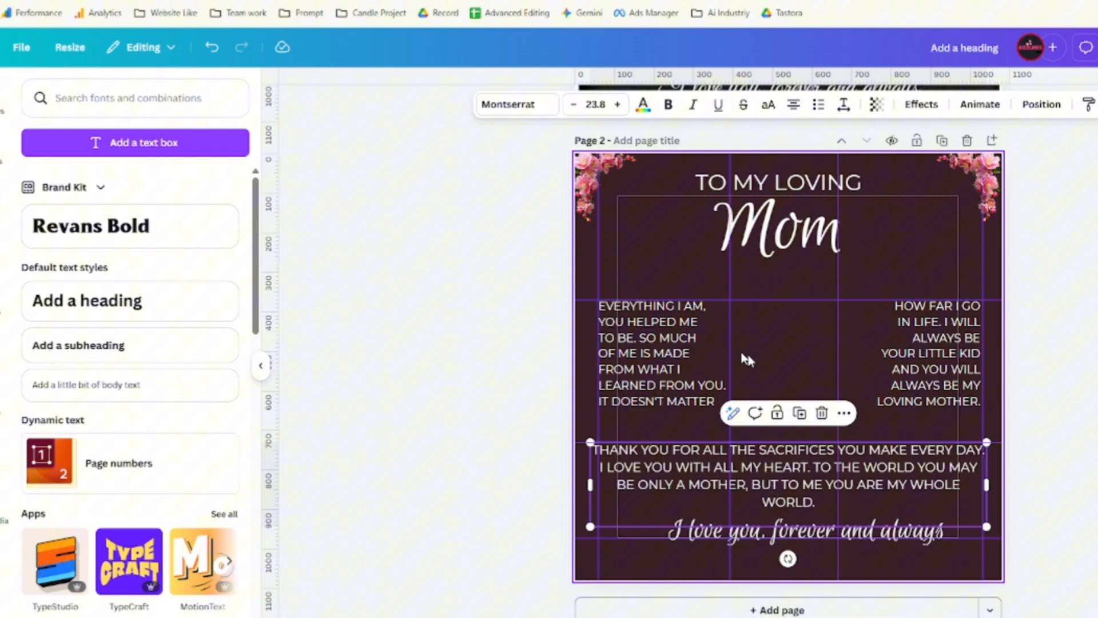
click(670, 346)
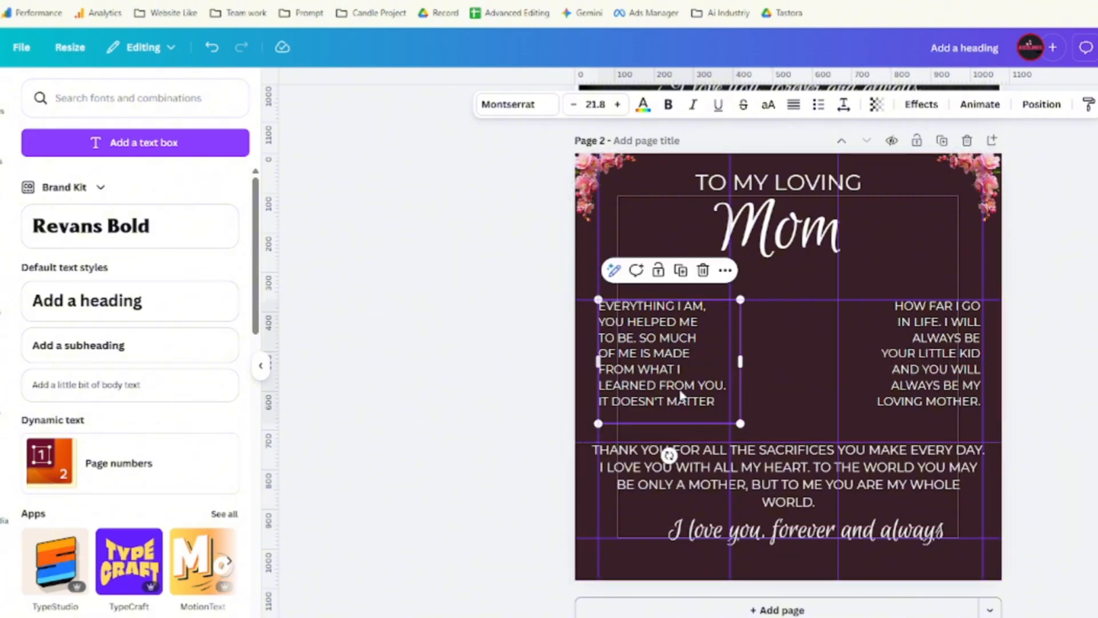
Bold the word MADE in the left 'EVERYTHING I AM…' verse.
double_click(658, 324)
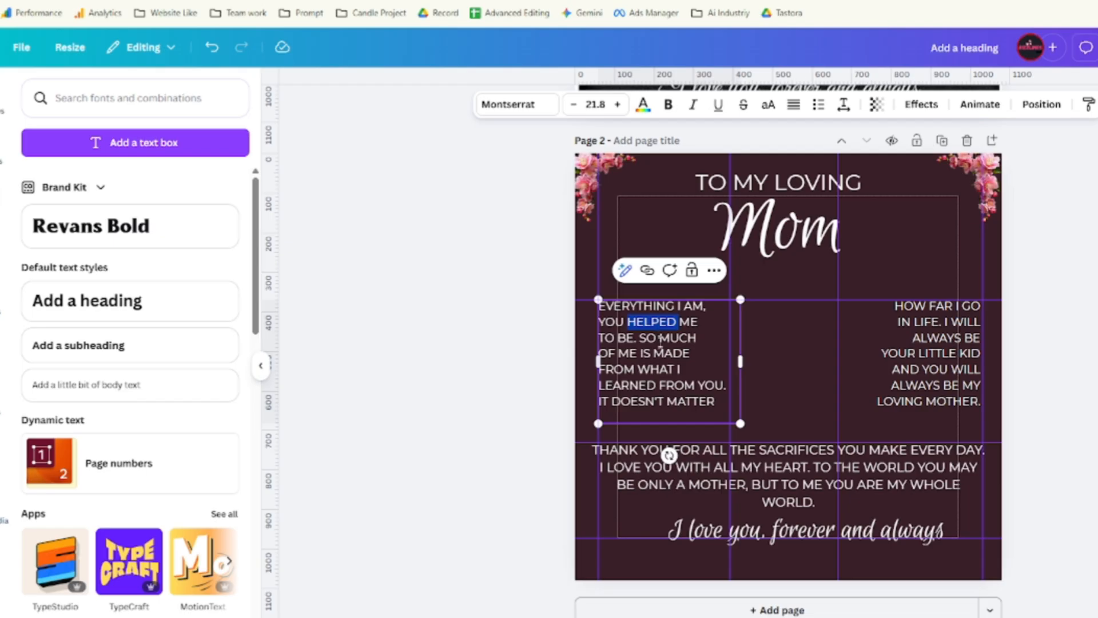
click(660, 353)
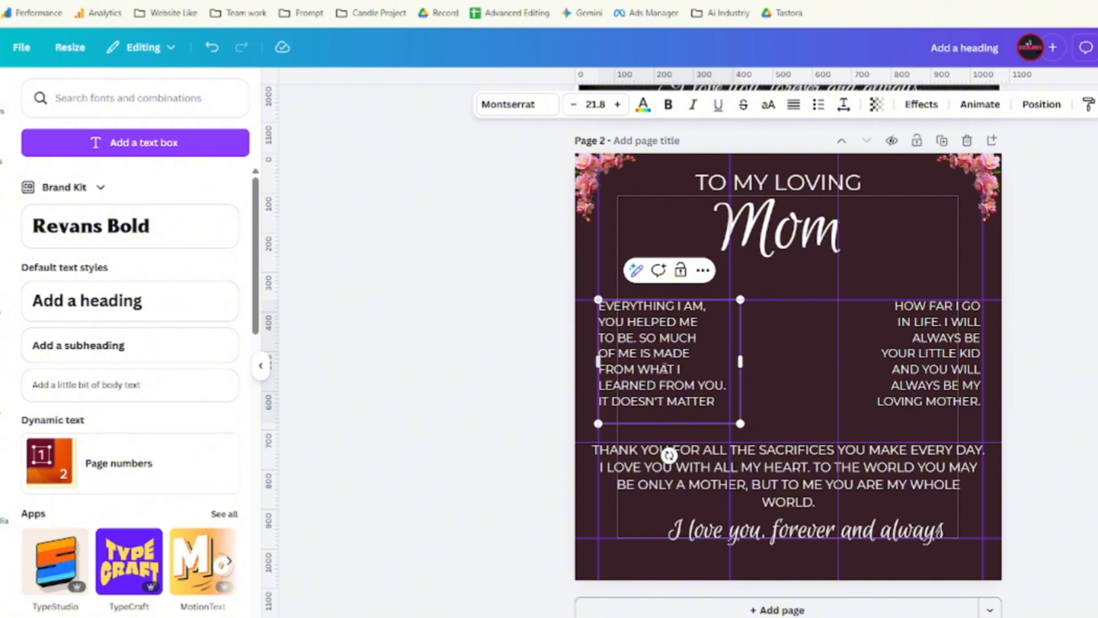
double_click(670, 354)
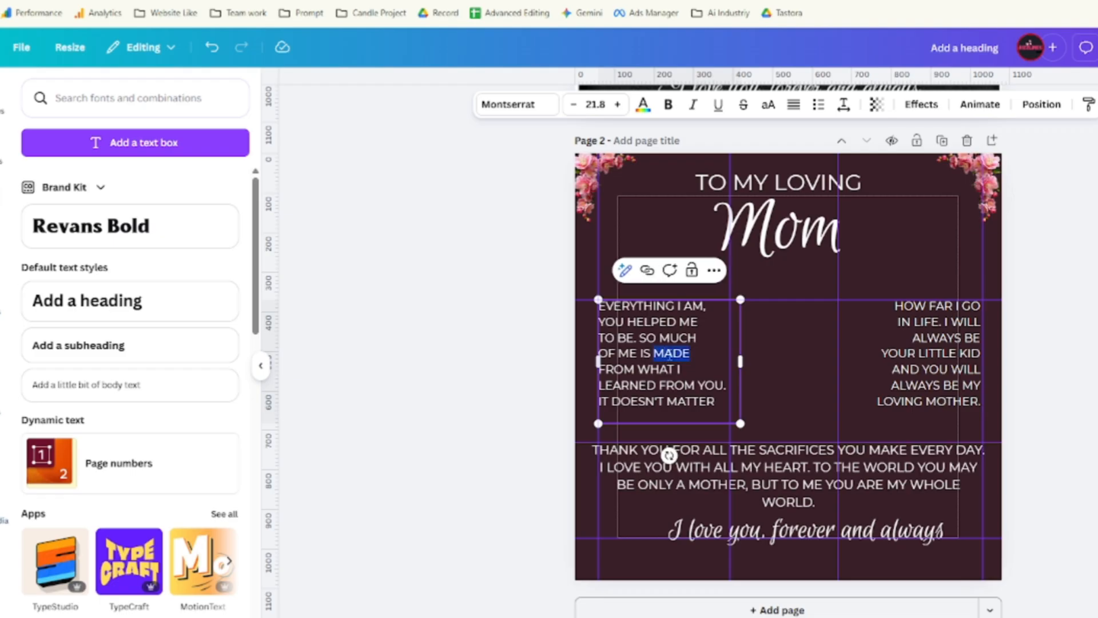
click(669, 106)
click(723, 395)
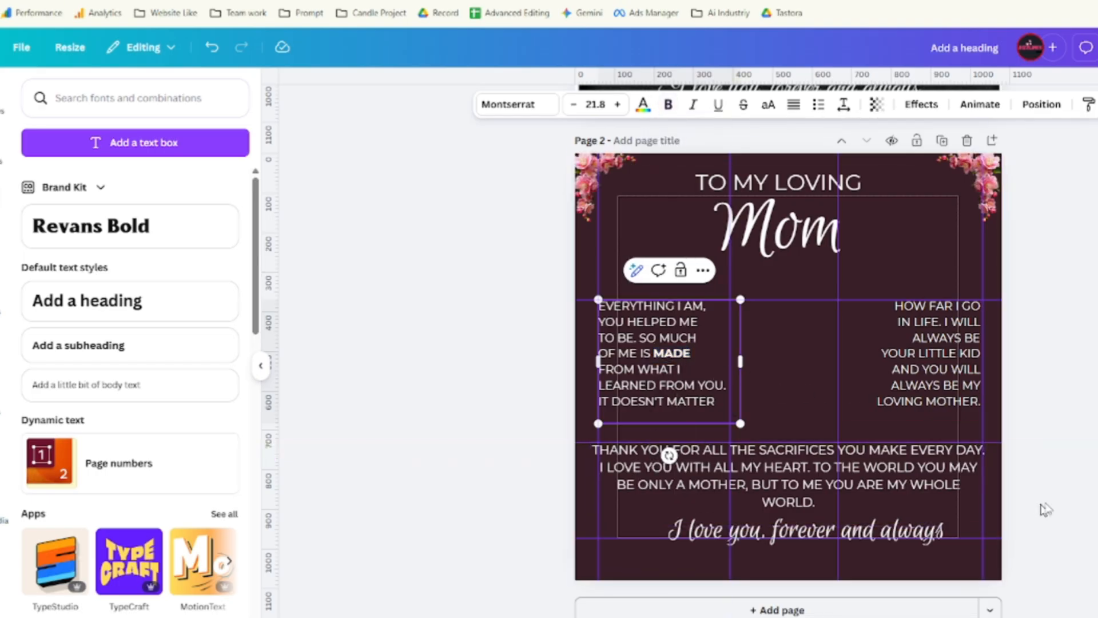
click(687, 228)
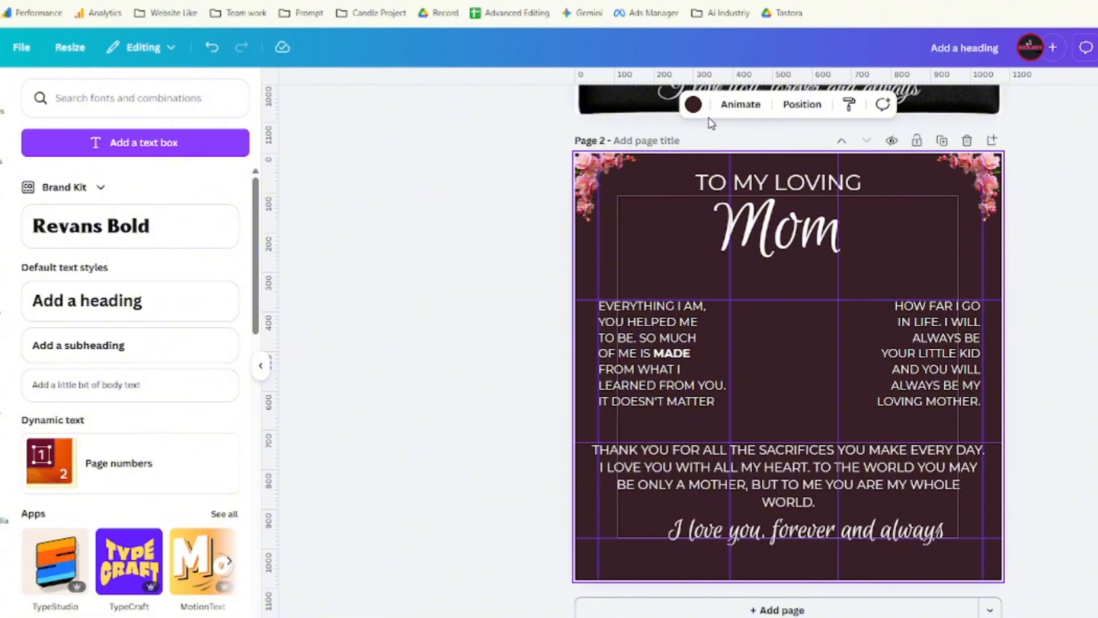
click(691, 113)
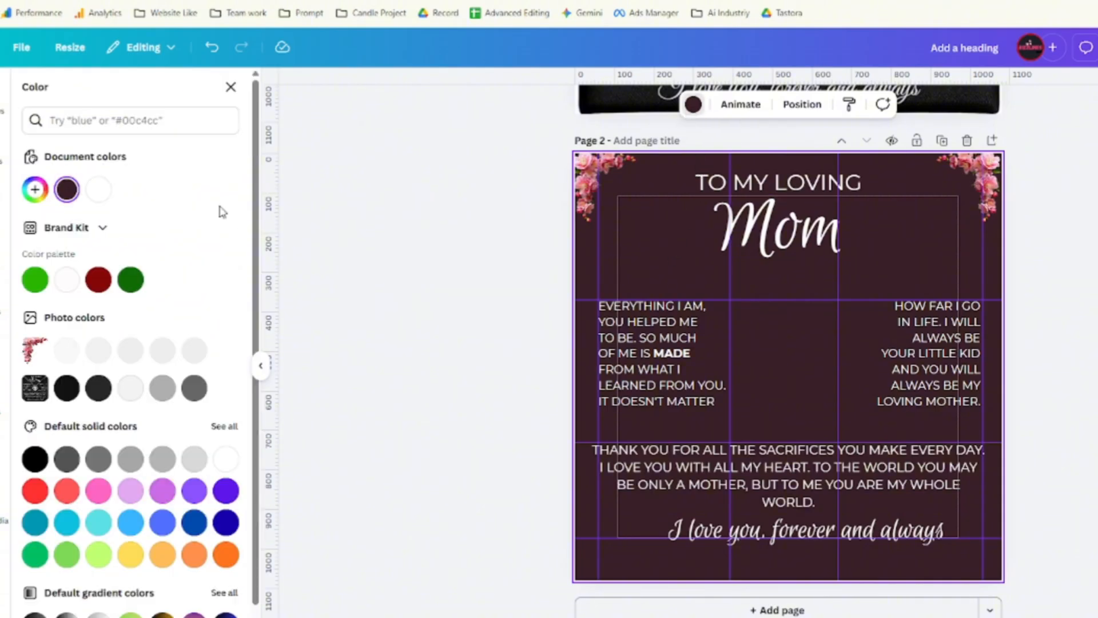
click(99, 190)
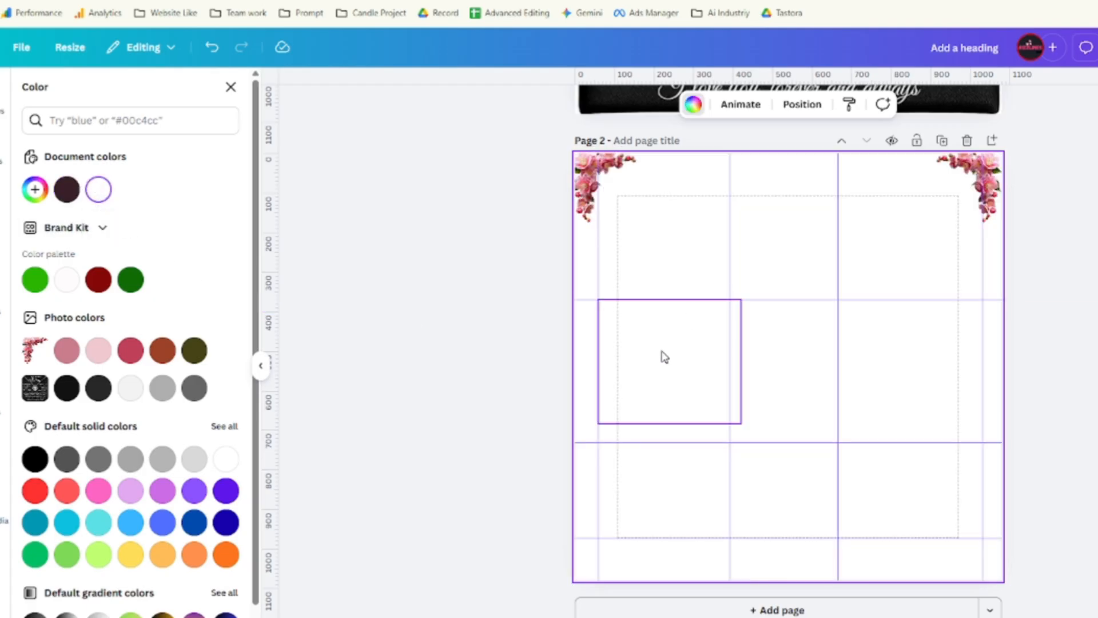
click(656, 387)
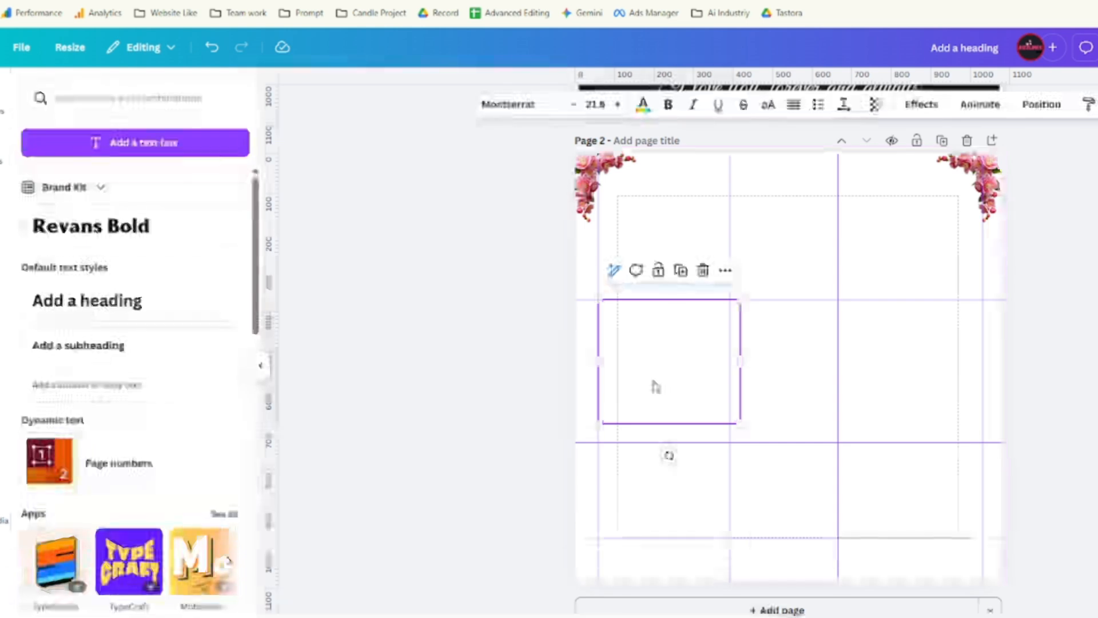
click(643, 111)
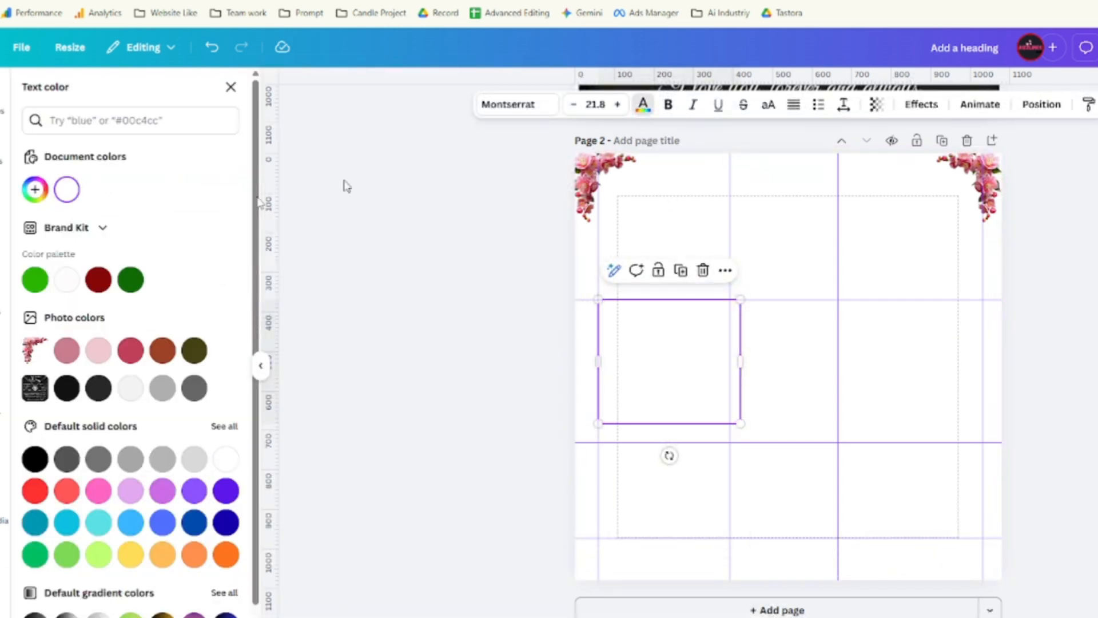
click(68, 391)
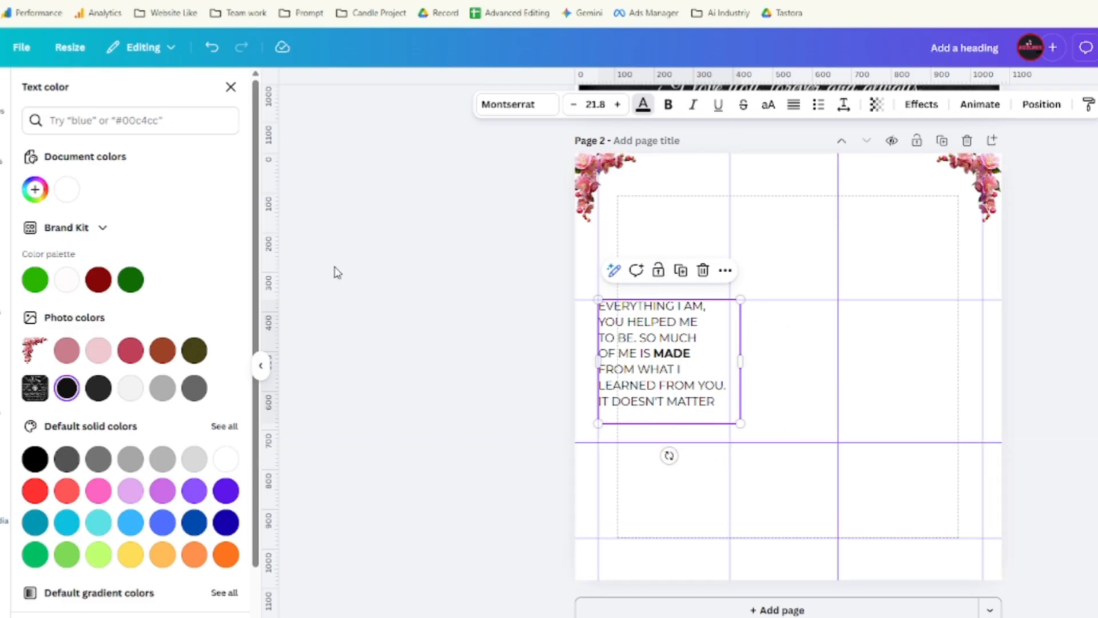
key(ctrl+z)
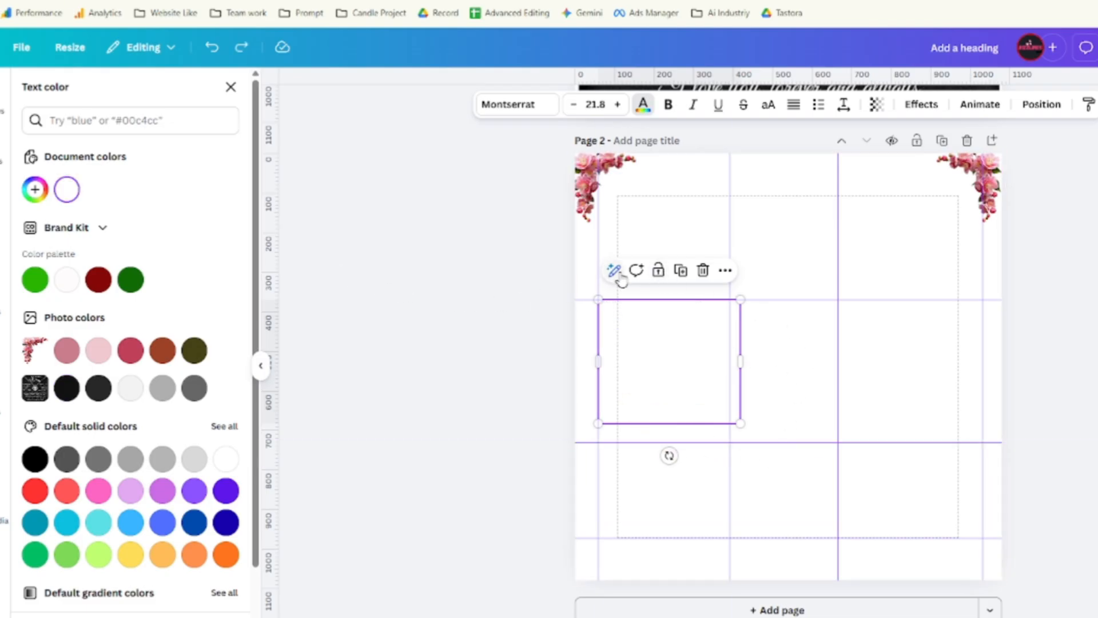
key(ctrl+z)
click(838, 239)
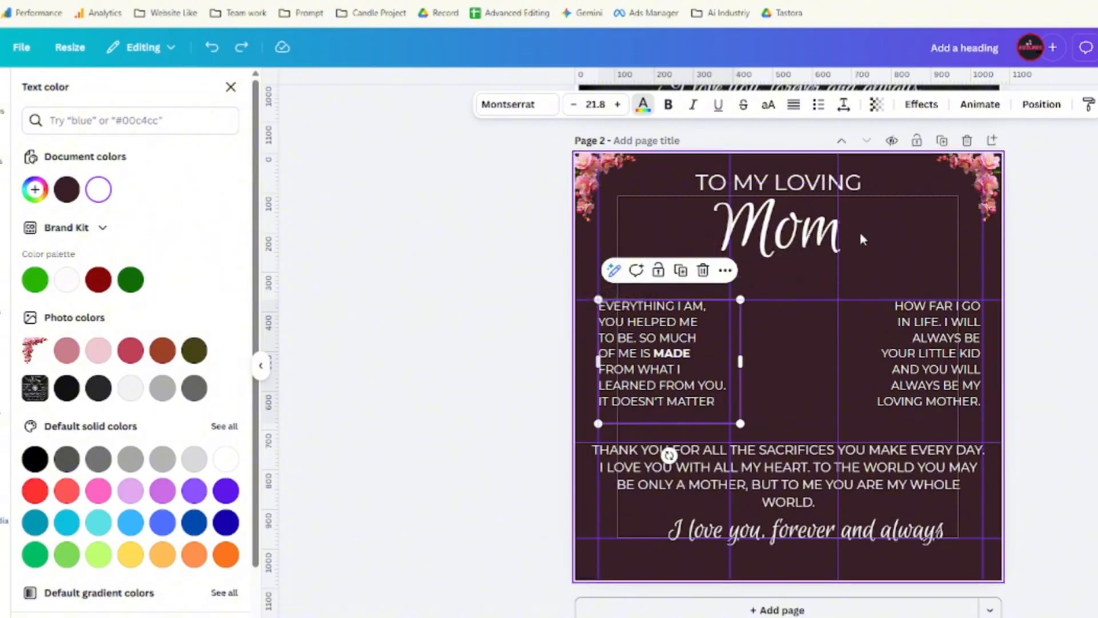
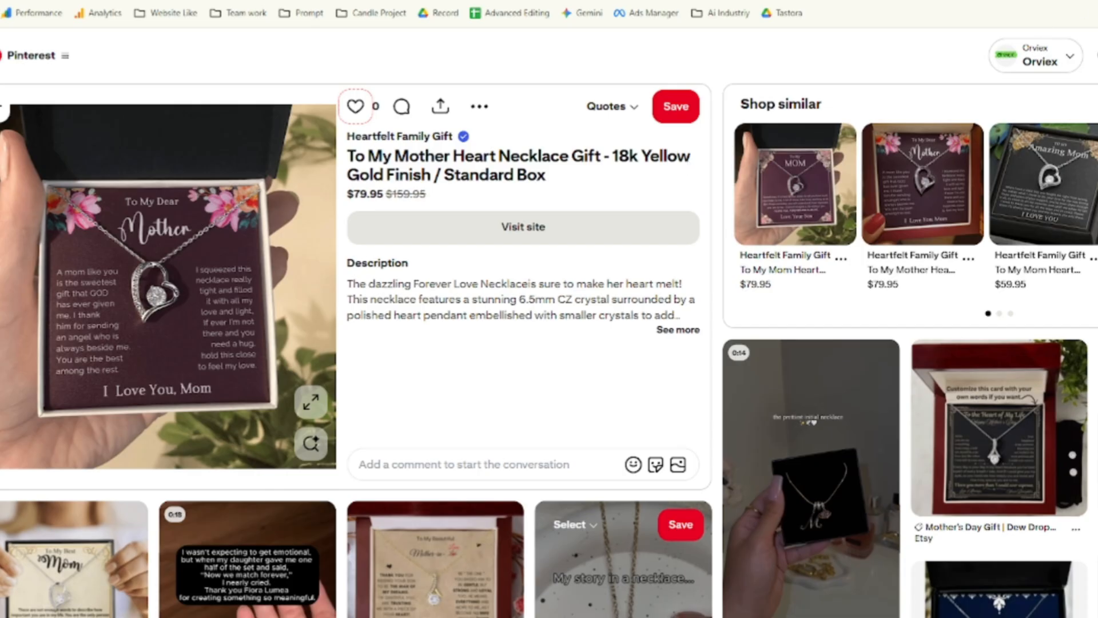
Leave the Pinterest necklace pin's colour picker extension and open a new blank browser tab.
click(1075, 1)
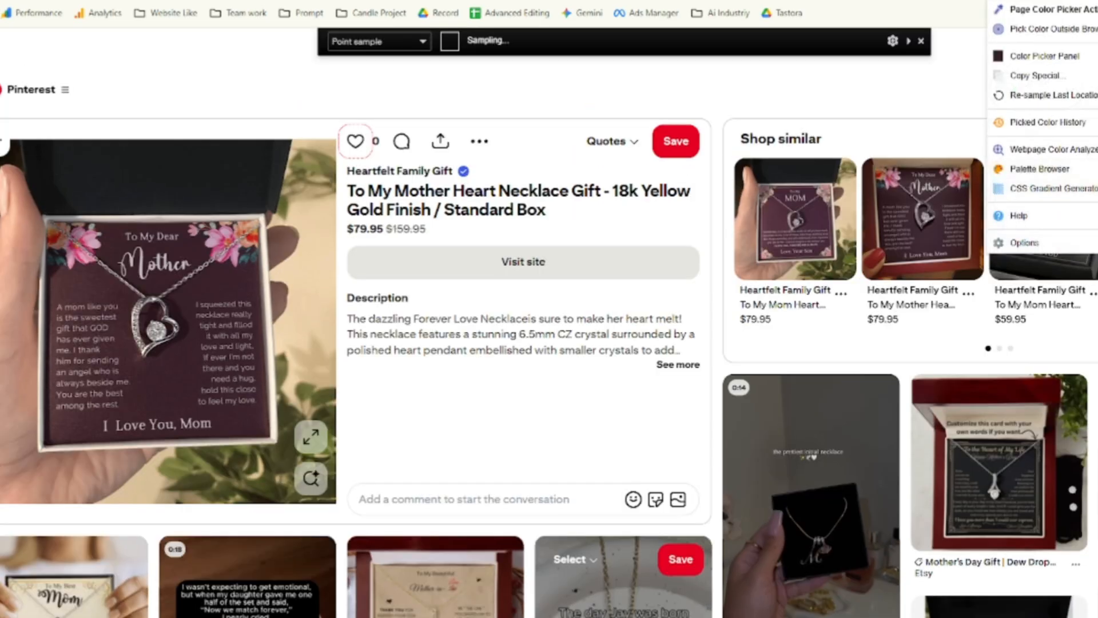
key(ctrl+t)
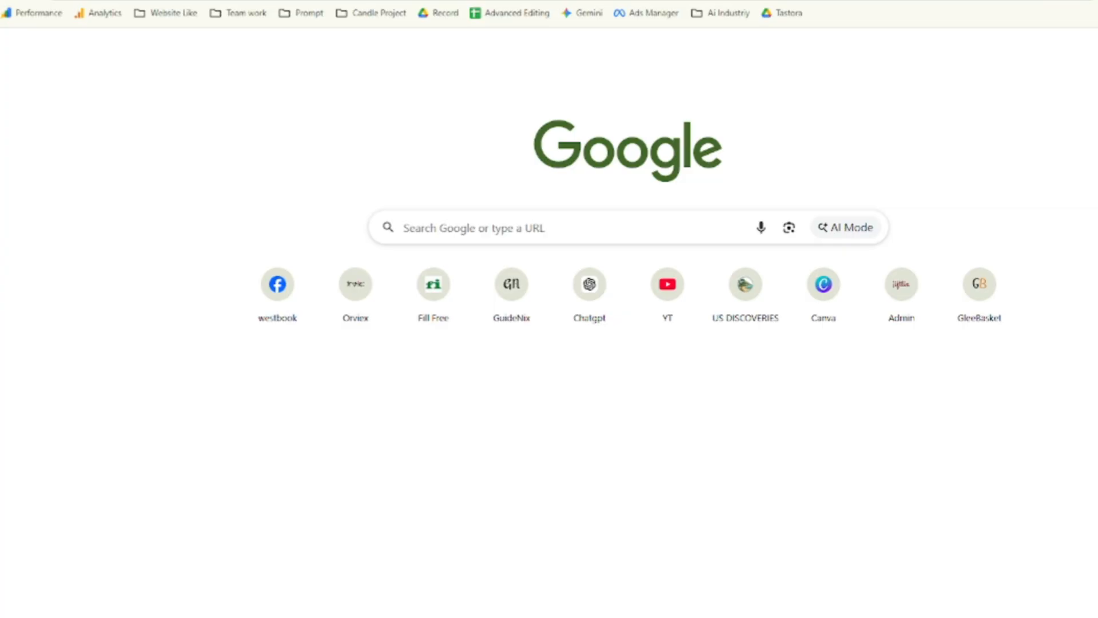
Search Google for 'color picker' and scroll through the listed tools like ColorZilla.
text(color)
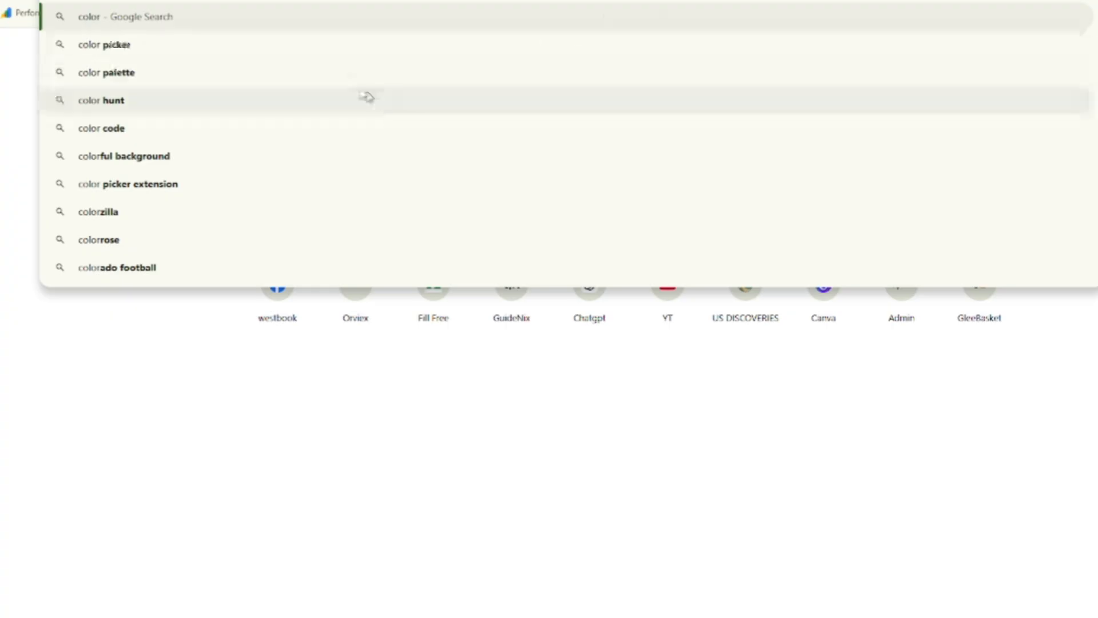
click(282, 45)
scroll(187, 304, down, 9)
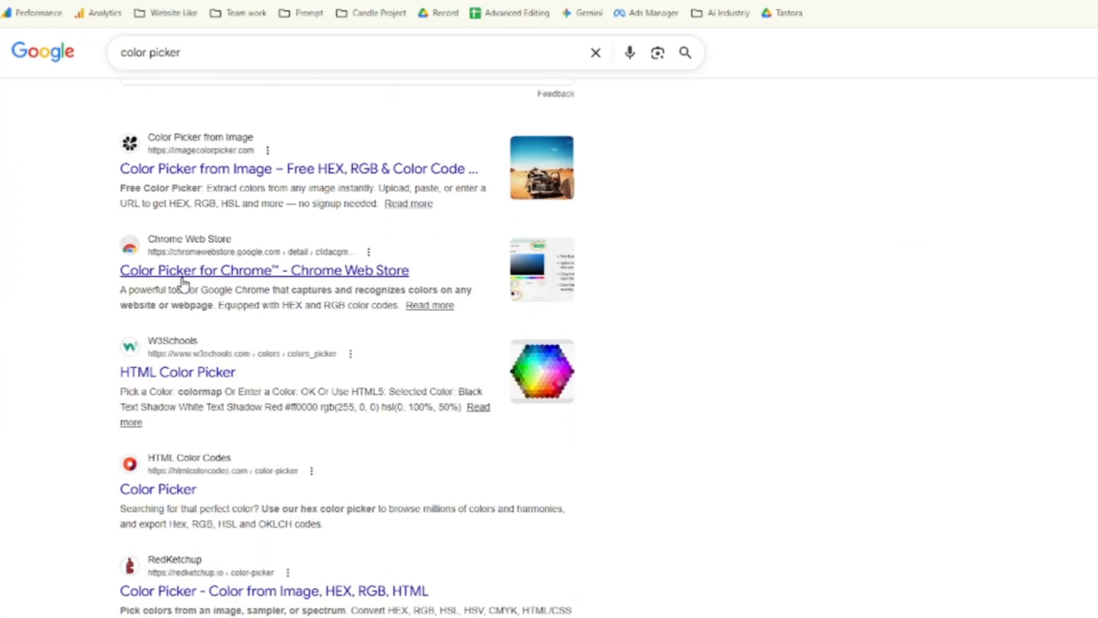
scroll(217, 311, down, 3)
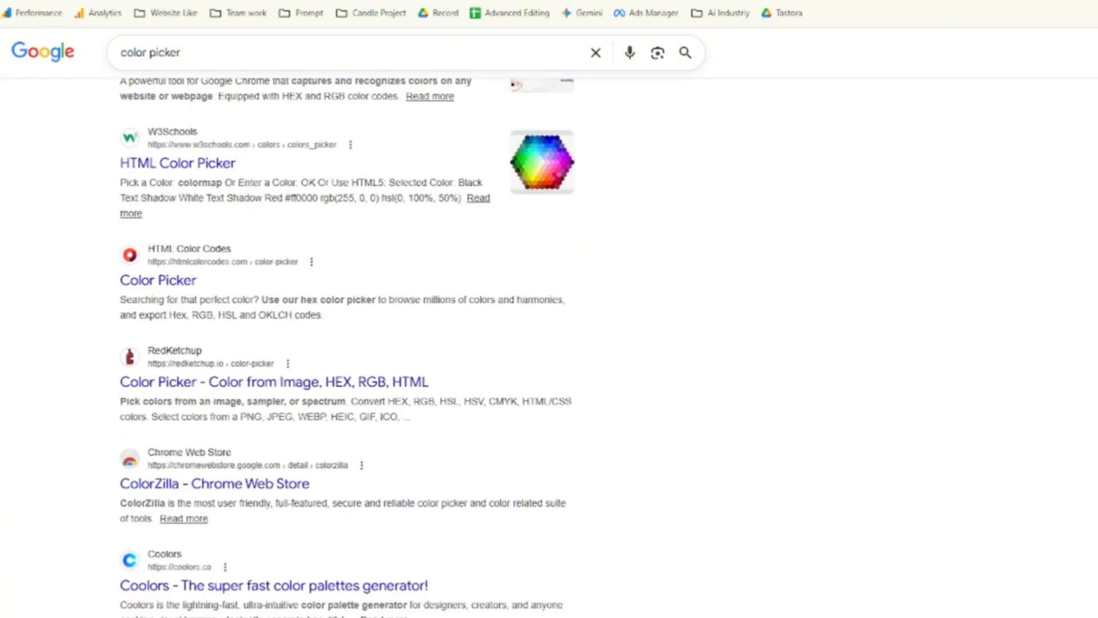
scroll(189, 343, down, 2)
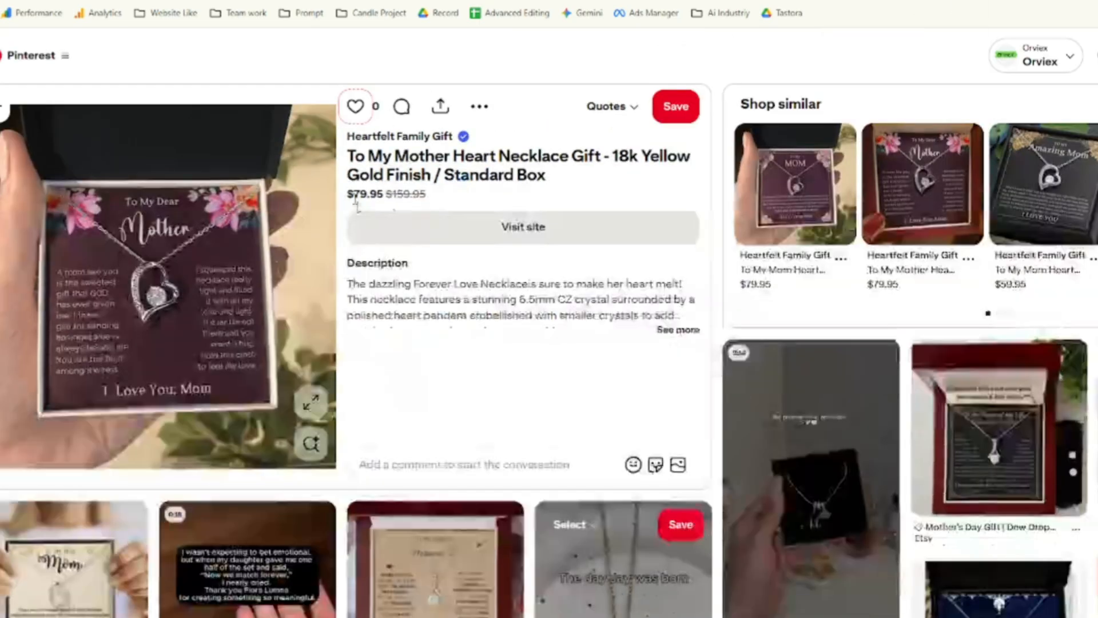
Use ColorZilla's eyedropper on the wooden heart necklace pin to copy tan #AD8B69, then return to Canva.
scroll(956, 222, down, 8)
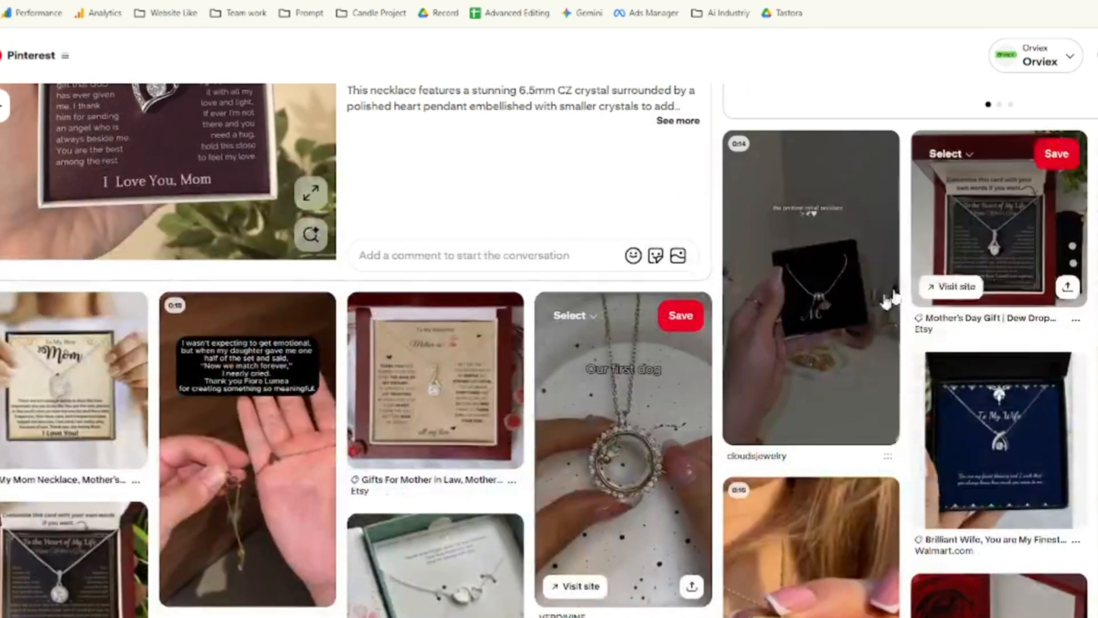
scroll(433, 301, down, 1)
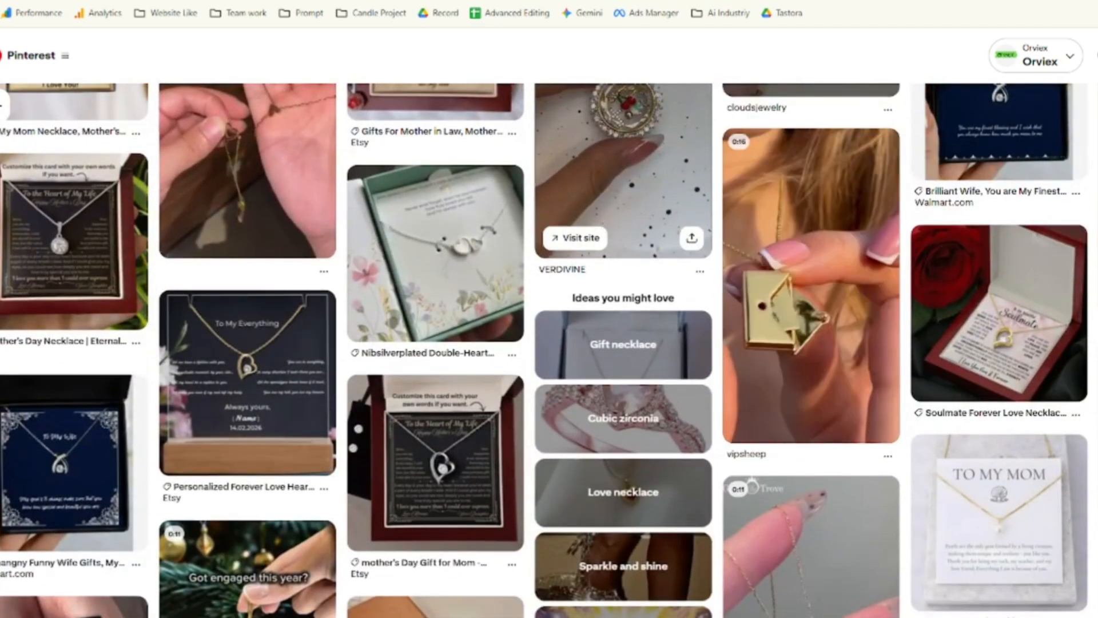
click(1093, 2)
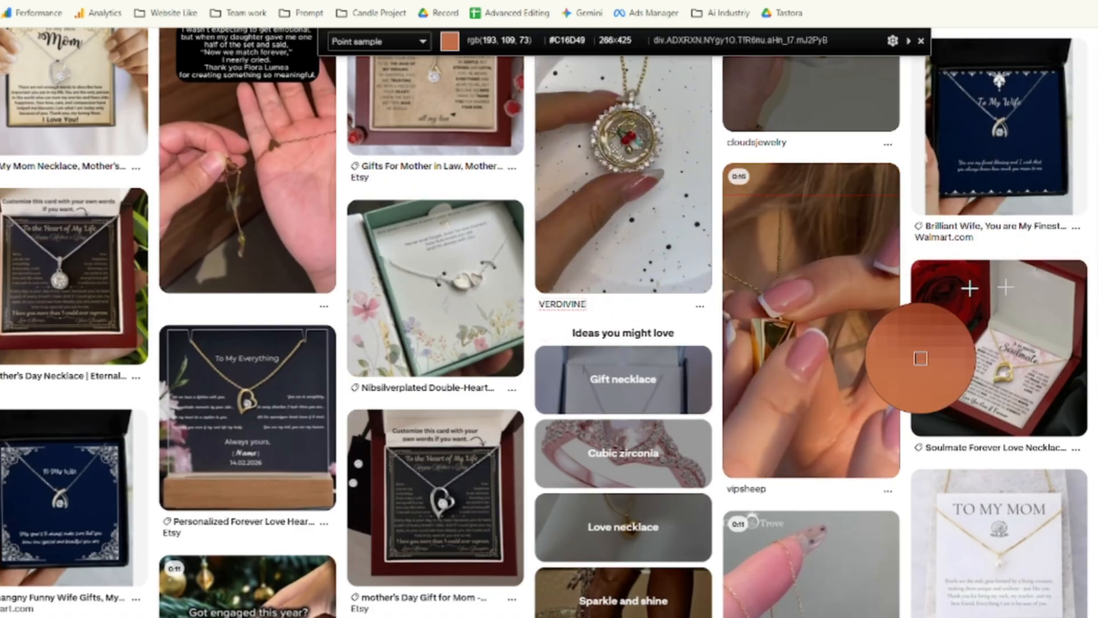
scroll(883, 399, down, 5)
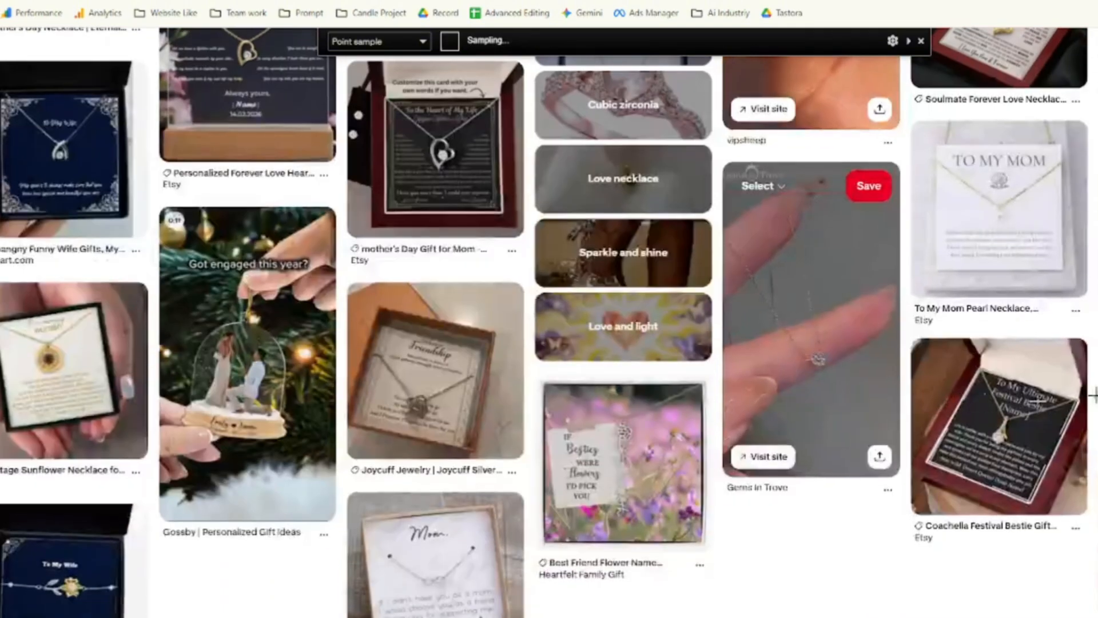
scroll(295, 310, down, 7)
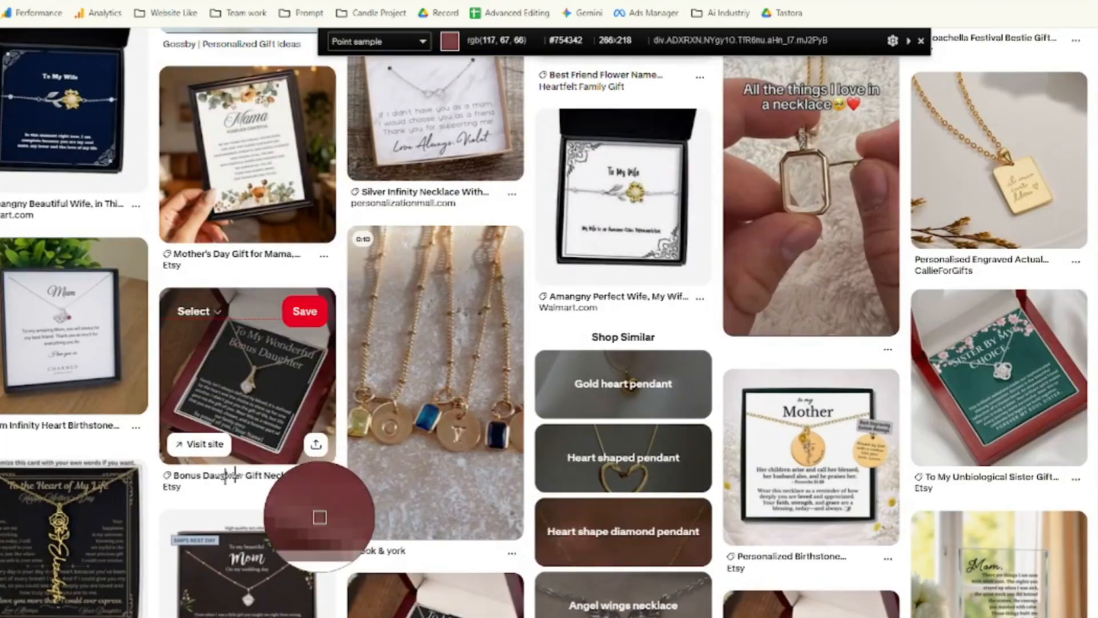
scroll(169, 483, down, 1)
scroll(169, 484, down, 3)
scroll(217, 495, down, 4)
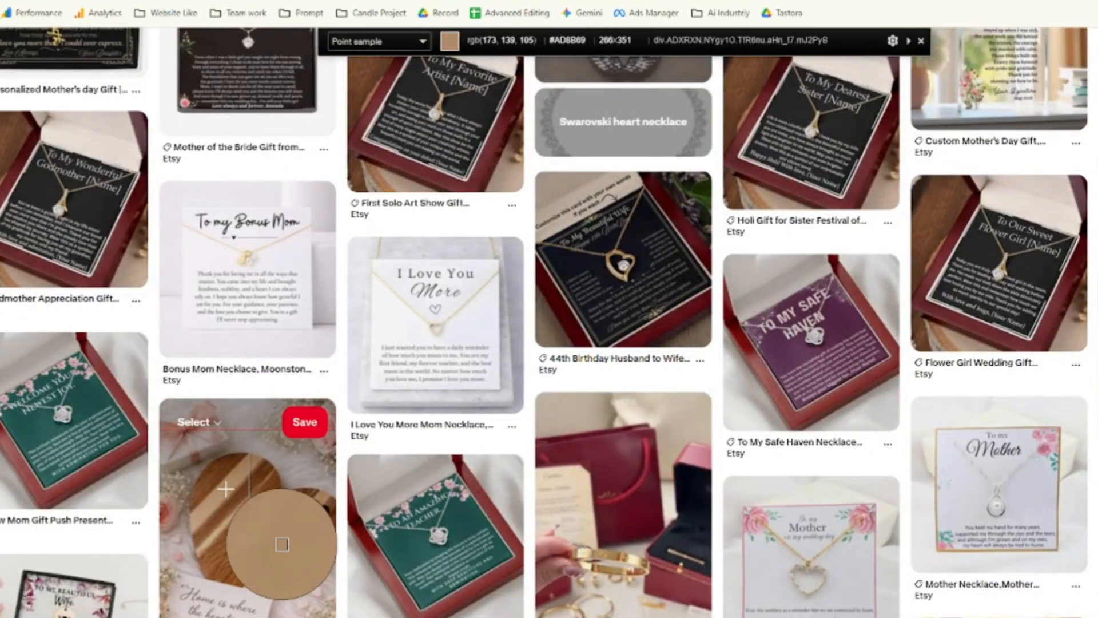
click(225, 489)
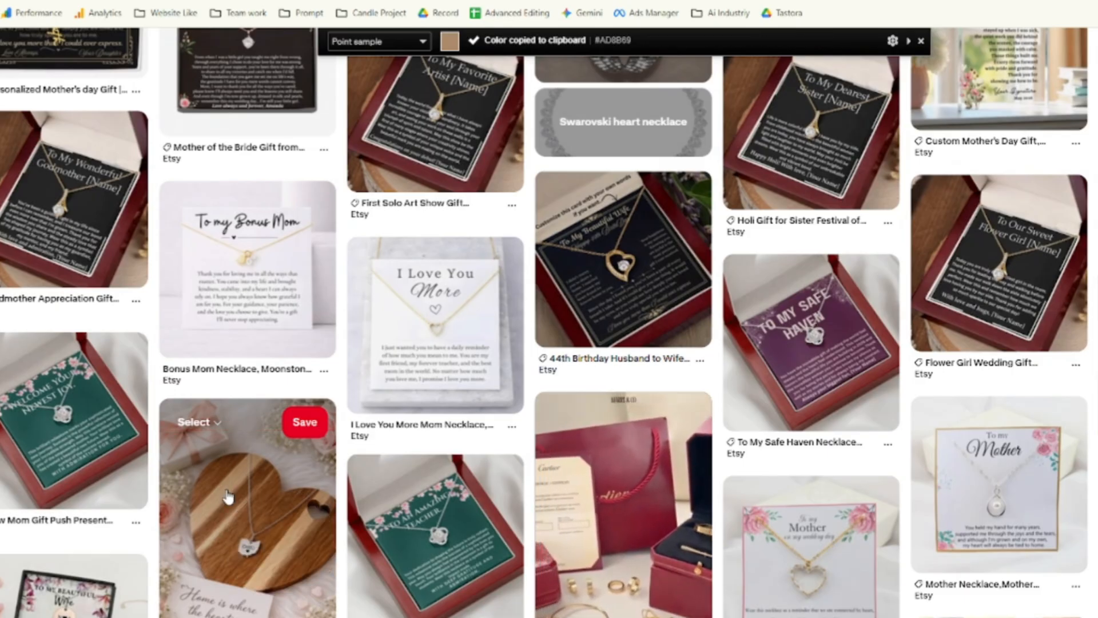
key(Escape)
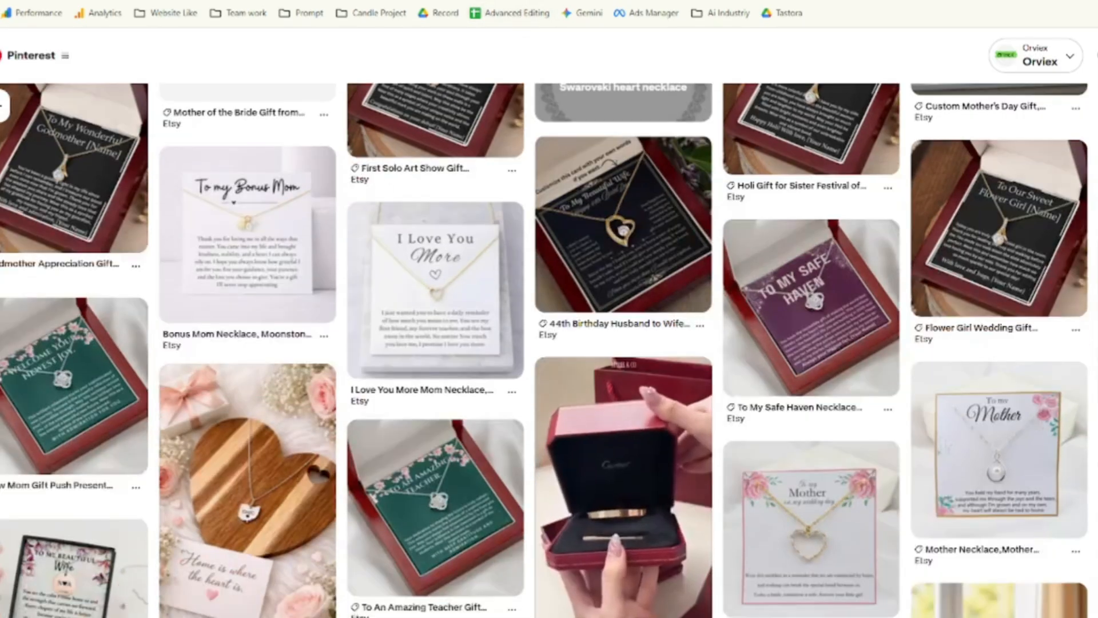
key(ctrl+Tab)
key(ctrl+Tab)
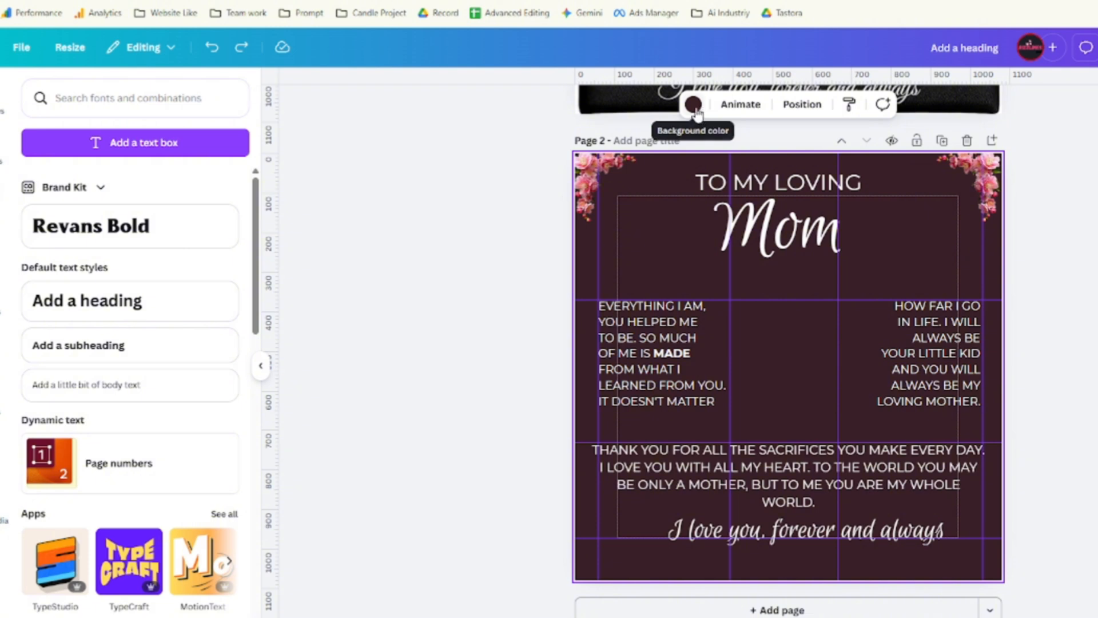
Replace page 2's crimson #381F27 background with the pasted tan #AD8B69.
click(694, 106)
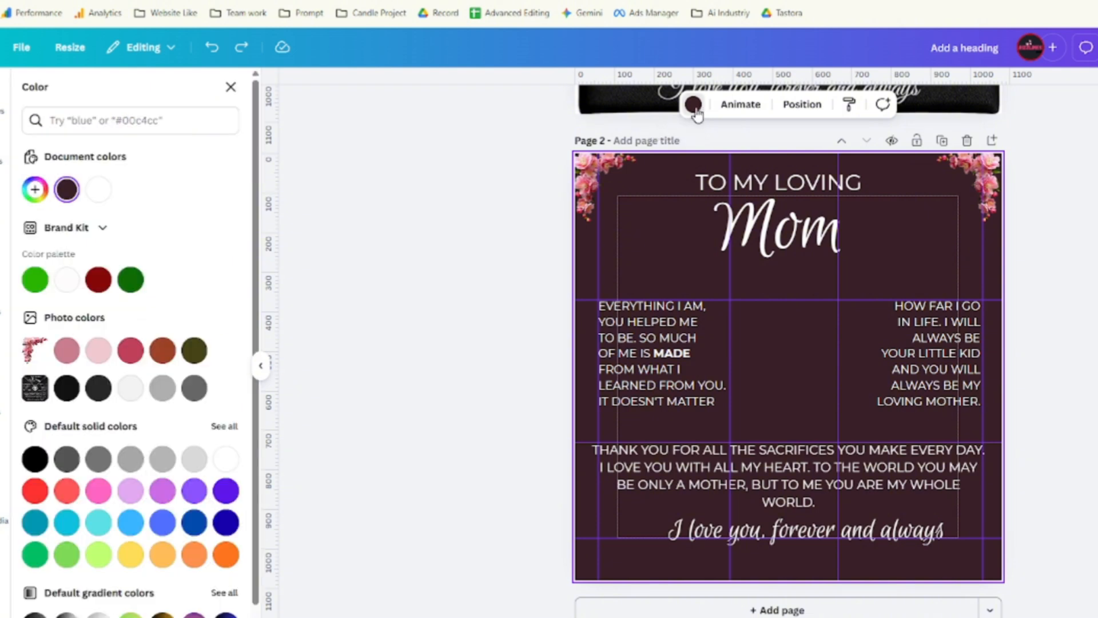
click(67, 191)
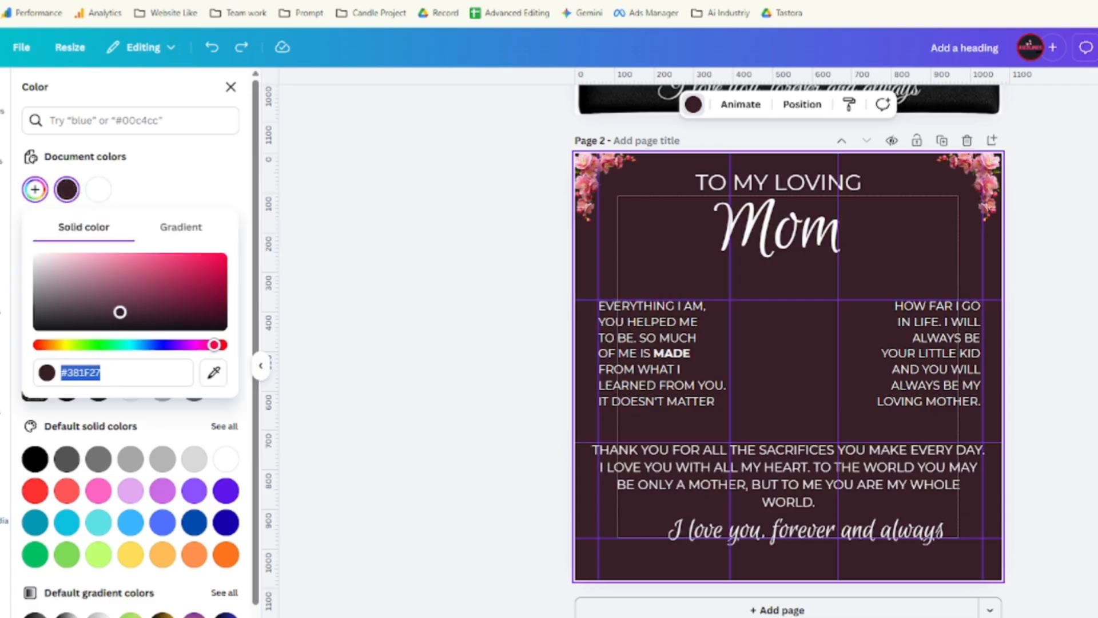
click(119, 375)
drag(119, 376, 62, 377)
key(ctrl+v)
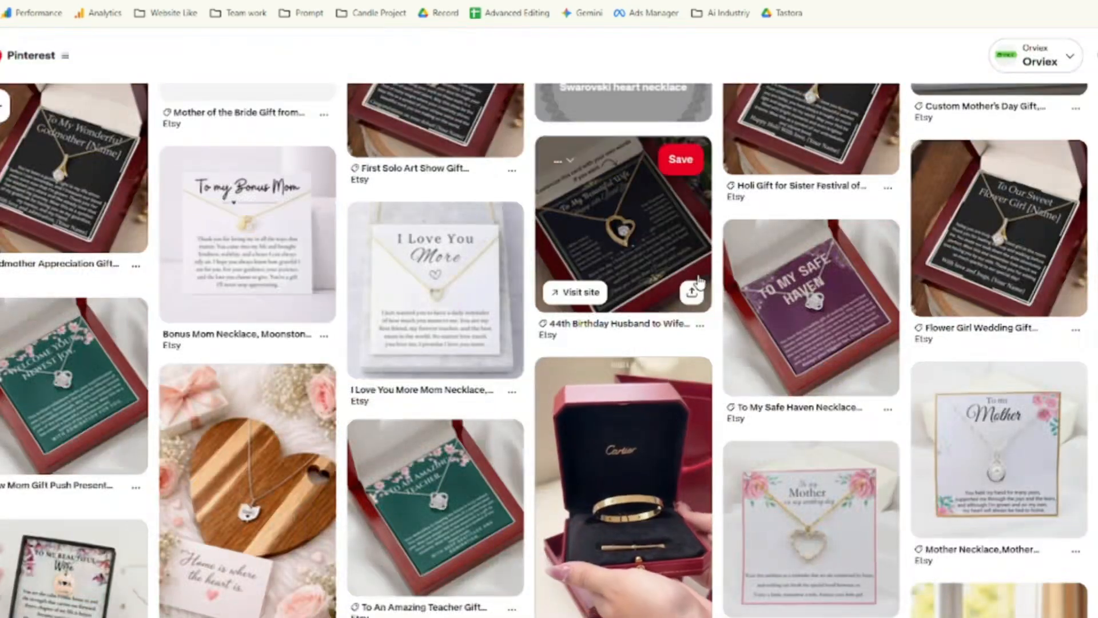
Try blue, orange, green gradient, yellow-orange gradient and coral backgrounds, ending on teal.
scroll(699, 280, down, 1)
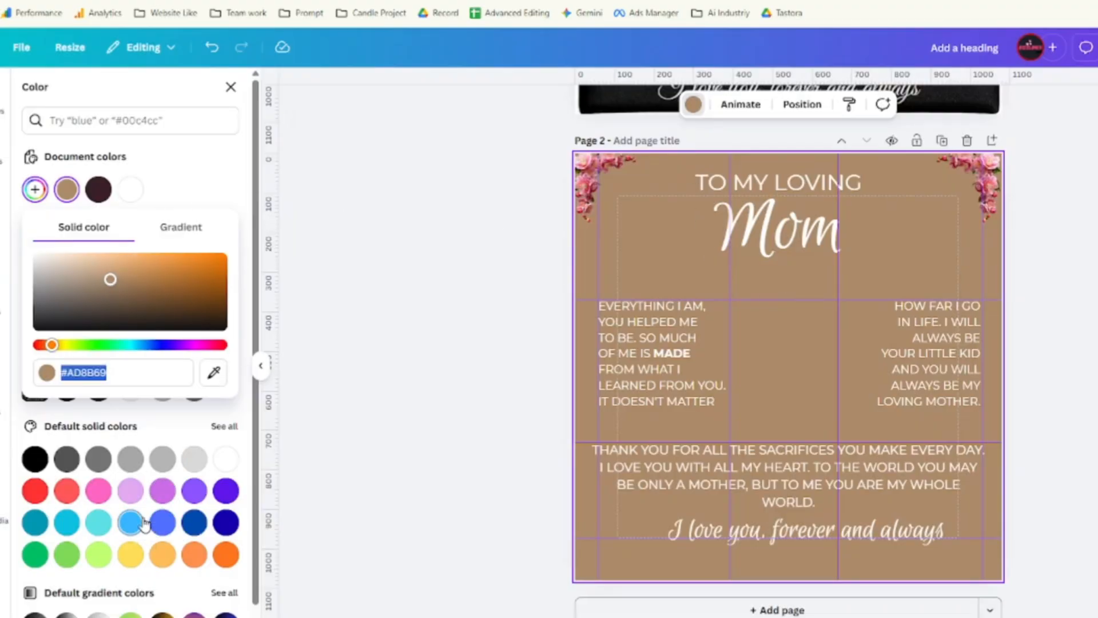
click(162, 528)
click(163, 554)
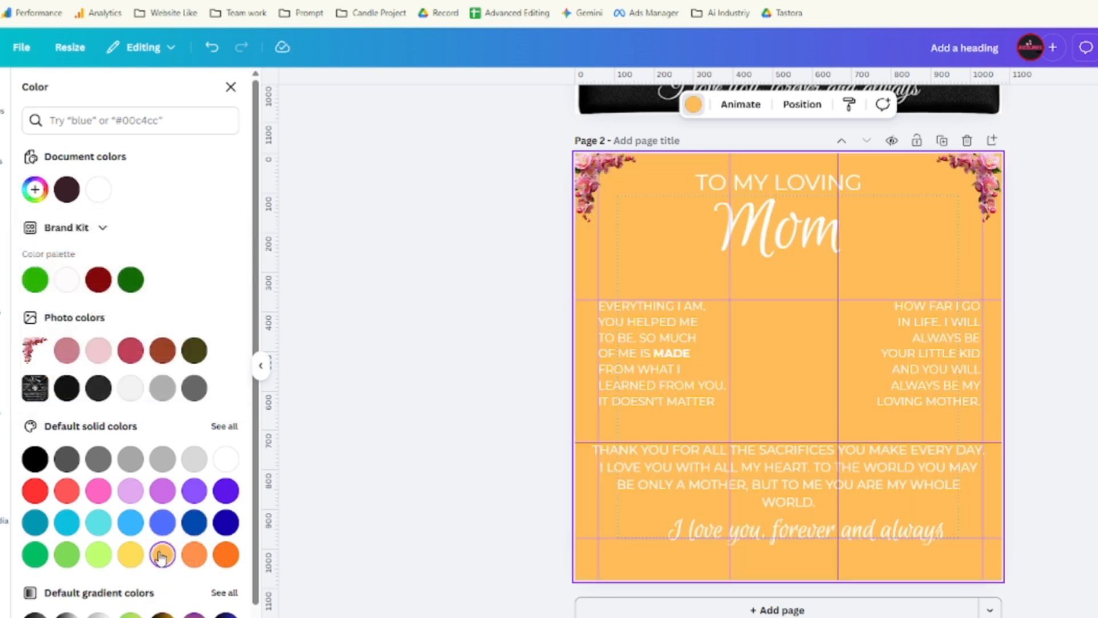
scroll(67, 586, down, 1)
click(130, 571)
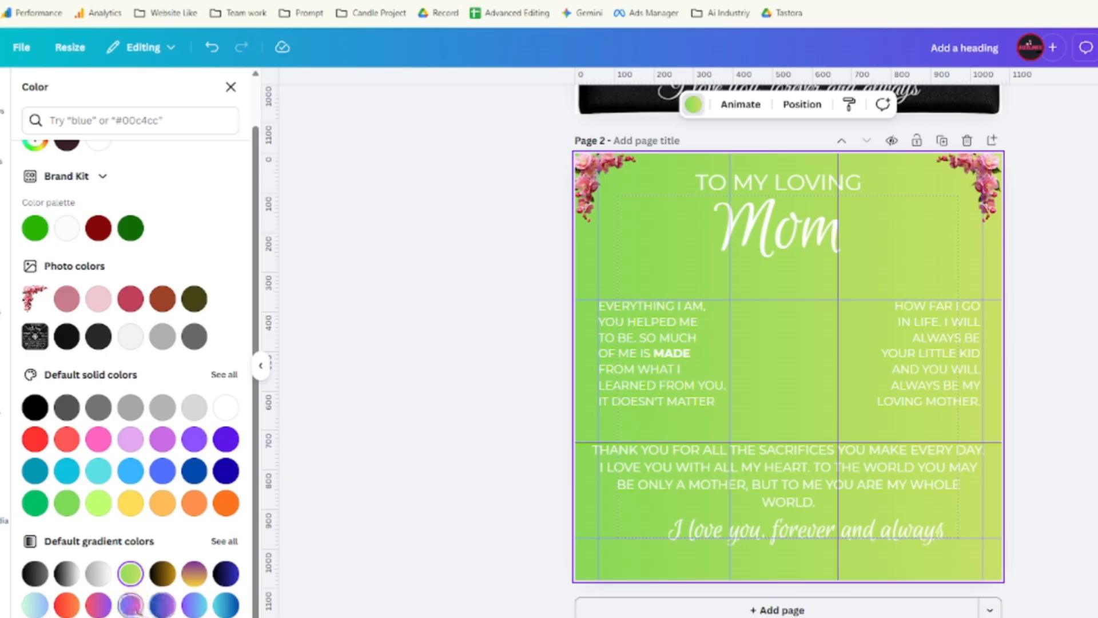
click(130, 615)
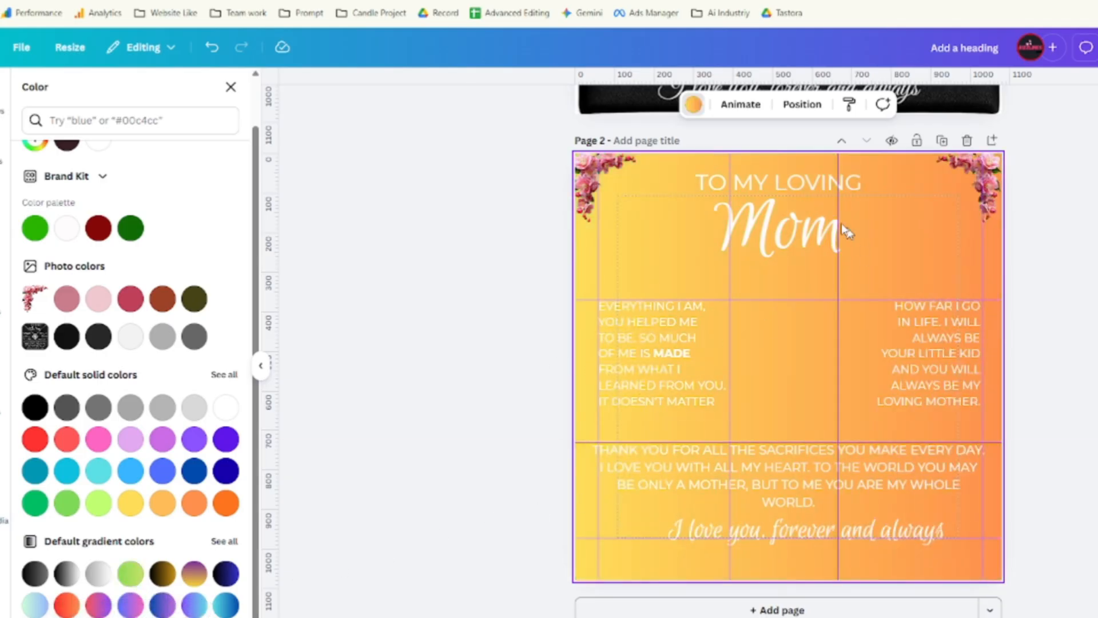
click(67, 439)
click(35, 479)
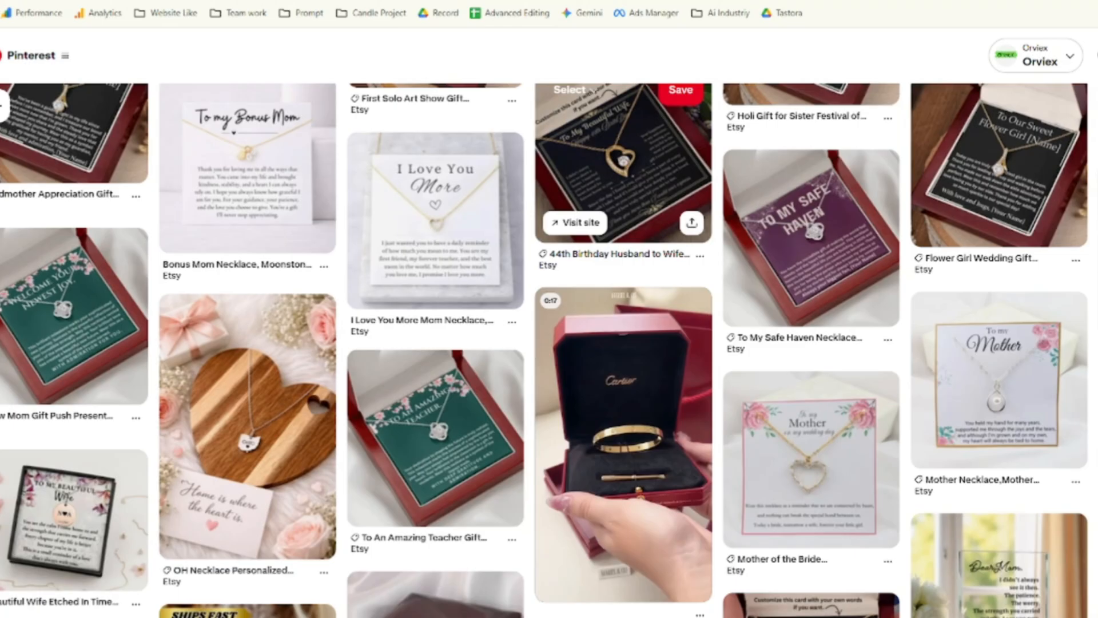
Open the dark Daughter In Law plaque pin and sample its charcoal #22252C background.
scroll(327, 382, down, 5)
scroll(328, 382, down, 6)
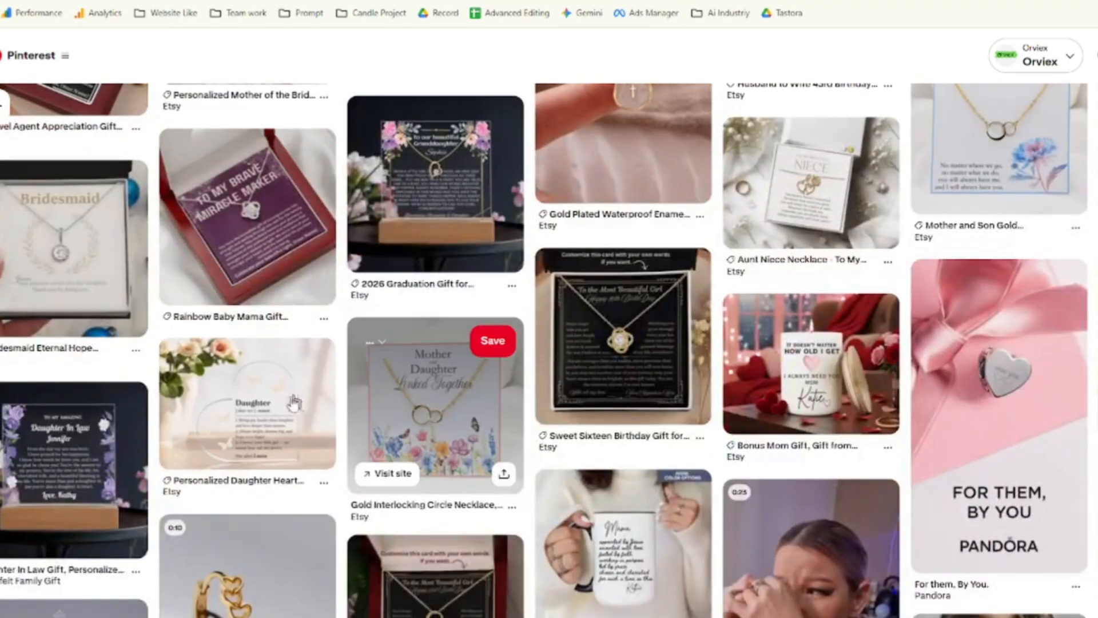
scroll(321, 343, down, 4)
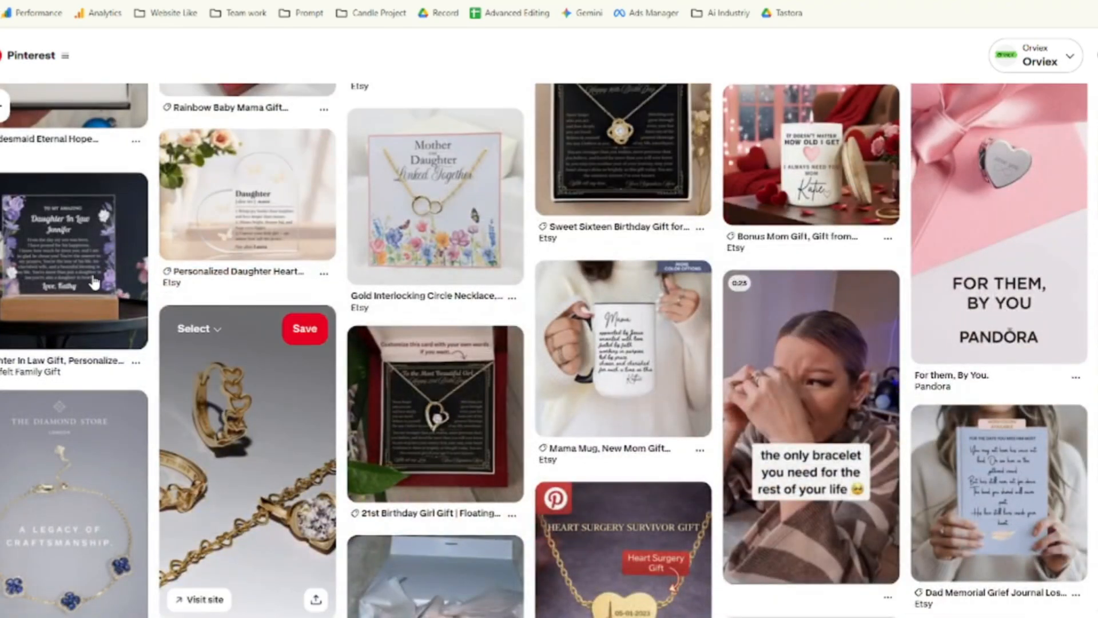
click(115, 293)
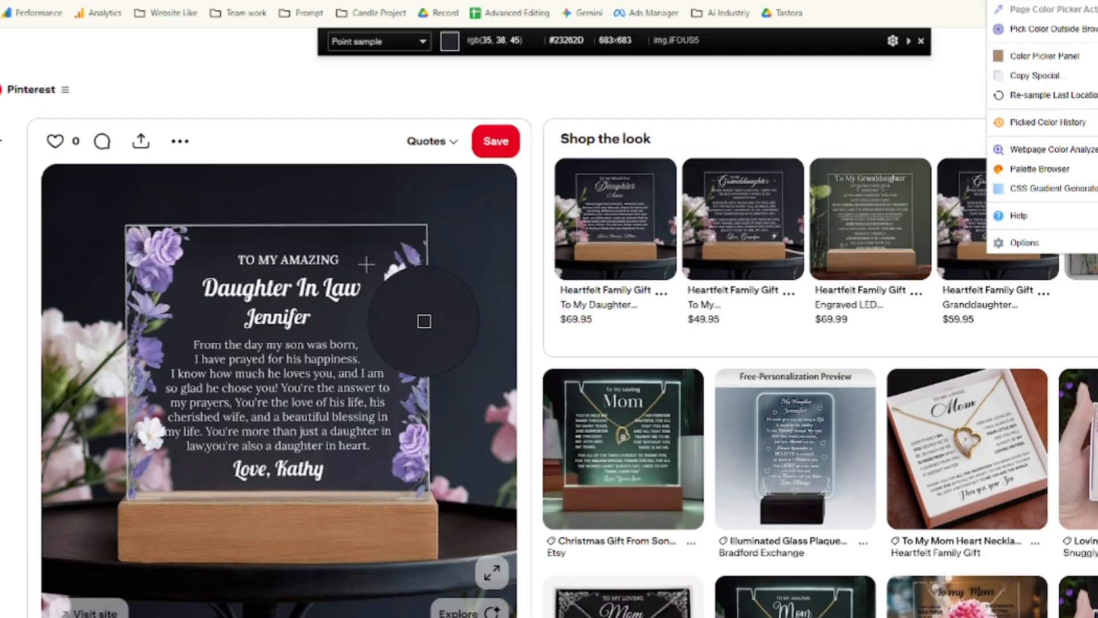
click(364, 261)
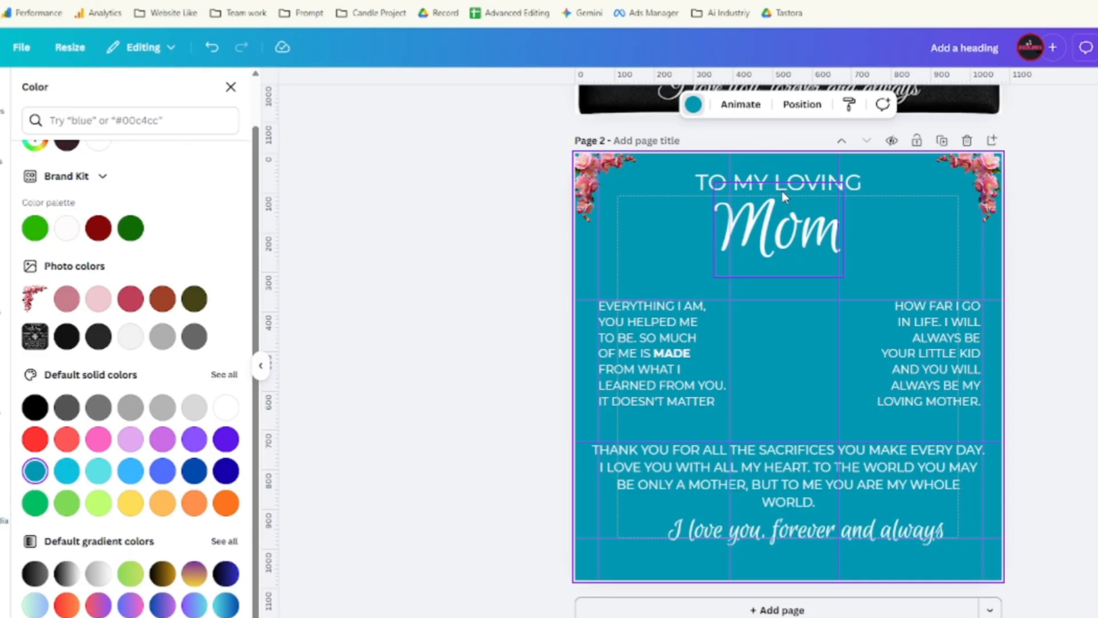
Paste #22252C as a custom page 2 background colour, then select the top-left flower graphic.
click(693, 104)
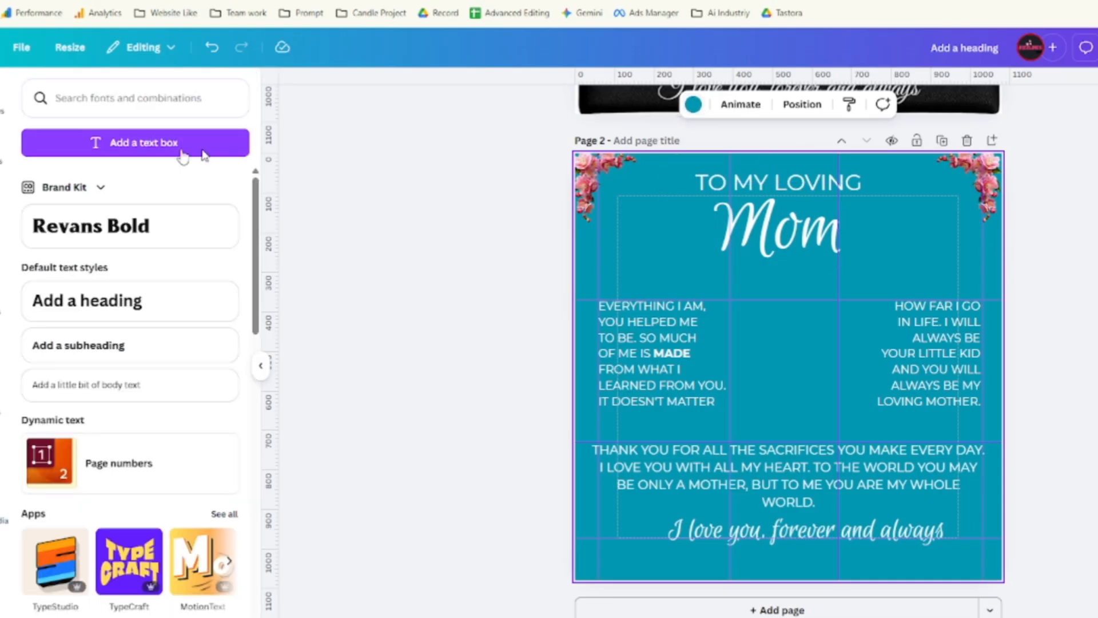
click(693, 104)
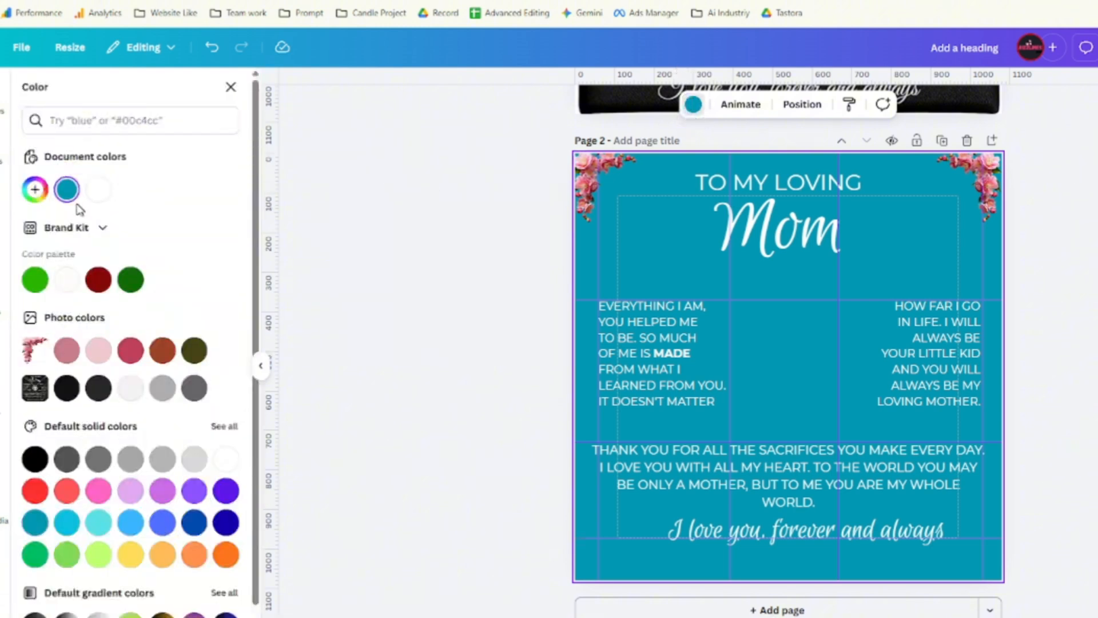
click(35, 189)
key(ctrl+v)
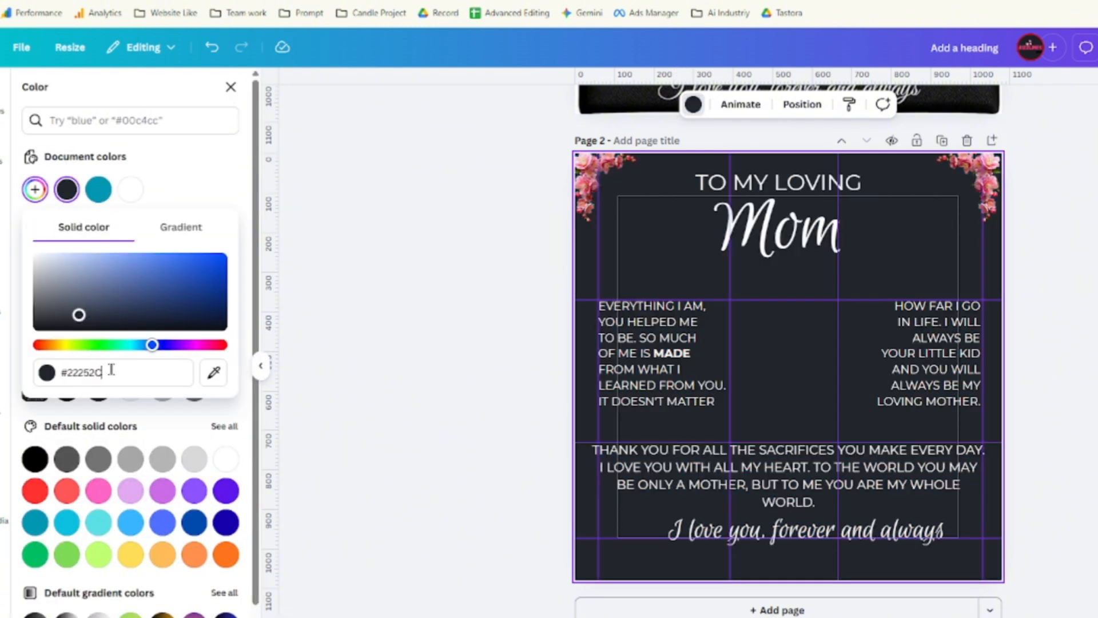
click(671, 235)
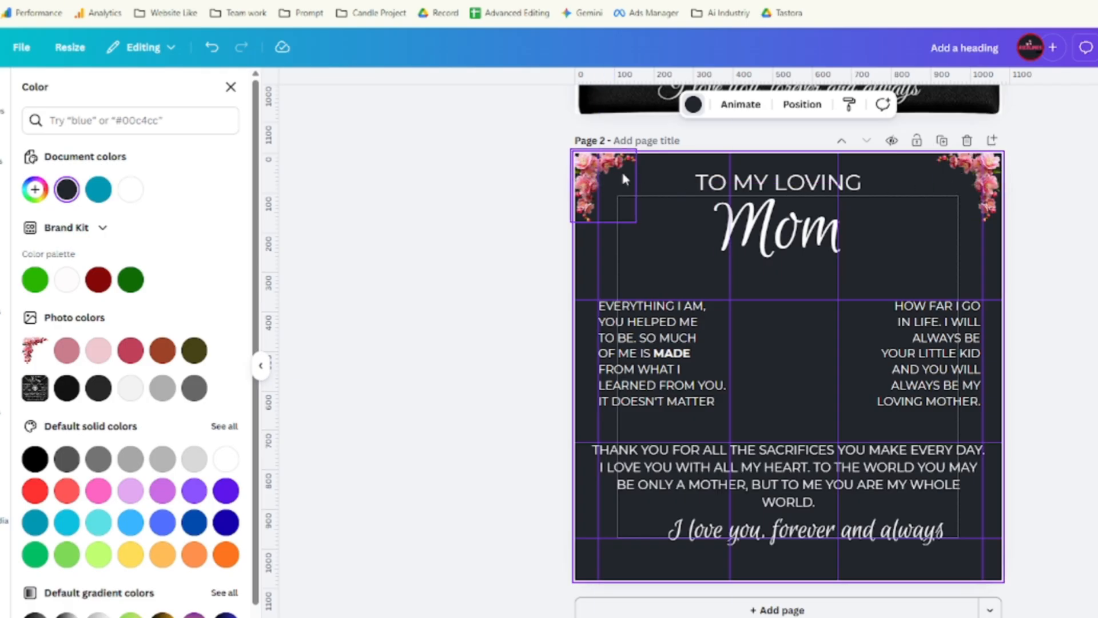
click(622, 171)
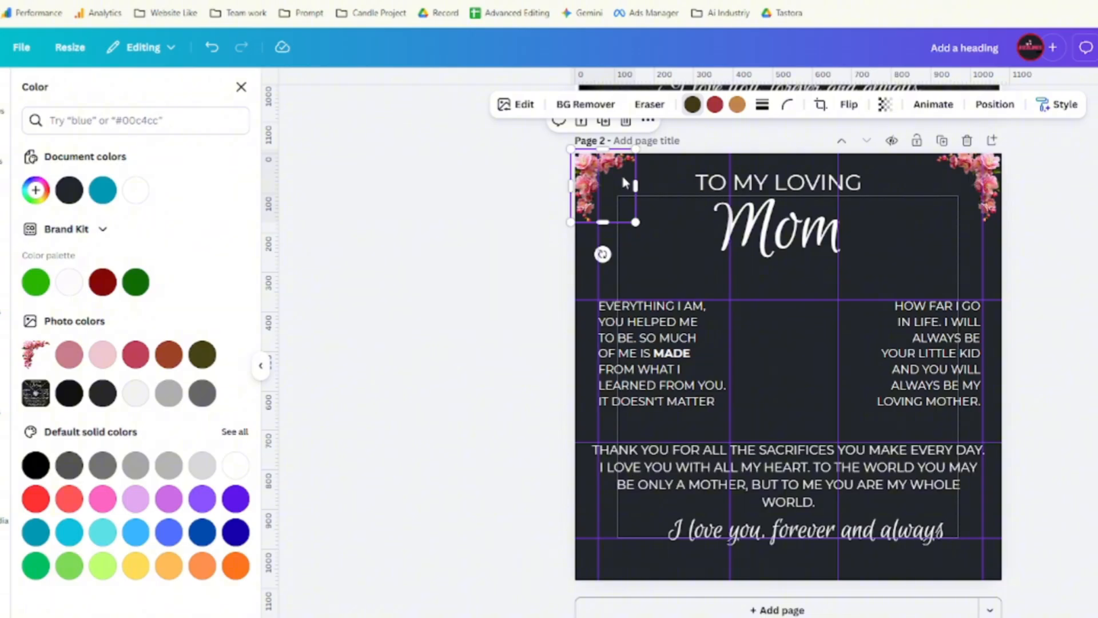